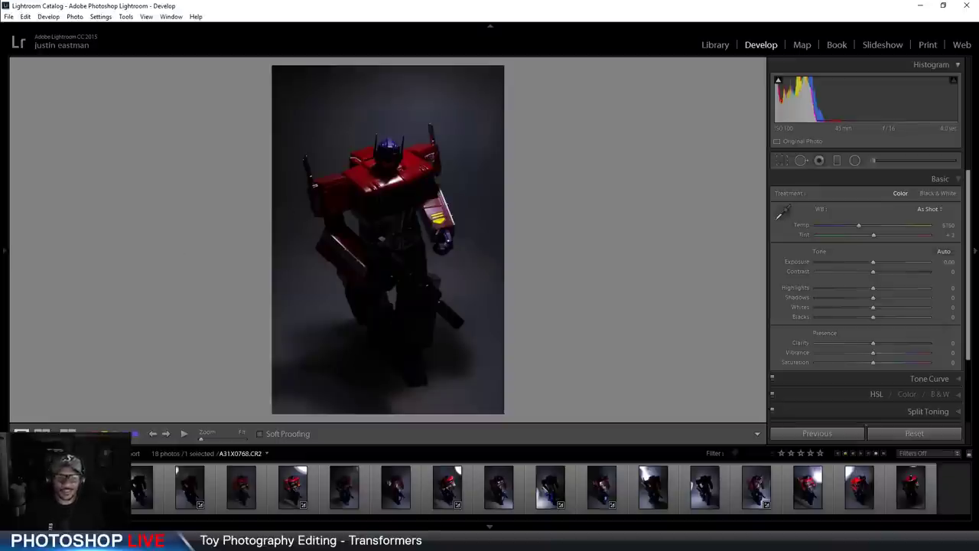
# Review the light-painted exposures of the robot one after another, up to A31X0776.CR2
pyautogui.press('Left')
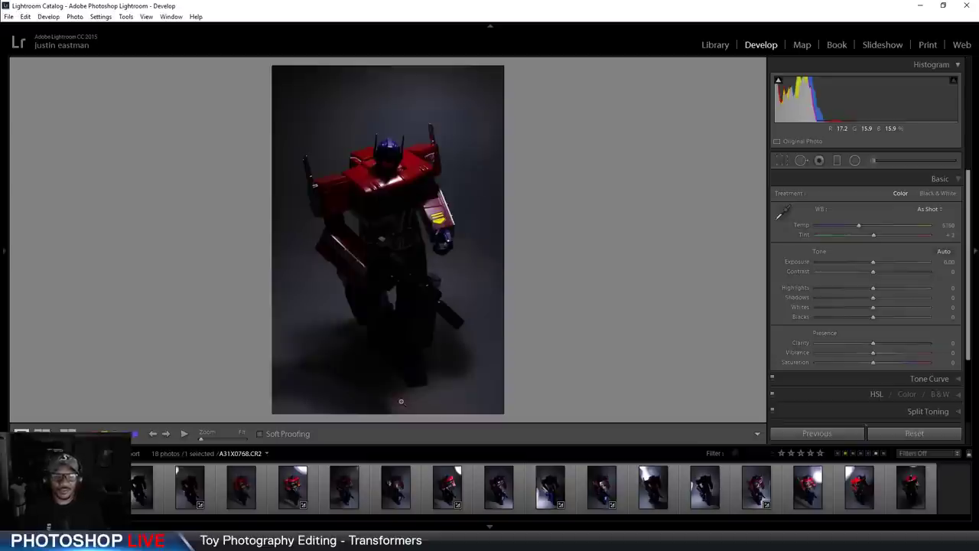
pyautogui.press('Right')
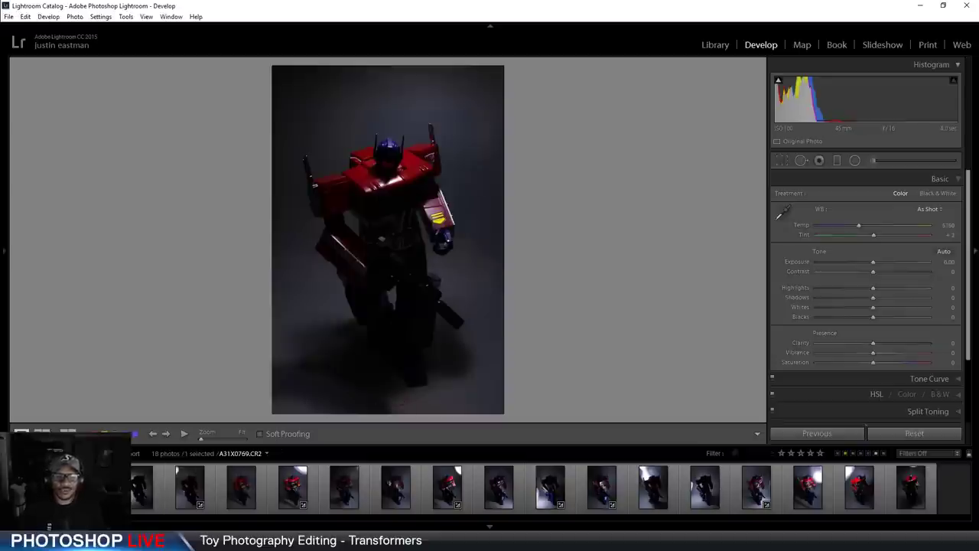
pyautogui.press('Right')
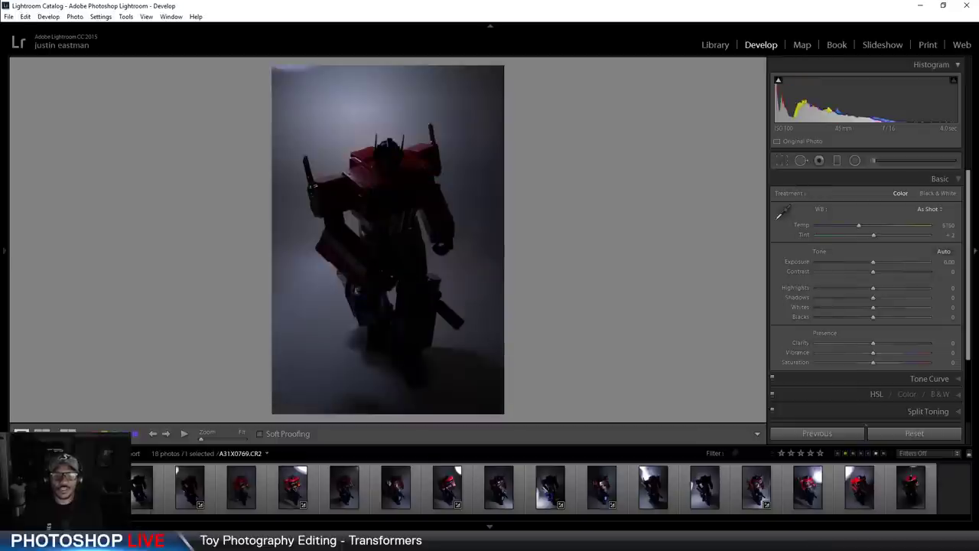
pyautogui.click(180, 492)
pyautogui.click(238, 493)
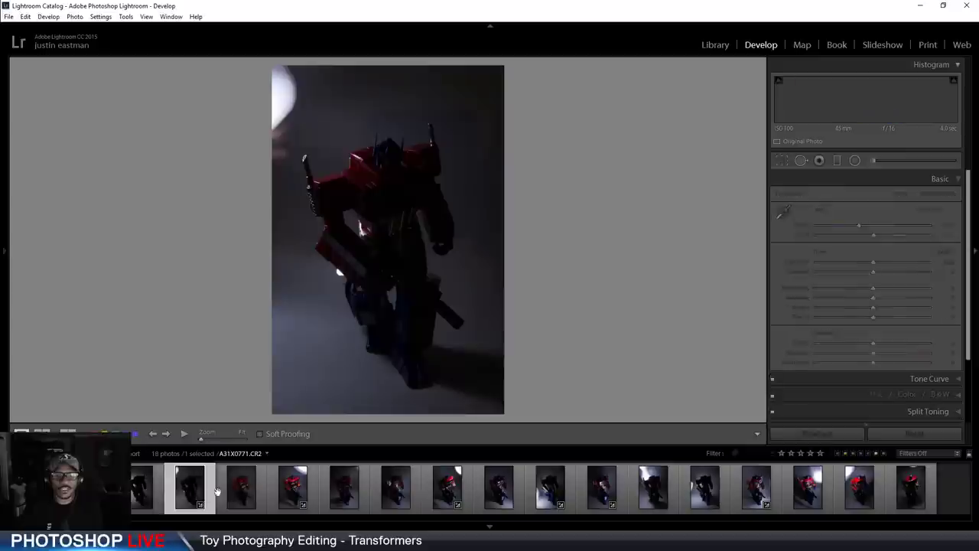
pyautogui.click(299, 499)
pyautogui.click(343, 498)
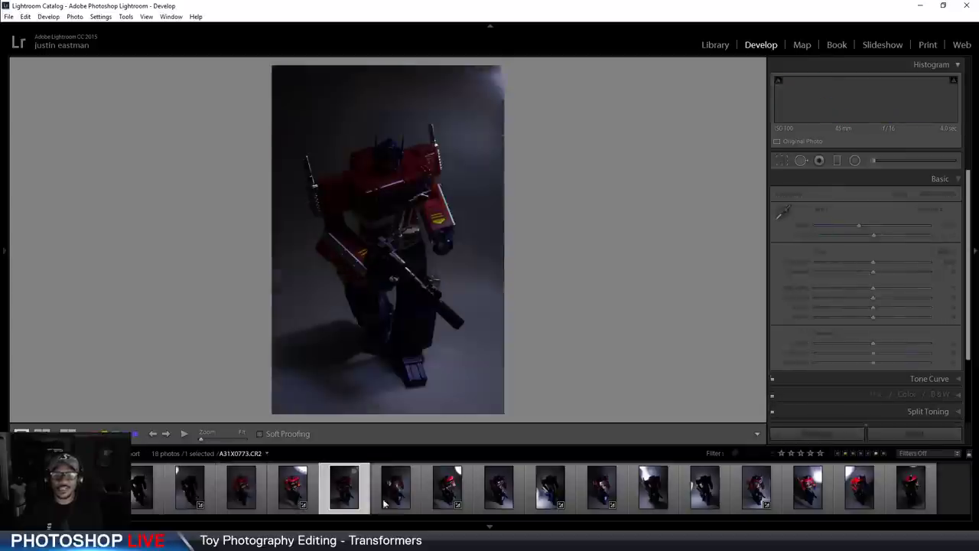
pyautogui.click(396, 494)
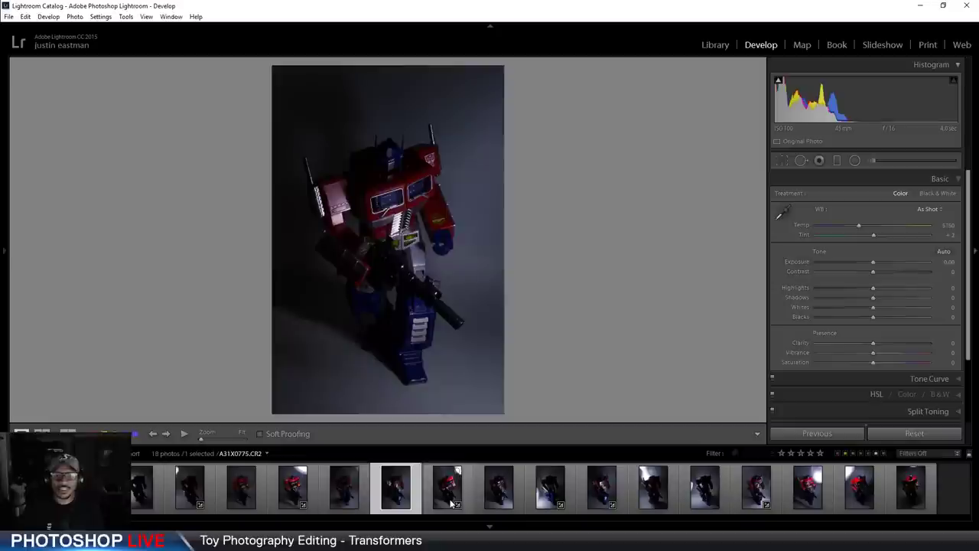
pyautogui.click(447, 496)
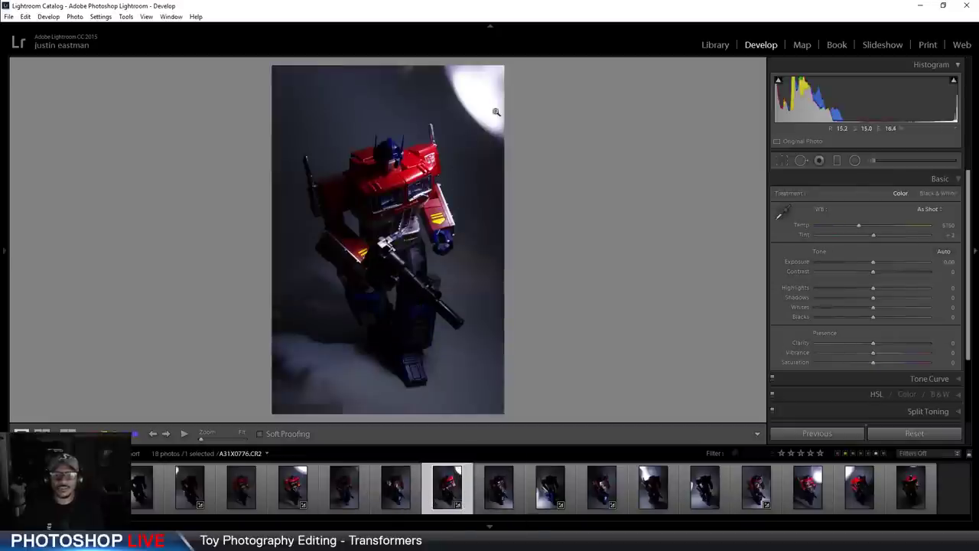
# Review the remaining robot exposures in the filmstrip, through the last photo, A31X0785.CR2
pyautogui.click(497, 496)
pyautogui.click(595, 495)
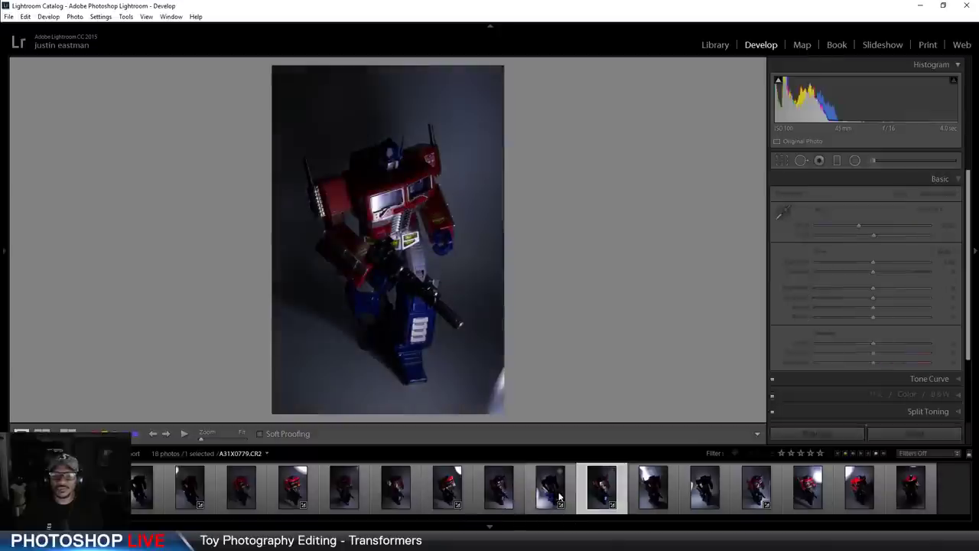
pyautogui.click(559, 497)
pyautogui.click(602, 494)
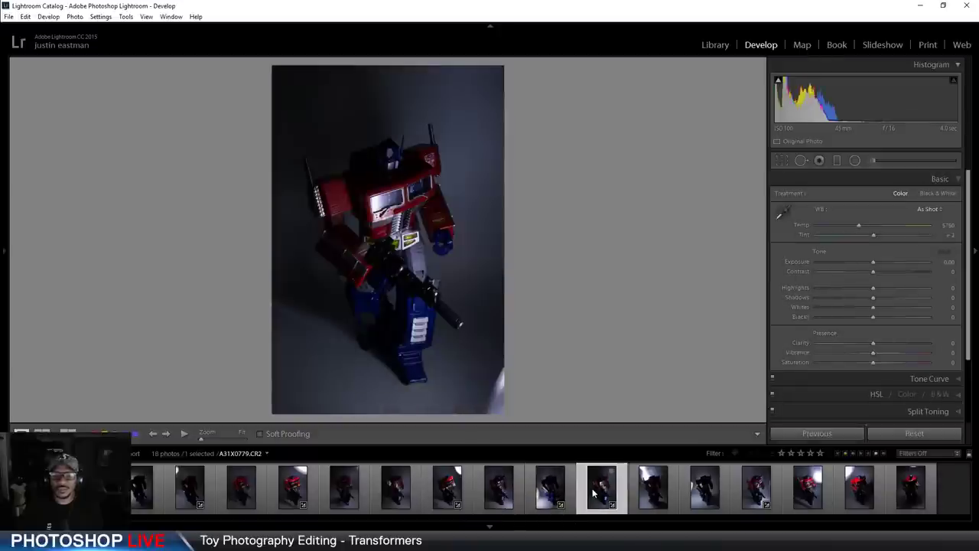
pyautogui.click(652, 487)
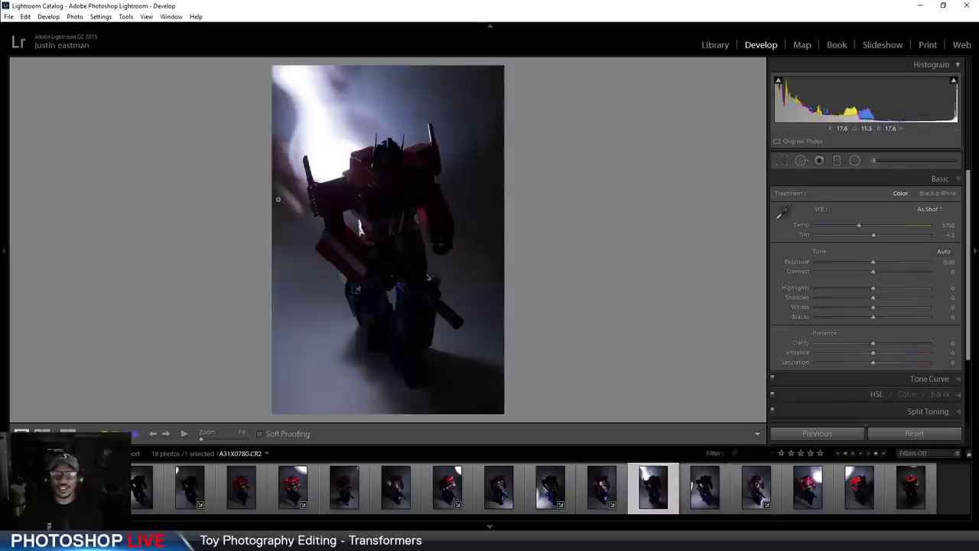
pyautogui.click(703, 504)
pyautogui.press('Right')
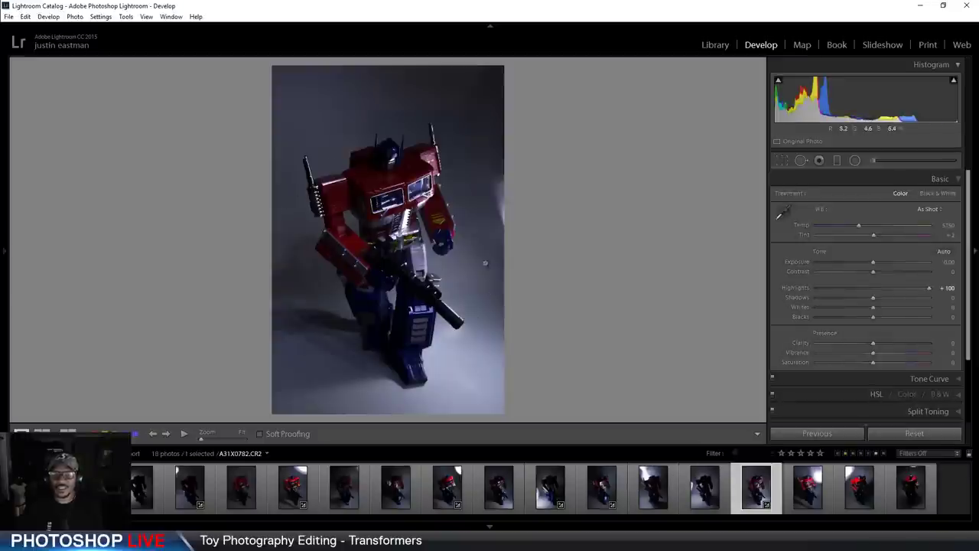
pyautogui.click(816, 492)
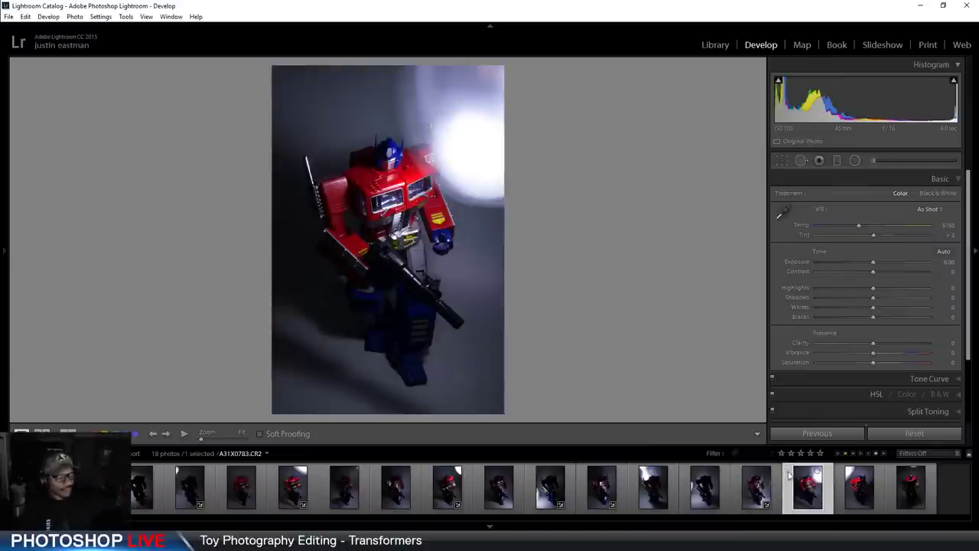
pyautogui.click(861, 493)
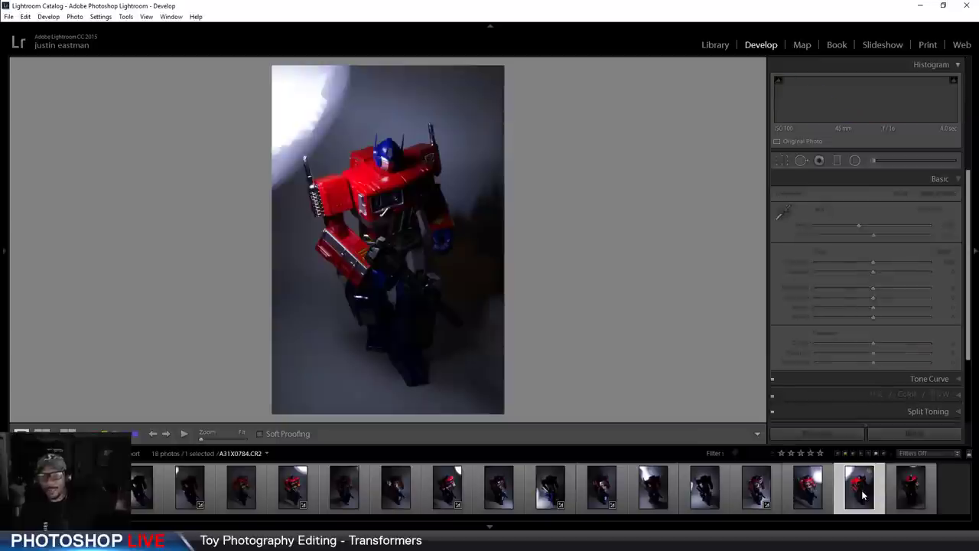
pyautogui.click(899, 495)
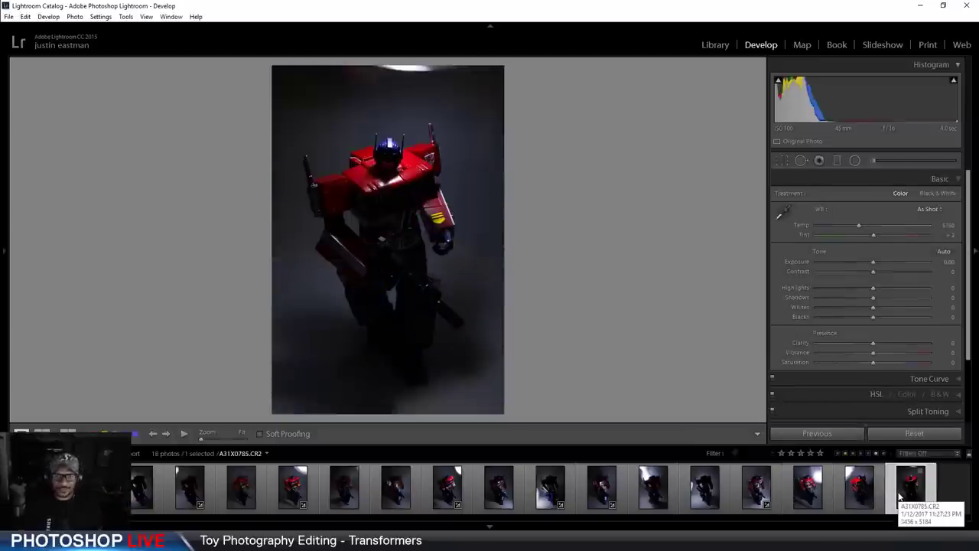
# Switch to Photoshop and reposition the Postprocess.jpg and primecuttut.psb windows side by side
pyautogui.click(918, 5)
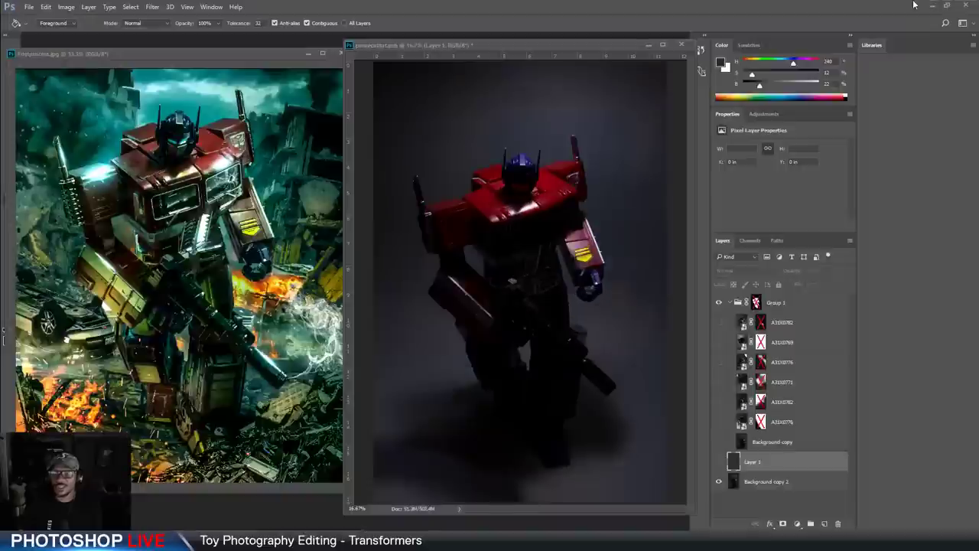
pyautogui.moveTo(202, 54)
pyautogui.mouseDown()
pyautogui.moveTo(217, 52)
pyautogui.moveTo(213, 63)
pyautogui.mouseUp()
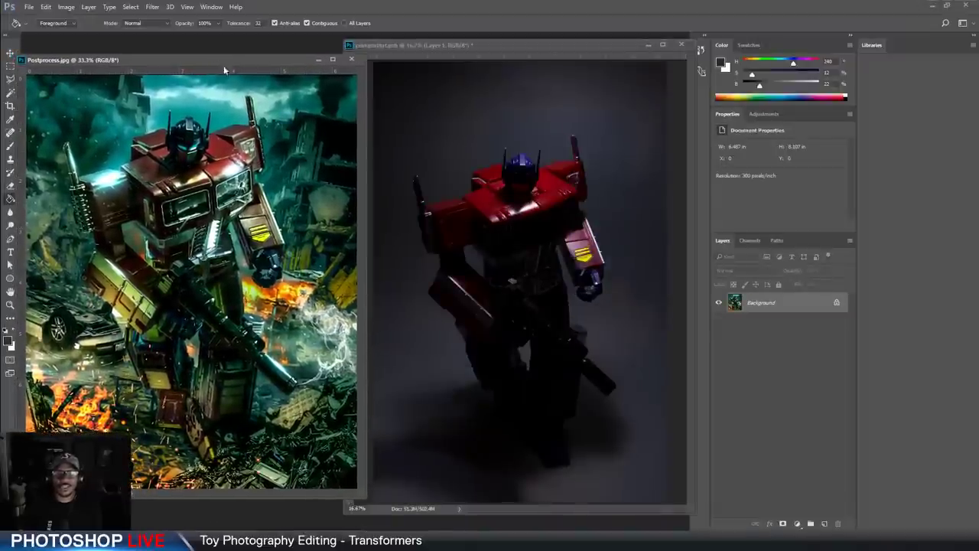
pyautogui.click(499, 43)
pyautogui.moveTo(498, 44); pyautogui.dragTo(486, 43)
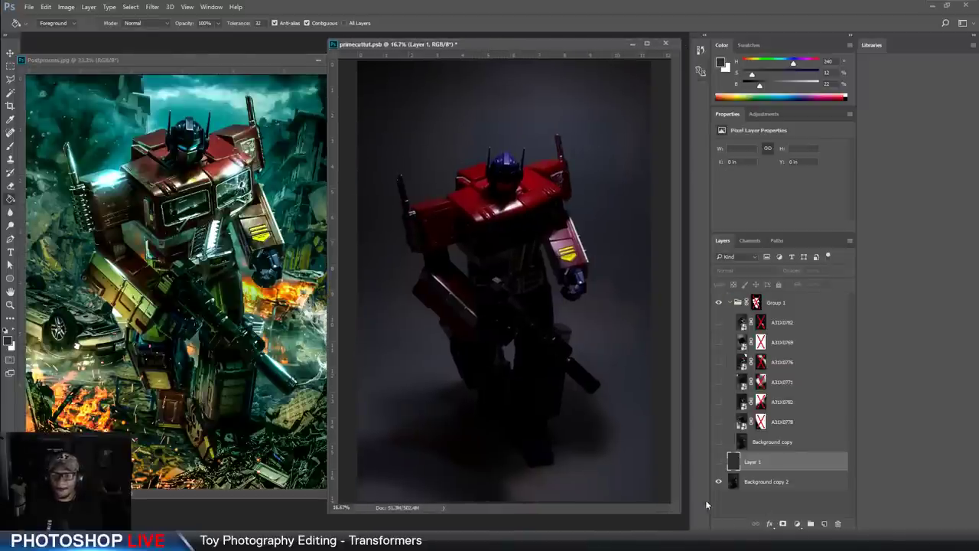
# Select layer A31X0778 and make all six A31X exposure layers in Group 1 visible
pyautogui.click(756, 441)
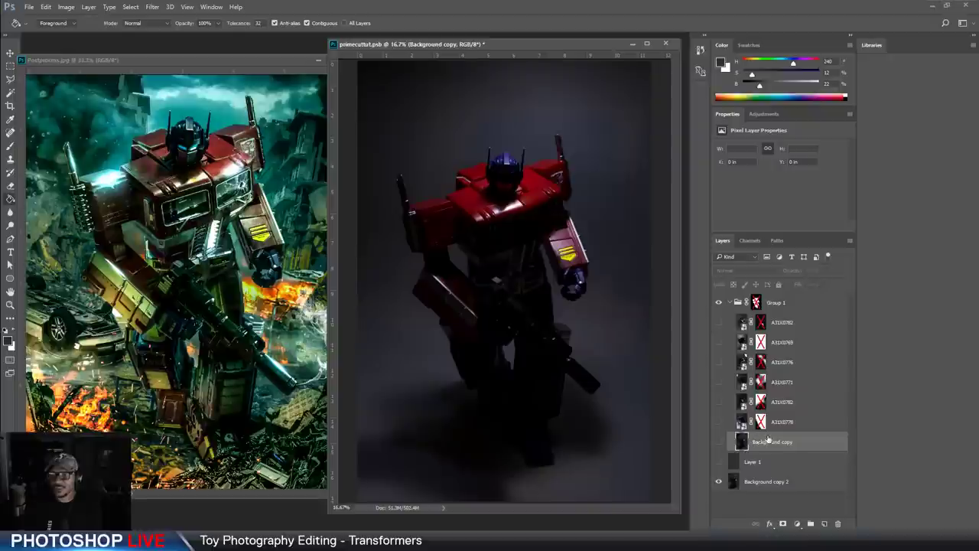
pyautogui.click(793, 423)
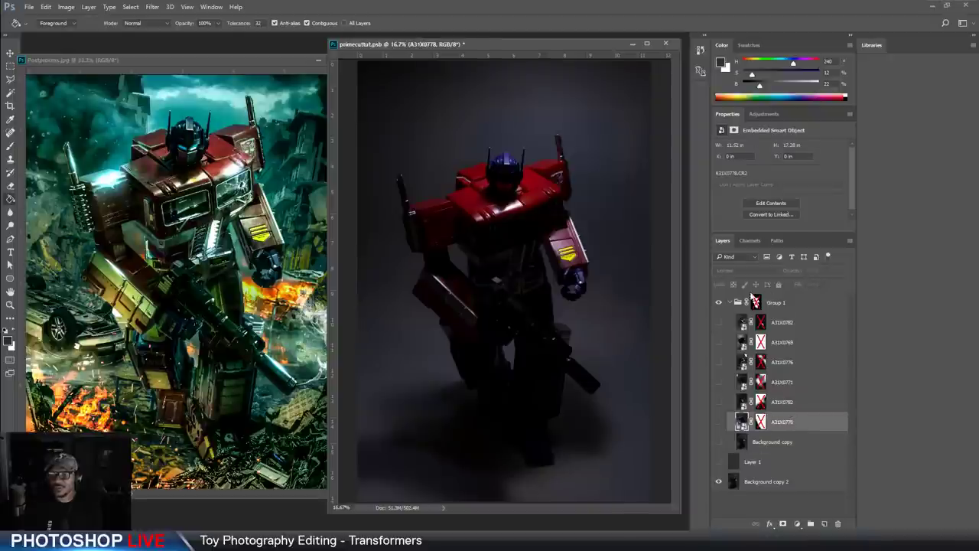
pyautogui.moveTo(720, 425); pyautogui.dragTo(719, 321)
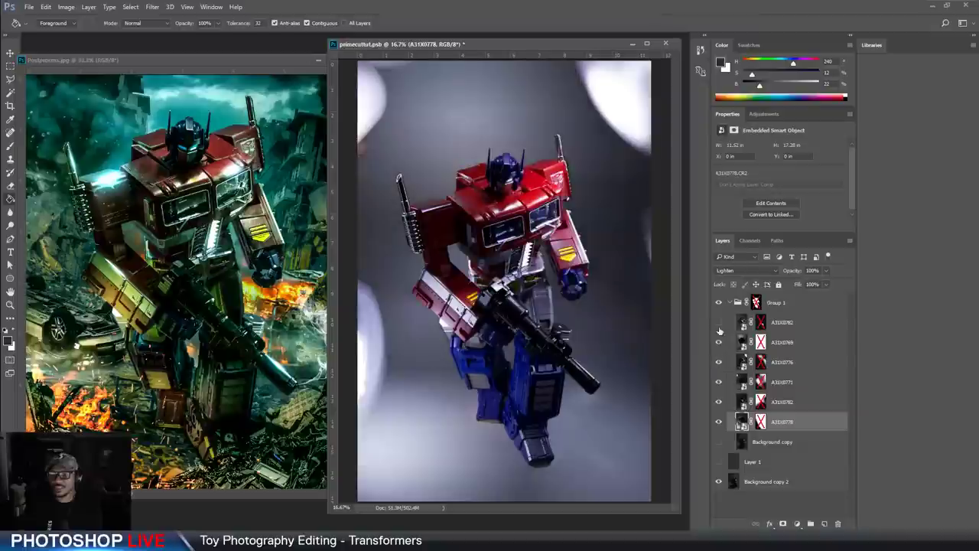
# Set the blend mode of layers A31X0778, the lower A31X0782 and A31X0771 to Normal
pyautogui.click(737, 270)
pyautogui.click(736, 279)
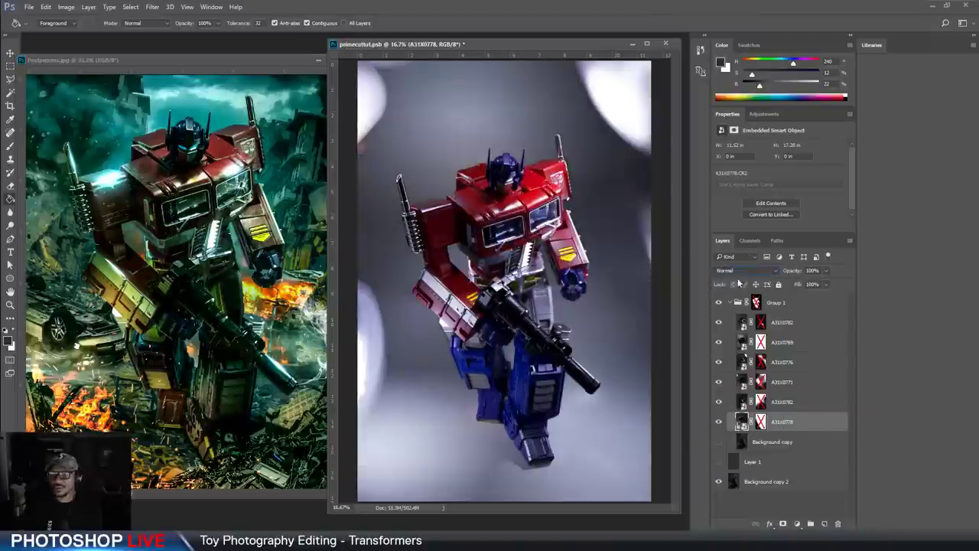
pyautogui.click(790, 405)
pyautogui.click(747, 257)
pyautogui.click(761, 270)
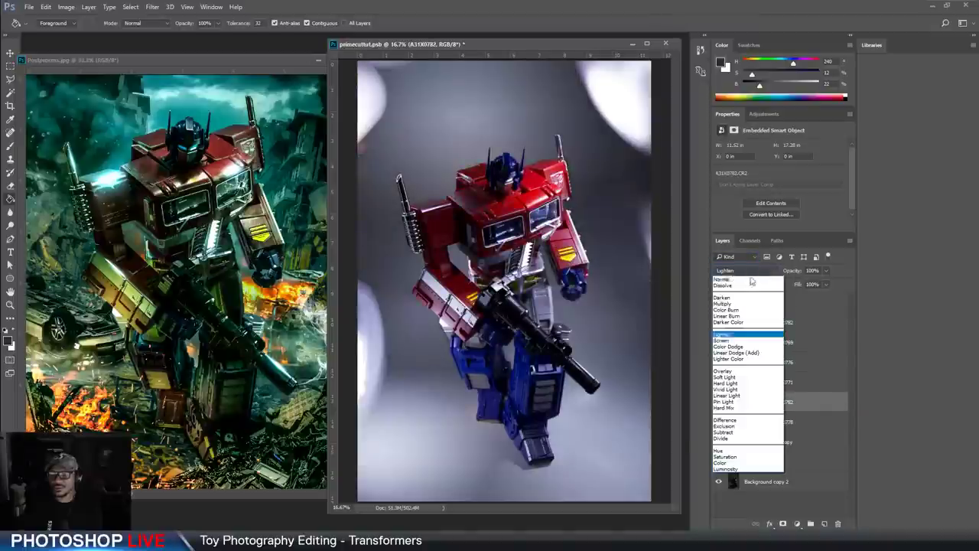
pyautogui.click(751, 279)
pyautogui.click(794, 381)
pyautogui.click(746, 271)
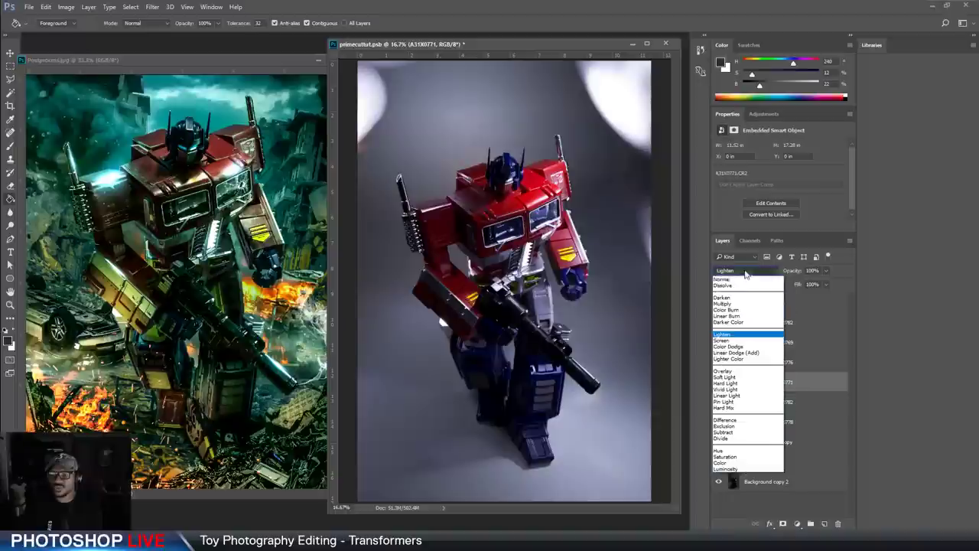
pyautogui.click(745, 277)
# Set the blend mode of layers A31X0776, A31X0769 and the upper A31X0782 to Normal
pyautogui.hotkey('alt', ']')
pyautogui.click(748, 270)
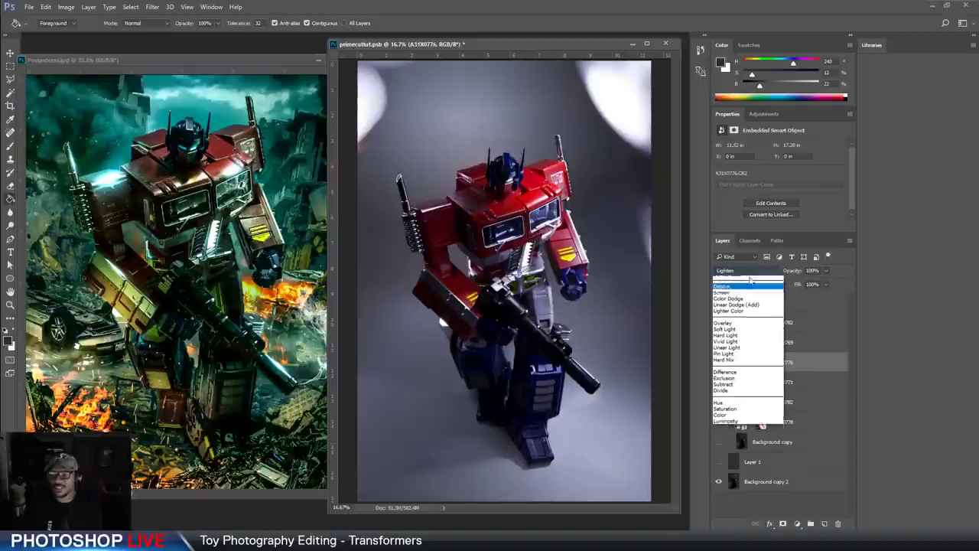
pyautogui.click(747, 279)
pyautogui.hotkey('alt', ']')
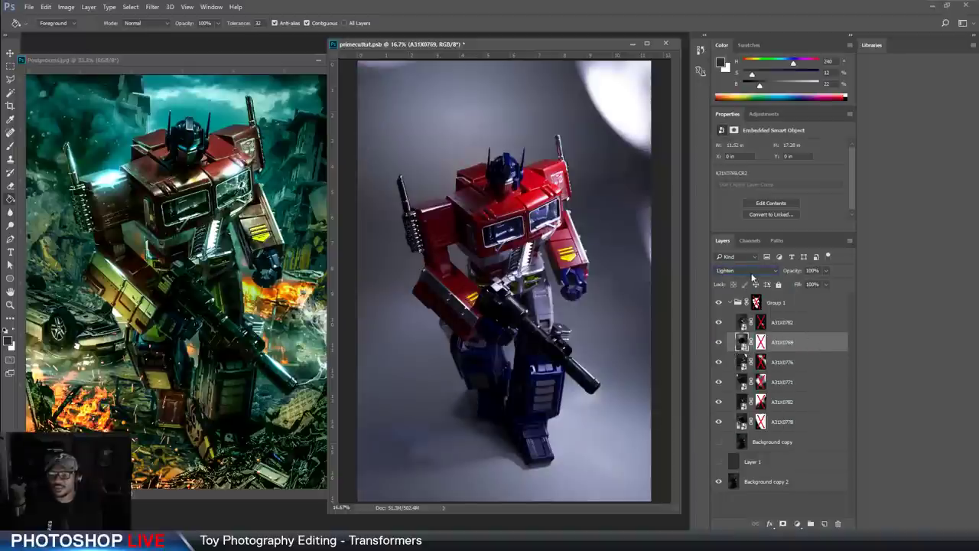
pyautogui.click(748, 270)
pyautogui.click(750, 279)
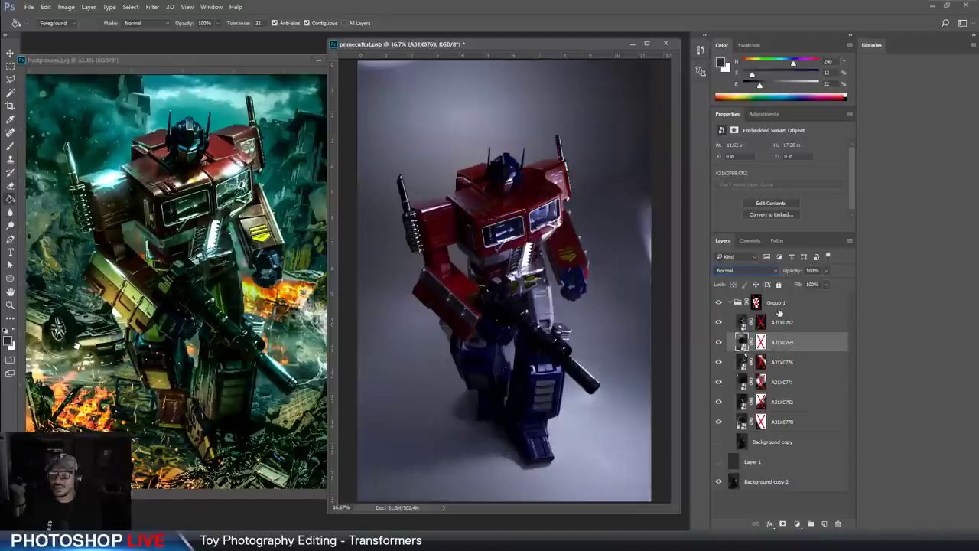
pyautogui.hotkey('alt', ']')
pyautogui.click(747, 271)
pyautogui.click(752, 279)
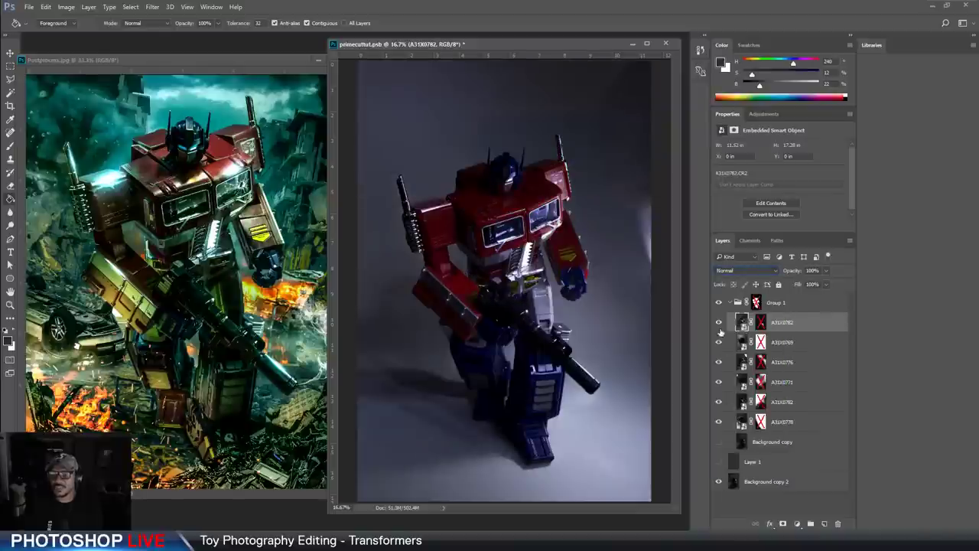
# Hide the six A31X exposure layers in Group 1 and select the group's layer mask
pyautogui.moveTo(719, 331); pyautogui.dragTo(720, 429)
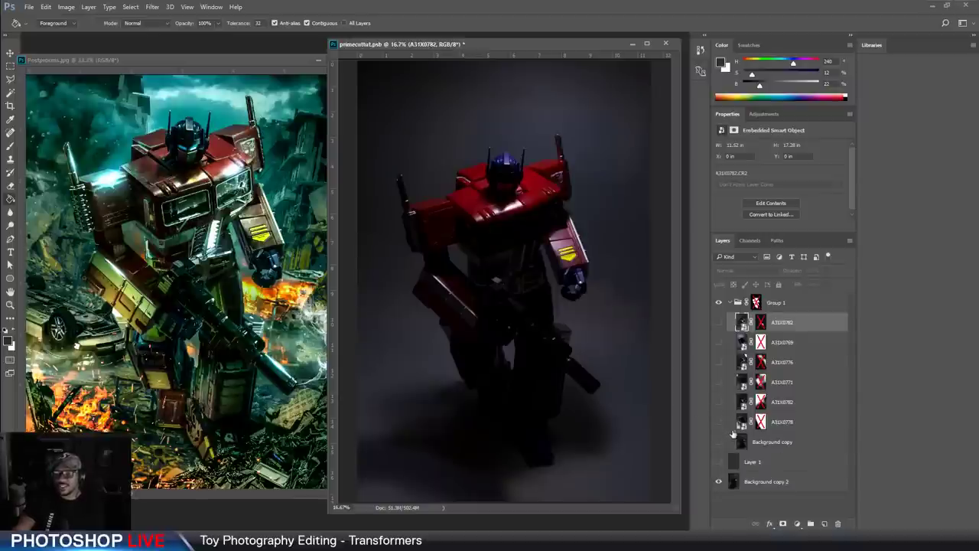
pyautogui.click(756, 303)
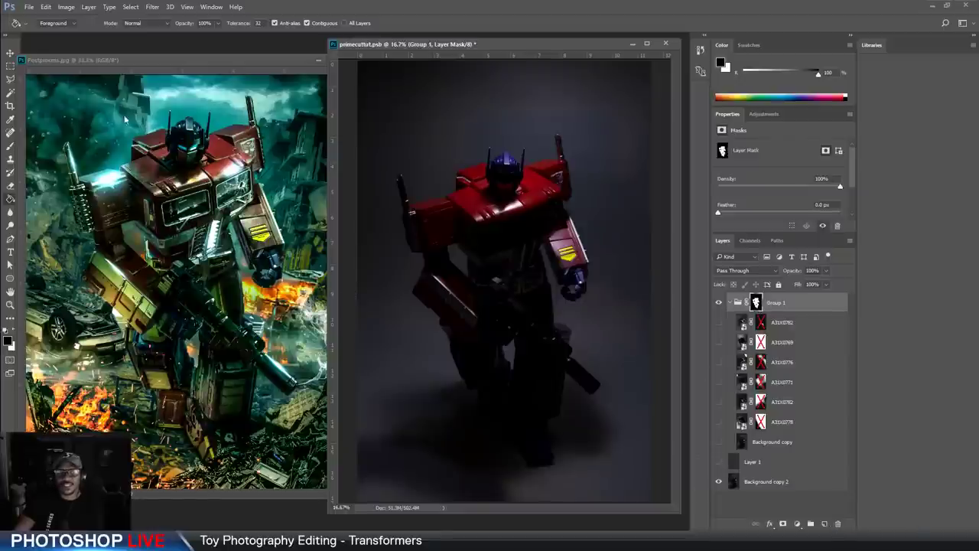
# Choose the Polygonal Lasso tool in Postprocess.jpg, return to primecuttut.psb and switch to the Pen tool
pyautogui.hotkey('ctrl', 'Tab')
pyautogui.click(11, 80)
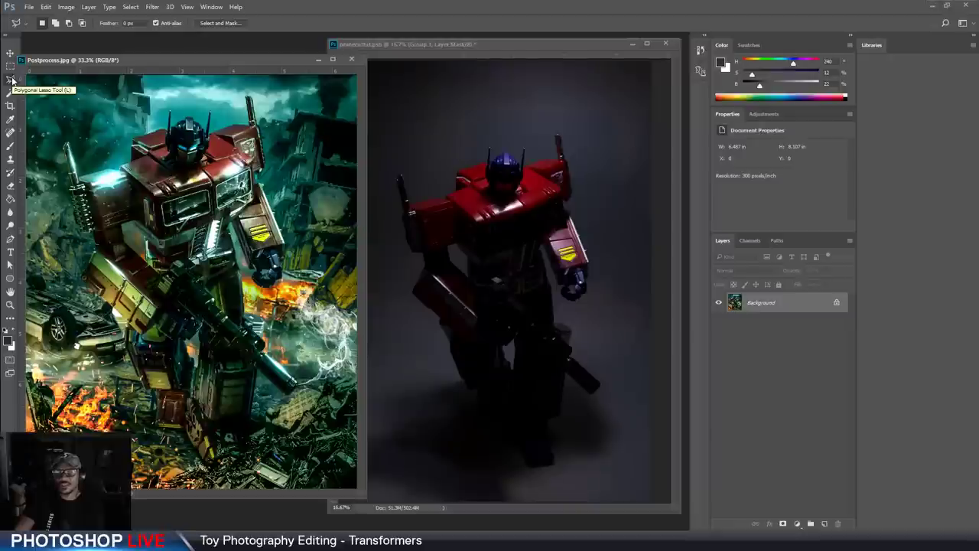
pyautogui.click(418, 56)
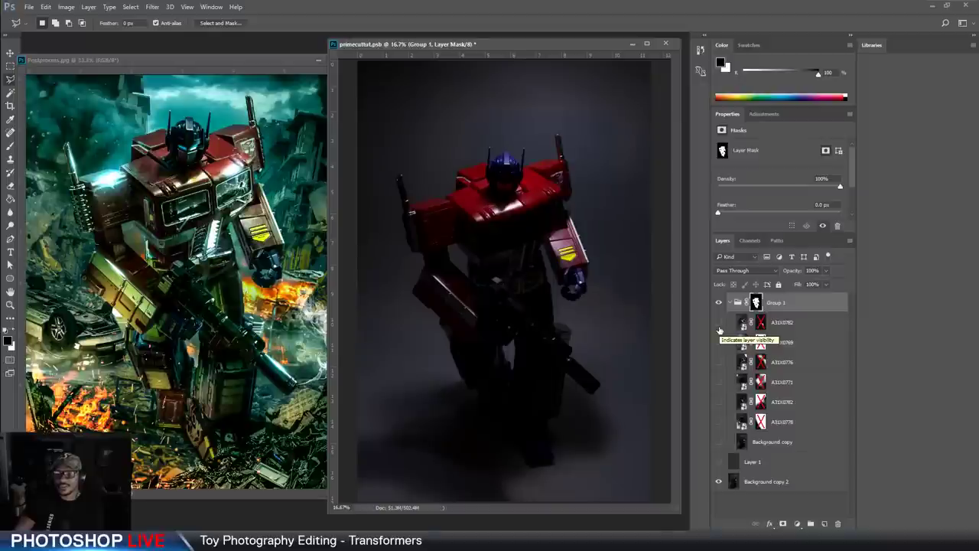
pyautogui.click(10, 241)
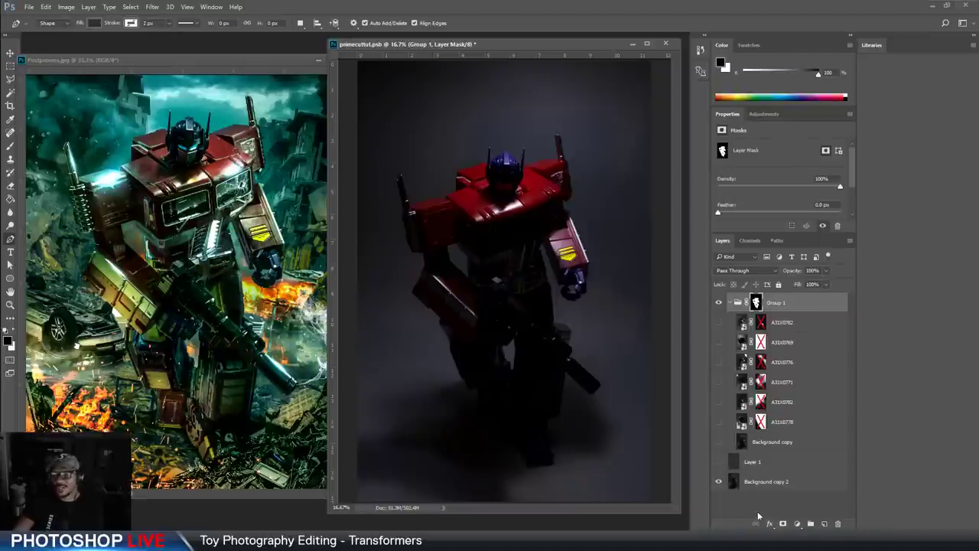
# Show the solid-color Layer 1 and select it, and show the Background copy layer inside the masked group
pyautogui.click(718, 463)
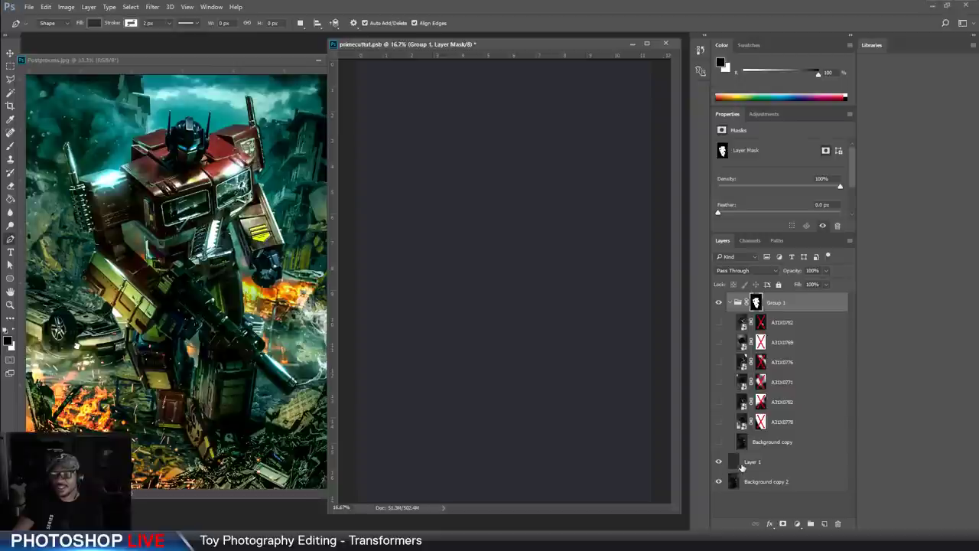
pyautogui.click(752, 464)
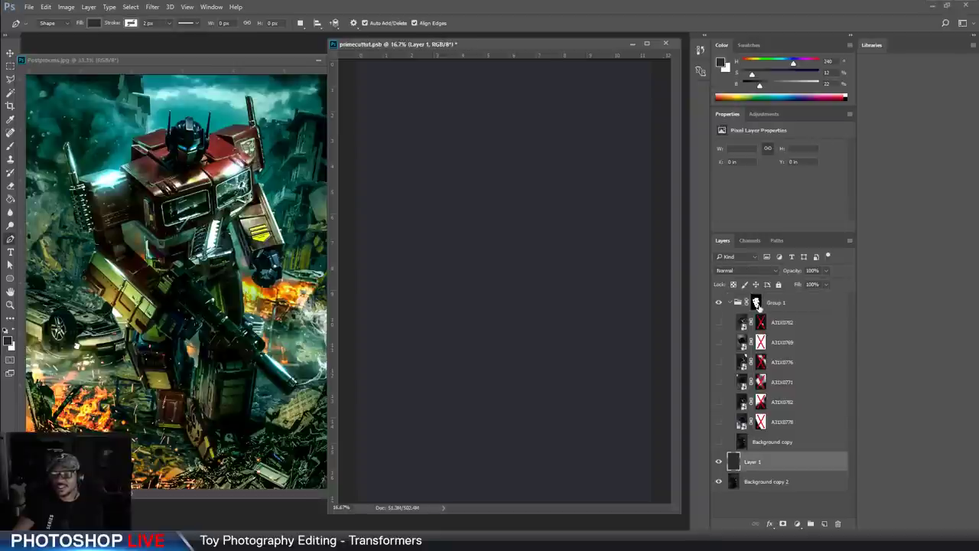
pyautogui.click(719, 444)
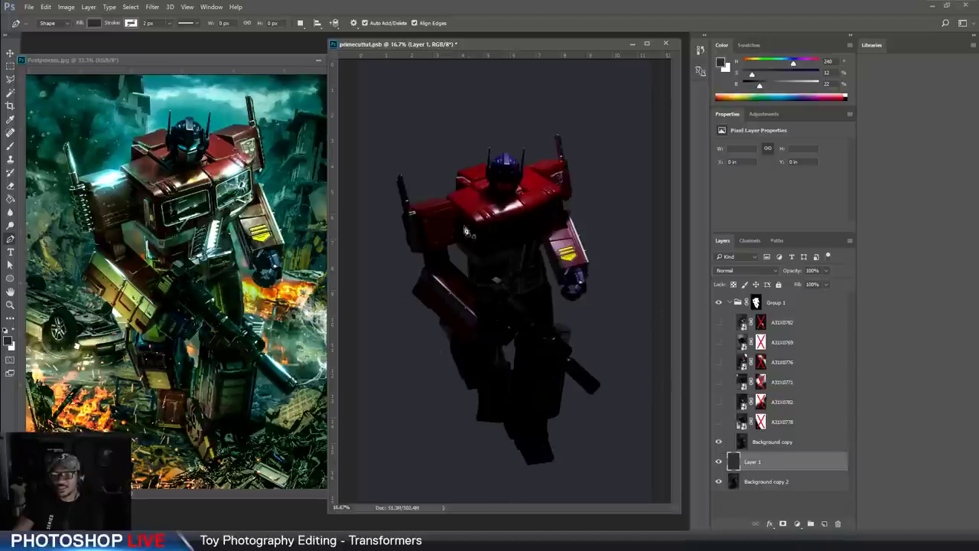
# Add a Brightness/Contrast adjustment above Group 1, try brightness 93 with contrast -47 to check the cutout, and delete it
pyautogui.click(785, 305)
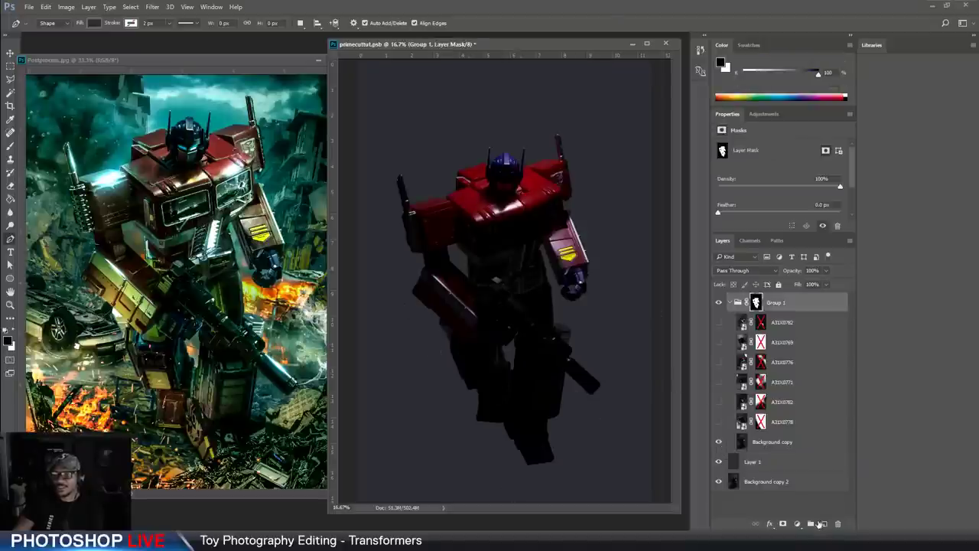
pyautogui.click(800, 525)
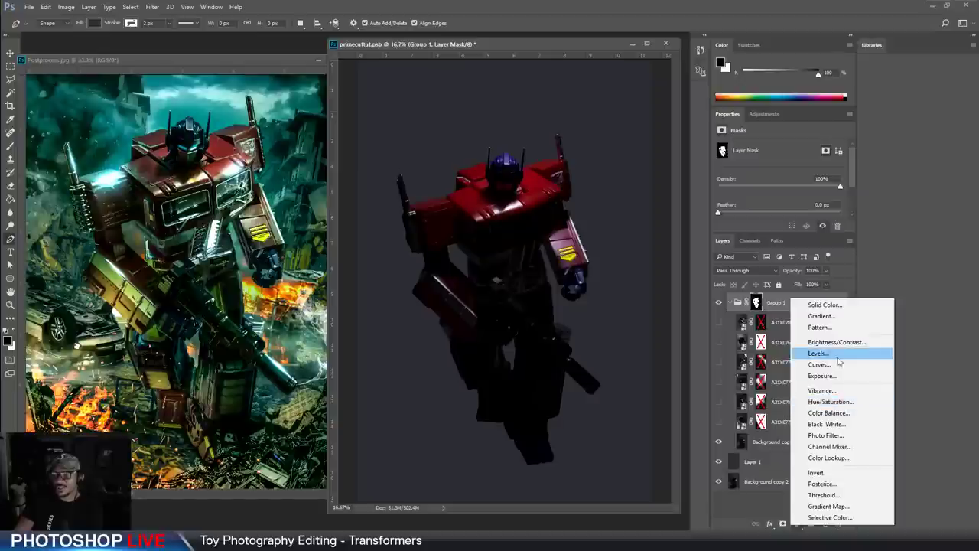
pyautogui.click(836, 341)
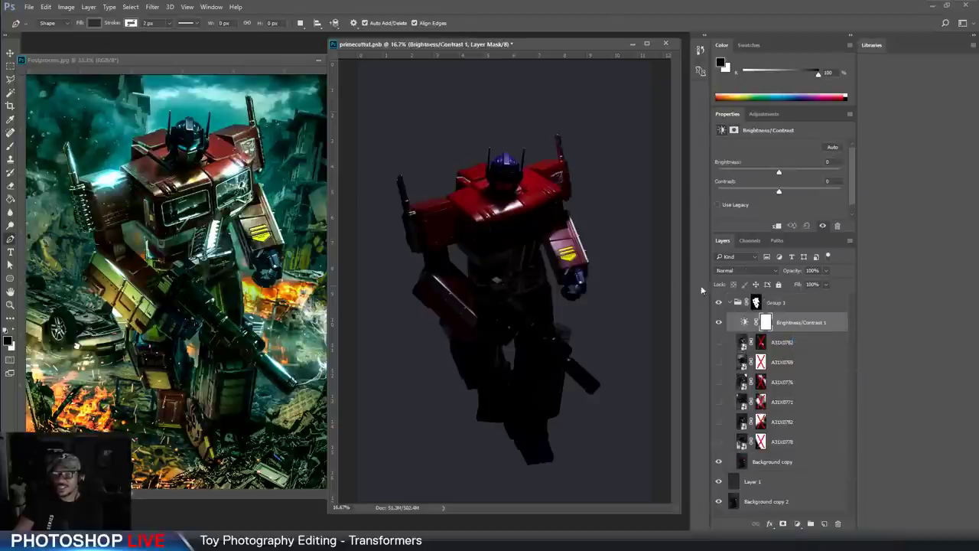
pyautogui.moveTo(777, 325); pyautogui.dragTo(777, 295)
pyautogui.click(735, 302)
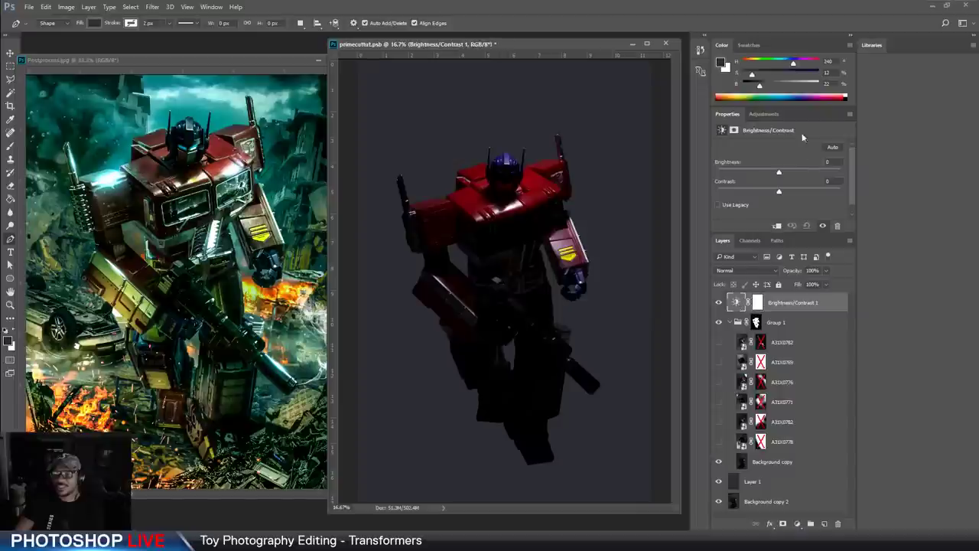
pyautogui.moveTo(780, 171); pyautogui.dragTo(721, 191)
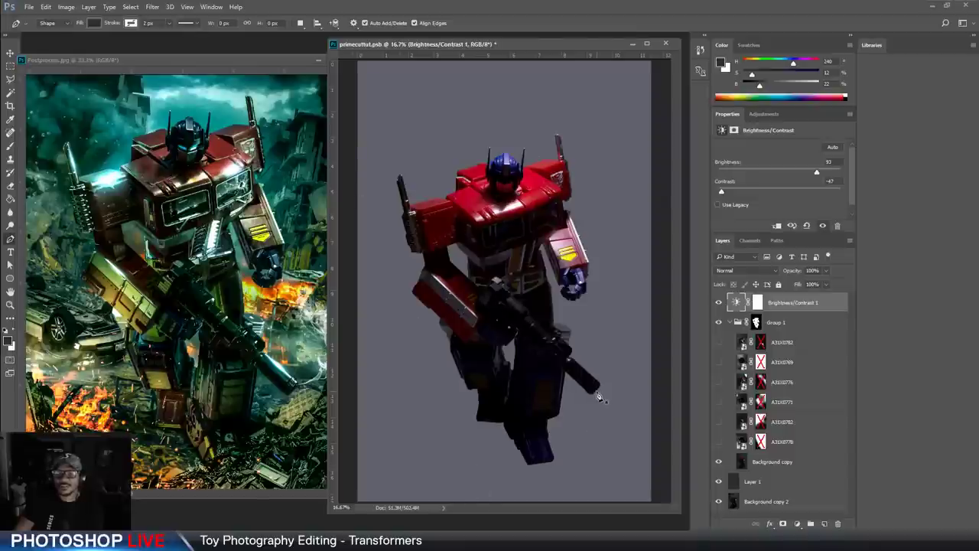
pyautogui.moveTo(803, 306); pyautogui.dragTo(836, 523)
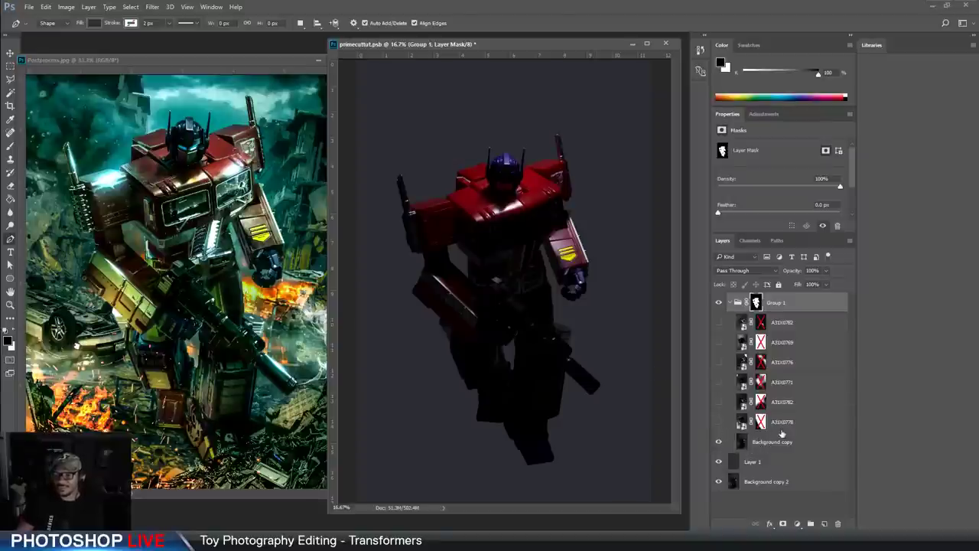
# Show layer A31X0778 above the Background copy and set its blend mode to Lighten
pyautogui.click(768, 442)
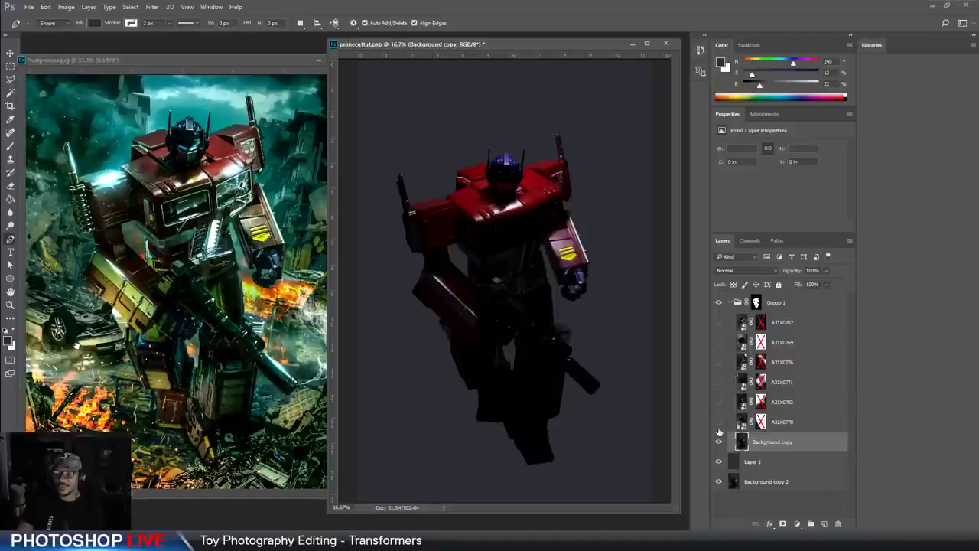
pyautogui.click(718, 422)
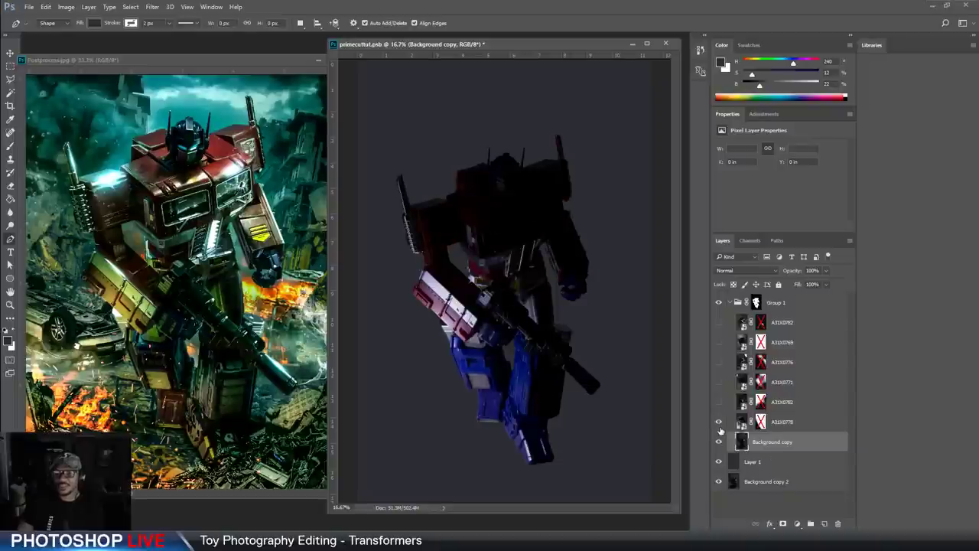
pyautogui.click(783, 422)
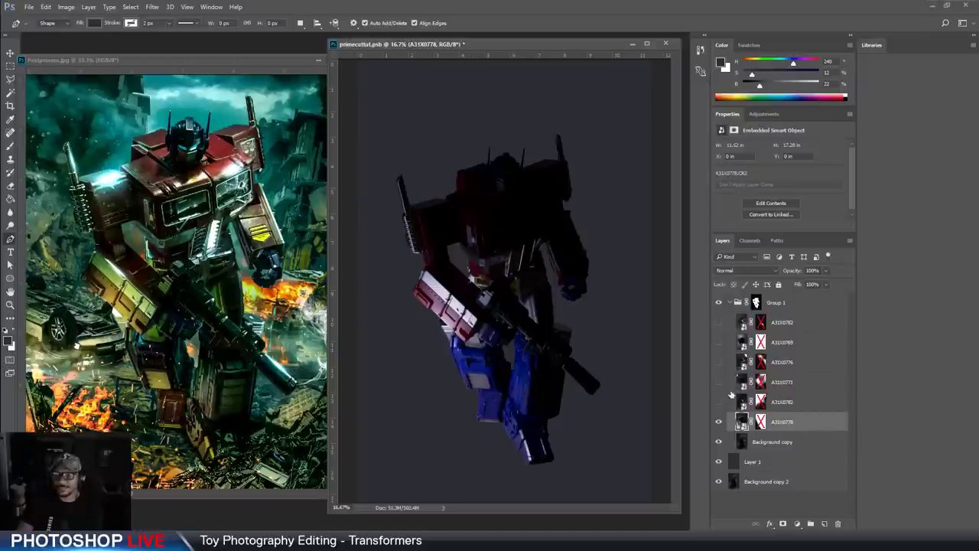
pyautogui.click(748, 271)
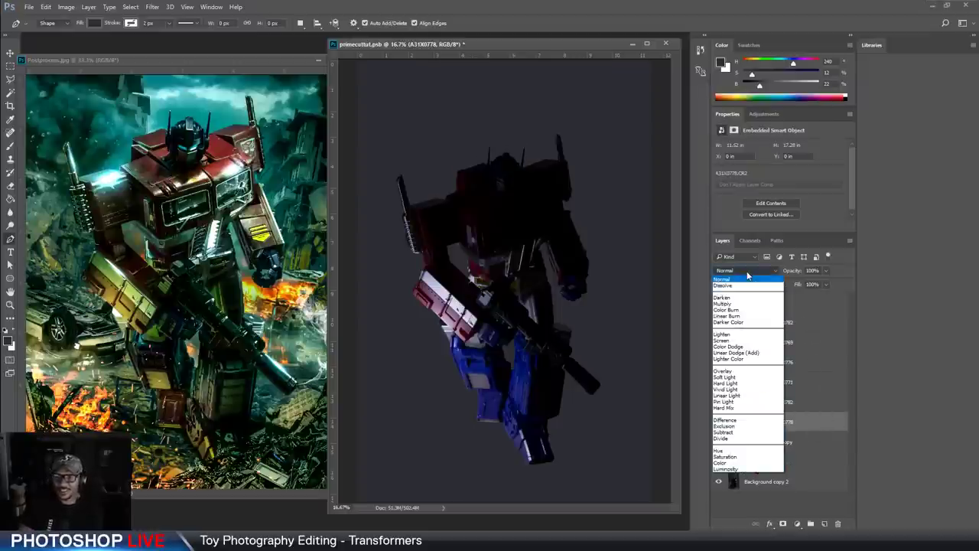
pyautogui.click(731, 335)
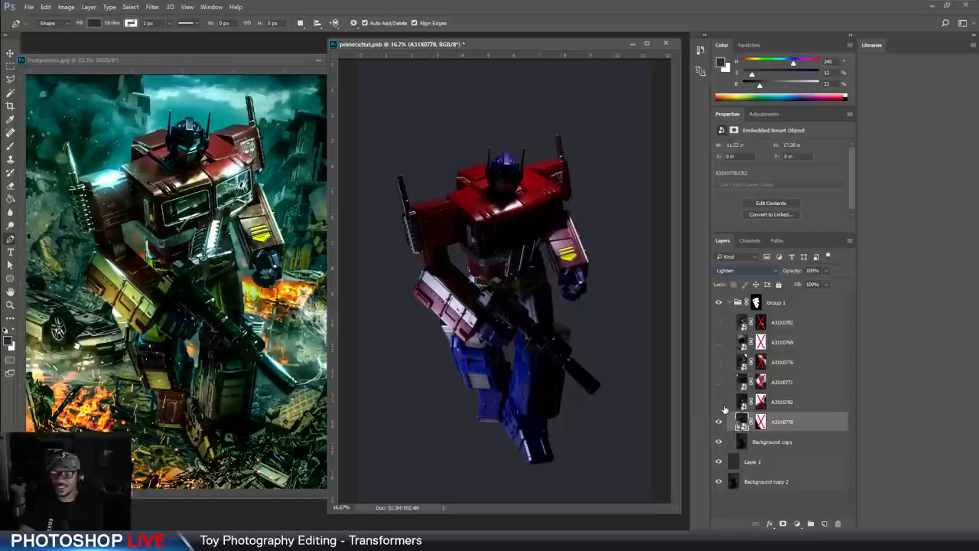
# Show the lower A31X0782 and the A31X0771 exposure layers and set both blend modes to Lighten
pyautogui.click(719, 403)
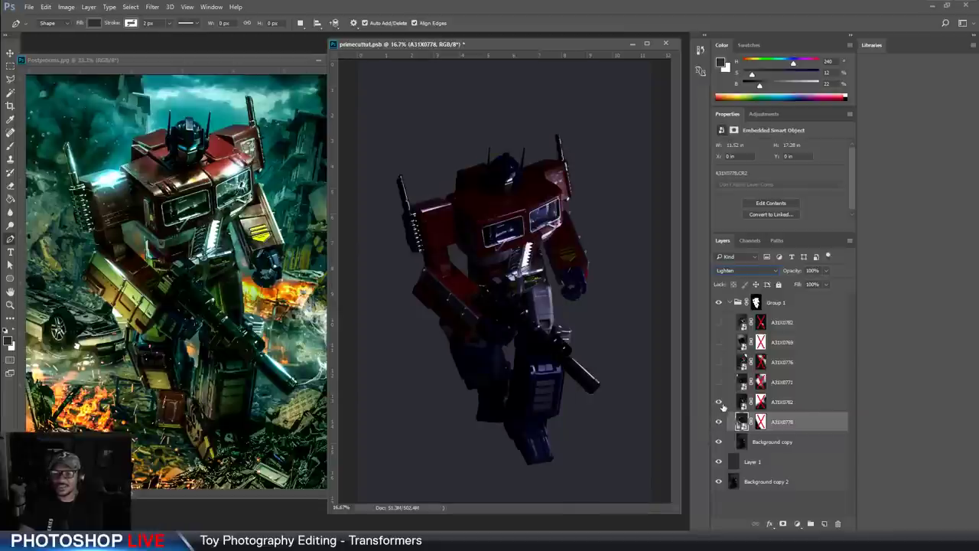
pyautogui.click(805, 404)
pyautogui.click(733, 272)
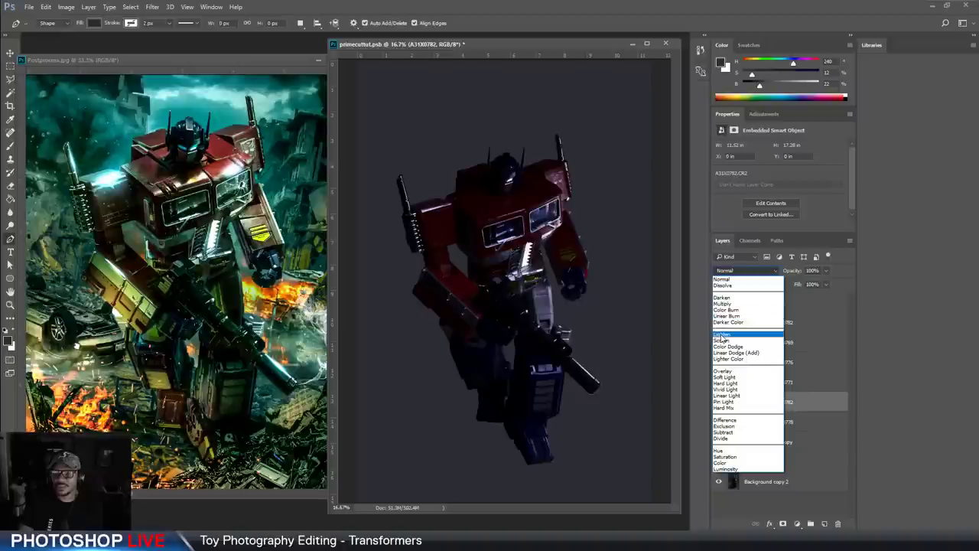
pyautogui.click(721, 335)
pyautogui.click(803, 385)
pyautogui.click(718, 385)
pyautogui.click(726, 272)
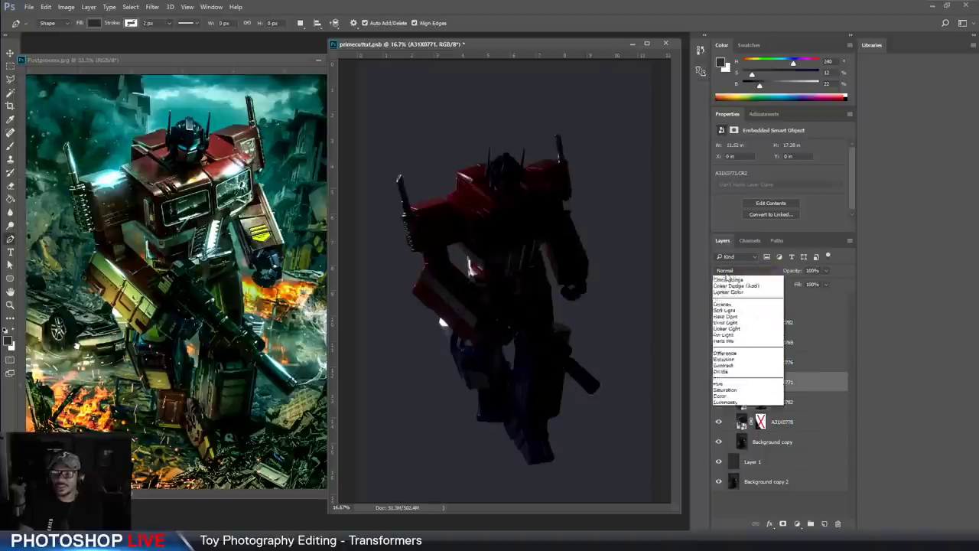
pyautogui.click(725, 335)
# Show layers A31X0776, A31X0769 and the upper A31X0782 and set the blend mode of each to Lighten
pyautogui.click(793, 364)
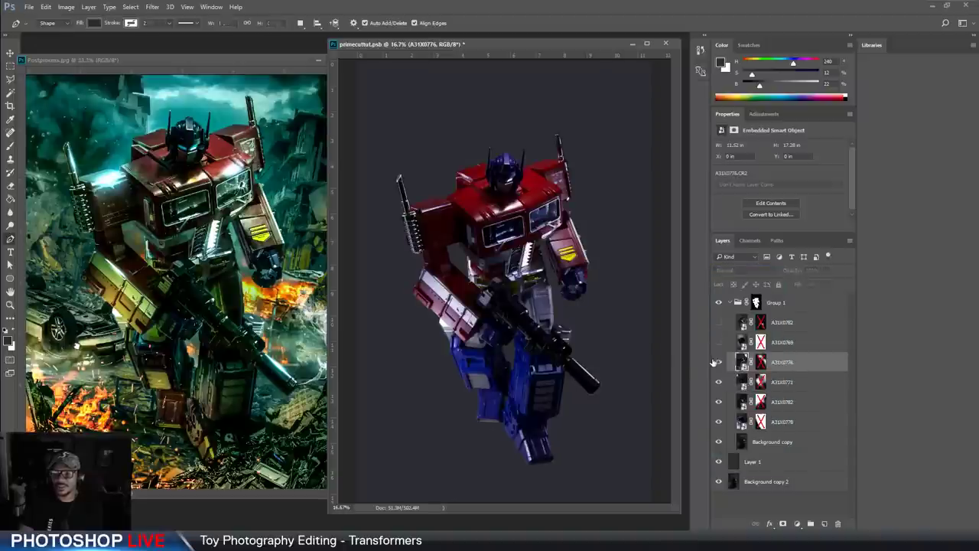
pyautogui.click(733, 271)
pyautogui.click(723, 338)
pyautogui.click(726, 341)
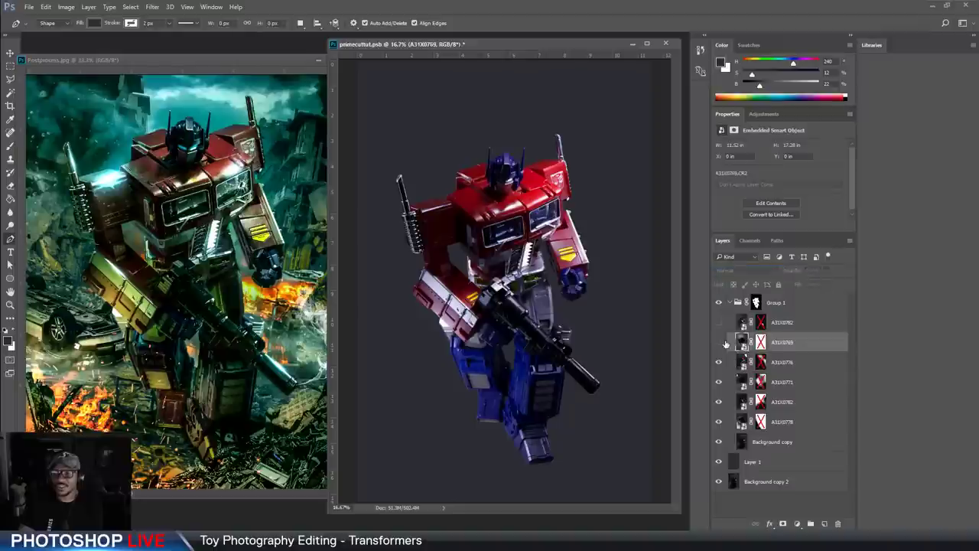
pyautogui.click(733, 271)
pyautogui.click(723, 338)
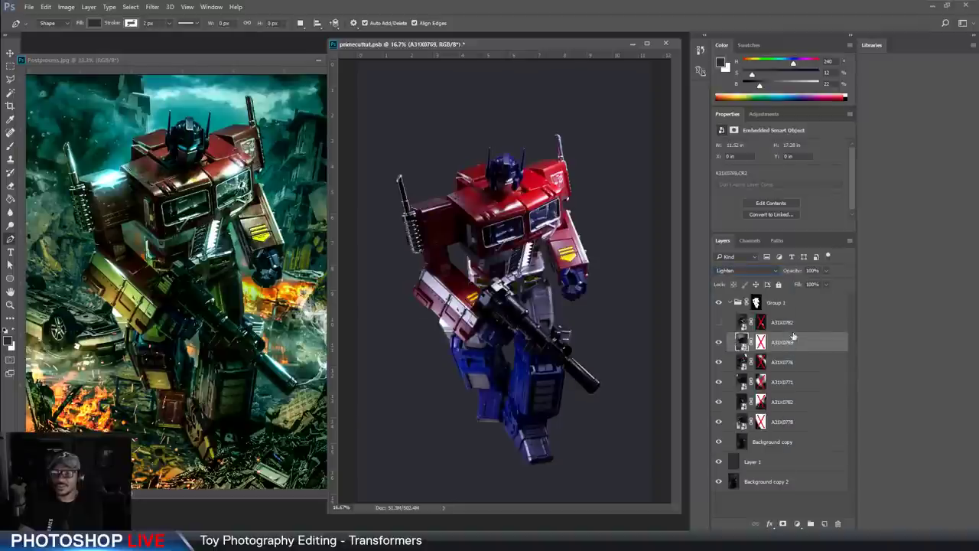
pyautogui.click(720, 322)
pyautogui.click(733, 270)
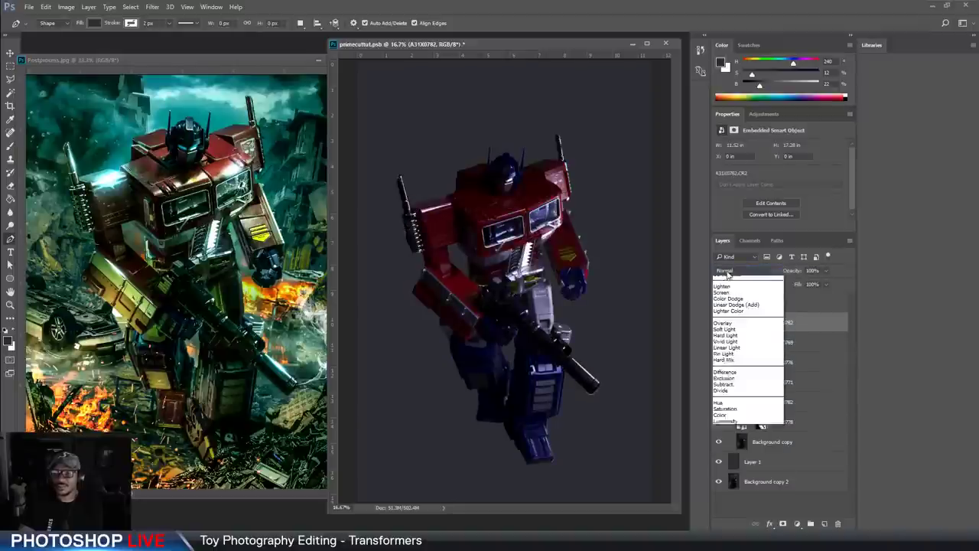
pyautogui.click(723, 335)
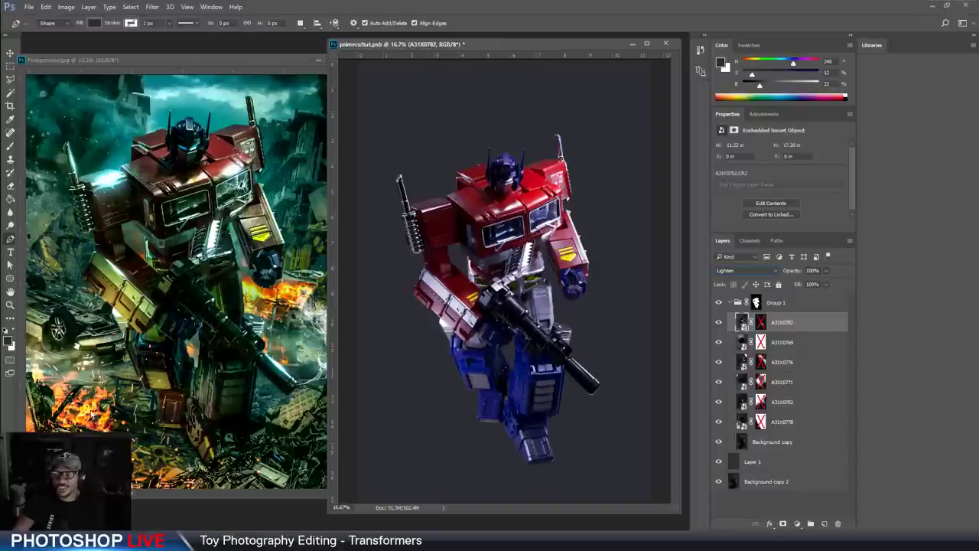
# Reposition the Postprocess.jpg window, return to primecuttut.psb and add a new empty layer directly above Layer 1
pyautogui.moveTo(140, 67); pyautogui.dragTo(145, 49)
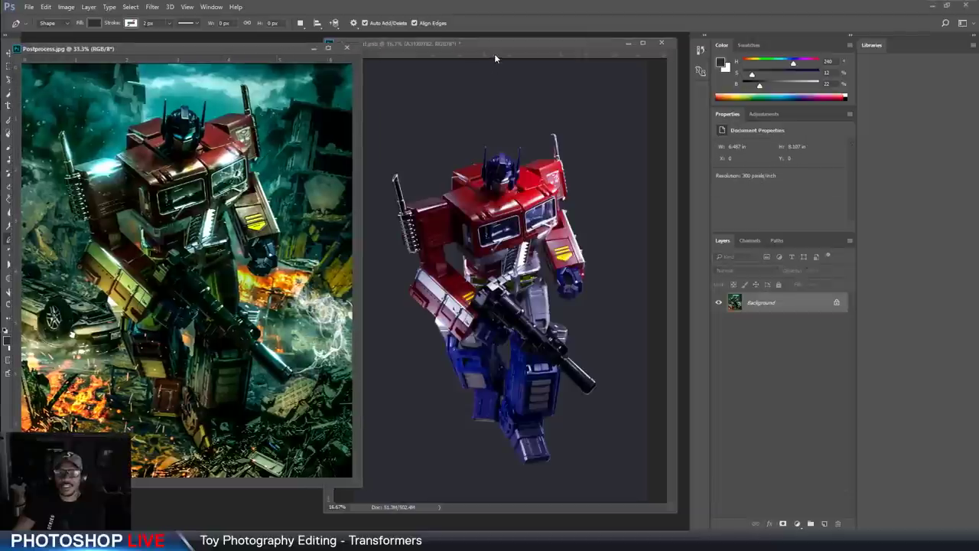
pyautogui.click(495, 53)
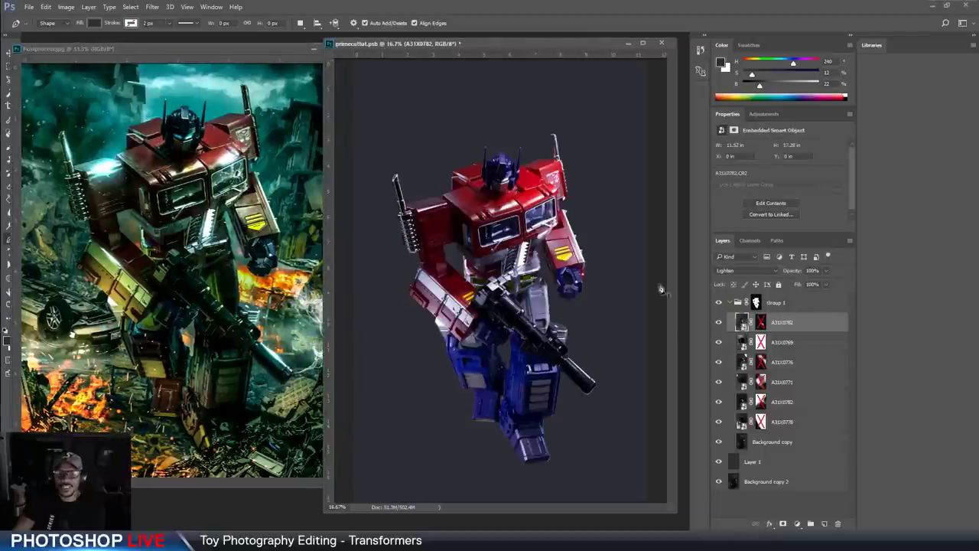
pyautogui.click(792, 463)
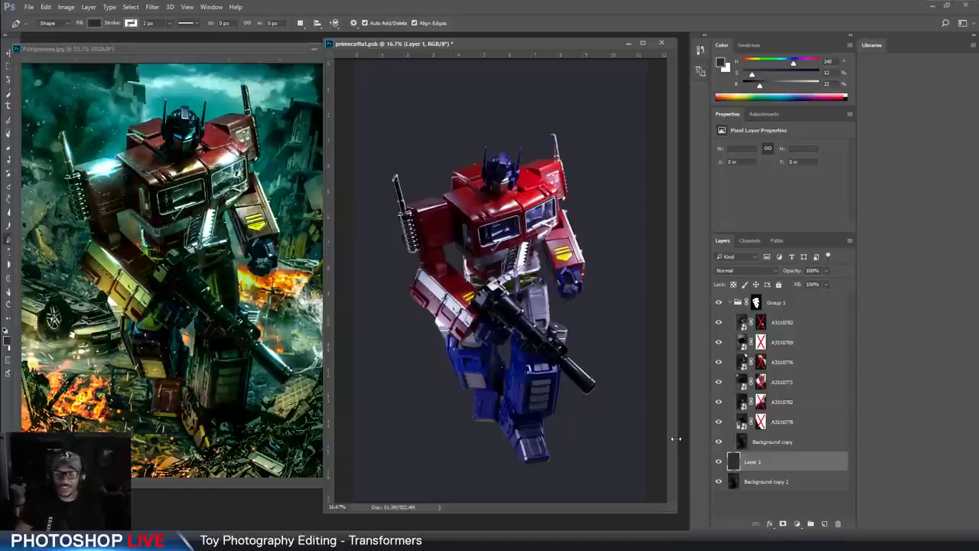
pyautogui.hotkey('ctrl', '-')
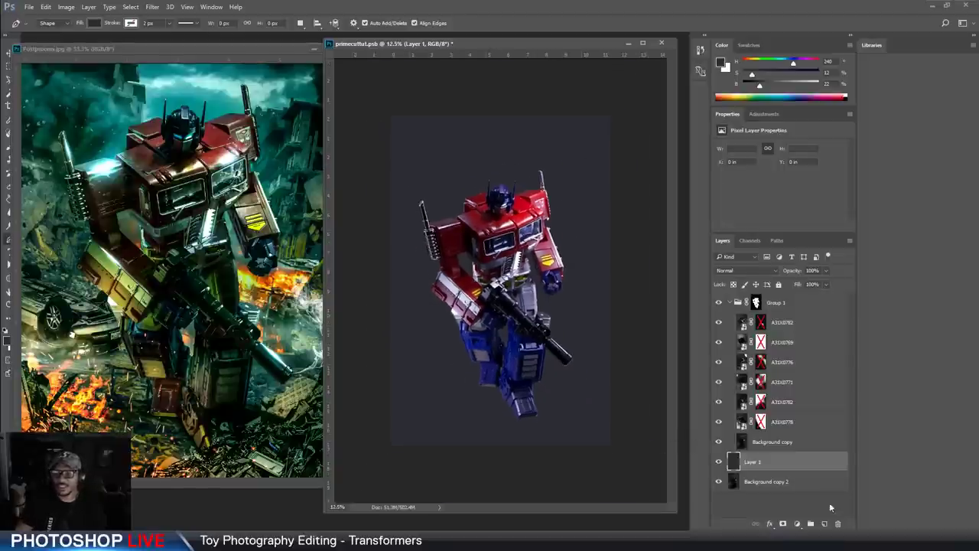
pyautogui.click(824, 524)
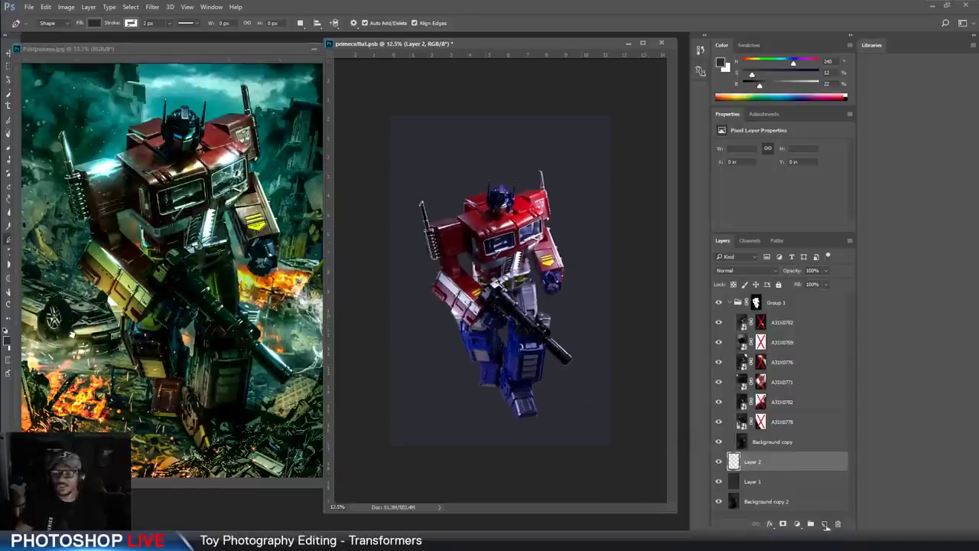
# Bring Postprocess.jpg forward, switch to the Brush tool and choose the textured 60-pixel brush tip
pyautogui.click(151, 49)
pyautogui.click(9, 147)
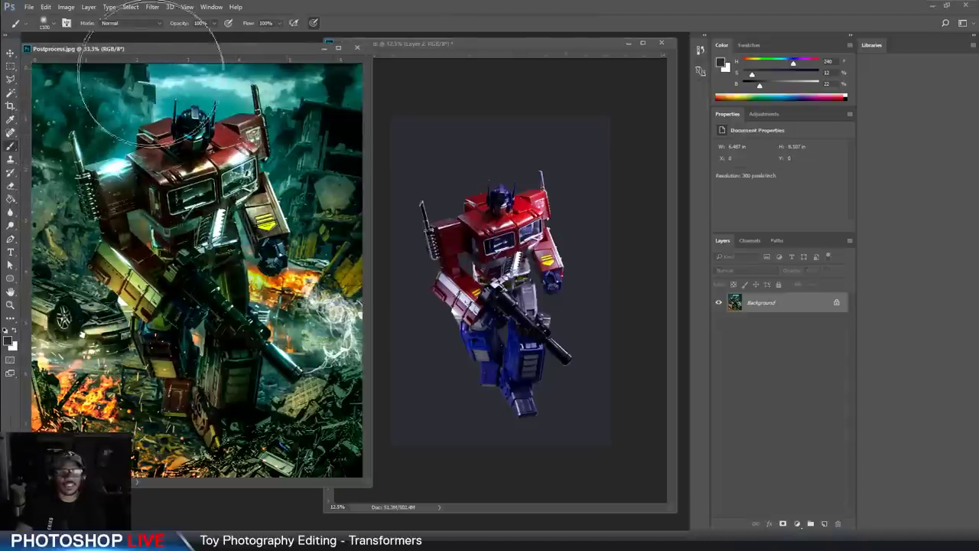
pyautogui.click(44, 23)
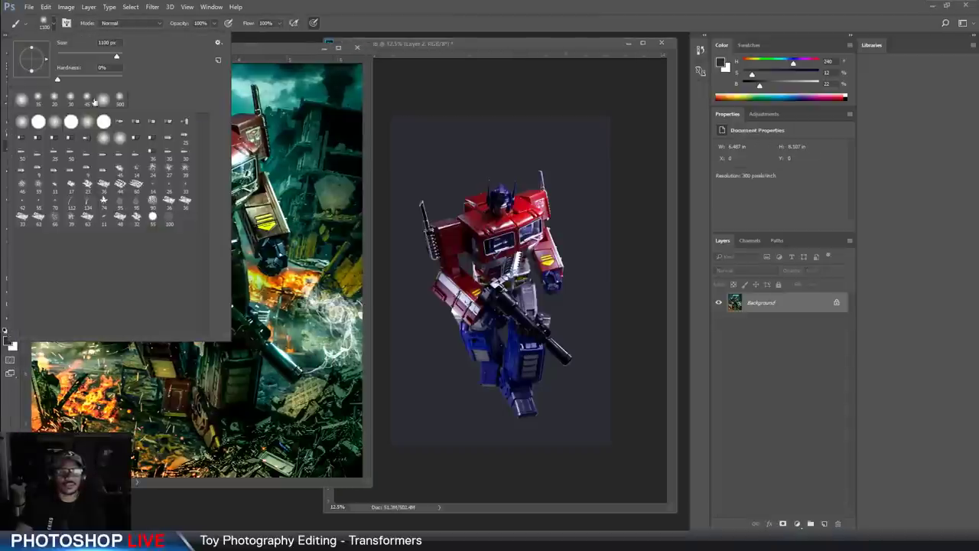
pyautogui.click(138, 192)
# Narrow the Postprocess.jpg window, place it beside primecuttut.psb and reduce its view to 25%
pyautogui.moveTo(292, 48); pyautogui.dragTo(268, 51)
pyautogui.moveTo(435, 45); pyautogui.dragTo(442, 43)
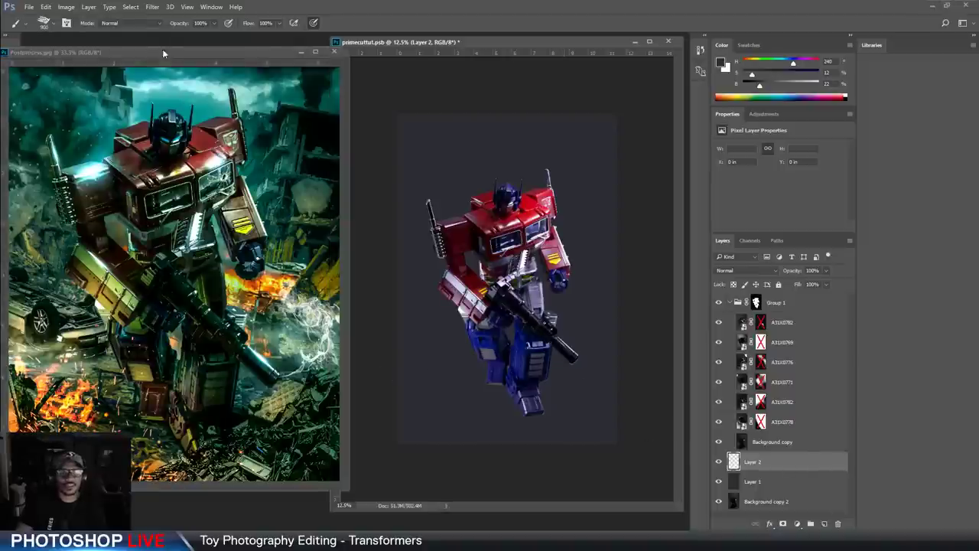
pyautogui.click(61, 52)
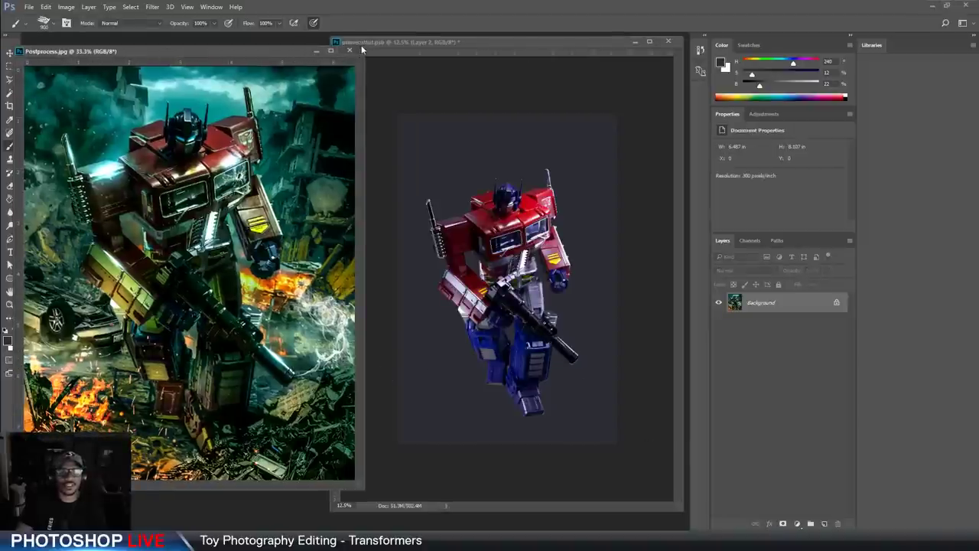
pyautogui.moveTo(364, 46); pyautogui.dragTo(263, 56)
pyautogui.moveTo(191, 59); pyautogui.dragTo(169, 44)
pyautogui.hotkey('ctrl', '-')
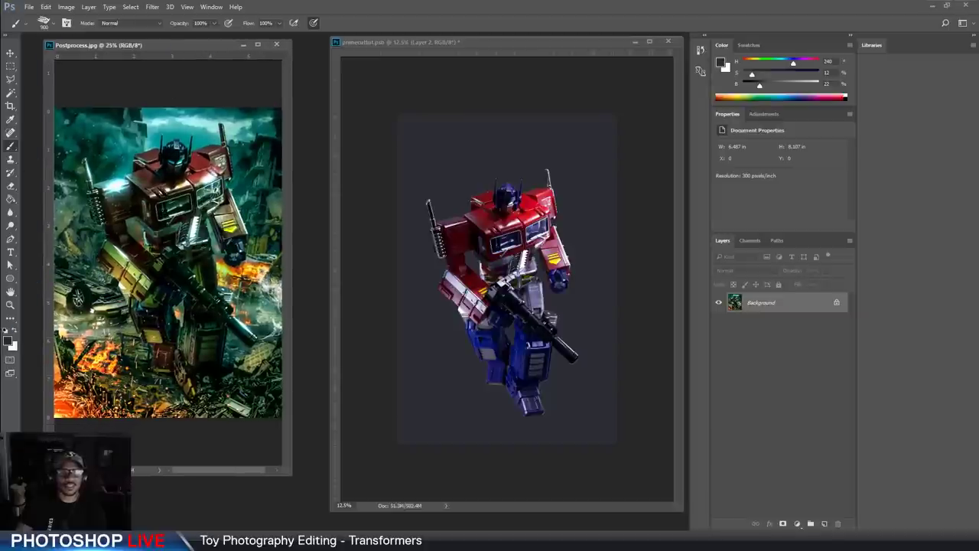
# Try painting the ground on Layer 2 in a neutral dark gray of 28% brightness and undo the stroke
pyautogui.press('d')
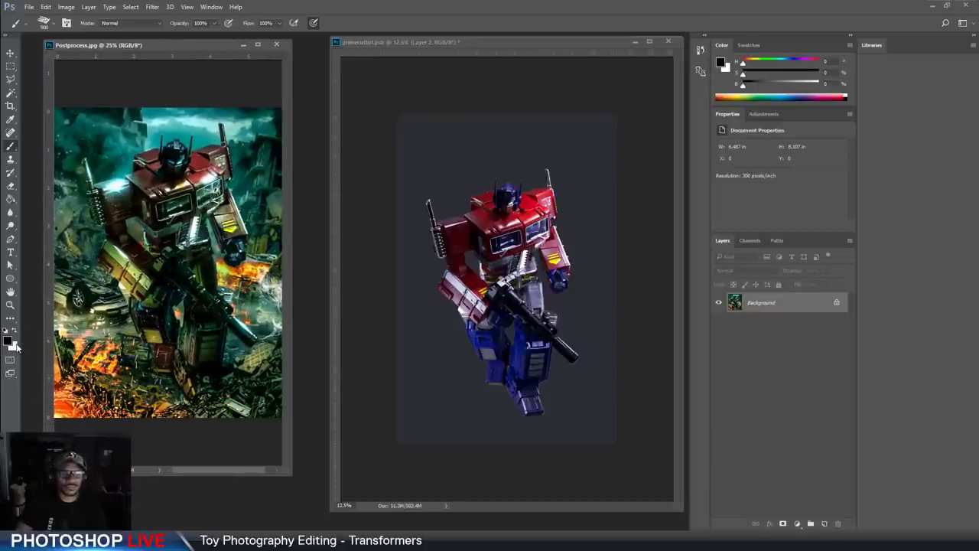
pyautogui.click(10, 342)
pyautogui.moveTo(533, 315); pyautogui.dragTo(484, 329)
pyautogui.click(739, 228)
pyautogui.click(424, 406)
pyautogui.moveTo(488, 400)
pyautogui.mouseDown()
pyautogui.moveTo(423, 410)
pyautogui.moveTo(480, 415)
pyautogui.mouseUp()
pyautogui.hotkey('ctrl', 'z')
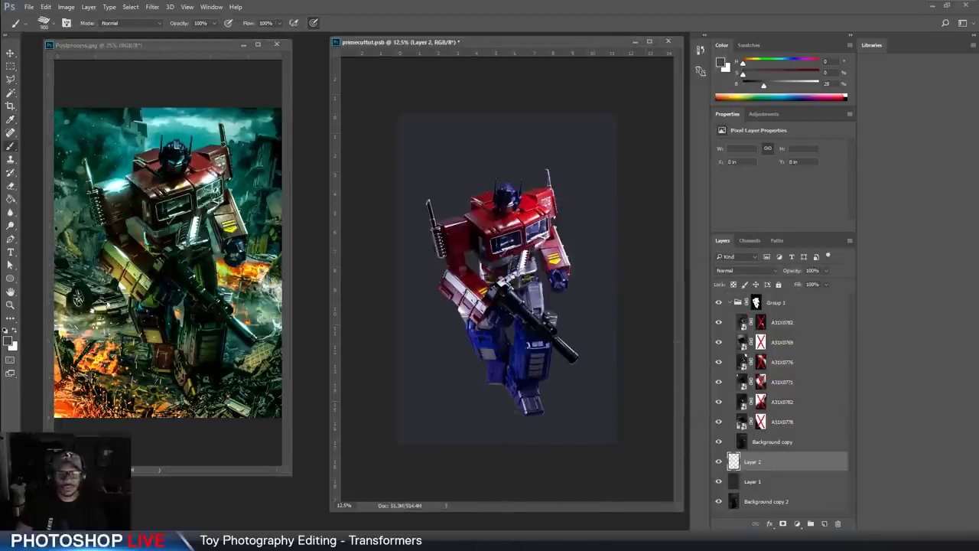
# Darken the foreground color to a near-black of 5% brightness and paint a ground area across the lower canvas on Layer 2
pyautogui.click(8, 342)
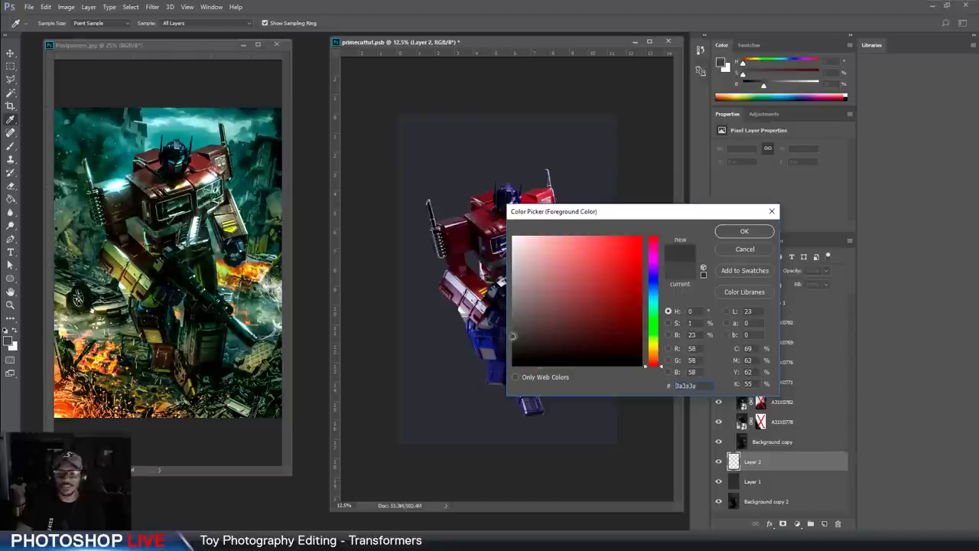
pyautogui.click(736, 232)
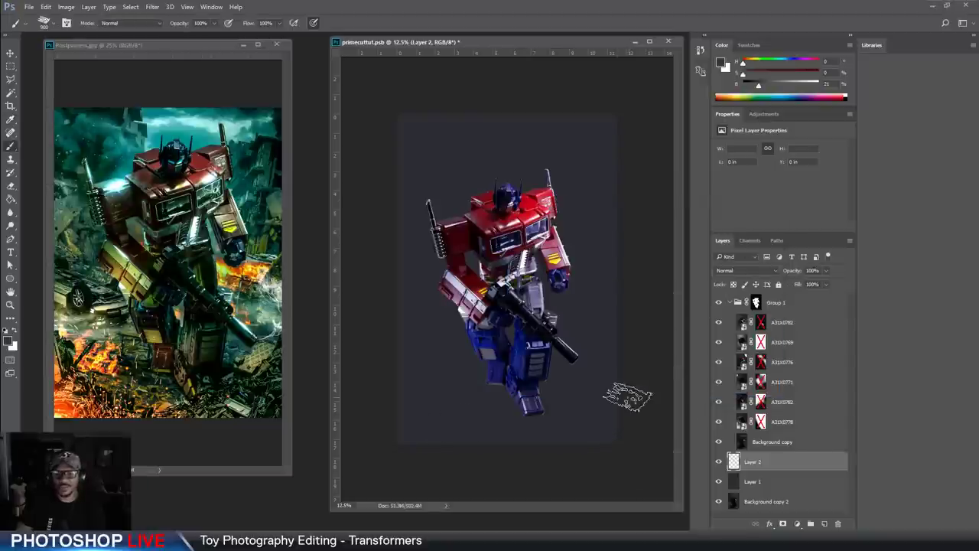
pyautogui.click(11, 341)
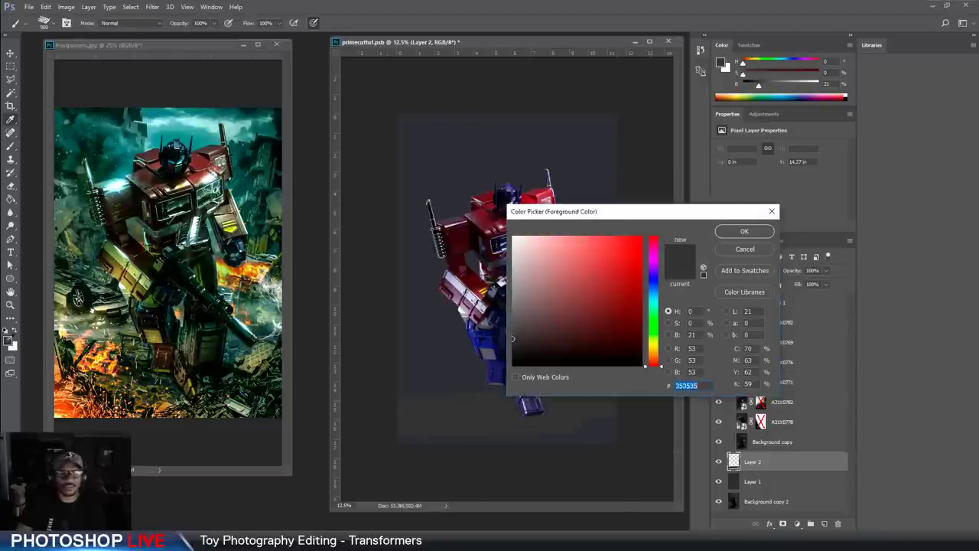
pyautogui.click(506, 358)
pyautogui.click(744, 231)
pyautogui.moveTo(586, 393)
pyautogui.mouseDown()
pyautogui.moveTo(507, 403)
pyautogui.moveTo(469, 432)
pyautogui.moveTo(564, 392)
pyautogui.moveTo(544, 390)
pyautogui.moveTo(640, 404)
pyautogui.mouseUp()
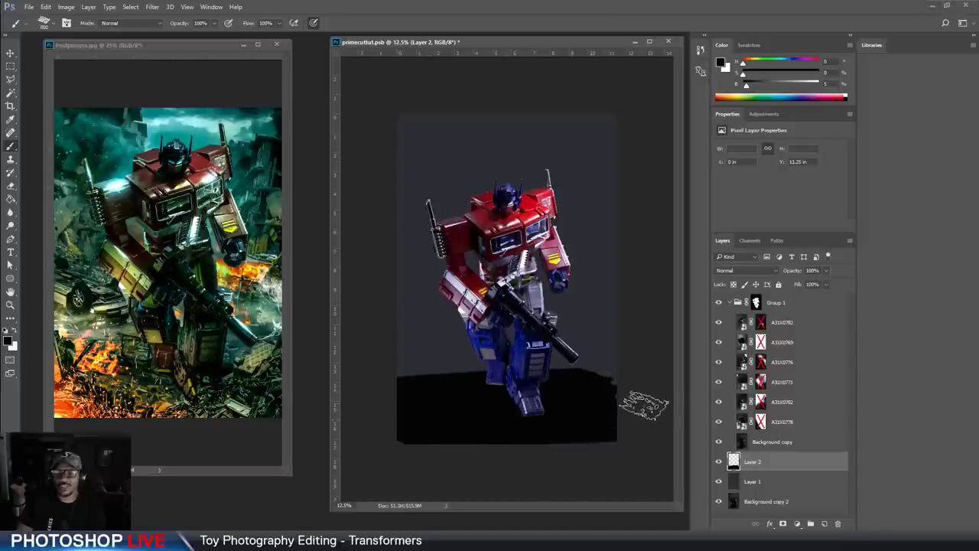
# Repaint the ground on Layer 2 in a lighter dark gray and brush a 7% brightness shadow beneath the figure's feet
pyautogui.click(755, 83)
pyautogui.moveTo(347, 370)
pyautogui.mouseDown()
pyautogui.moveTo(538, 402)
pyautogui.moveTo(602, 391)
pyautogui.moveTo(454, 382)
pyautogui.moveTo(412, 402)
pyautogui.moveTo(581, 411)
pyautogui.moveTo(557, 448)
pyautogui.moveTo(485, 410)
pyautogui.moveTo(634, 361)
pyautogui.mouseUp()
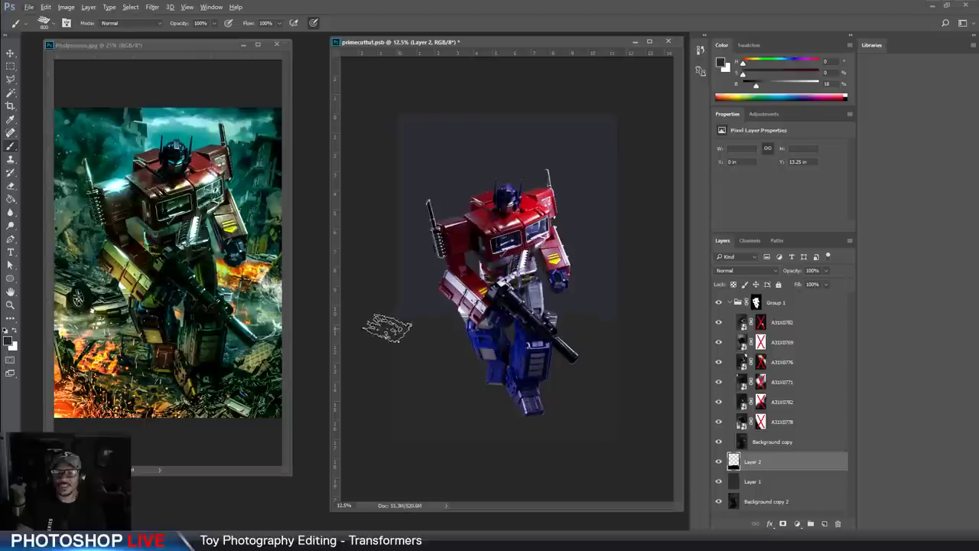
pyautogui.moveTo(755, 87); pyautogui.dragTo(747, 86)
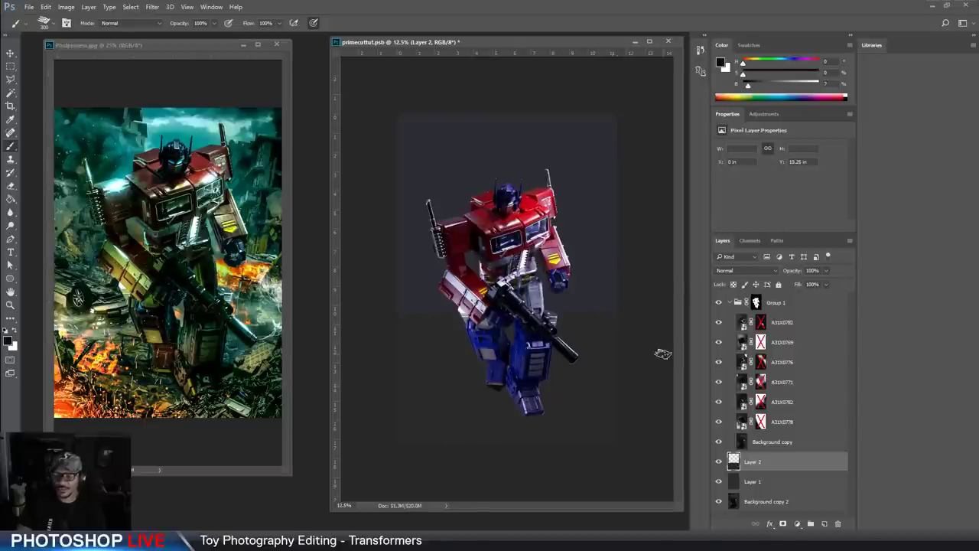
pyautogui.press(']')
pyautogui.press(']')
pyautogui.press(']')
pyautogui.press(']')
pyautogui.press(']')
pyautogui.moveTo(528, 408)
pyautogui.mouseDown()
pyautogui.moveTo(497, 379)
pyautogui.moveTo(517, 376)
pyautogui.moveTo(507, 380)
pyautogui.mouseUp()
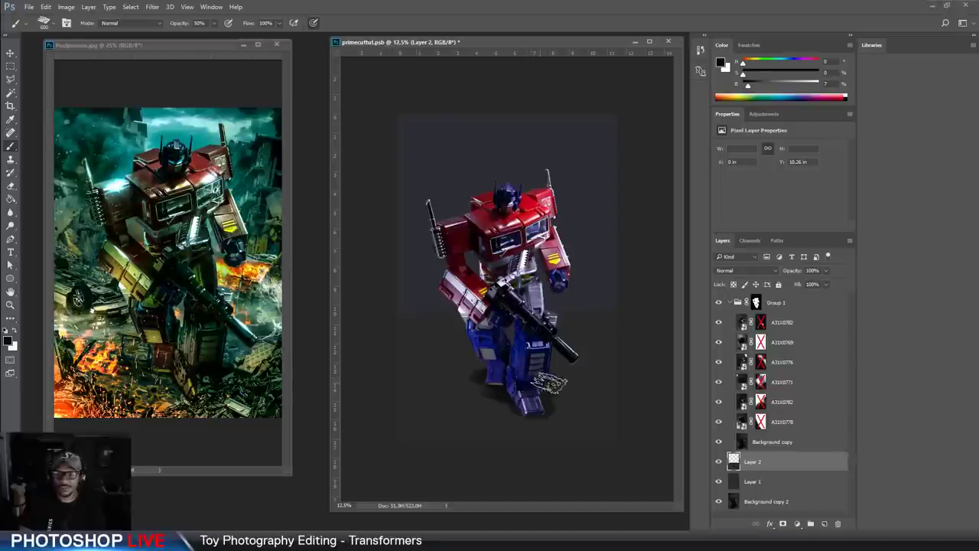
# Blend the shadow around the feet using sampled ground tones and paint a dark patch in the ground's lower left corner
pyautogui.keyDown('alt'); pyautogui.click(569, 395); pyautogui.keyUp('alt')
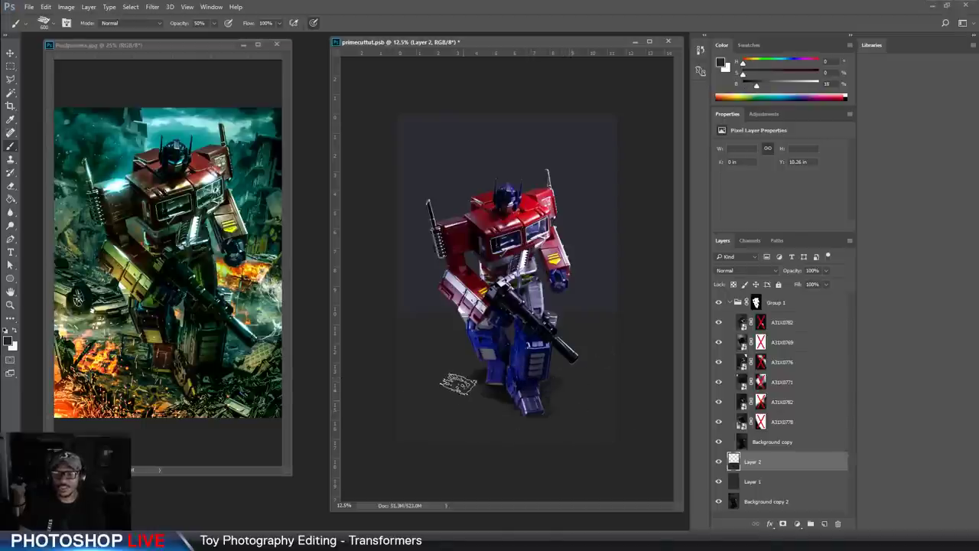
pyautogui.keyDown('alt'); pyautogui.click(478, 375); pyautogui.keyUp('alt')
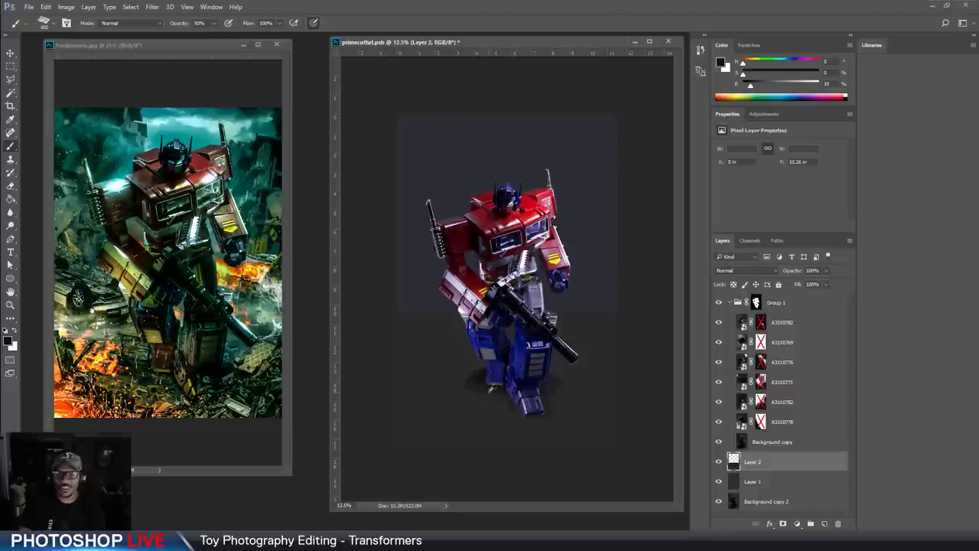
pyautogui.keyDown('alt'); pyautogui.click(463, 399); pyautogui.keyUp('alt')
pyautogui.keyDown('alt'); pyautogui.click(490, 399); pyautogui.keyUp('alt')
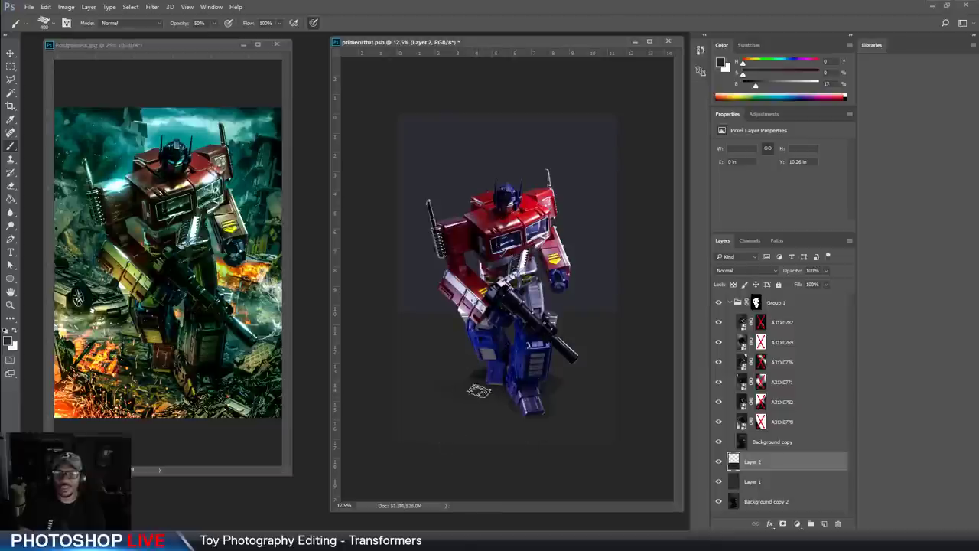
pyautogui.click(480, 374)
pyautogui.keyDown('alt'); pyautogui.click(481, 396); pyautogui.keyUp('alt')
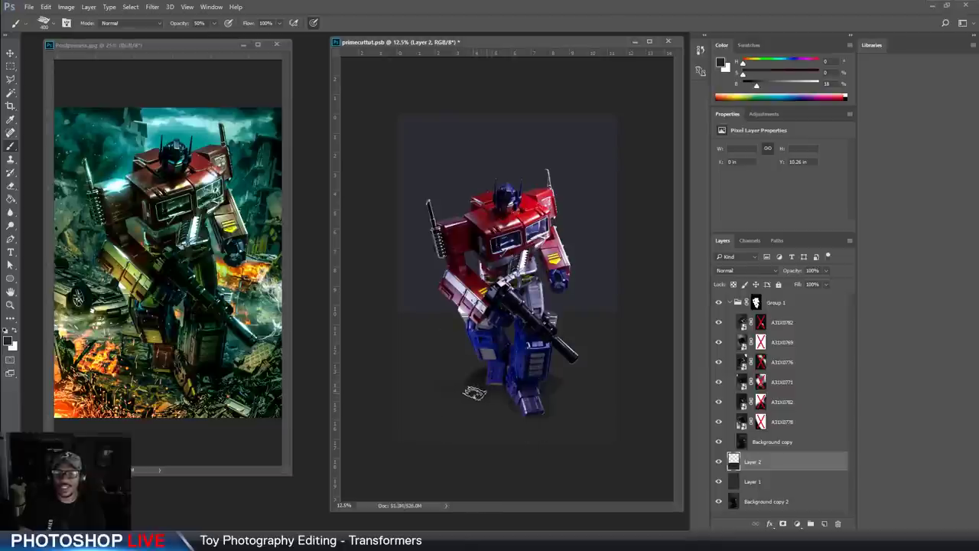
pyautogui.keyDown('alt'); pyautogui.click(482, 383); pyautogui.keyUp('alt')
pyautogui.moveTo(463, 402)
pyautogui.mouseDown()
pyautogui.moveTo(509, 409)
pyautogui.moveTo(553, 394)
pyautogui.mouseUp()
pyautogui.keyDown('alt'); pyautogui.click(442, 430); pyautogui.keyUp('alt')
pyautogui.moveTo(463, 407)
pyautogui.mouseDown()
pyautogui.moveTo(460, 399)
pyautogui.moveTo(490, 418)
pyautogui.mouseUp()
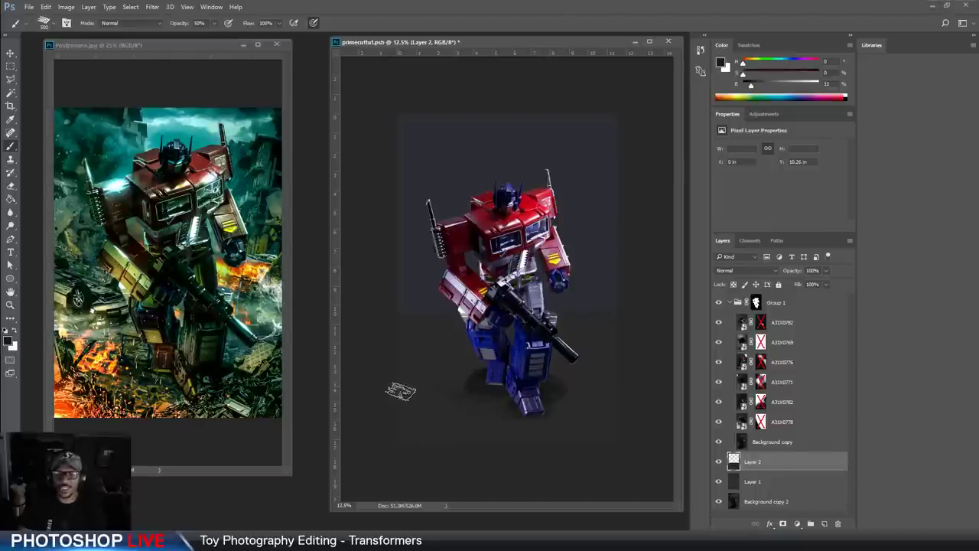
pyautogui.moveTo(400, 390)
pyautogui.mouseDown()
pyautogui.moveTo(457, 421)
pyautogui.moveTo(429, 429)
pyautogui.moveTo(431, 406)
pyautogui.mouseUp()
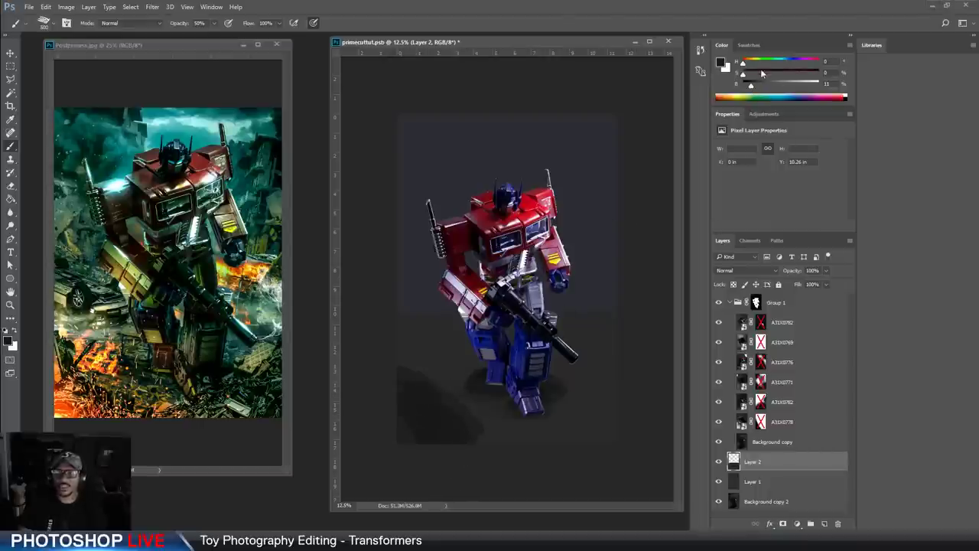
# Paint a broad light-gray column of light behind the figure's head on Layer 2, blending its edges with sampled grays
pyautogui.click(777, 86)
pyautogui.moveTo(585, 157)
pyautogui.mouseDown()
pyautogui.moveTo(552, 124)
pyautogui.moveTo(544, 140)
pyautogui.moveTo(503, 133)
pyautogui.moveTo(555, 182)
pyautogui.moveTo(499, 177)
pyautogui.moveTo(510, 176)
pyautogui.moveTo(507, 187)
pyautogui.moveTo(503, 161)
pyautogui.moveTo(505, 195)
pyautogui.mouseUp()
pyautogui.keyDown('alt'); pyautogui.click(459, 213); pyautogui.keyUp('alt')
pyautogui.moveTo(466, 126)
pyautogui.mouseDown()
pyautogui.moveTo(448, 175)
pyautogui.moveTo(452, 199)
pyautogui.mouseUp()
pyautogui.moveTo(576, 208)
pyautogui.mouseDown()
pyautogui.moveTo(602, 136)
pyautogui.moveTo(579, 113)
pyautogui.mouseUp()
pyautogui.keyDown('alt'); pyautogui.click(528, 167); pyautogui.keyUp('alt')
pyautogui.moveTo(504, 205)
pyautogui.mouseDown()
pyautogui.moveTo(481, 133)
pyautogui.moveTo(463, 176)
pyautogui.mouseUp()
# Sample ground tones, use a 9% brightness near-black and paint dark patches in the ground's lower right corner
pyautogui.keyDown('alt'); pyautogui.click(414, 327); pyautogui.keyUp('alt')
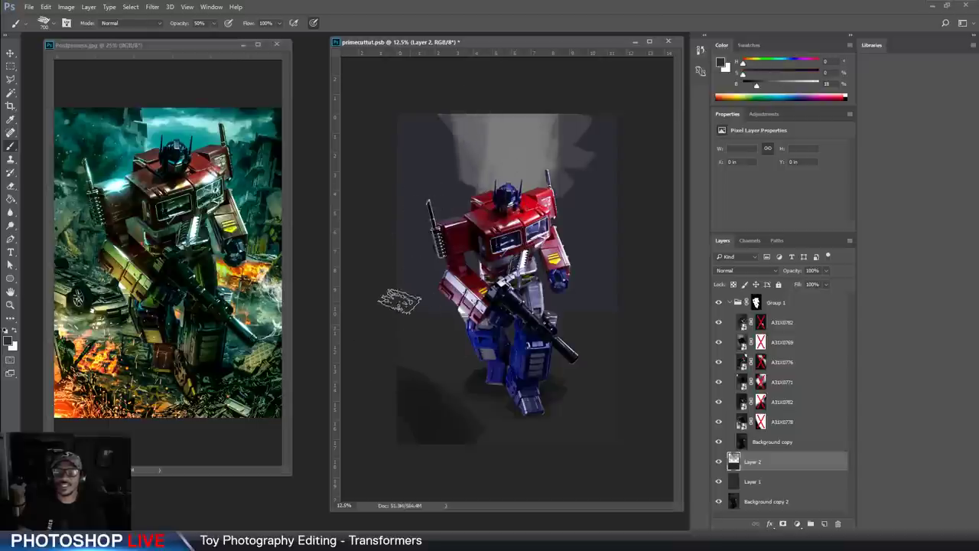
pyautogui.keyDown('alt'); pyautogui.click(456, 377); pyautogui.keyUp('alt')
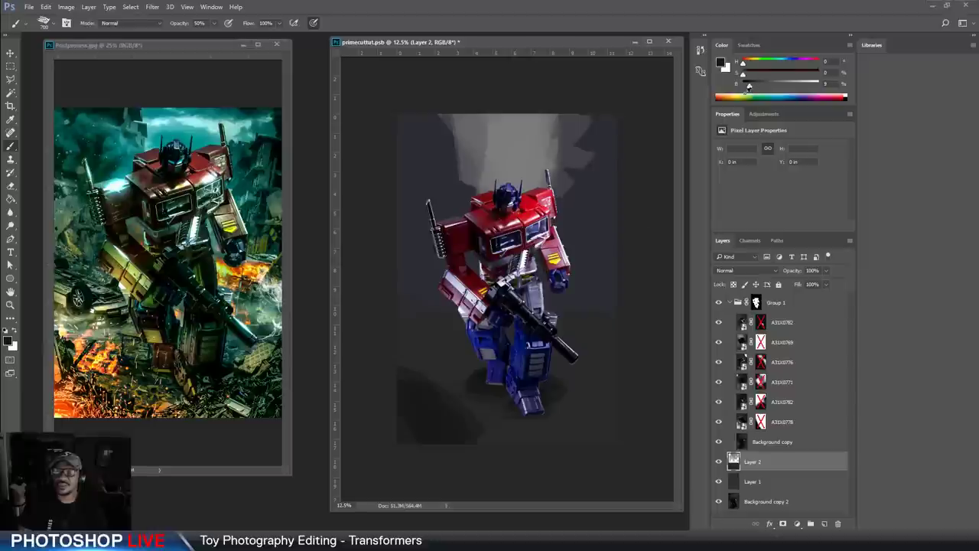
pyautogui.moveTo(600, 408); pyautogui.dragTo(540, 452)
pyautogui.moveTo(622, 389)
pyautogui.mouseDown()
pyautogui.moveTo(529, 449)
pyautogui.moveTo(611, 425)
pyautogui.moveTo(621, 355)
pyautogui.moveTo(583, 413)
pyautogui.mouseUp()
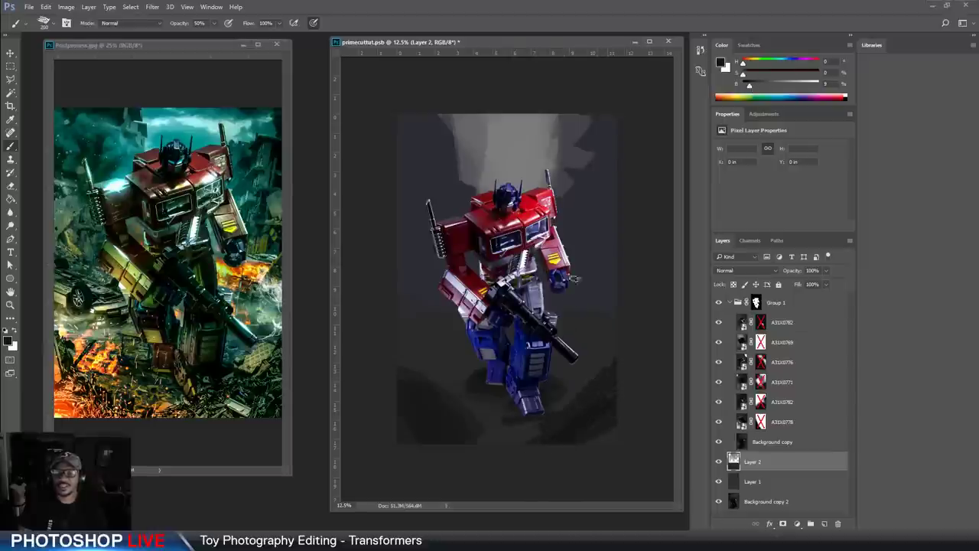
# Paint tall dark masses in the background on both sides of the figure, varying them with sampled dark tones
pyautogui.moveTo(575, 279)
pyautogui.mouseDown()
pyautogui.moveTo(600, 200)
pyautogui.moveTo(585, 172)
pyautogui.moveTo(572, 298)
pyautogui.moveTo(590, 270)
pyautogui.moveTo(585, 304)
pyautogui.mouseUp()
pyautogui.moveTo(400, 160)
pyautogui.mouseDown()
pyautogui.moveTo(447, 117)
pyautogui.moveTo(444, 217)
pyautogui.moveTo(421, 311)
pyautogui.moveTo(406, 266)
pyautogui.moveTo(428, 286)
pyautogui.mouseUp()
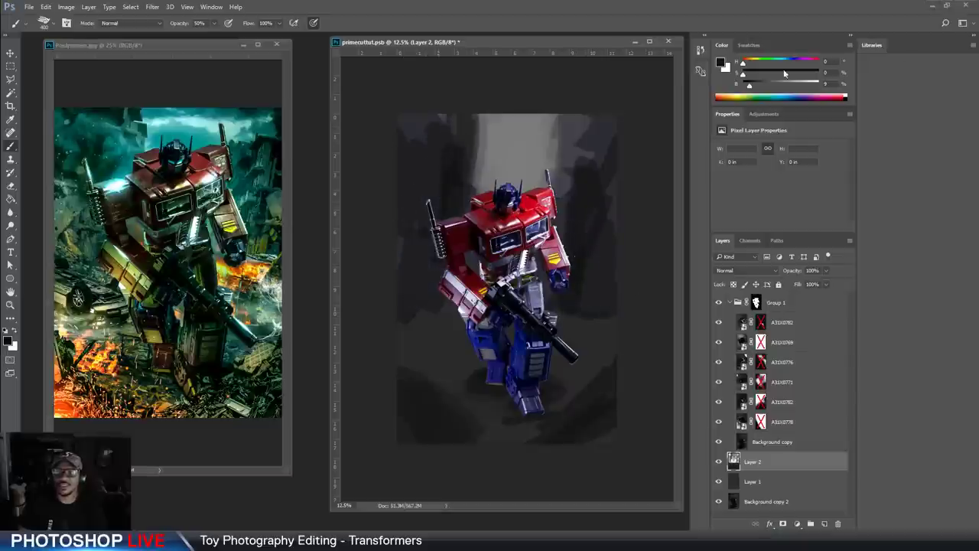
pyautogui.moveTo(459, 161)
pyautogui.mouseDown()
pyautogui.moveTo(413, 144)
pyautogui.moveTo(411, 261)
pyautogui.moveTo(404, 95)
pyautogui.moveTo(425, 185)
pyautogui.moveTo(405, 295)
pyautogui.mouseUp()
pyautogui.keyDown('alt'); pyautogui.click(427, 286); pyautogui.keyUp('alt')
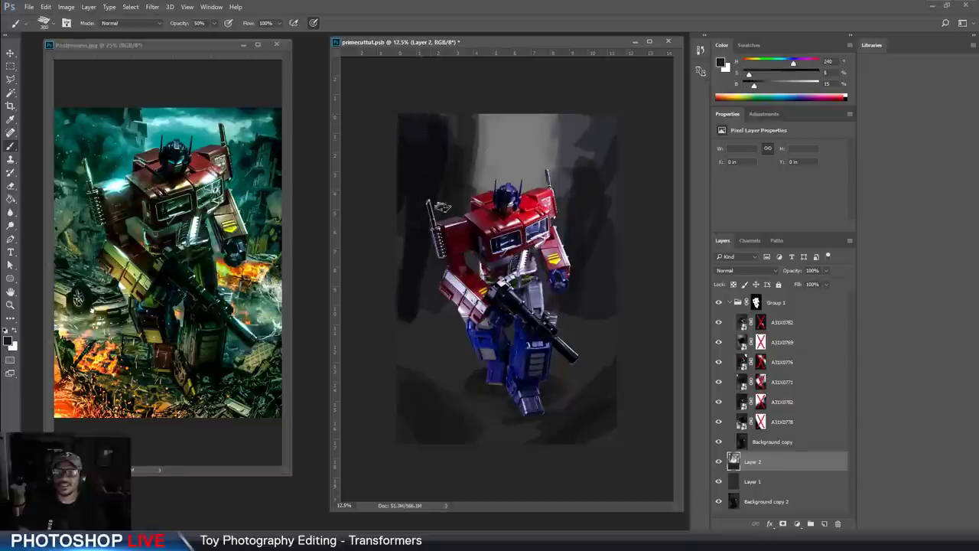
pyautogui.moveTo(443, 207)
pyautogui.mouseDown()
pyautogui.moveTo(422, 273)
pyautogui.moveTo(416, 336)
pyautogui.mouseUp()
pyautogui.keyDown('alt'); pyautogui.click(431, 149); pyautogui.keyUp('alt')
pyautogui.moveTo(401, 233); pyautogui.dragTo(395, 321)
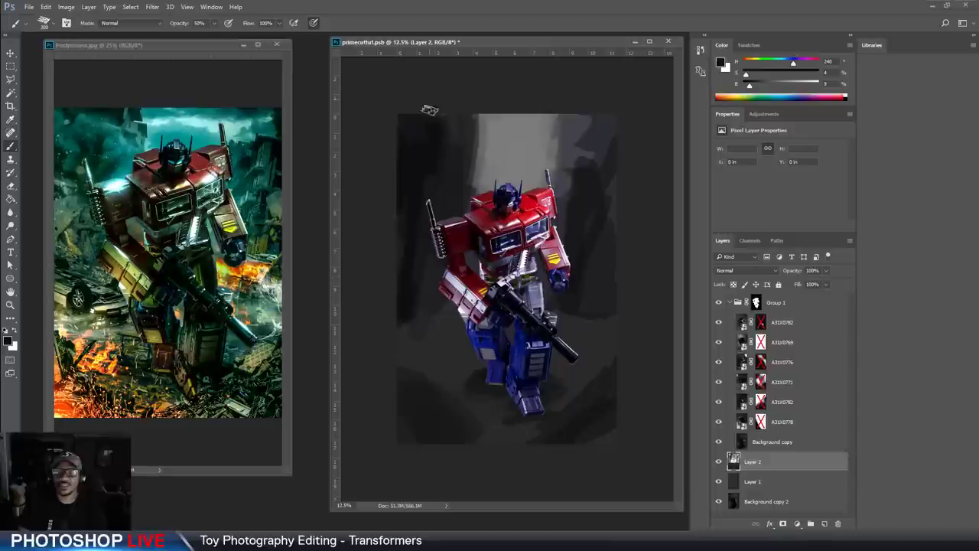
# Extend the light column's edges with its sampled gray and reshape the dark mass on its right side with a sampled dark tone
pyautogui.keyDown('alt'); pyautogui.click(543, 165); pyautogui.keyUp('alt')
pyautogui.moveTo(481, 124); pyautogui.dragTo(468, 211)
pyautogui.moveTo(564, 117)
pyautogui.mouseDown()
pyautogui.moveTo(549, 157)
pyautogui.moveTo(559, 188)
pyautogui.mouseUp()
pyautogui.moveTo(474, 116); pyautogui.dragTo(479, 181)
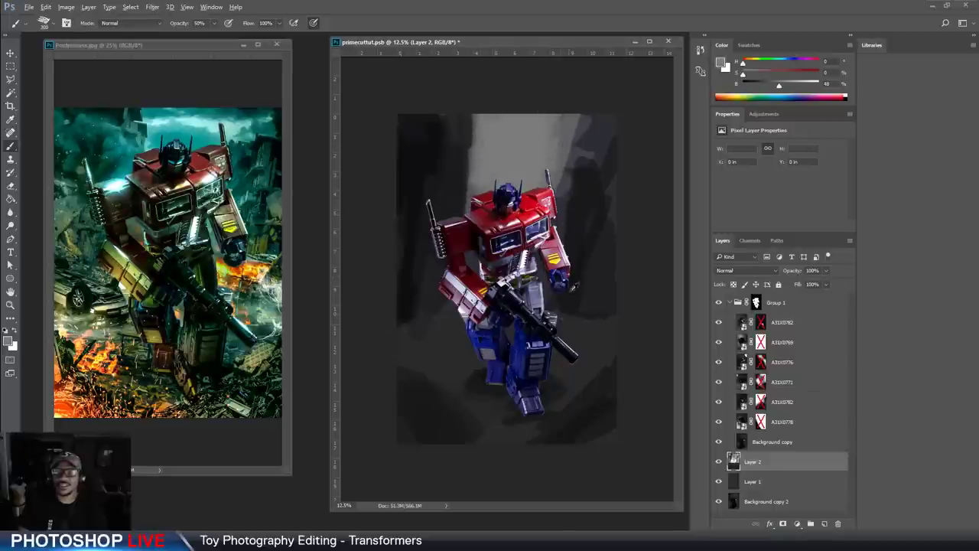
pyautogui.keyDown('alt'); pyautogui.click(575, 282); pyautogui.keyUp('alt')
pyautogui.moveTo(595, 122); pyautogui.dragTo(555, 222)
# Set the foreground brightness to 44% and paint lighter rubble strokes on the ground on both sides of the figure
pyautogui.click(790, 86)
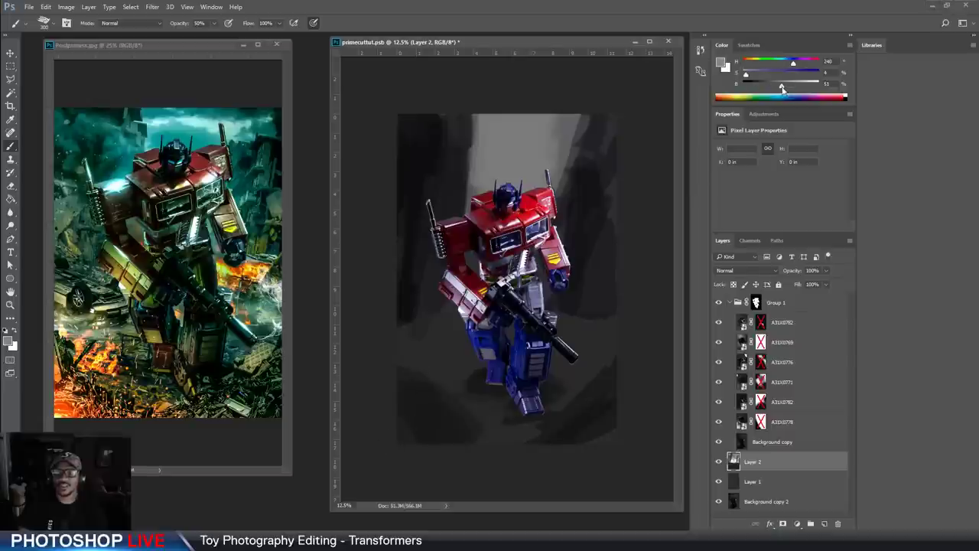
pyautogui.click(775, 85)
pyautogui.moveTo(410, 372)
pyautogui.mouseDown()
pyautogui.moveTo(441, 398)
pyautogui.moveTo(439, 389)
pyautogui.moveTo(472, 452)
pyautogui.moveTo(405, 387)
pyautogui.mouseUp()
pyautogui.click(567, 387)
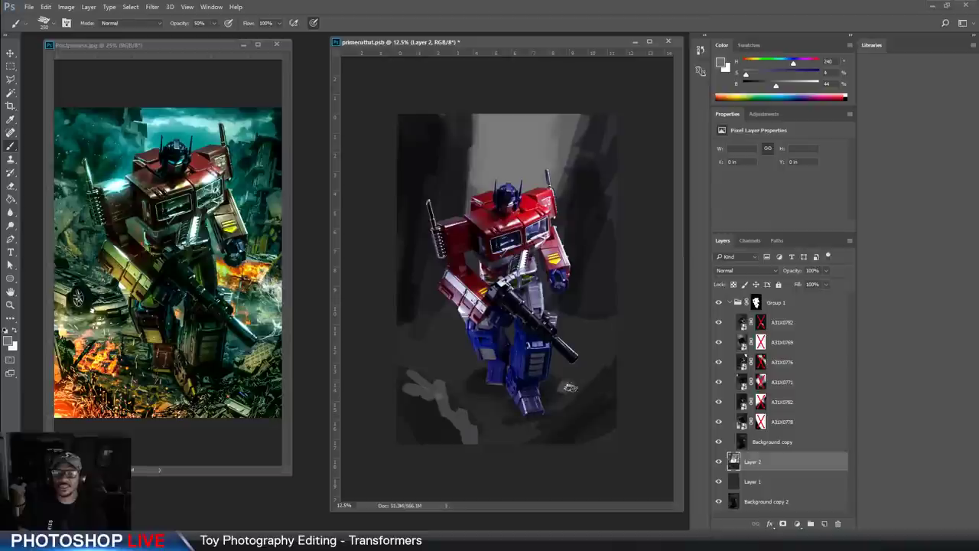
pyautogui.moveTo(584, 386)
pyautogui.mouseDown()
pyautogui.moveTo(626, 351)
pyautogui.moveTo(656, 241)
pyautogui.moveTo(619, 333)
pyautogui.mouseUp()
# Enlarge the brush, paint gray haze along the canvas's right edge and sample dark tones to blend the background beside the figure
pyautogui.press(']')
pyautogui.press(']')
pyautogui.press(']')
pyautogui.moveTo(631, 208)
pyautogui.mouseDown()
pyautogui.moveTo(592, 367)
pyautogui.moveTo(610, 374)
pyautogui.mouseUp()
pyautogui.keyDown('alt'); pyautogui.click(589, 310); pyautogui.keyUp('alt')
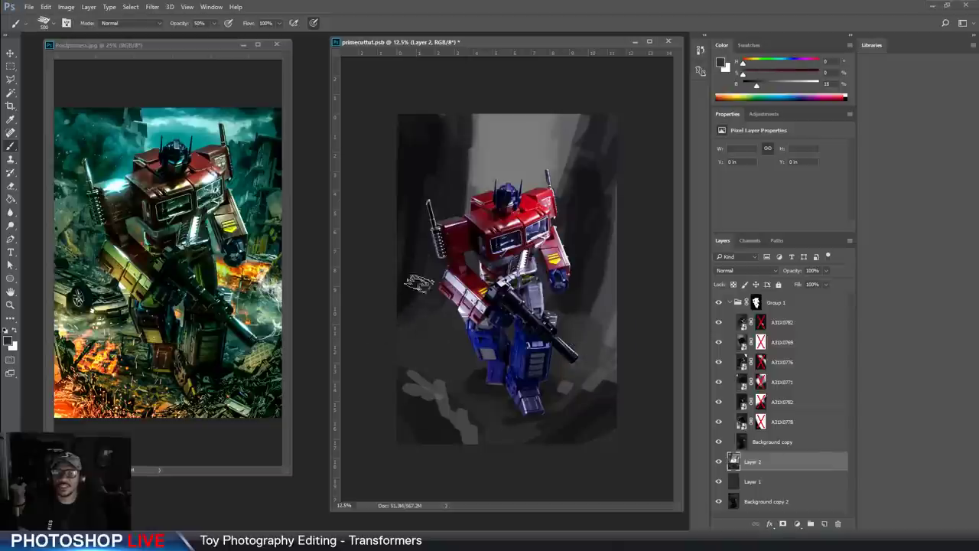
pyautogui.keyDown('alt'); pyautogui.click(417, 321); pyautogui.keyUp('alt')
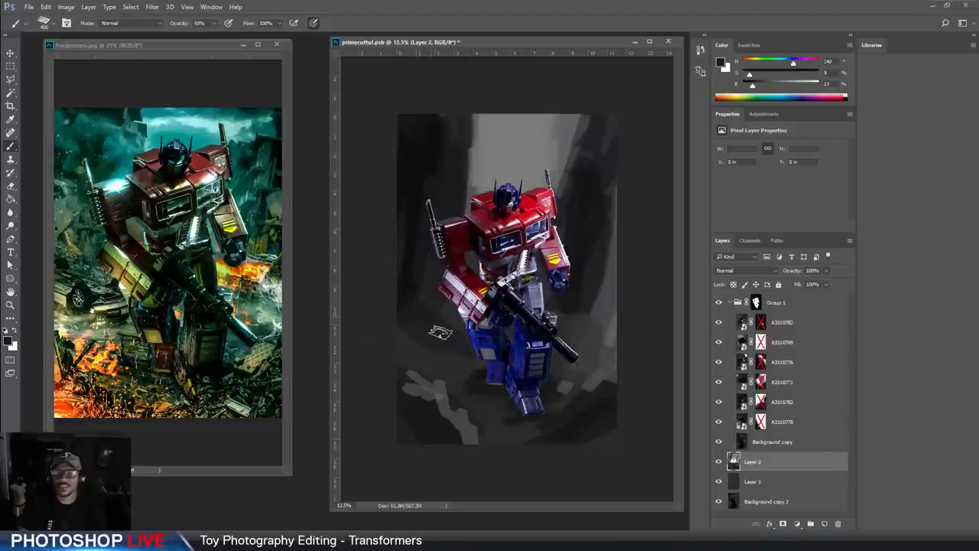
# Set the foreground brightness to 67% and draw thin arrows from the canvas edges toward the figure marking the light directions
pyautogui.keyDown('alt'); pyautogui.click(428, 405); pyautogui.keyUp('alt')
pyautogui.moveTo(759, 86); pyautogui.dragTo(793, 86)
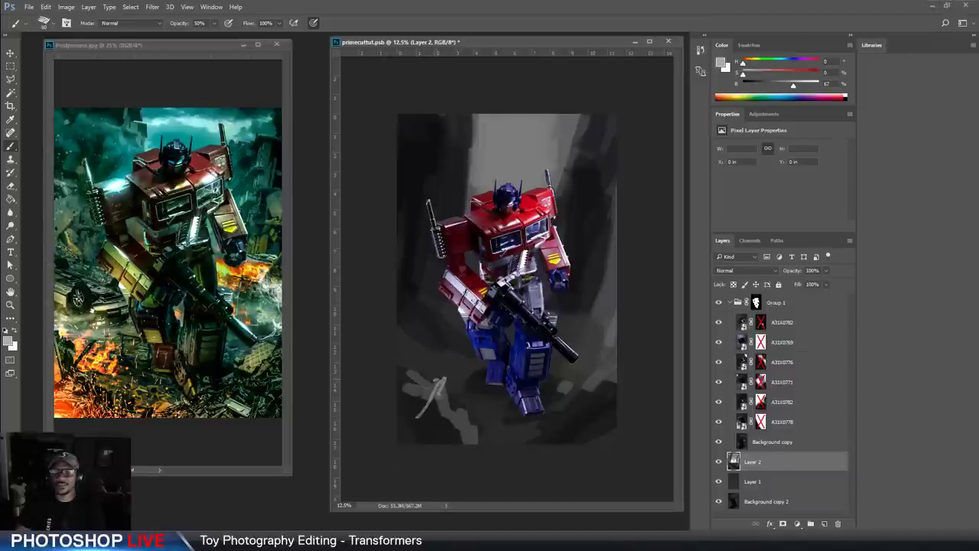
pyautogui.moveTo(517, 119); pyautogui.dragTo(520, 138)
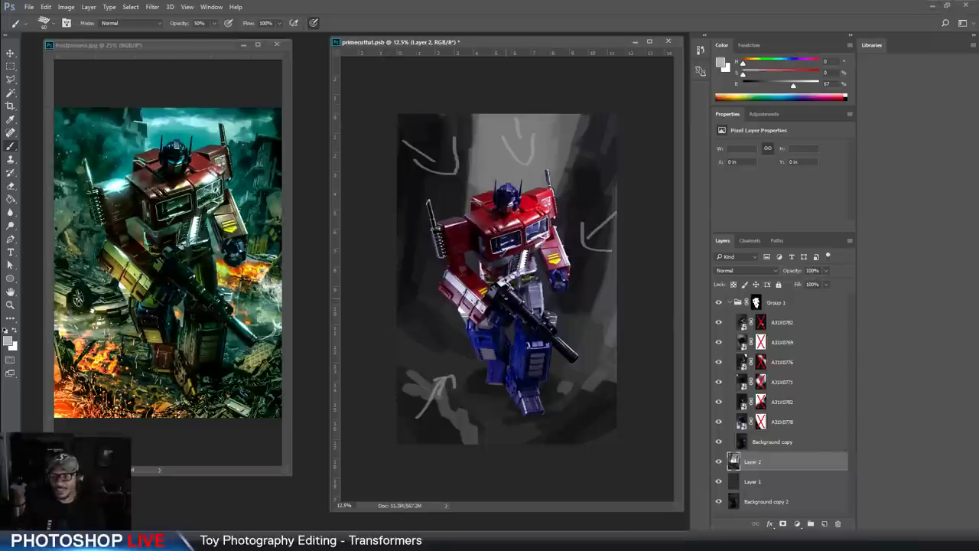
# Hide the exposure layers above A31X0778 and toggle A31X0778's visibility to examine the light it adds
pyautogui.moveTo(719, 324); pyautogui.dragTo(721, 424)
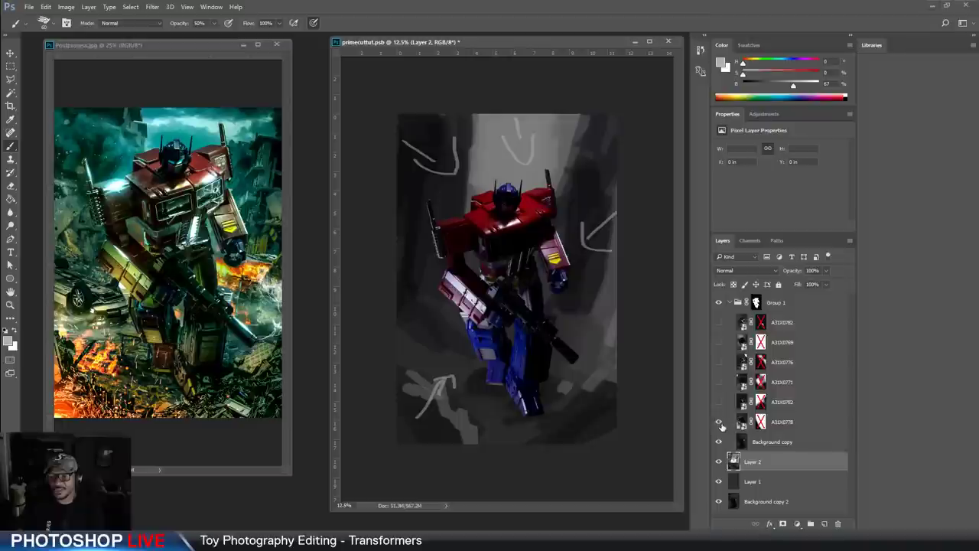
pyautogui.click(720, 423)
pyautogui.click(720, 423)
pyautogui.click(791, 422)
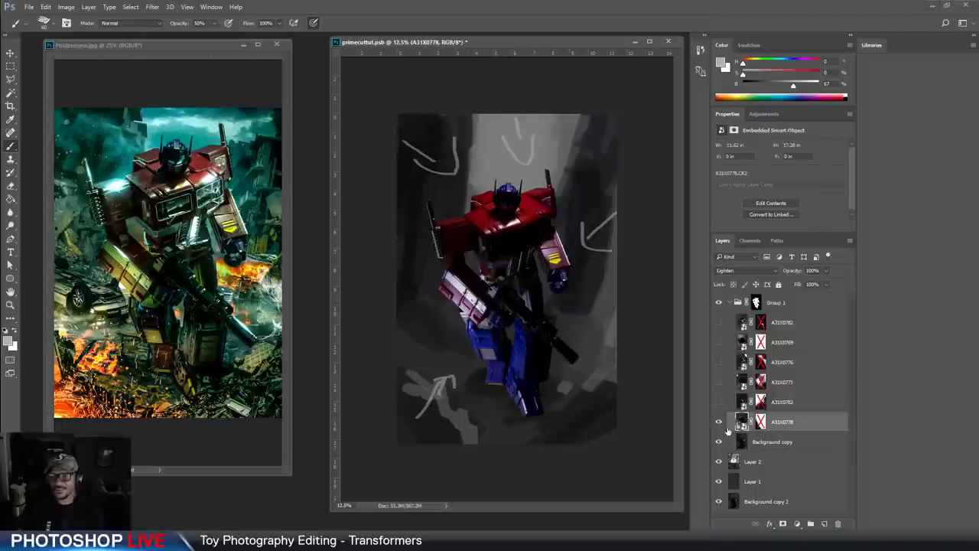
pyautogui.click(718, 421)
pyautogui.click(718, 421)
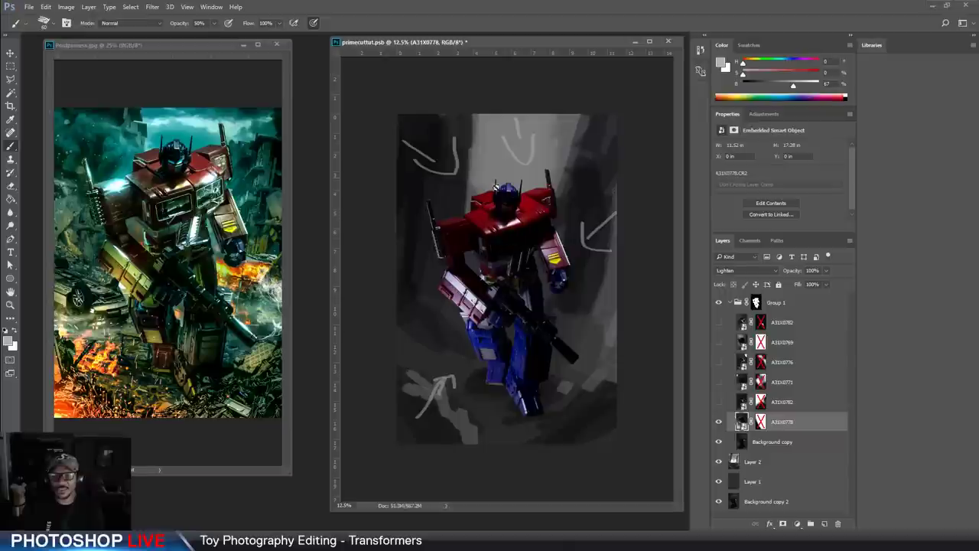
# Show the lower A31X0782 layer, toggling it on and off to compare the light it adds to the figure
pyautogui.click(718, 403)
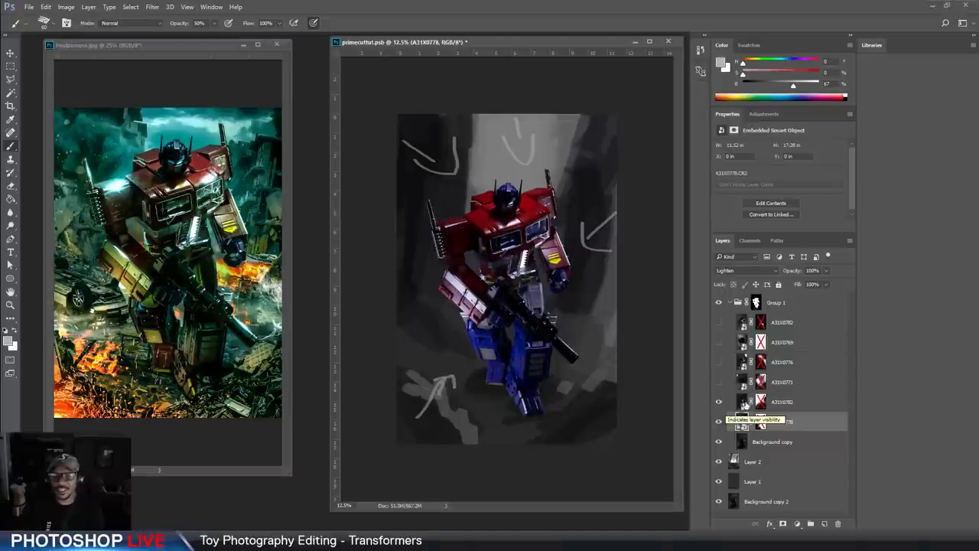
pyautogui.click(718, 403)
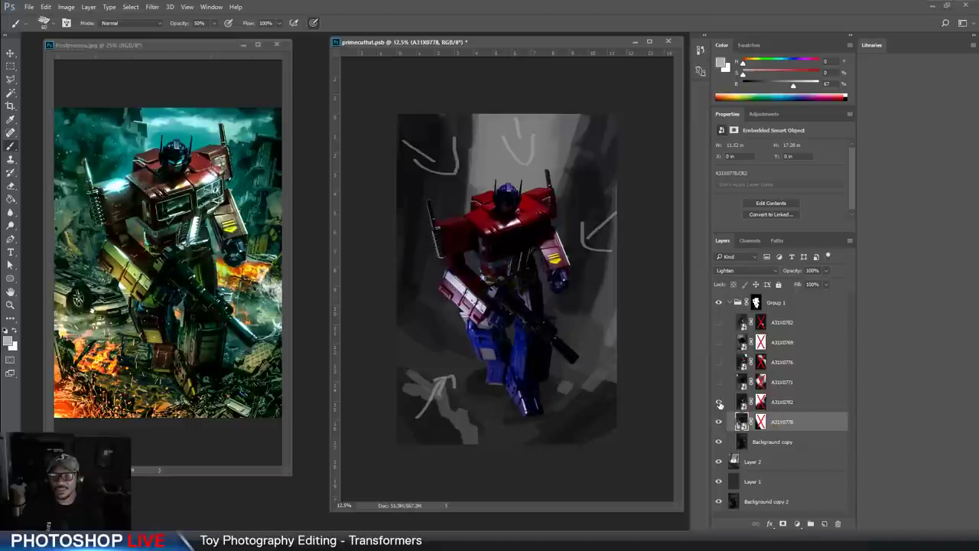
pyautogui.click(718, 403)
pyautogui.click(718, 402)
pyautogui.click(718, 402)
# Delete the layer mask of the lower A31X0782 layer and replace it with a new white mask
pyautogui.click(759, 401)
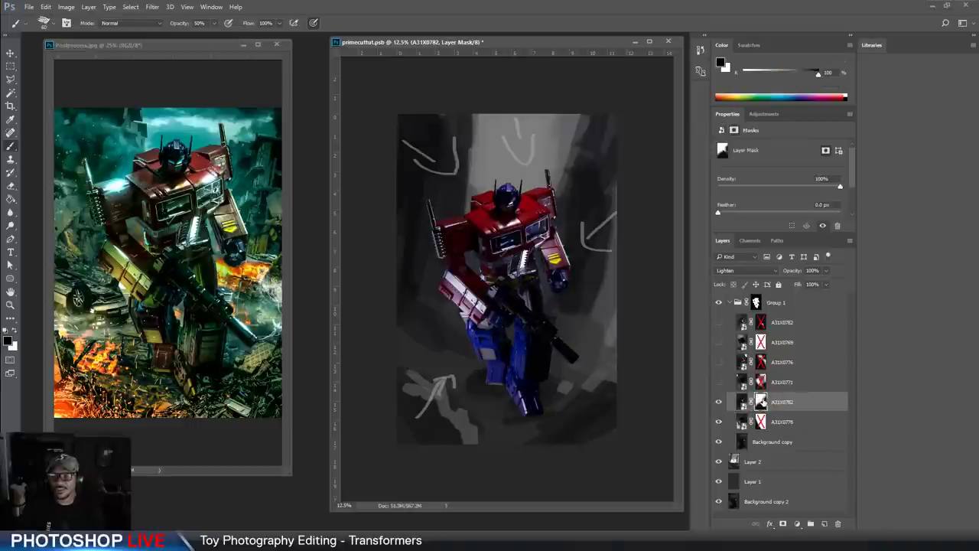
pyautogui.moveTo(760, 402); pyautogui.dragTo(837, 523)
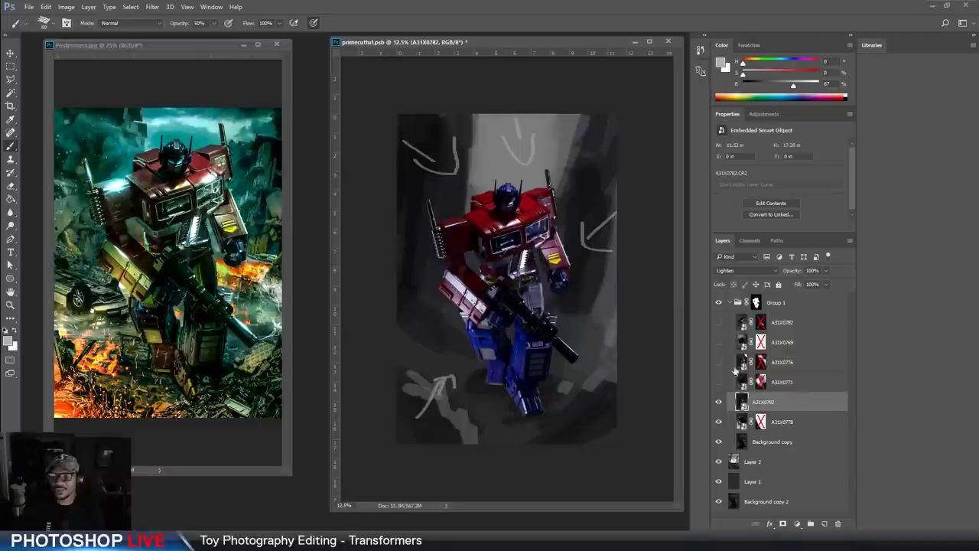
pyautogui.click(783, 523)
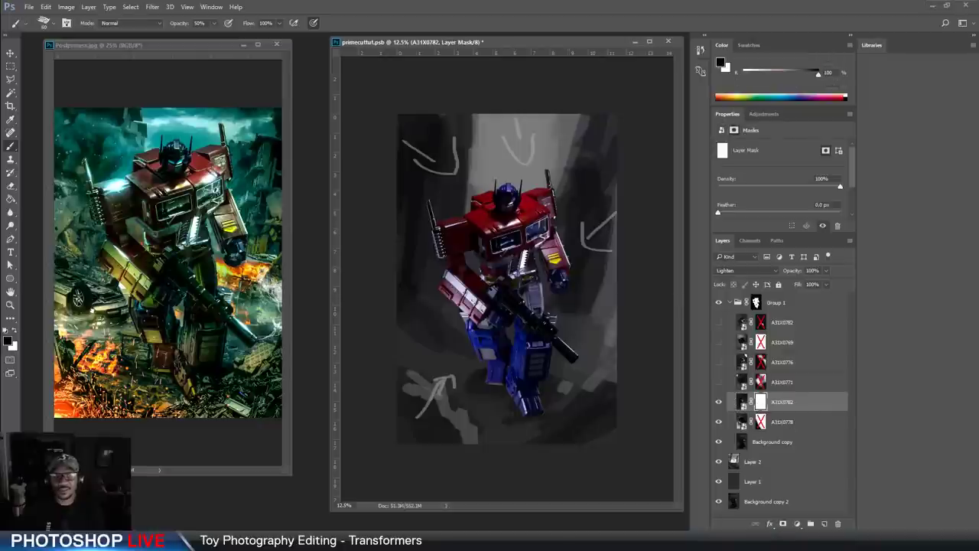
# Choose a soft round brush with 0% hardness, enlarge it and paint black on the A31X0782 mask over the front lower leg
pyautogui.click(58, 24)
pyautogui.click(57, 121)
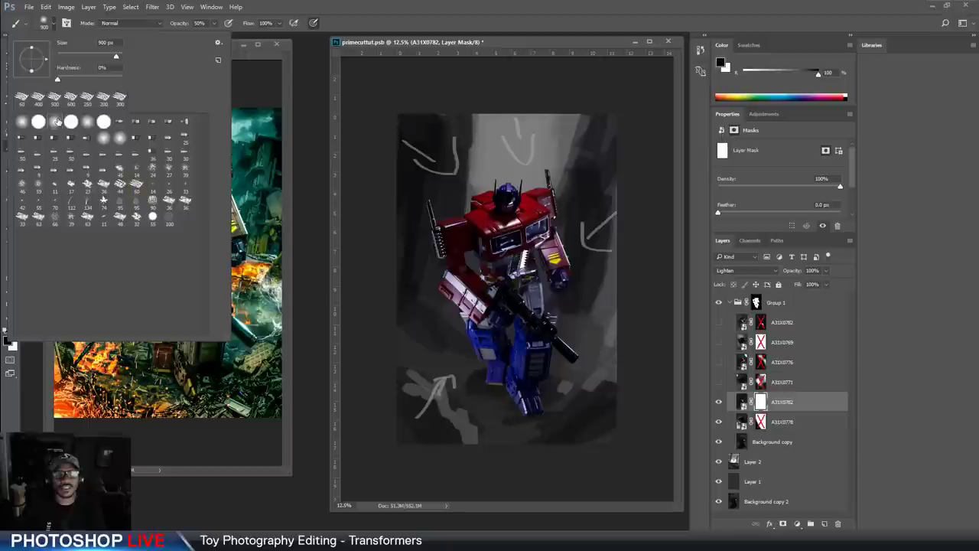
pyautogui.click(300, 61)
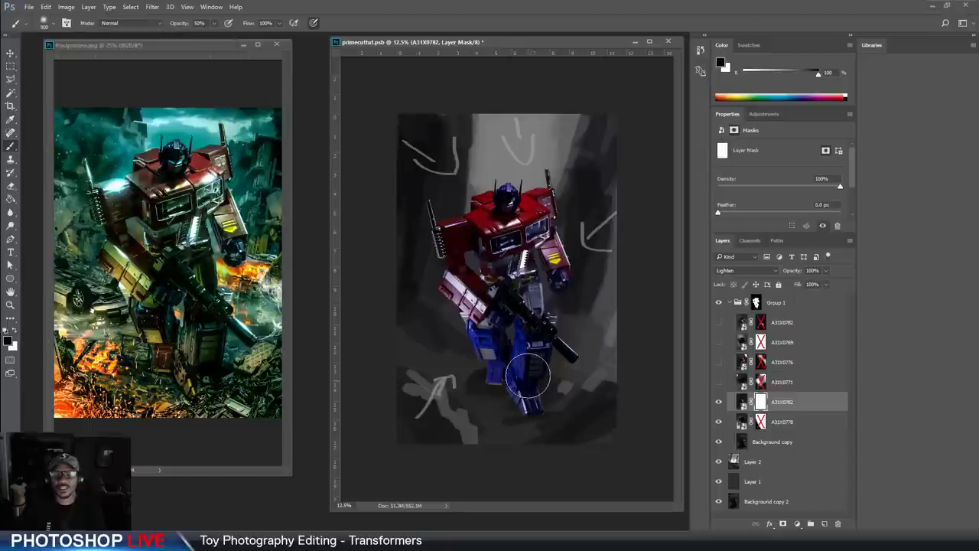
pyautogui.press(']')
pyautogui.press(']')
pyautogui.press(']')
pyautogui.press(']')
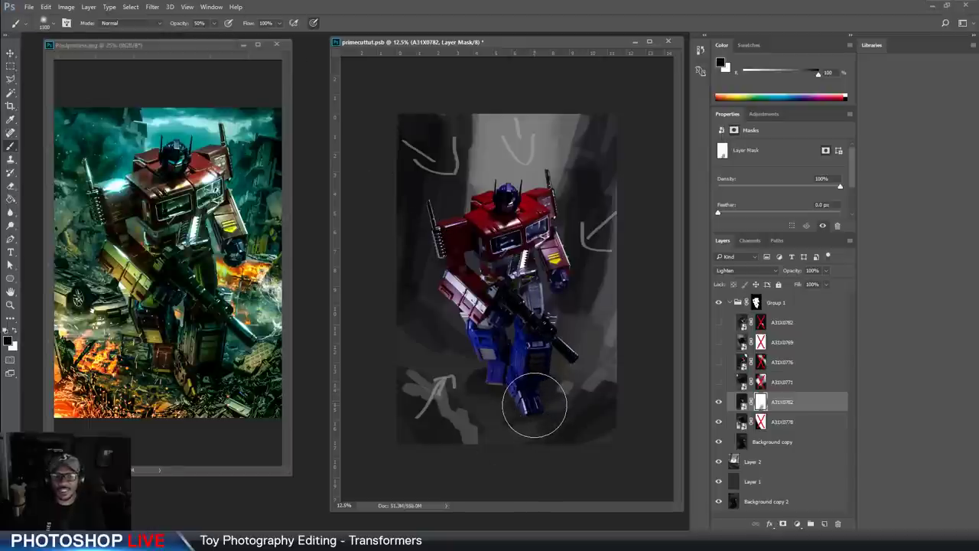
# Reduce the brush size and paint black on the lower A31X0782 mask over the figure's waist above the rifle
pyautogui.press('[')
pyautogui.press('[')
pyautogui.press('[')
pyautogui.press('[')
pyautogui.press('[')
pyautogui.press('[')
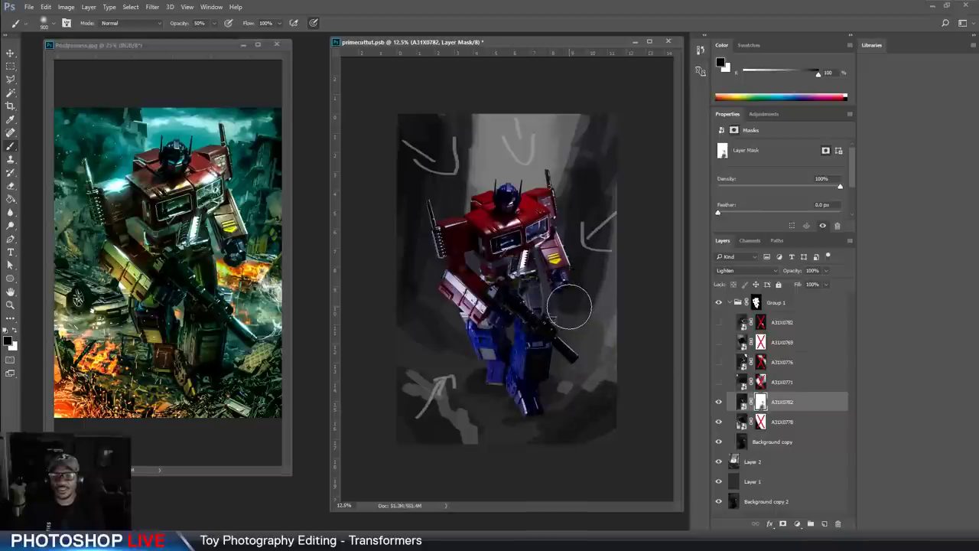
pyautogui.press('[')
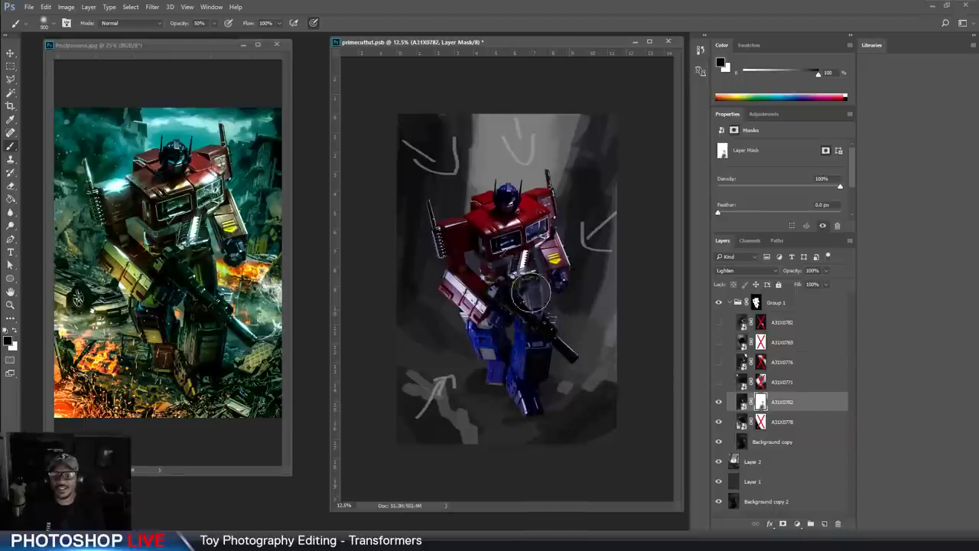
pyautogui.moveTo(524, 262); pyautogui.dragTo(520, 286)
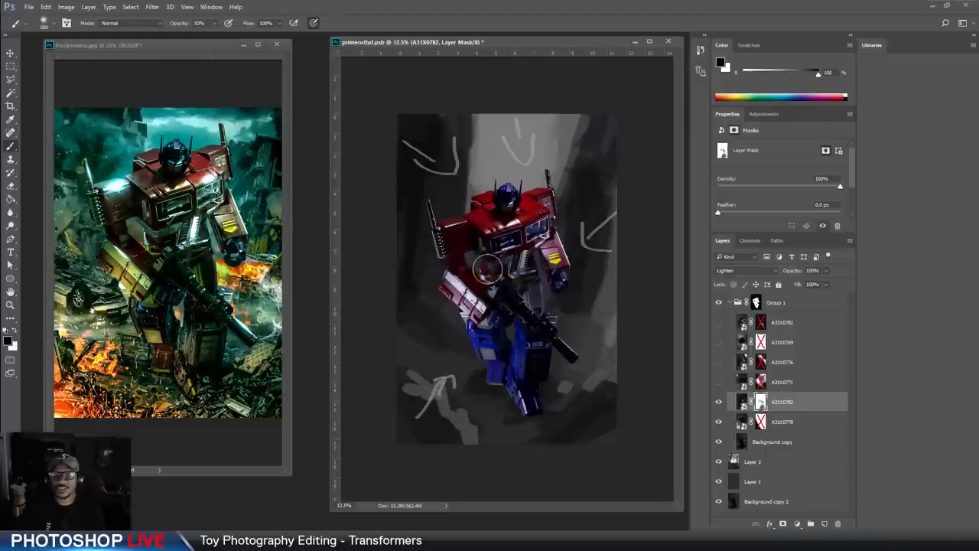
# Toggle the lower A31X0782 layer's visibility repeatedly to examine the light its masked exposure adds to the figure
pyautogui.click(719, 404)
pyautogui.click(719, 404)
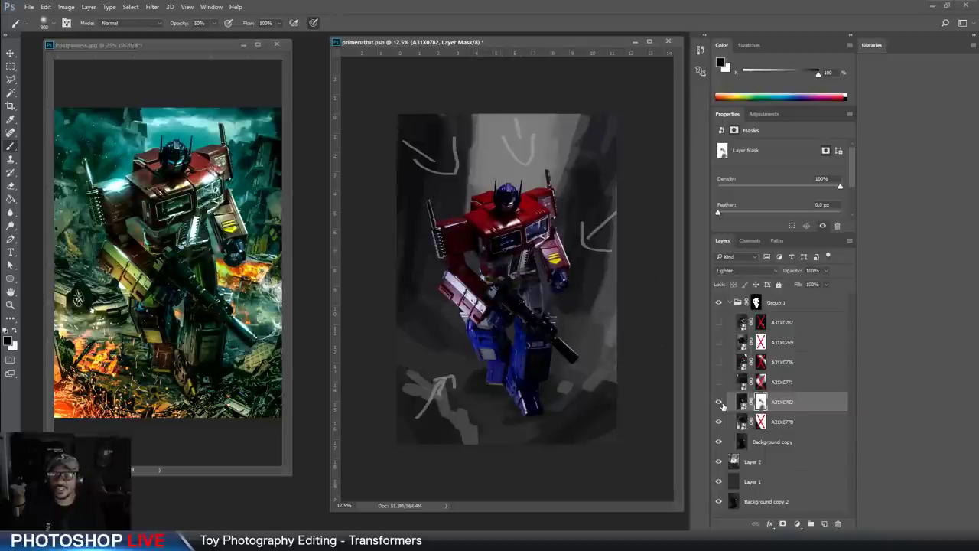
pyautogui.click(718, 405)
pyautogui.click(719, 404)
pyautogui.click(719, 404)
pyautogui.click(719, 404)
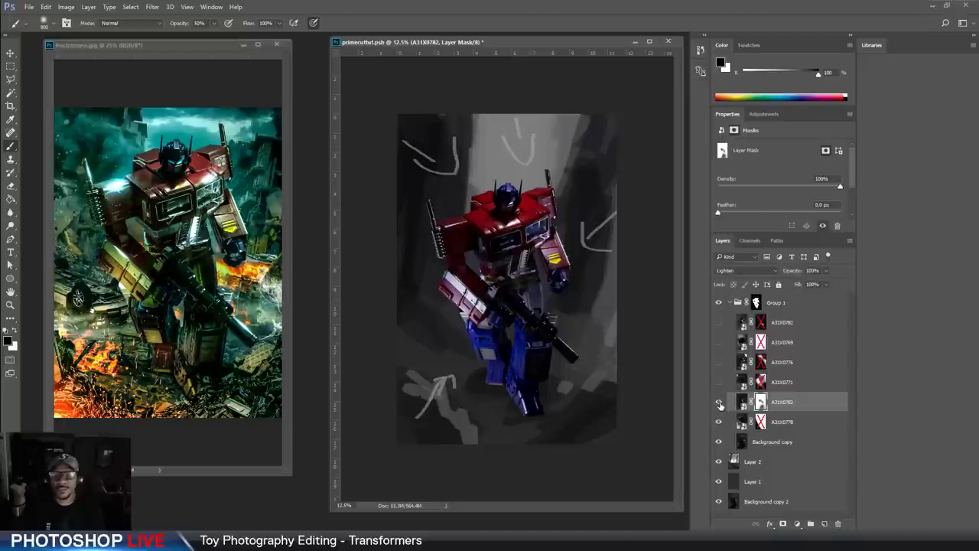
pyautogui.click(719, 405)
pyautogui.click(718, 404)
pyautogui.click(718, 404)
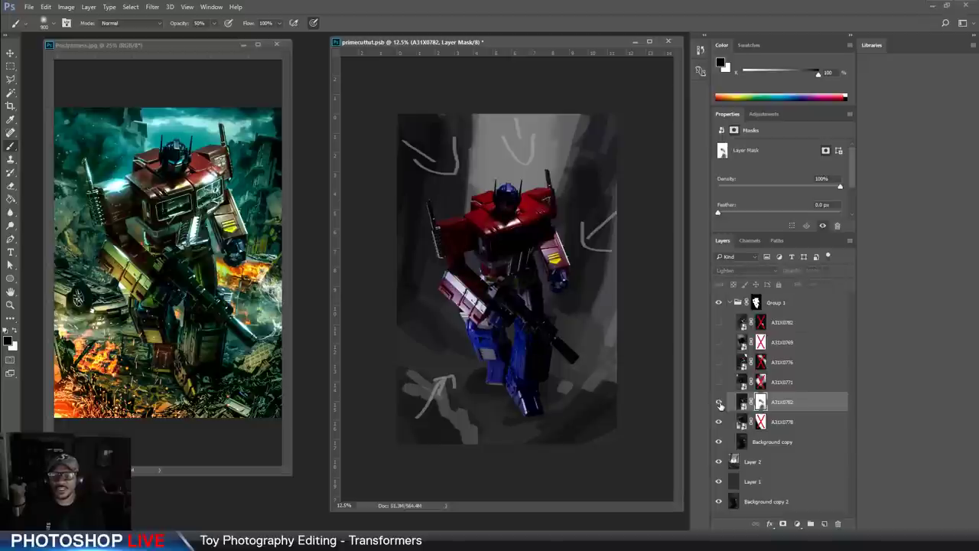
pyautogui.click(719, 405)
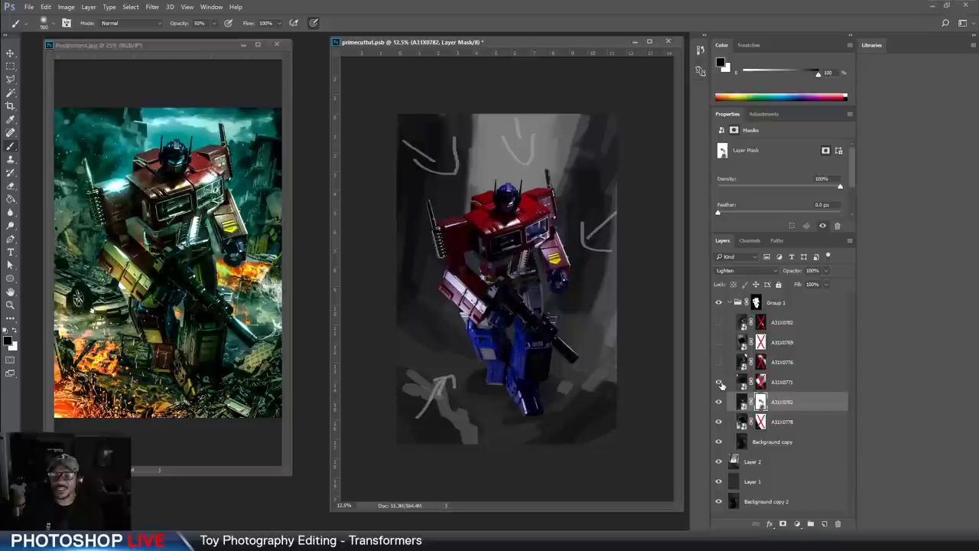
# Show the A31X0771 layer, comparing the figure with and without it, and select its layer mask
pyautogui.click(719, 383)
pyautogui.click(719, 382)
pyautogui.click(718, 383)
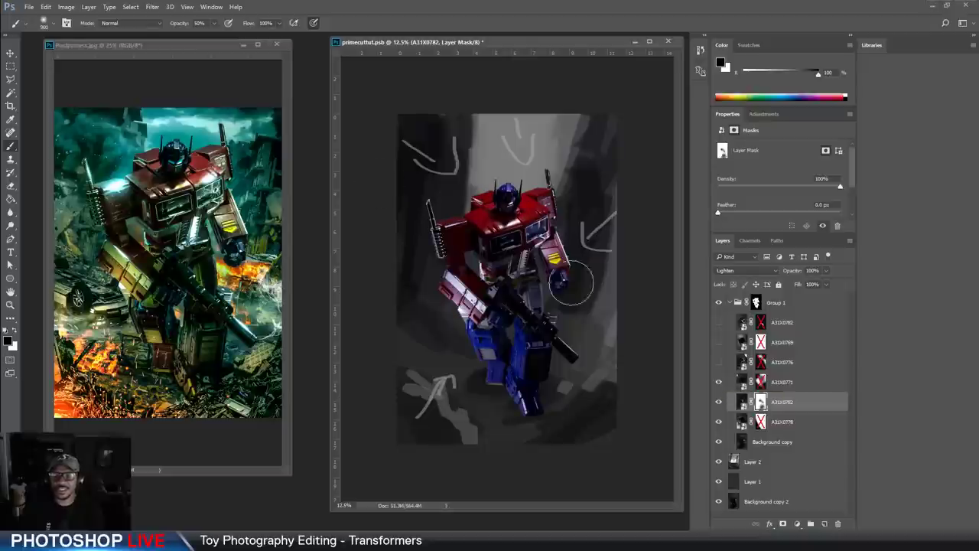
pyautogui.click(719, 382)
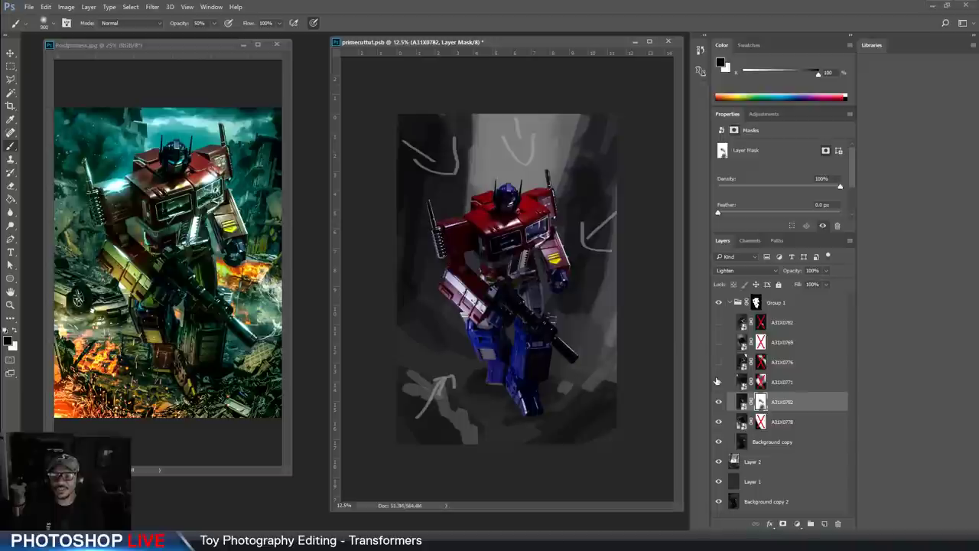
pyautogui.click(719, 382)
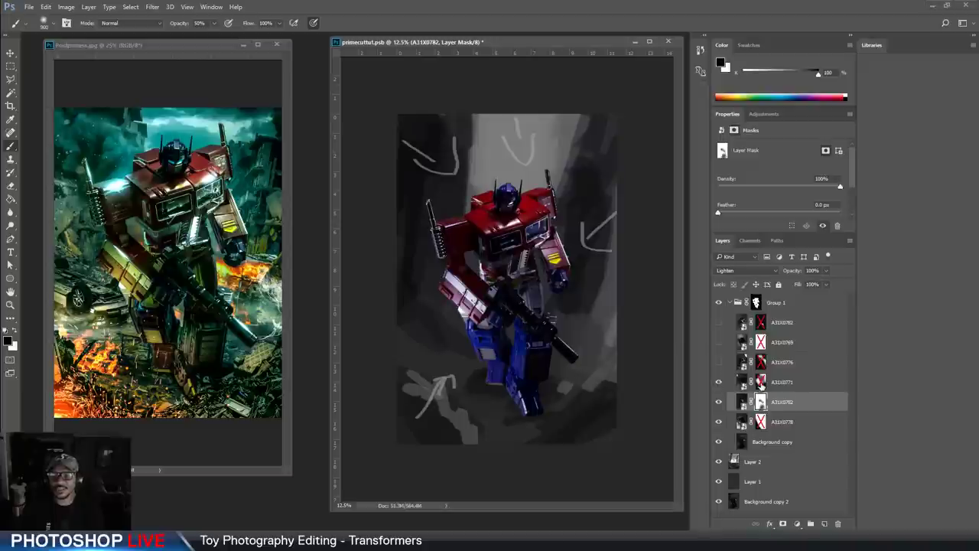
pyautogui.click(761, 382)
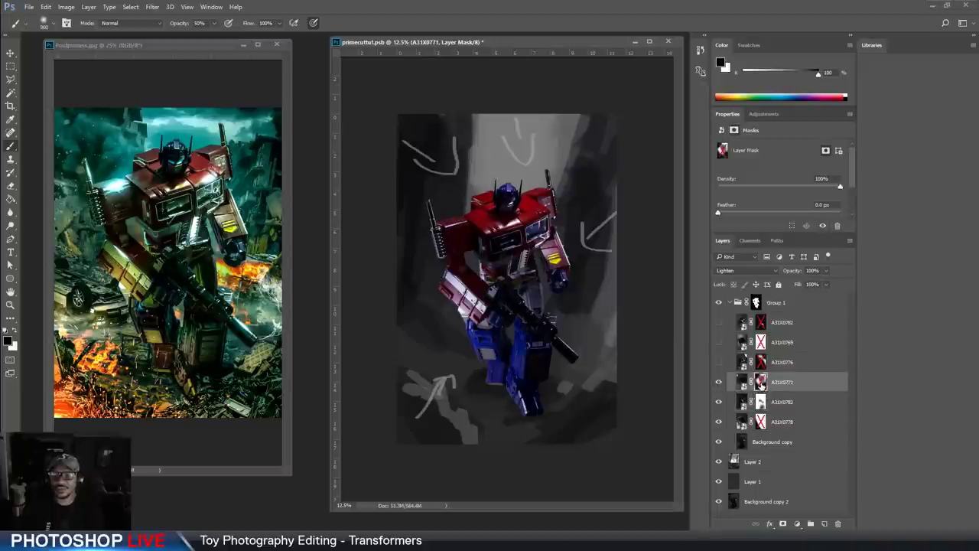
# Show and select the A31X0776 layer, toggling it off and on to compare the light it adds
pyautogui.click(719, 362)
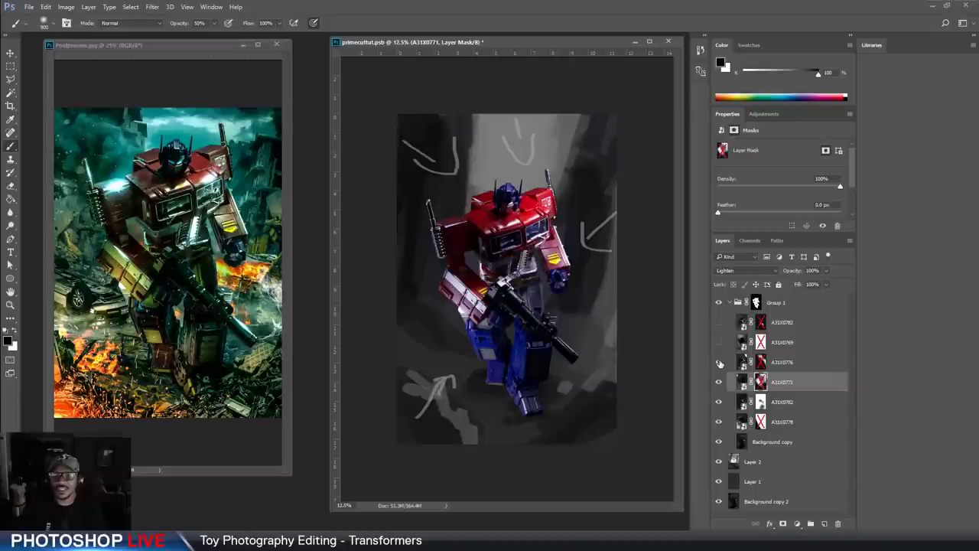
pyautogui.click(742, 362)
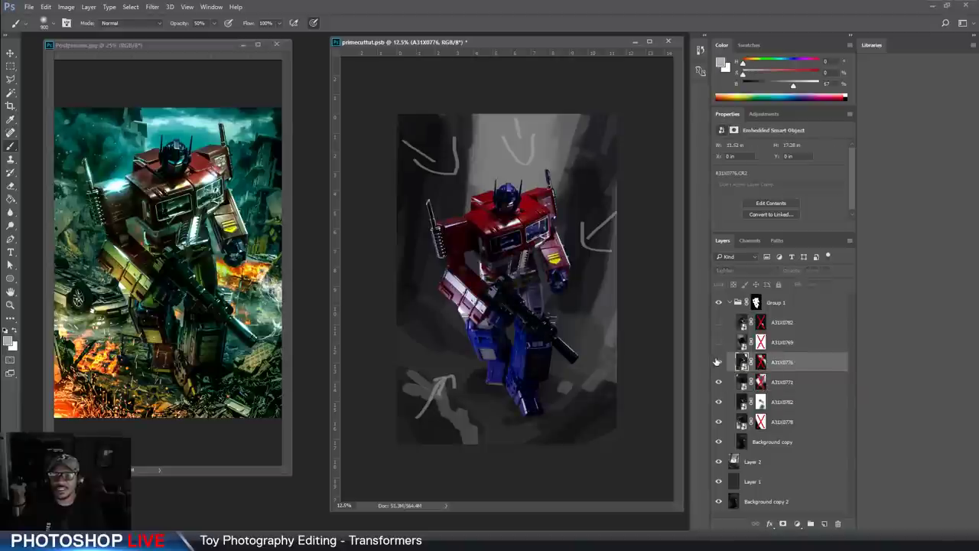
pyautogui.click(718, 363)
pyautogui.click(718, 362)
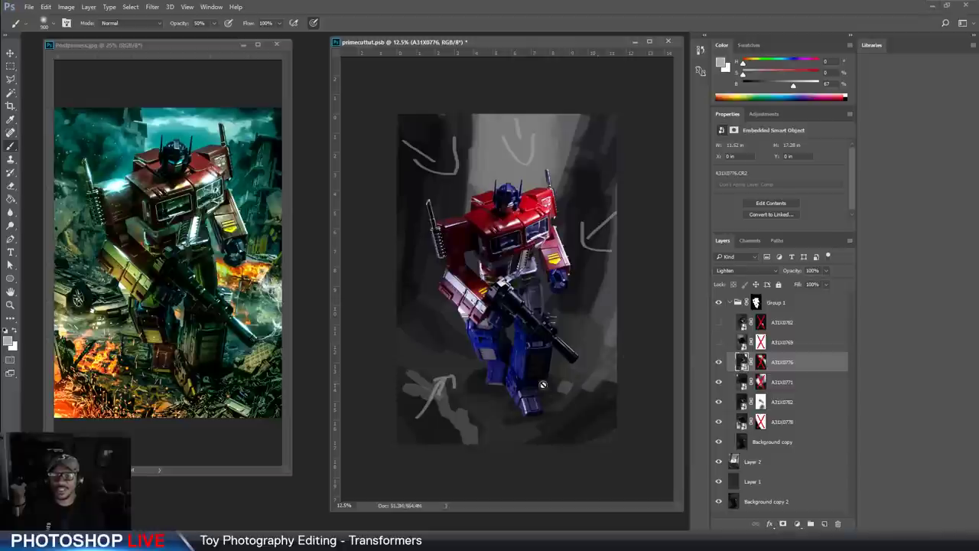
# Compare A31X0776 with its old mask enabled and disabled, and replace that mask with a new white one
pyautogui.click(761, 362)
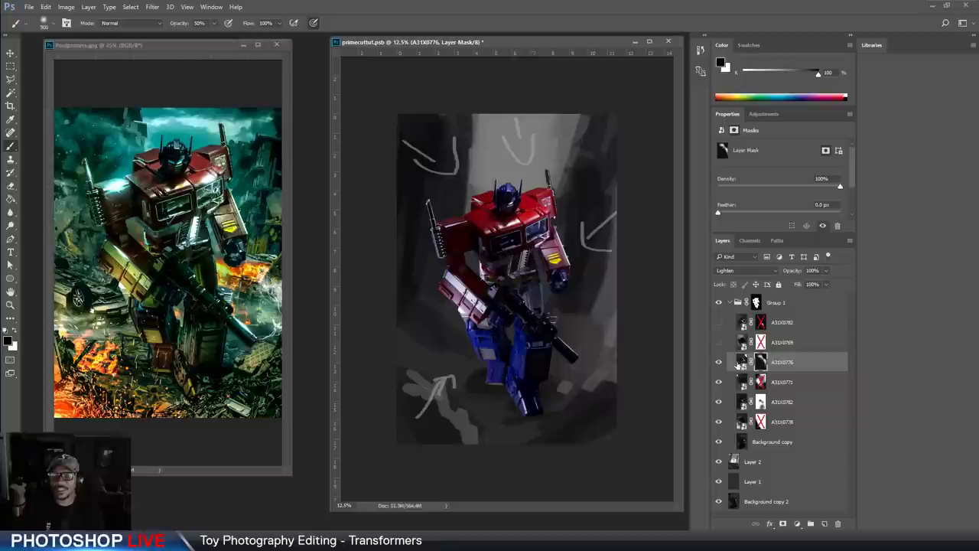
pyautogui.keyDown('shift'); pyautogui.click(760, 363); pyautogui.keyUp('shift')
pyautogui.keyDown('shift'); pyautogui.click(761, 364); pyautogui.keyUp('shift')
pyautogui.click(742, 361)
pyautogui.click(761, 363)
pyautogui.moveTo(761, 361); pyautogui.dragTo(839, 526)
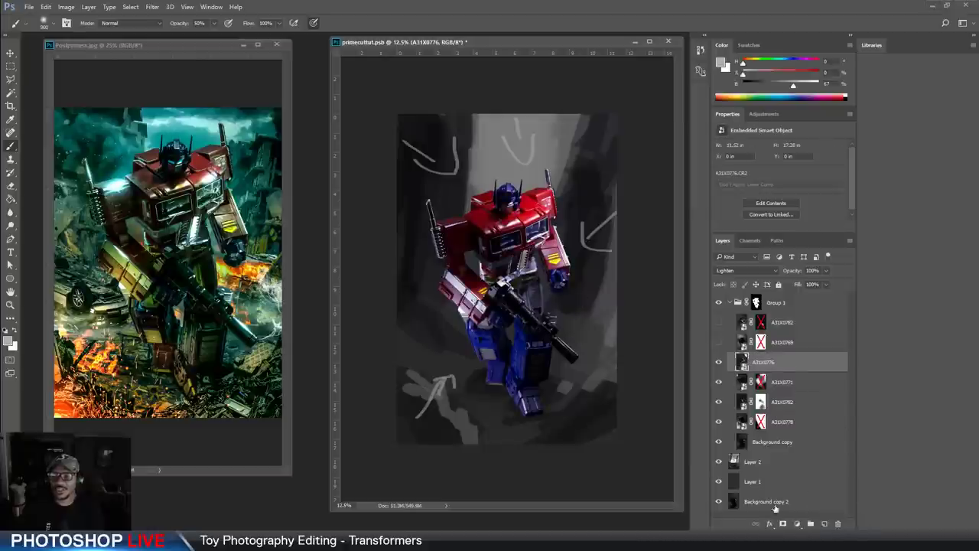
pyautogui.click(782, 524)
# Enlarge the brush and paint black on the A31X0776 mask over the front lower leg and foot
pyautogui.press(']')
pyautogui.press(']')
pyautogui.press(']')
pyautogui.press(']')
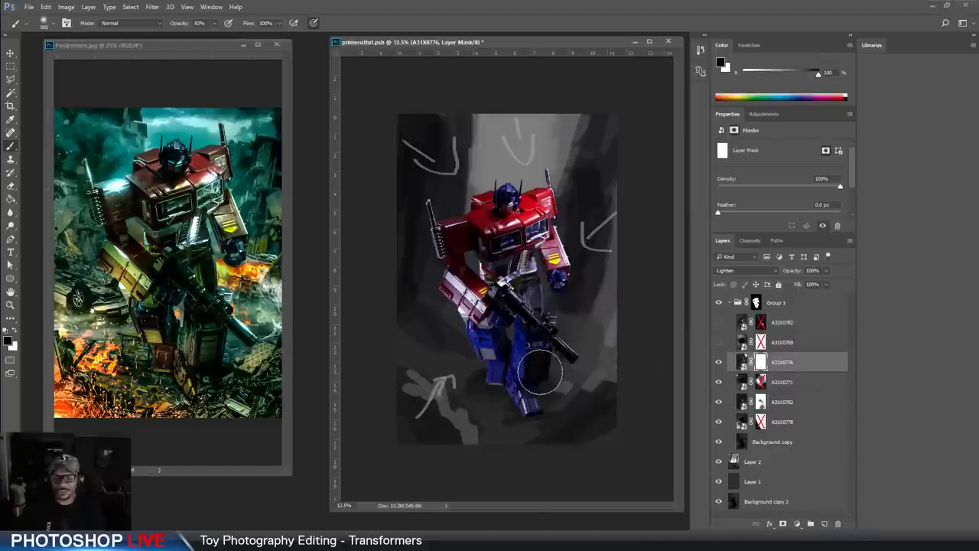
pyautogui.moveTo(549, 367); pyautogui.dragTo(531, 388)
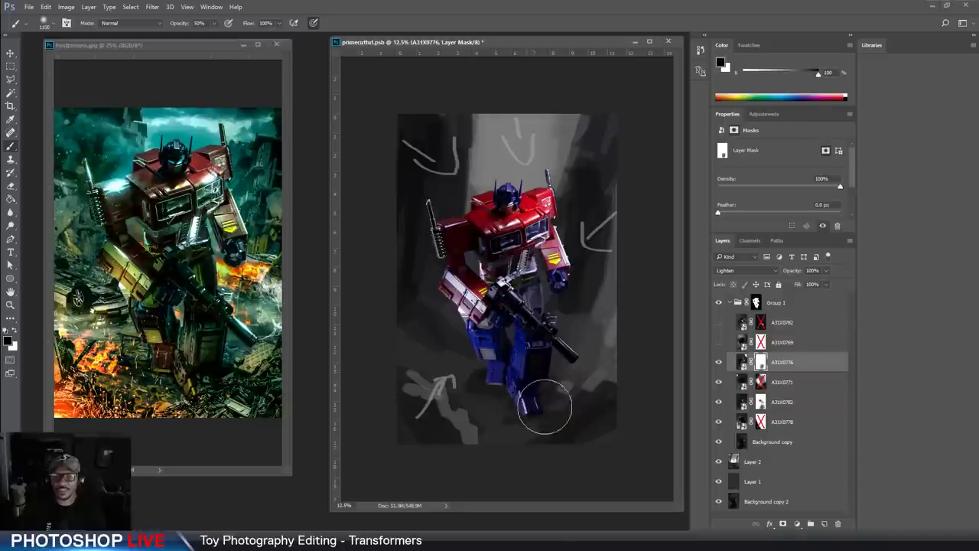
# Toggle A31X0776's visibility to check its light after masking the front lower leg
pyautogui.click(718, 361)
pyautogui.click(719, 361)
pyautogui.click(719, 361)
pyautogui.click(718, 361)
pyautogui.click(719, 361)
pyautogui.click(719, 361)
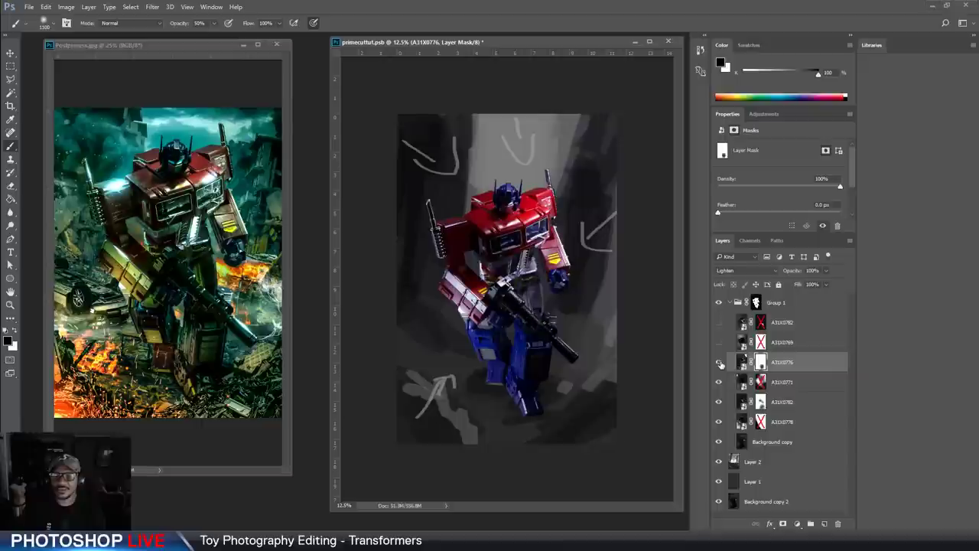
# Reduce the brush size and paint black on the A31X0776 mask over the rear of the rifle
pyautogui.press('[')
pyautogui.press('[')
pyautogui.press('[')
pyautogui.press('[')
pyautogui.press('[')
pyautogui.press('[')
pyautogui.moveTo(493, 297)
pyautogui.mouseDown()
pyautogui.moveTo(483, 292)
pyautogui.moveTo(500, 289)
pyautogui.mouseUp()
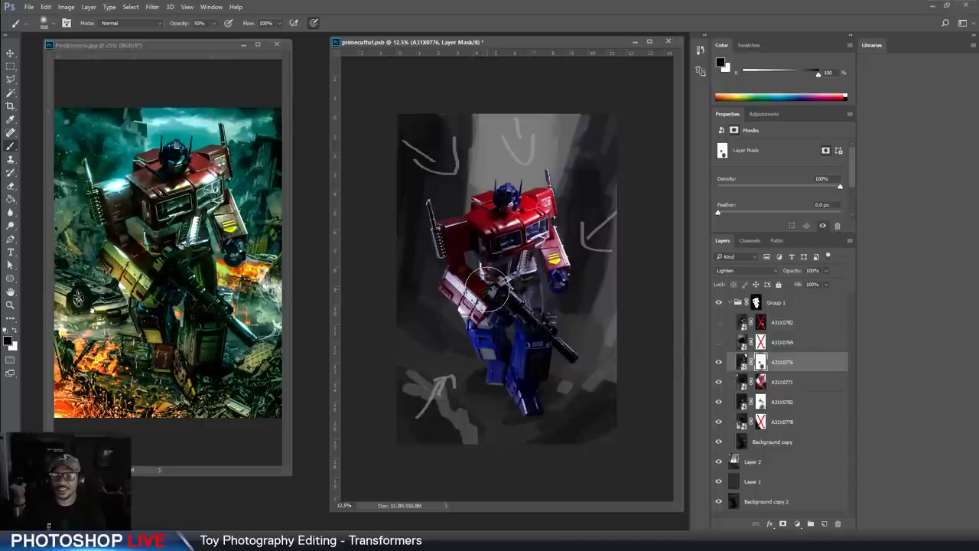
# Compare the figure with A31X0776 off and on, and set that layer's fill to 73%
pyautogui.click(719, 362)
pyautogui.click(719, 362)
pyautogui.click(719, 362)
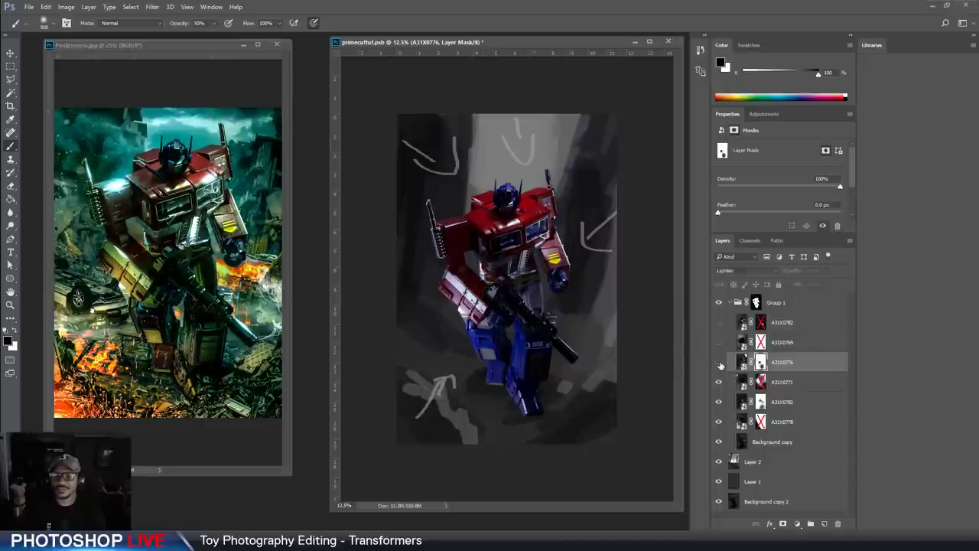
pyautogui.click(719, 362)
pyautogui.click(719, 362)
pyautogui.click(719, 361)
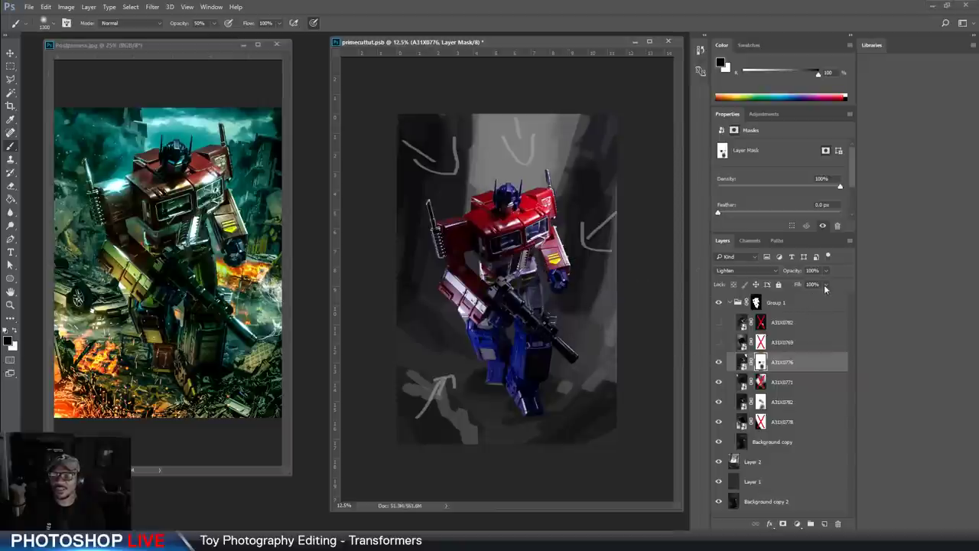
pyautogui.moveTo(816, 299); pyautogui.dragTo(813, 301)
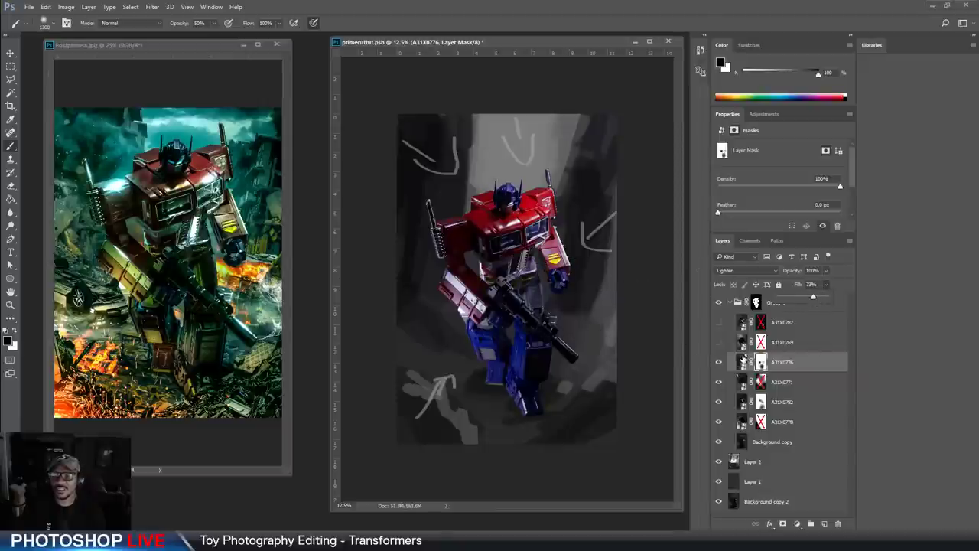
# Show the A31X0769 layer and re-enable its layer mask, reducing the brush size to about 700
pyautogui.click(717, 343)
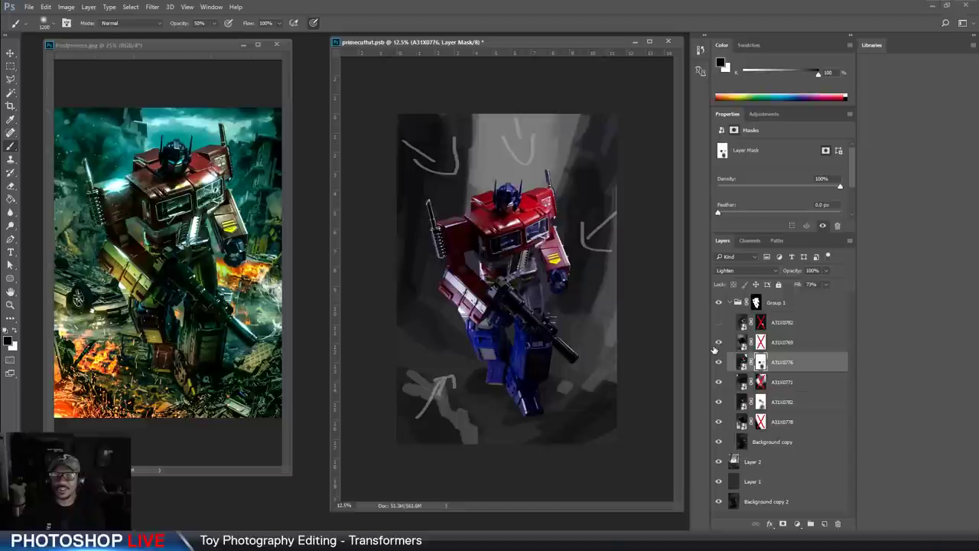
pyautogui.click(742, 342)
pyautogui.click(760, 343)
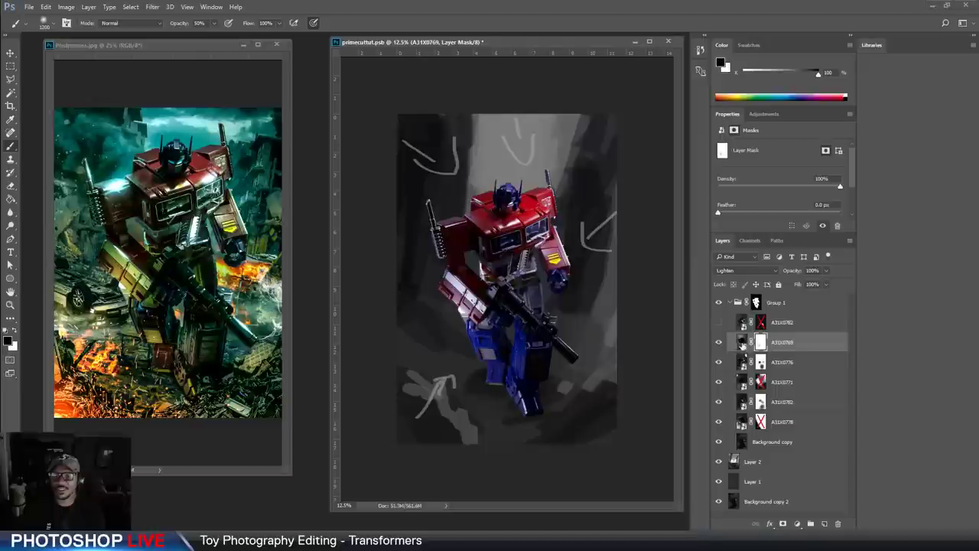
pyautogui.press('[')
pyautogui.press('[')
pyautogui.press('[')
pyautogui.press('[')
pyautogui.press('[')
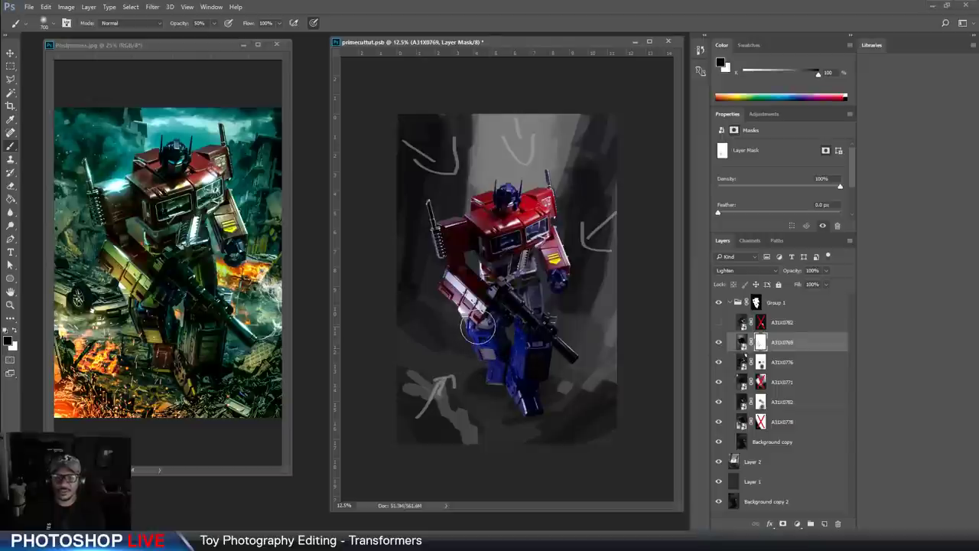
# Show the upper A31X0782 layer, toggling it off and on to compare the light it adds with its mask disabled
pyautogui.click(718, 323)
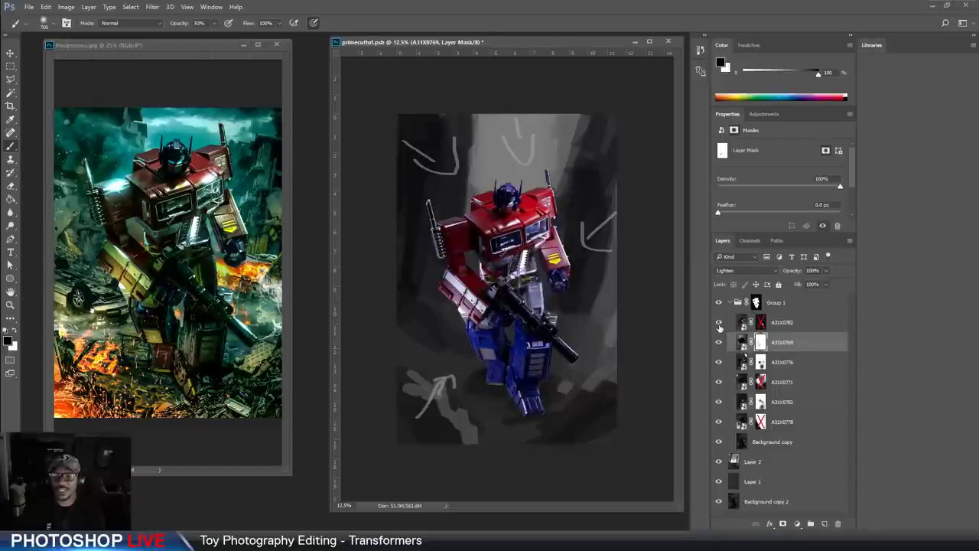
pyautogui.click(718, 323)
pyautogui.click(718, 323)
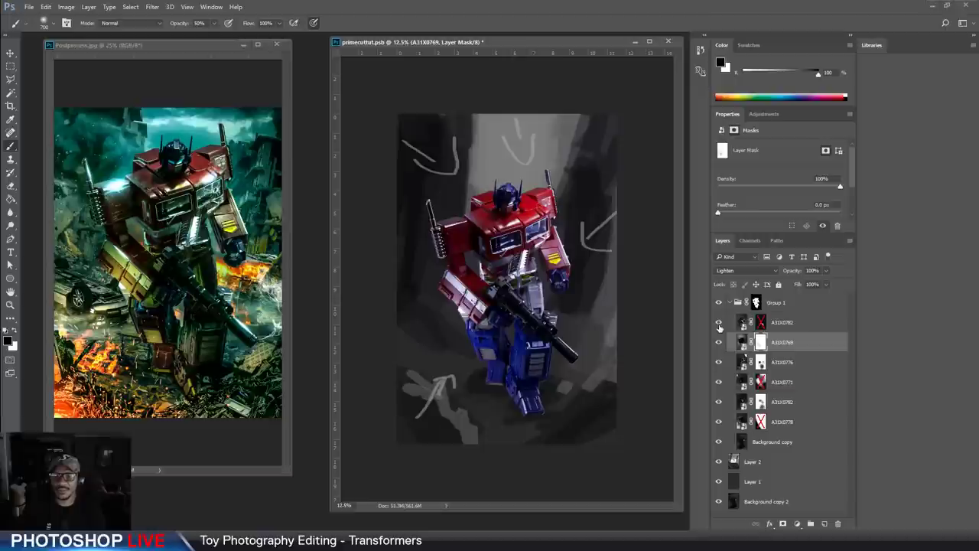
pyautogui.click(718, 323)
pyautogui.click(718, 322)
pyautogui.click(719, 326)
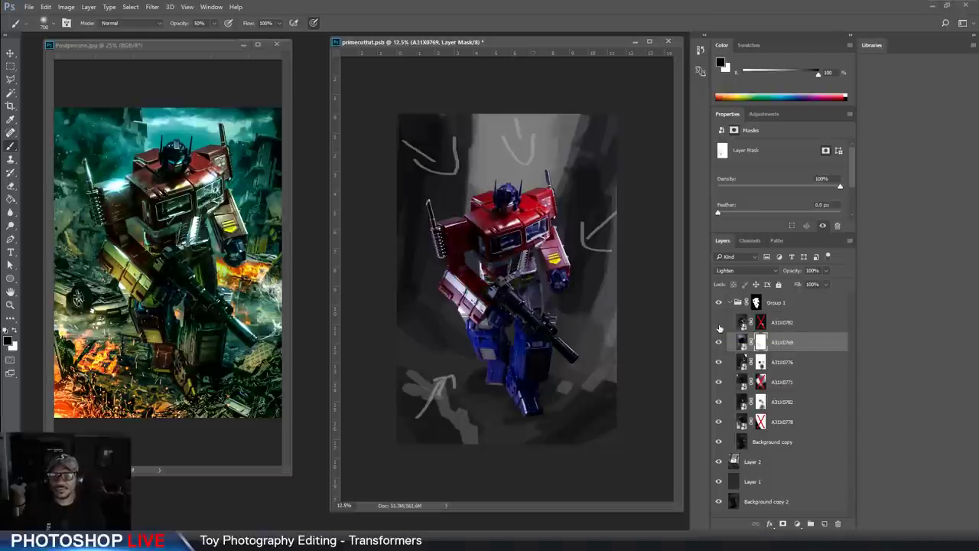
pyautogui.click(719, 326)
pyautogui.click(718, 326)
pyautogui.click(719, 326)
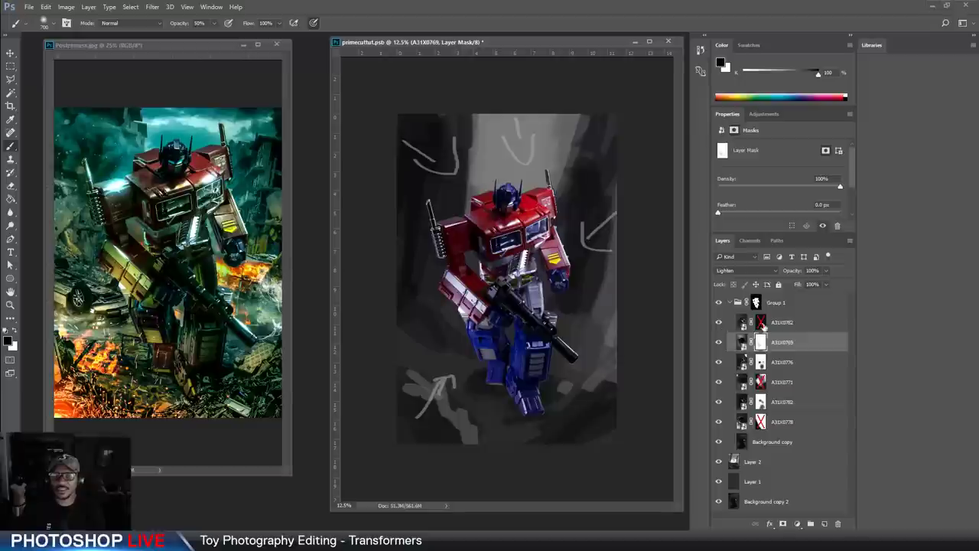
# Re-enable the upper A31X0782 layer's mask, comparing the result with the mask on and off
pyautogui.click(761, 324)
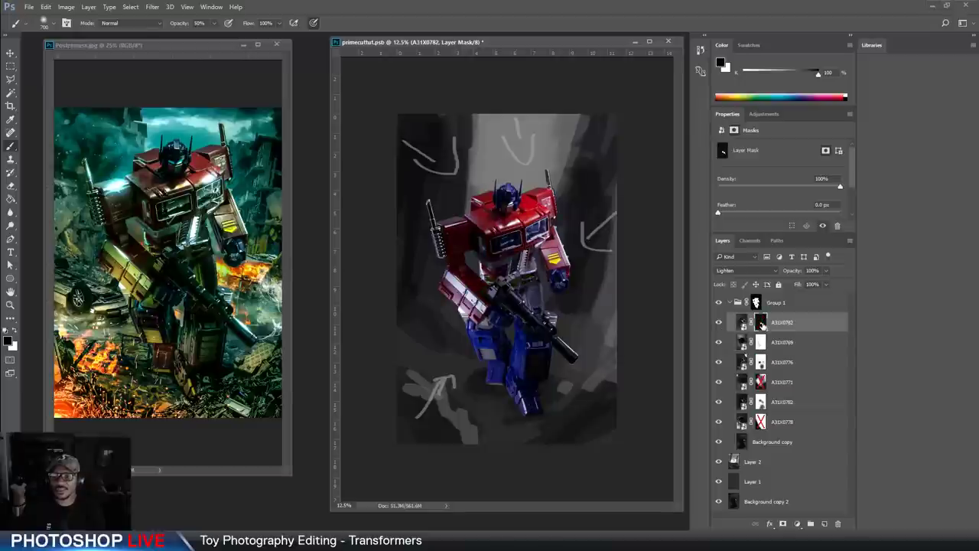
pyautogui.keyDown('shift'); pyautogui.click(762, 324); pyautogui.keyUp('shift')
pyautogui.keyDown('shift'); pyautogui.click(762, 325); pyautogui.keyUp('shift')
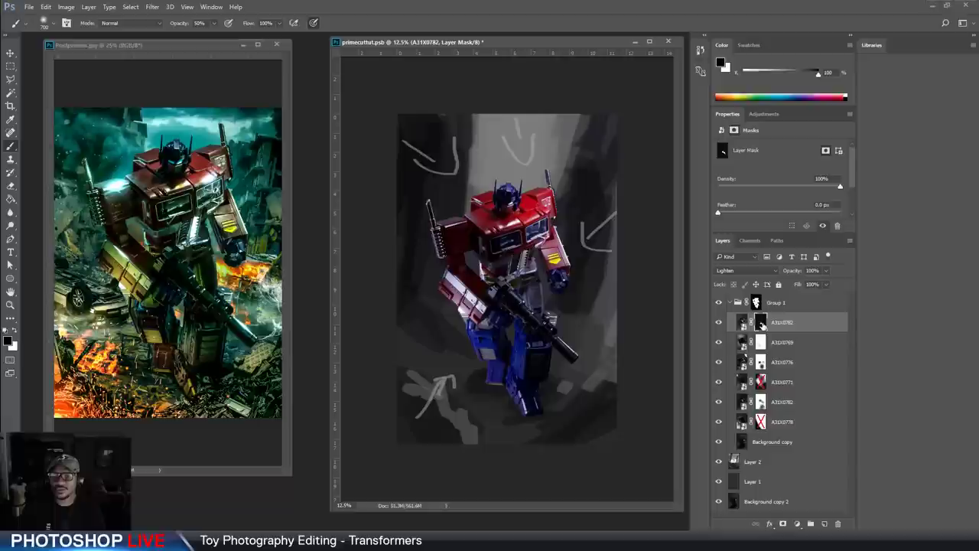
# Toggle the masked upper A31X0782 layer's visibility and examine the rifle, waist and legs up close at 25%
pyautogui.click(719, 323)
pyautogui.click(719, 323)
pyautogui.click(719, 323)
pyautogui.click(719, 323)
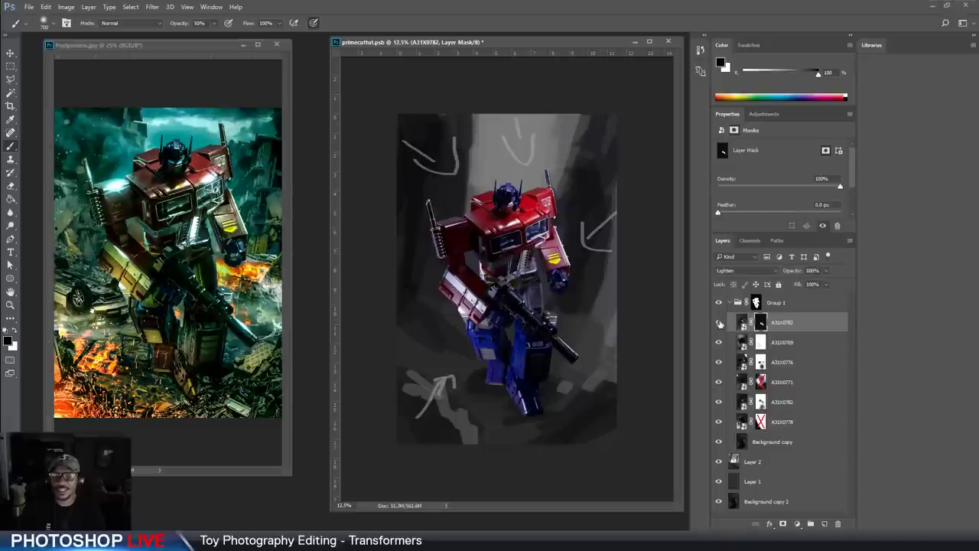
pyautogui.click(718, 323)
pyautogui.click(718, 322)
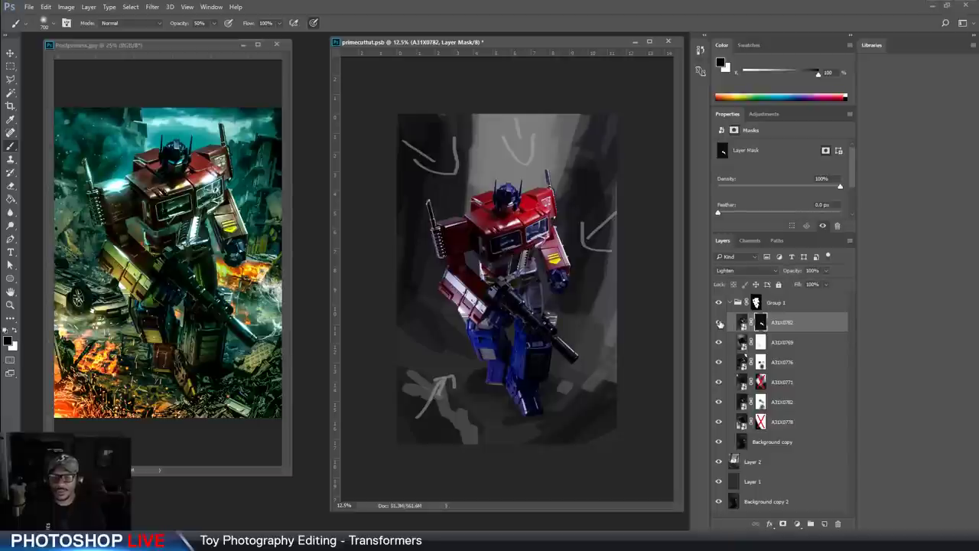
pyautogui.hotkey('ctrl', '+')
pyautogui.hotkey('ctrl', '+')
pyautogui.moveTo(638, 394); pyautogui.dragTo(599, 321)
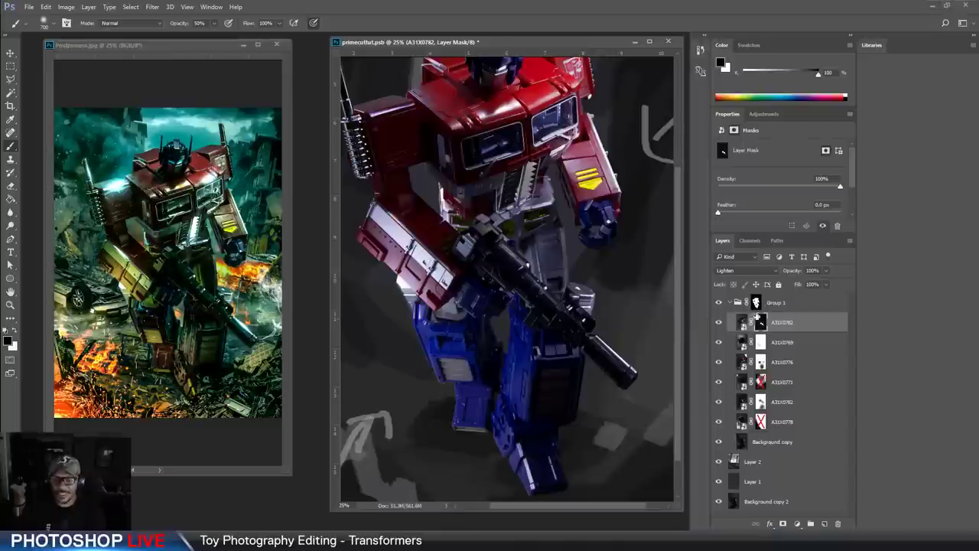
# Toggle the visibility of the upper A31X0782 and A31X0769 layers to compare the light each adds across the whole figure
pyautogui.click(721, 321)
pyautogui.click(722, 321)
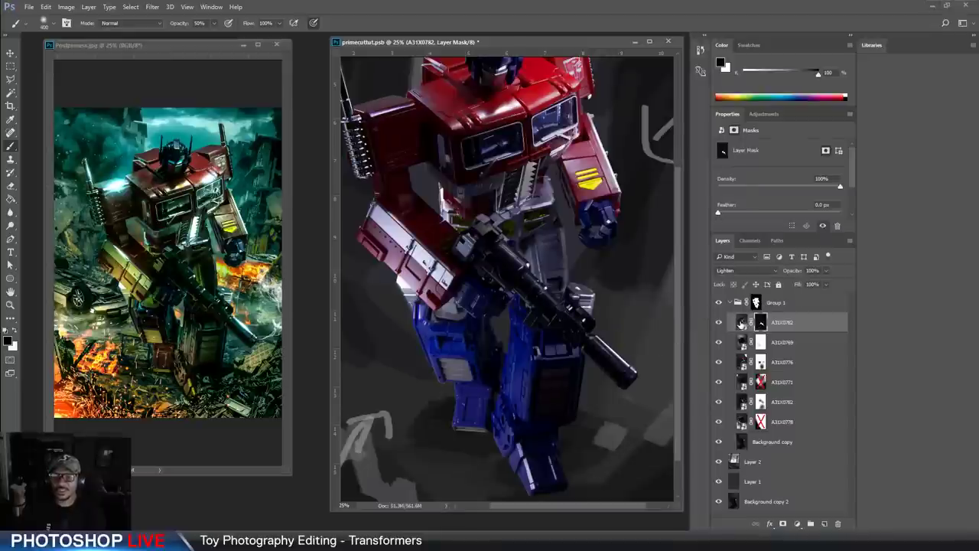
pyautogui.click(740, 323)
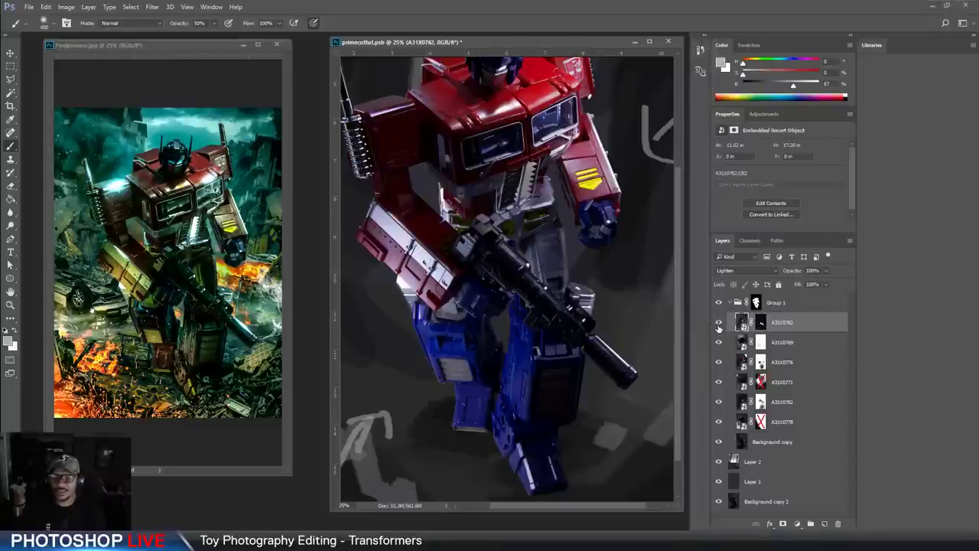
pyautogui.hotkey('ctrl', '-')
pyautogui.click(718, 324)
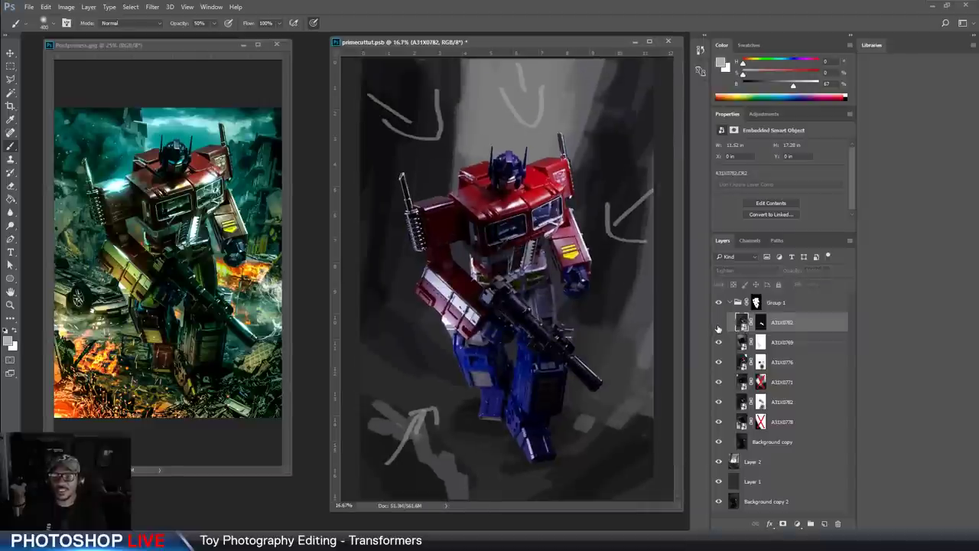
pyautogui.click(718, 325)
pyautogui.click(719, 343)
pyautogui.click(720, 342)
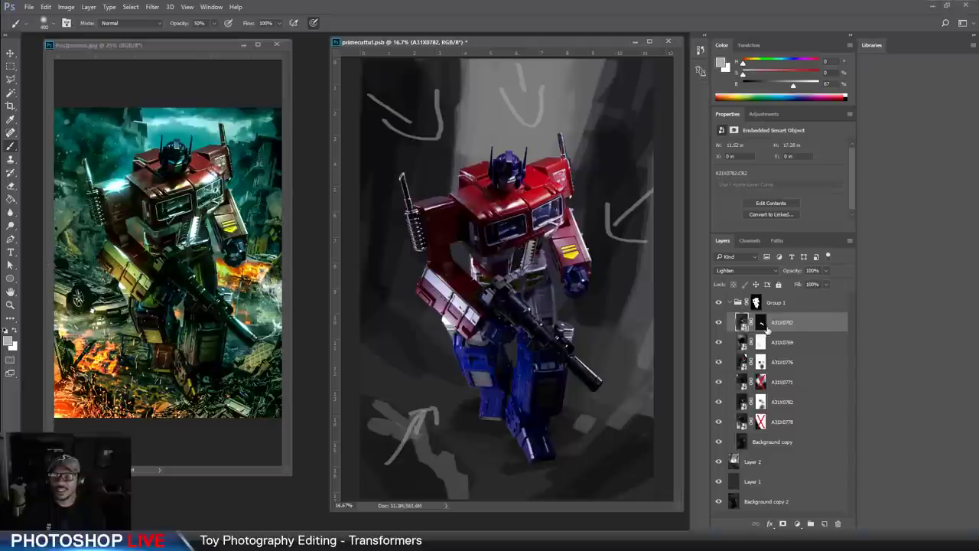
# Toggle each layer in Group 1, from the upper A31X0782 down to Background copy, to review each exposure's light contribution
pyautogui.click(718, 324)
pyautogui.click(718, 324)
pyautogui.click(718, 342)
pyautogui.click(718, 343)
pyautogui.click(719, 362)
pyautogui.click(718, 362)
pyautogui.click(718, 382)
pyautogui.click(718, 401)
pyautogui.click(718, 402)
pyautogui.click(718, 421)
pyautogui.click(718, 421)
pyautogui.click(719, 441)
pyautogui.click(718, 441)
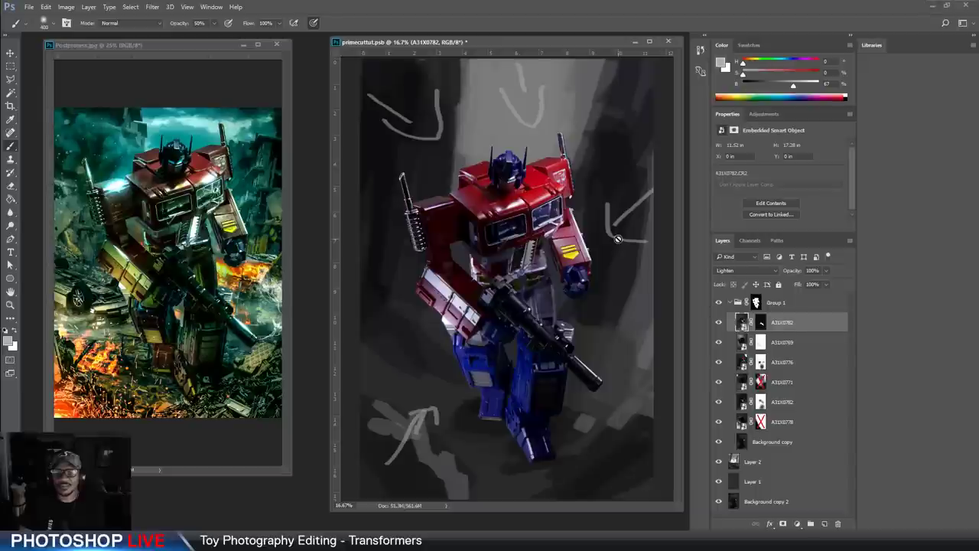
# Select the lower A31X0782 layer's mask, reduce the brush size to about 250, and toggle the layer to examine its light
pyautogui.click(718, 403)
pyautogui.click(718, 402)
pyautogui.click(761, 403)
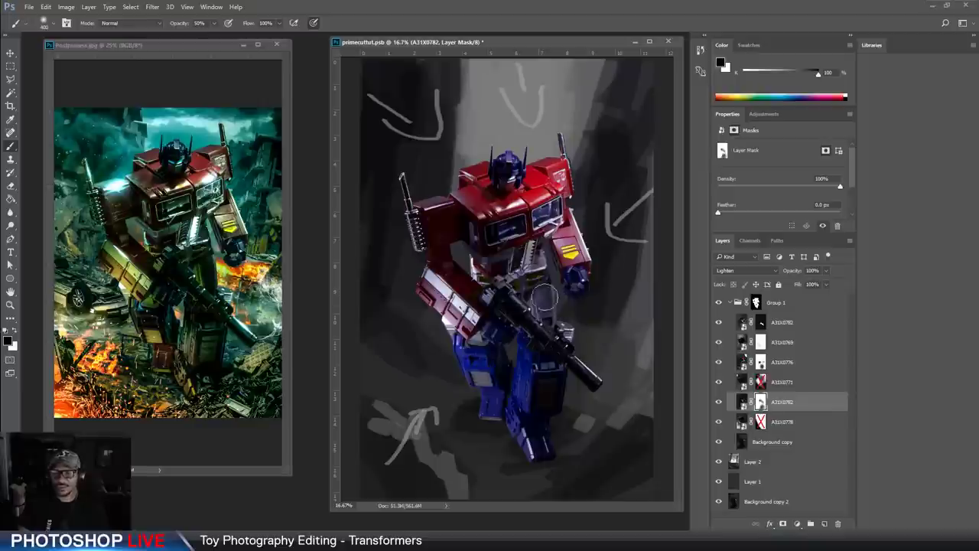
pyautogui.press('[')
pyautogui.press('[')
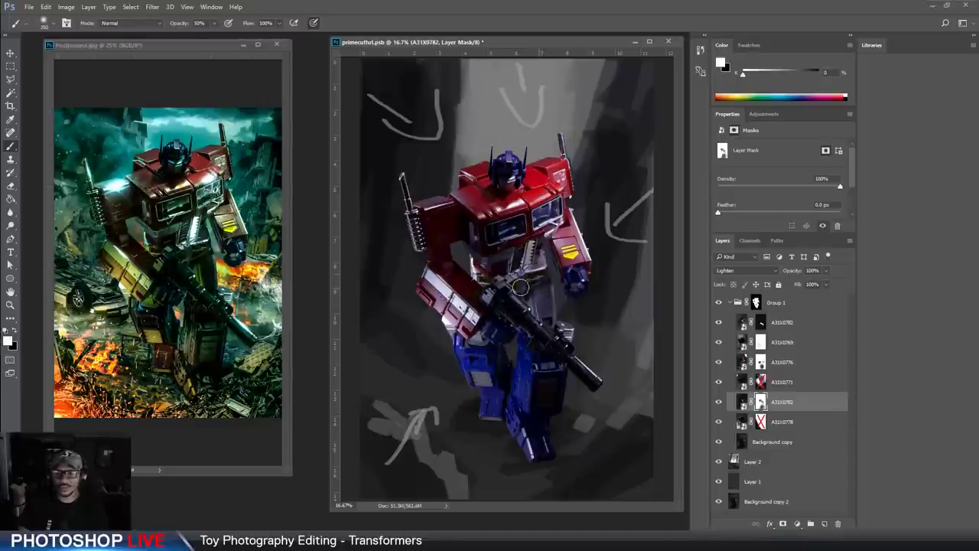
pyautogui.click(719, 402)
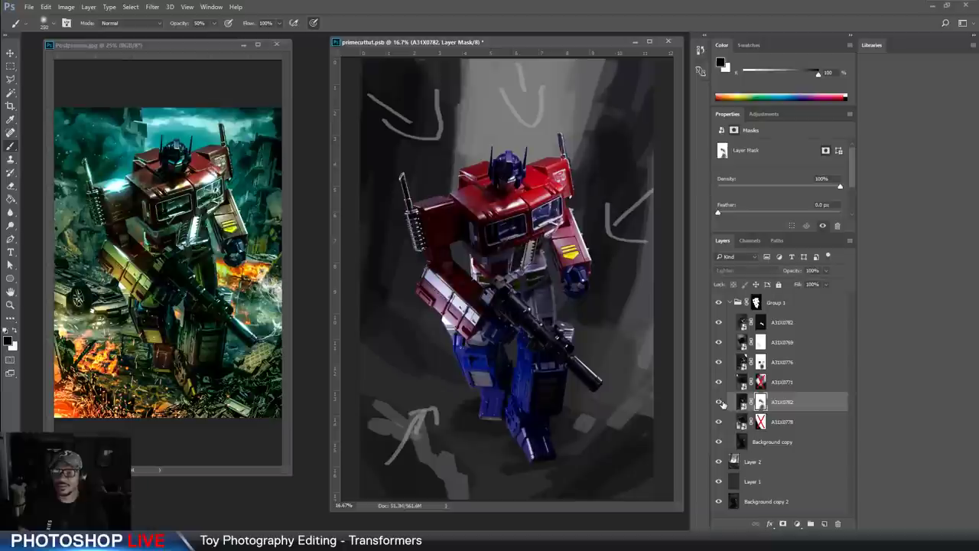
pyautogui.click(720, 403)
pyautogui.click(720, 403)
# Toggle the A31X0776 layer repeatedly to compare its light on the figure, and select its layer mask
pyautogui.click(720, 367)
pyautogui.click(719, 368)
pyautogui.click(719, 368)
pyautogui.click(720, 369)
pyautogui.click(719, 369)
pyautogui.click(719, 369)
pyautogui.click(763, 365)
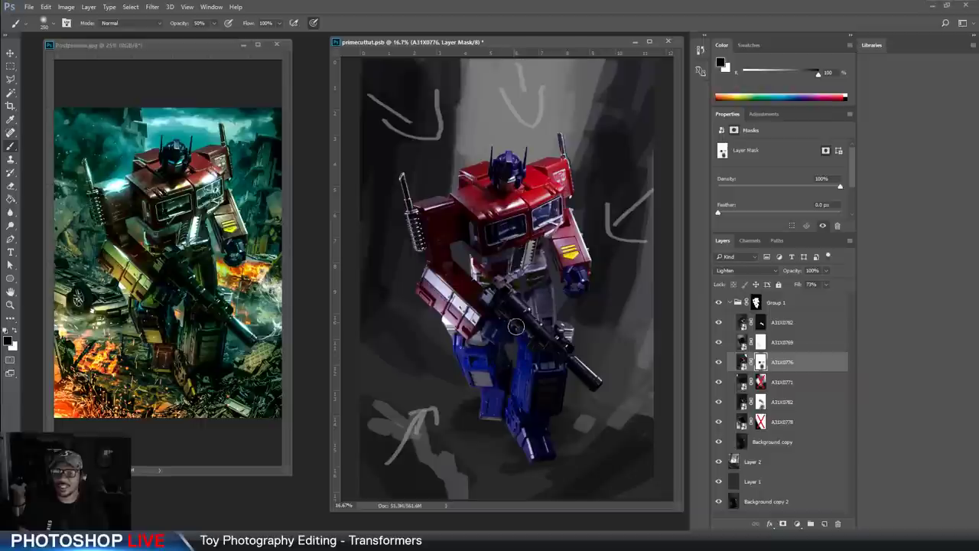
# Toggle the A31X0769 and upper A31X0782 layers several times each to compare their light with the sketched light directions
pyautogui.click(719, 342)
pyautogui.click(719, 342)
pyautogui.click(719, 341)
pyautogui.click(719, 342)
pyautogui.click(719, 341)
pyautogui.click(719, 342)
pyautogui.click(720, 324)
pyautogui.click(720, 323)
pyautogui.click(720, 324)
pyautogui.click(720, 324)
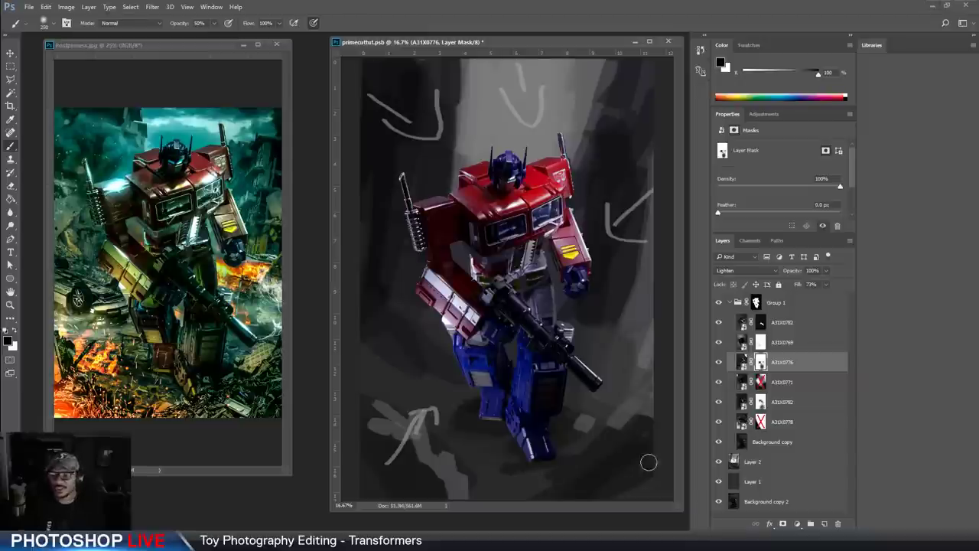
# Select Layer 2 and set the foreground color to a yellow-green with hue 65, saturation 46% and brightness 88%
pyautogui.click(759, 462)
pyautogui.hotkey('ctrl', '-')
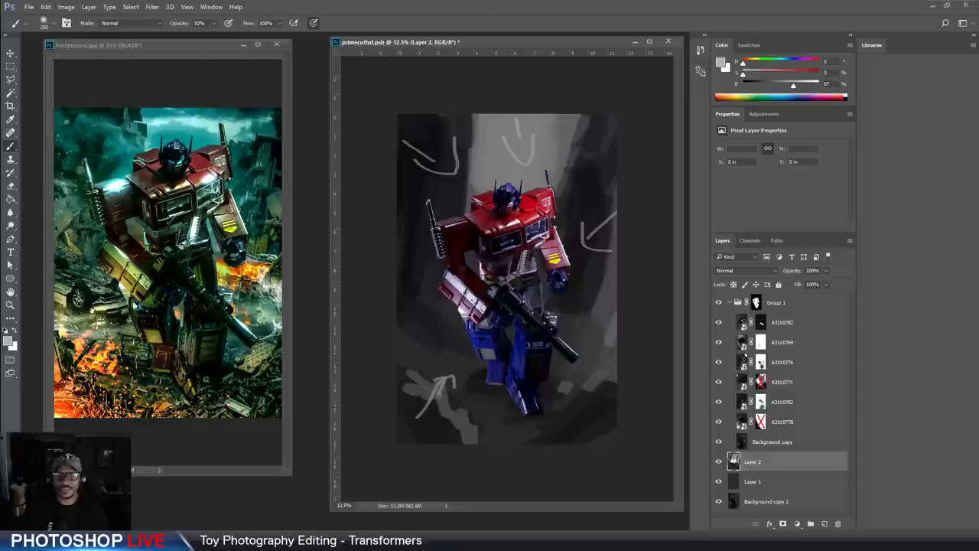
pyautogui.click(745, 96)
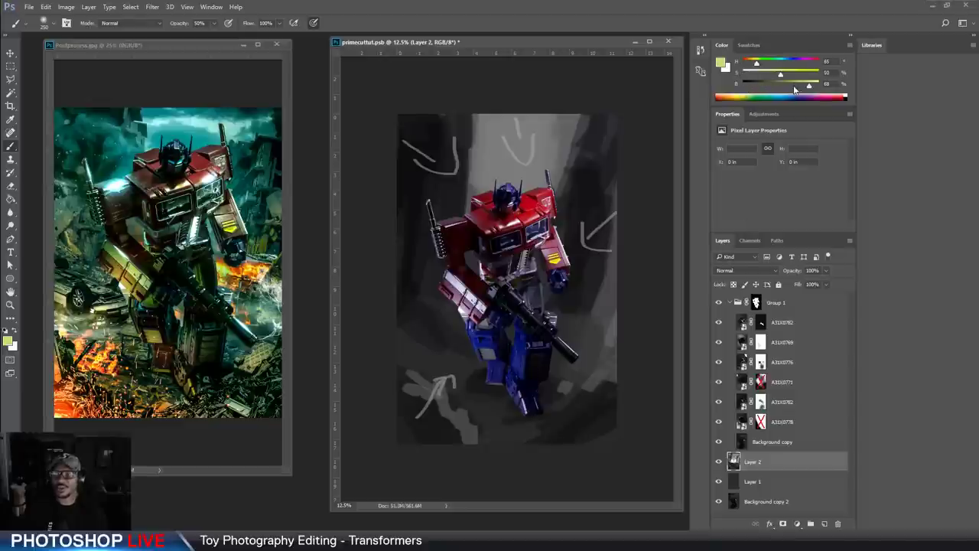
pyautogui.moveTo(780, 74); pyautogui.dragTo(777, 74)
# Paint a soft yellow-green glow over the lower-left corner of the Layer 2 sketch with a brush size of about 2500
pyautogui.press(']')
pyautogui.press(']')
pyautogui.press(']')
pyautogui.press(']')
pyautogui.press(']')
pyautogui.press(']')
pyautogui.press(']')
pyautogui.press(']')
pyautogui.press(']')
pyautogui.press(']')
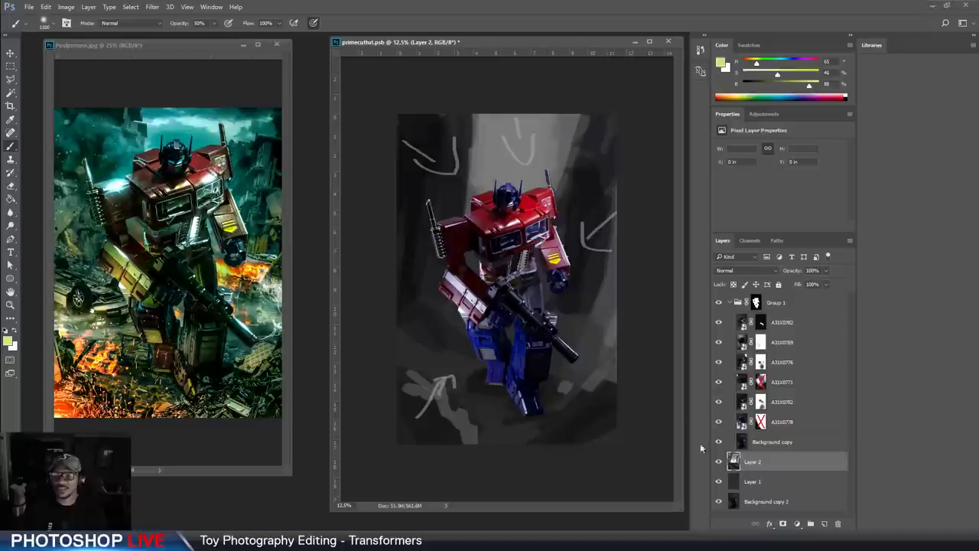
pyautogui.press(']')
pyautogui.press(']')
pyautogui.press(']')
pyautogui.press(']')
pyautogui.press(']')
pyautogui.press(']')
pyautogui.press(']')
pyautogui.press(']')
pyautogui.press(']')
pyautogui.press(']')
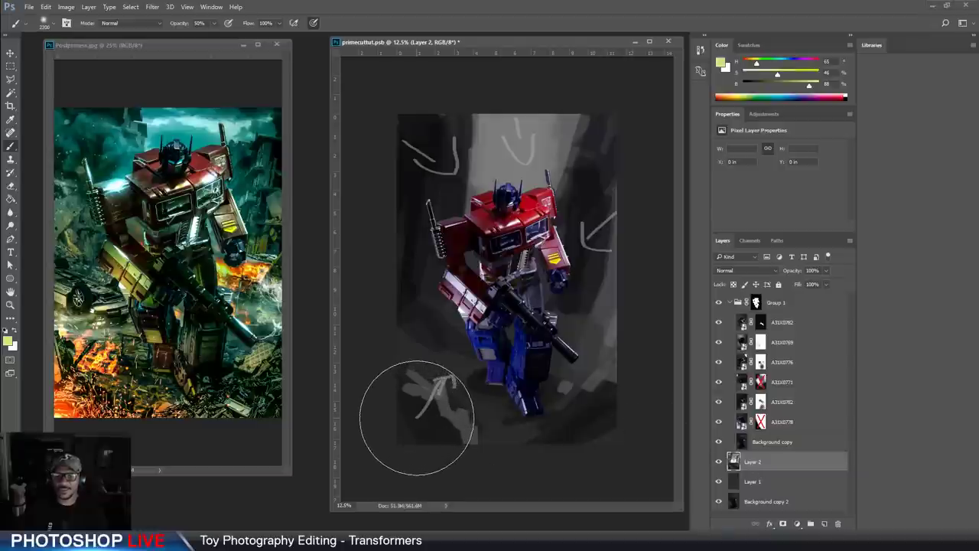
pyautogui.moveTo(424, 422); pyautogui.dragTo(444, 422)
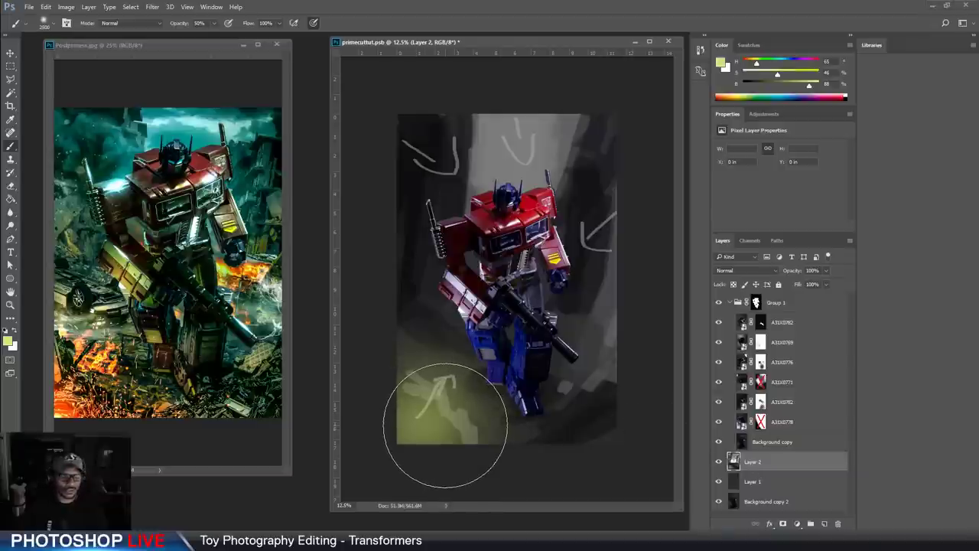
pyautogui.hotkey('ctrl', 'z')
pyautogui.hotkey('ctrl', 'z')
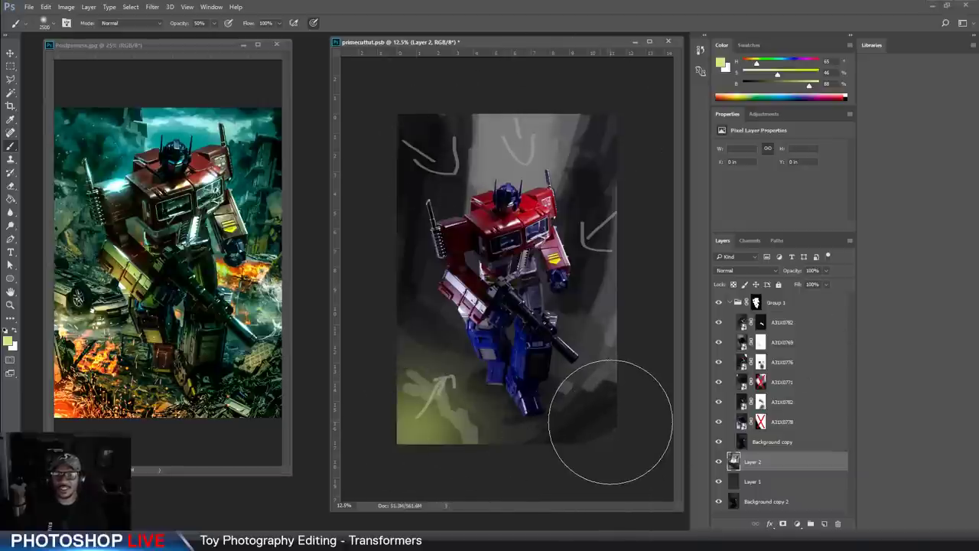
pyautogui.moveTo(602, 420); pyautogui.dragTo(612, 463)
pyautogui.hotkey('ctrl', 'z')
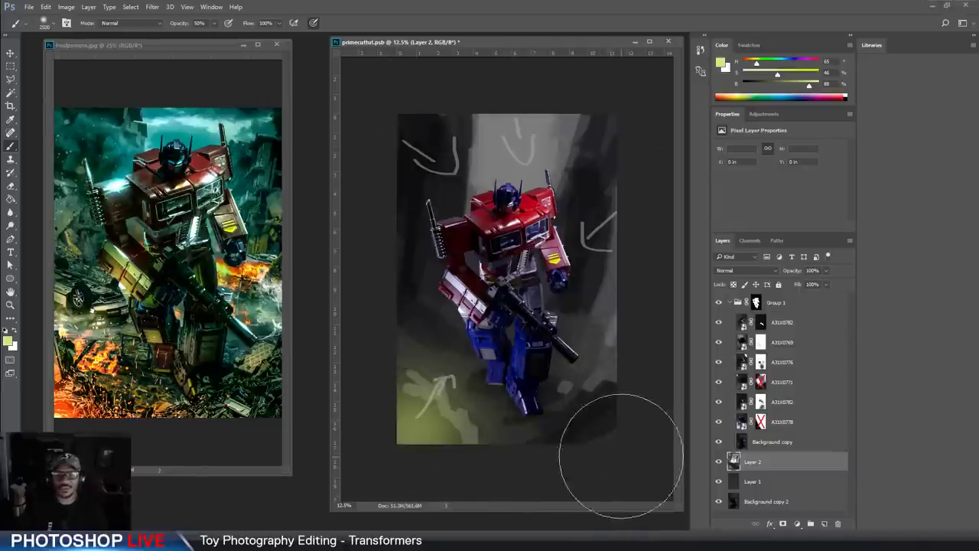
pyautogui.click(408, 402)
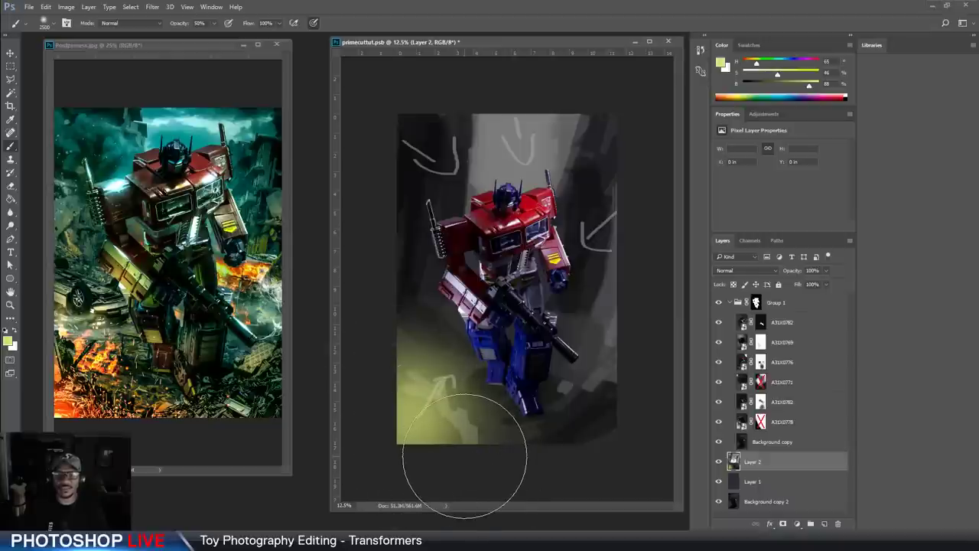
# Select the A31X0778 layer and toggle its visibility to examine the light it casts from the glow's direction
pyautogui.click(719, 426)
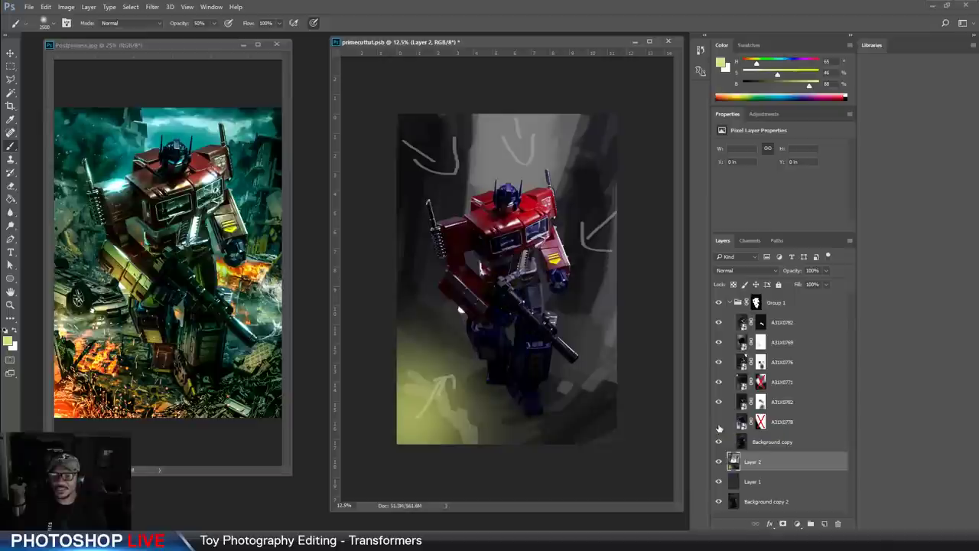
pyautogui.click(719, 427)
pyautogui.click(824, 431)
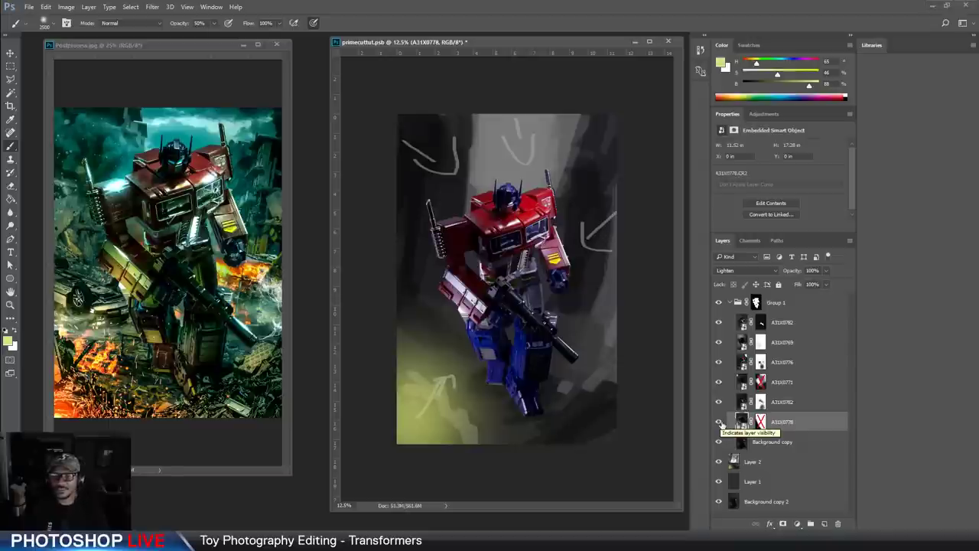
pyautogui.click(719, 425)
pyautogui.click(719, 425)
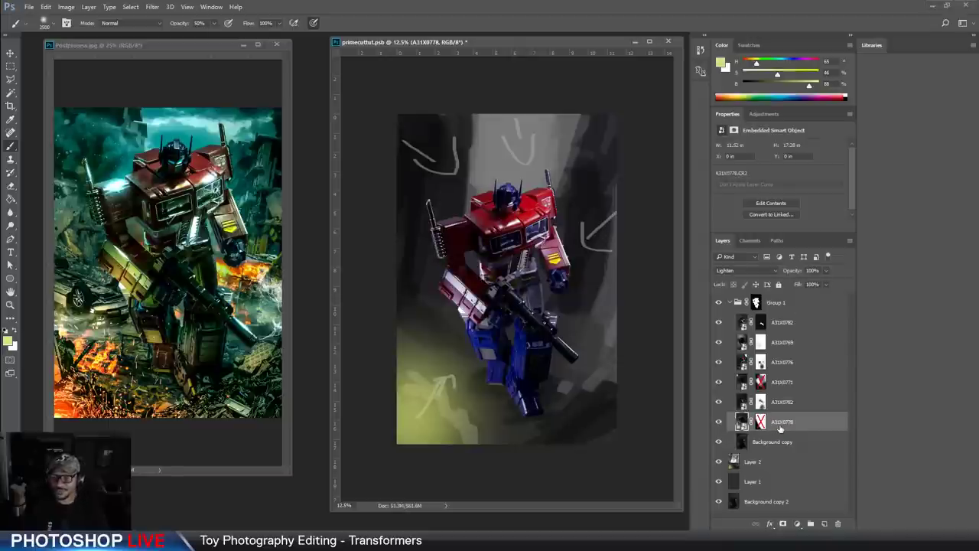
# Add a Hue/Saturation adjustment layer above A31X0778 and clip it to that layer
pyautogui.click(797, 524)
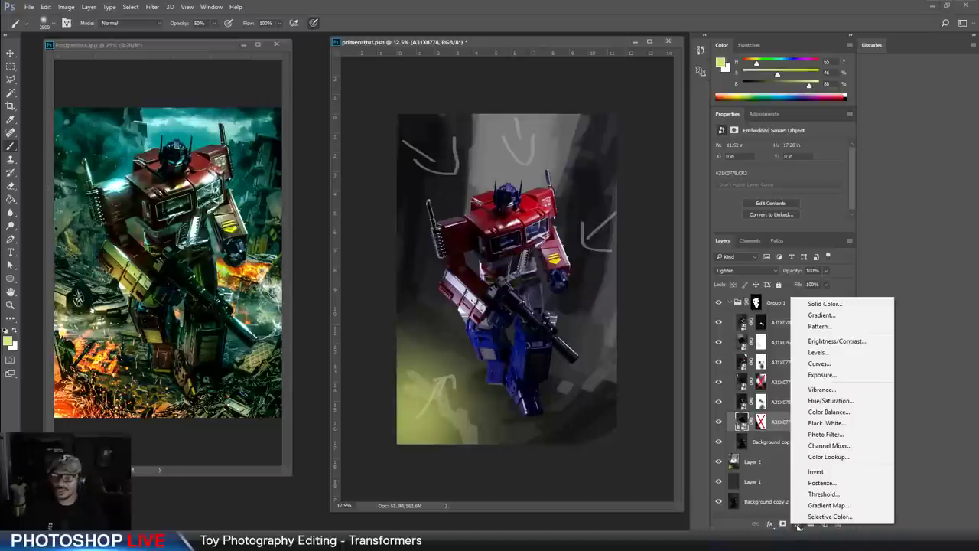
pyautogui.click(828, 400)
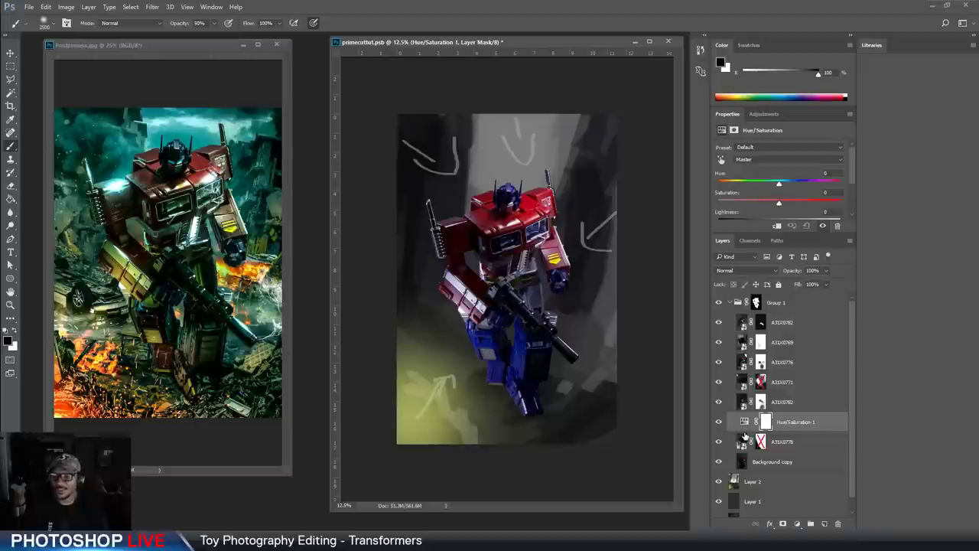
pyautogui.click(744, 423)
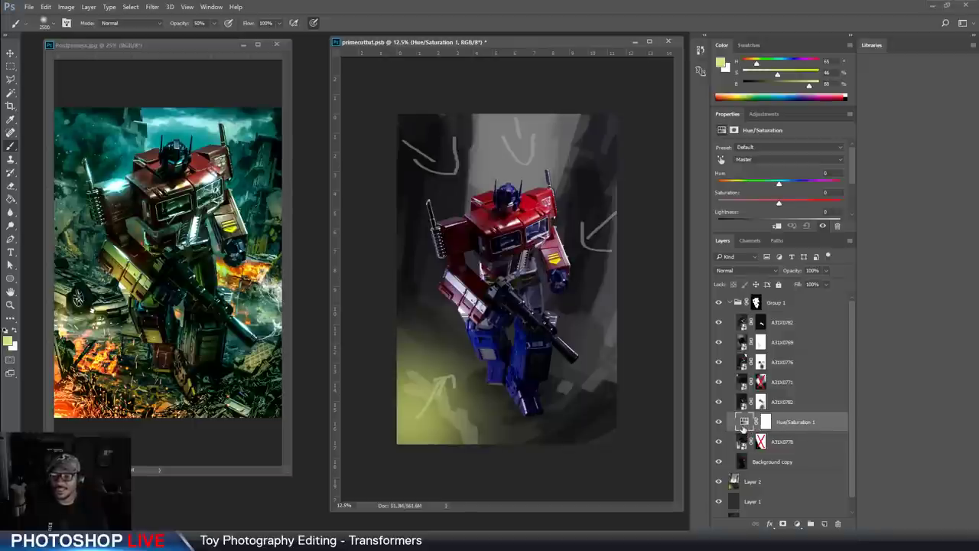
pyautogui.click(717, 442)
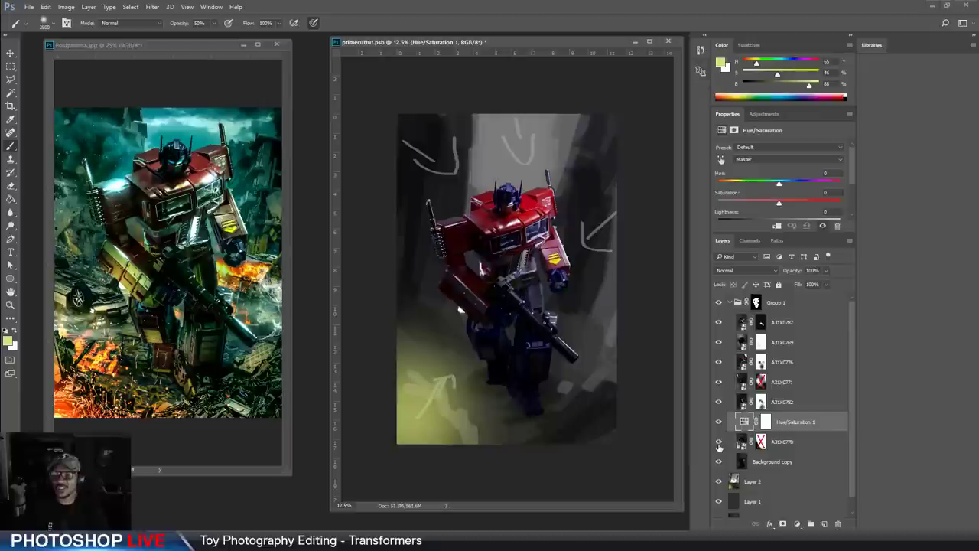
pyautogui.click(717, 443)
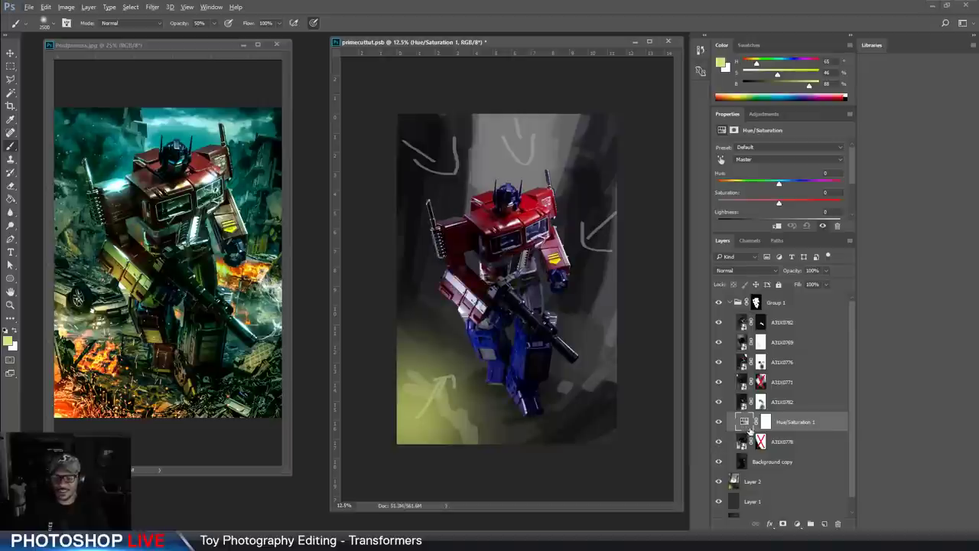
pyautogui.click(766, 421)
pyautogui.click(746, 426)
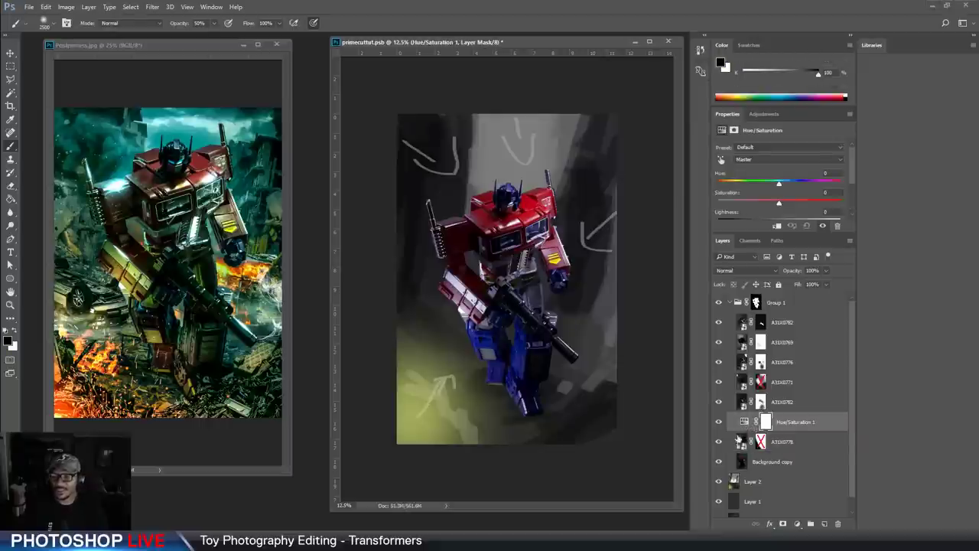
pyautogui.keyDown('alt'); pyautogui.click(742, 430); pyautogui.keyUp('alt')
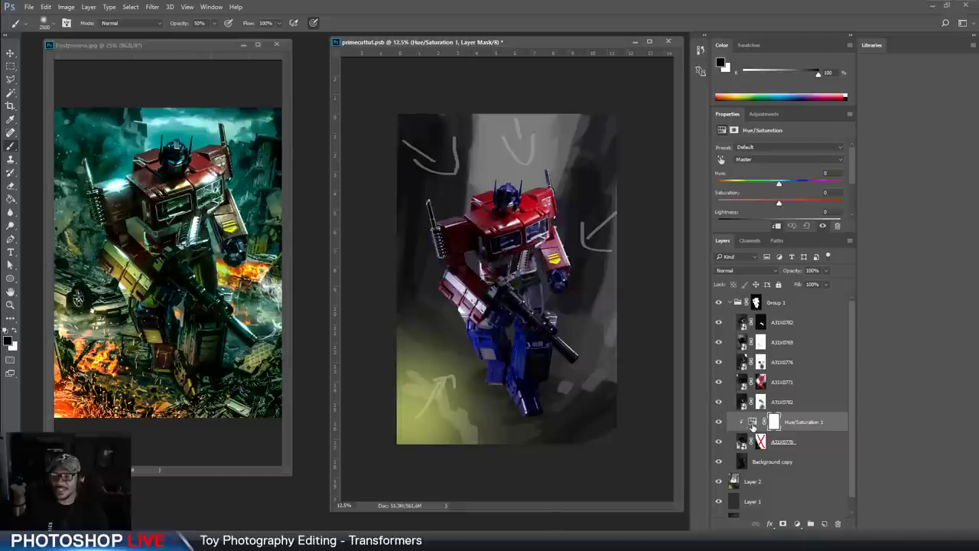
pyautogui.click(752, 425)
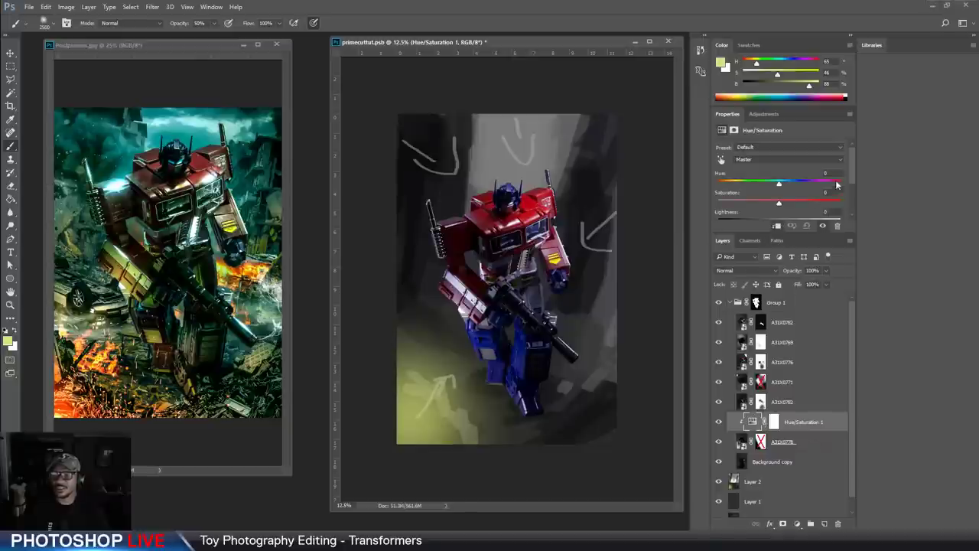
# Colorize the clipped Hue/Saturation adjustment with hue 51 and saturation 31, comparing the tint on and off
pyautogui.scroll(-2, 852, 178)
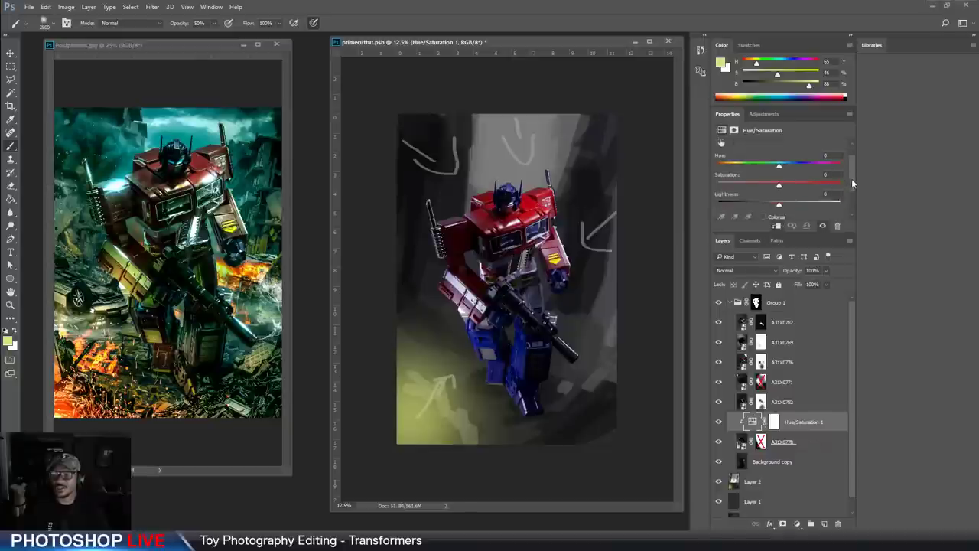
pyautogui.moveTo(739, 231); pyautogui.dragTo(740, 261)
pyautogui.moveTo(779, 176); pyautogui.dragTo(740, 178)
pyautogui.click(762, 228)
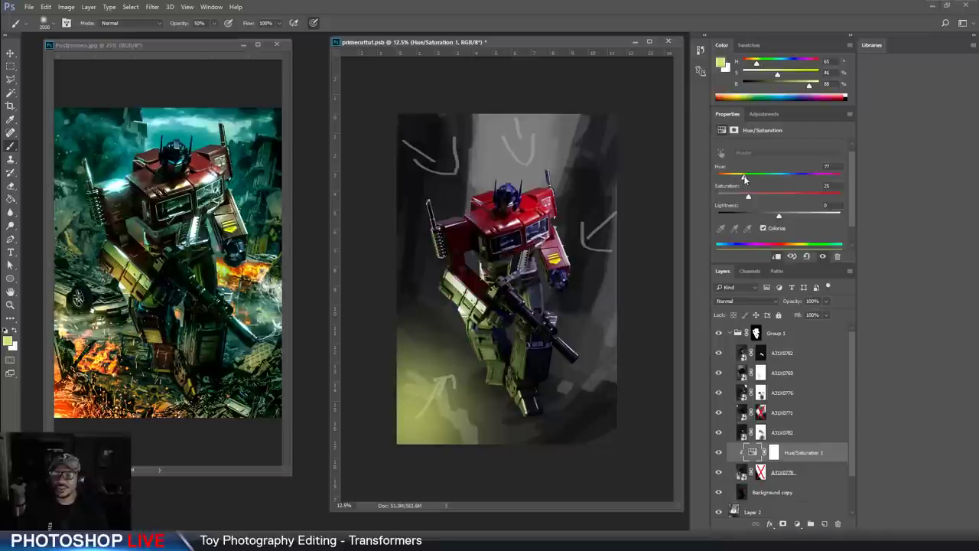
pyautogui.moveTo(762, 199); pyautogui.dragTo(736, 181)
pyautogui.click(718, 452)
pyautogui.click(718, 452)
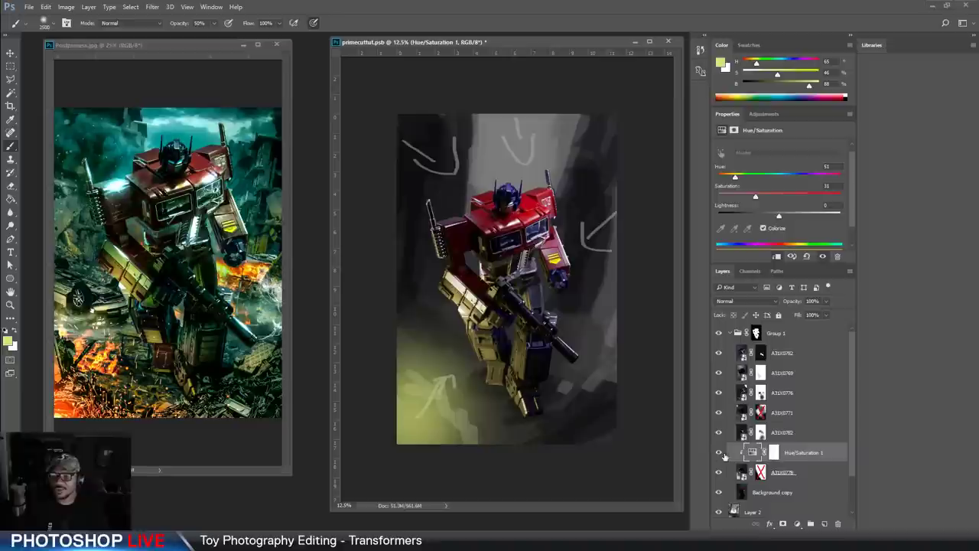
# Hide the Hue/Saturation layer and add a Color Balance adjustment layer clipped to A31X0778
pyautogui.click(718, 452)
pyautogui.click(797, 524)
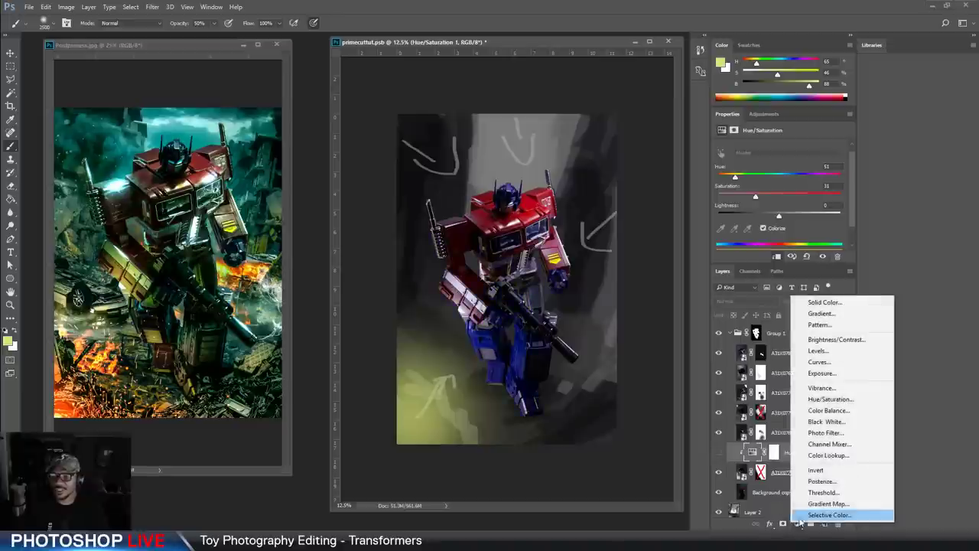
pyautogui.click(829, 411)
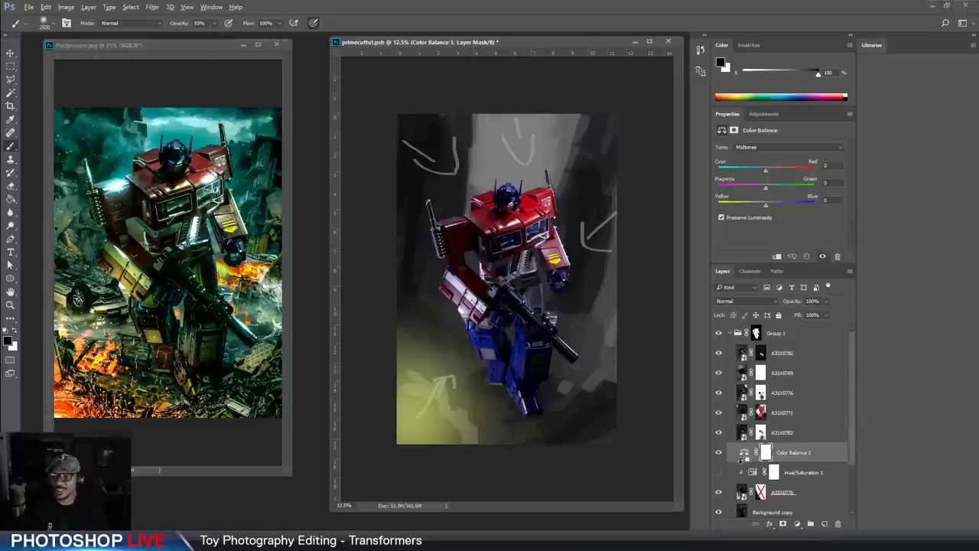
pyautogui.click(752, 454)
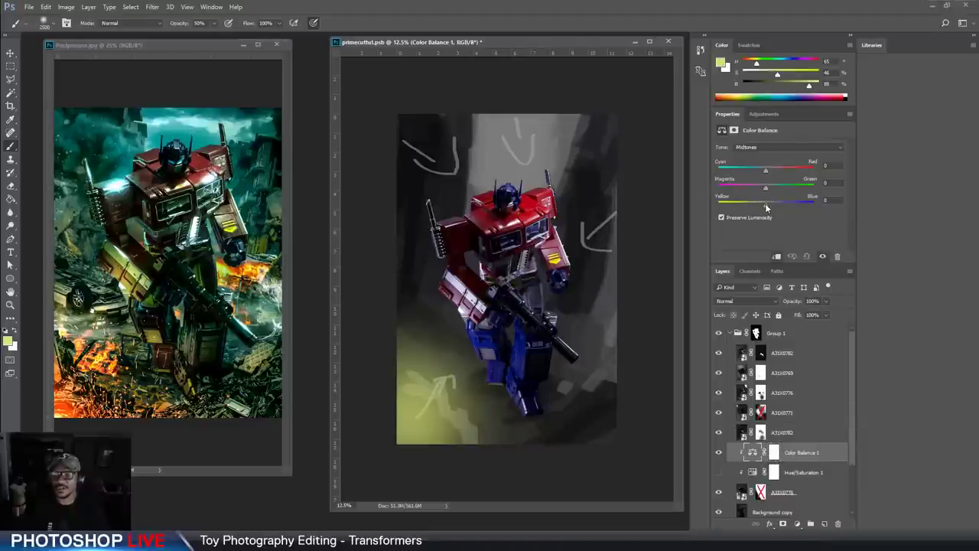
# Try shifting the clipped Color Balance toward yellow with midtones at -62, highlights at -76 and shadows at -39
pyautogui.moveTo(761, 205); pyautogui.dragTo(739, 213)
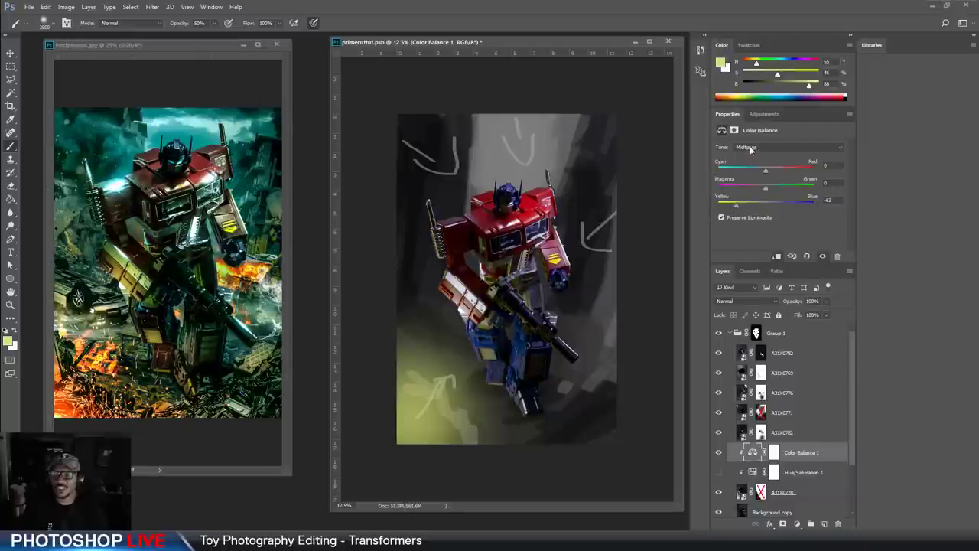
pyautogui.click(753, 149)
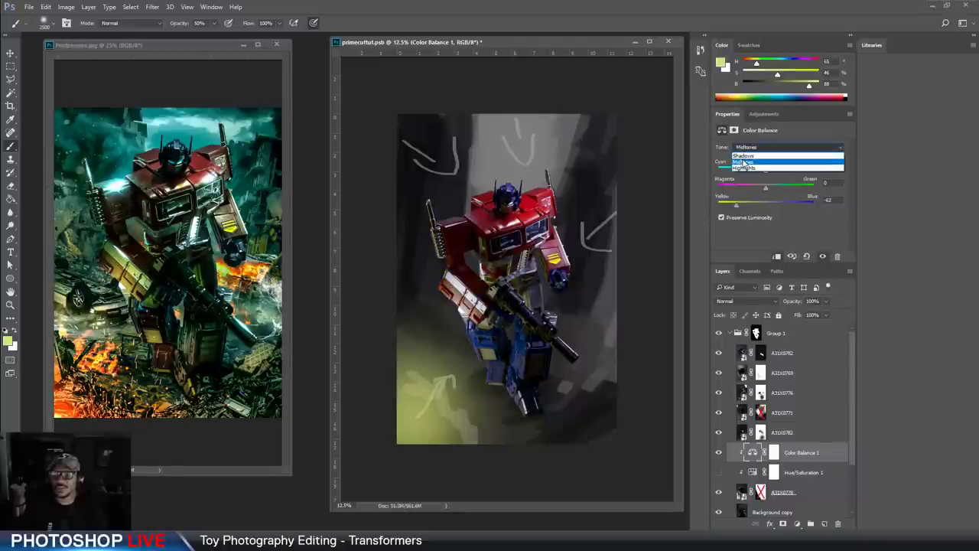
pyautogui.click(742, 163)
pyautogui.moveTo(736, 207)
pyautogui.mouseDown()
pyautogui.moveTo(721, 212)
pyautogui.moveTo(740, 208)
pyautogui.moveTo(730, 208)
pyautogui.mouseUp()
pyautogui.click(751, 149)
pyautogui.click(748, 171)
pyautogui.click(761, 151)
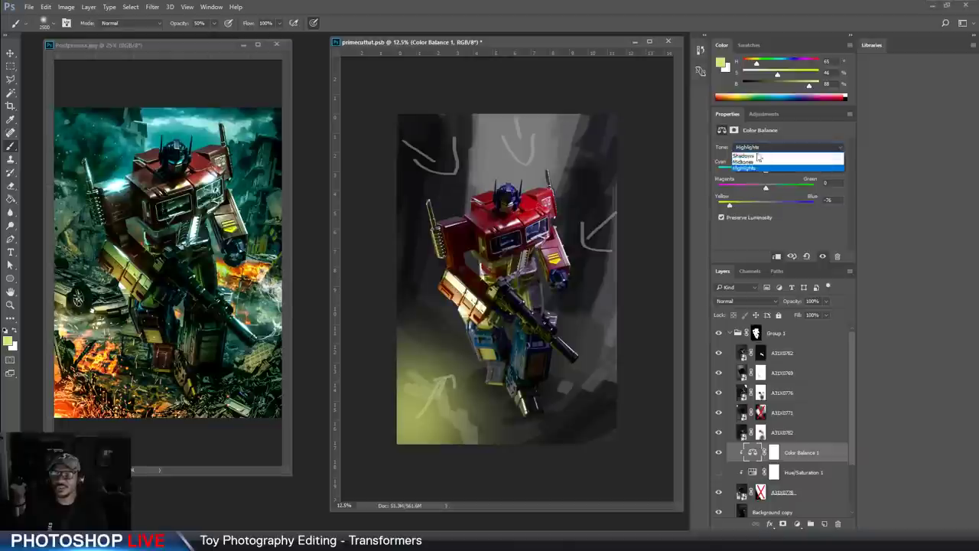
pyautogui.click(755, 157)
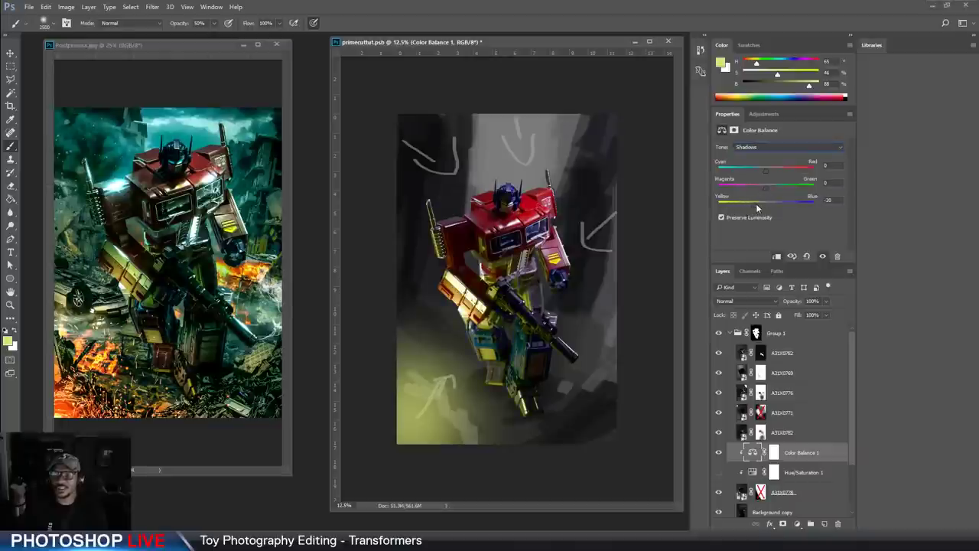
pyautogui.moveTo(736, 207)
pyautogui.mouseDown()
pyautogui.moveTo(757, 201)
pyautogui.moveTo(748, 206)
pyautogui.mouseUp()
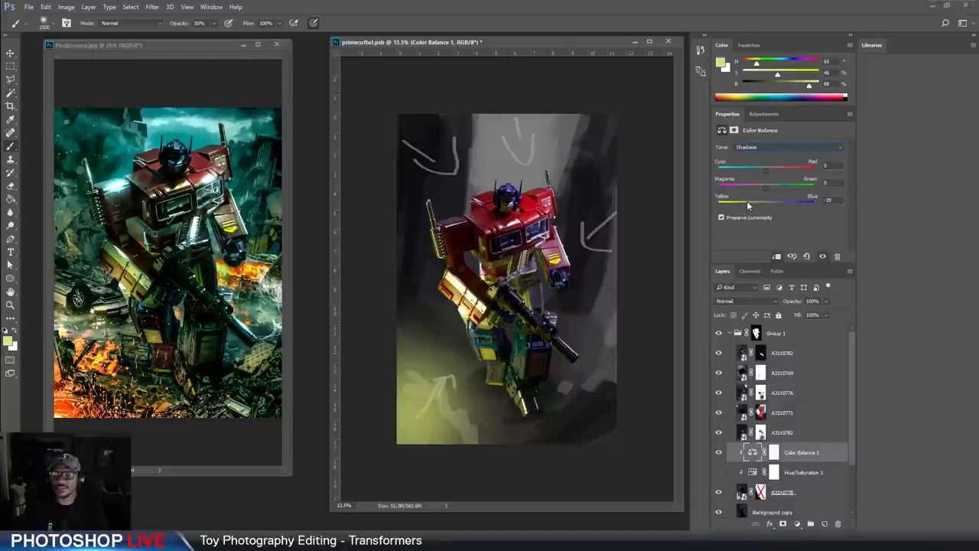
# Delete the Color Balance layer over A31X0778 and show the Hue/Saturation tint again, comparing it on and off
pyautogui.click(719, 456)
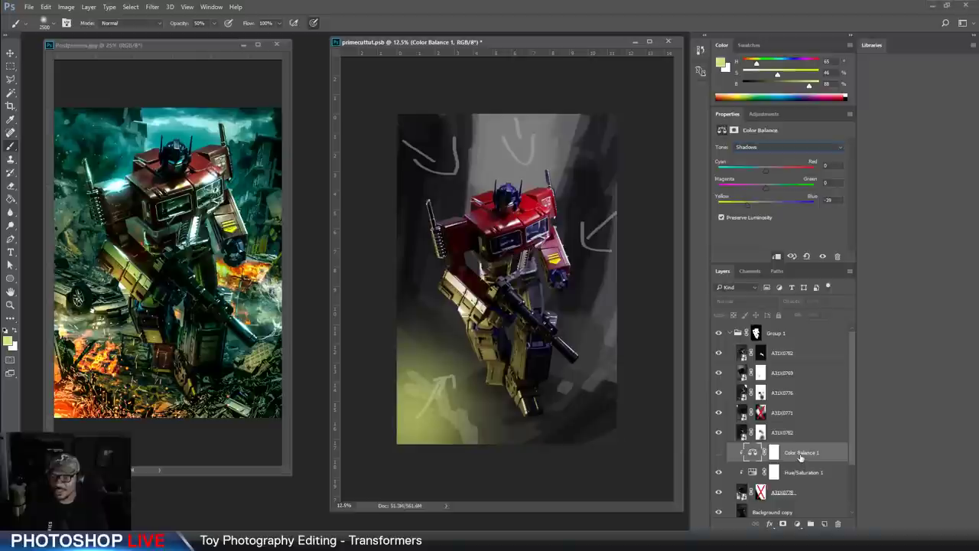
pyautogui.moveTo(800, 457); pyautogui.dragTo(837, 524)
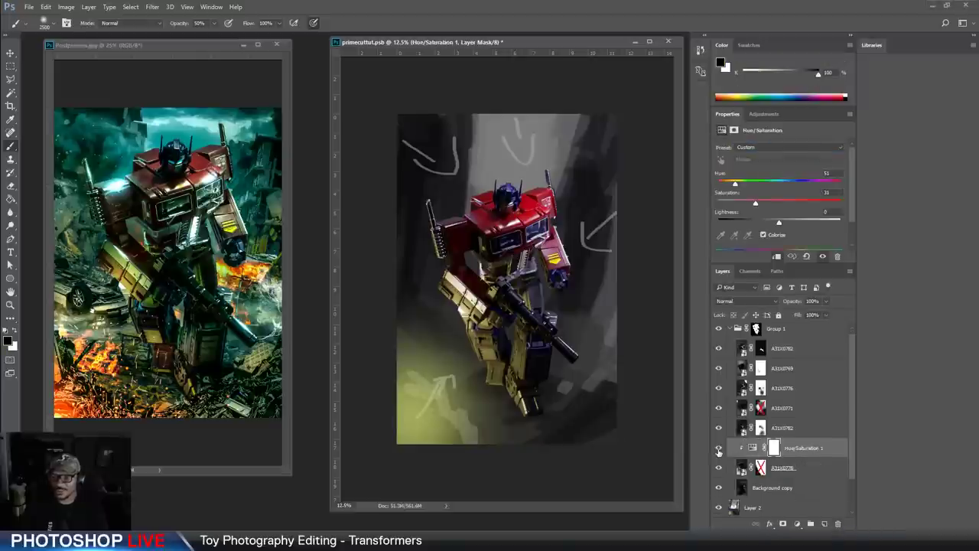
pyautogui.click(718, 450)
pyautogui.click(718, 450)
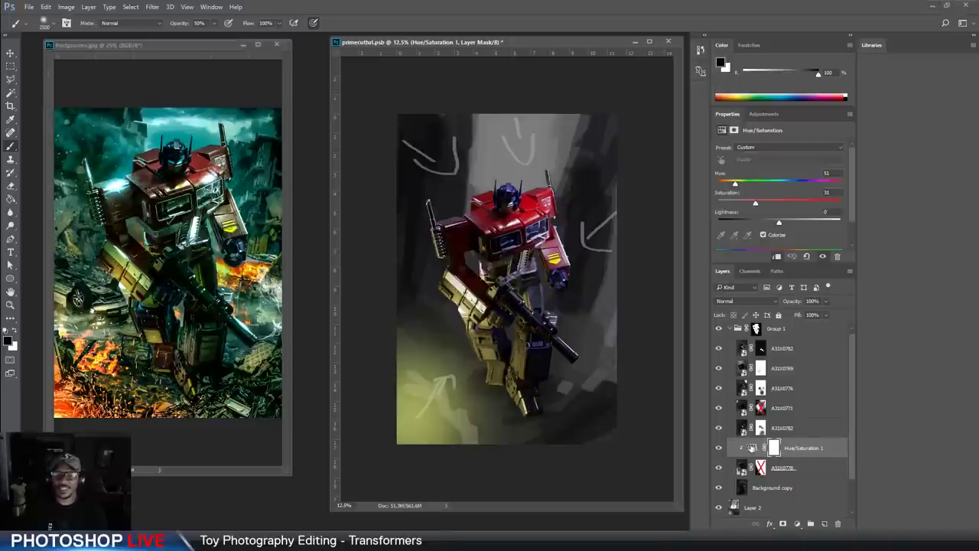
pyautogui.click(753, 449)
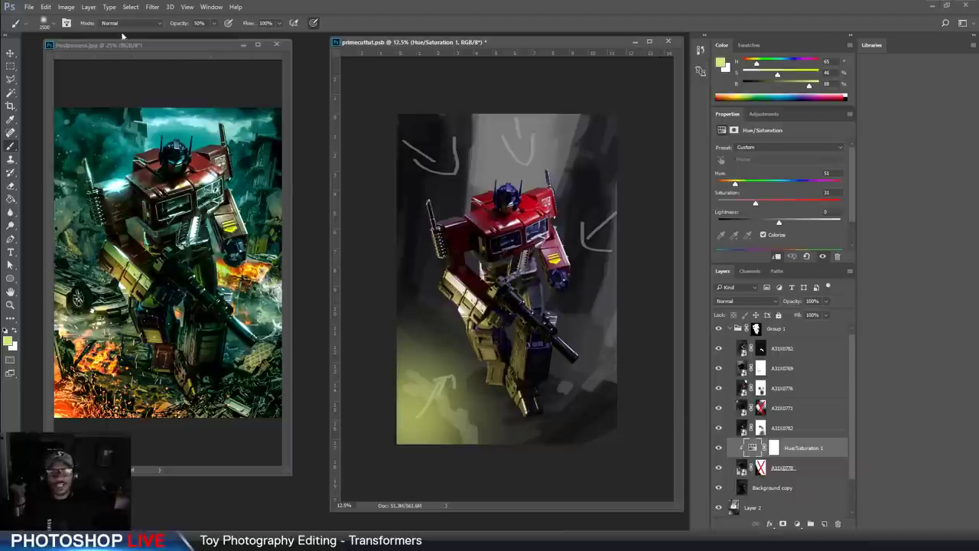
# Compare with the Postprocess.jpg reference and toggle individual exposure layers in Group 1 to examine which light each one adds
pyautogui.moveTo(150, 43); pyautogui.dragTo(153, 38)
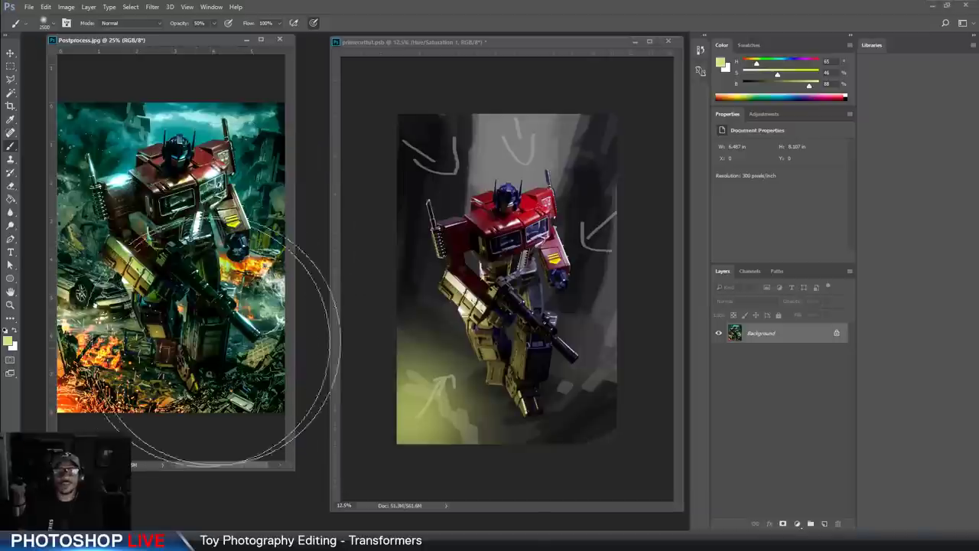
pyautogui.click(451, 42)
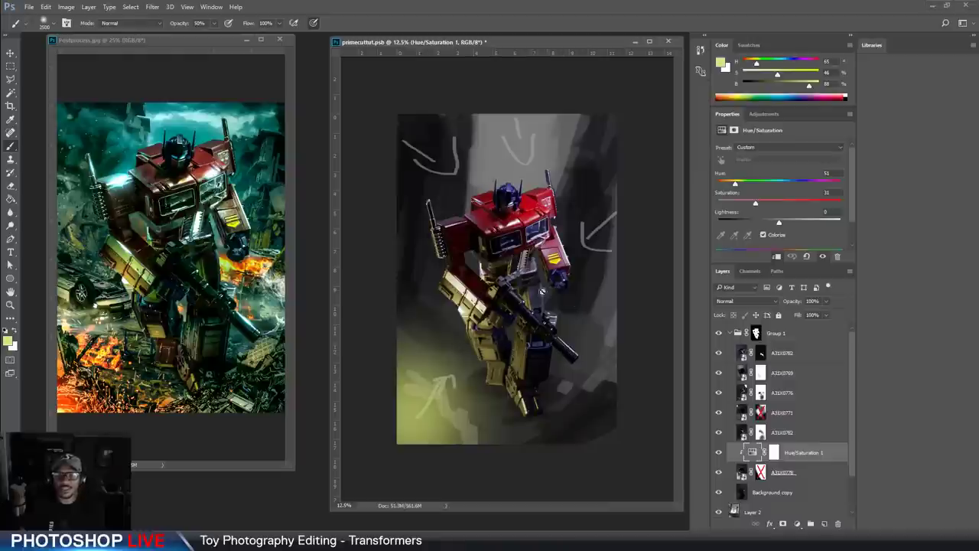
pyautogui.click(715, 375)
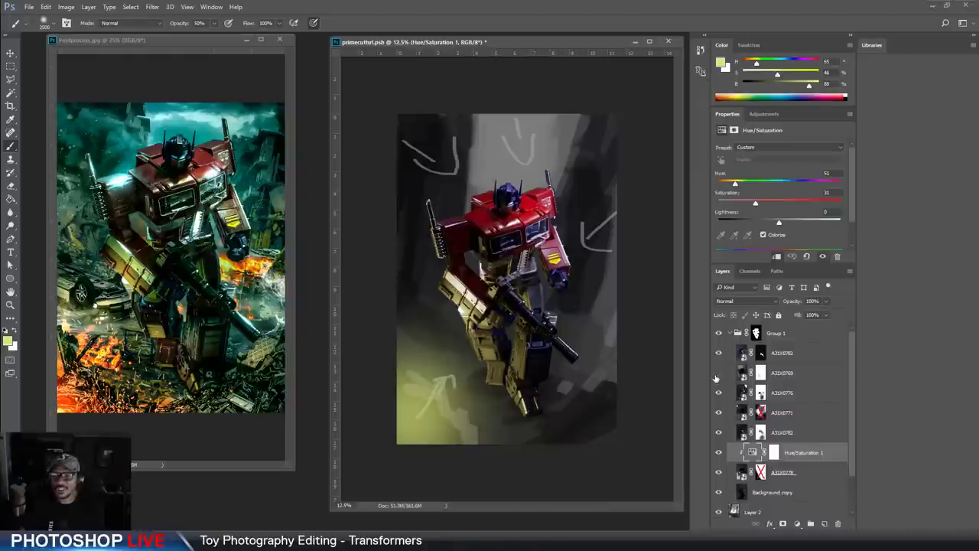
pyautogui.click(716, 375)
pyautogui.click(715, 412)
pyautogui.click(718, 412)
pyautogui.click(718, 432)
pyautogui.click(718, 432)
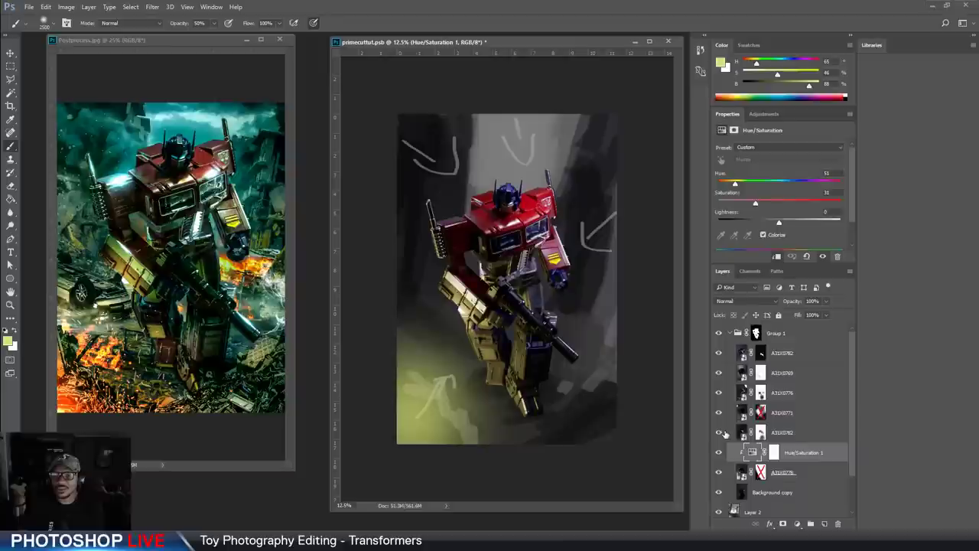
pyautogui.click(718, 452)
pyautogui.click(718, 452)
pyautogui.click(718, 374)
pyautogui.click(718, 373)
pyautogui.click(719, 392)
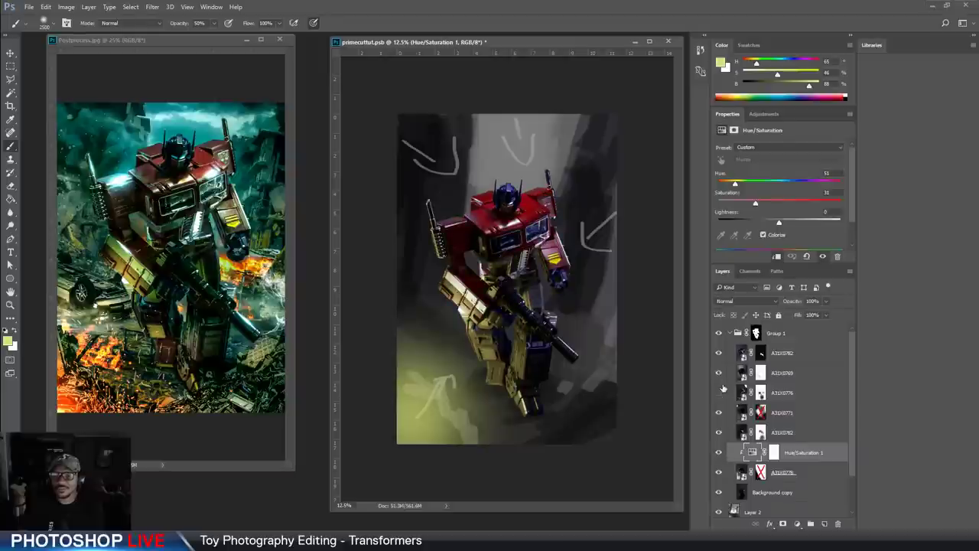
# Add a Color Balance adjustment layer above A31X0776 and clip it to that layer
pyautogui.click(810, 394)
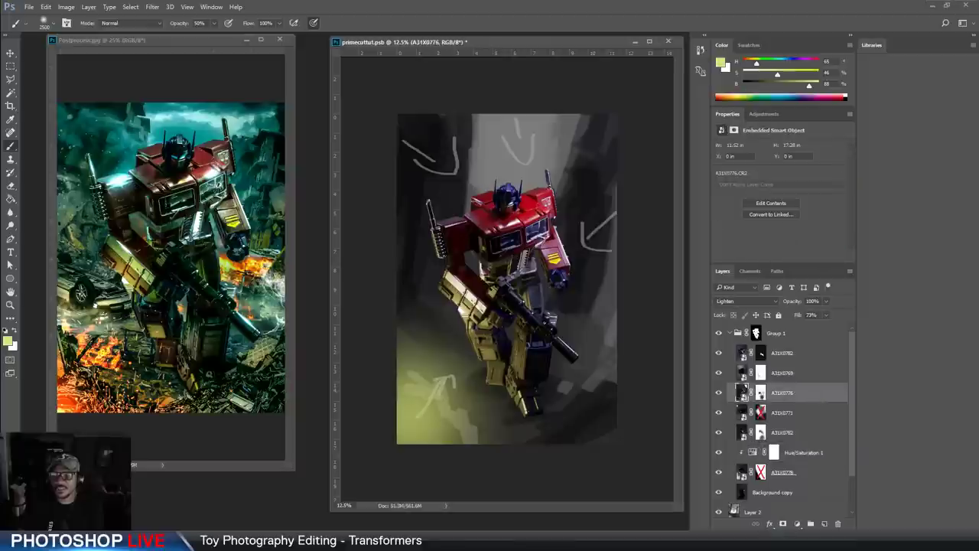
pyautogui.click(797, 523)
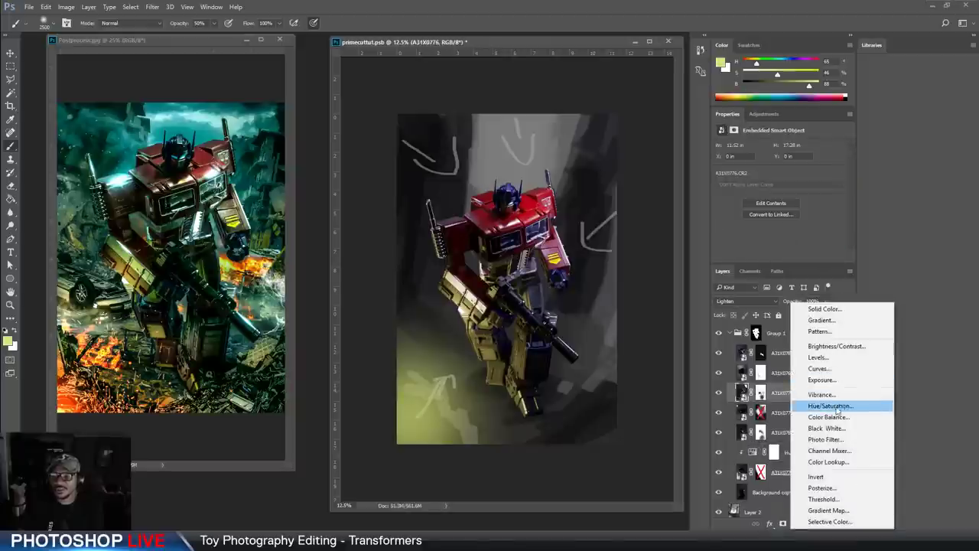
pyautogui.click(830, 417)
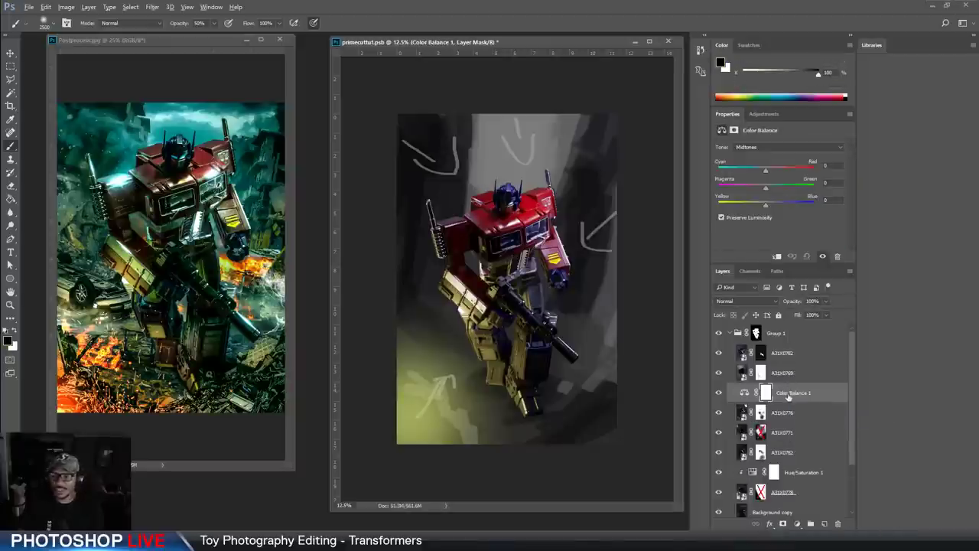
pyautogui.click(752, 392)
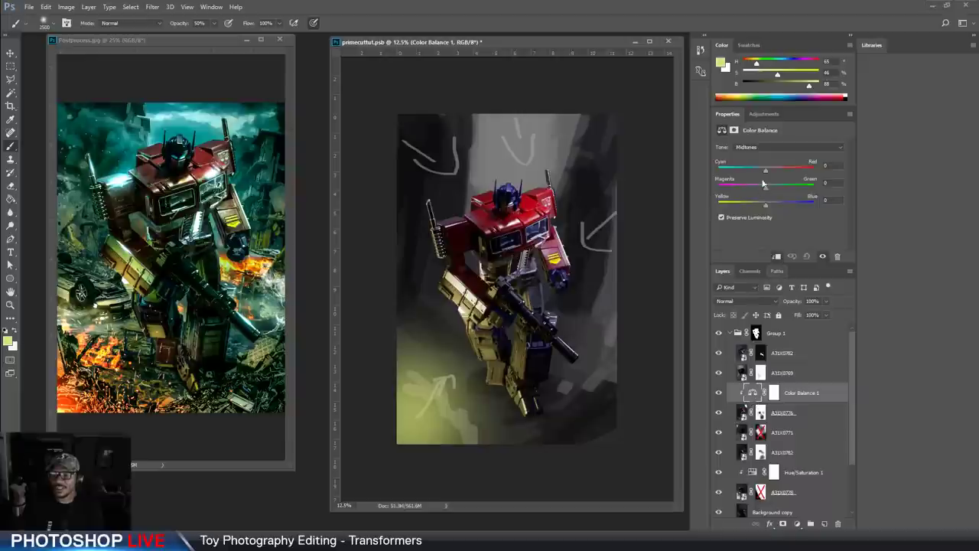
# For the Color Balance highlights, try cyan at -100, reset it to 0 and shift the highlights toward blue instead
pyautogui.click(765, 147)
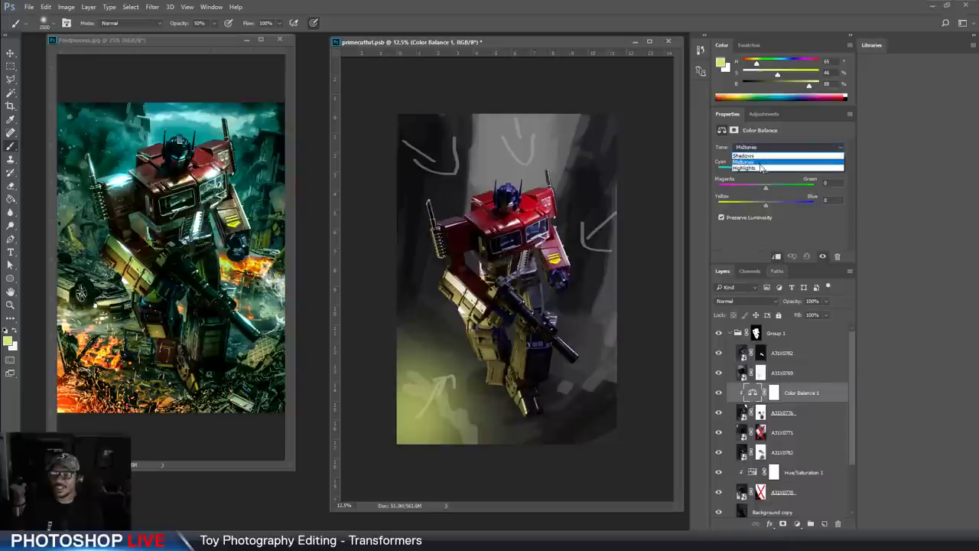
pyautogui.click(761, 165)
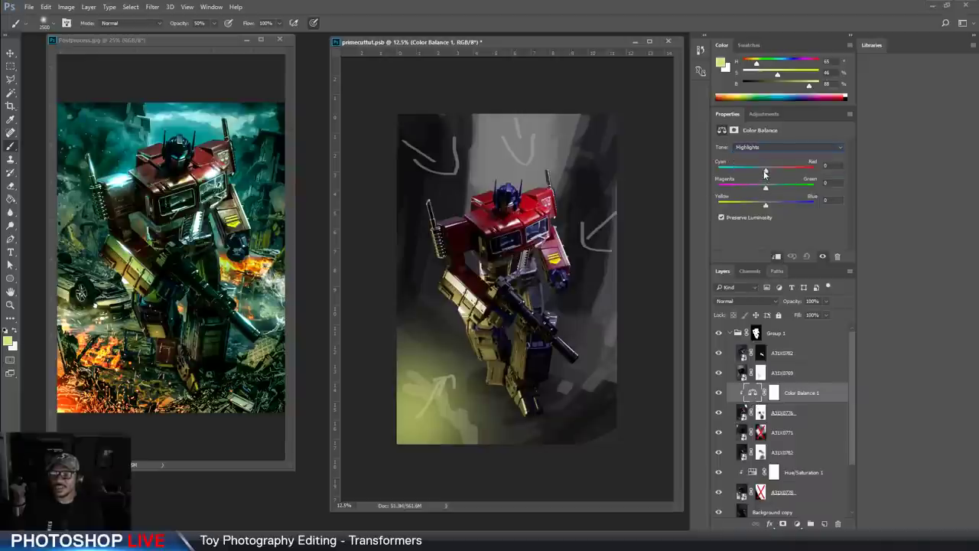
pyautogui.moveTo(764, 175); pyautogui.dragTo(701, 176)
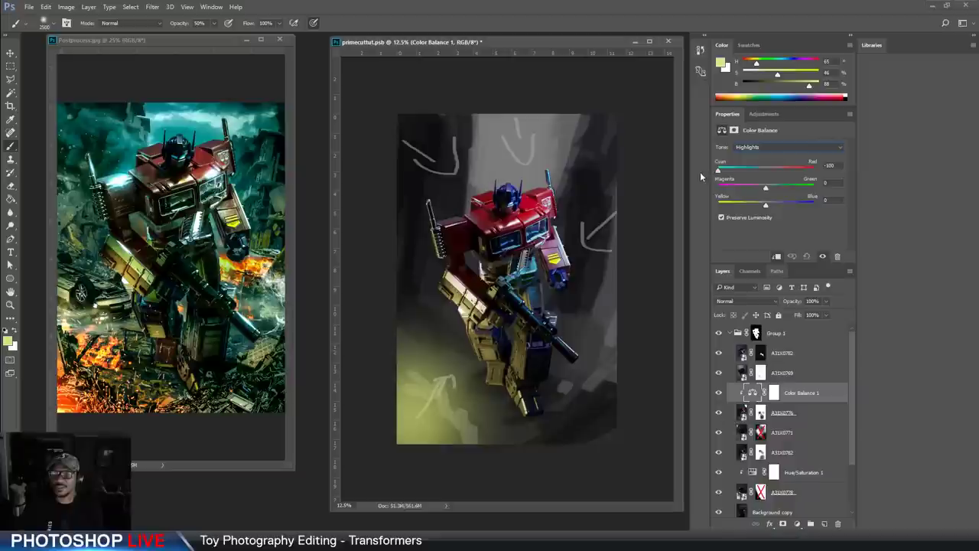
pyautogui.click(735, 166)
pyautogui.write('0')
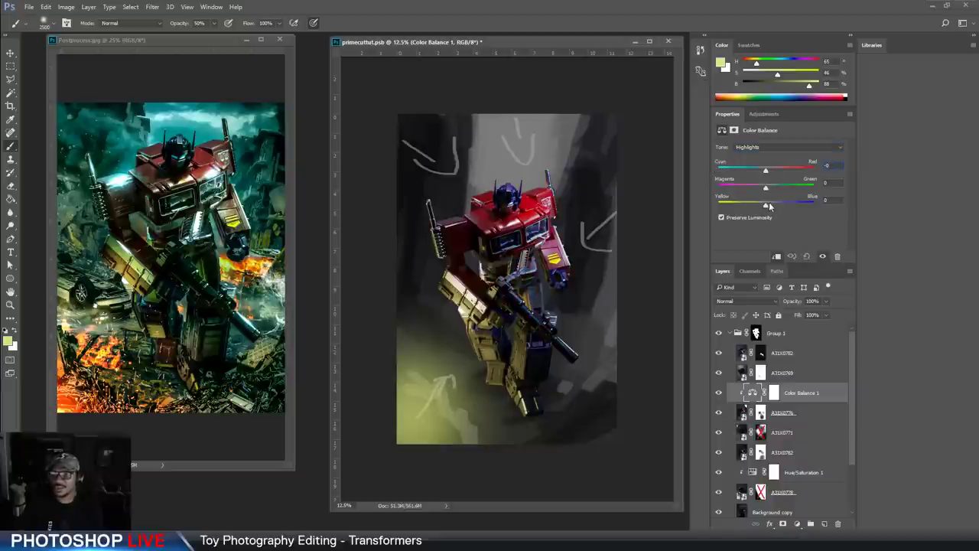
pyautogui.moveTo(769, 205)
pyautogui.mouseDown()
pyautogui.moveTo(822, 204)
pyautogui.moveTo(786, 204)
pyautogui.mouseUp()
# Set the Color Balance shadows to 0 for yellow-blue and -69 for cyan-red, comparing the tint on and off
pyautogui.click(766, 146)
pyautogui.click(764, 155)
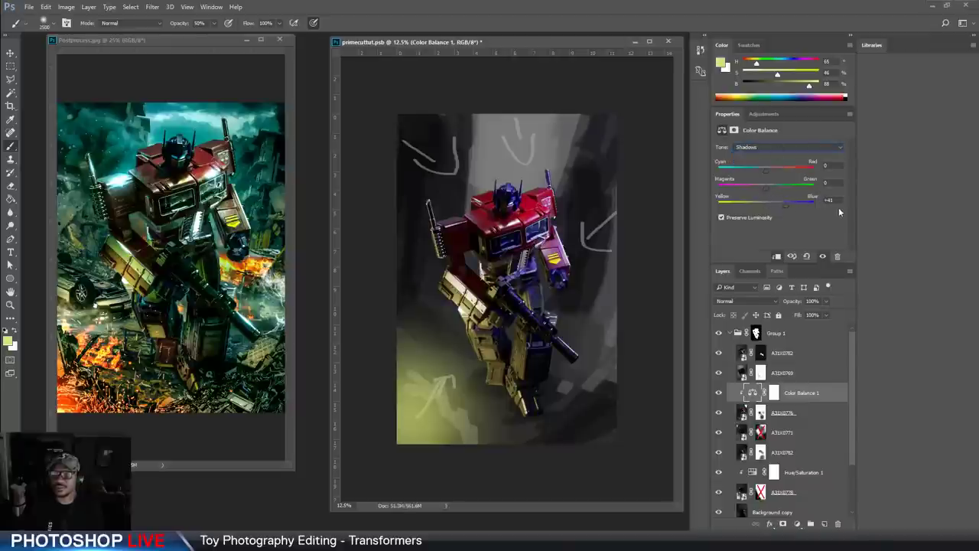
pyautogui.write('0')
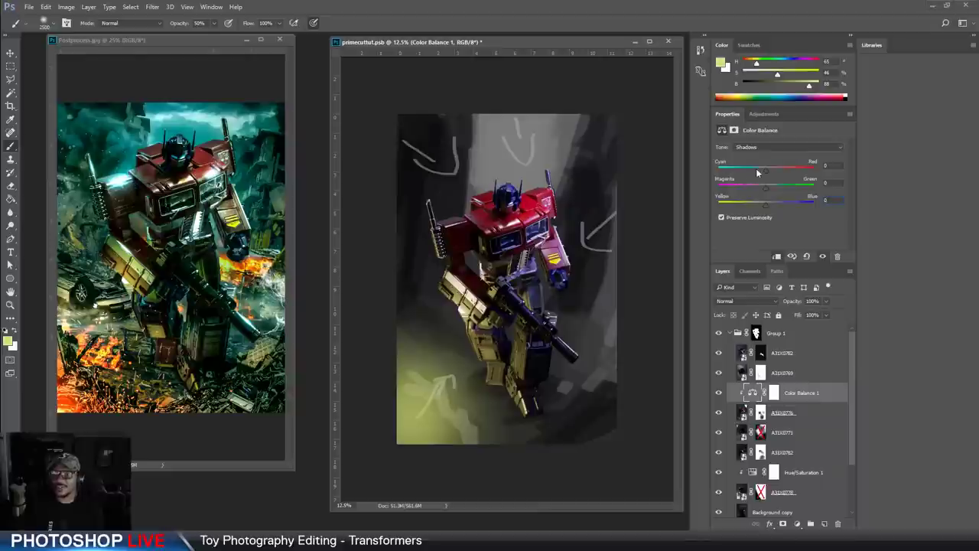
pyautogui.moveTo(758, 172); pyautogui.dragTo(729, 177)
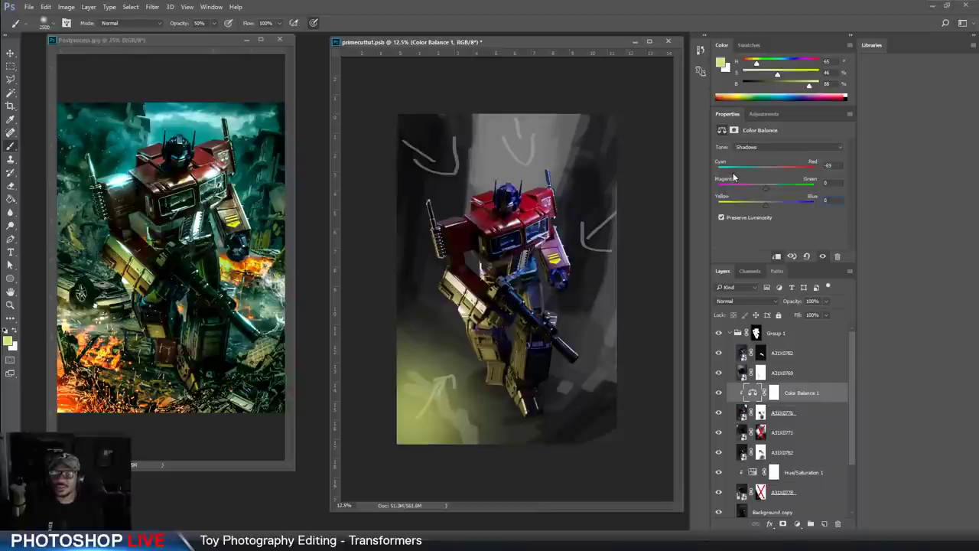
pyautogui.click(718, 394)
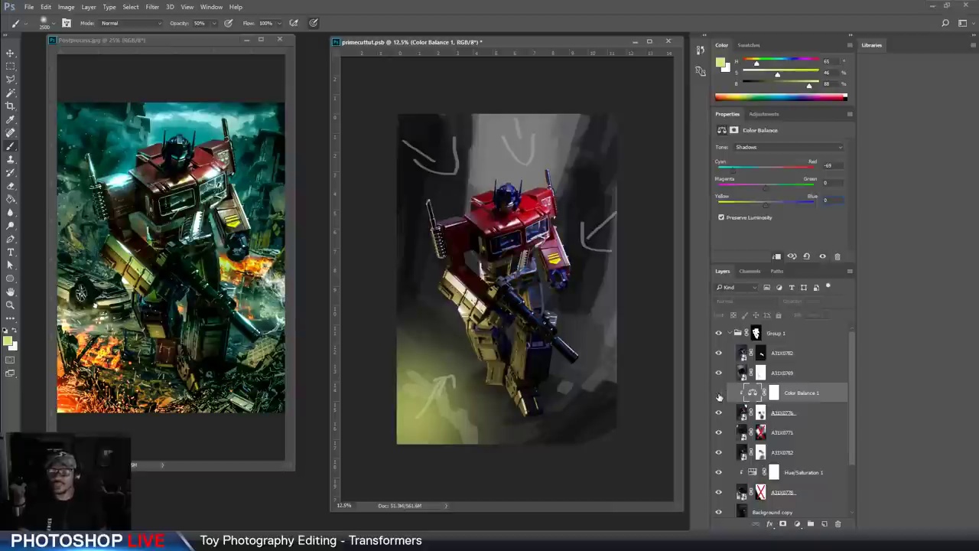
pyautogui.click(718, 393)
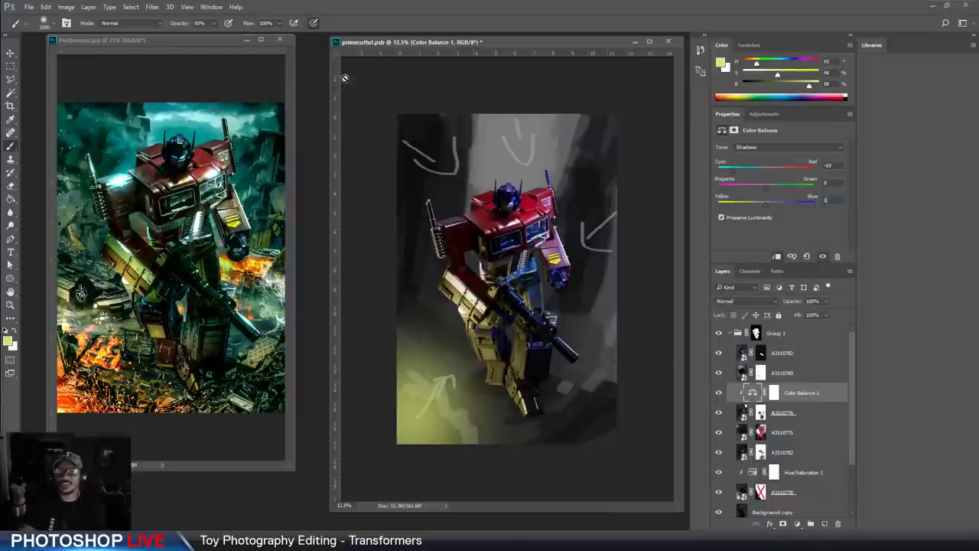
# Save primecuttut.psb and move its window closer to the reference image
pyautogui.moveTo(386, 43); pyautogui.dragTo(376, 43)
pyautogui.click(29, 6)
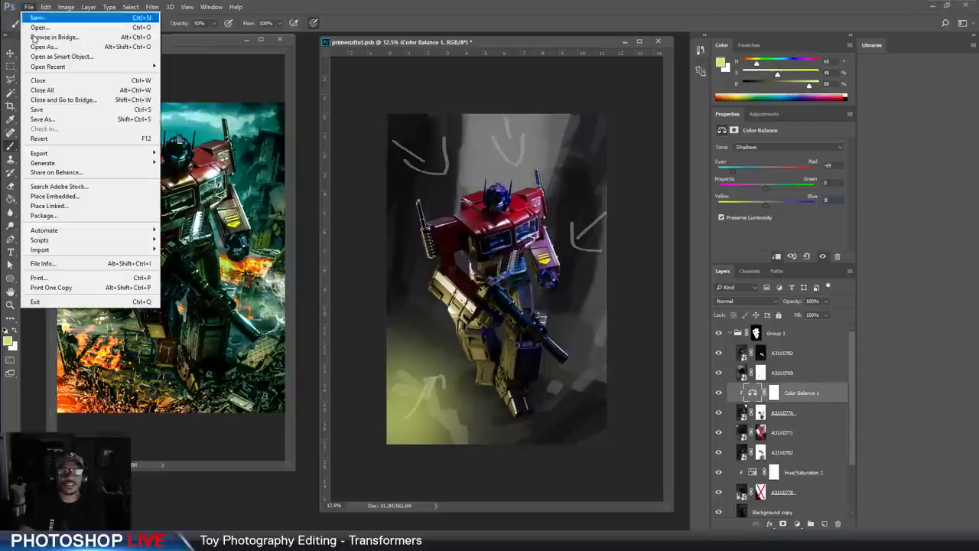
pyautogui.click(46, 109)
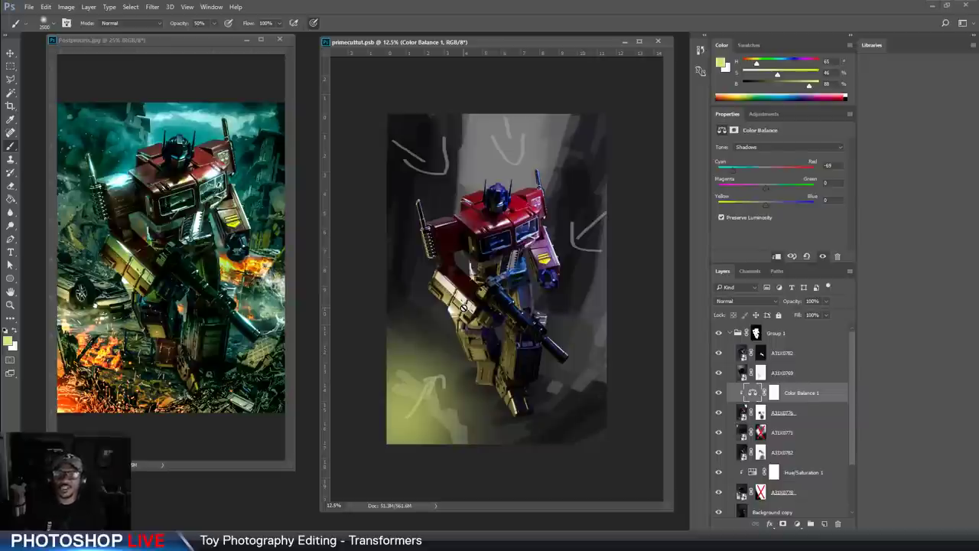
pyautogui.moveTo(471, 44); pyautogui.dragTo(451, 50)
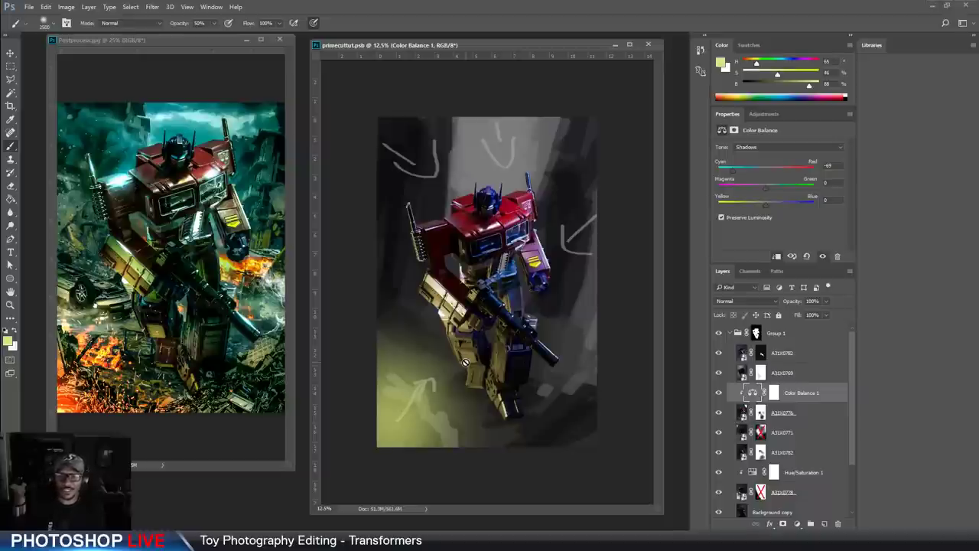
# Toggle the visibility of Layer 2 to examine the tinted figure with and without the sketched background
pyautogui.scroll(-3, 796, 425)
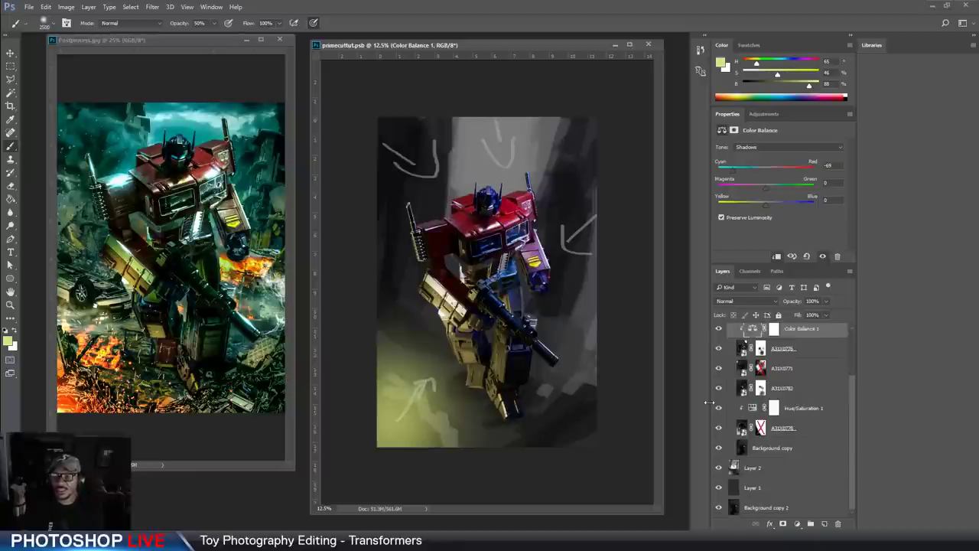
pyautogui.click(718, 467)
pyautogui.click(718, 467)
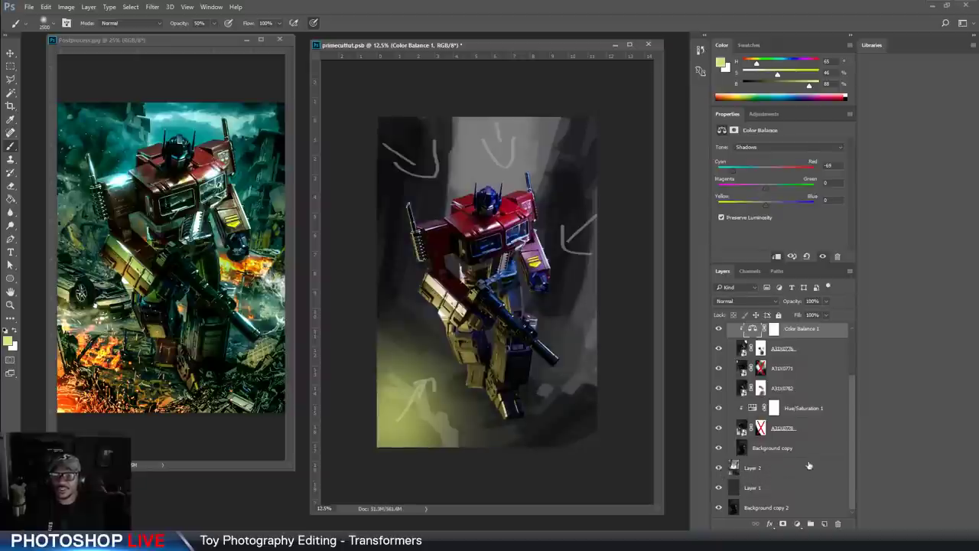
pyautogui.scroll(1, 789, 457)
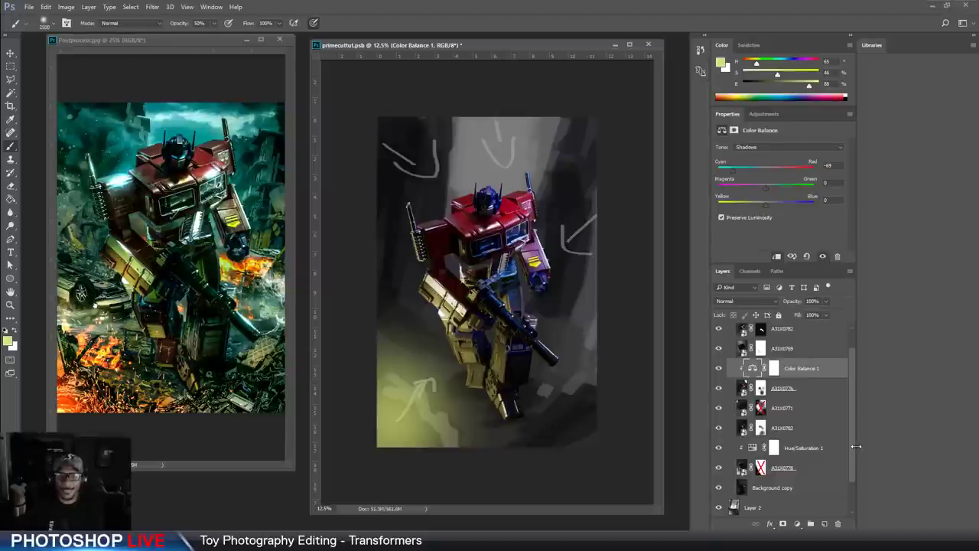
# Zoom the Postprocess.jpg reference to 50% to examine the colored light on the figure's torso and arm
pyautogui.click(10, 304)
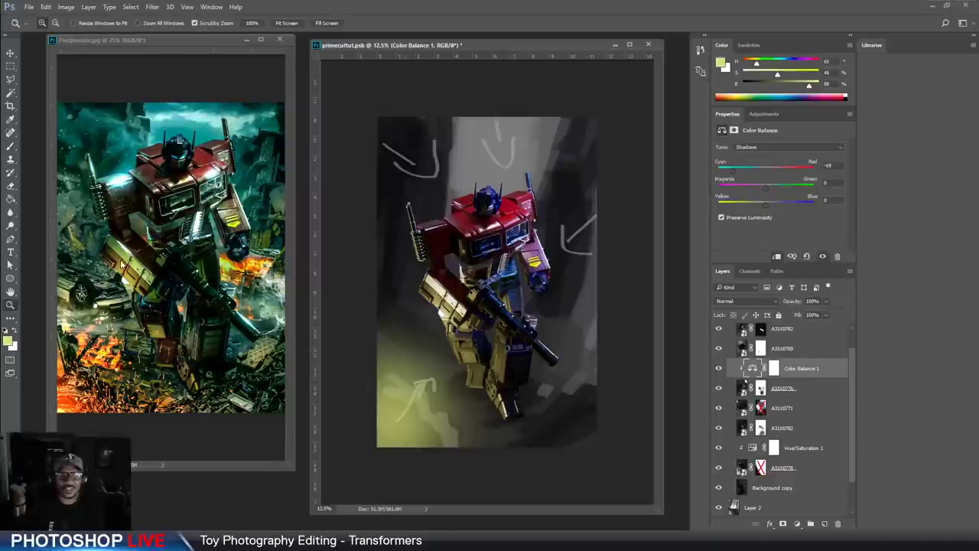
pyautogui.click(153, 252)
pyautogui.click(153, 252)
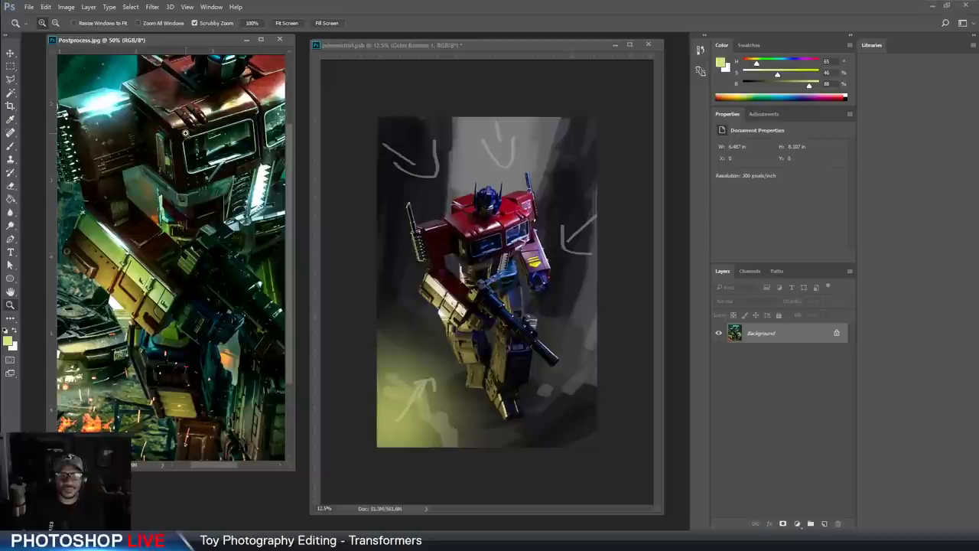
# Pan the Postprocess.jpg reference to the head and chest, zoom in, and widen its window to view the whole upper body
pyautogui.click(10, 291)
pyautogui.moveTo(253, 176); pyautogui.dragTo(186, 288)
pyautogui.click(10, 304)
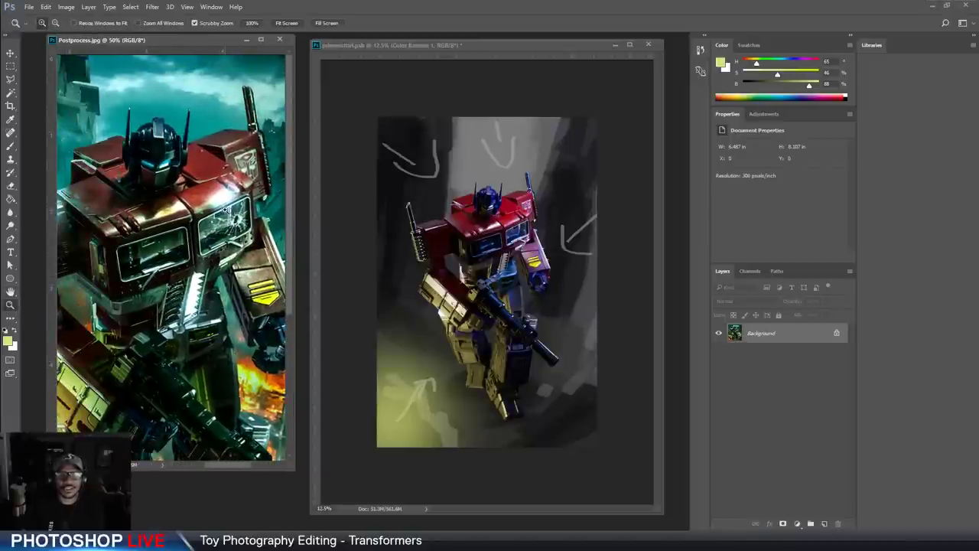
pyautogui.click(183, 215)
pyautogui.click(184, 215)
pyautogui.click(192, 223)
pyautogui.moveTo(192, 223); pyautogui.dragTo(131, 223)
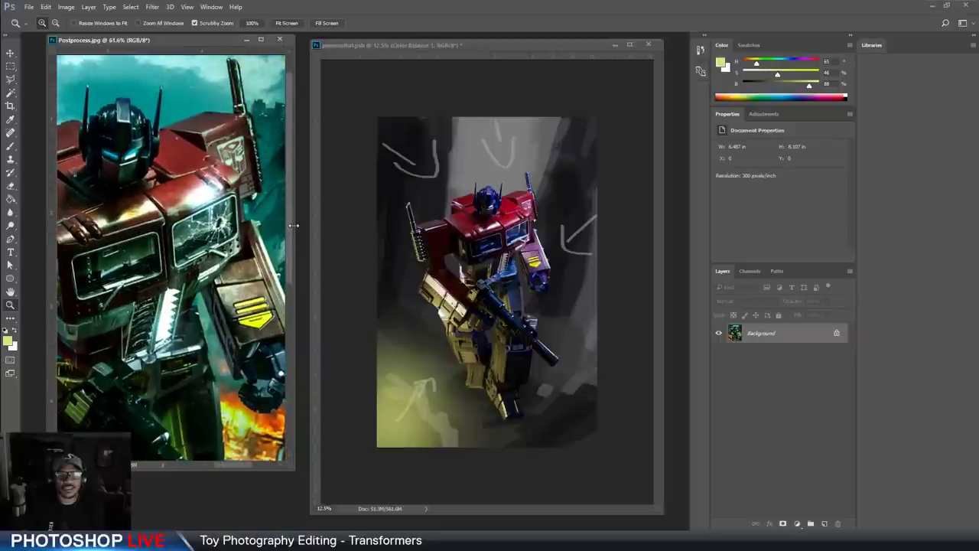
pyautogui.moveTo(293, 229); pyautogui.dragTo(596, 243)
pyautogui.click(11, 292)
pyautogui.moveTo(188, 248); pyautogui.dragTo(253, 269)
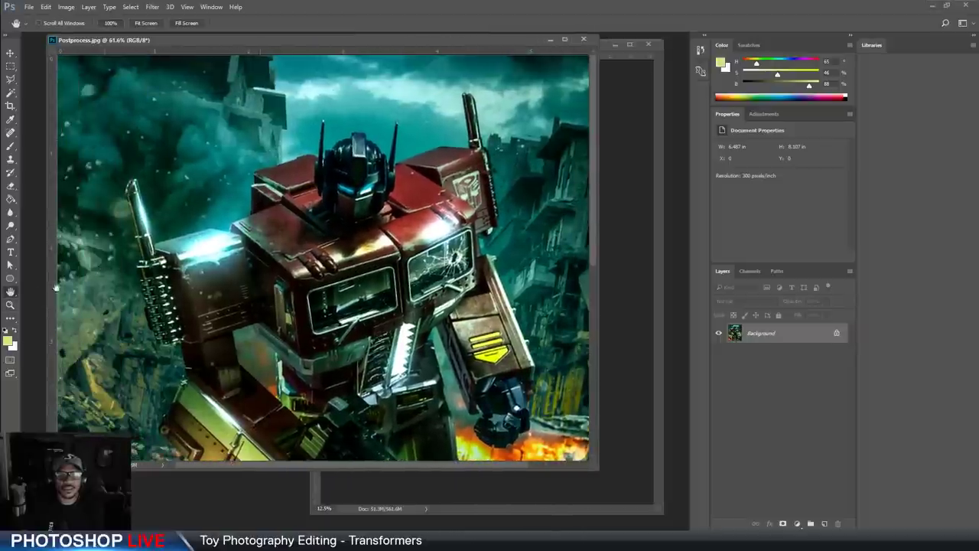
# Examine the weathered surfaces and colored light on the reference figure's chest, arms and gun at 100%, ending with the whole image in view
pyautogui.press('z')
pyautogui.click(290, 229)
pyautogui.click(291, 229)
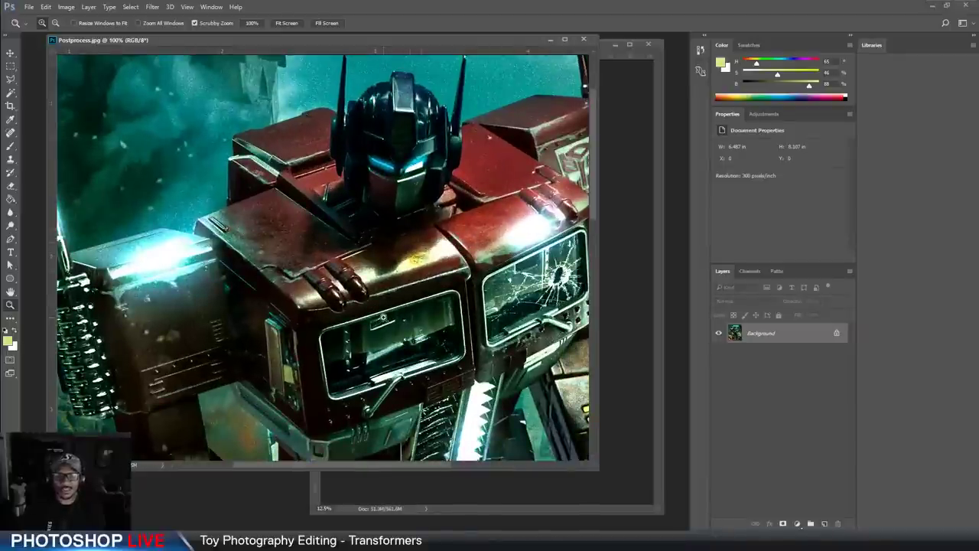
pyautogui.moveTo(469, 346); pyautogui.dragTo(263, 170)
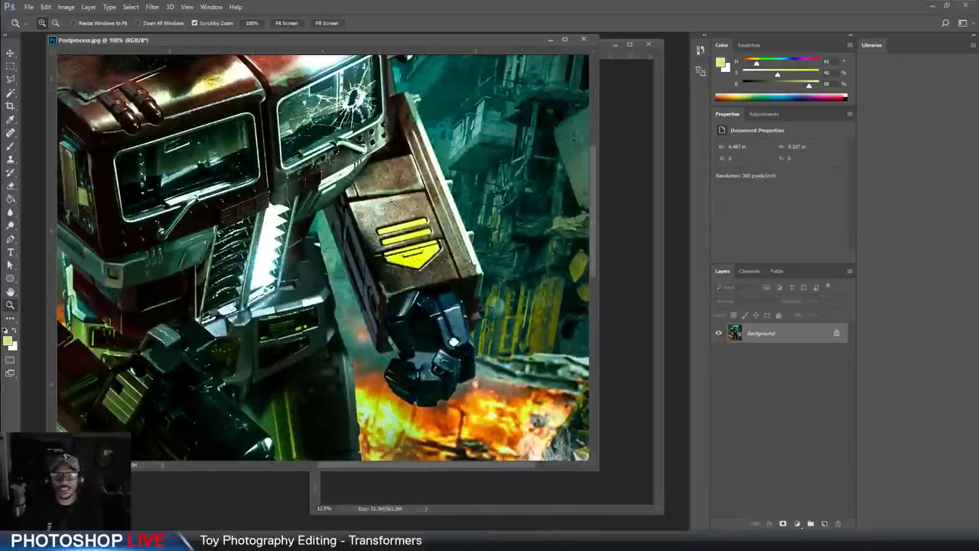
pyautogui.moveTo(324, 309); pyautogui.dragTo(422, 234)
pyautogui.moveTo(161, 338); pyautogui.dragTo(275, 329)
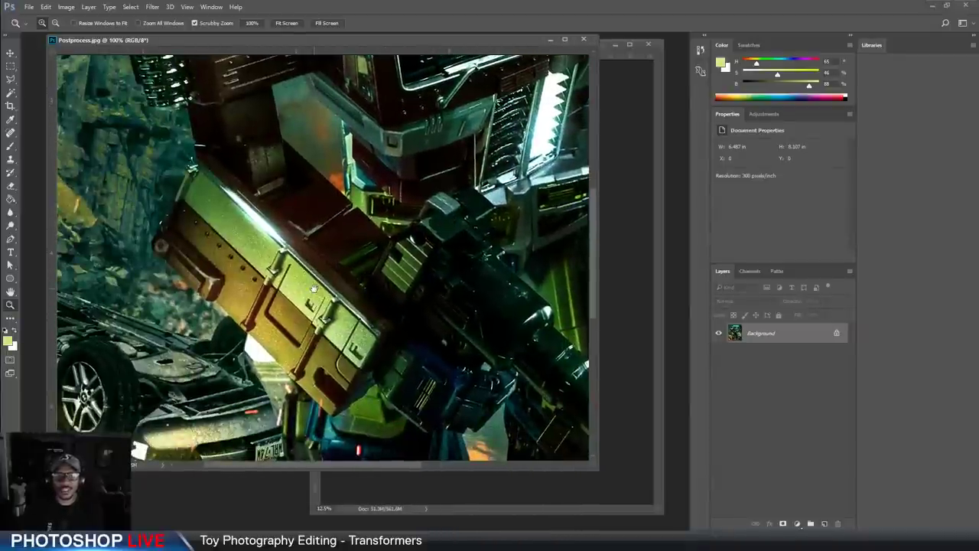
pyautogui.moveTo(426, 297)
pyautogui.mouseDown()
pyautogui.moveTo(458, 319)
pyautogui.moveTo(489, 252)
pyautogui.moveTo(439, 100)
pyautogui.moveTo(428, 153)
pyautogui.moveTo(352, 293)
pyautogui.mouseUp()
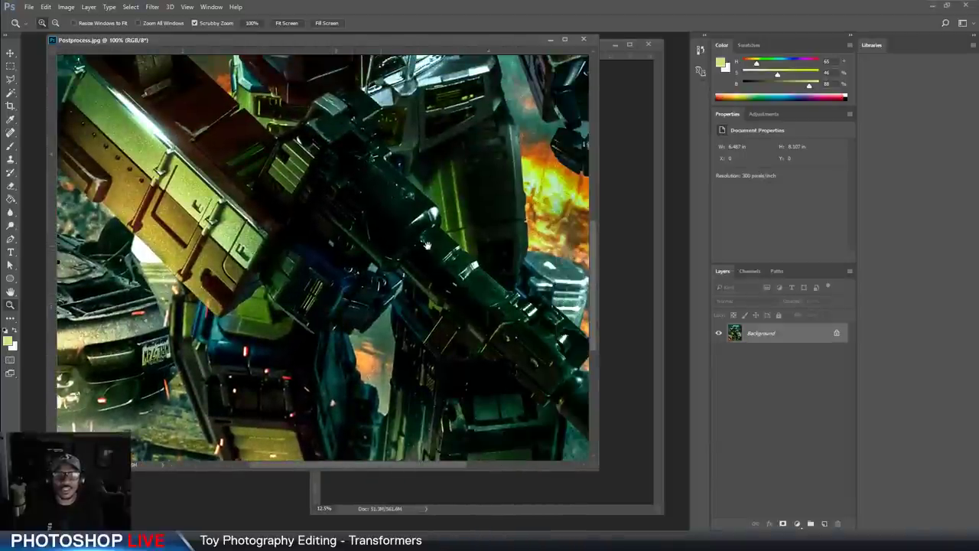
pyautogui.moveTo(427, 247); pyautogui.dragTo(293, 237)
pyautogui.moveTo(427, 60); pyautogui.dragTo(388, 302)
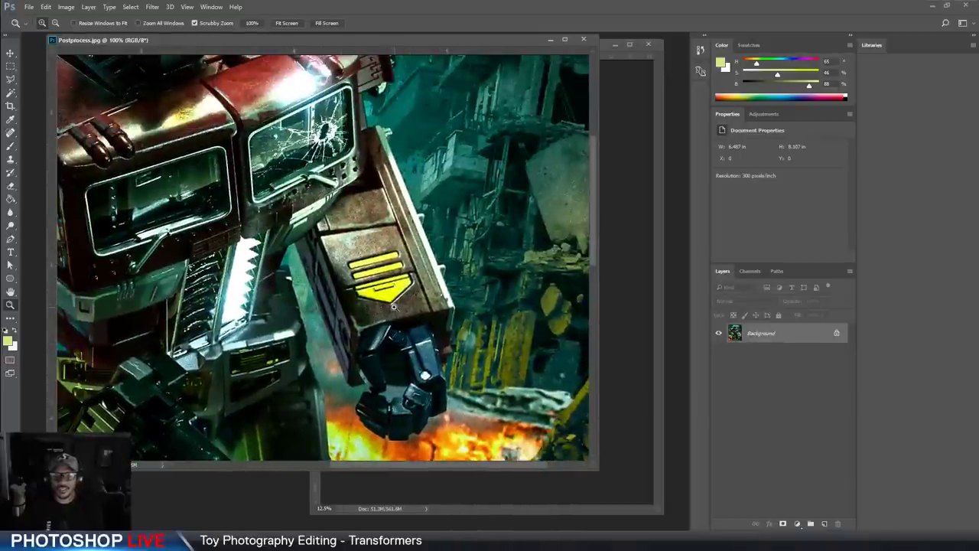
pyautogui.keyDown('alt'); pyautogui.click(396, 308); pyautogui.keyUp('alt')
pyautogui.keyDown('alt'); pyautogui.click(397, 307); pyautogui.keyUp('alt')
pyautogui.keyDown('alt'); pyautogui.click(397, 307); pyautogui.keyUp('alt')
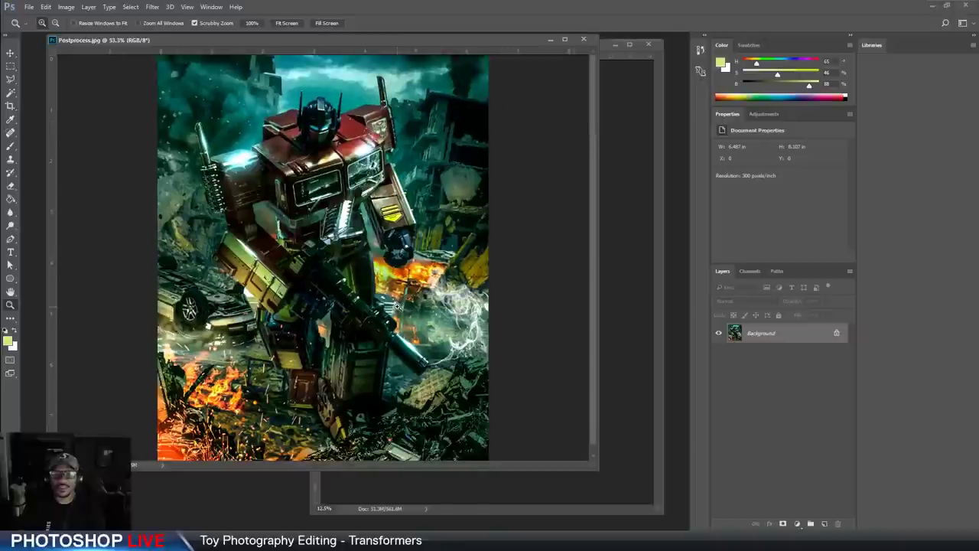
pyautogui.scroll(-1, 401, 311)
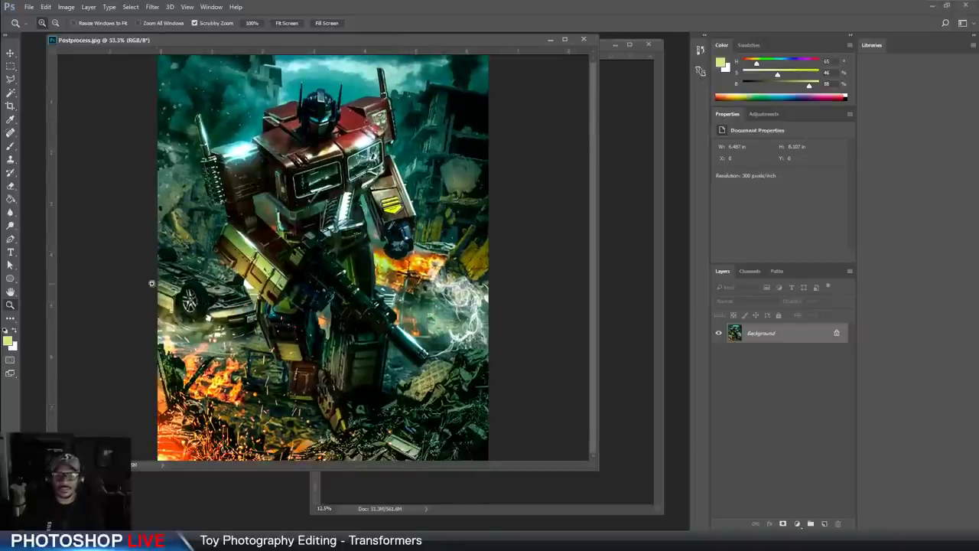
# Narrow the Postprocess.jpg window and place it beside primecuttut.psb, where Group 1 is selected as the target
pyautogui.moveTo(489, 43); pyautogui.dragTo(442, 51)
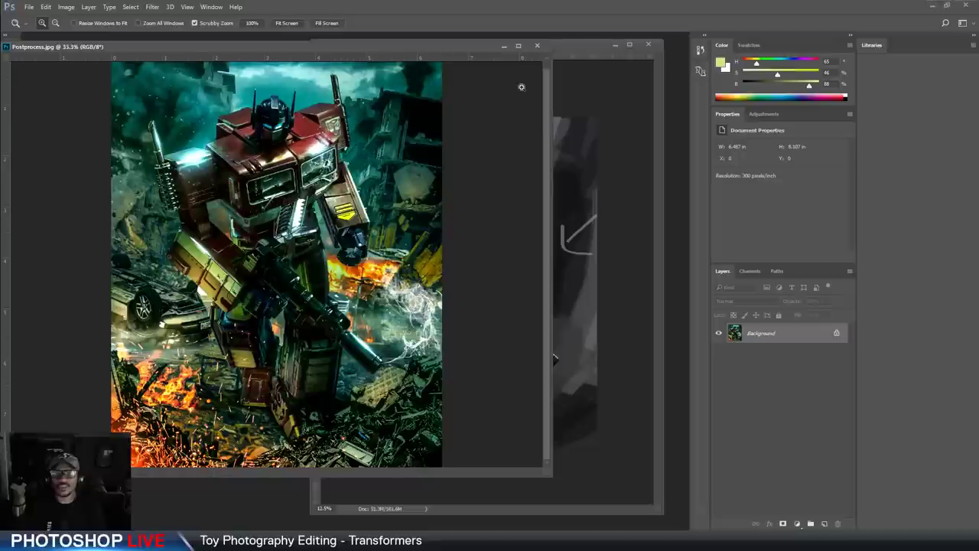
pyautogui.moveTo(543, 130); pyautogui.dragTo(307, 156)
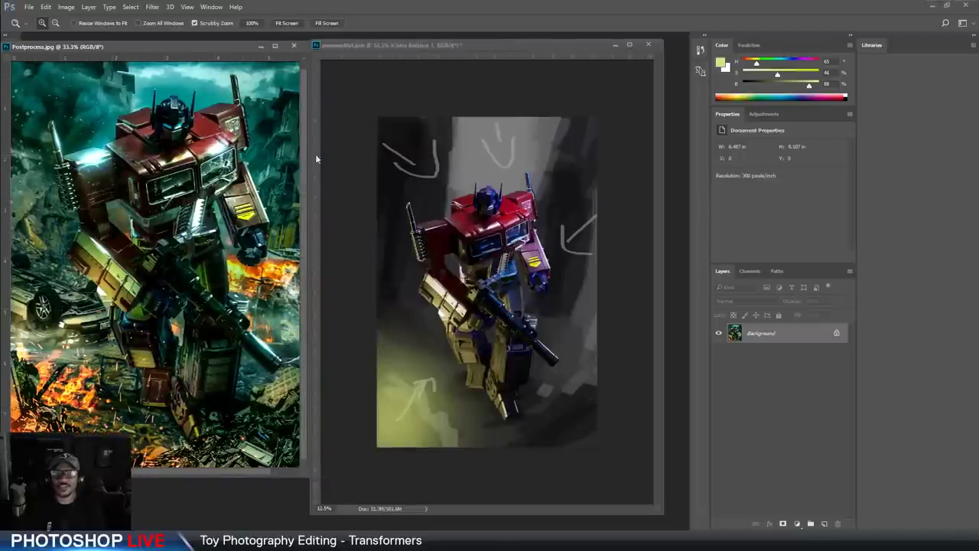
pyautogui.click(498, 69)
pyautogui.moveTo(181, 45); pyautogui.dragTo(203, 43)
pyautogui.click(486, 56)
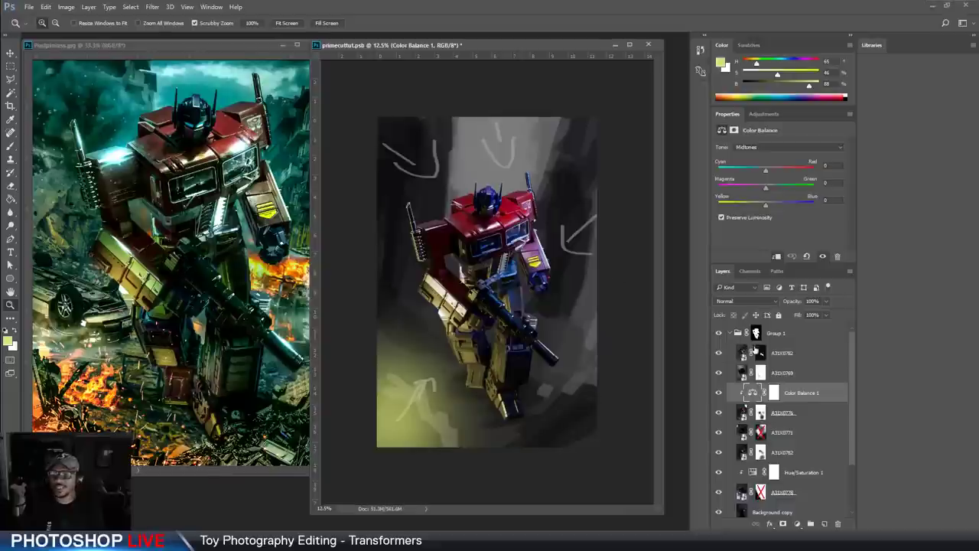
pyautogui.click(777, 338)
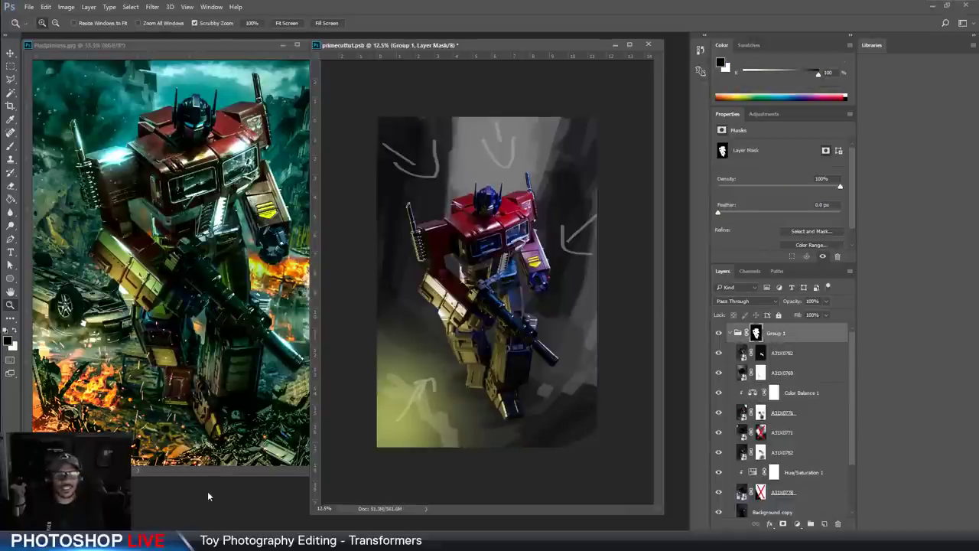
pyautogui.hotkey('ctrl', 'o')
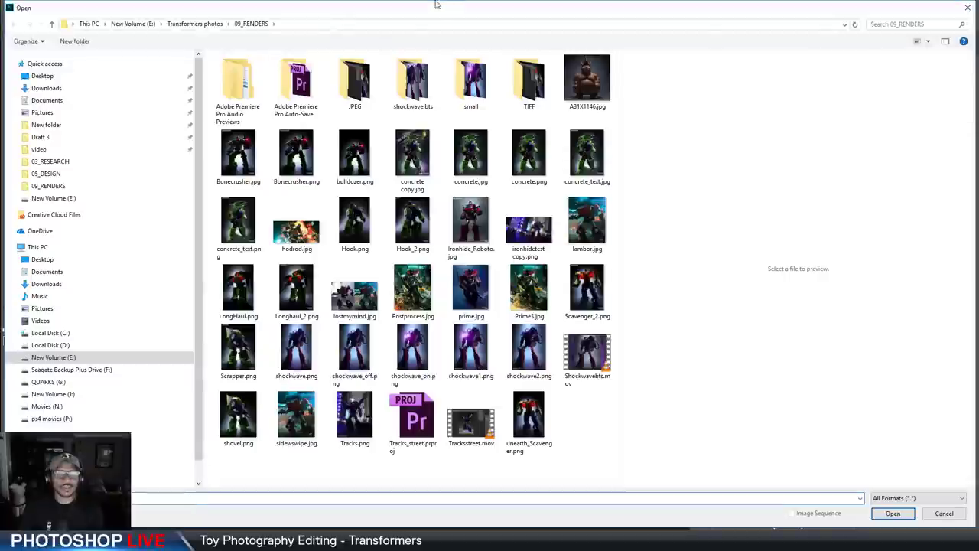
pyautogui.doubleClick(119, 11)
pyautogui.click(328, 7)
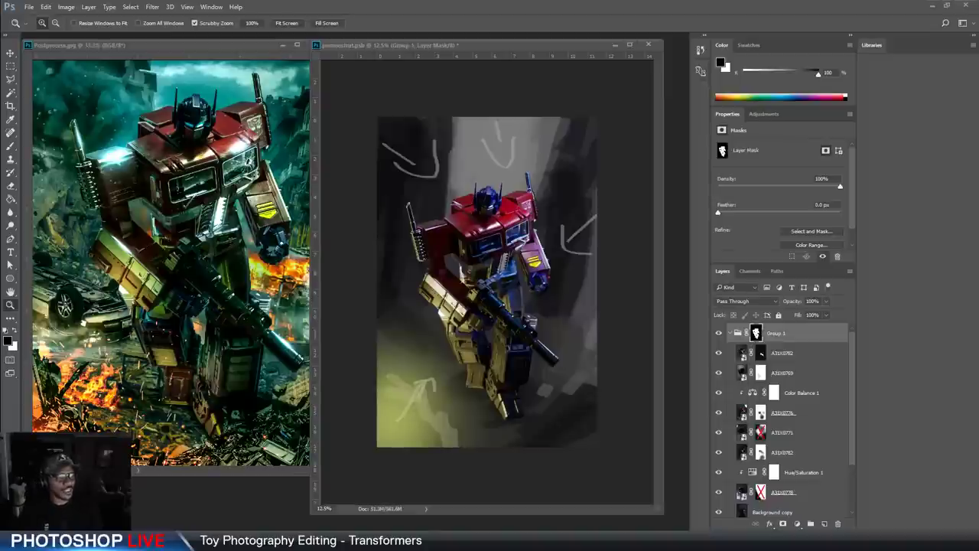
# Switch to File Explorer and open texturez_3834.jpg from the New folder inside 03_RESEARCH as a separate document in Photoshop
pyautogui.moveTo(0, 70); pyautogui.dragTo(452, 82)
pyautogui.doubleClick(452, 83)
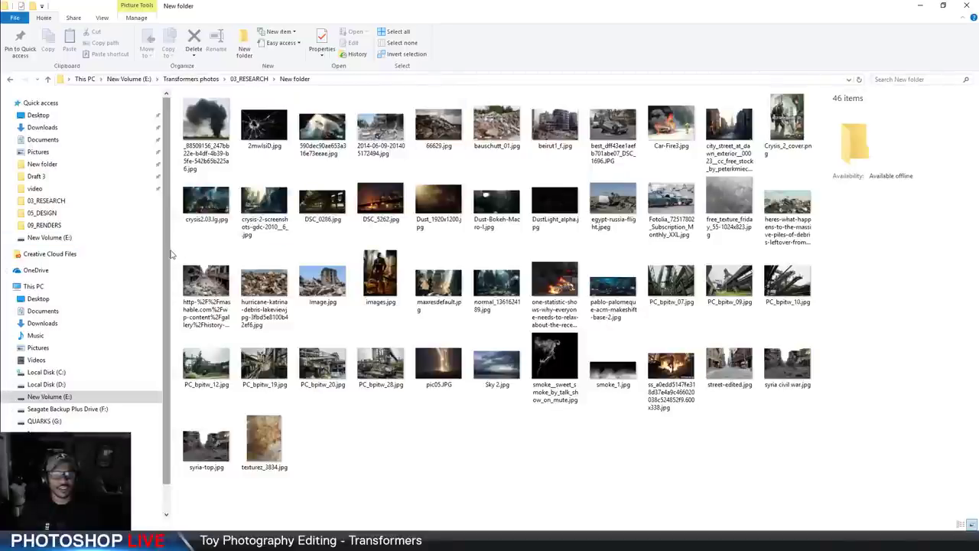
pyautogui.moveTo(171, 249); pyautogui.dragTo(35, 250)
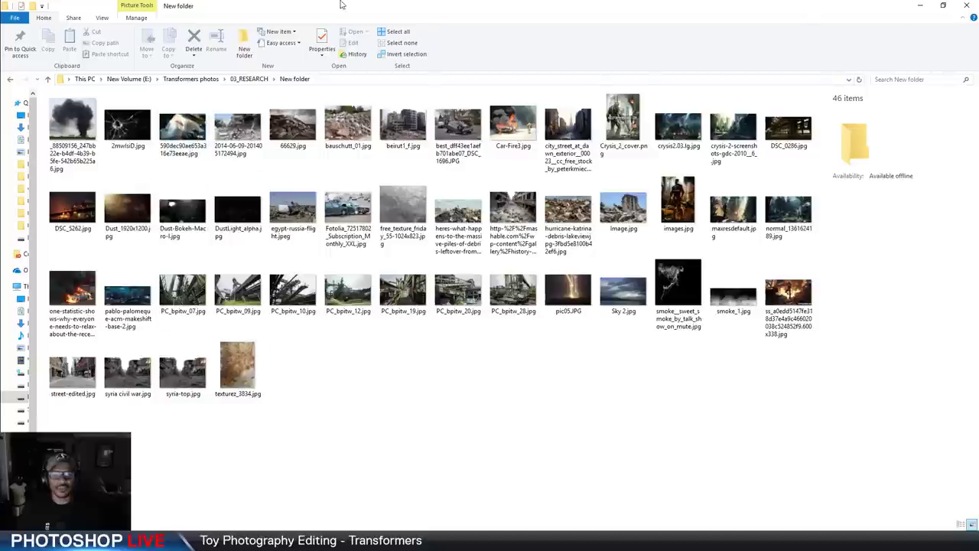
pyautogui.click(230, 386)
pyautogui.moveTo(376, 5); pyautogui.dragTo(0, 16)
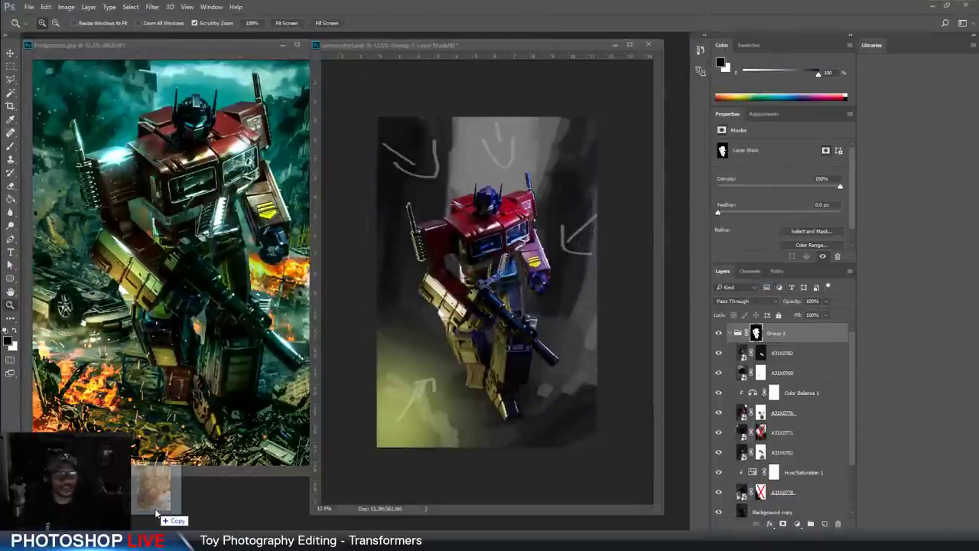
pyautogui.moveTo(146, 62); pyautogui.dragTo(296, 66)
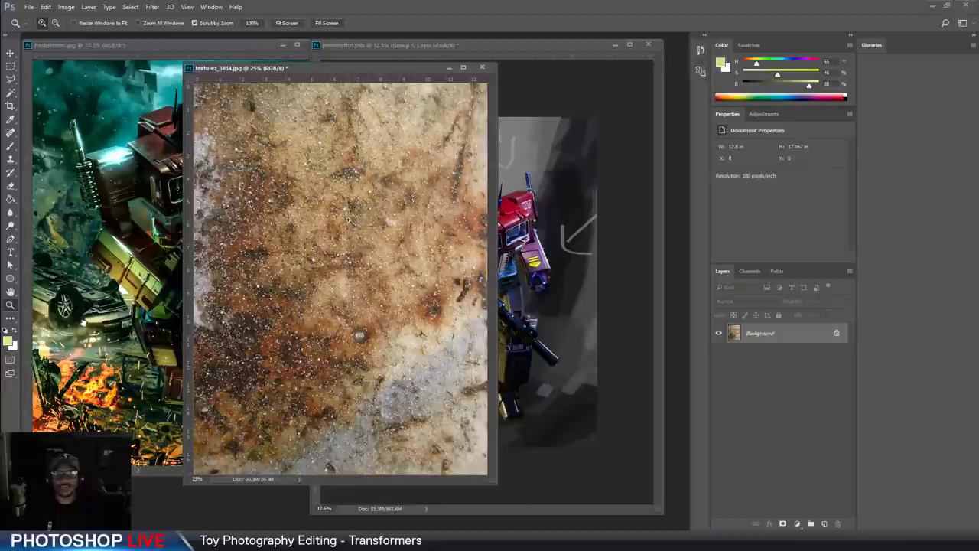
# Copy the rust texture into Group 1 of primecuttut.psb, accepting the color profile conversion, and close the texture file
pyautogui.click(11, 53)
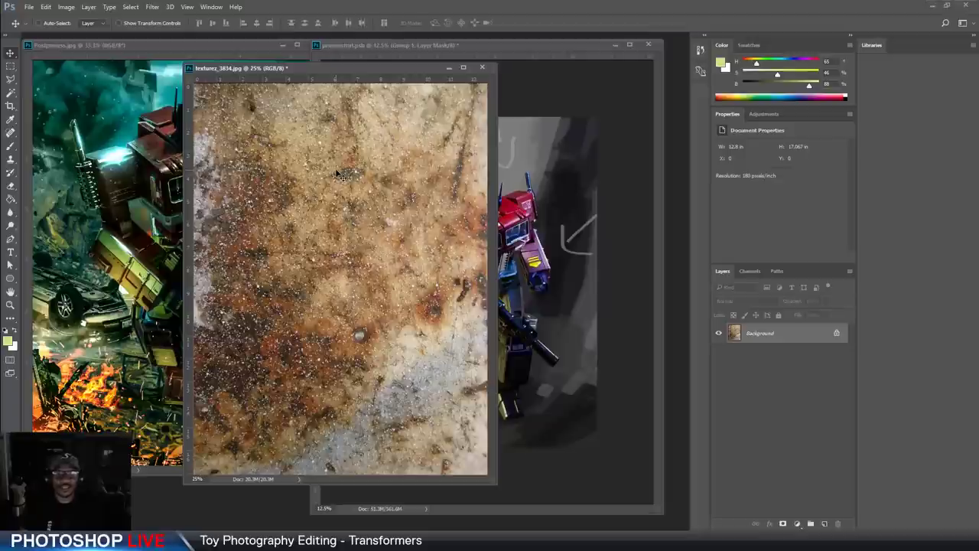
pyautogui.moveTo(318, 69); pyautogui.dragTo(192, 65)
pyautogui.click(453, 256)
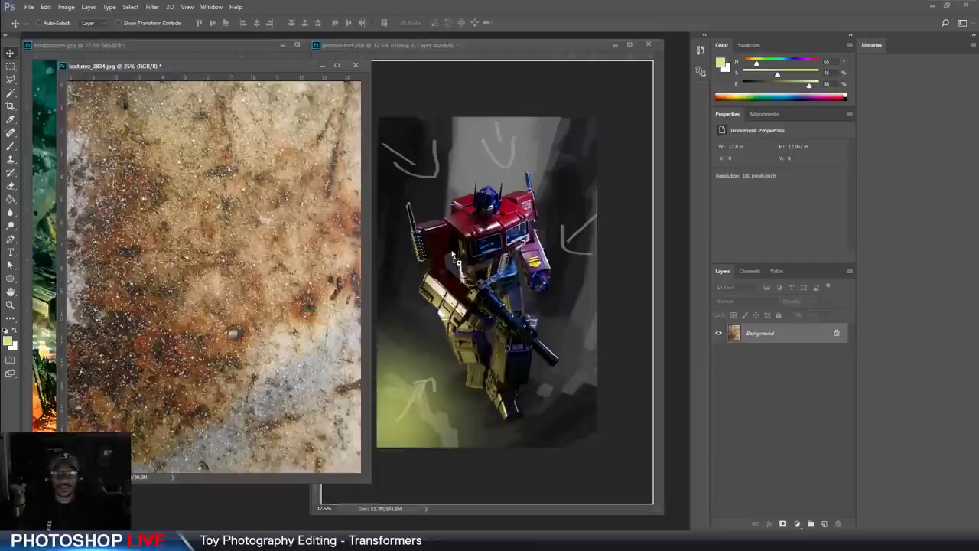
pyautogui.hotkey('ctrl', 'v')
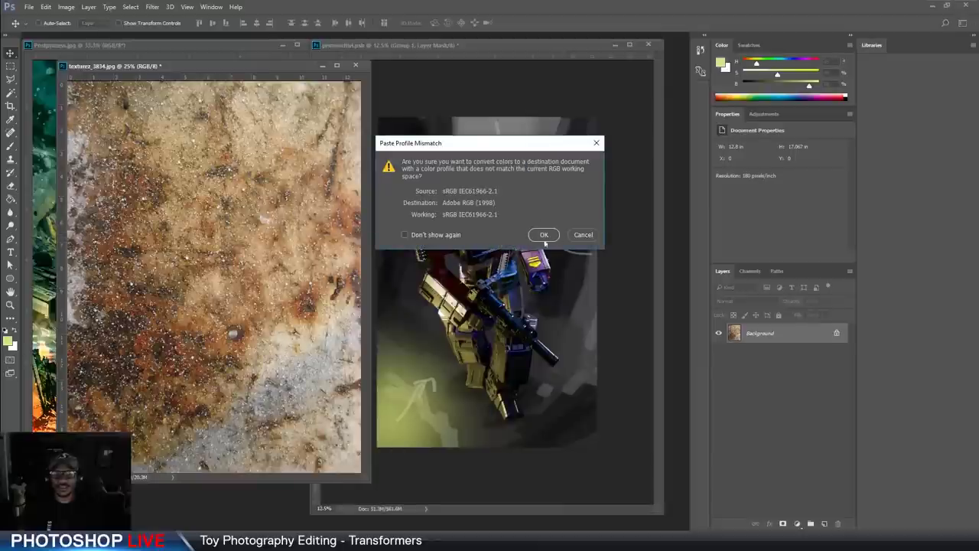
pyautogui.click(544, 235)
pyautogui.click(355, 64)
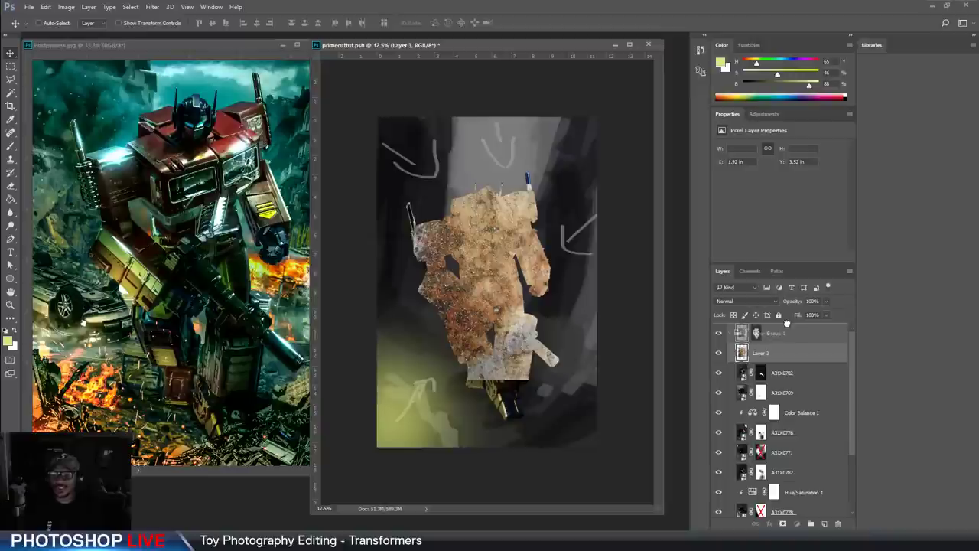
pyautogui.moveTo(786, 322); pyautogui.dragTo(785, 329)
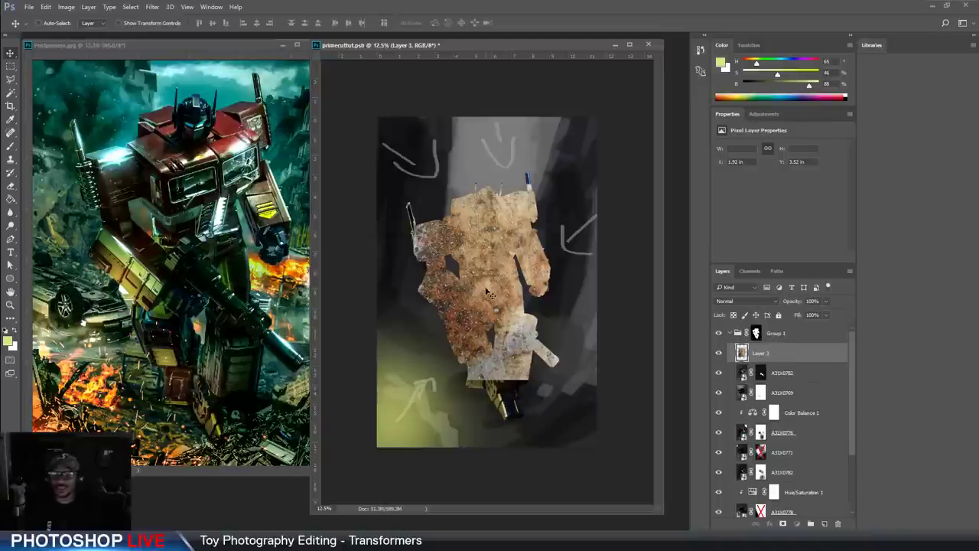
# Toggle the visibility of Layer 3 to compare the figure with and without the rust texture
pyautogui.click(718, 353)
pyautogui.click(719, 353)
pyautogui.click(719, 353)
pyautogui.click(719, 353)
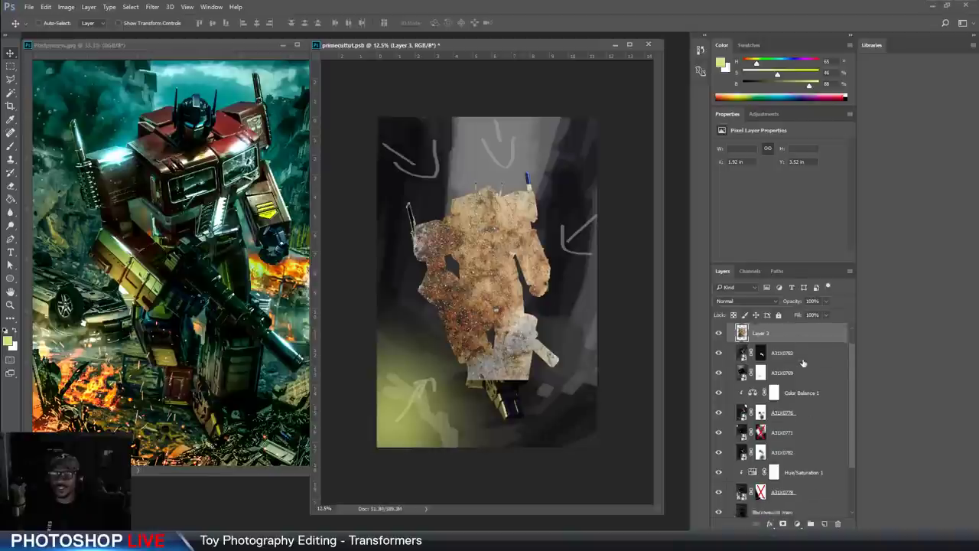
# Group the layers from A31X0782 down to Background copy into a nested group beneath the rust texture
pyautogui.click(792, 373)
pyautogui.scroll(-3, 793, 372)
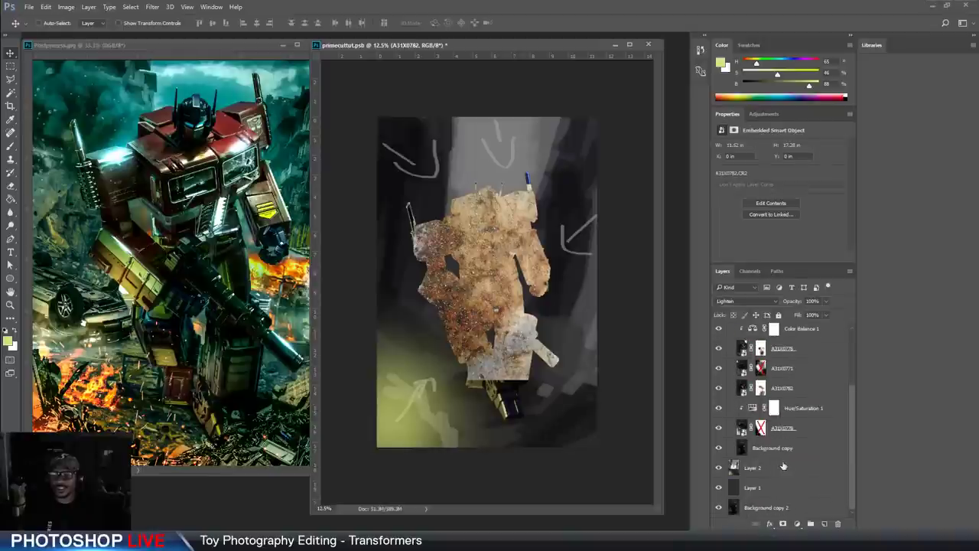
pyautogui.keyDown('shift'); pyautogui.click(787, 450); pyautogui.keyUp('shift')
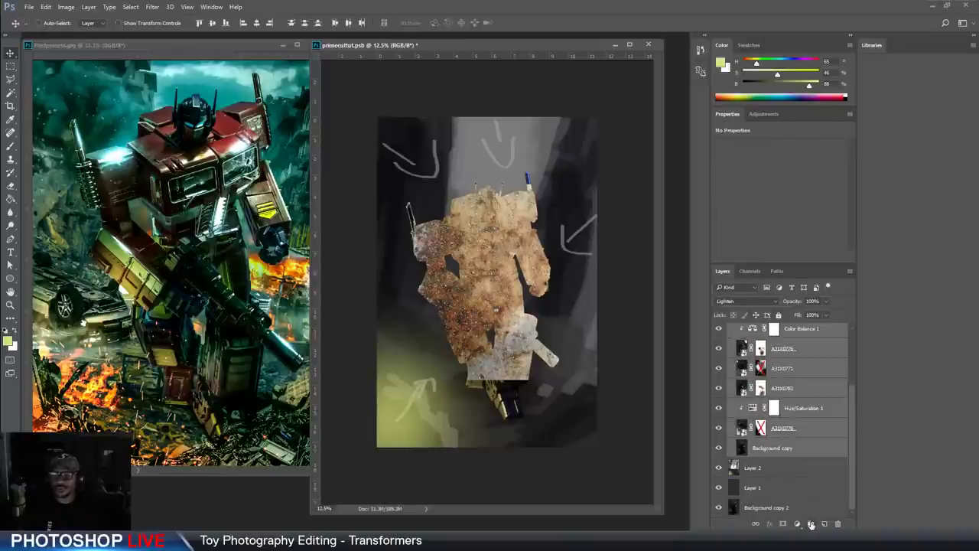
pyautogui.hotkey('ctrl', 'g')
# Toggle the visibility of Group 2 and Group 1 to check which layers each group contains
pyautogui.click(718, 368)
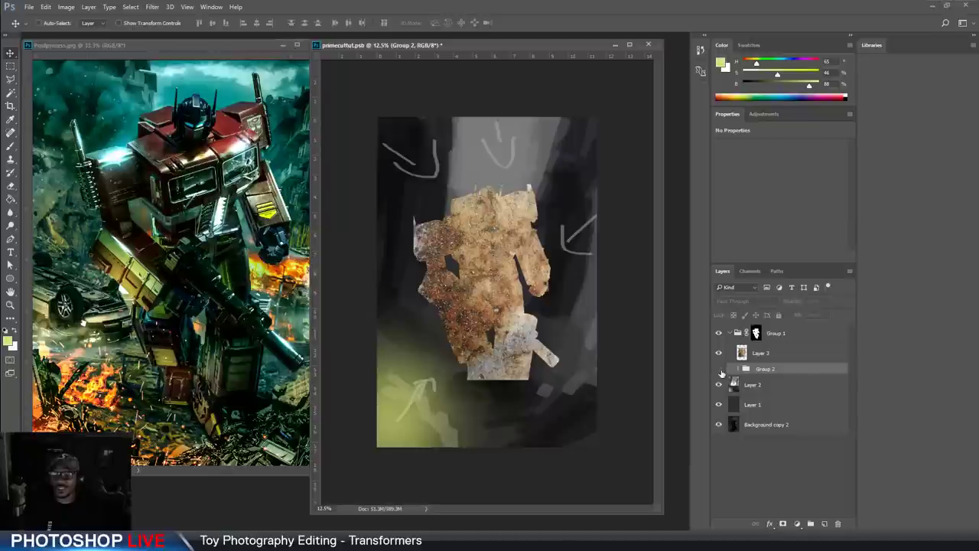
pyautogui.click(718, 368)
pyautogui.click(718, 368)
pyautogui.click(718, 368)
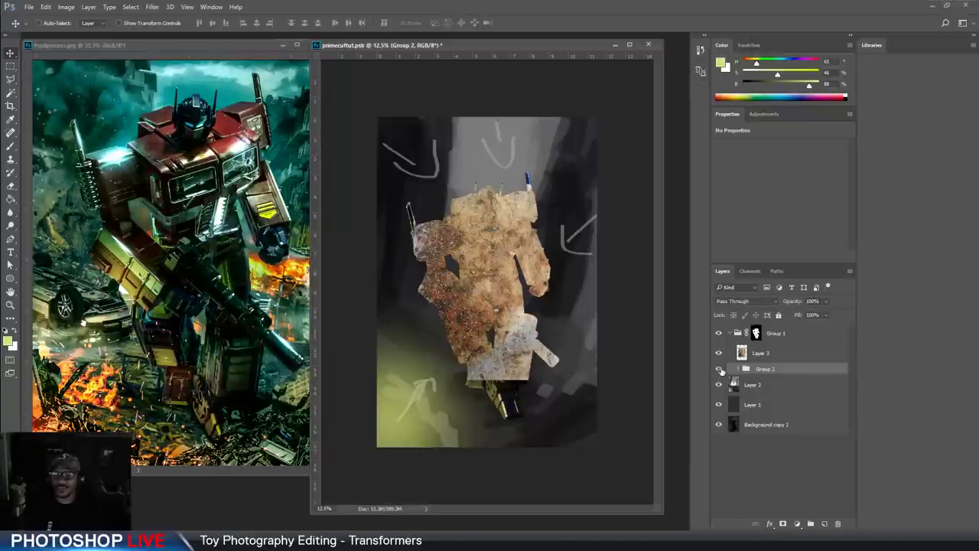
pyautogui.click(719, 334)
pyautogui.click(718, 334)
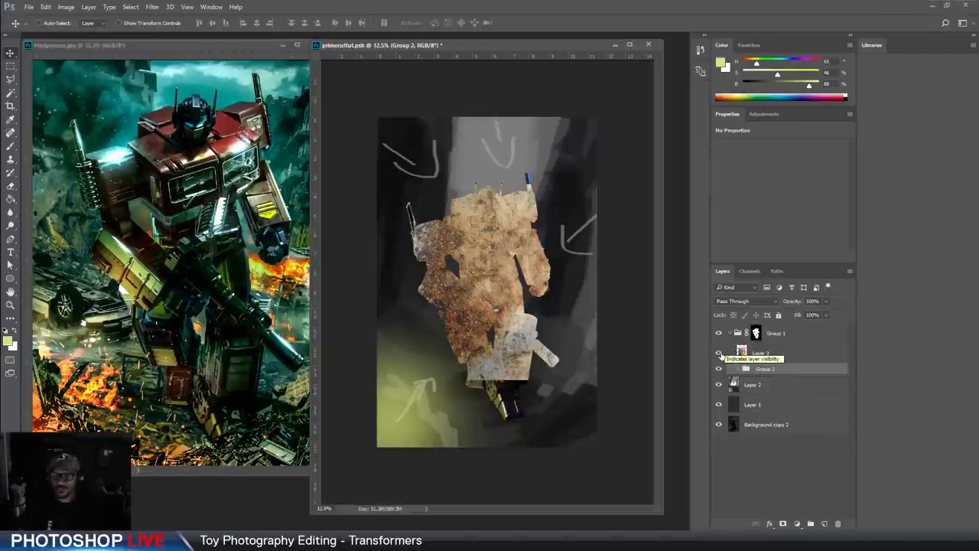
# Try Screen on the rust texture in Layer 3, set its blend mode to Overlay, and inspect the figure at 25%
pyautogui.click(767, 354)
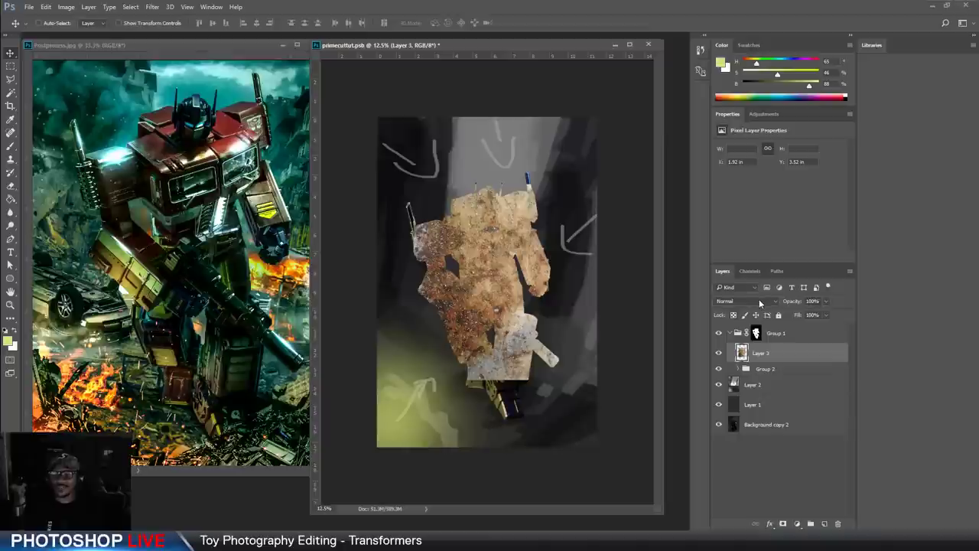
pyautogui.click(718, 354)
pyautogui.click(734, 302)
pyautogui.click(735, 369)
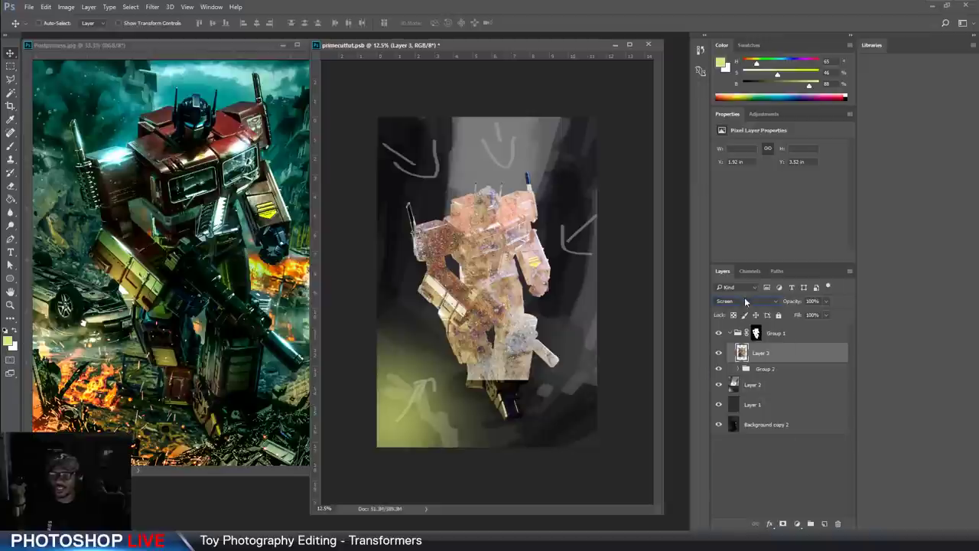
pyautogui.scroll(-4, 746, 300)
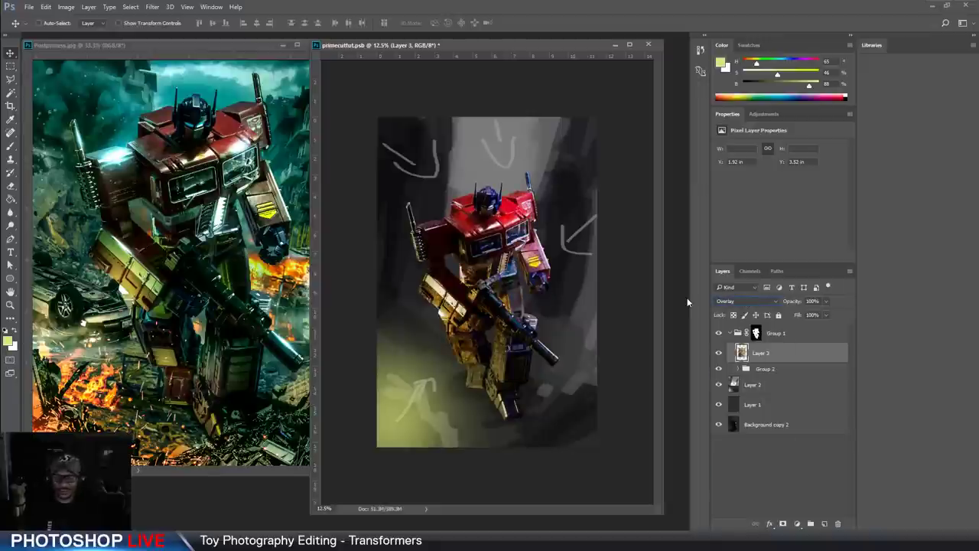
pyautogui.hotkey('ctrl', '+')
pyautogui.hotkey('ctrl', '+')
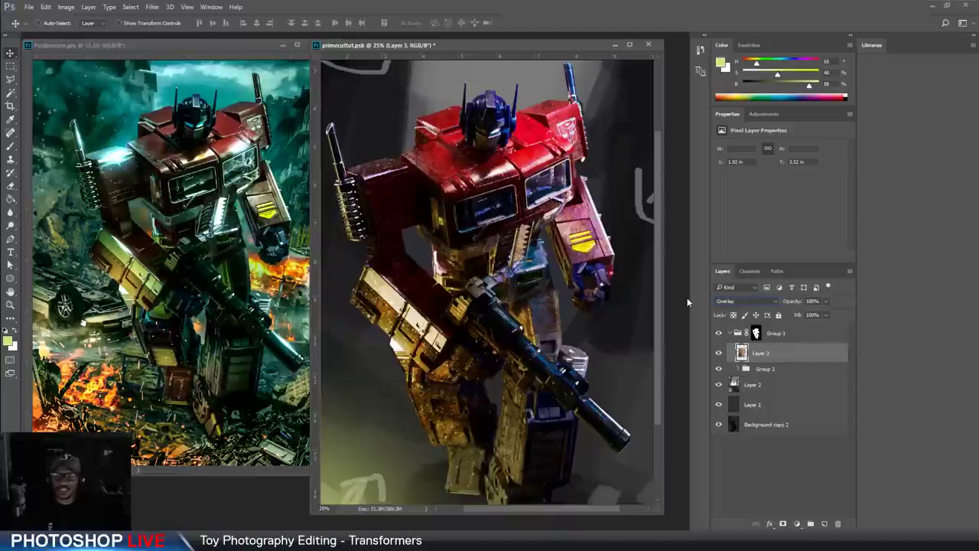
# Preview Layer 3's rust texture through the range of blend modes, including Soft Light, Pin Light, Divide, Subtract, Screen, Linear Burn and Darken
pyautogui.click(716, 353)
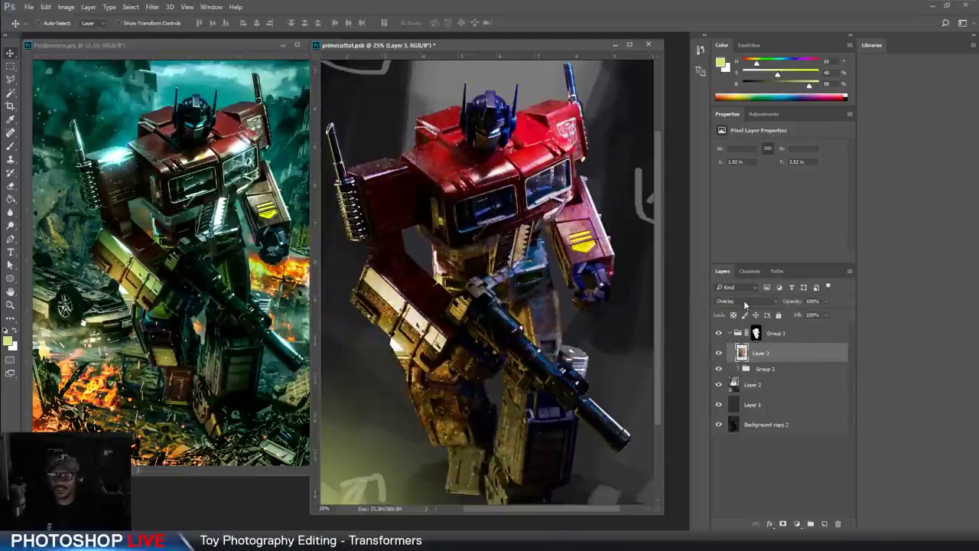
pyautogui.scroll(-4, 746, 303)
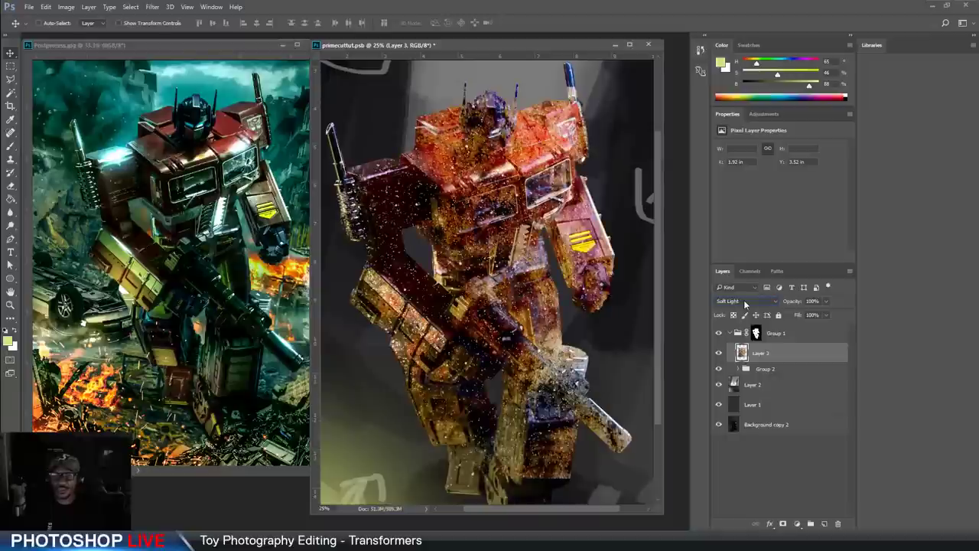
pyautogui.scroll(-6, 746, 304)
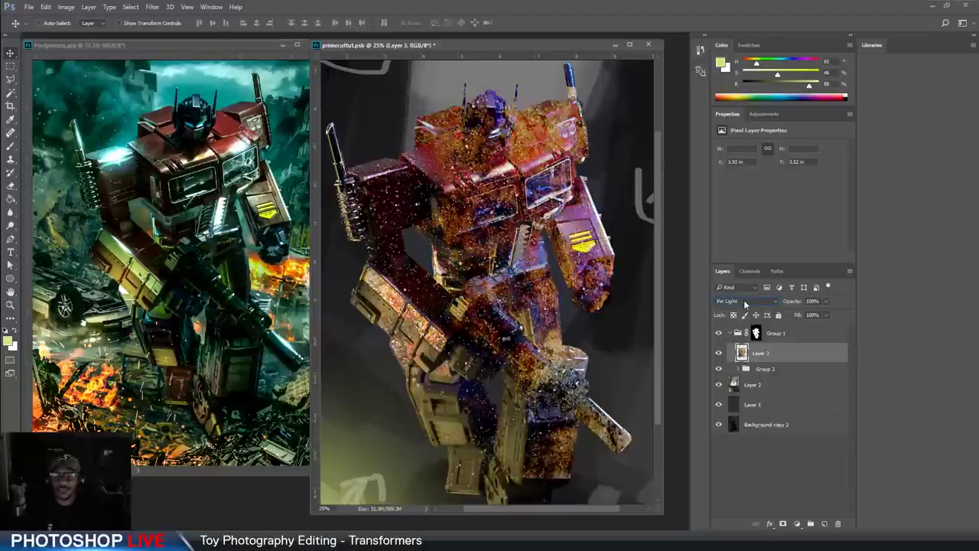
pyautogui.scroll(-3, 745, 304)
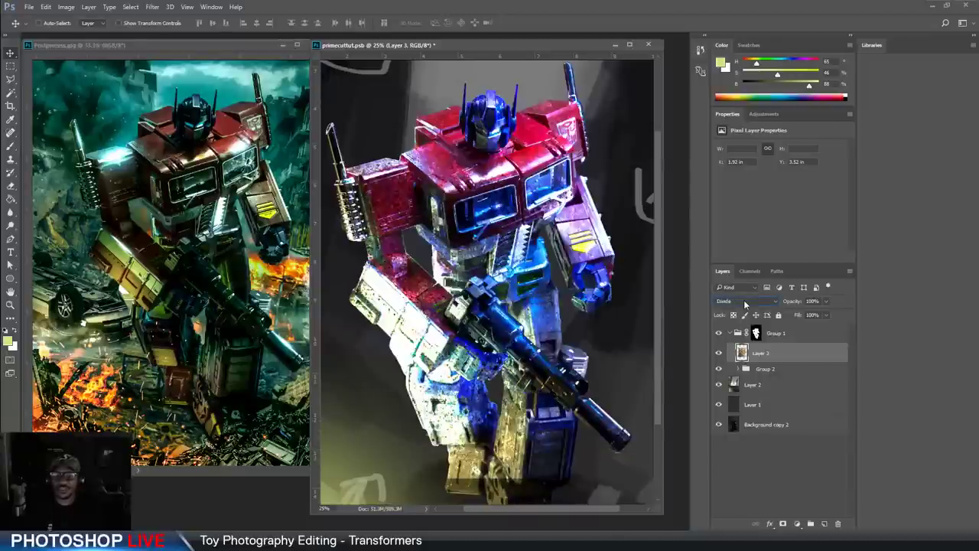
pyautogui.scroll(2, 745, 303)
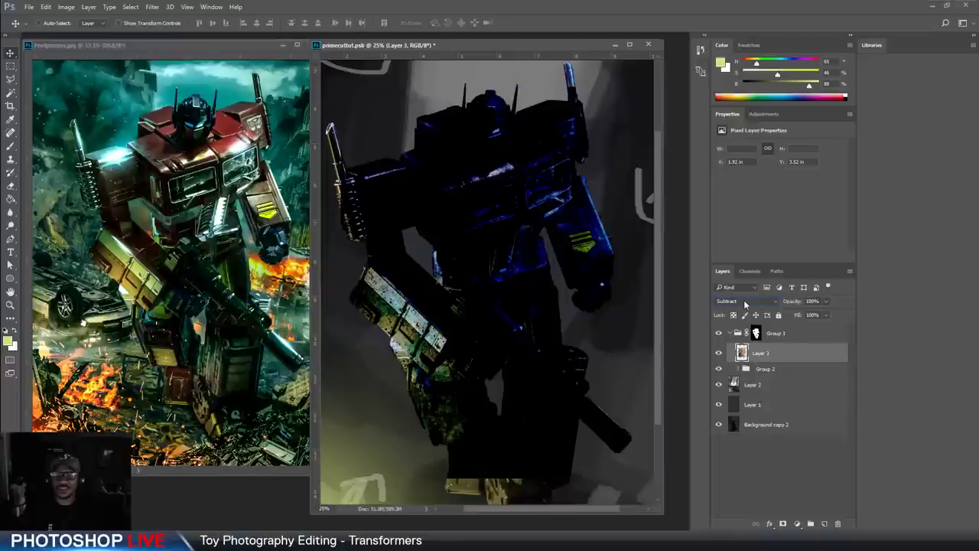
pyautogui.scroll(8, 745, 303)
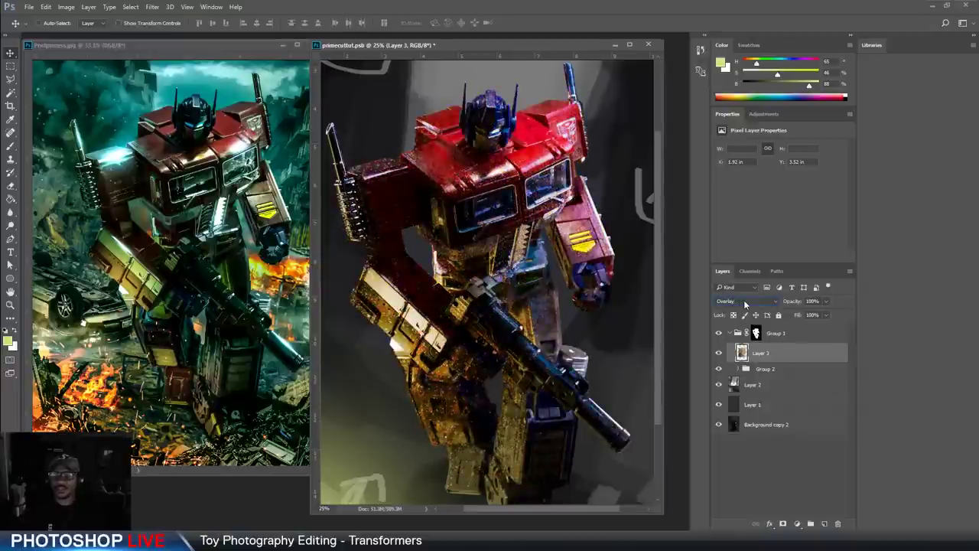
pyautogui.scroll(6, 745, 303)
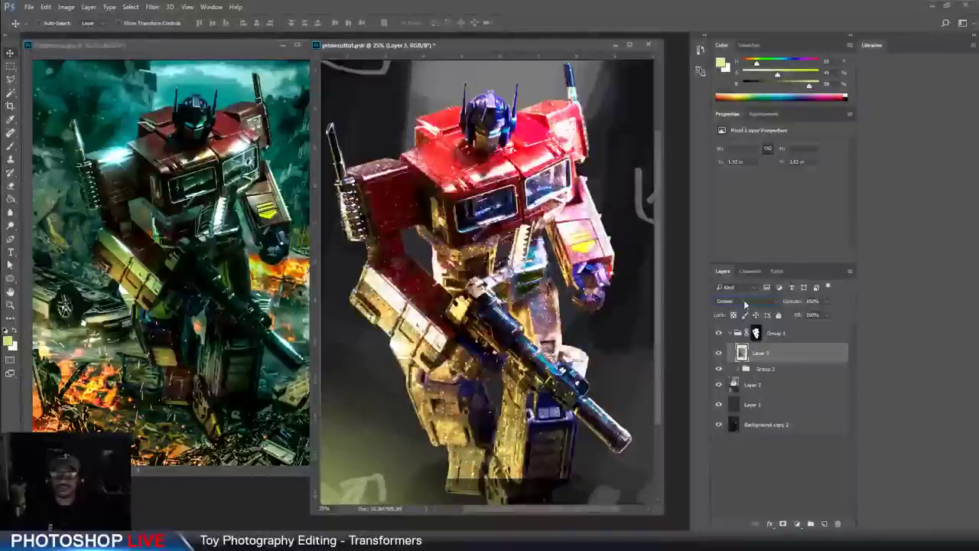
pyautogui.scroll(3, 745, 303)
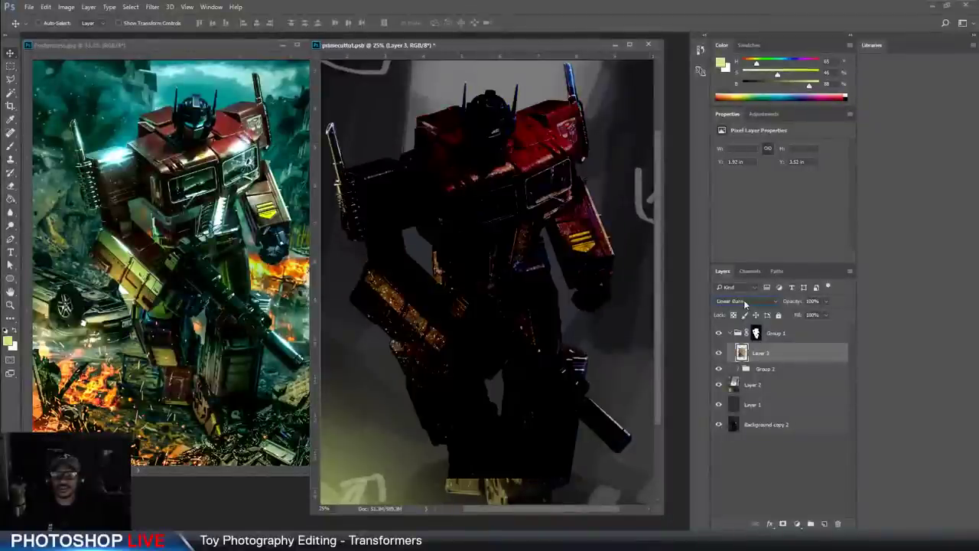
pyautogui.scroll(1, 745, 303)
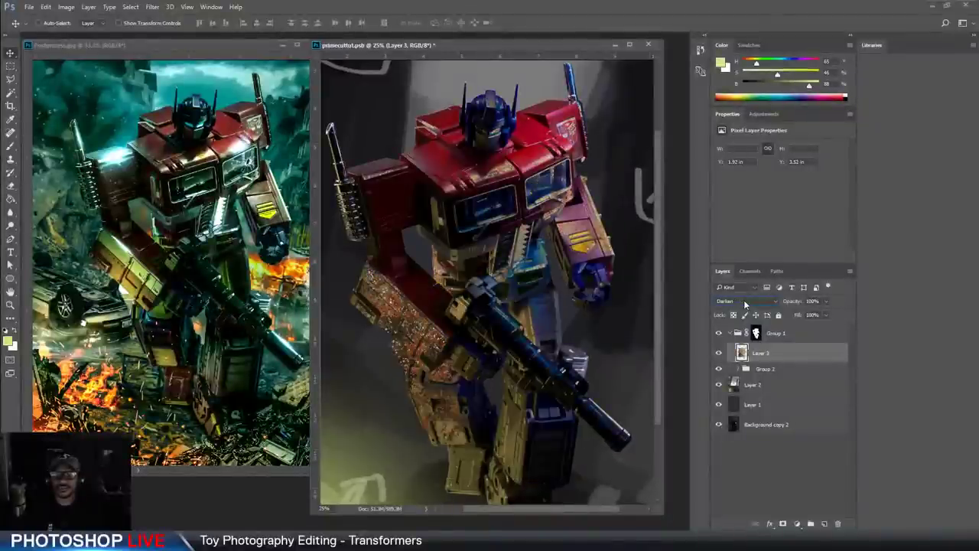
pyautogui.scroll(2, 746, 303)
# Compare Multiply with Overlay on the rust texture, set Layer 3 to Multiply, and toggle its visibility to check the effect
pyautogui.click(746, 304)
pyautogui.click(736, 334)
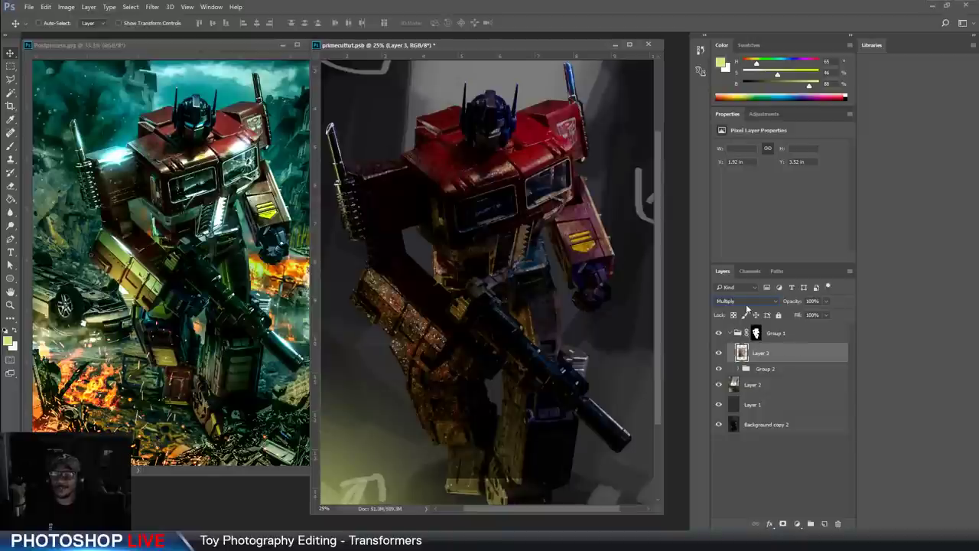
pyautogui.click(747, 309)
pyautogui.click(751, 405)
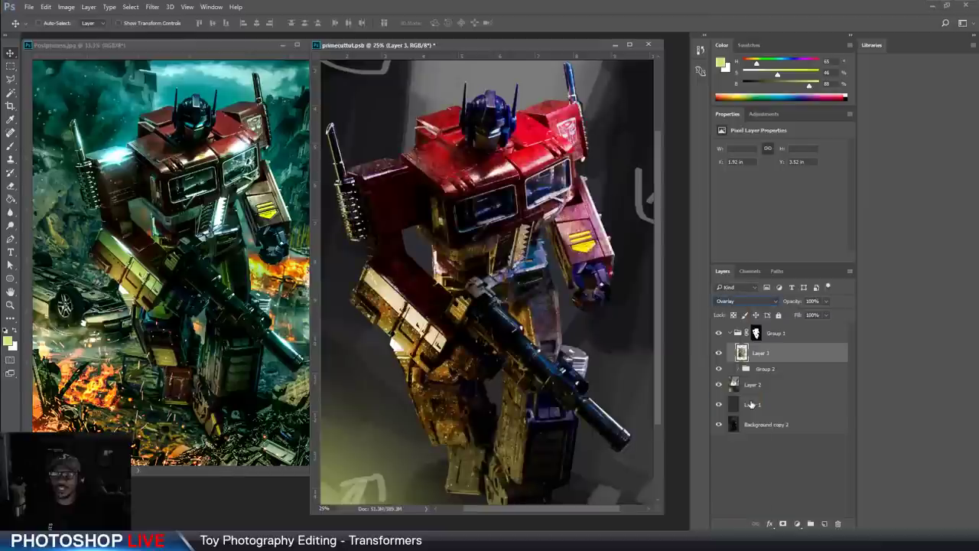
pyautogui.click(749, 300)
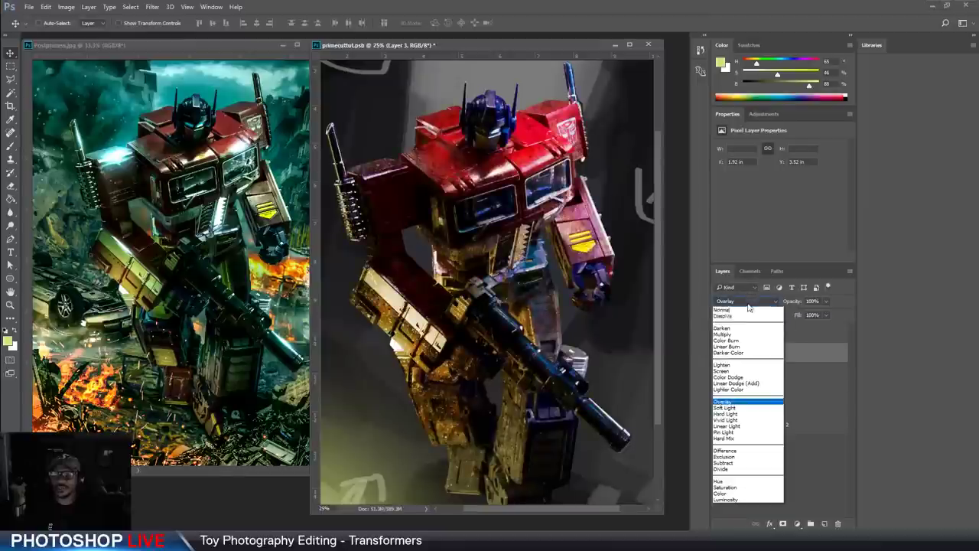
pyautogui.click(737, 334)
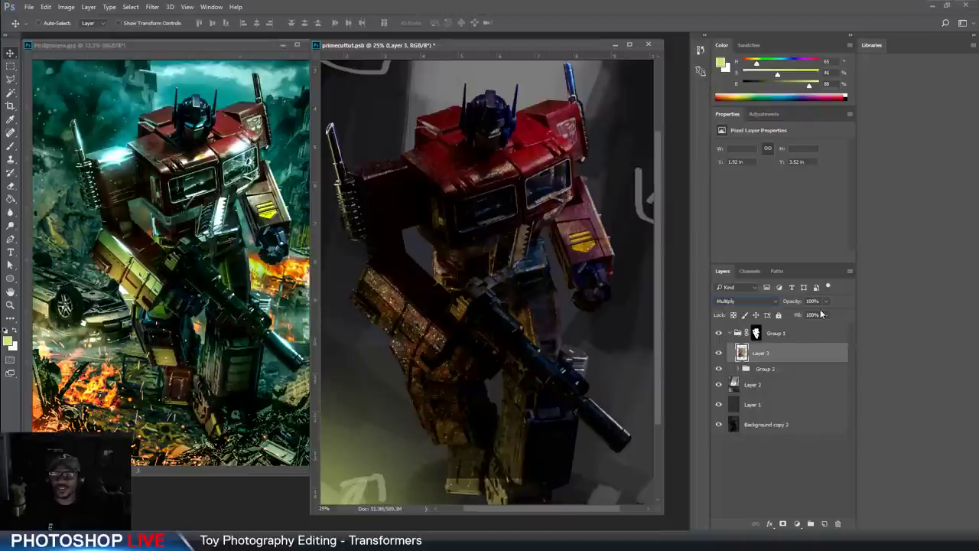
pyautogui.moveTo(814, 327); pyautogui.dragTo(835, 328)
pyautogui.click(720, 358)
pyautogui.click(719, 353)
pyautogui.click(719, 353)
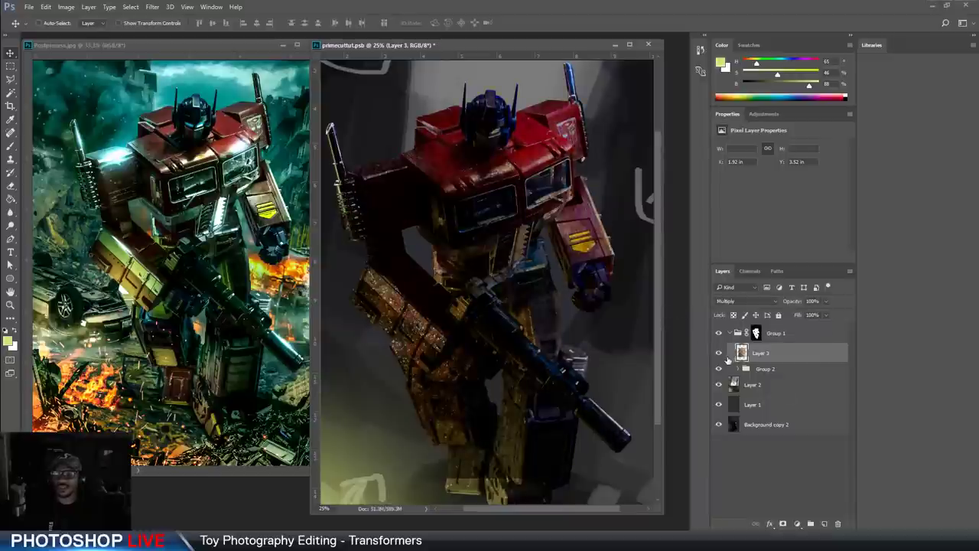
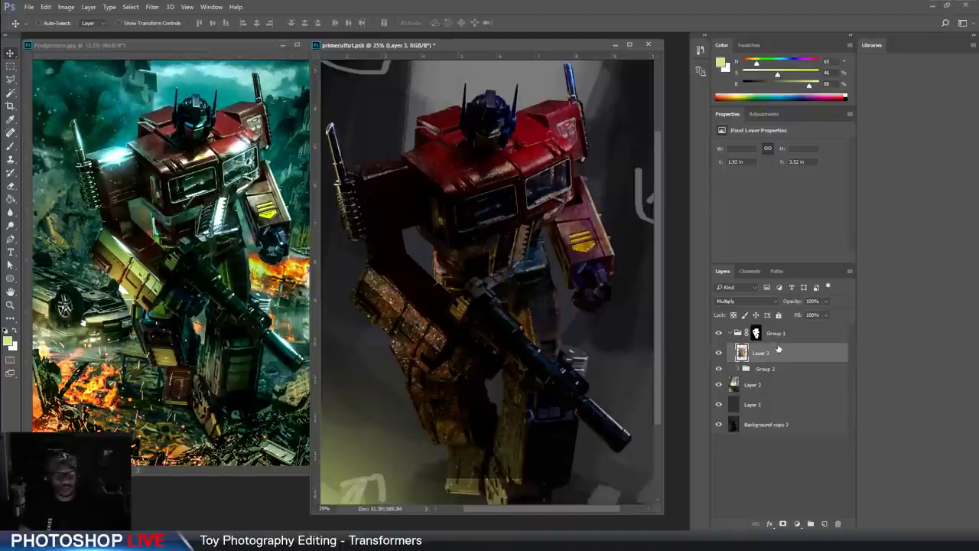
# Scale the rust texture with Free Transform to about 57% and position it over the figure's chest
pyautogui.hotkey('ctrl', 't')
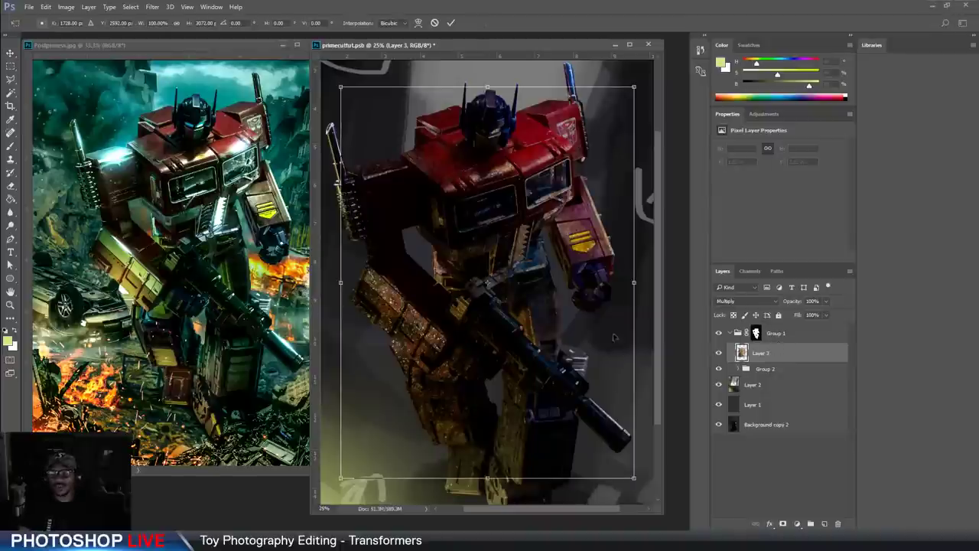
pyautogui.moveTo(634, 475); pyautogui.dragTo(504, 304)
pyautogui.moveTo(411, 227); pyautogui.dragTo(491, 265)
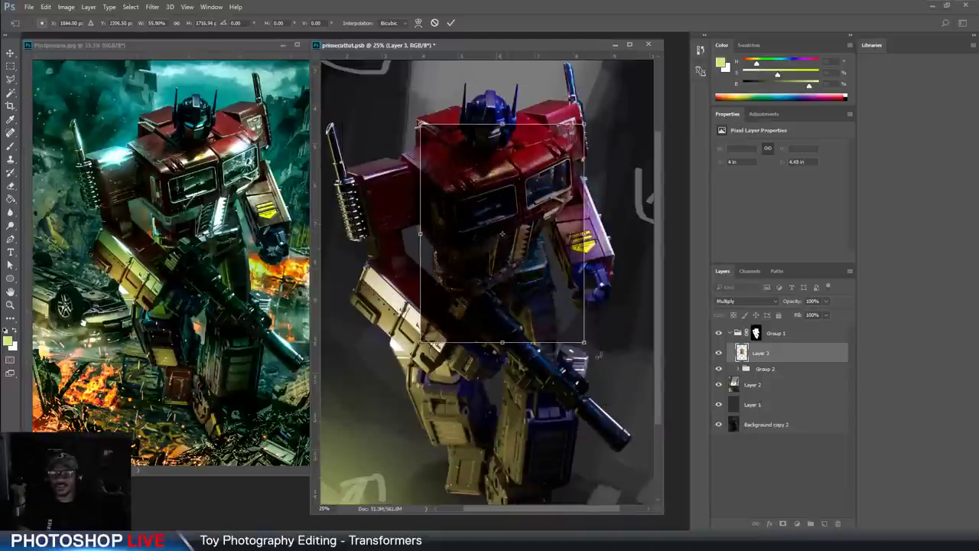
pyautogui.moveTo(585, 345)
pyautogui.mouseDown()
pyautogui.moveTo(608, 359)
pyautogui.moveTo(589, 348)
pyautogui.mouseUp()
# Distort the rust texture so its four corners follow the perspective of the chest's upper red surface, and apply the transform
pyautogui.rightClick(508, 288)
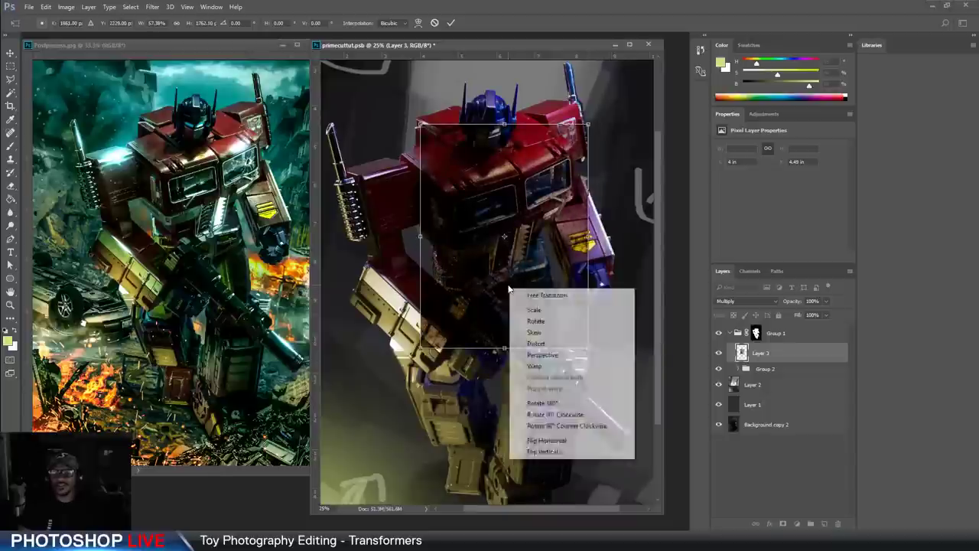
pyautogui.click(533, 348)
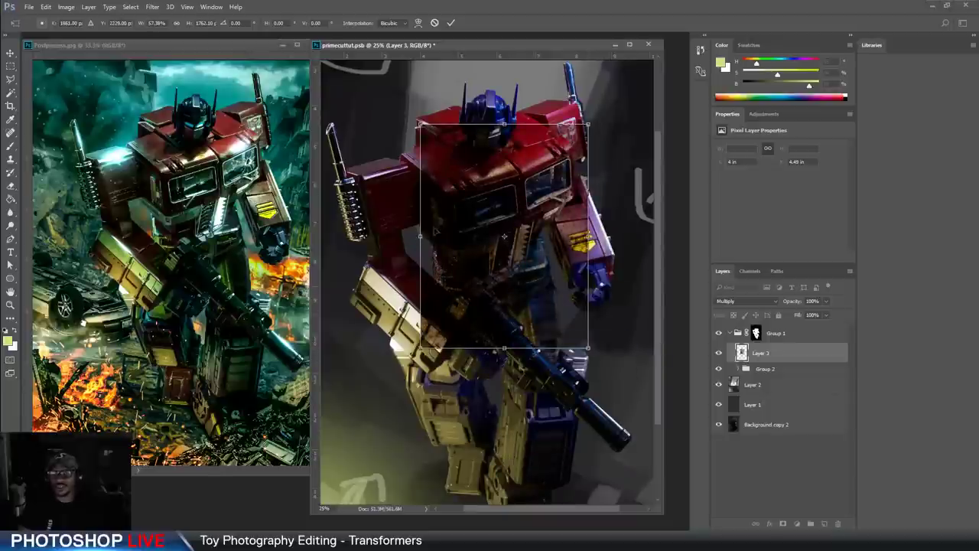
pyautogui.moveTo(423, 127); pyautogui.dragTo(399, 155)
pyautogui.moveTo(587, 351); pyautogui.dragTo(466, 211)
pyautogui.moveTo(588, 124); pyautogui.dragTo(573, 153)
pyautogui.moveTo(511, 113); pyautogui.dragTo(521, 111)
pyautogui.moveTo(398, 155); pyautogui.dragTo(399, 156)
pyautogui.moveTo(579, 160); pyautogui.dragTo(586, 156)
pyautogui.moveTo(464, 207); pyautogui.dragTo(462, 205)
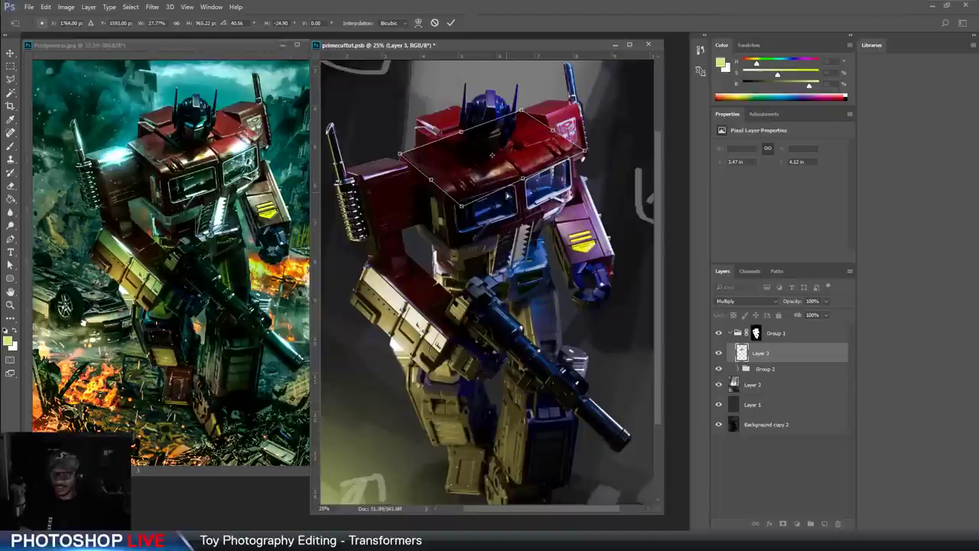
pyautogui.press('Return')
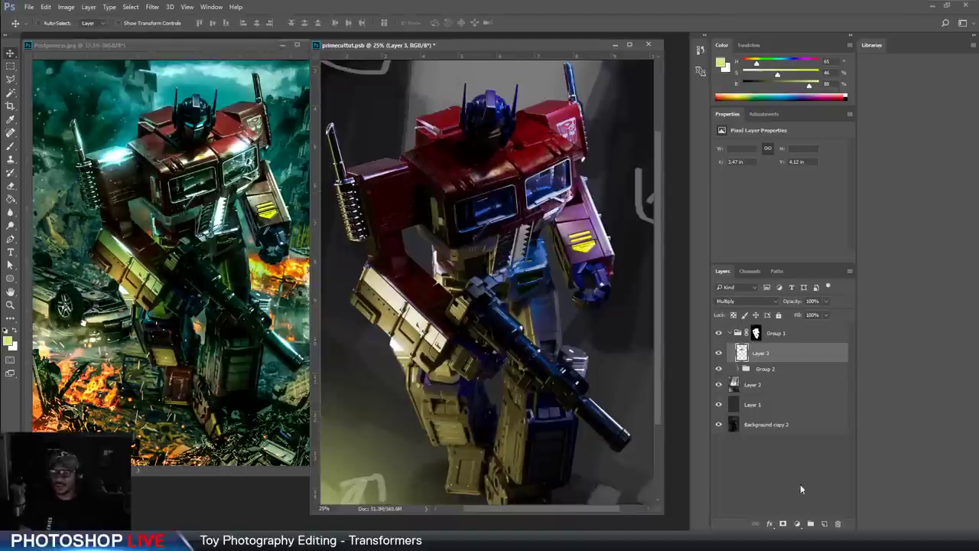
# Add a layer mask to Layer 3 and invert it to black to hide the rust texture
pyautogui.click(780, 524)
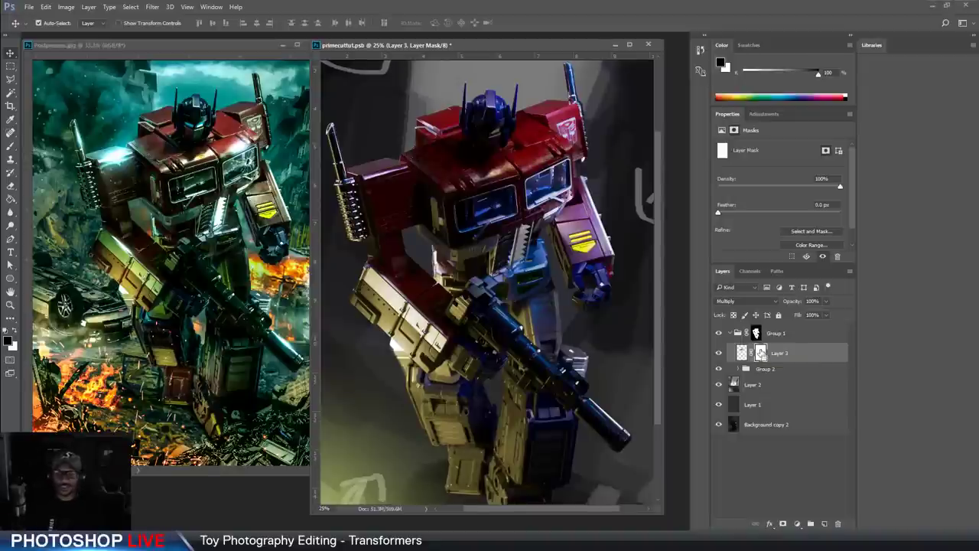
pyautogui.hotkey('ctrl', 'i')
pyautogui.hotkey('ctrl', '+')
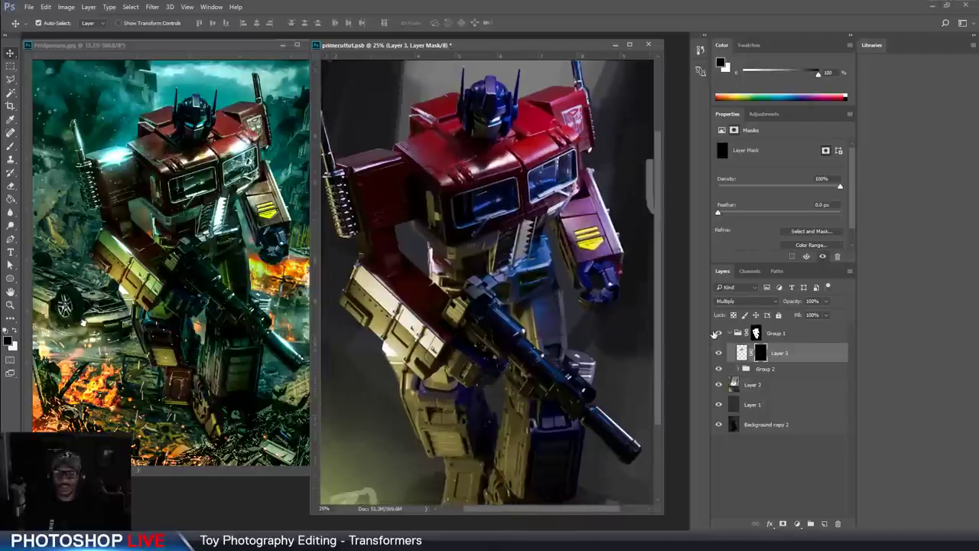
pyautogui.moveTo(562, 293); pyautogui.dragTo(568, 357)
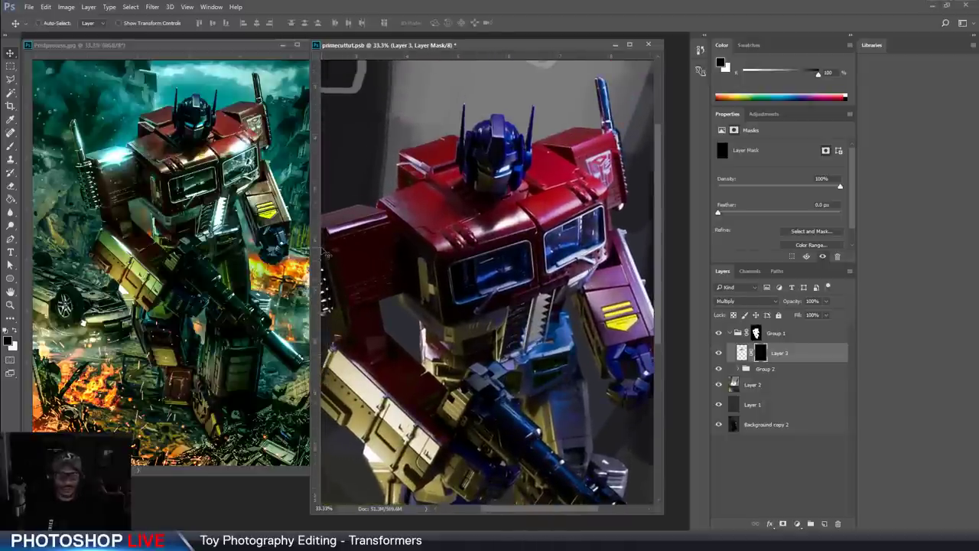
# Minimize the finished reference image's window, and move and widen the working document's window to make room for painting
pyautogui.press('b')
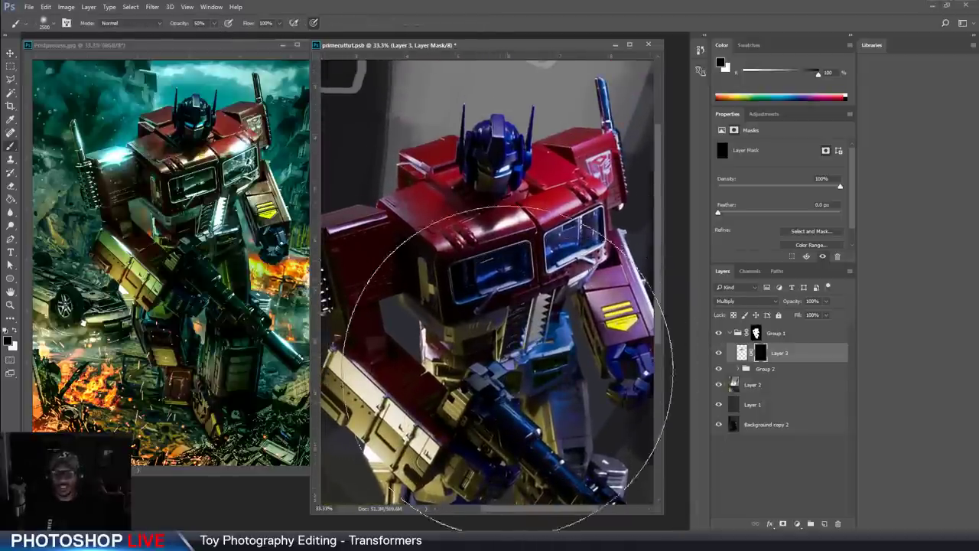
pyautogui.click(283, 45)
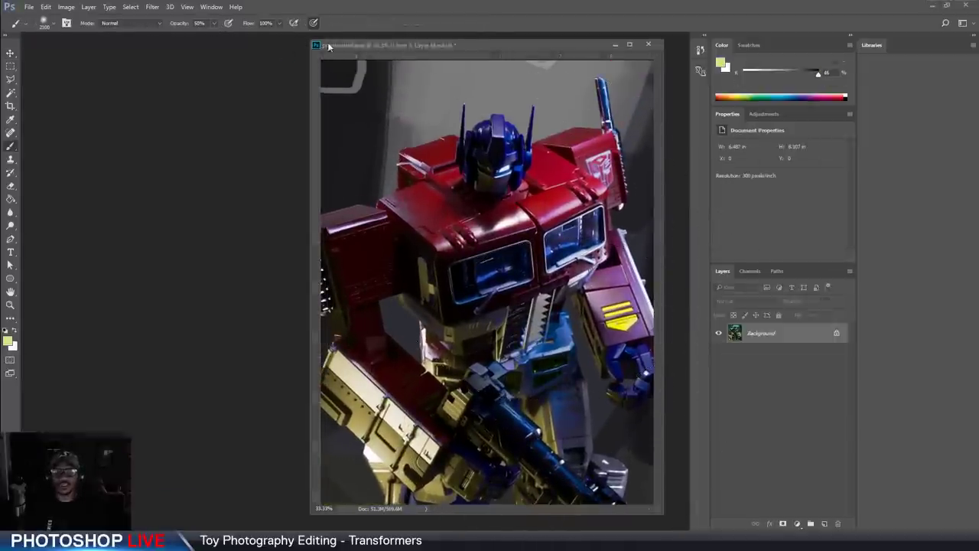
pyautogui.moveTo(368, 43); pyautogui.dragTo(251, 44)
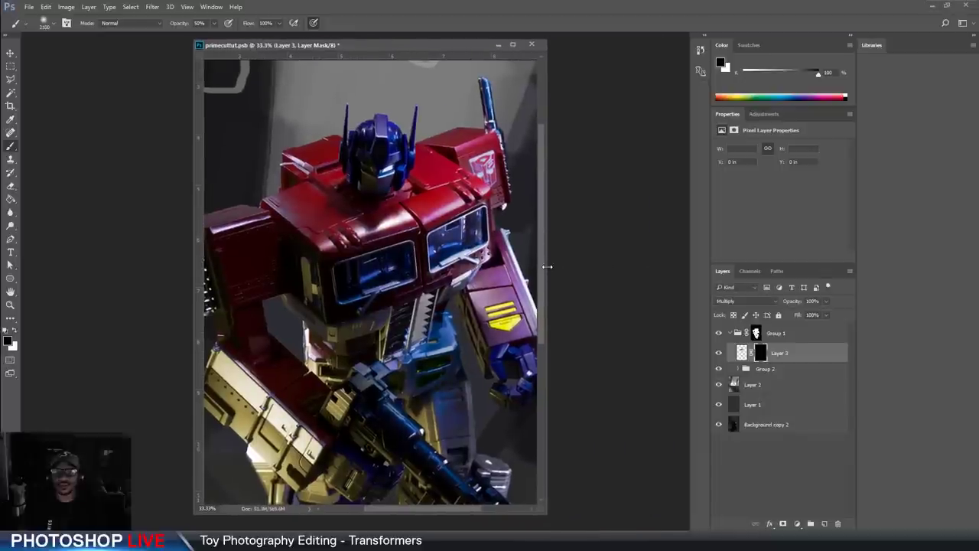
pyautogui.moveTo(547, 266); pyautogui.dragTo(692, 266)
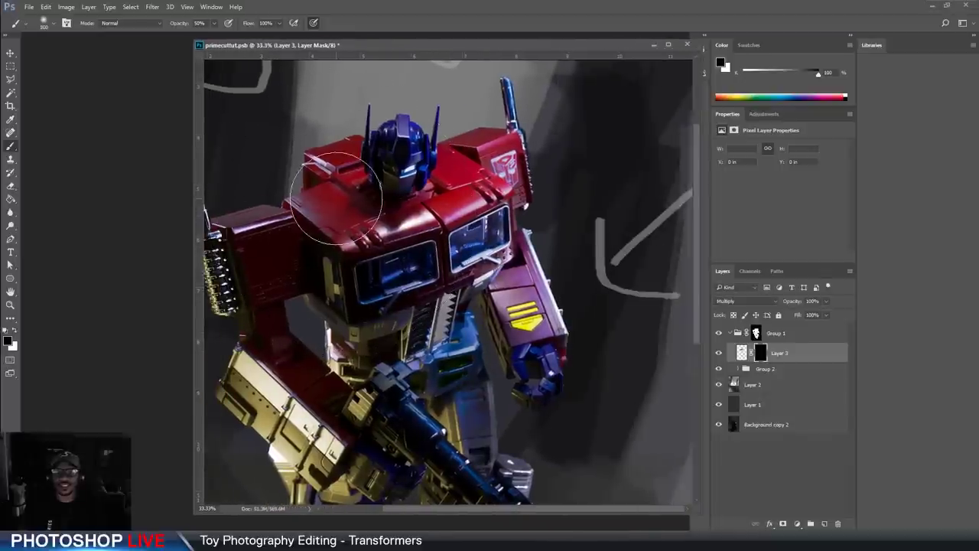
# Reveal rust across the upper red chest by painting white on Layer 3's mask at 50% opacity, with the brush reduced to 200 and 150 px
pyautogui.press('[')
pyautogui.press('[')
pyautogui.press('[')
pyautogui.press('[')
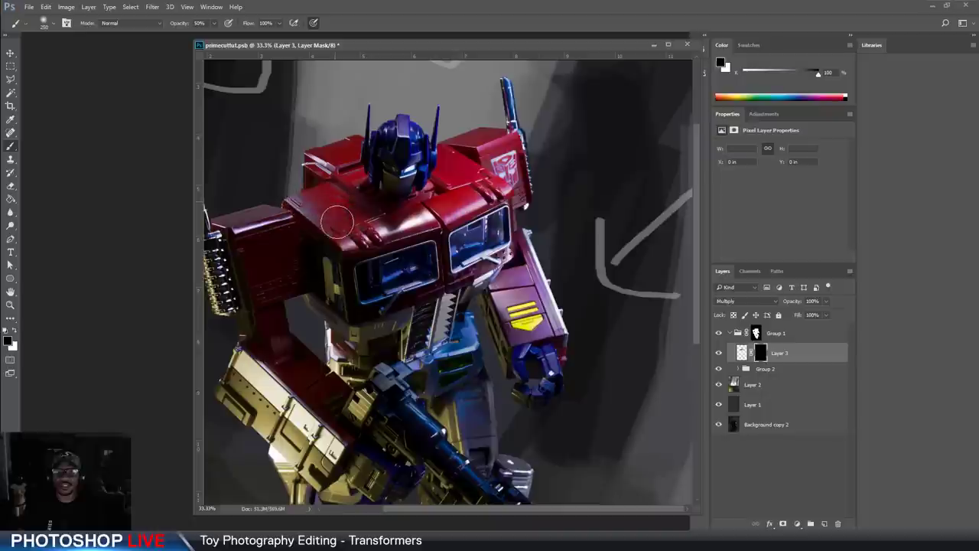
pyautogui.press('x')
pyautogui.press('[')
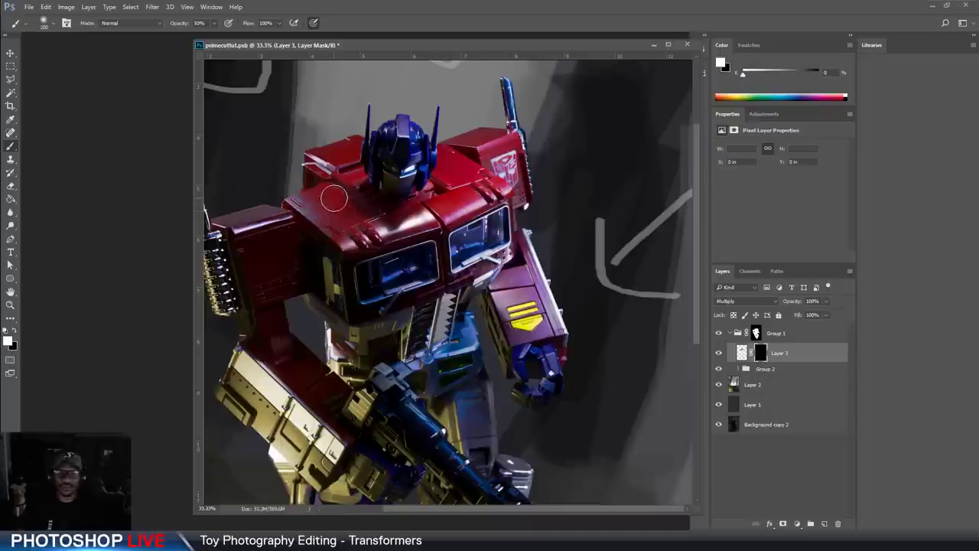
pyautogui.moveTo(344, 219)
pyautogui.mouseDown()
pyautogui.moveTo(403, 211)
pyautogui.moveTo(384, 221)
pyautogui.moveTo(461, 200)
pyautogui.moveTo(448, 205)
pyautogui.moveTo(459, 179)
pyautogui.moveTo(451, 160)
pyautogui.moveTo(465, 176)
pyautogui.moveTo(450, 205)
pyautogui.mouseUp()
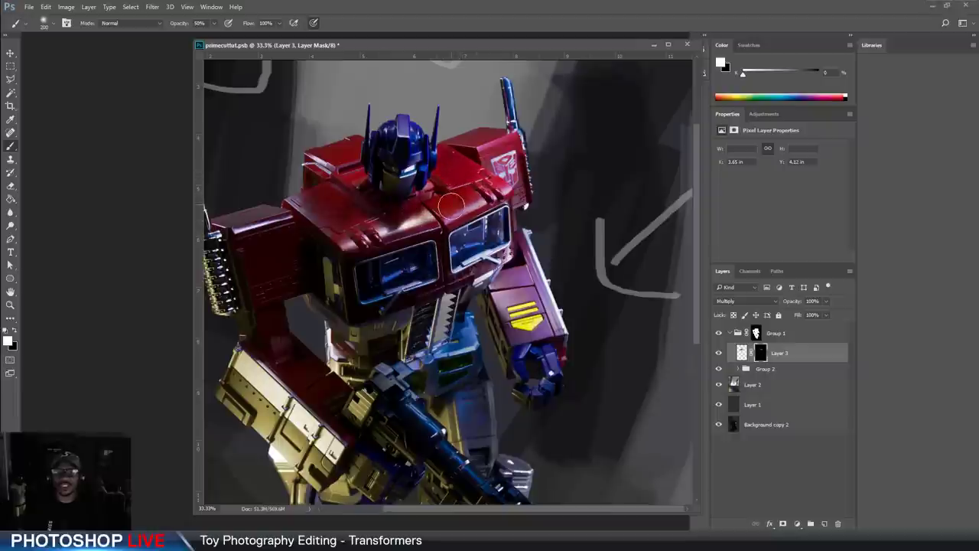
pyautogui.press('[')
pyautogui.moveTo(357, 185); pyautogui.dragTo(332, 193)
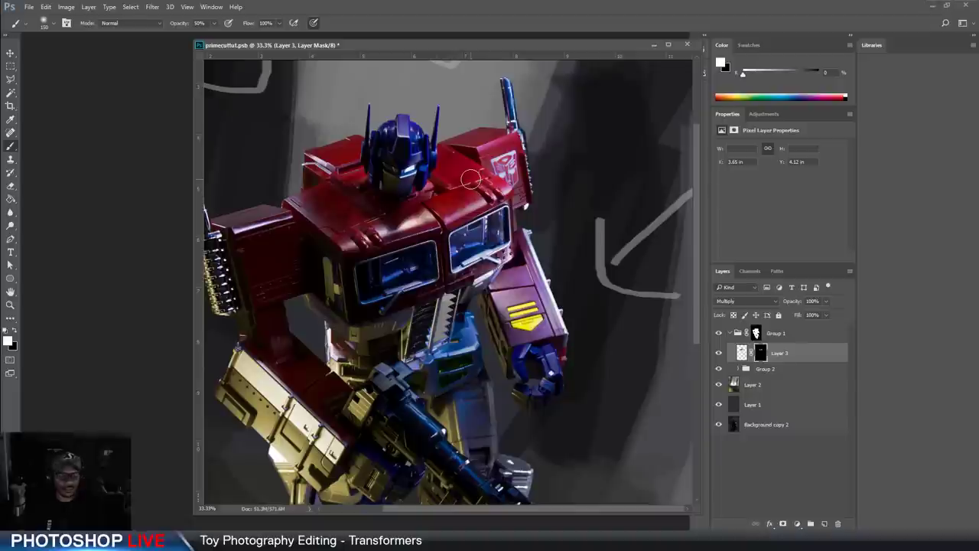
# Refine the chest's rust mask, alternating between black and white with a brush down to 100 px, and toggle Layer 3's visibility to compare
pyautogui.press('x')
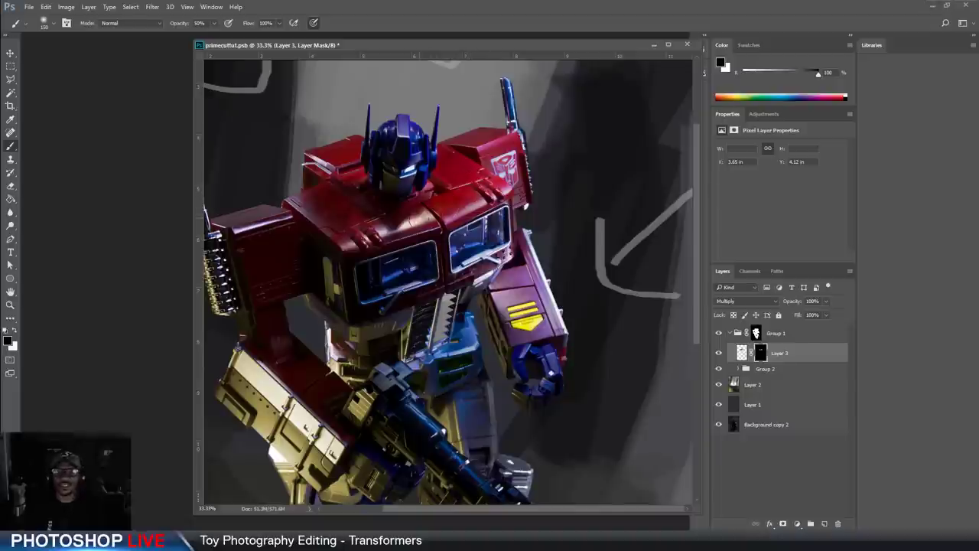
pyautogui.press('x')
pyautogui.press('x')
pyautogui.press('x')
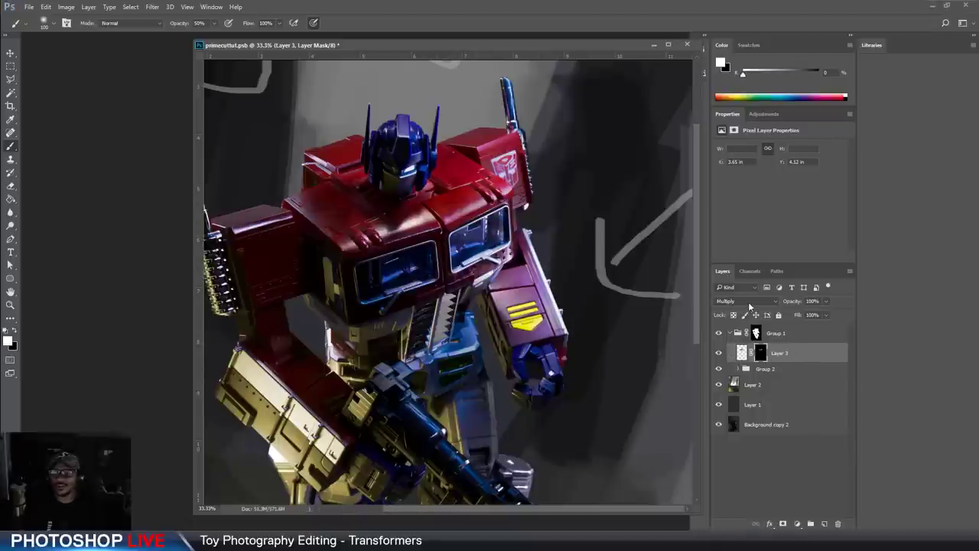
pyautogui.click(719, 355)
pyautogui.click(719, 355)
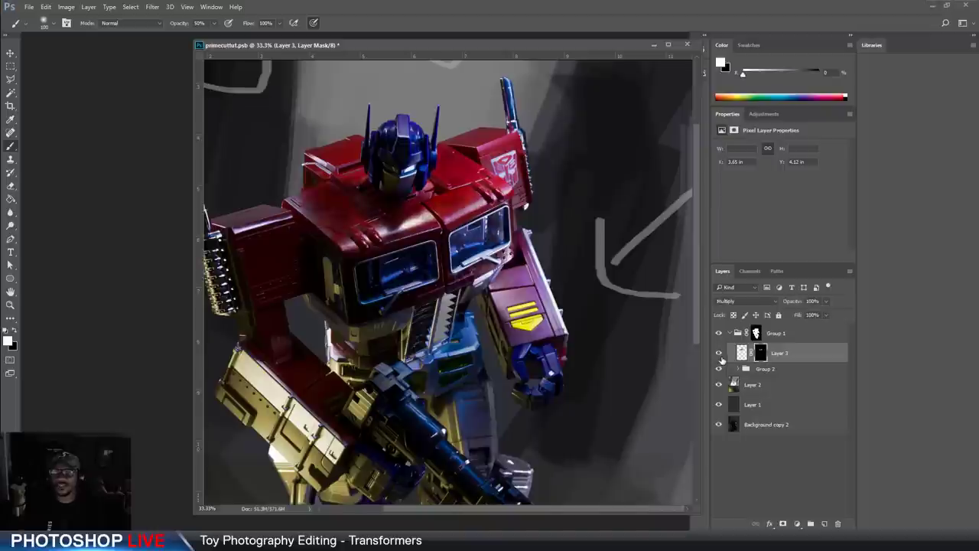
# Add a Levels adjustment clipped to Layer 3, and set its midtones to 0.75 and white input to 201
pyautogui.click(796, 524)
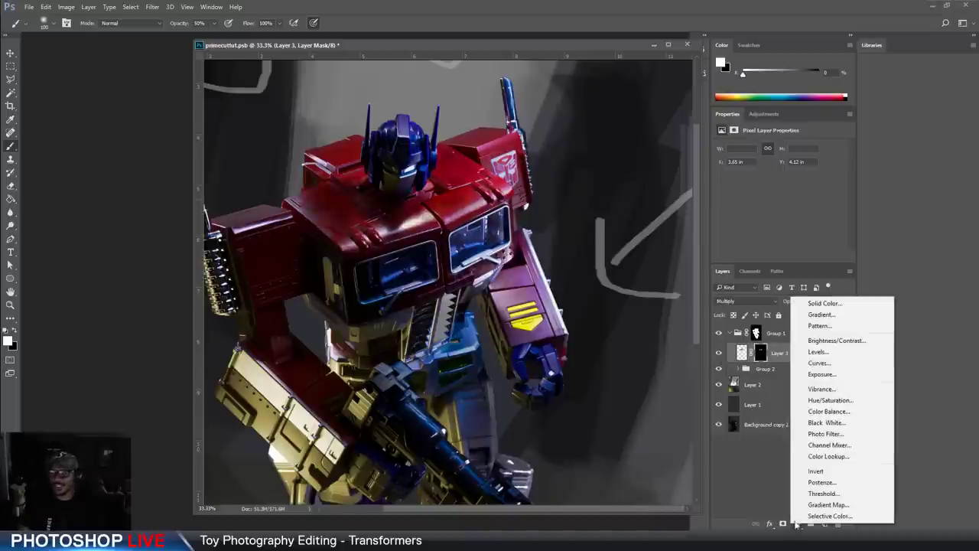
pyautogui.click(817, 352)
pyautogui.keyDown('alt'); pyautogui.click(753, 361); pyautogui.keyUp('alt')
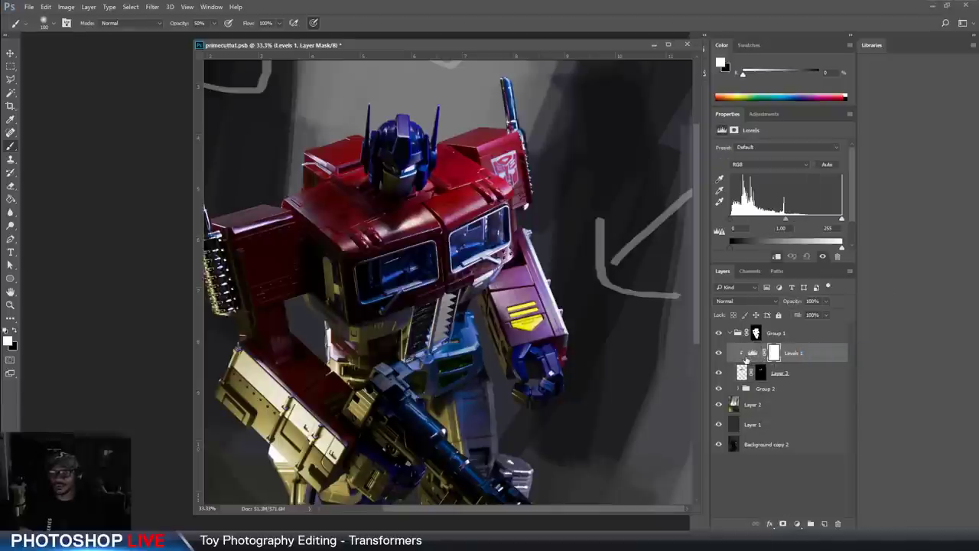
pyautogui.click(753, 357)
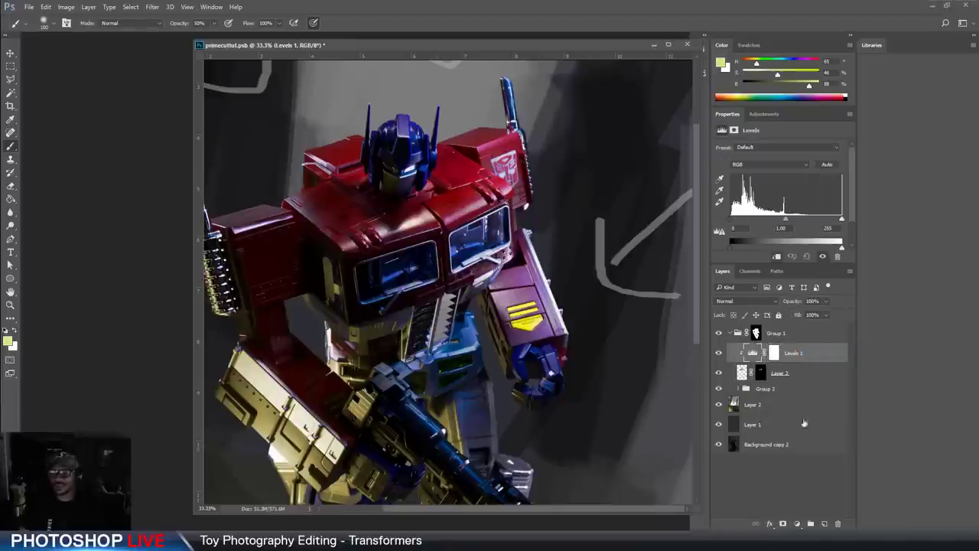
pyautogui.click(796, 523)
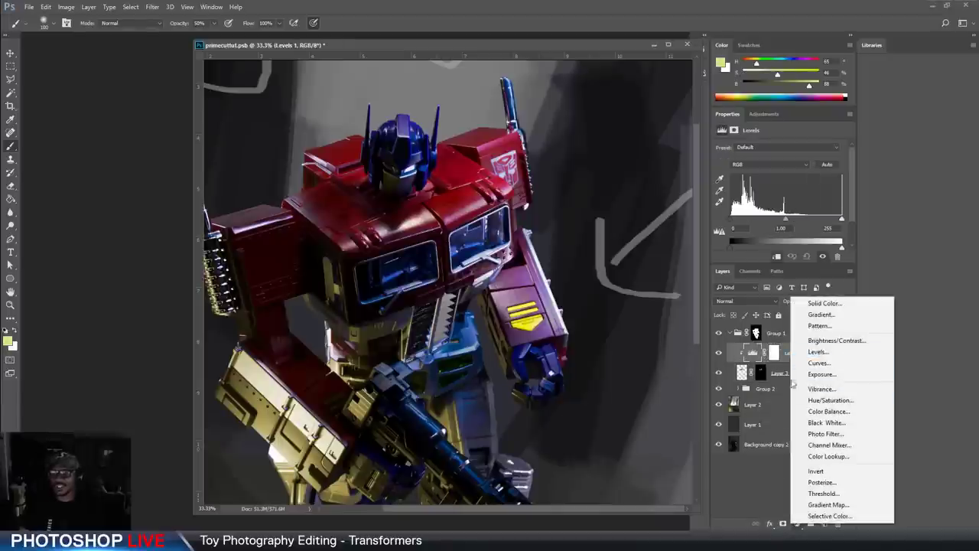
pyautogui.click(839, 302)
pyautogui.moveTo(785, 218); pyautogui.dragTo(730, 222)
pyautogui.moveTo(796, 222)
pyautogui.mouseDown()
pyautogui.moveTo(780, 222)
pyautogui.moveTo(830, 221)
pyautogui.moveTo(784, 222)
pyautogui.moveTo(818, 221)
pyautogui.mouseUp()
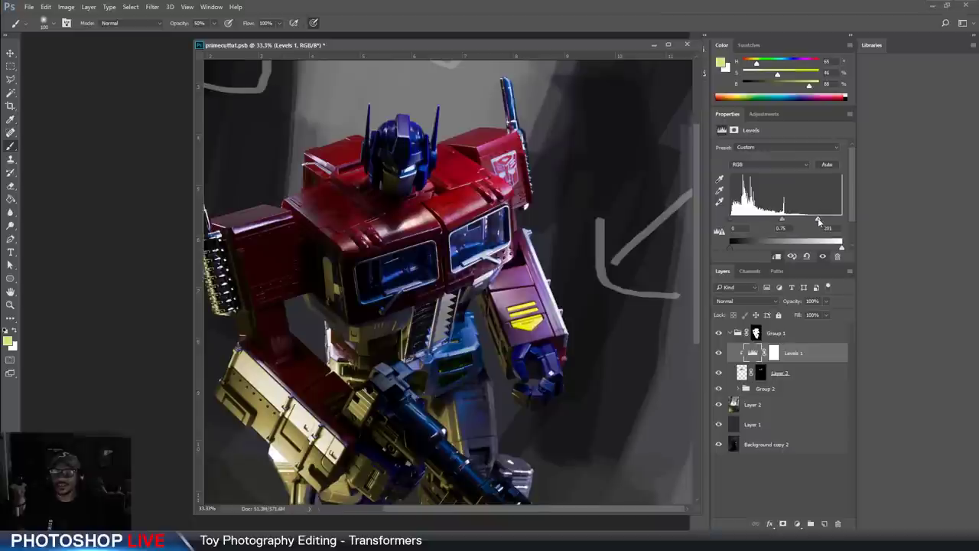
# Hide and show Layer 3 to compare the rust, and set up a 600 px black brush on its layer mask
pyautogui.click(719, 372)
pyautogui.click(719, 372)
pyautogui.click(761, 373)
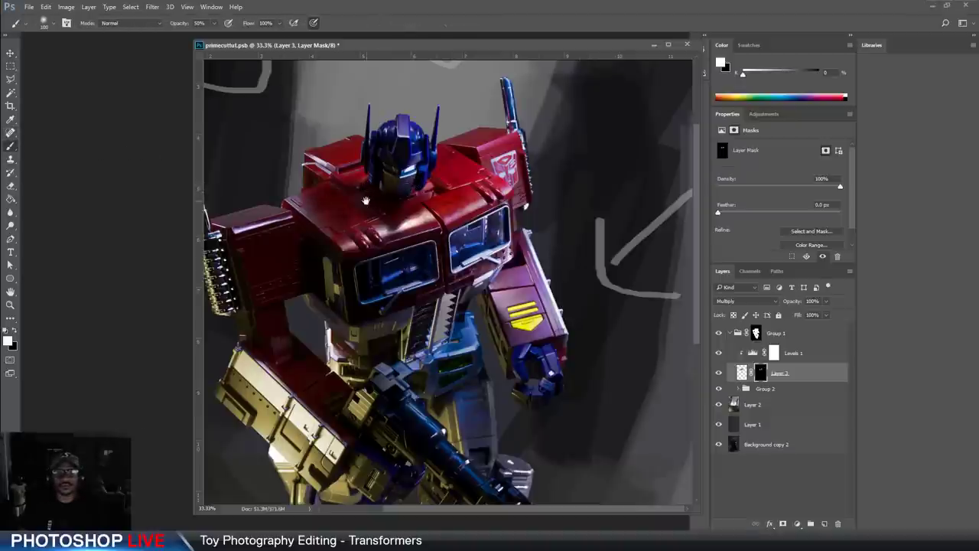
pyautogui.moveTo(365, 200); pyautogui.dragTo(374, 201)
pyautogui.press(']')
pyautogui.press(']')
pyautogui.press(']')
pyautogui.press(']')
pyautogui.press(']')
pyautogui.press(']')
pyautogui.press(']')
pyautogui.press(']')
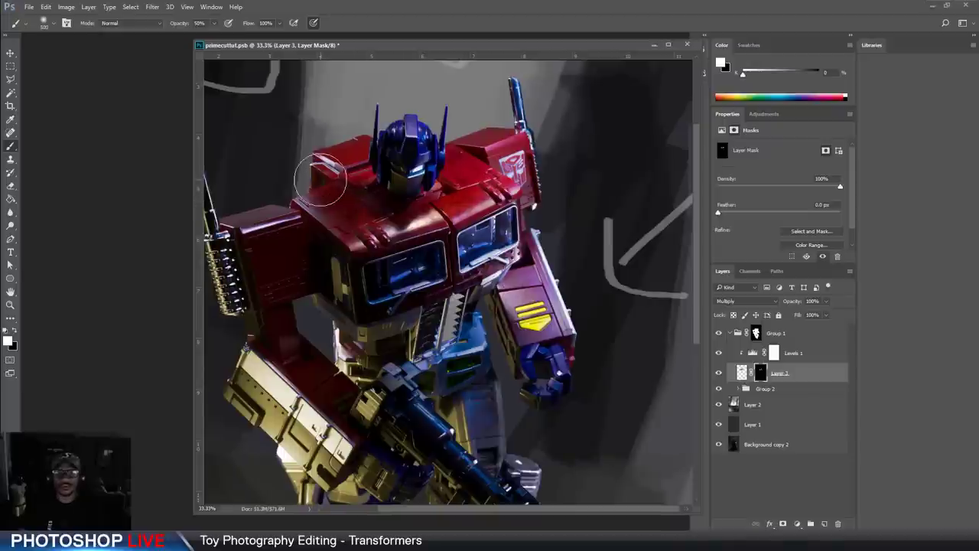
pyautogui.press('x')
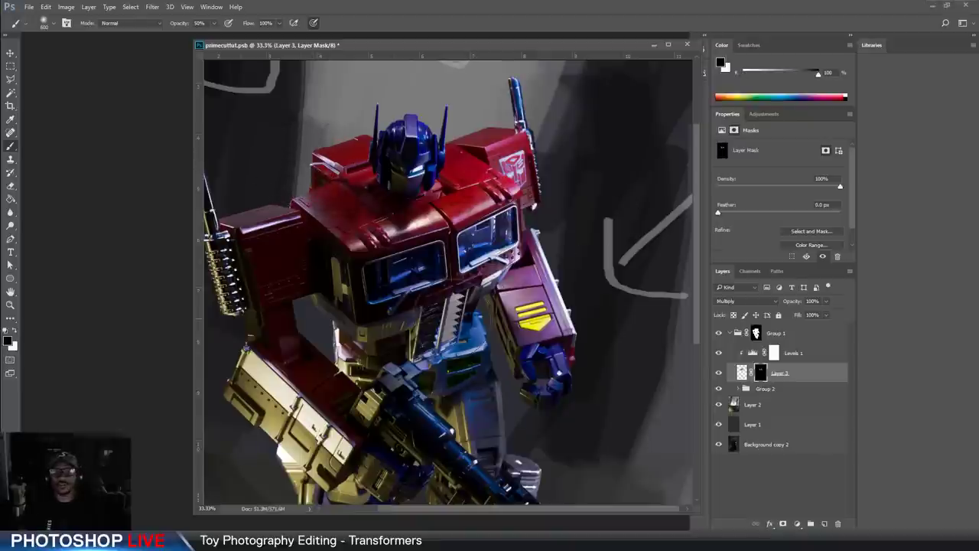
# Create a new layer above Levels 1 and place the texturez_3834 rust image there
pyautogui.scroll(-1, 458, 184)
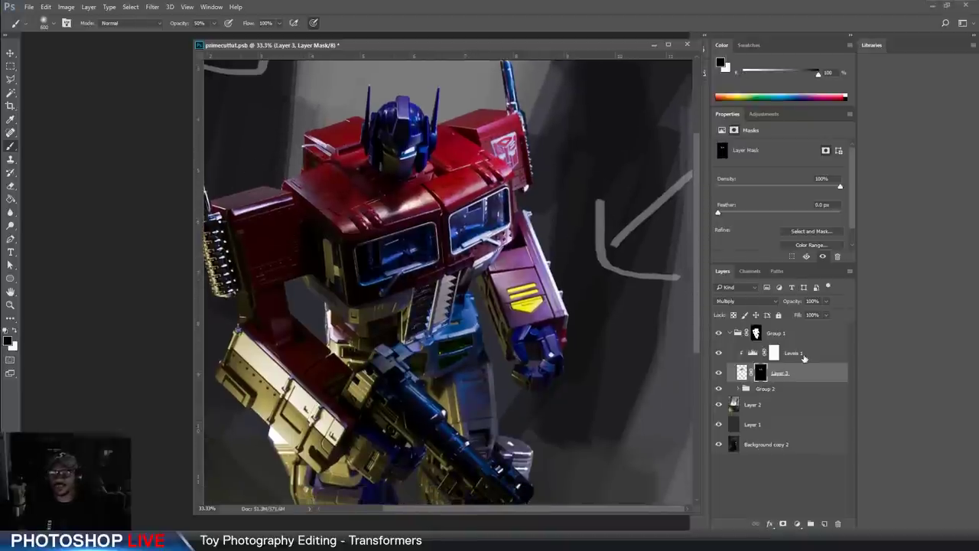
pyautogui.click(803, 357)
pyautogui.click(823, 523)
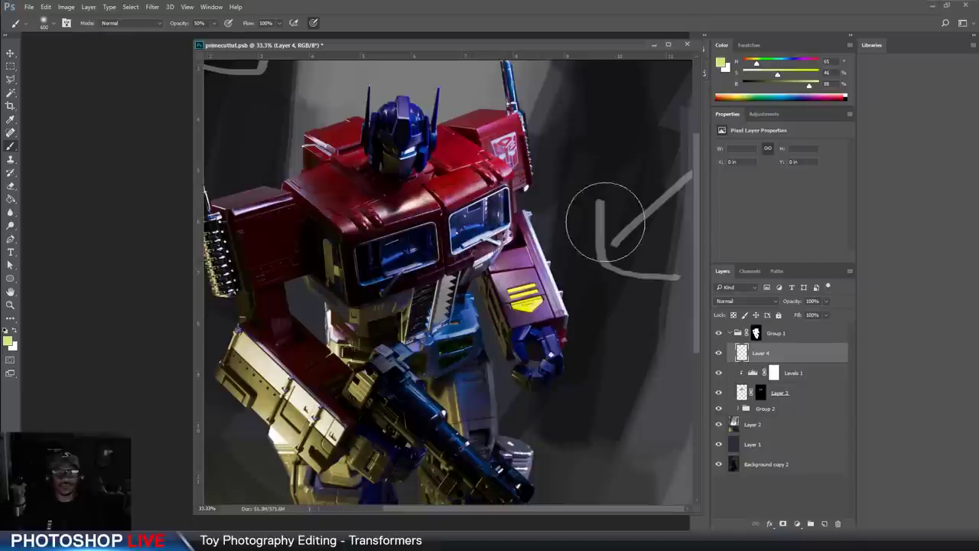
pyautogui.moveTo(431, 292); pyautogui.dragTo(442, 250)
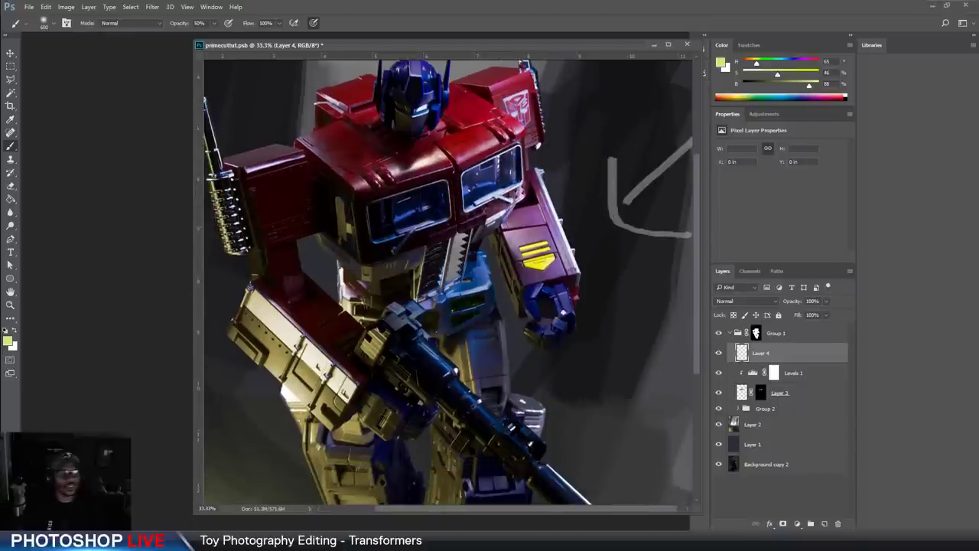
pyautogui.moveTo(978, 267); pyautogui.dragTo(520, 267)
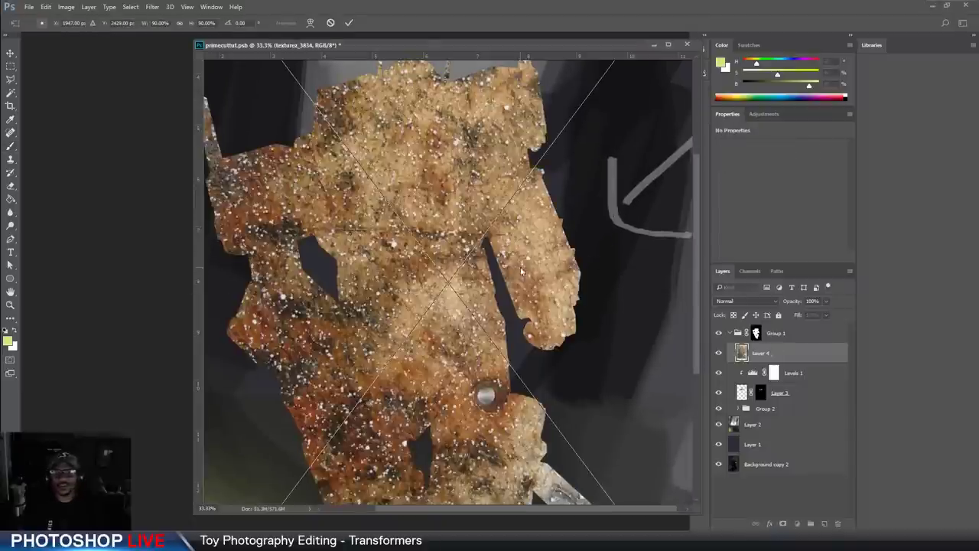
pyautogui.scroll(-2, 525, 263)
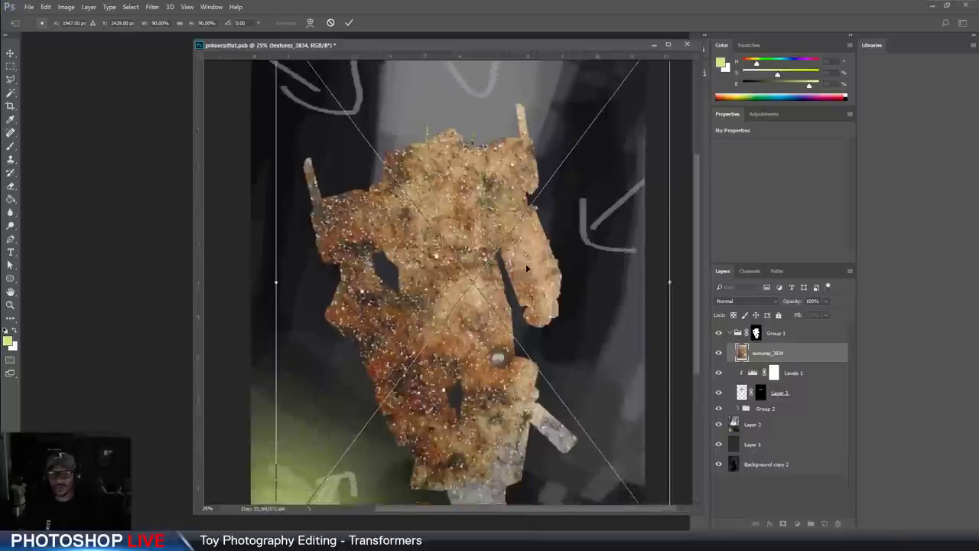
# Scale the placed rust texture to about 32% and position it over the figure's forearm with the yellow emblem
pyautogui.moveTo(319, 72); pyautogui.dragTo(582, 261)
pyautogui.moveTo(563, 425); pyautogui.dragTo(525, 281)
pyautogui.hotkey('ctrl', '+')
pyautogui.hotkey('ctrl', '+')
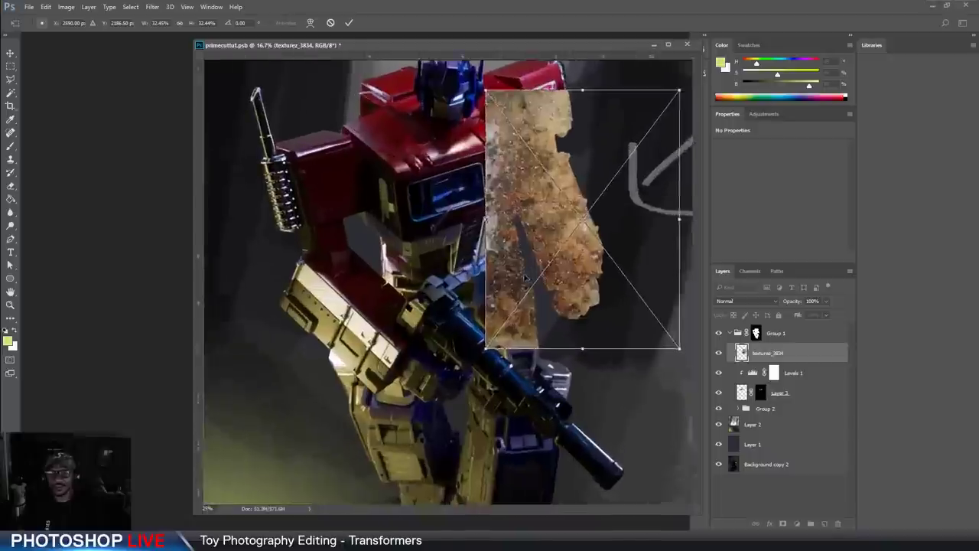
pyautogui.press('Return')
# Distort the rust texture so its four corners match the perspective of the red forearm panel with the yellow emblem
pyautogui.moveTo(474, 248); pyautogui.dragTo(422, 241)
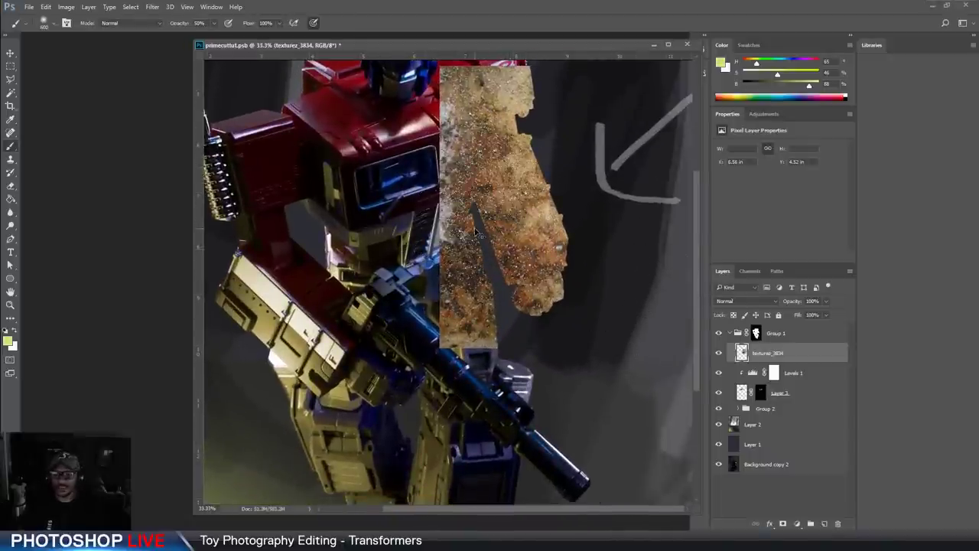
pyautogui.hotkey('ctrl', 't')
pyautogui.rightClick(487, 227)
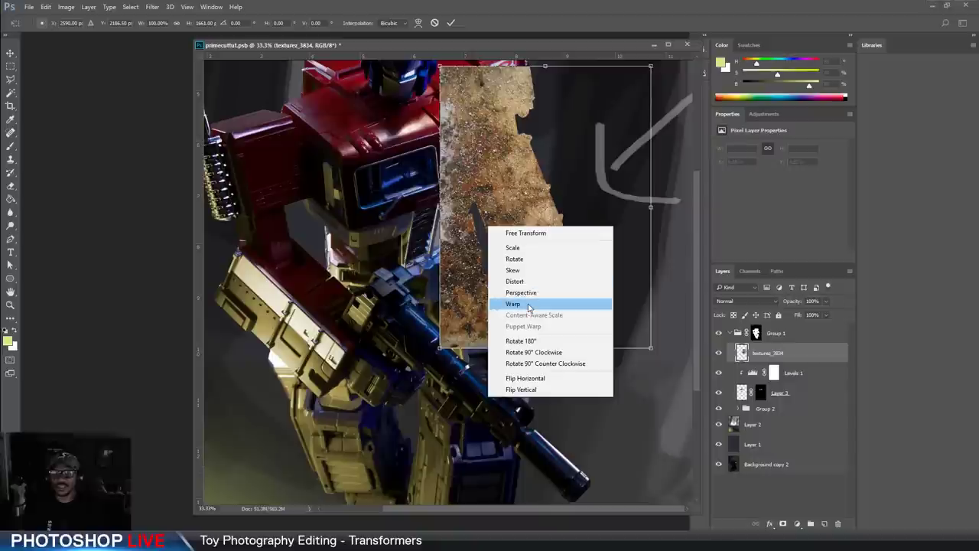
pyautogui.click(527, 280)
pyautogui.scroll(2, 501, 215)
pyautogui.scroll(1, 501, 215)
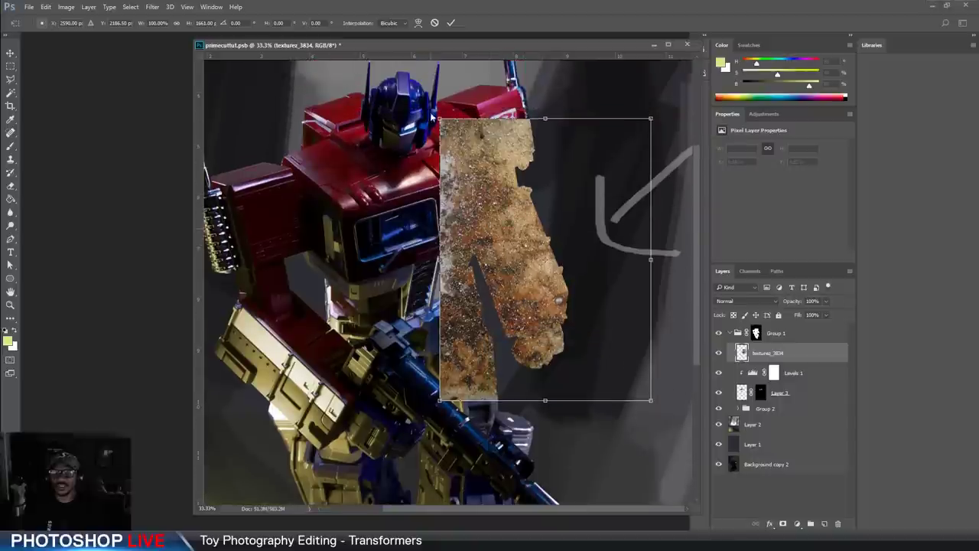
pyautogui.moveTo(440, 120); pyautogui.dragTo(483, 209)
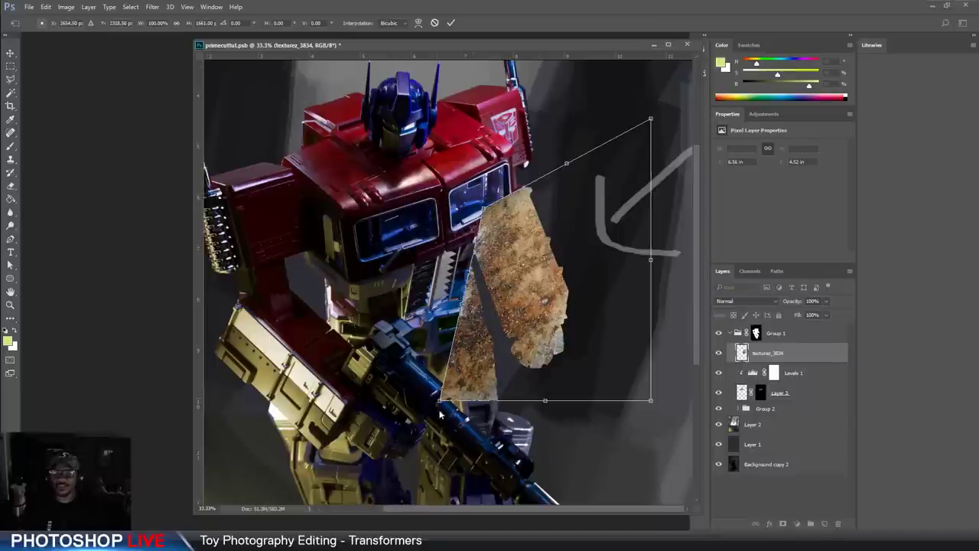
pyautogui.moveTo(439, 400); pyautogui.dragTo(511, 304)
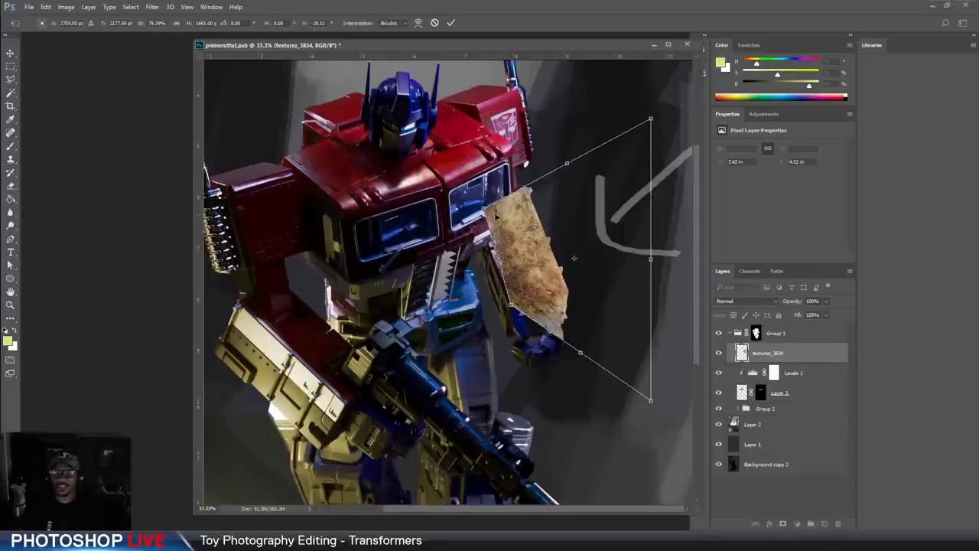
pyautogui.moveTo(483, 209); pyautogui.dragTo(473, 211)
pyautogui.moveTo(648, 122); pyautogui.dragTo(524, 185)
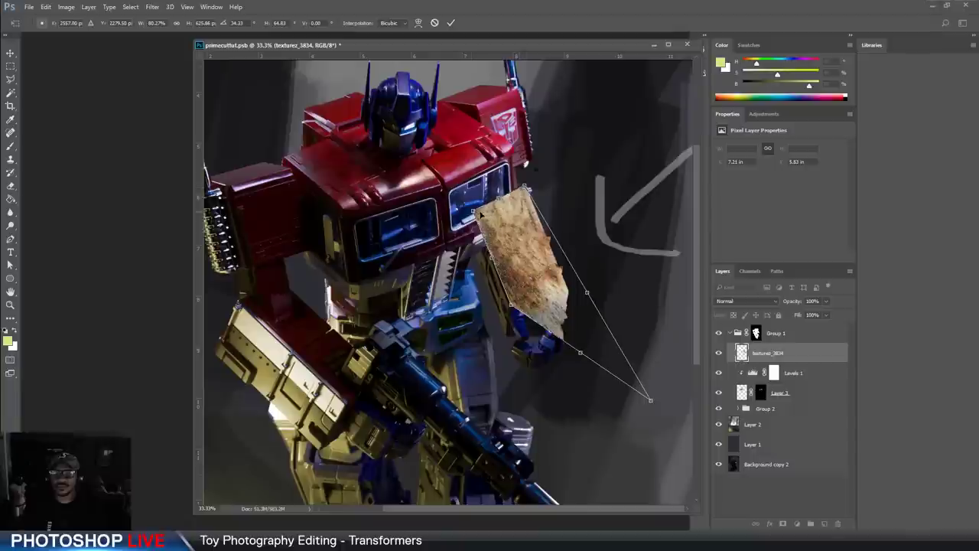
pyautogui.moveTo(473, 211); pyautogui.dragTo(473, 201)
pyautogui.moveTo(647, 405); pyautogui.dragTo(569, 292)
pyautogui.press('Return')
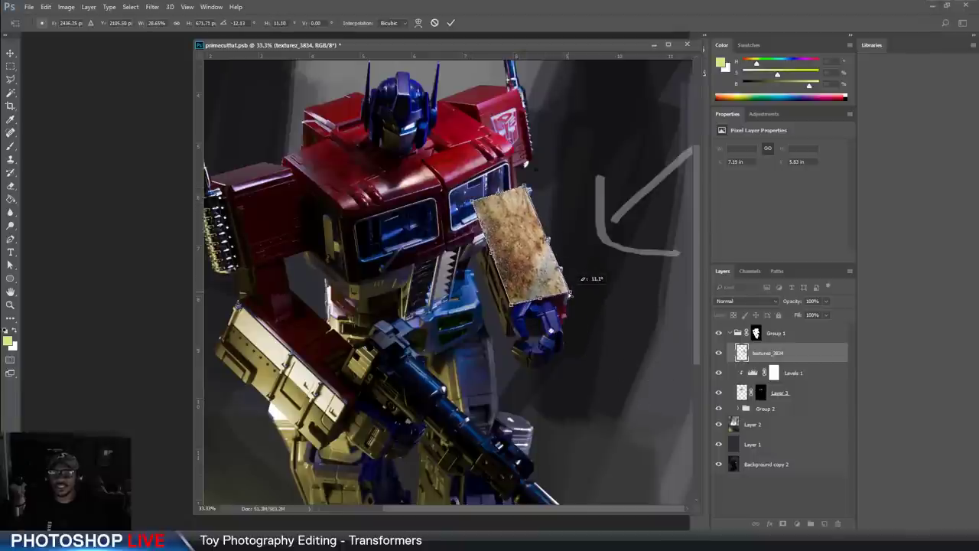
# Set the texturez_3834 layer to Multiply with 91% fill, and hide it with an inverted black layer mask
pyautogui.press('b')
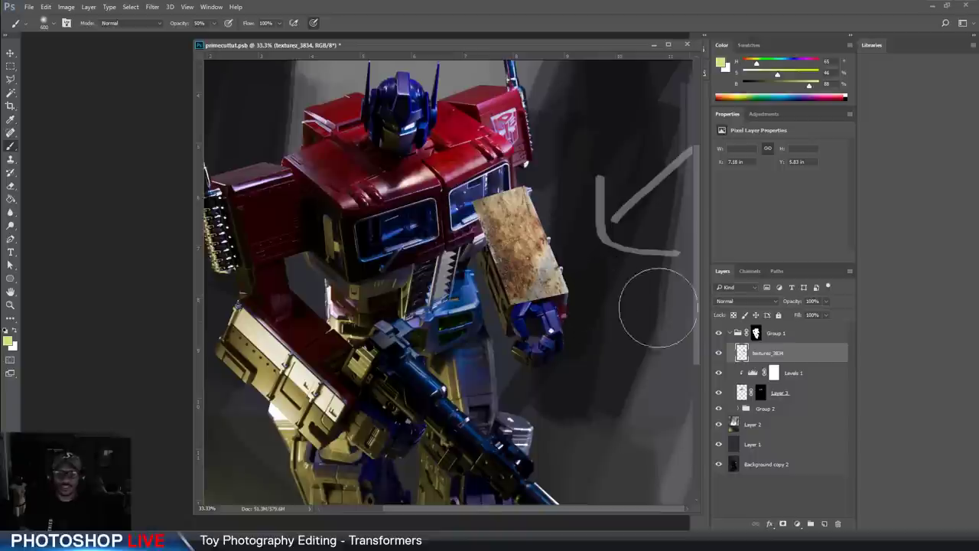
pyautogui.click(782, 524)
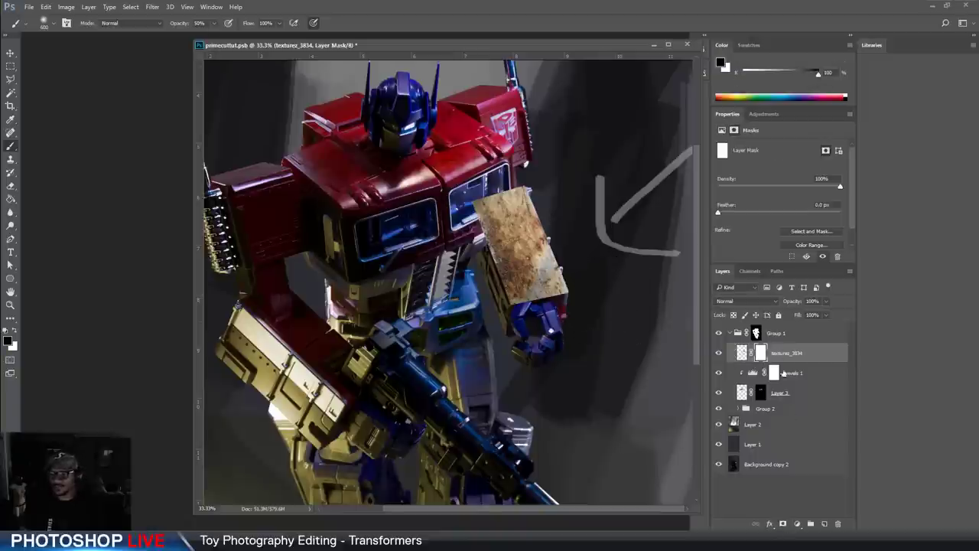
pyautogui.click(745, 301)
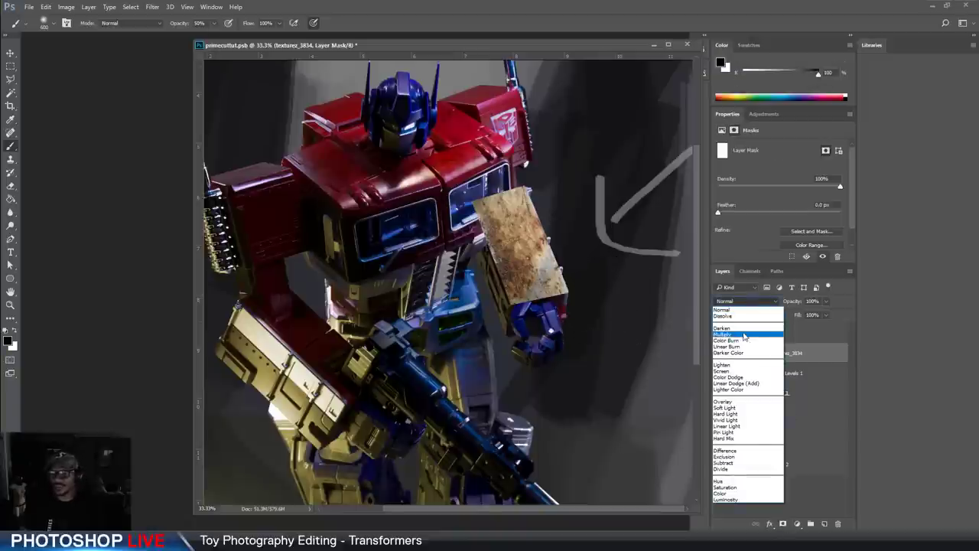
pyautogui.click(744, 334)
pyautogui.click(826, 314)
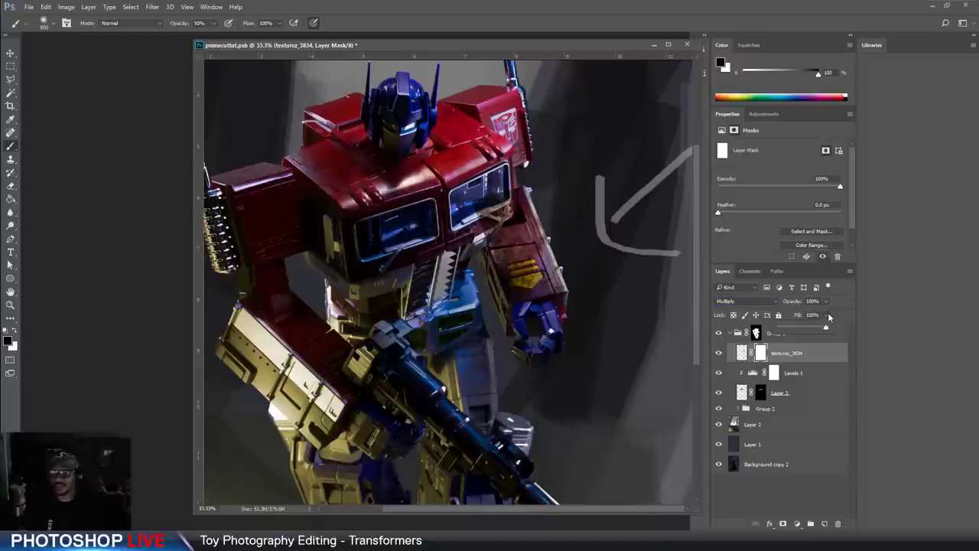
pyautogui.moveTo(826, 329); pyautogui.dragTo(820, 330)
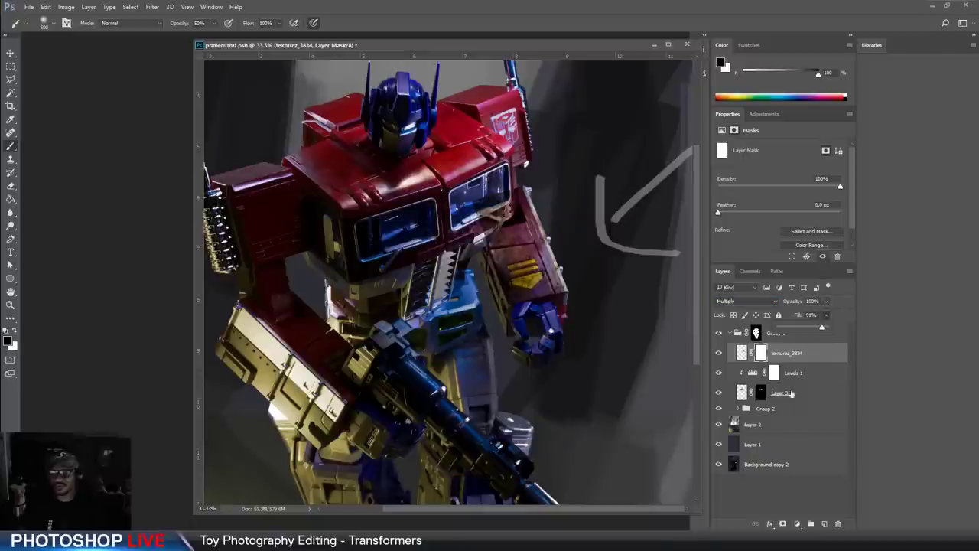
pyautogui.click(760, 354)
pyautogui.hotkey('ctrl', 'i')
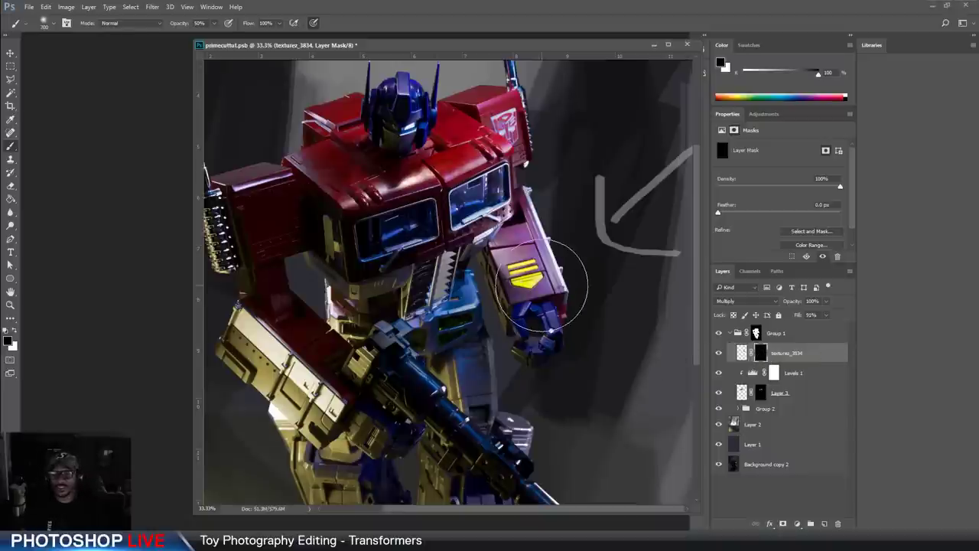
# Reveal rust on the forearm and its yellow emblem by painting white on the mask at 50% opacity, with the brush reduced to 200 px
pyautogui.moveTo(526, 264)
pyautogui.mouseDown()
pyautogui.moveTo(514, 243)
pyautogui.moveTo(532, 269)
pyautogui.moveTo(528, 292)
pyautogui.moveTo(539, 290)
pyautogui.moveTo(527, 229)
pyautogui.mouseUp()
pyautogui.press('x')
pyautogui.press('[')
pyautogui.press('[')
pyautogui.press('[')
pyautogui.press('[')
pyautogui.press('[')
pyautogui.click(527, 271)
pyautogui.click(517, 269)
pyautogui.click(528, 288)
pyautogui.click(541, 288)
pyautogui.press('[')
pyautogui.click(551, 281)
pyautogui.moveTo(552, 292)
pyautogui.mouseDown()
pyautogui.moveTo(515, 293)
pyautogui.moveTo(505, 256)
pyautogui.moveTo(519, 273)
pyautogui.moveTo(547, 283)
pyautogui.mouseUp()
pyautogui.press('[')
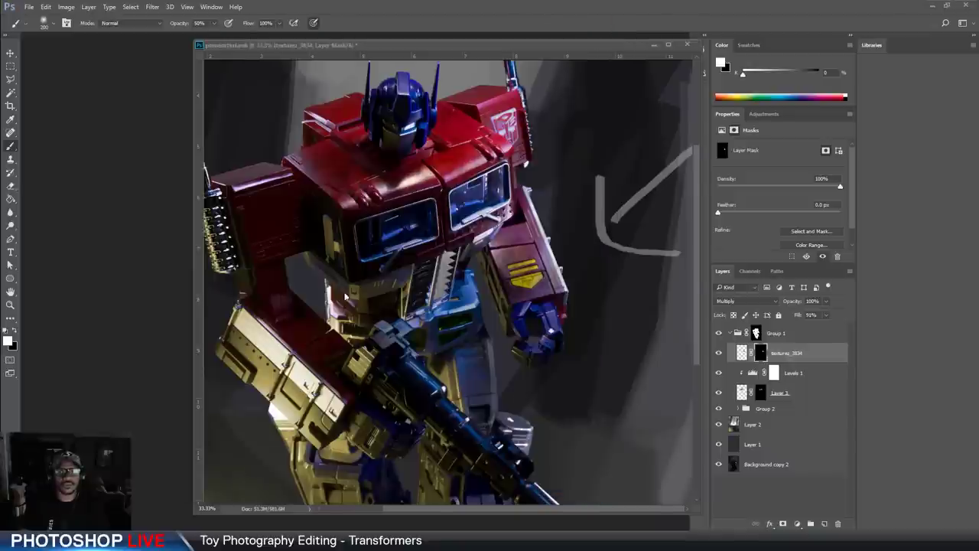
# Switch to the web browser and look through the "street cracks" image results for usable crack textures
pyautogui.click(589, 7)
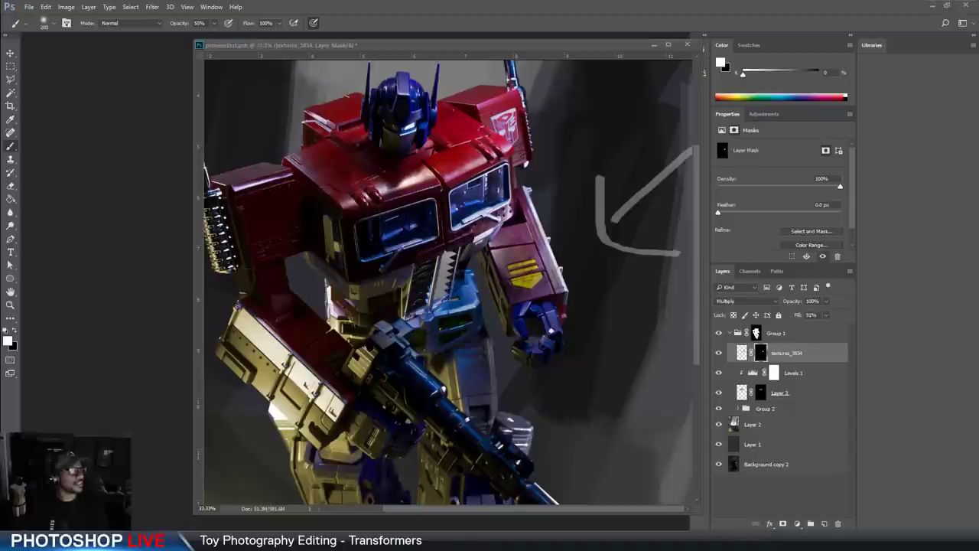
pyautogui.hotkey('alt', 'Tab')
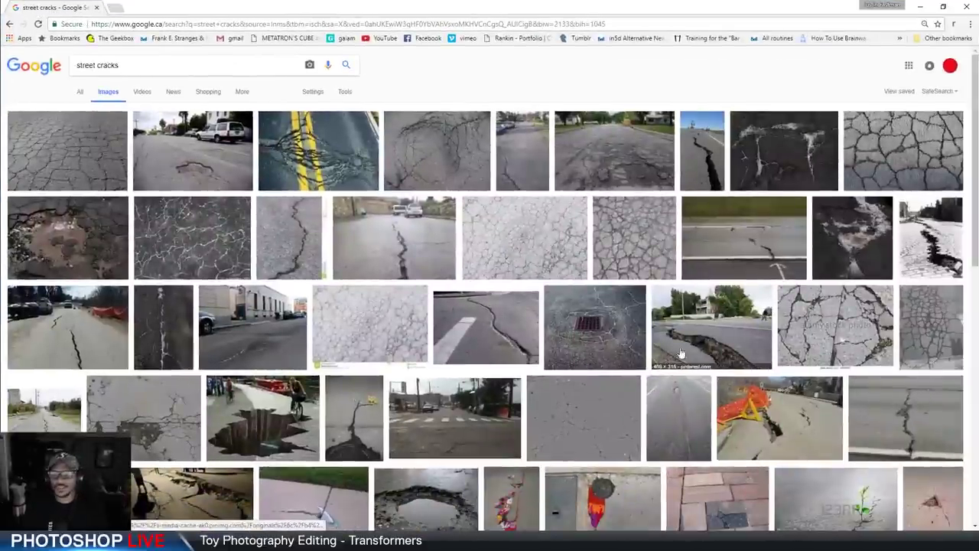
pyautogui.scroll(-3, 618, 382)
pyautogui.scroll(-3, 616, 378)
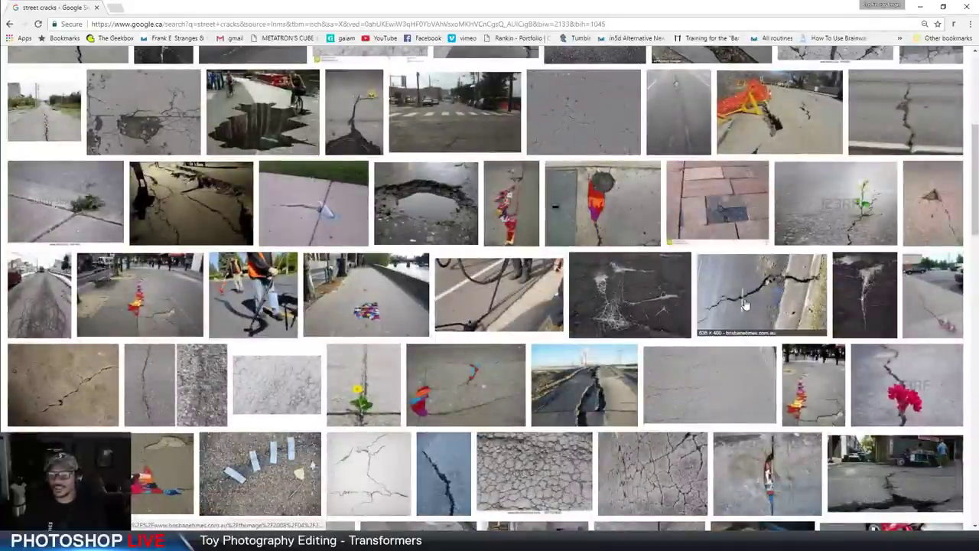
pyautogui.scroll(-3, 649, 345)
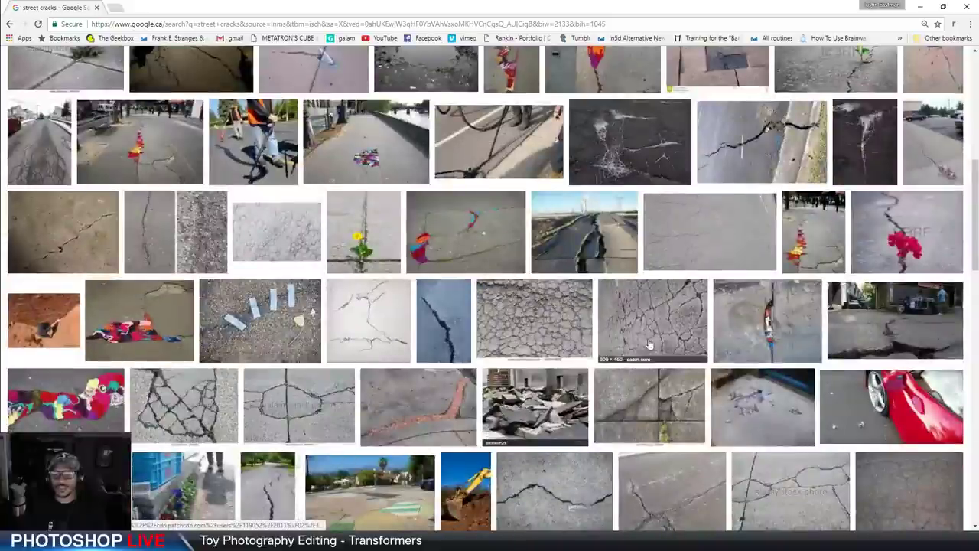
pyautogui.scroll(-2, 648, 346)
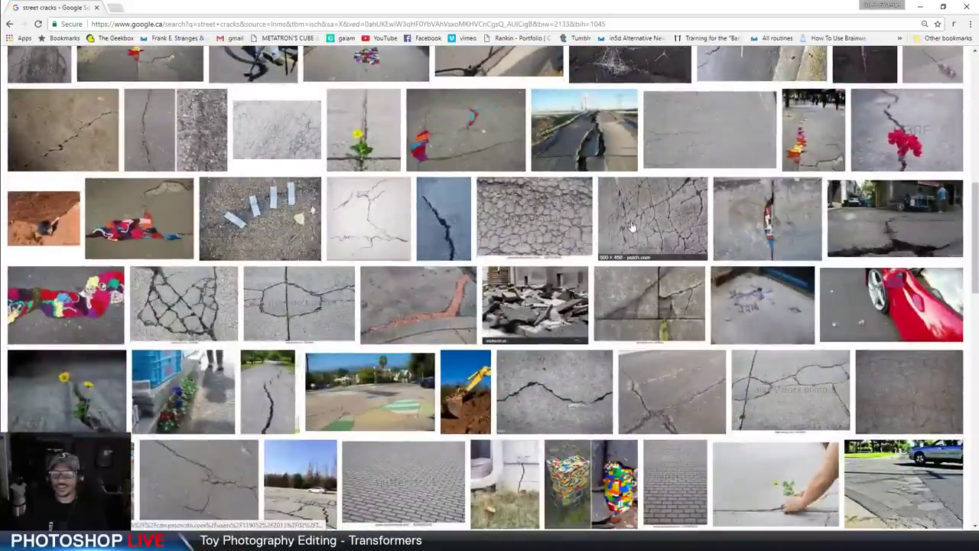
pyautogui.scroll(-2, 632, 226)
pyautogui.scroll(6, 668, 288)
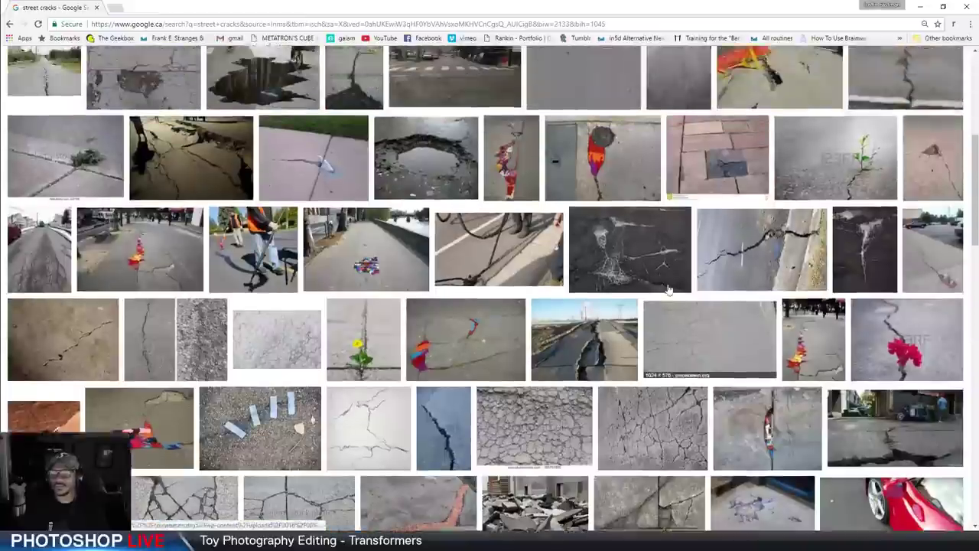
pyautogui.scroll(5, 668, 289)
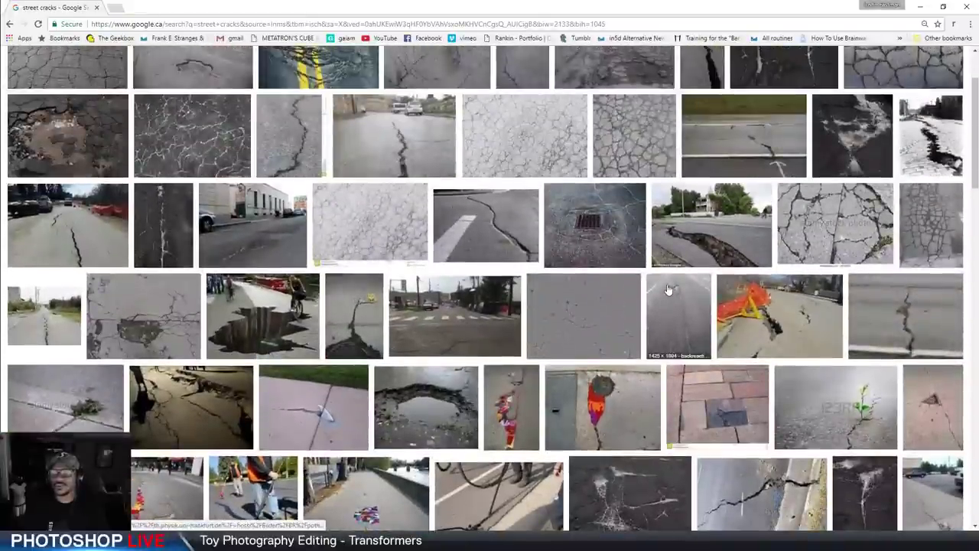
# Browse further through the "street cracks" image results, previewing the alligator-cracked pavement photo, for a texture with bold, well-defined cracks
pyautogui.scroll(2, 668, 288)
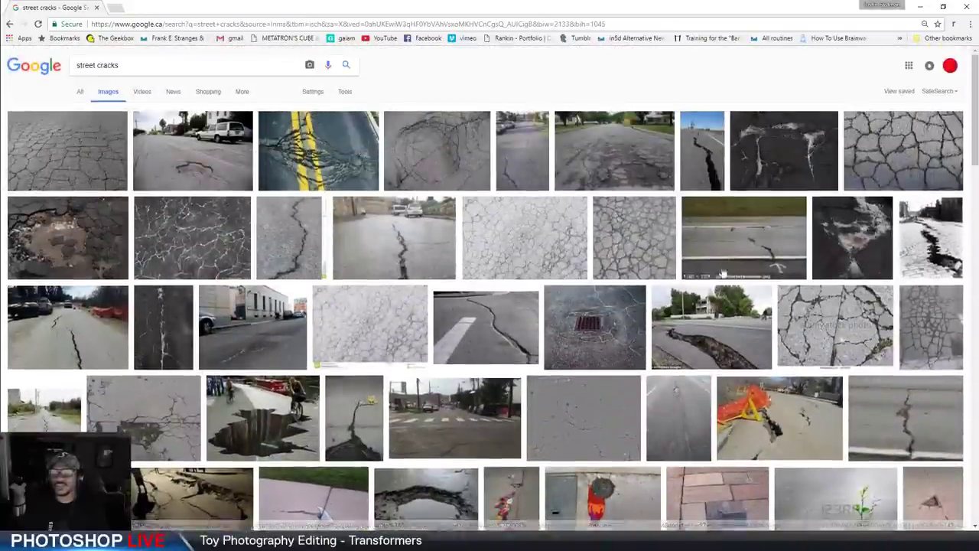
pyautogui.scroll(-10, 634, 430)
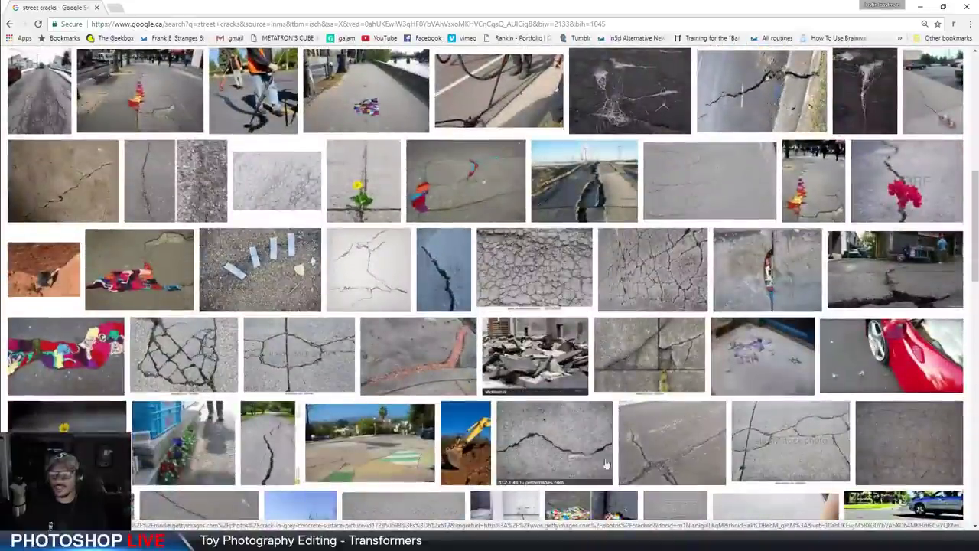
pyautogui.click(643, 285)
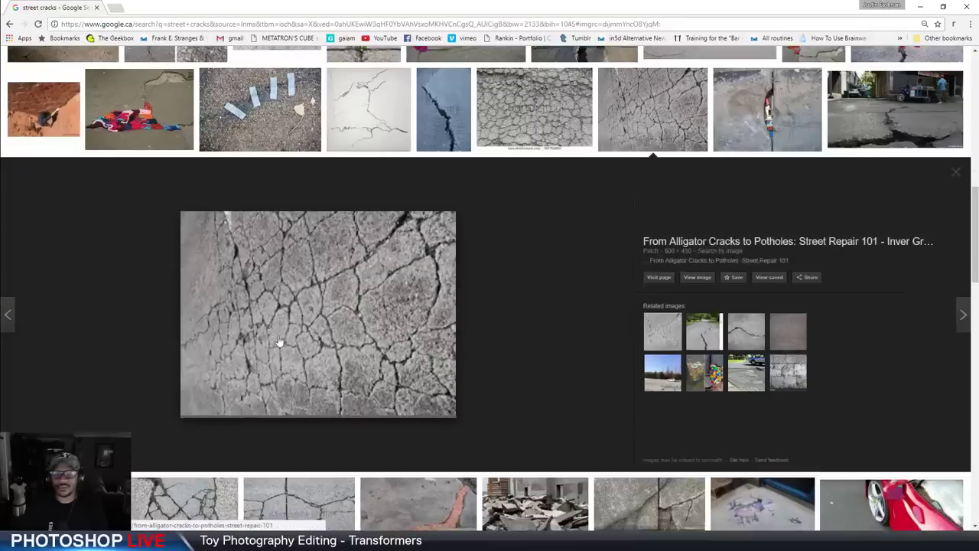
pyautogui.scroll(-15, 449, 244)
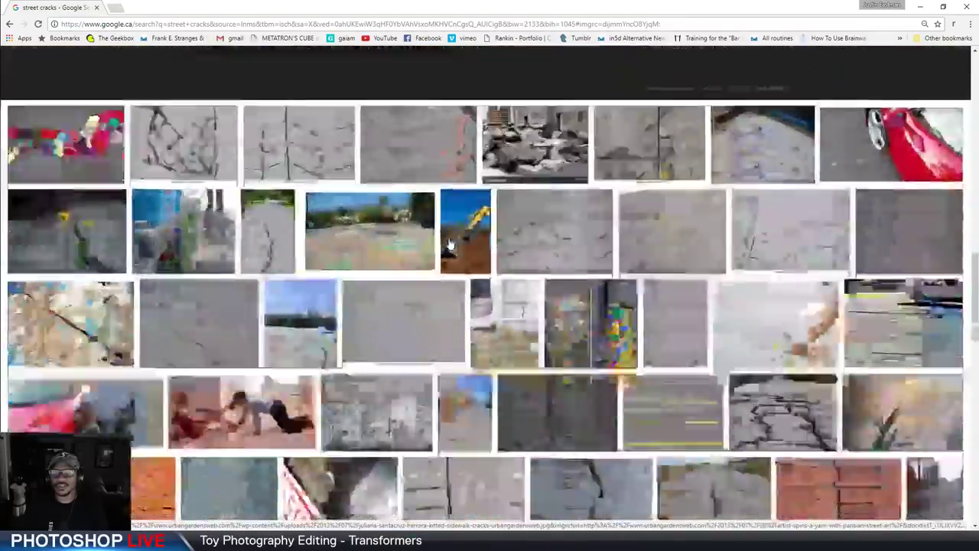
pyautogui.scroll(-4, 450, 243)
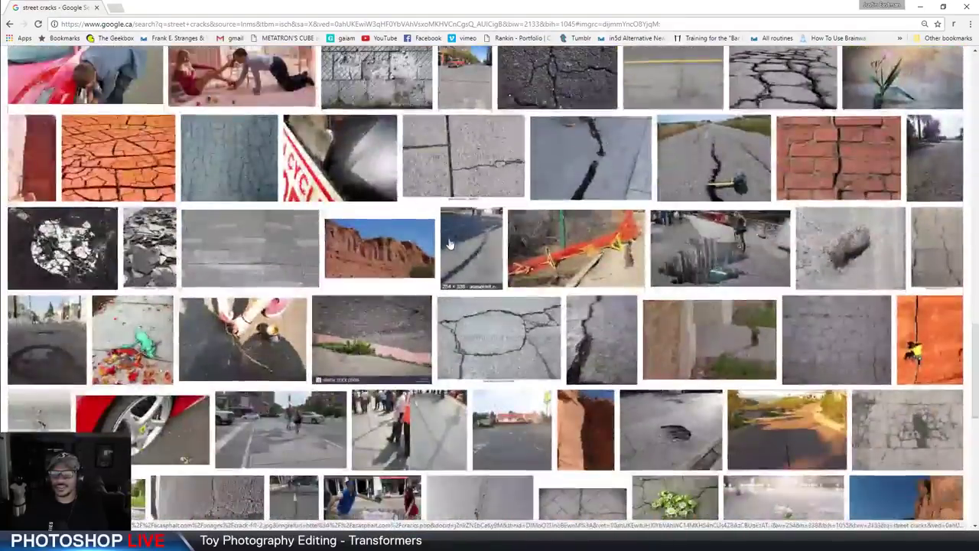
pyautogui.scroll(-3, 450, 243)
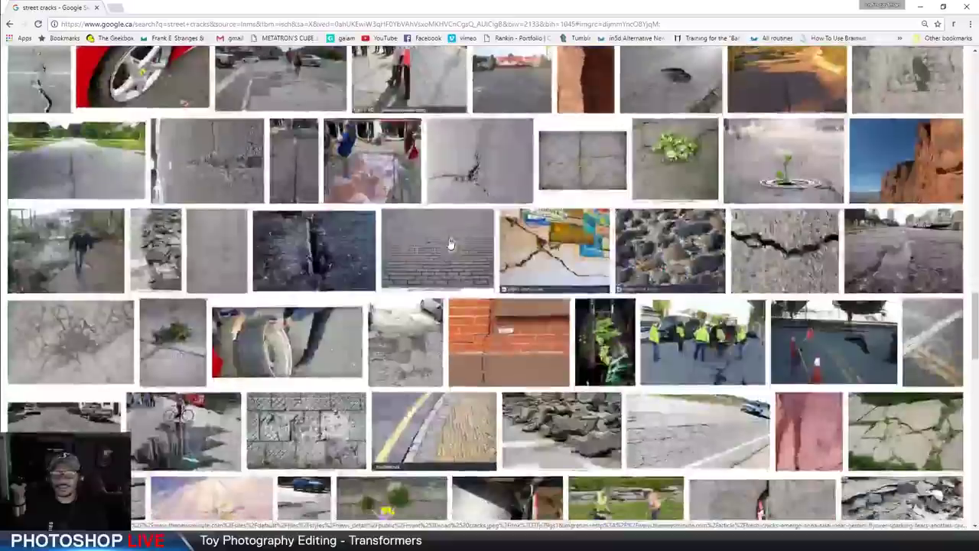
pyautogui.scroll(4, 450, 243)
pyautogui.scroll(-6, 446, 248)
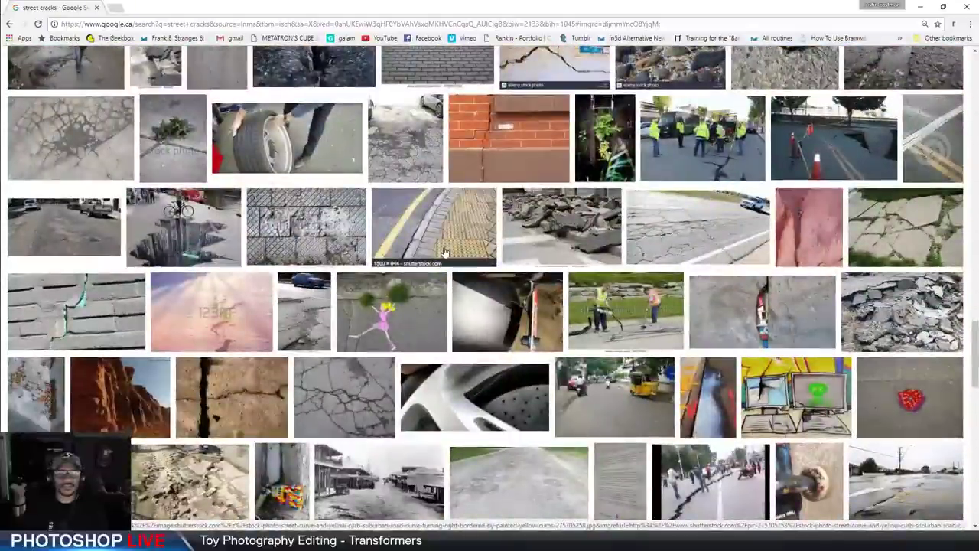
# Open the preview of the St. Louis Parking Lot Repair Services cracked asphalt photo and copy the image
pyautogui.click(355, 408)
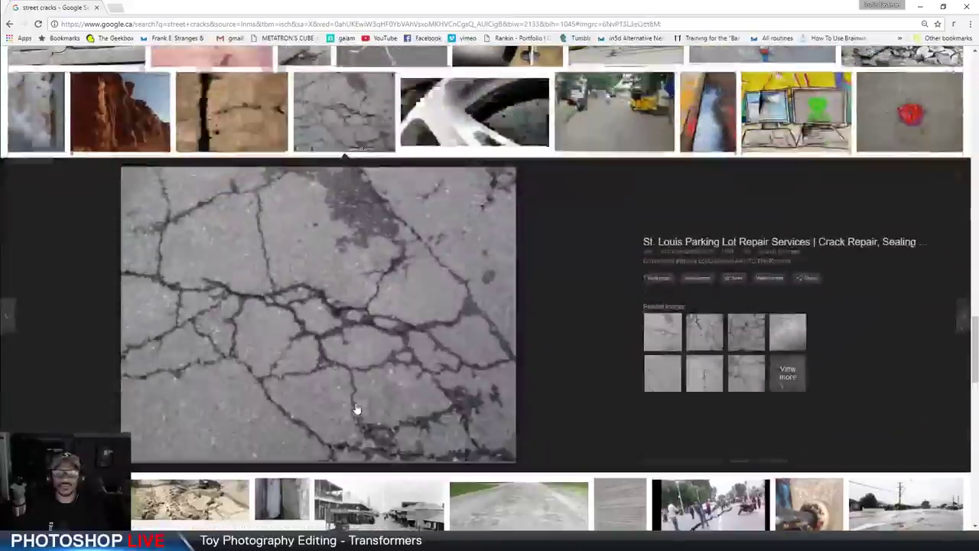
pyautogui.rightClick(377, 277)
pyautogui.click(413, 380)
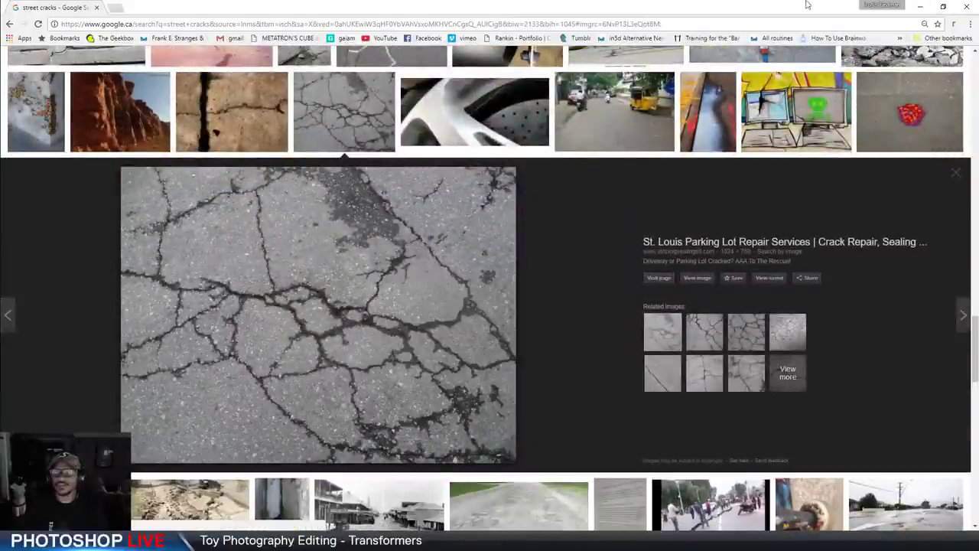
# Switch to Photoshop and paste the copied street-crack image onto a new layer above textures_3834
pyautogui.hotkey('alt', 'Tab')
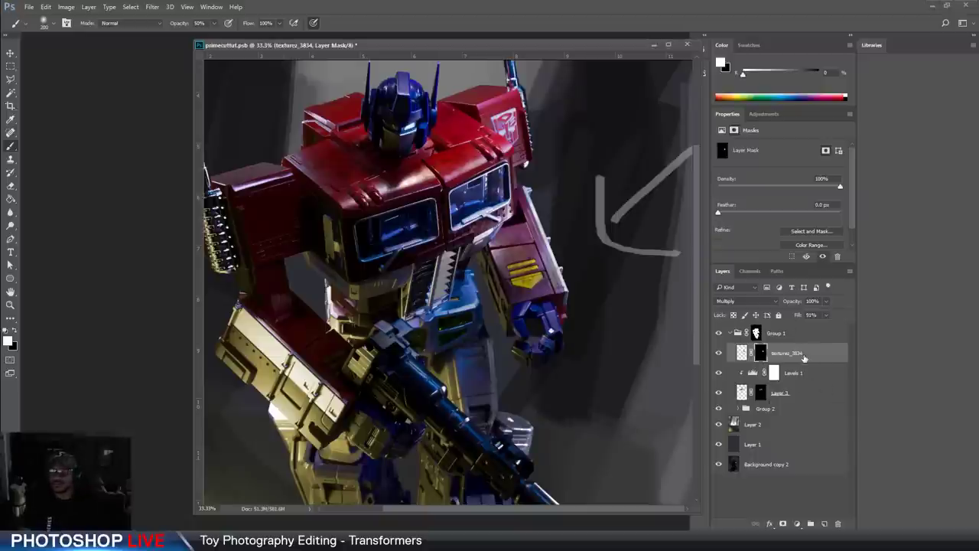
pyautogui.click(824, 524)
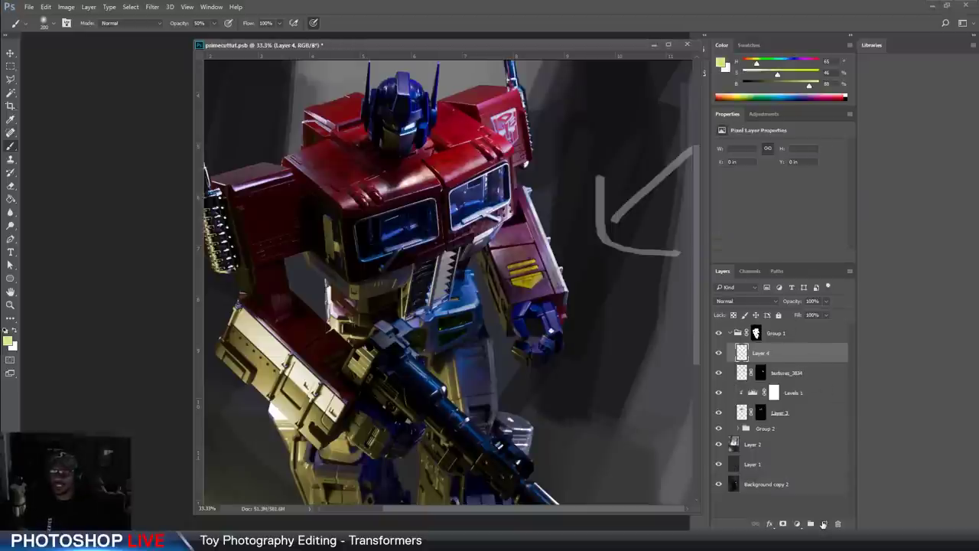
pyautogui.hotkey('ctrl', 'v')
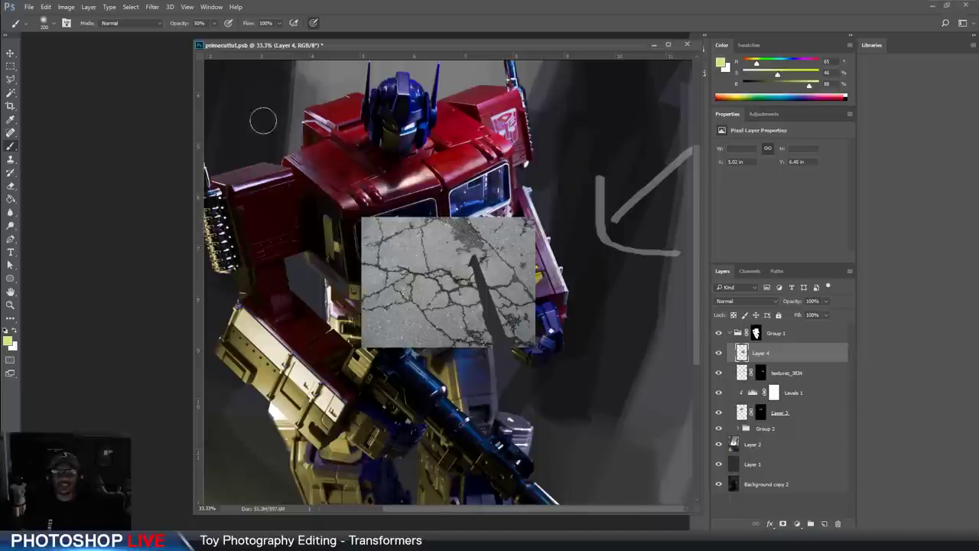
# Move the pasted crack image over the robot's forearm that holds the gun
pyautogui.click(11, 52)
pyautogui.moveTo(562, 301)
pyautogui.mouseDown()
pyautogui.moveTo(529, 331)
pyautogui.moveTo(459, 477)
pyautogui.moveTo(468, 380)
pyautogui.moveTo(416, 374)
pyautogui.mouseUp()
pyautogui.moveTo(411, 340); pyautogui.dragTo(511, 292)
pyautogui.hotkey('ctrl', 't')
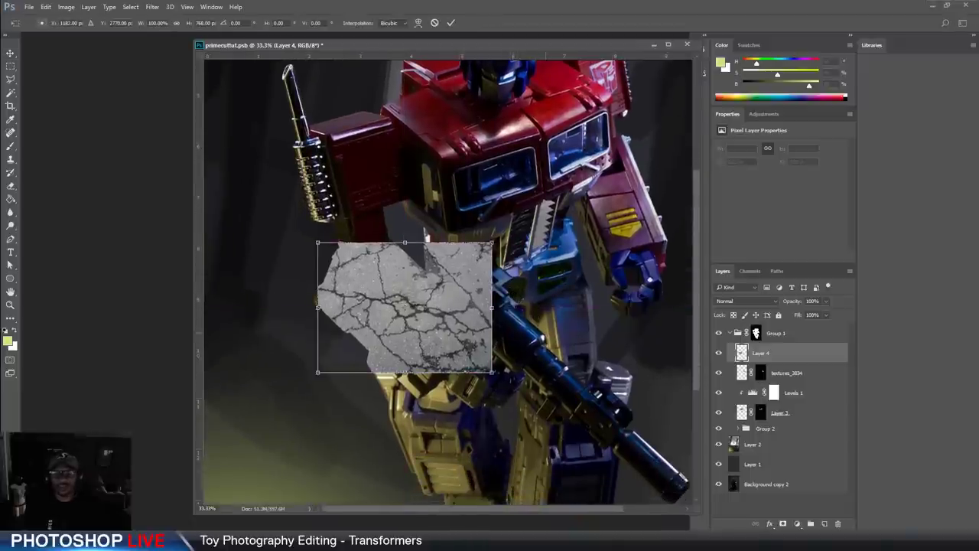
pyautogui.moveTo(535, 334); pyautogui.dragTo(491, 411)
pyautogui.press('Escape')
pyautogui.moveTo(466, 331); pyautogui.dragTo(458, 299)
pyautogui.rightClick(458, 299)
pyautogui.click(389, 268)
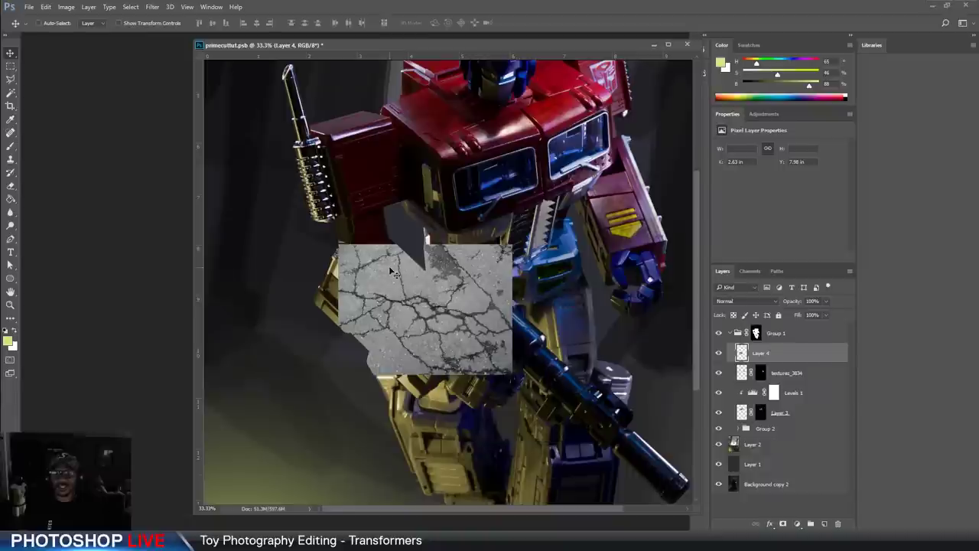
# Distort the crack image so its four corners follow the angled face of the gun arm's forearm
pyautogui.hotkey('ctrl', 't')
pyautogui.rightClick(435, 284)
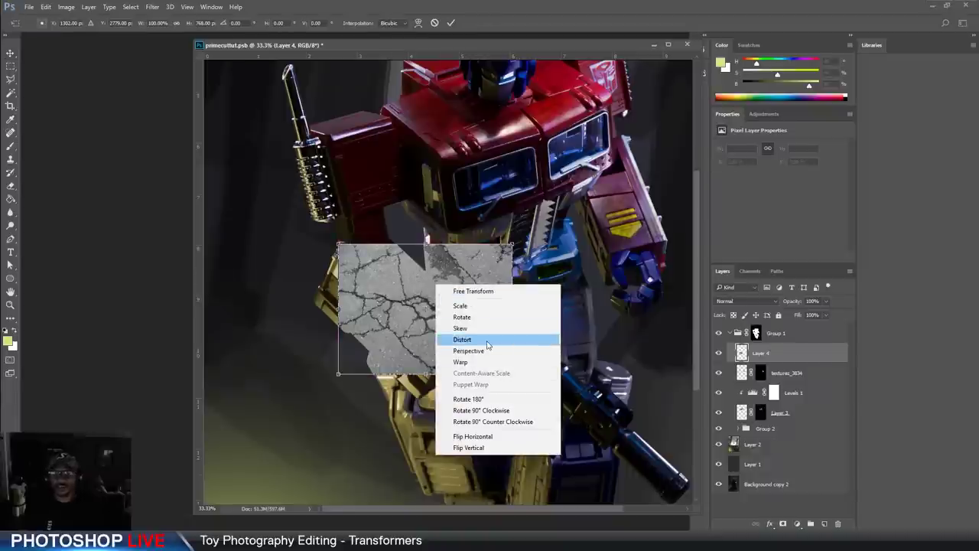
pyautogui.click(487, 341)
pyautogui.moveTo(339, 245)
pyautogui.mouseDown()
pyautogui.moveTo(382, 260)
pyautogui.moveTo(335, 248)
pyautogui.mouseUp()
pyautogui.moveTo(337, 373); pyautogui.dragTo(313, 303)
pyautogui.moveTo(511, 374); pyautogui.dragTo(417, 397)
pyautogui.moveTo(512, 245); pyautogui.dragTo(448, 350)
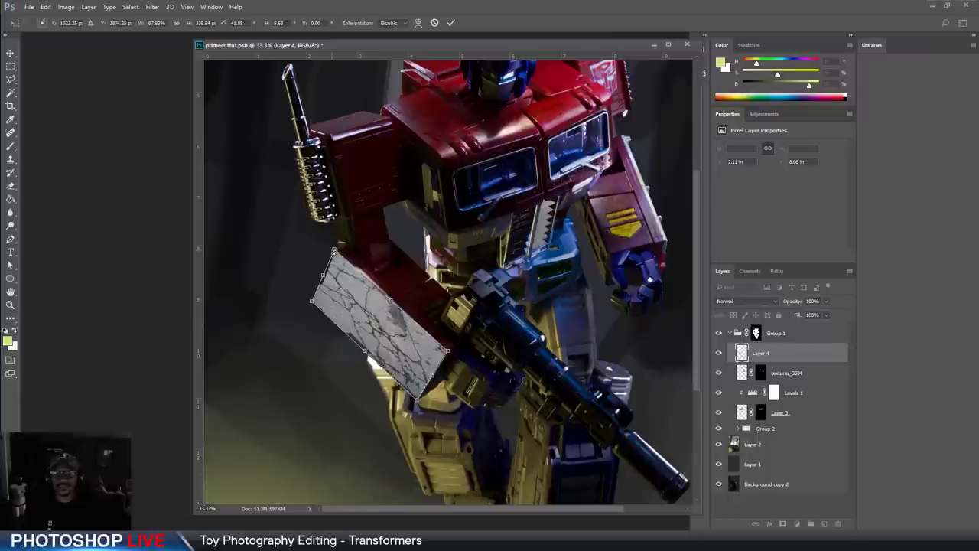
# Refine the crack image's corners, enlarge it past the forearm's edges and apply the transformation
pyautogui.moveTo(334, 248); pyautogui.dragTo(336, 250)
pyautogui.moveTo(311, 308); pyautogui.dragTo(309, 299)
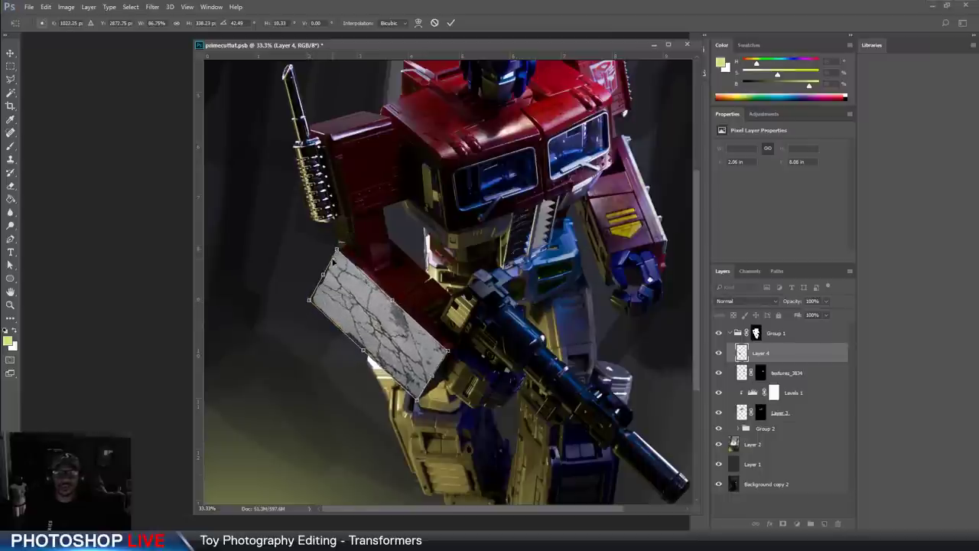
pyautogui.moveTo(392, 300); pyautogui.dragTo(364, 319)
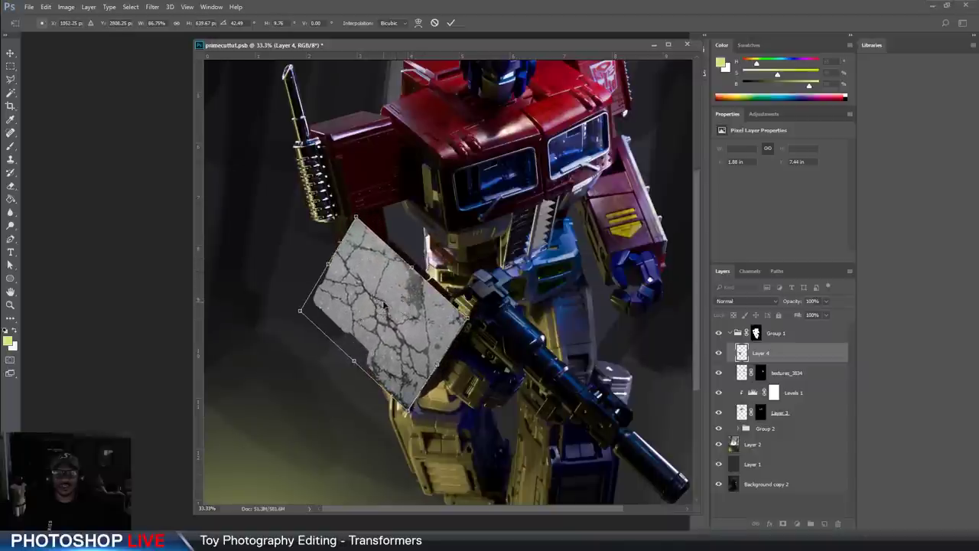
pyautogui.press('Return')
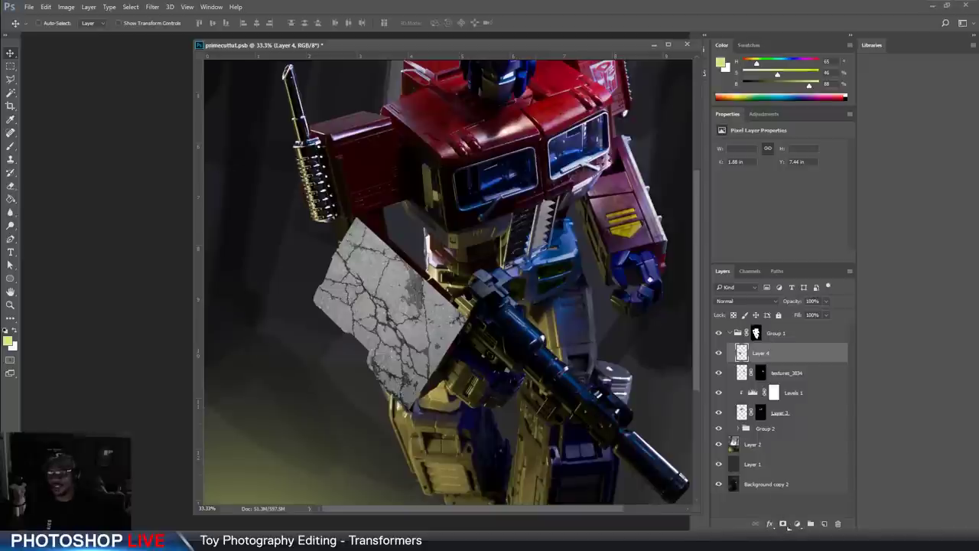
pyautogui.click(745, 290)
pyautogui.click(738, 302)
pyautogui.click(739, 288)
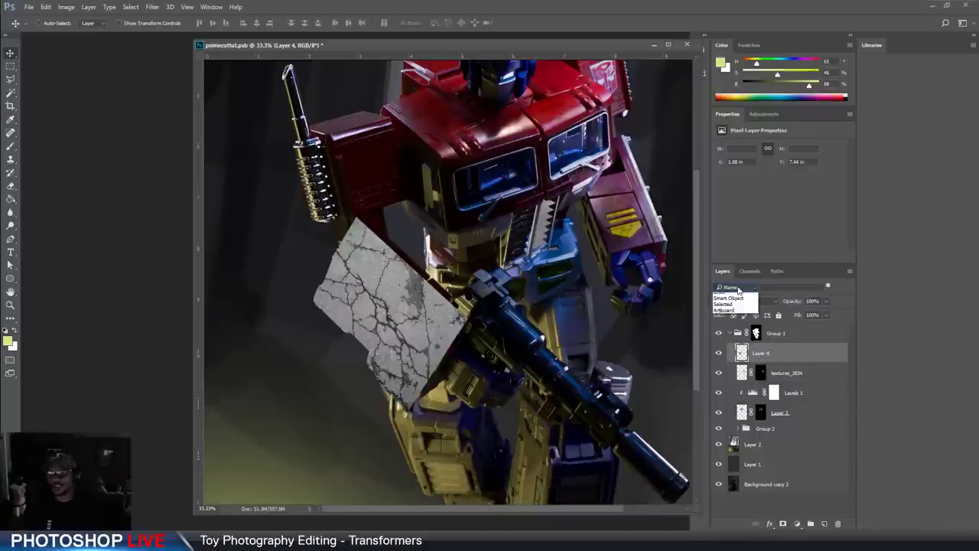
pyautogui.click(736, 296)
pyautogui.click(743, 300)
pyautogui.click(735, 309)
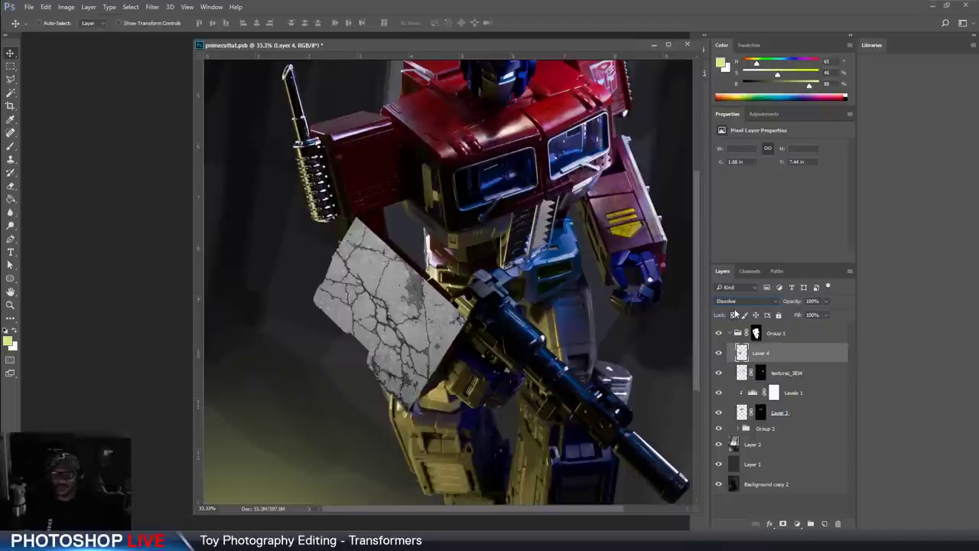
# Try successive blend modes on the crack layer, including Lighten, Lighter Color, Overlay and Color
pyautogui.press('Down')
pyautogui.press('Down')
pyautogui.press('Down')
pyautogui.press('Down')
pyautogui.press('Down')
pyautogui.press('Down')
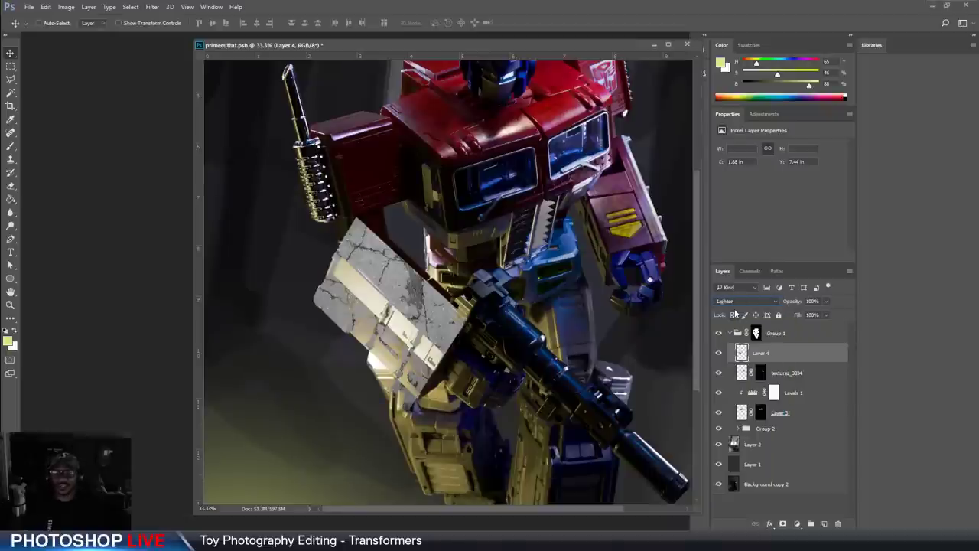
pyautogui.press('Down')
pyautogui.press('Down')
pyautogui.press('Down')
pyautogui.press('Down')
pyautogui.press('Down')
pyautogui.press('Down')
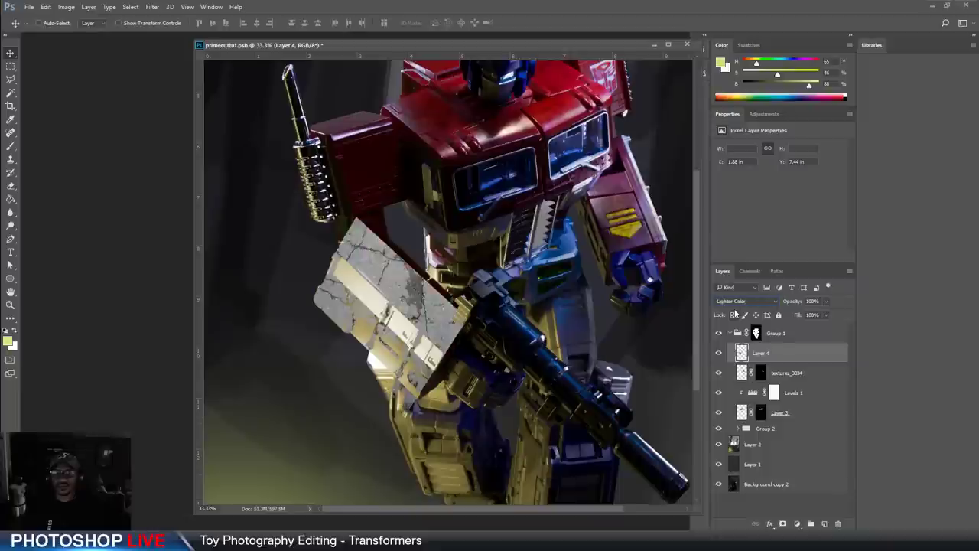
pyautogui.press('Up')
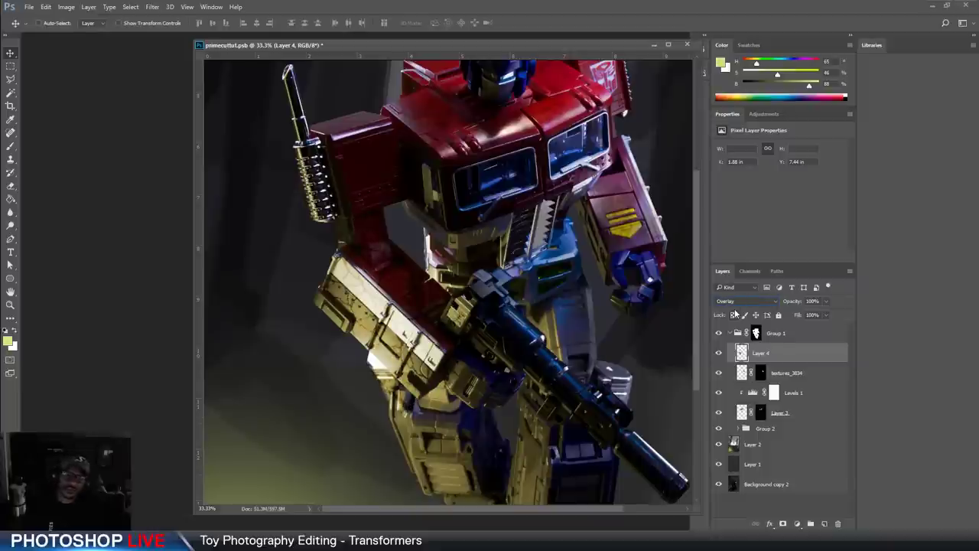
pyautogui.press('Down')
pyautogui.press('Down')
pyautogui.press('Down')
pyautogui.press('Down')
pyautogui.press('Down')
pyautogui.press('Down')
pyautogui.press('Down')
pyautogui.press('Down')
pyautogui.press('Down')
pyautogui.press('Down')
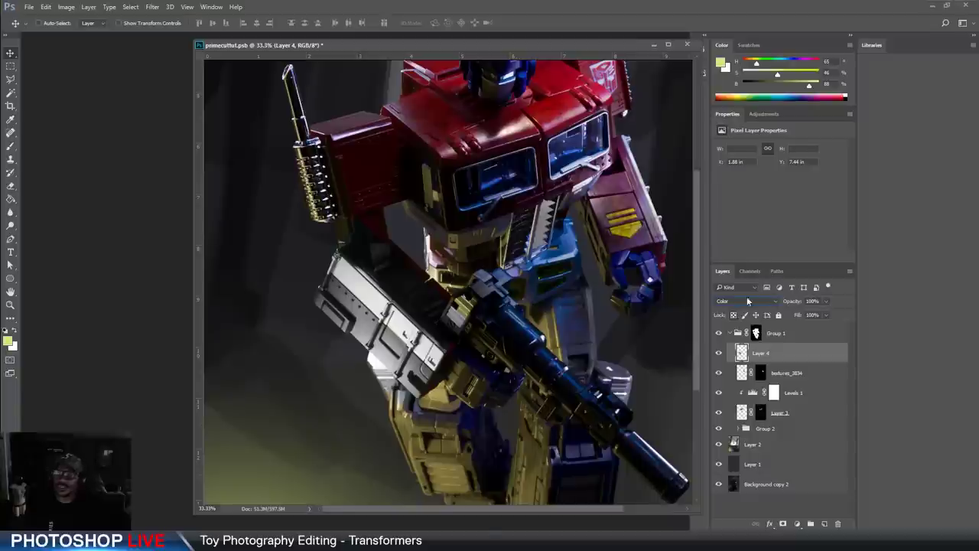
# Set the crack layer to Multiply after comparing it with Color Burn, Darker Color and Darken
pyautogui.click(751, 300)
pyautogui.click(743, 334)
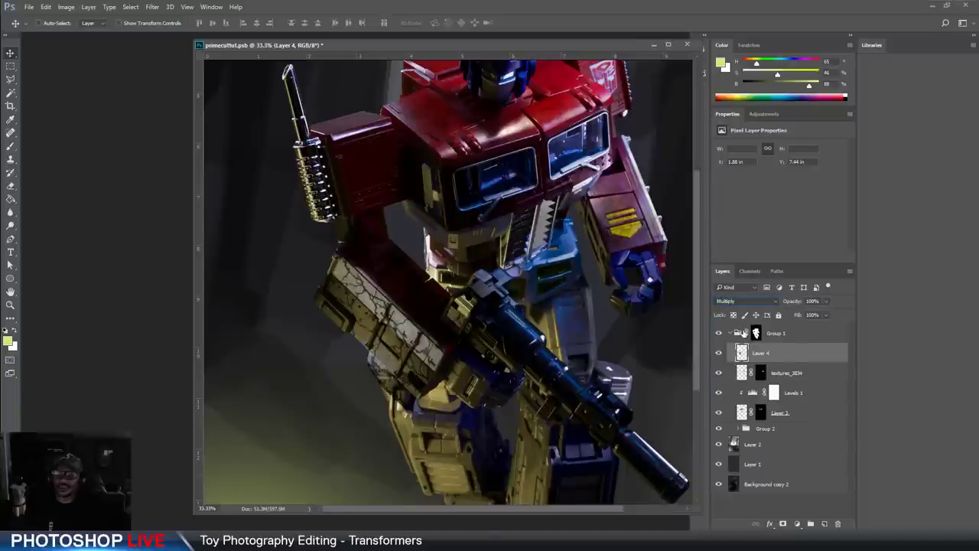
pyautogui.press('Down')
pyautogui.press('Down')
pyautogui.press('Up')
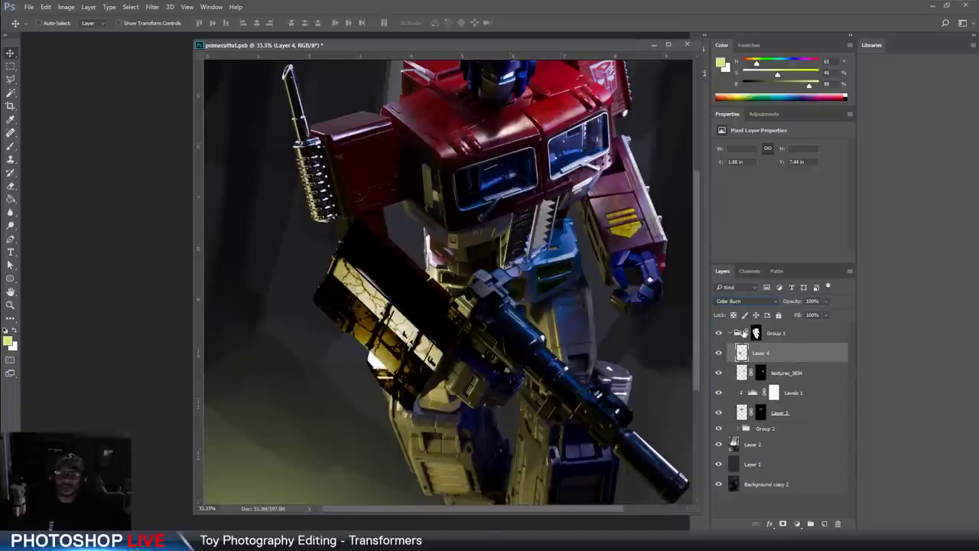
pyautogui.press('Down')
pyautogui.press('Down')
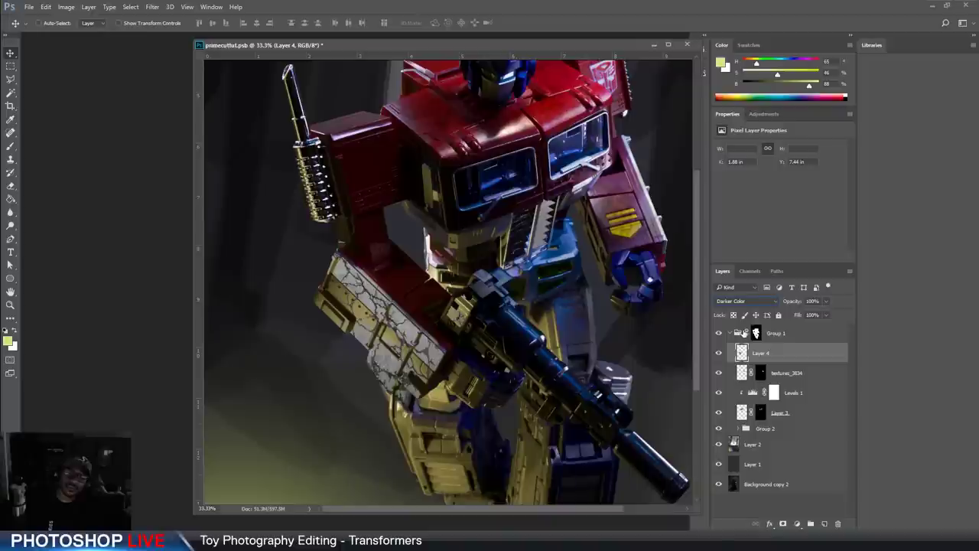
pyautogui.press('Up')
pyautogui.press('Up')
pyautogui.press('Up')
pyautogui.press('Up')
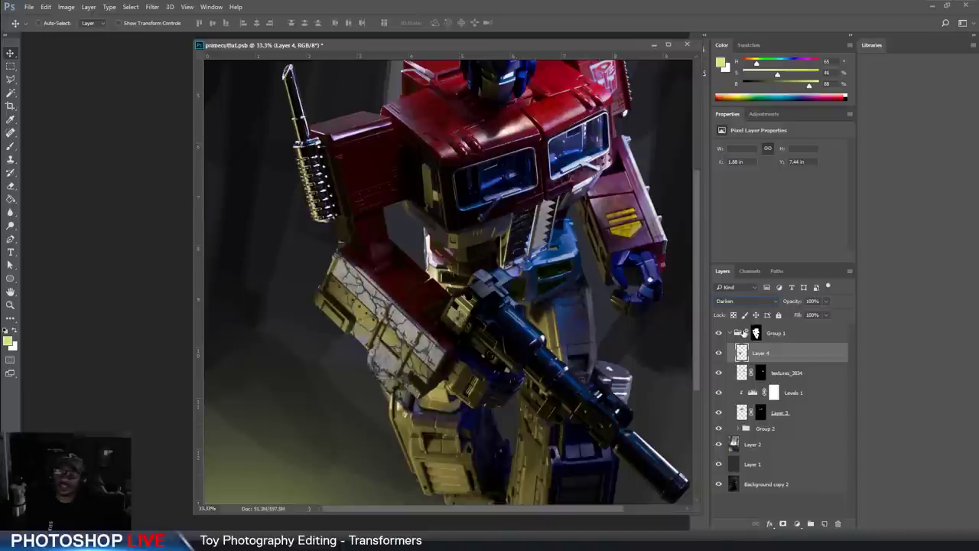
pyautogui.press('Down')
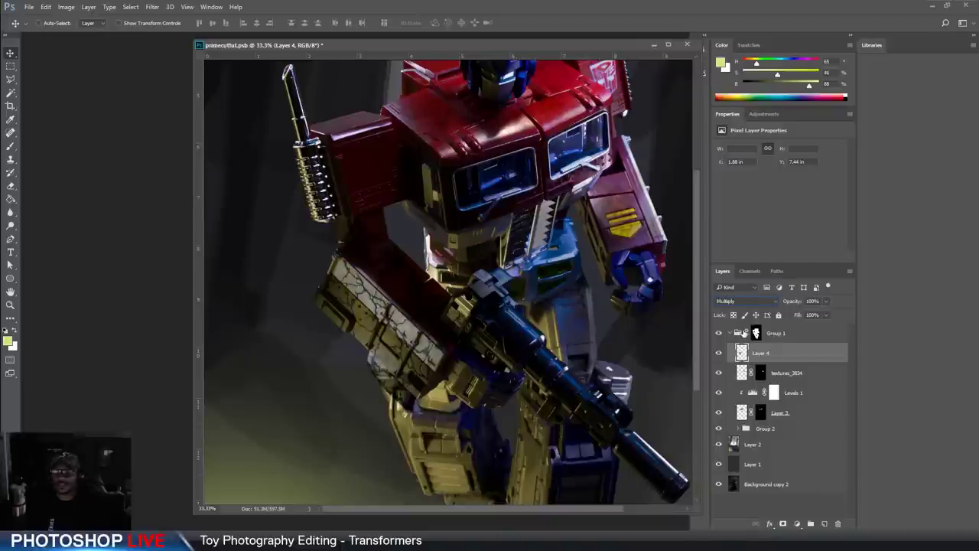
# Toggle the crack layer's visibility and compare Normal blending with Multiply, ending on Multiply
pyautogui.click(717, 352)
pyautogui.click(717, 354)
pyautogui.click(734, 302)
pyautogui.click(734, 295)
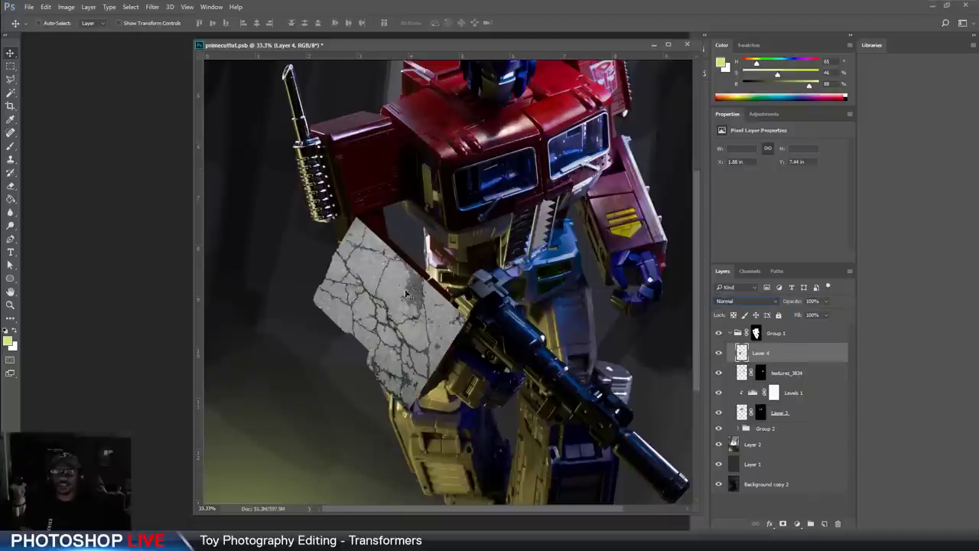
pyautogui.click(736, 301)
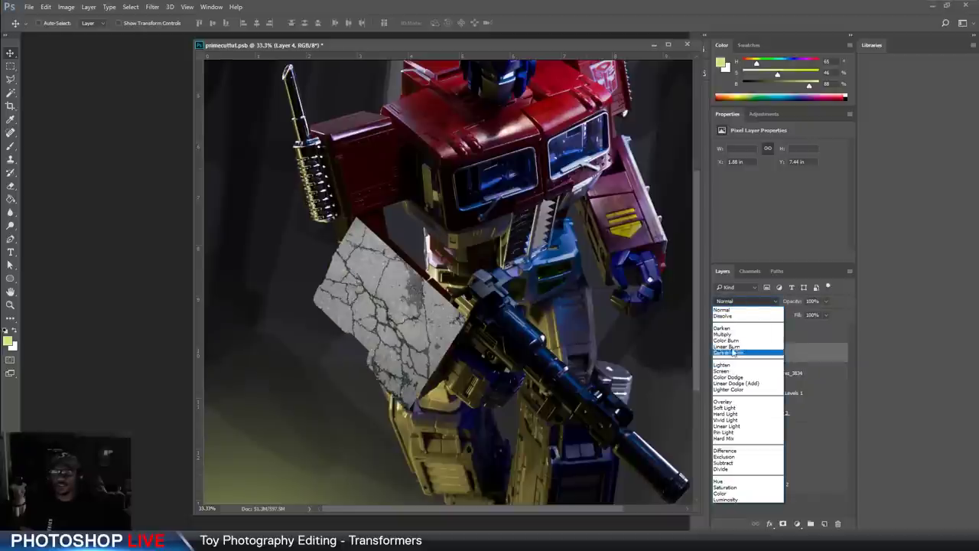
pyautogui.click(733, 334)
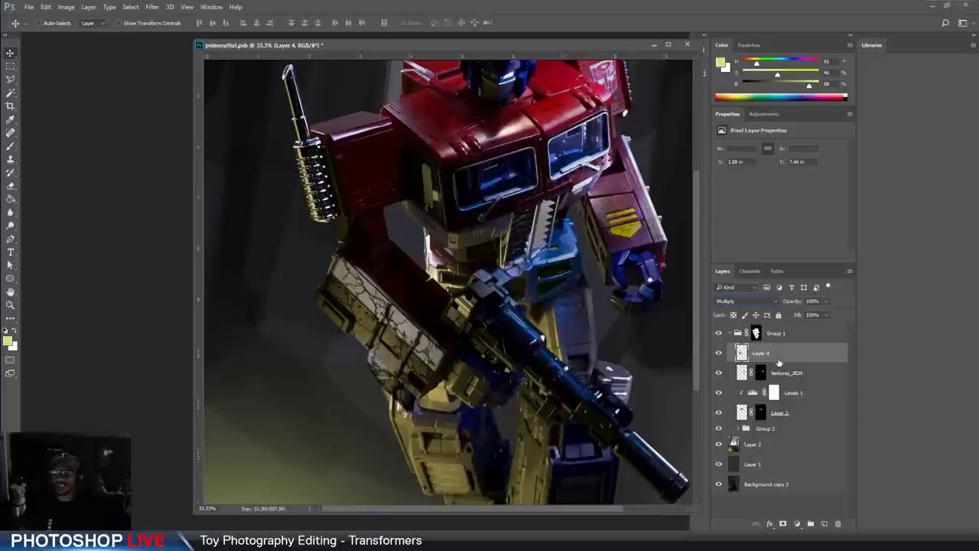
# Add a Levels adjustment above the crack layer and clip it to that layer
pyautogui.click(798, 523)
pyautogui.click(828, 356)
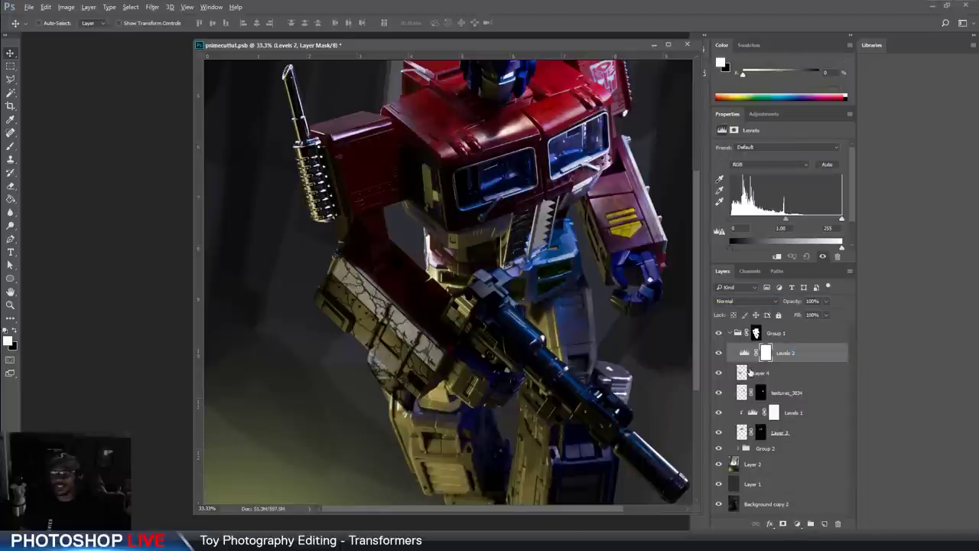
pyautogui.keyDown('alt'); pyautogui.click(751, 361); pyautogui.keyUp('alt')
pyautogui.click(751, 352)
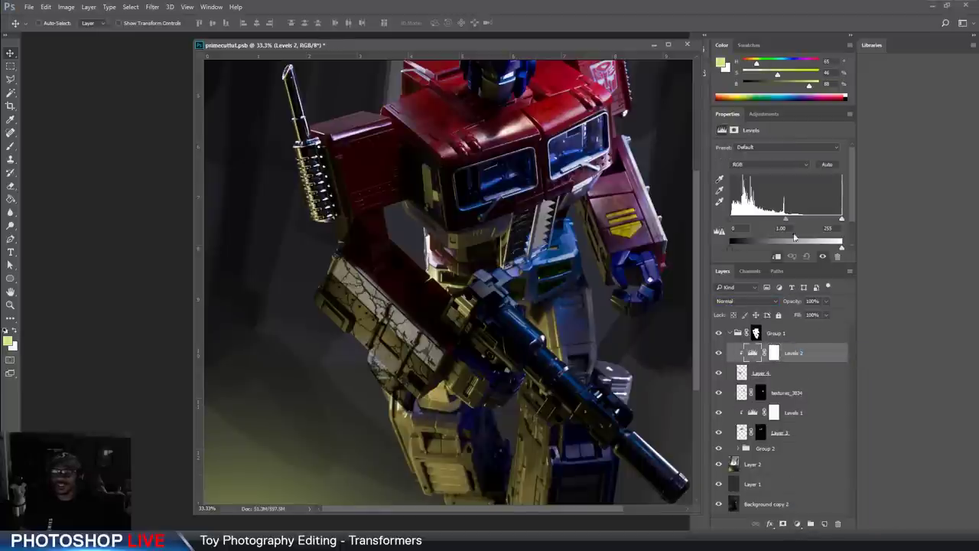
# Set the crack texture's Levels inputs to 29 for shadows, 0.95 for midtones and 163 for highlights
pyautogui.moveTo(783, 215)
pyautogui.mouseDown()
pyautogui.moveTo(768, 214)
pyautogui.moveTo(788, 221)
pyautogui.moveTo(779, 222)
pyautogui.mouseUp()
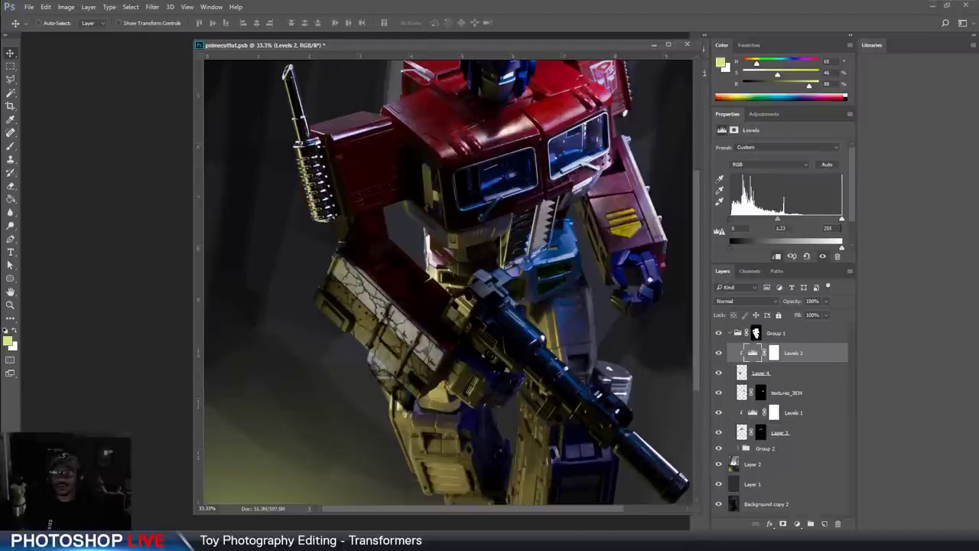
pyautogui.moveTo(842, 222); pyautogui.dragTo(799, 221)
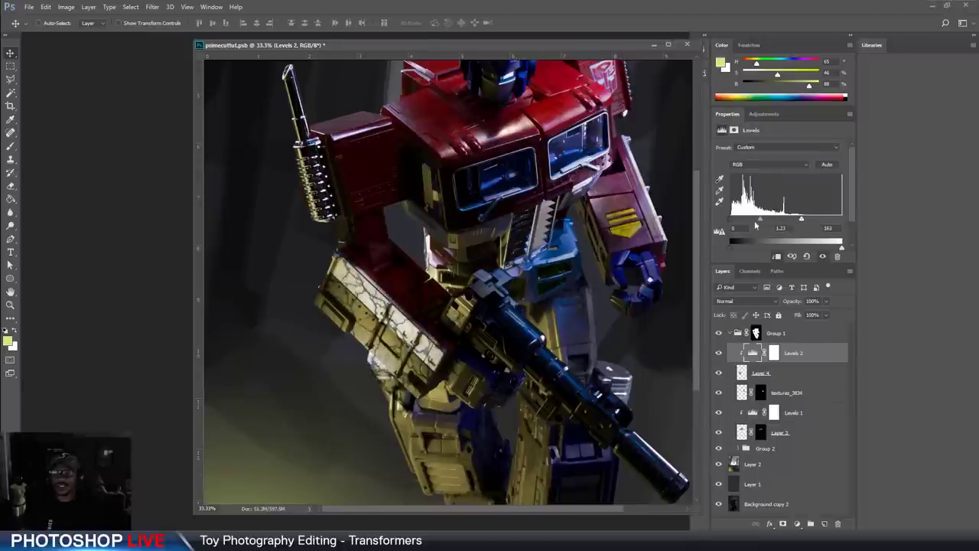
pyautogui.moveTo(736, 224); pyautogui.dragTo(774, 221)
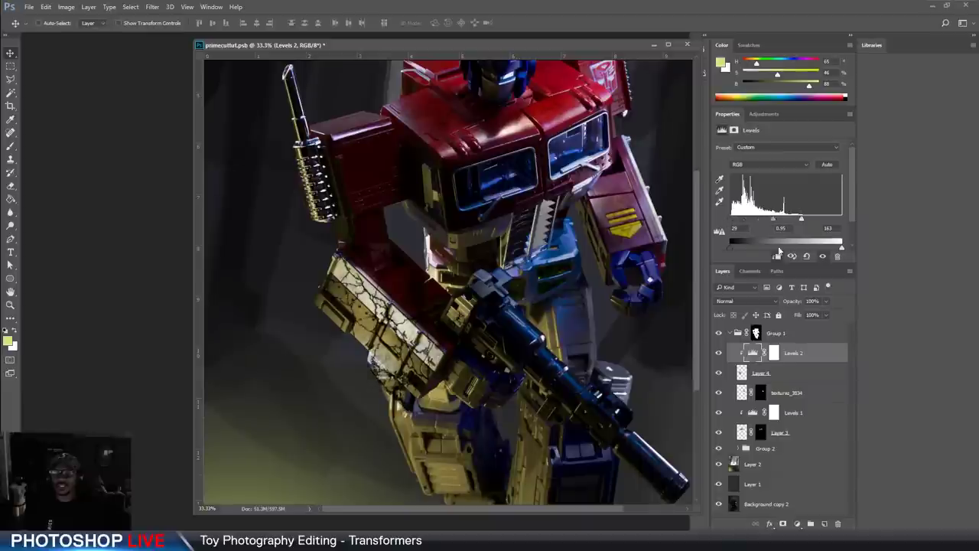
# Compare the forearm with the crack layer hidden and shown, and set the Levels highlight input to about 177
pyautogui.click(718, 373)
pyautogui.click(719, 372)
pyautogui.click(718, 372)
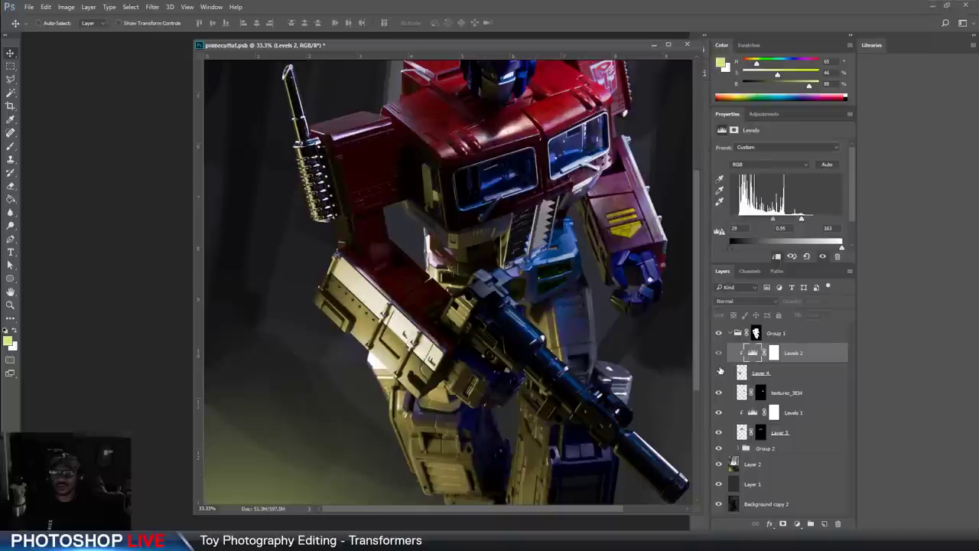
pyautogui.click(718, 372)
pyautogui.moveTo(804, 223); pyautogui.dragTo(798, 222)
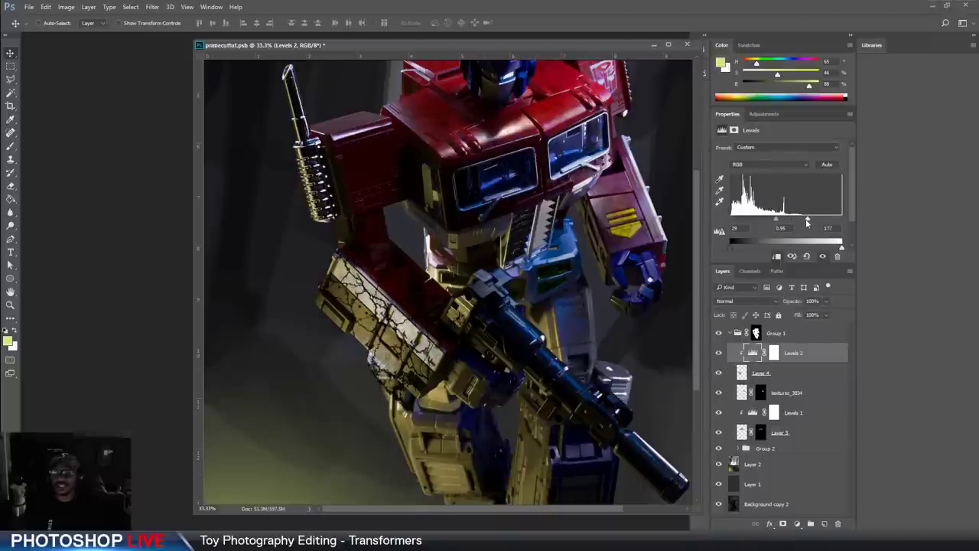
# Add a layer mask to the crack layer and invert it to black to hide the cracks
pyautogui.click(772, 355)
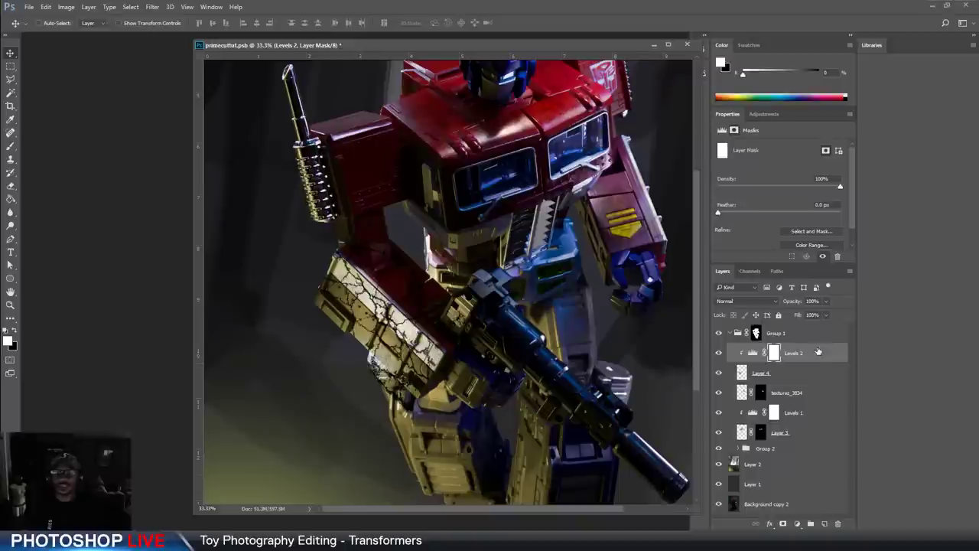
pyautogui.click(762, 374)
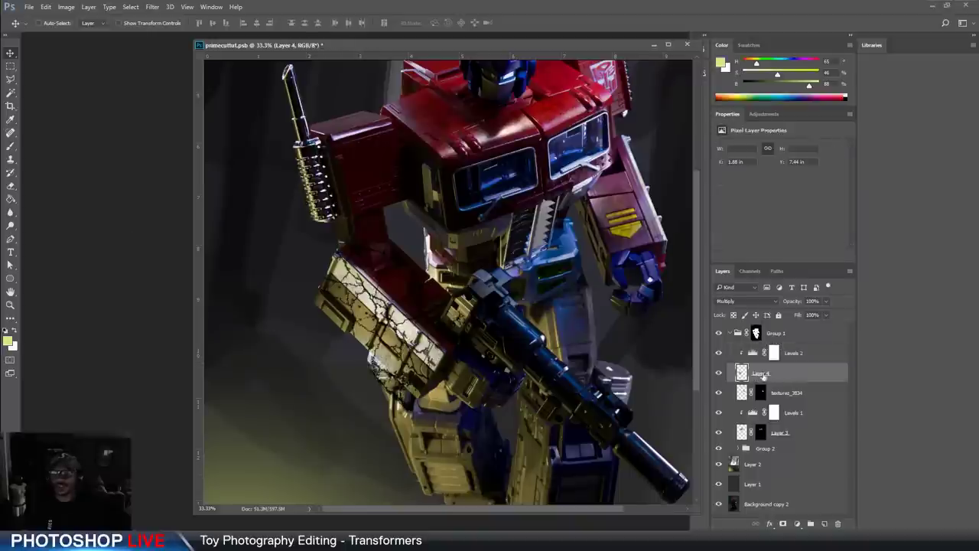
pyautogui.click(783, 524)
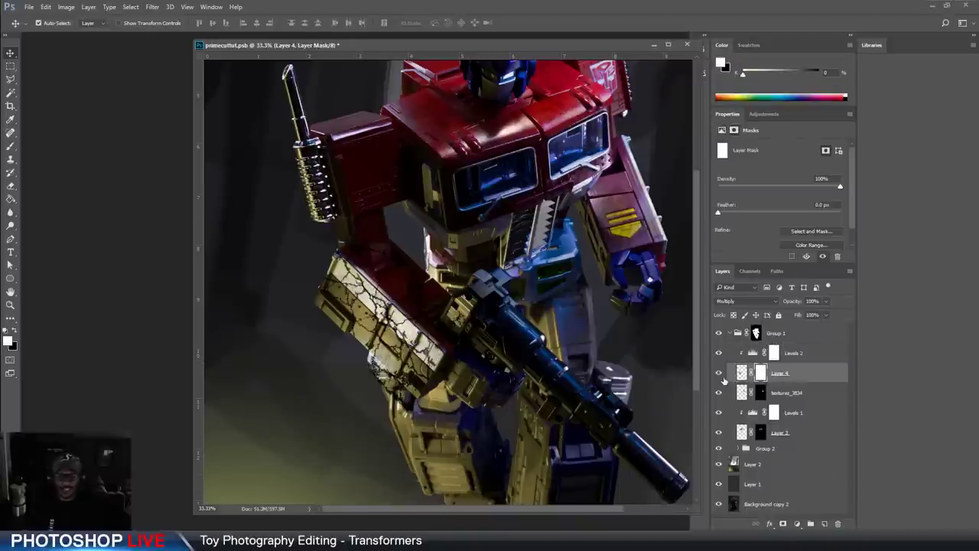
pyautogui.hotkey('ctrl', 'i')
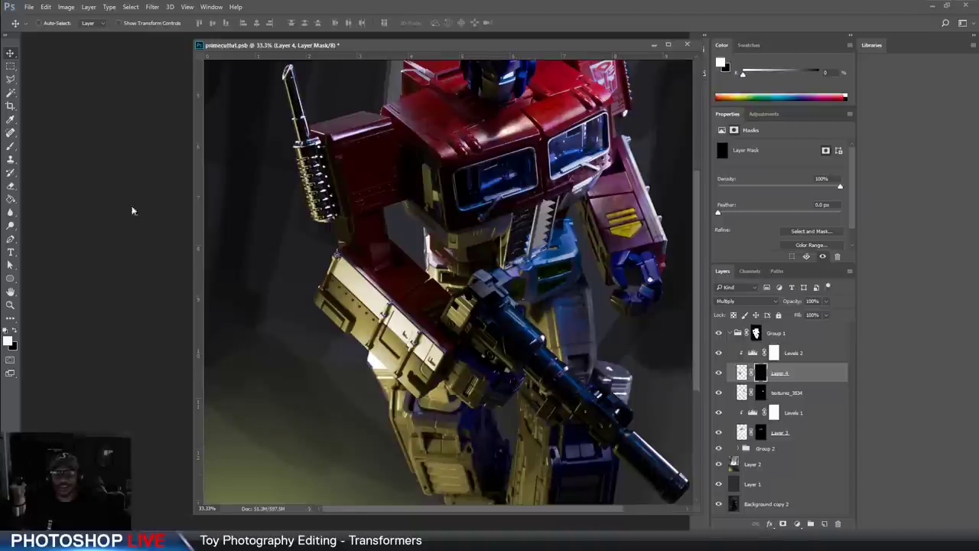
# Paint white at 50% opacity on Layer 4's mask over the forearm to reveal the cracks, and shrink the brush for detail work
pyautogui.click(11, 146)
pyautogui.moveTo(394, 338)
pyautogui.mouseDown()
pyautogui.moveTo(435, 350)
pyautogui.moveTo(411, 319)
pyautogui.moveTo(373, 340)
pyautogui.moveTo(383, 298)
pyautogui.moveTo(351, 252)
pyautogui.moveTo(342, 277)
pyautogui.moveTo(326, 274)
pyautogui.moveTo(325, 300)
pyautogui.moveTo(314, 271)
pyautogui.mouseUp()
pyautogui.hotkey('ctrl', '+')
pyautogui.press('[')
pyautogui.press('[')
pyautogui.press('[')
pyautogui.press('[')
pyautogui.press('[')
pyautogui.press('[')
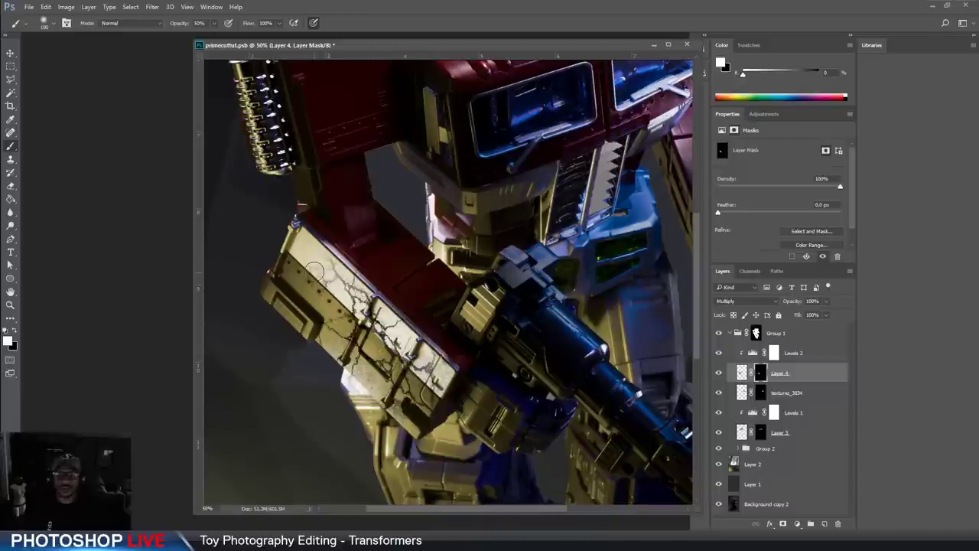
# Refine Layer 4's mask with black and white strokes, fading the cracks on the upper forearm and hiding the spill below its lower edge
pyautogui.press('x')
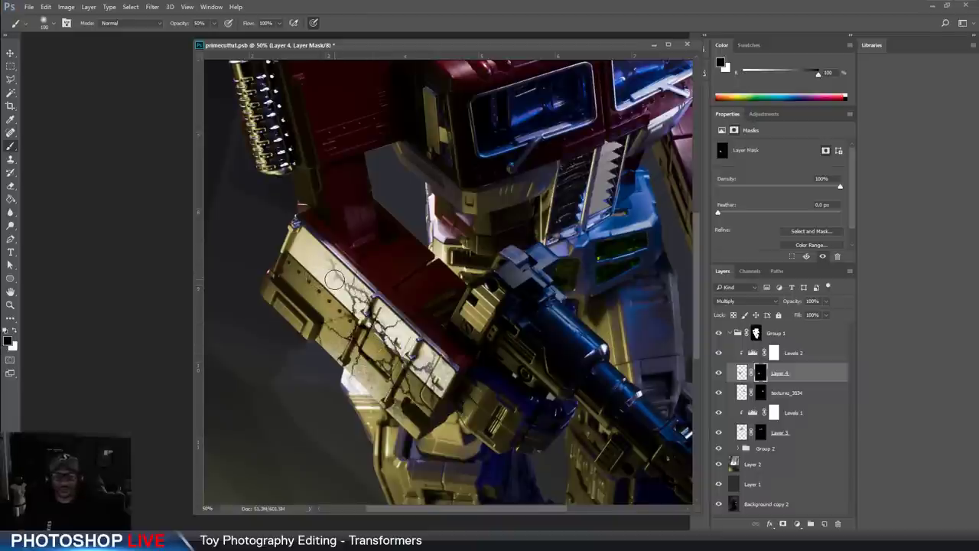
pyautogui.moveTo(331, 271); pyautogui.dragTo(330, 279)
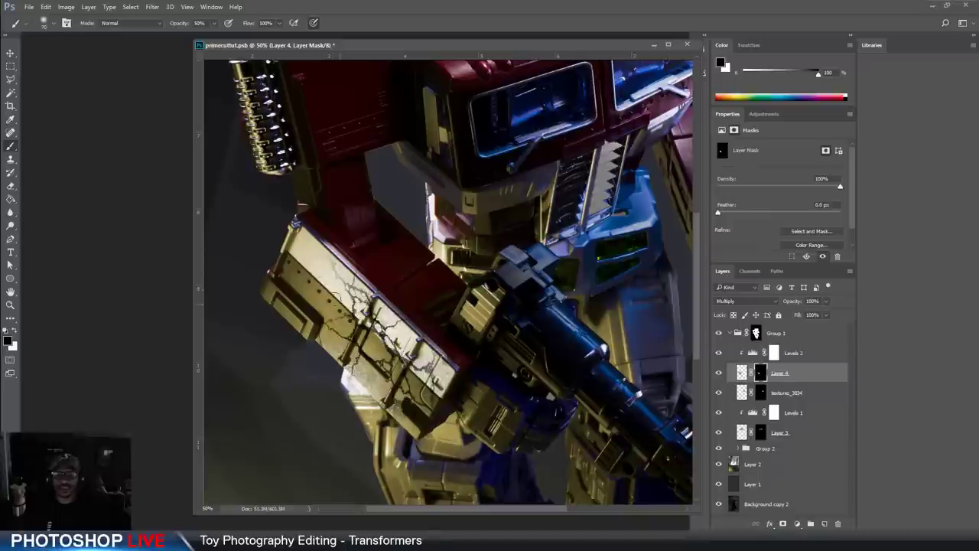
pyautogui.press('x')
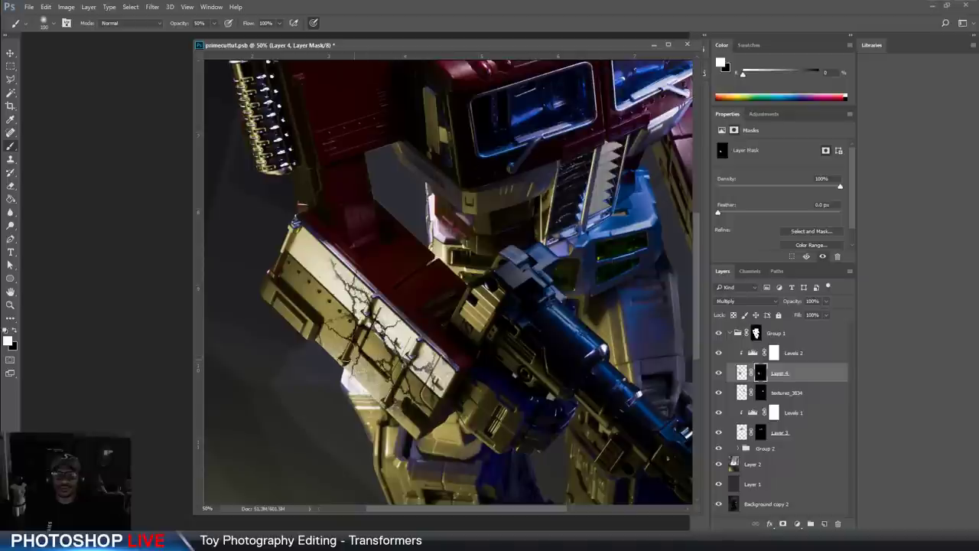
pyautogui.moveTo(345, 376); pyautogui.dragTo(347, 383)
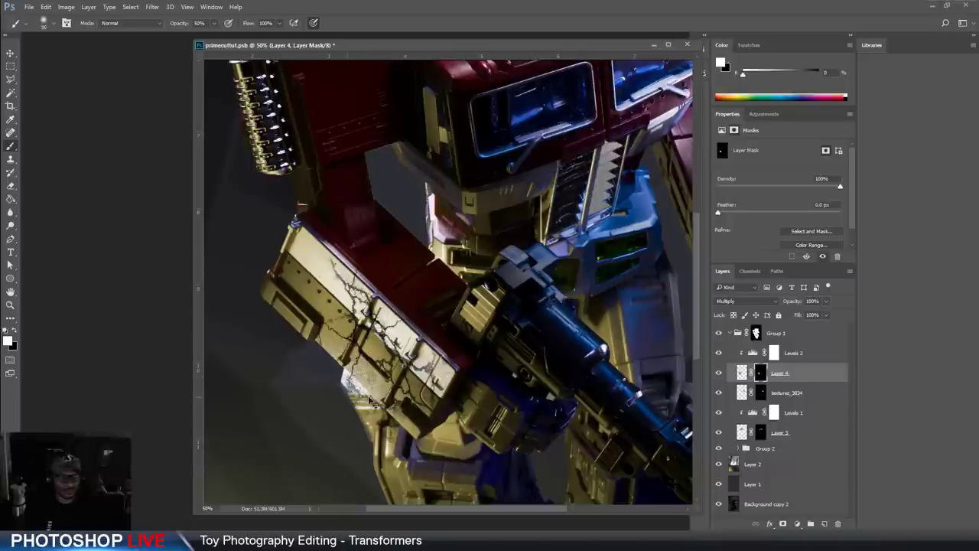
pyautogui.press('x')
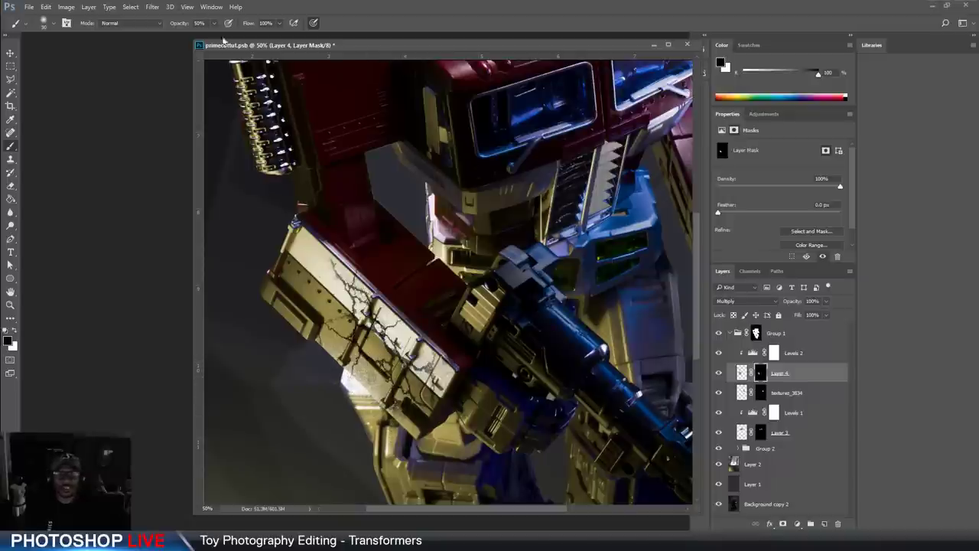
pyautogui.moveTo(351, 382); pyautogui.dragTo(385, 417)
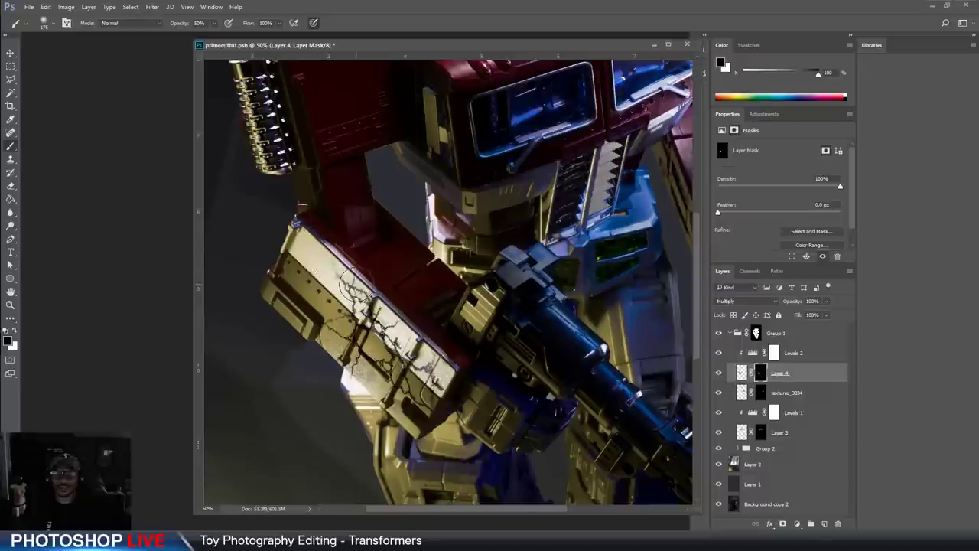
# Alternate white and black strokes on Layer 4's mask to blend the cracks along the forearm's top edge near the elbow
pyautogui.press('x')
pyautogui.press(']')
pyautogui.press('x')
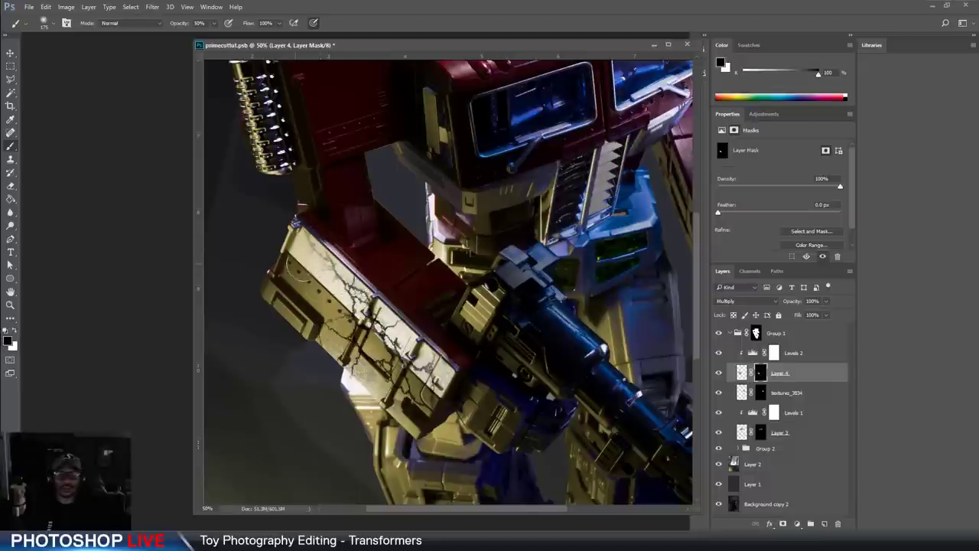
pyautogui.press('[')
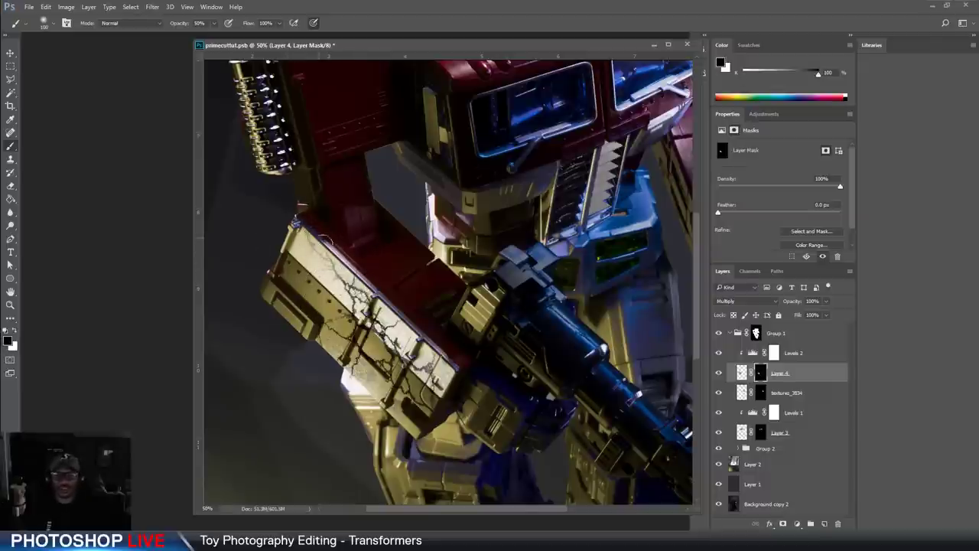
pyautogui.press('x')
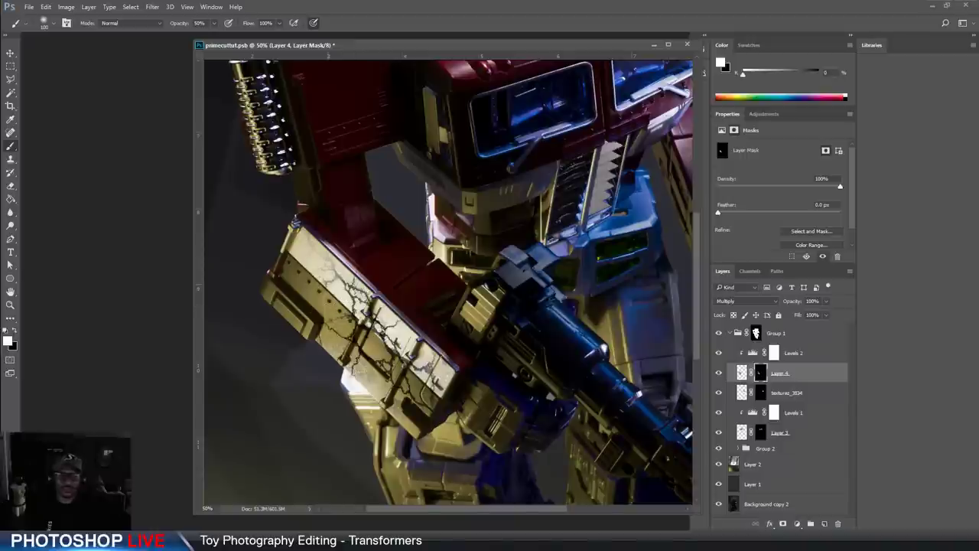
pyautogui.press('x')
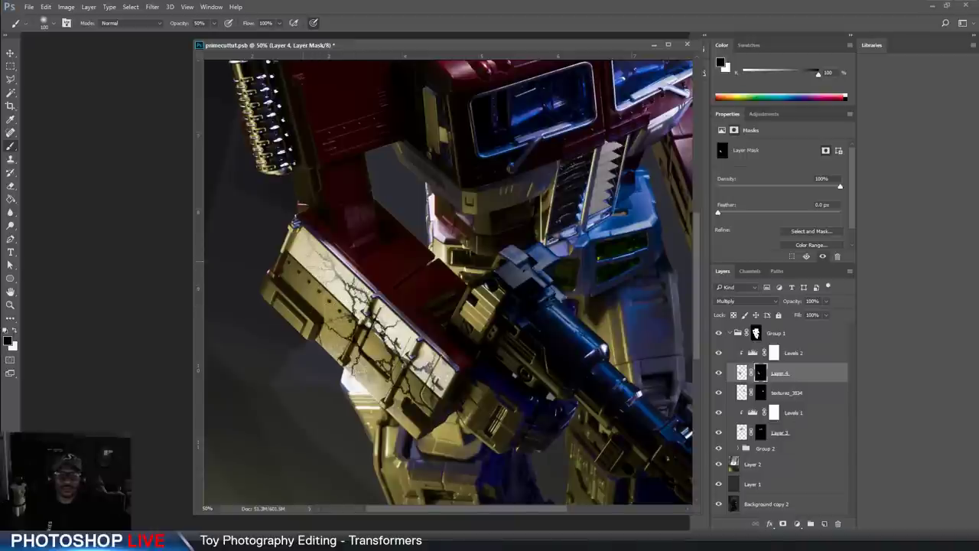
pyautogui.press('x')
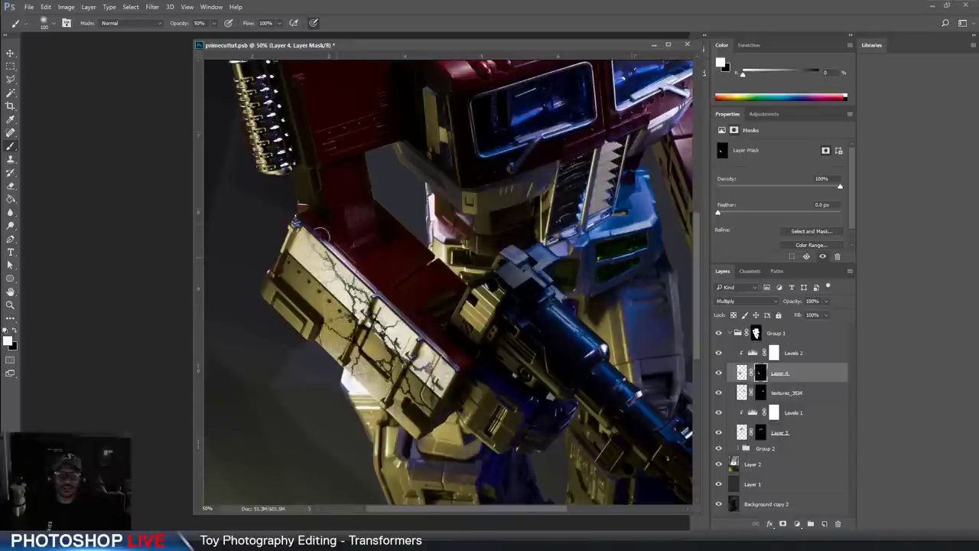
pyautogui.hotkey('ctrl', '-')
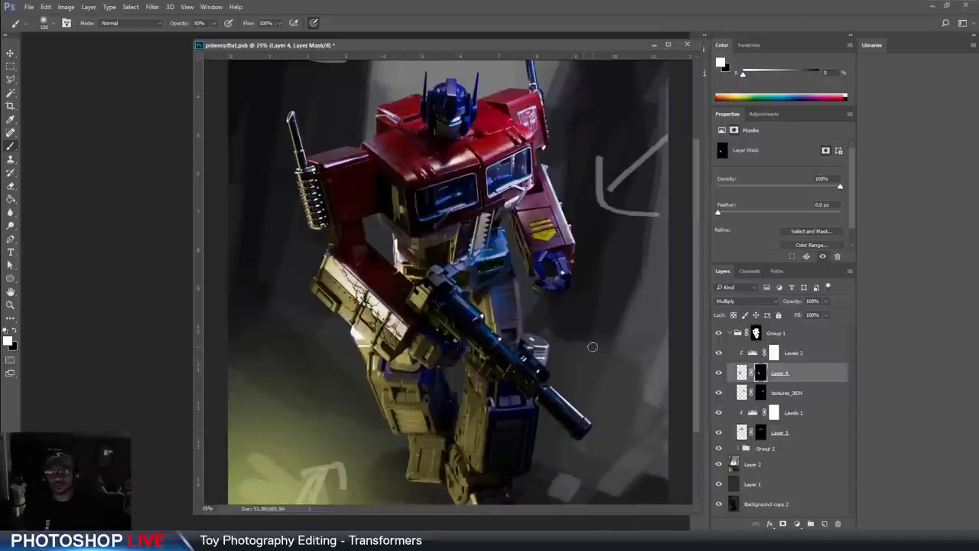
pyautogui.hotkey('ctrl', '-')
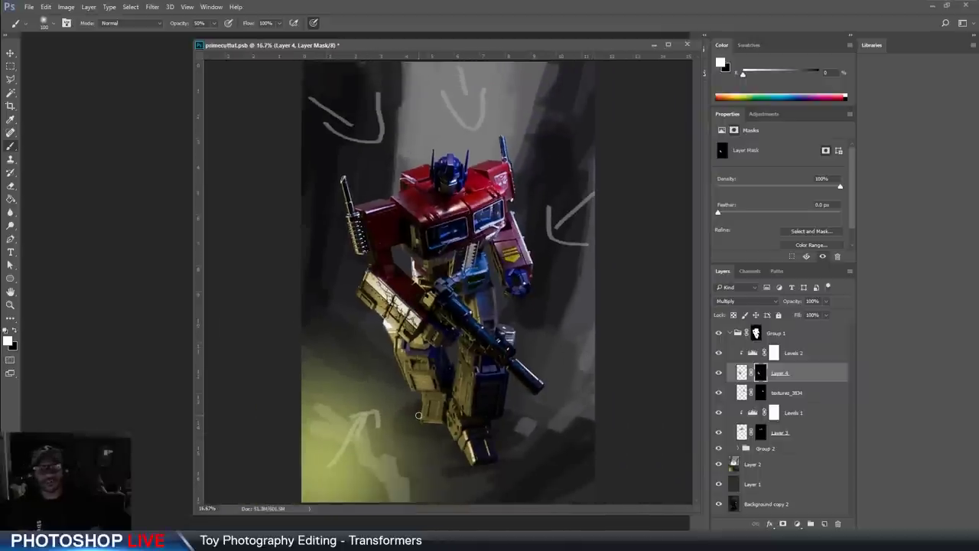
pyautogui.click(758, 392)
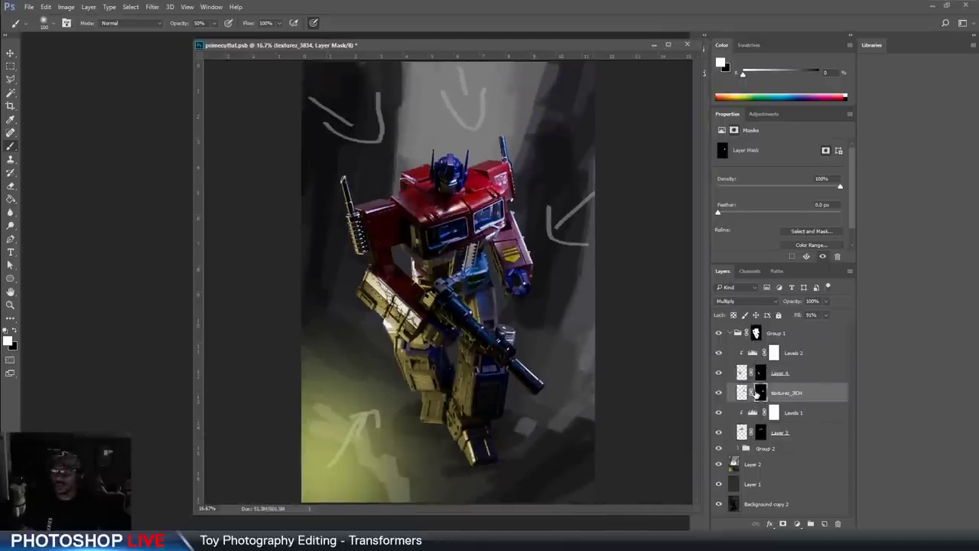
pyautogui.hotkey('ctrl', 't')
pyautogui.press('Escape')
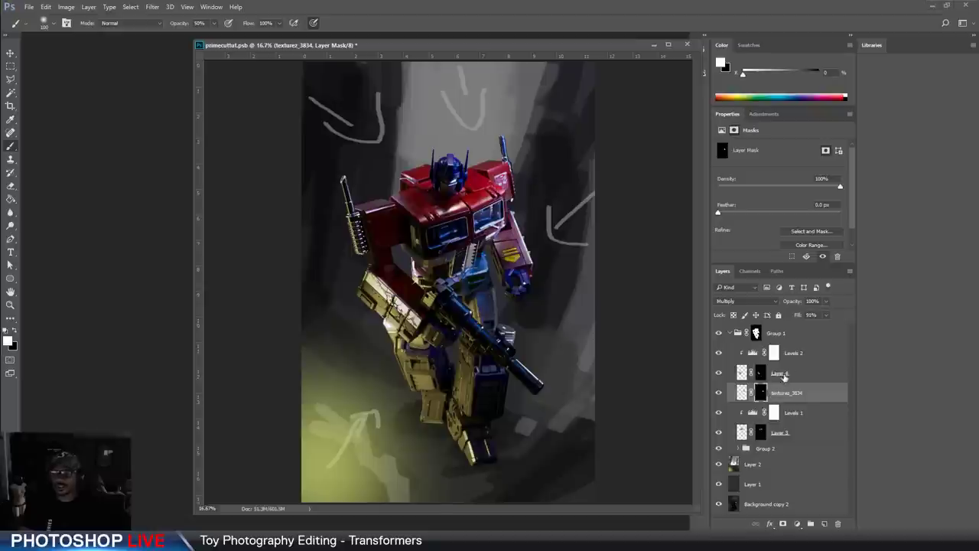
# Try to enlarge Layer 4's crack texture to about 169% and reposition it over the forearm
pyautogui.click(786, 375)
pyautogui.hotkey('ctrl', 't')
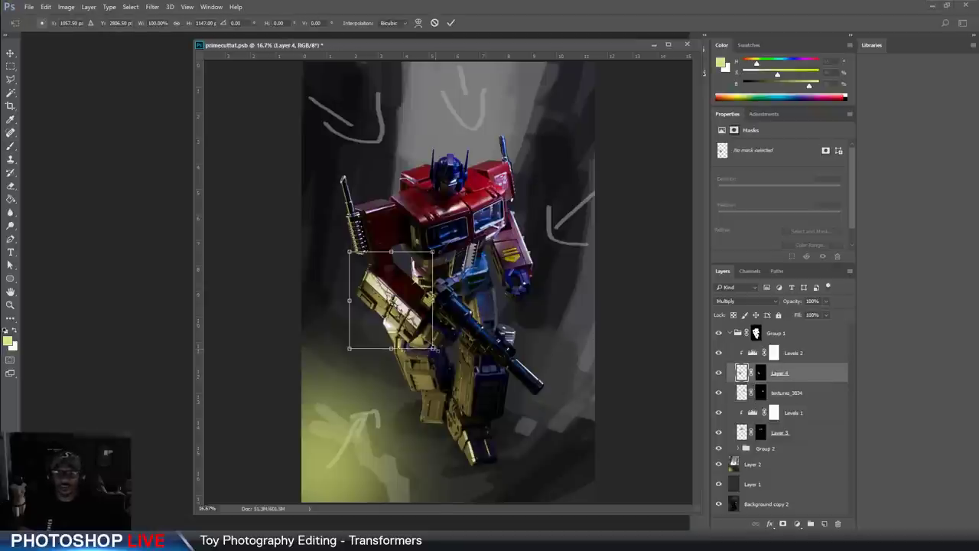
pyautogui.moveTo(436, 350); pyautogui.dragTo(510, 405)
pyautogui.moveTo(478, 381); pyautogui.dragTo(456, 348)
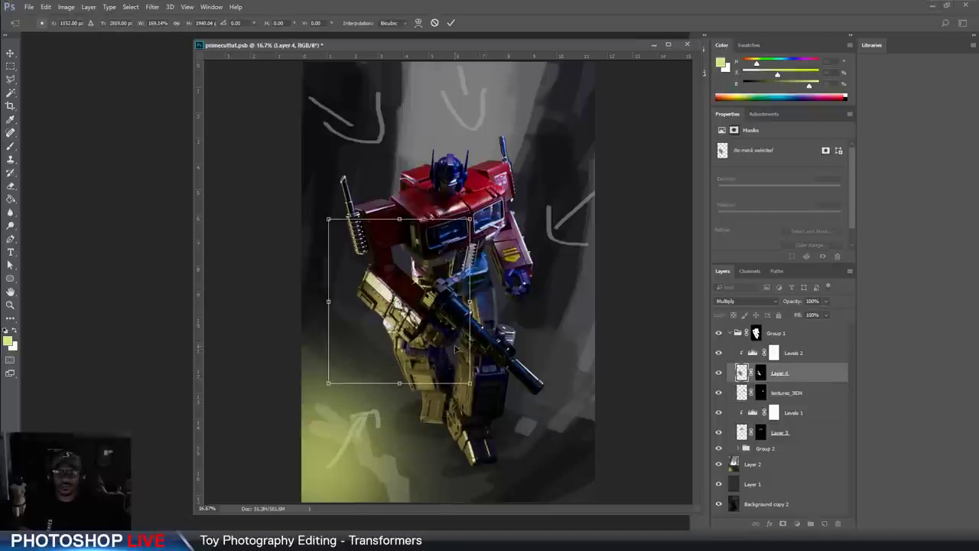
pyautogui.press('Return')
pyautogui.press('b')
pyautogui.hotkey('ctrl', '+')
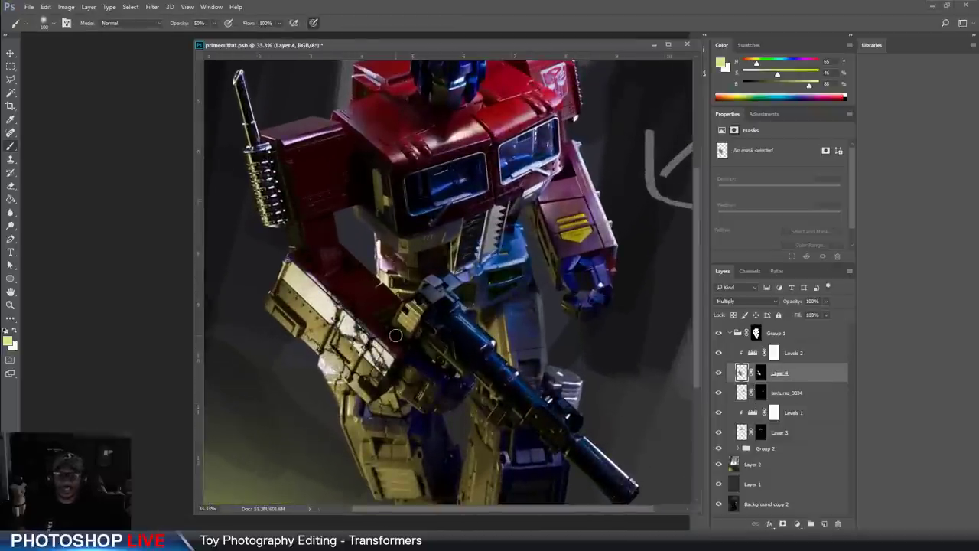
pyautogui.moveTo(396, 334); pyautogui.dragTo(414, 259)
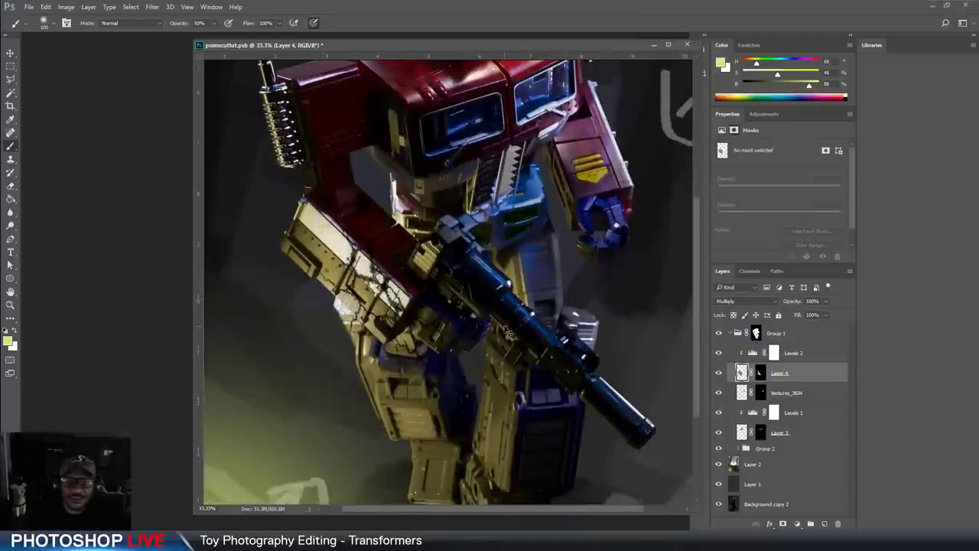
# Transform Layer 4's crack texture, scaling it up slightly and shifting it down over the forearm
pyautogui.hotkey('ctrl', 't')
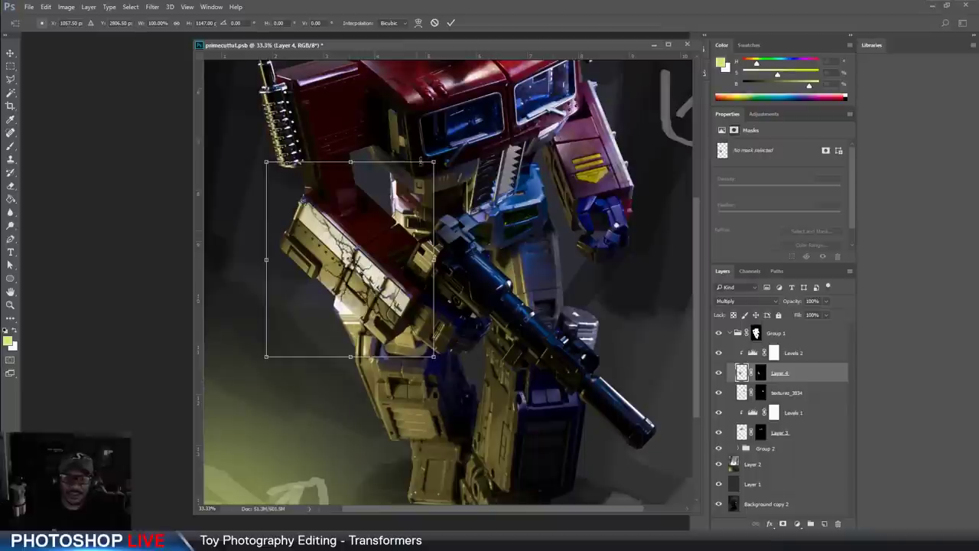
pyautogui.moveTo(435, 157); pyautogui.dragTo(454, 139)
pyautogui.moveTo(445, 234)
pyautogui.mouseDown()
pyautogui.moveTo(451, 252)
pyautogui.moveTo(420, 239)
pyautogui.moveTo(424, 219)
pyautogui.moveTo(443, 261)
pyautogui.mouseUp()
pyautogui.press('Return')
pyautogui.press('b')
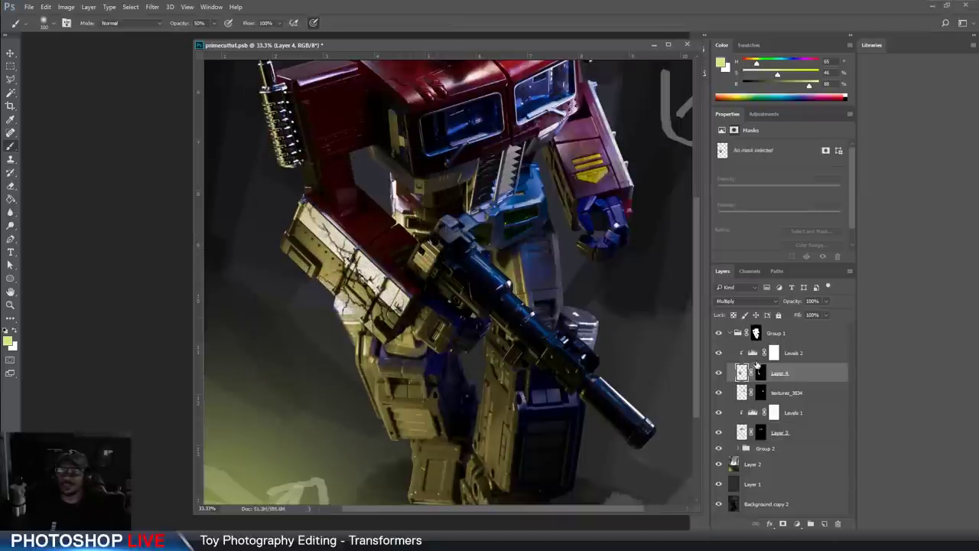
# Paint on the texturez_3834 layer's mask with a large brush to reveal its texture over the forearm, and switch to a smaller black brush
pyautogui.click(760, 372)
pyautogui.click(760, 392)
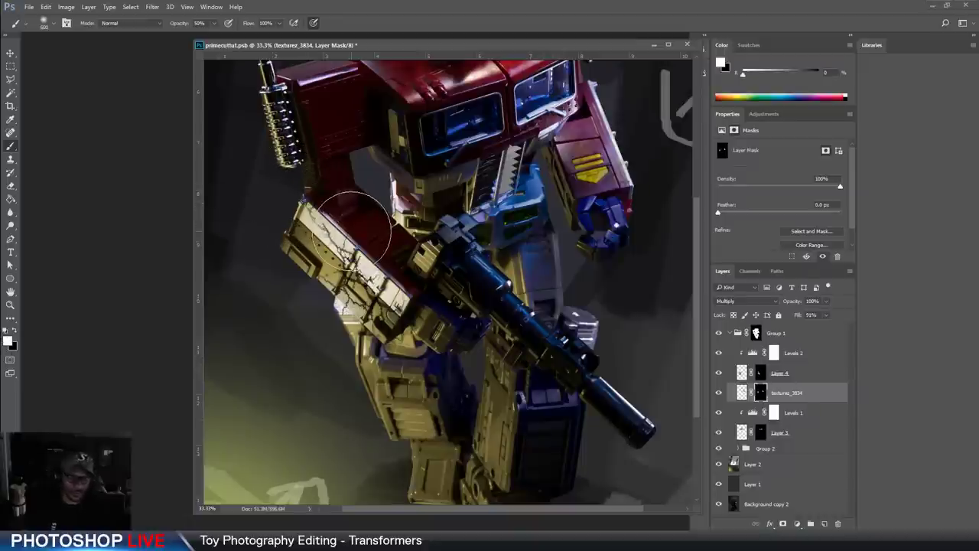
pyautogui.press('[')
pyautogui.press('x')
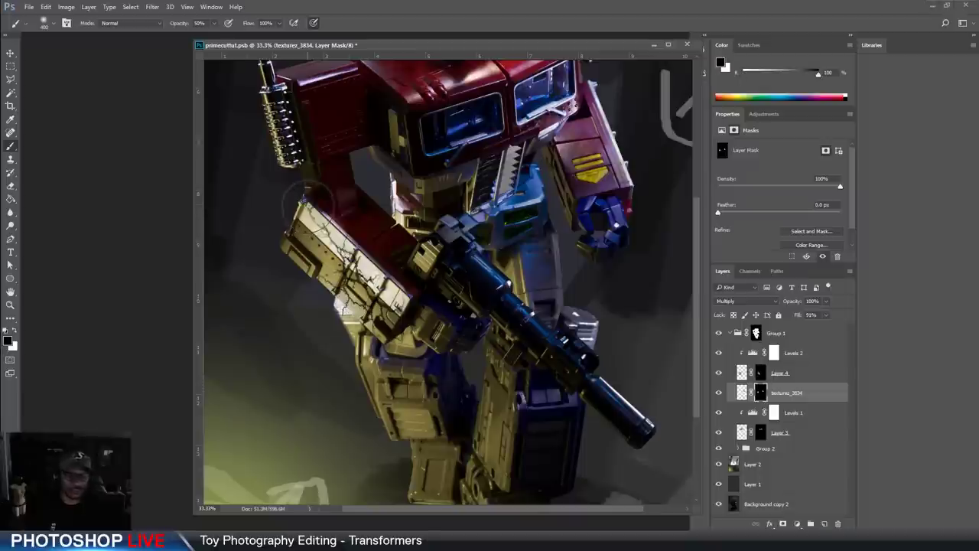
# Compare the toy with the texturez_3834, Layer 3 and Layer 4 textures individually hidden and shown
pyautogui.click(712, 395)
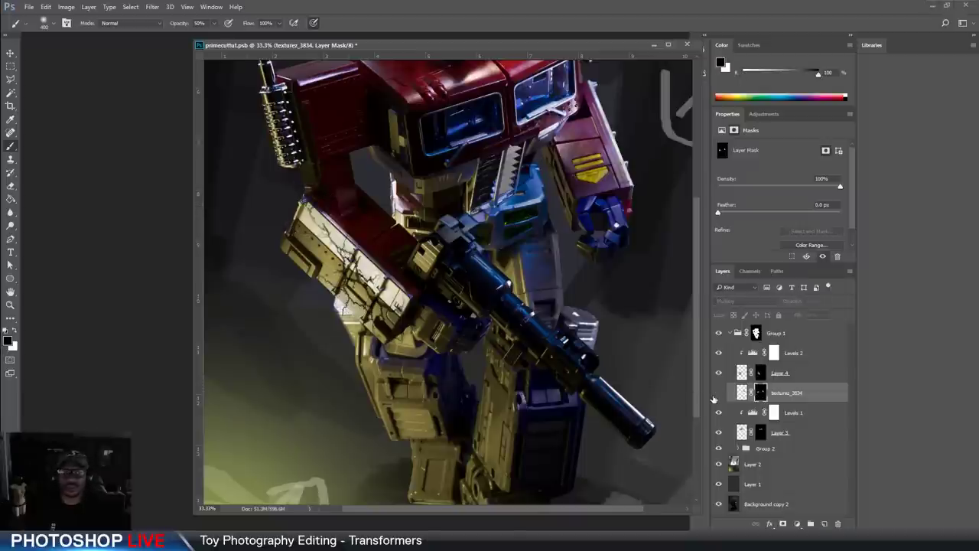
pyautogui.click(713, 396)
pyautogui.click(713, 396)
pyautogui.click(713, 396)
pyautogui.click(713, 395)
pyautogui.click(713, 398)
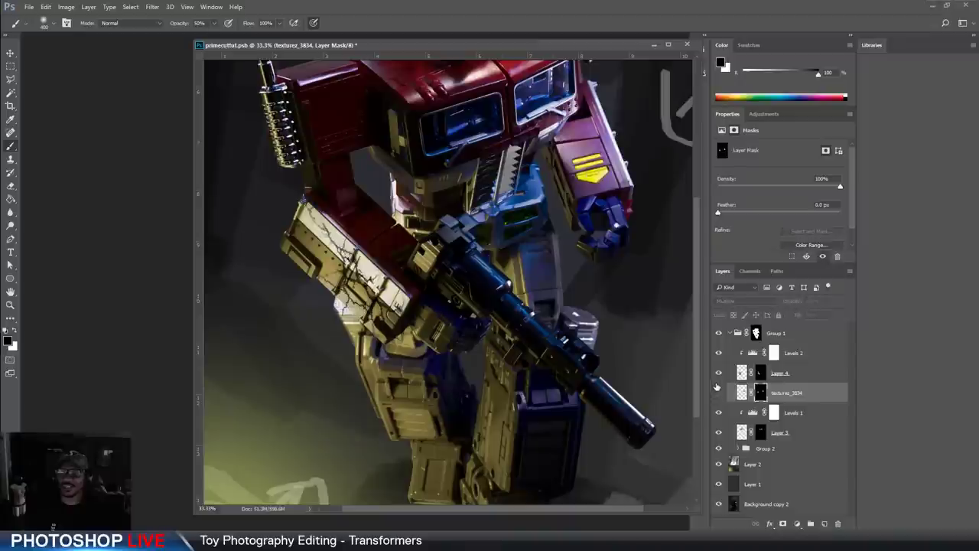
pyautogui.click(718, 394)
pyautogui.click(719, 433)
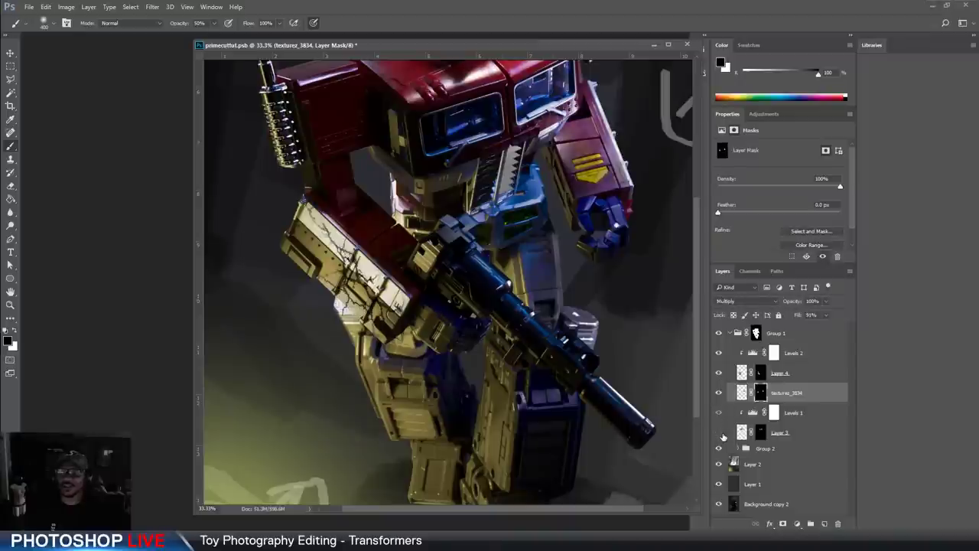
pyautogui.click(718, 433)
pyautogui.click(718, 372)
pyautogui.click(718, 372)
pyautogui.click(718, 372)
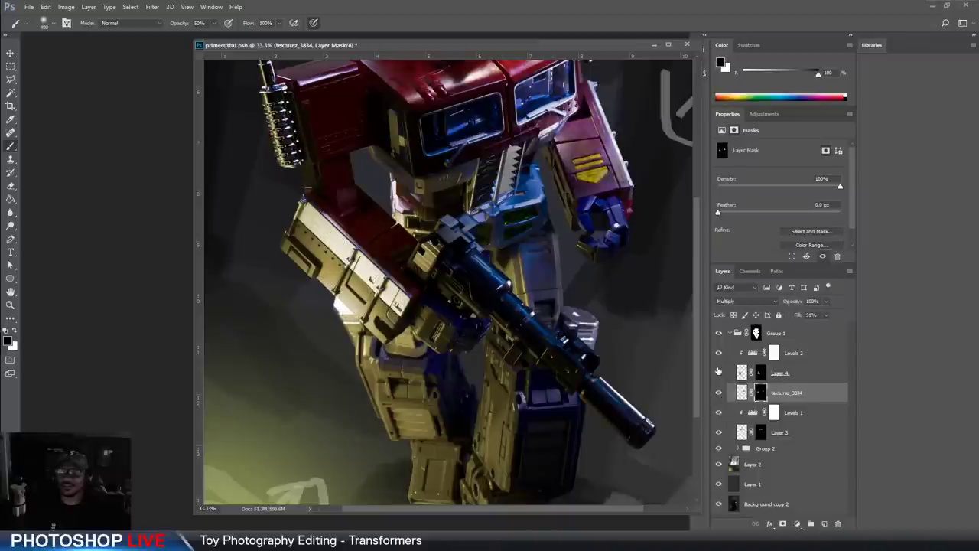
pyautogui.click(718, 372)
# Adjust the cracks on the forearm by painting black and white on Layer 4's mask, and compare the texture layers hidden and shown
pyautogui.click(759, 373)
pyautogui.click(306, 210)
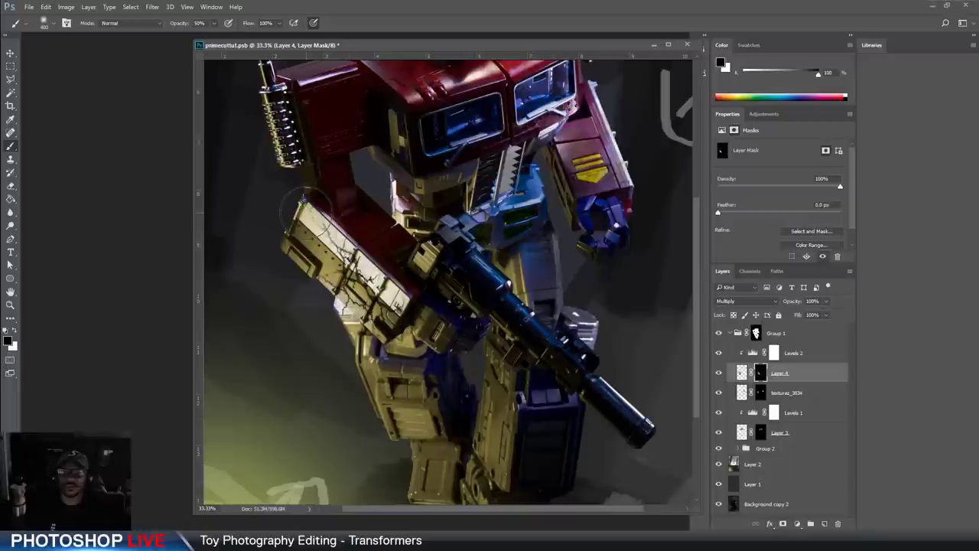
pyautogui.press('x')
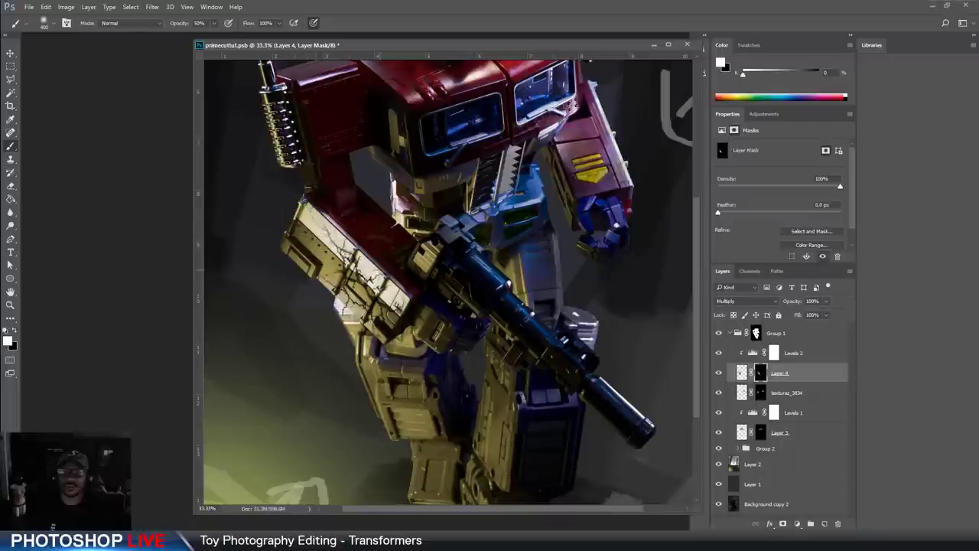
pyautogui.press('x')
pyautogui.press('x')
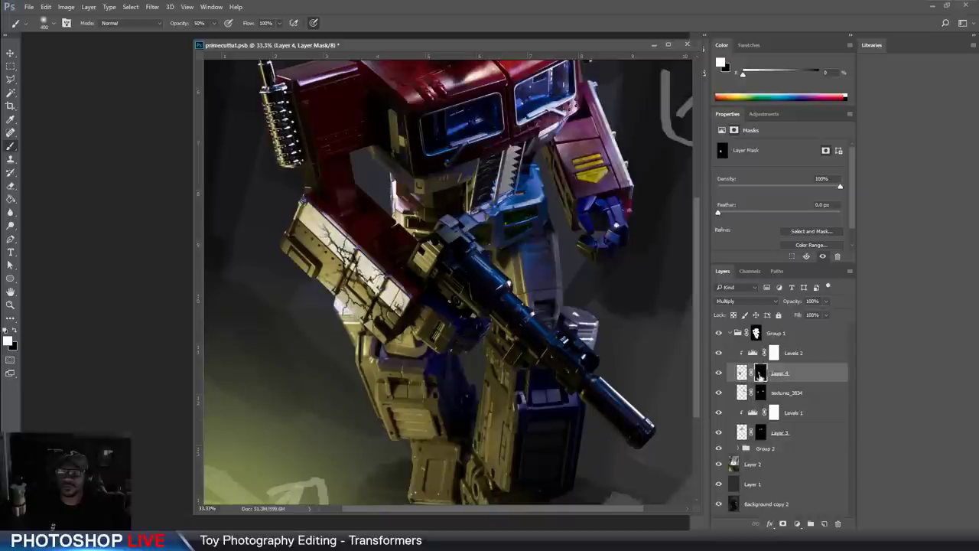
pyautogui.click(716, 394)
pyautogui.click(716, 393)
pyautogui.click(717, 374)
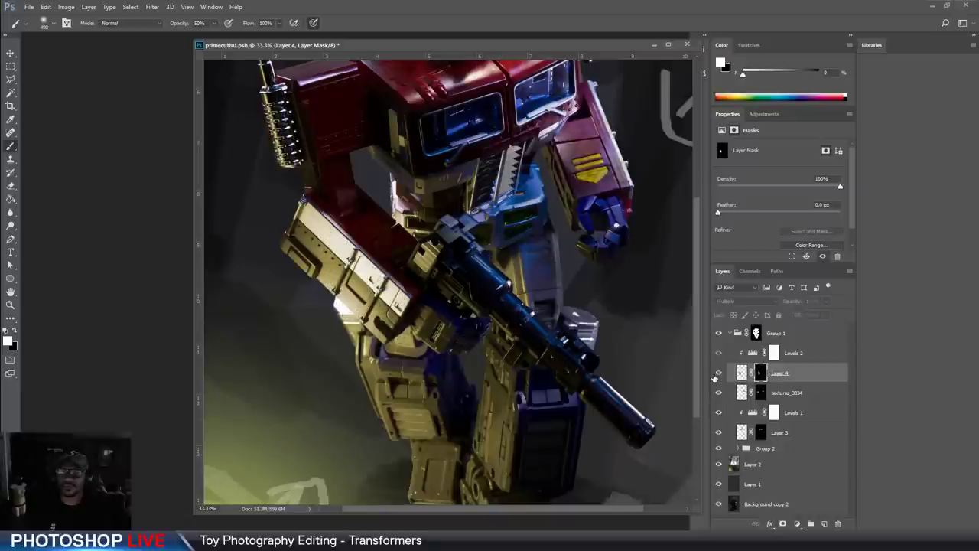
pyautogui.click(718, 374)
# Refine the forearm cracks by painting black and white on Layer 4's mask with brush opacity raised to 64%
pyautogui.press('x')
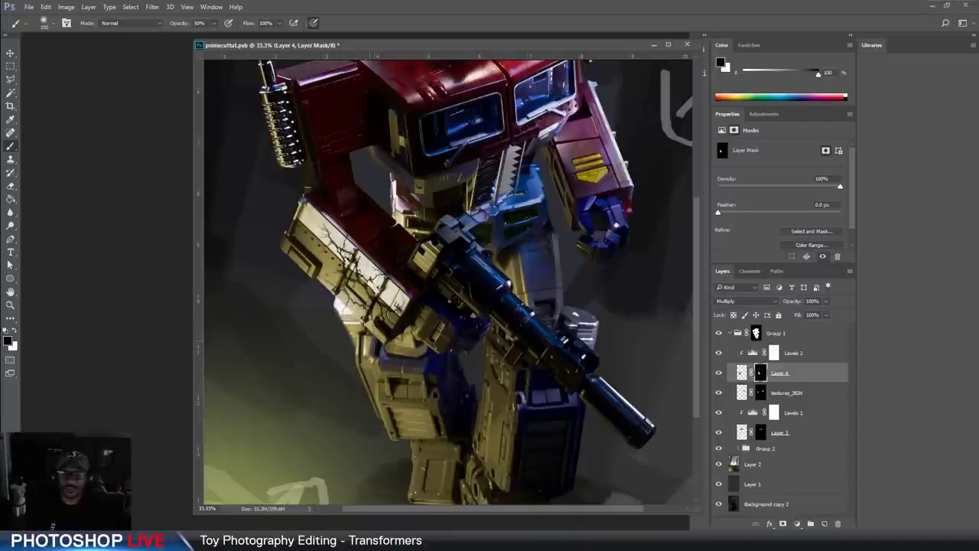
pyautogui.click(215, 23)
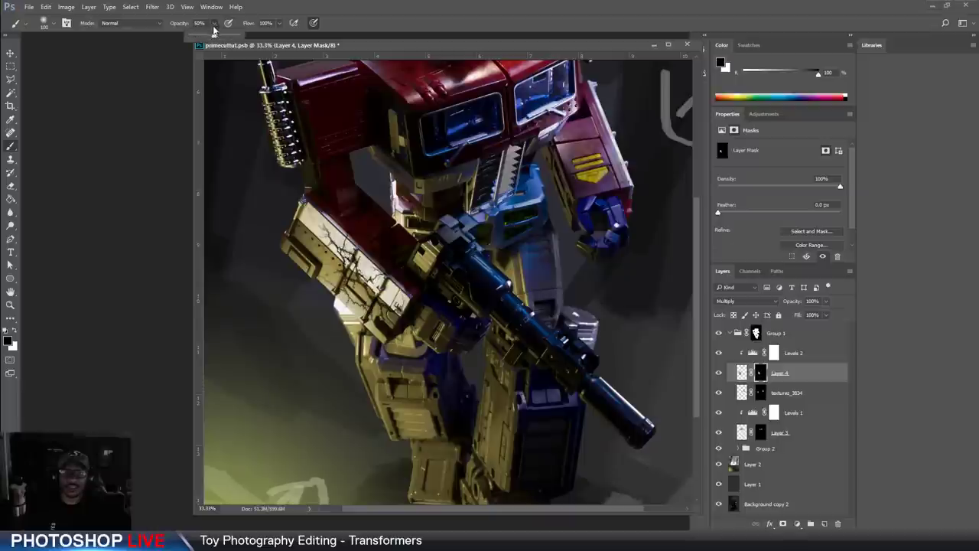
pyautogui.press('[')
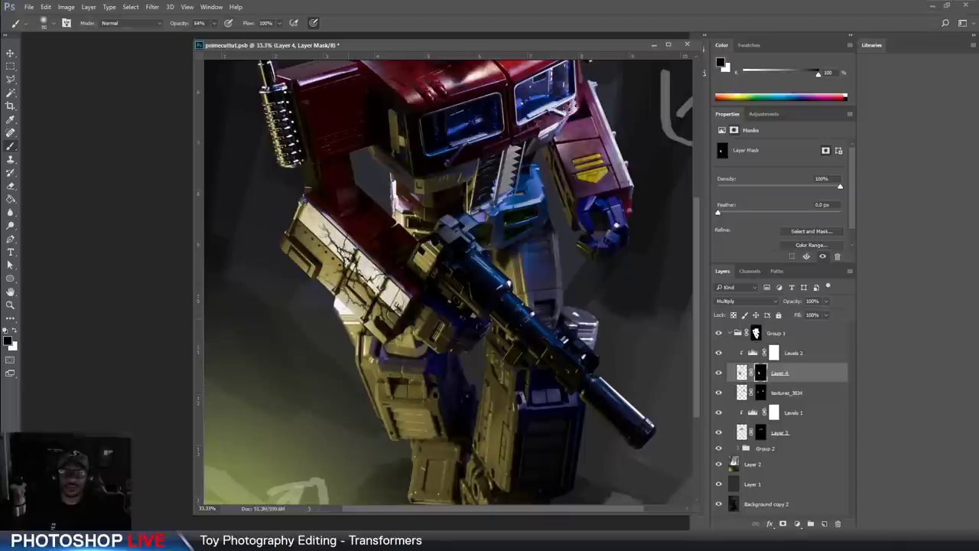
pyautogui.press('x')
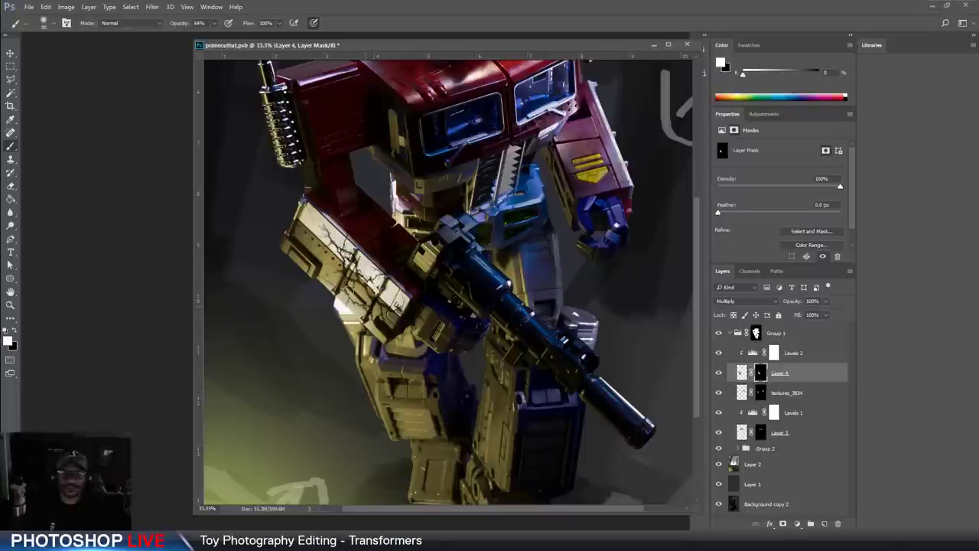
pyautogui.press('x')
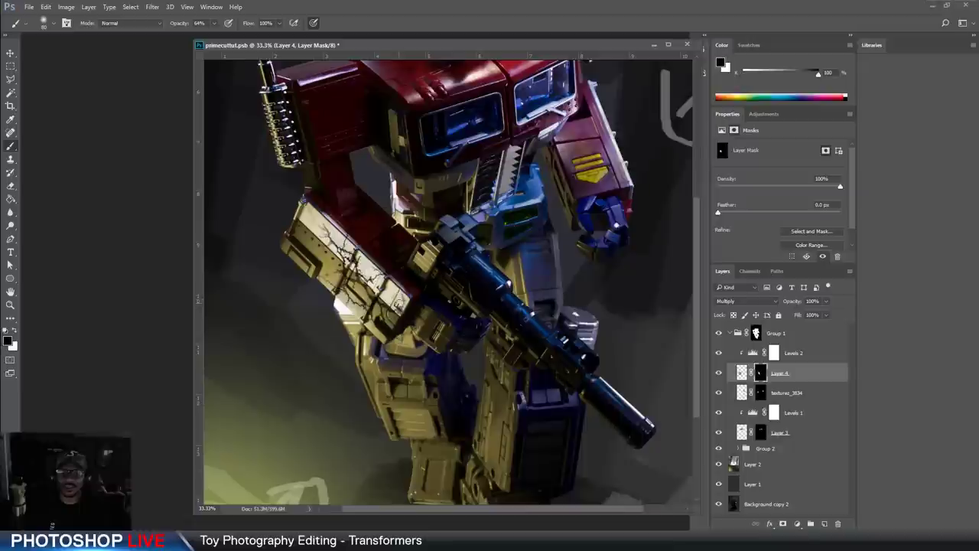
pyautogui.press('x')
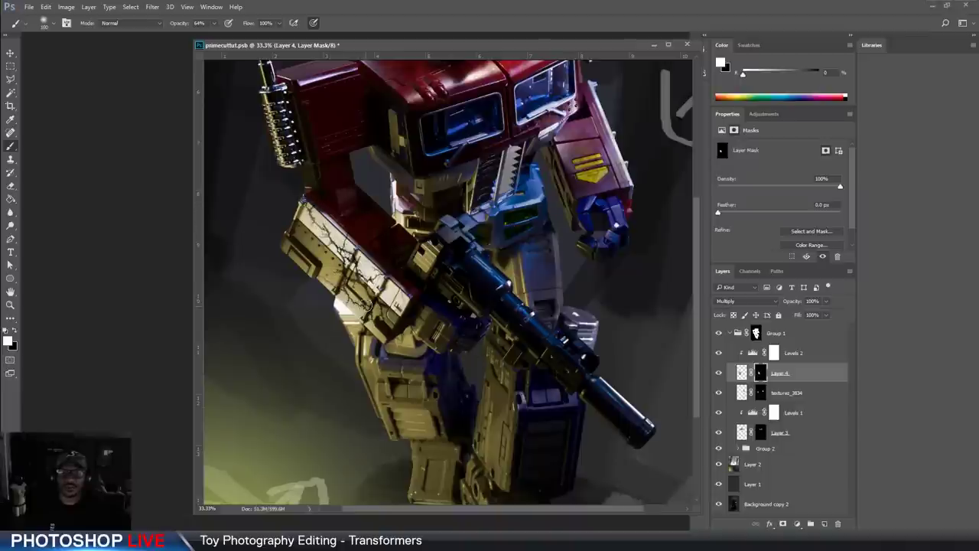
pyautogui.hotkey('ctrl', '-')
pyautogui.hotkey('ctrl', '-')
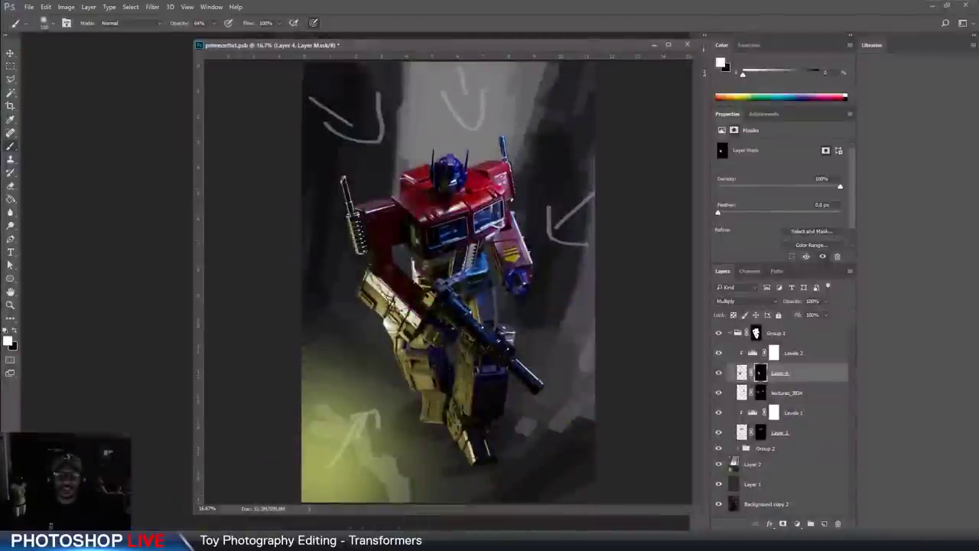
# Bring up the finished Postprocess.jpg and arrange its window beside the primecuttut.psb window
pyautogui.click(330, 528)
pyautogui.hotkey('alt', 'Tab')
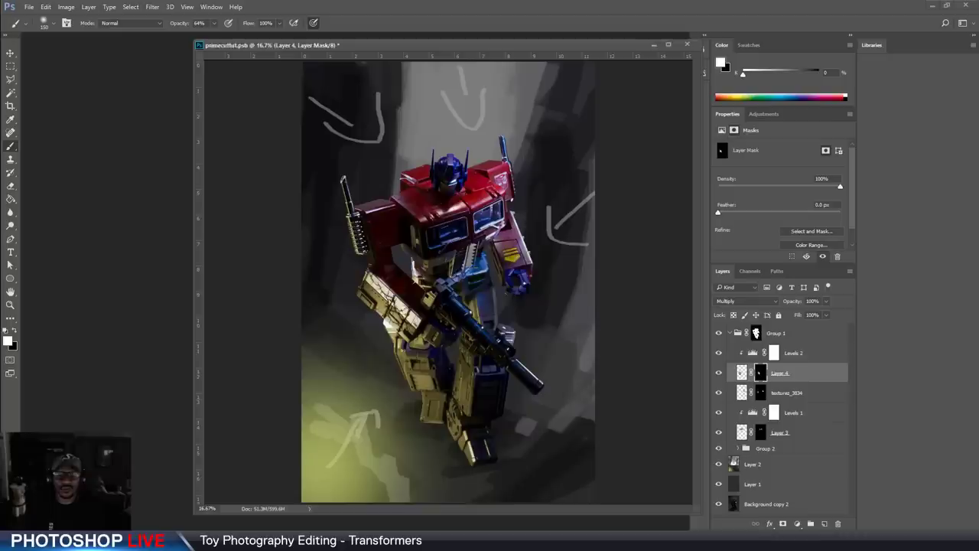
pyautogui.click(368, 509)
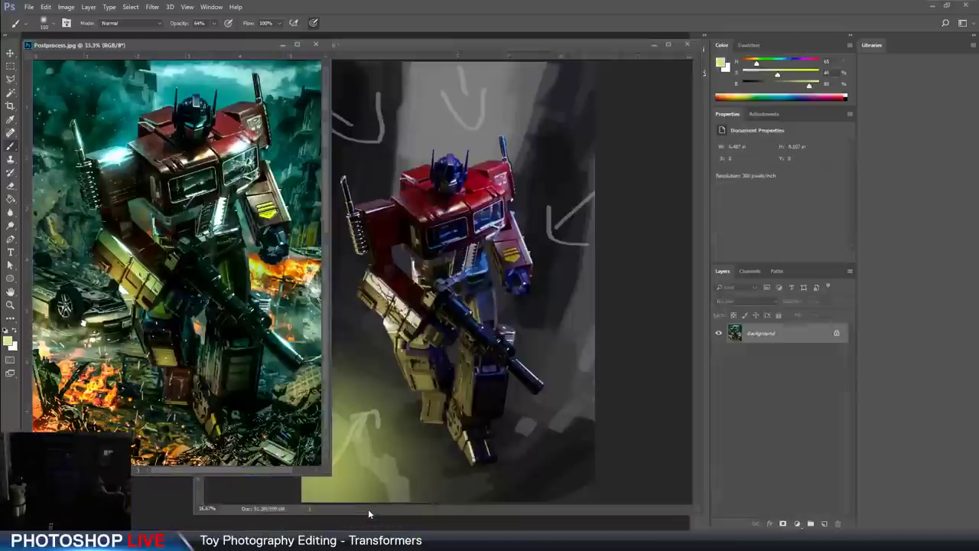
pyautogui.moveTo(378, 43); pyautogui.dragTo(412, 45)
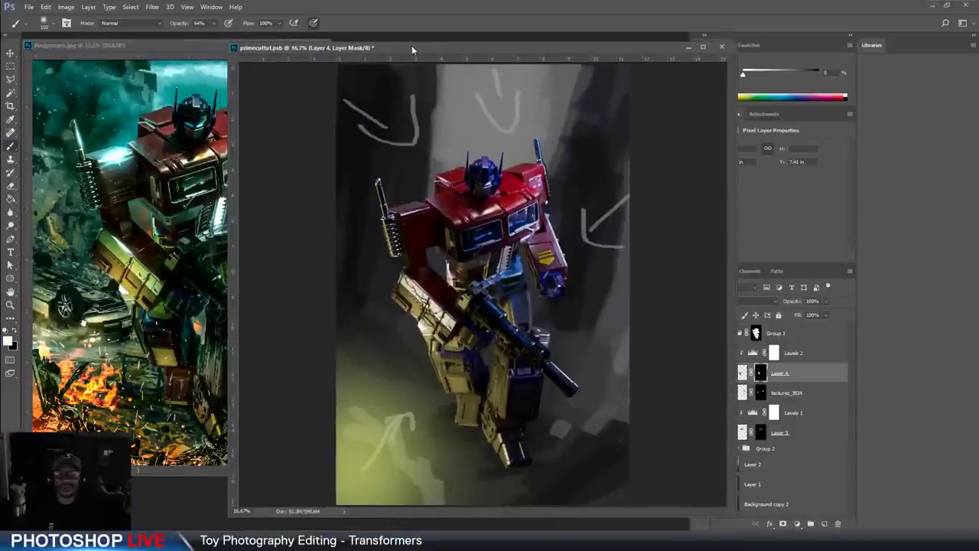
pyautogui.click(185, 46)
# Examine the weathering on the chest, shoulder, windows and arms in Postprocess.jpg up close
pyautogui.press('z')
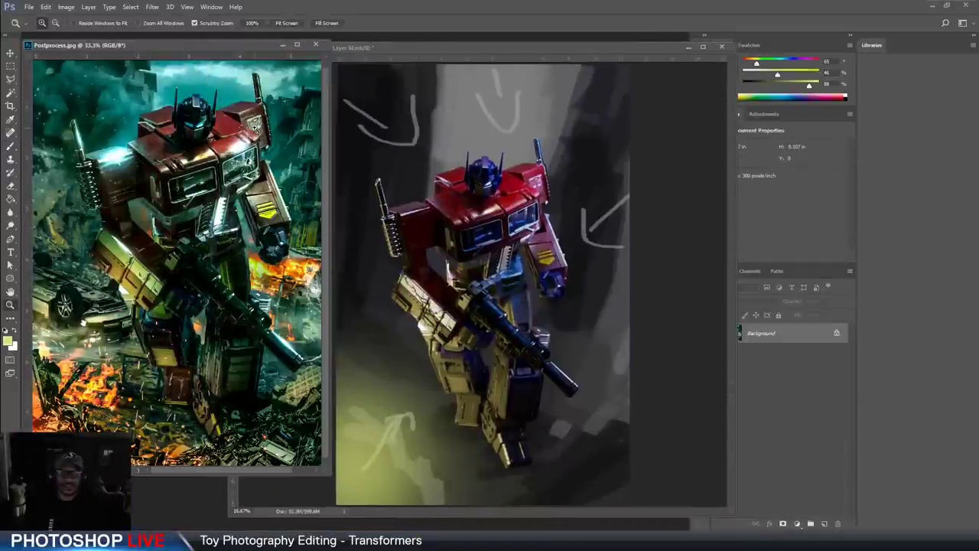
pyautogui.click(230, 143)
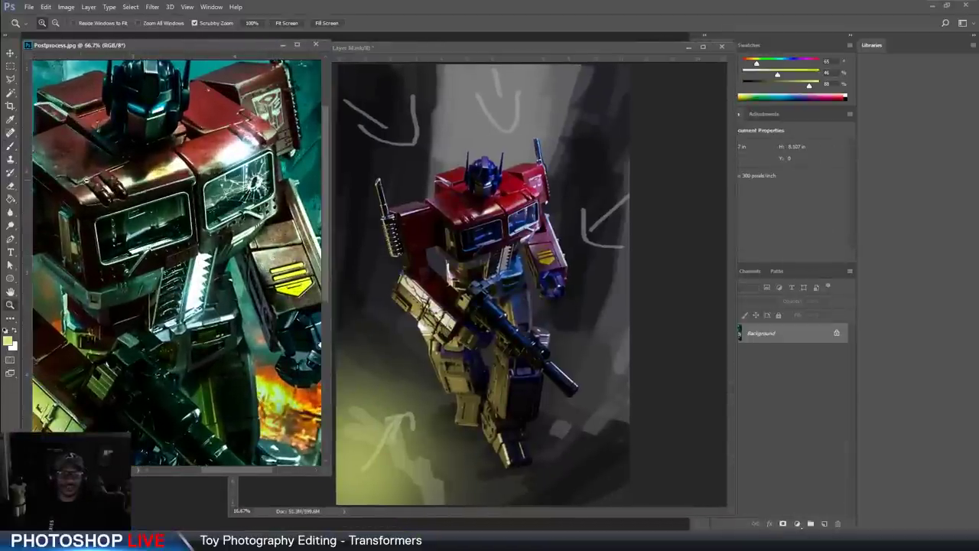
pyautogui.moveTo(80, 178); pyautogui.dragTo(280, 189)
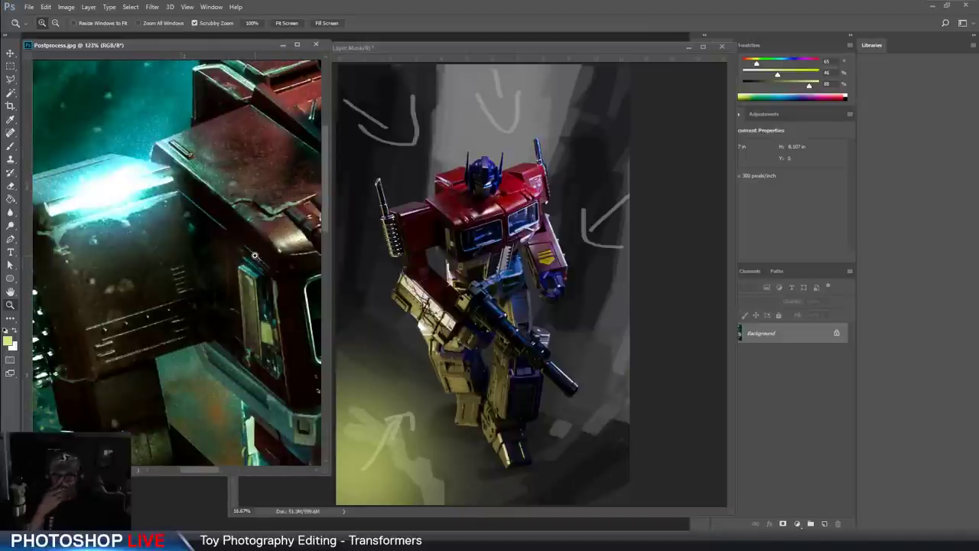
pyautogui.moveTo(283, 233); pyautogui.dragTo(204, 264)
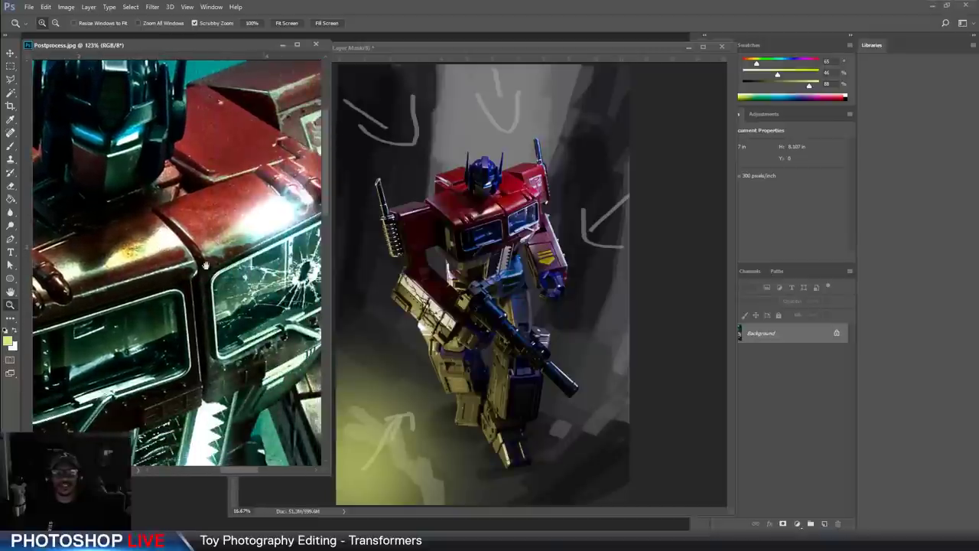
pyautogui.moveTo(274, 279); pyautogui.dragTo(202, 222)
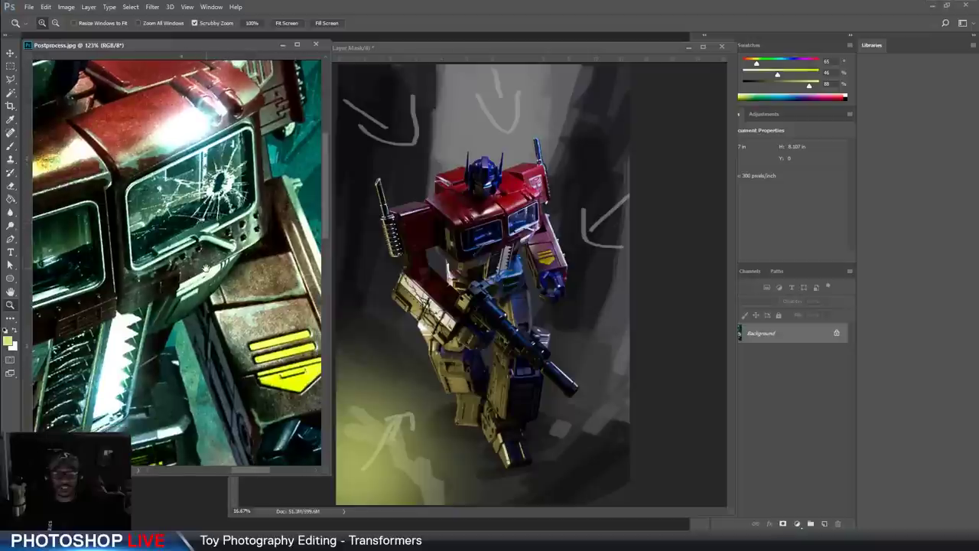
pyautogui.moveTo(206, 269); pyautogui.dragTo(192, 219)
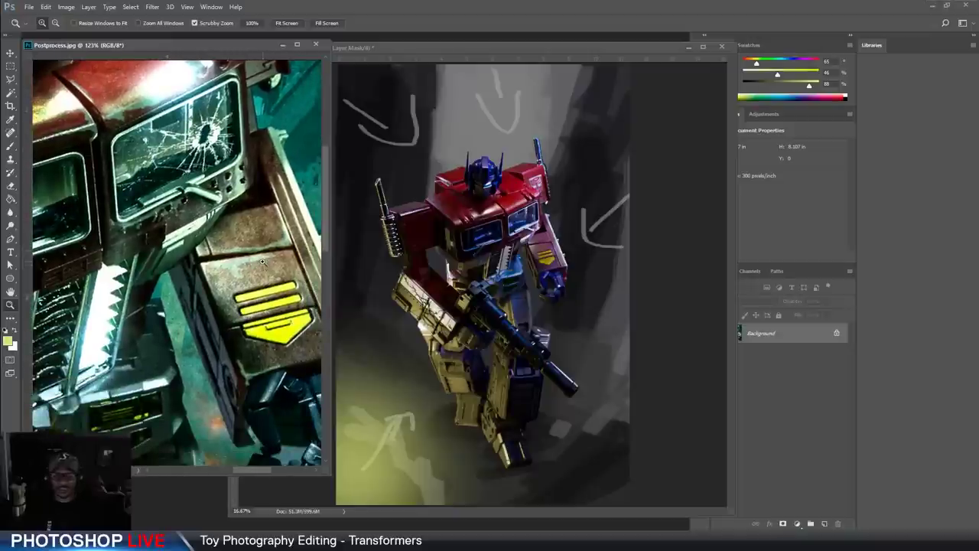
pyautogui.hotkey('ctrl', '-')
pyautogui.hotkey('ctrl', '-')
pyautogui.moveTo(81, 313); pyautogui.dragTo(216, 302)
# Add a Hue/Saturation adjustment layer in primecuttut.psb and place it above Group 1
pyautogui.click(464, 49)
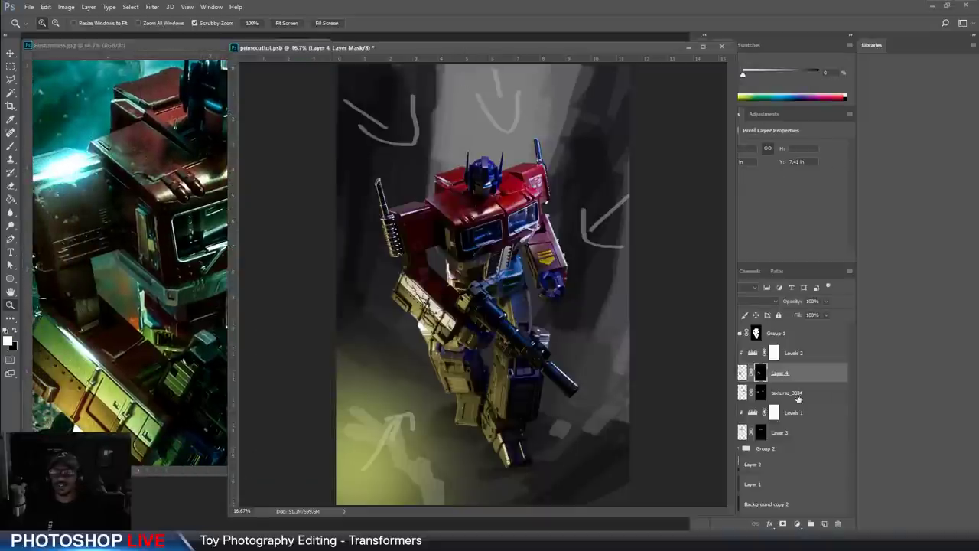
pyautogui.click(805, 350)
pyautogui.click(803, 333)
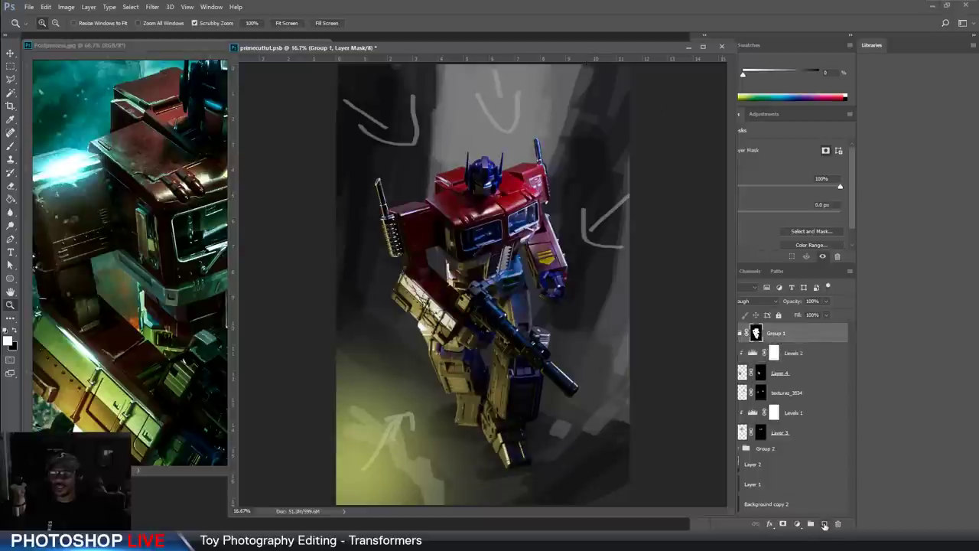
pyautogui.click(797, 524)
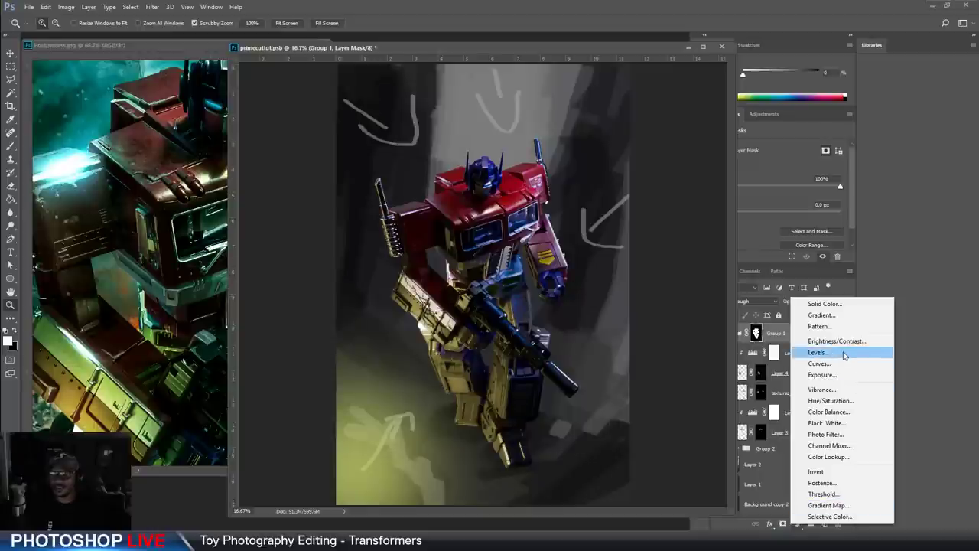
pyautogui.click(828, 400)
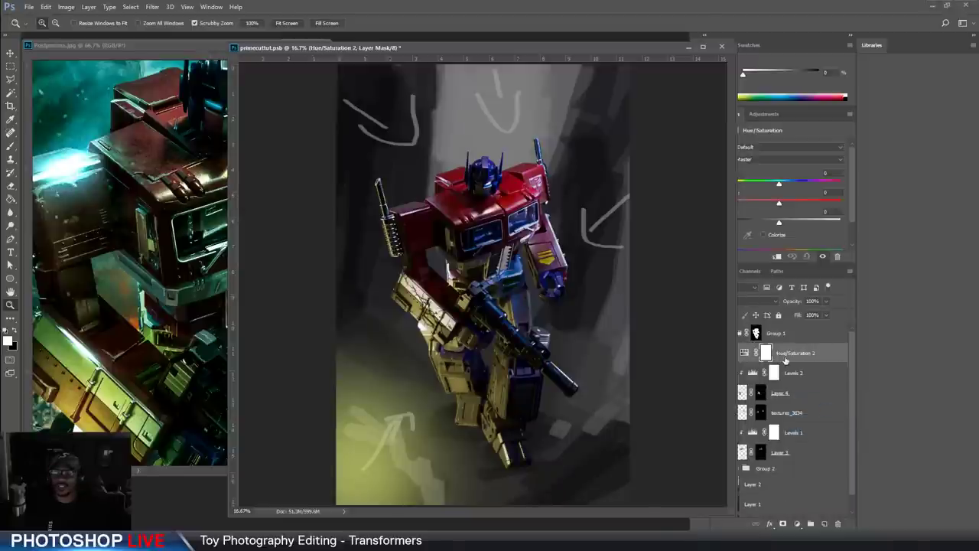
pyautogui.moveTo(785, 359); pyautogui.dragTo(780, 327)
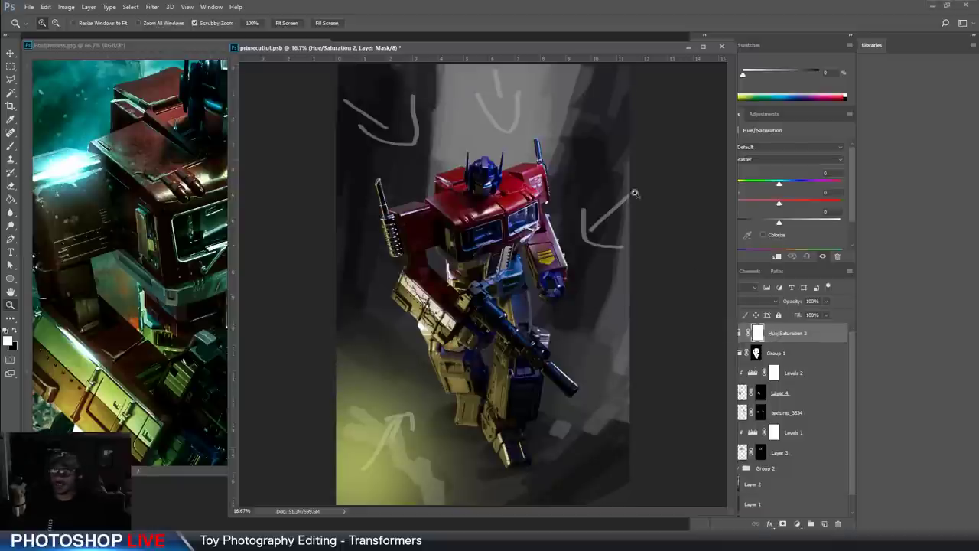
# Clip the Hue/Saturation layer to Group 1, collapse the group, and set saturation to -100 and lightness to +18
pyautogui.moveTo(592, 49); pyautogui.dragTo(543, 46)
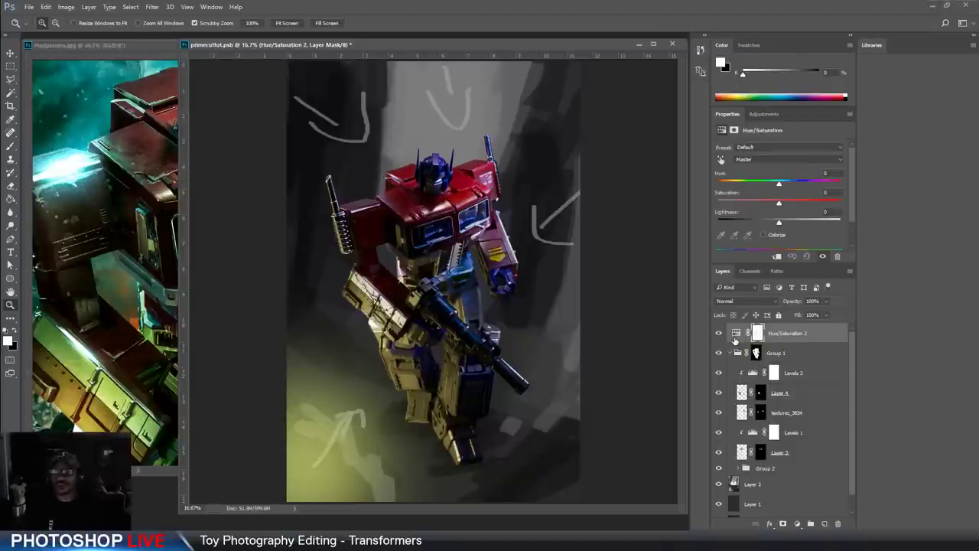
pyautogui.click(736, 333)
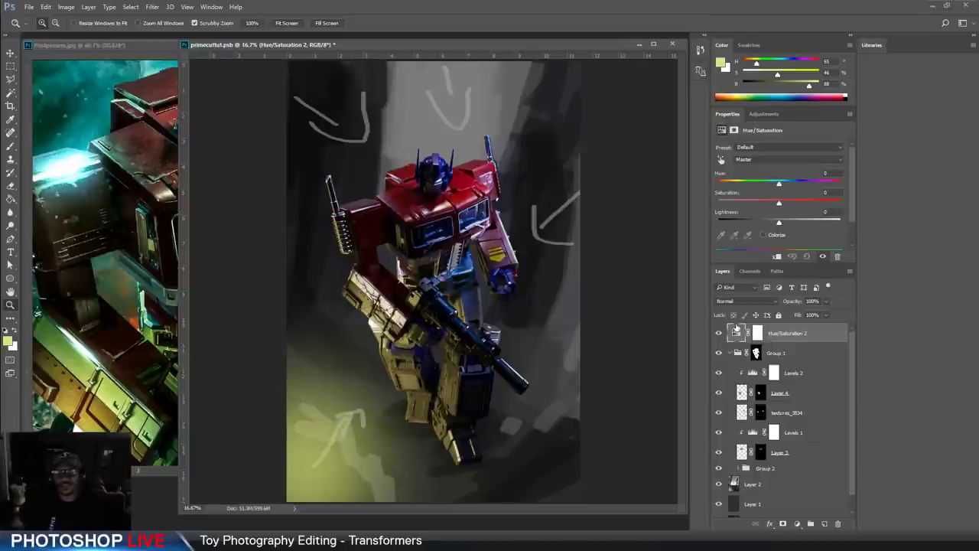
pyautogui.keyDown('alt'); pyautogui.click(777, 341); pyautogui.keyUp('alt')
pyautogui.click(734, 353)
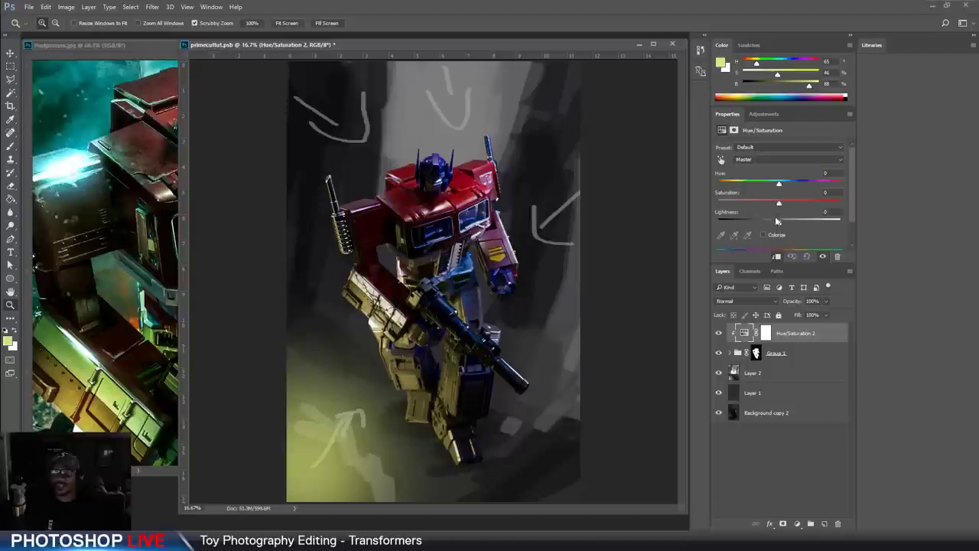
pyautogui.moveTo(778, 222); pyautogui.dragTo(678, 197)
pyautogui.moveTo(782, 223)
pyautogui.mouseDown()
pyautogui.moveTo(800, 220)
pyautogui.moveTo(790, 225)
pyautogui.mouseUp()
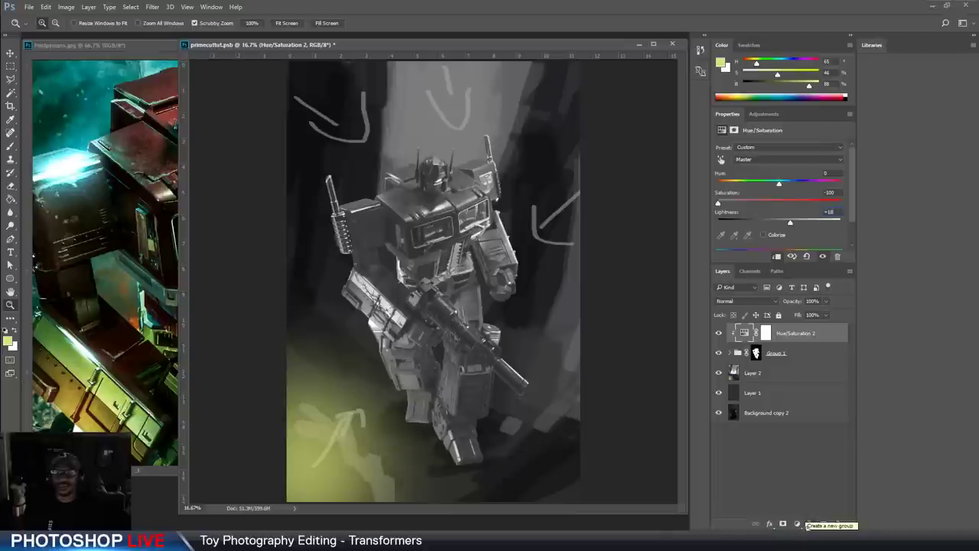
# Add a clipped Brightness/Contrast adjustment above the Hue/Saturation layer with brightness 48 and contrast 93
pyautogui.click(802, 525)
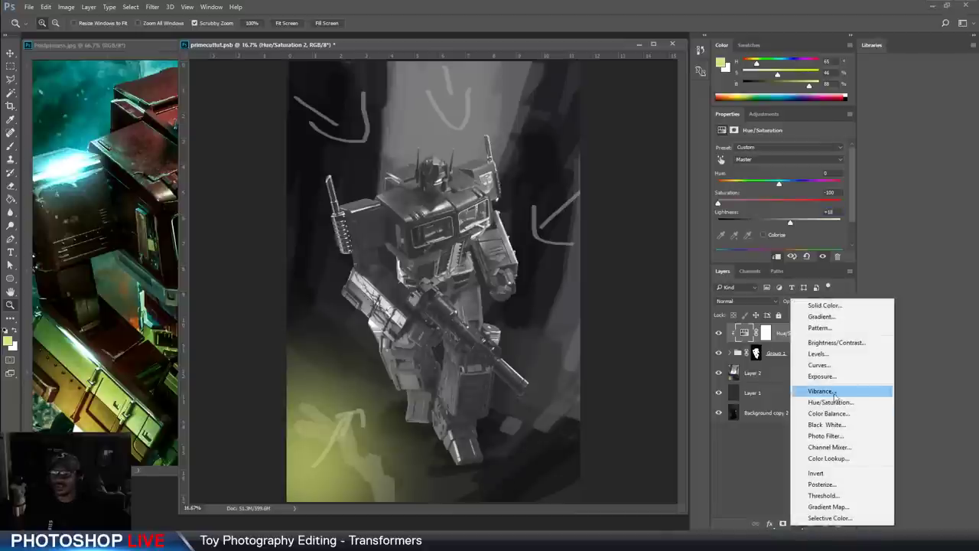
pyautogui.click(827, 344)
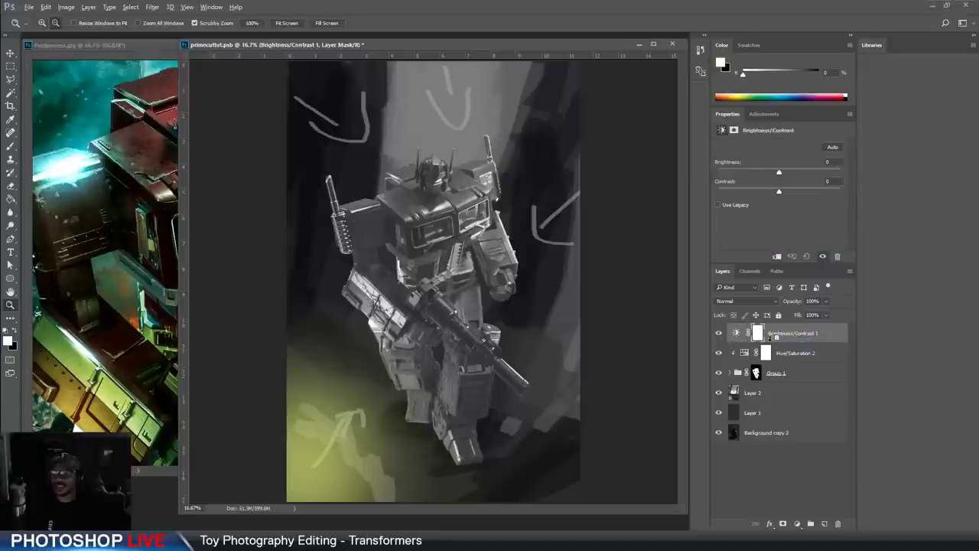
pyautogui.moveTo(779, 192); pyautogui.dragTo(802, 179)
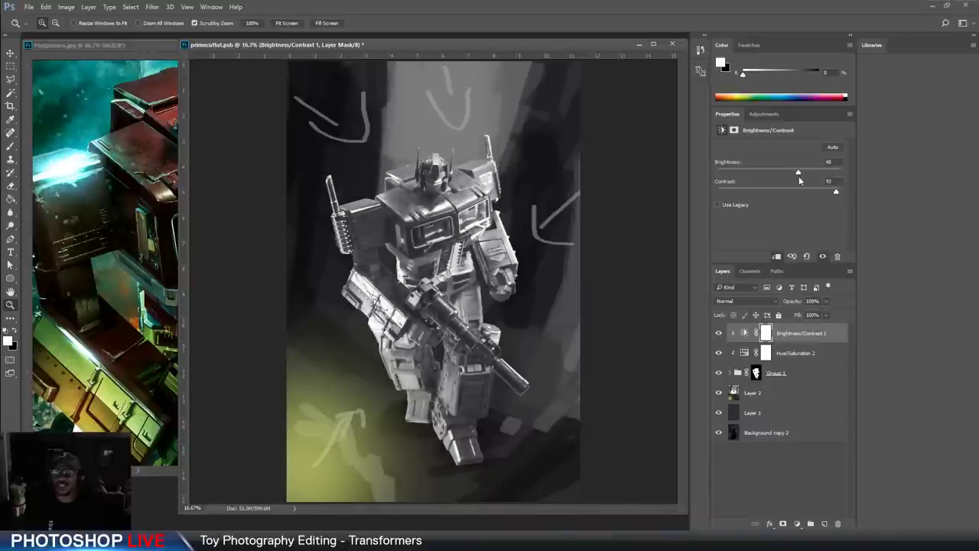
pyautogui.click(772, 460)
# Compare the desaturated toy with the Brightness/Contrast layer hidden and shown
pyautogui.click(765, 333)
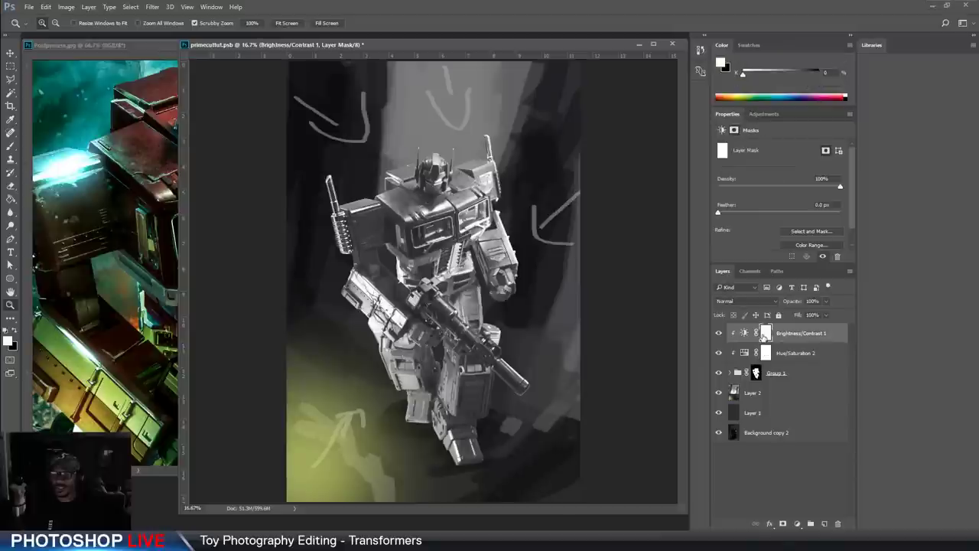
pyautogui.click(718, 336)
pyautogui.click(717, 336)
pyautogui.click(766, 353)
pyautogui.click(718, 334)
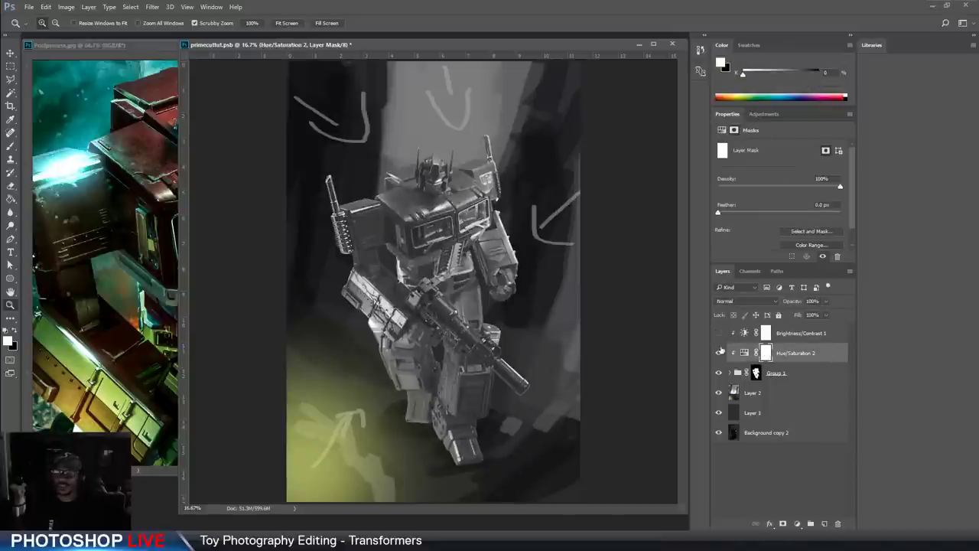
pyautogui.click(718, 333)
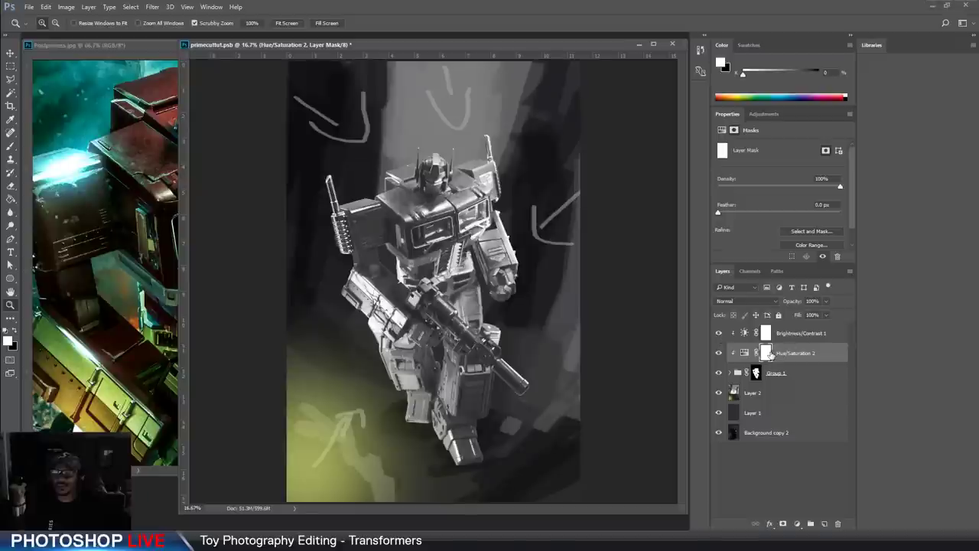
# Hide the Brightness/Contrast layer, invert the masks of both adjustment layers to black, and select the Hue/Saturation mask
pyautogui.click(718, 334)
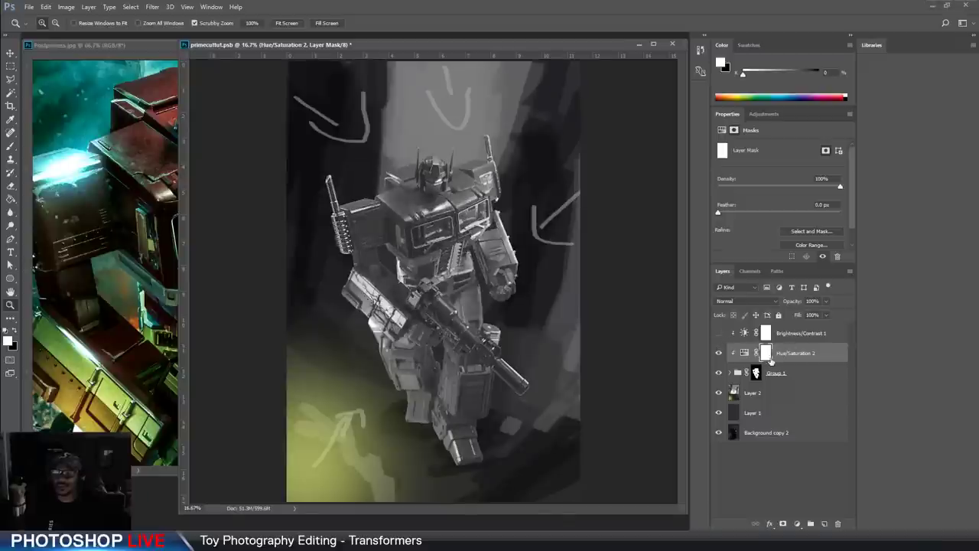
pyautogui.hotkey('ctrl', 'i')
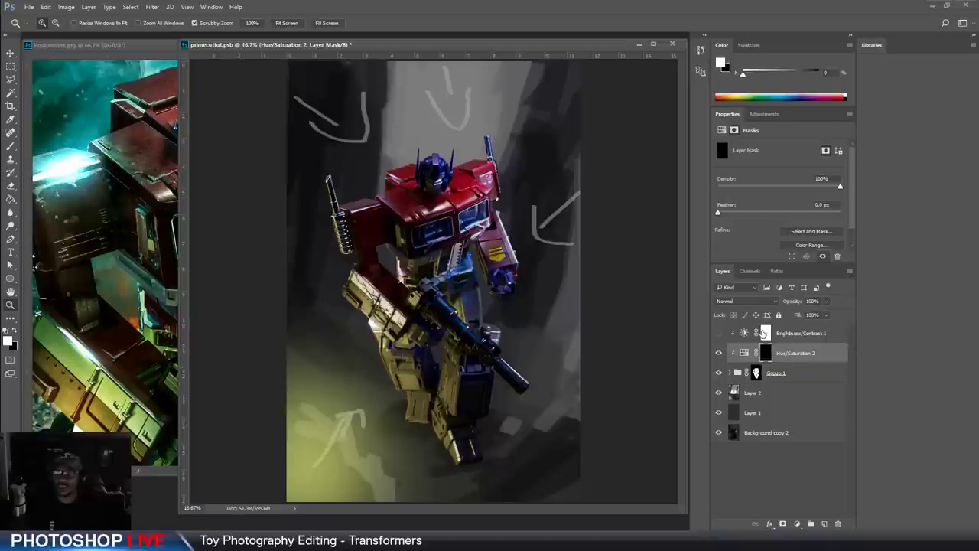
pyautogui.click(766, 333)
pyautogui.hotkey('ctrl', 'i')
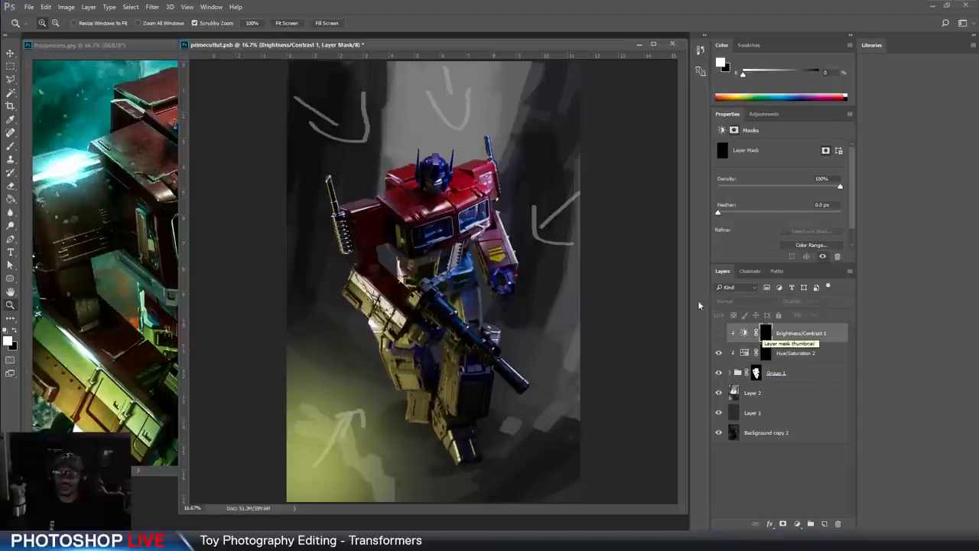
pyautogui.click(766, 353)
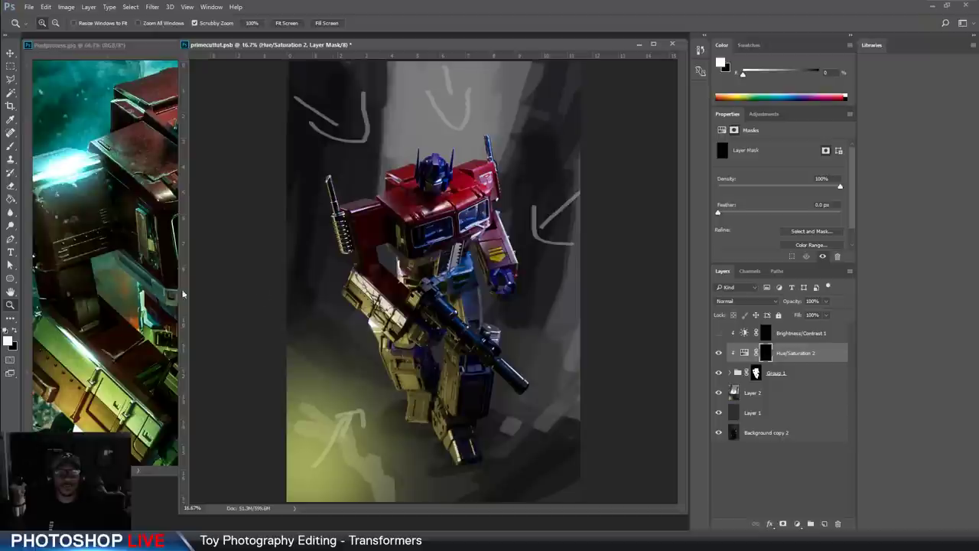
# Delete the Brightness/Contrast 1 adjustment layer and make the Hue/Saturation 2 layer mask active for painting
pyautogui.moveTo(800, 331); pyautogui.dragTo(837, 523)
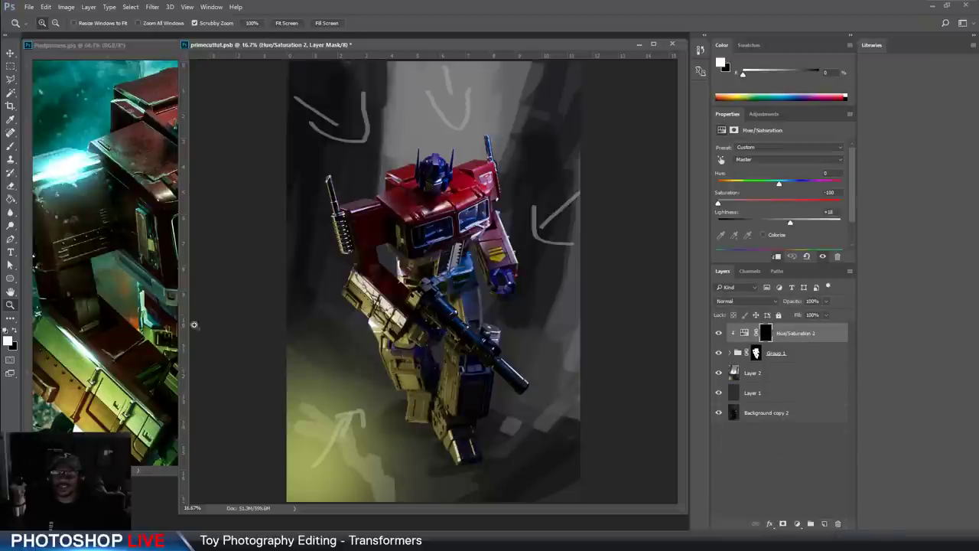
pyautogui.click(766, 338)
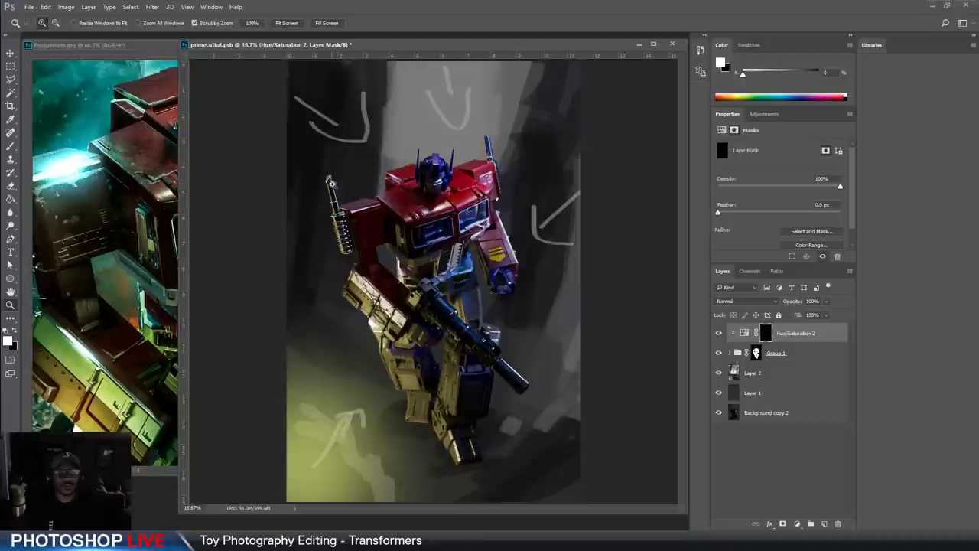
# Choose a rough textured brush preset, reduce its size slightly, and set the brush opacity to 99%
pyautogui.click(352, 197)
pyautogui.click(329, 207)
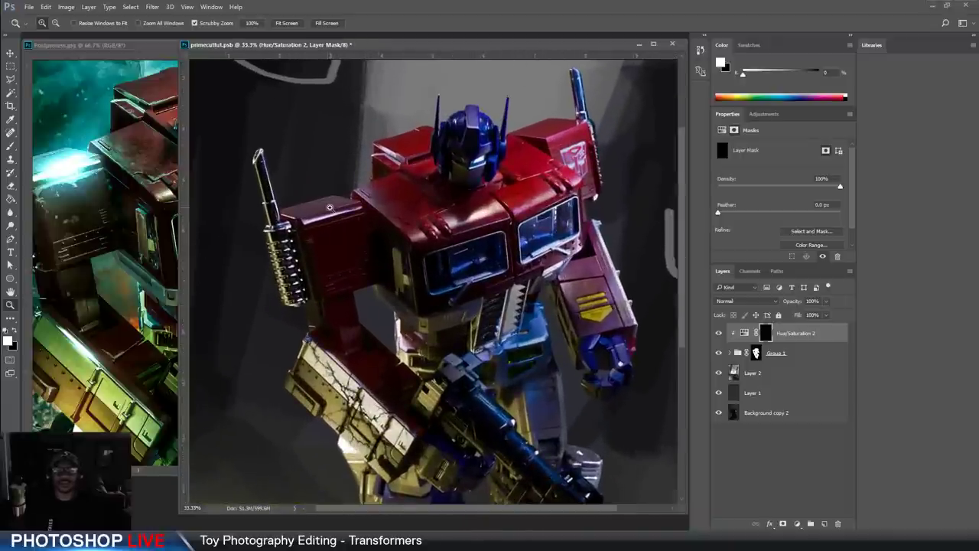
pyautogui.click(329, 207)
pyautogui.click(333, 210)
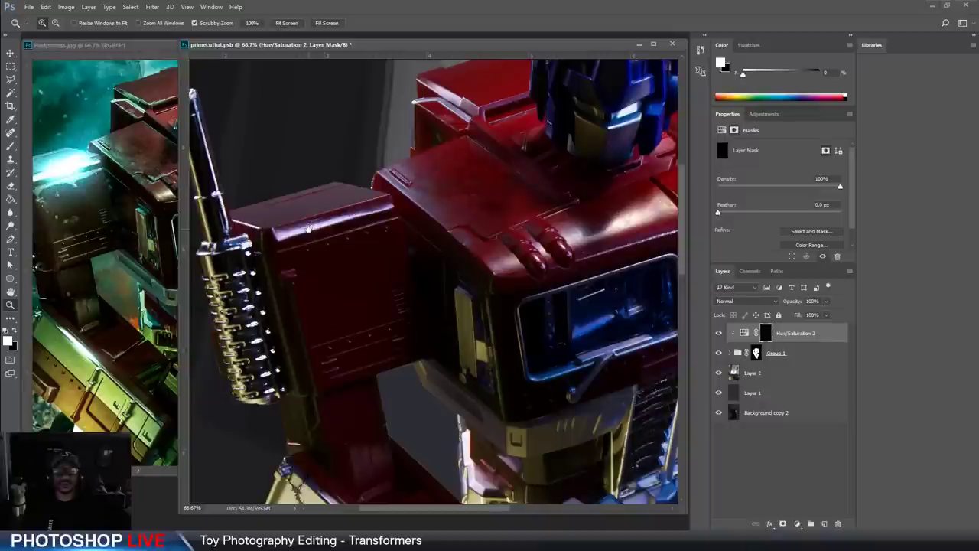
pyautogui.moveTo(308, 228); pyautogui.dragTo(325, 217)
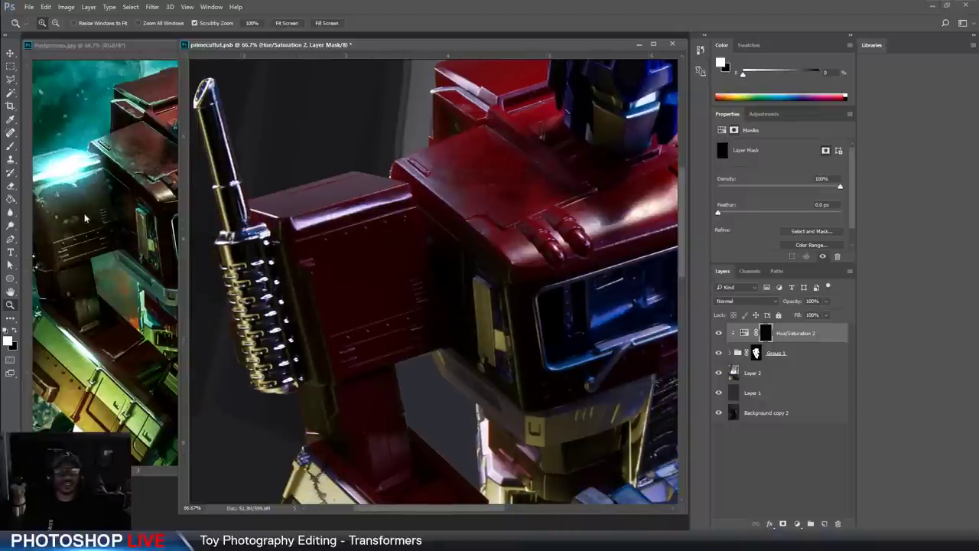
pyautogui.click(11, 152)
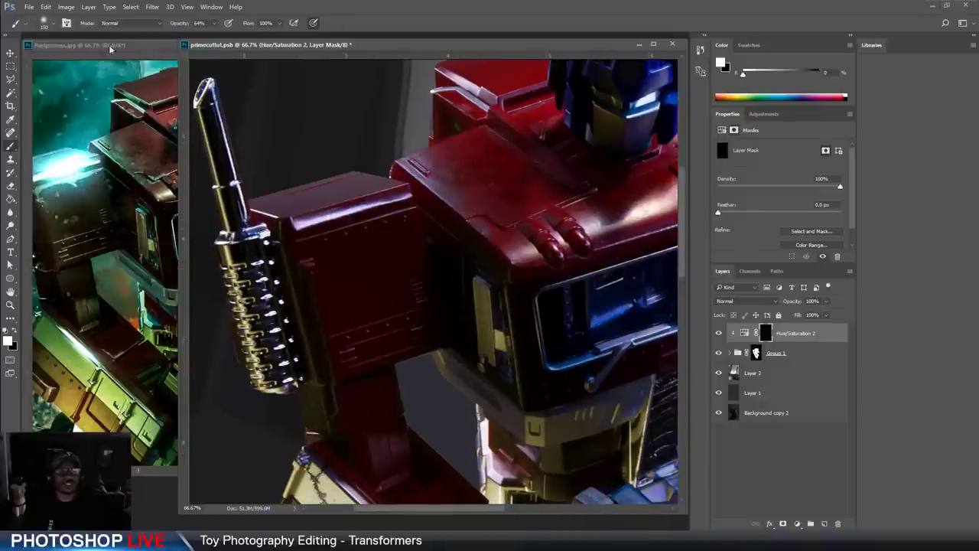
pyautogui.click(46, 23)
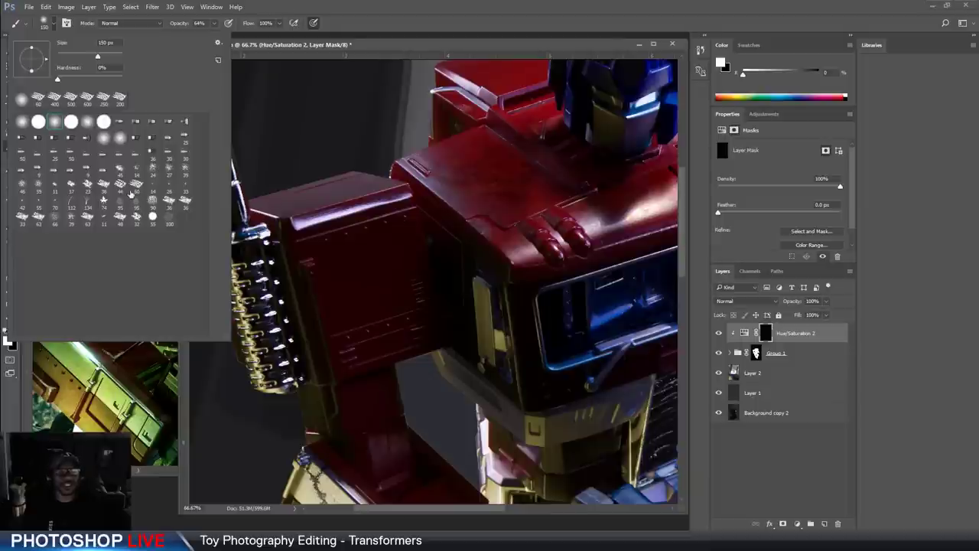
pyautogui.click(102, 194)
pyautogui.click(321, 246)
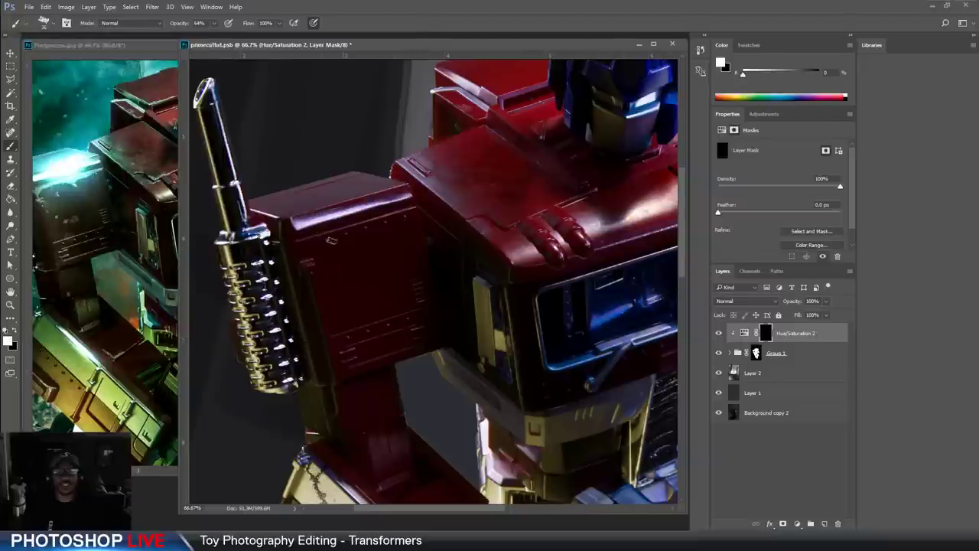
pyautogui.click(214, 27)
pyautogui.moveTo(215, 32); pyautogui.dragTo(236, 39)
pyautogui.press('9')
pyautogui.press('9')
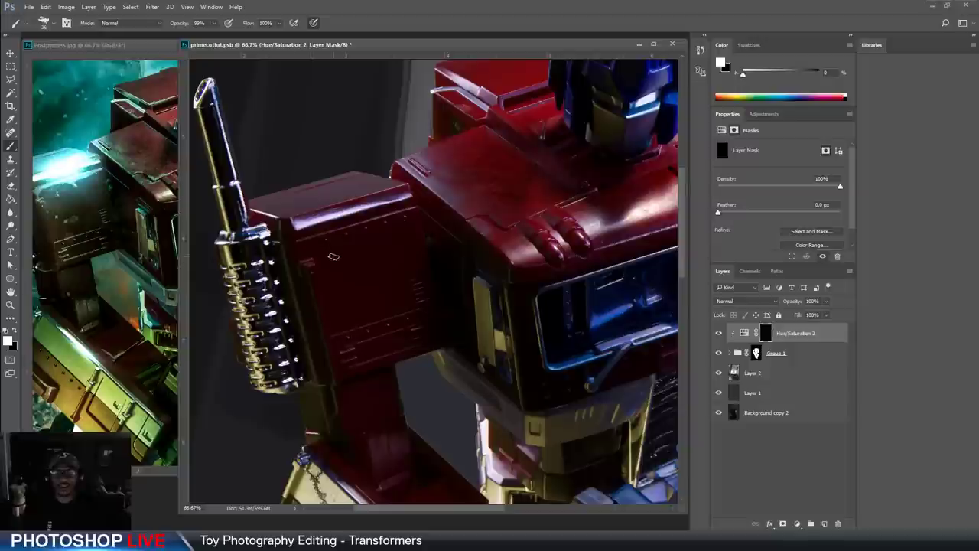
pyautogui.press('[')
# Move and widen the toy's document window so the finished reference image stays visible beside it
pyautogui.moveTo(531, 239); pyautogui.dragTo(390, 256)
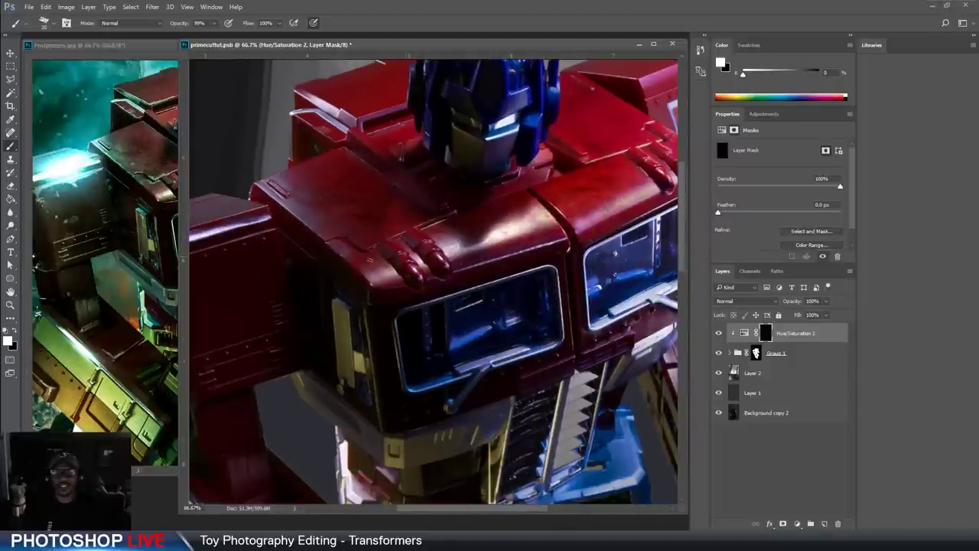
pyautogui.moveTo(544, 217); pyautogui.dragTo(508, 236)
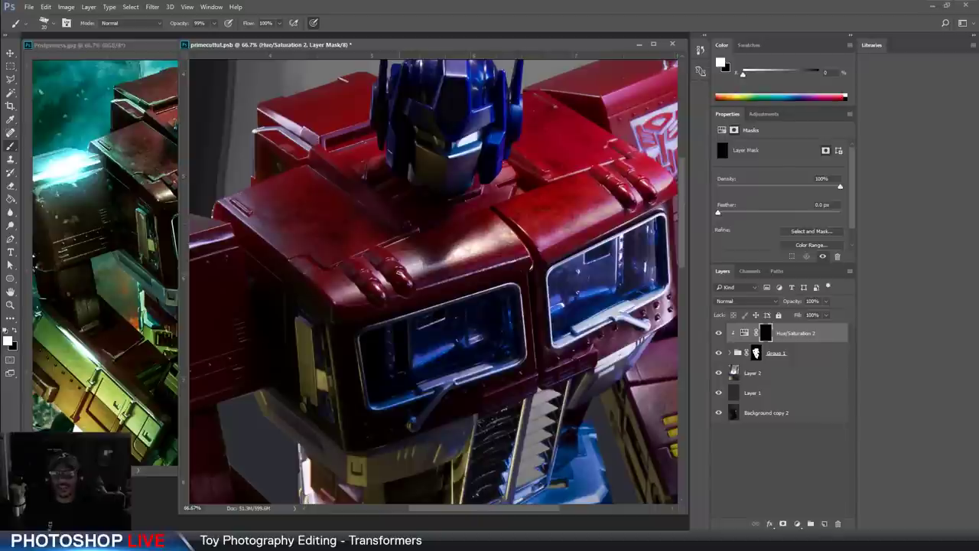
pyautogui.moveTo(306, 56); pyautogui.dragTo(338, 54)
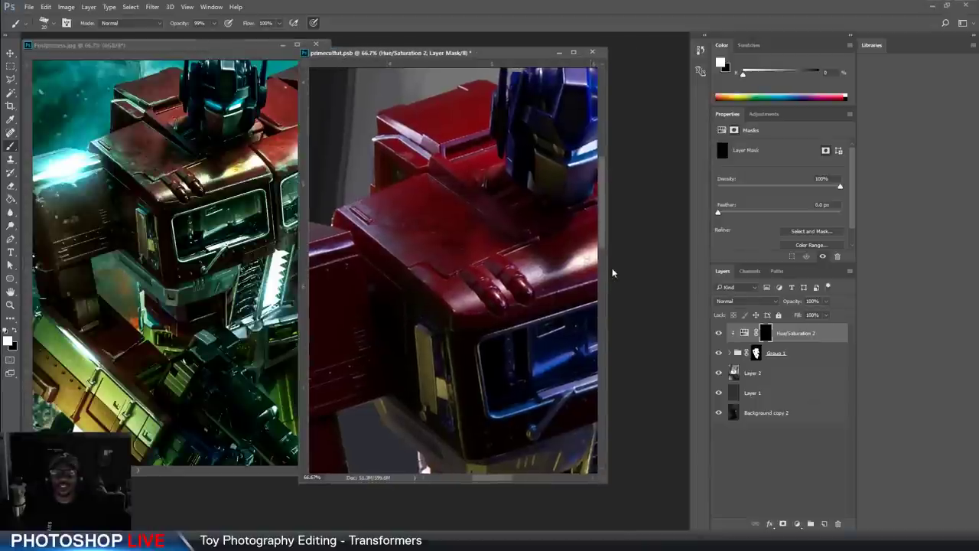
pyautogui.moveTo(608, 275); pyautogui.dragTo(673, 274)
pyautogui.moveTo(502, 476); pyautogui.dragTo(533, 480)
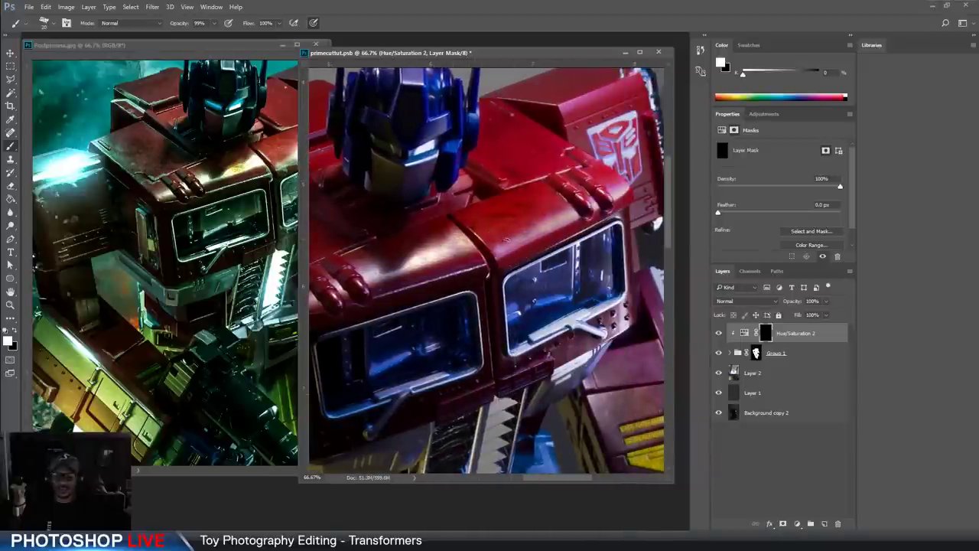
# With a smaller brush, paint worn-metal chips in white on the Hue/Saturation mask along the seam beside the blue head, trimming with black
pyautogui.hotkey('ctrl', '+')
pyautogui.moveTo(541, 182); pyautogui.dragTo(450, 278)
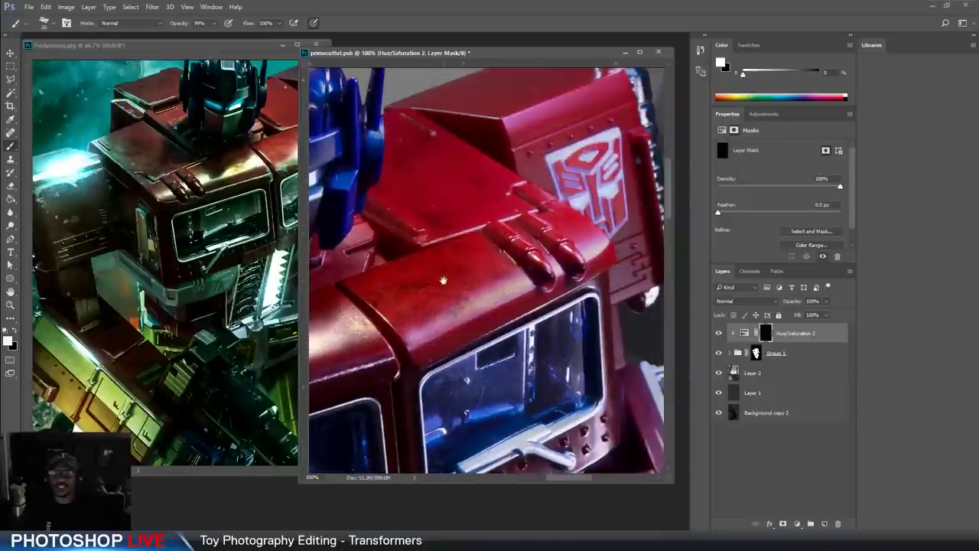
pyautogui.press('[')
pyautogui.press('[')
pyautogui.press('[')
pyautogui.moveTo(420, 241); pyautogui.dragTo(476, 230)
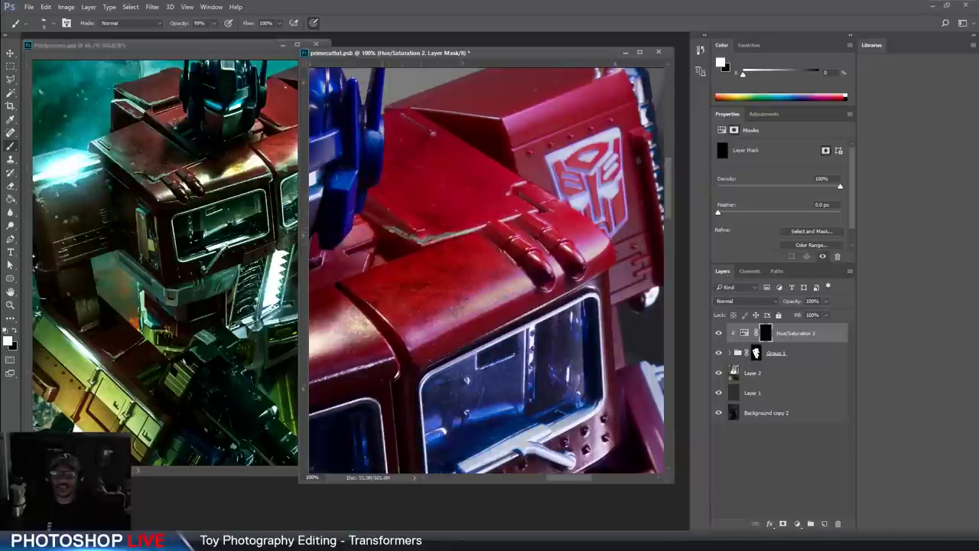
pyautogui.press('x')
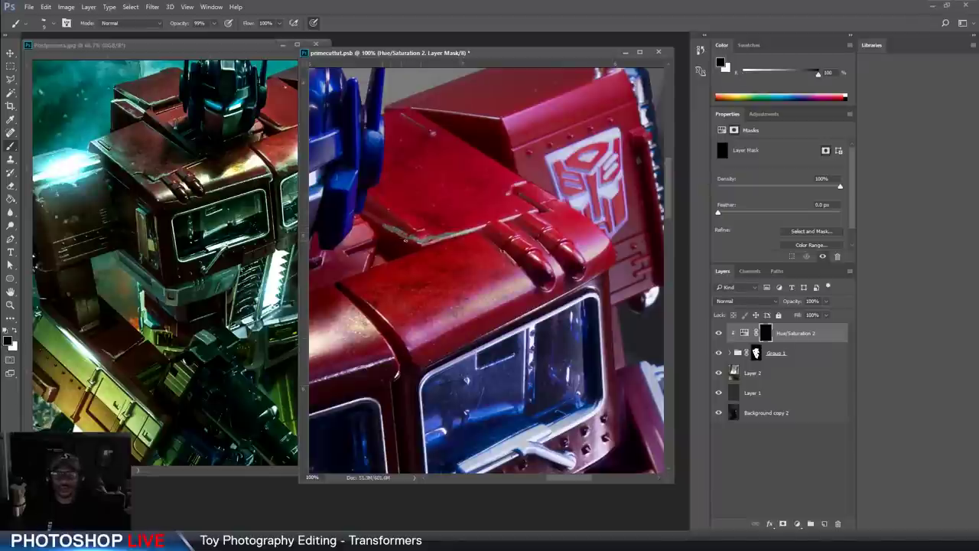
pyautogui.press('x')
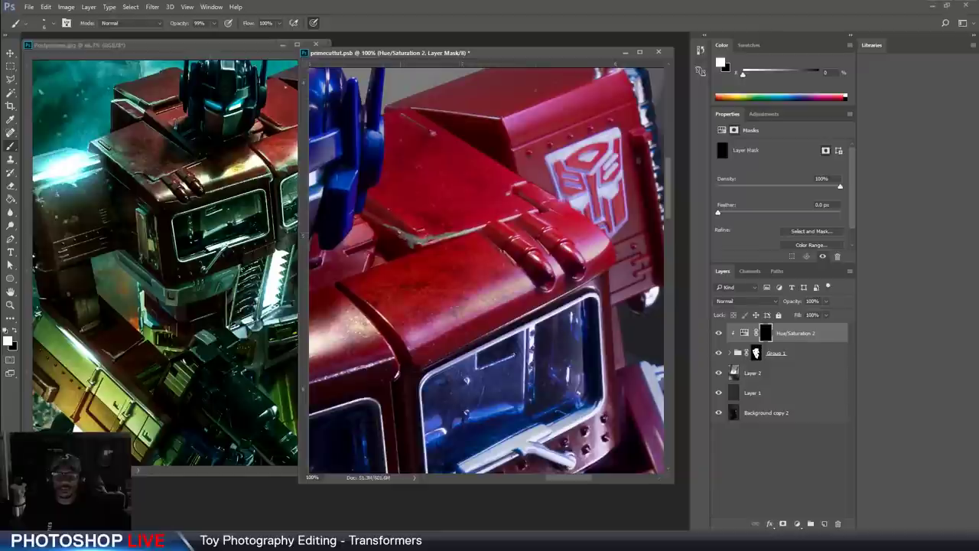
pyautogui.press('x')
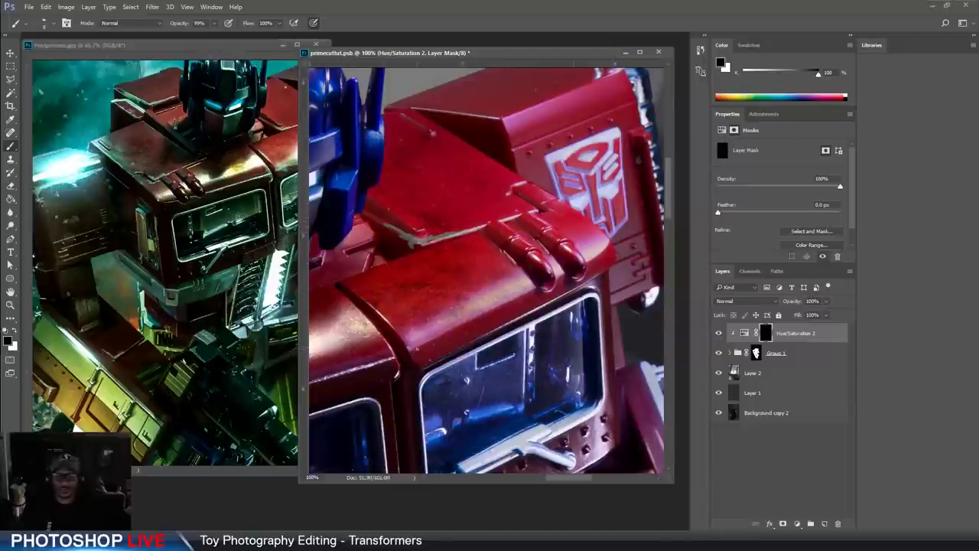
# Paint chipped metal on the chest hood's lower corner above the window nearest the Autobot emblem, alternating white and black to roughen it
pyautogui.press('x')
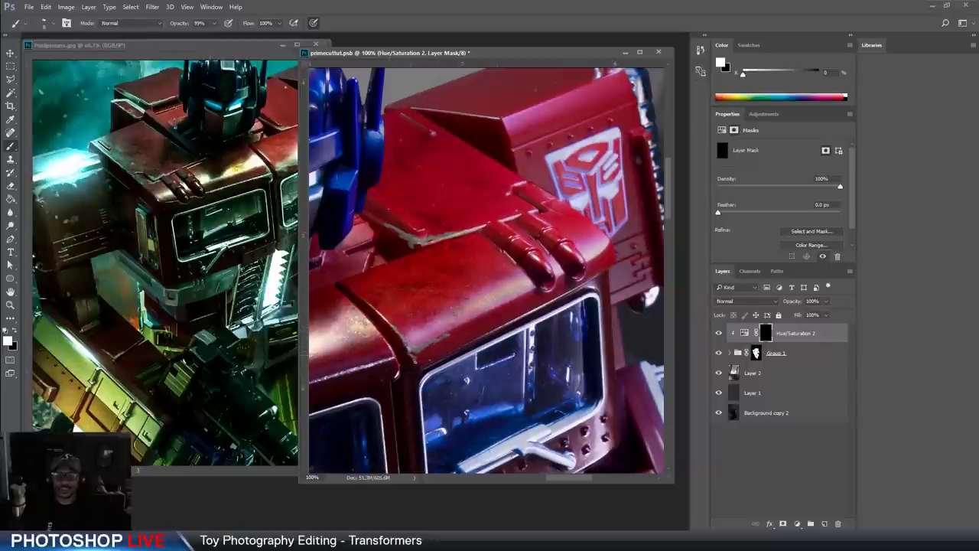
pyautogui.press('x')
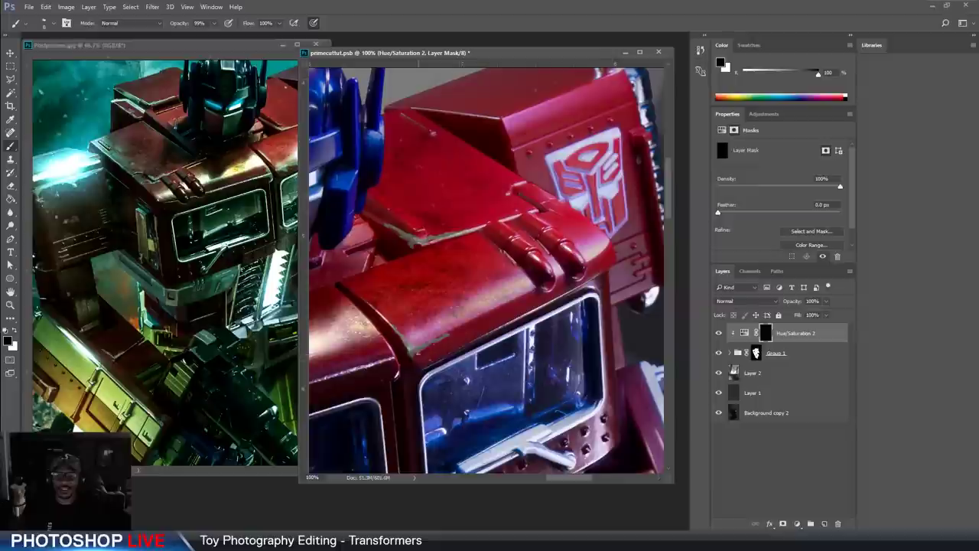
pyautogui.press('x')
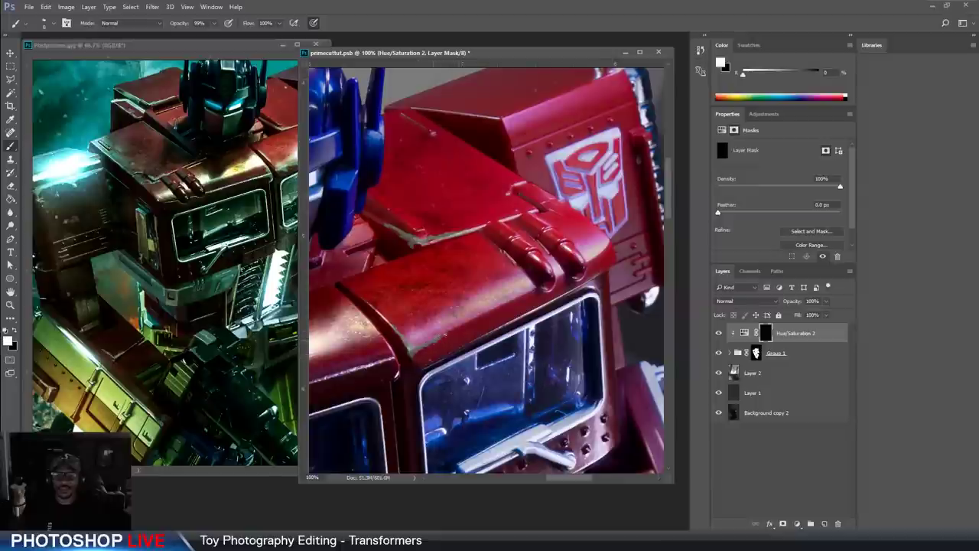
pyautogui.press('x')
pyautogui.press('x')
# Paint a worn strip with a slightly larger brush along the hood edge above the other chest window, refining it with black
pyautogui.moveTo(482, 384); pyautogui.dragTo(599, 267)
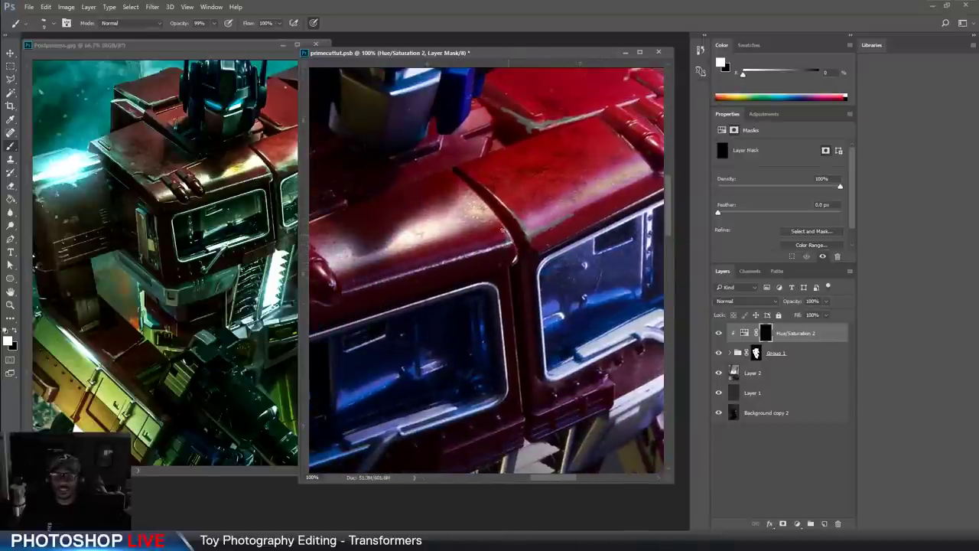
pyautogui.press(']')
pyautogui.press(']')
pyautogui.moveTo(504, 244); pyautogui.dragTo(445, 264)
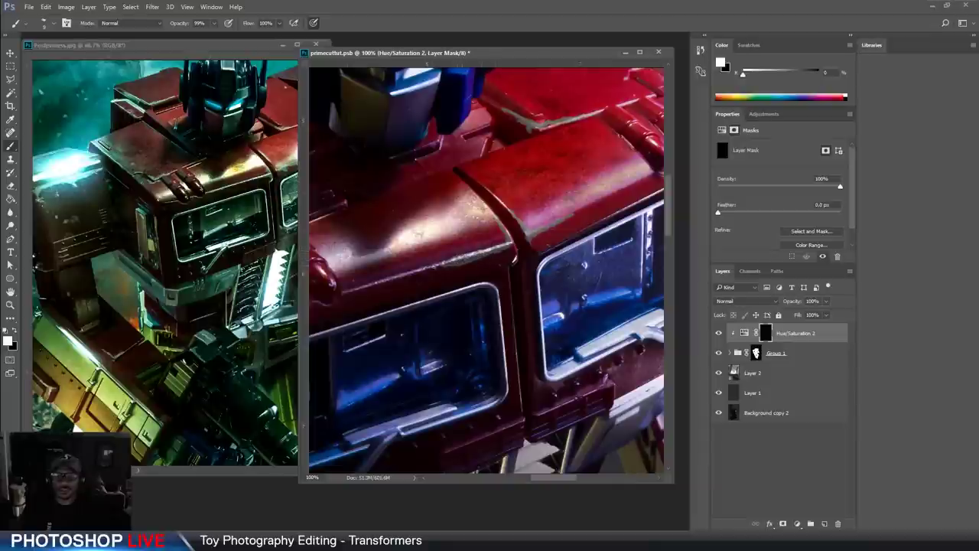
pyautogui.press('x')
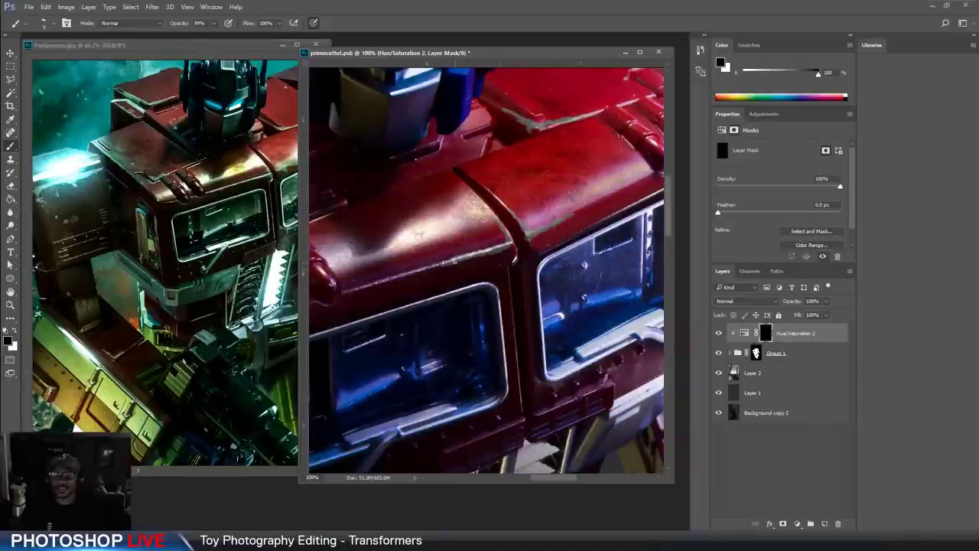
pyautogui.press('x')
# Paint worn-metal chips on the hood's outer front corner beside the twin red bumps, trimming them with black
pyautogui.moveTo(443, 264)
pyautogui.mouseDown()
pyautogui.moveTo(424, 269)
pyautogui.moveTo(462, 275)
pyautogui.mouseUp()
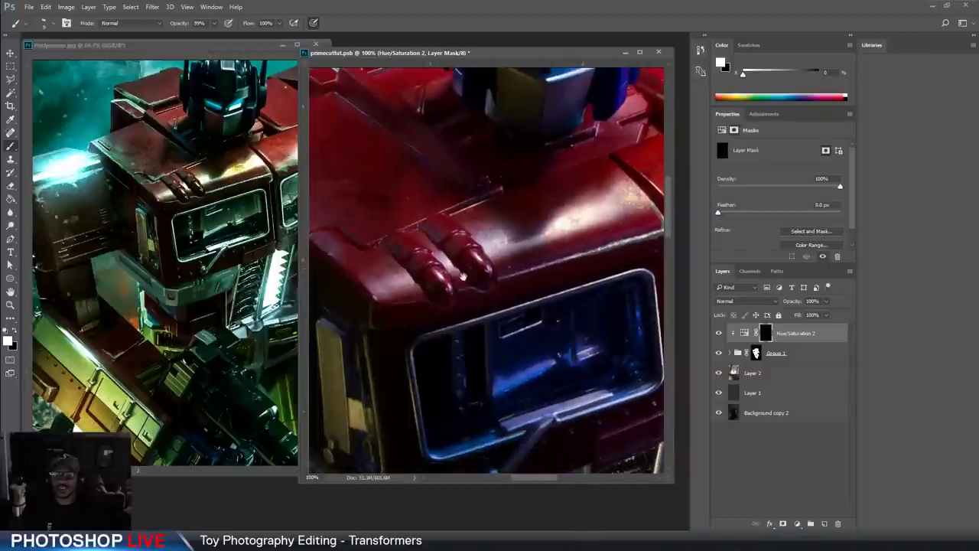
pyautogui.hscroll(-3, 459, 283)
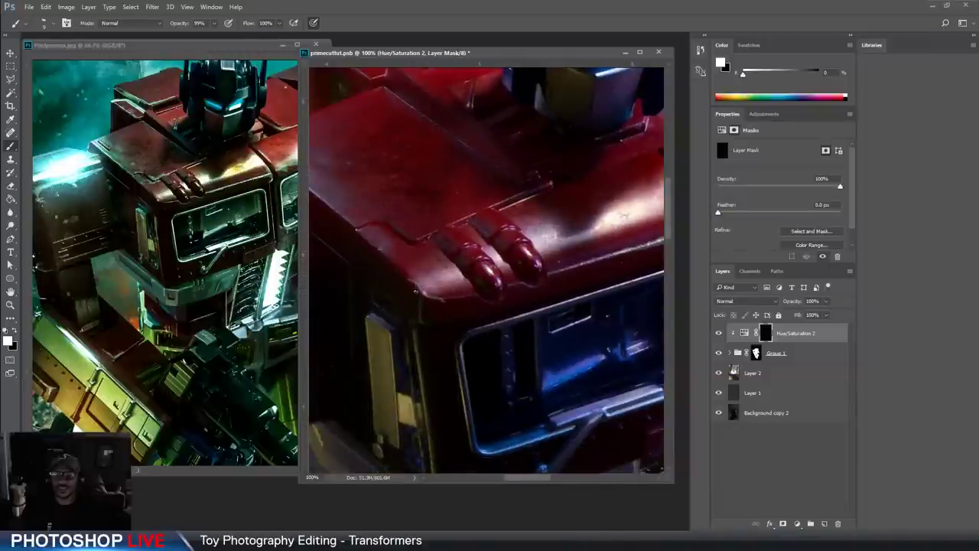
pyautogui.press('x')
pyautogui.press('x')
pyautogui.press('x')
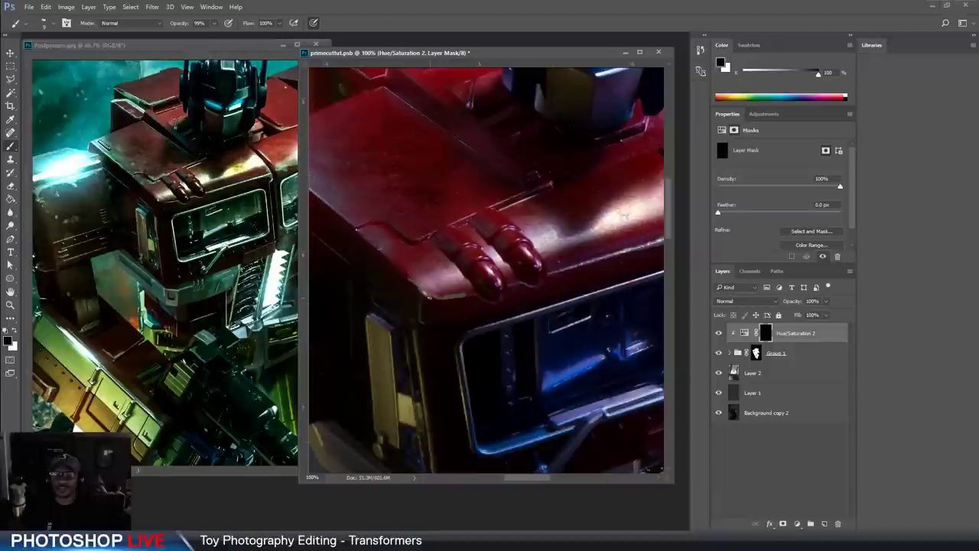
pyautogui.press('x')
pyautogui.press('x')
pyautogui.press('x')
pyautogui.moveTo(429, 303); pyautogui.dragTo(447, 297)
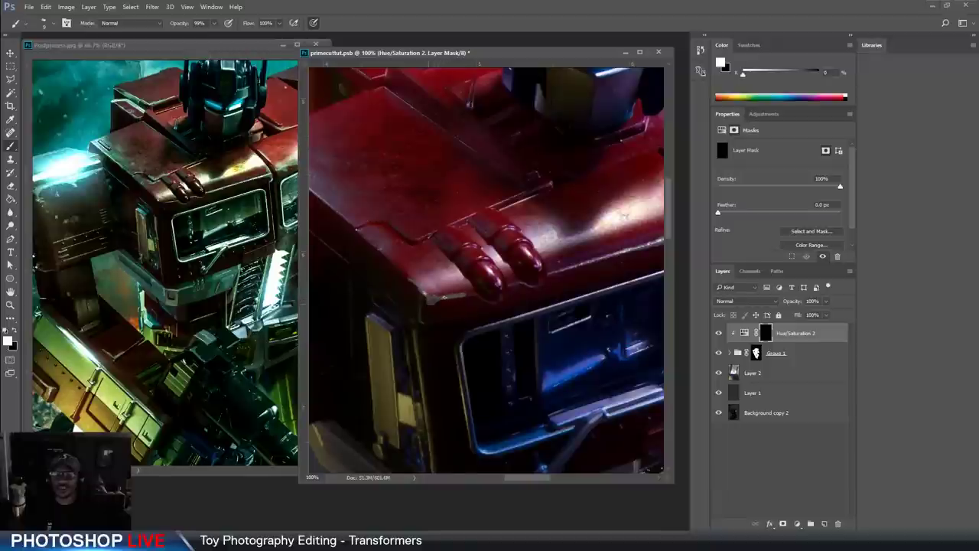
# Extend the corner chip down the vertical edge beneath it and break up its outline with black
pyautogui.press('x')
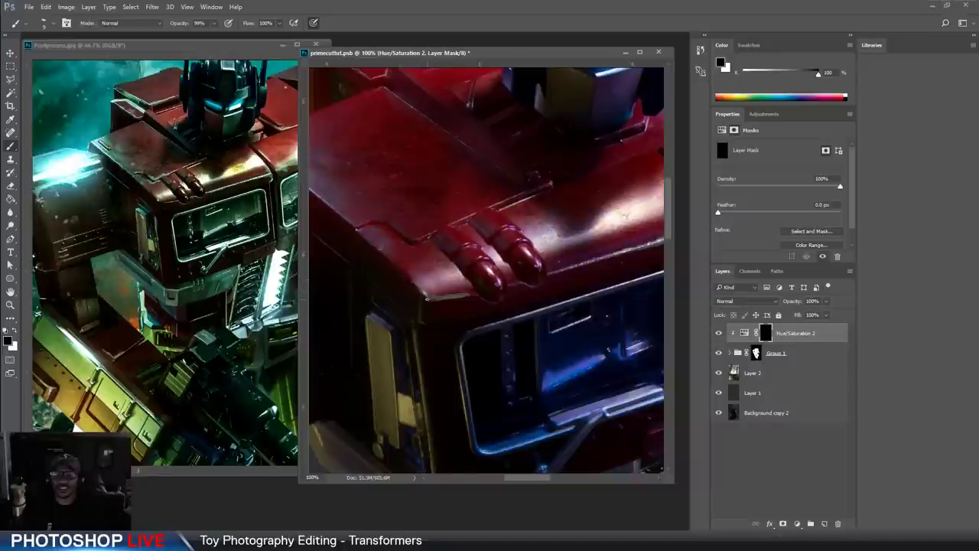
pyautogui.press('x')
pyautogui.moveTo(427, 299); pyautogui.dragTo(428, 308)
pyautogui.press('x')
pyautogui.click(429, 308)
pyautogui.press('x')
pyautogui.press('x')
# Paint small scratches along the hood's panel seam behind the twin red bumps, cleaning them up with black
pyautogui.press('x')
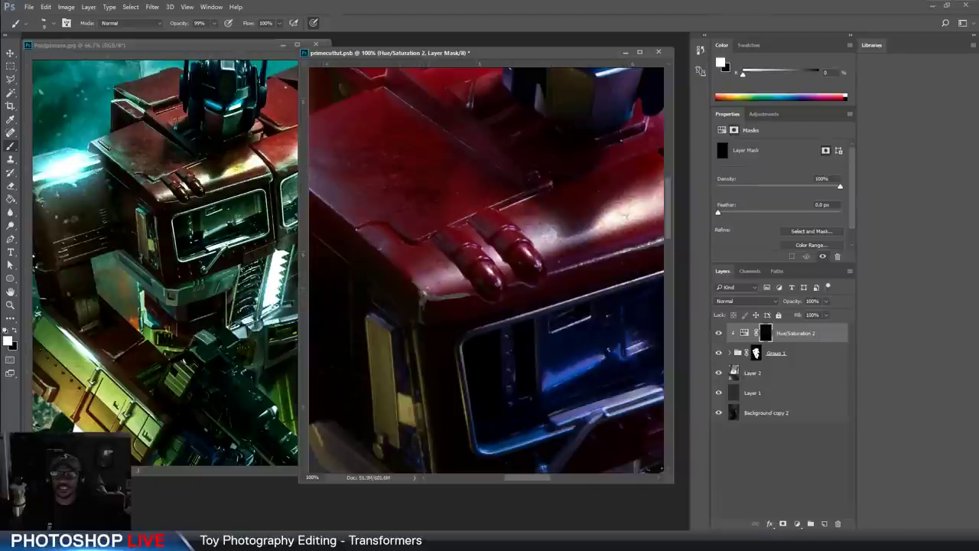
pyautogui.press('x')
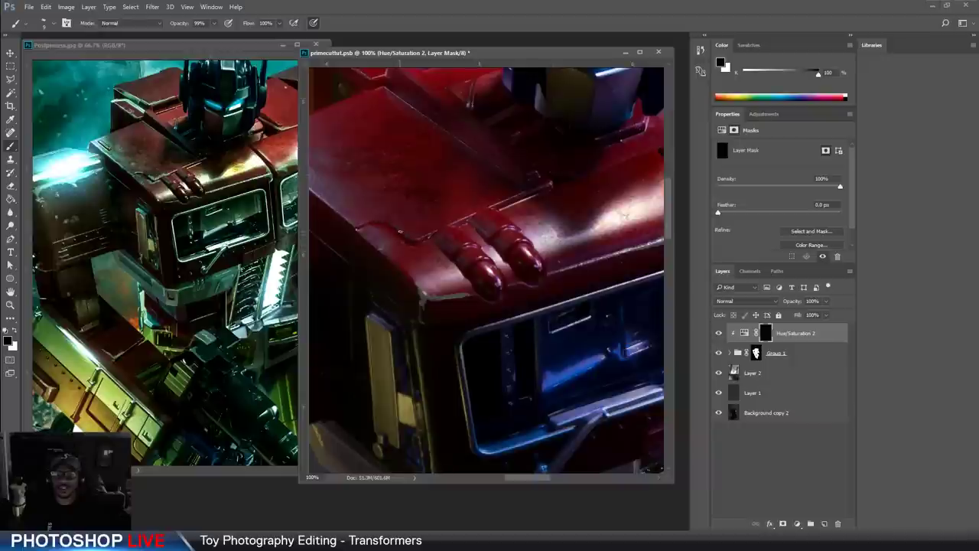
pyautogui.press('x')
pyautogui.moveTo(415, 236)
pyautogui.mouseDown()
pyautogui.moveTo(428, 233)
pyautogui.moveTo(415, 231)
pyautogui.mouseUp()
pyautogui.press('x')
pyautogui.press('x')
pyautogui.press('x')
# Paint a broken worn-metal strip along the top seam of the shoulder block's flat red side panel, trimming it with black
pyautogui.moveTo(384, 258); pyautogui.dragTo(498, 257)
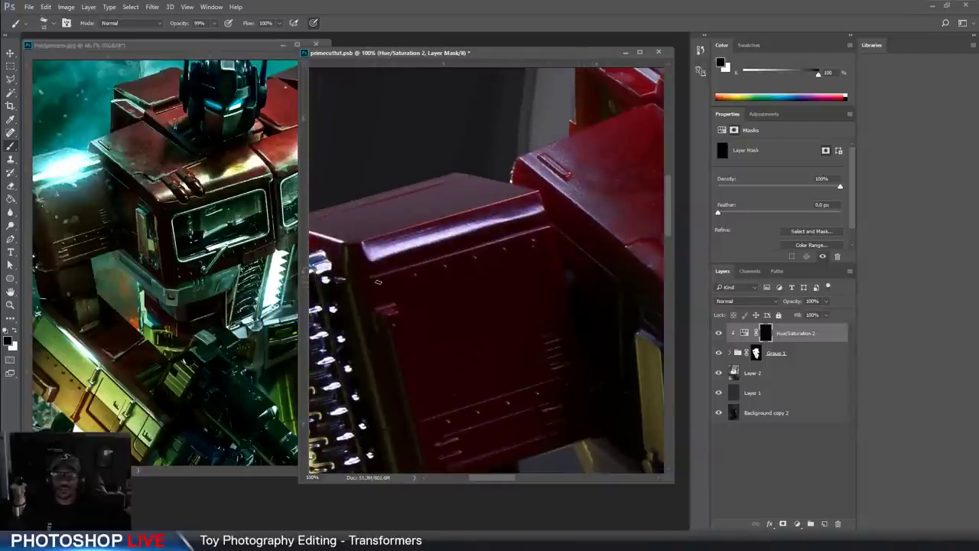
pyautogui.press('x')
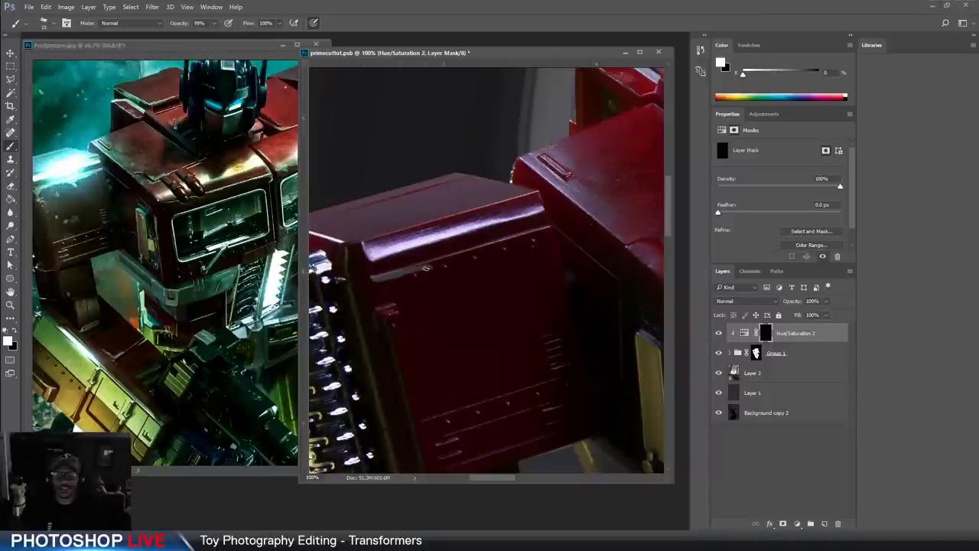
pyautogui.moveTo(426, 267)
pyautogui.mouseDown()
pyautogui.moveTo(529, 236)
pyautogui.moveTo(483, 253)
pyautogui.moveTo(528, 239)
pyautogui.moveTo(514, 239)
pyautogui.mouseUp()
pyautogui.press('x')
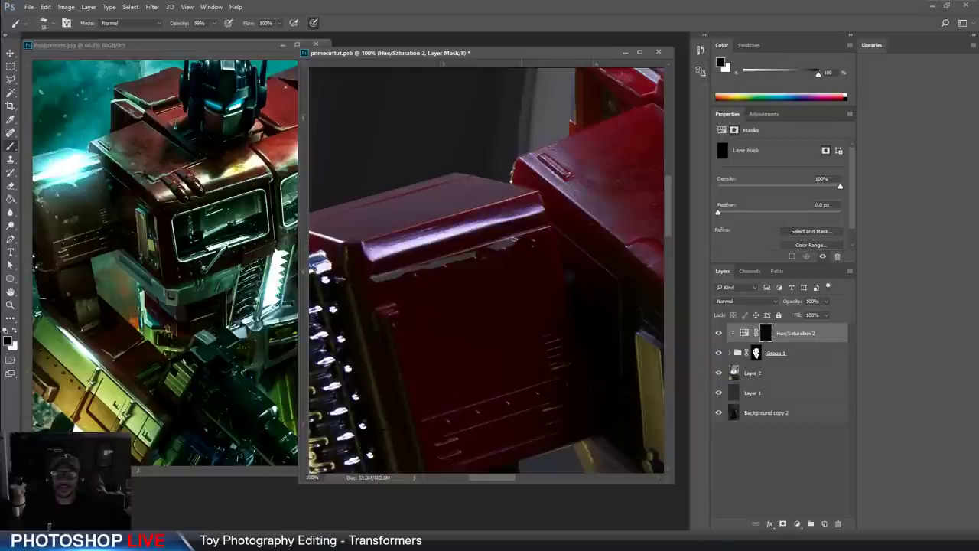
# Extend the chip around the shoulder side panel's outer top corner and break up its outline with black
pyautogui.press('x')
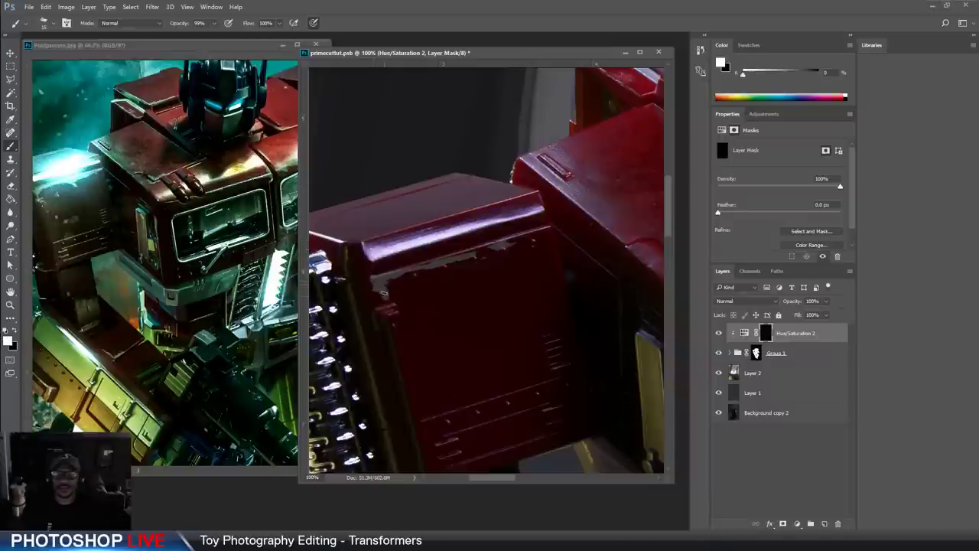
pyautogui.press('x')
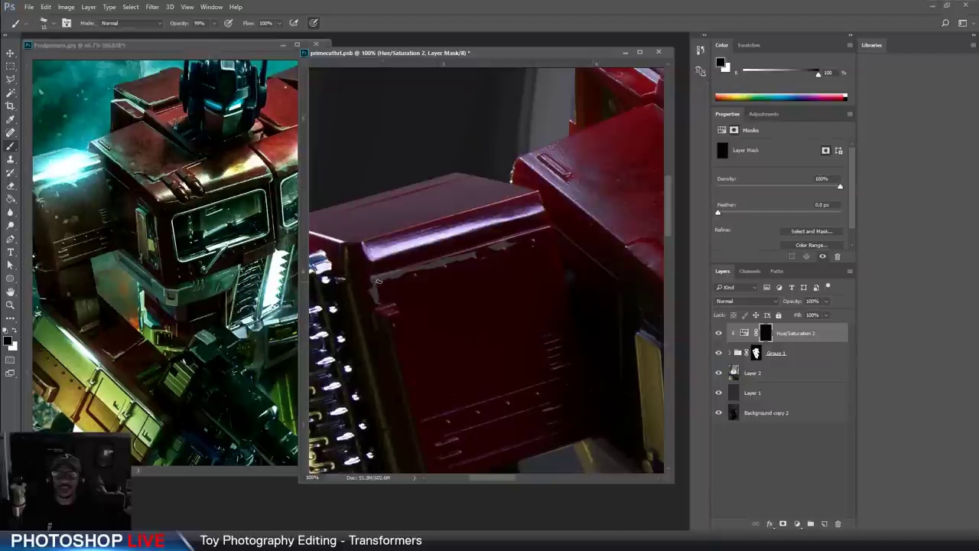
pyautogui.press('x')
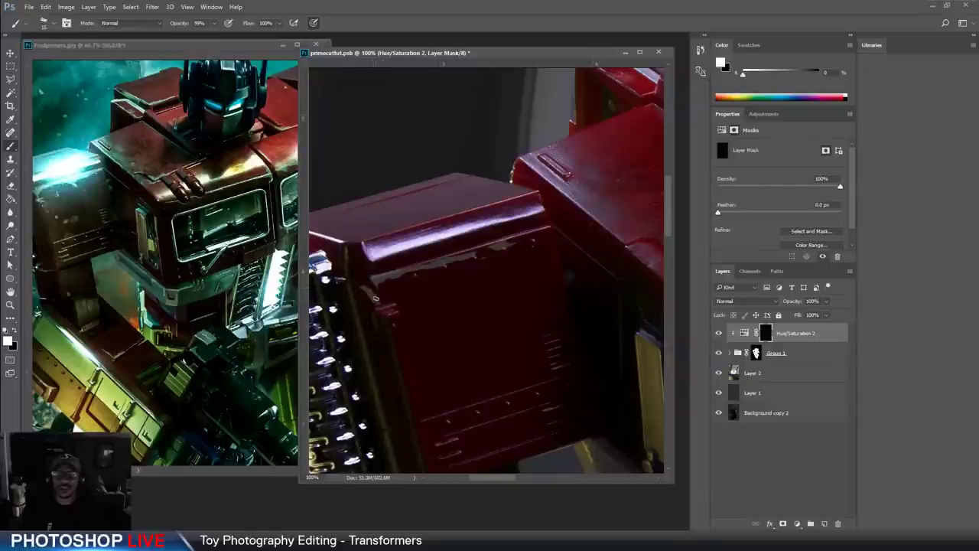
pyautogui.press('x')
pyautogui.press('x')
pyautogui.press('x')
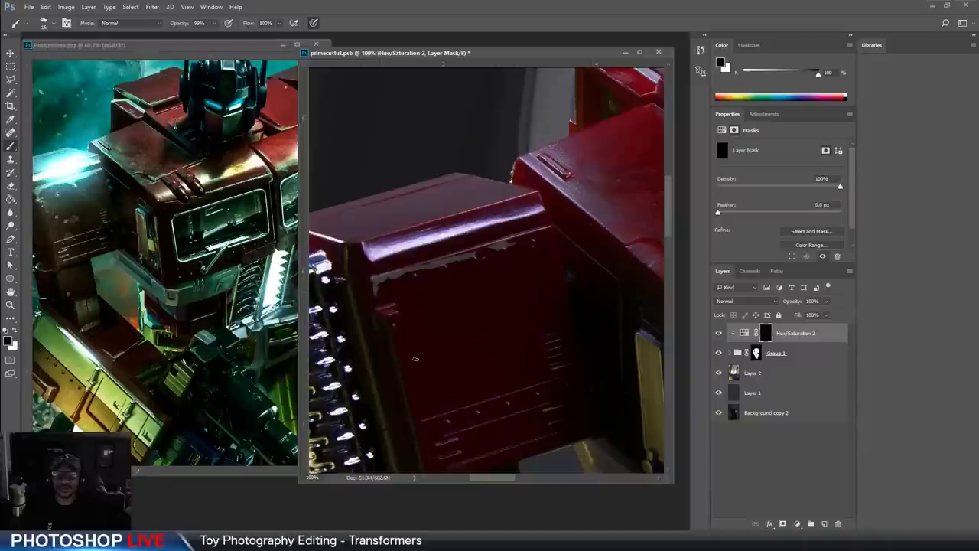
# Paint a worn-metal strip on the shoulder block's upper edge nearest the hood, cleaning it up with black
pyautogui.moveTo(478, 414)
pyautogui.mouseDown()
pyautogui.moveTo(565, 321)
pyautogui.moveTo(523, 403)
pyautogui.mouseUp()
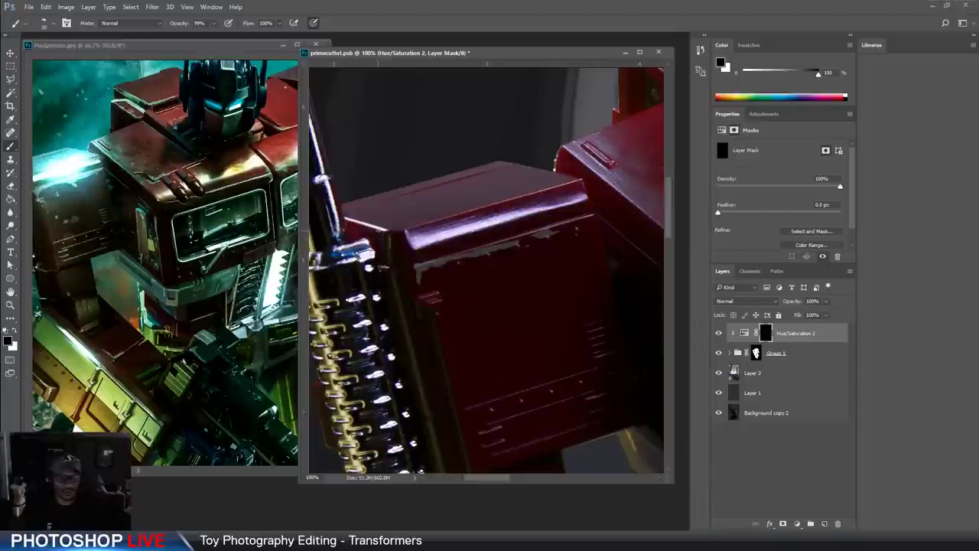
pyautogui.press('x')
pyautogui.moveTo(580, 181)
pyautogui.mouseDown()
pyautogui.moveTo(552, 189)
pyautogui.moveTo(585, 184)
pyautogui.moveTo(542, 172)
pyautogui.moveTo(353, 211)
pyautogui.mouseUp()
pyautogui.press('x')
pyautogui.press('x')
pyautogui.press('x')
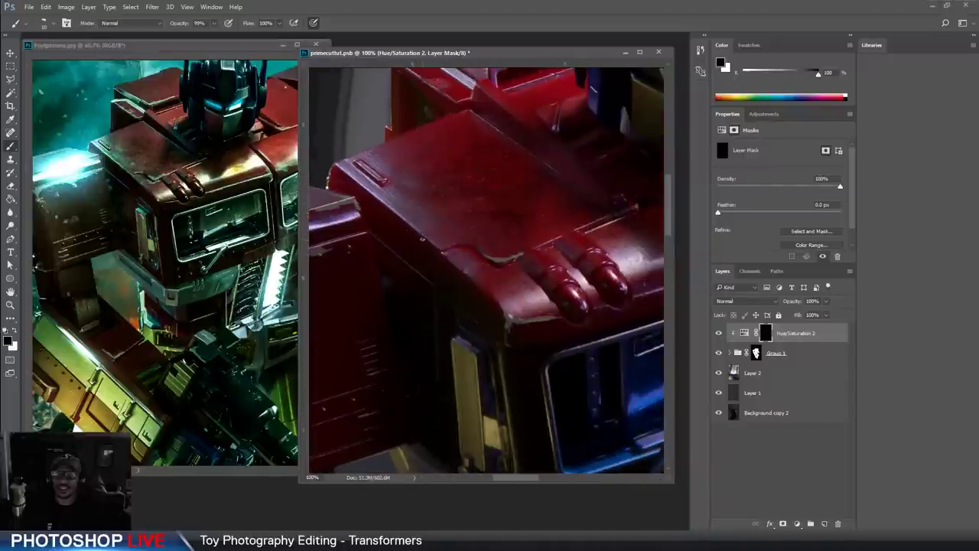
# Paint worn-metal chips with a slightly larger brush along the hood's outer side edge facing the shoulder, breaking them up with black
pyautogui.press('x')
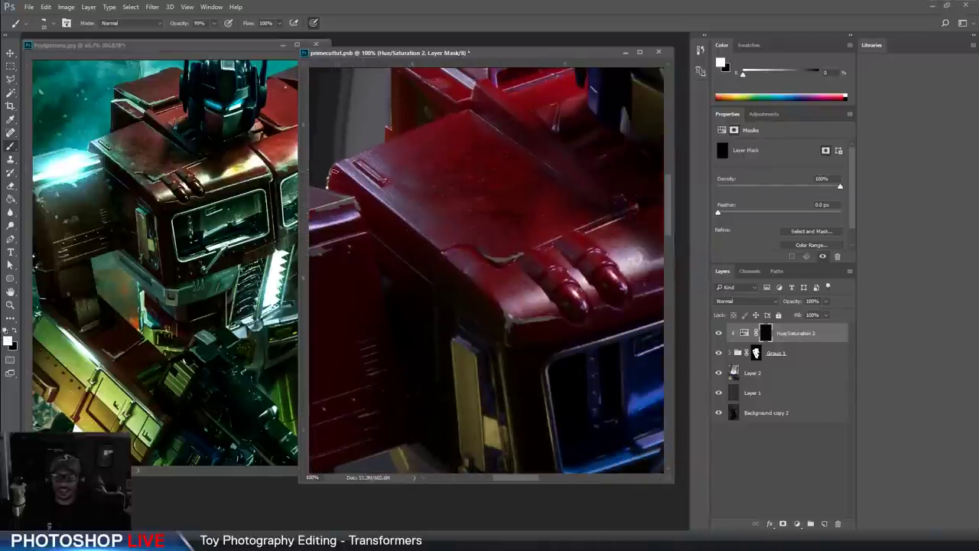
pyautogui.press(']')
pyautogui.press(']')
pyautogui.press('[')
pyautogui.moveTo(338, 169); pyautogui.dragTo(358, 188)
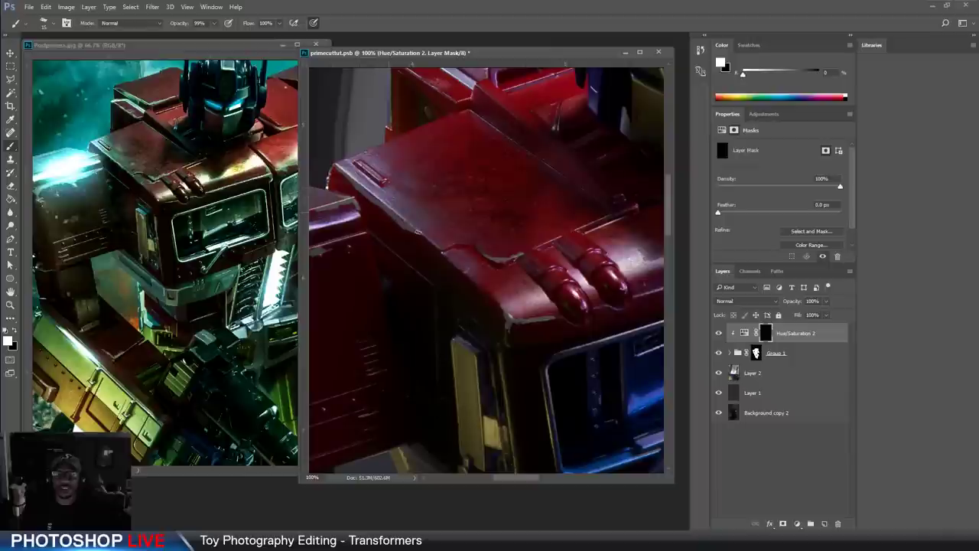
pyautogui.press('x')
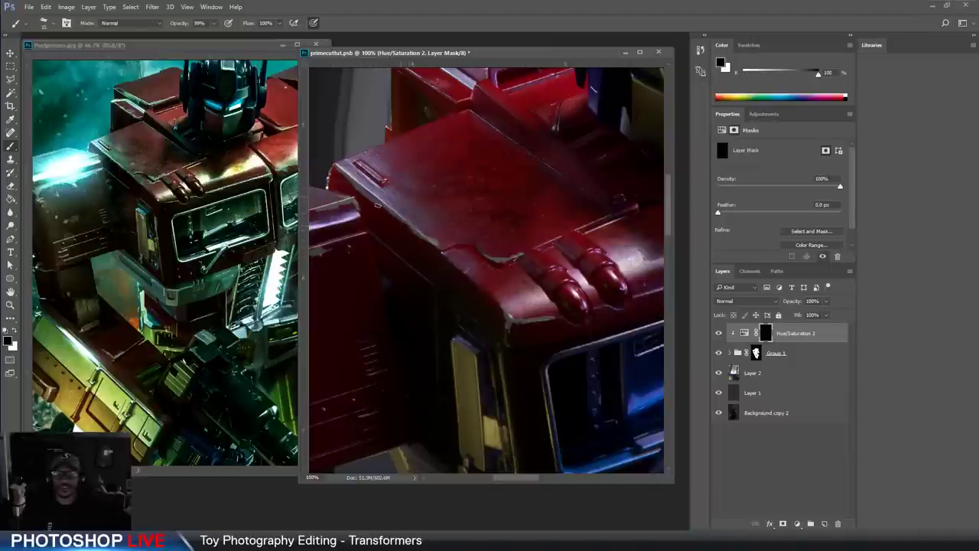
pyautogui.press('x')
pyautogui.press('x')
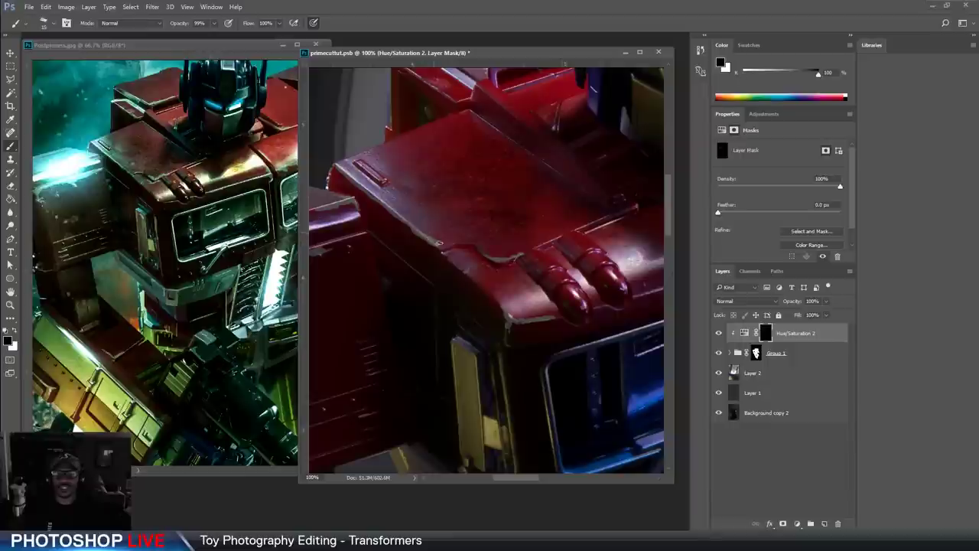
pyautogui.press('x')
pyautogui.press('x')
# Paint a thin worn strip along the raised diagonal ridge between the hood and the neck, refining it with black
pyautogui.moveTo(561, 234); pyautogui.dragTo(445, 300)
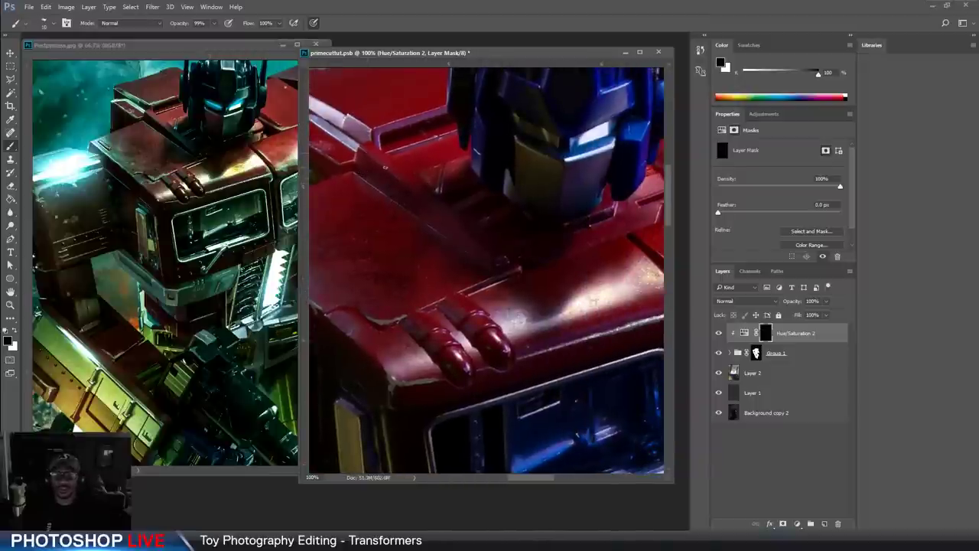
pyautogui.press('x')
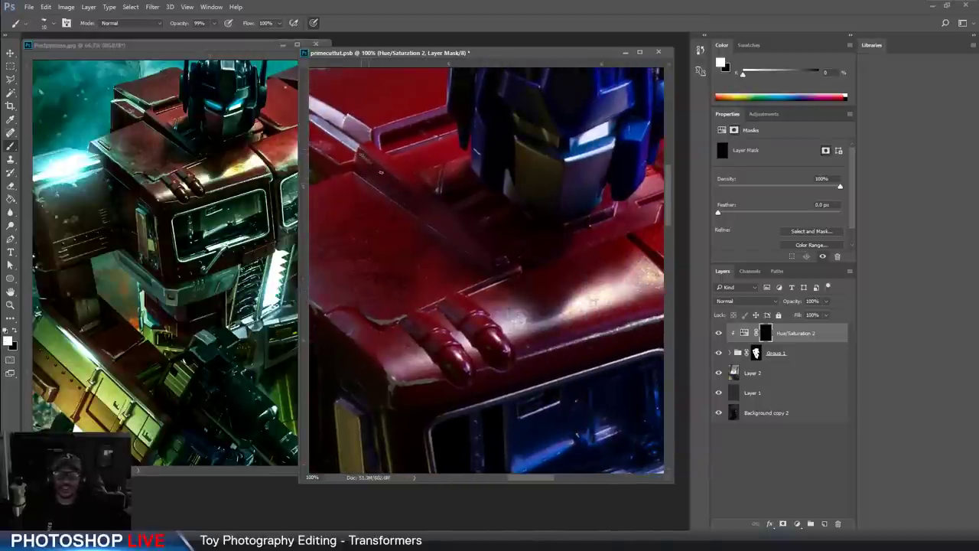
pyautogui.press('x')
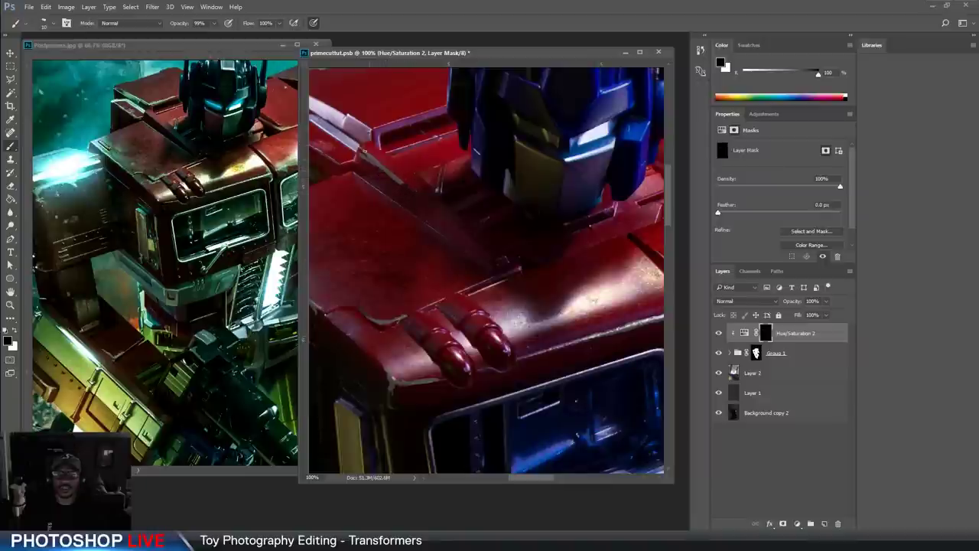
pyautogui.press('x')
pyautogui.press('x')
pyautogui.press('x')
pyautogui.moveTo(398, 180); pyautogui.dragTo(433, 210)
pyautogui.press('x')
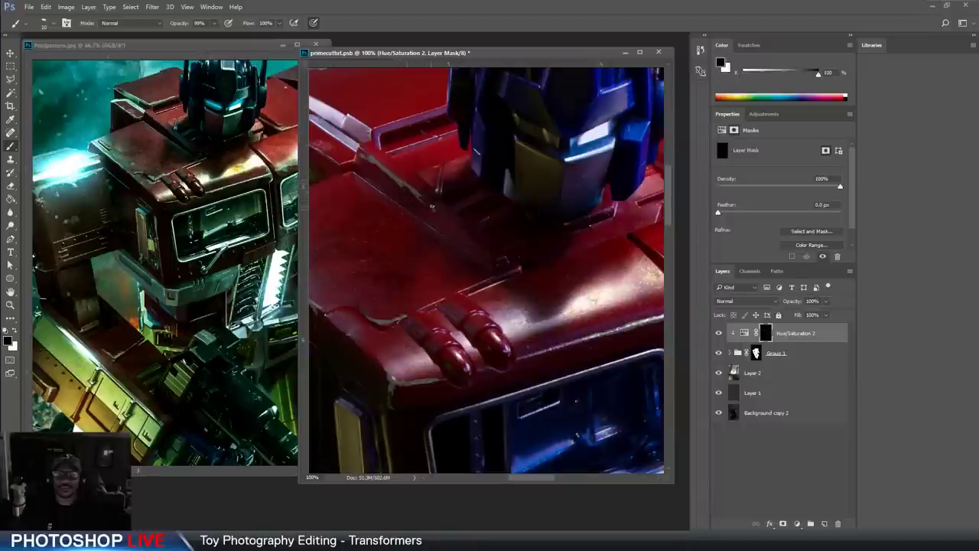
# Paint a rough worn-metal patch along the forearm panel's seam above the yellow stripes, using a size 20 brush
pyautogui.hotkey('ctrl', '-')
pyautogui.hotkey('ctrl', '-')
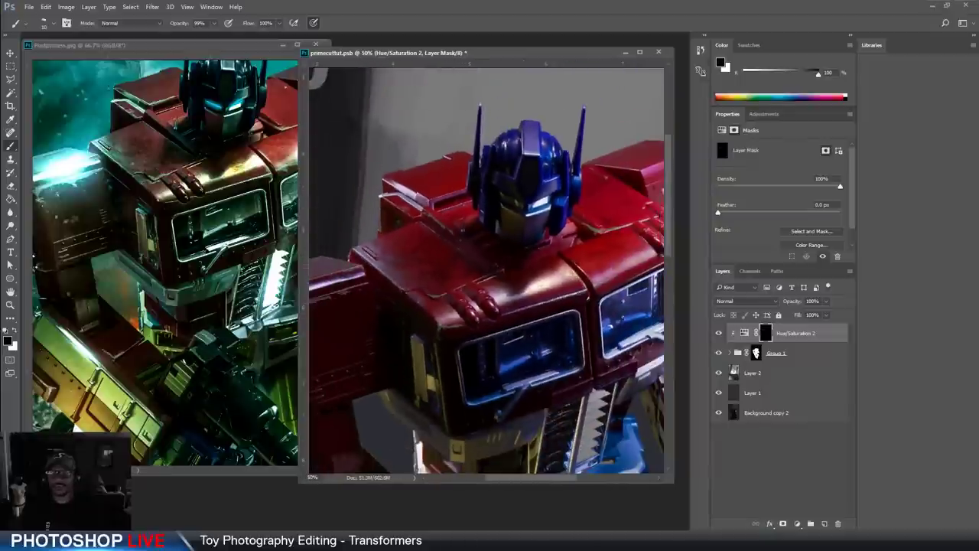
pyautogui.moveTo(586, 362); pyautogui.dragTo(339, 216)
pyautogui.moveTo(517, 384); pyautogui.dragTo(534, 391)
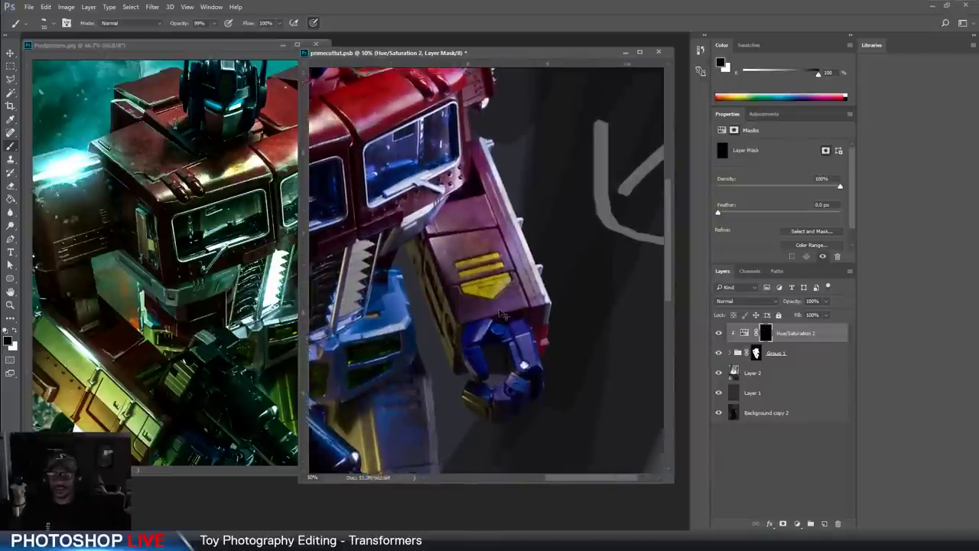
pyautogui.hotkey('ctrl', '+')
pyautogui.press(']')
pyautogui.press(']')
pyautogui.press(']')
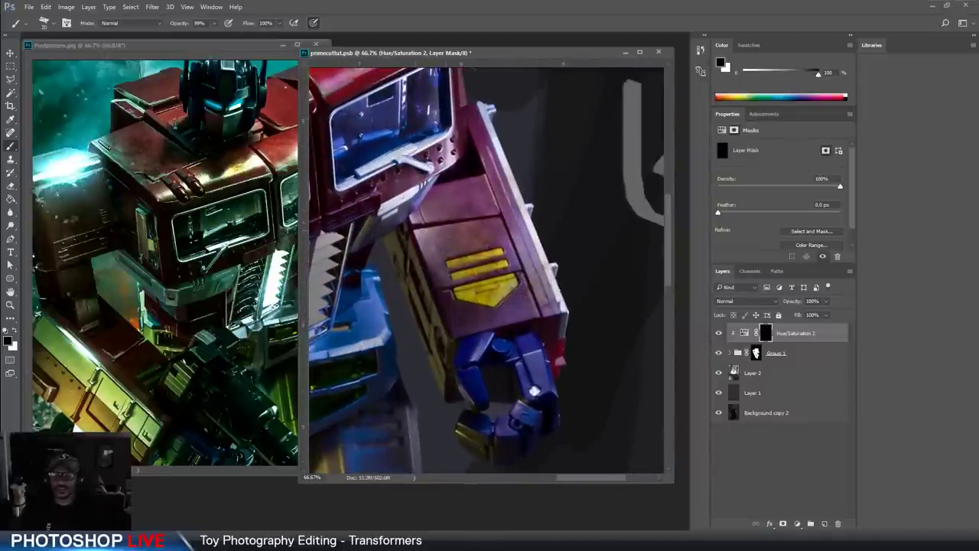
pyautogui.press('x')
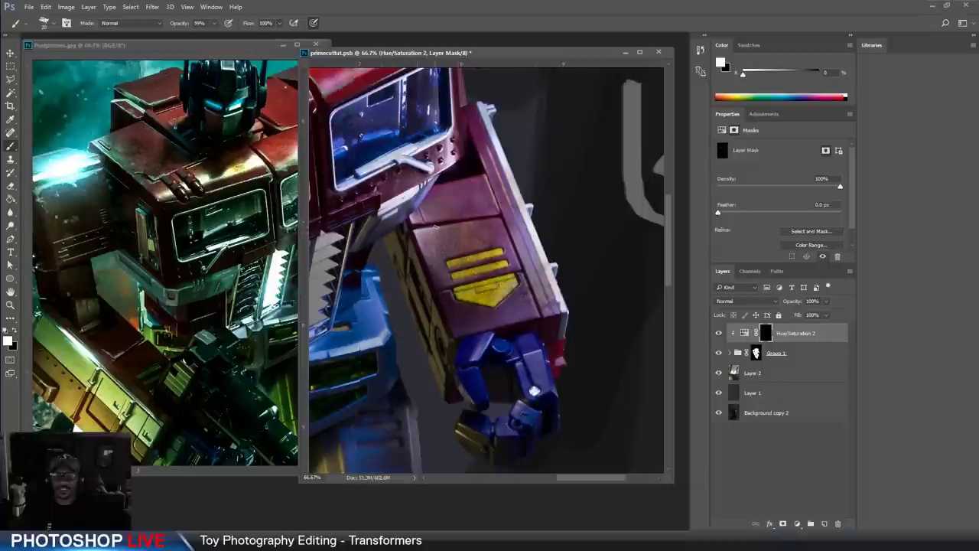
pyautogui.moveTo(435, 227)
pyautogui.mouseDown()
pyautogui.moveTo(487, 220)
pyautogui.moveTo(447, 236)
pyautogui.mouseUp()
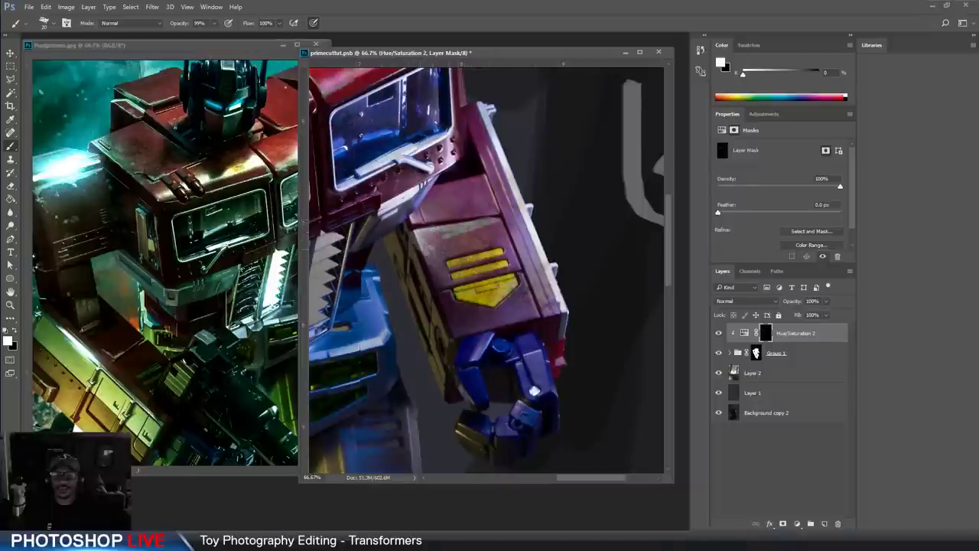
# Thin the forearm seam patch with black and carry the wear toward the panel's inner corner
pyautogui.press('x')
pyautogui.press('x')
pyautogui.moveTo(422, 238); pyautogui.dragTo(430, 252)
pyautogui.press('x')
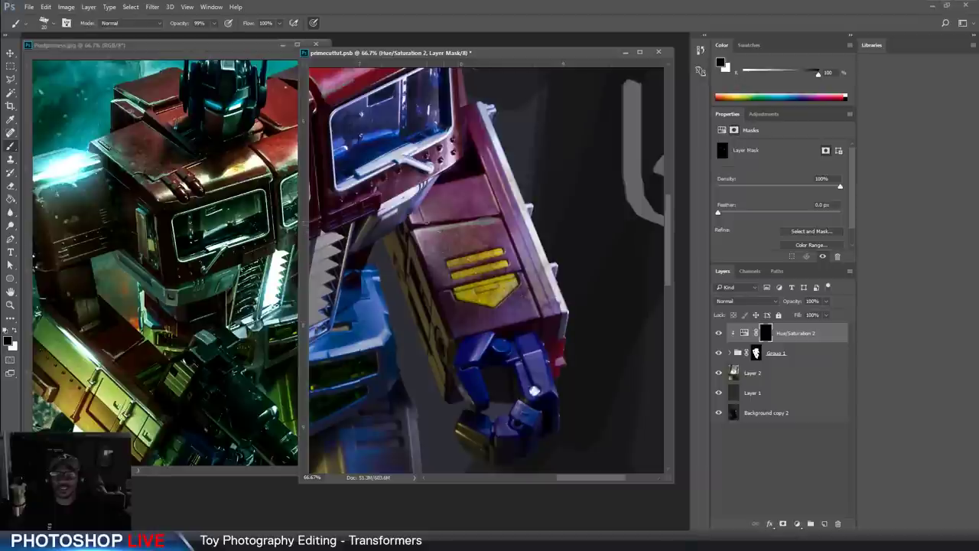
pyautogui.press('x')
pyautogui.press('x')
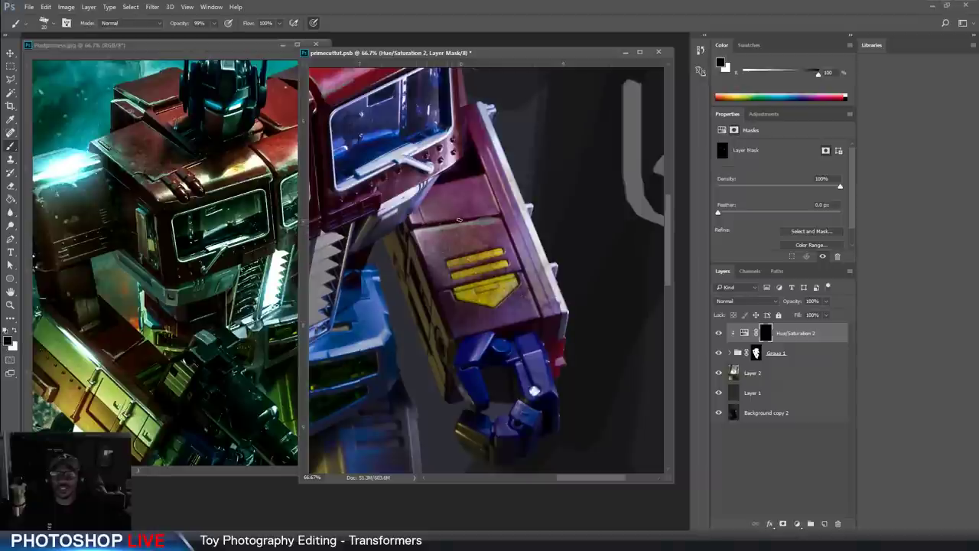
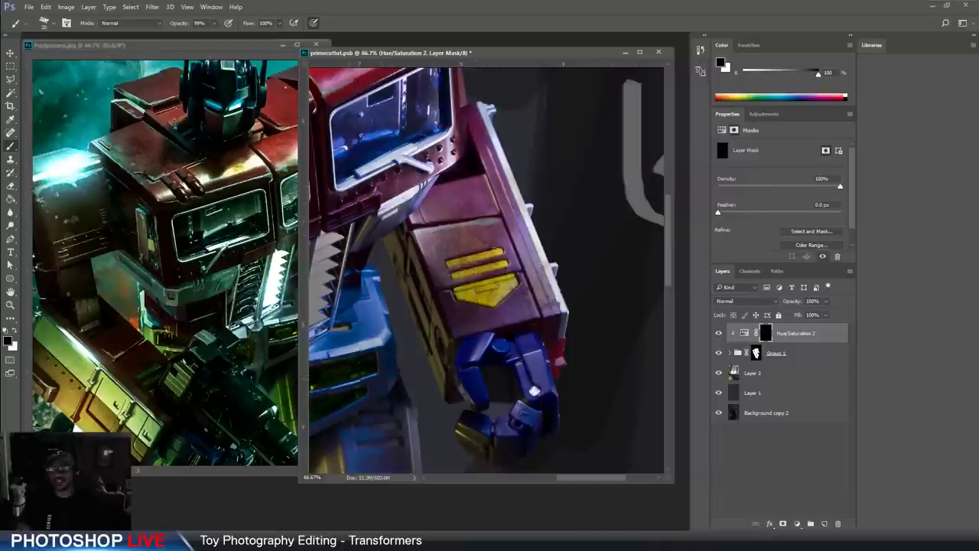
# Paint fine chips on the forearm panel around the yellow stripes and emblem, reducing the brush size and trimming with black
pyautogui.moveTo(447, 271); pyautogui.dragTo(544, 284)
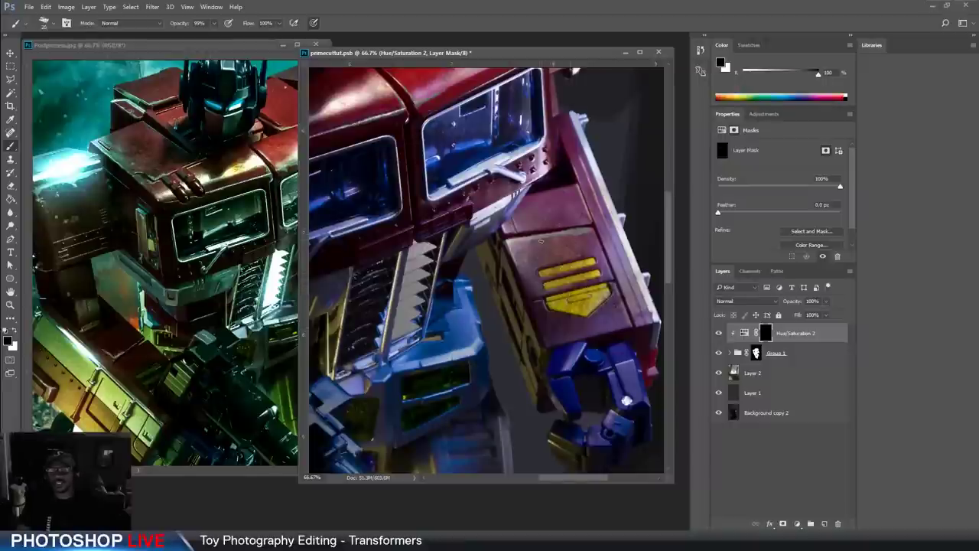
pyautogui.press('x')
pyautogui.press('x')
pyautogui.press('x')
pyautogui.press('x')
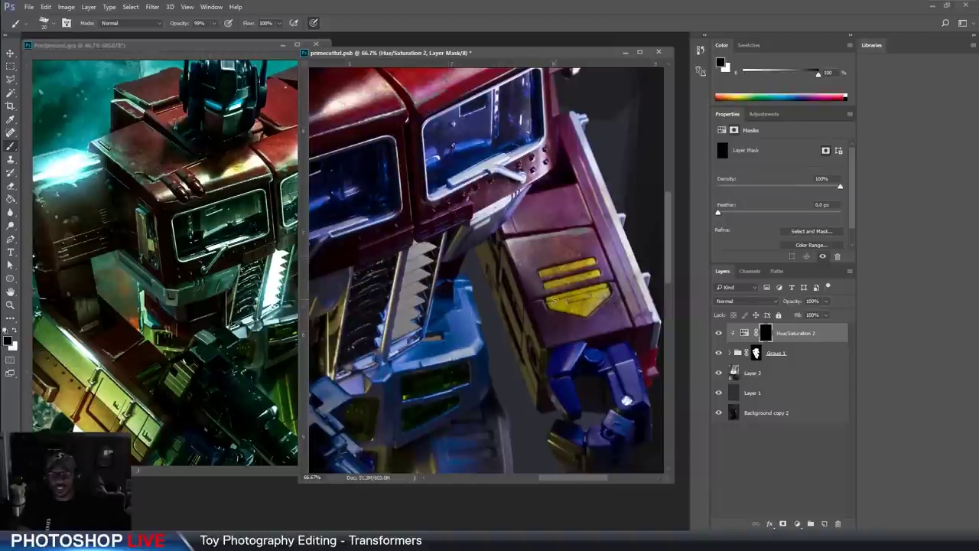
pyautogui.press('[')
pyautogui.press('[')
pyautogui.press('x')
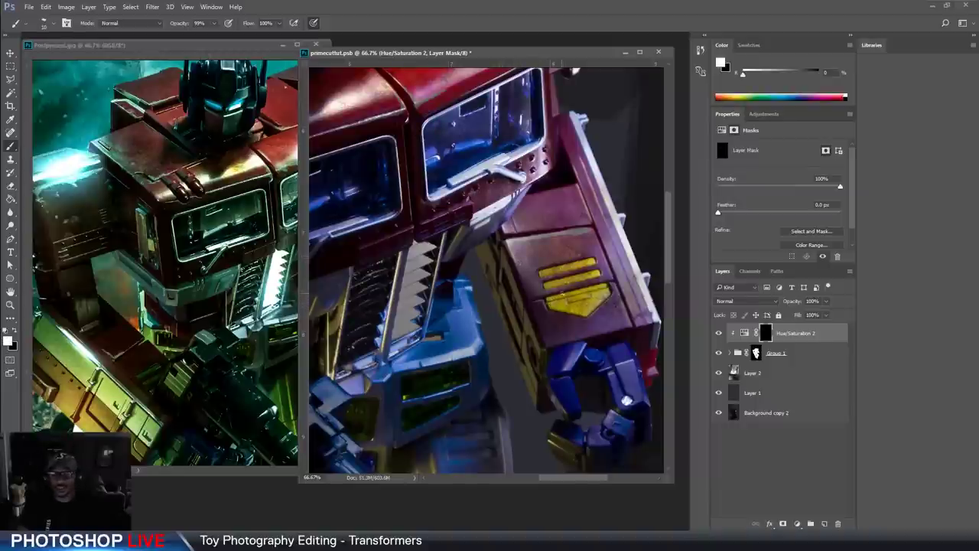
pyautogui.press('x')
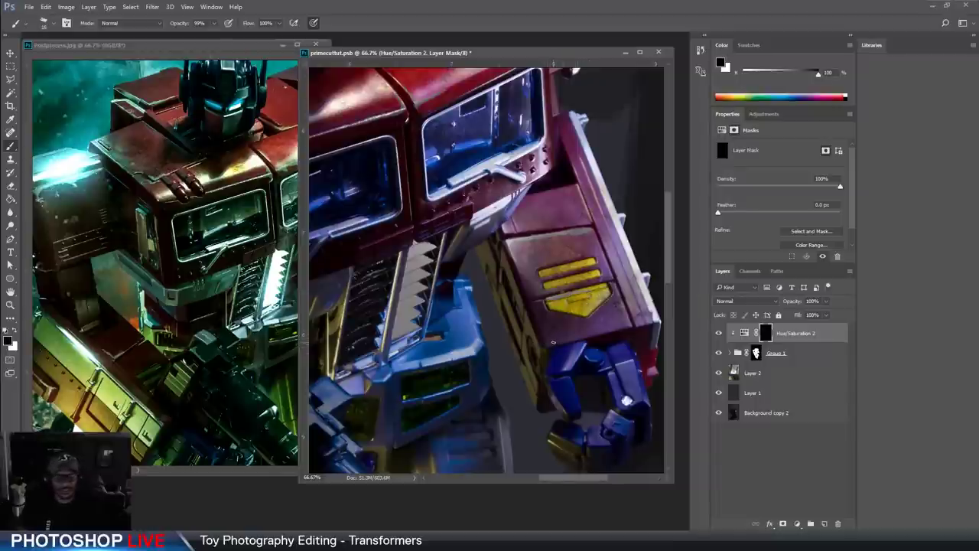
# Paint a worn-metal chip along the forearm panel's lower edge above the hand, trimming it with black
pyautogui.press('x')
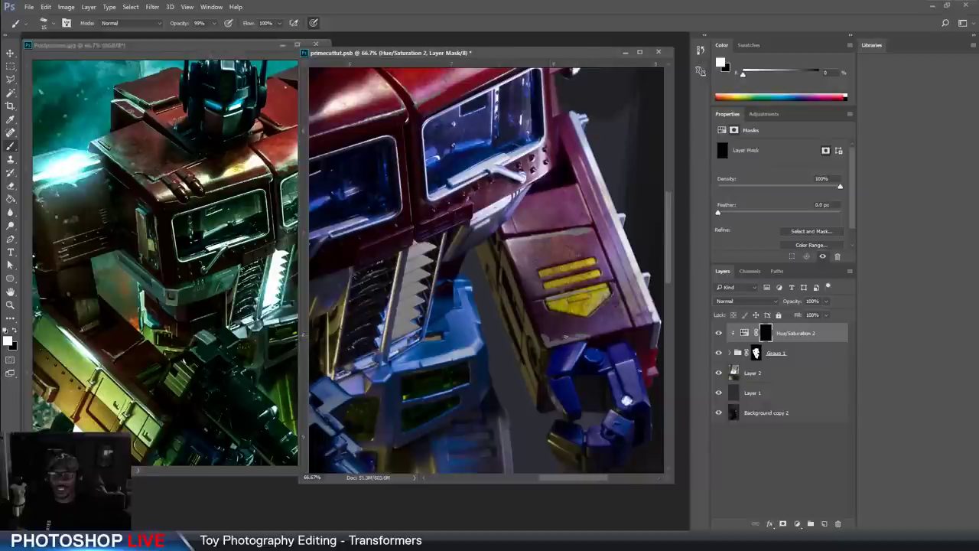
pyautogui.press('x')
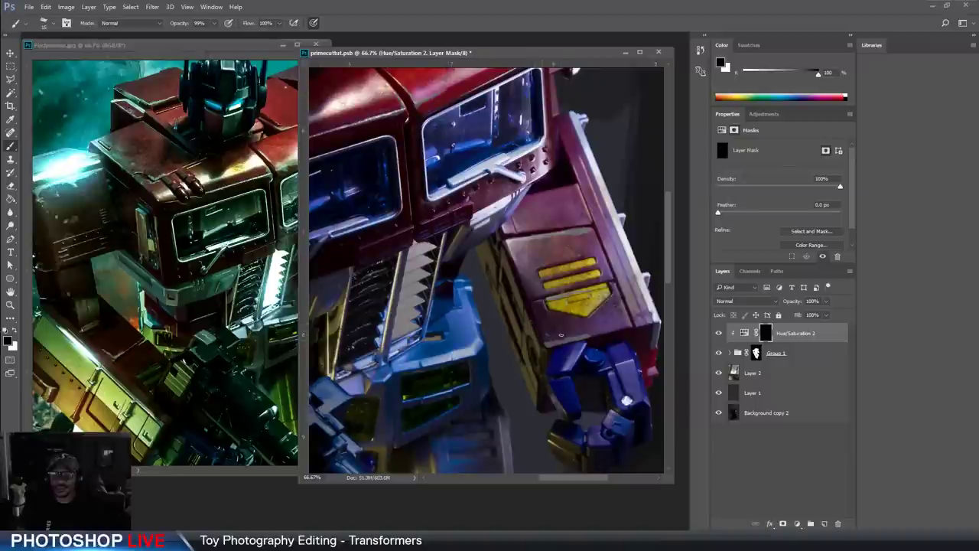
pyautogui.press('x')
pyautogui.press('x')
# Paint worn-metal marks along the upper edge and corner of the blue part beside the forearm, refining them with black
pyautogui.press('x')
pyautogui.press('x')
pyautogui.press('x')
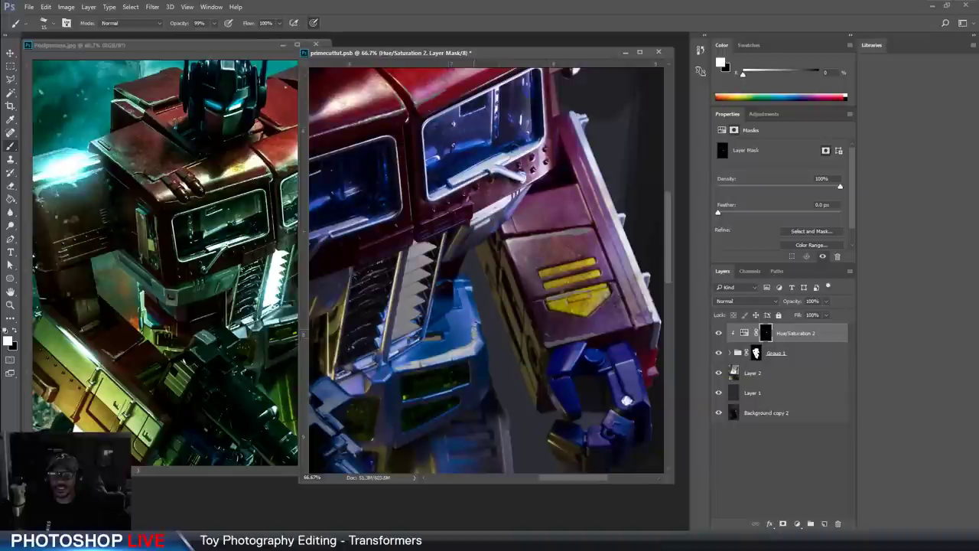
pyautogui.press('x')
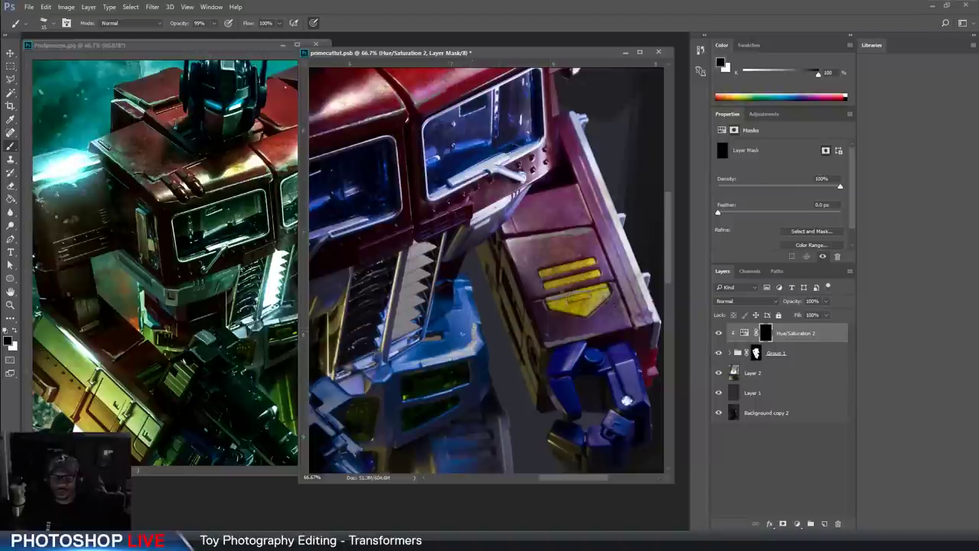
# Minimize the Postprocess.jpg reference and show the toy document in full-screen mode at a closer zoom on the forearm
pyautogui.hotkey('ctrl', '+')
pyautogui.click(272, 46)
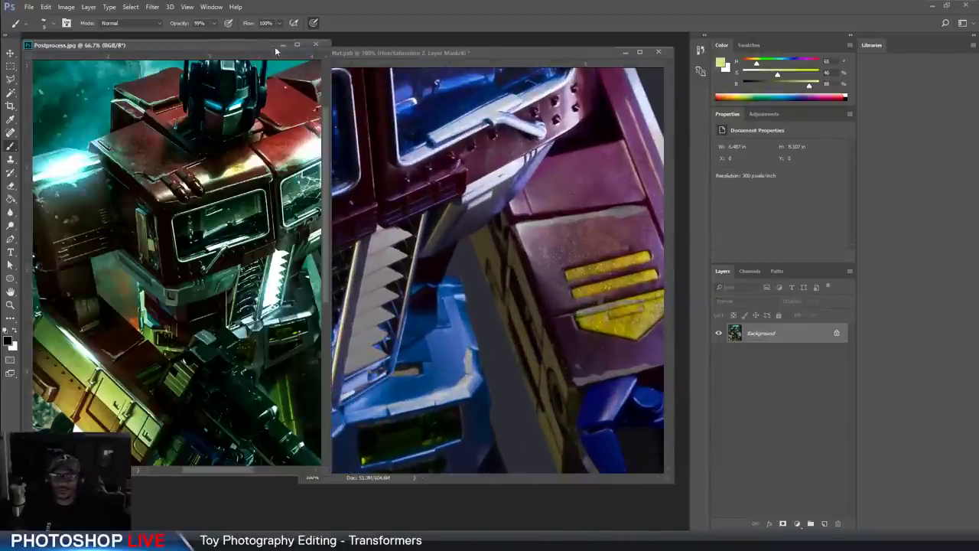
pyautogui.click(283, 46)
pyautogui.moveTo(340, 52); pyautogui.dragTo(291, 41)
pyautogui.press('f')
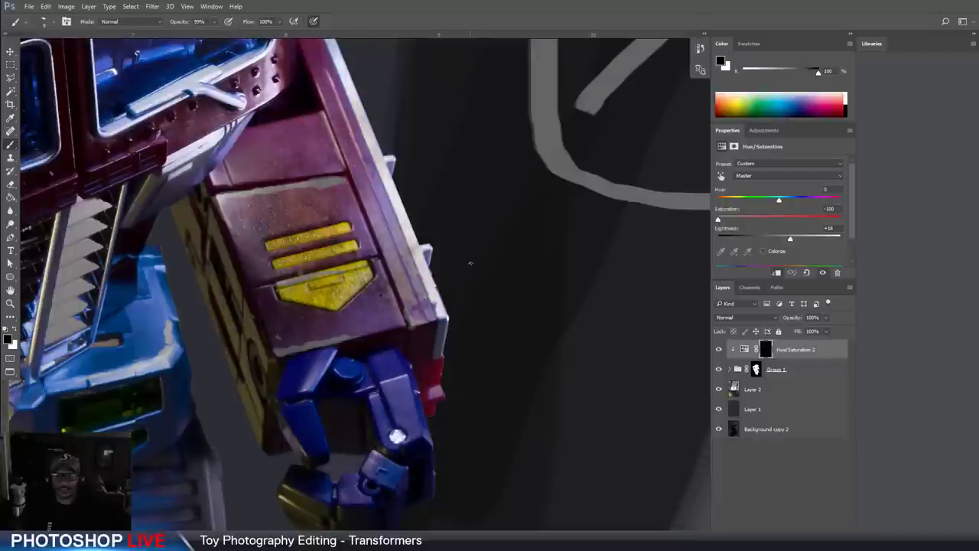
# Paint a worn-metal mark along the edge of the hand's blue upper joint just below the forearm panel, trimming it with black
pyautogui.moveTo(385, 273); pyautogui.dragTo(488, 196)
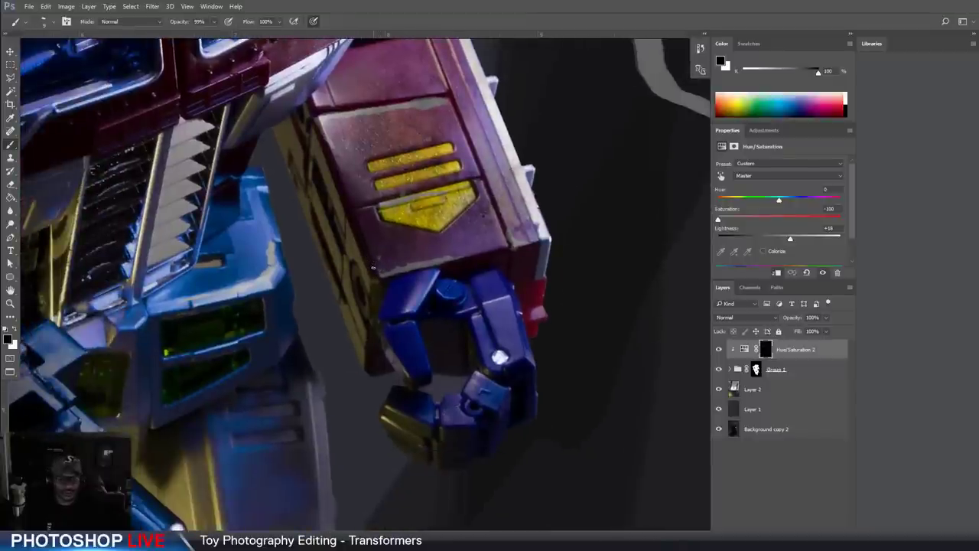
pyautogui.press('x')
pyautogui.press('x')
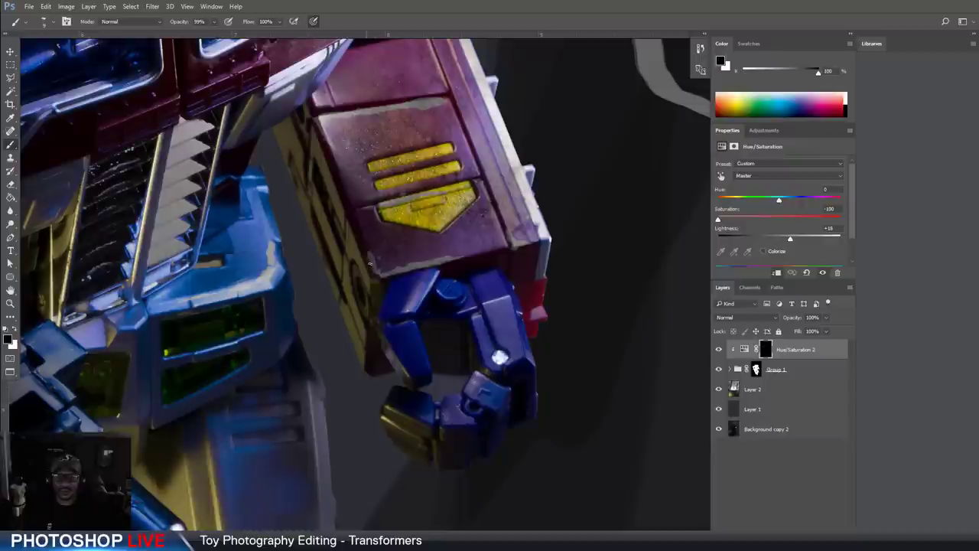
pyautogui.press('x')
pyautogui.press('x')
pyautogui.press('x')
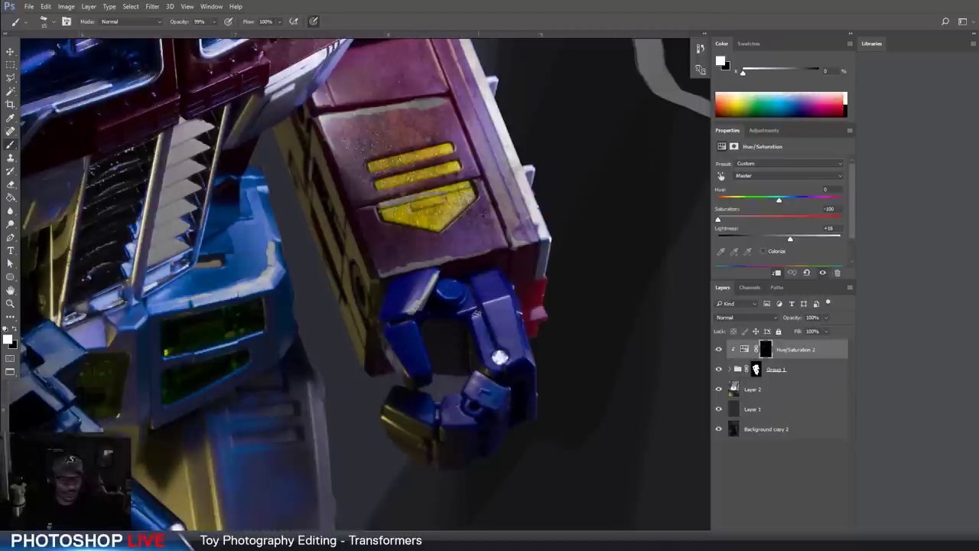
pyautogui.press('x')
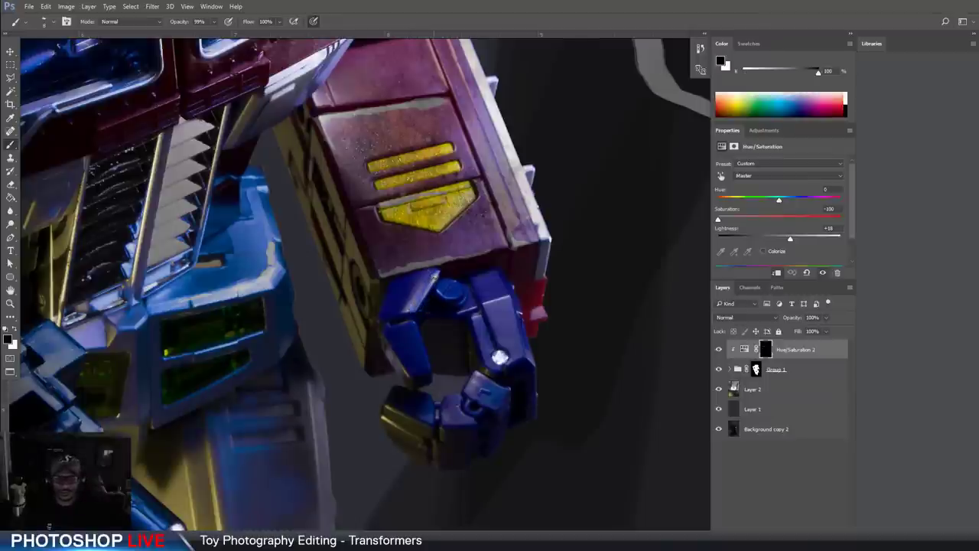
pyautogui.press('x')
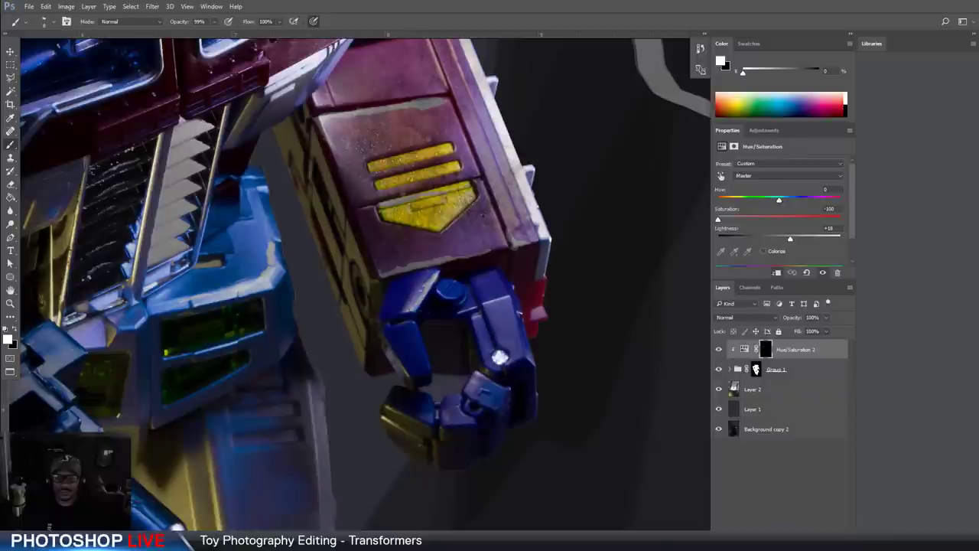
pyautogui.press('x')
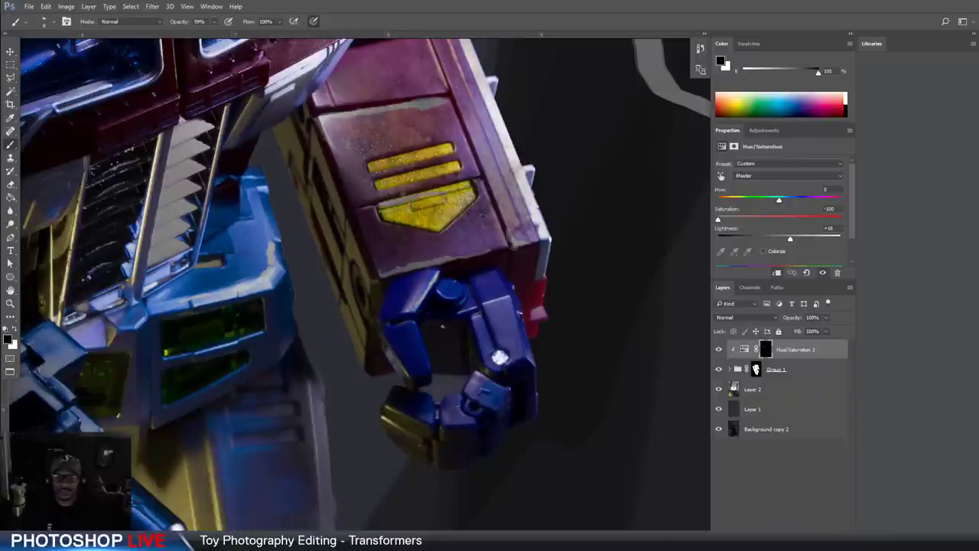
# Paint a worn-metal mark along the upper edge of the neighbouring blue finger segment and refine it
pyautogui.press('x')
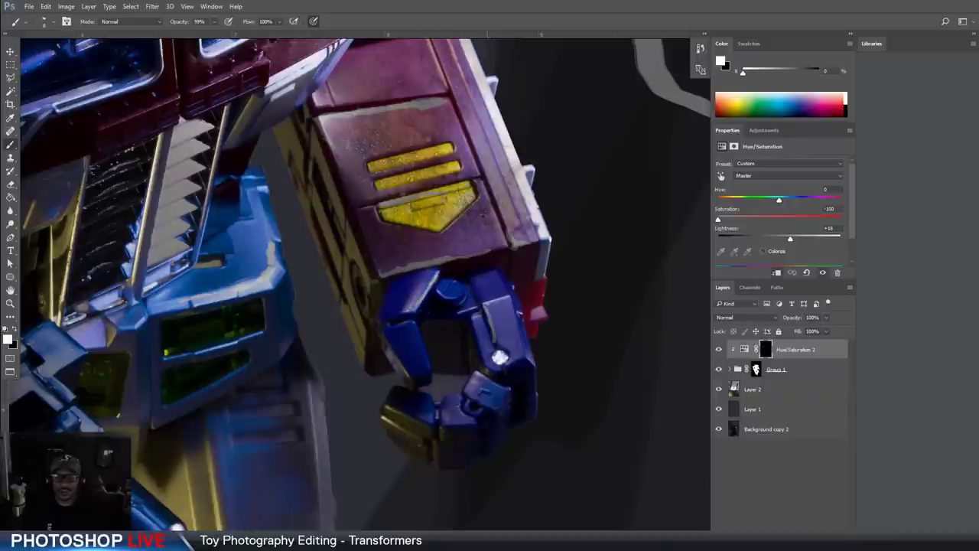
pyautogui.press('x')
pyautogui.press('x')
# Paint a worn-metal chip on top of the blue hip block above the green windows, alternating white and black to shape it
pyautogui.moveTo(226, 330); pyautogui.dragTo(411, 334)
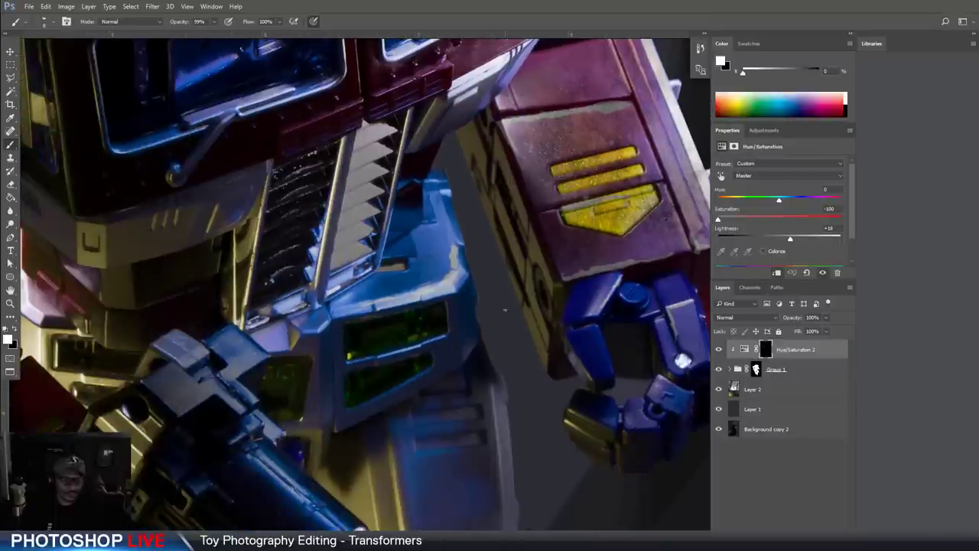
pyautogui.press('x')
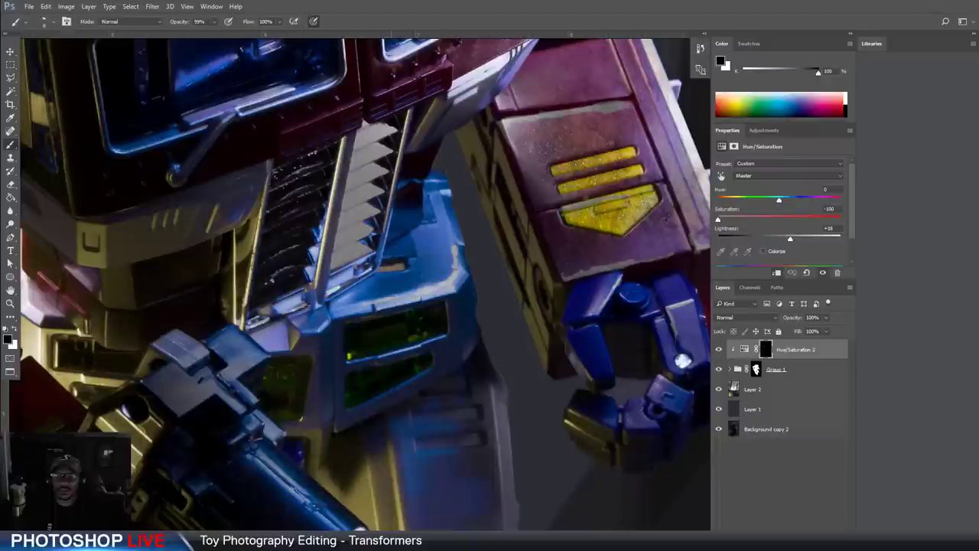
pyautogui.press('x')
pyautogui.press('x')
pyautogui.press('x')
pyautogui.moveTo(396, 289)
pyautogui.mouseDown()
pyautogui.moveTo(365, 296)
pyautogui.moveTo(435, 290)
pyautogui.mouseUp()
pyautogui.press('x')
pyautogui.press('x')
pyautogui.press('x')
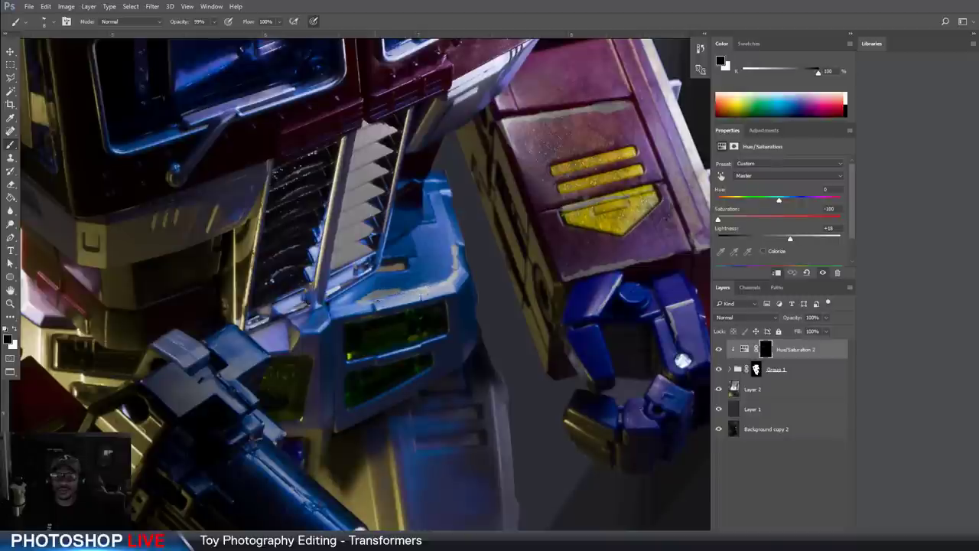
pyautogui.press('x')
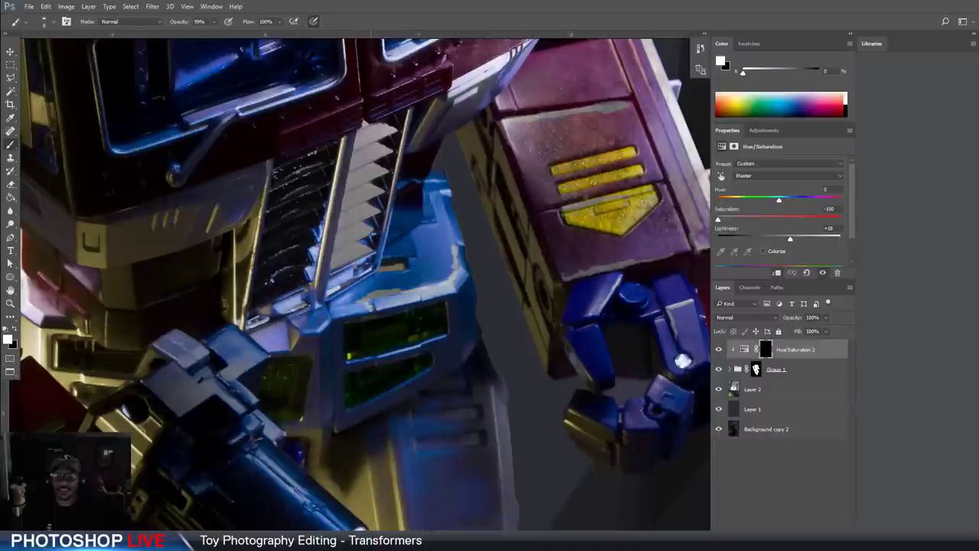
pyautogui.press('x')
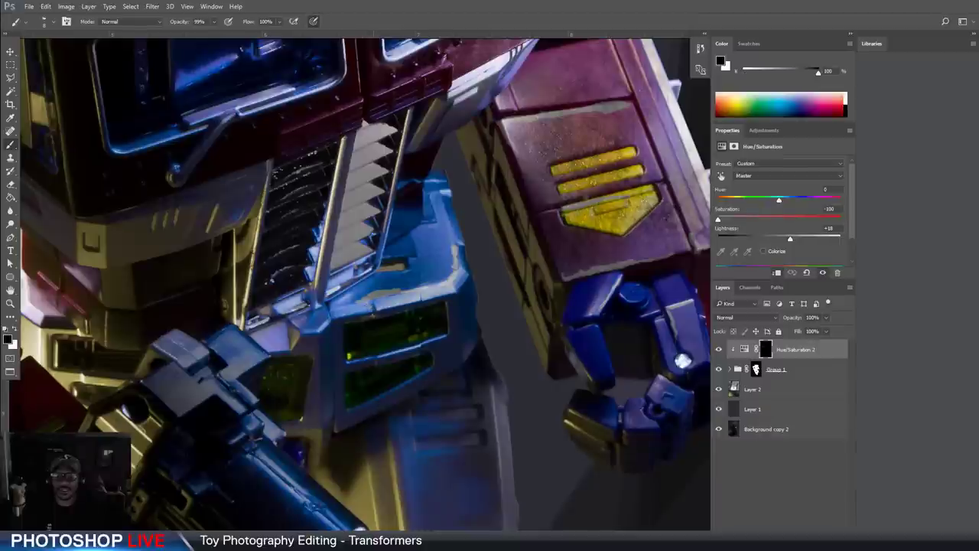
# Add a short scratch beside the existing chip on the blue hip block's top surface, using white and black
pyautogui.moveTo(258, 365); pyautogui.dragTo(376, 416)
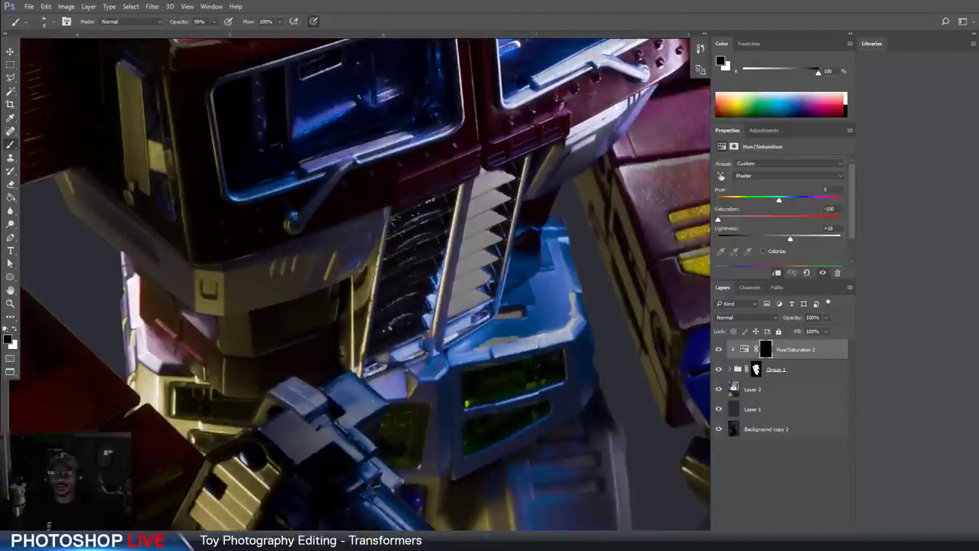
pyautogui.press('x')
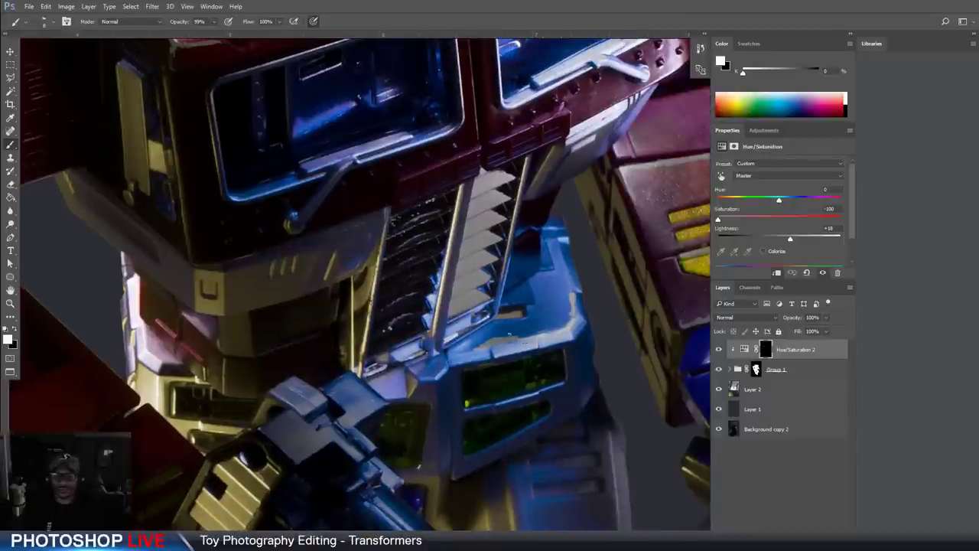
pyautogui.moveTo(475, 340)
pyautogui.mouseDown()
pyautogui.moveTo(508, 335)
pyautogui.moveTo(484, 334)
pyautogui.mouseUp()
pyautogui.press('x')
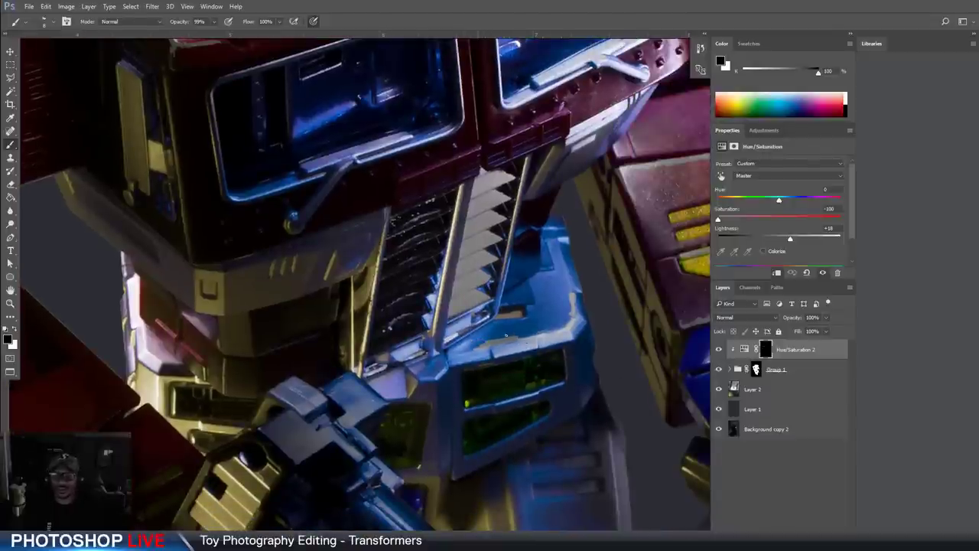
# Unlink the Hue/Saturation 2 mask from its layer and select the mask for painting, with its red overlay hidden
pyautogui.moveTo(512, 153); pyautogui.dragTo(470, 326)
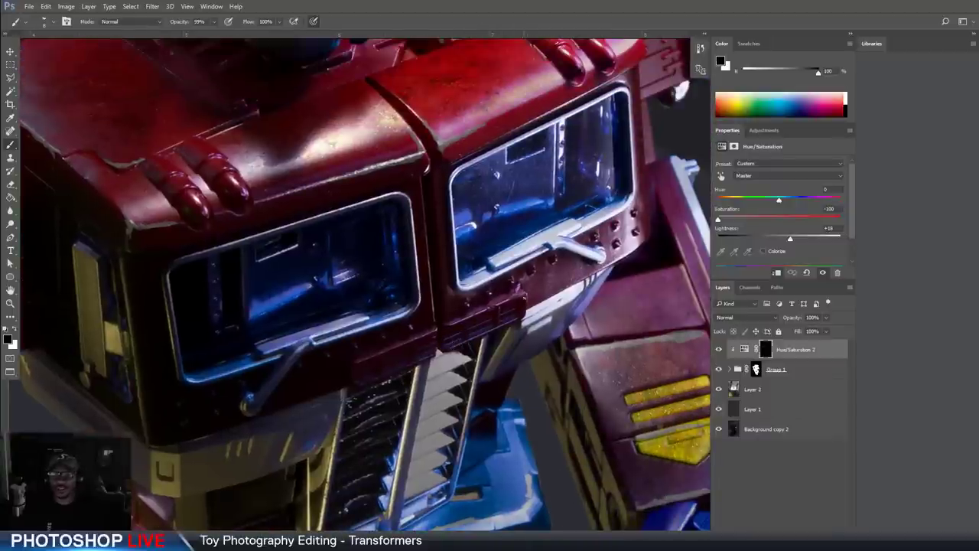
pyautogui.press('x')
pyautogui.press('x')
pyautogui.moveTo(557, 257); pyautogui.dragTo(416, 534)
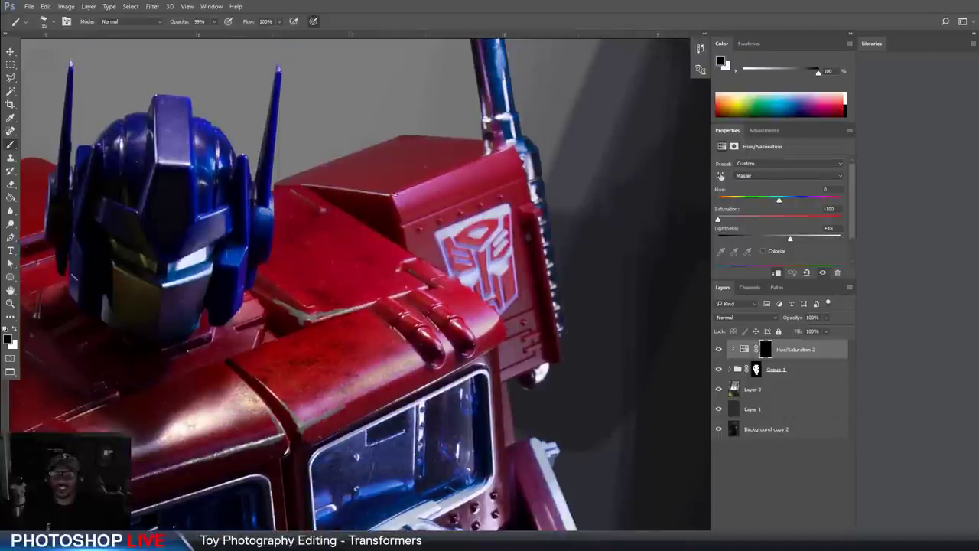
pyautogui.press('\\')
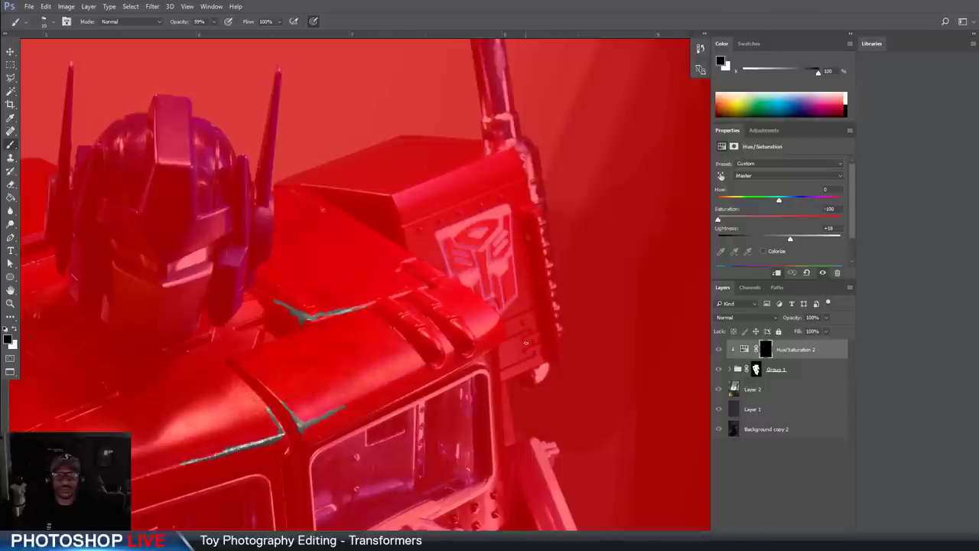
pyautogui.press('Return')
pyautogui.click(10, 51)
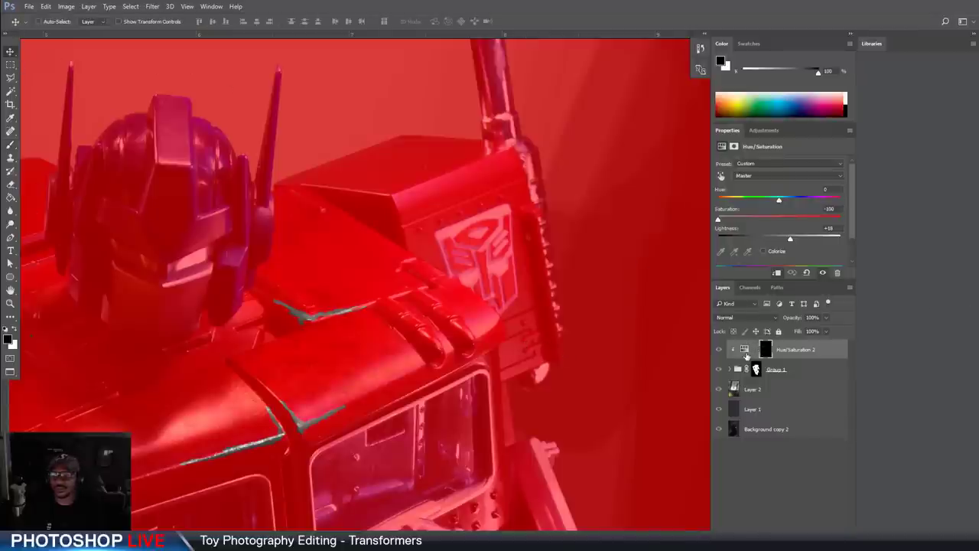
pyautogui.press('\\')
pyautogui.click(769, 348)
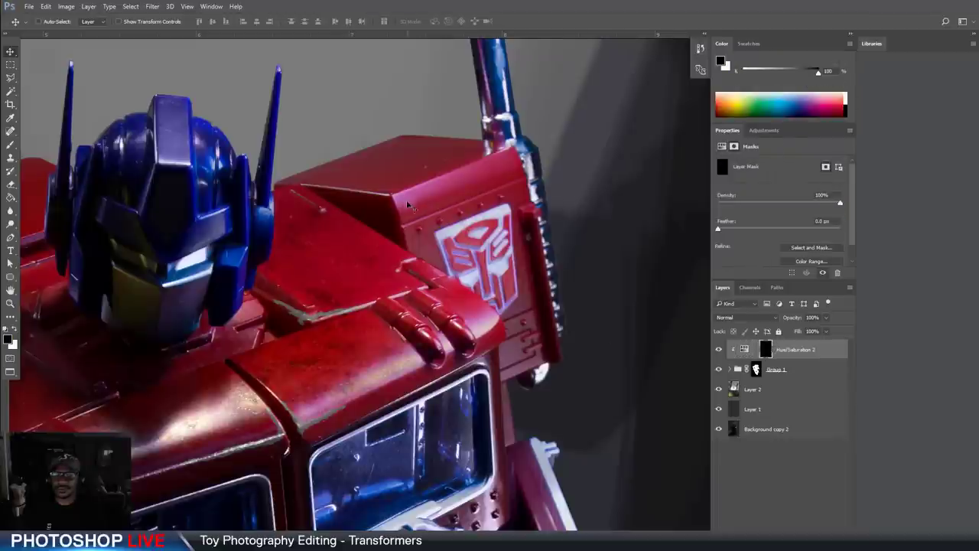
# Brush worn-metal chips in white along the front edge and corner of the red shoulder box beside the head
pyautogui.press('b')
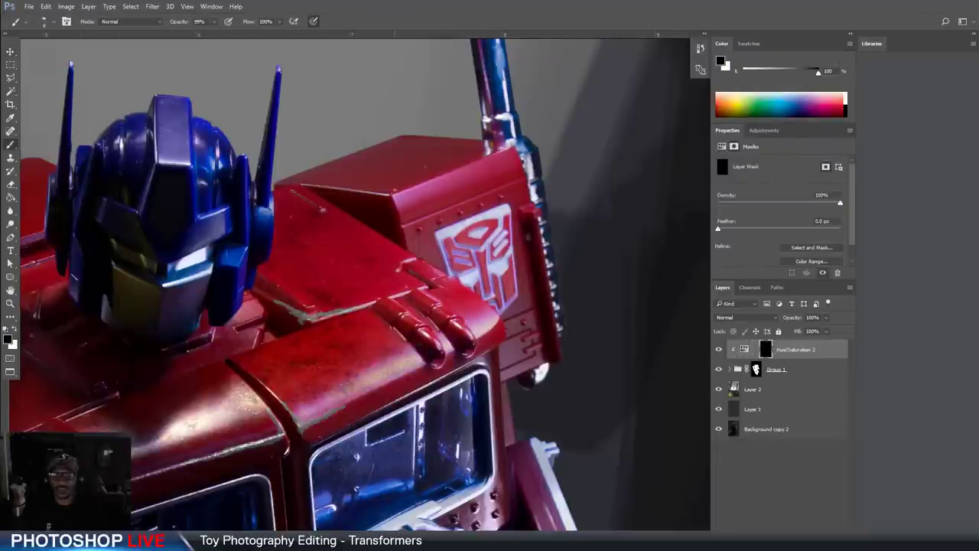
pyautogui.press('x')
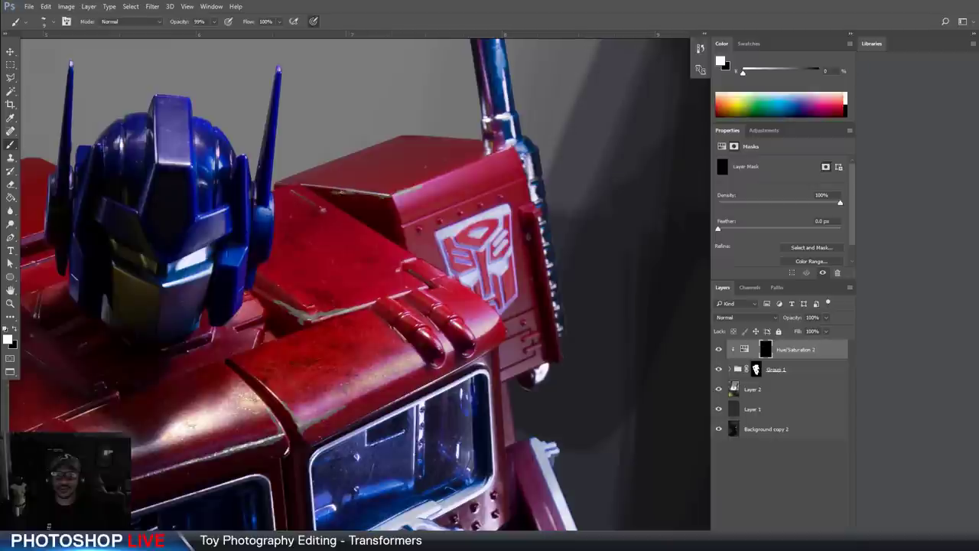
pyautogui.press('x')
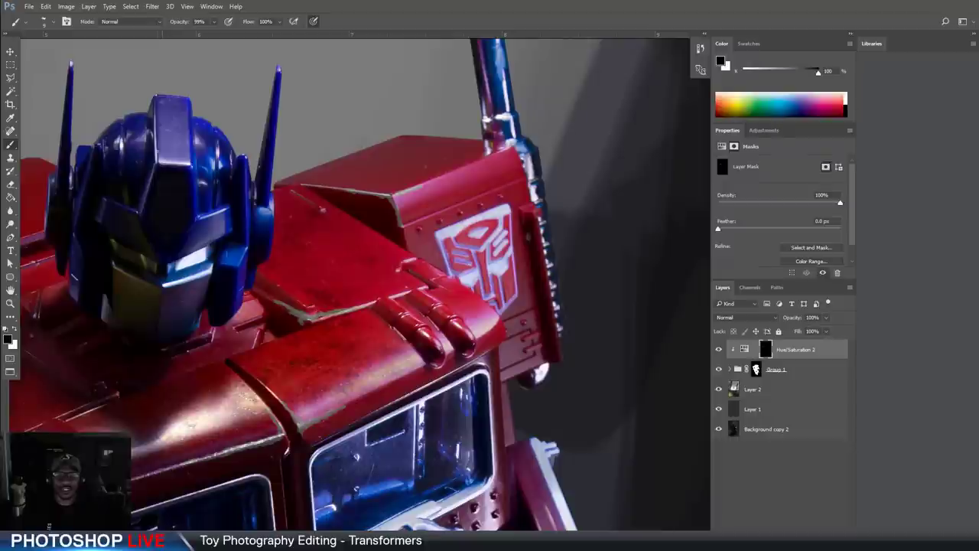
# Paint worn-metal edge marks along the lower edge of the helmet's forehead crest, trimming them with black
pyautogui.press('x')
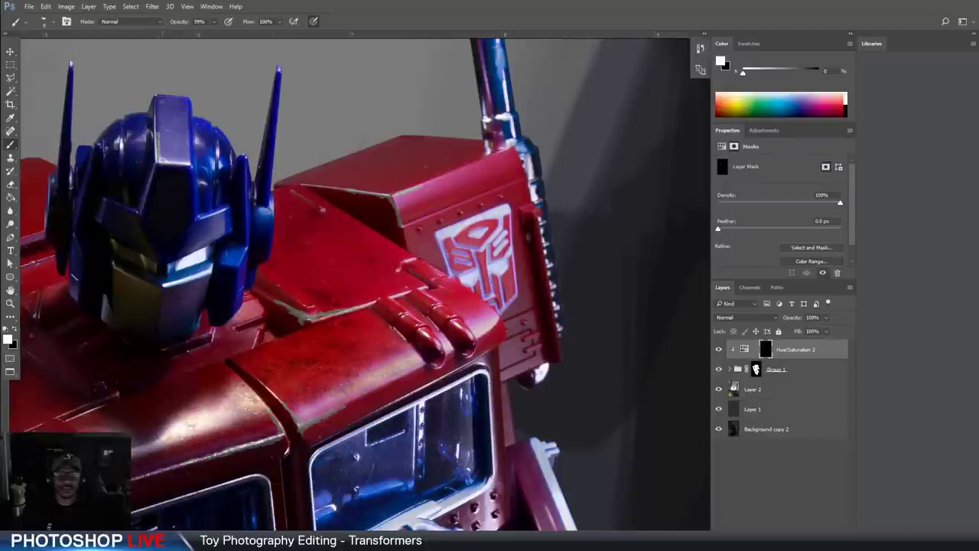
pyautogui.press('x')
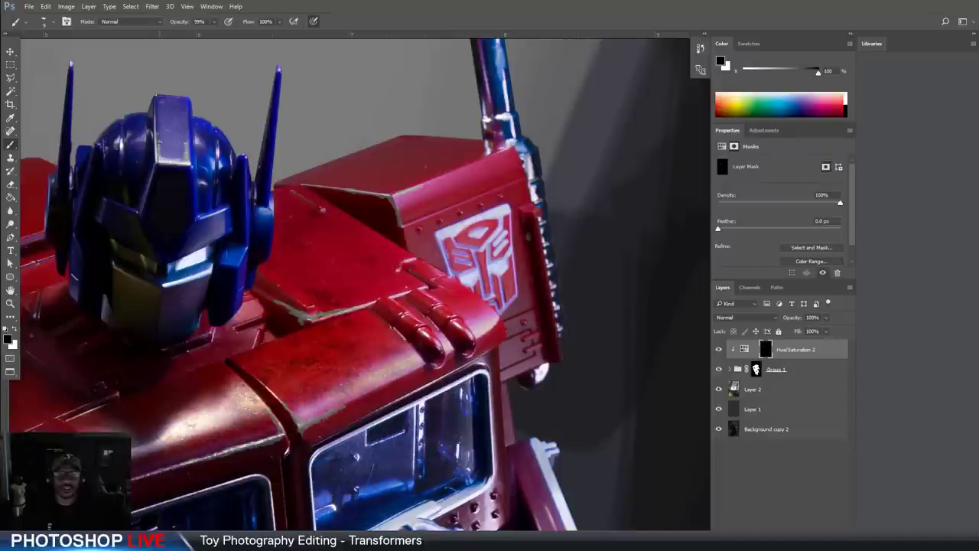
pyautogui.press('x')
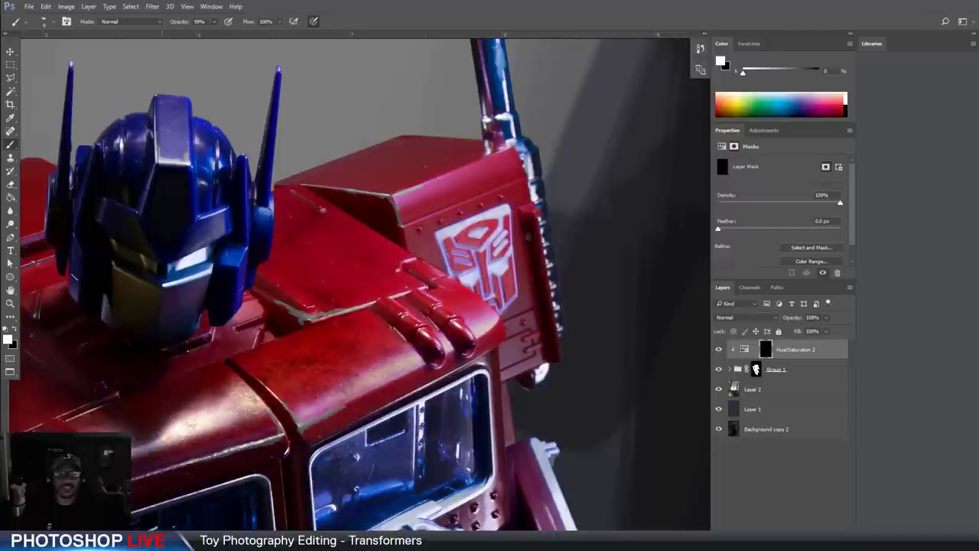
pyautogui.press('x')
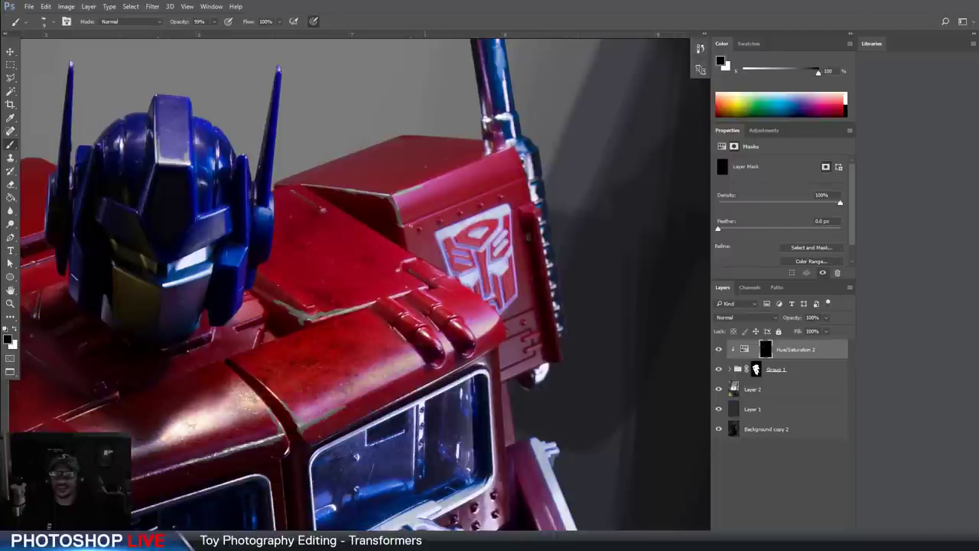
# Paint scratches along the rivet line above the Autobot emblem and down the shoulder box's side edge, refining with black
pyautogui.press('x')
pyautogui.moveTo(402, 228); pyautogui.dragTo(481, 192)
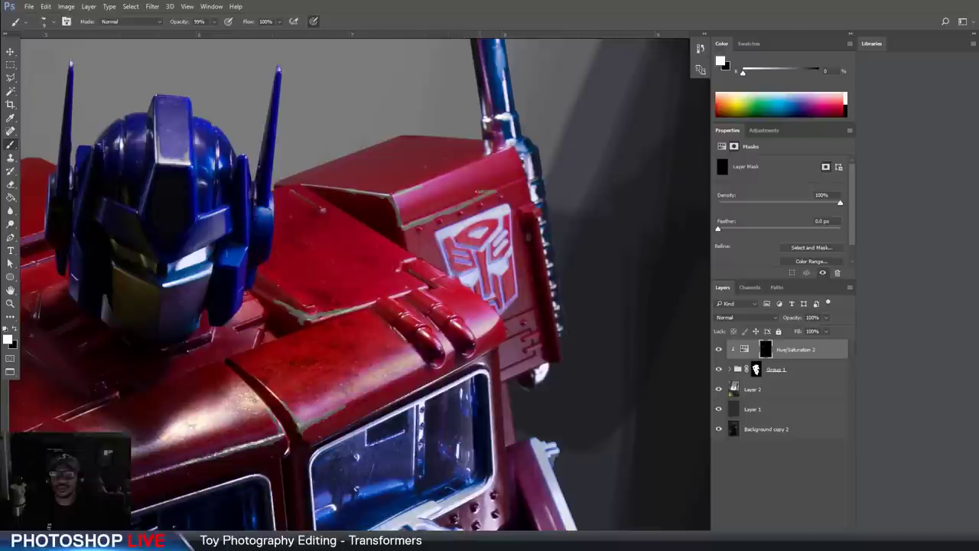
pyautogui.press('x')
pyautogui.press('x')
pyautogui.moveTo(406, 243)
pyautogui.mouseDown()
pyautogui.moveTo(401, 229)
pyautogui.moveTo(406, 242)
pyautogui.mouseUp()
pyautogui.press('x')
pyautogui.press('x')
pyautogui.moveTo(487, 192); pyautogui.dragTo(476, 200)
pyautogui.press('x')
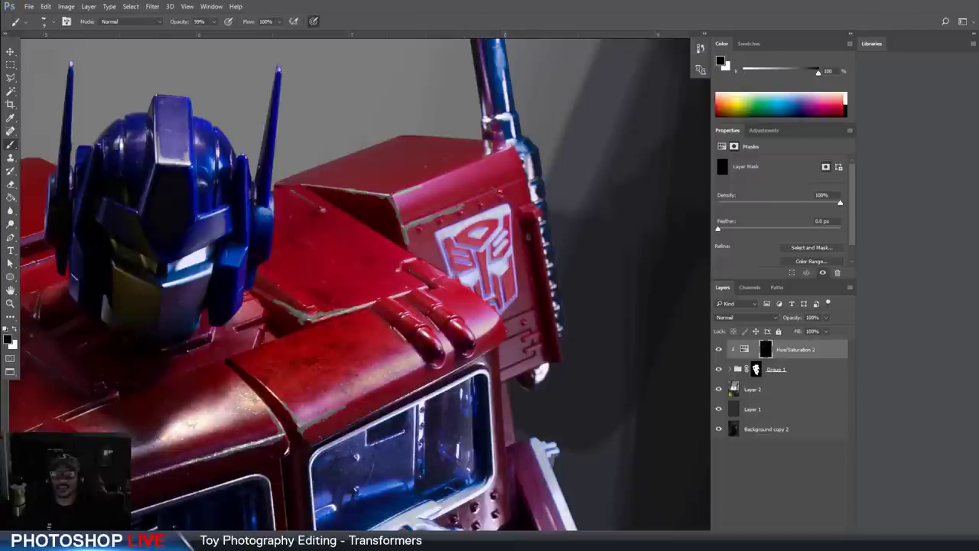
# Refine the chips around the shoulder box's rivets above the Autobot emblem with a smaller brush, alternating white and black
pyautogui.press('p')
pyautogui.press('b')
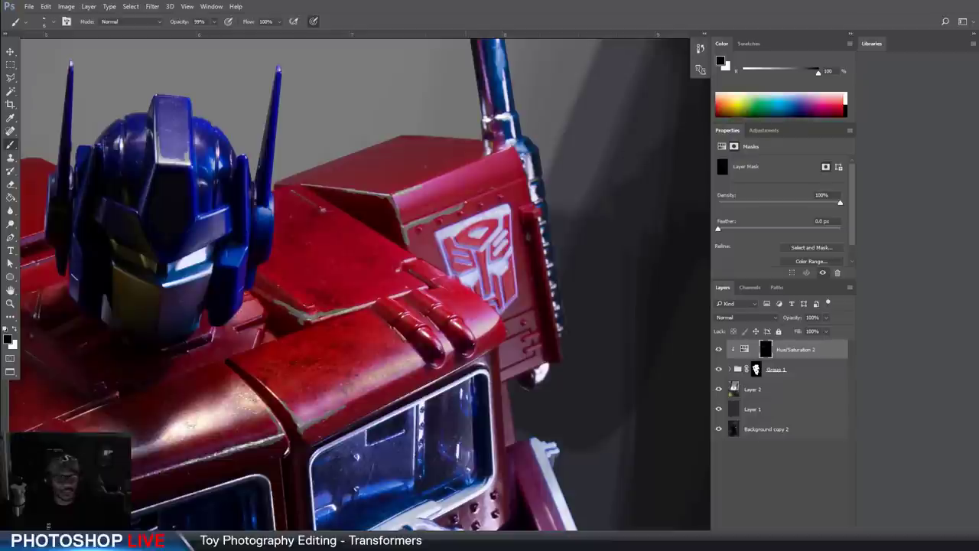
pyautogui.press('x')
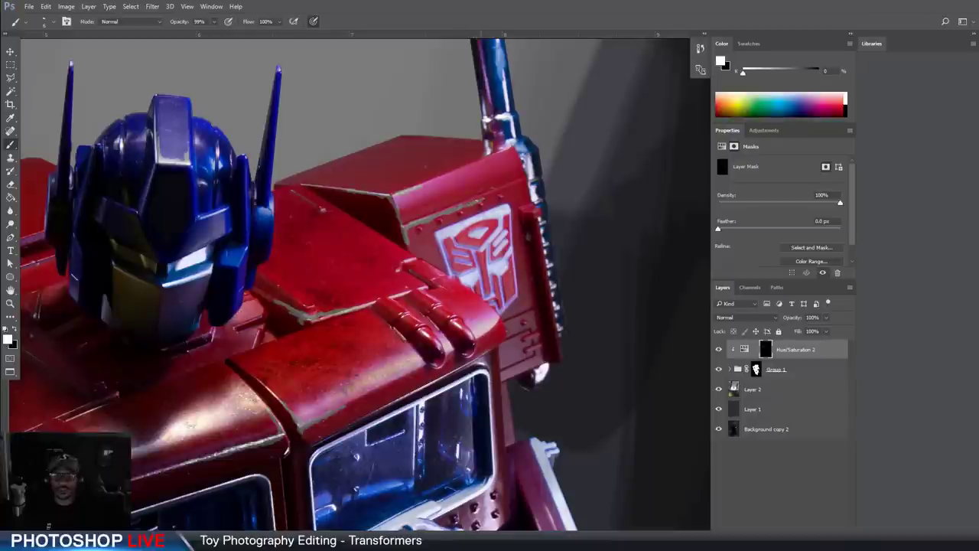
pyautogui.press('x')
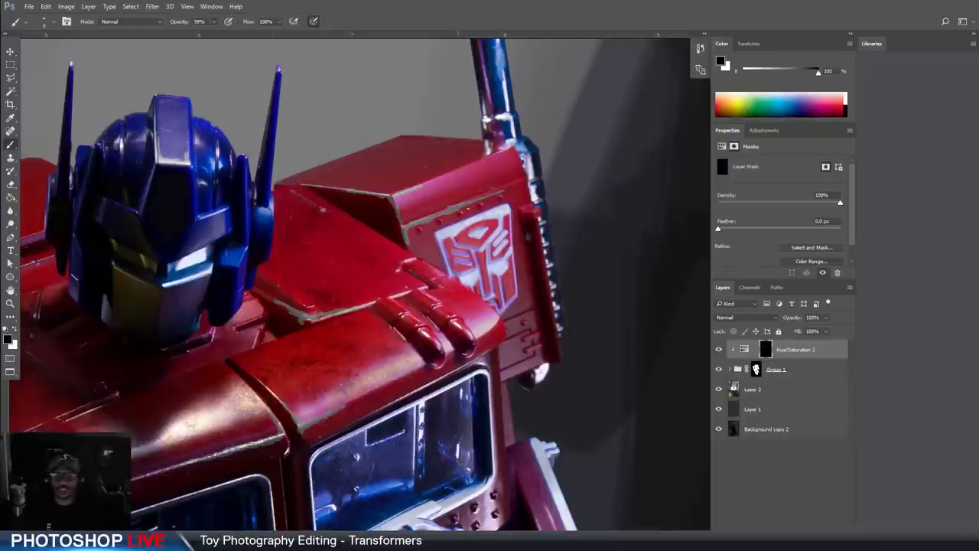
pyautogui.press('x')
pyautogui.press('x')
pyautogui.press('x')
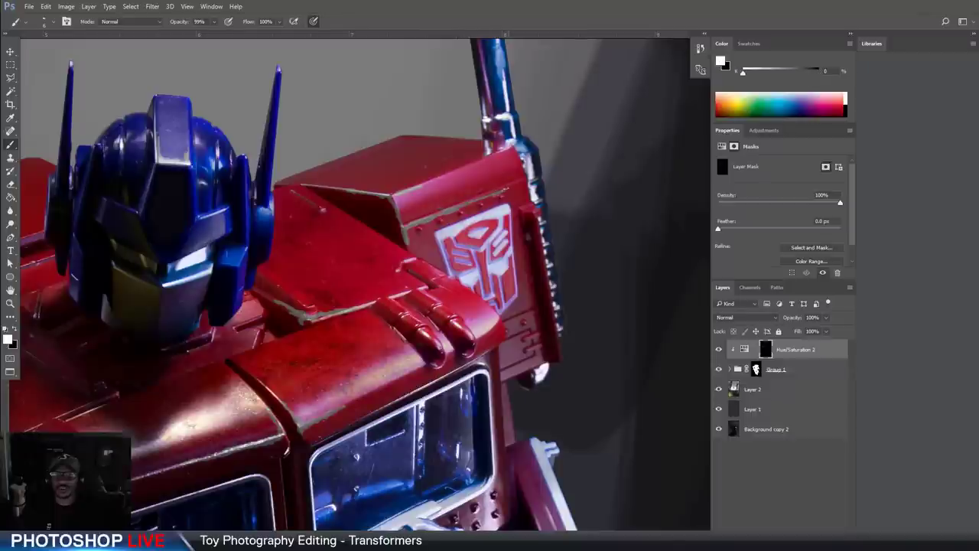
pyautogui.press('x')
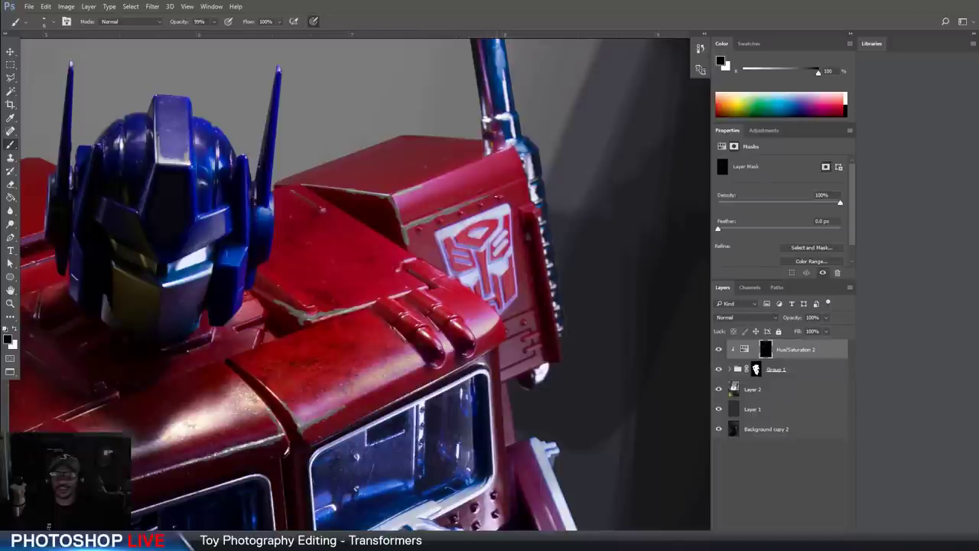
pyautogui.moveTo(259, 362); pyautogui.dragTo(497, 313)
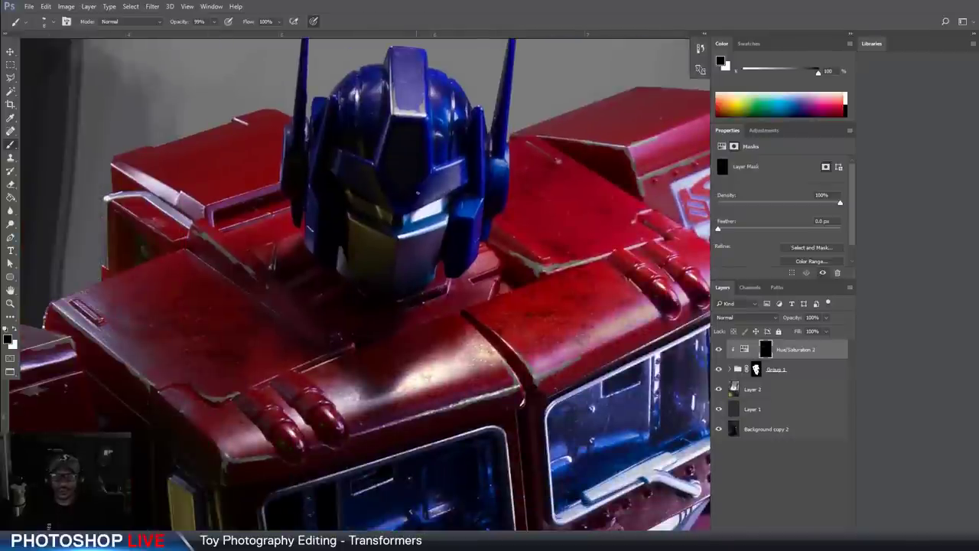
# Paint fine worn-metal chips along the helmet's brow and side guard edges, alternating white and black on the Hue/Saturation mask
pyautogui.press('x')
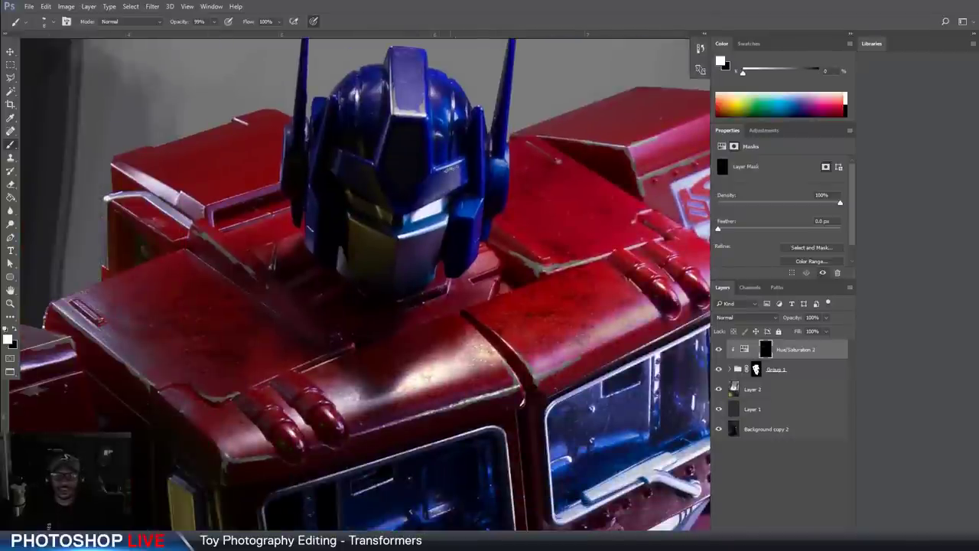
pyautogui.press('x')
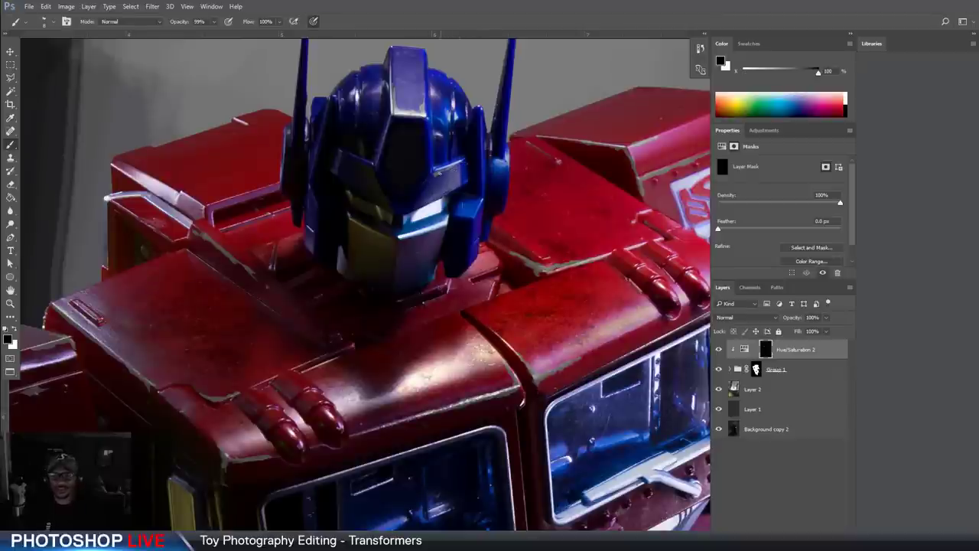
pyautogui.press('x')
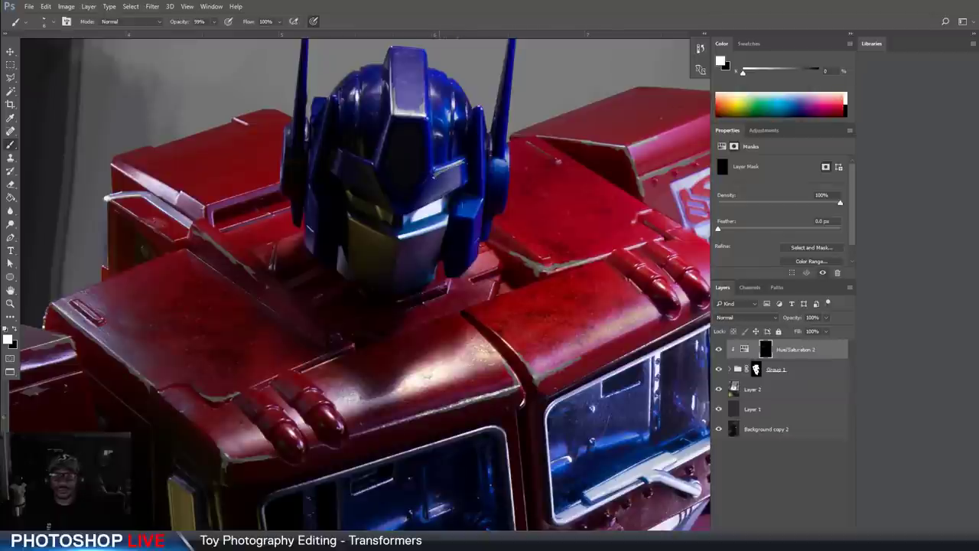
pyautogui.press('x')
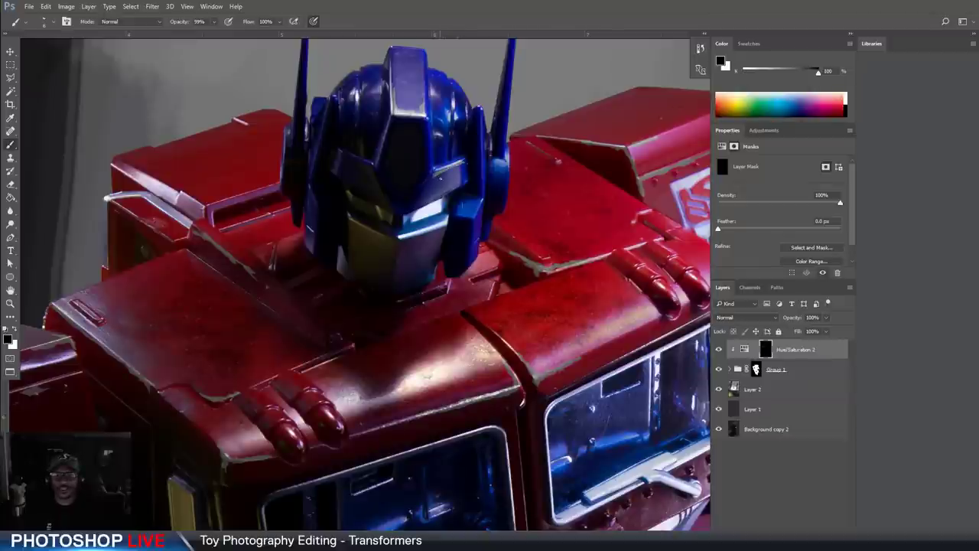
pyautogui.press('x')
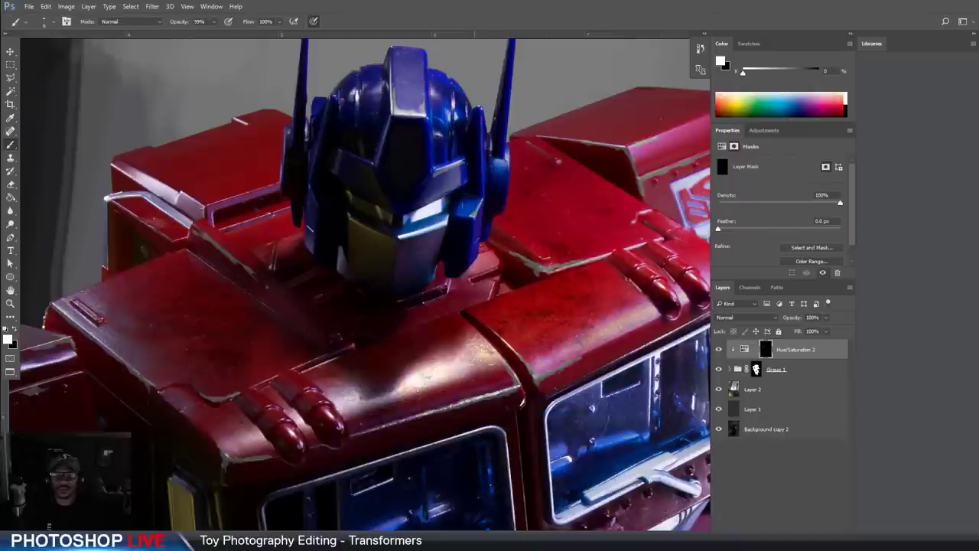
pyautogui.press('x')
pyautogui.press('x')
# Paint worn-metal patches around the rivet holes of the yellow forearm panel in white, trimming them with black
pyautogui.scroll(-4, 503, 295)
pyautogui.moveTo(470, 380); pyautogui.dragTo(404, 245)
pyautogui.moveTo(409, 347); pyautogui.dragTo(445, 235)
pyautogui.moveTo(278, 363); pyautogui.dragTo(434, 267)
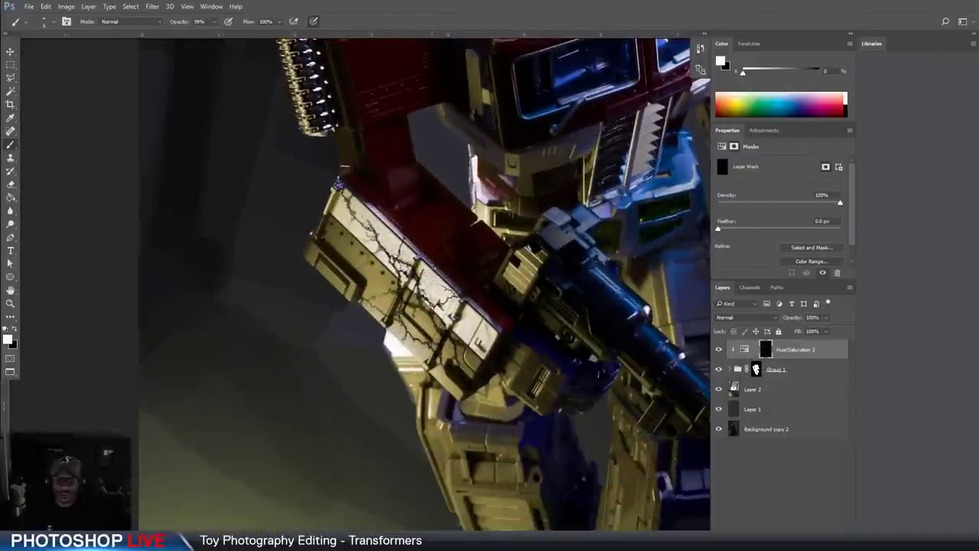
pyautogui.hotkey('ctrl', '+')
pyautogui.scroll(3, 422, 272)
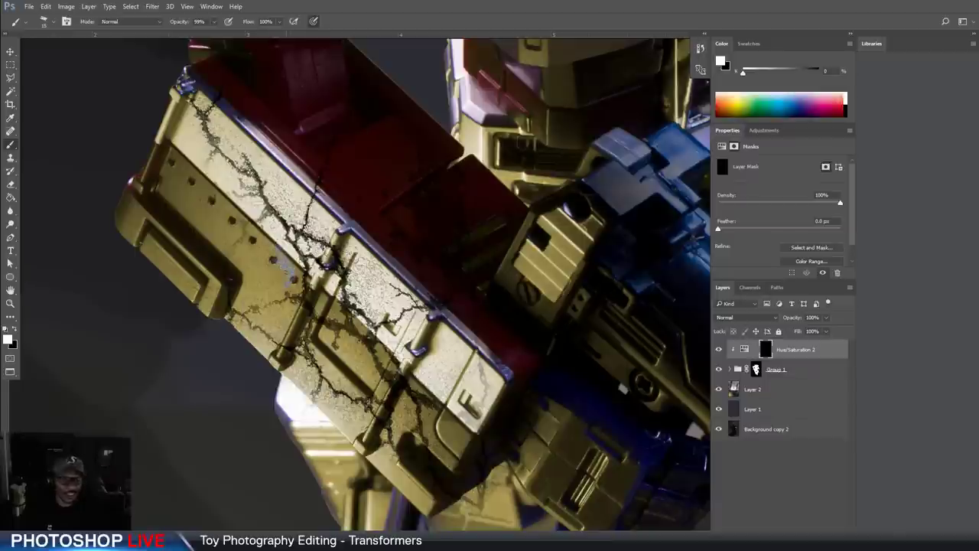
pyautogui.press('x')
pyautogui.press('x')
pyautogui.press('x')
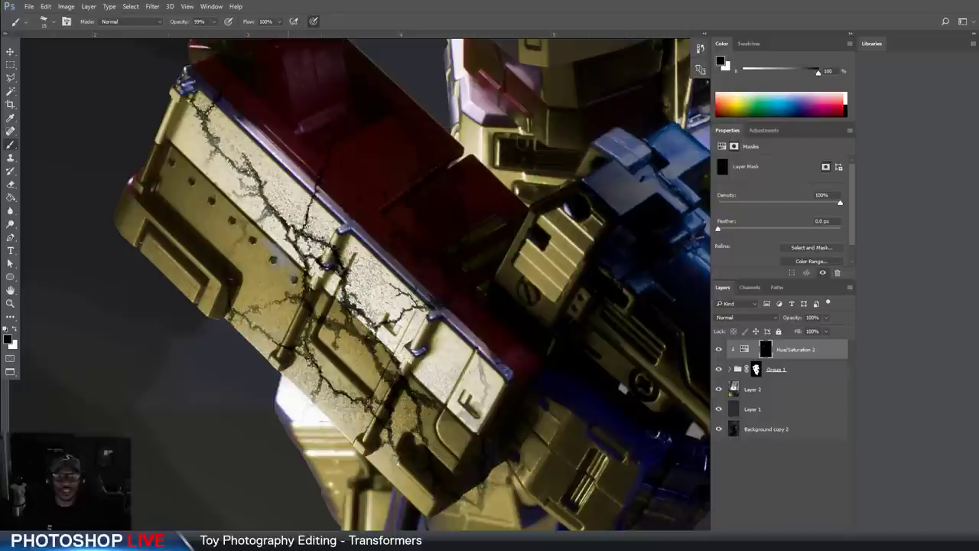
# Add worn-metal chips to the forearm's raised yellow block edge and the red panel seam corner, alternating white and black
pyautogui.press('x')
pyautogui.press('x')
pyautogui.press('x')
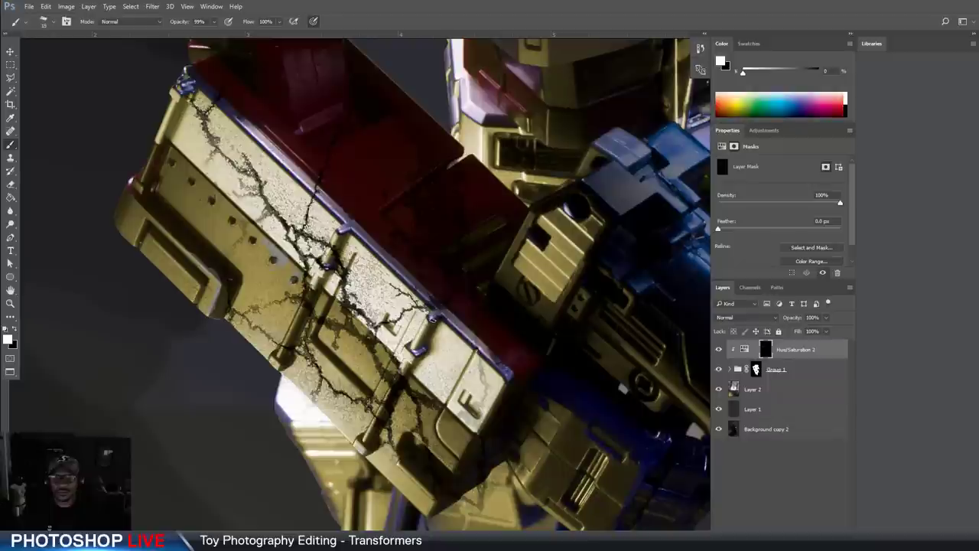
pyautogui.press('x')
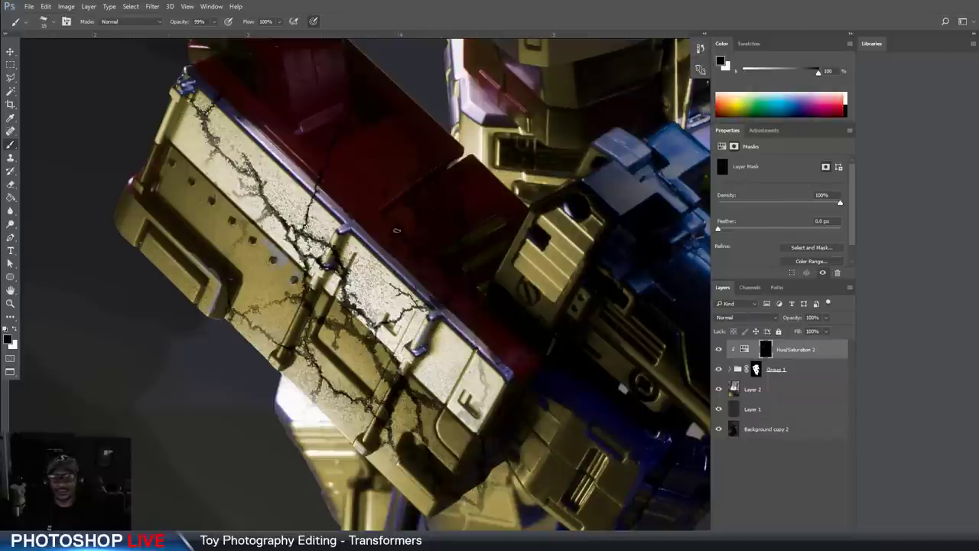
# Brush an L-shaped worn-metal scratch down the edge of the red elbow joint above the forearm, refining it with black
pyautogui.moveTo(343, 170); pyautogui.dragTo(332, 225)
pyautogui.press('x')
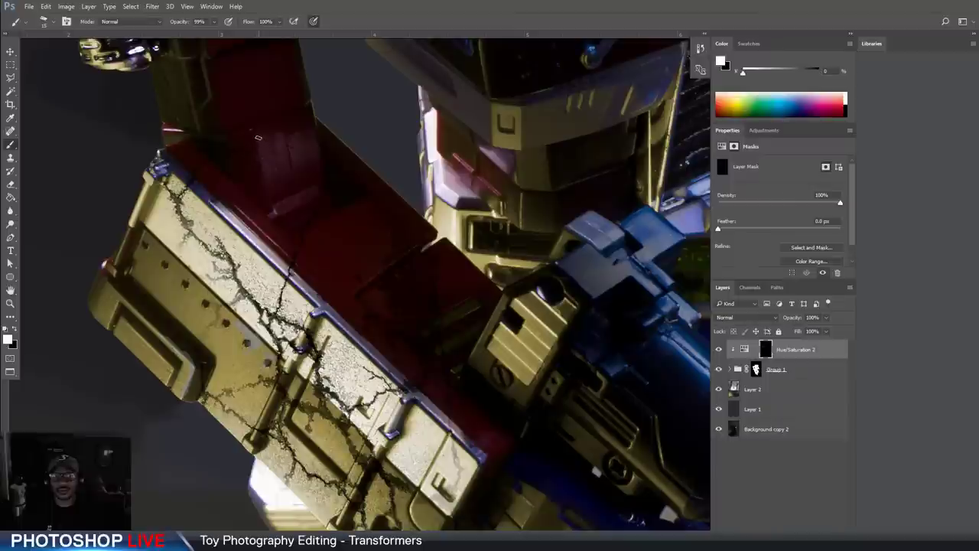
pyautogui.moveTo(257, 137); pyautogui.dragTo(269, 196)
pyautogui.press('x')
pyautogui.moveTo(262, 137); pyautogui.dragTo(269, 200)
pyautogui.press('x')
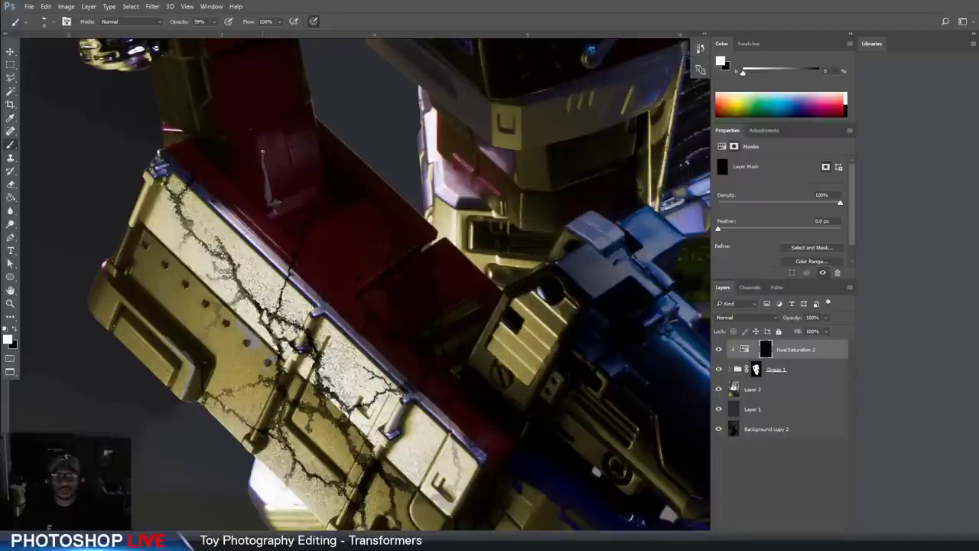
pyautogui.press('x')
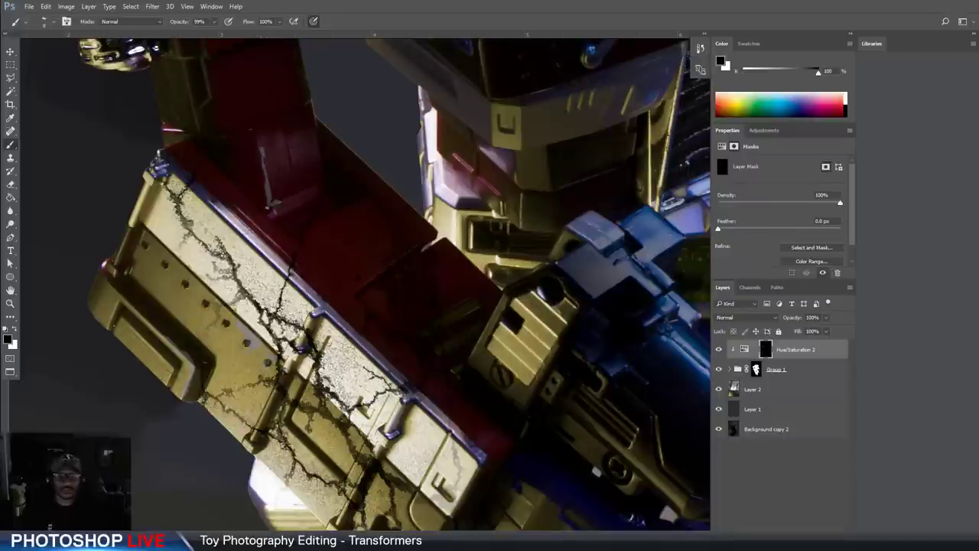
# Examine the legs, the whole figure and the cracked forearm panel up close
pyautogui.moveTo(496, 319); pyautogui.dragTo(362, 220)
pyautogui.moveTo(574, 363); pyautogui.dragTo(417, 91)
pyautogui.moveTo(487, 410); pyautogui.dragTo(420, 290)
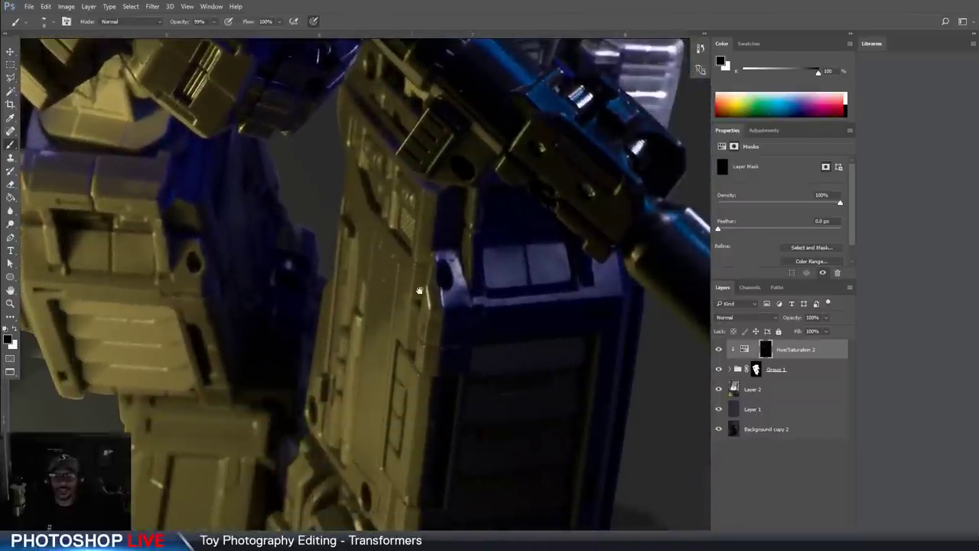
pyautogui.scroll(-10, 453, 294)
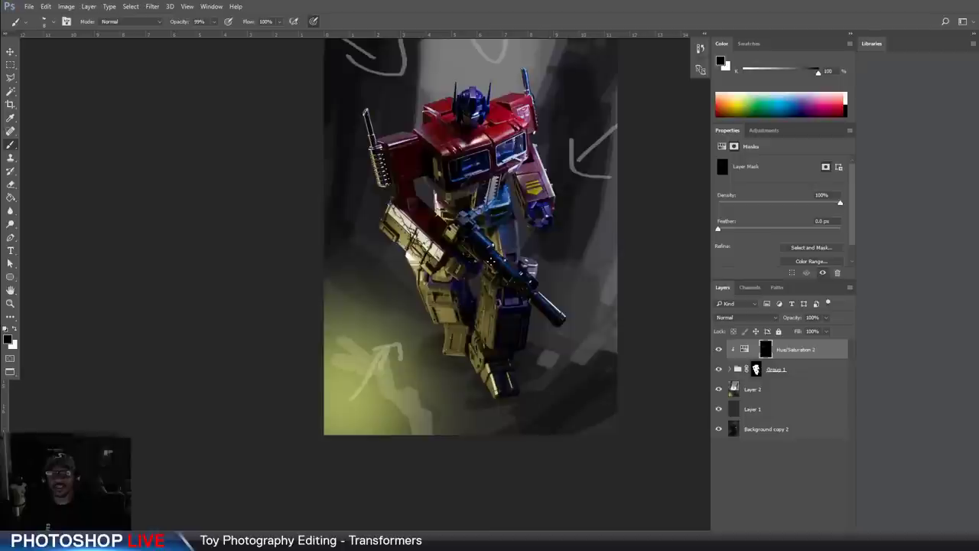
pyautogui.moveTo(492, 260); pyautogui.dragTo(417, 297)
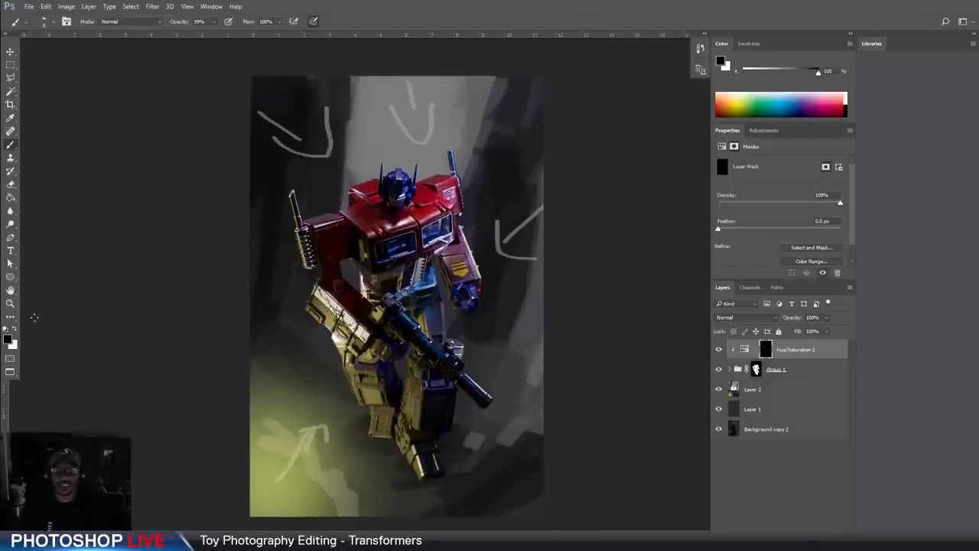
pyautogui.click(10, 302)
pyautogui.moveTo(280, 324); pyautogui.dragTo(452, 318)
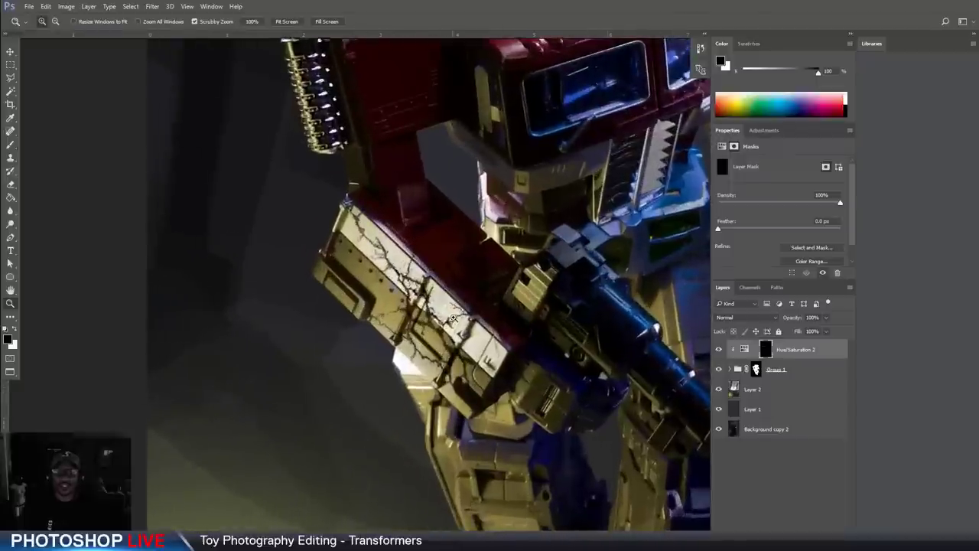
pyautogui.click(453, 318)
pyautogui.click(444, 285)
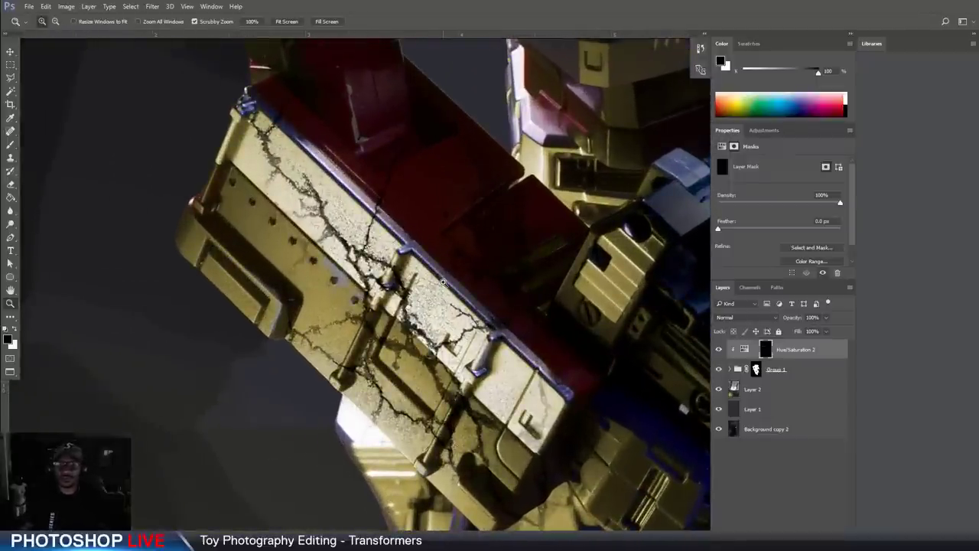
pyautogui.moveTo(489, 386); pyautogui.dragTo(436, 305)
# Expand Group 1 and activate Layer 4's mask for painting with the Brush tool
pyautogui.click(729, 369)
pyautogui.click(729, 370)
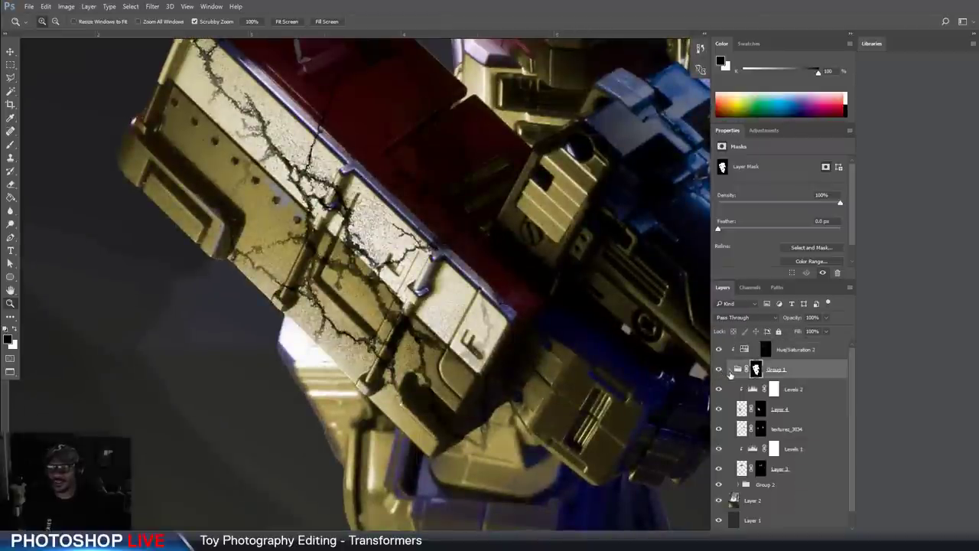
pyautogui.click(724, 411)
pyautogui.click(725, 412)
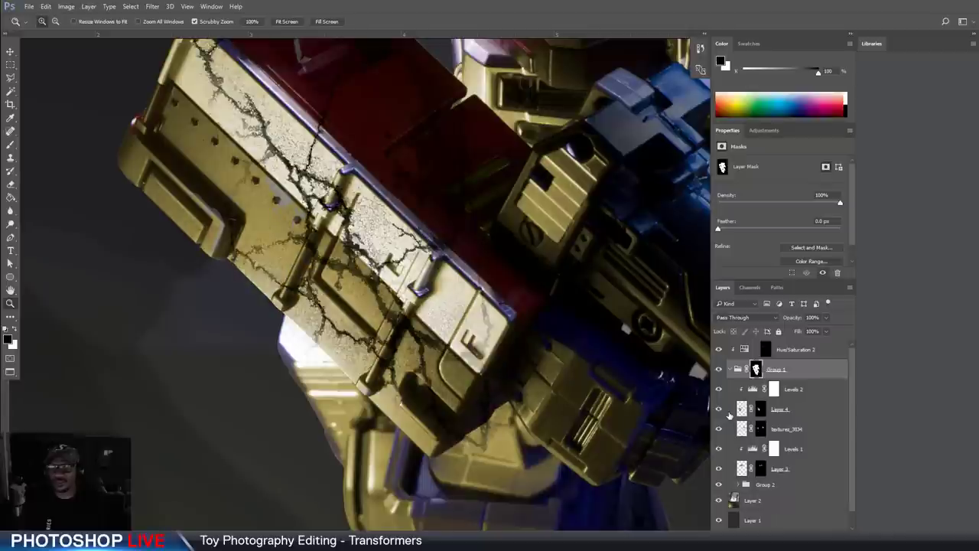
pyautogui.click(762, 411)
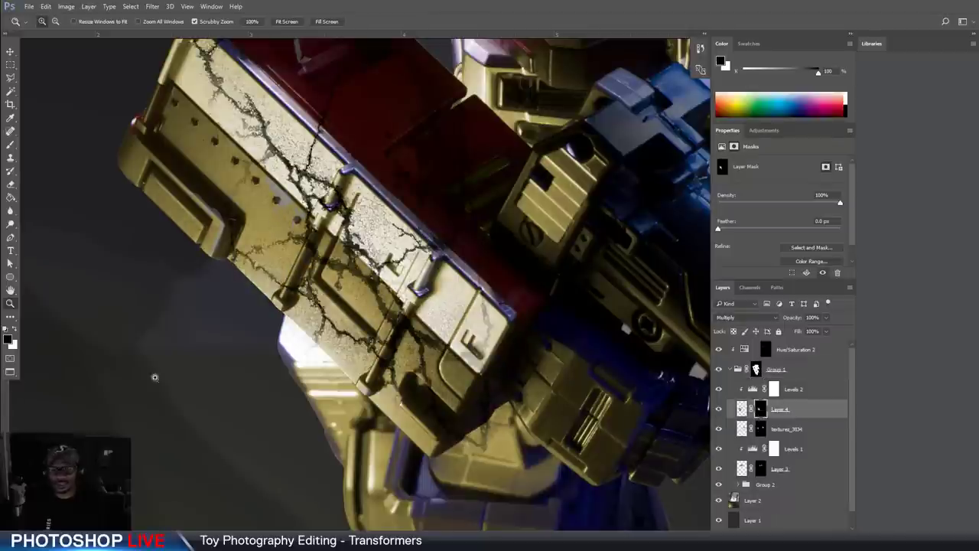
pyautogui.click(10, 144)
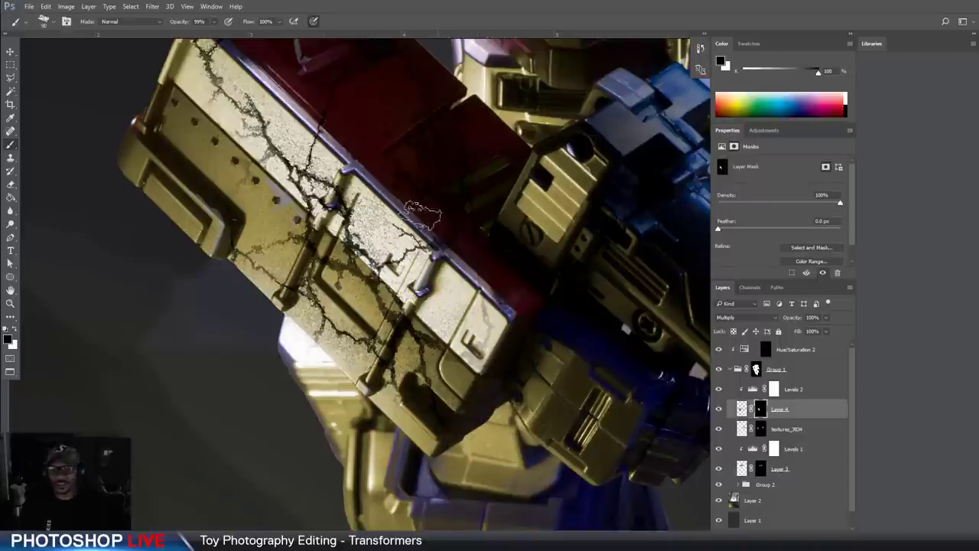
# With a smaller, lower-opacity white brush, strengthen the crack across the forearm's F panel and extend the crack at the lower panel edge
pyautogui.hotkey('ctrl', '+')
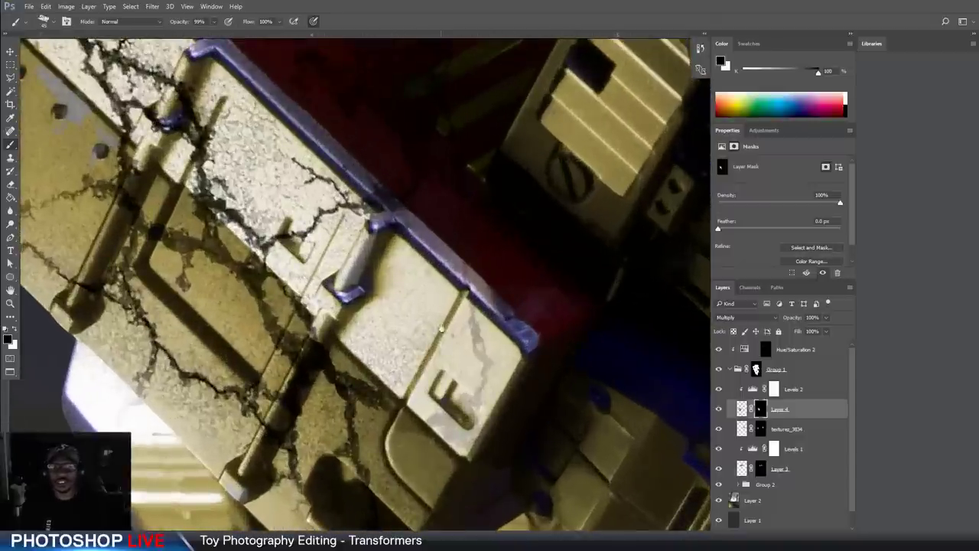
pyautogui.moveTo(440, 265); pyautogui.dragTo(399, 176)
pyautogui.press('[')
pyautogui.press('[')
pyautogui.press('[')
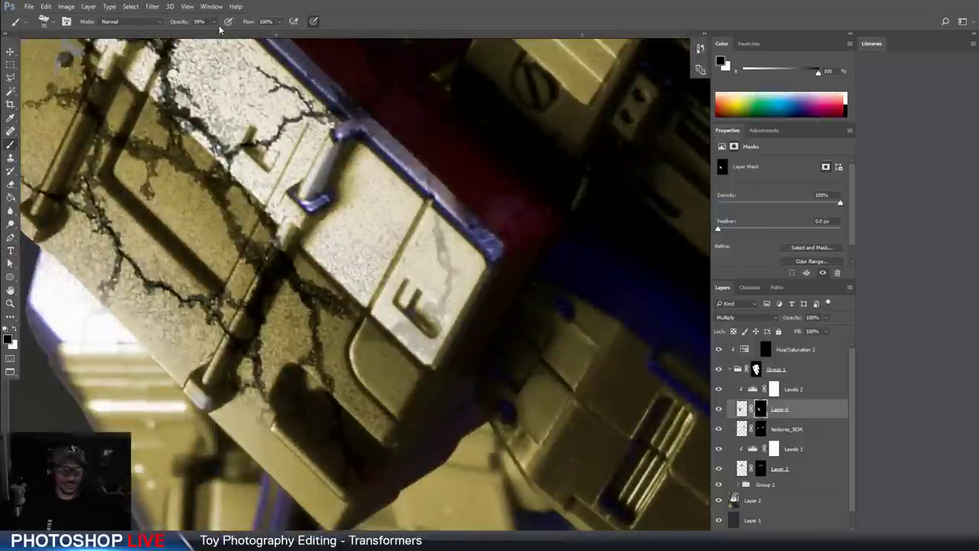
pyautogui.moveTo(215, 22); pyautogui.dragTo(201, 37)
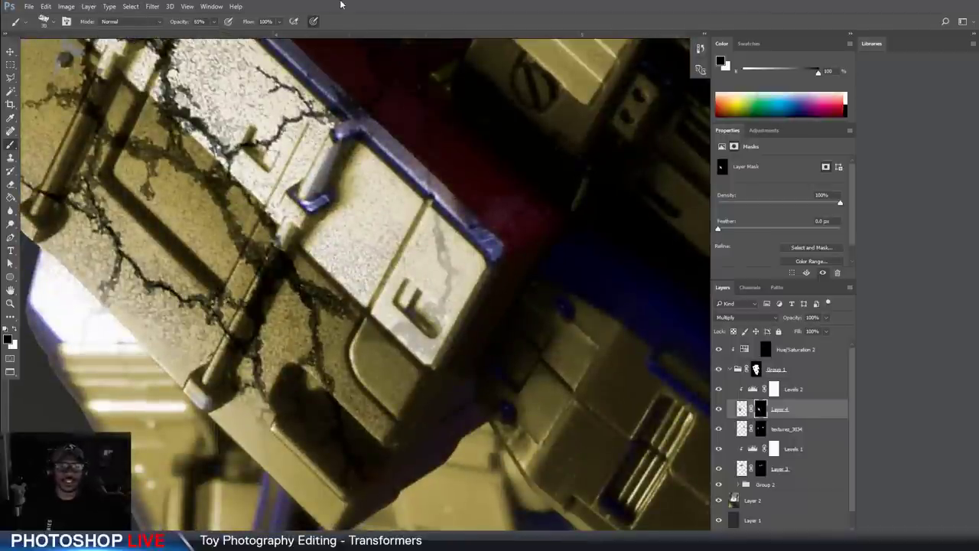
pyautogui.press('x')
pyautogui.press('[')
pyautogui.press('[')
pyautogui.press('[')
pyautogui.press('[')
pyautogui.press('[')
pyautogui.press('[')
pyautogui.press('[')
pyautogui.moveTo(442, 236)
pyautogui.mouseDown()
pyautogui.moveTo(440, 267)
pyautogui.moveTo(437, 221)
pyautogui.mouseUp()
pyautogui.moveTo(442, 261)
pyautogui.mouseDown()
pyautogui.moveTo(451, 286)
pyautogui.moveTo(439, 313)
pyautogui.moveTo(395, 329)
pyautogui.moveTo(418, 333)
pyautogui.moveTo(364, 333)
pyautogui.moveTo(417, 327)
pyautogui.moveTo(438, 312)
pyautogui.moveTo(447, 283)
pyautogui.mouseUp()
pyautogui.moveTo(253, 418)
pyautogui.mouseDown()
pyautogui.moveTo(269, 432)
pyautogui.moveTo(264, 464)
pyautogui.mouseUp()
# Set the brush opacity to 50% and soften the crack near the forearm's lower edge, alternating black and white
pyautogui.press('5')
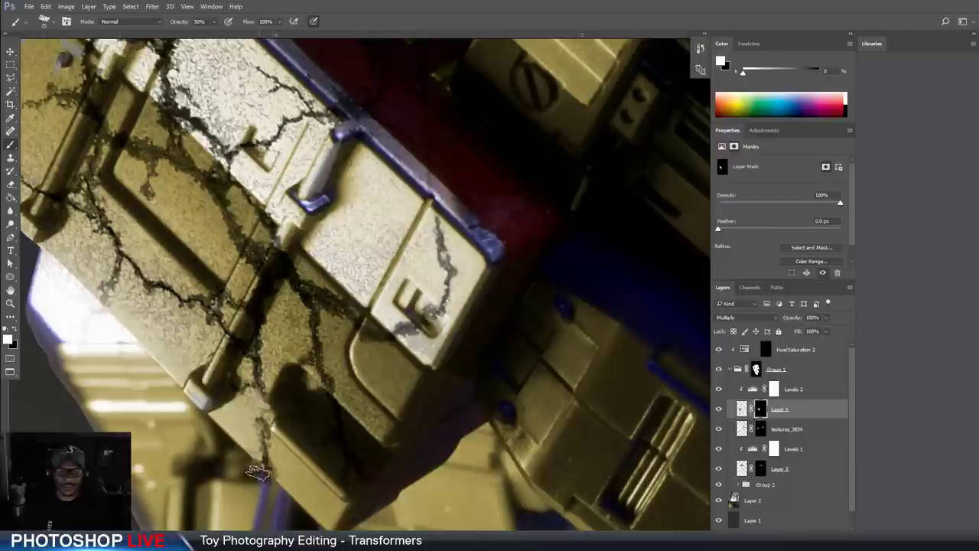
pyautogui.press('x')
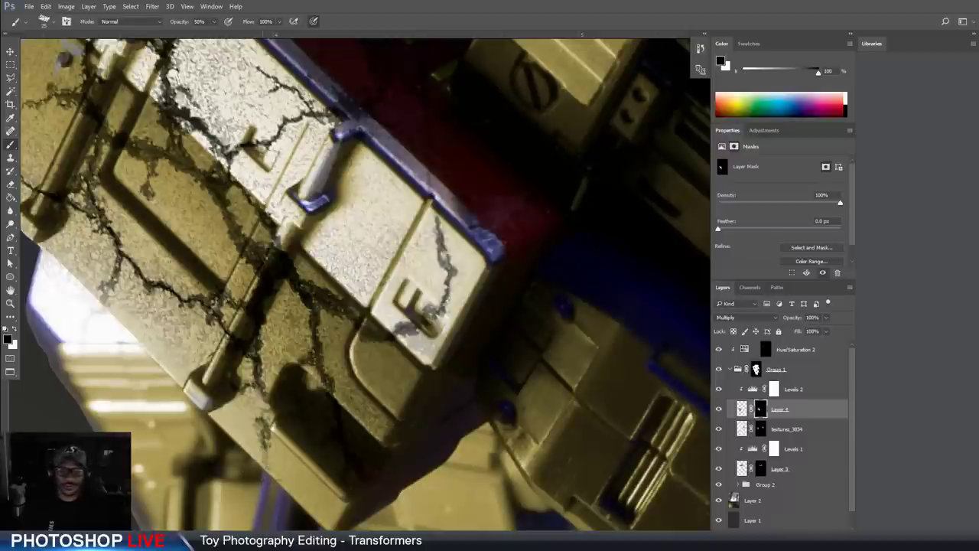
pyautogui.press('x')
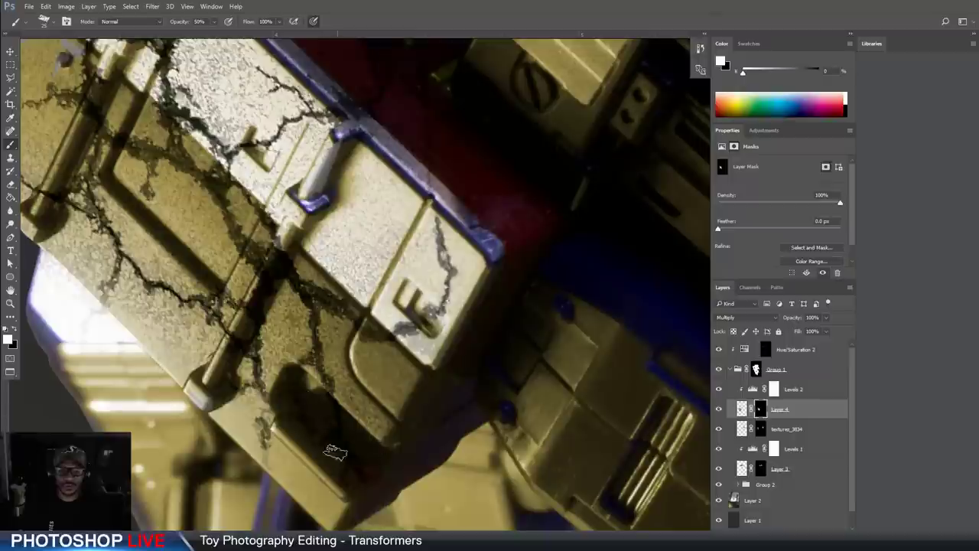
pyautogui.press('x')
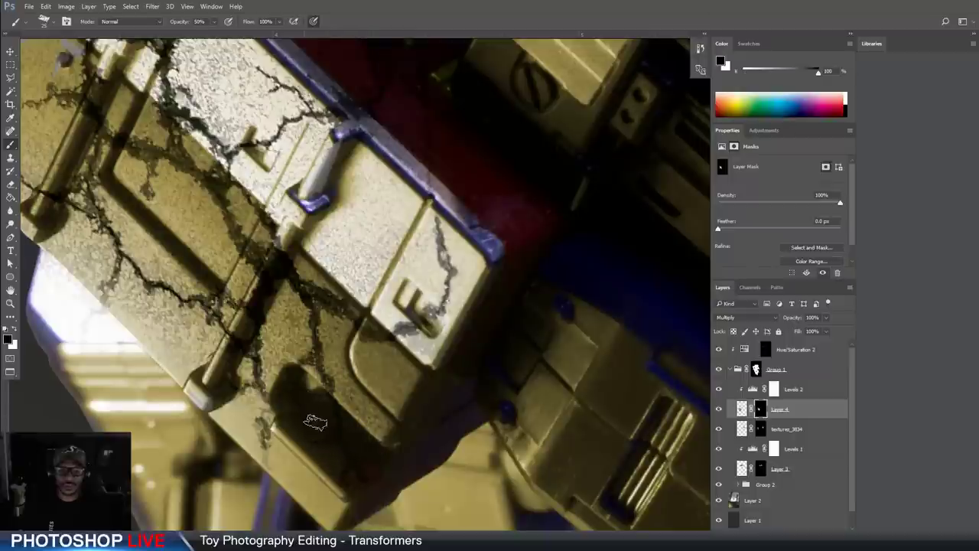
# Inspect the cracks along the red forearm and elbow, and view the whole figure in full-screen mode
pyautogui.scroll(5, 425, 388)
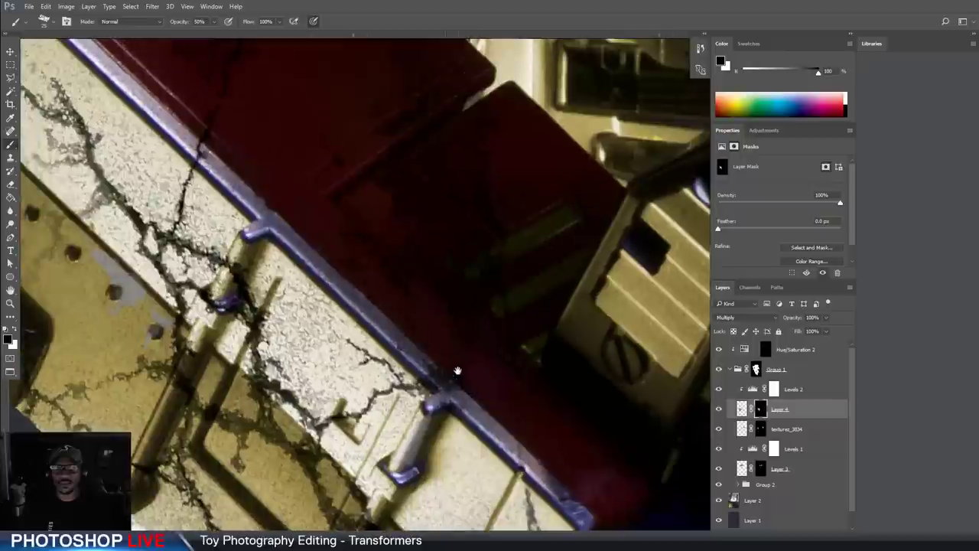
pyautogui.scroll(2, 451, 348)
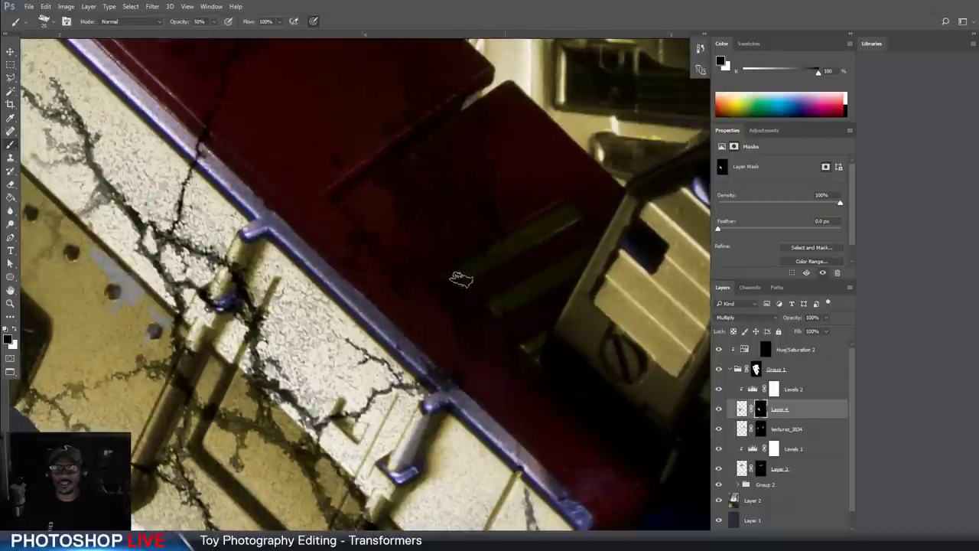
pyautogui.scroll(5, 475, 315)
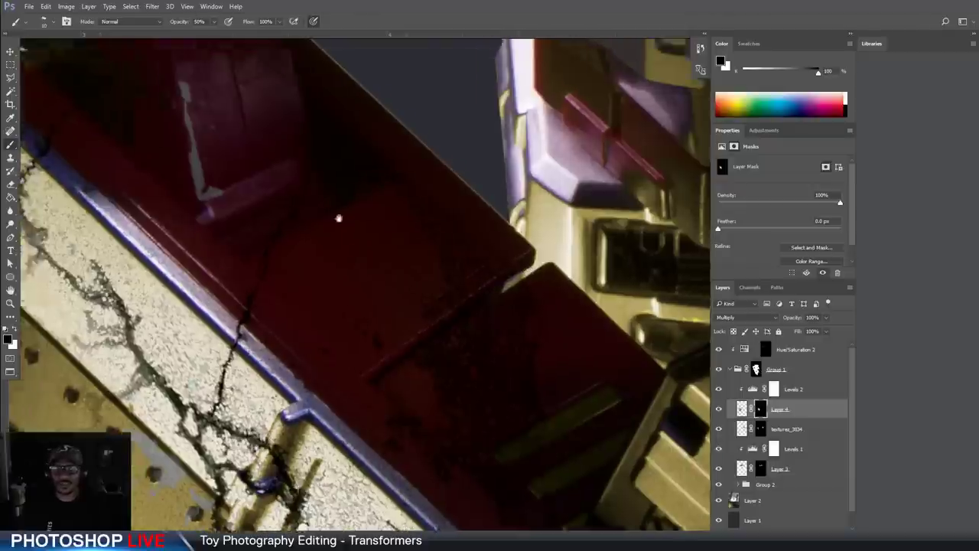
pyautogui.moveTo(338, 218); pyautogui.dragTo(479, 350)
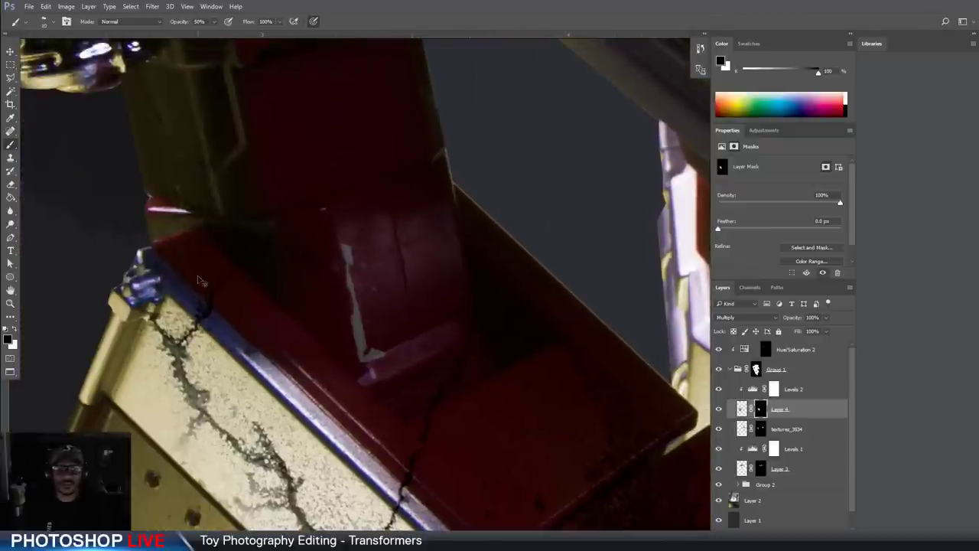
pyautogui.hotkey('ctrl', '-')
pyautogui.hotkey('ctrl', '-')
pyautogui.hotkey('ctrl', '-')
pyautogui.hotkey('ctrl', '-')
pyautogui.hotkey('ctrl', '-')
pyautogui.hotkey('ctrl', '-')
pyautogui.moveTo(549, 370); pyautogui.dragTo(337, 315)
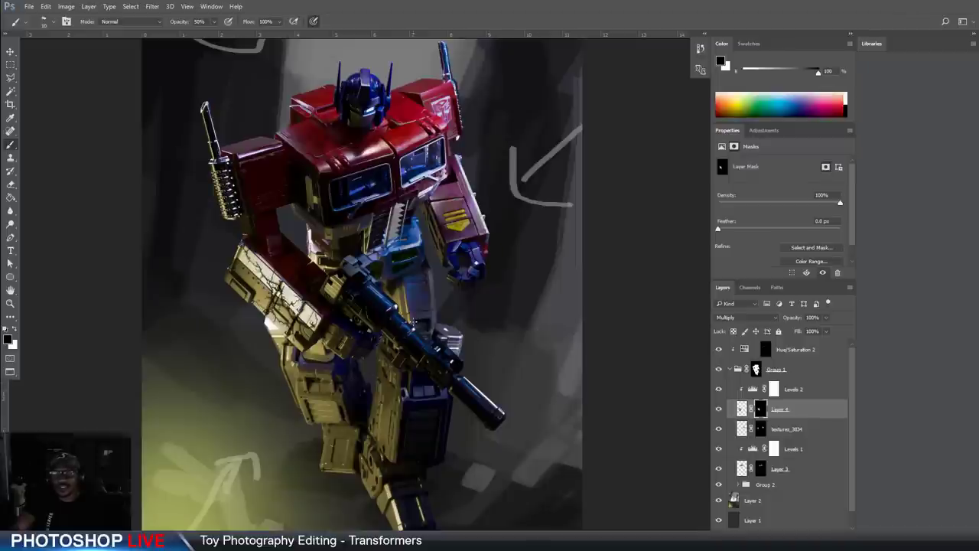
pyautogui.press('f')
pyautogui.press('f')
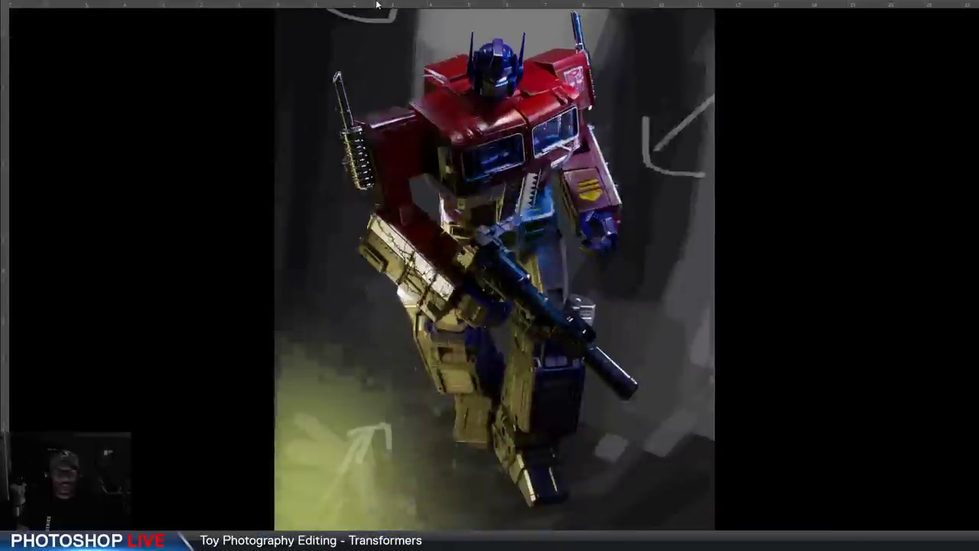
# Leave full-screen mode and compare the toy with the finished artwork Postprocess.jpg, widening both image windows side by side
pyautogui.press('f')
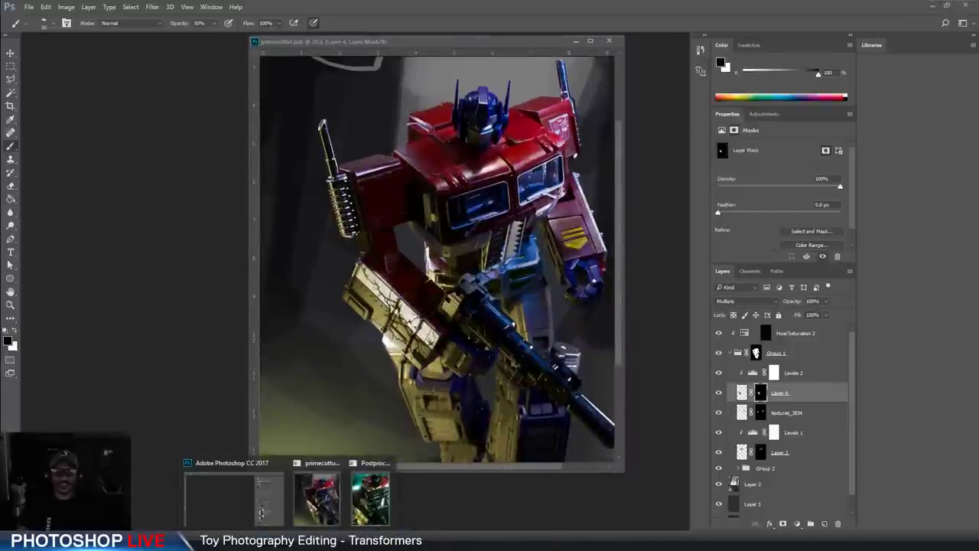
pyautogui.click(361, 510)
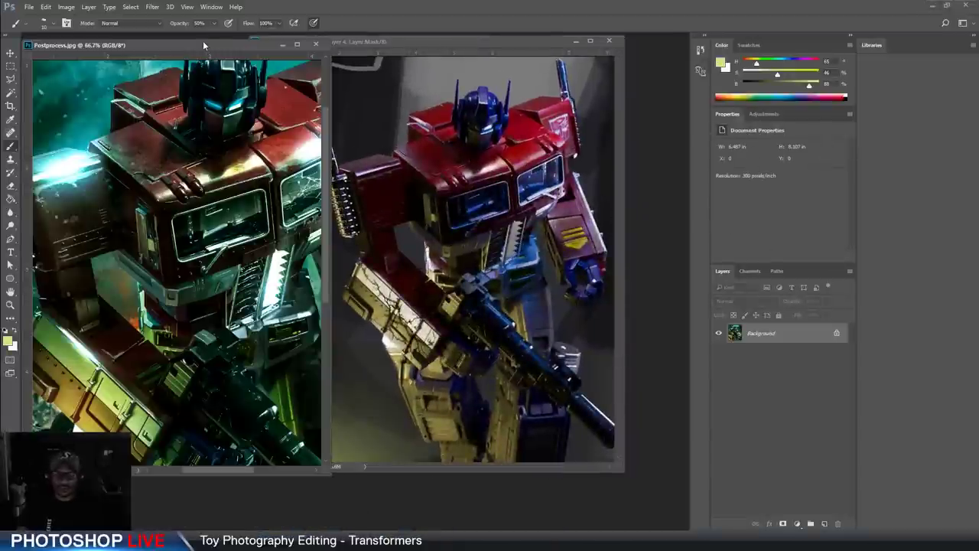
pyautogui.hotkey('ctrl', '-')
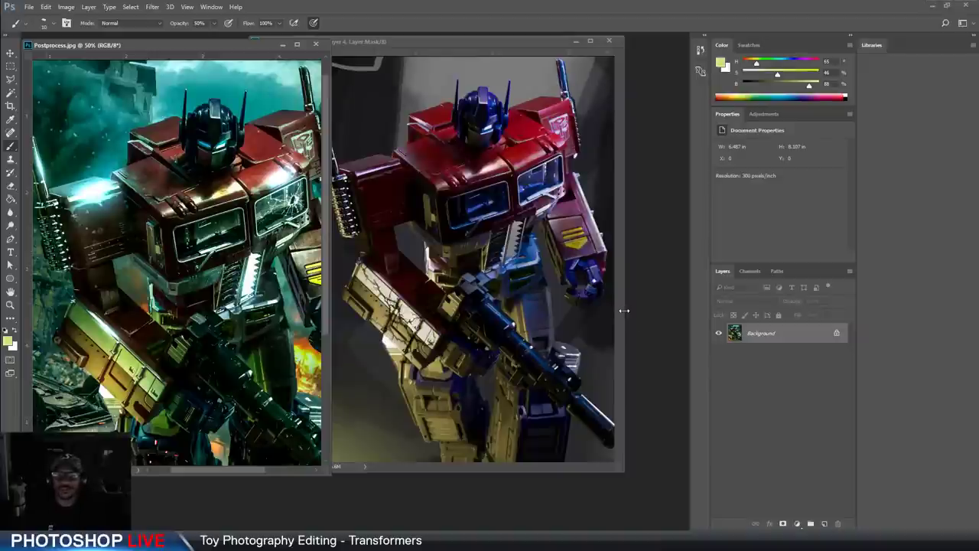
pyautogui.moveTo(624, 310); pyautogui.dragTo(688, 309)
pyautogui.moveTo(183, 48); pyautogui.dragTo(180, 49)
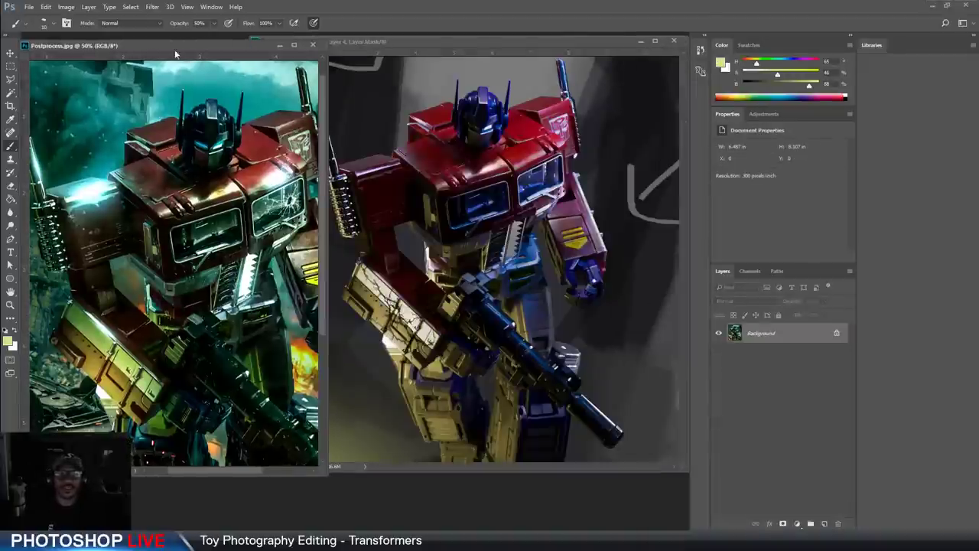
pyautogui.moveTo(327, 274); pyautogui.dragTo(413, 273)
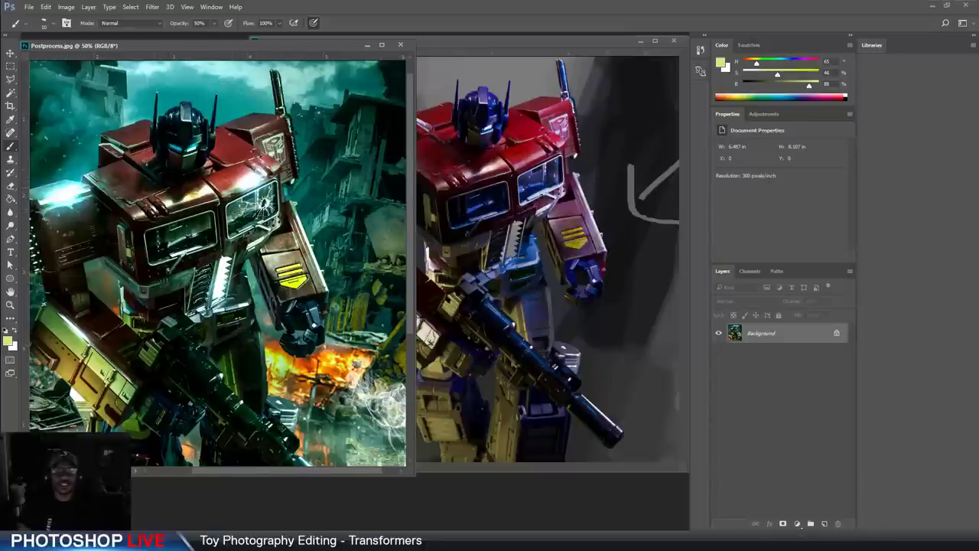
pyautogui.hotkey('ctrl', '+')
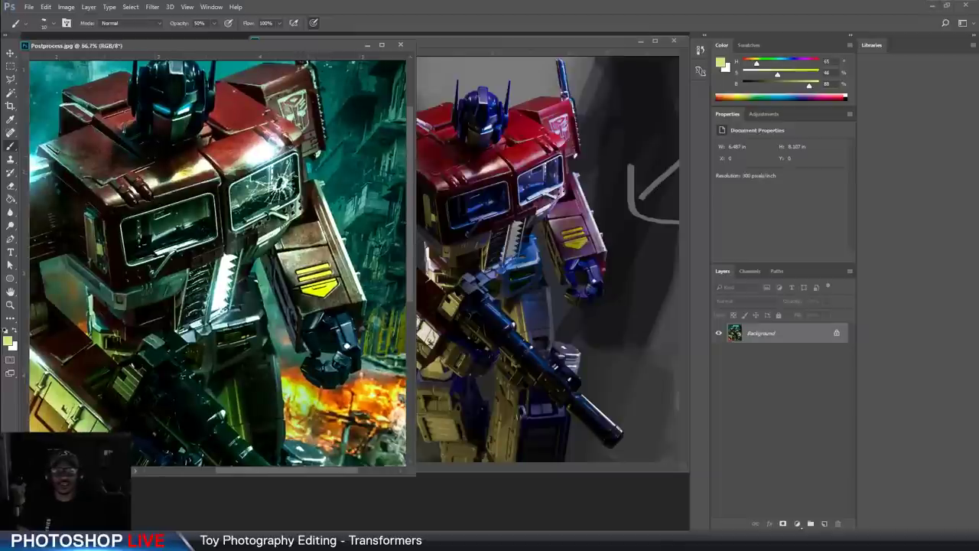
pyautogui.hotkey('ctrl', '-')
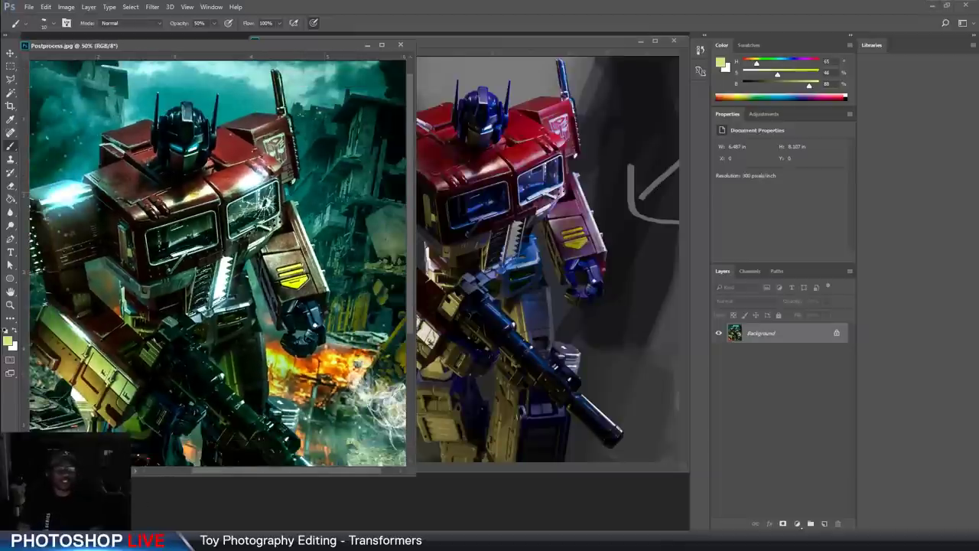
# Switch to ACDSee to examine the shattered-glass photo 2mwlsiD.jpg, and close the viewer
pyautogui.click(146, 540)
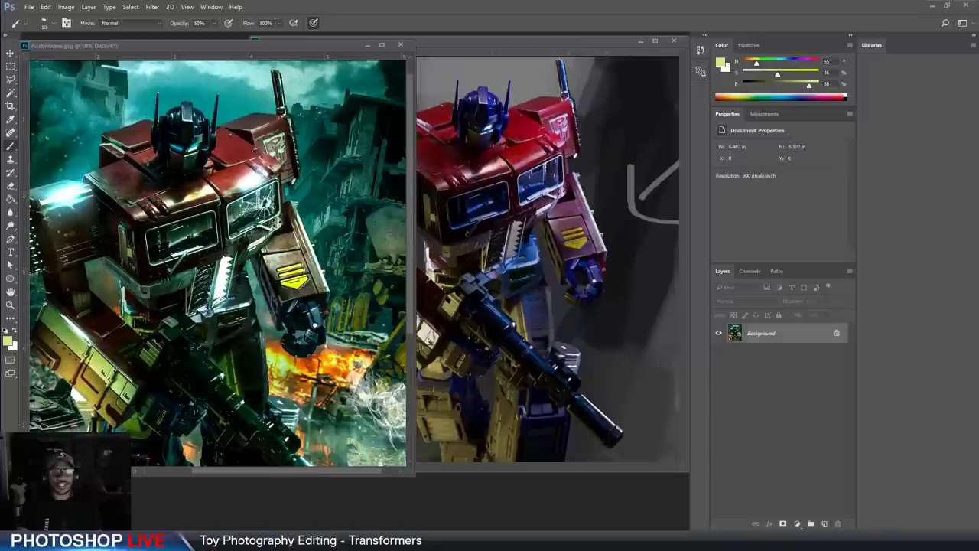
pyautogui.click(445, 220)
pyautogui.moveTo(443, 217); pyautogui.dragTo(425, 222)
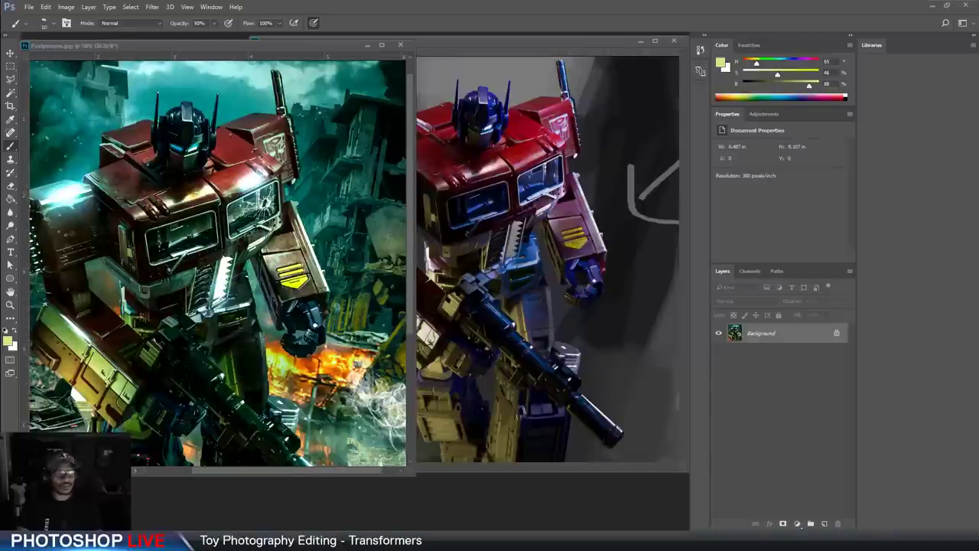
pyautogui.hotkey('alt', 'Tab')
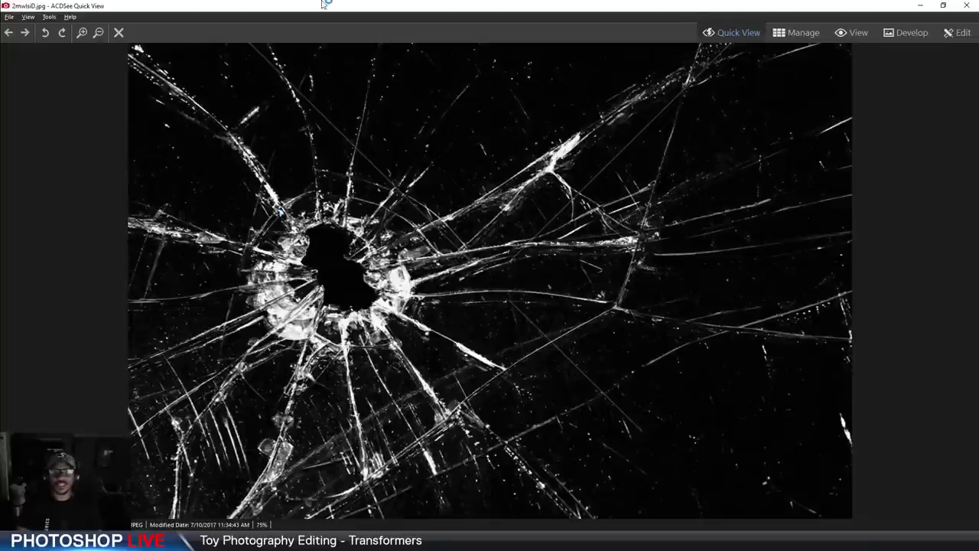
pyautogui.moveTo(327, 2); pyautogui.dragTo(381, 6)
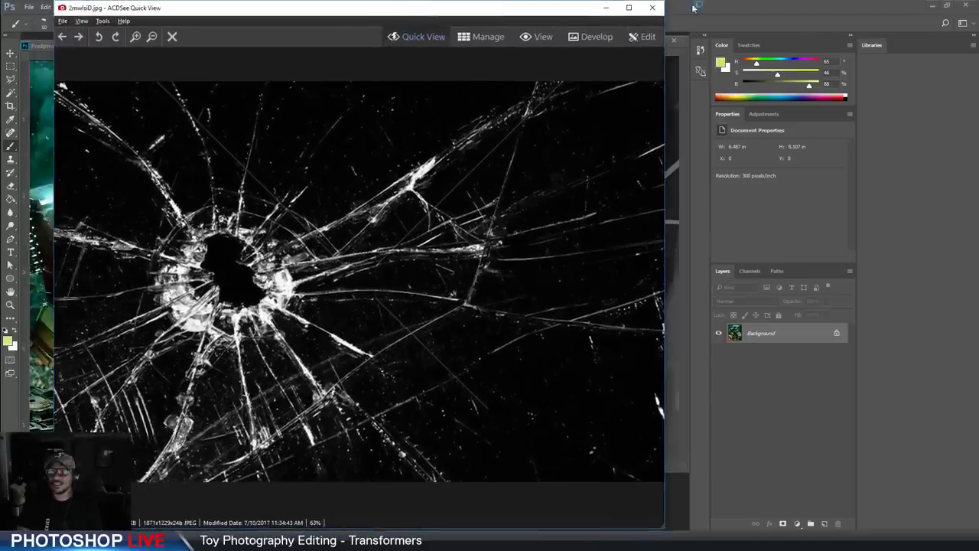
pyautogui.click(651, 9)
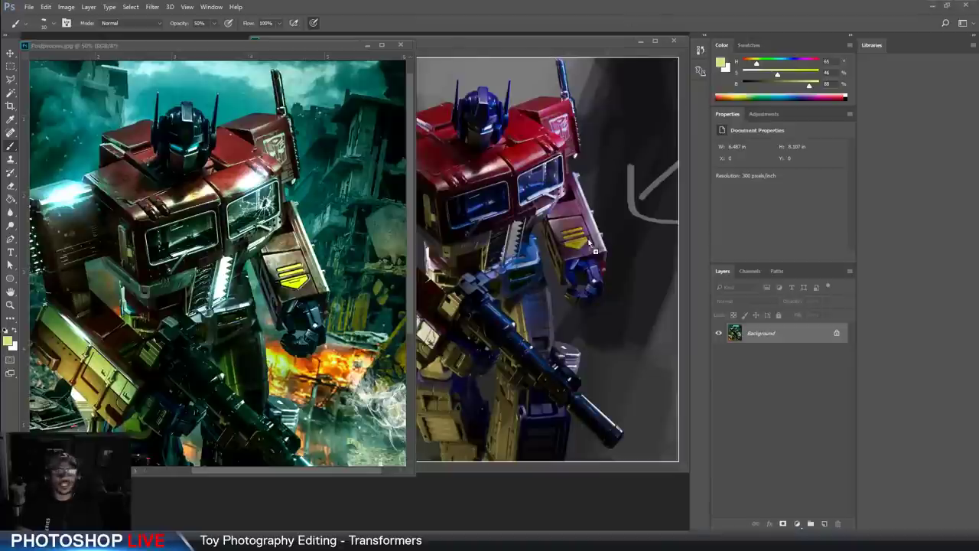
pyautogui.moveTo(593, 246); pyautogui.dragTo(556, 260)
pyautogui.click(198, 65)
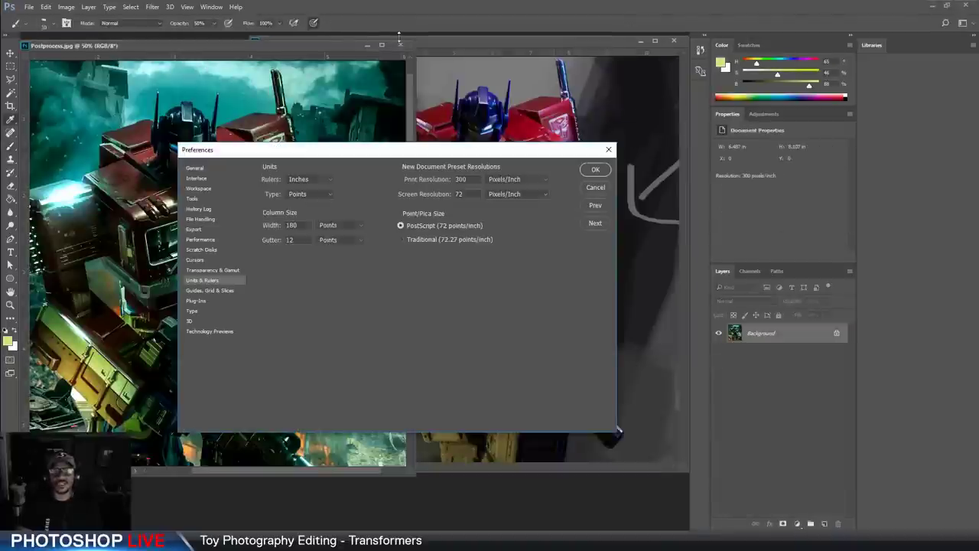
pyautogui.click(594, 190)
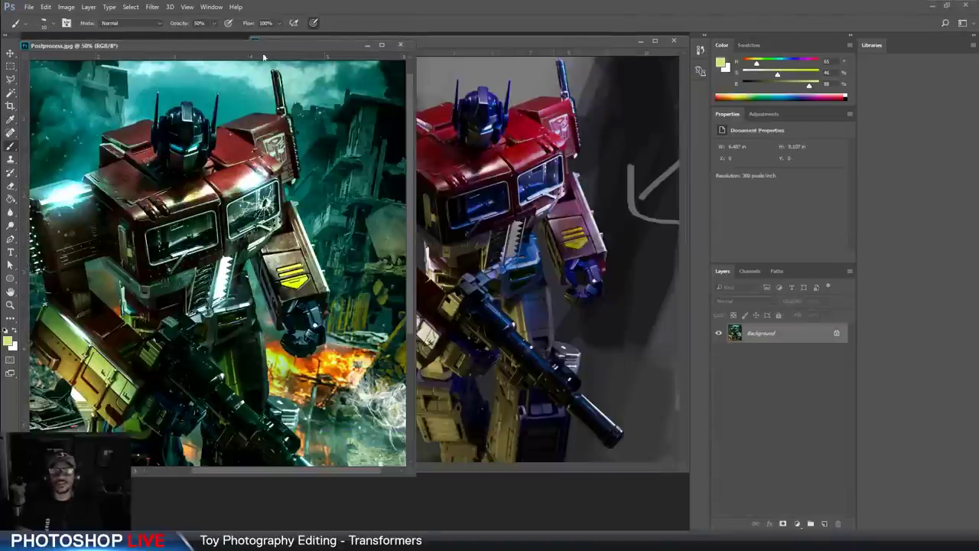
# Minimize Postprocess.jpg, reposition the toy document's window, and open the shattered-glass photo 2mwlsiD.jpg in Photoshop
pyautogui.click(368, 45)
pyautogui.moveTo(403, 41); pyautogui.dragTo(247, 50)
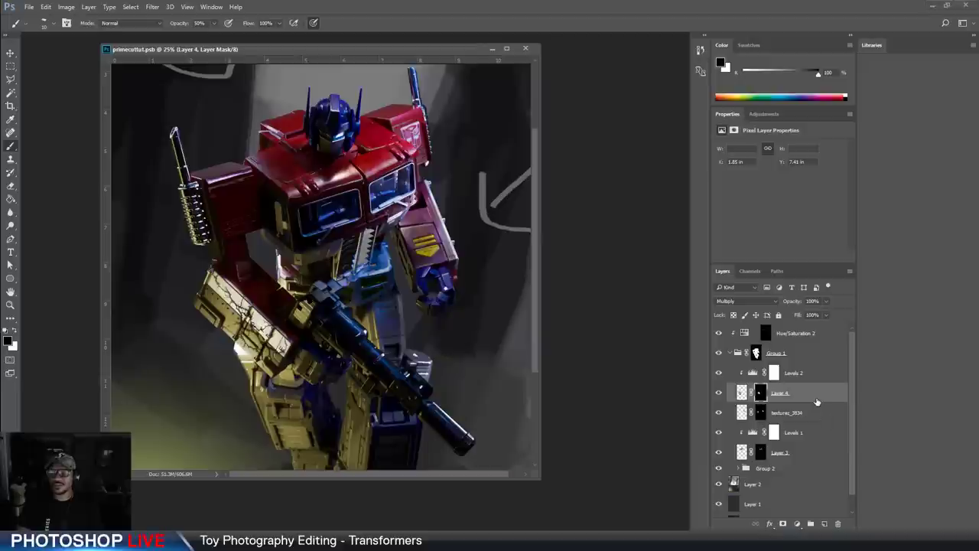
pyautogui.moveTo(566, 535); pyautogui.dragTo(602, 414)
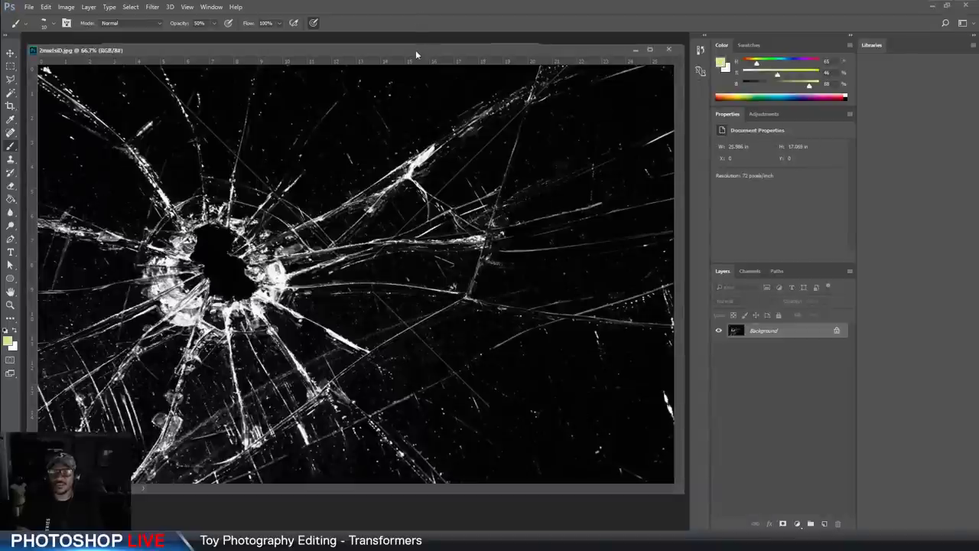
# Copy the shattered-glass image into the toy document, close its source file, and place the new layer above Levels 2 in Group 1
pyautogui.moveTo(416, 53); pyautogui.dragTo(849, 81)
pyautogui.press('v')
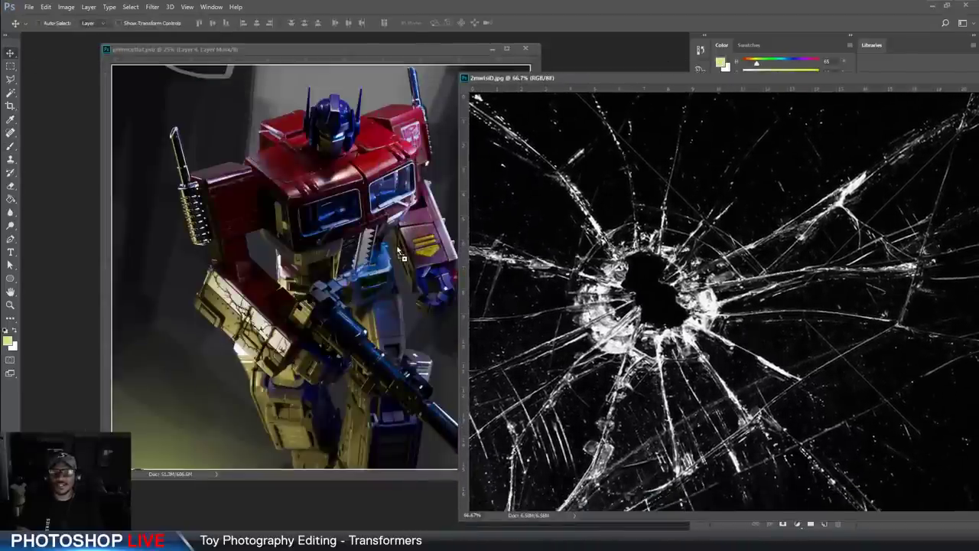
pyautogui.moveTo(400, 254); pyautogui.dragTo(400, 255)
pyautogui.hotkey('ctrl', 'w')
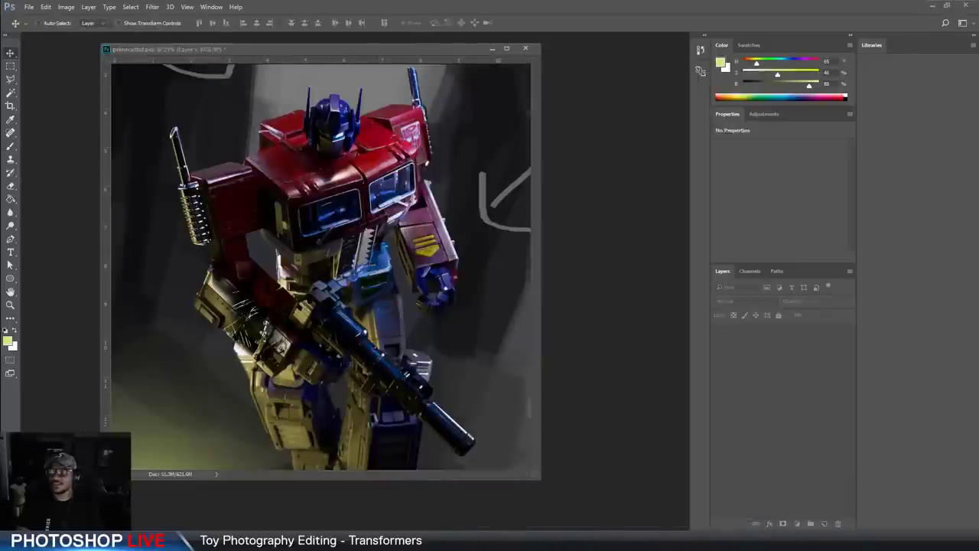
pyautogui.moveTo(774, 395); pyautogui.dragTo(784, 361)
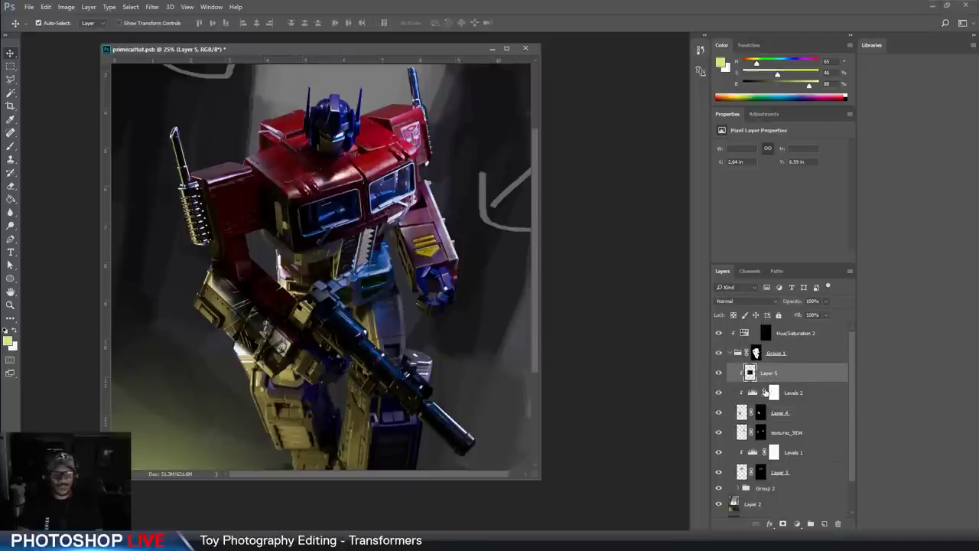
pyautogui.hotkey('ctrl', 't')
pyautogui.moveTo(435, 211); pyautogui.dragTo(348, 254)
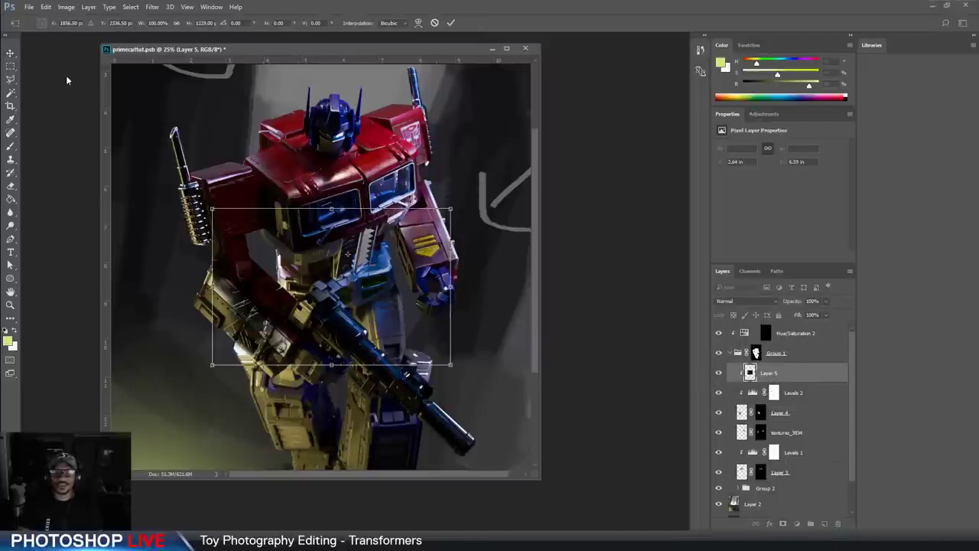
pyautogui.click(11, 53)
pyautogui.press('Return')
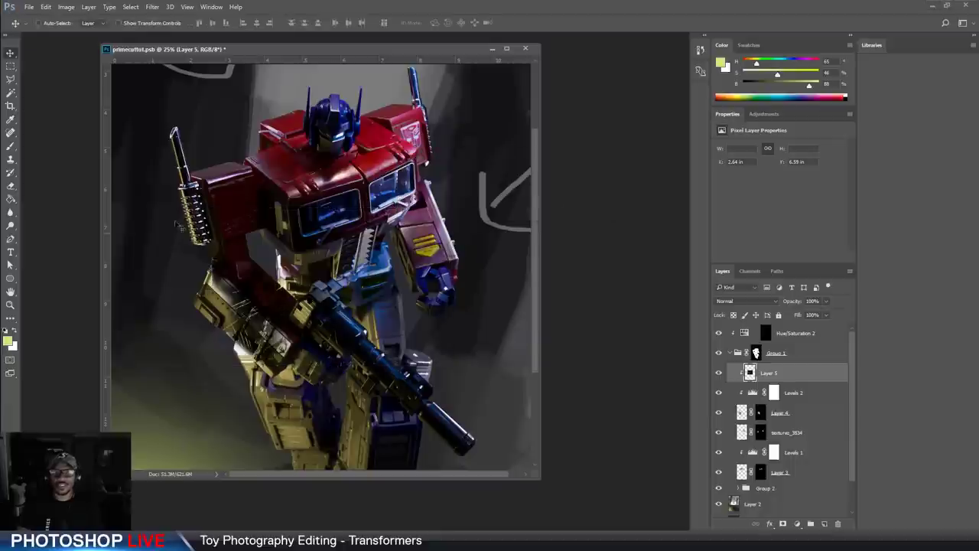
# Move the shattered-glass Layer 5 over the toy's chest and release it from its clipping mask
pyautogui.moveTo(297, 312); pyautogui.dragTo(370, 250)
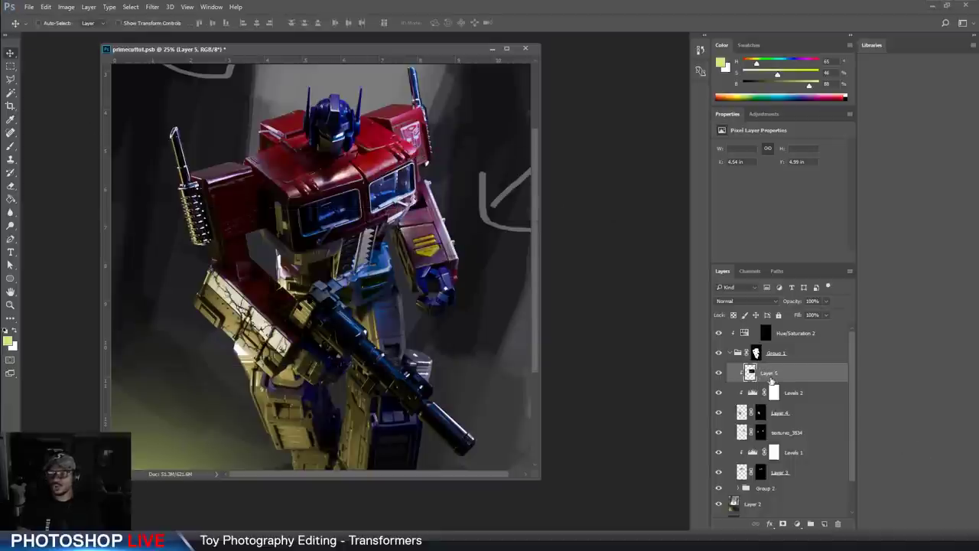
pyautogui.keyDown('alt'); pyautogui.click(770, 380); pyautogui.keyUp('alt')
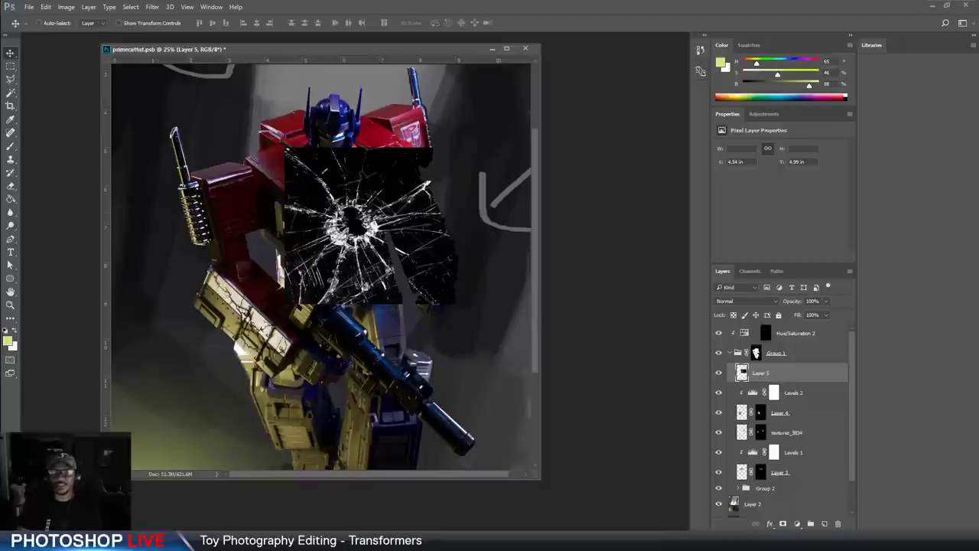
pyautogui.moveTo(347, 216); pyautogui.dragTo(355, 198)
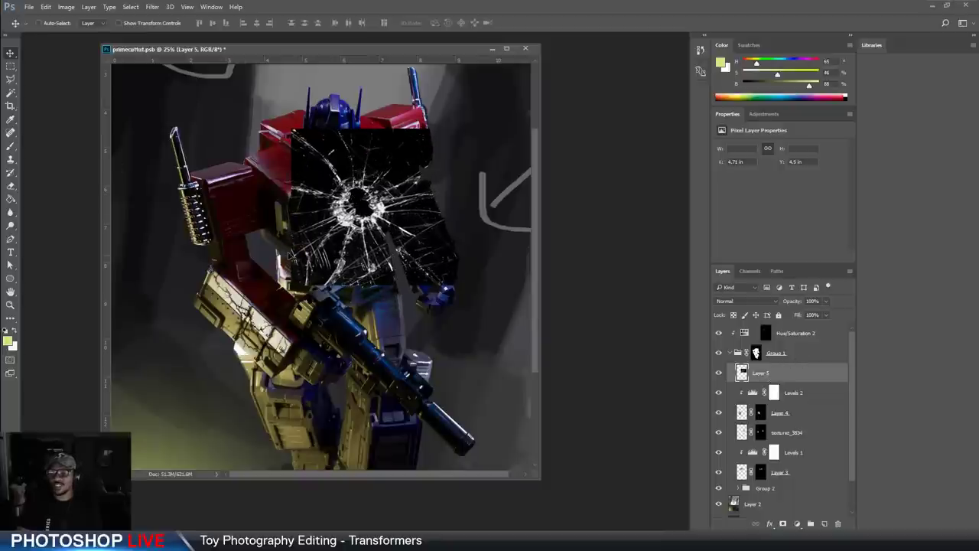
pyautogui.hotkey('ctrl', 't')
pyautogui.rightClick(331, 221)
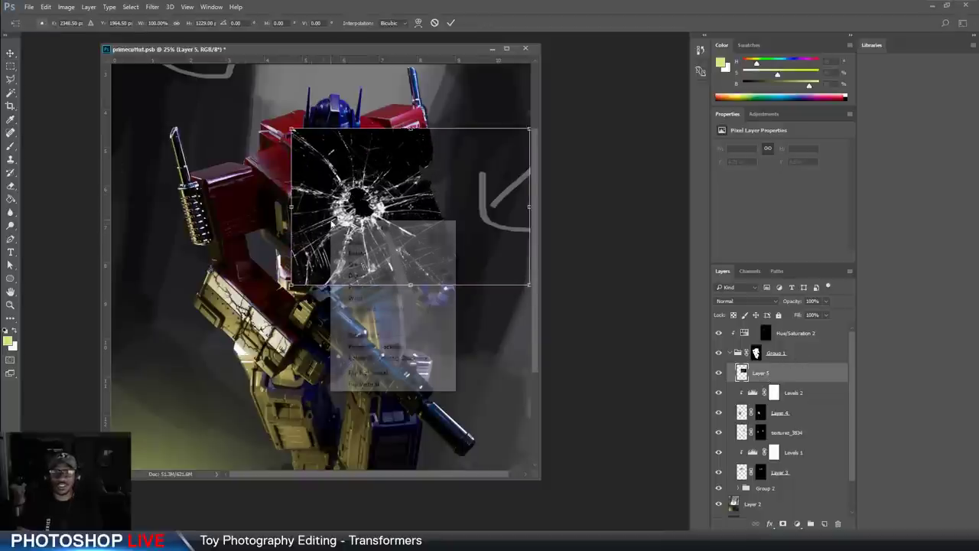
pyautogui.click(376, 280)
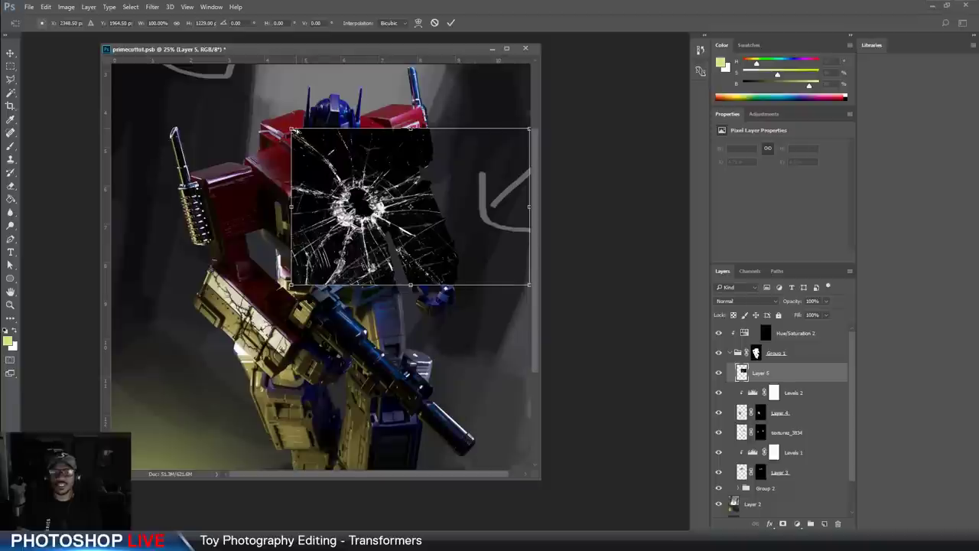
pyautogui.press('Return')
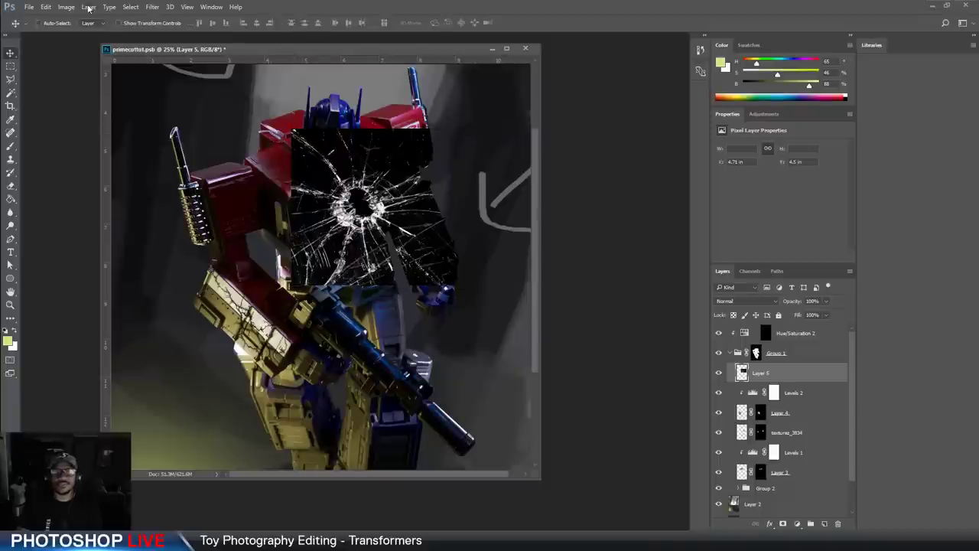
# Flip the shattered-glass layer horizontally and distort its four corners to roughly match the chest window nearest the Autobot-logo shoulder
pyautogui.click(46, 7)
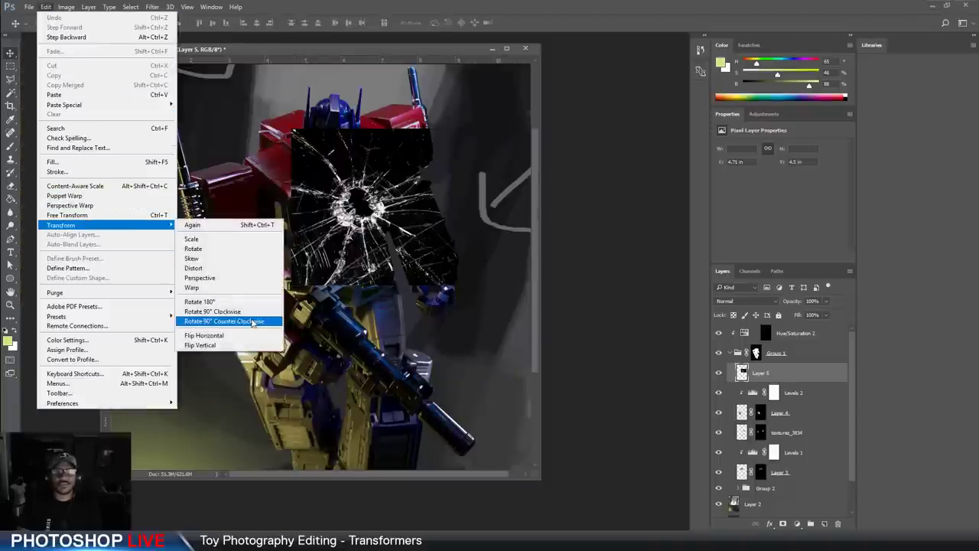
pyautogui.click(250, 337)
pyautogui.hotkey('ctrl', 't')
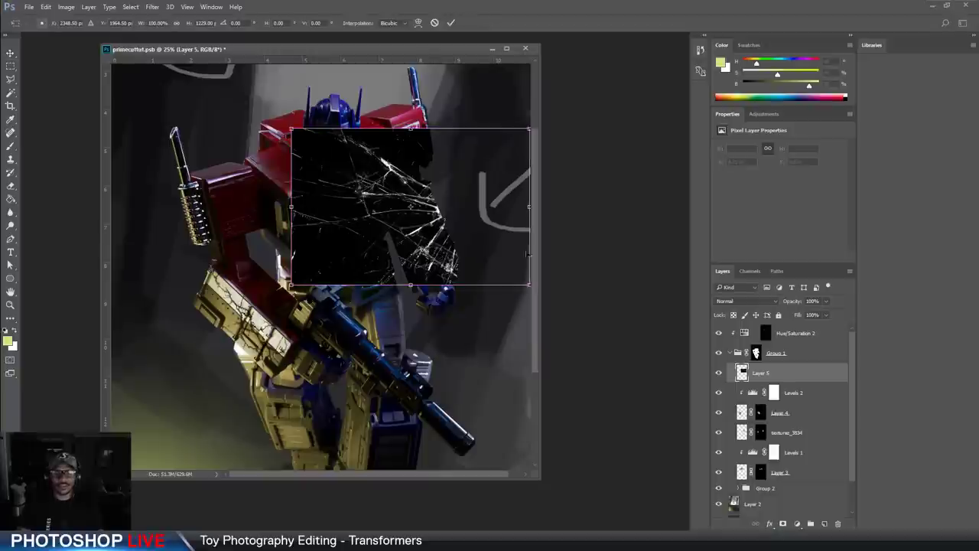
pyautogui.rightClick(392, 220)
pyautogui.click(419, 274)
pyautogui.moveTo(292, 130); pyautogui.dragTo(295, 192)
pyautogui.hotkey('ctrl', '+')
pyautogui.moveTo(513, 100); pyautogui.dragTo(364, 145)
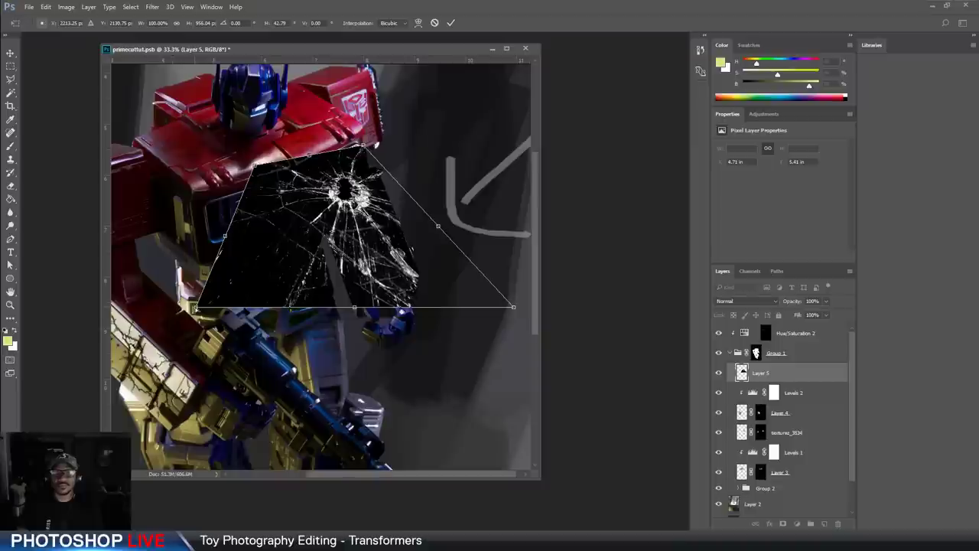
pyautogui.moveTo(196, 307); pyautogui.dragTo(294, 217)
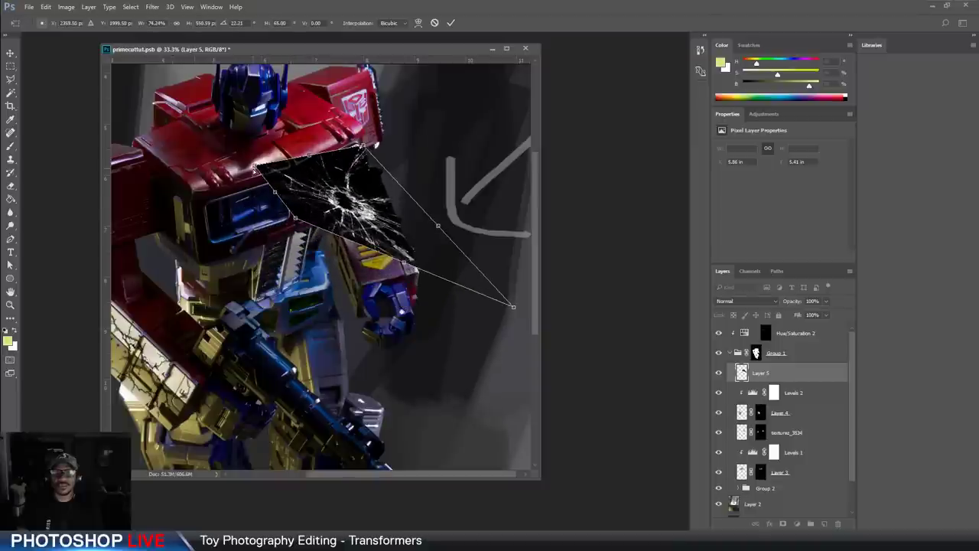
pyautogui.moveTo(254, 167); pyautogui.dragTo(288, 173)
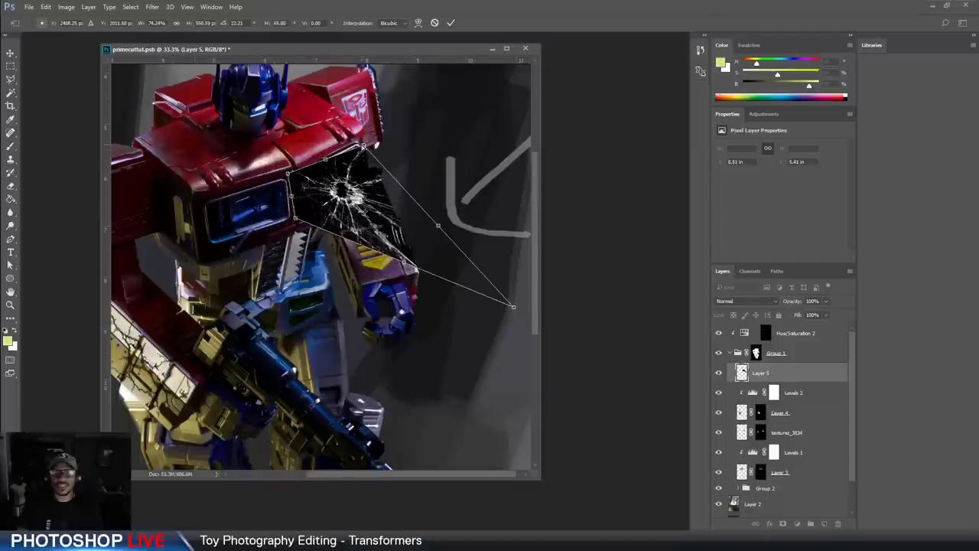
pyautogui.moveTo(364, 146); pyautogui.dragTo(365, 141)
pyautogui.moveTo(501, 301); pyautogui.dragTo(368, 195)
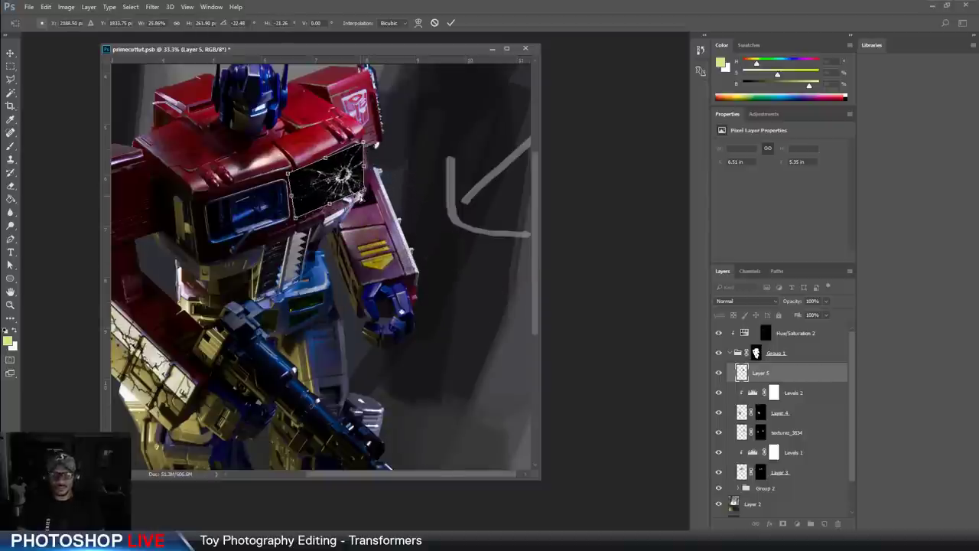
# Refine the shattered-glass layer's distorted corners to fit the outline of the chest window nearest the Autobot-logo shoulder, and commit the transform
pyautogui.hotkey('ctrl', '+')
pyautogui.hotkey('ctrl', '+')
pyautogui.moveTo(365, 149); pyautogui.dragTo(361, 328)
pyautogui.moveTo(400, 201)
pyautogui.mouseDown()
pyautogui.moveTo(398, 222)
pyautogui.moveTo(393, 198)
pyautogui.mouseUp()
pyautogui.moveTo(251, 262); pyautogui.dragTo(273, 262)
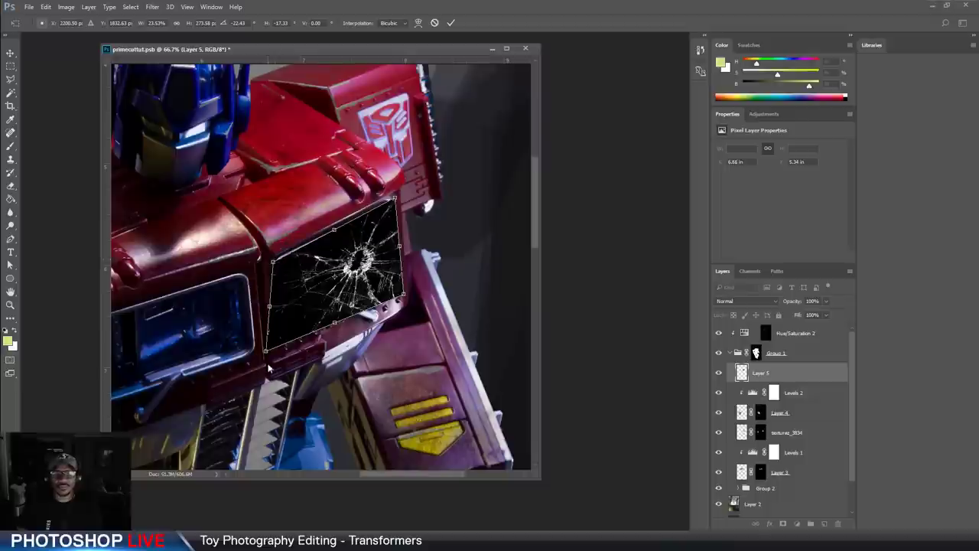
pyautogui.moveTo(280, 348); pyautogui.dragTo(282, 346)
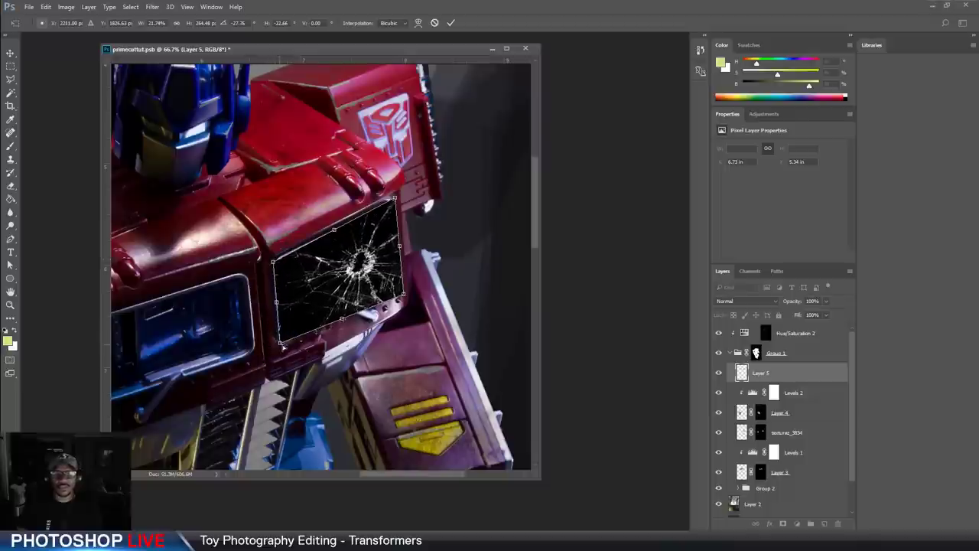
pyautogui.moveTo(403, 295); pyautogui.dragTo(399, 283)
pyautogui.moveTo(395, 199); pyautogui.dragTo(392, 201)
pyautogui.moveTo(399, 283); pyautogui.dragTo(398, 283)
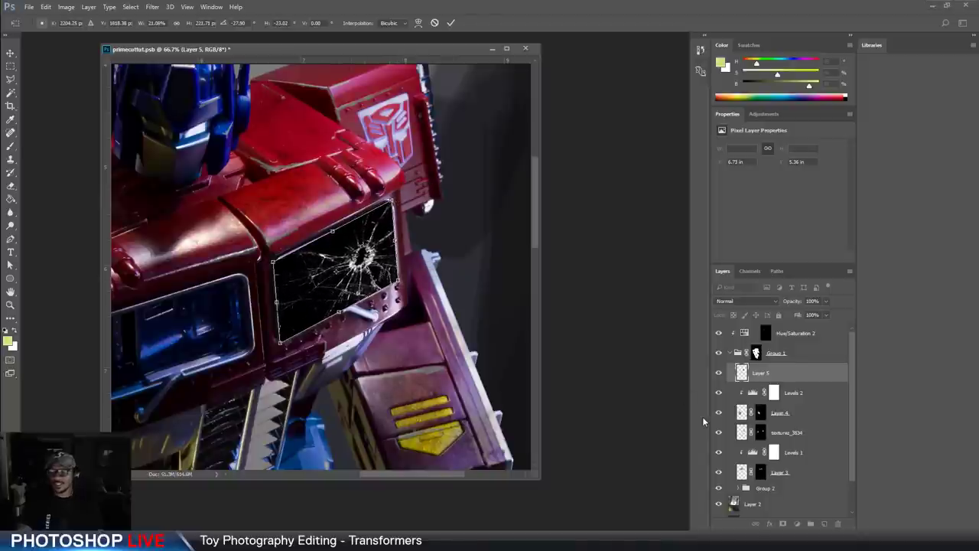
pyautogui.press('Return')
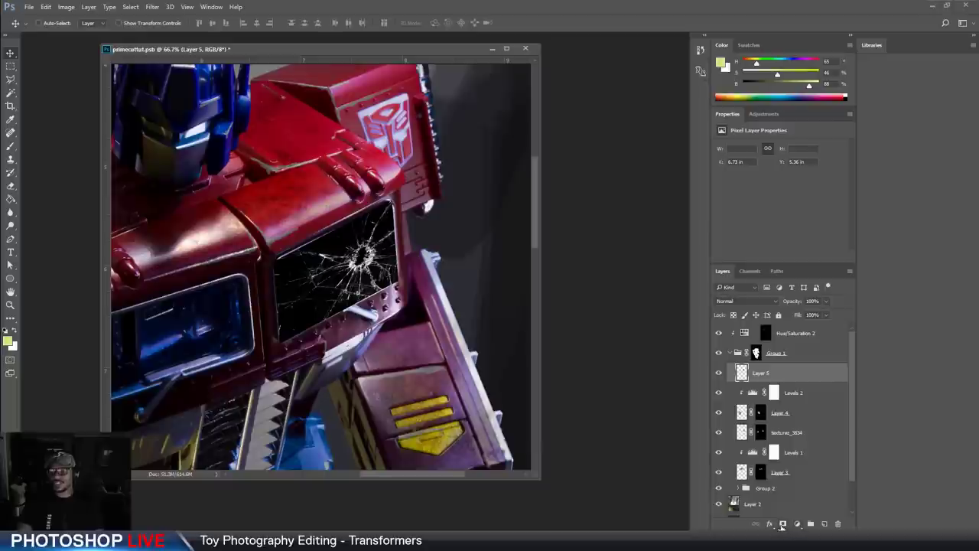
# Add a layer mask to Layer 5 and set the layer's blend mode to Screen
pyautogui.click(782, 524)
pyautogui.click(742, 374)
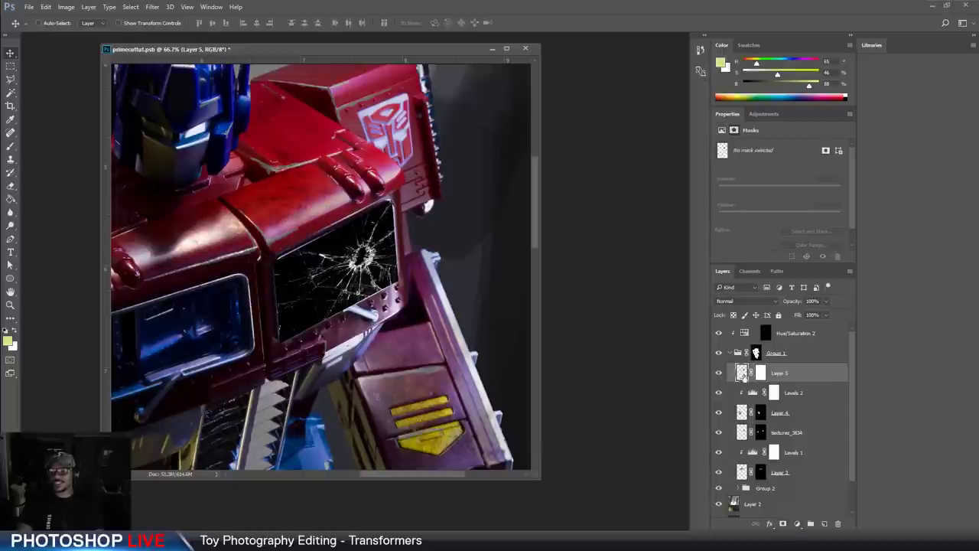
pyautogui.click(727, 301)
pyautogui.click(727, 307)
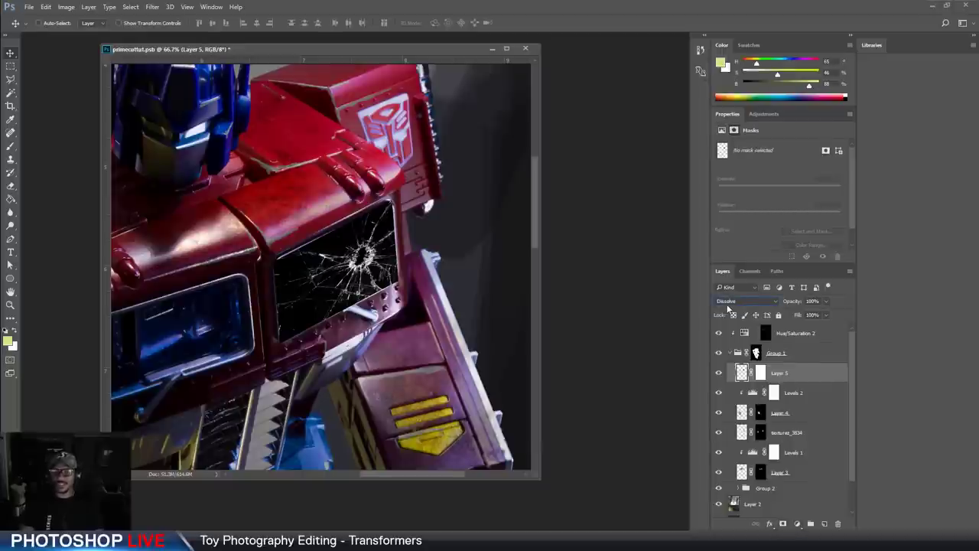
pyautogui.press('Down')
pyautogui.press('Down')
pyautogui.press('Down')
pyautogui.press('Down')
pyautogui.press('Down')
pyautogui.press('Down')
pyautogui.press('Down')
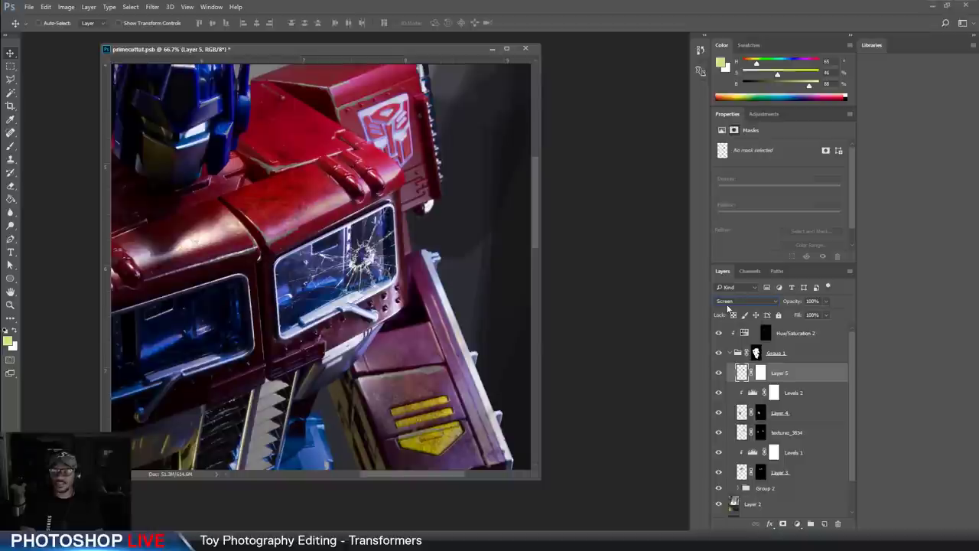
pyautogui.press('Up')
pyautogui.press('Down')
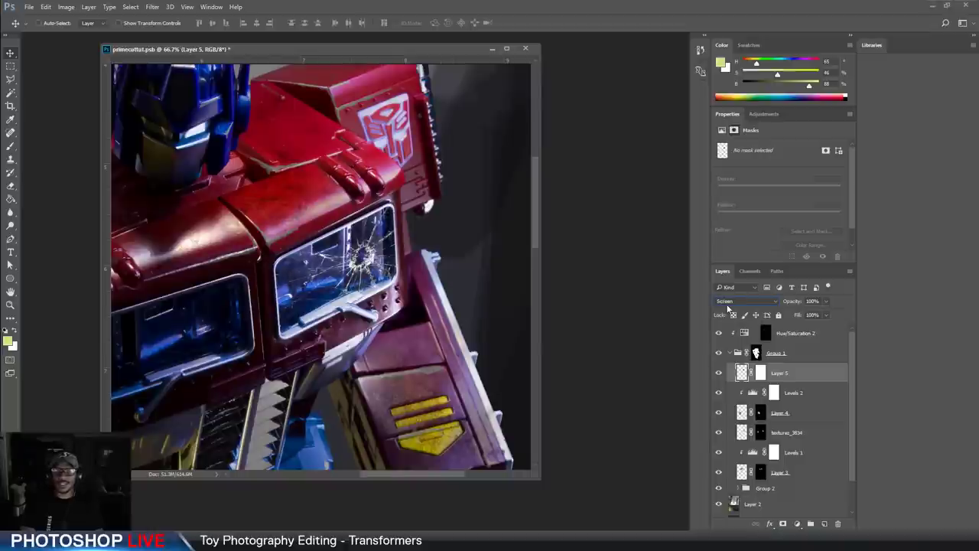
# Paint black on Layer 5's mask with a soft round brush to hide cracks over the window's lower frame near its outer corner
pyautogui.click(10, 304)
pyautogui.click(405, 268)
pyautogui.click(406, 273)
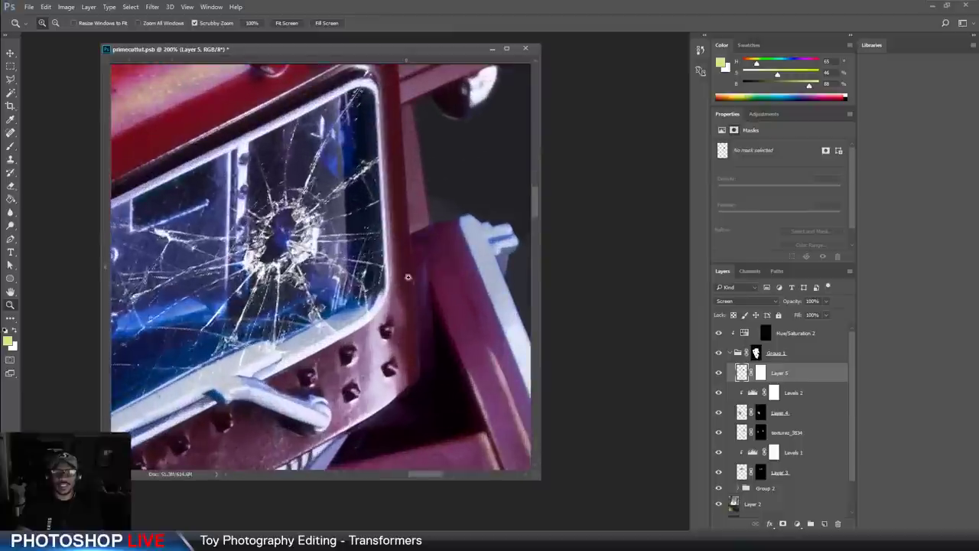
pyautogui.moveTo(314, 320); pyautogui.dragTo(439, 281)
pyautogui.moveTo(484, 176); pyautogui.dragTo(465, 196)
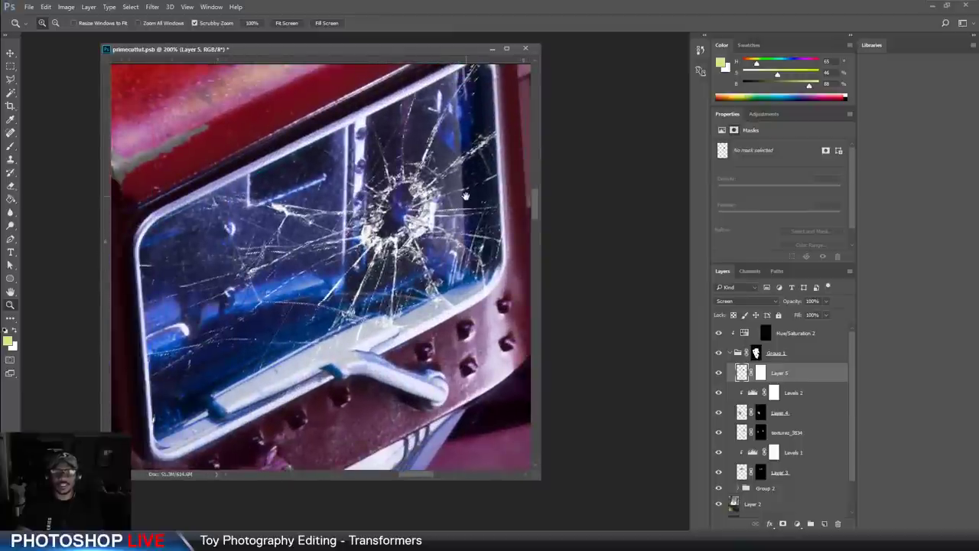
pyautogui.click(762, 373)
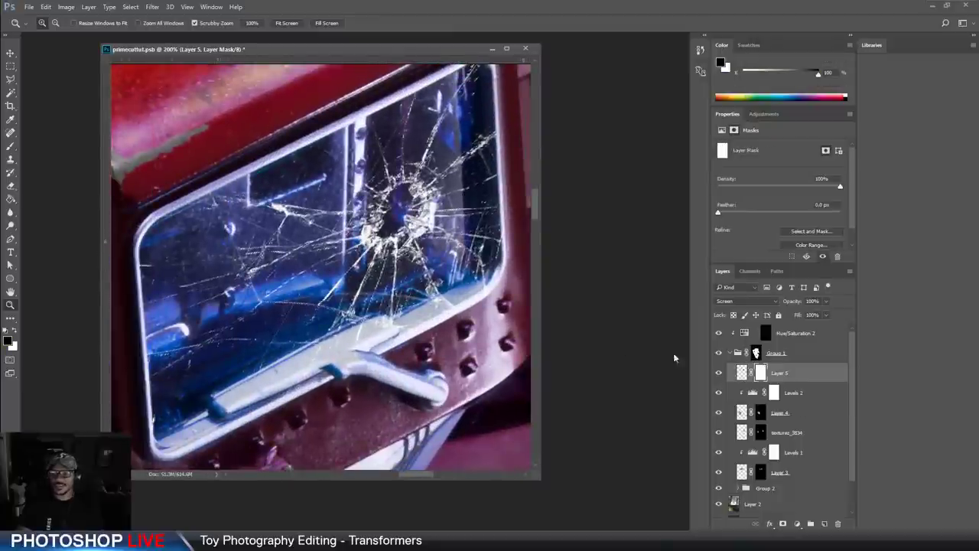
pyautogui.press('d')
pyautogui.click(10, 145)
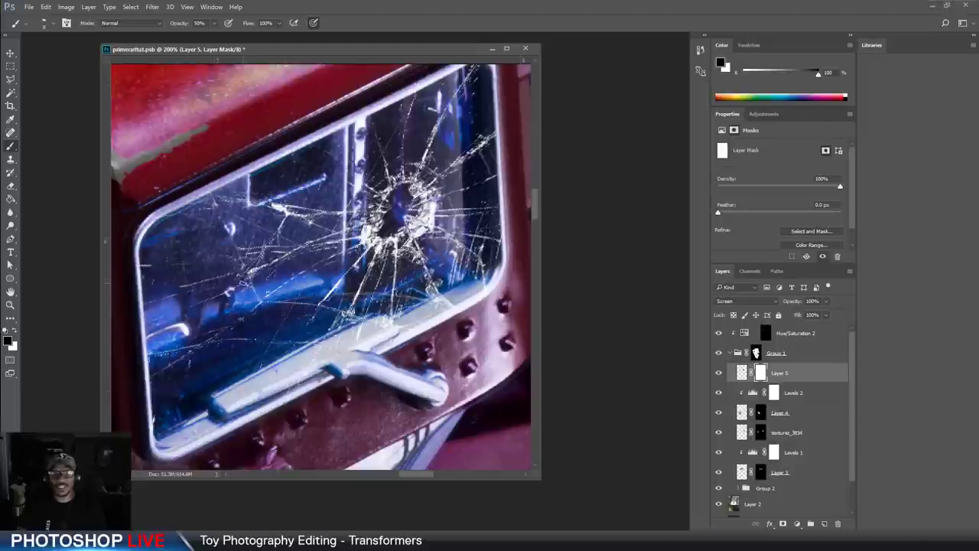
pyautogui.click(52, 24)
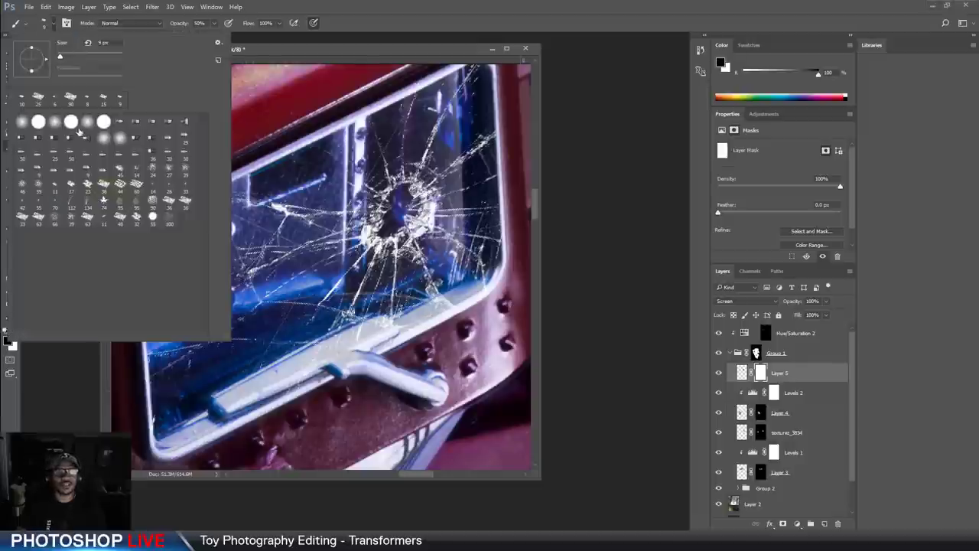
pyautogui.click(386, 56)
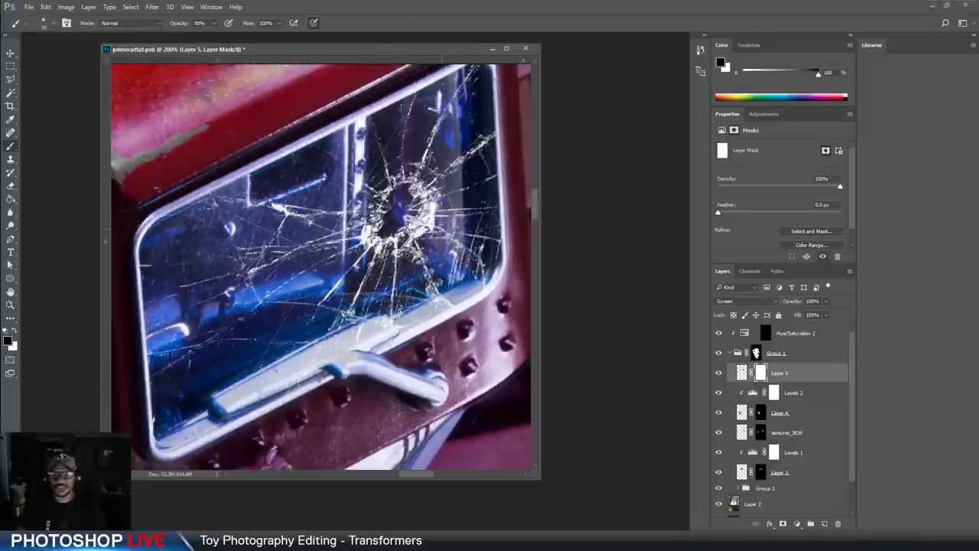
pyautogui.press(']')
pyautogui.press(']')
pyautogui.press(']')
pyautogui.press(']')
pyautogui.press(']')
pyautogui.moveTo(440, 304)
pyautogui.mouseDown()
pyautogui.moveTo(476, 304)
pyautogui.moveTo(414, 331)
pyautogui.moveTo(446, 305)
pyautogui.mouseUp()
pyautogui.press('[')
# Set the brush opacity to 100% and finish masking the cracks off the lower frame near the outer corner with a smaller brush
pyautogui.click(214, 23)
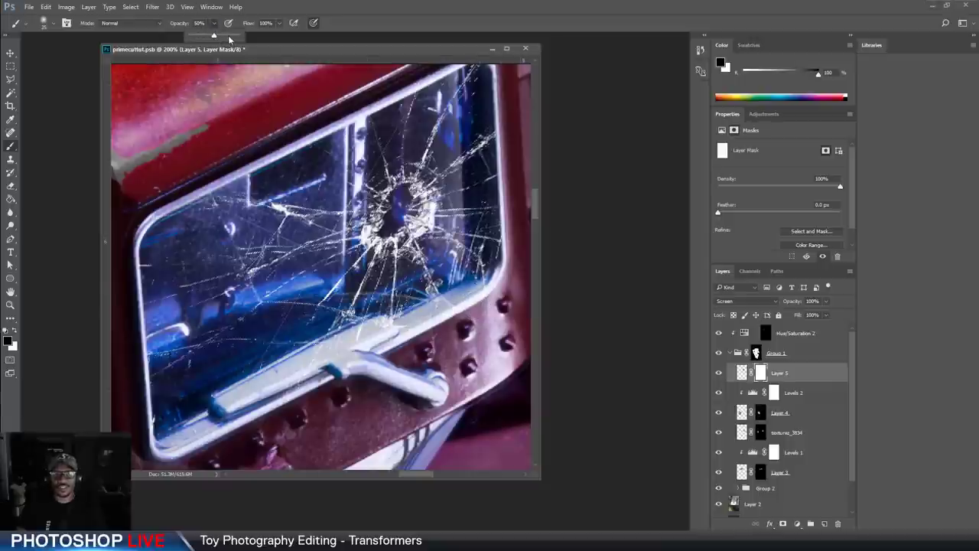
pyautogui.moveTo(228, 36); pyautogui.dragTo(276, 6)
pyautogui.press('[')
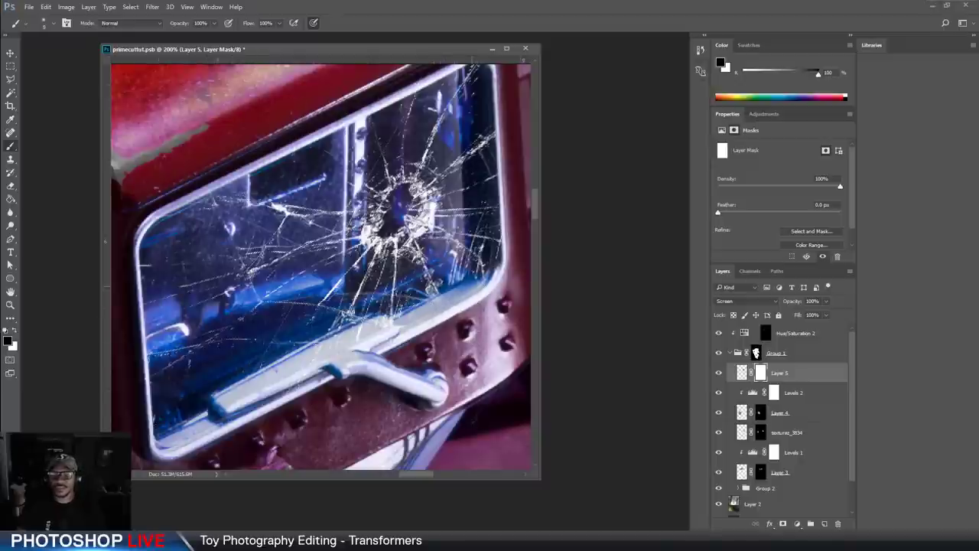
pyautogui.press('x')
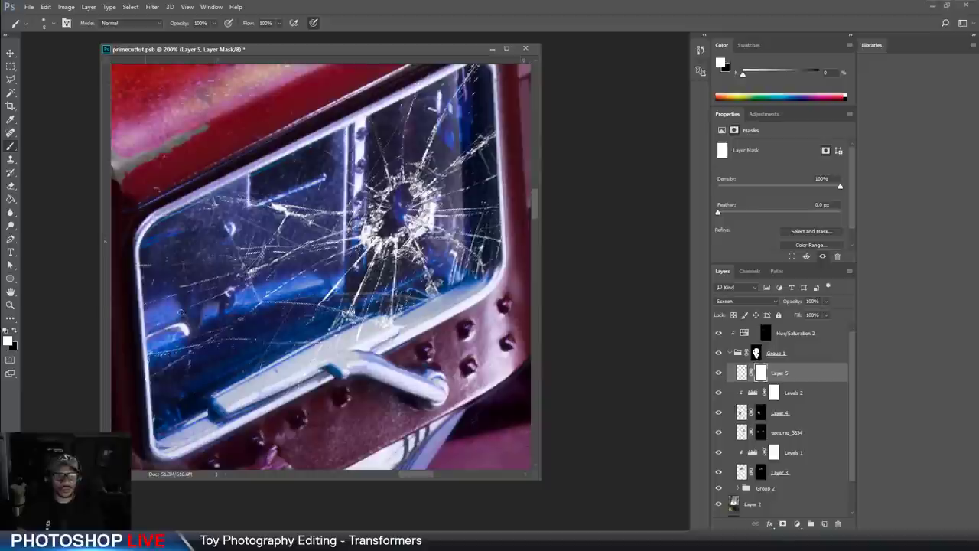
pyautogui.press('x')
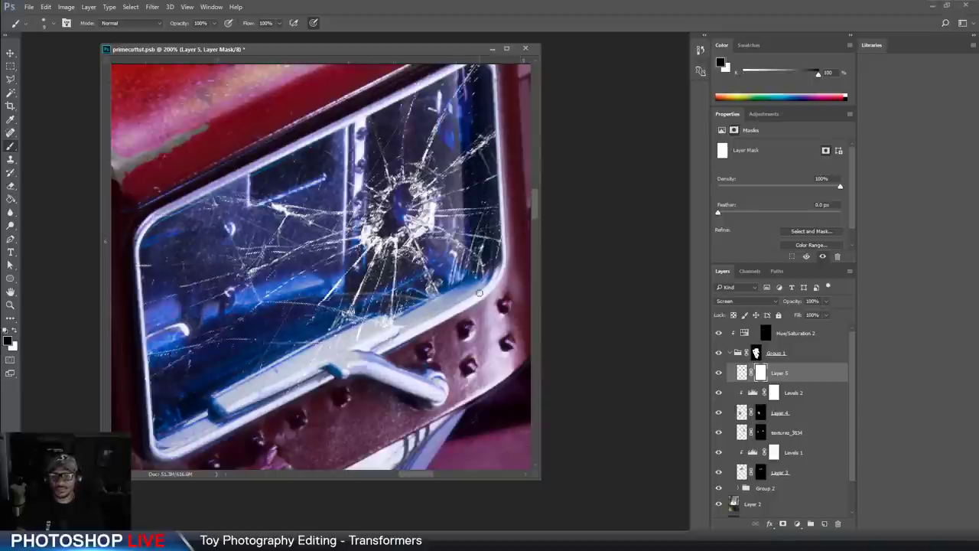
# Mask out the cracks along the window's outer side edge, from the upper corner down to the lower corner
pyautogui.moveTo(478, 244); pyautogui.dragTo(394, 285)
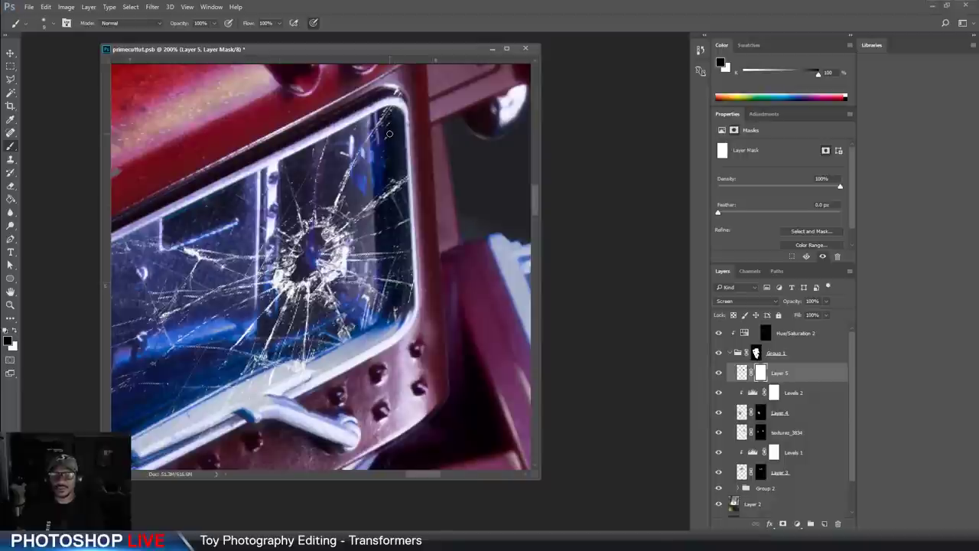
pyautogui.press(']')
pyautogui.moveTo(399, 108); pyautogui.dragTo(395, 142)
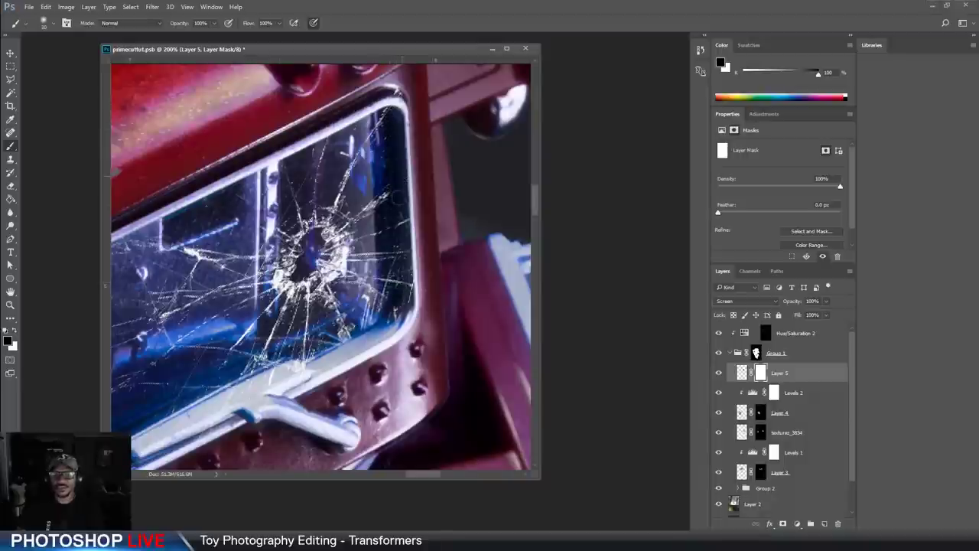
pyautogui.moveTo(397, 197)
pyautogui.mouseDown()
pyautogui.moveTo(411, 312)
pyautogui.moveTo(396, 227)
pyautogui.moveTo(391, 337)
pyautogui.mouseUp()
pyautogui.press(']')
pyautogui.press('x')
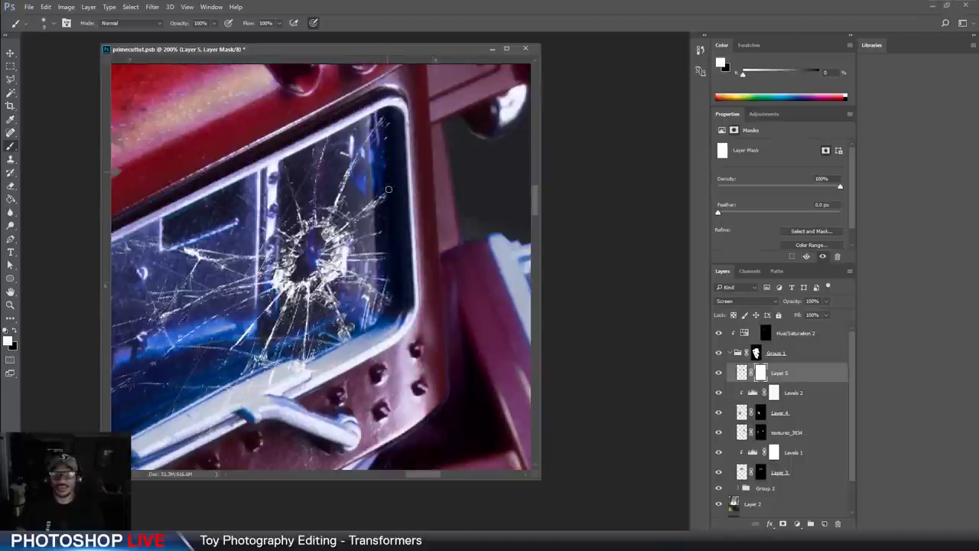
# Mask the cracks off the light wiper bar and ledge along the bottom of the chest window
pyautogui.moveTo(350, 293); pyautogui.dragTo(549, 244)
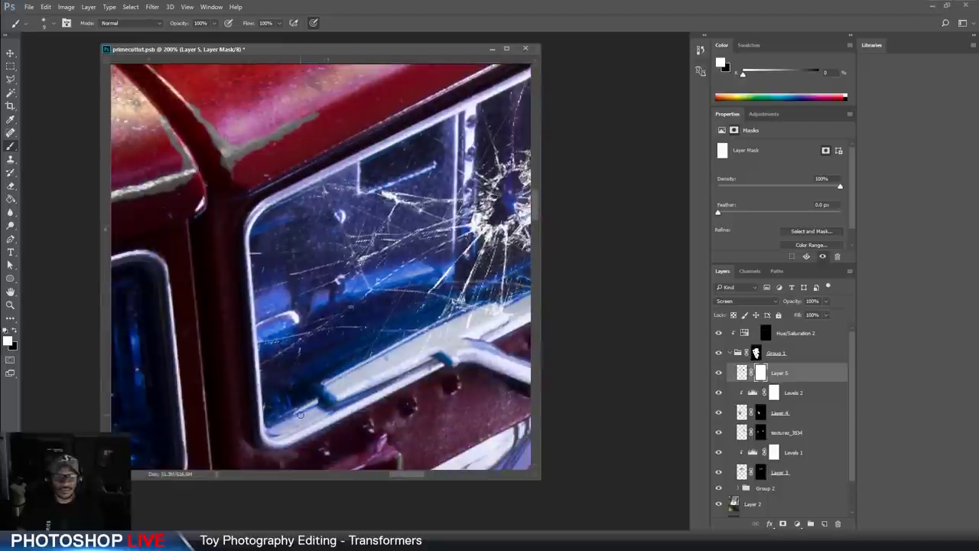
pyautogui.press('x')
pyautogui.press('x')
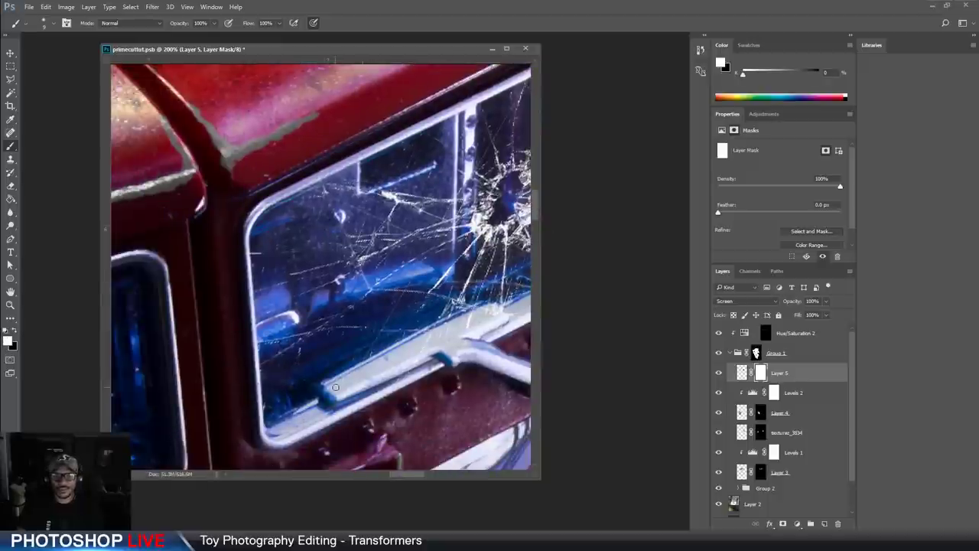
pyautogui.press('[')
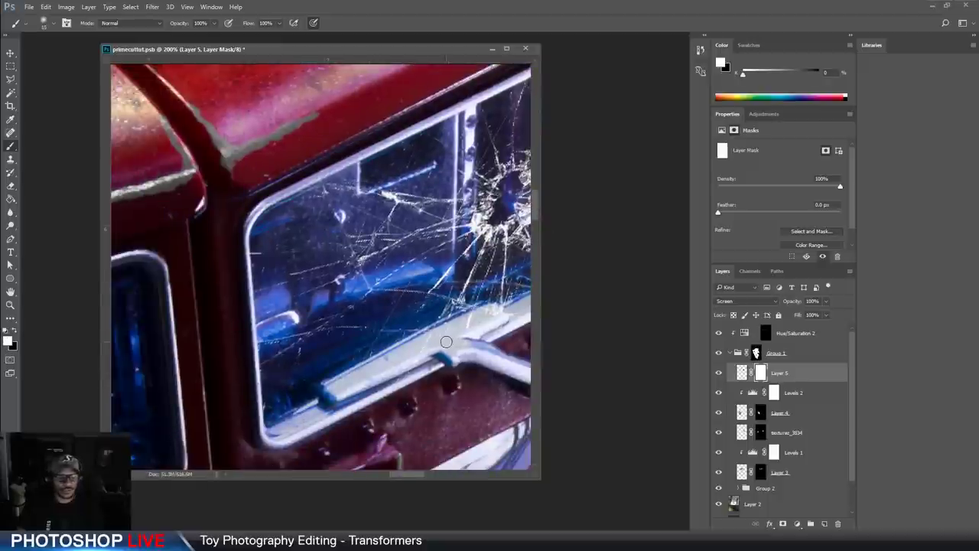
pyautogui.press('x')
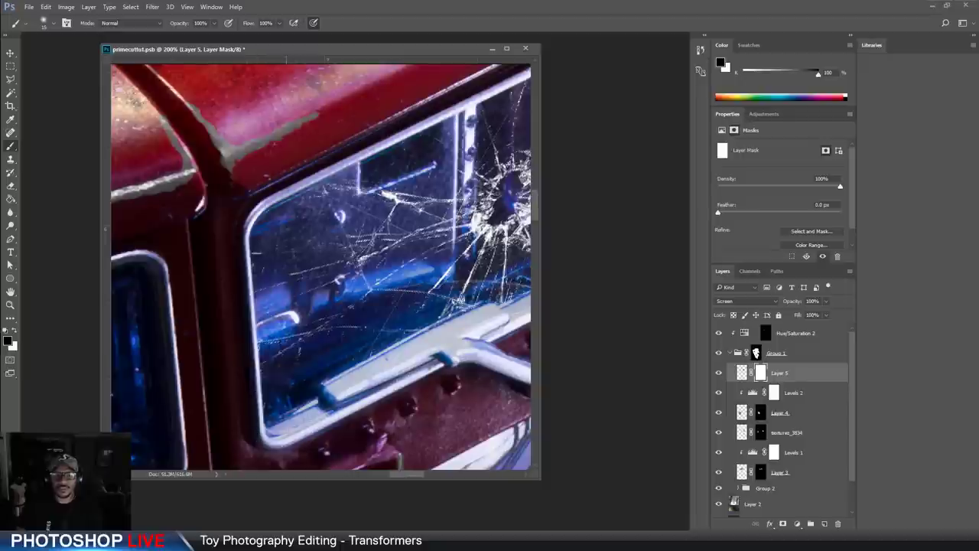
pyautogui.press('x')
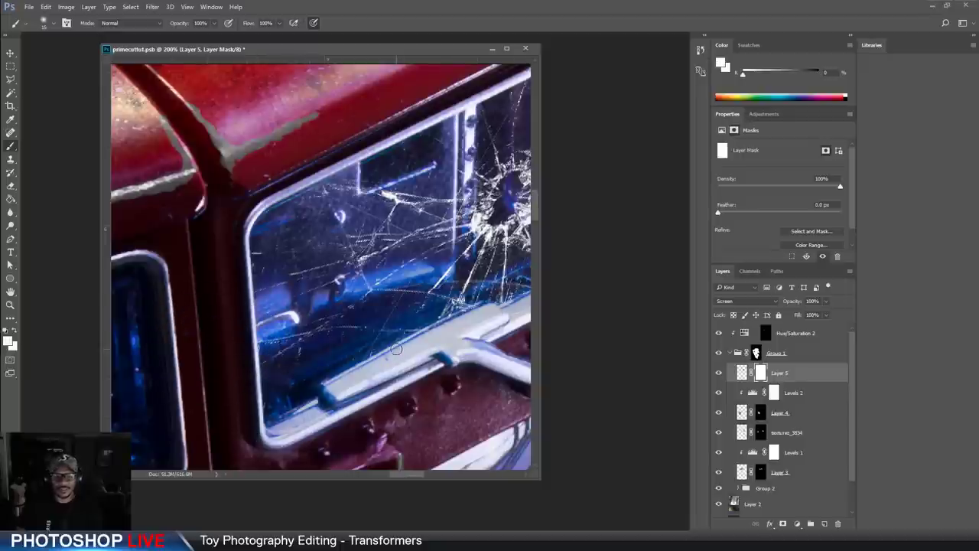
# Try other blend modes on Layer 5, including Linear Dodge (Add) and Subtract, and return it to Screen
pyautogui.moveTo(452, 315); pyautogui.dragTo(283, 362)
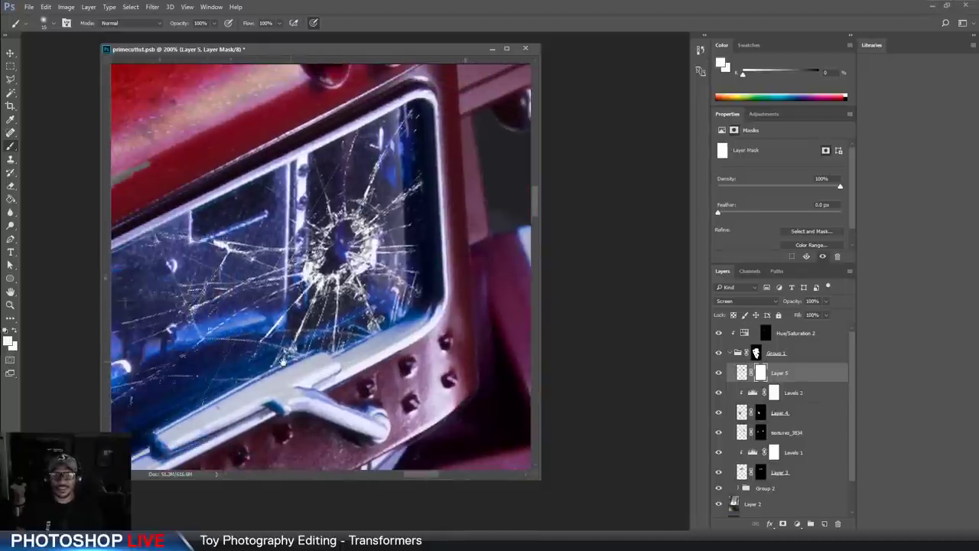
pyautogui.hotkey('ctrl', '-')
pyautogui.hotkey('ctrl', '+')
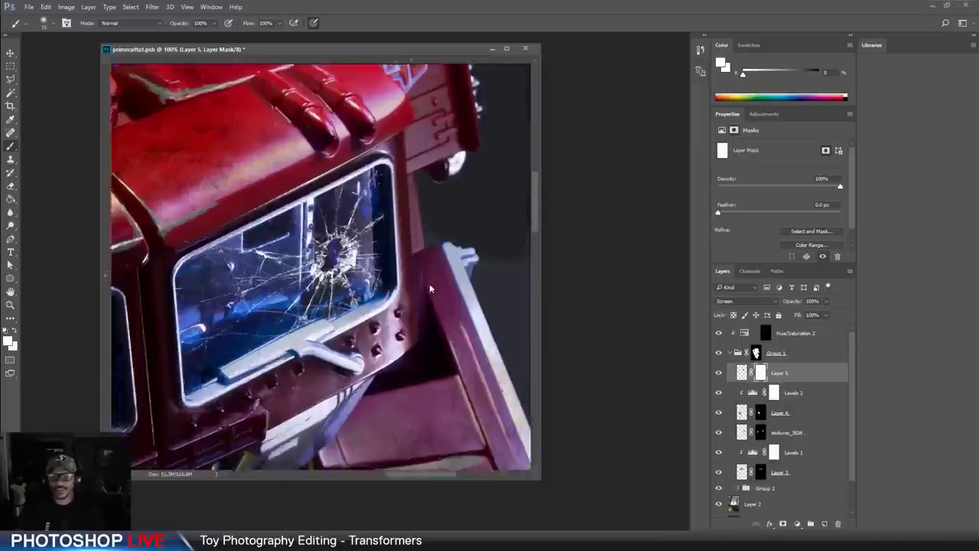
pyautogui.moveTo(353, 272); pyautogui.dragTo(426, 262)
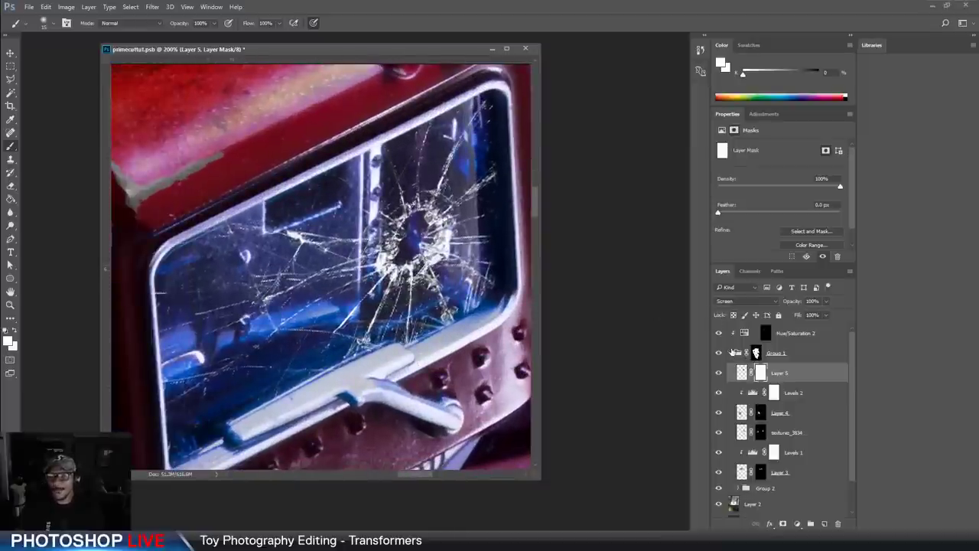
pyautogui.click(726, 300)
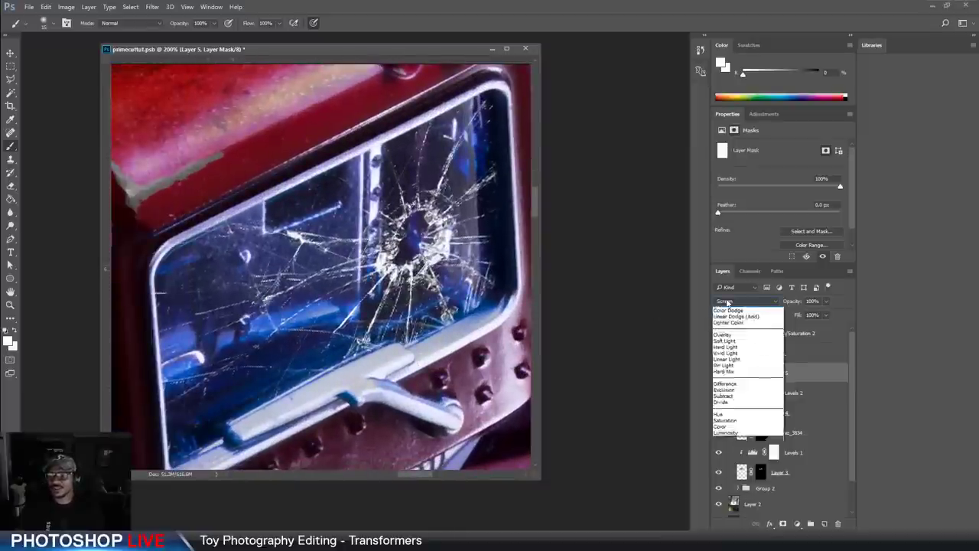
pyautogui.click(727, 299)
pyautogui.press('Down')
pyautogui.press('Down')
pyautogui.scroll(-5, 728, 301)
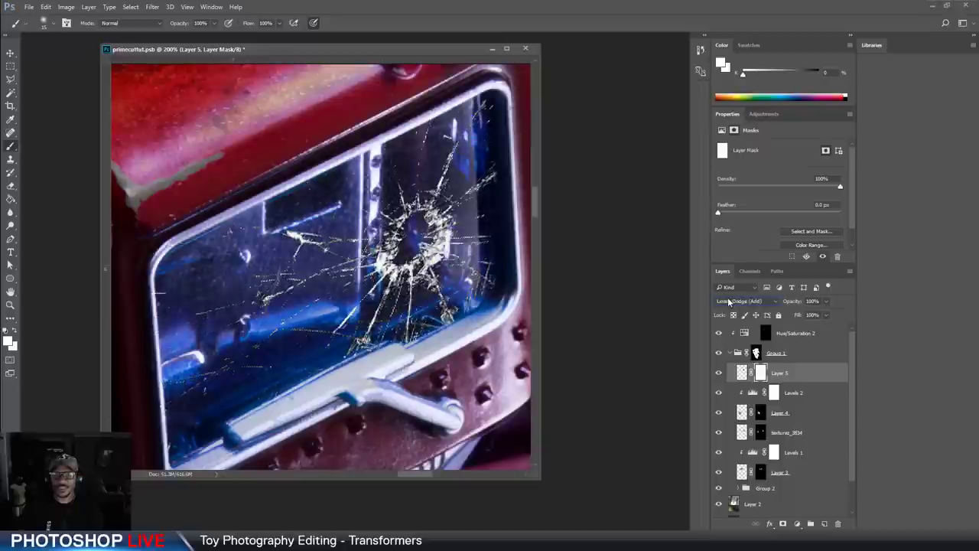
pyautogui.scroll(-6, 728, 302)
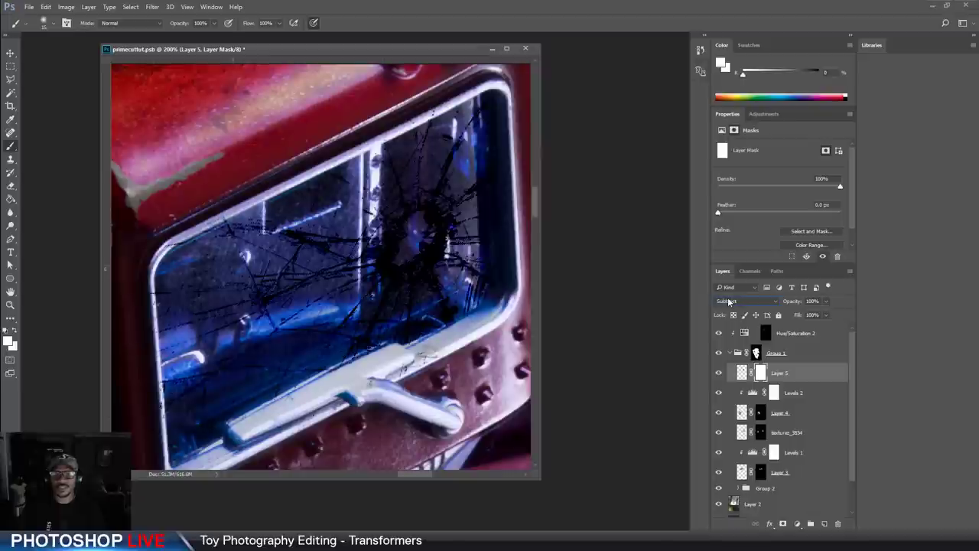
pyautogui.scroll(-5, 728, 302)
pyautogui.scroll(6, 728, 302)
pyautogui.scroll(10, 728, 301)
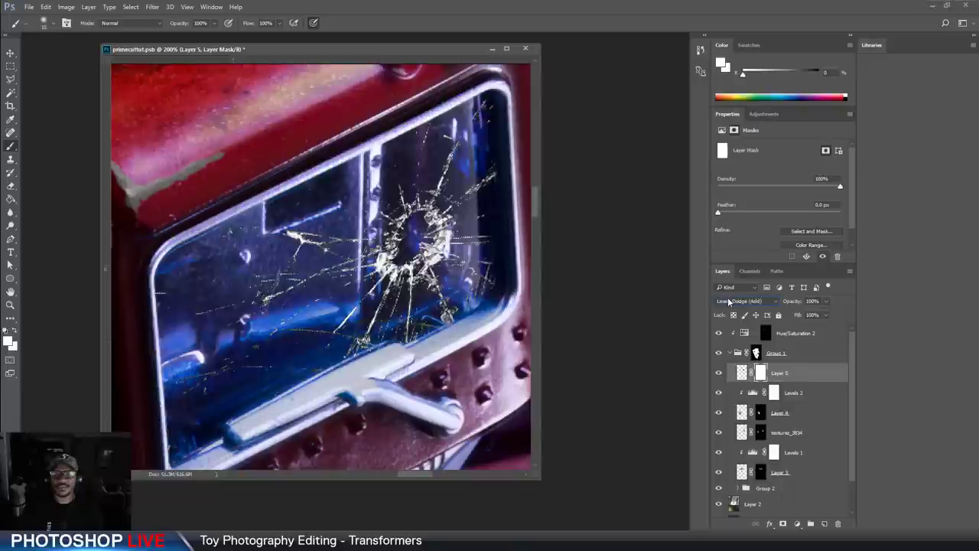
pyautogui.scroll(2, 728, 301)
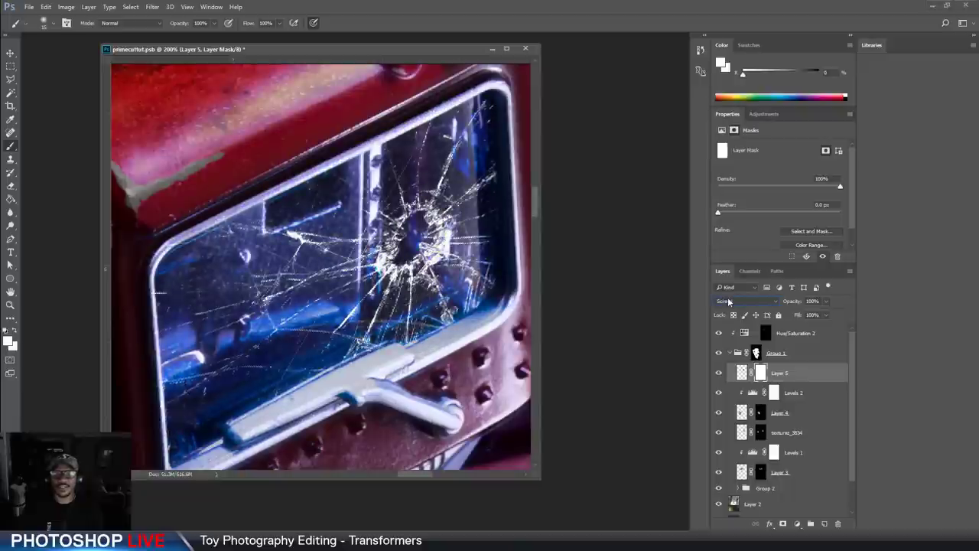
pyautogui.scroll(1, 728, 302)
pyautogui.scroll(-1, 728, 301)
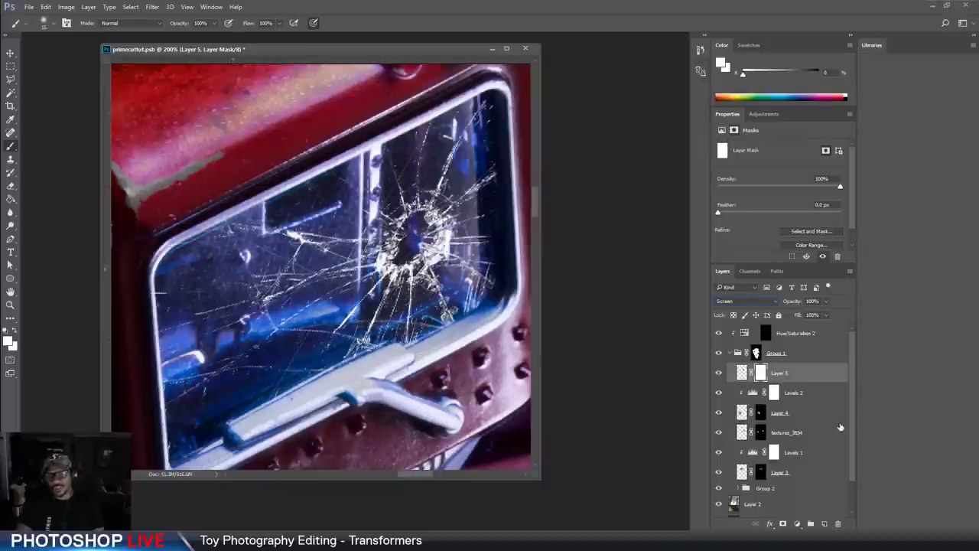
# Add a new layer above Layer 5 and paint the impact hole in the shattered glass black with a small brush
pyautogui.click(825, 524)
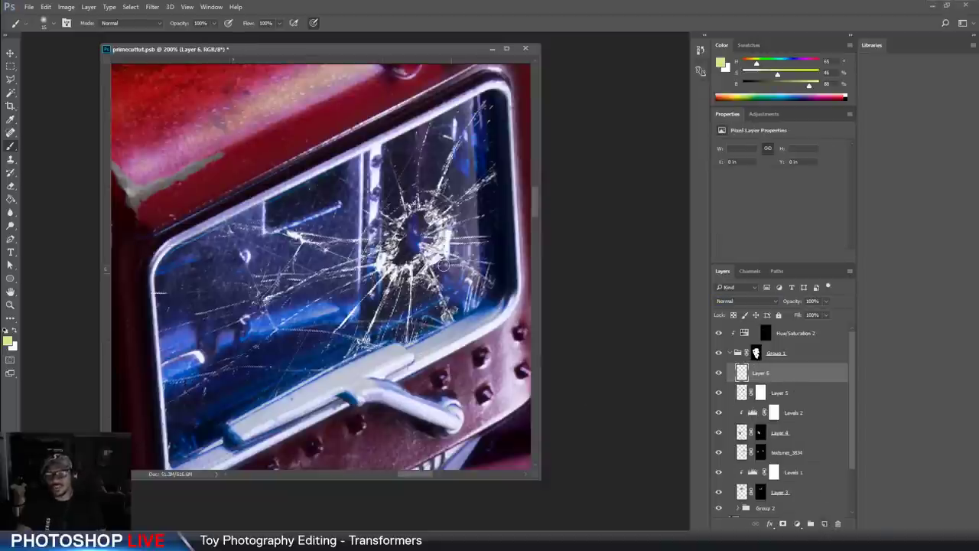
pyautogui.hotkey('ctrl', '+')
pyautogui.moveTo(468, 224); pyautogui.dragTo(371, 234)
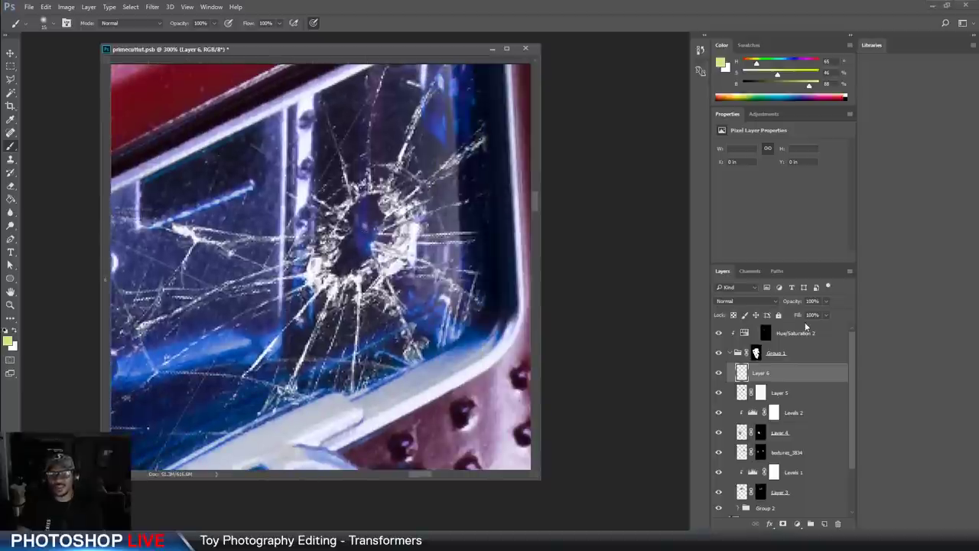
pyautogui.press(']')
pyautogui.press(']')
pyautogui.press('d')
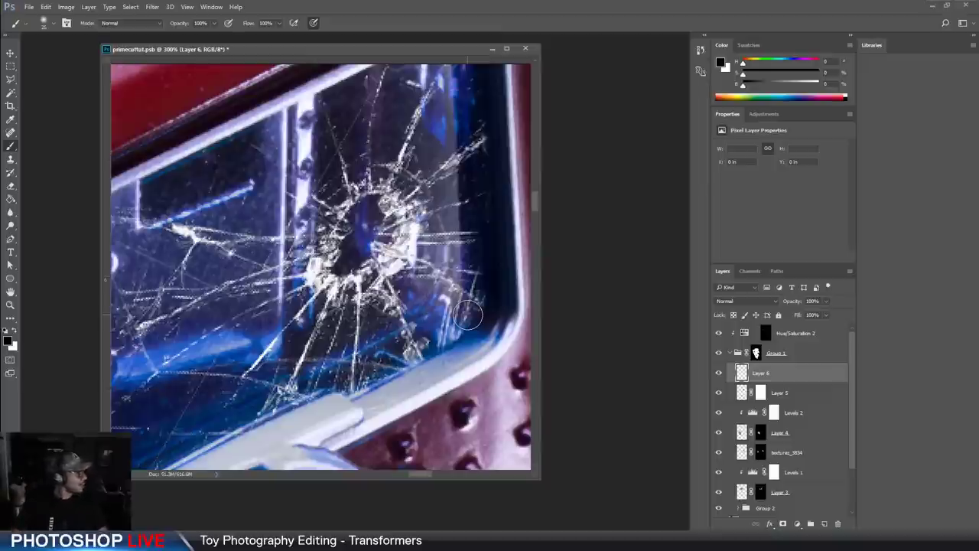
pyautogui.press('[')
pyautogui.press('[')
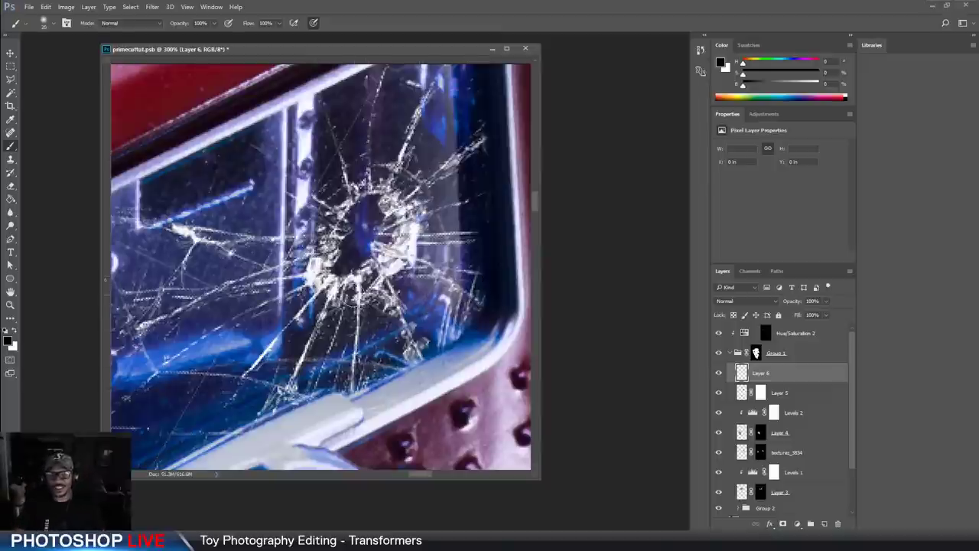
pyautogui.press('[')
pyautogui.press('[')
pyautogui.moveTo(373, 201)
pyautogui.mouseDown()
pyautogui.moveTo(340, 270)
pyautogui.moveTo(364, 260)
pyautogui.moveTo(360, 247)
pyautogui.moveTo(373, 235)
pyautogui.moveTo(366, 227)
pyautogui.moveTo(376, 218)
pyautogui.moveTo(348, 255)
pyautogui.moveTo(379, 215)
pyautogui.mouseUp()
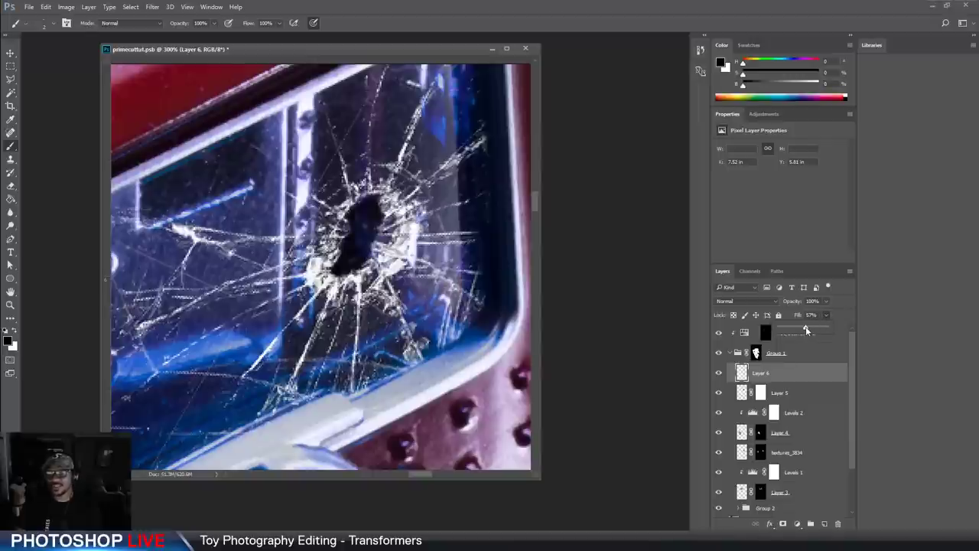
# Lower the fill of Layer 6 to 48% and compare the chest window with that layer hidden and shown
pyautogui.moveTo(799, 333); pyautogui.dragTo(803, 329)
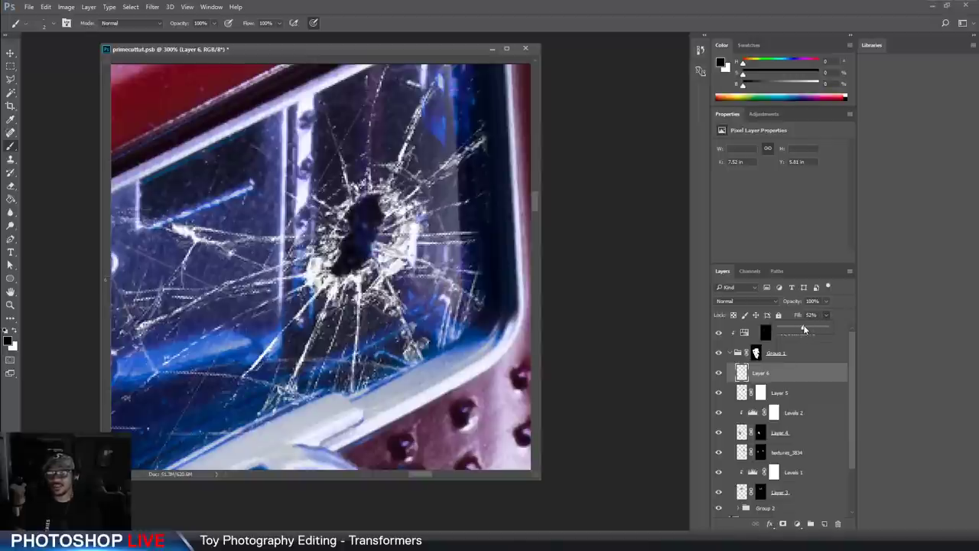
pyautogui.press('Return')
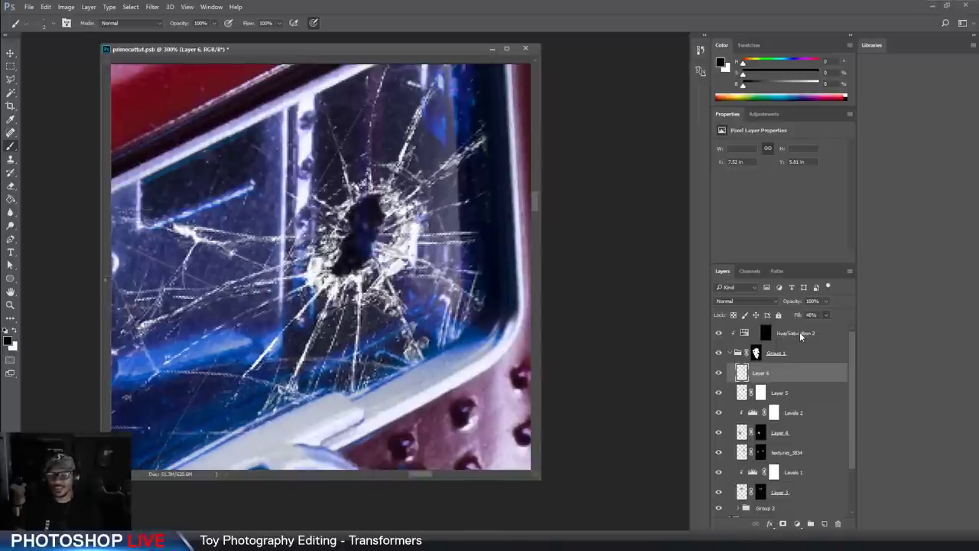
pyautogui.hotkey('ctrl', '-')
pyautogui.hotkey('ctrl', '-')
pyautogui.hotkey('ctrl', '-')
pyautogui.click(719, 374)
pyautogui.click(719, 374)
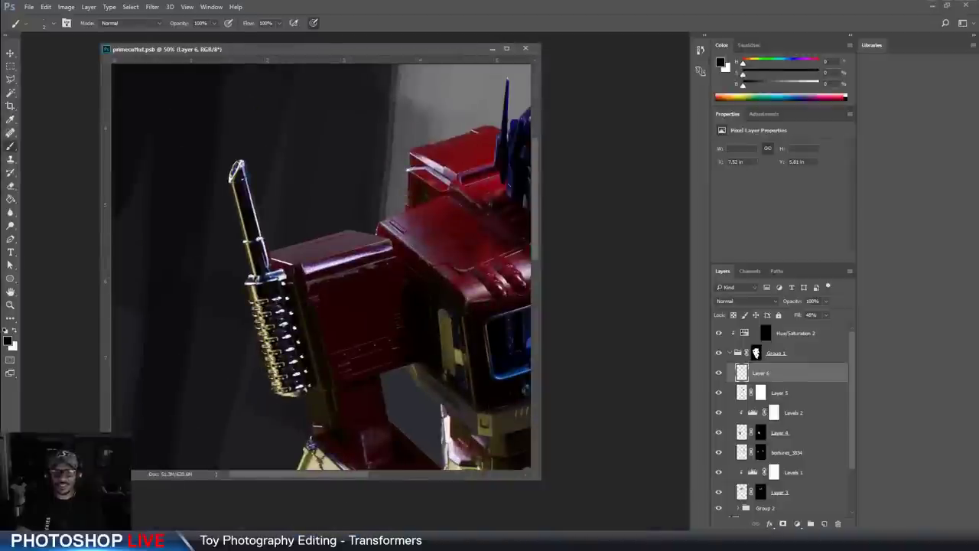
# Bring up the finished reference image Postprocess.jpg and compare its chest and window damage with the toy in primecuttut.psb
pyautogui.moveTo(288, 538)
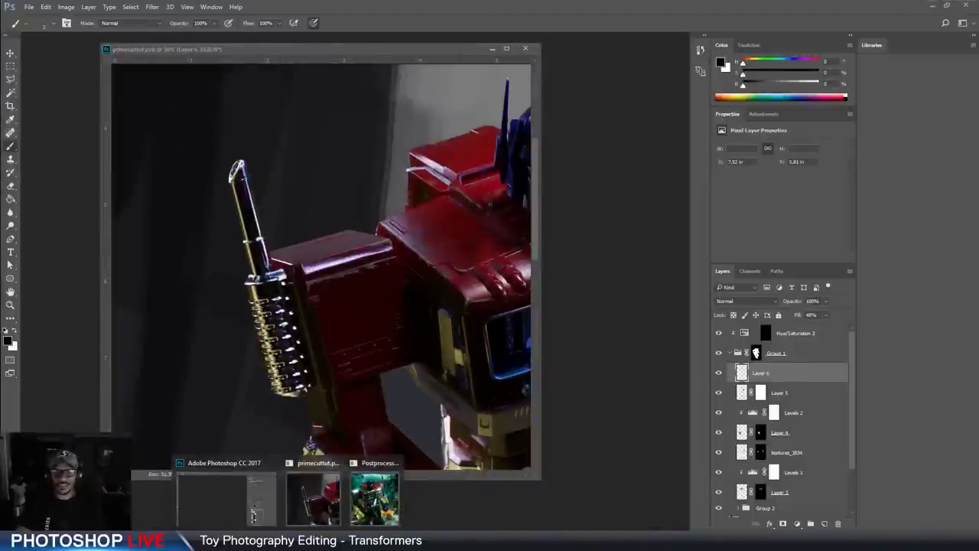
pyautogui.click(369, 505)
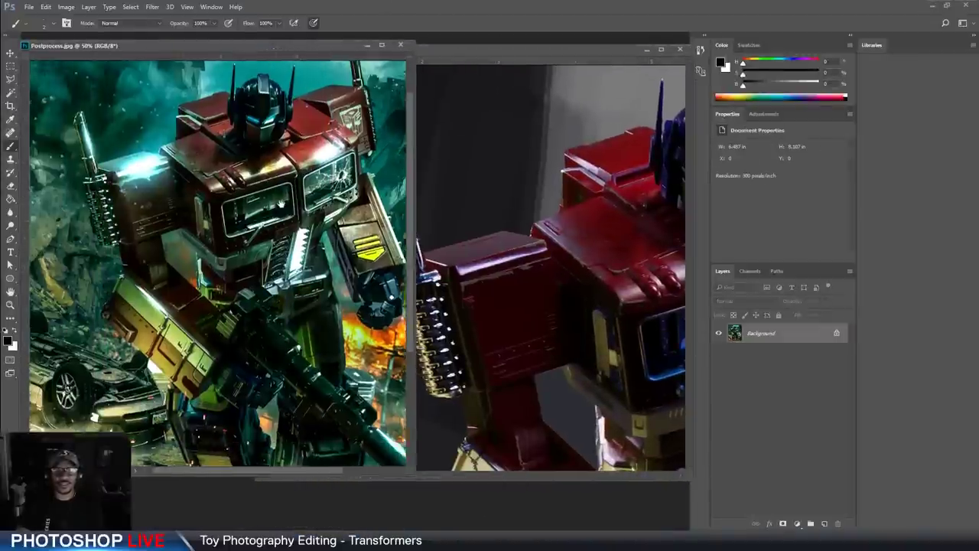
pyautogui.moveTo(281, 204); pyautogui.dragTo(210, 150)
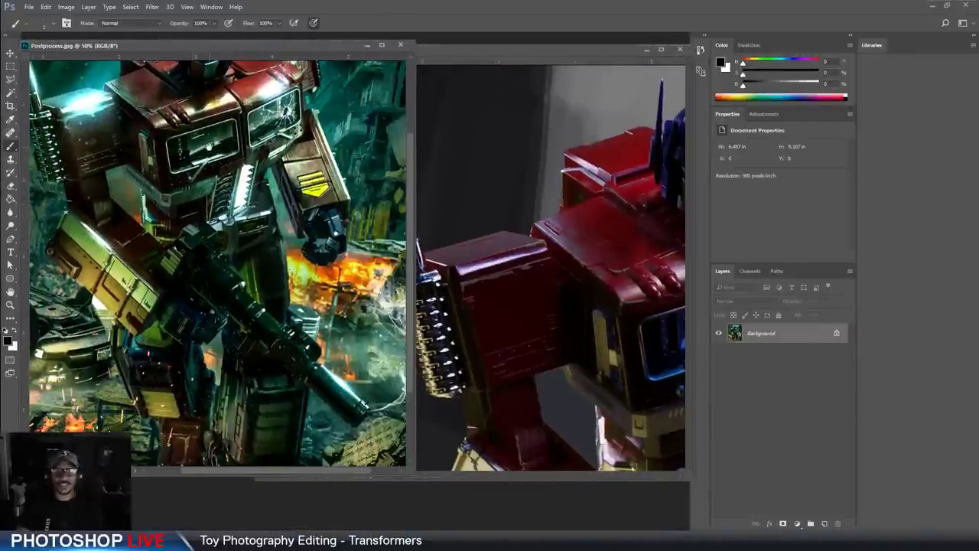
pyautogui.moveTo(305, 294); pyautogui.dragTo(250, 255)
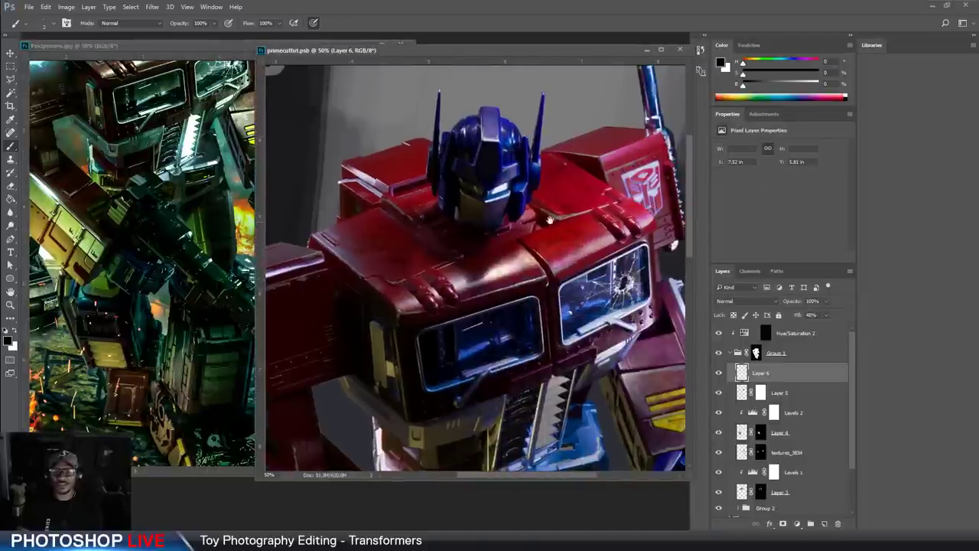
pyautogui.moveTo(550, 221); pyautogui.dragTo(536, 273)
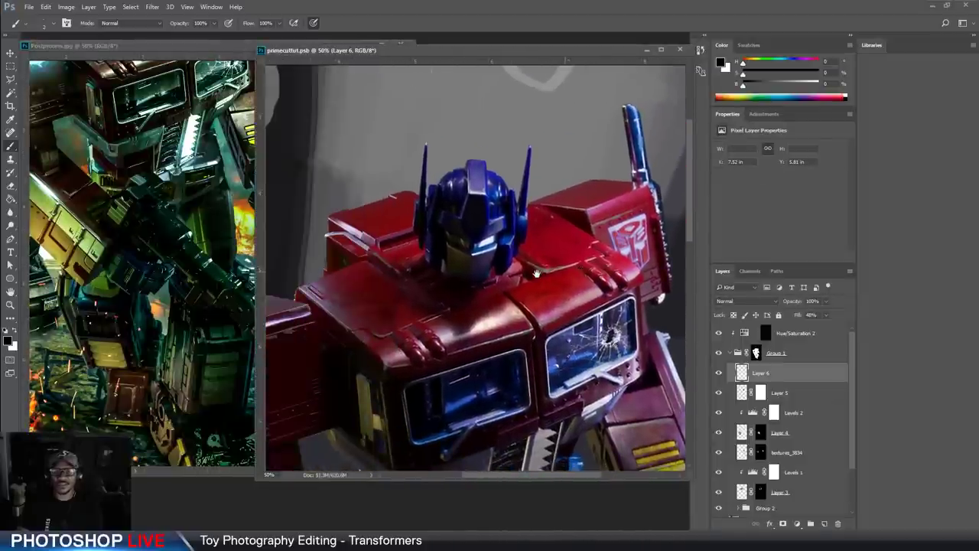
pyautogui.click(35, 214)
pyautogui.moveTo(144, 165); pyautogui.dragTo(145, 233)
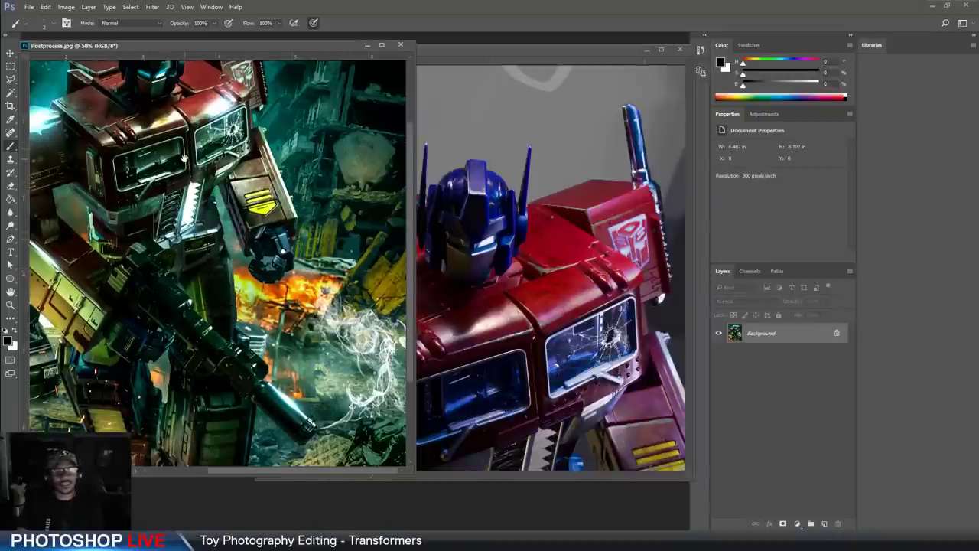
pyautogui.moveTo(183, 158); pyautogui.dragTo(192, 189)
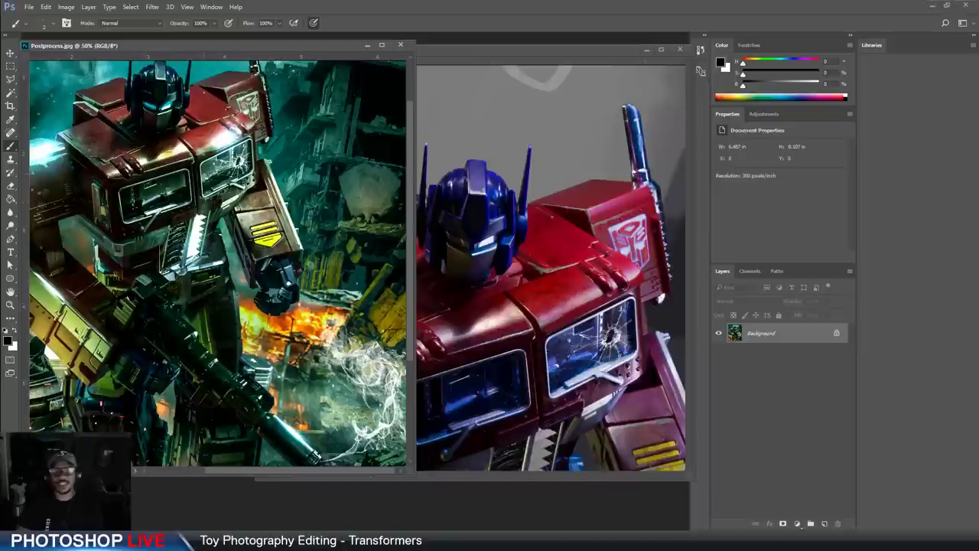
# Return to primecuttut.psb, add a new layer above Layer 6 and show the document in full-screen mode with the toy's upper body in view
pyautogui.moveTo(533, 51); pyautogui.dragTo(401, 52)
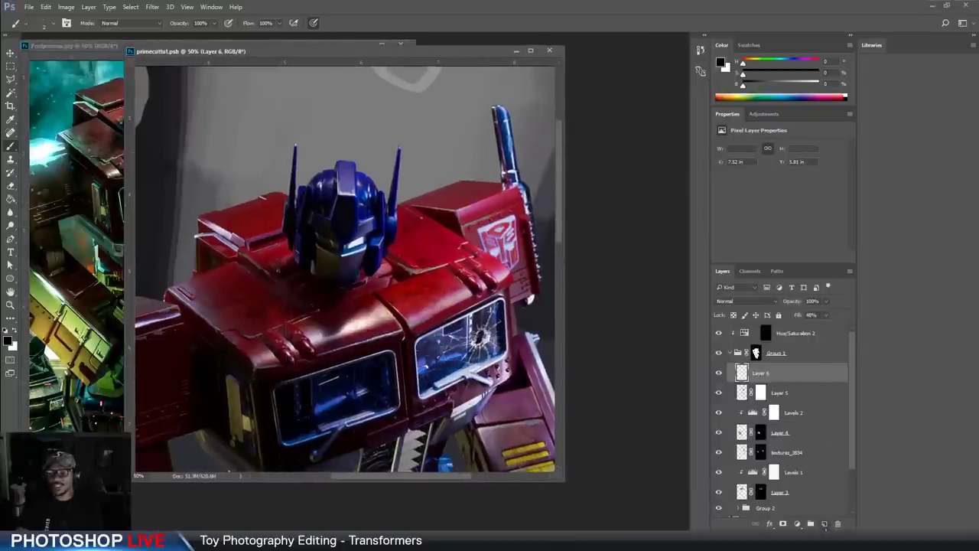
pyautogui.click(824, 524)
pyautogui.press('f')
pyautogui.moveTo(525, 311); pyautogui.dragTo(340, 300)
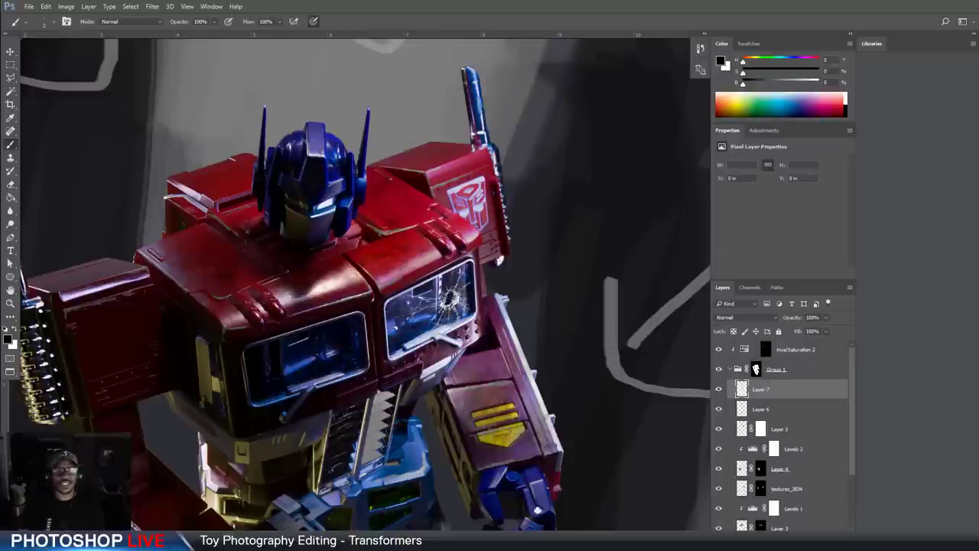
# Draw a four-sided polygonal lasso selection around the lower part of both chest windows and the body just below them
pyautogui.click(10, 77)
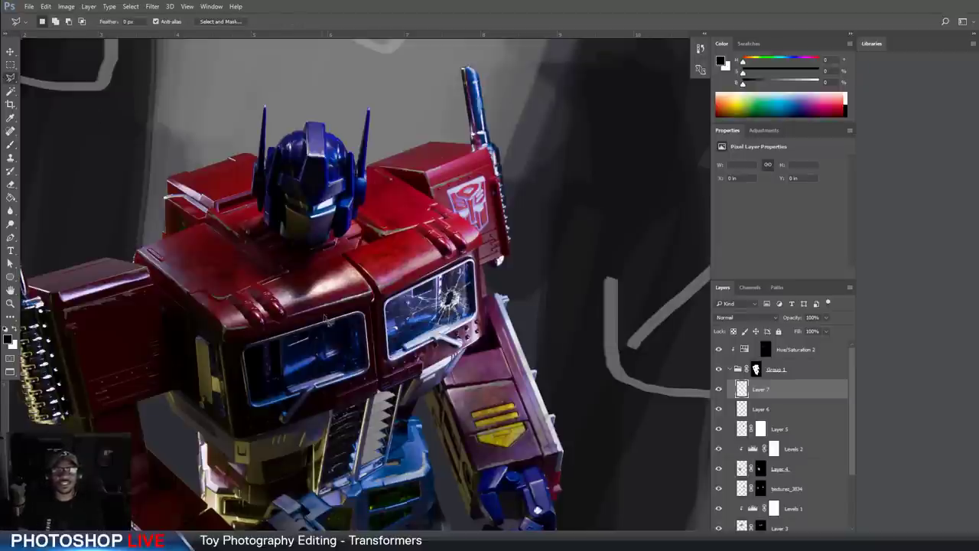
pyautogui.click(238, 375)
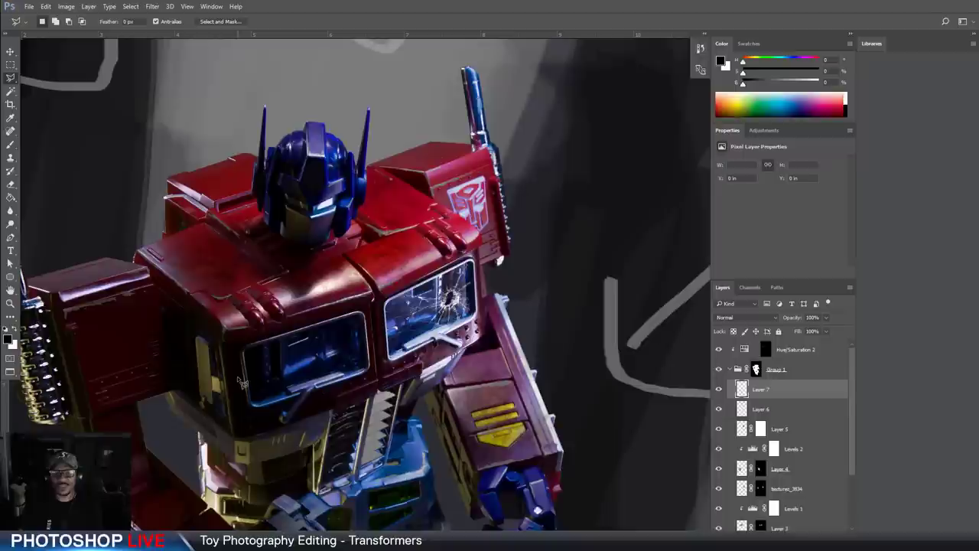
pyautogui.click(493, 275)
pyautogui.click(502, 378)
pyautogui.click(250, 458)
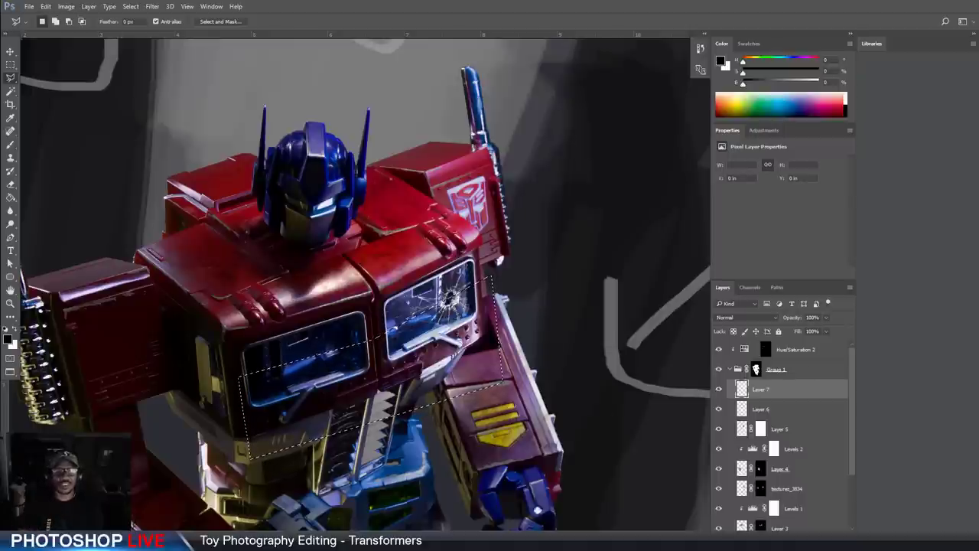
# Set up a soft round brush at size 600 with yellow sampled from the side window, brightened to 69%
pyautogui.click(10, 143)
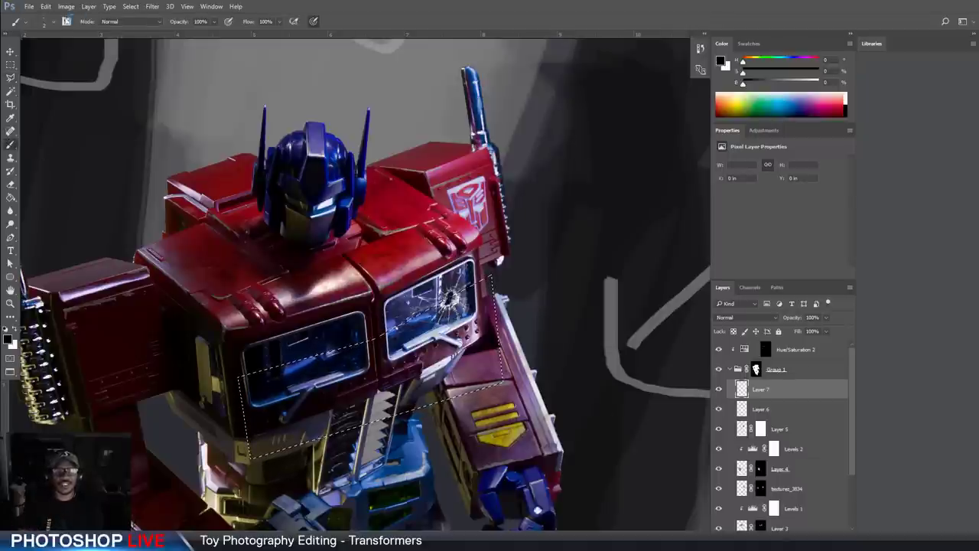
pyautogui.click(49, 20)
pyautogui.click(358, 4)
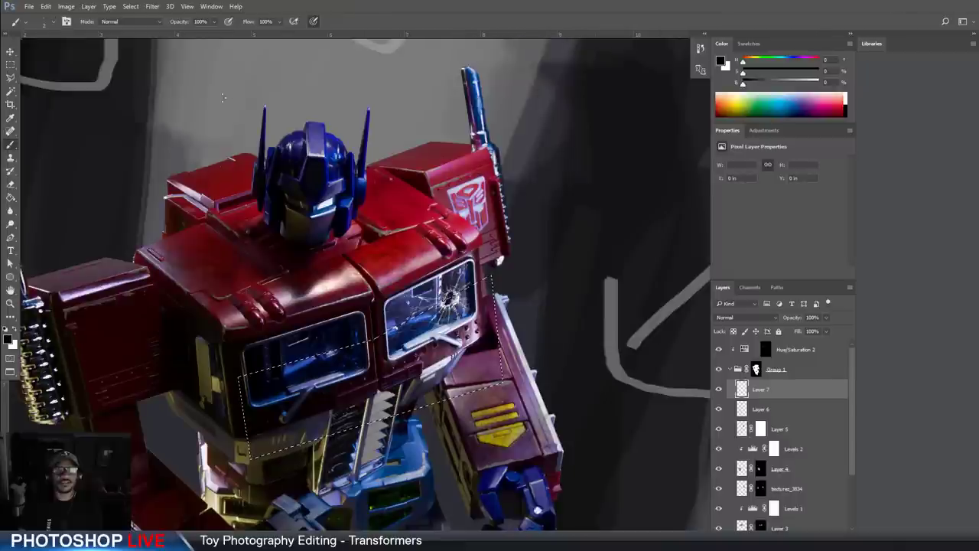
pyautogui.press('x')
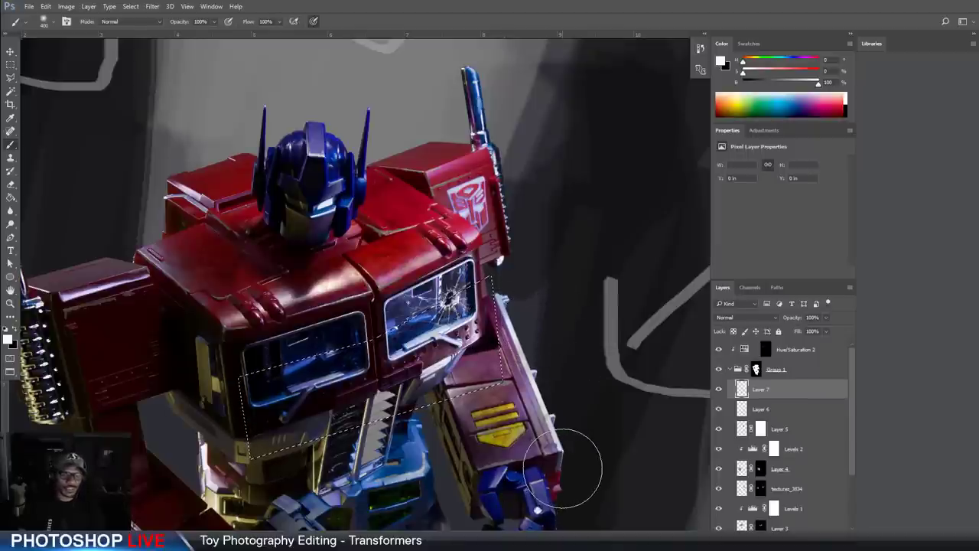
pyautogui.keyDown('alt'); pyautogui.click(211, 368); pyautogui.keyUp('alt')
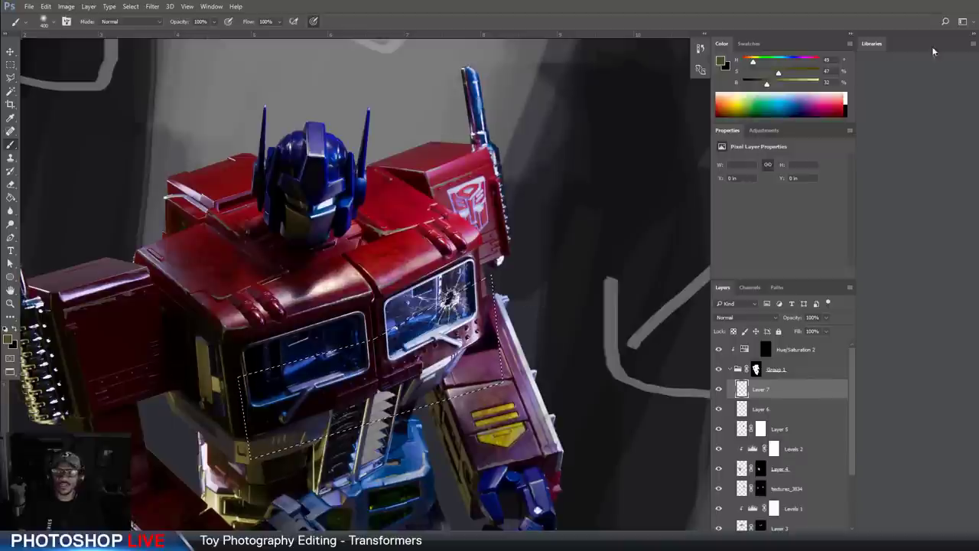
pyautogui.moveTo(771, 85); pyautogui.dragTo(794, 82)
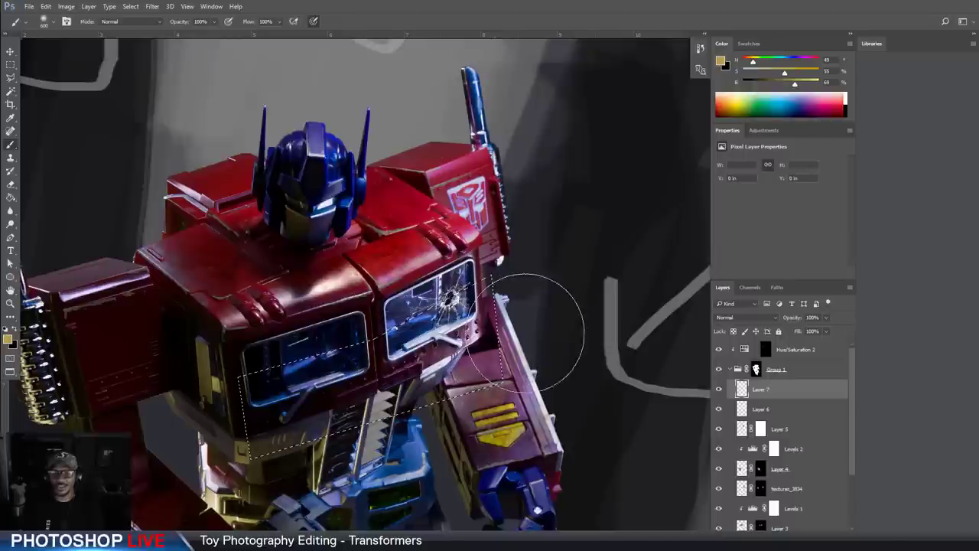
pyautogui.press(']')
pyautogui.press(']')
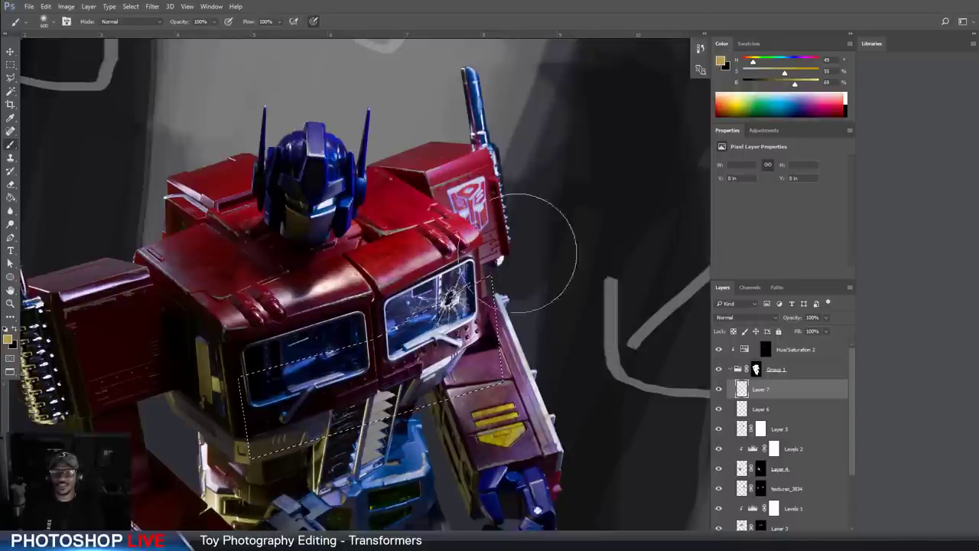
# Invert the selection and lower the brush opacity to 53%
pyautogui.click(130, 7)
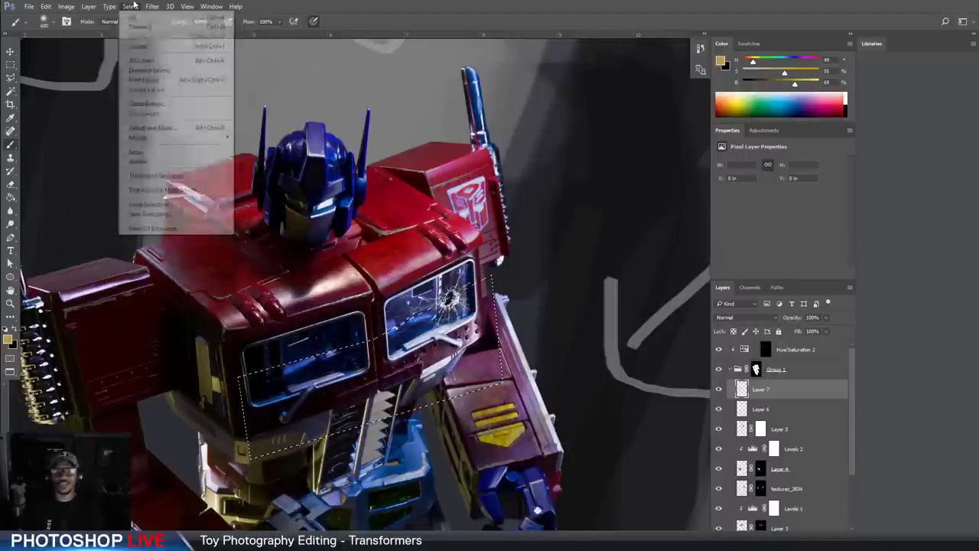
pyautogui.click(142, 47)
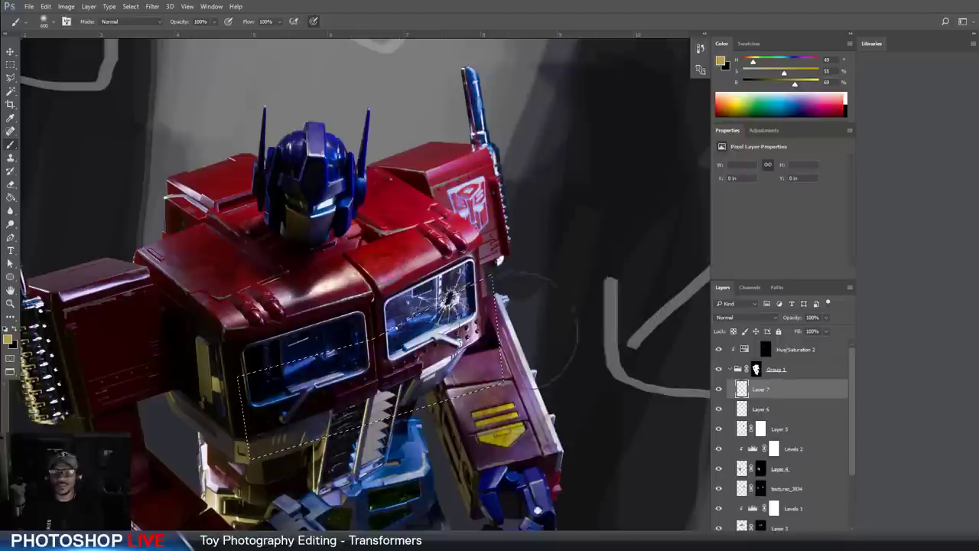
pyautogui.moveTo(214, 22); pyautogui.dragTo(193, 37)
pyautogui.click(430, 4)
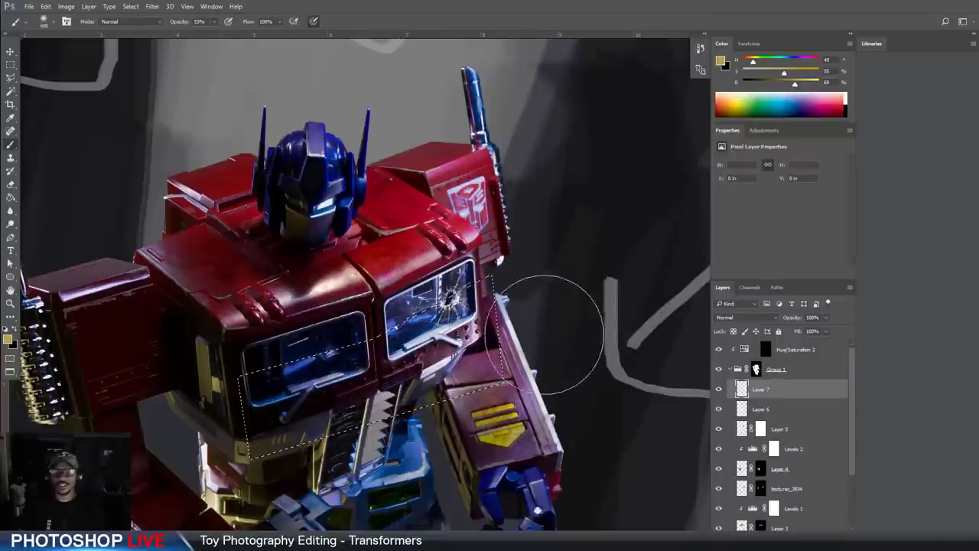
# Paint yellow on Layer 7 over the upper parts of the windows and the lower body outside the polygon, and deselect
pyautogui.moveTo(546, 335)
pyautogui.mouseDown()
pyautogui.moveTo(481, 399)
pyautogui.moveTo(491, 349)
pyautogui.moveTo(438, 416)
pyautogui.moveTo(390, 444)
pyautogui.moveTo(508, 433)
pyautogui.moveTo(474, 397)
pyautogui.moveTo(495, 362)
pyautogui.moveTo(482, 400)
pyautogui.mouseUp()
pyautogui.hotkey('ctrl', 'z')
pyautogui.moveTo(451, 365)
pyautogui.mouseDown()
pyautogui.moveTo(382, 436)
pyautogui.moveTo(280, 451)
pyautogui.moveTo(380, 401)
pyautogui.moveTo(544, 361)
pyautogui.moveTo(533, 347)
pyautogui.moveTo(432, 459)
pyautogui.moveTo(524, 453)
pyautogui.moveTo(275, 504)
pyautogui.moveTo(367, 489)
pyautogui.moveTo(557, 349)
pyautogui.mouseUp()
pyautogui.moveTo(412, 535)
pyautogui.mouseDown()
pyautogui.moveTo(477, 429)
pyautogui.moveTo(474, 365)
pyautogui.mouseUp()
pyautogui.hotkey('ctrl', 'd')
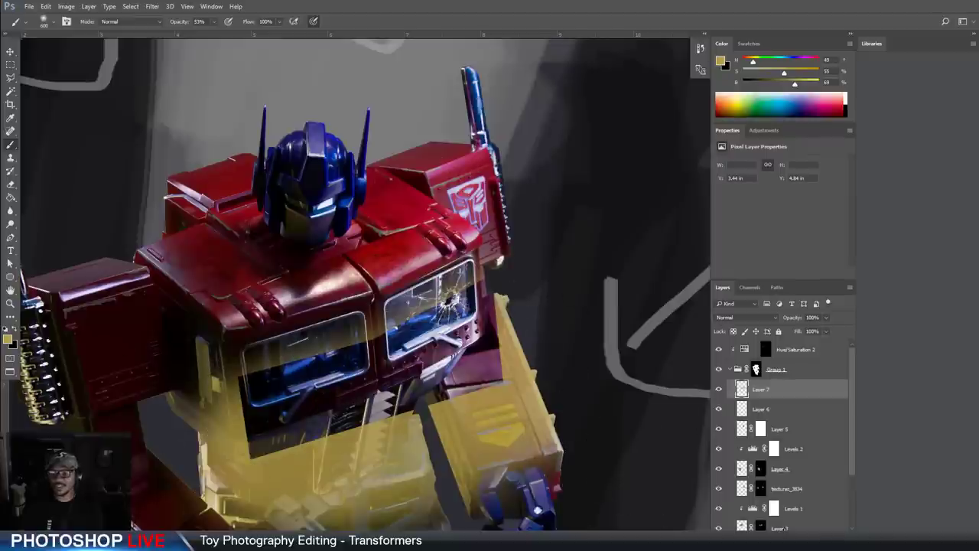
# Add a layer mask to Layer 7 and invert it to black to hide the yellow paint
pyautogui.click(793, 545)
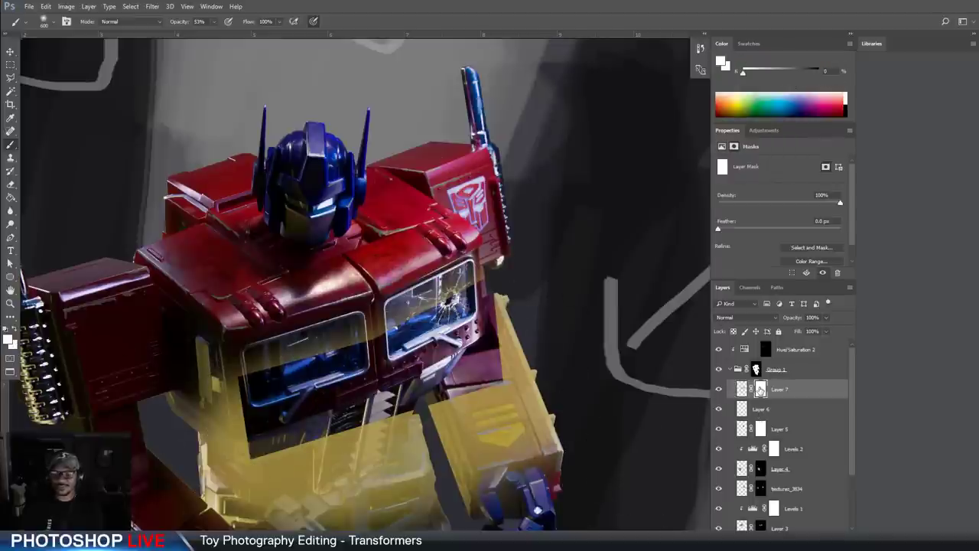
pyautogui.hotkey('ctrl', 'i')
# Paint white on Layer 7's mask with a much smaller brush to reveal the yellow reflection inside both chest windows
pyautogui.scroll(1, 504, 306)
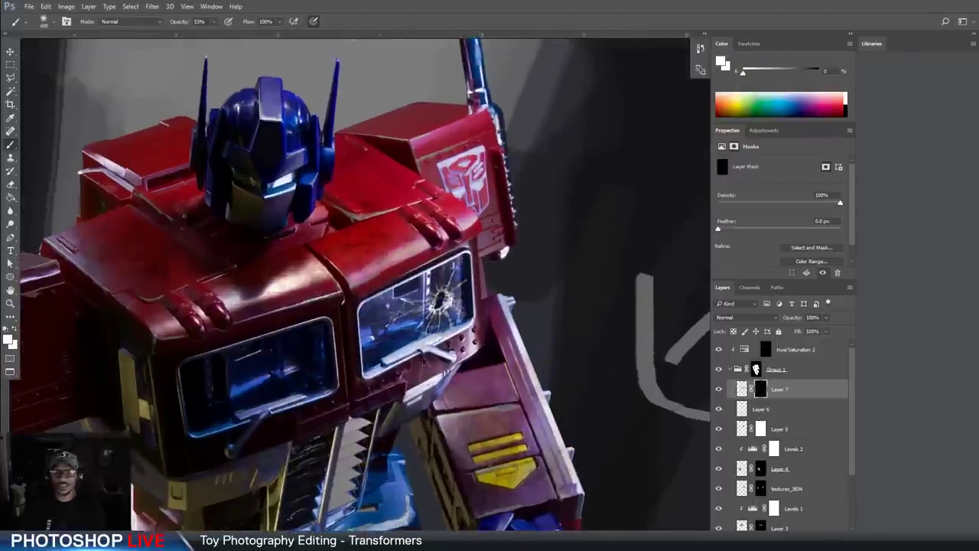
pyautogui.scroll(3, 222, 329)
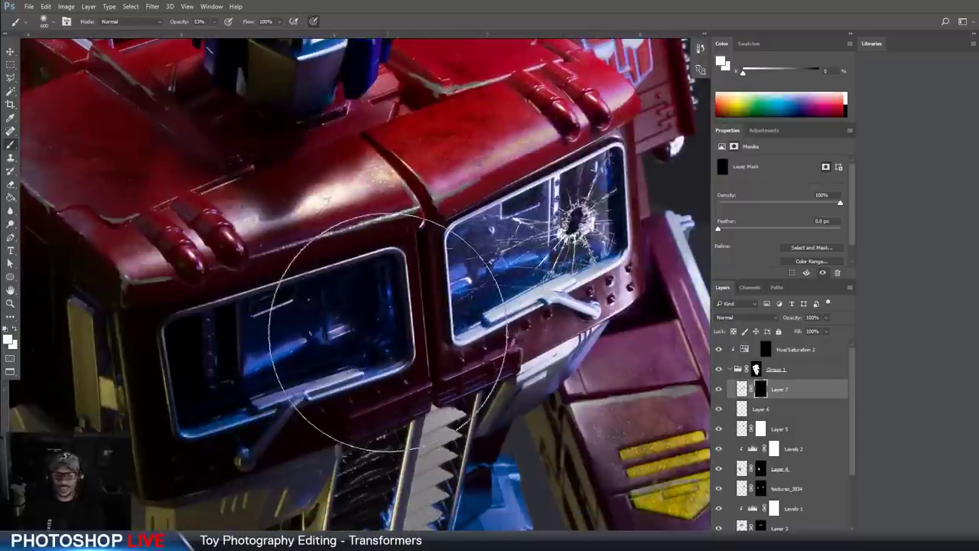
pyautogui.press('[')
pyautogui.press('[')
pyautogui.press('[')
pyautogui.press('[')
pyautogui.press('[')
pyautogui.press('[')
pyautogui.press('[')
pyautogui.press('[')
pyautogui.press('[')
pyautogui.press('[')
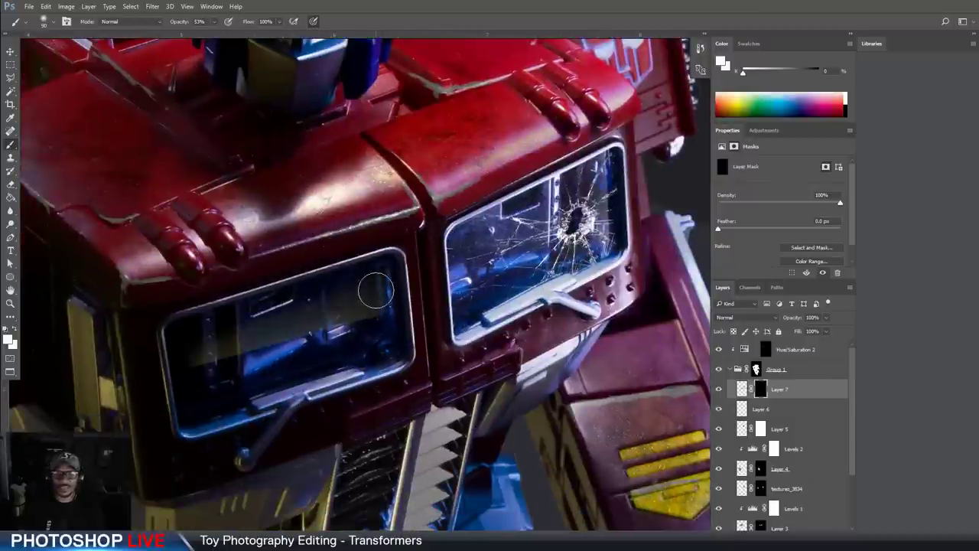
pyautogui.moveTo(382, 317)
pyautogui.mouseDown()
pyautogui.moveTo(311, 335)
pyautogui.moveTo(192, 344)
pyautogui.moveTo(191, 370)
pyautogui.moveTo(178, 344)
pyautogui.moveTo(185, 371)
pyautogui.mouseUp()
pyautogui.press(']')
pyautogui.moveTo(481, 258)
pyautogui.mouseDown()
pyautogui.moveTo(478, 273)
pyautogui.moveTo(581, 200)
pyautogui.moveTo(600, 191)
pyautogui.moveTo(605, 201)
pyautogui.mouseUp()
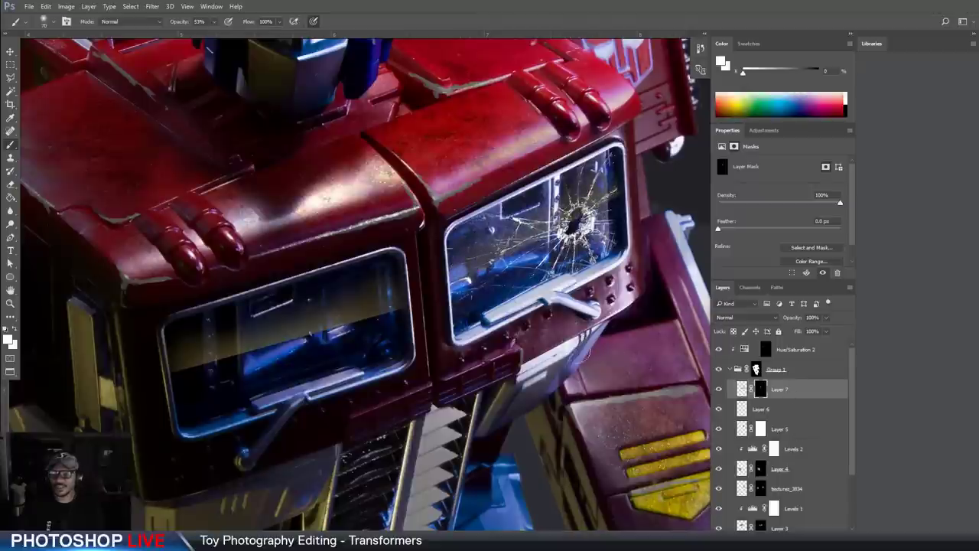
# Move Layer 7 below Layer 5 in the layer stack, just above Levels 2
pyautogui.hotkey('ctrl', '-')
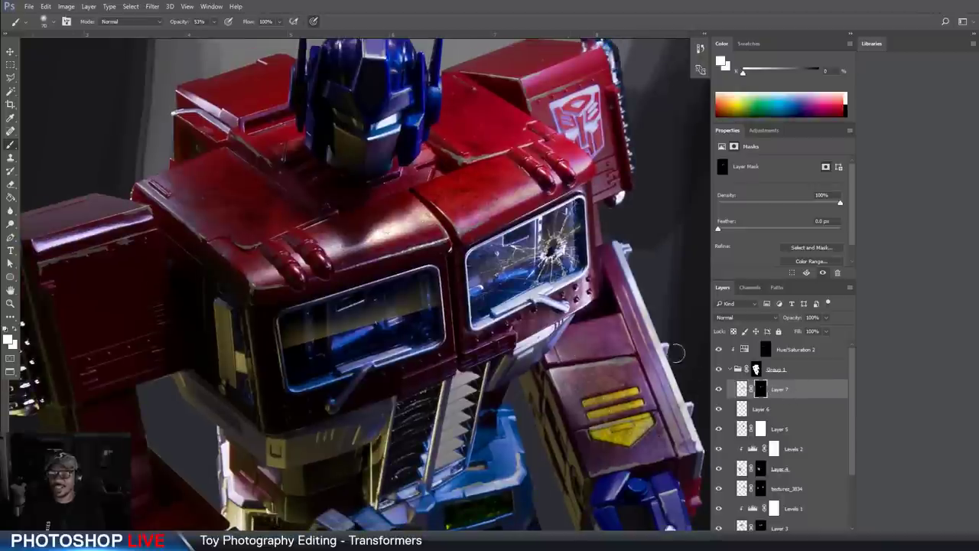
pyautogui.moveTo(802, 399); pyautogui.dragTo(796, 444)
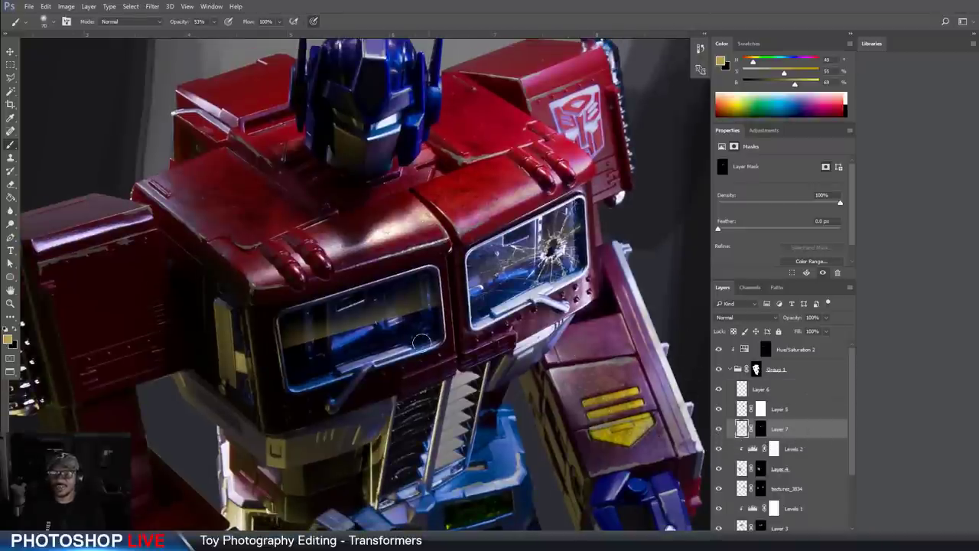
# Examine the window reflections from far and near, comparing the image with Layer 7 hidden and shown
pyautogui.hotkey('ctrl', '-')
pyautogui.hotkey('ctrl', '-')
pyautogui.hotkey('ctrl', '+')
pyautogui.hotkey('ctrl', '+')
pyautogui.hotkey('ctrl', '+')
pyautogui.hotkey('ctrl', '+')
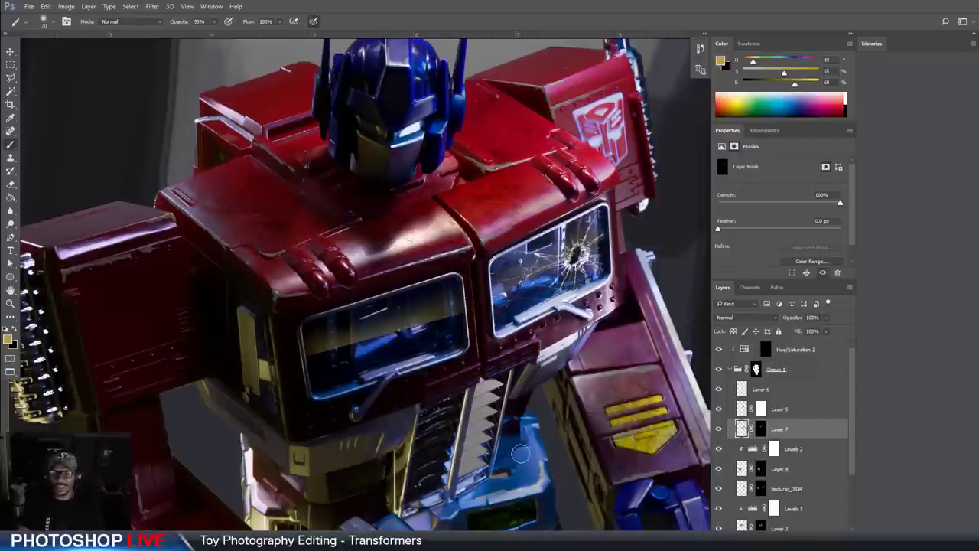
pyautogui.hotkey('ctrl', '+')
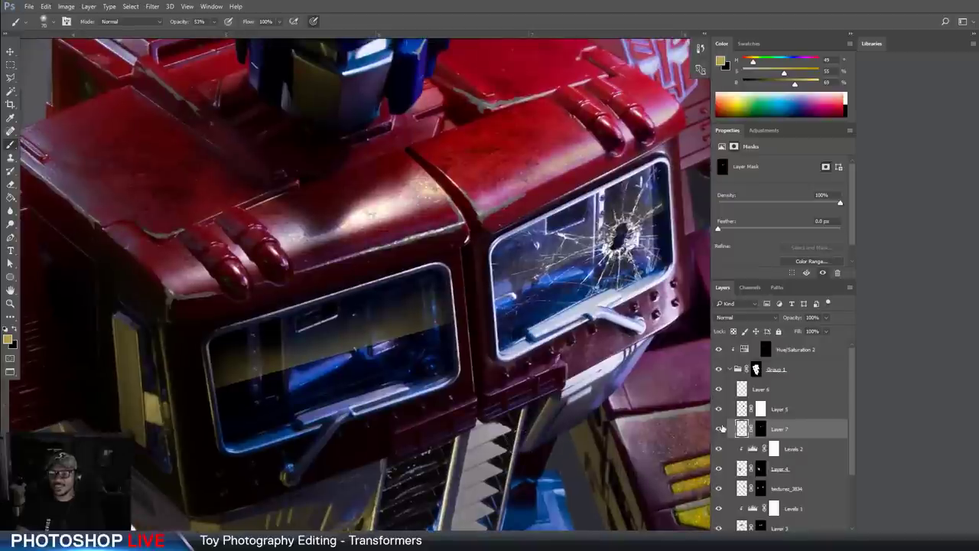
pyautogui.click(719, 428)
pyautogui.click(719, 429)
# Target Layer 7's mask, choose a small flat-edged brush preset at size 20, and compare the reflection hidden and shown
pyautogui.click(759, 429)
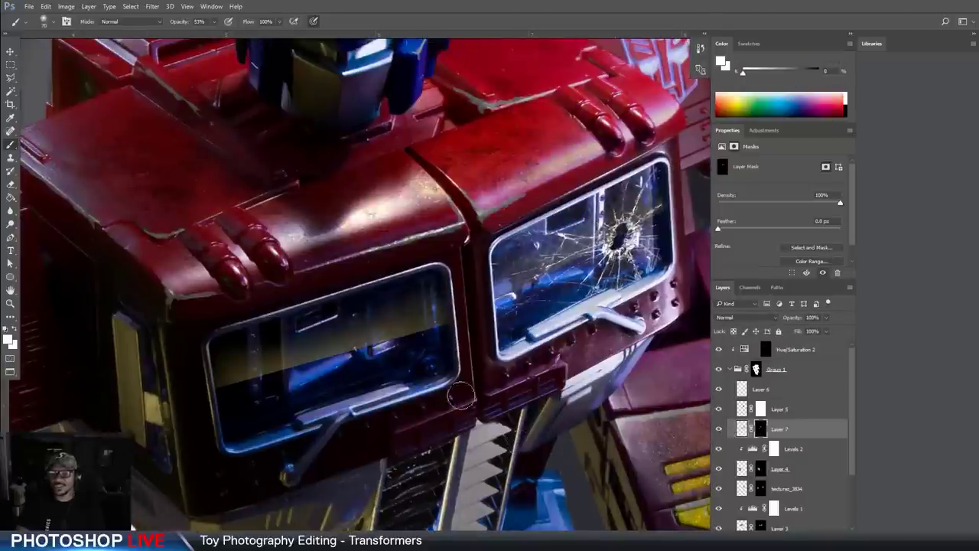
pyautogui.click(51, 27)
pyautogui.doubleClick(88, 98)
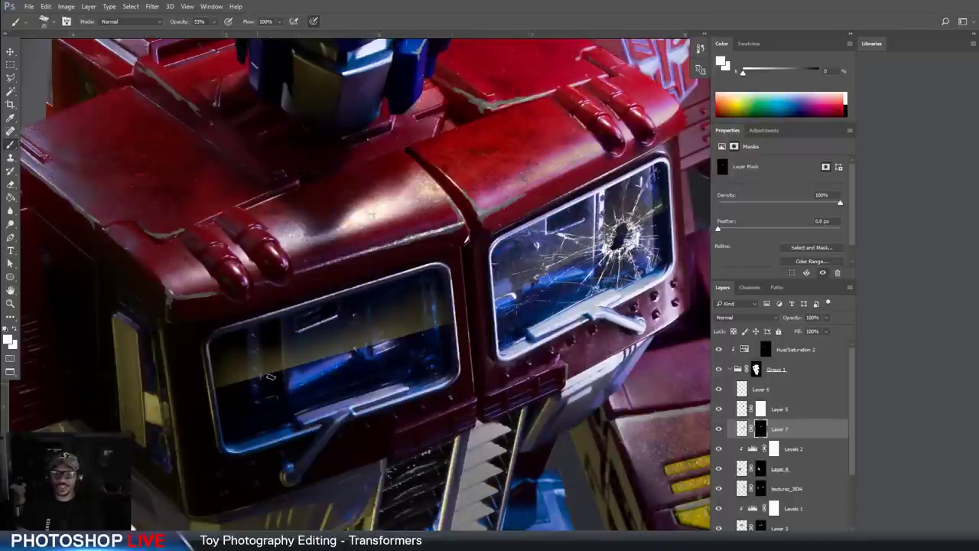
pyautogui.click(719, 428)
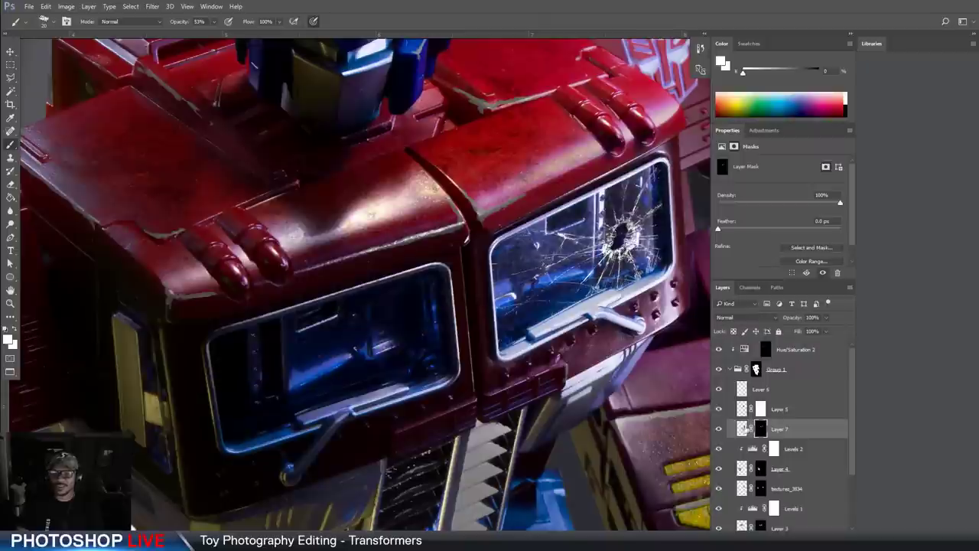
pyautogui.click(719, 428)
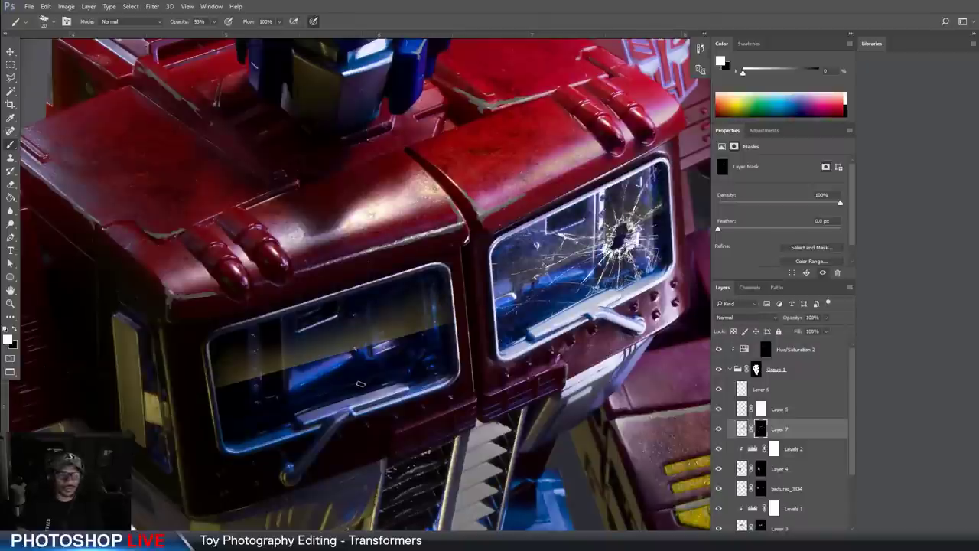
# Paint black at 100% opacity with a smaller brush on Layer 7's mask, shaping a jagged skyline along the unbroken window's reflection edge
pyautogui.press('x')
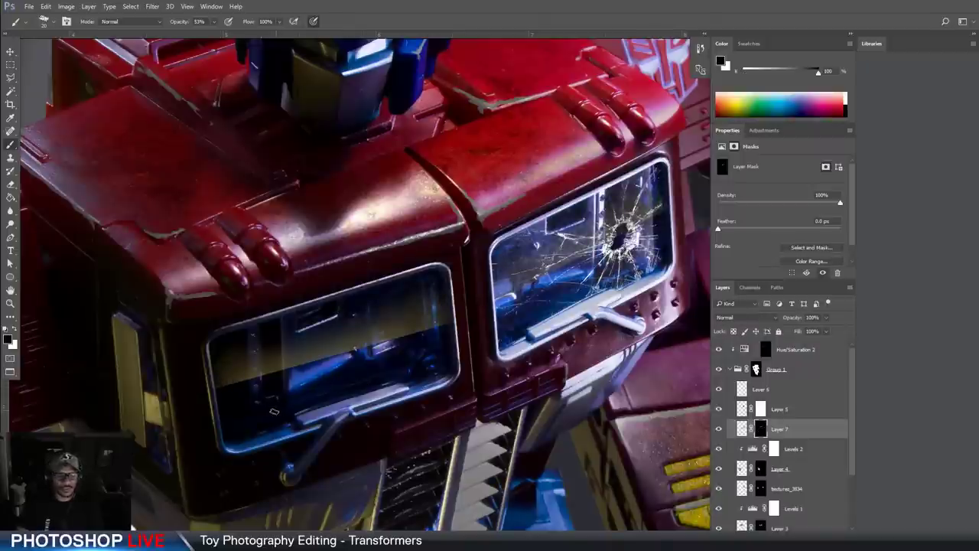
pyautogui.click(214, 22)
pyautogui.moveTo(216, 34); pyautogui.dragTo(297, 15)
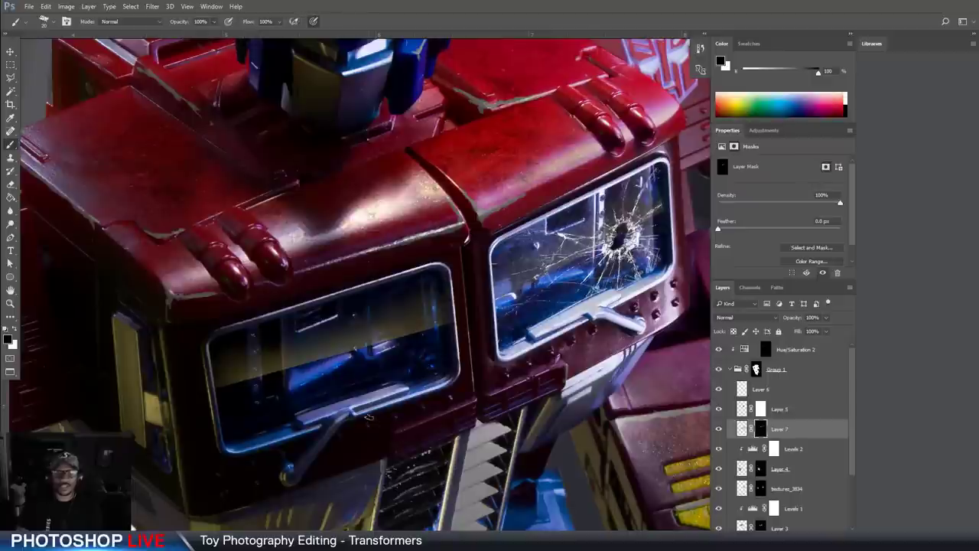
pyautogui.press('[')
pyautogui.press('[')
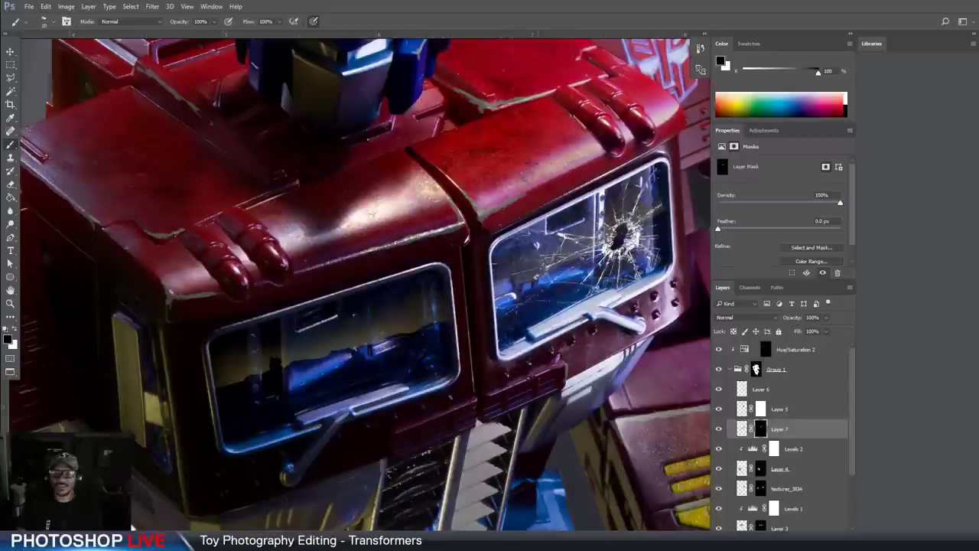
pyautogui.scroll(-5, 405, 348)
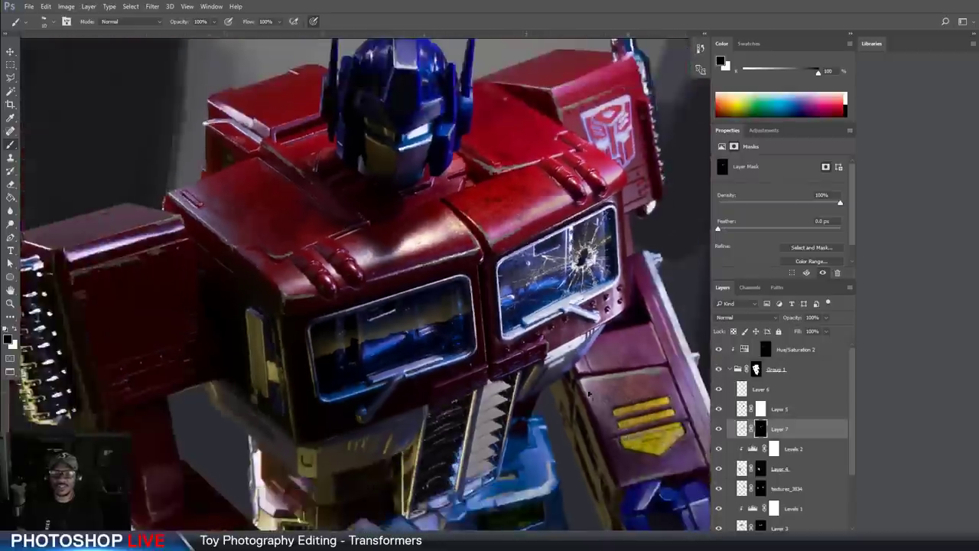
pyautogui.scroll(4, 474, 268)
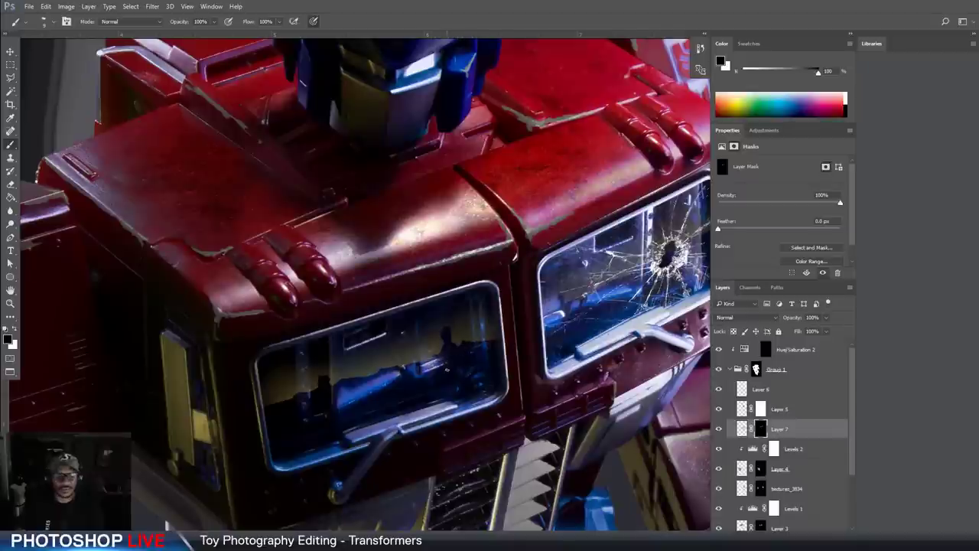
# Refine the skyline edge on Layer 7's mask with white, toggling the layer's visibility to compare the reflection
pyautogui.press('x')
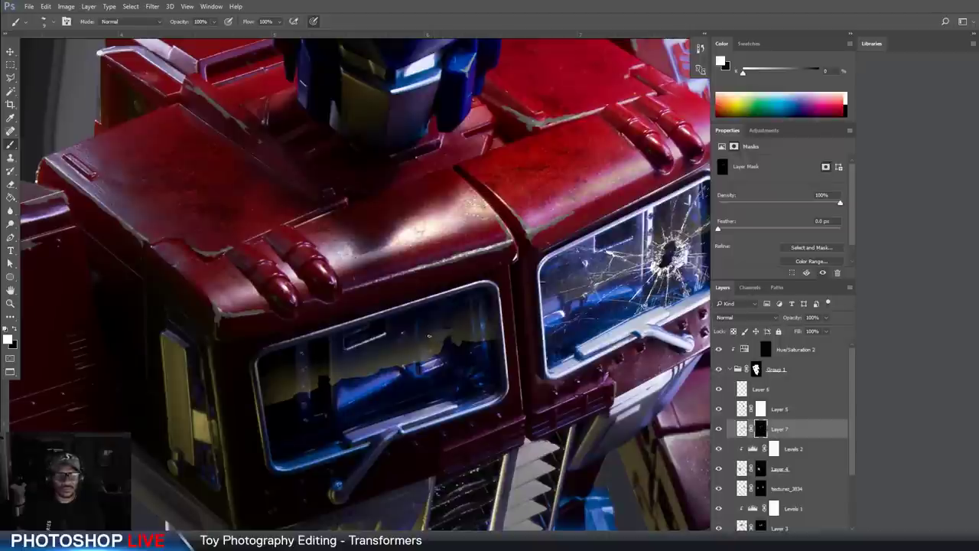
pyautogui.click(721, 432)
pyautogui.click(721, 432)
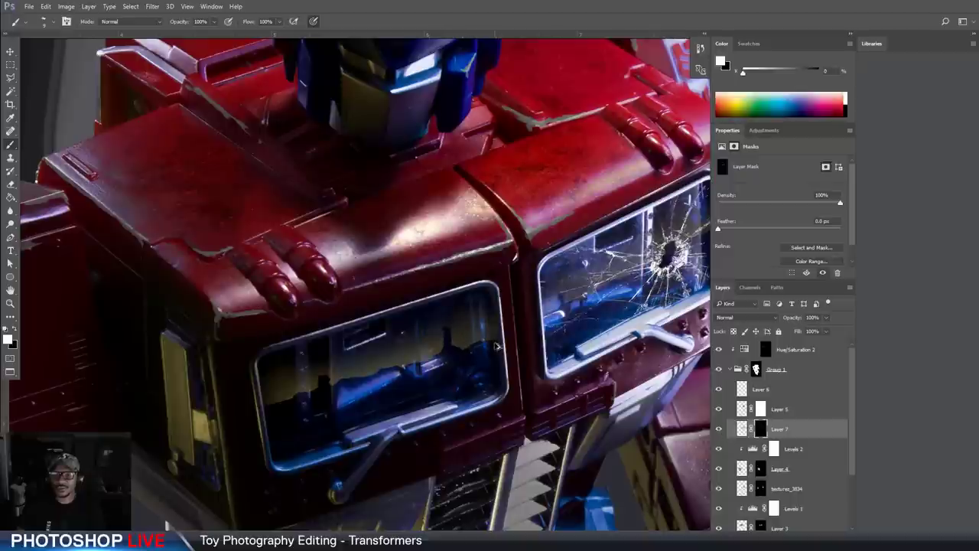
pyautogui.click(719, 430)
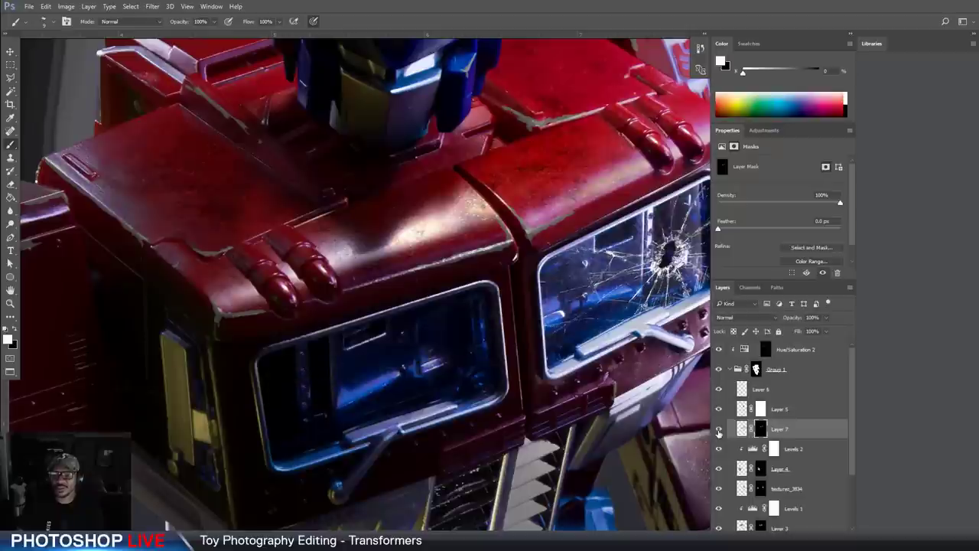
pyautogui.click(719, 430)
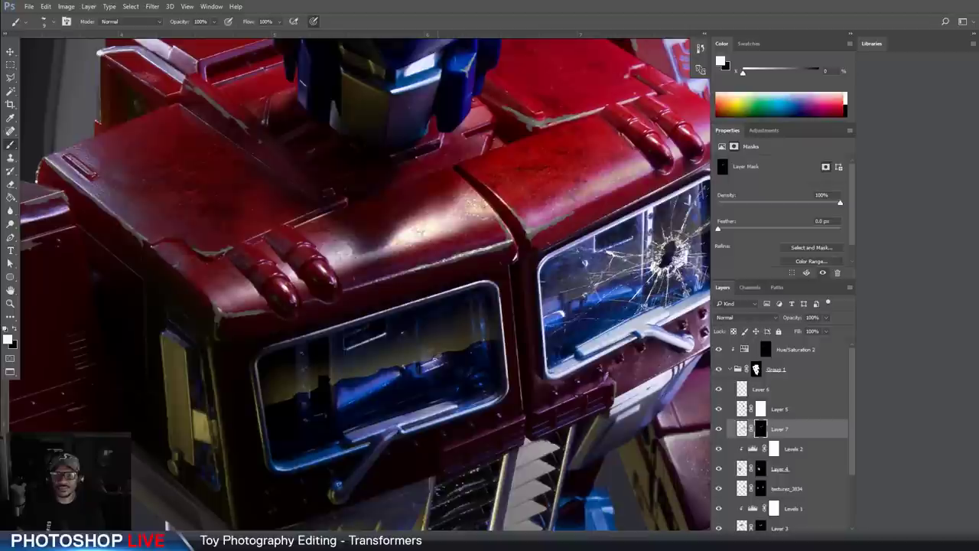
# Switch the painting colour to black and load the Basic_Brush_Pack.abr brushes into the brush presets
pyautogui.press('x')
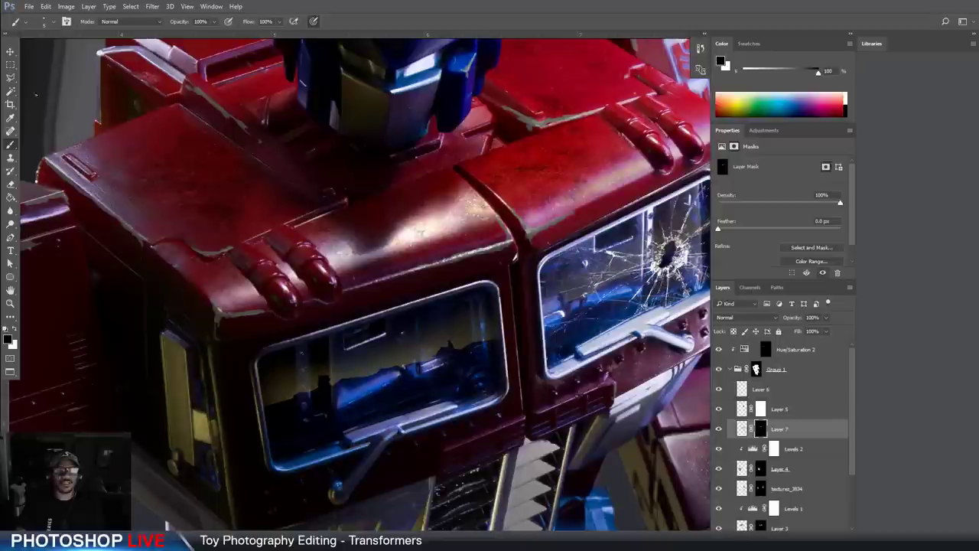
pyautogui.click(55, 23)
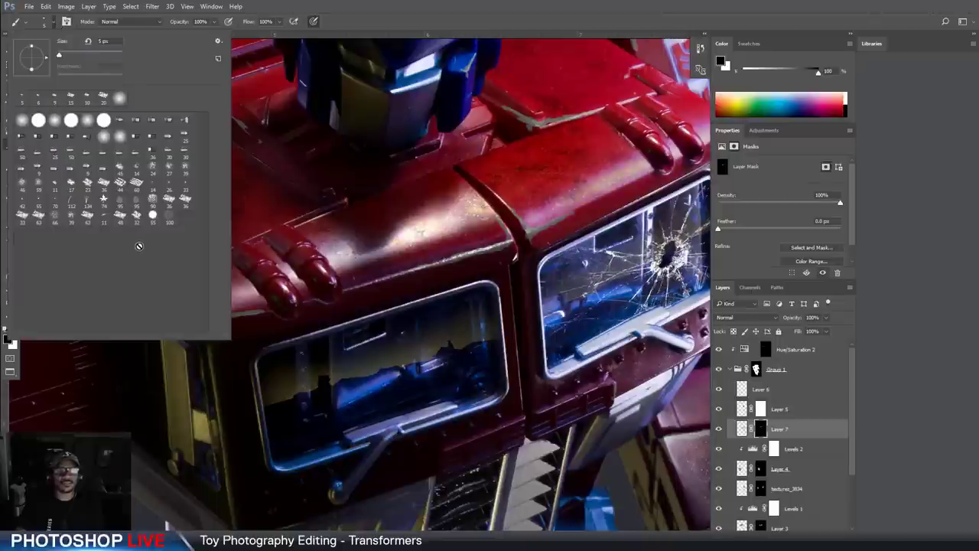
pyautogui.click(218, 41)
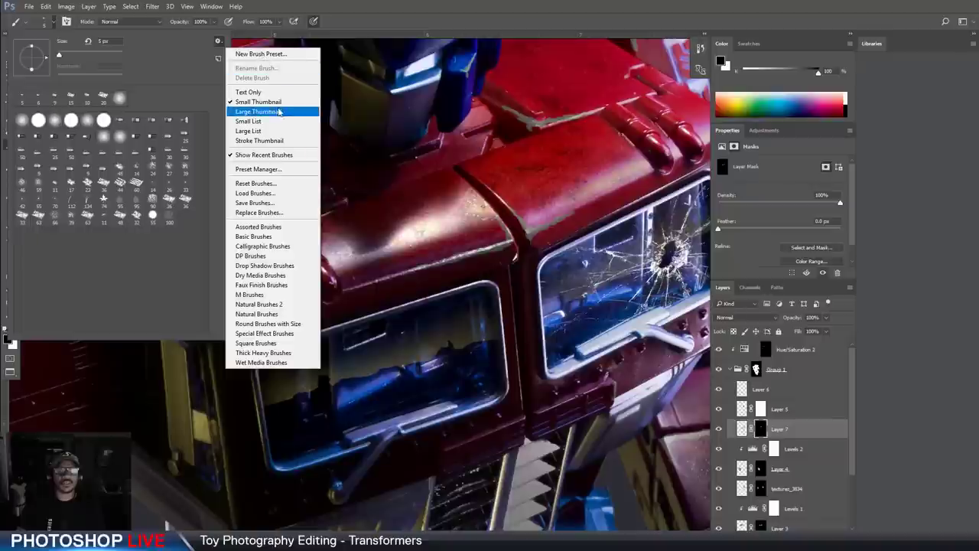
pyautogui.click(268, 194)
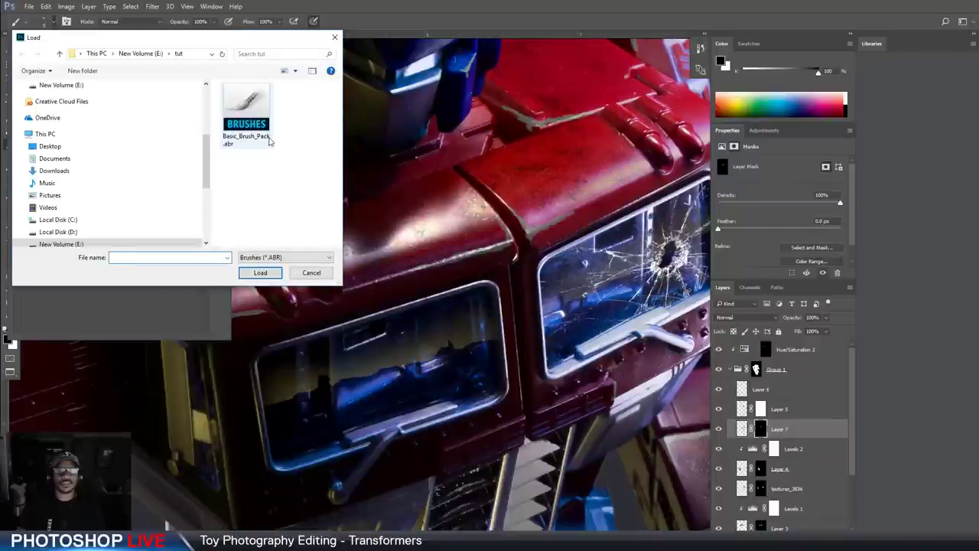
pyautogui.click(249, 135)
pyautogui.doubleClick(248, 135)
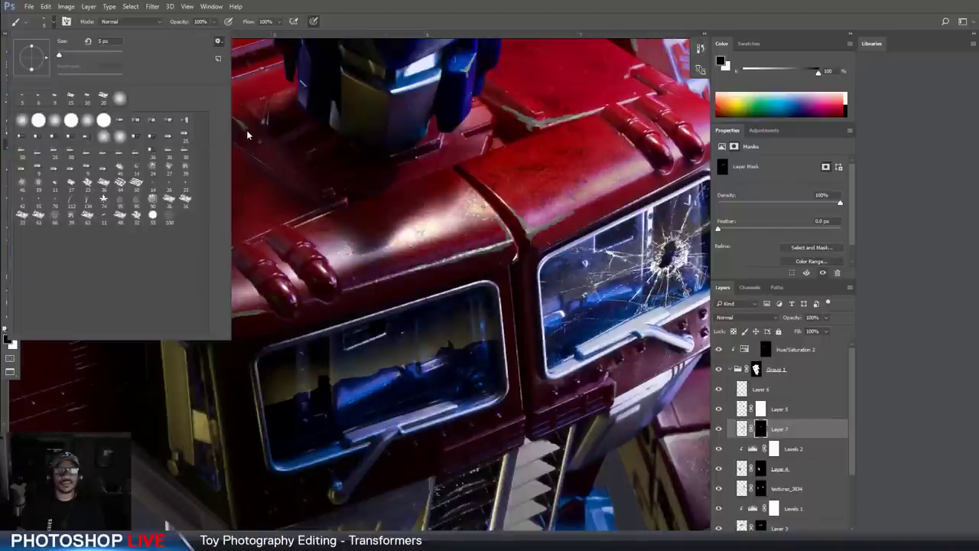
pyautogui.press('Escape')
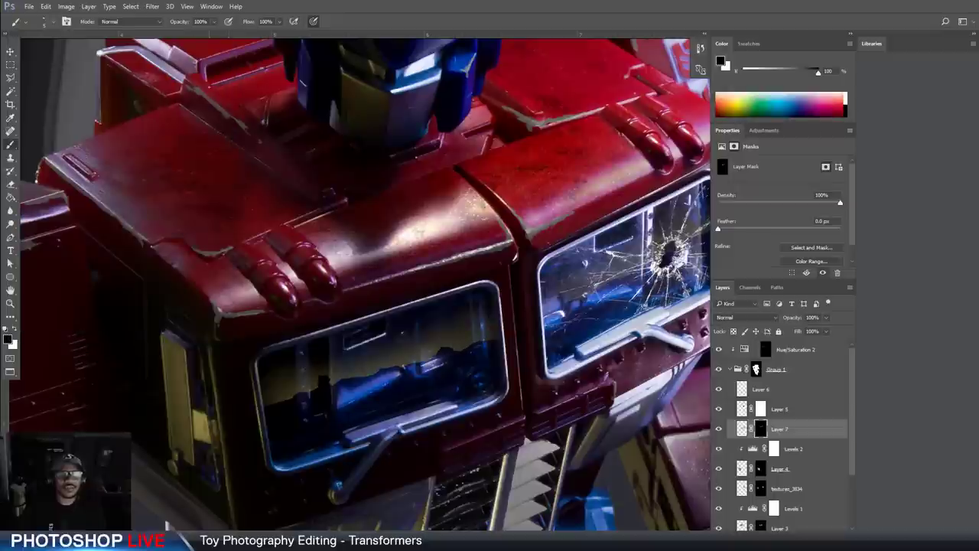
# Load a further brush set containing city skyline brushes into the brush presets
pyautogui.click(54, 26)
pyautogui.click(218, 41)
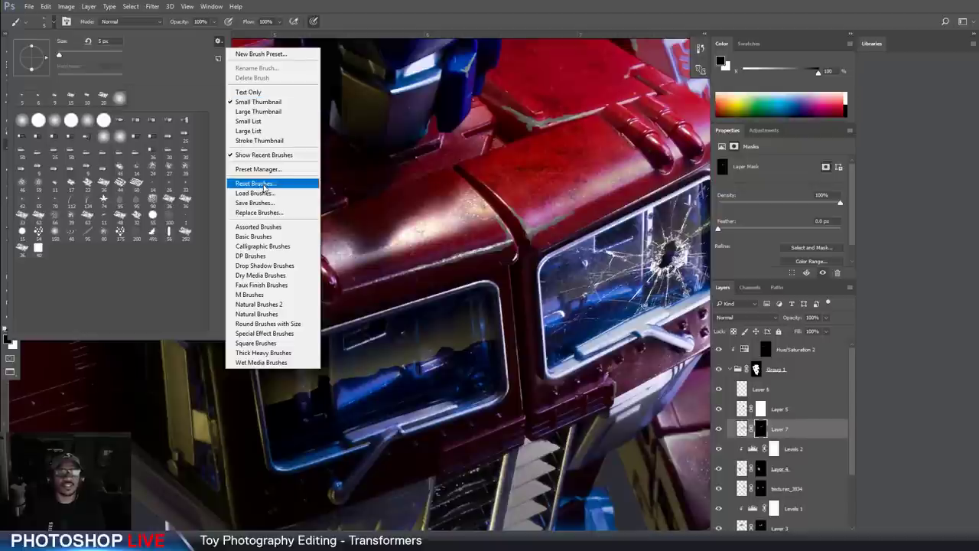
pyautogui.click(255, 192)
pyautogui.doubleClick(245, 114)
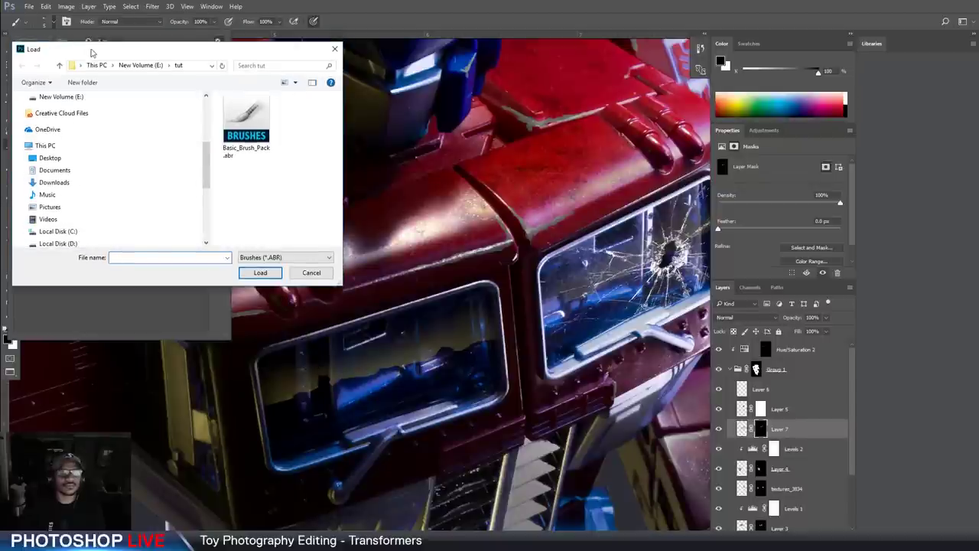
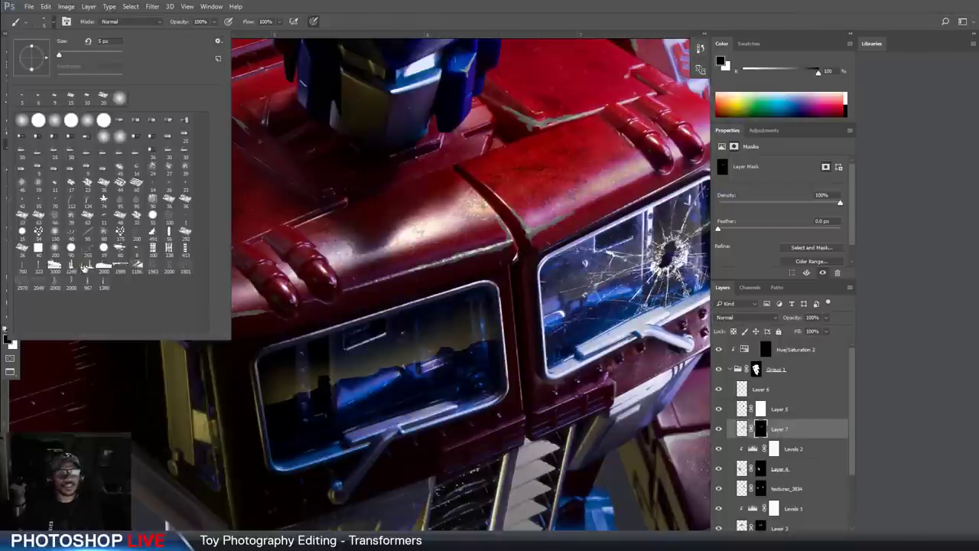
# Choose a city skyline brush at size 500 and stamp it in yellow on a new layer above Layer 7, over the unbroken window
pyautogui.click(85, 267)
pyautogui.press('Return')
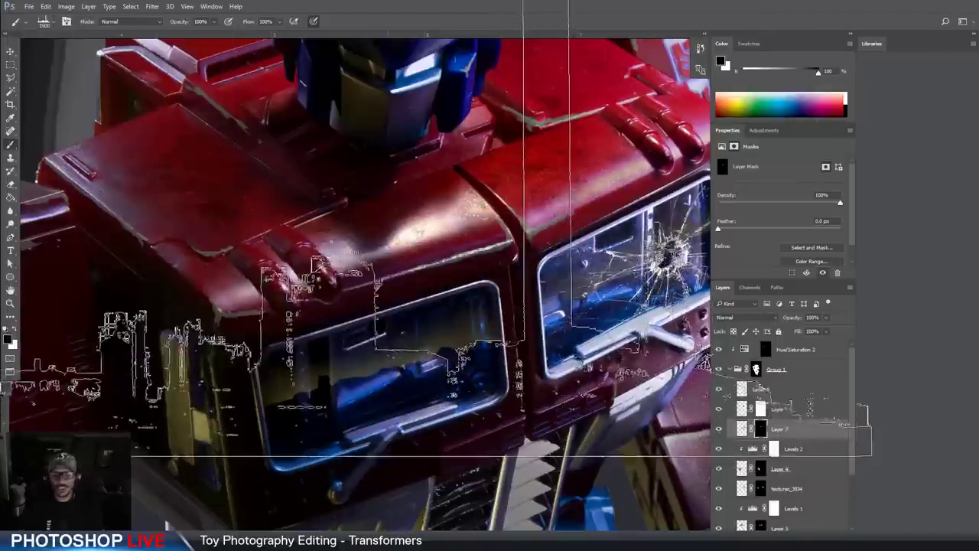
pyautogui.press('[')
pyautogui.press('[')
pyautogui.press('[')
pyautogui.press('[')
pyautogui.press('[')
pyautogui.press('[')
pyautogui.press('[')
pyautogui.press('[')
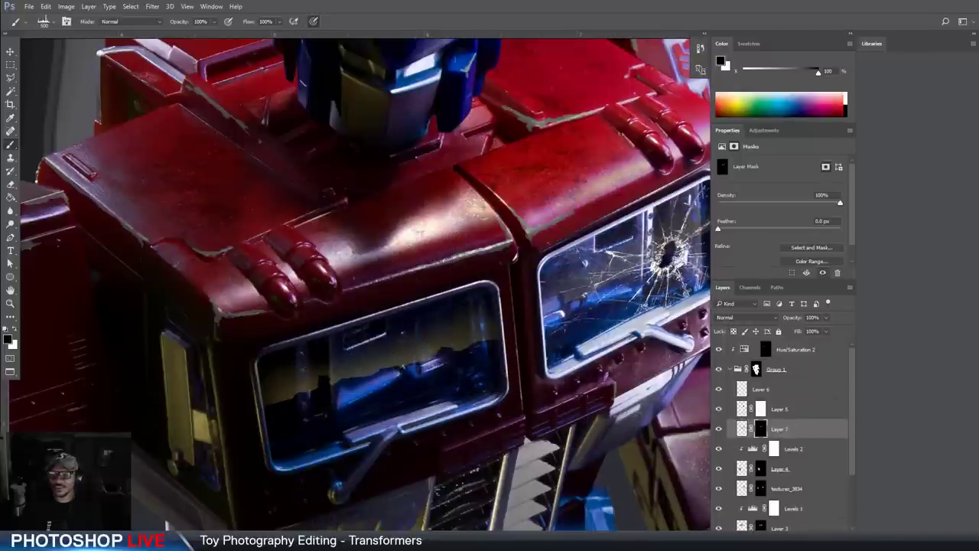
pyautogui.click(824, 535)
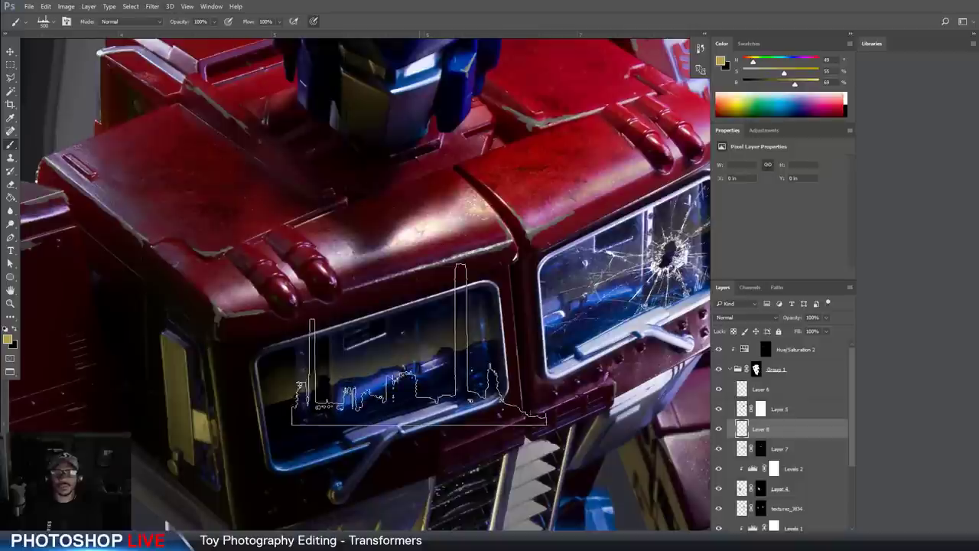
pyautogui.click(412, 329)
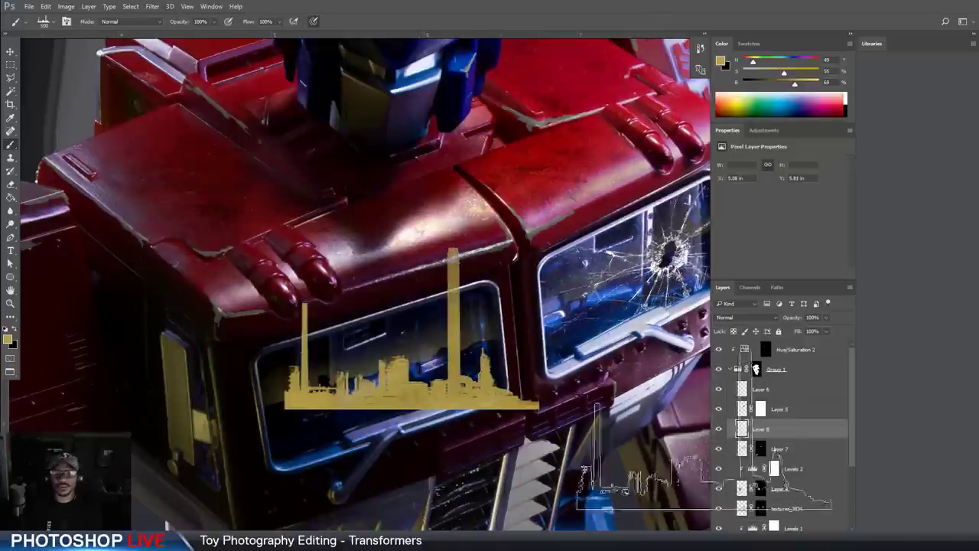
pyautogui.hotkey('ctrl', 't')
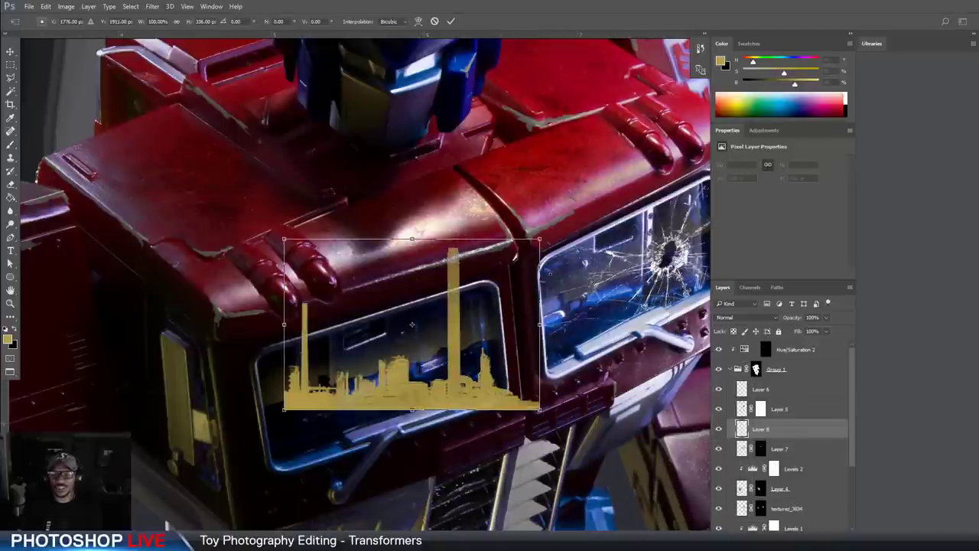
pyautogui.moveTo(558, 281); pyautogui.dragTo(527, 251)
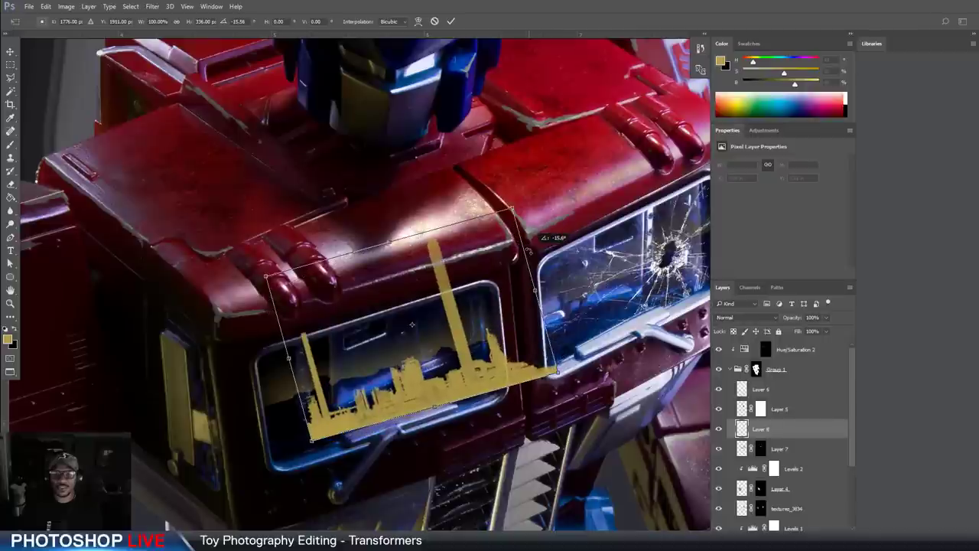
pyautogui.press('Escape')
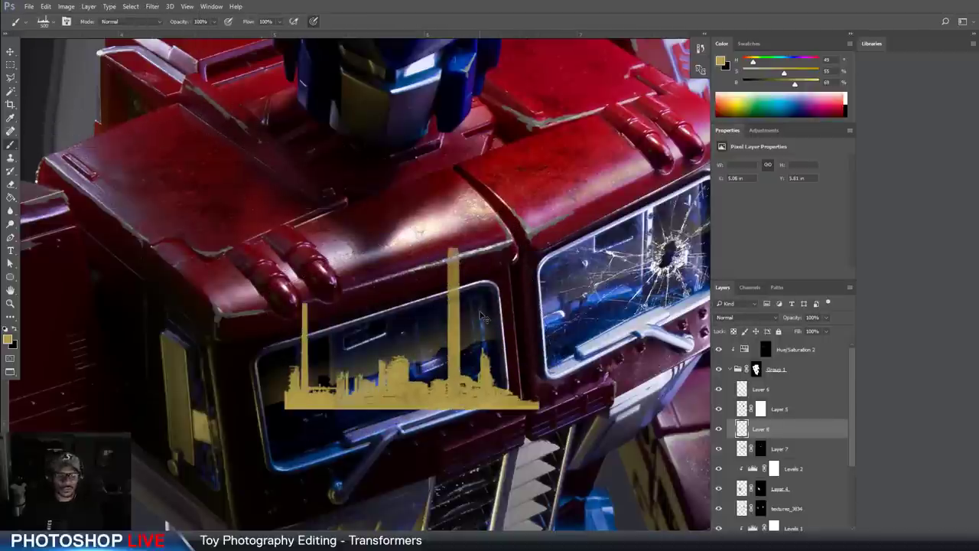
# Distort the yellow skyline on Layer 8 into a smaller shape that follows the unbroken window's perspective along the reflection edge
pyautogui.hotkey('ctrl', 't')
pyautogui.rightClick(372, 240)
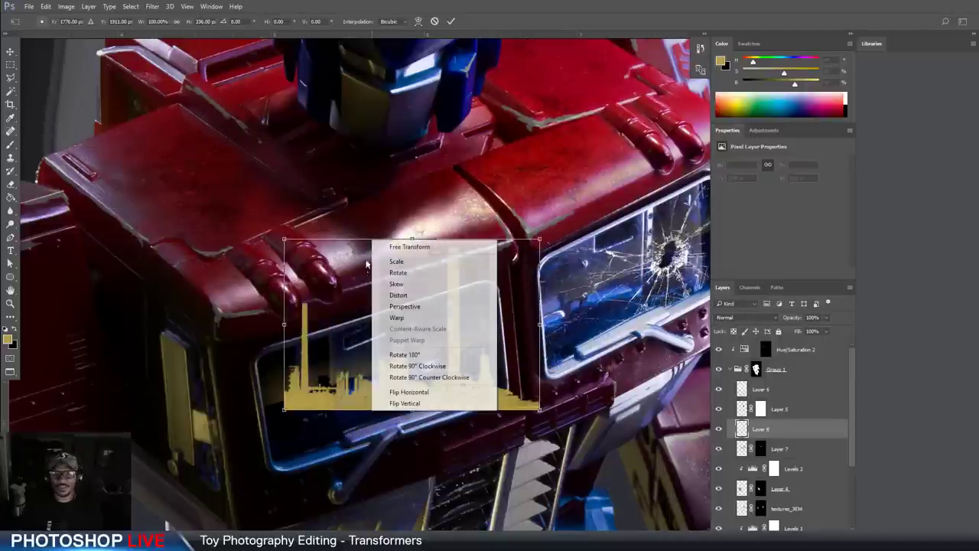
pyautogui.click(408, 298)
pyautogui.moveTo(284, 239); pyautogui.dragTo(341, 344)
pyautogui.moveTo(284, 413); pyautogui.dragTo(367, 378)
pyautogui.moveTo(535, 233); pyautogui.dragTo(434, 313)
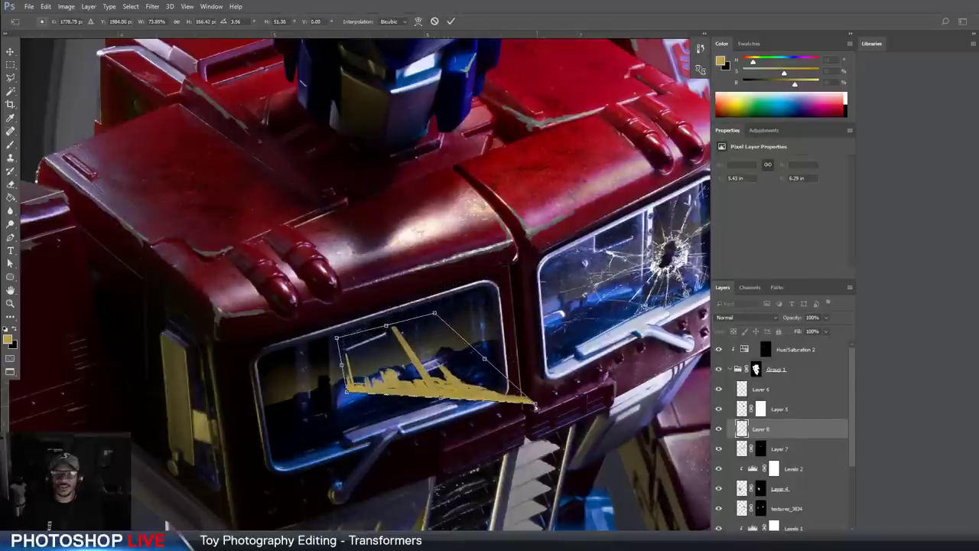
pyautogui.moveTo(535, 405); pyautogui.dragTo(413, 356)
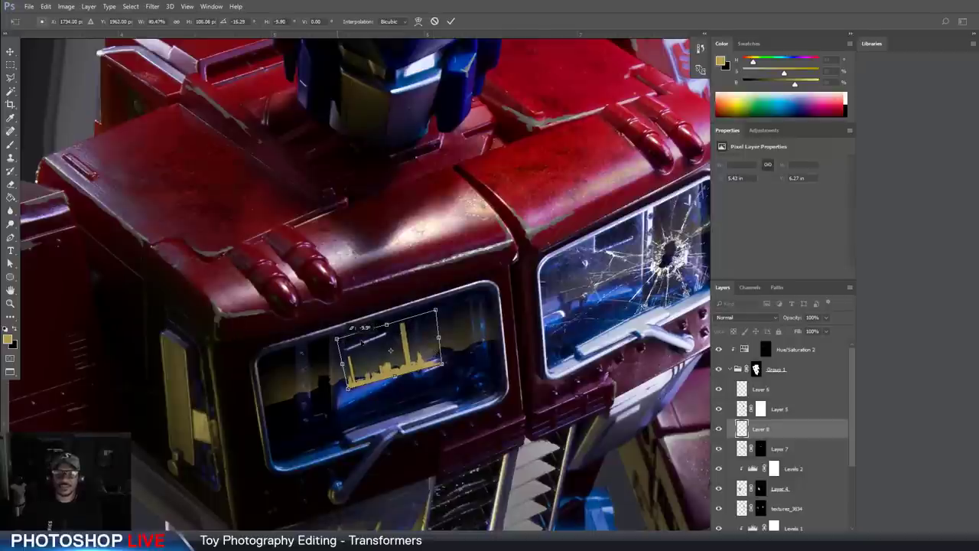
pyautogui.moveTo(445, 367); pyautogui.dragTo(444, 365)
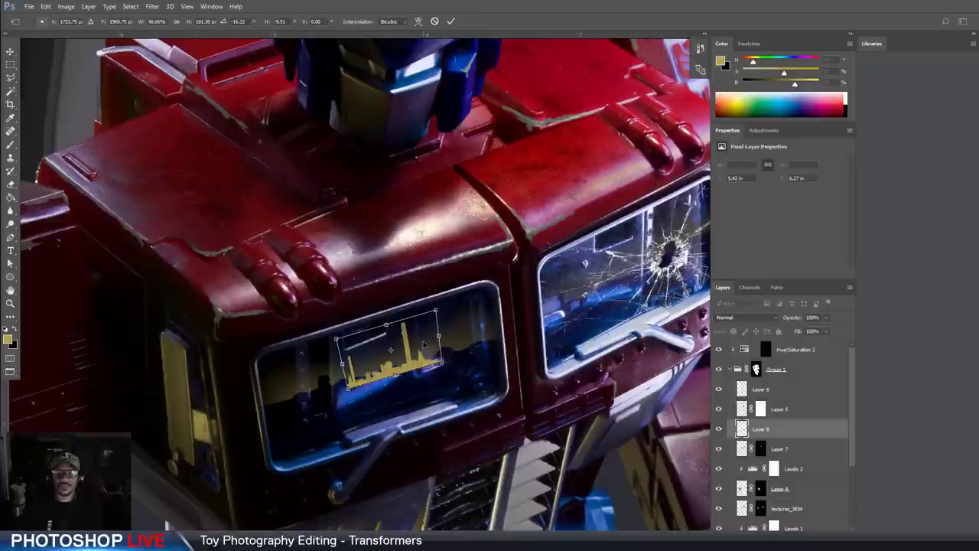
pyautogui.press('Return')
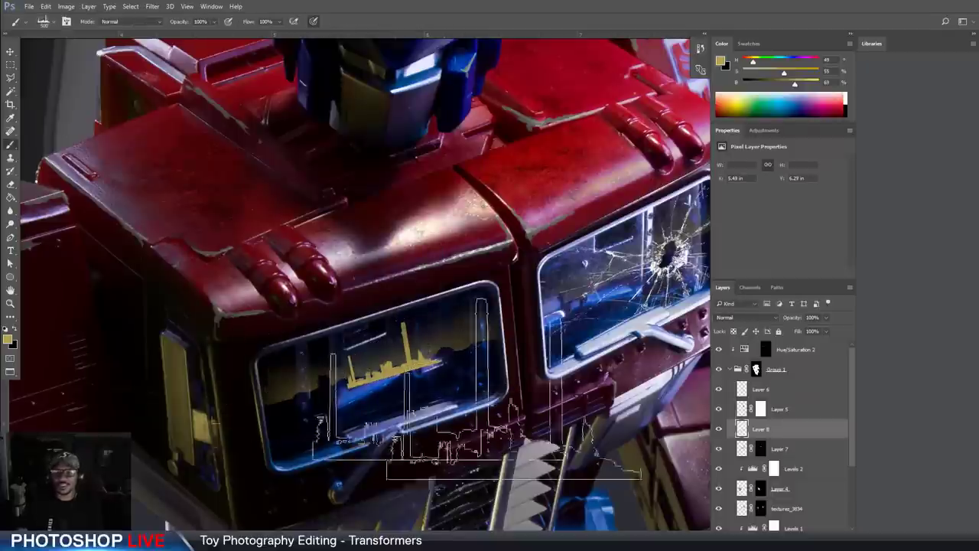
# Select Layer 8's skyline shape, hide that layer, and fill the selection with black on Layer 7's mask
pyautogui.keyDown('ctrl'); pyautogui.click(742, 430); pyautogui.keyUp('ctrl')
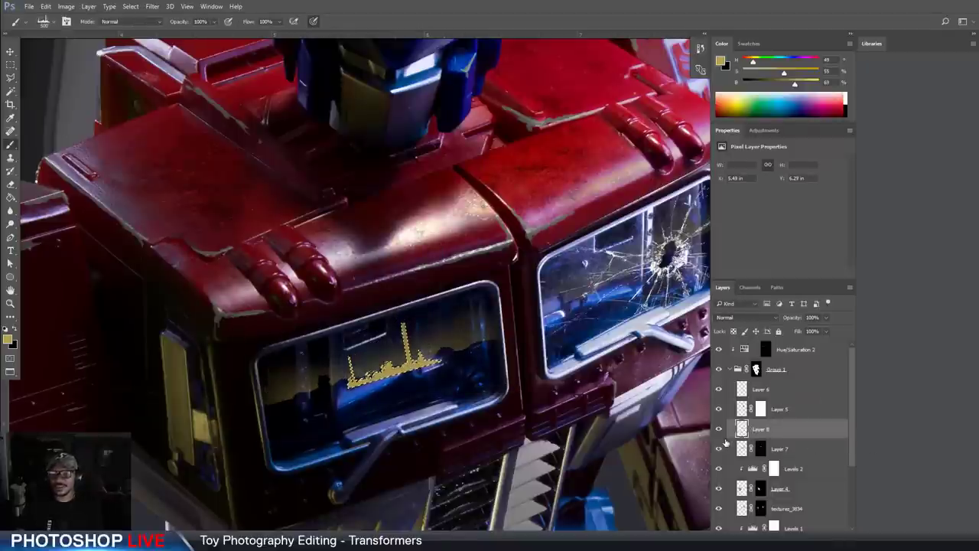
pyautogui.click(718, 429)
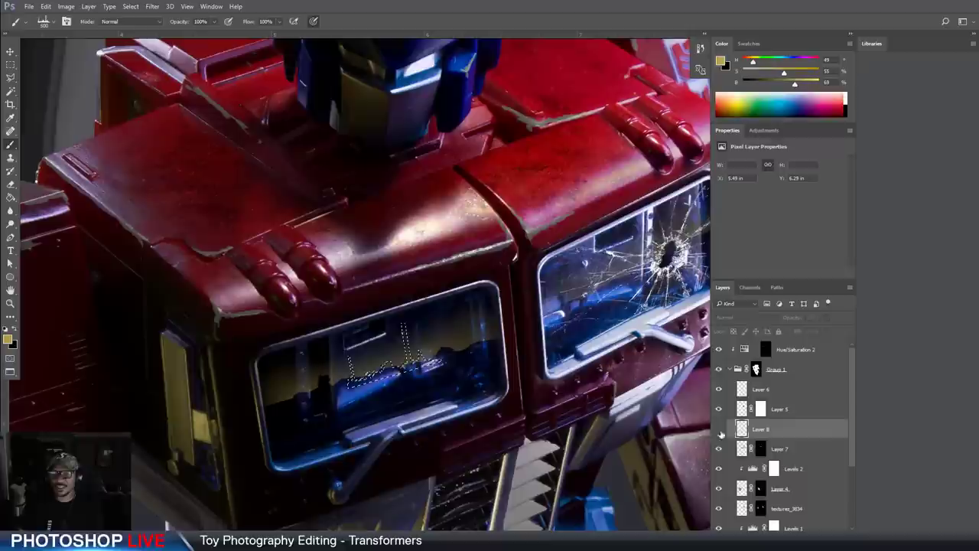
pyautogui.click(760, 450)
pyautogui.press('x')
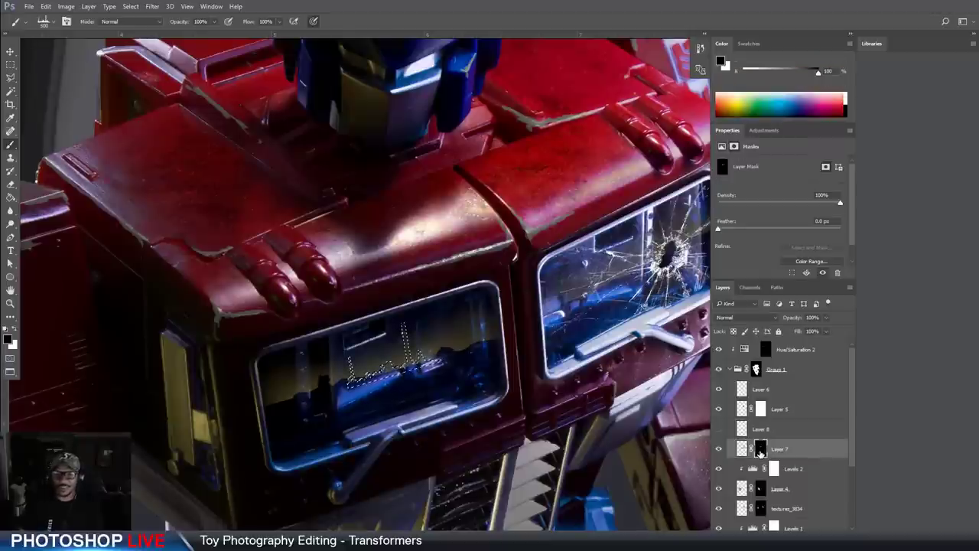
pyautogui.hotkey('ctrl', 'd')
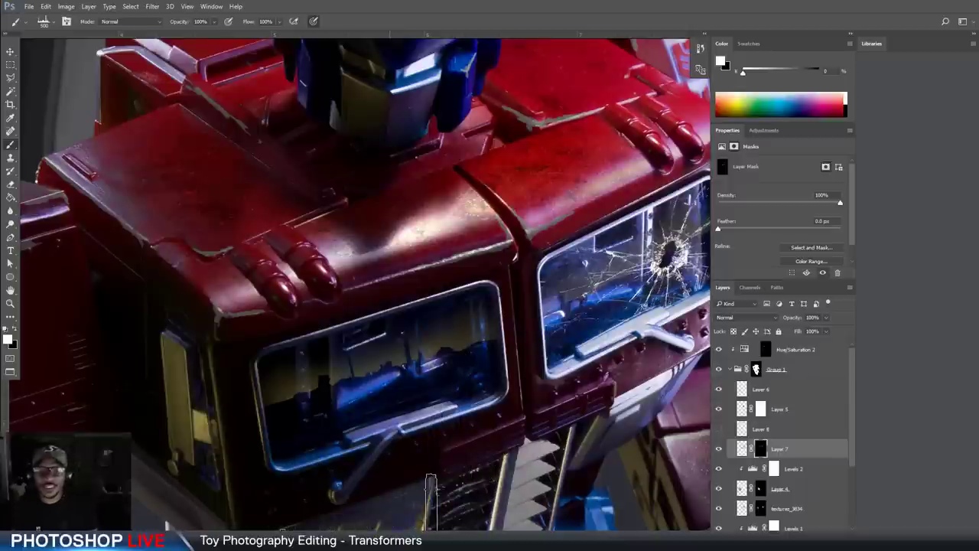
# Reduce the skyline brush to size 200
pyautogui.press('[')
pyautogui.press('[')
pyautogui.press('[')
pyautogui.press('[')
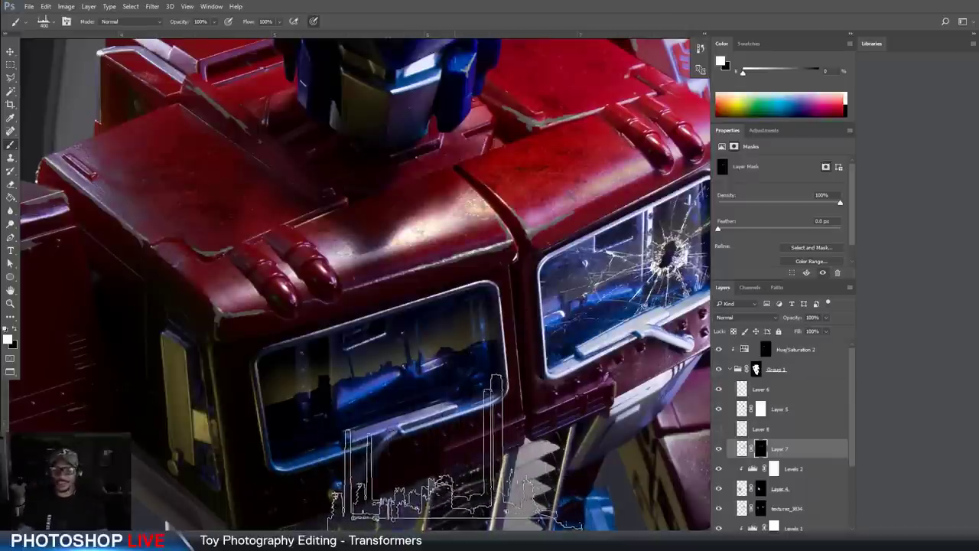
# Examine the skyline reflection and the whole figure from several distances
pyautogui.hotkey('ctrl', '-')
pyautogui.hotkey('ctrl', '-')
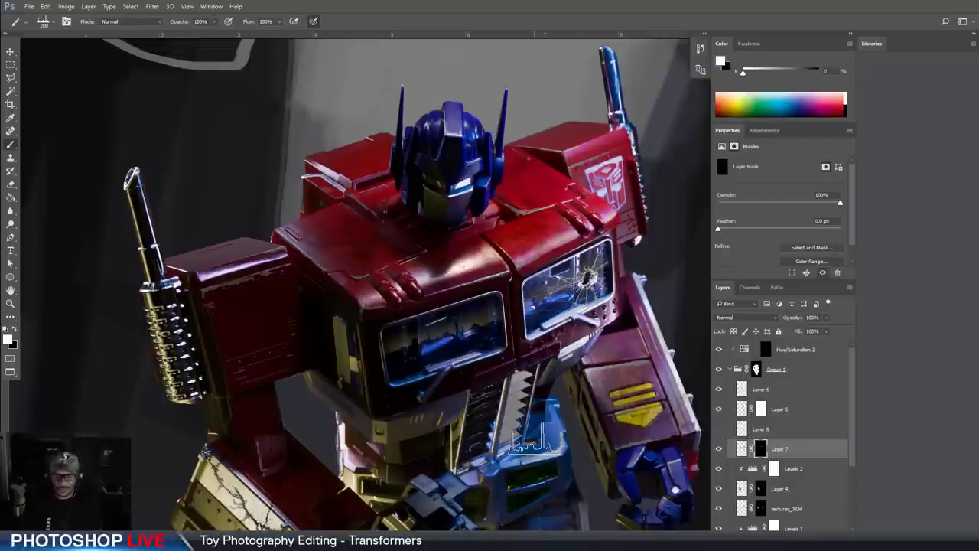
pyautogui.moveTo(483, 378); pyautogui.dragTo(456, 318)
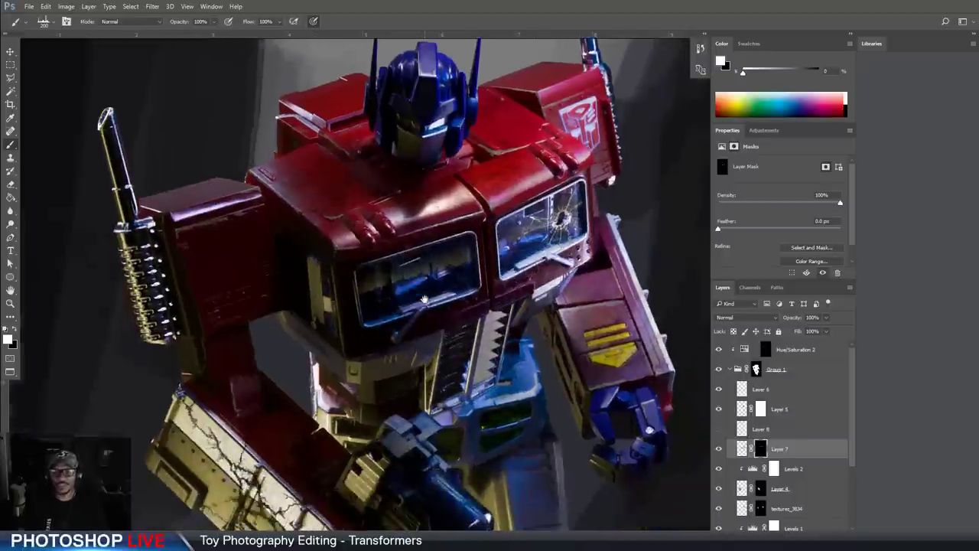
pyautogui.hotkey('ctrl', '-')
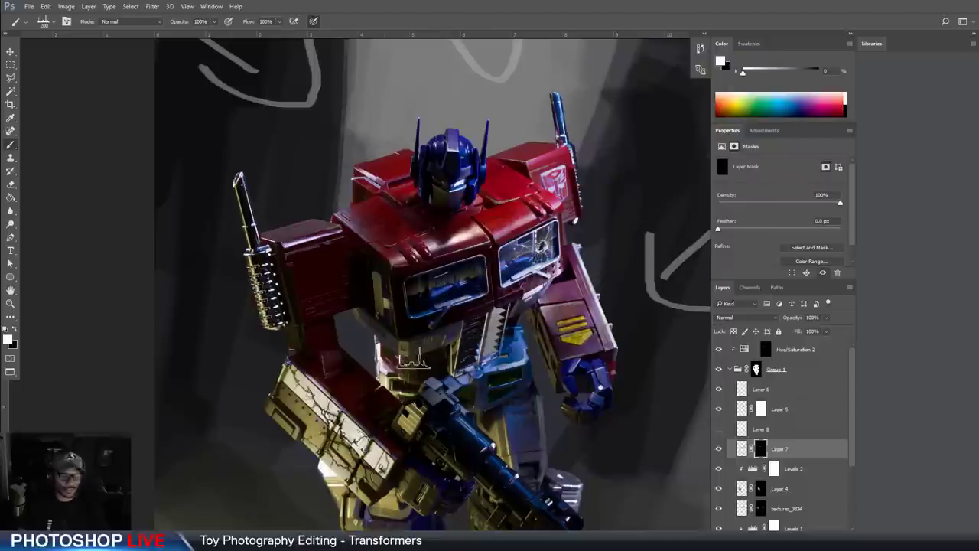
pyautogui.moveTo(504, 302); pyautogui.dragTo(427, 300)
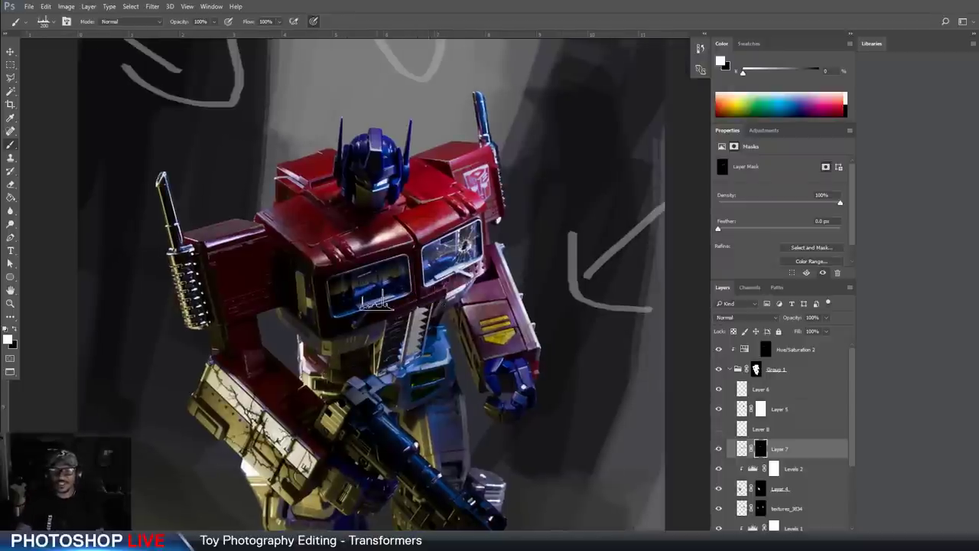
pyautogui.moveTo(450, 373); pyautogui.dragTo(427, 285)
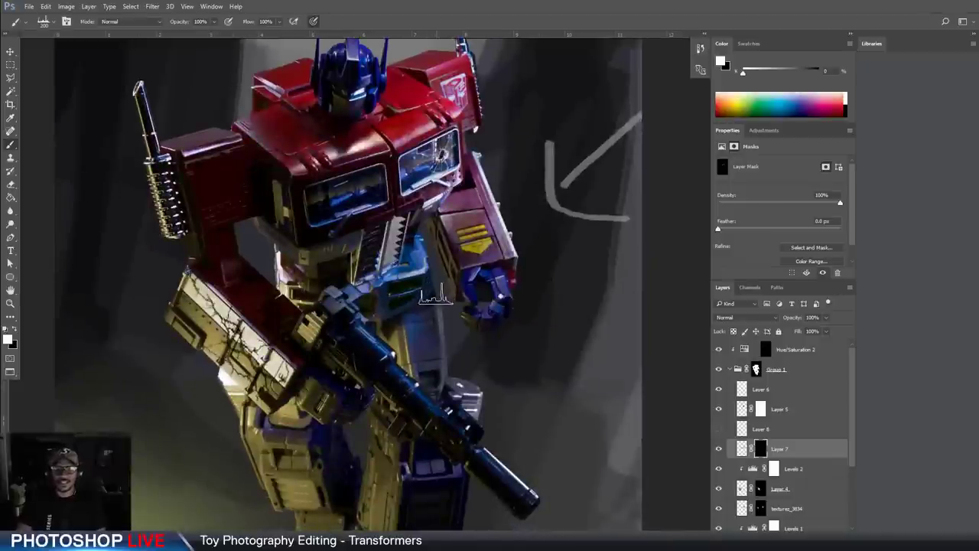
pyautogui.moveTo(451, 378); pyautogui.dragTo(459, 341)
pyautogui.hotkey('ctrl', '-')
pyautogui.hotkey('ctrl', '-')
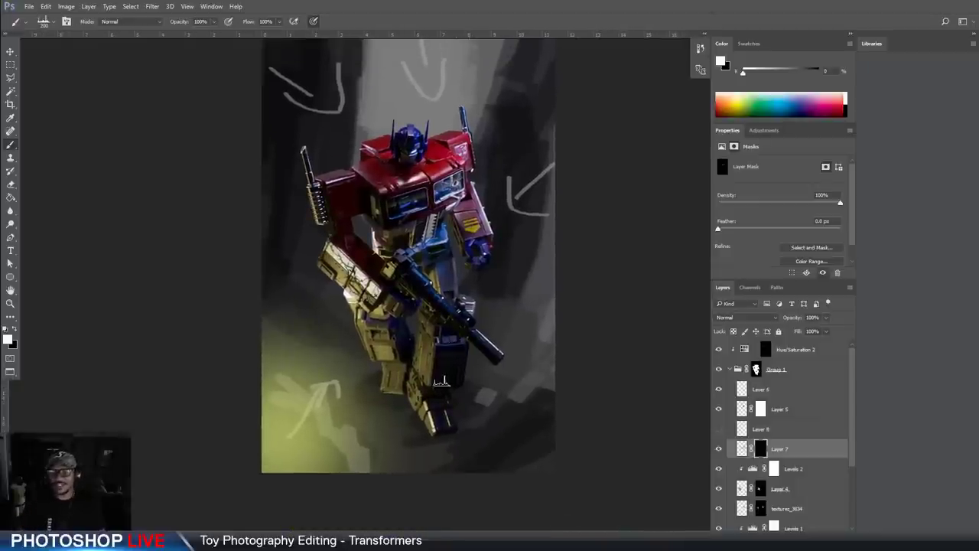
pyautogui.click(10, 303)
pyautogui.click(385, 198)
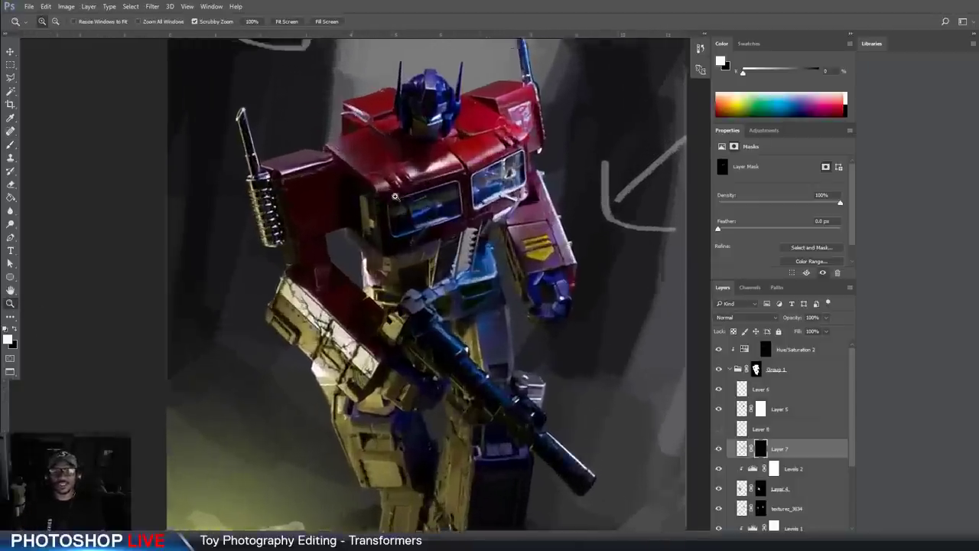
pyautogui.moveTo(464, 139); pyautogui.dragTo(457, 202)
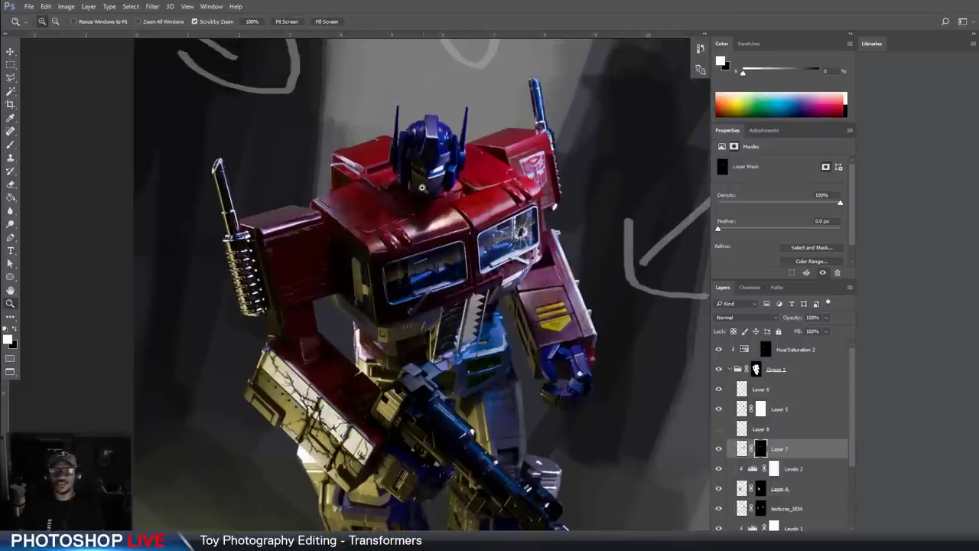
pyautogui.click(423, 189)
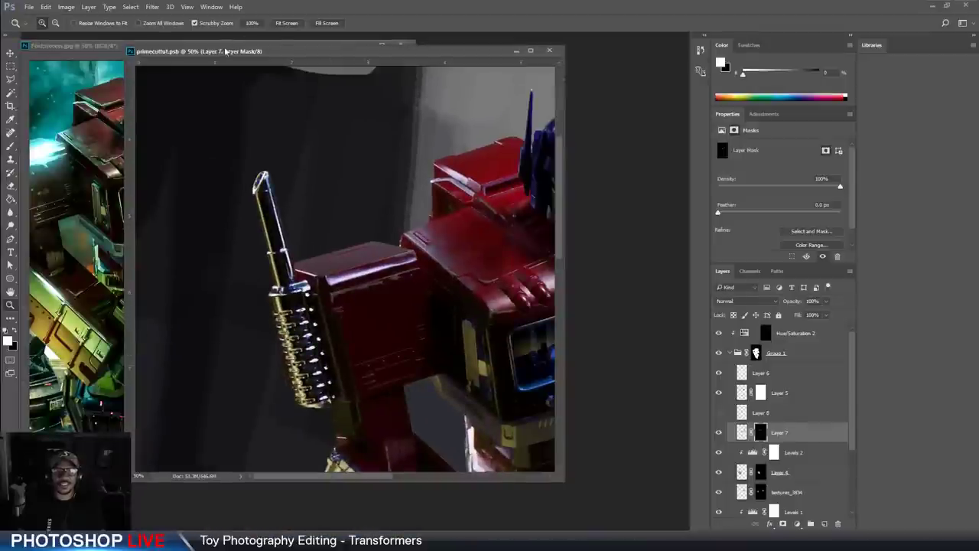
# Show the cutout document in full-screen view and add a new empty layer above Hue/Saturation 2
pyautogui.moveTo(226, 52); pyautogui.dragTo(263, 70)
pyautogui.press('f')
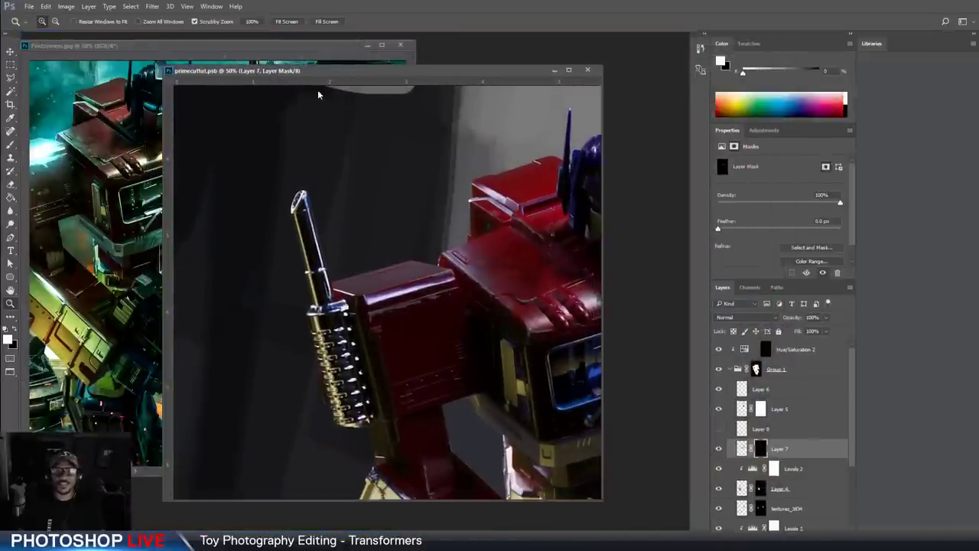
pyautogui.moveTo(465, 176); pyautogui.dragTo(371, 133)
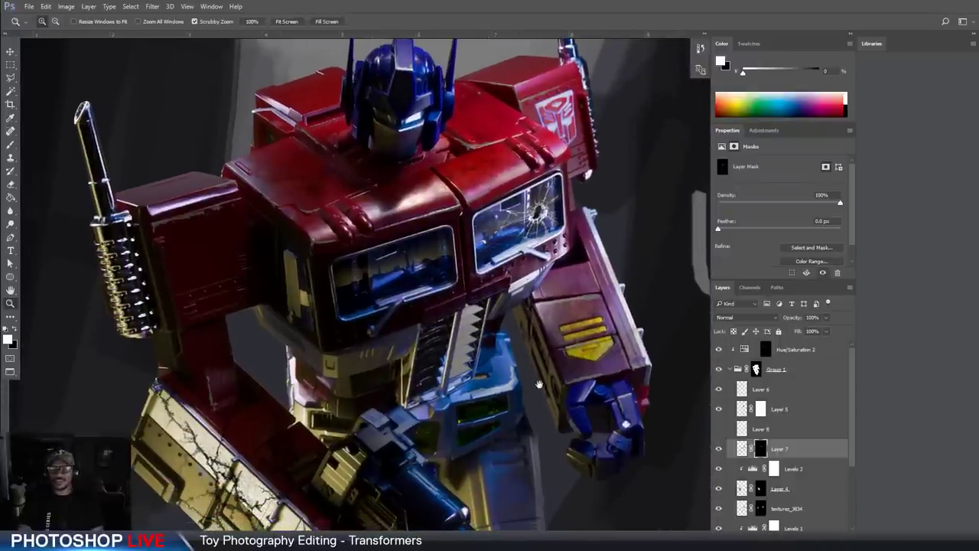
pyautogui.moveTo(539, 383); pyautogui.dragTo(451, 200)
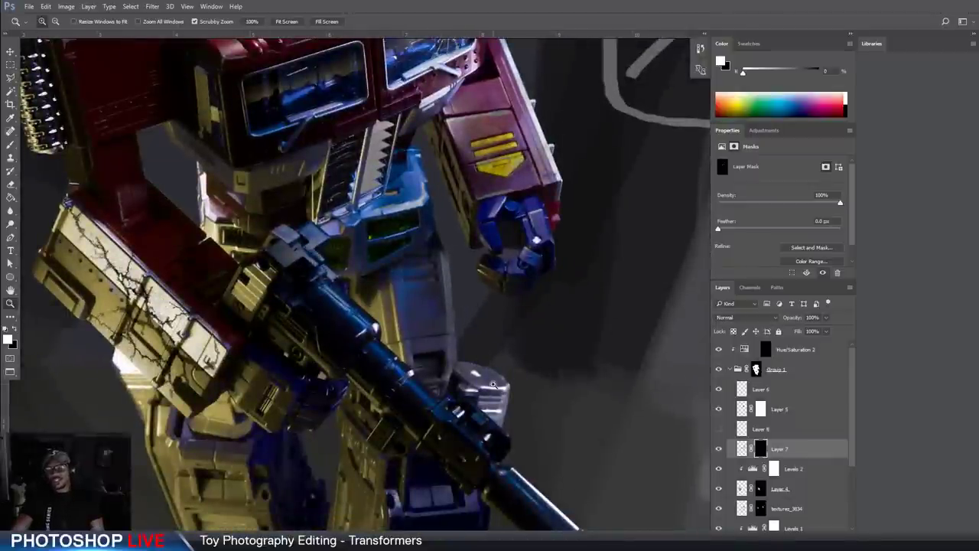
pyautogui.click(812, 353)
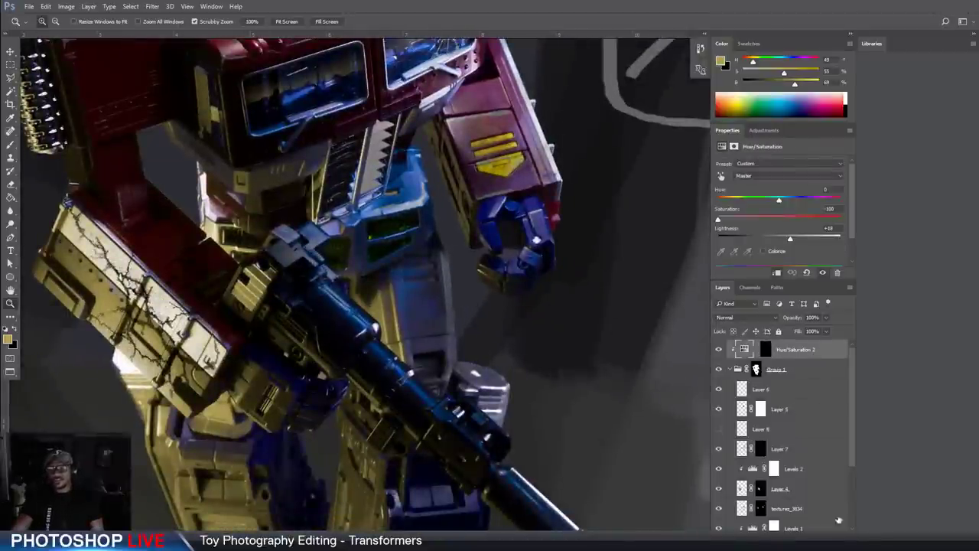
pyautogui.hotkey('ctrl', 'shift', 'alt', 'n')
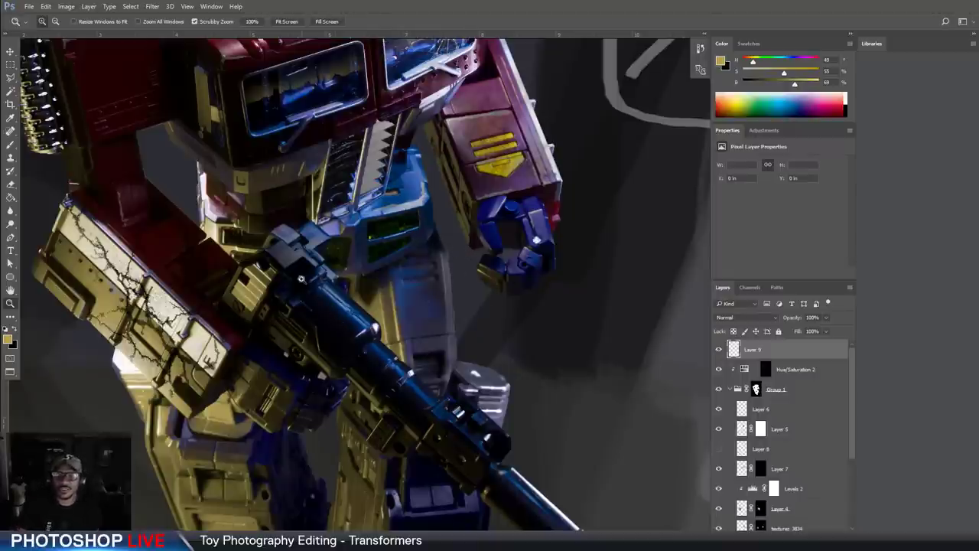
# Ready the Spot Healing Brush at size 30 for retouching the figure's empty hand
pyautogui.hotkey('ctrl', '+')
pyautogui.hotkey('ctrl', '+')
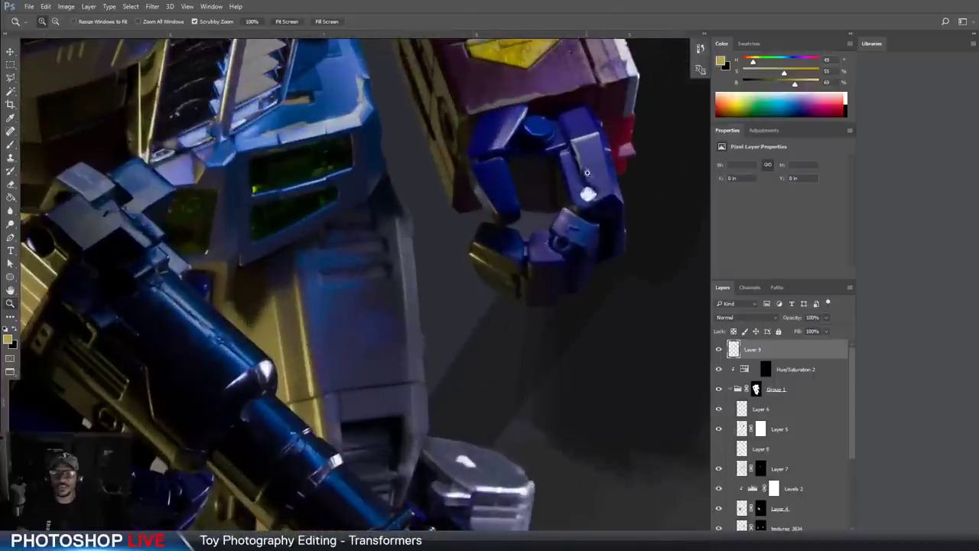
pyautogui.moveTo(589, 172); pyautogui.dragTo(468, 283)
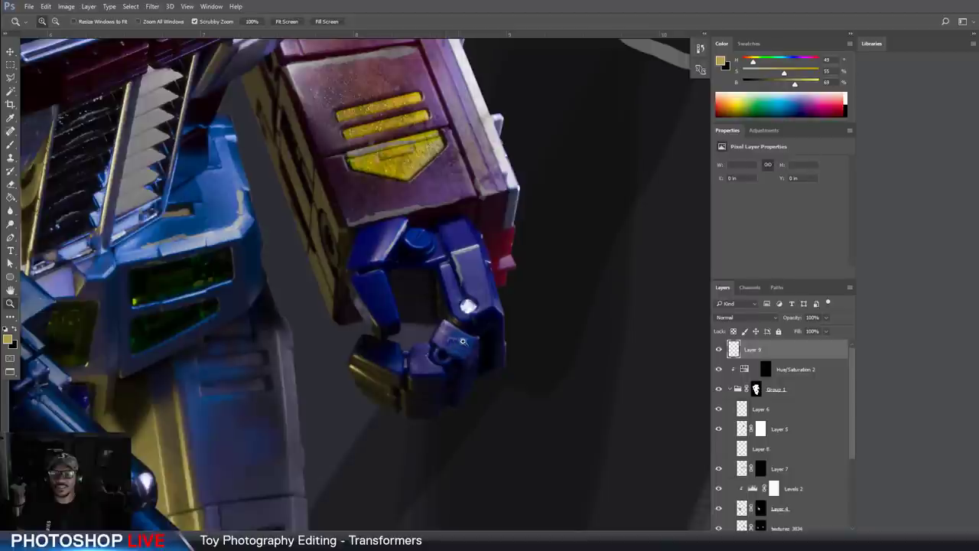
pyautogui.click(11, 133)
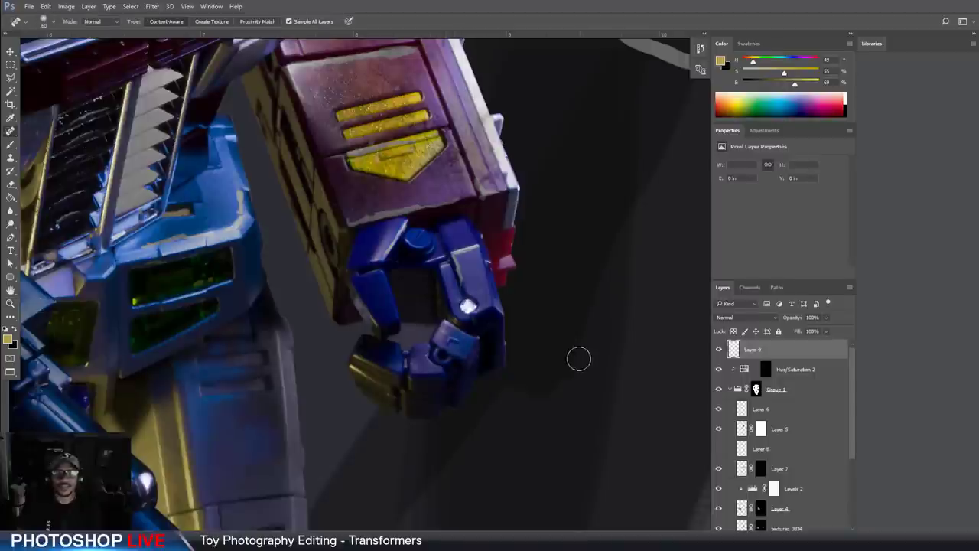
pyautogui.press('[')
pyautogui.press('[')
pyautogui.press('[')
pyautogui.press('[')
pyautogui.press('[')
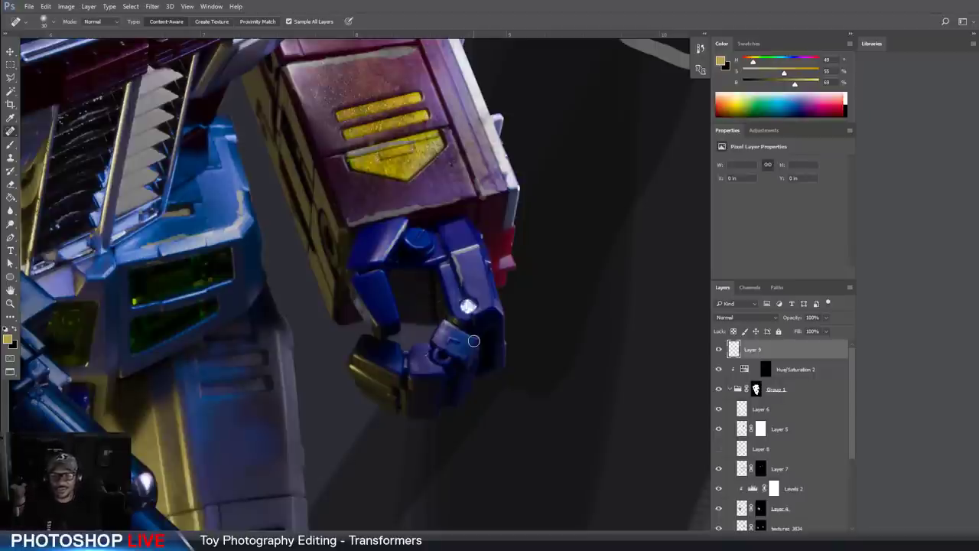
# Hide the Hue/Saturation 2 adjustment layer and check Group 1 by switching its visibility off and back on
pyautogui.scroll(1, 474, 341)
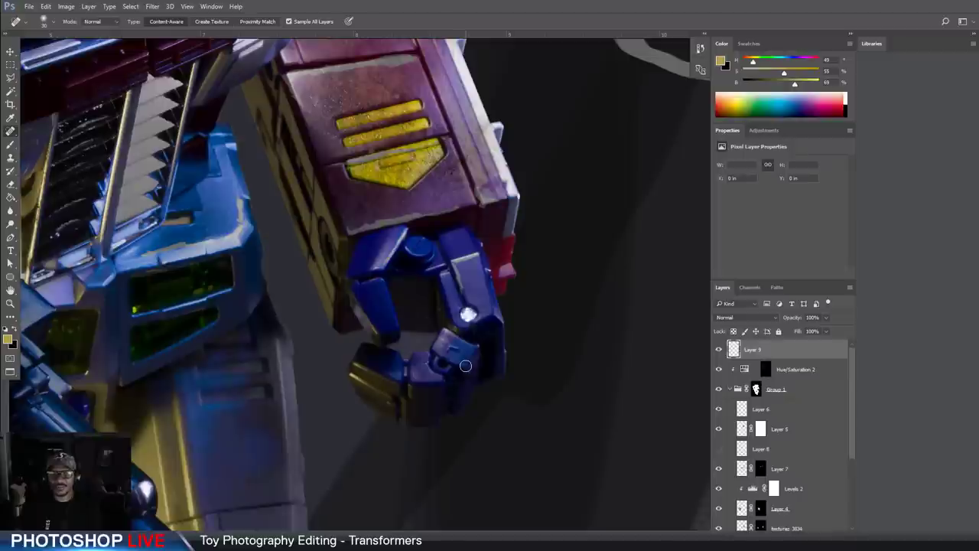
pyautogui.scroll(-3, 840, 430)
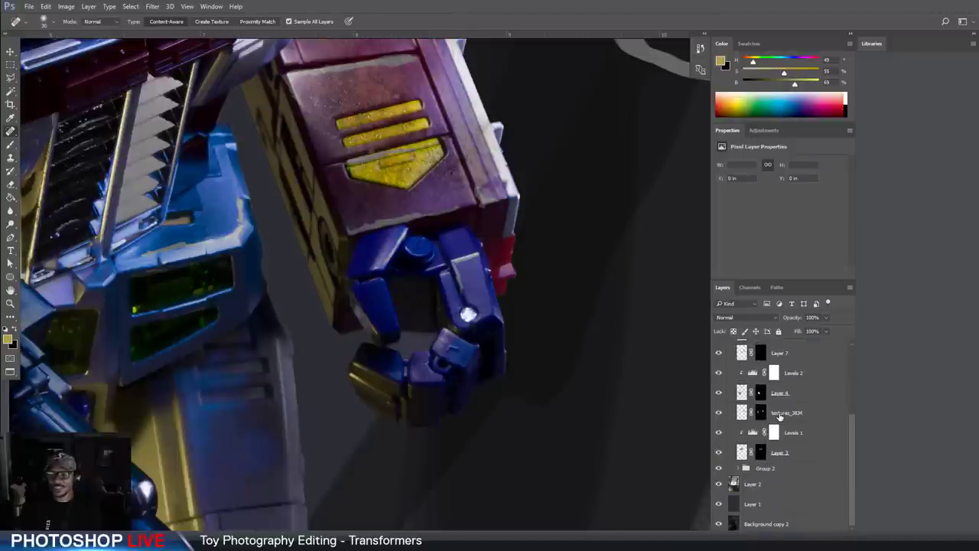
pyautogui.scroll(3, 787, 423)
pyautogui.click(729, 388)
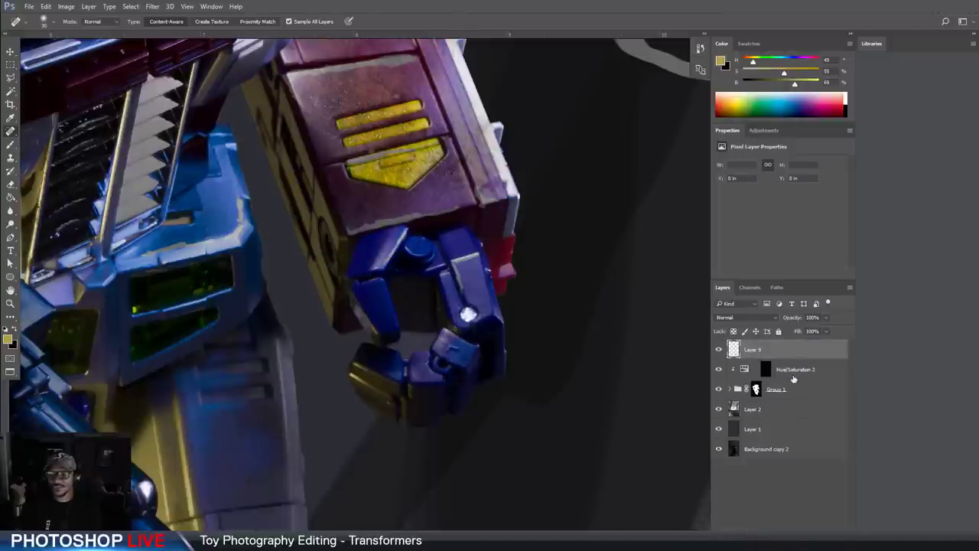
pyautogui.click(793, 375)
pyautogui.click(718, 390)
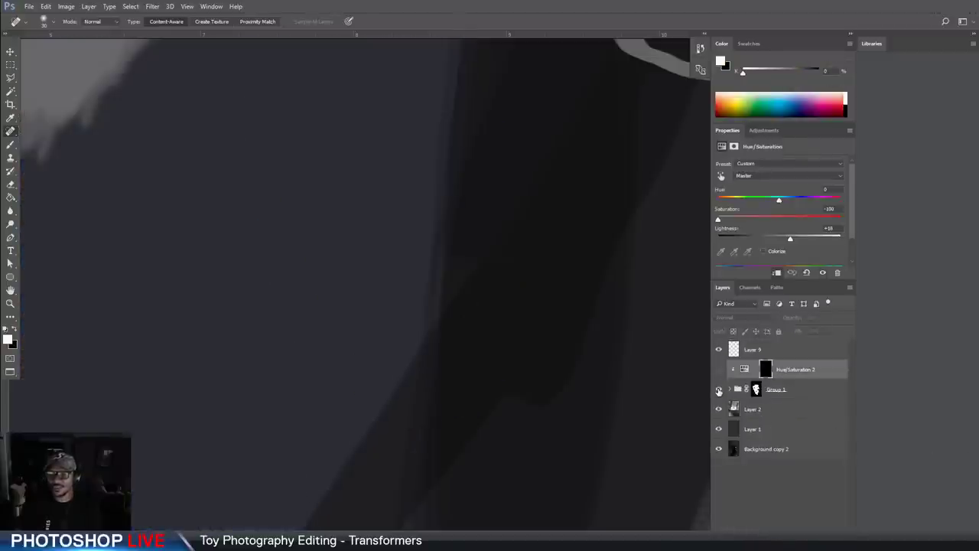
pyautogui.click(718, 390)
pyautogui.click(729, 389)
pyautogui.scroll(-1, 813, 443)
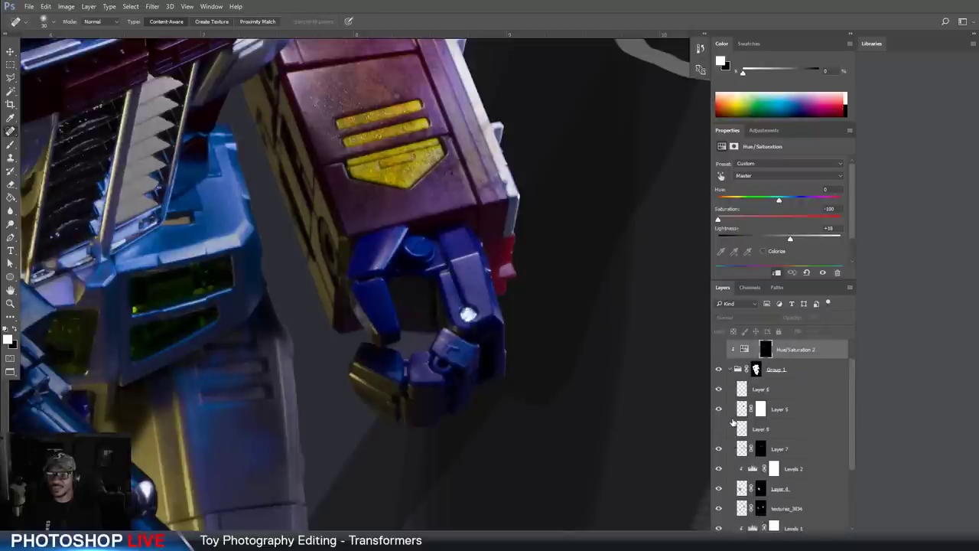
# Delete the hidden skyline layer, Layer 8, from Group 1
pyautogui.scroll(1, 813, 443)
pyautogui.click(797, 448)
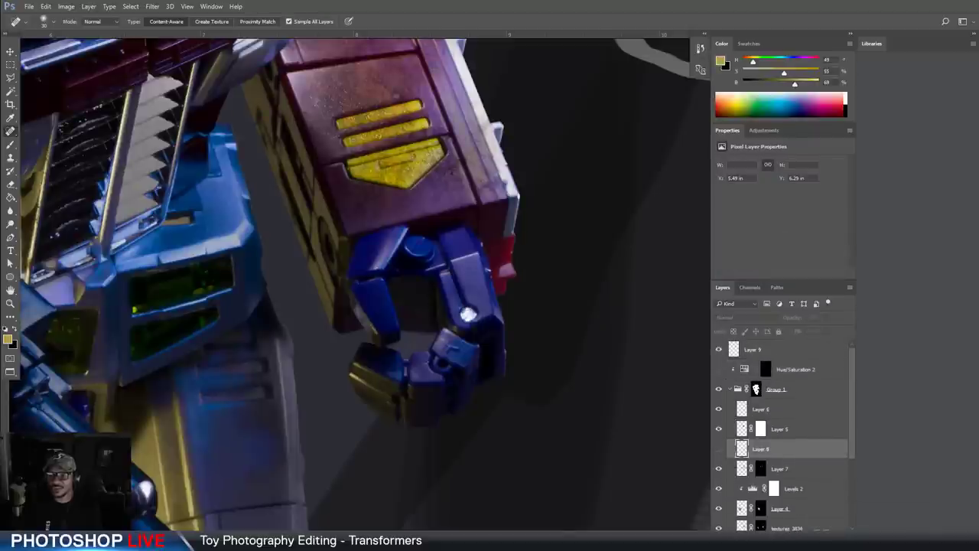
pyautogui.scroll(-1, 783, 436)
# Hide the texture, levels and reflection layers in Group 1, from Layer 3 up to Layer 6, leaving Group 2 visible
pyautogui.scroll(-4, 788, 426)
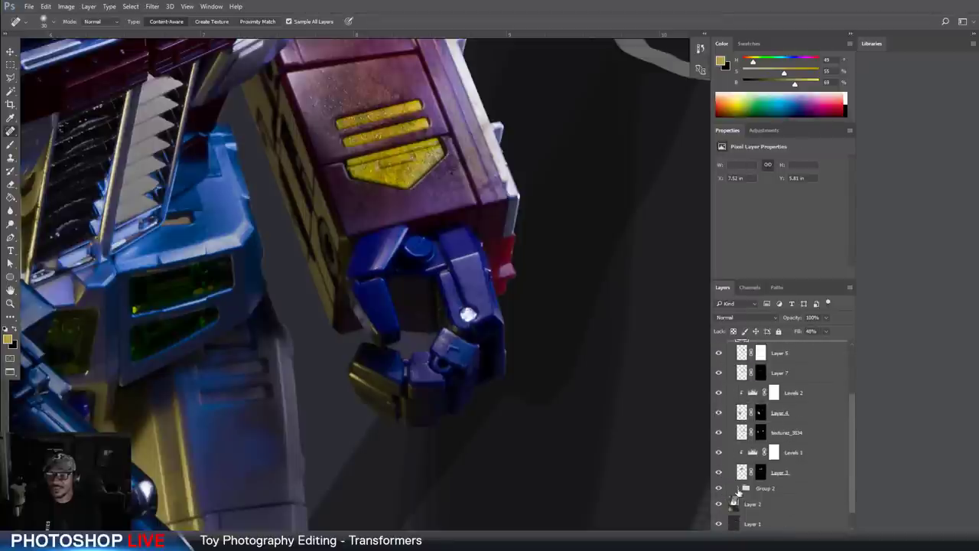
pyautogui.click(727, 475)
pyautogui.click(718, 432)
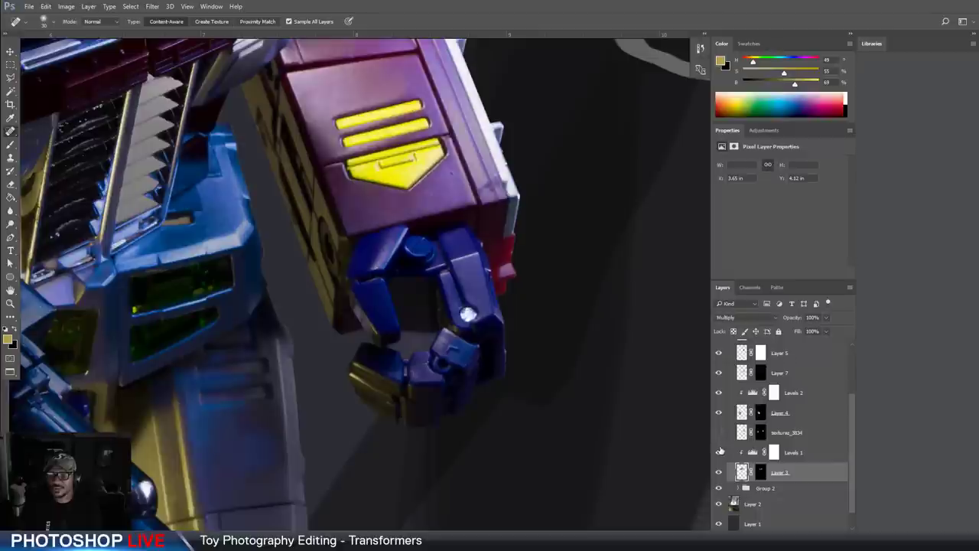
pyautogui.click(718, 472)
pyautogui.click(716, 376)
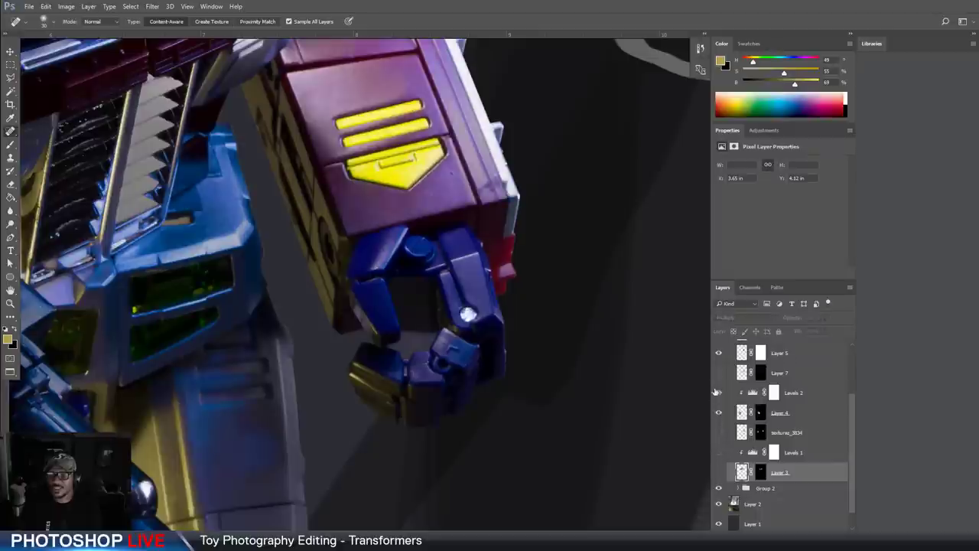
pyautogui.scroll(1, 721, 381)
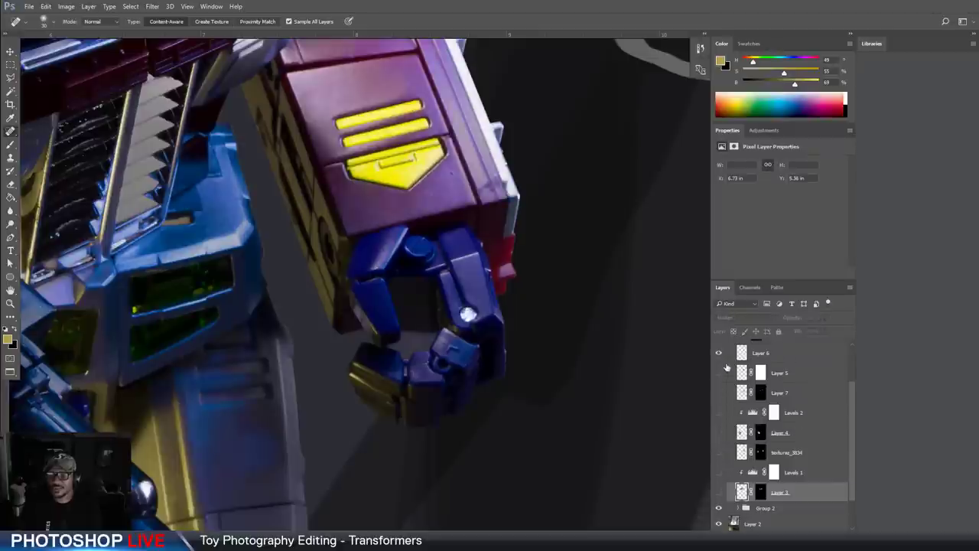
pyautogui.click(727, 370)
pyautogui.scroll(3, 722, 378)
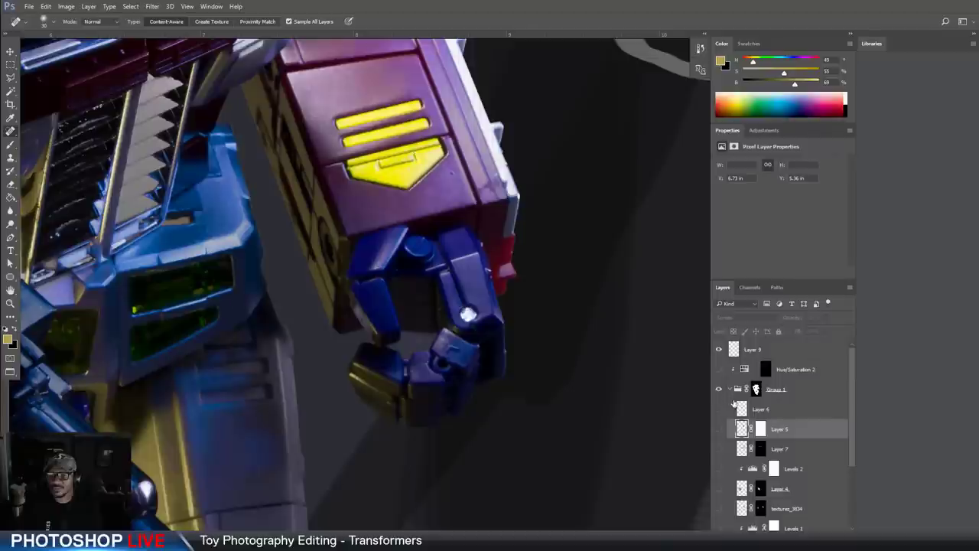
# Expand Group 2 and add a new empty layer above its topmost A31X0782 layer
pyautogui.scroll(-4, 719, 352)
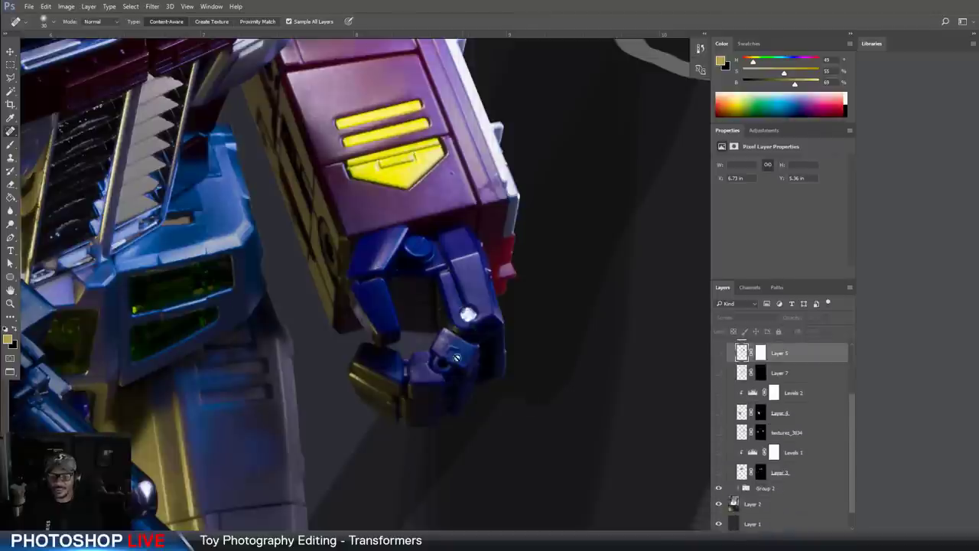
pyautogui.scroll(-3, 505, 302)
pyautogui.hotkey('ctrl', '-')
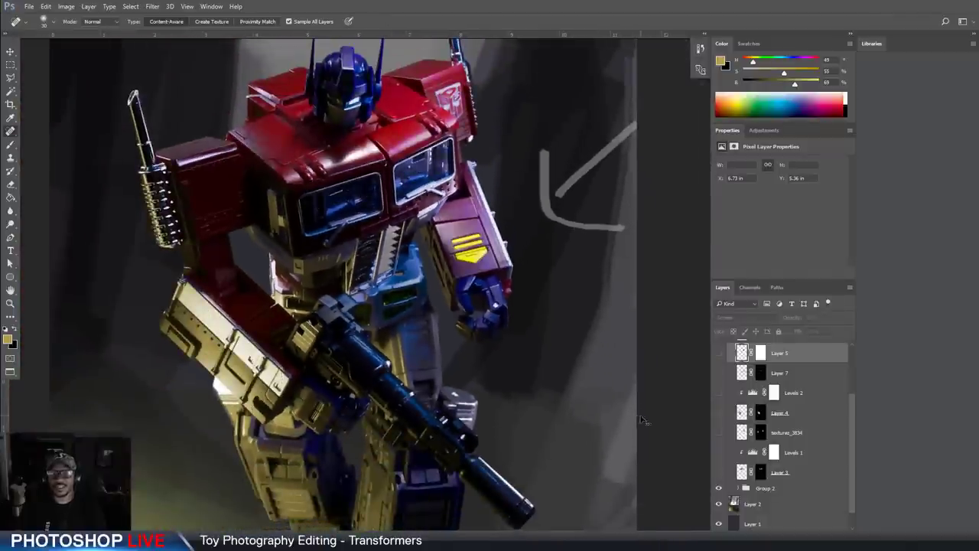
pyautogui.hotkey('ctrl', '+')
pyautogui.hotkey('ctrl', '+')
pyautogui.hotkey('ctrl', '+')
pyautogui.scroll(-1, 788, 481)
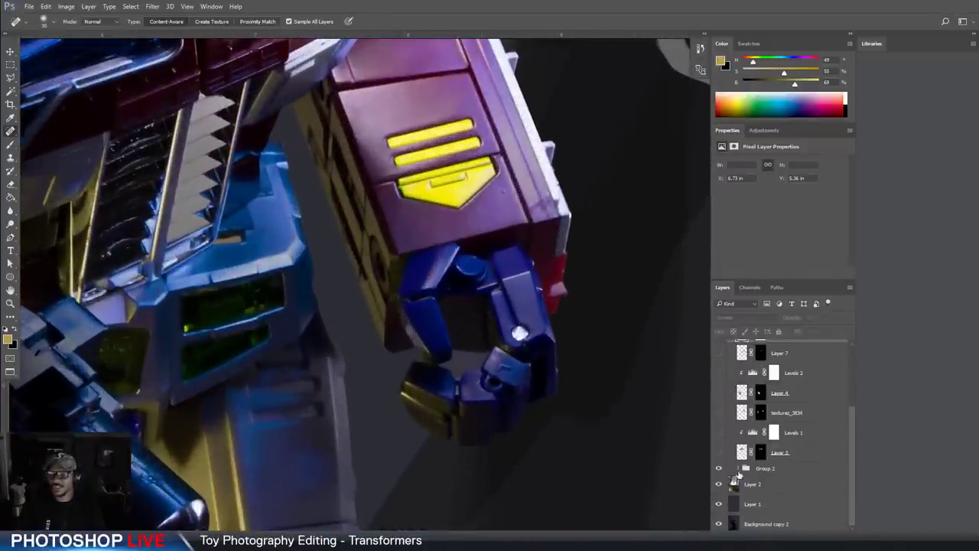
pyautogui.click(737, 469)
pyautogui.scroll(-5, 753, 473)
pyautogui.scroll(4, 793, 467)
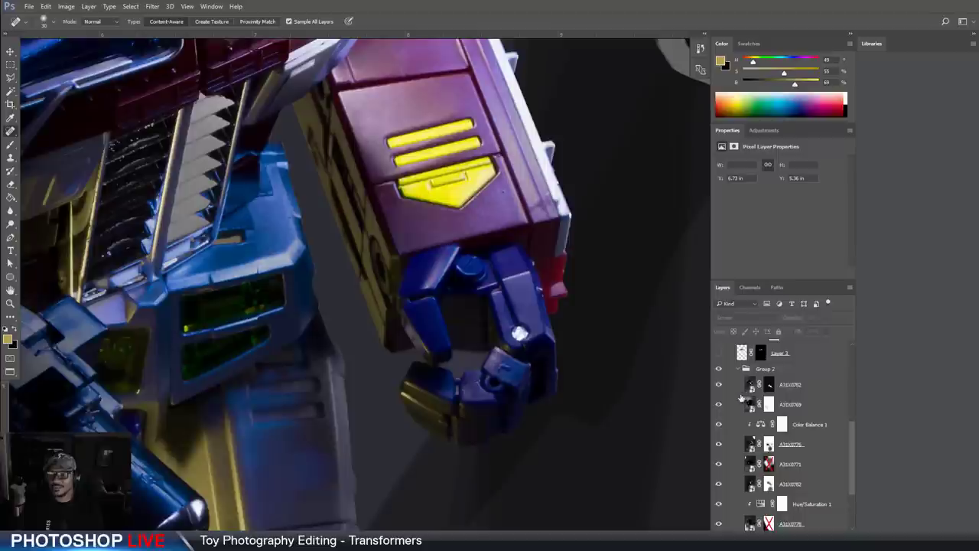
pyautogui.click(792, 387)
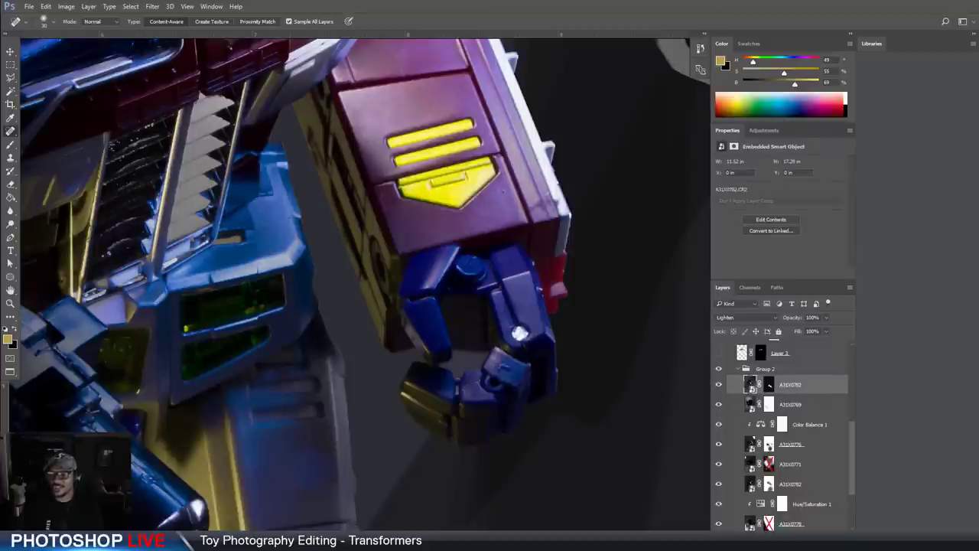
pyautogui.hotkey('ctrl', 'shift', 'alt', 'n')
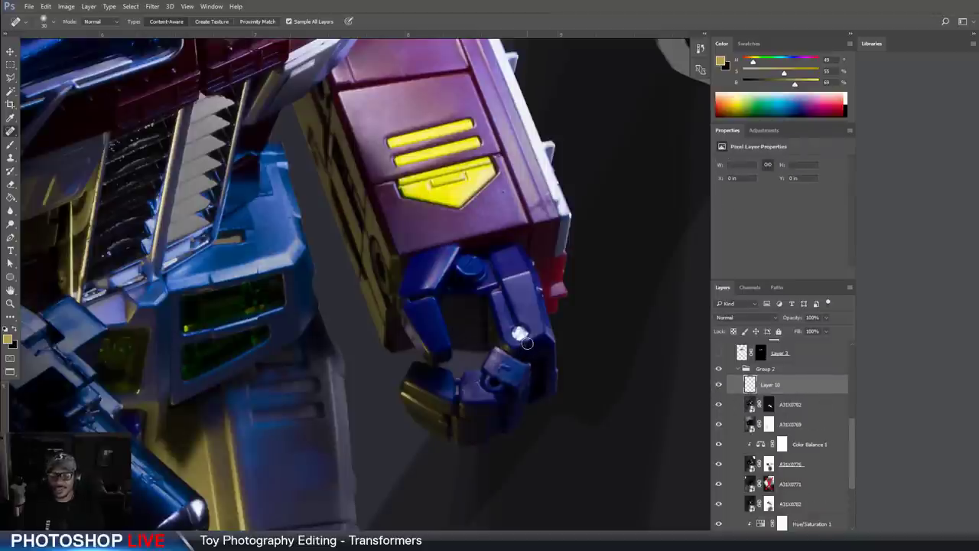
# Try healing the small raised mark on the empty hand's lower finger joint with the Spot Healing Brush, and undo it
pyautogui.hotkey('ctrl', '+')
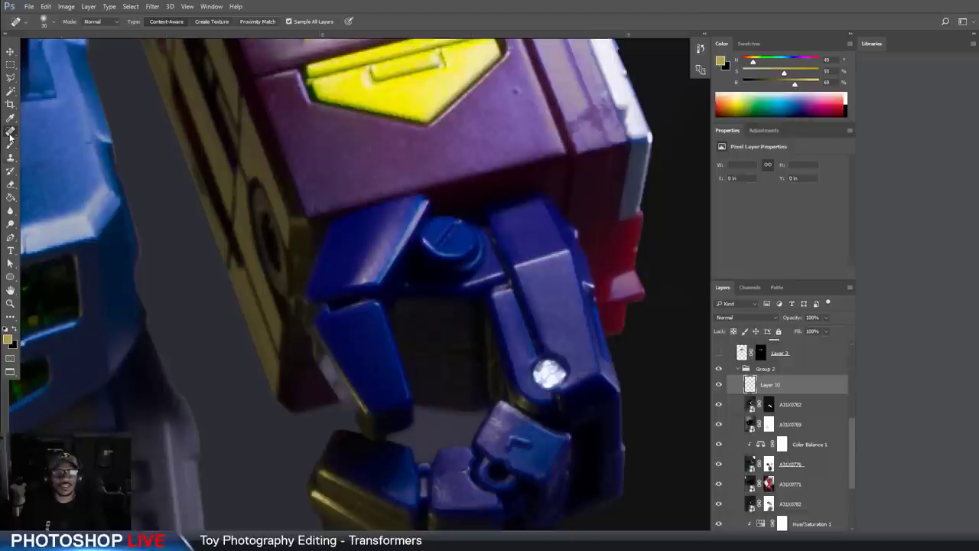
pyautogui.hotkey('ctrl', '-')
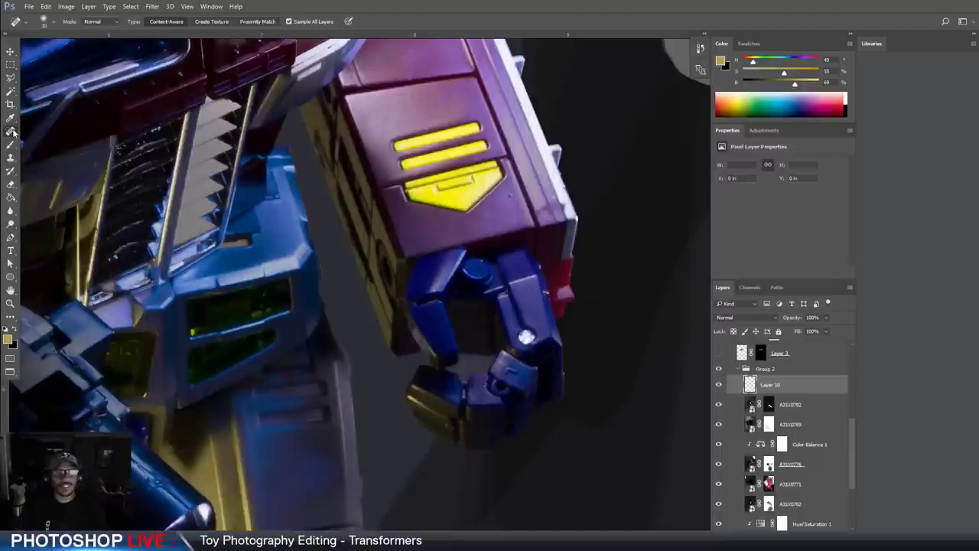
pyautogui.click(13, 147)
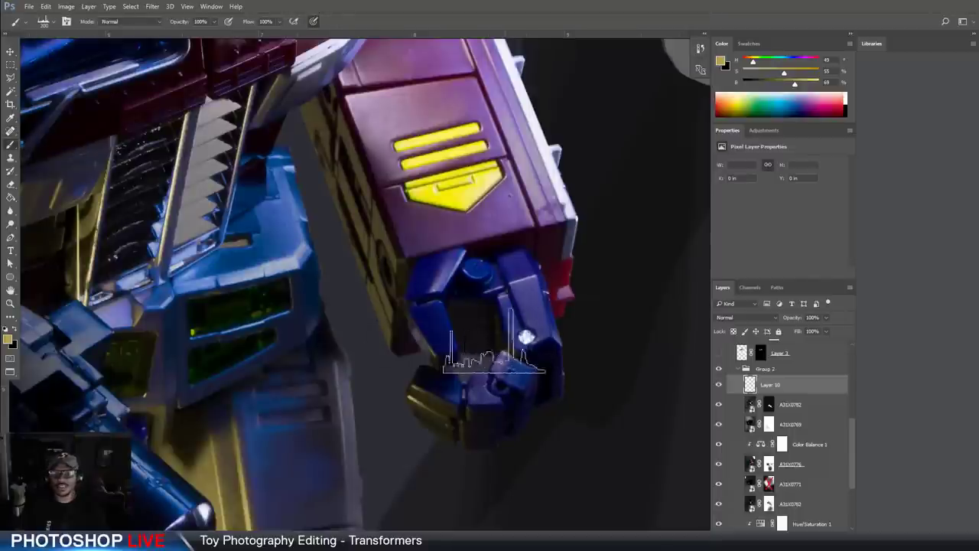
pyautogui.click(11, 129)
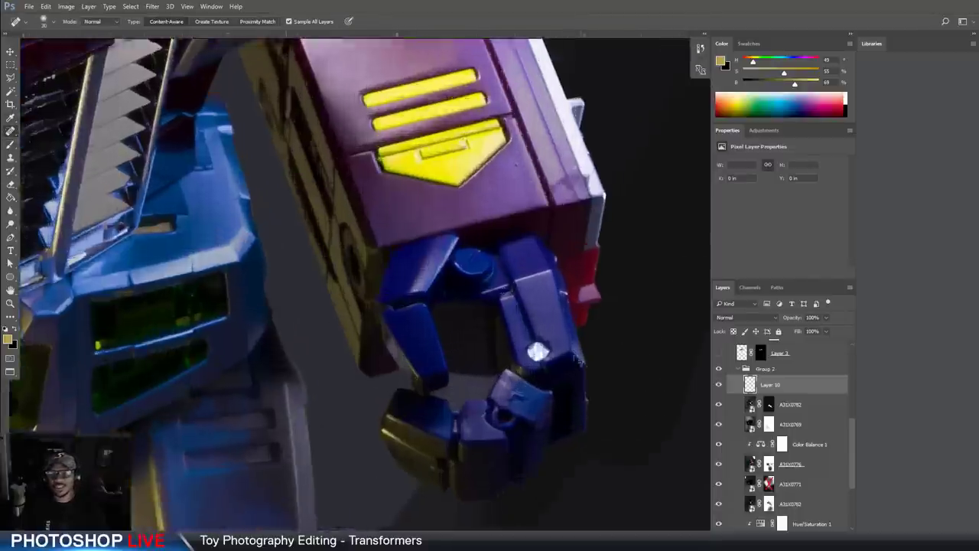
pyautogui.scroll(2, 489, 294)
pyautogui.moveTo(538, 447); pyautogui.dragTo(434, 337)
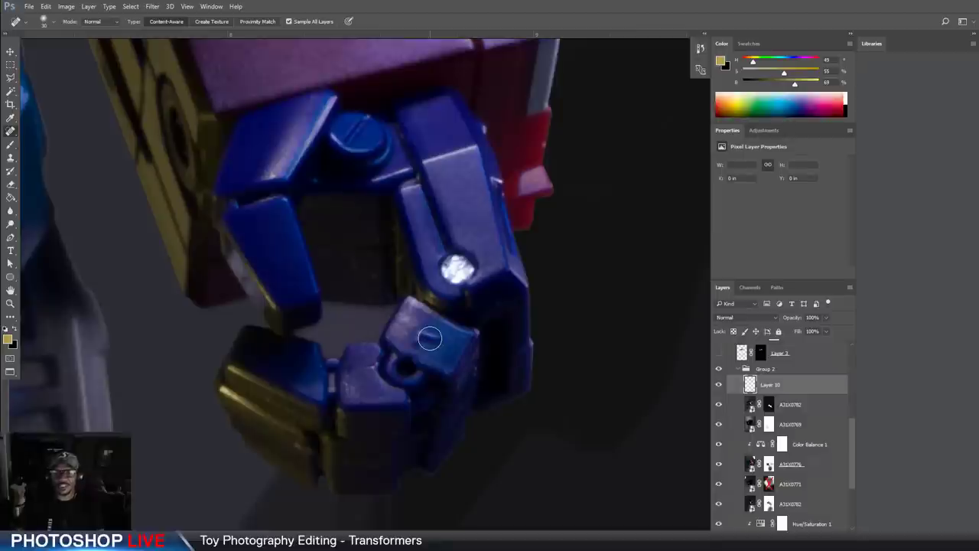
pyautogui.moveTo(426, 335); pyautogui.dragTo(406, 339)
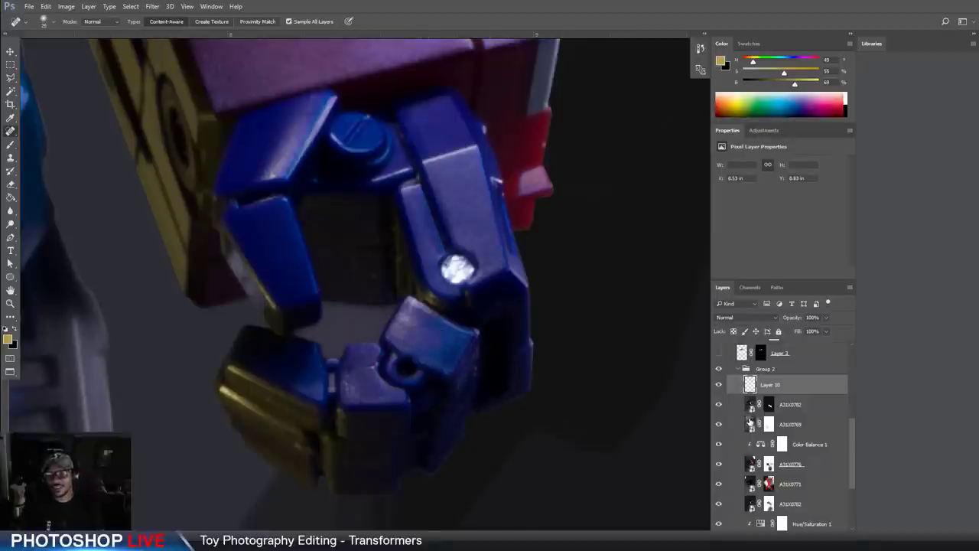
pyautogui.hotkey('ctrl', 'z')
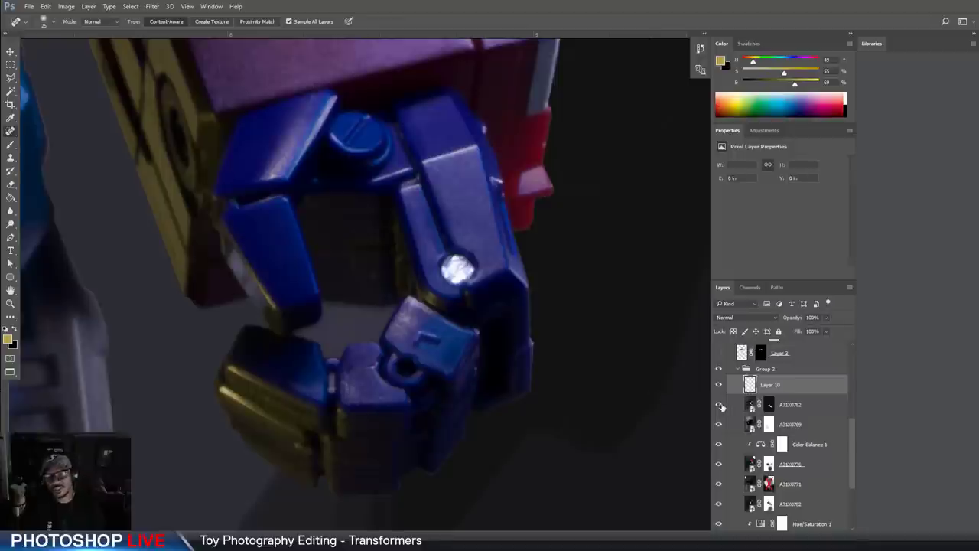
# Heal away the hand's small raised mark at brush size 15 and the shiny screw on the finger at size 20 on Layer 10
pyautogui.press('[')
pyautogui.moveTo(425, 337)
pyautogui.mouseDown()
pyautogui.moveTo(439, 338)
pyautogui.moveTo(428, 347)
pyautogui.mouseUp()
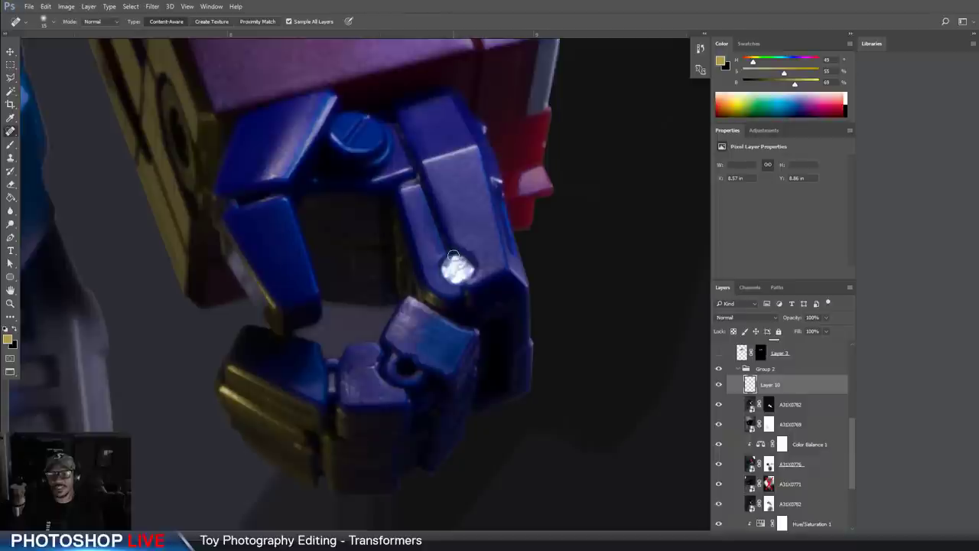
pyautogui.press(']')
pyautogui.press(']')
pyautogui.moveTo(472, 250); pyautogui.dragTo(455, 267)
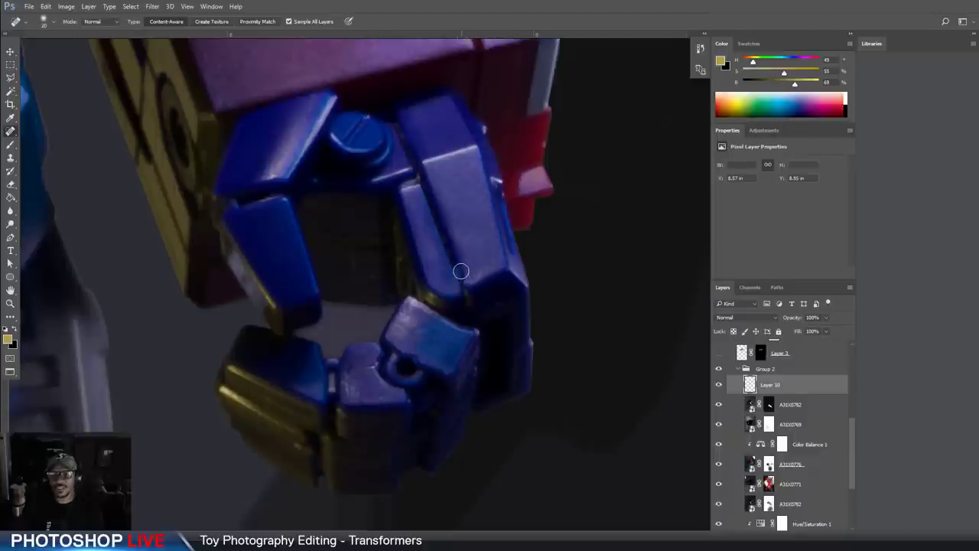
# Clean up the lower end of the gap between the hand's blue finger segments with Spot Healing and a size 15 Clone Stamp, and compare using Layer 10's visibility
pyautogui.moveTo(460, 270); pyautogui.dragTo(466, 282)
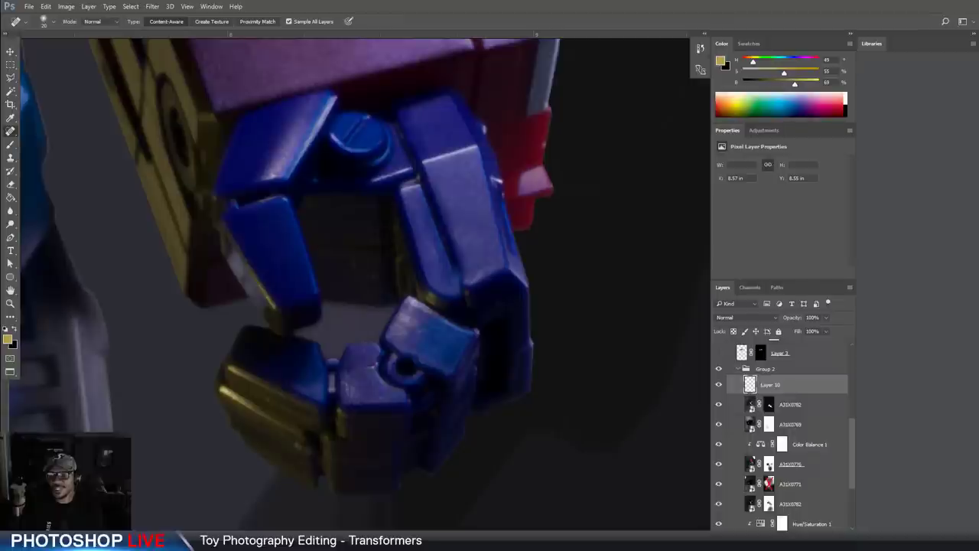
pyautogui.click(10, 157)
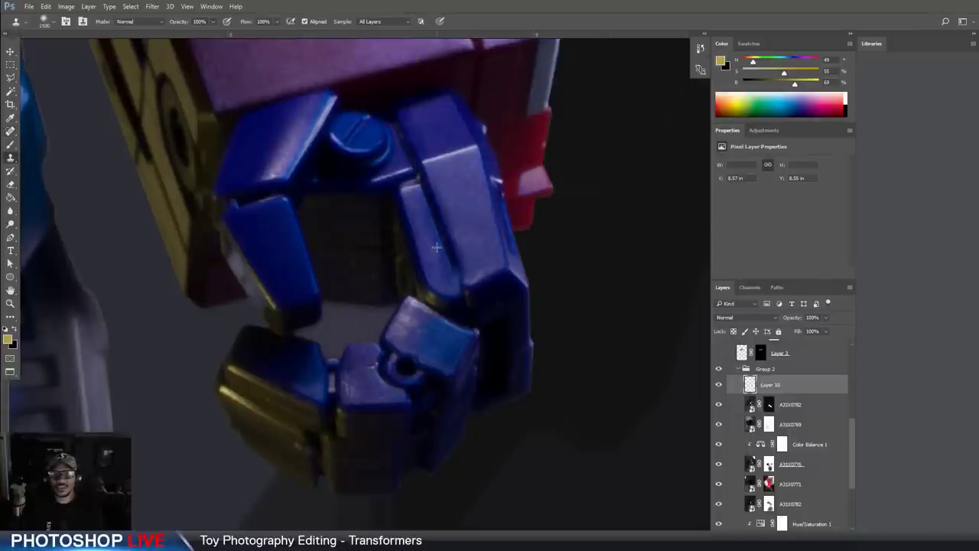
pyautogui.press('[')
pyautogui.press('[')
pyautogui.press('[')
pyautogui.press('[')
pyautogui.press('[')
pyautogui.press('[')
pyautogui.press('[')
pyautogui.press('[')
pyautogui.press('[')
pyautogui.press('[')
pyautogui.press('[')
pyautogui.press('[')
pyautogui.press('[')
pyautogui.press('[')
pyautogui.press('[')
pyautogui.press('[')
pyautogui.press('[')
pyautogui.press('[')
pyautogui.press('[')
pyautogui.press('[')
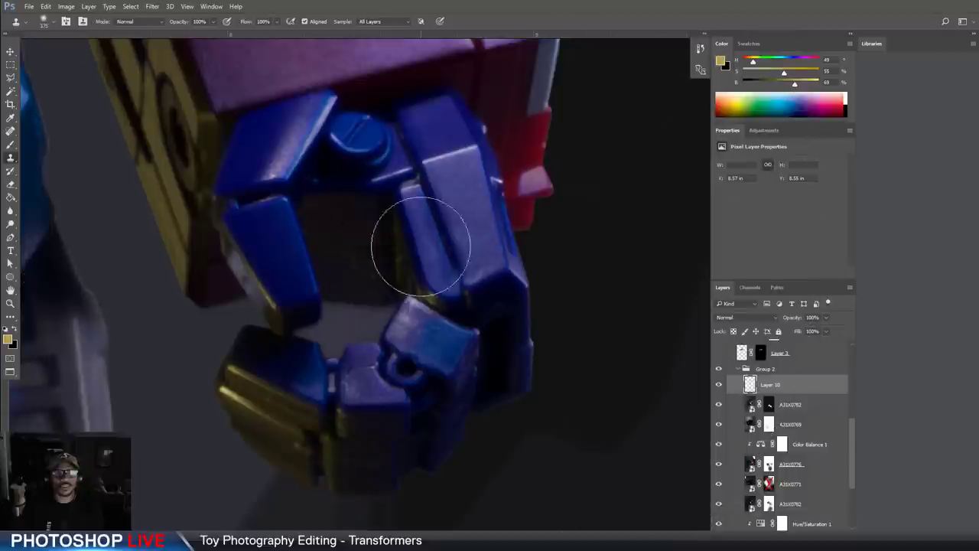
pyautogui.keyDown('alt'); pyautogui.click(457, 273); pyautogui.keyUp('alt')
pyautogui.press('[')
pyautogui.press('[')
pyautogui.press('[')
pyautogui.press('[')
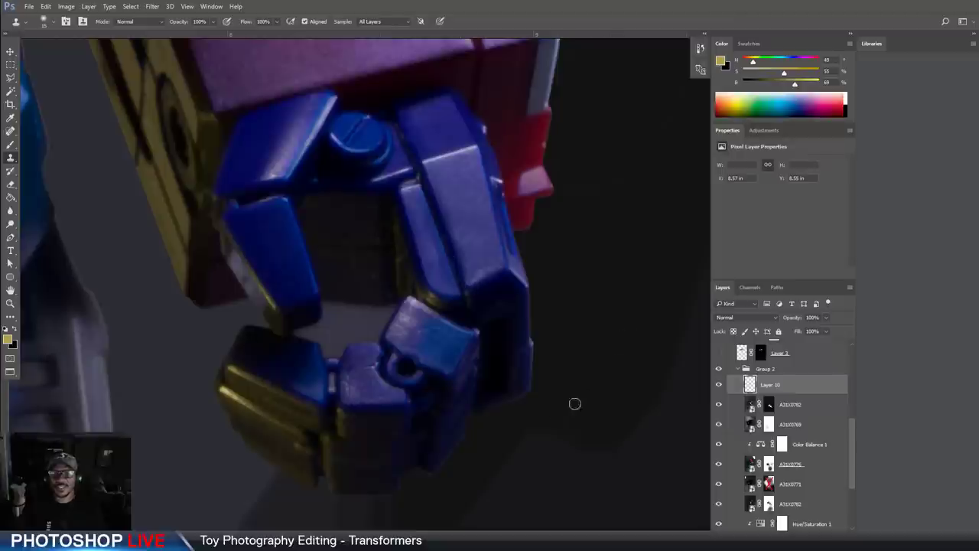
pyautogui.click(718, 384)
pyautogui.click(718, 385)
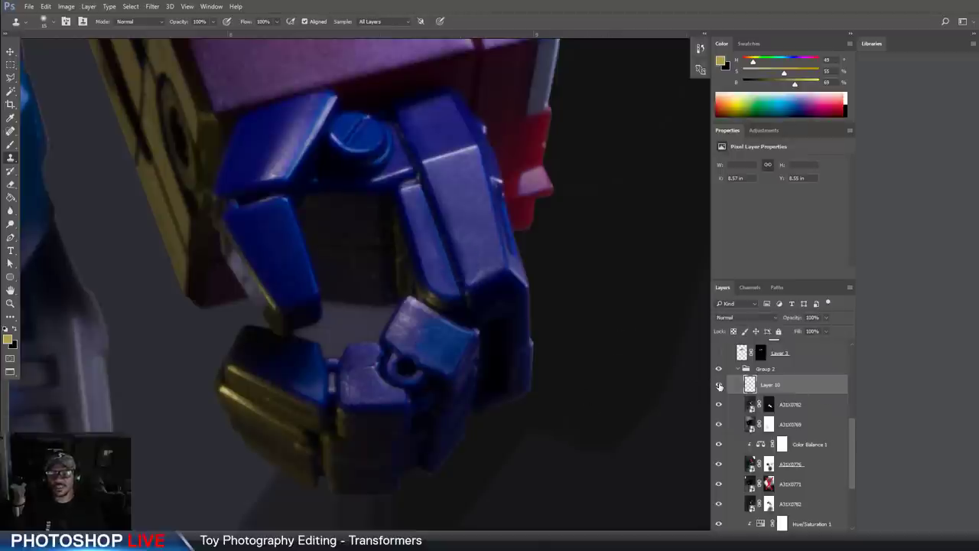
pyautogui.click(718, 384)
# Heal away the thin vertical mark on the red collar below the chin with the Spot Healing Brush at size 10
pyautogui.hotkey('ctrl', '-')
pyautogui.hotkey('ctrl', '-')
pyautogui.hotkey('ctrl', '-')
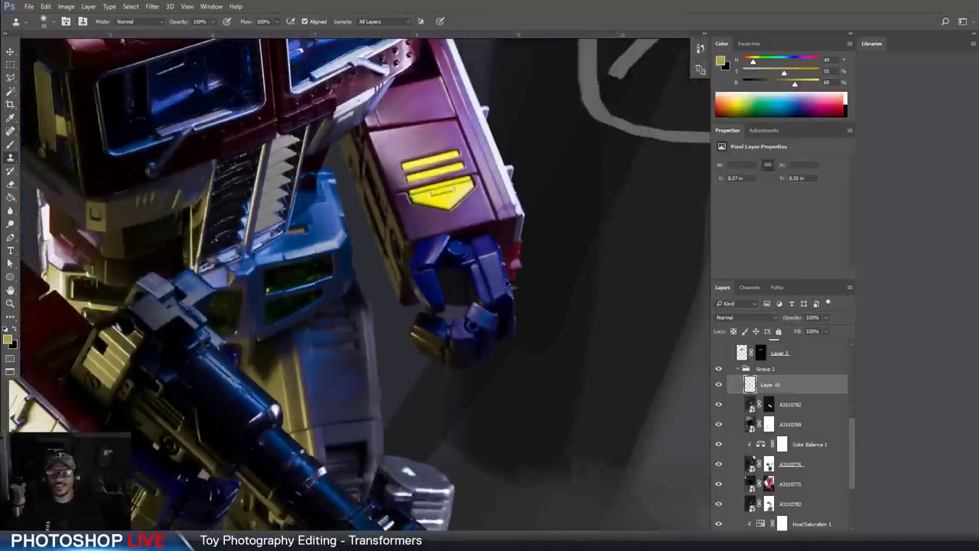
pyautogui.scroll(3, 497, 270)
pyautogui.scroll(-4, 497, 270)
pyautogui.moveTo(343, 179); pyautogui.dragTo(406, 389)
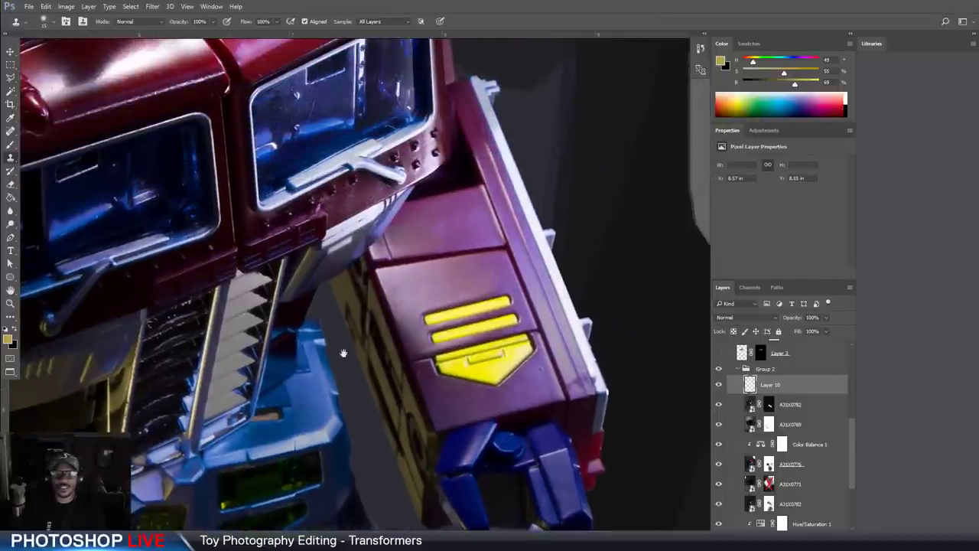
pyautogui.moveTo(284, 303); pyautogui.dragTo(388, 446)
pyautogui.moveTo(431, 262); pyautogui.dragTo(370, 380)
pyautogui.moveTo(294, 317); pyautogui.dragTo(490, 404)
pyautogui.moveTo(364, 426); pyautogui.dragTo(386, 352)
pyautogui.scroll(3, 382, 354)
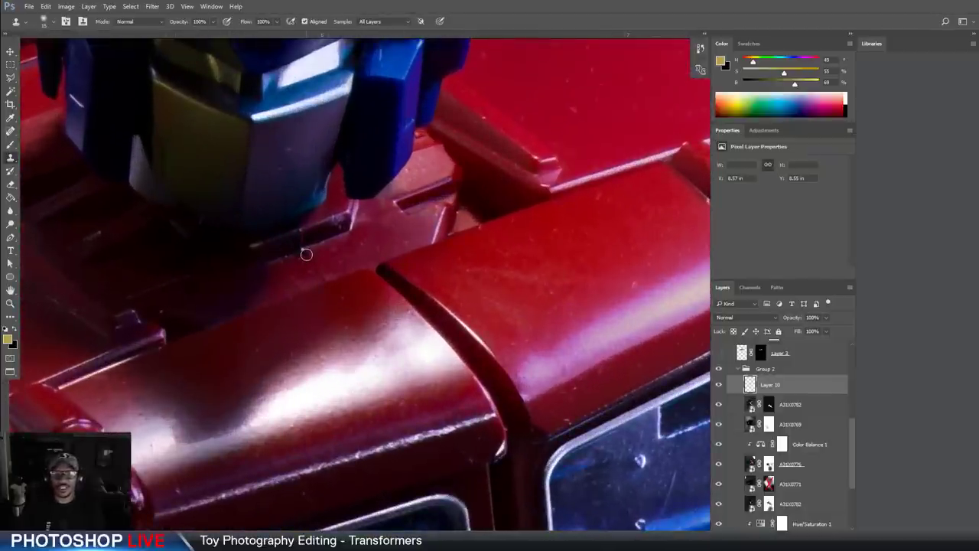
pyautogui.press('[')
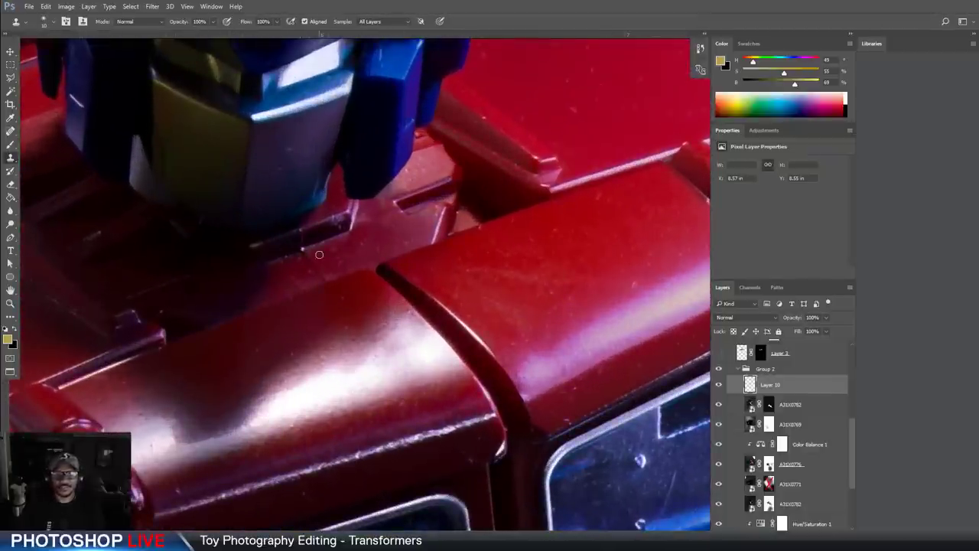
pyautogui.click(10, 131)
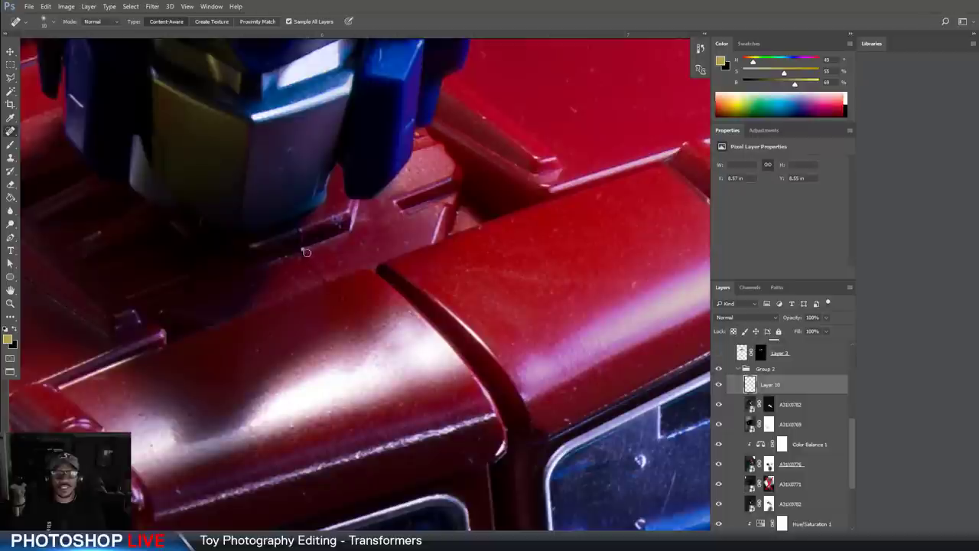
pyautogui.moveTo(306, 251); pyautogui.dragTo(326, 277)
pyautogui.moveTo(302, 232); pyautogui.dragTo(303, 257)
# Heal away the long groove along the top face of the dark red shoulder box beside the smokestack at brush size 15
pyautogui.moveTo(279, 331); pyautogui.dragTo(610, 167)
pyautogui.moveTo(328, 322); pyautogui.dragTo(629, 252)
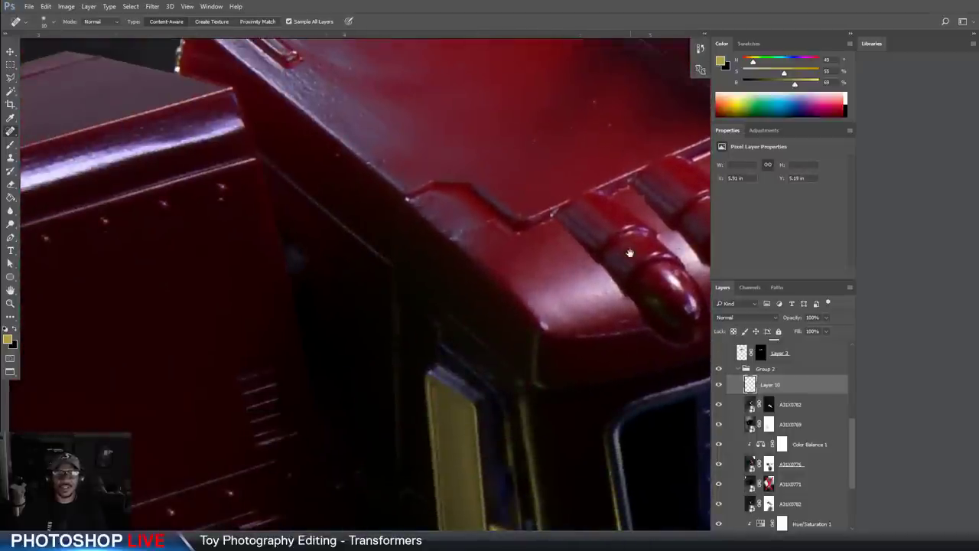
pyautogui.moveTo(568, 349); pyautogui.dragTo(392, 315)
pyautogui.scroll(-2, 392, 315)
pyautogui.scroll(4, 351, 292)
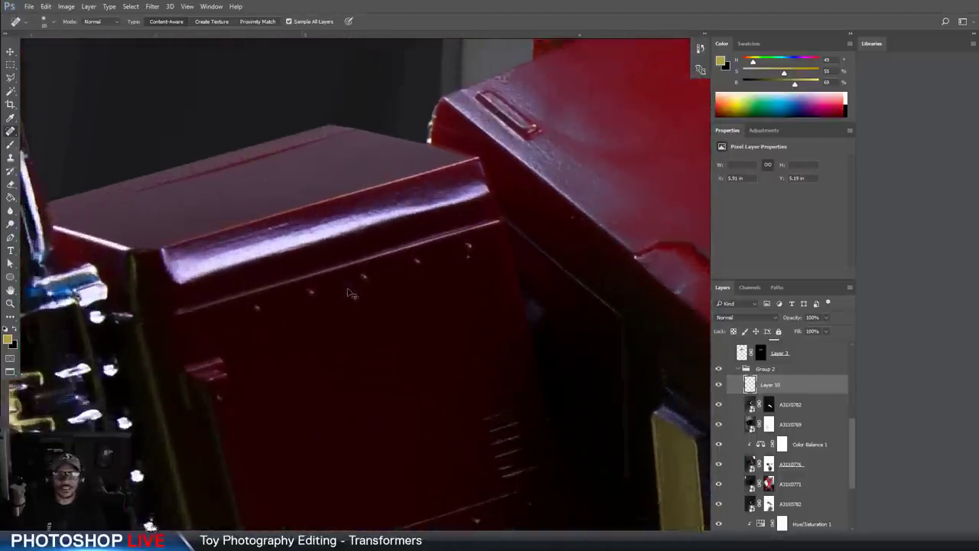
pyautogui.moveTo(302, 221); pyautogui.dragTo(398, 261)
pyautogui.press(']')
pyautogui.press(']')
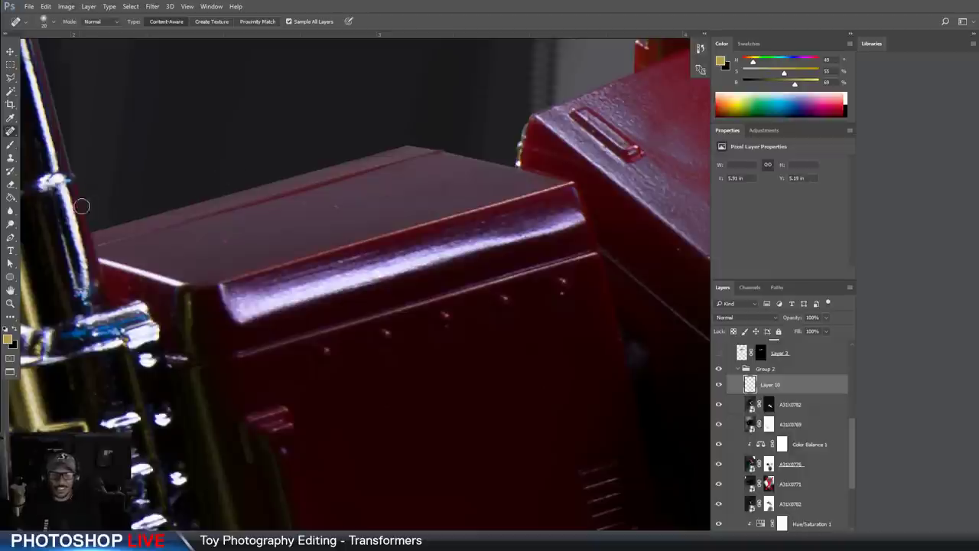
pyautogui.press('[')
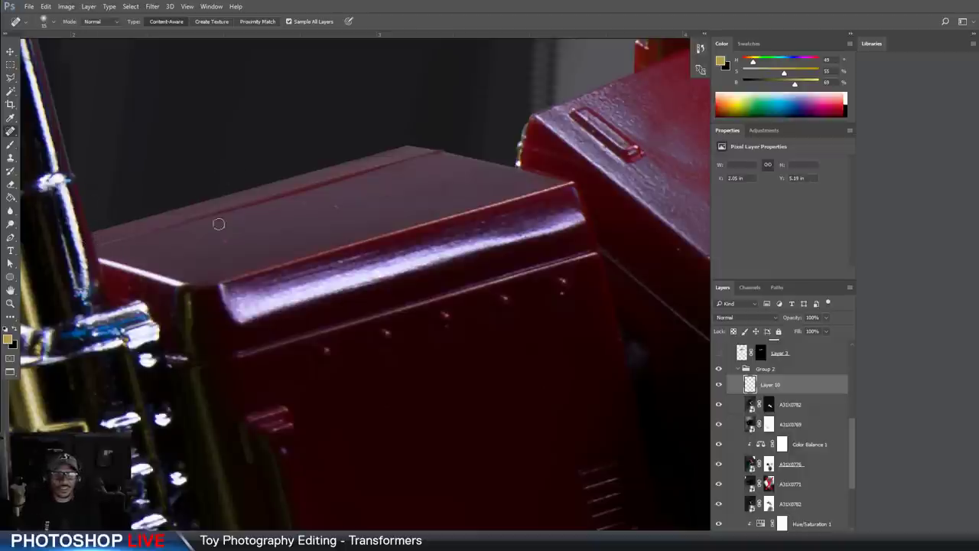
pyautogui.moveTo(426, 150); pyautogui.dragTo(100, 234)
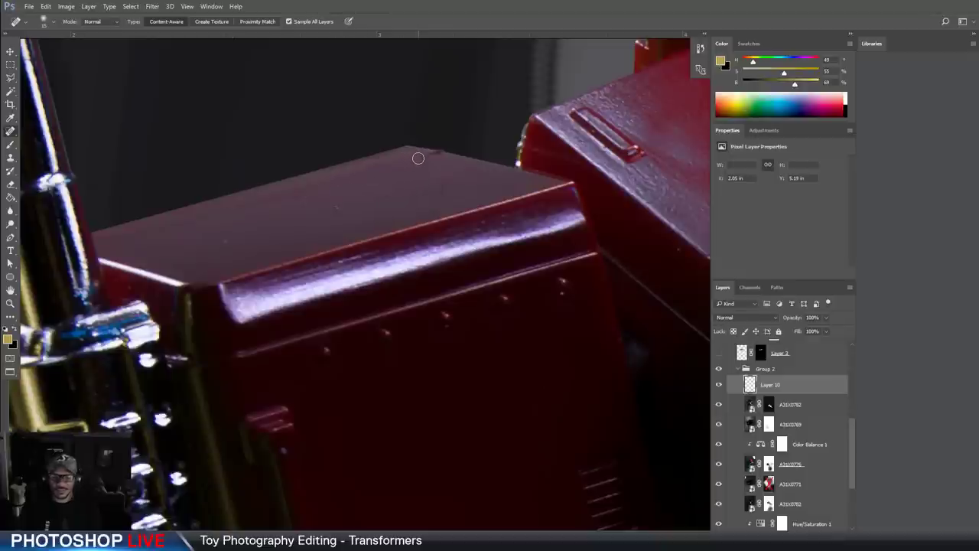
pyautogui.press('[')
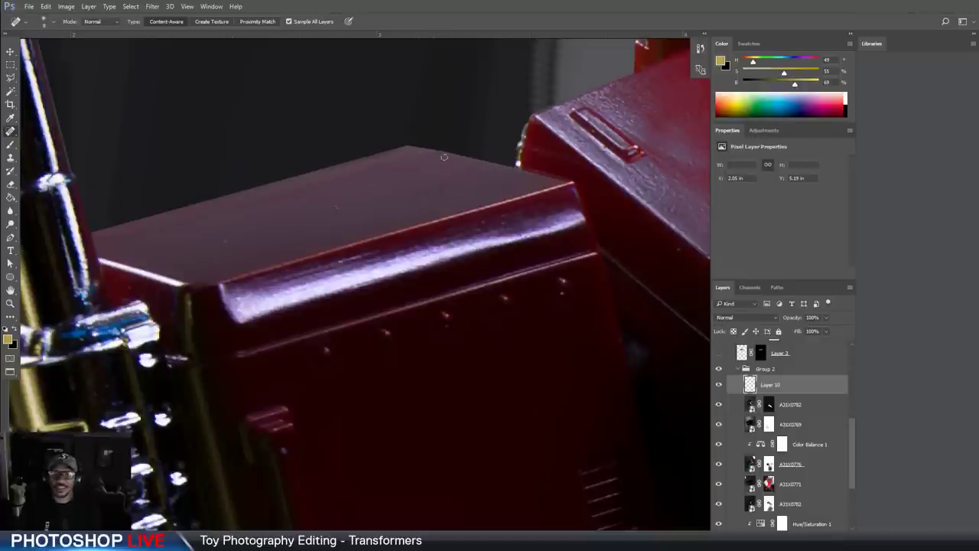
# Smooth out the remaining groove traces near the dark shoulder box's rear top edge using Spot Healing at sizes up to 30
pyautogui.moveTo(284, 194)
pyautogui.mouseDown()
pyautogui.moveTo(444, 166)
pyautogui.moveTo(407, 176)
pyautogui.mouseUp()
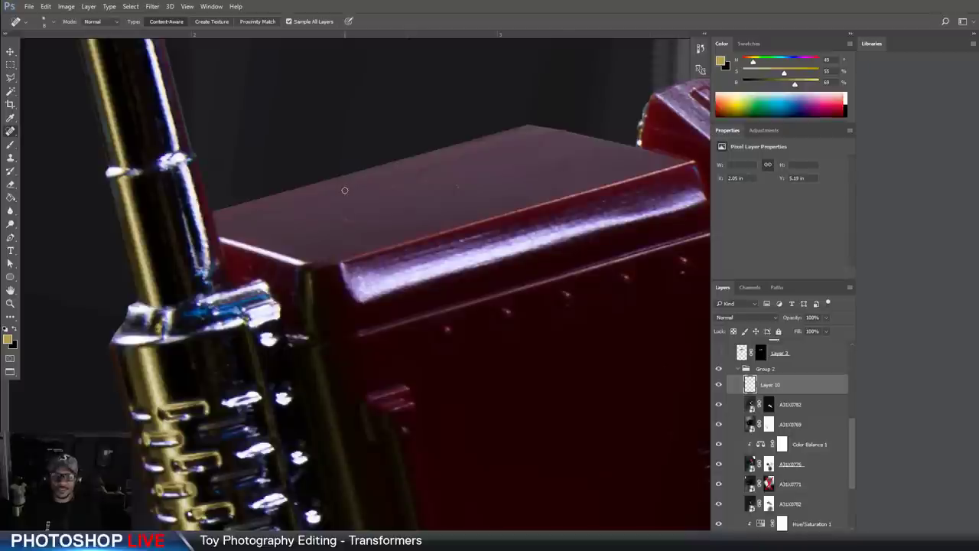
pyautogui.press(']')
pyautogui.moveTo(334, 196); pyautogui.dragTo(466, 164)
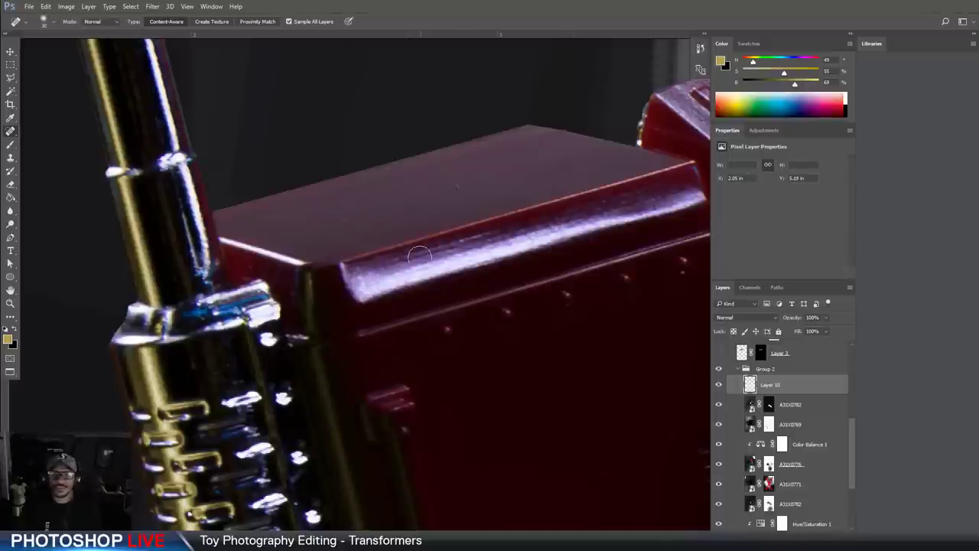
pyautogui.press('[')
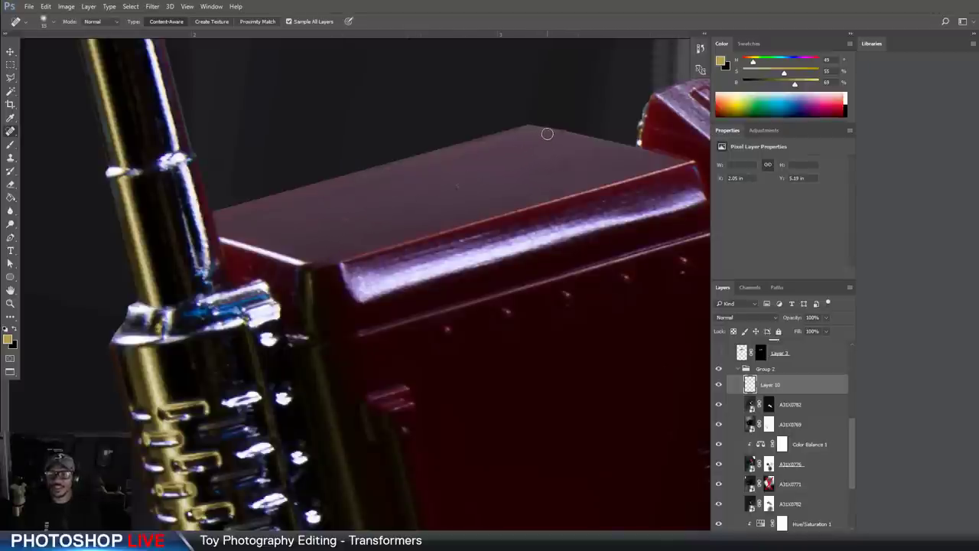
# Heal away the slot on top of the bright red shoulder box above the Autobot logo at brush size 15
pyautogui.moveTo(299, 137); pyautogui.dragTo(282, 60)
pyautogui.scroll(-5, 338, 139)
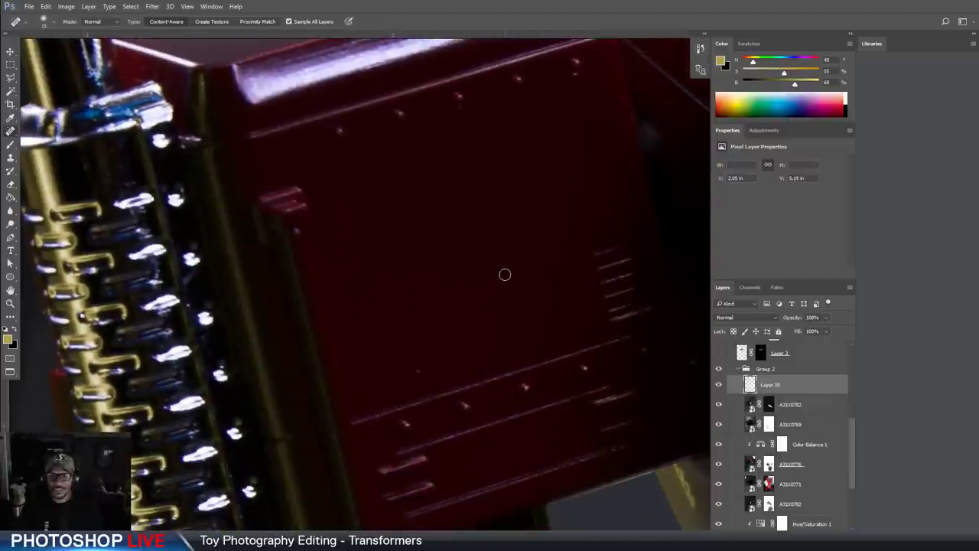
pyautogui.scroll(-3, 505, 280)
pyautogui.moveTo(575, 231); pyautogui.dragTo(346, 311)
pyautogui.scroll(6, 344, 312)
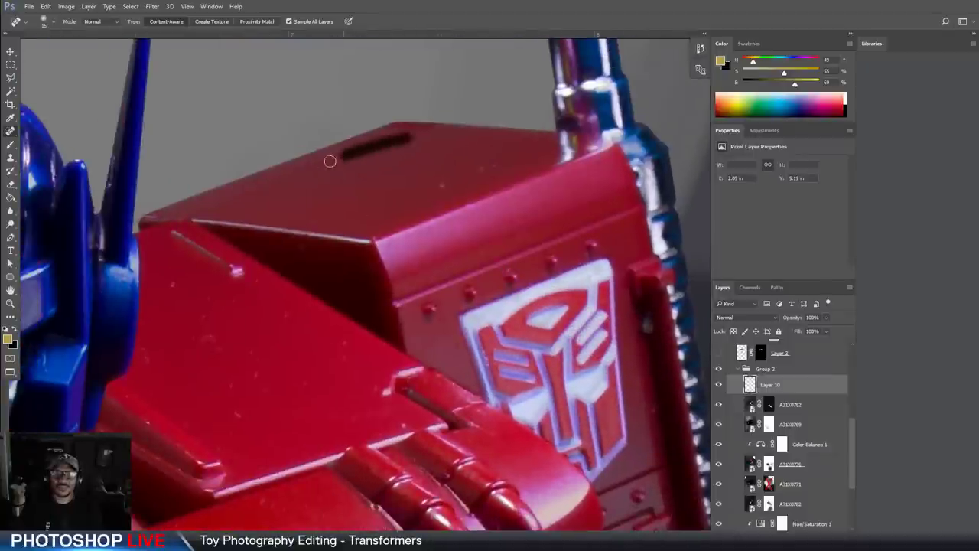
pyautogui.moveTo(330, 160); pyautogui.dragTo(412, 139)
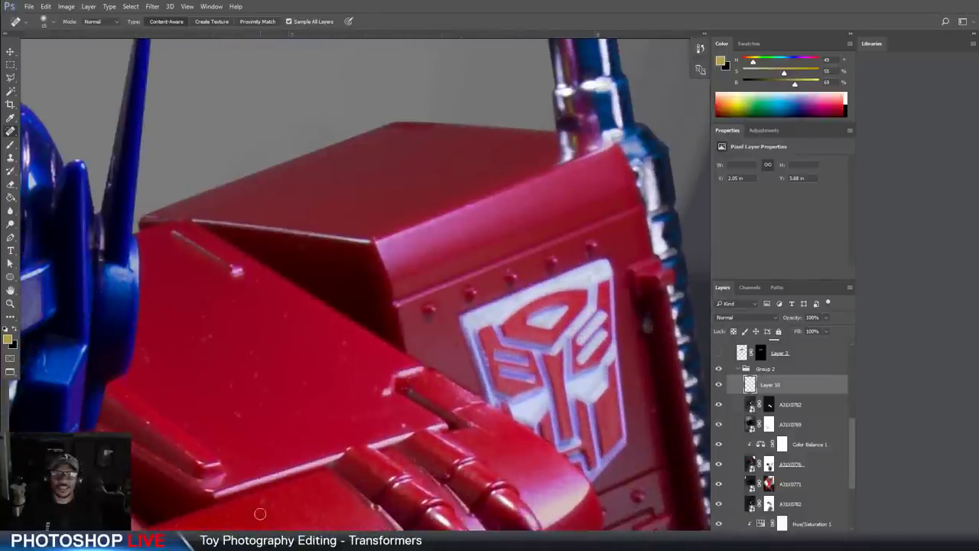
# Heal away a small blemish on the red chest panel above the window at brush size 15
pyautogui.moveTo(260, 514); pyautogui.dragTo(365, 408)
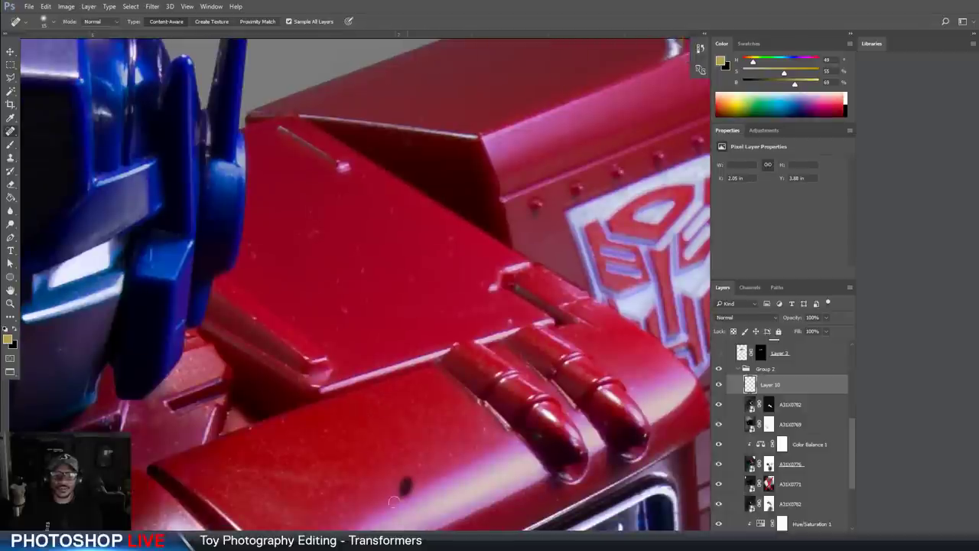
pyautogui.click(404, 485)
pyautogui.moveTo(228, 473); pyautogui.dragTo(297, 468)
pyautogui.moveTo(206, 472); pyautogui.dragTo(397, 356)
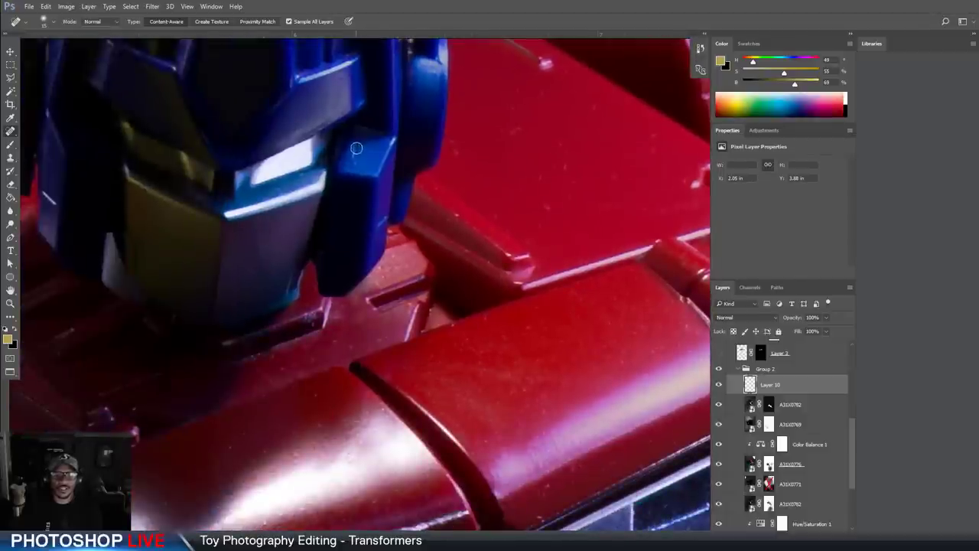
pyautogui.moveTo(251, 373); pyautogui.dragTo(535, 289)
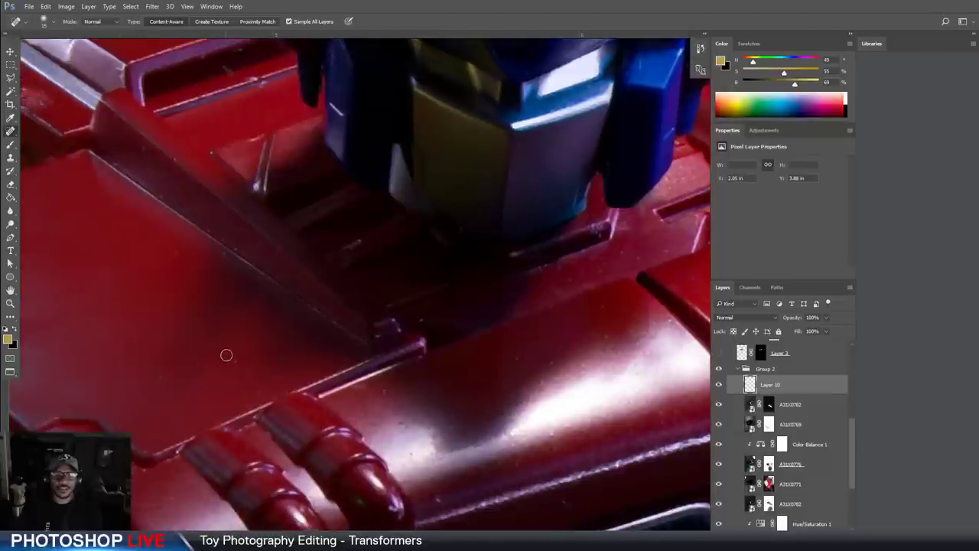
# Heal the vertical seams on the yellow-lit leg, in the recessed panel at brush size 20 and on the purple-tinted section above it
pyautogui.hotkey('ctrl', '-')
pyautogui.hotkey('ctrl', '-')
pyautogui.moveTo(497, 422); pyautogui.dragTo(298, 53)
pyautogui.moveTo(374, 428); pyautogui.dragTo(384, 243)
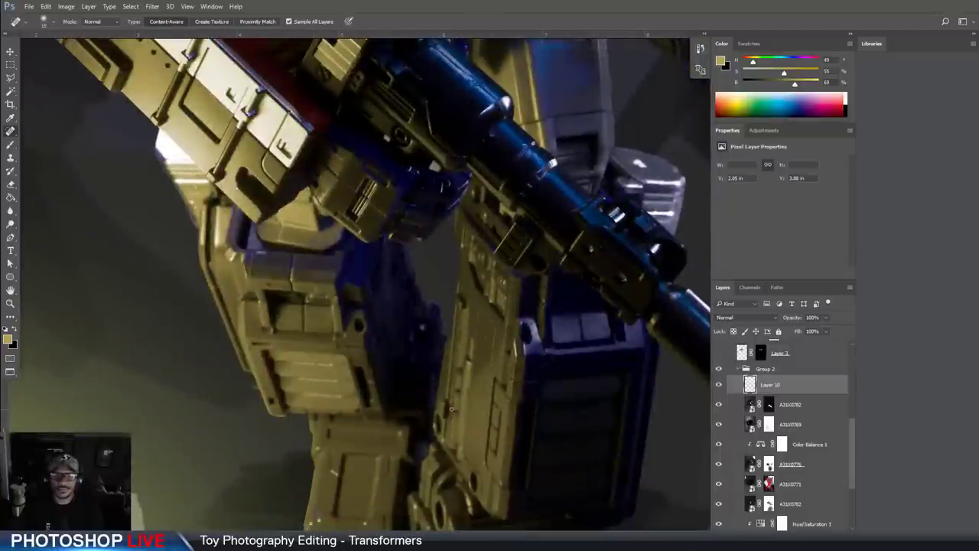
pyautogui.hotkey('ctrl', '+')
pyautogui.hotkey('ctrl', '+')
pyautogui.moveTo(299, 286); pyautogui.dragTo(573, 306)
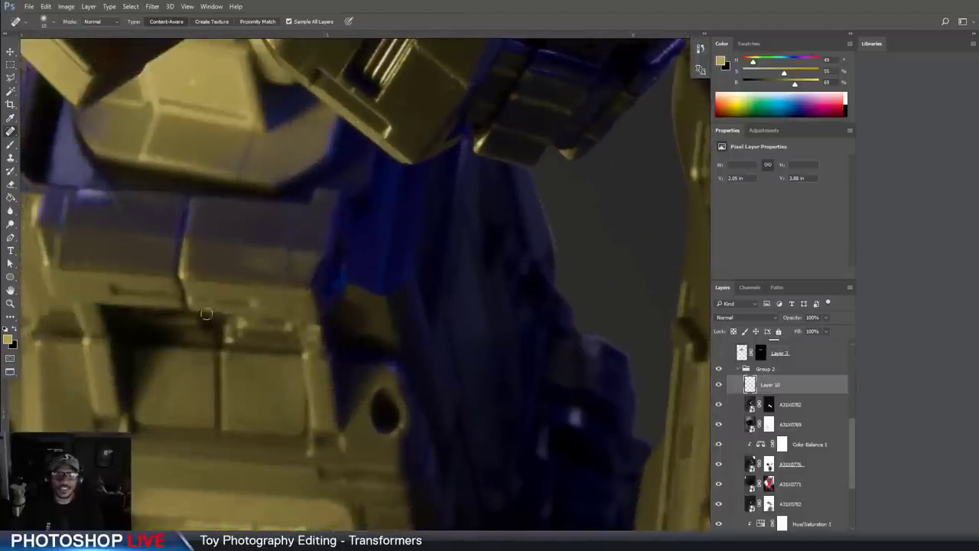
pyautogui.moveTo(245, 359)
pyautogui.mouseDown()
pyautogui.moveTo(411, 294)
pyautogui.moveTo(397, 358)
pyautogui.mouseUp()
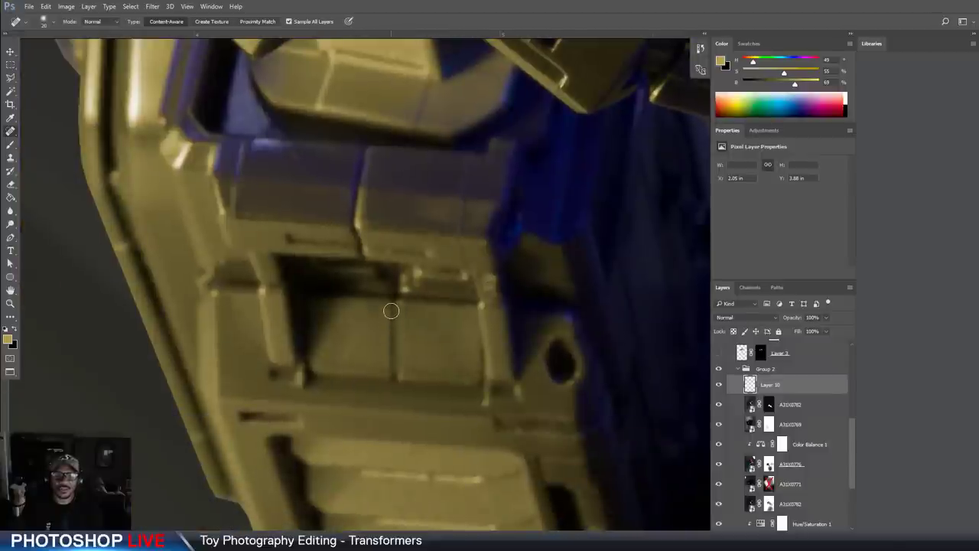
pyautogui.moveTo(390, 311)
pyautogui.mouseDown()
pyautogui.moveTo(393, 378)
pyautogui.moveTo(401, 318)
pyautogui.moveTo(402, 374)
pyautogui.mouseUp()
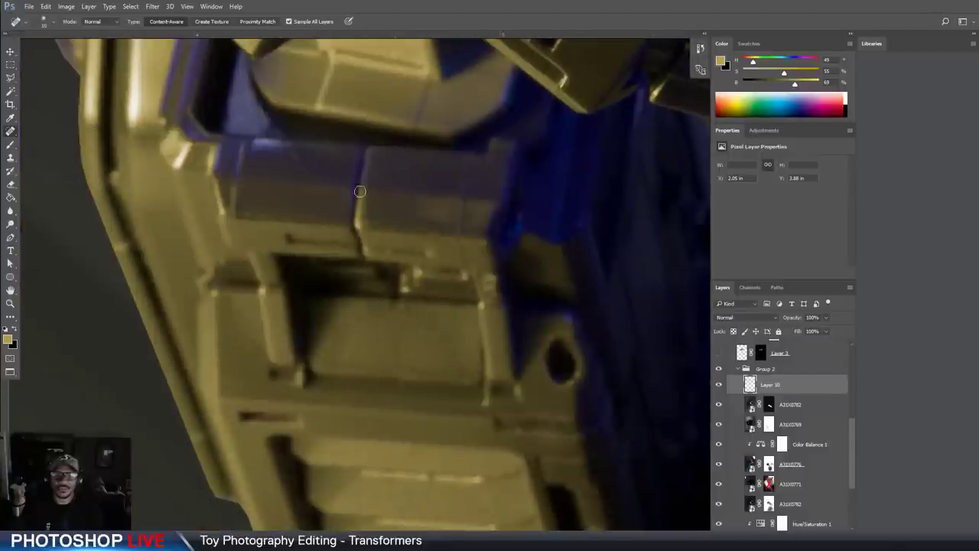
pyautogui.moveTo(367, 154); pyautogui.dragTo(360, 256)
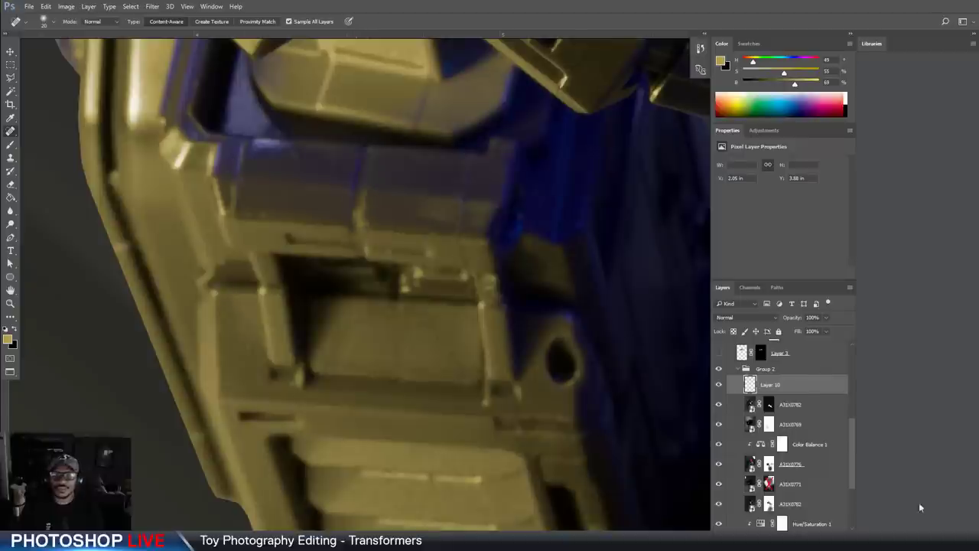
# Add a new layer above Layer 10 and clone over the remaining seam on the leg's purple-tinted section, enlarging the Clone Stamp to size 70
pyautogui.hotkey('ctrl', 'shift', 'alt', 'n')
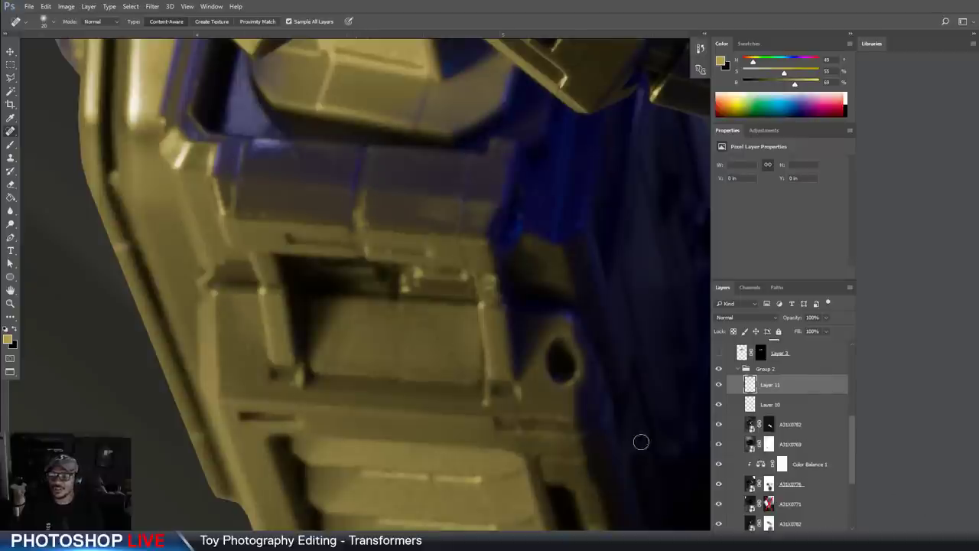
pyautogui.click(10, 158)
pyautogui.press(']')
pyautogui.press(']')
pyautogui.press(']')
pyautogui.press(']')
pyautogui.press(']')
pyautogui.keyDown('alt'); pyautogui.click(391, 170); pyautogui.keyUp('alt')
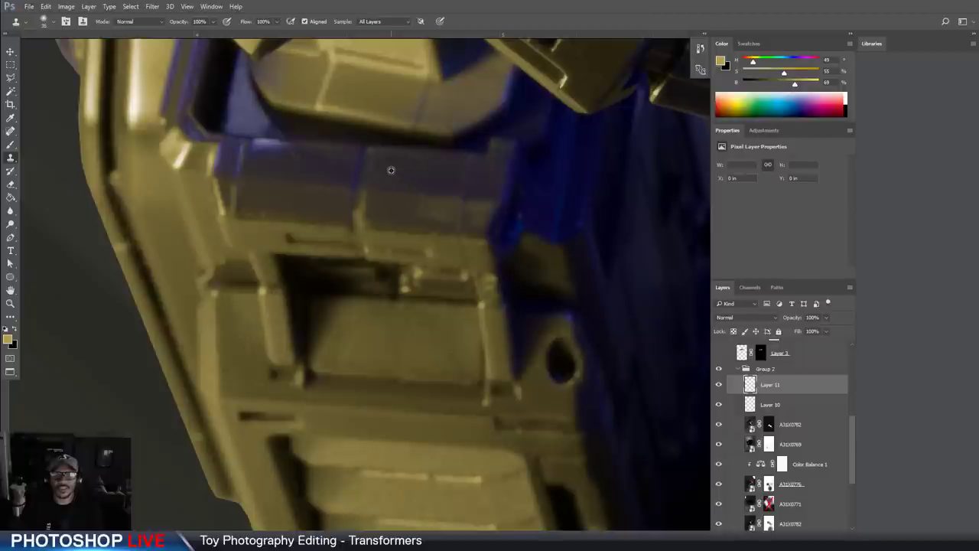
pyautogui.click(365, 164)
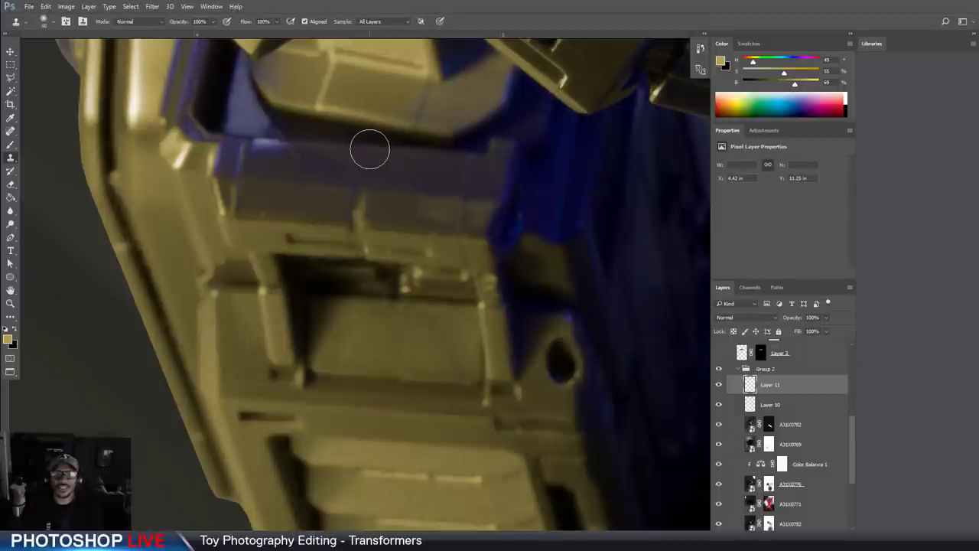
pyautogui.press(']')
pyautogui.press(']')
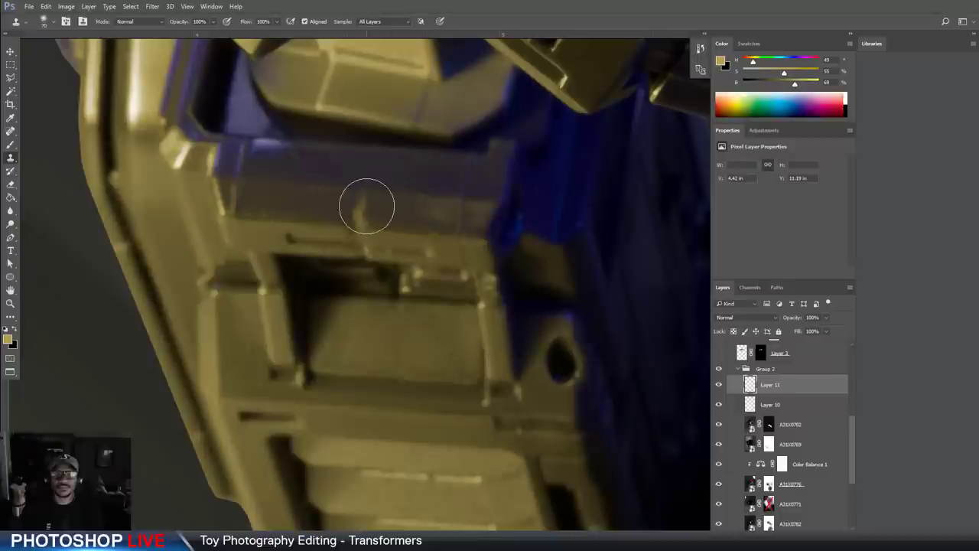
pyautogui.click(10, 145)
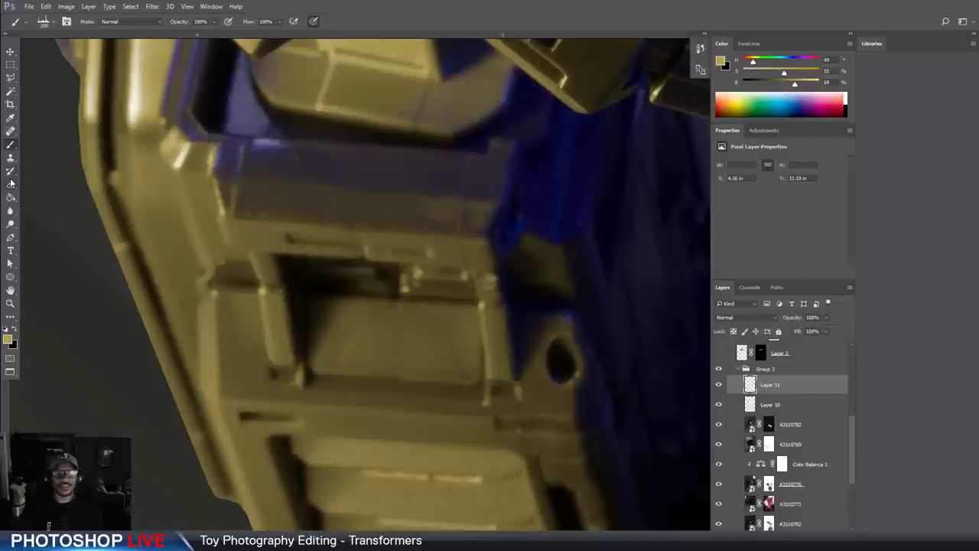
# Erase the excess cloned area on Layer 11 along the edge above the leg's recessed panel, with the Eraser at size 45
pyautogui.click(10, 183)
pyautogui.press('[')
pyautogui.press('[')
pyautogui.press('[')
pyautogui.press('[')
pyautogui.press('[')
pyautogui.press('[')
pyautogui.press('[')
pyautogui.press('[')
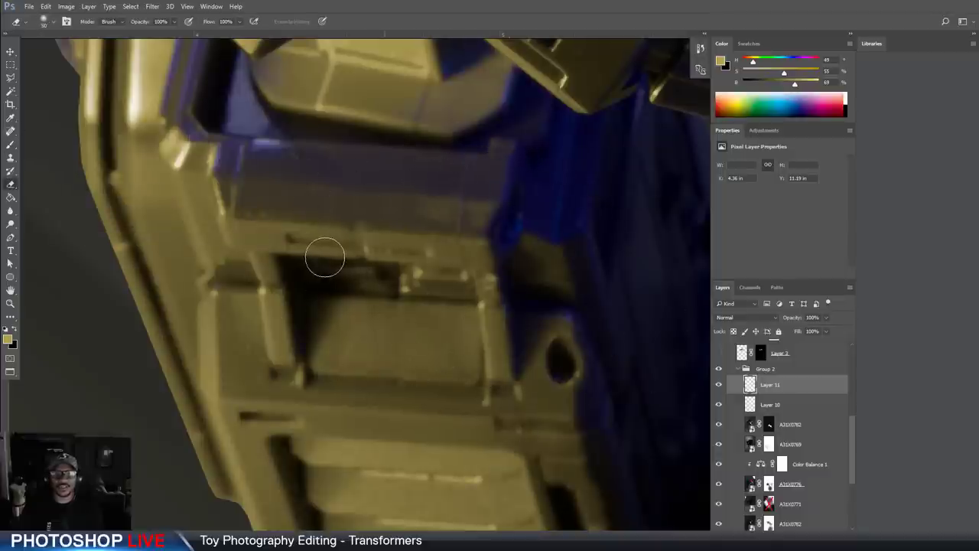
pyautogui.press('x')
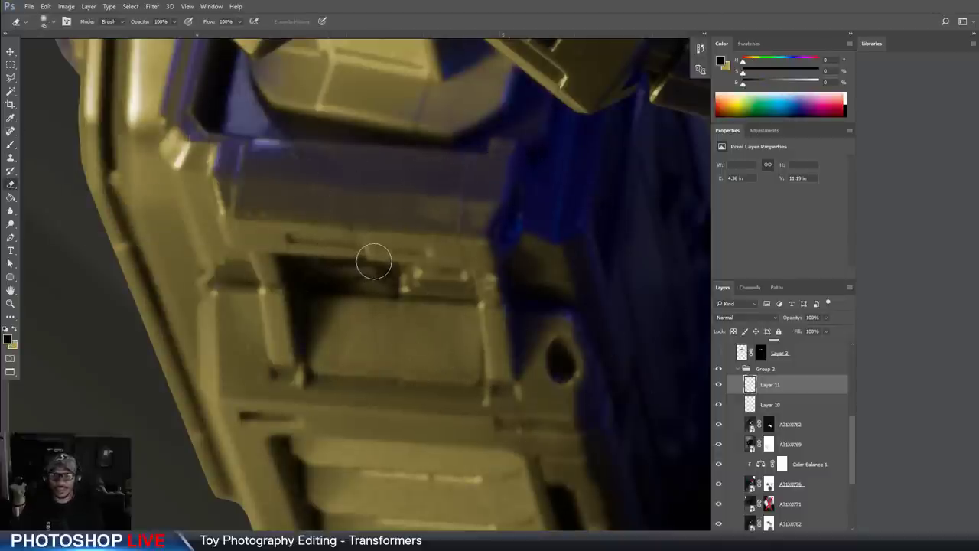
pyautogui.press('x')
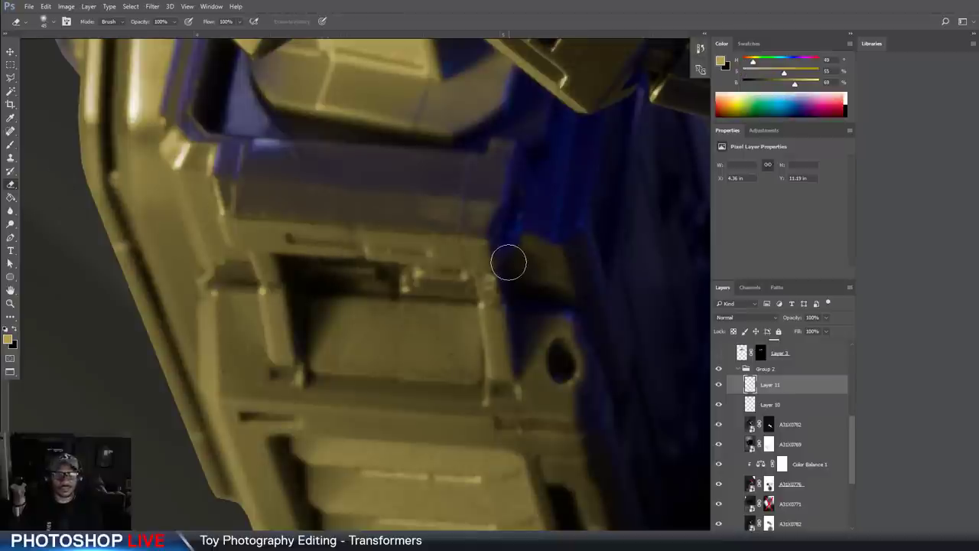
# Merge Layer 10 and Layer 11 in Group 2 into a single layer
pyautogui.hotkey('ctrl', '-')
pyautogui.moveTo(615, 245); pyautogui.dragTo(505, 365)
pyautogui.moveTo(365, 241); pyautogui.dragTo(458, 340)
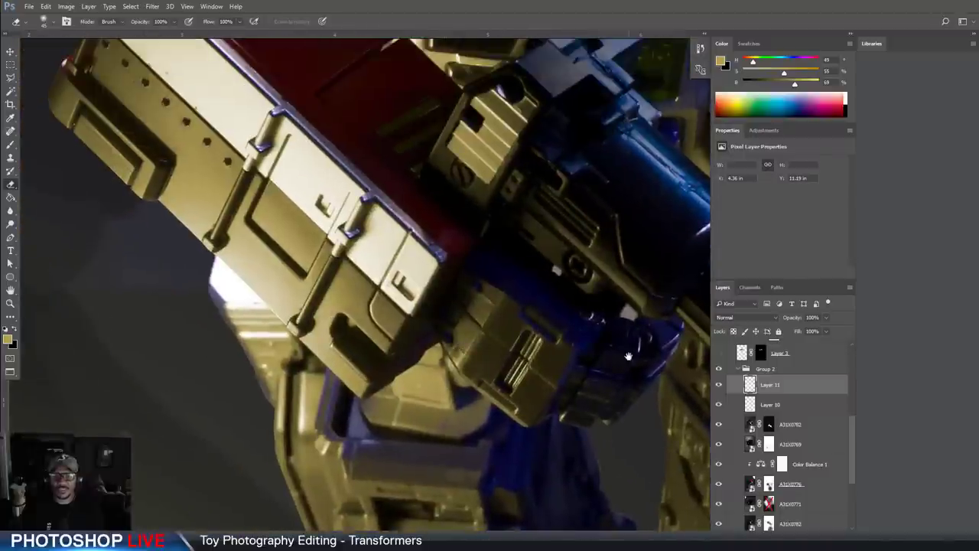
pyautogui.moveTo(665, 410); pyautogui.dragTo(285, 118)
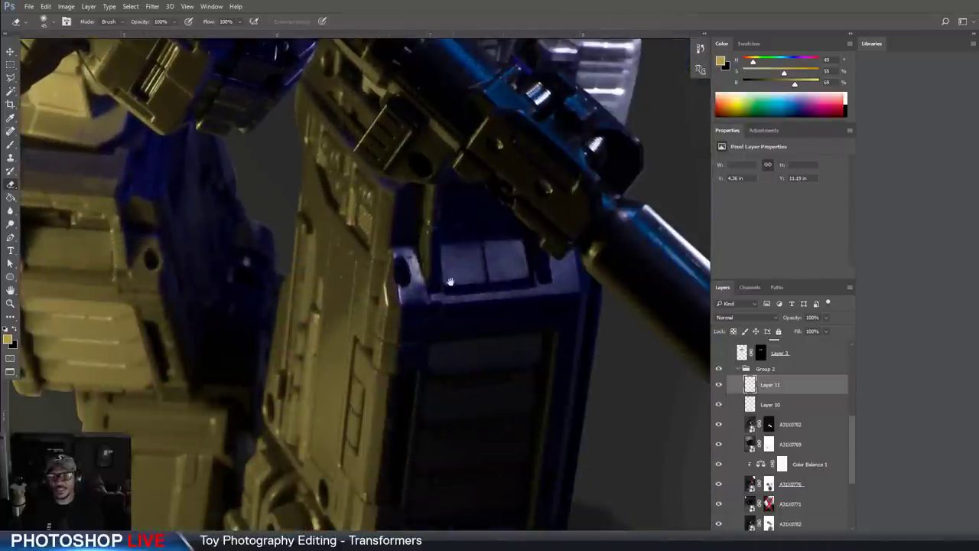
pyautogui.moveTo(386, 245); pyautogui.dragTo(368, 311)
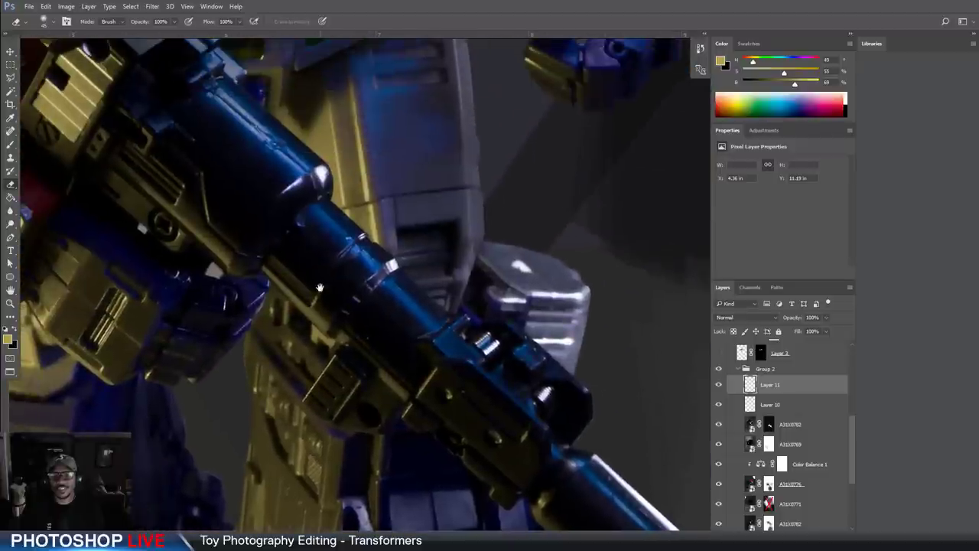
pyautogui.moveTo(320, 287); pyautogui.dragTo(589, 296)
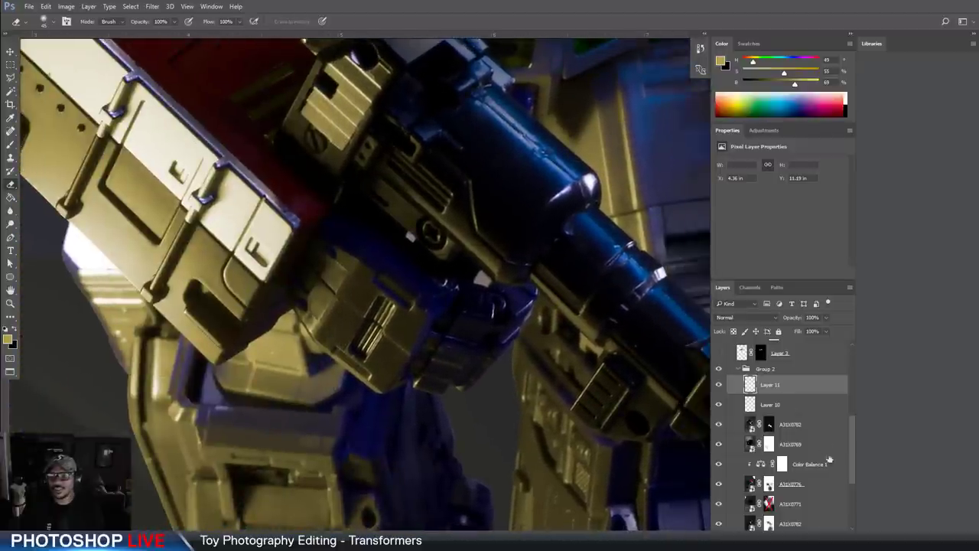
pyautogui.keyDown('shift'); pyautogui.click(785, 401); pyautogui.keyUp('shift')
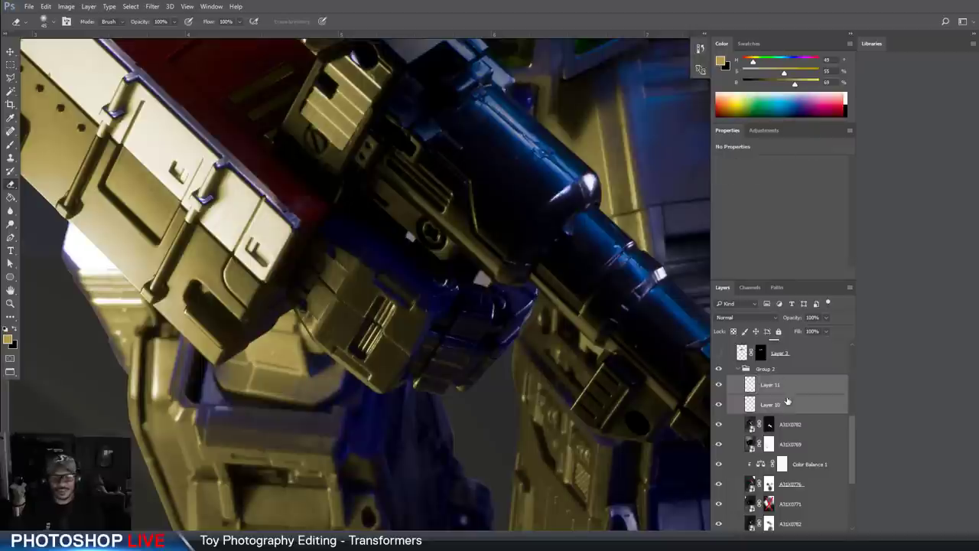
pyautogui.hotkey('ctrl', 'e')
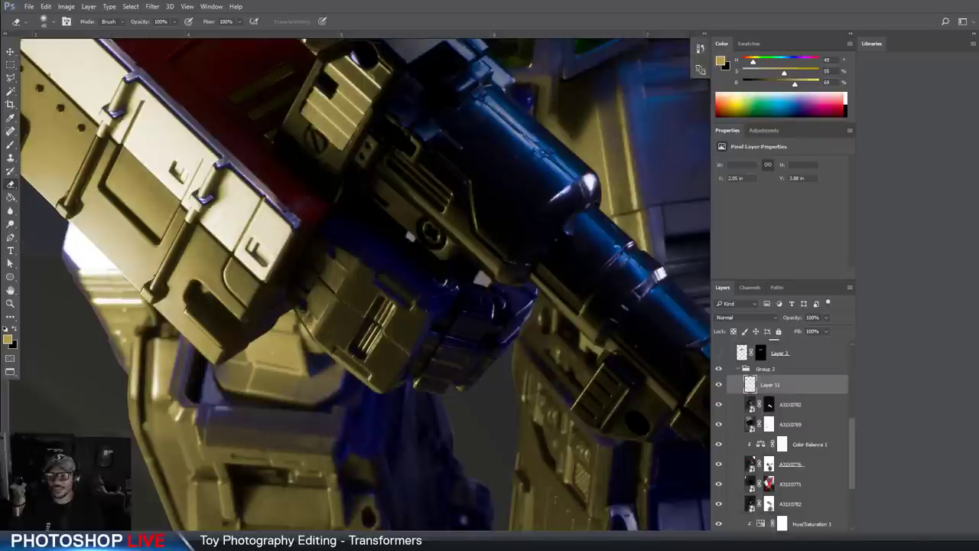
# Add a new layer above Layer 11 and heal the seam on both sides of the gun-holding fist's ribbed slot at brush size 15
pyautogui.hotkey('ctrl', 'shift', 'alt', 'n')
pyautogui.hotkey('ctrl', '+')
pyautogui.hotkey('ctrl', '+')
pyautogui.moveTo(289, 266); pyautogui.dragTo(507, 240)
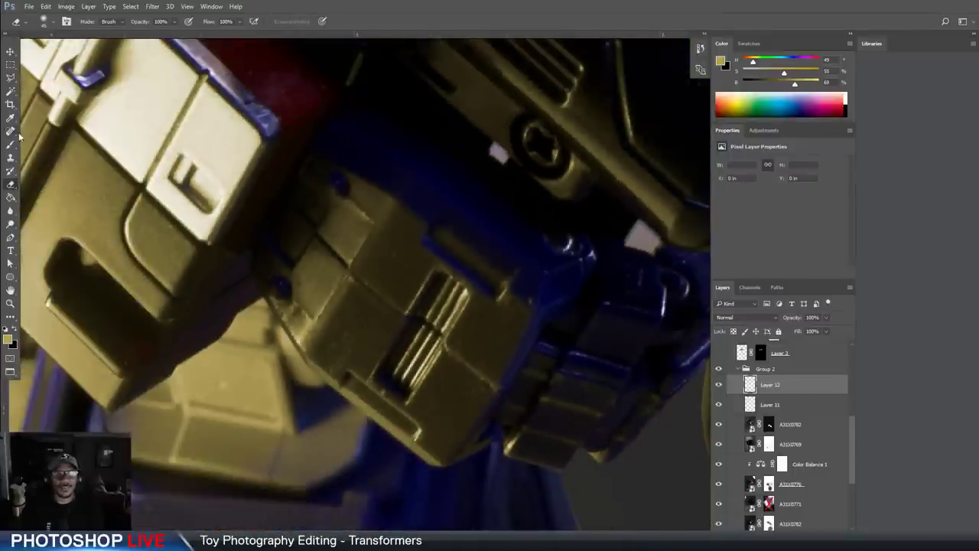
pyautogui.click(11, 132)
pyautogui.moveTo(356, 285); pyautogui.dragTo(404, 314)
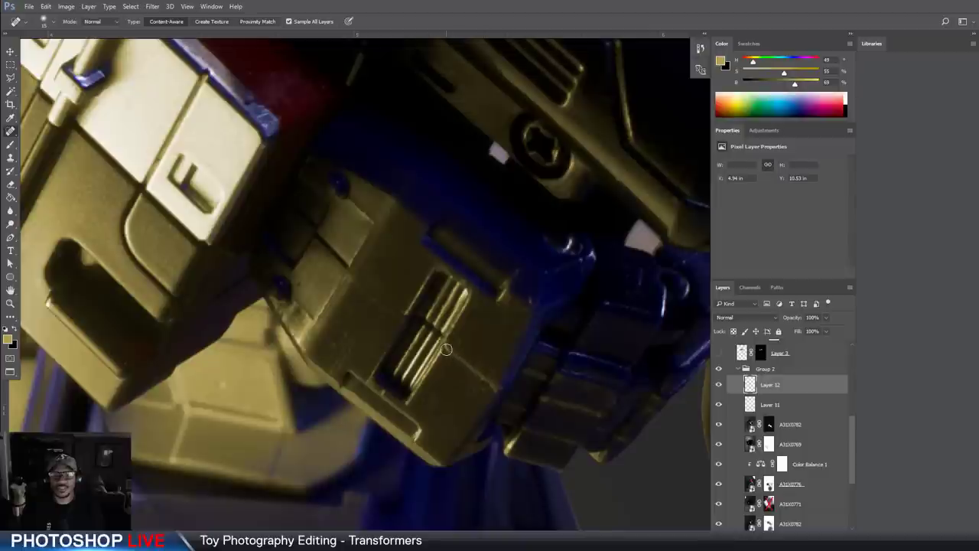
pyautogui.moveTo(447, 348); pyautogui.dragTo(498, 394)
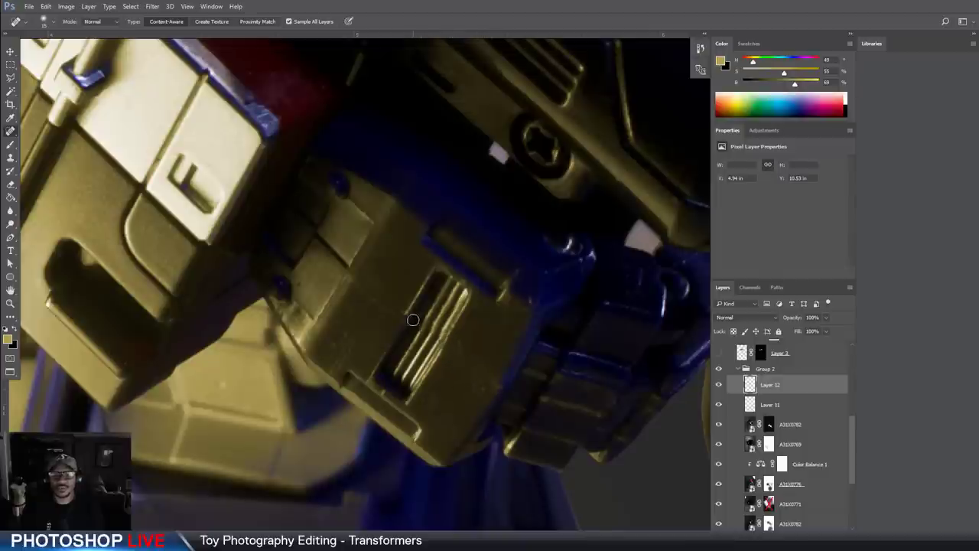
# Clone over the uneven break in the ribs inside the fist's slot with a smaller Clone Stamp, undoing a stray stroke
pyautogui.press('s')
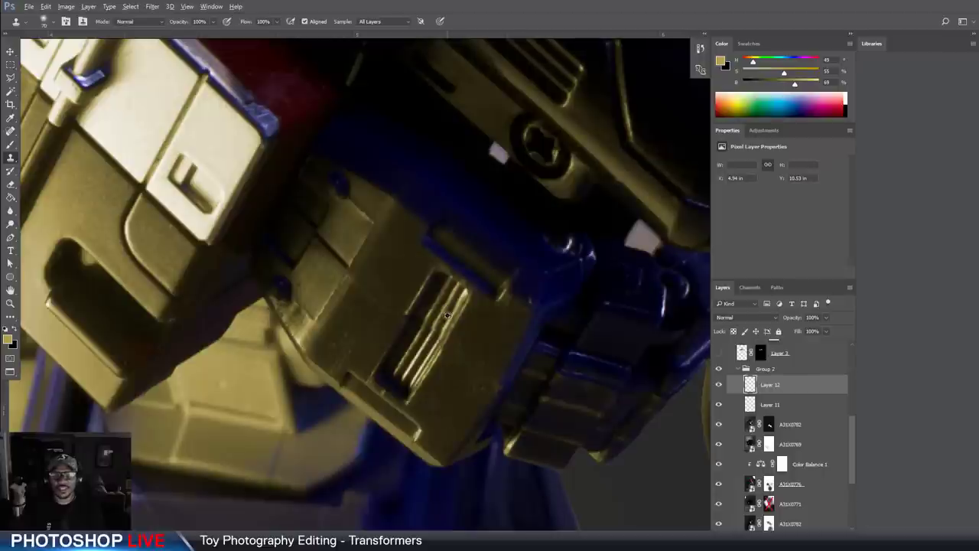
pyautogui.press('[')
pyautogui.press('[')
pyautogui.keyDown('alt'); pyautogui.click(436, 327); pyautogui.keyUp('alt')
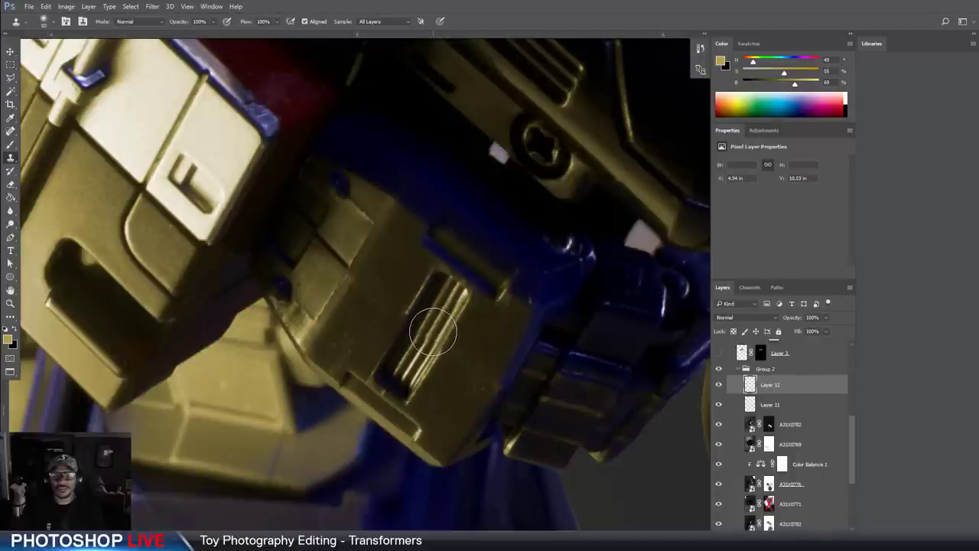
pyautogui.hotkey('ctrl', 'z')
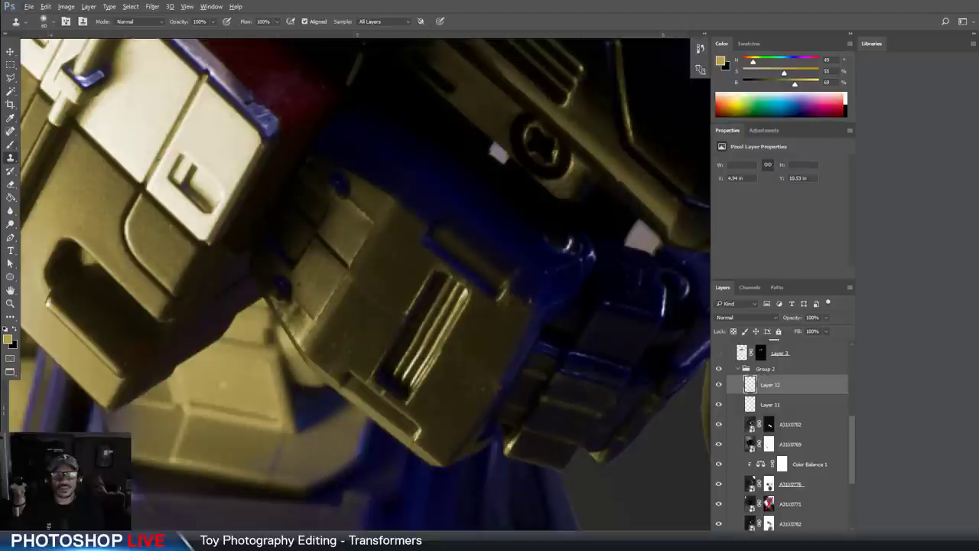
# Heal away the dark seam across the small yellow-lit panel beside the fist's ribbed slot at brush size 15
pyautogui.click(10, 131)
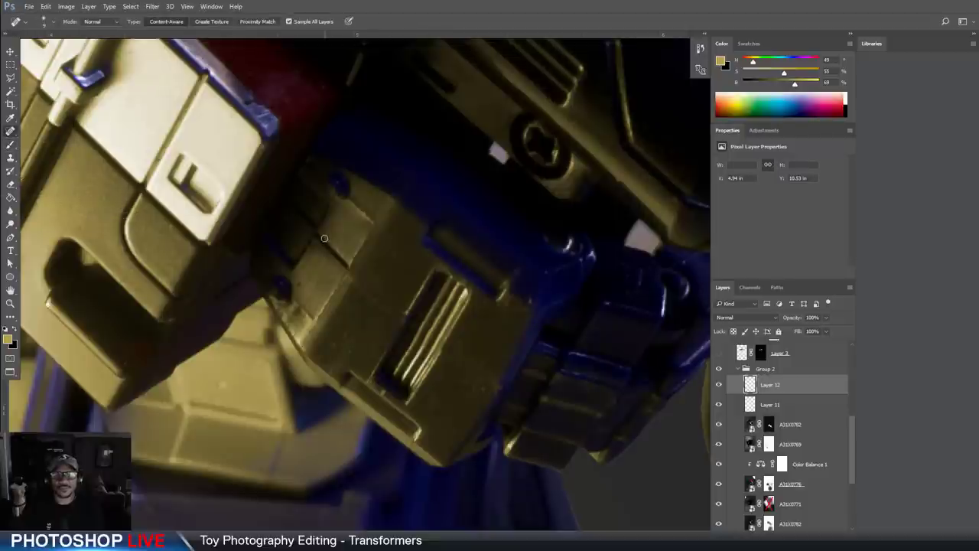
pyautogui.moveTo(319, 238)
pyautogui.mouseDown()
pyautogui.moveTo(354, 272)
pyautogui.moveTo(348, 280)
pyautogui.moveTo(334, 257)
pyautogui.moveTo(370, 282)
pyautogui.moveTo(360, 299)
pyautogui.moveTo(343, 279)
pyautogui.moveTo(391, 311)
pyautogui.mouseUp()
pyautogui.press('[')
pyautogui.keyDown('alt'); pyautogui.click(331, 272); pyautogui.keyUp('alt')
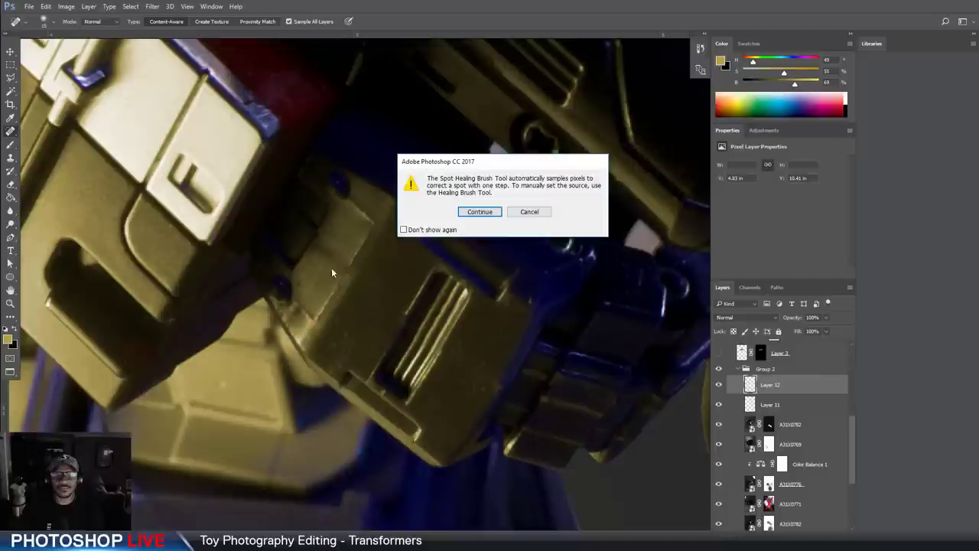
pyautogui.click(539, 213)
# Clone over the leftover healing marks on the fist's small panel at size 60 and erase the overlap along its upper edge
pyautogui.click(11, 157)
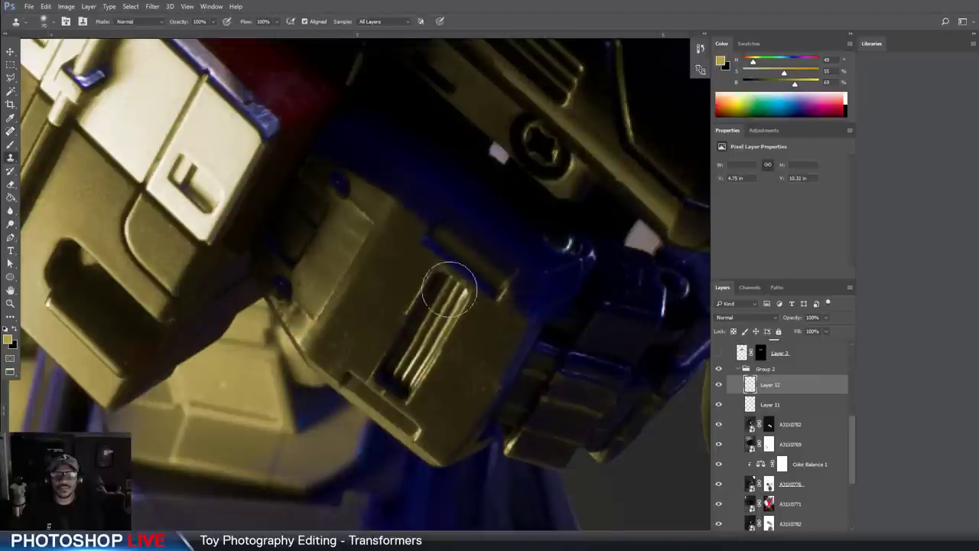
pyautogui.keyDown('alt'); pyautogui.click(338, 252); pyautogui.keyUp('alt')
pyautogui.press('[')
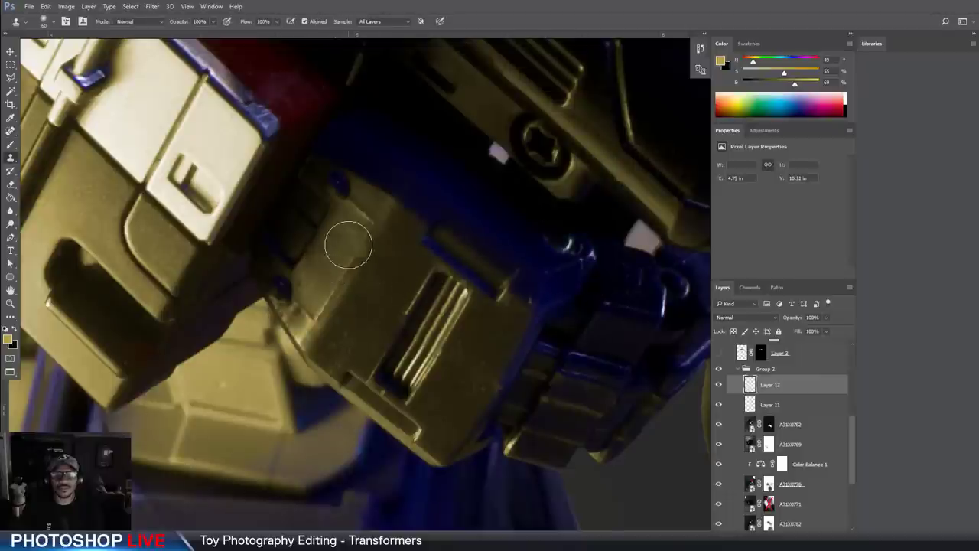
pyautogui.click(11, 184)
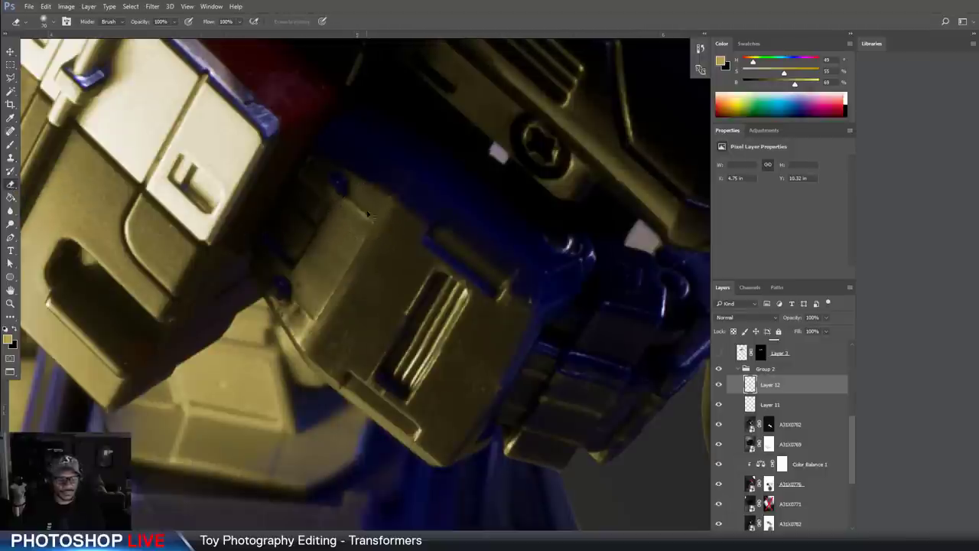
pyautogui.press('[')
pyautogui.press('[')
pyautogui.press('[')
pyautogui.moveTo(354, 198); pyautogui.dragTo(351, 221)
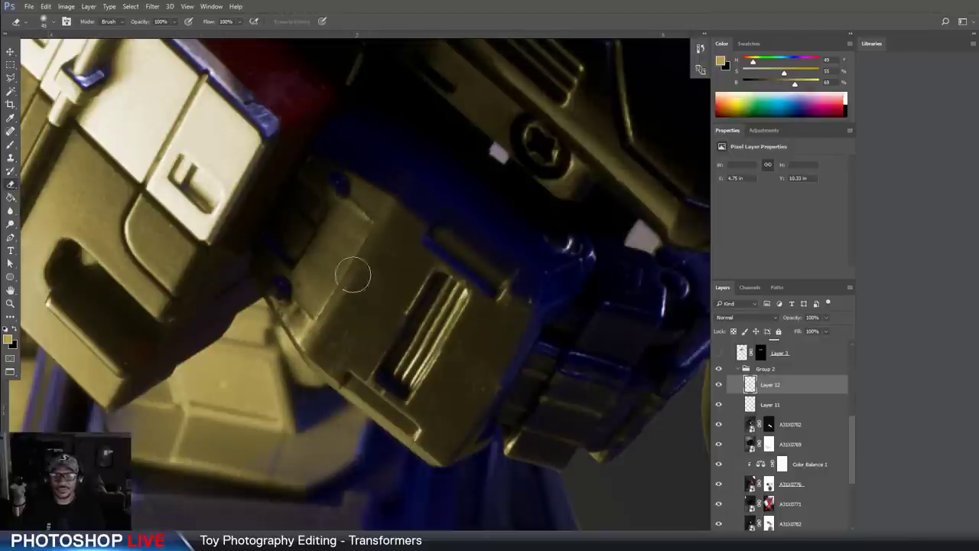
# Heal away the bright white highlight on top of the silver part behind the rifle scope at brush size 30
pyautogui.keyDown('alt'); pyautogui.click(499, 298); pyautogui.keyUp('alt')
pyautogui.keyDown('alt'); pyautogui.click(596, 291); pyautogui.keyUp('alt')
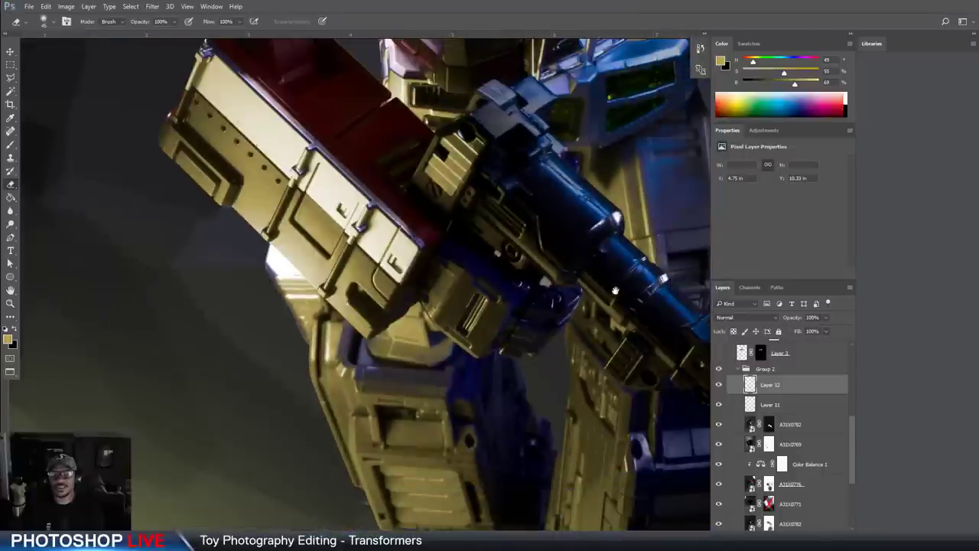
pyautogui.moveTo(612, 291); pyautogui.dragTo(558, 281)
pyautogui.keyDown('ctrl'); pyautogui.click(480, 272); pyautogui.keyUp('ctrl')
pyautogui.moveTo(502, 213); pyautogui.dragTo(461, 261)
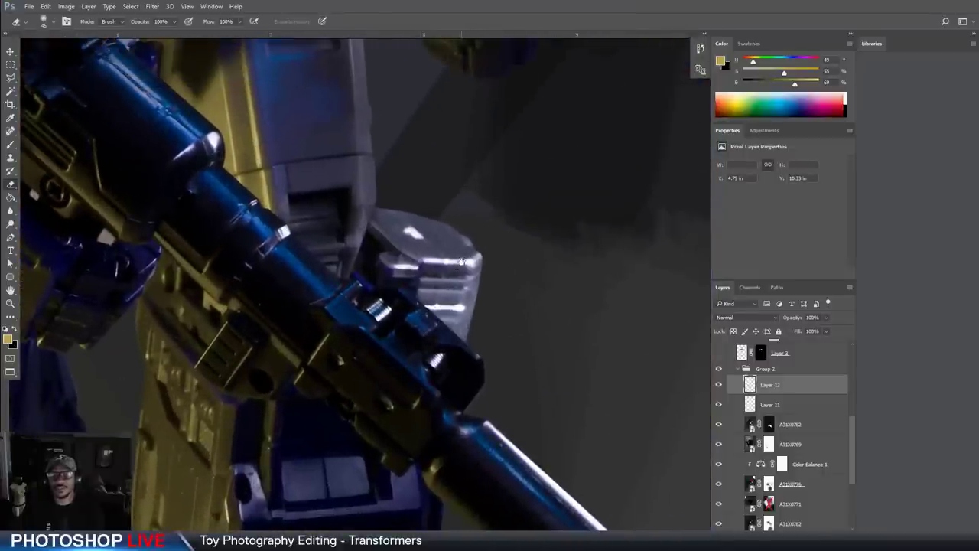
pyautogui.hotkey('ctrl', '+')
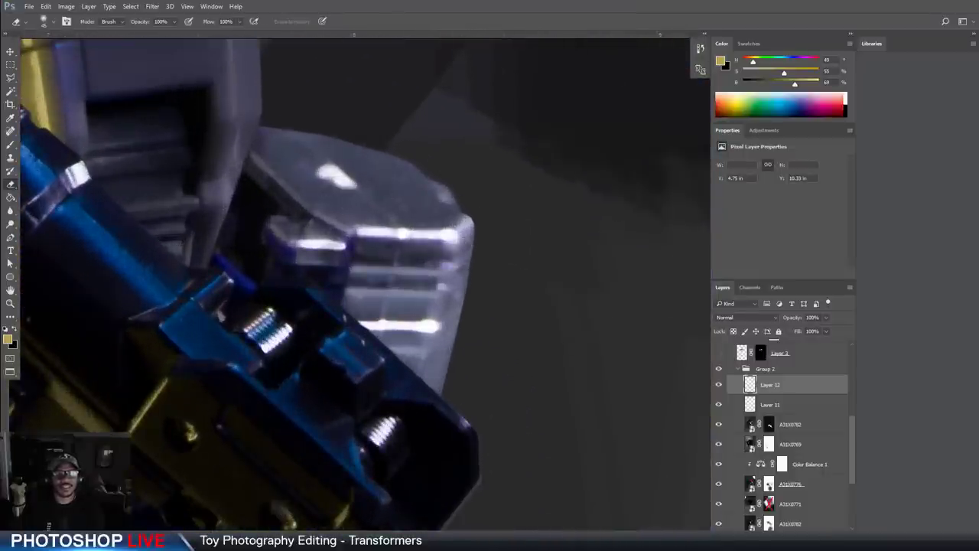
pyautogui.click(10, 131)
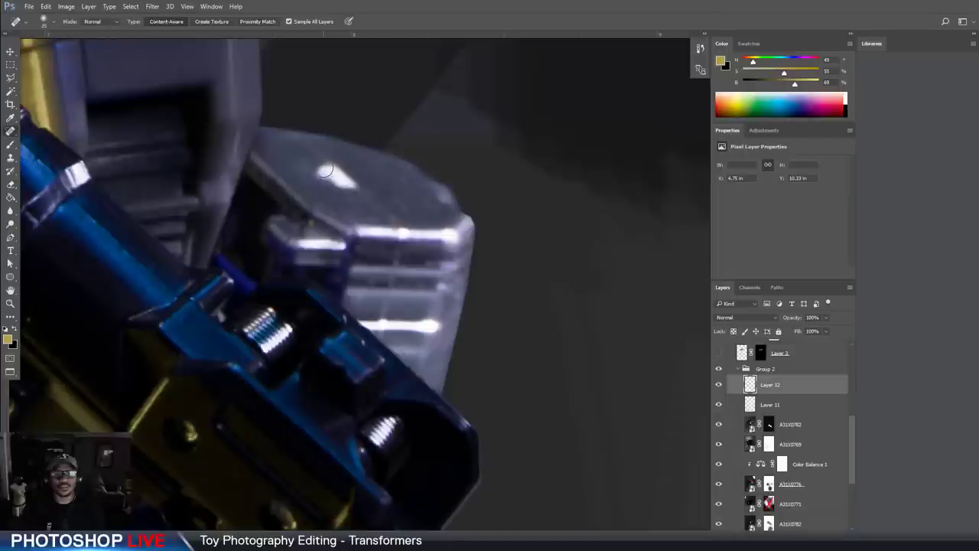
pyautogui.press(']')
pyautogui.moveTo(324, 169); pyautogui.dragTo(374, 213)
pyautogui.moveTo(317, 167); pyautogui.dragTo(339, 180)
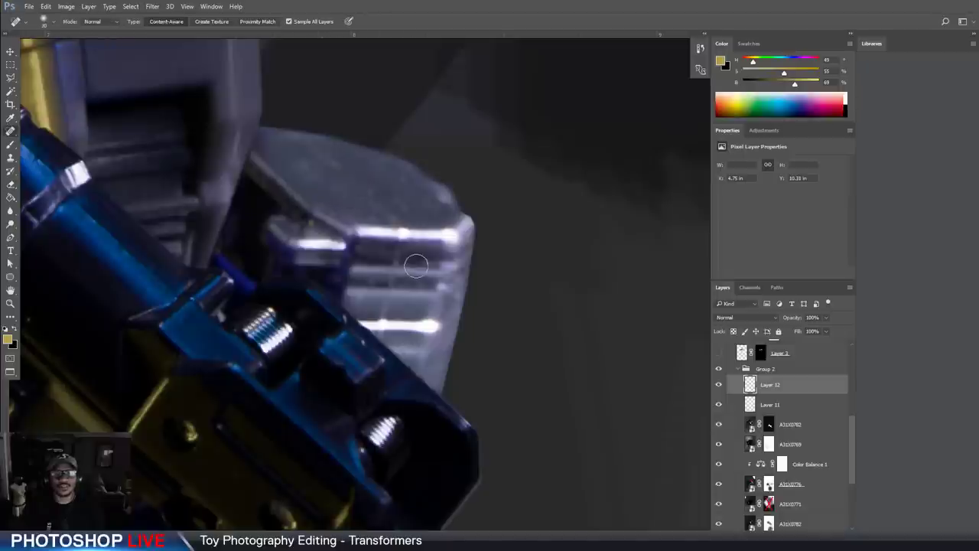
# Heal the vertical seam between the silver part's ridges and the small blemishes on its top face at brush size 15
pyautogui.press('[')
pyautogui.press('[')
pyautogui.press('[')
pyautogui.moveTo(397, 241); pyautogui.dragTo(397, 264)
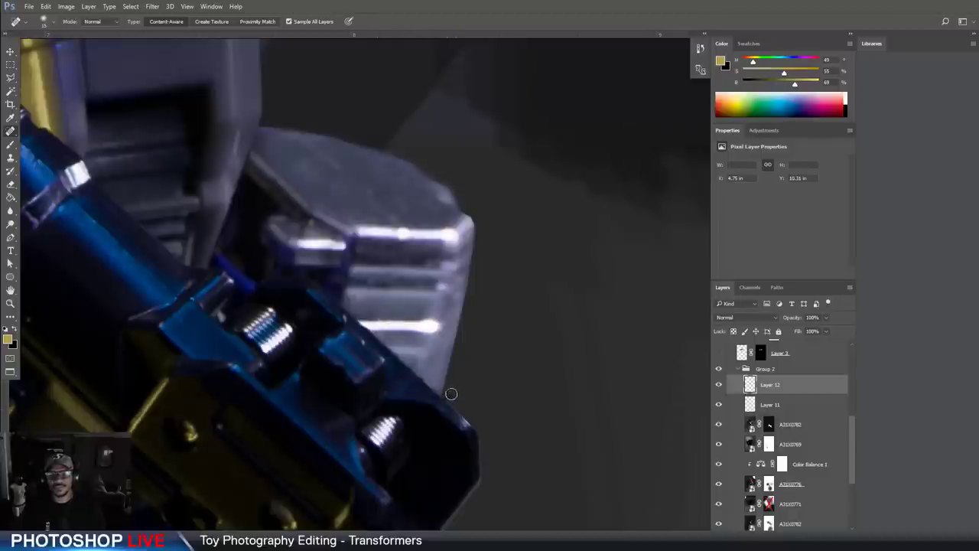
pyautogui.moveTo(375, 204); pyautogui.dragTo(407, 228)
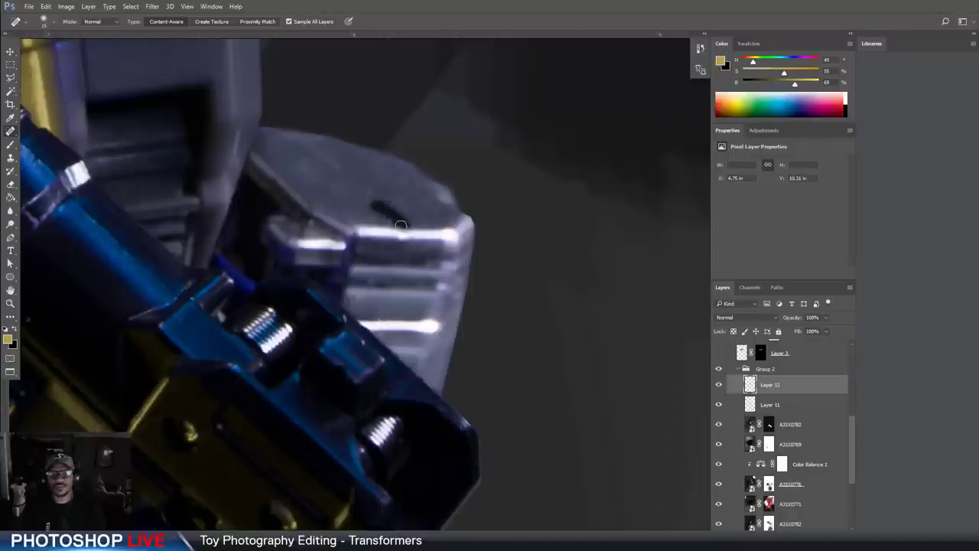
pyautogui.moveTo(315, 149); pyautogui.dragTo(349, 170)
# Merge Layer 11 and Layer 12 in Group 2 into a single layer
pyautogui.hotkey('ctrl', '-')
pyautogui.hotkey('ctrl', '-')
pyautogui.hotkey('ctrl', '-')
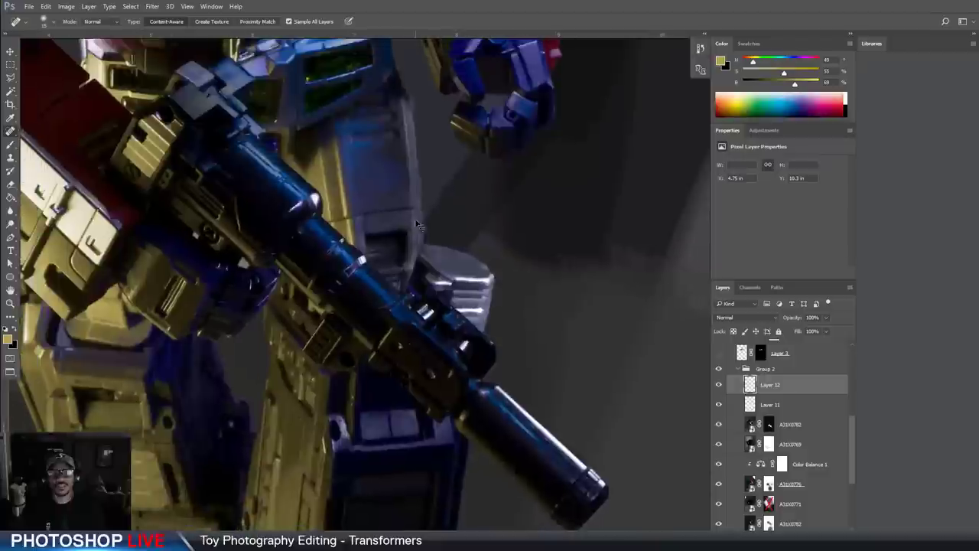
pyautogui.moveTo(511, 196); pyautogui.dragTo(520, 260)
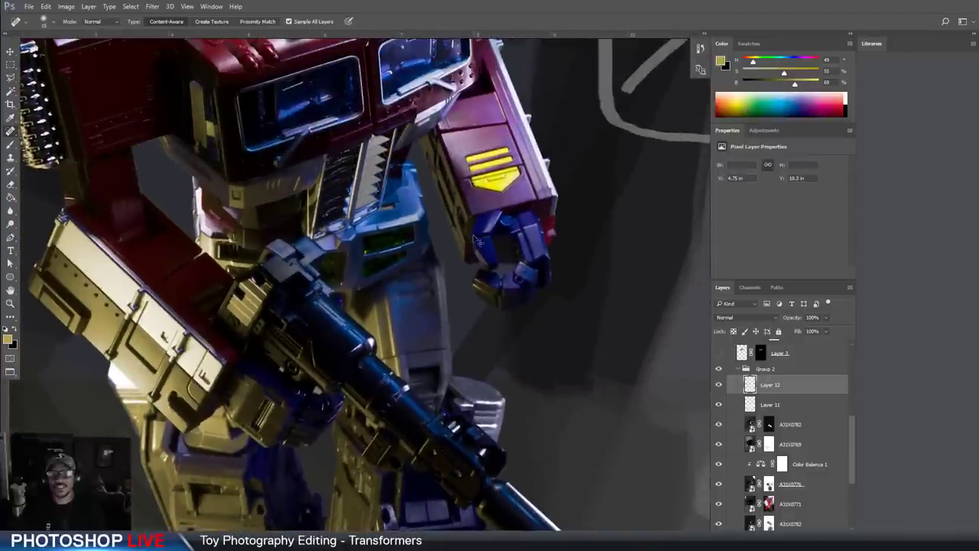
pyautogui.scroll(-2, 473, 239)
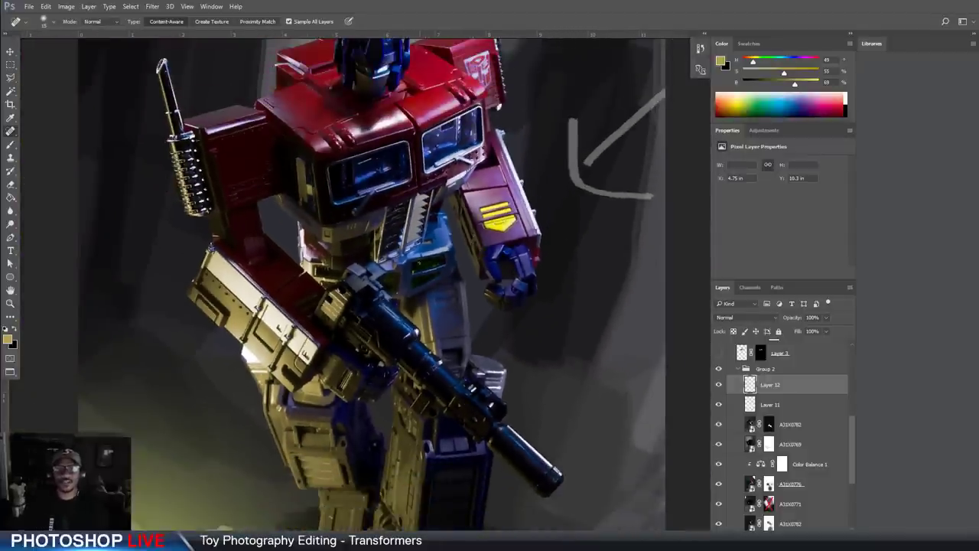
pyautogui.scroll(-2, 382, 283)
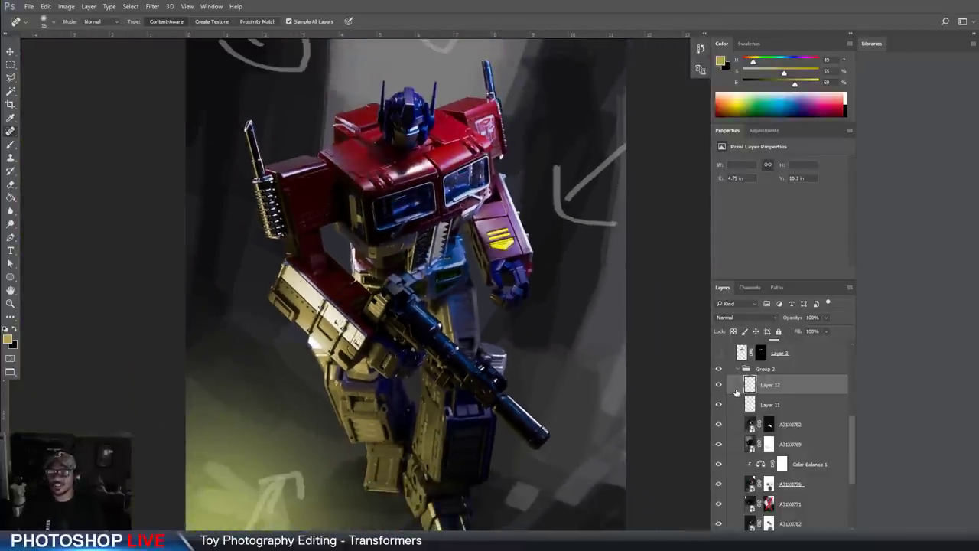
pyautogui.keyDown('shift'); pyautogui.click(767, 401); pyautogui.keyUp('shift')
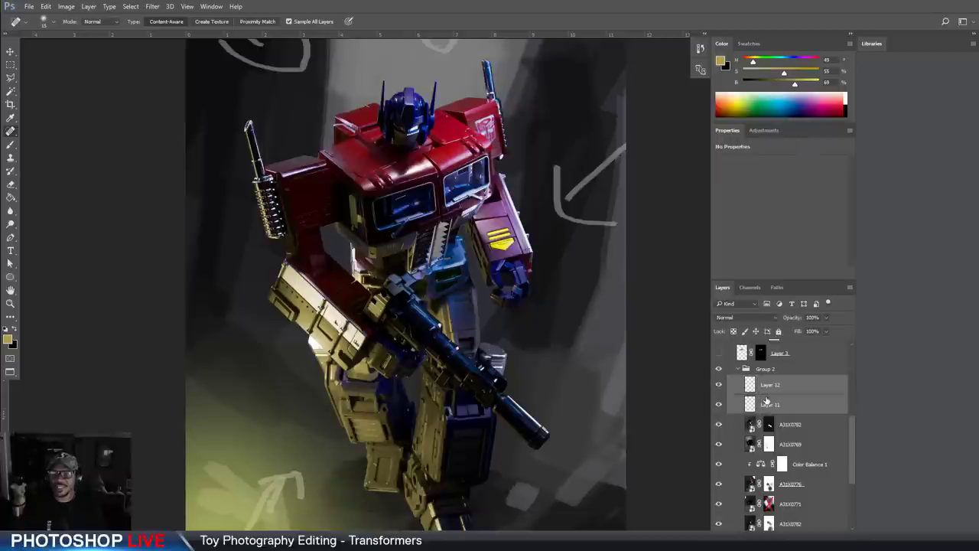
pyautogui.hotkey('ctrl', 'e')
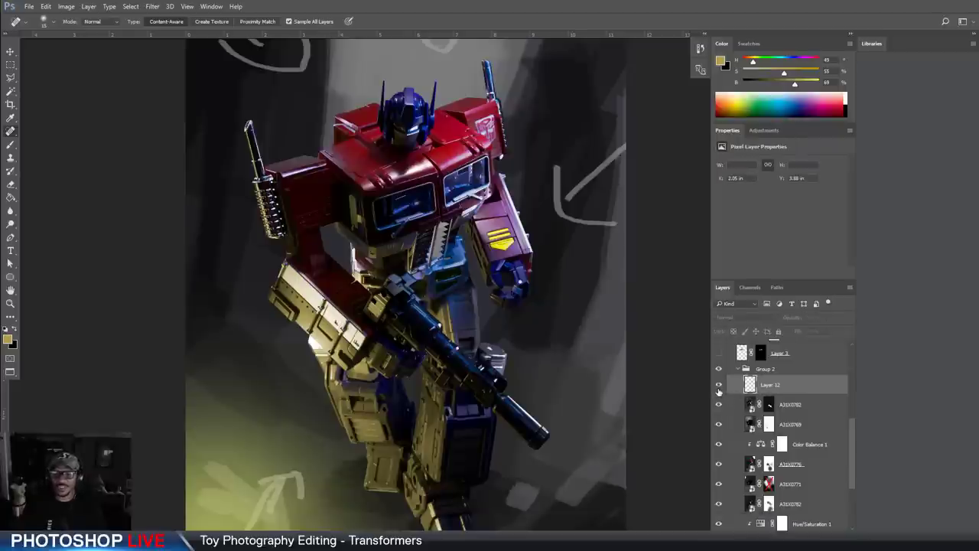
pyautogui.keyDown('alt'); pyautogui.scroll(4, 459, 445); pyautogui.keyUp('alt')
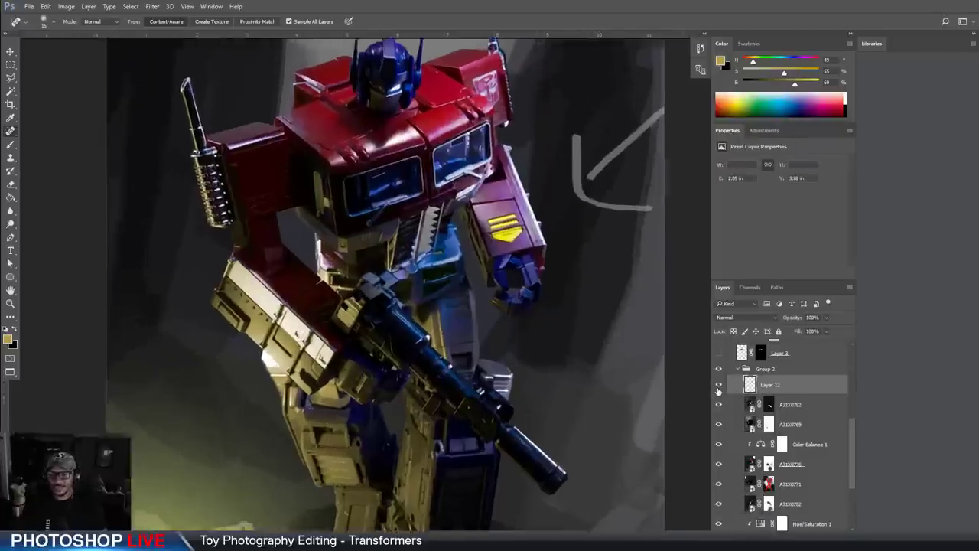
# Heal the vertical seam between the blue leg panels and the blemishes along the highlight of the rifle's muzzle section
pyautogui.keyDown('alt'); pyautogui.scroll(5, 463, 499); pyautogui.keyUp('alt')
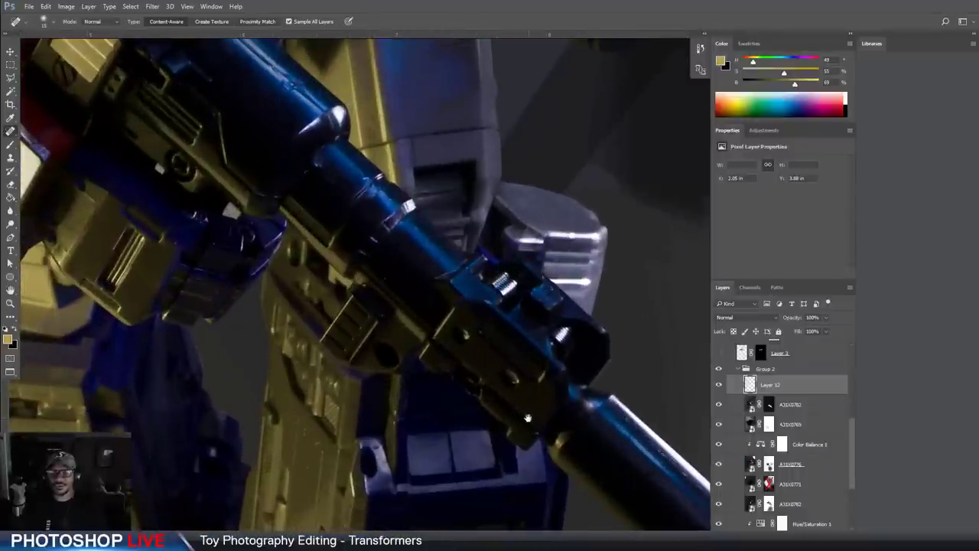
pyautogui.moveTo(527, 417); pyautogui.dragTo(433, 258)
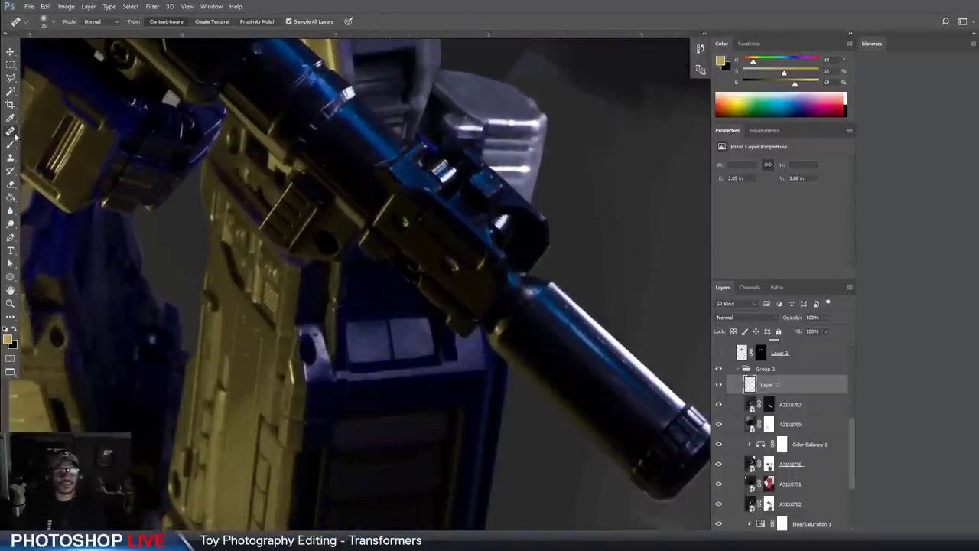
pyautogui.moveTo(384, 323); pyautogui.dragTo(392, 348)
pyautogui.click(391, 331)
pyautogui.press('[')
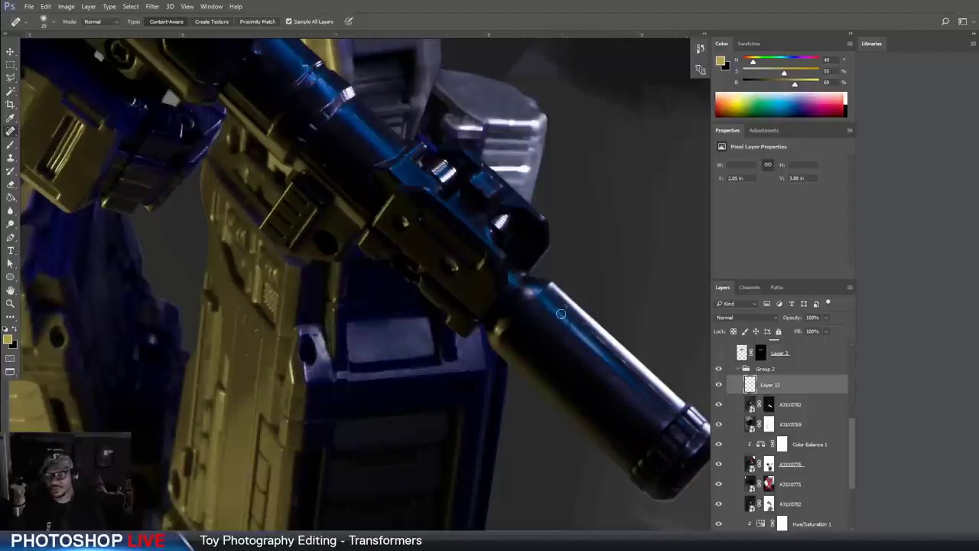
pyautogui.moveTo(564, 306); pyautogui.dragTo(667, 401)
# Heal the marks along the blue highlight of the scope's narrow tube at brush size 15
pyautogui.moveTo(388, 142); pyautogui.dragTo(499, 301)
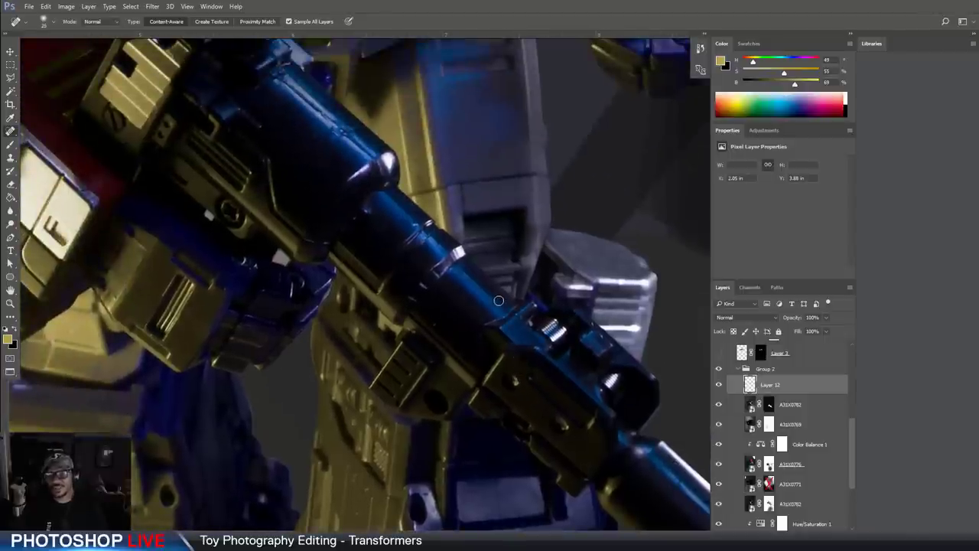
pyautogui.scroll(2, 500, 301)
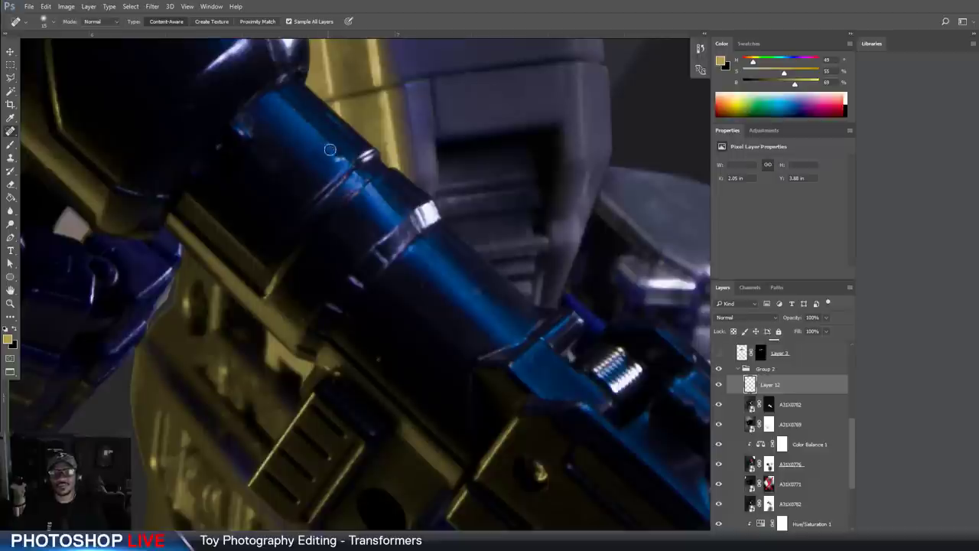
pyautogui.moveTo(277, 97); pyautogui.dragTo(341, 158)
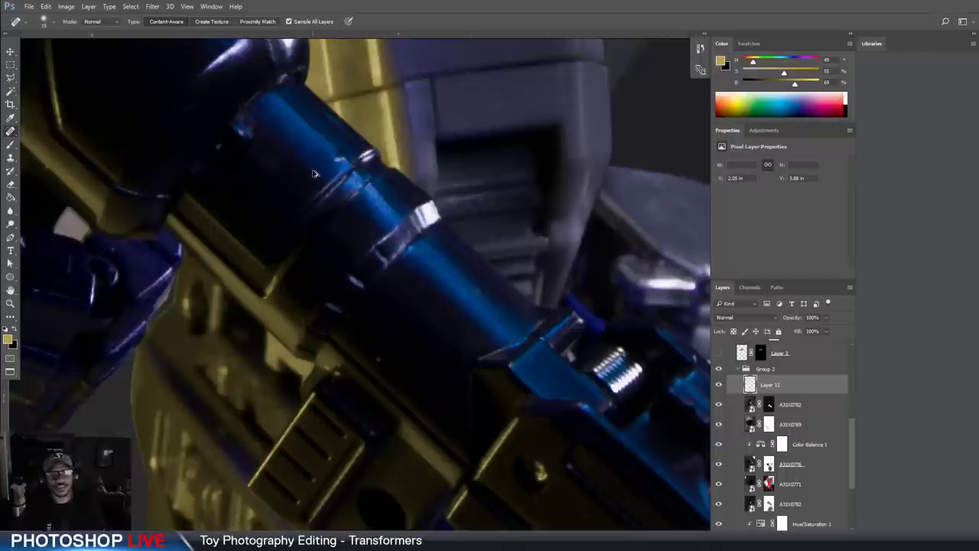
# Clone smooth blue over the healing marks on the scope's narrow tube on a new layer above Layer 12 at size 40
pyautogui.click(10, 157)
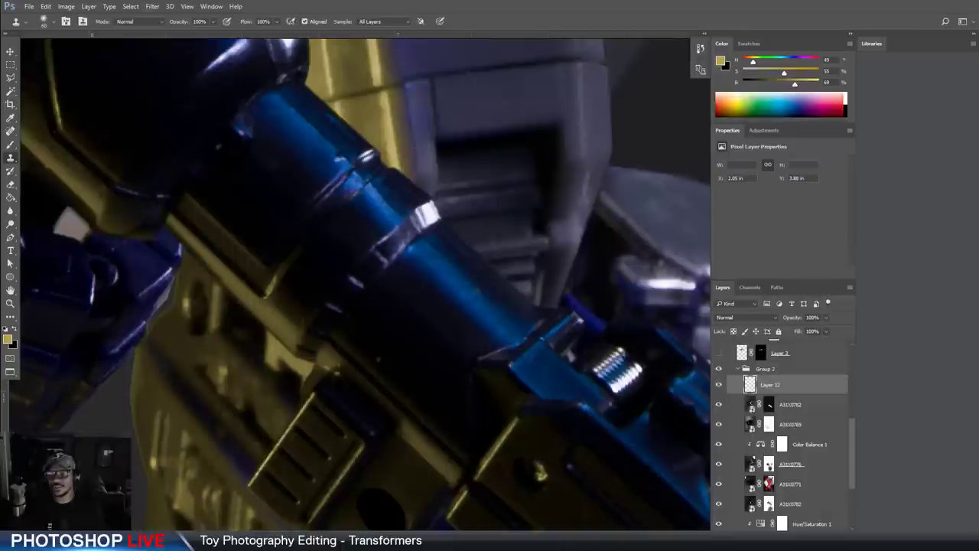
pyautogui.click(828, 536)
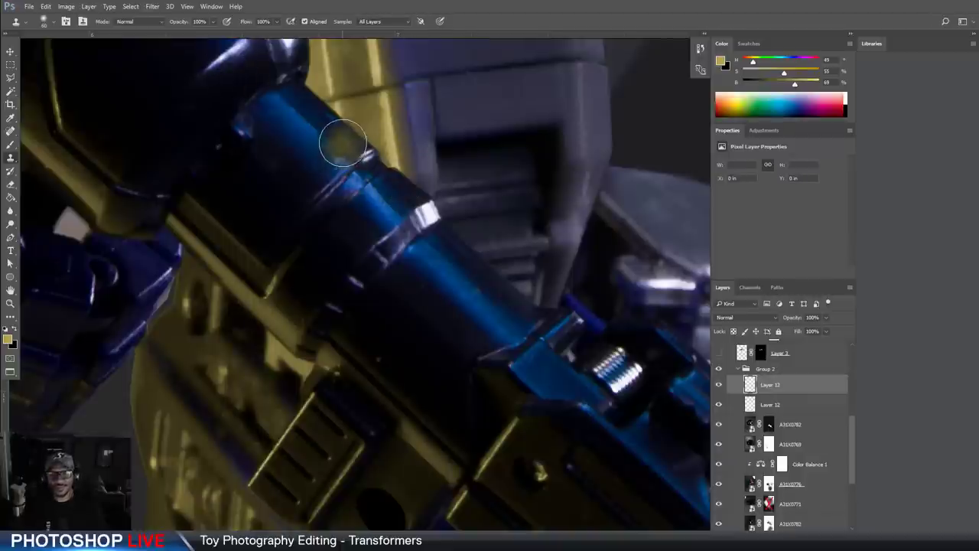
pyautogui.keyDown('alt'); pyautogui.click(290, 135); pyautogui.keyUp('alt')
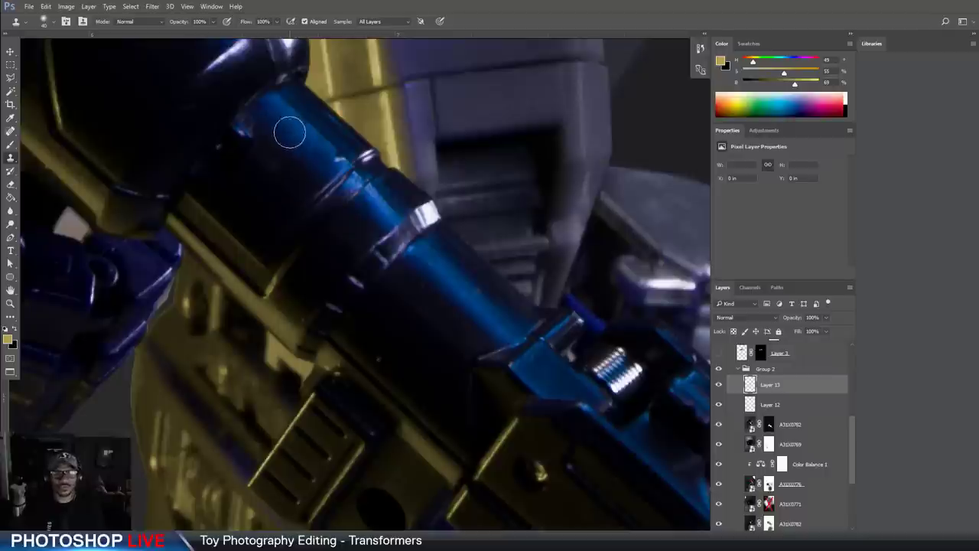
pyautogui.moveTo(284, 108)
pyautogui.mouseDown()
pyautogui.moveTo(336, 147)
pyautogui.moveTo(314, 128)
pyautogui.mouseUp()
pyautogui.keyDown('alt'); pyautogui.click(297, 138); pyautogui.keyUp('alt')
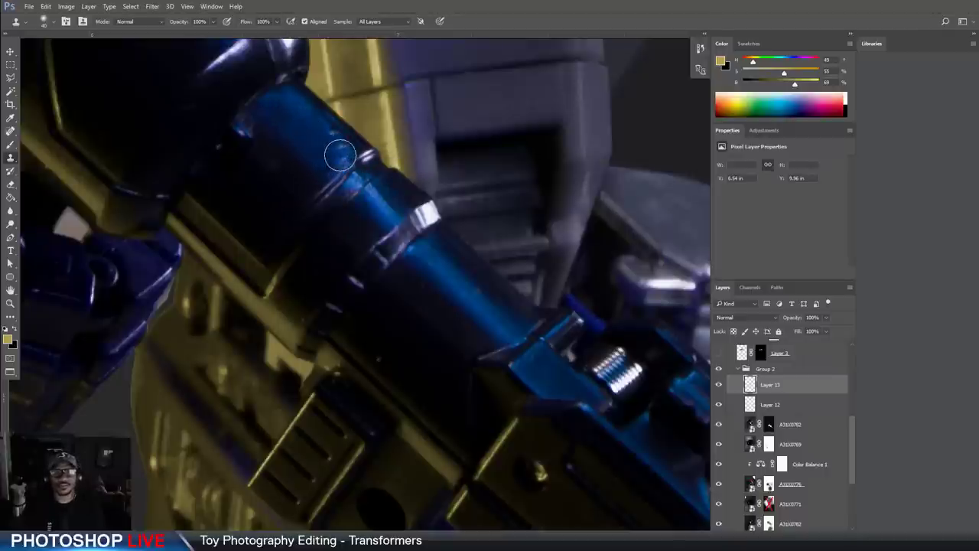
pyautogui.click(366, 155)
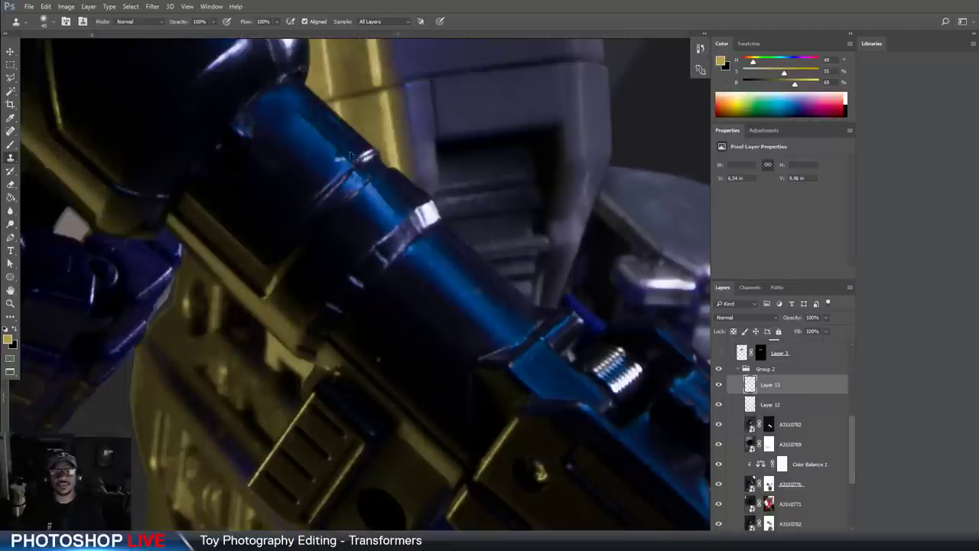
pyautogui.hotkey('ctrl', 'alt', 'z')
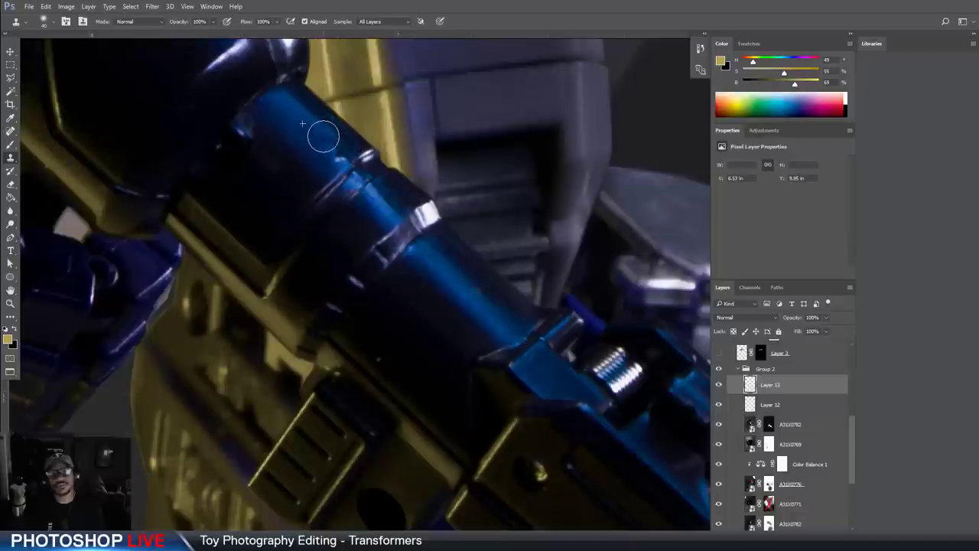
pyautogui.click(10, 185)
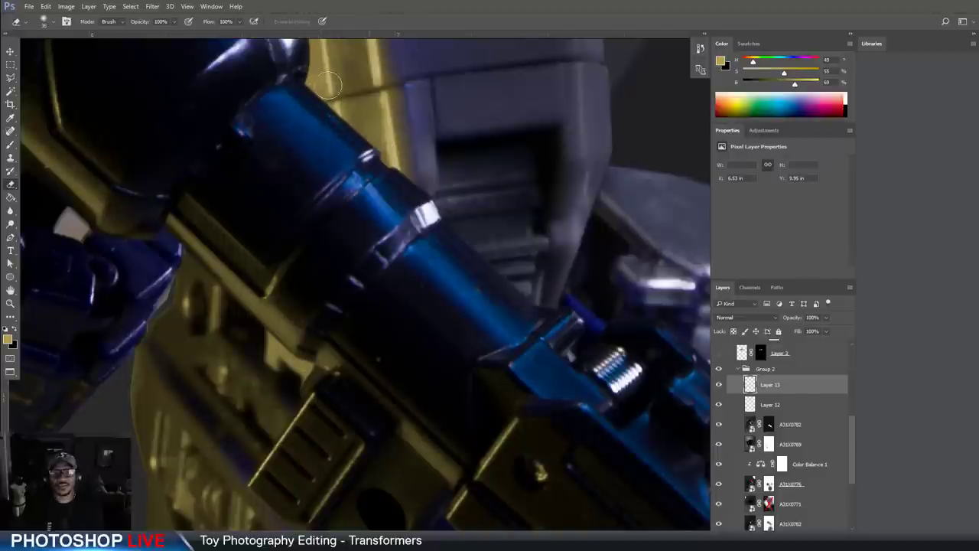
pyautogui.click(718, 384)
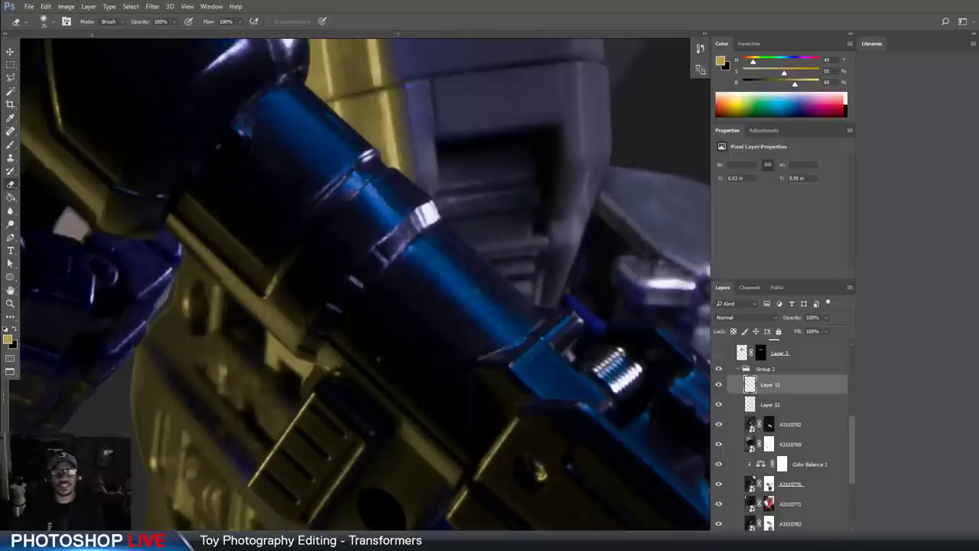
# Heal the fine line along the upper edge of the scope's narrow tube at brush size 7
pyautogui.hotkey('ctrl', '+')
pyautogui.moveTo(163, 186); pyautogui.dragTo(262, 244)
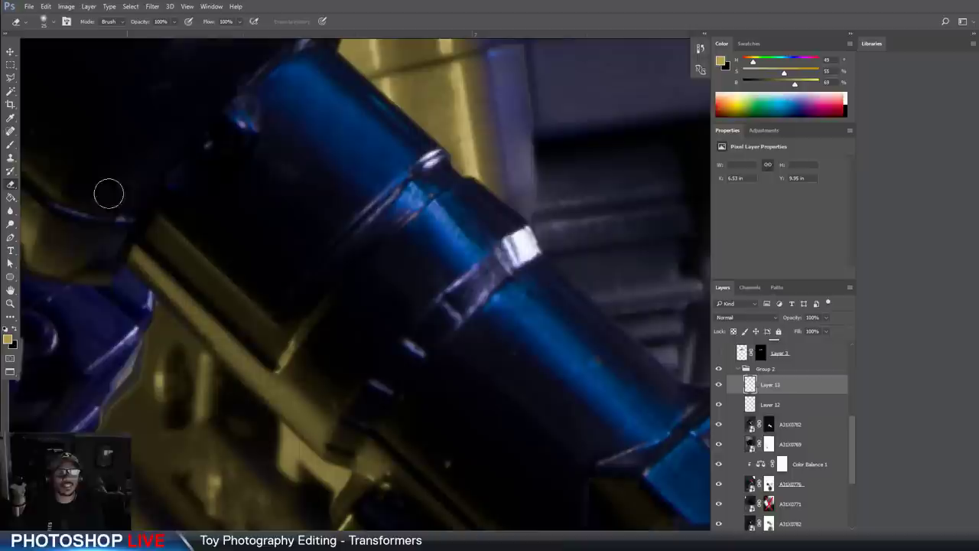
pyautogui.click(10, 131)
pyautogui.moveTo(322, 153); pyautogui.dragTo(313, 211)
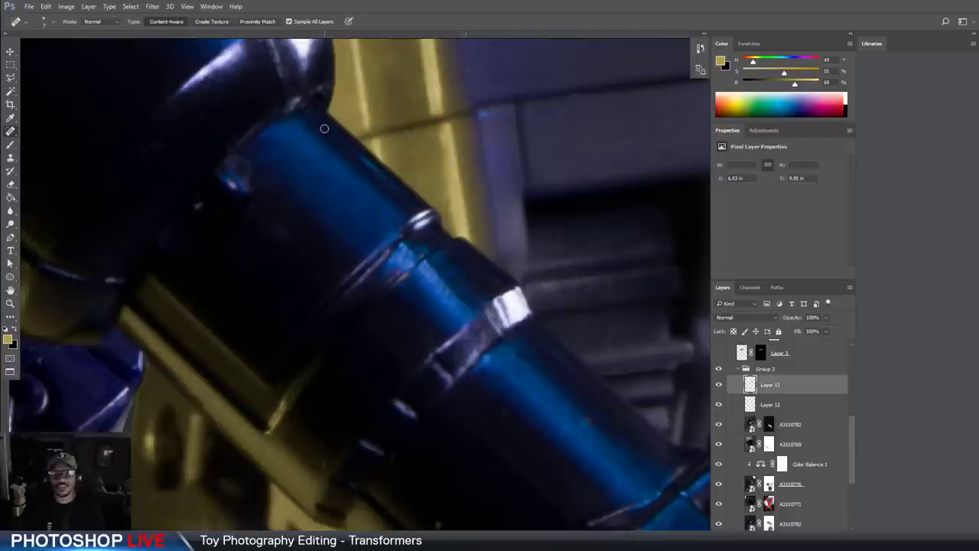
pyautogui.moveTo(324, 129); pyautogui.dragTo(410, 203)
pyautogui.keyDown('shift'); pyautogui.click(415, 203); pyautogui.keyUp('shift')
# Heal the streaks on the short blue tube section between the scope's two rings, enlarging the brush and then reducing it to size 15
pyautogui.moveTo(595, 369); pyautogui.dragTo(320, 187)
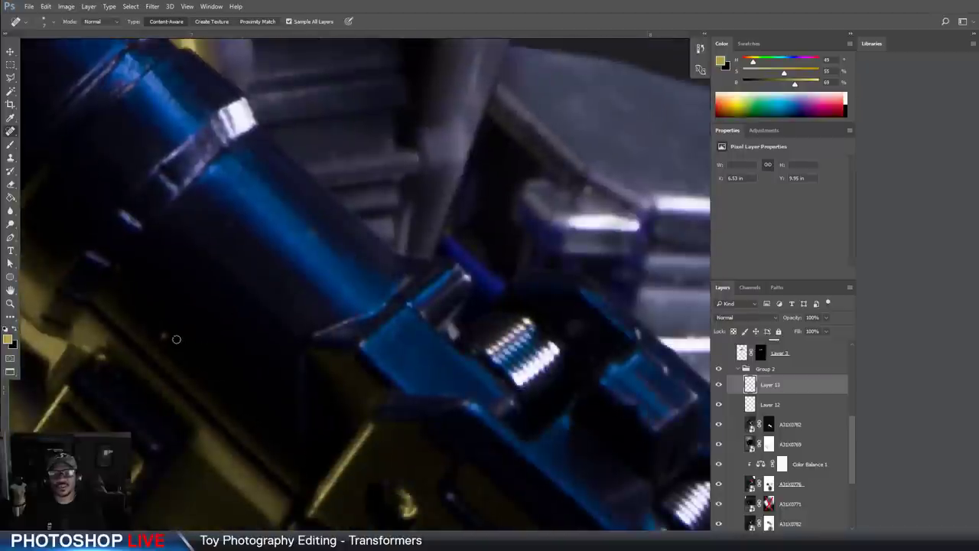
pyautogui.moveTo(563, 442); pyautogui.dragTo(538, 192)
pyautogui.moveTo(472, 272); pyautogui.dragTo(517, 402)
pyautogui.moveTo(321, 69); pyautogui.dragTo(445, 319)
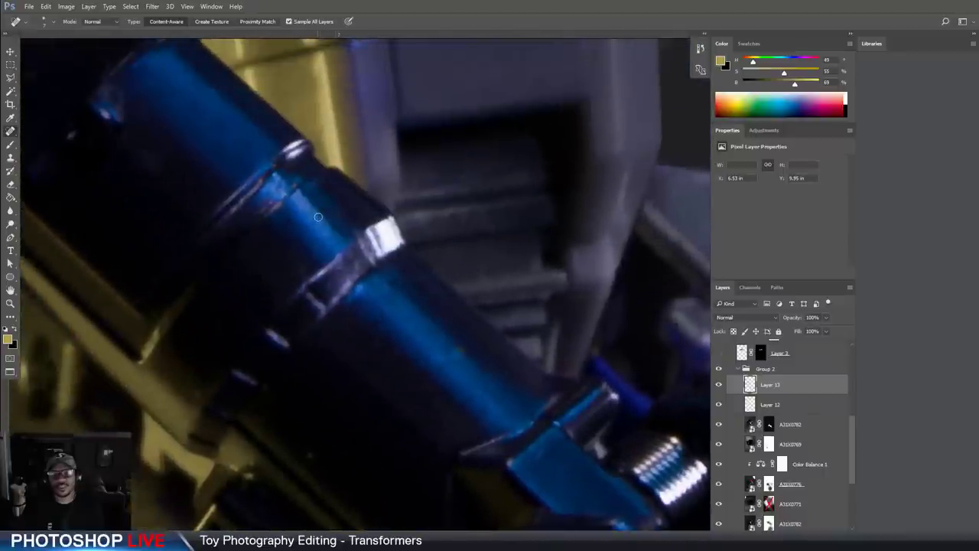
pyautogui.moveTo(320, 216)
pyautogui.mouseDown()
pyautogui.moveTo(305, 197)
pyautogui.moveTo(335, 231)
pyautogui.mouseUp()
pyautogui.press(']')
pyautogui.press(']')
pyautogui.press(']')
pyautogui.press(']')
pyautogui.press(']')
pyautogui.moveTo(310, 199); pyautogui.dragTo(336, 233)
pyautogui.press('[')
pyautogui.press('[')
pyautogui.press('[')
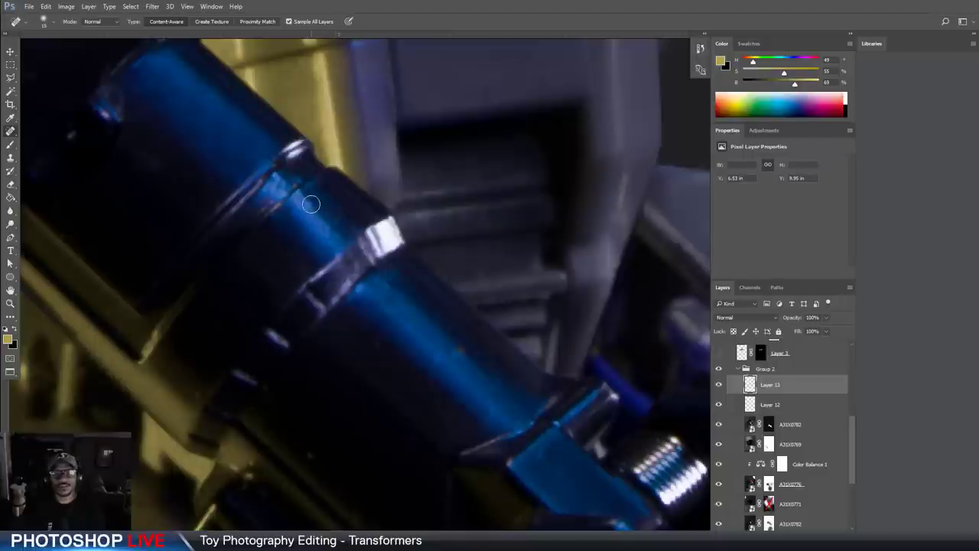
# Clone an even blue highlight over the mottled short tube section between the scope's rings, starting at size 40
pyautogui.click(11, 157)
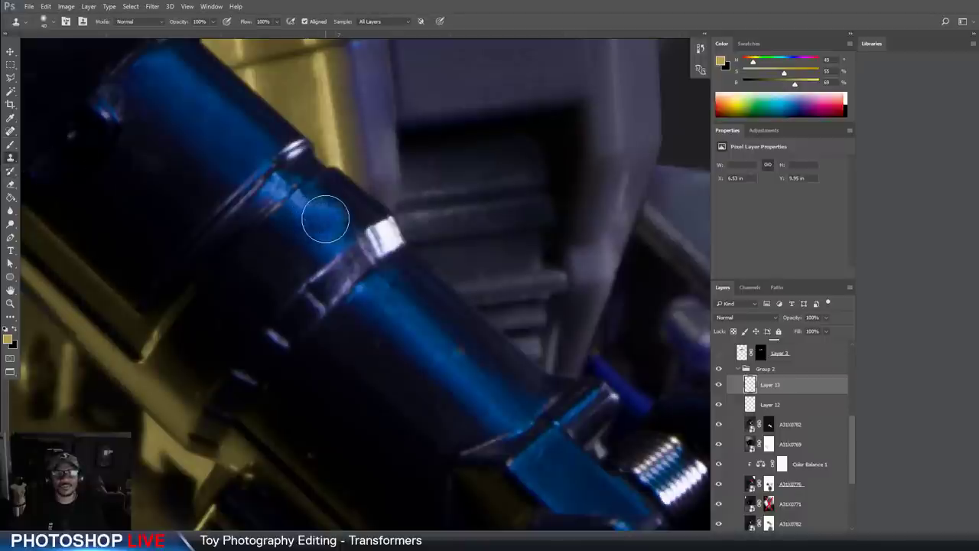
pyautogui.moveTo(334, 228); pyautogui.dragTo(321, 234)
pyautogui.keyDown('alt'); pyautogui.click(407, 323); pyautogui.keyUp('alt')
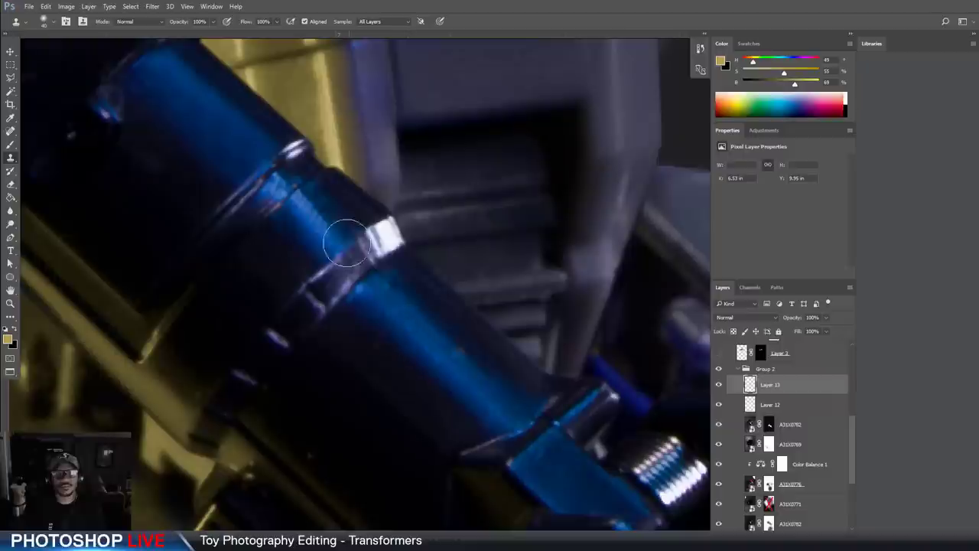
pyautogui.keyDown('alt'); pyautogui.click(329, 228); pyautogui.keyUp('alt')
pyautogui.click(326, 218)
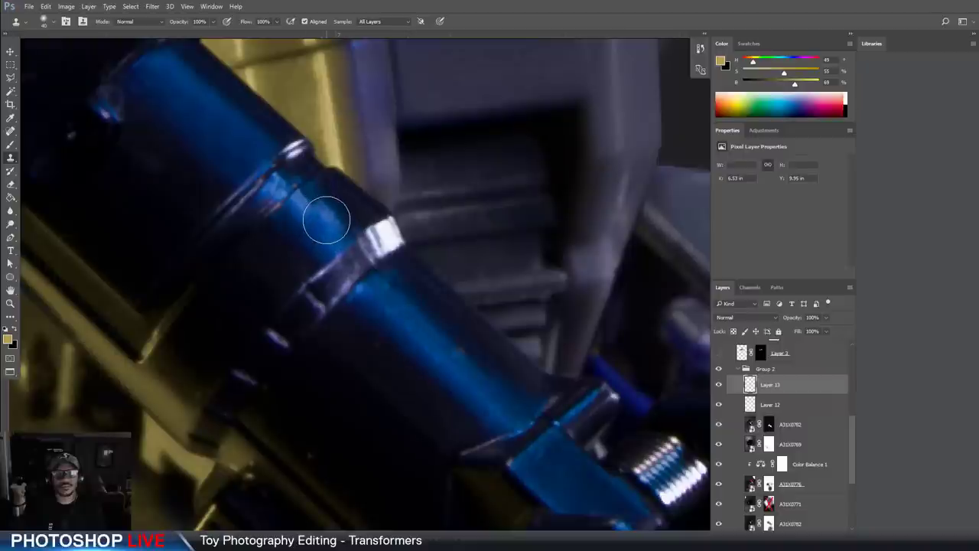
pyautogui.click(306, 205)
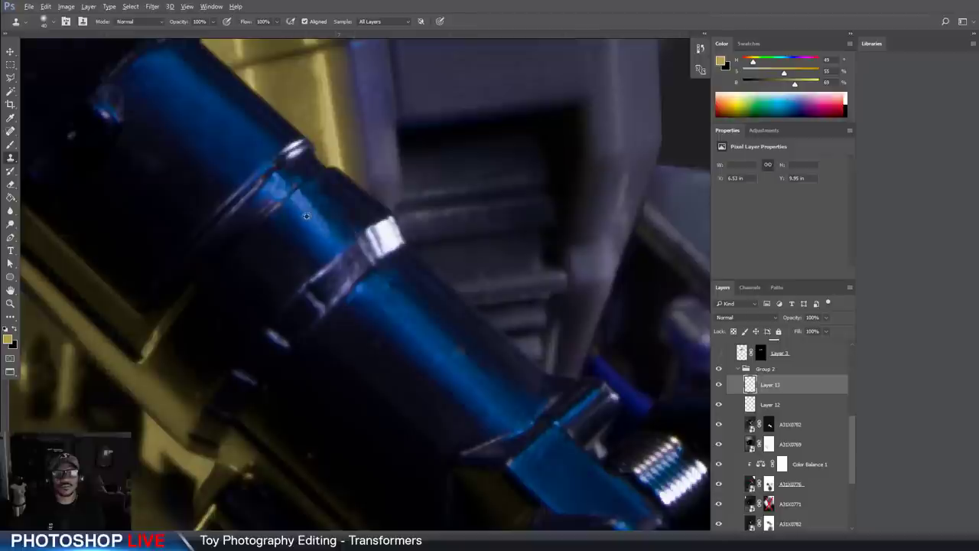
pyautogui.press('[')
pyautogui.moveTo(309, 202); pyautogui.dragTo(341, 229)
pyautogui.click(10, 184)
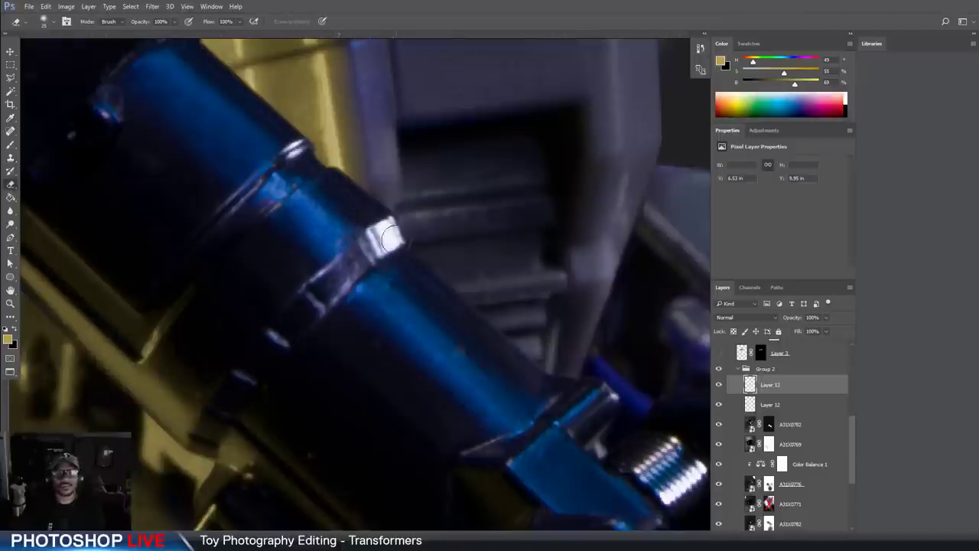
pyautogui.hotkey('ctrl', '-')
pyautogui.scroll(-3, 453, 271)
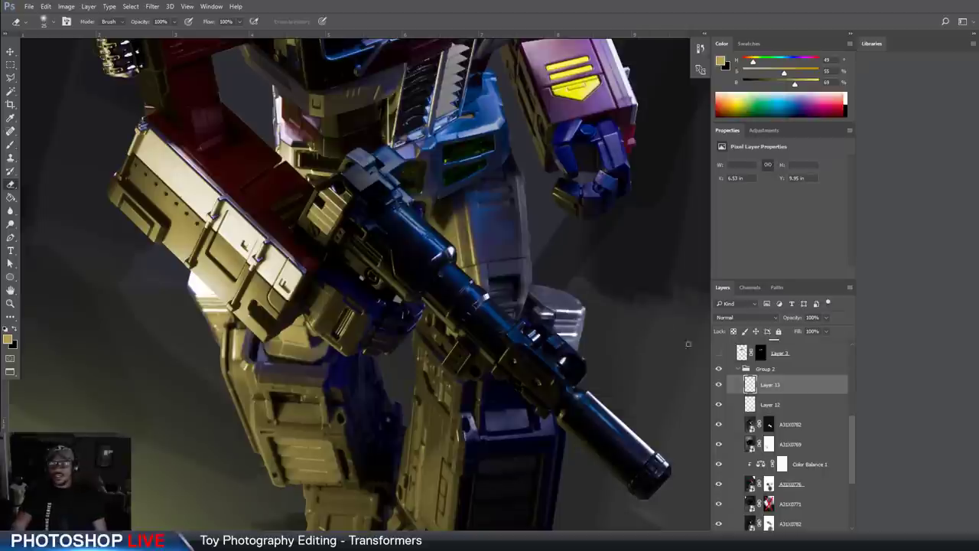
# Collapse Group 2, show the hidden crack and texture layers from Layer 3 up to Layer 6, and collapse Group 1
pyautogui.click(741, 369)
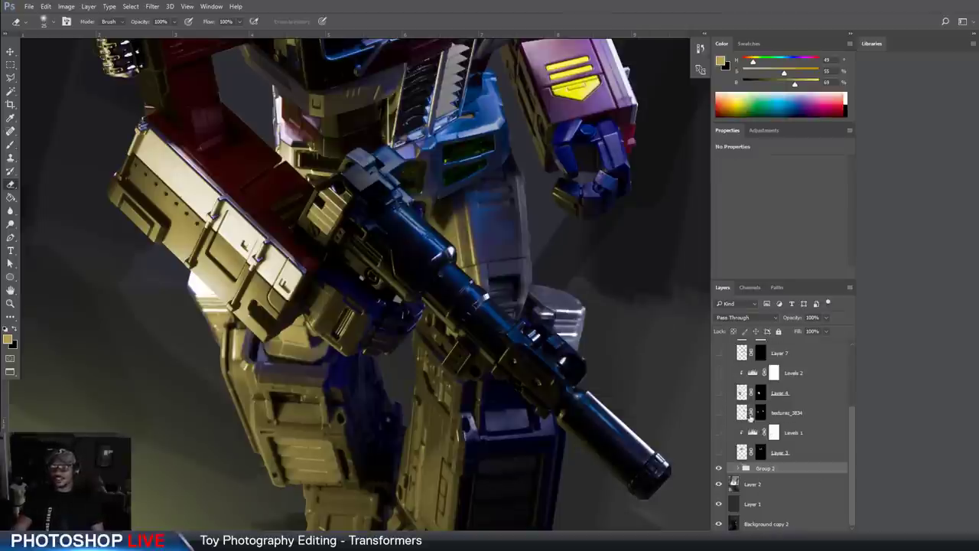
pyautogui.moveTo(718, 412); pyautogui.dragTo(716, 372)
pyautogui.scroll(2, 716, 370)
pyautogui.click(718, 409)
pyautogui.click(718, 413)
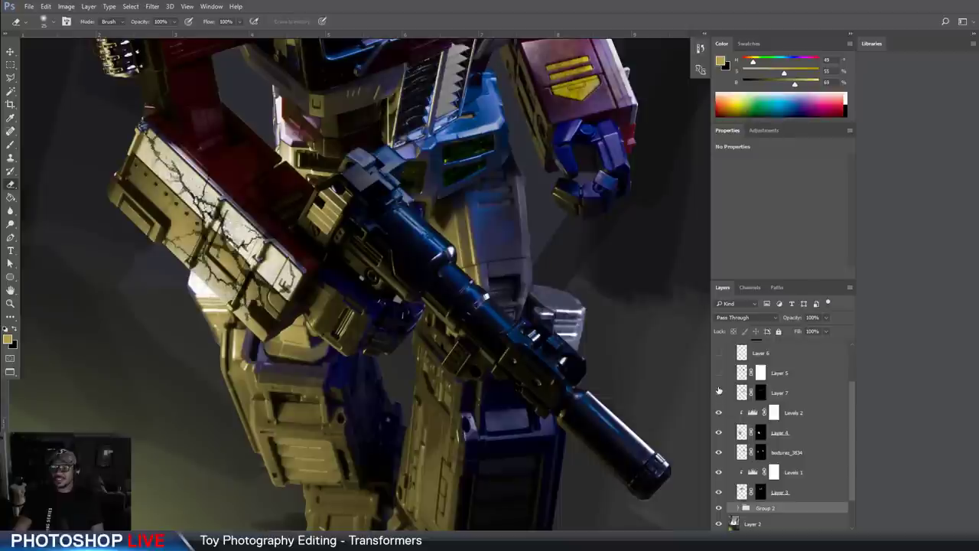
pyautogui.click(718, 354)
pyautogui.scroll(3, 718, 367)
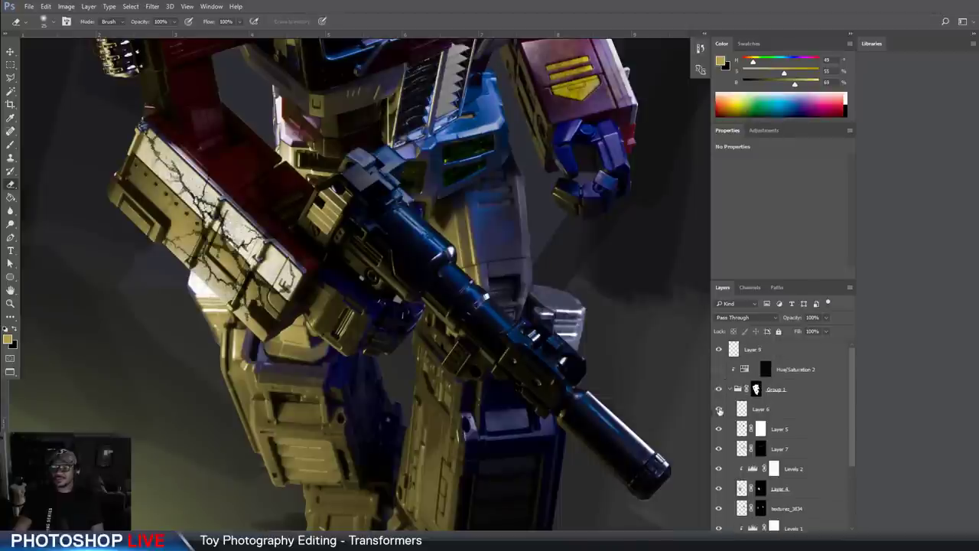
pyautogui.click(731, 390)
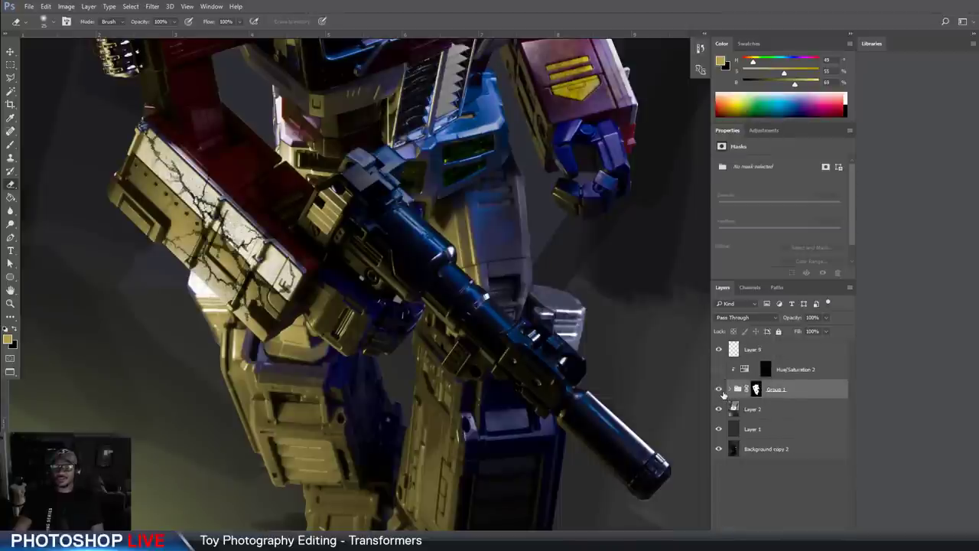
# Fit the whole figure in view and show the Hue/Saturation 2 adjustment above Group 1
pyautogui.hotkey('ctrl', '0')
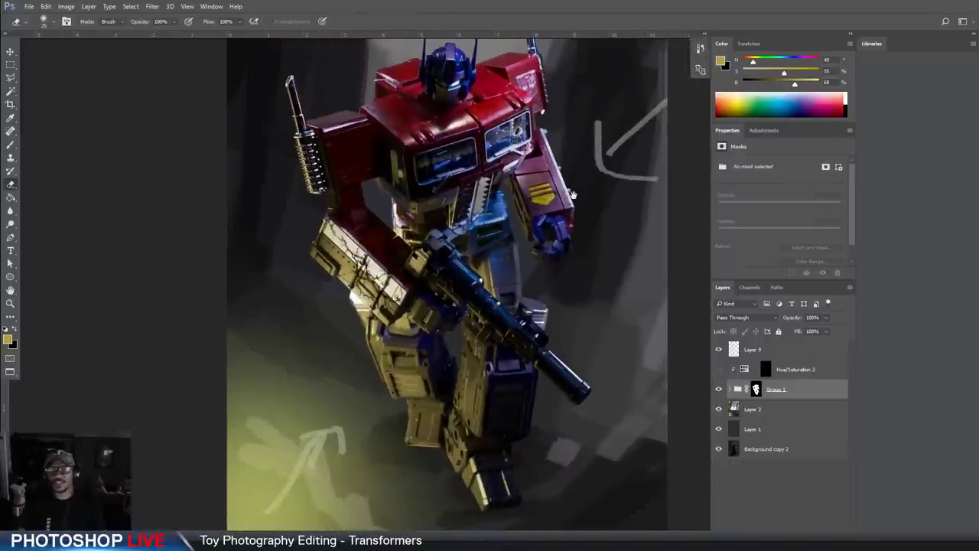
pyautogui.moveTo(572, 195); pyautogui.dragTo(544, 253)
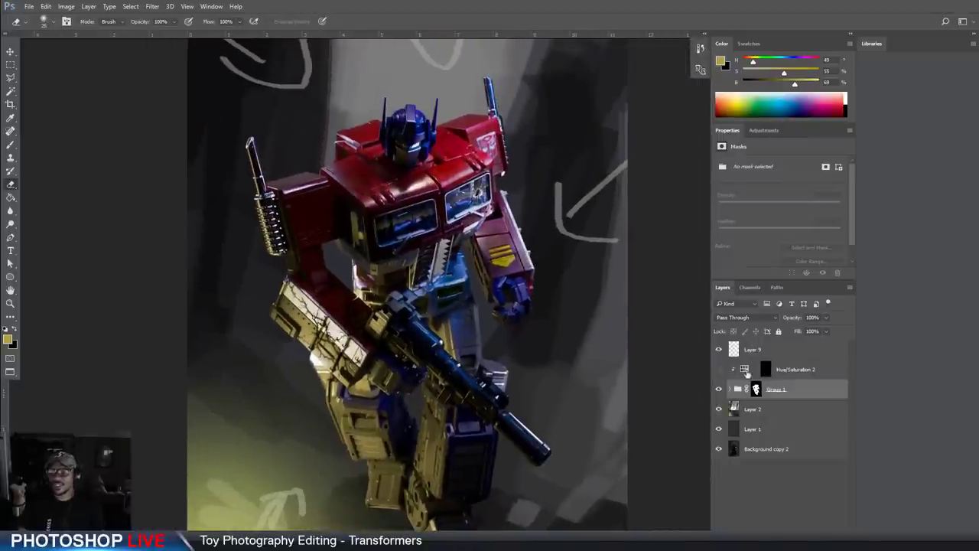
pyautogui.click(718, 369)
pyautogui.click(719, 370)
pyautogui.click(719, 370)
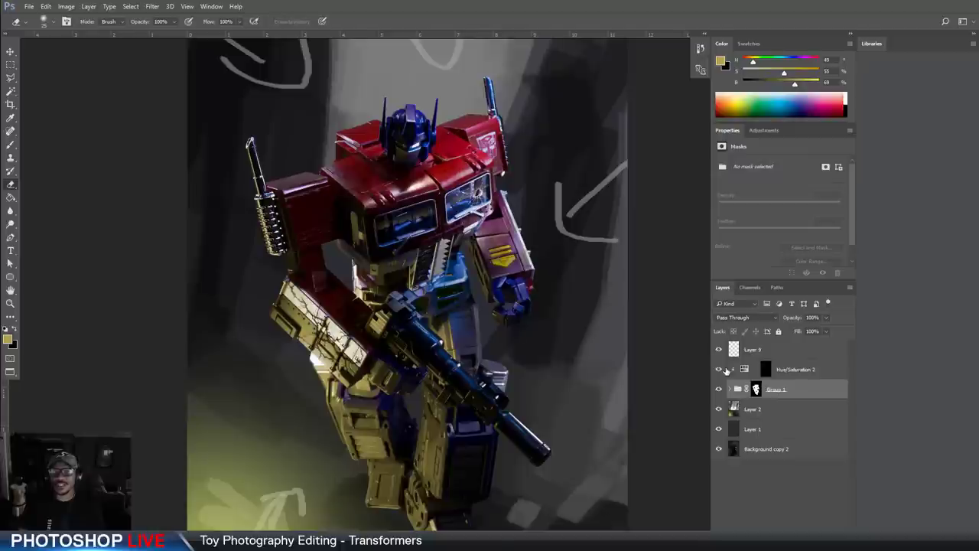
# Add a Brightness/Contrast adjustment above Hue/Saturation 2, masked by a selection loaded from that layer's mask and clipped to Group 1
pyautogui.click(743, 369)
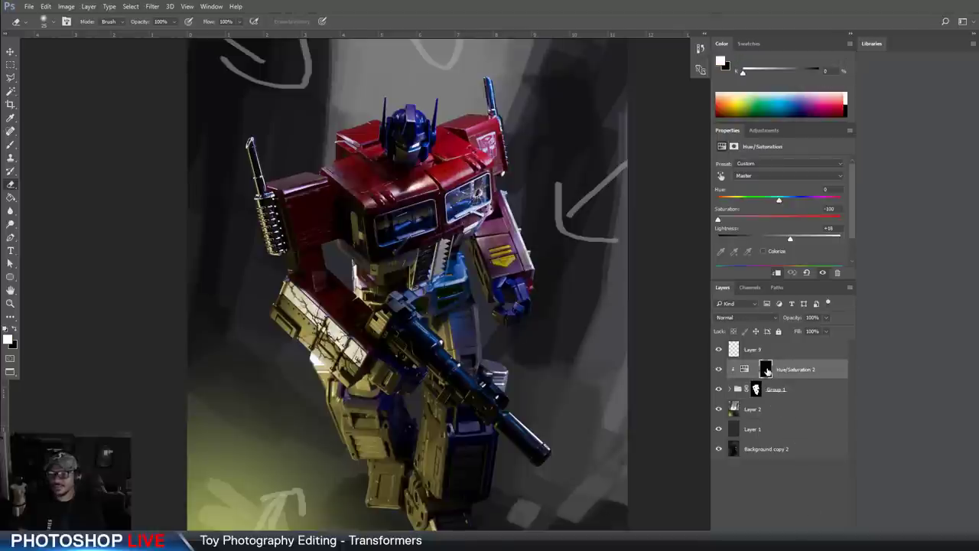
pyautogui.keyDown('ctrl'); pyautogui.click(766, 370); pyautogui.keyUp('ctrl')
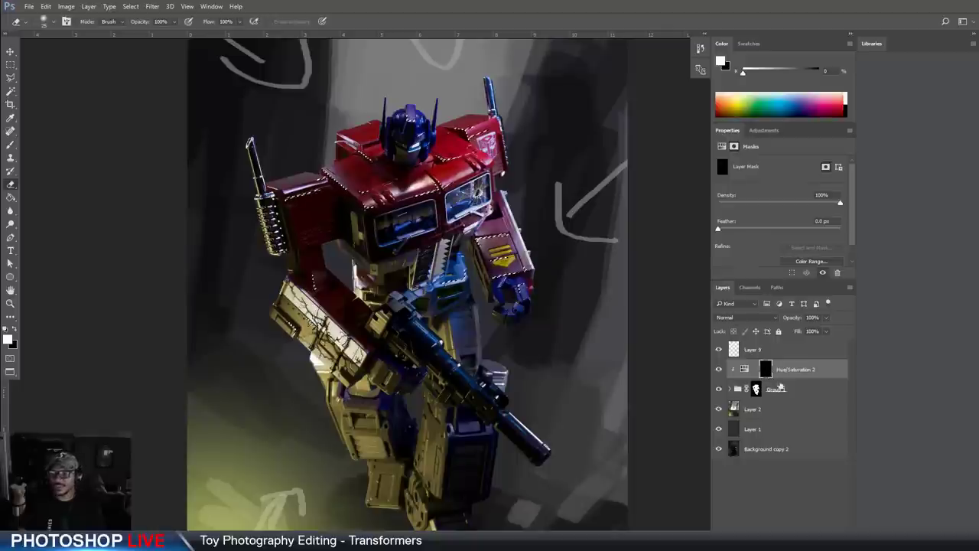
pyautogui.click(790, 536)
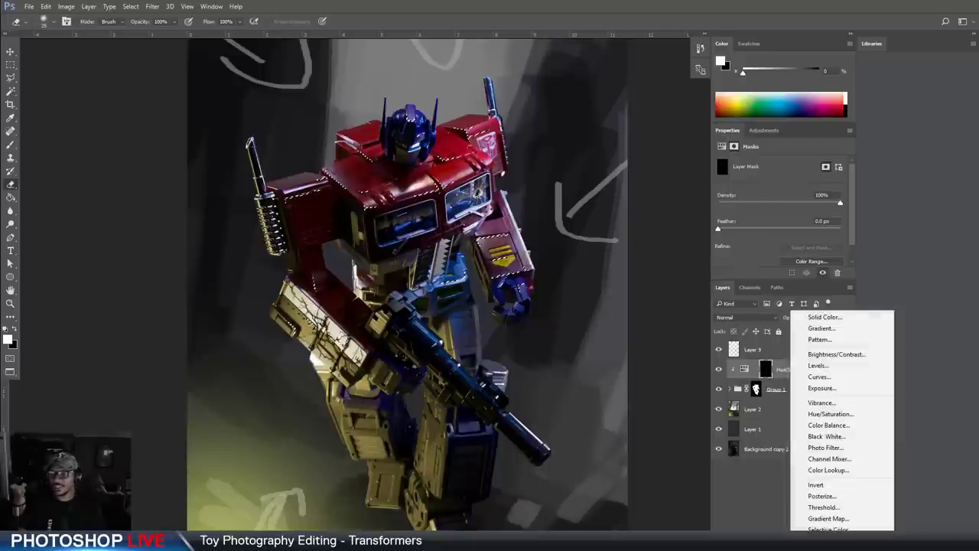
pyautogui.click(835, 353)
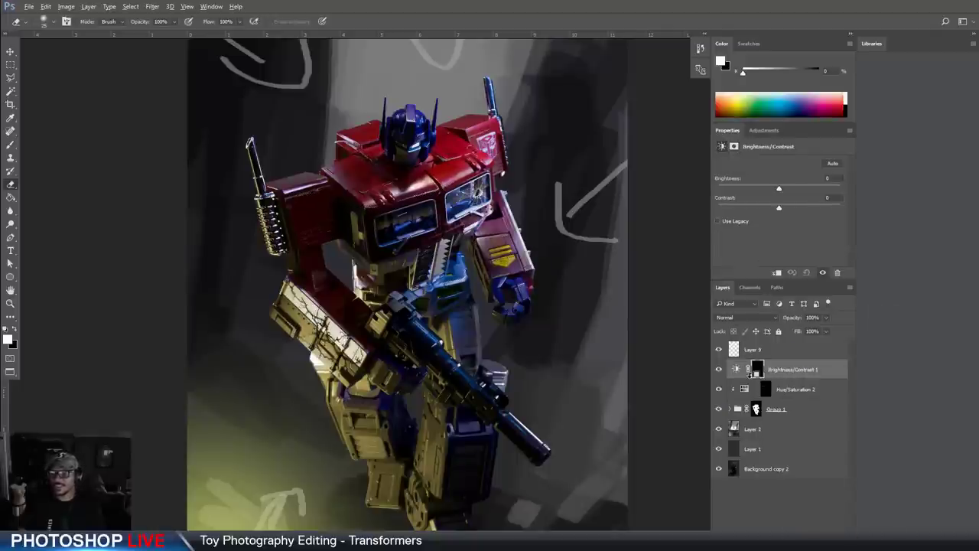
pyautogui.keyDown('alt'); pyautogui.click(755, 375); pyautogui.keyUp('alt')
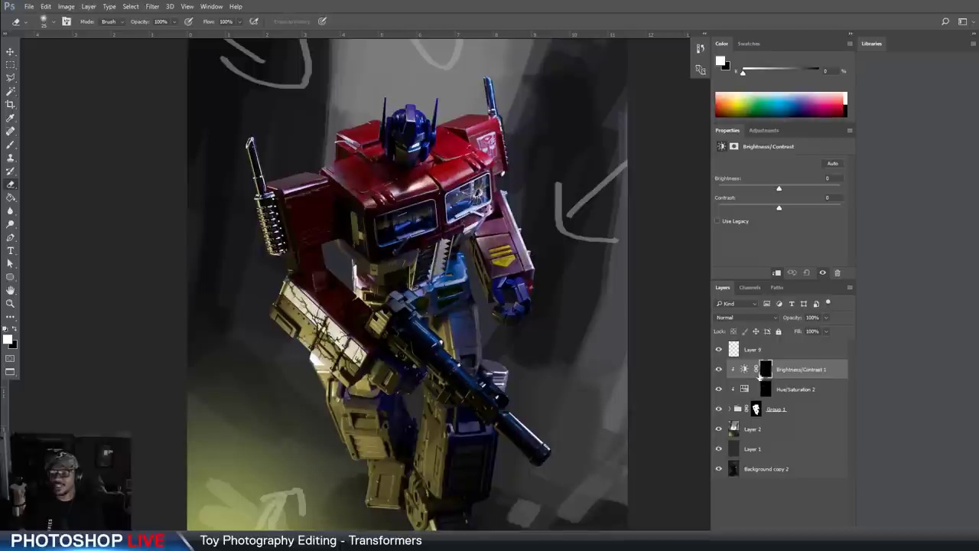
# Set the new adjustment's brightness to 51 and contrast to 100, and compare the waist area with the adjustment hidden and shown
pyautogui.click(745, 369)
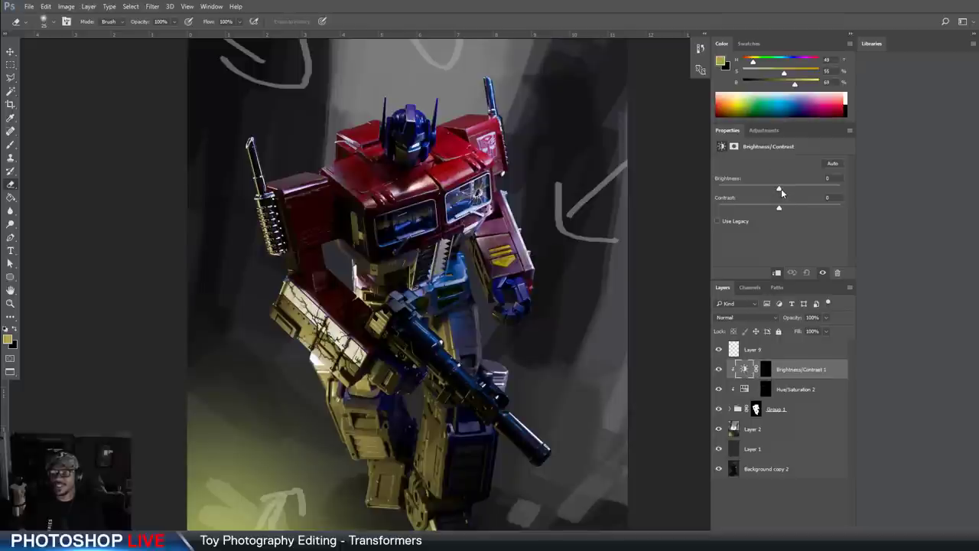
pyautogui.moveTo(781, 189); pyautogui.dragTo(848, 202)
pyautogui.click(7, 291)
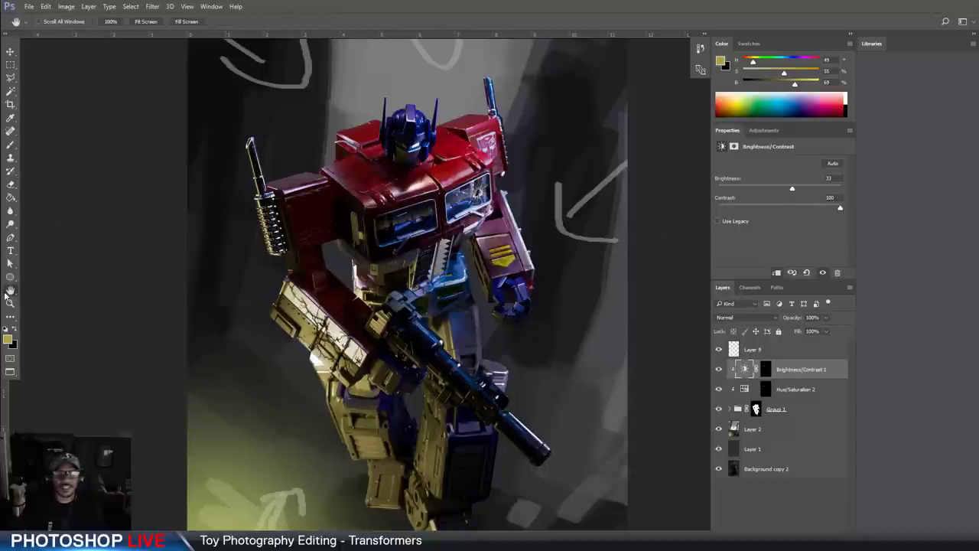
pyautogui.click(9, 302)
pyautogui.moveTo(441, 174); pyautogui.dragTo(491, 185)
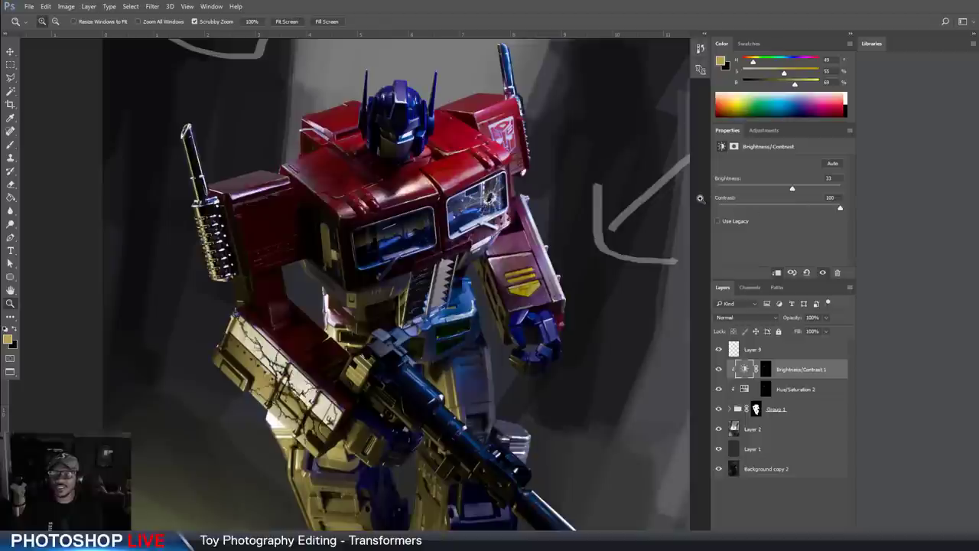
pyautogui.moveTo(792, 196)
pyautogui.mouseDown()
pyautogui.moveTo(818, 191)
pyautogui.moveTo(802, 195)
pyautogui.mouseUp()
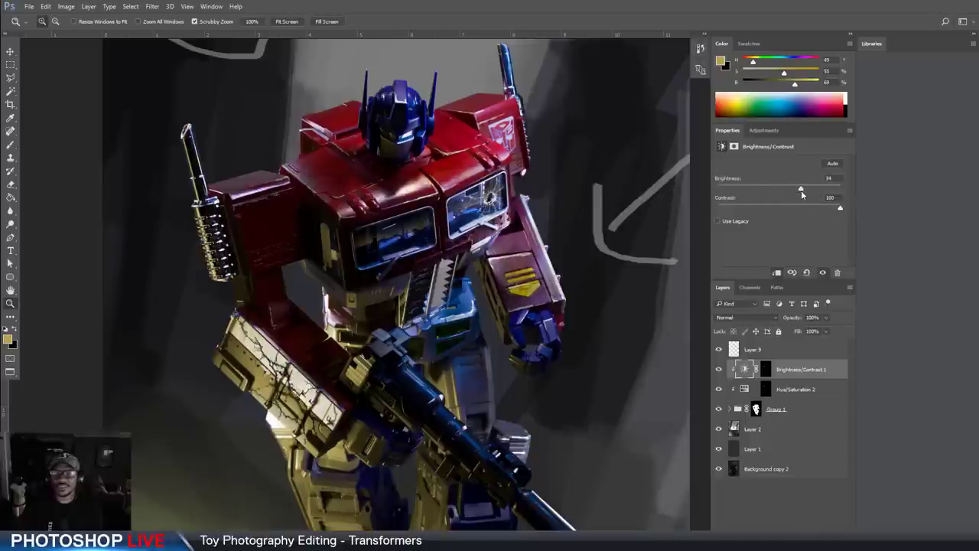
pyautogui.hotkey('ctrl', '-')
pyautogui.hotkey('ctrl', '-')
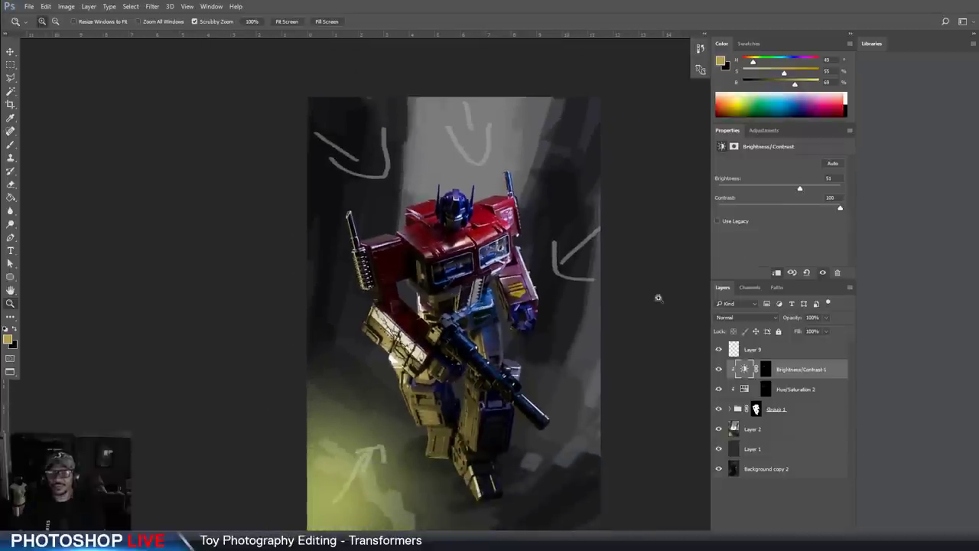
pyautogui.moveTo(453, 262); pyautogui.dragTo(692, 432)
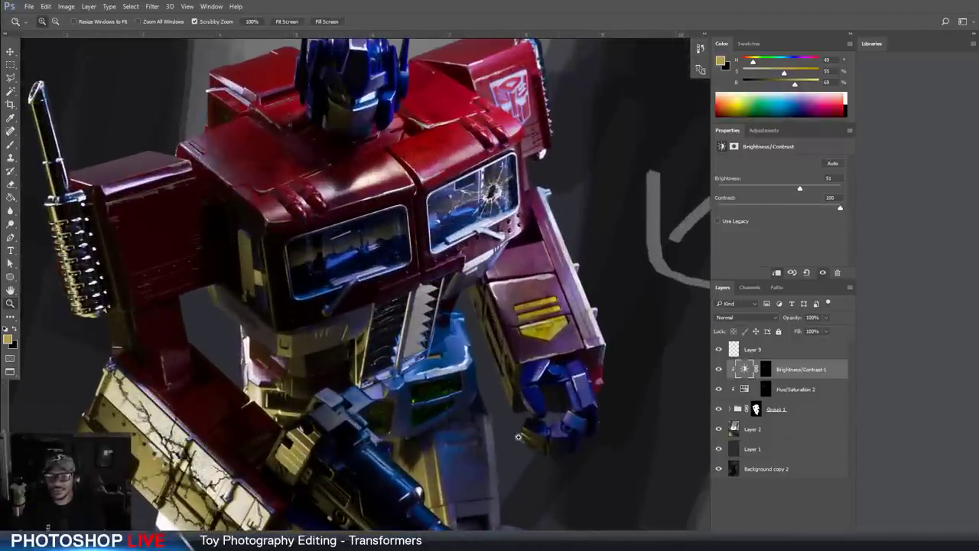
pyautogui.moveTo(414, 371); pyautogui.dragTo(864, 381)
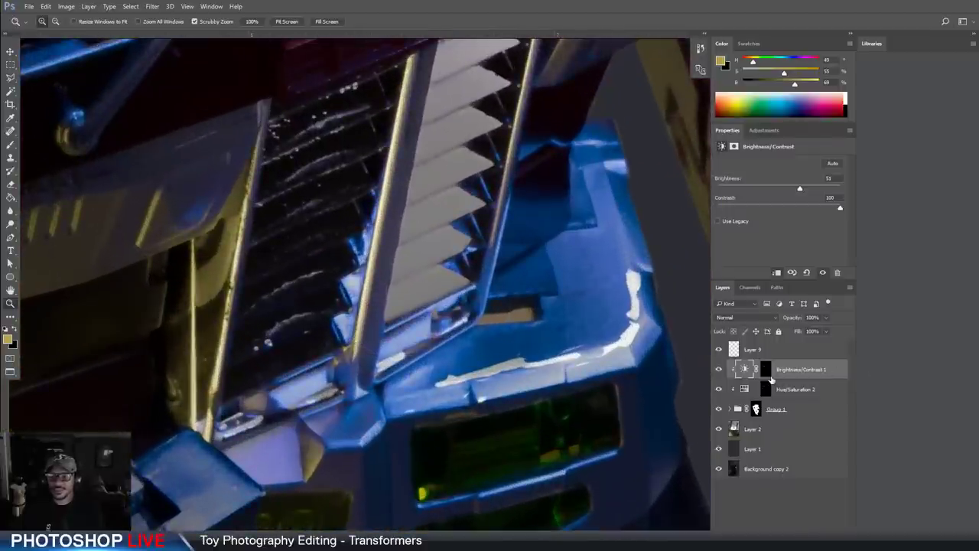
pyautogui.click(719, 369)
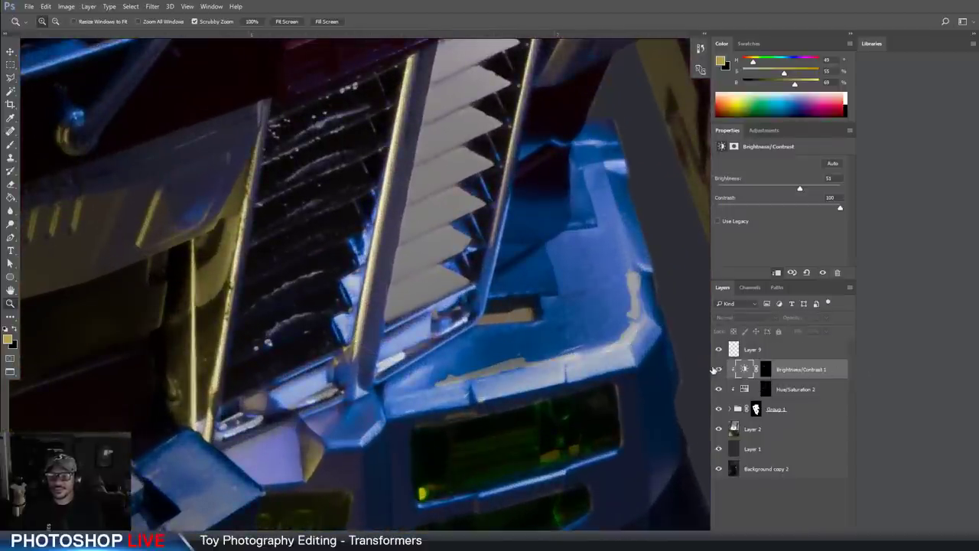
pyautogui.click(717, 369)
# Target the Brightness/Contrast 1 mask and set up a soft round brush at 175 px
pyautogui.click(765, 372)
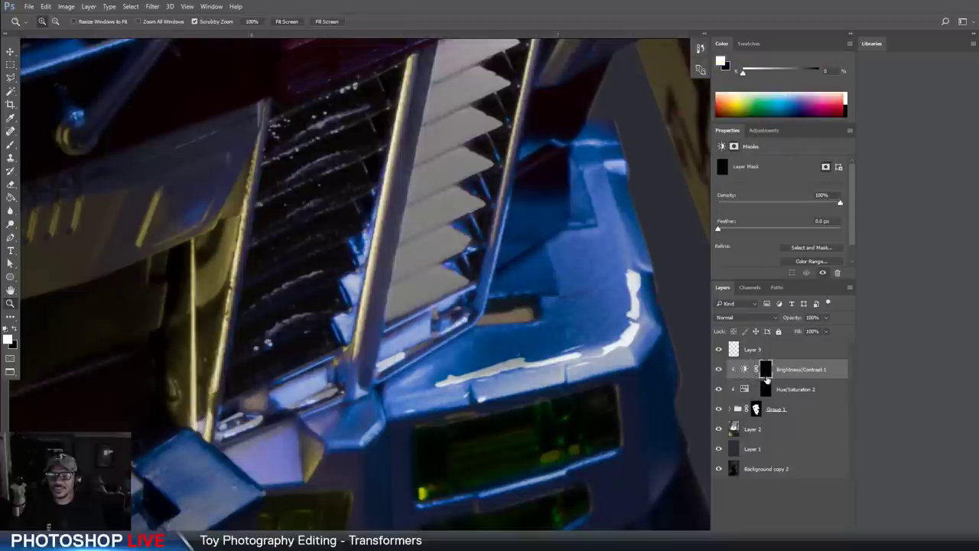
pyautogui.click(764, 392)
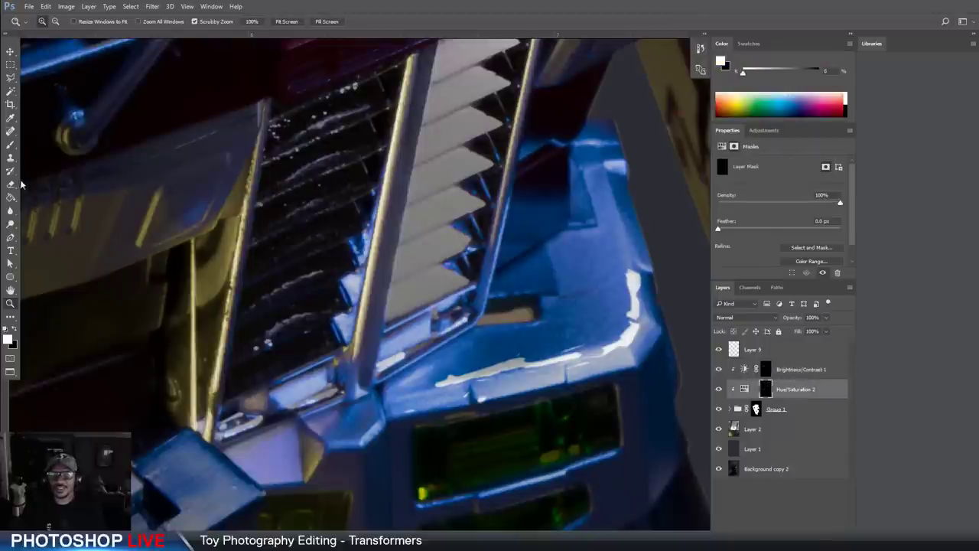
pyautogui.click(765, 372)
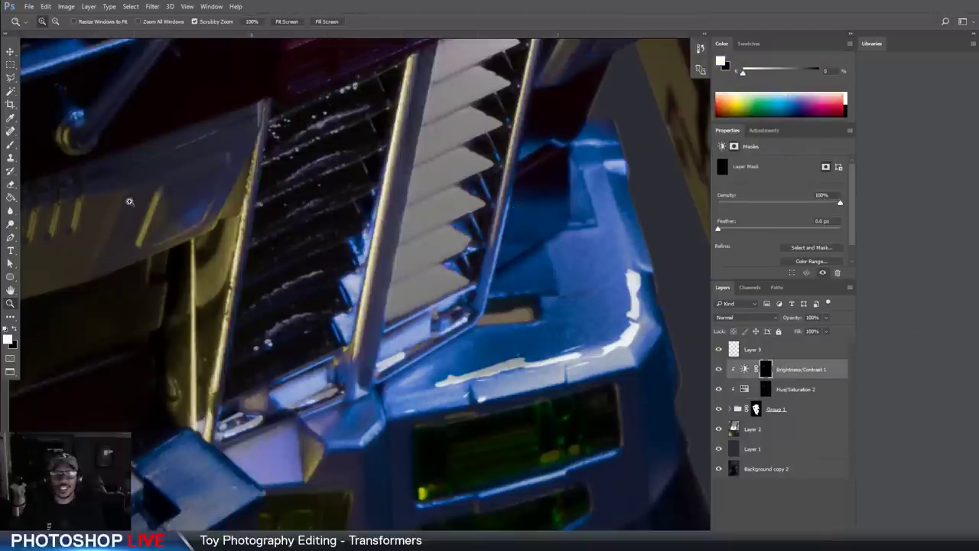
pyautogui.click(9, 144)
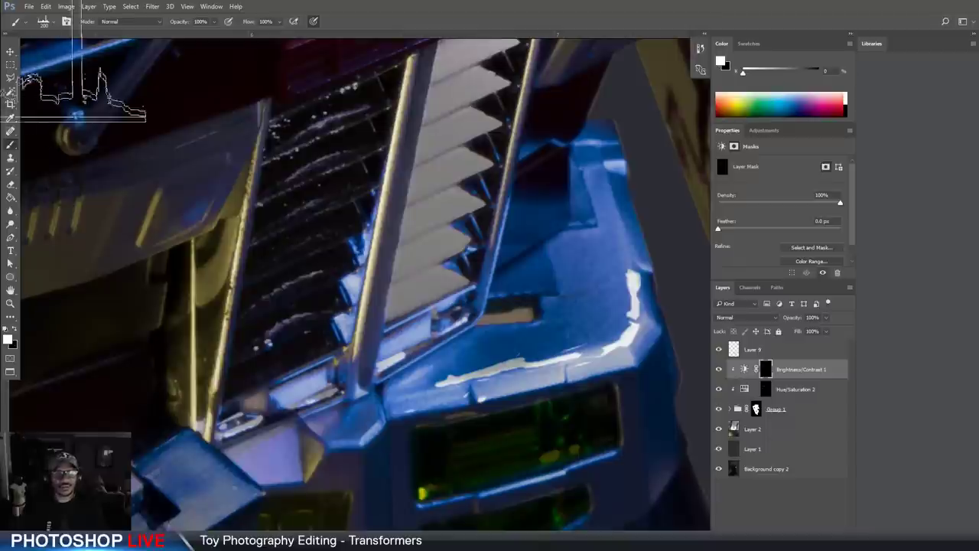
pyautogui.click(47, 21)
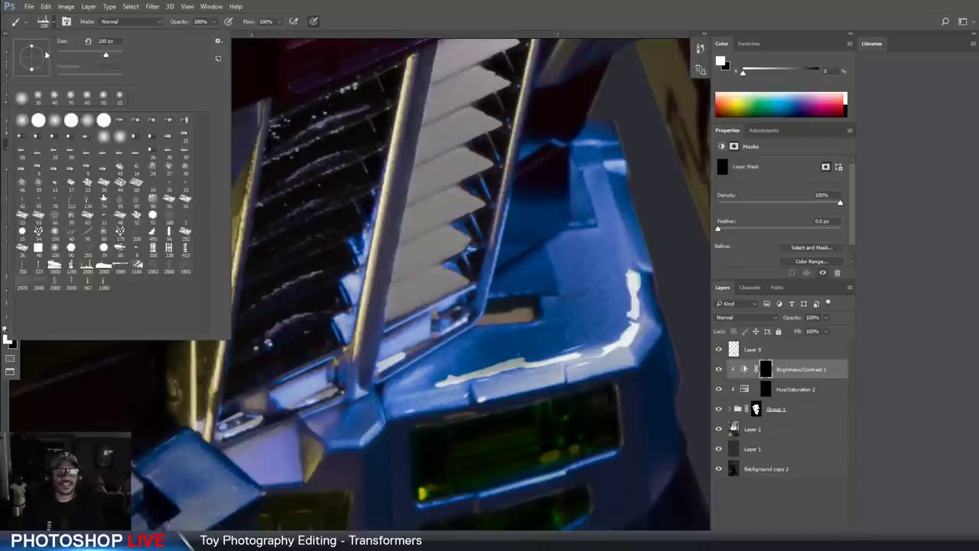
pyautogui.click(53, 121)
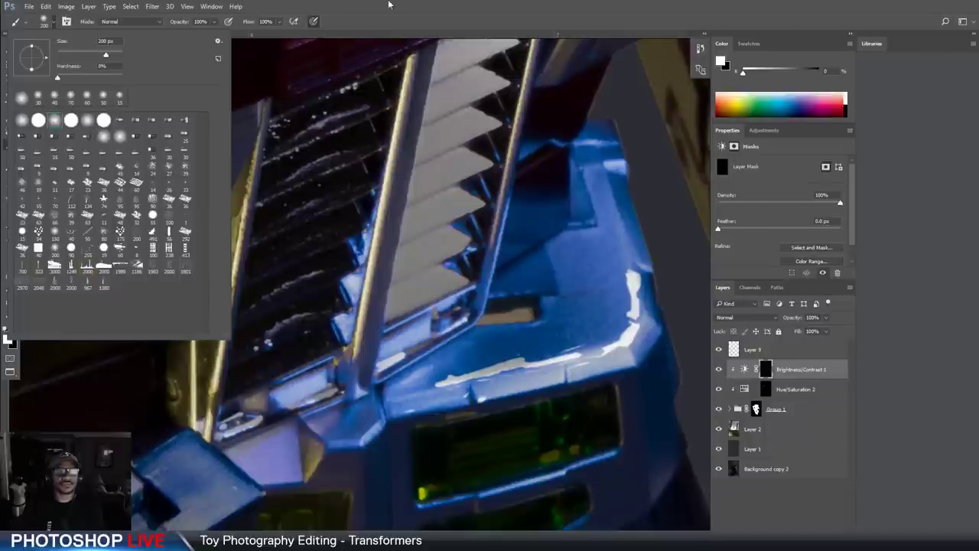
pyautogui.click(389, 4)
pyautogui.press('[')
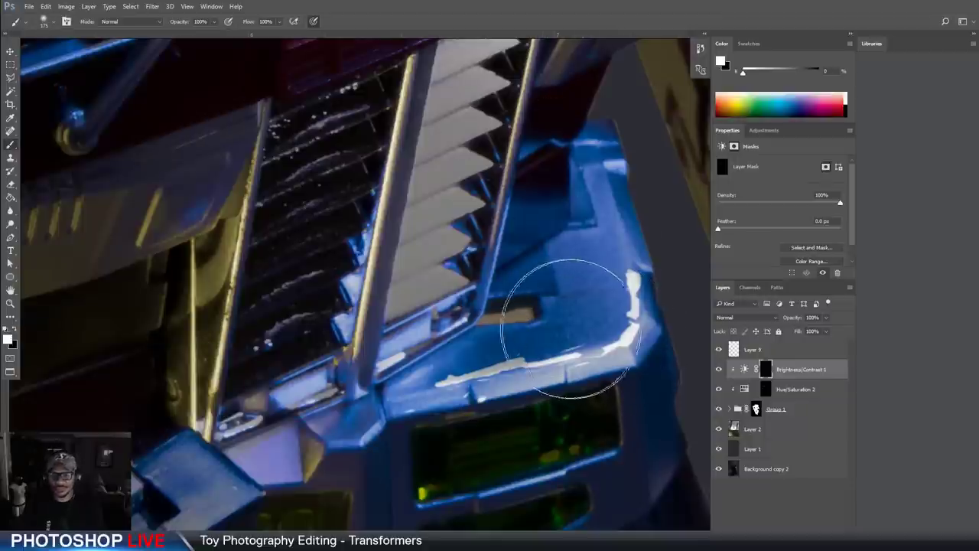
# Switch the brush to the rough textured 36 px tip and close the brush settings
pyautogui.click(65, 25)
pyautogui.click(54, 23)
pyautogui.click(54, 22)
pyautogui.click(53, 23)
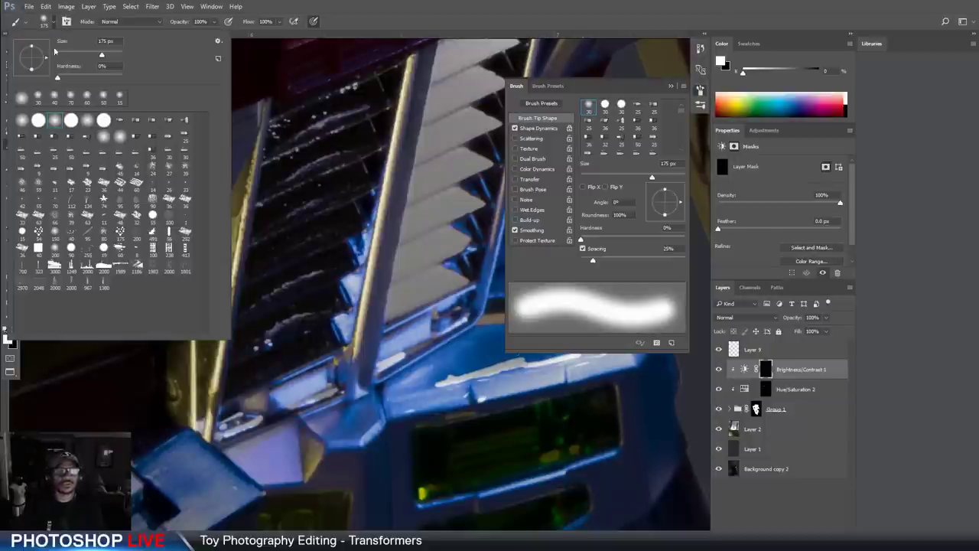
pyautogui.doubleClick(104, 182)
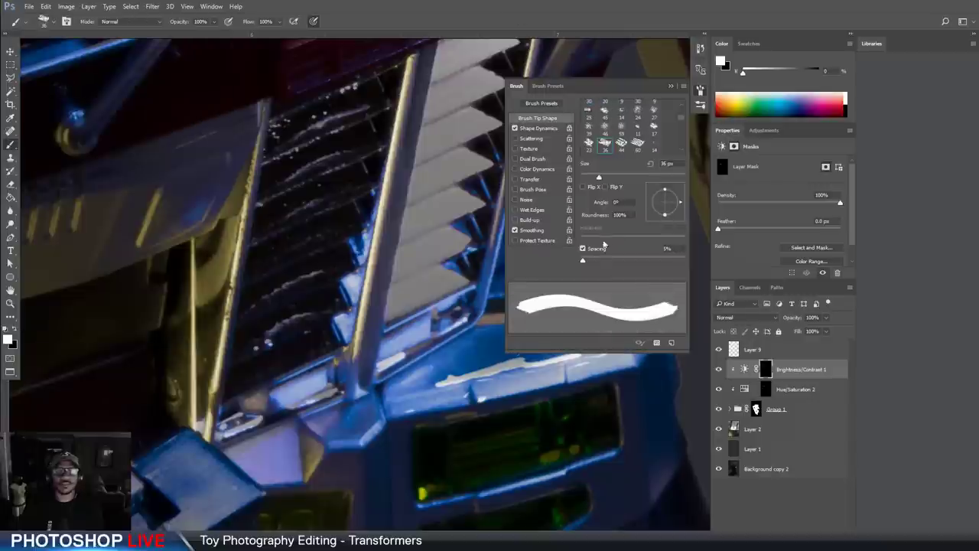
pyautogui.click(514, 88)
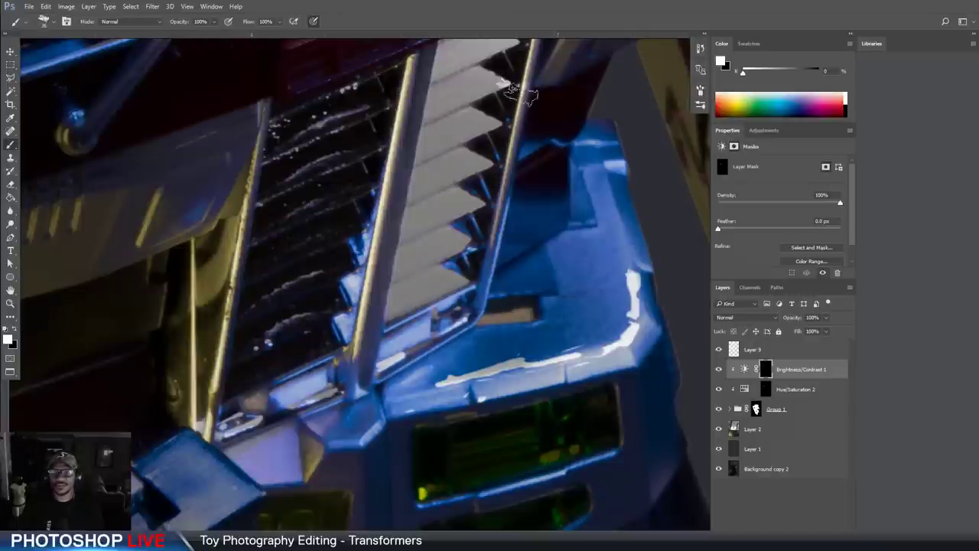
# Paint thin white highlights along the edges of the jagged grey waist slats on the Brightness/Contrast 1 mask, using a much smaller brush
pyautogui.press('[')
pyautogui.press('[')
pyautogui.press('[')
pyautogui.press('[')
pyautogui.press('[')
pyautogui.press('[')
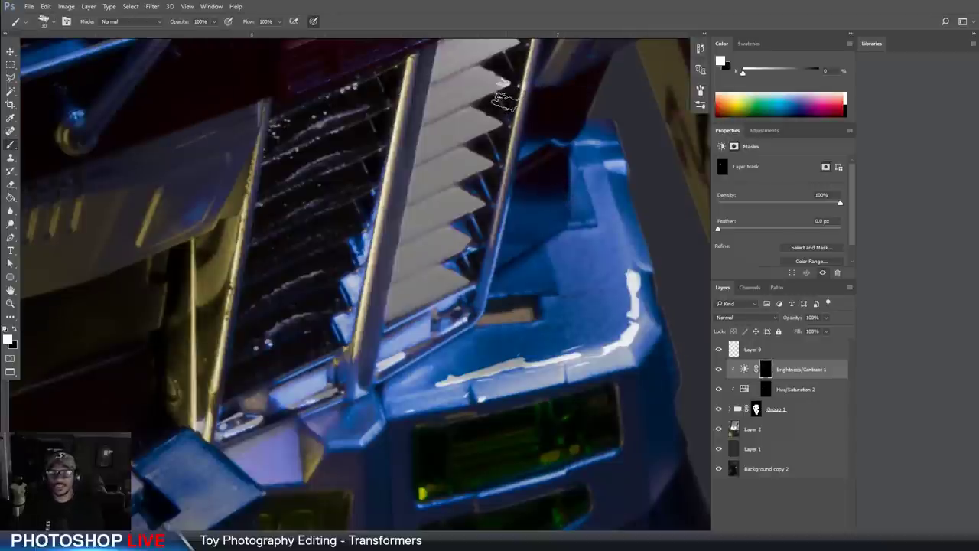
pyautogui.moveTo(503, 84); pyautogui.dragTo(432, 119)
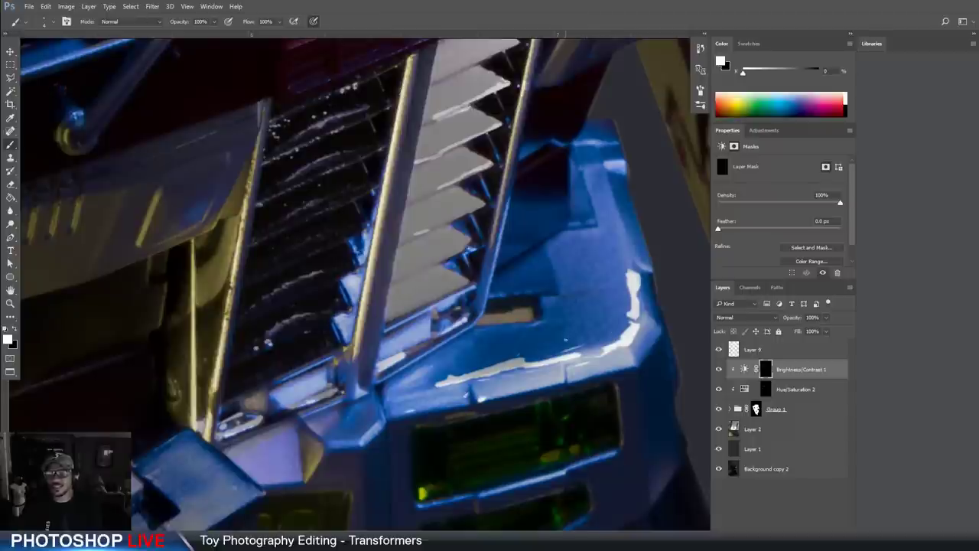
# Roughen and break up the white highlight along the blue waist panel's edge by painting on the Brightness/Contrast 1 and Hue/Saturation 2 masks
pyautogui.press('x')
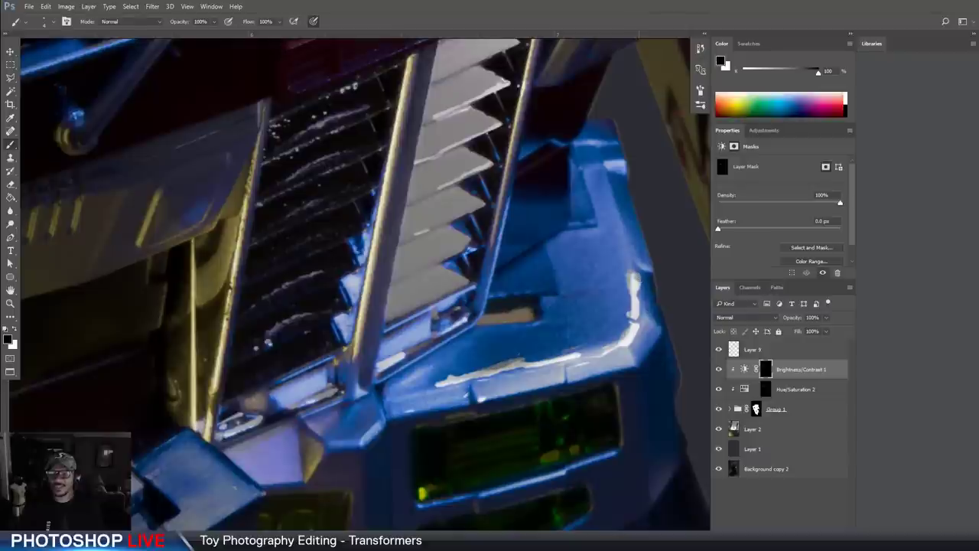
pyautogui.press('x')
pyautogui.press('x')
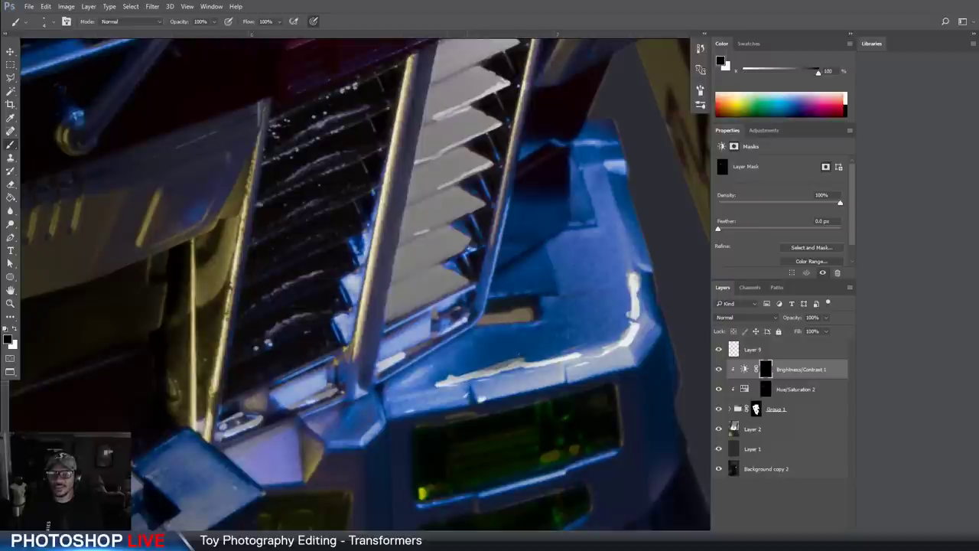
pyautogui.press('x')
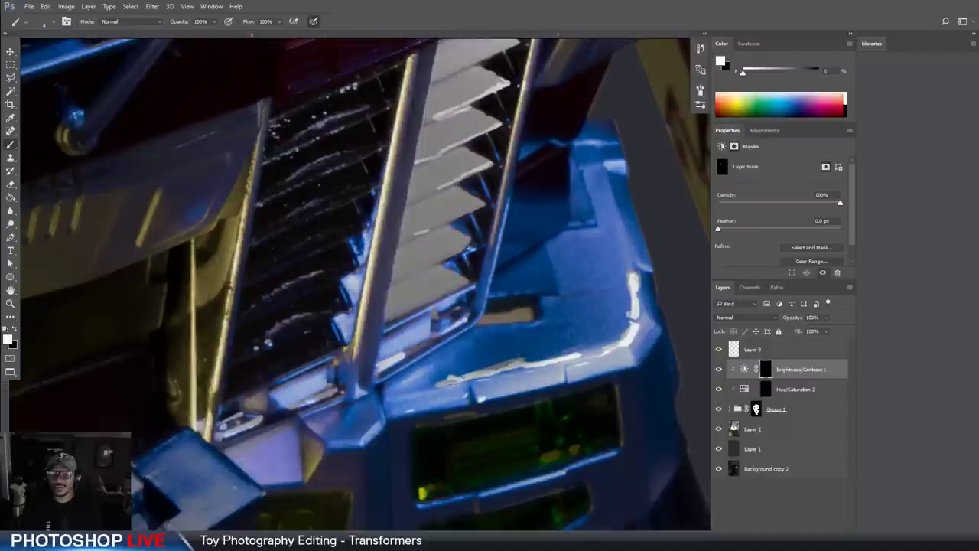
pyautogui.click(764, 390)
pyautogui.press('x')
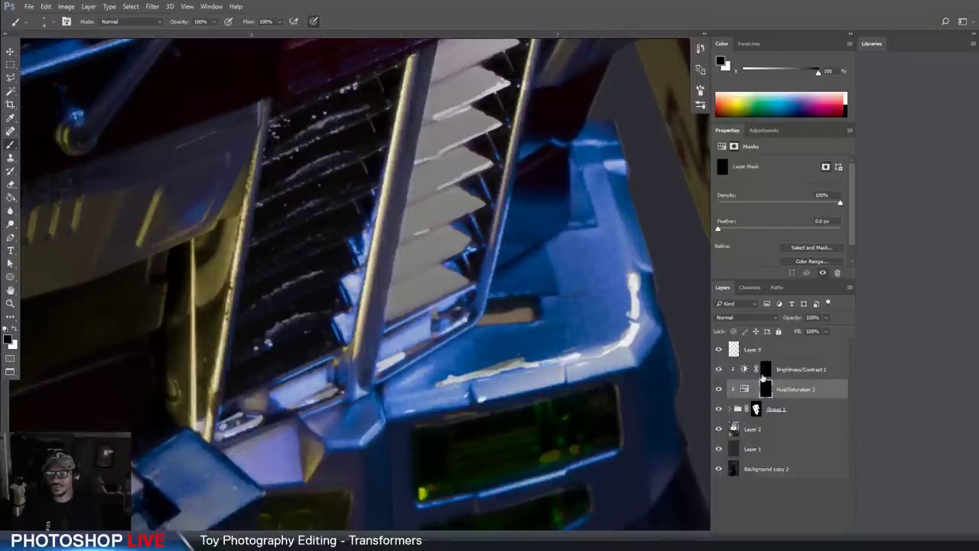
pyautogui.click(764, 371)
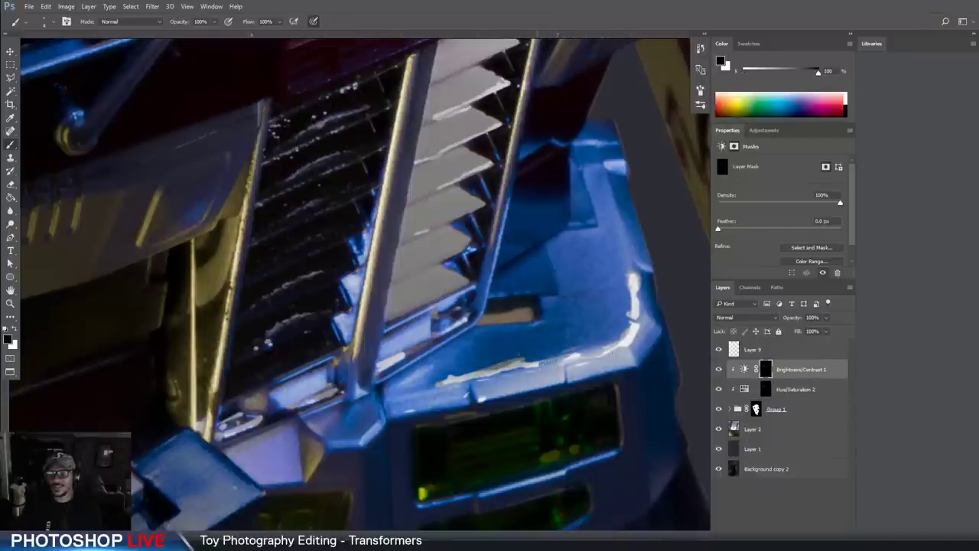
pyautogui.moveTo(530, 365); pyautogui.dragTo(551, 361)
pyautogui.click(764, 389)
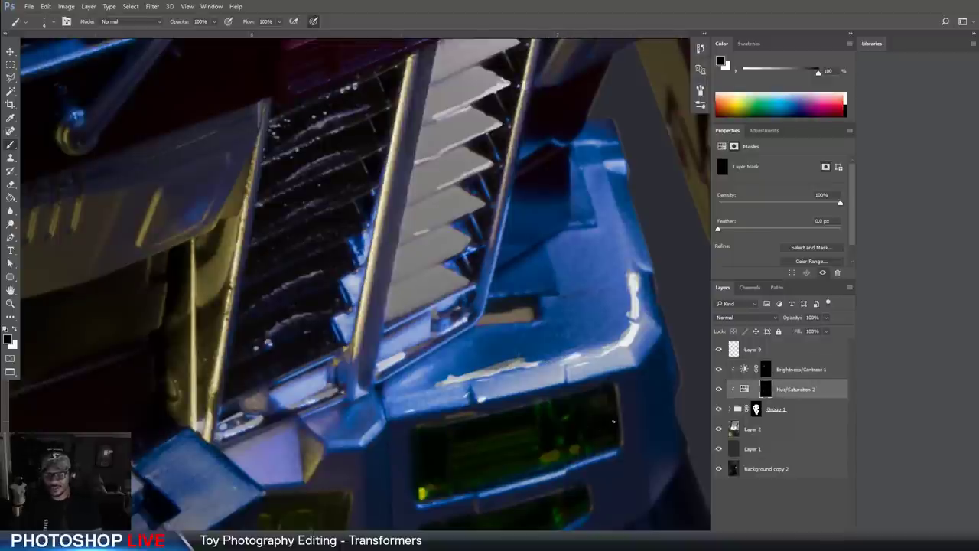
# Arrange the composite and the finished reference image in side-by-side windows and compare the same upper-body area of the figure
pyautogui.hotkey('ctrl', '-')
pyautogui.hotkey('ctrl', '-')
pyautogui.hotkey('ctrl', '-')
pyautogui.hotkey('ctrl', '-')
pyautogui.scroll(-1, 610, 413)
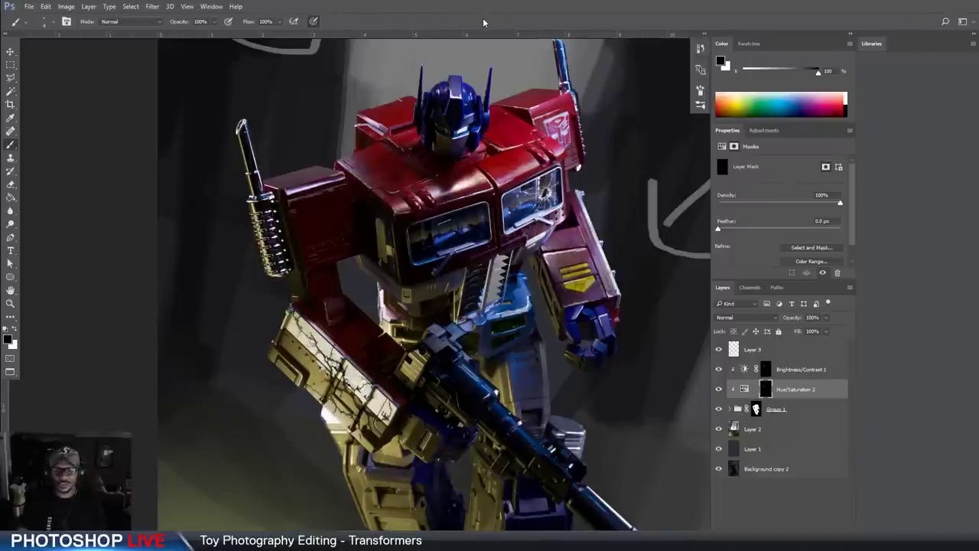
pyautogui.hotkey('ctrl', '0')
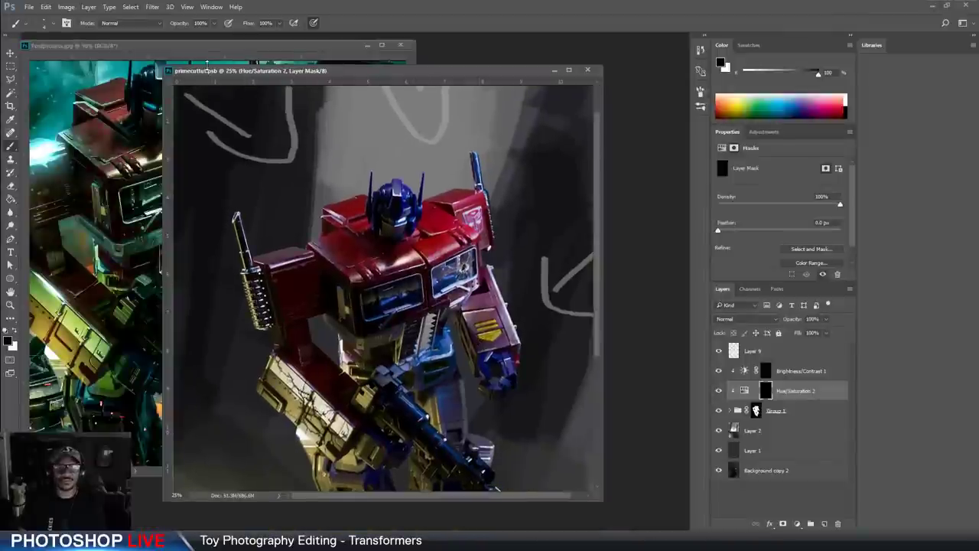
pyautogui.moveTo(212, 70); pyautogui.dragTo(400, 59)
pyautogui.moveTo(279, 47); pyautogui.dragTo(223, 57)
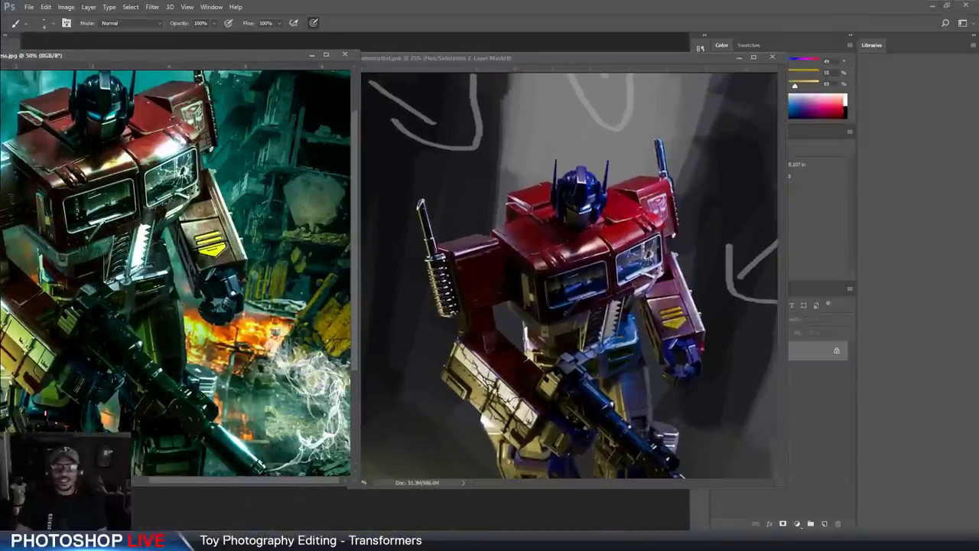
pyautogui.moveTo(122, 281); pyautogui.dragTo(227, 276)
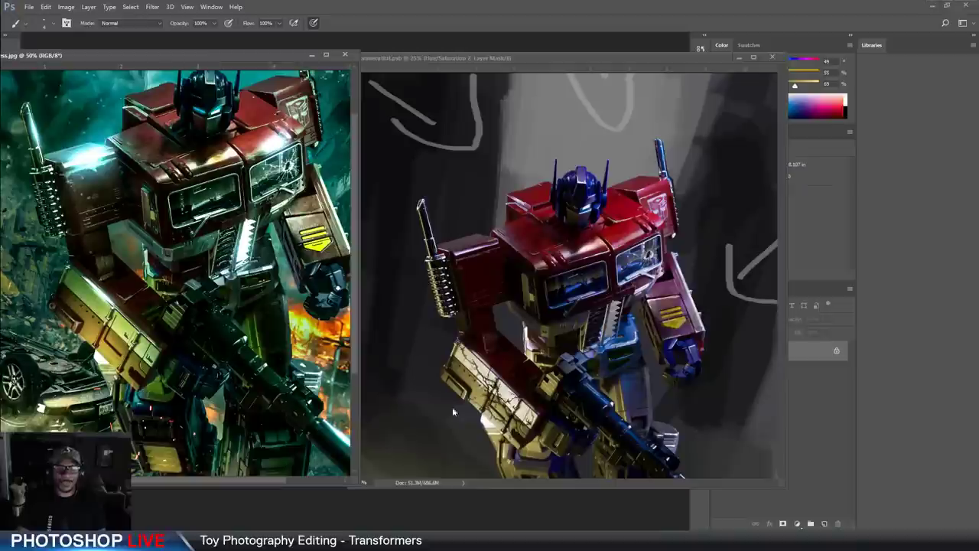
# Return to the composite in full-screen view, frame the robot's head, and make Layer 9 the active layer
pyautogui.moveTo(276, 365); pyautogui.dragTo(255, 341)
pyautogui.click(575, 260)
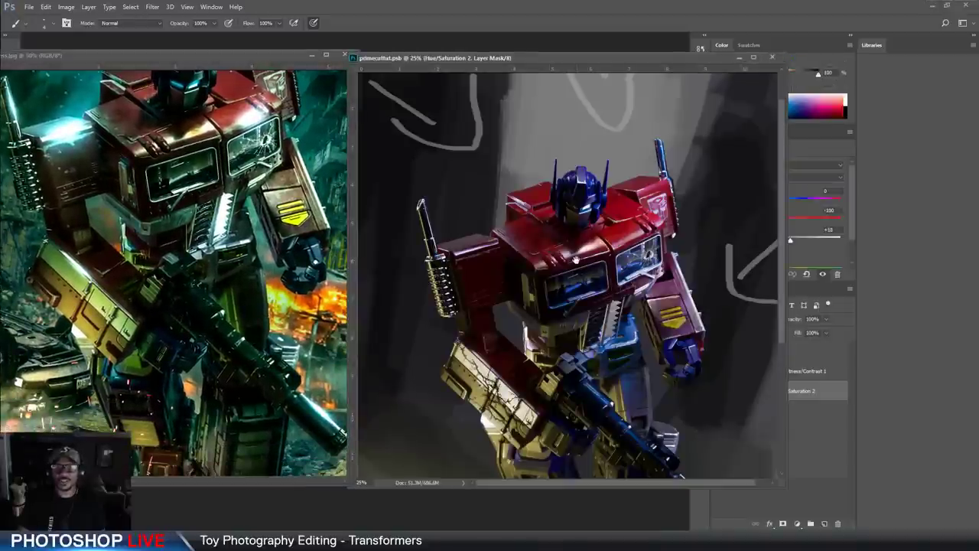
pyautogui.press('f')
pyautogui.moveTo(497, 233); pyautogui.dragTo(528, 185)
pyautogui.click(9, 303)
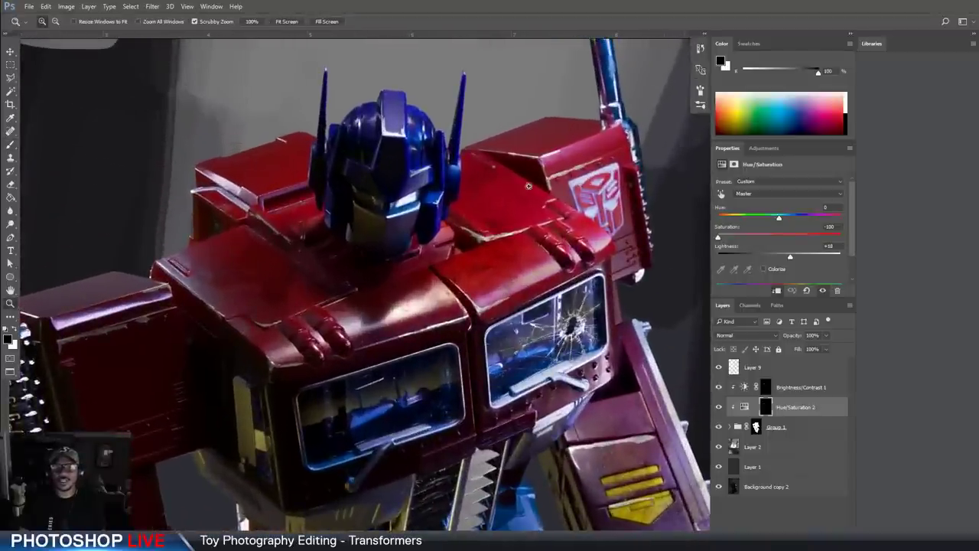
pyautogui.click(799, 368)
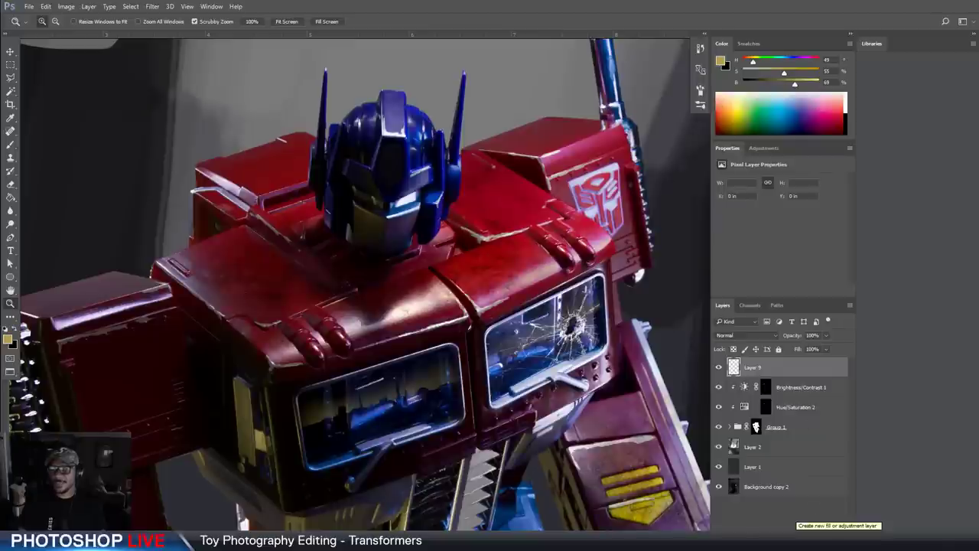
pyautogui.click(457, 239)
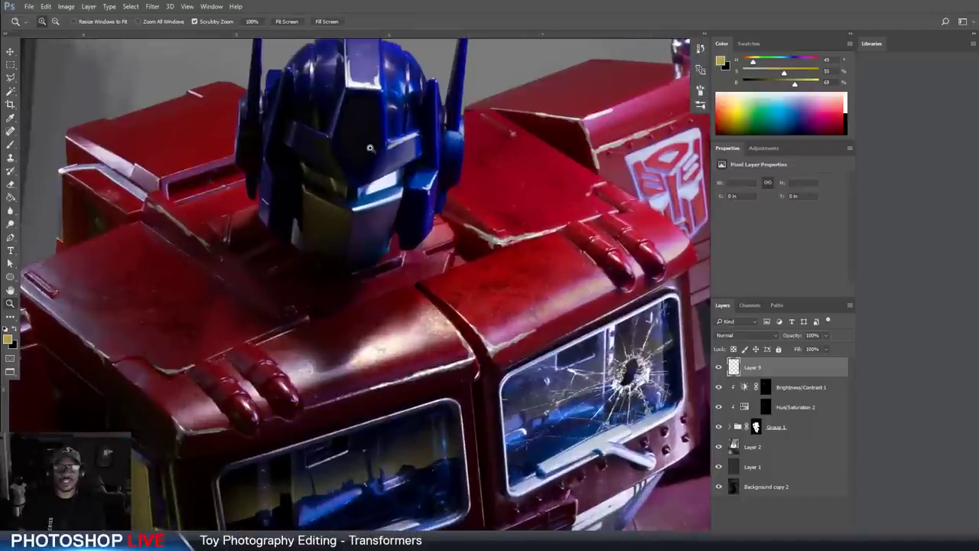
pyautogui.moveTo(367, 148); pyautogui.dragTo(404, 190)
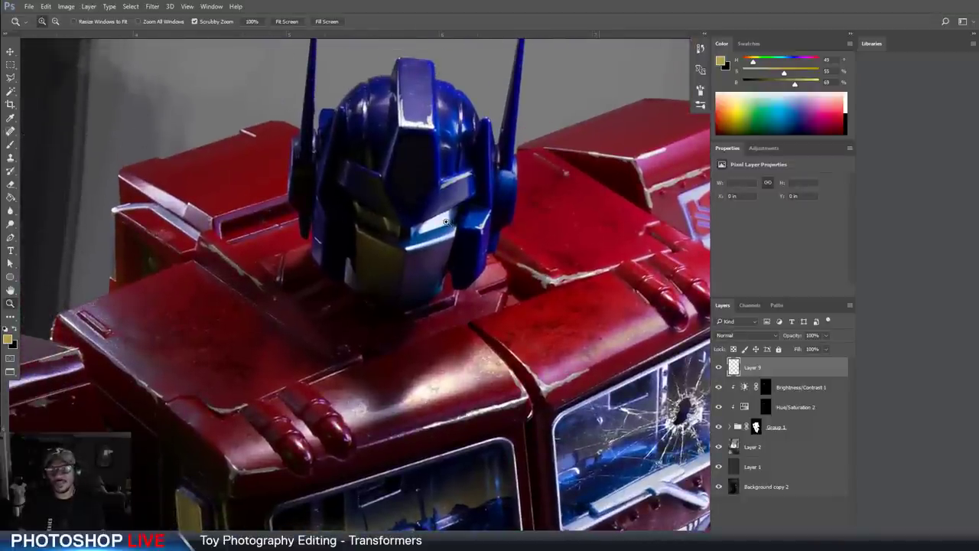
# Outline the shadowed eye slit with the Polygonal Lasso and fill it with cyan (H 192, S 98, B 73) on Layer 9
pyautogui.press('l')
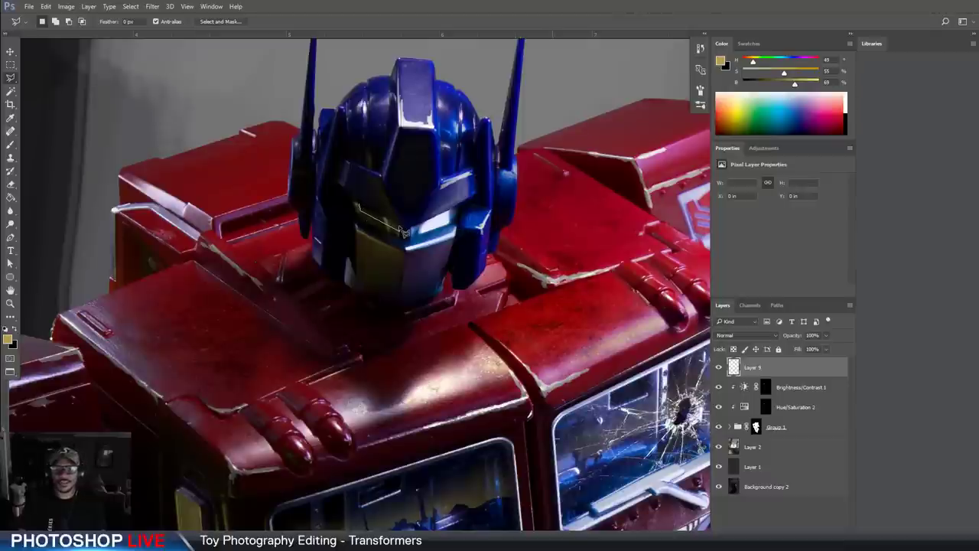
pyautogui.click(399, 227)
pyautogui.click(9, 339)
pyautogui.click(659, 296)
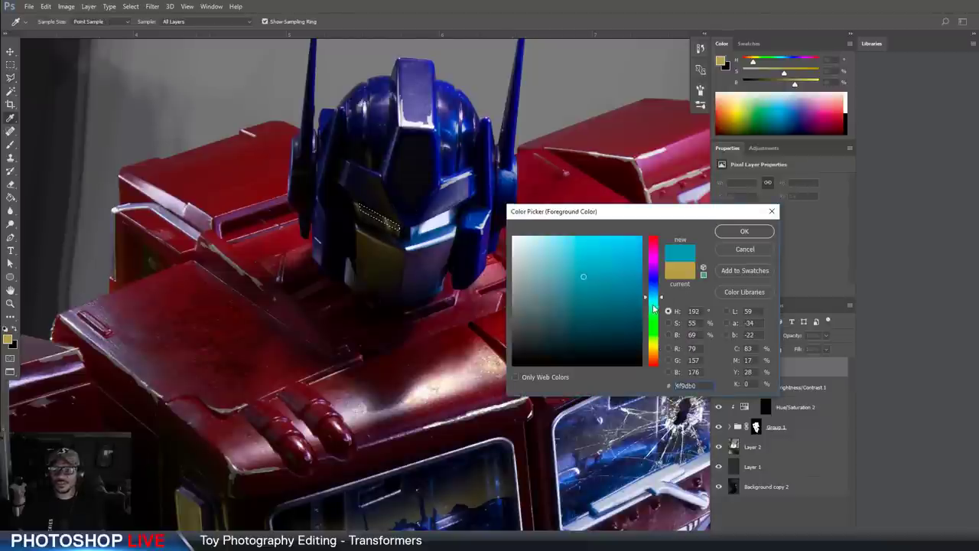
pyautogui.moveTo(621, 291); pyautogui.dragTo(636, 285)
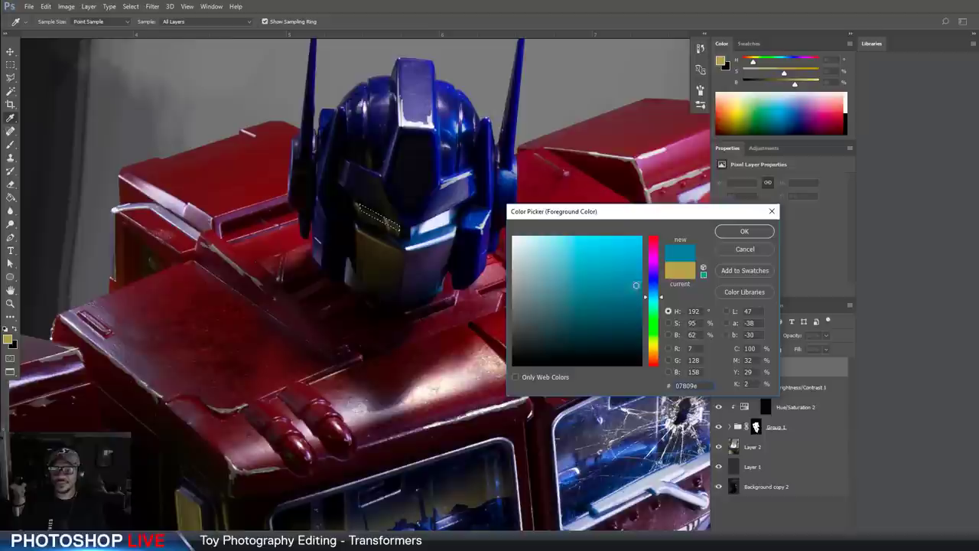
pyautogui.click(726, 233)
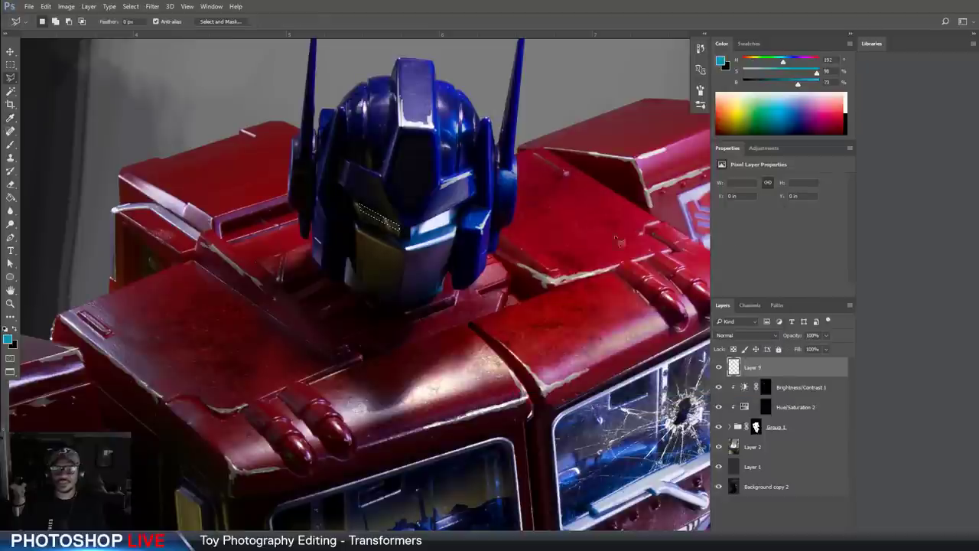
pyautogui.click(11, 197)
pyautogui.click(396, 219)
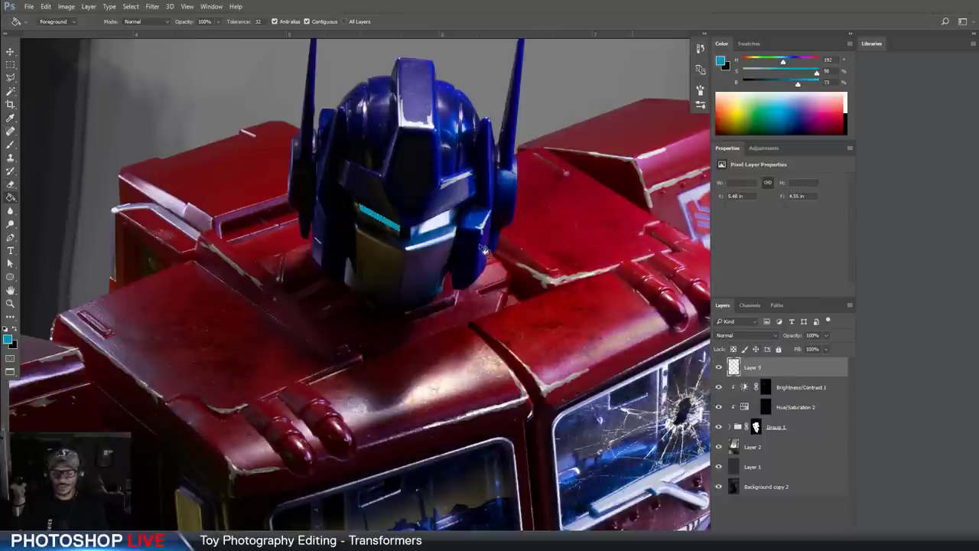
# Outline a thin strip along the upper edge of the brightly lit eye, fill it with the same cyan, and deselect
pyautogui.scroll(3, 478, 250)
pyautogui.moveTo(386, 147); pyautogui.dragTo(400, 208)
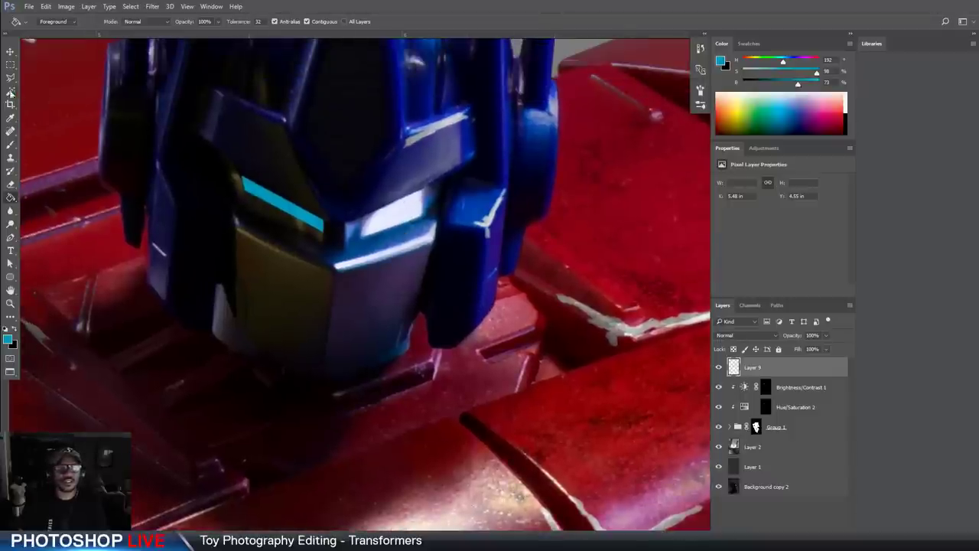
pyautogui.click(10, 78)
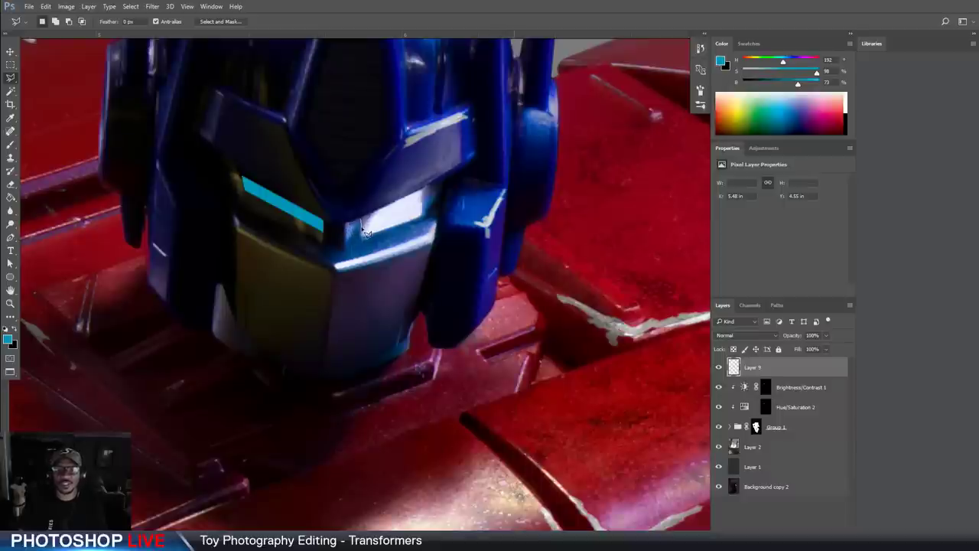
pyautogui.click(365, 229)
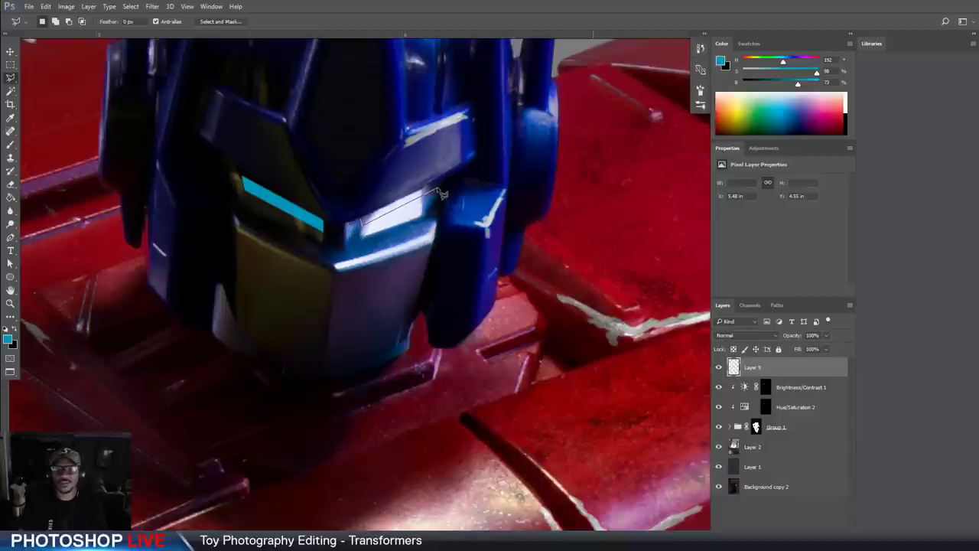
pyautogui.click(437, 183)
pyautogui.click(423, 200)
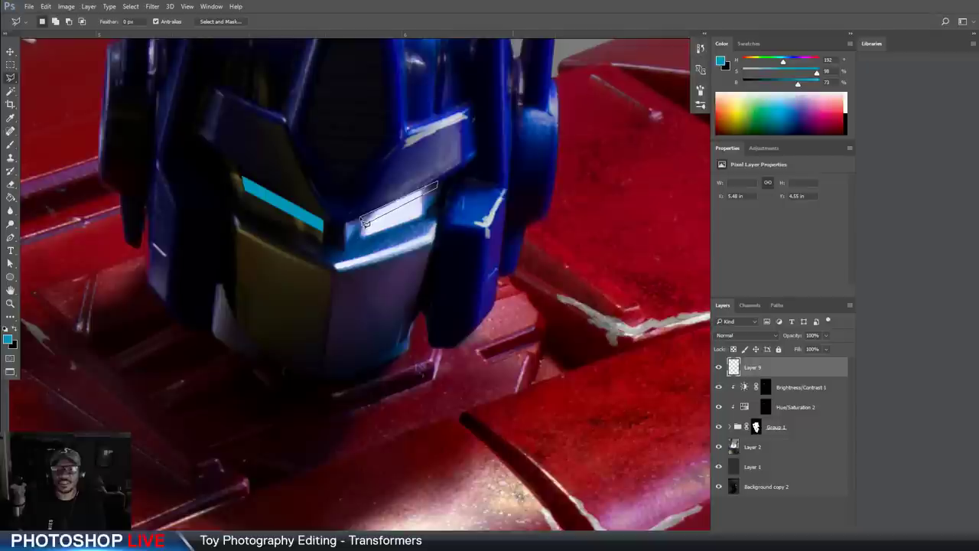
pyautogui.click(365, 222)
pyautogui.press('g')
pyautogui.click(398, 205)
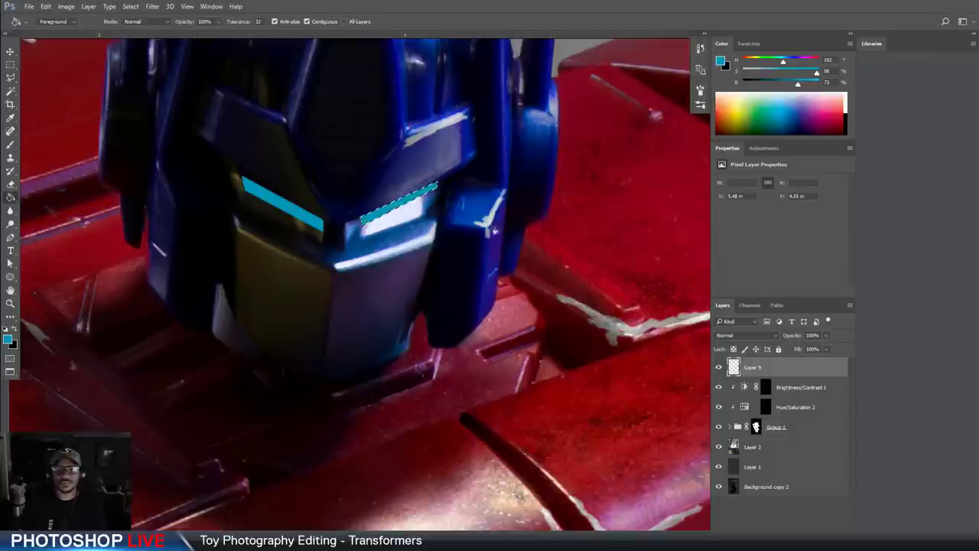
pyautogui.hotkey('ctrl', 'd')
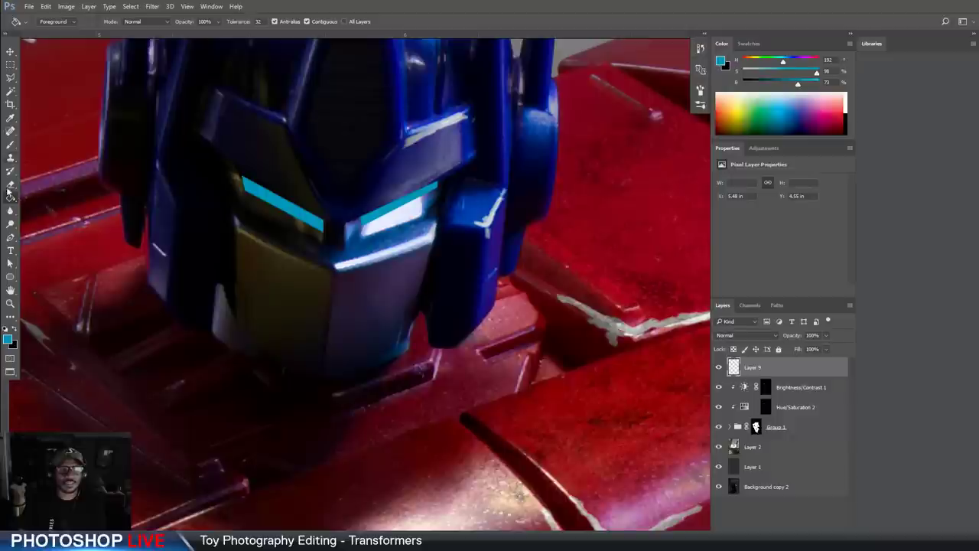
# Trim the inner end of the shadowed eye's cyan strip by deleting a rectangular selection, and deselect
pyautogui.press('m')
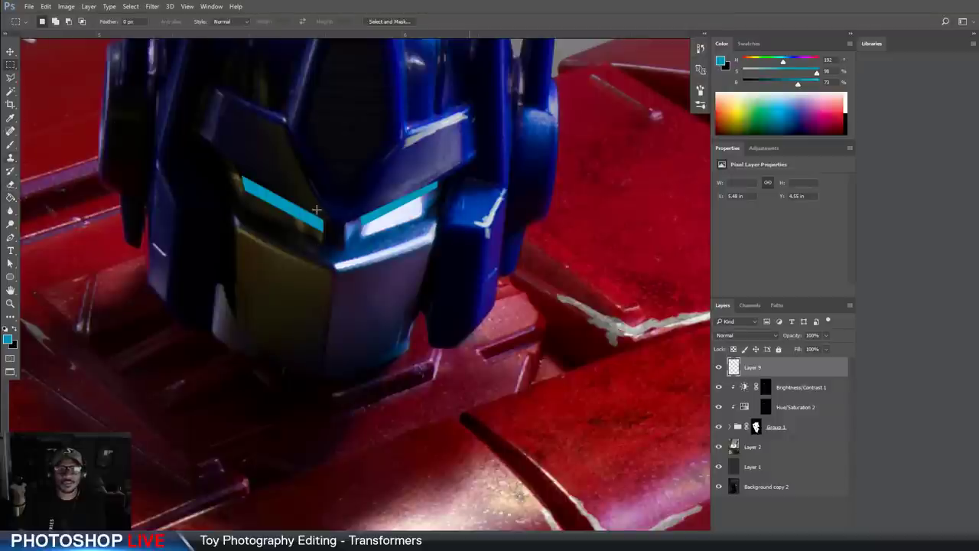
pyautogui.moveTo(318, 208); pyautogui.dragTo(330, 252)
pyautogui.press('Delete')
pyautogui.hotkey('ctrl', 'd')
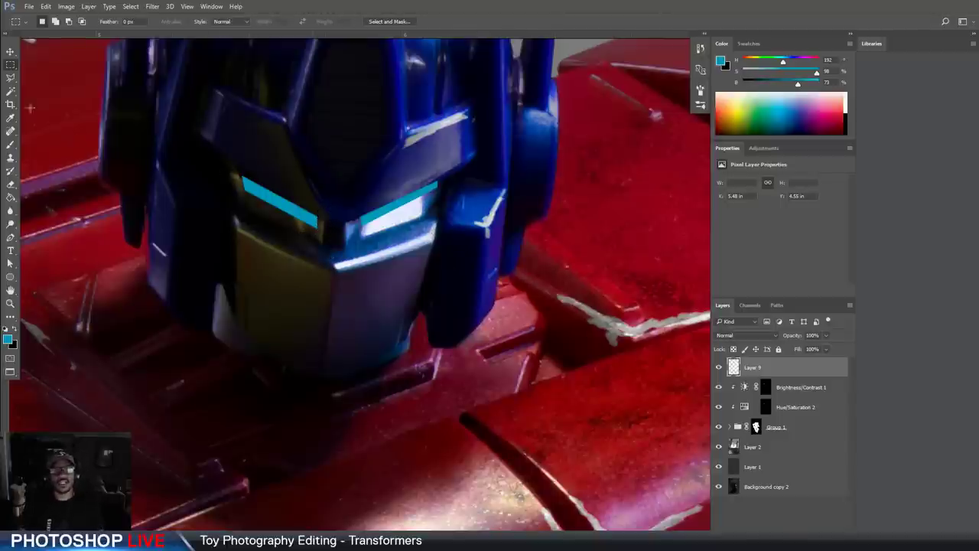
pyautogui.click(11, 78)
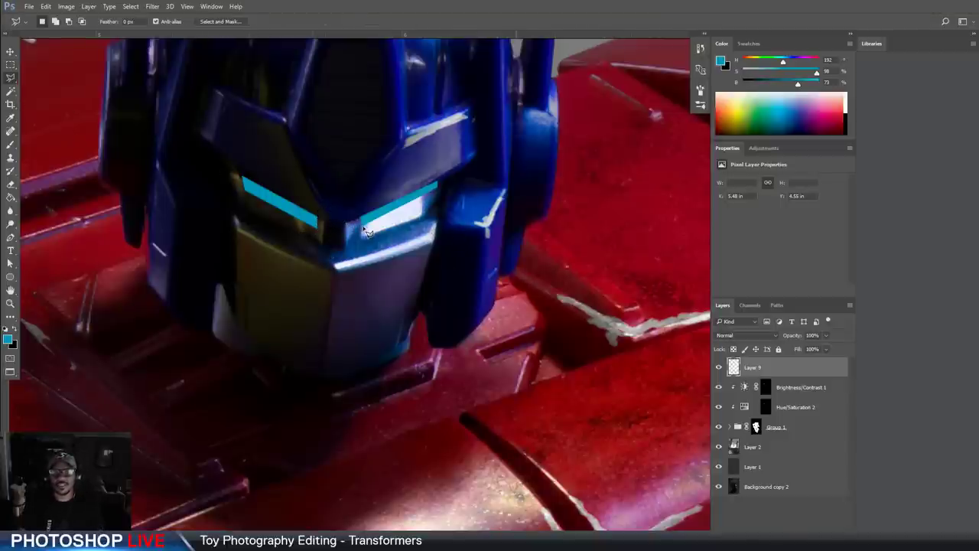
pyautogui.moveTo(366, 231)
pyautogui.mouseDown()
pyautogui.moveTo(411, 221)
pyautogui.moveTo(441, 197)
pyautogui.moveTo(440, 187)
pyautogui.moveTo(362, 226)
pyautogui.mouseUp()
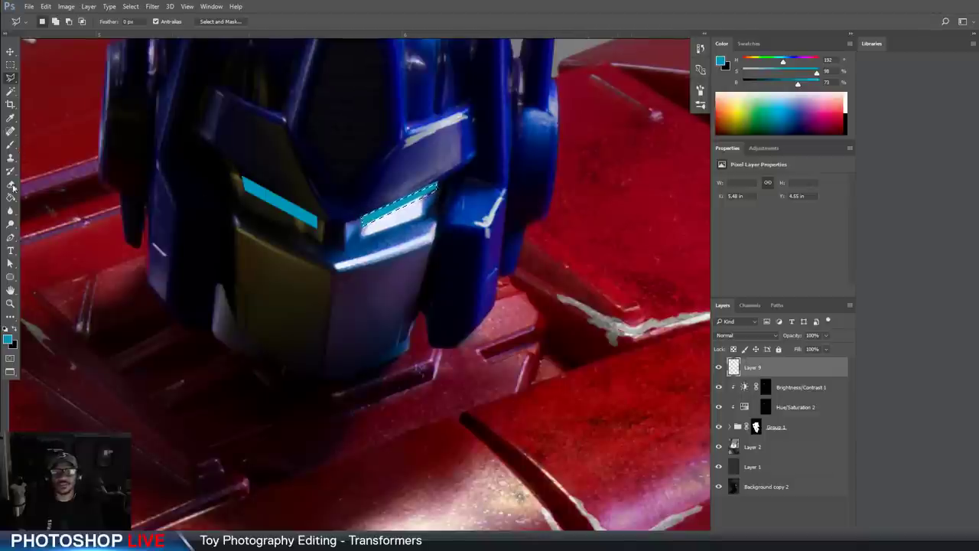
pyautogui.click(9, 144)
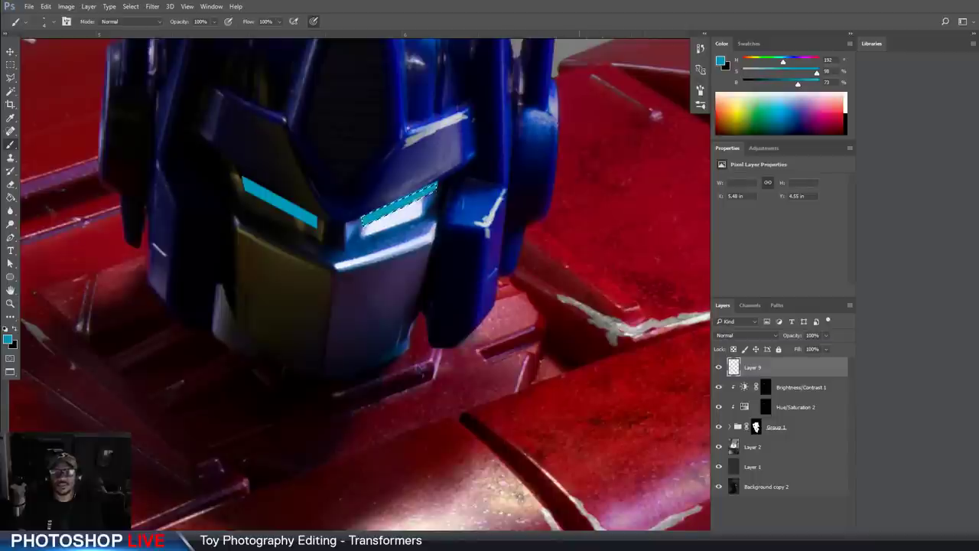
pyautogui.hotkey('ctrl', 'd')
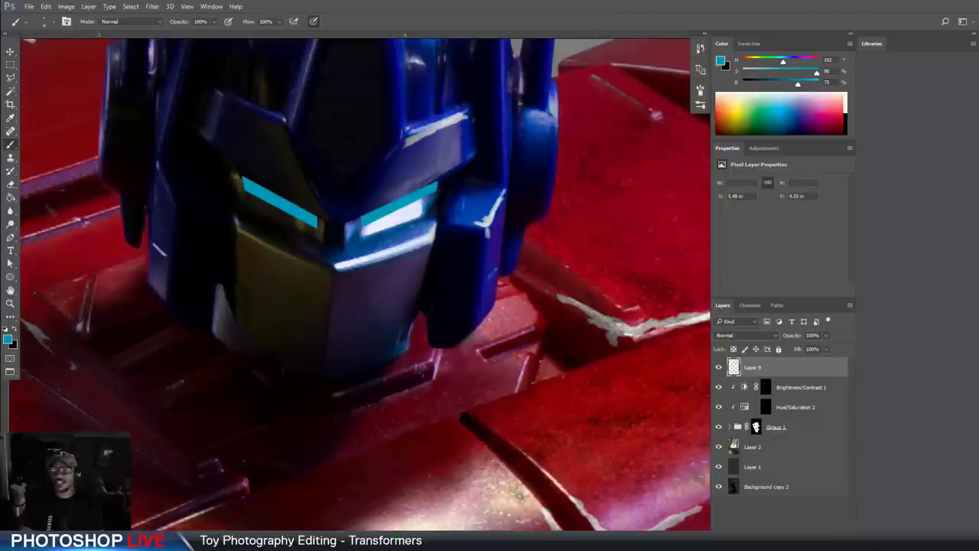
# Add an Outer Glow layer style to Layer 9 and place its settings clear of the eyes
pyautogui.click(763, 536)
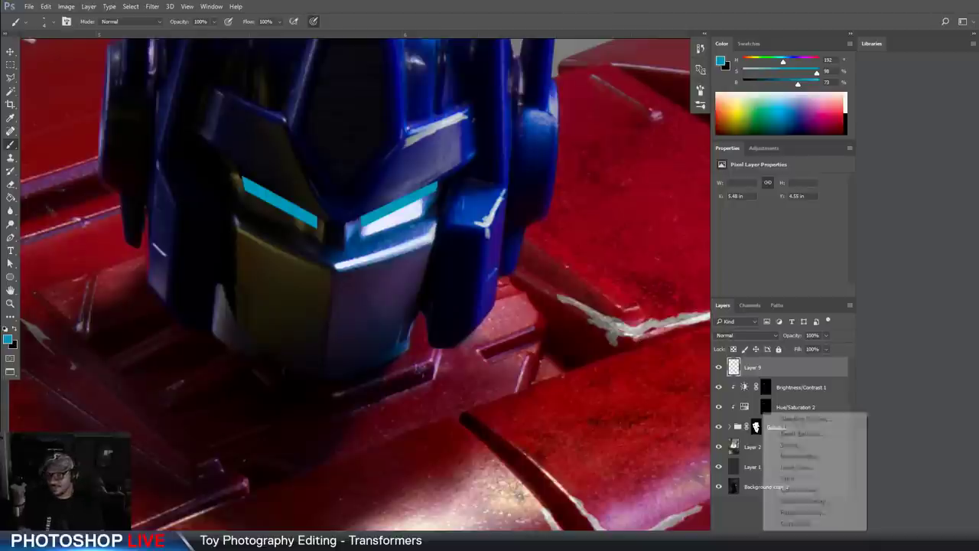
pyautogui.click(788, 524)
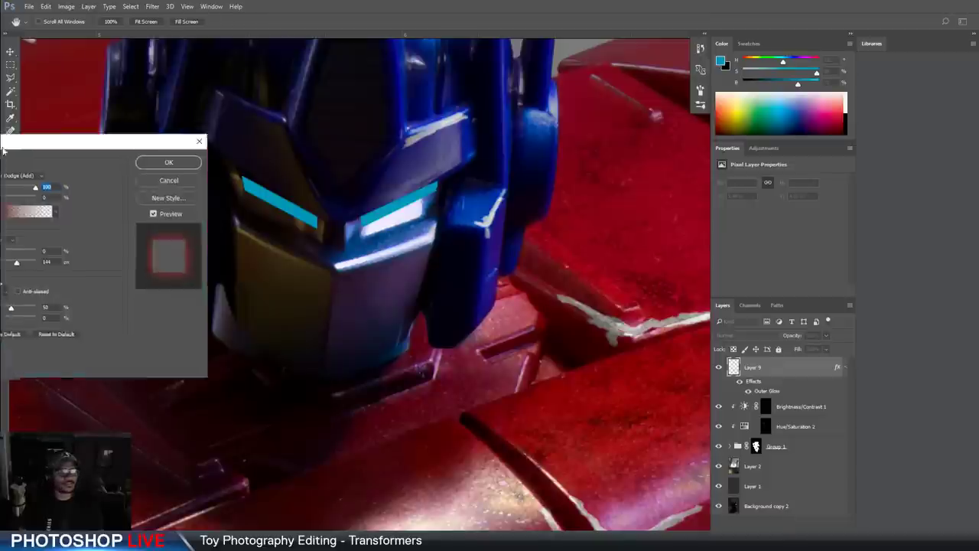
pyautogui.click(344, 244)
pyautogui.press('Return')
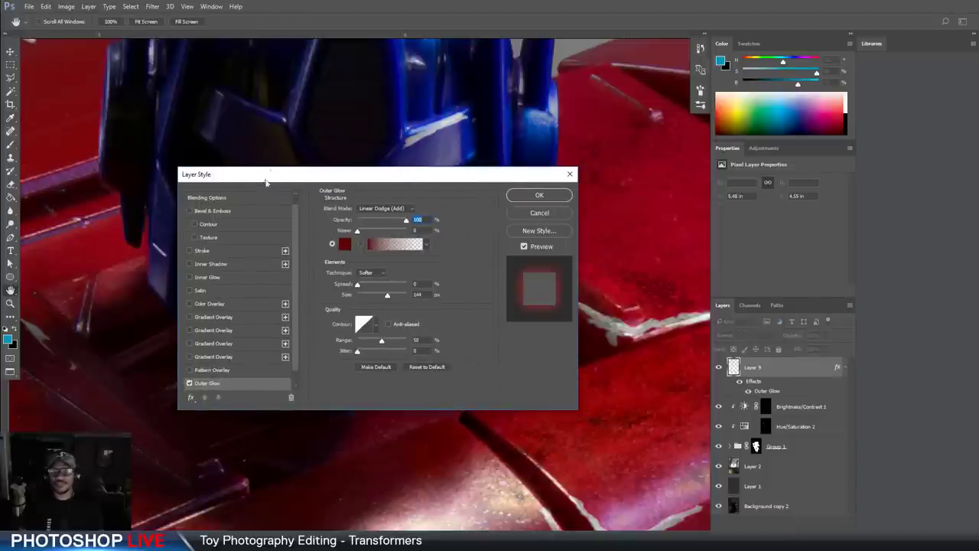
pyautogui.moveTo(399, 176); pyautogui.dragTo(399, 279)
# Change the outer glow's color to a bright cyan matching the eyes
pyautogui.click(345, 347)
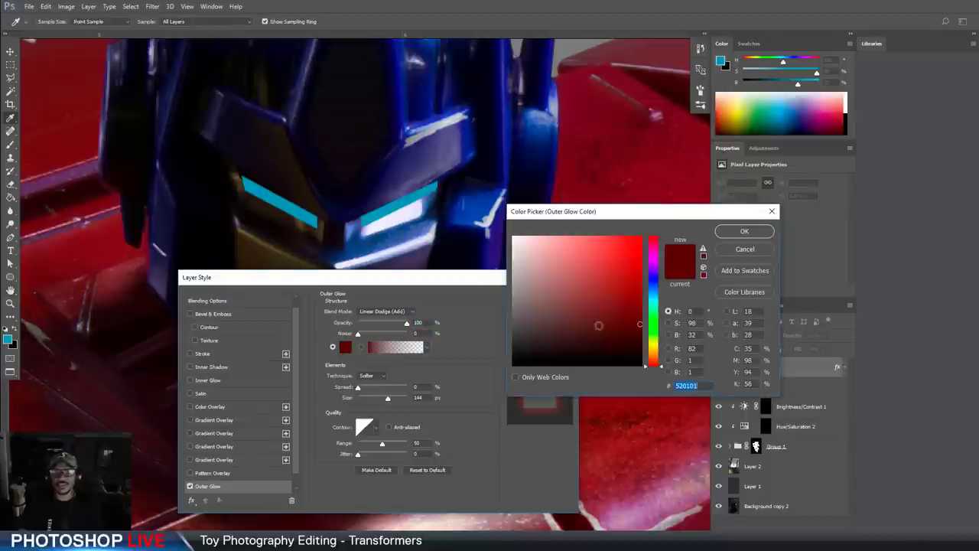
pyautogui.click(513, 276)
pyautogui.click(654, 300)
pyautogui.click(630, 236)
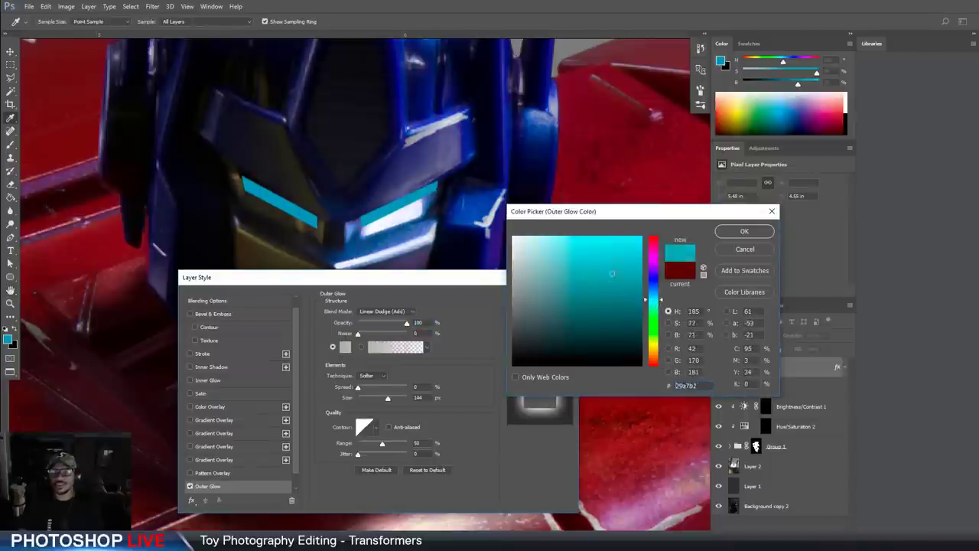
pyautogui.click(638, 271)
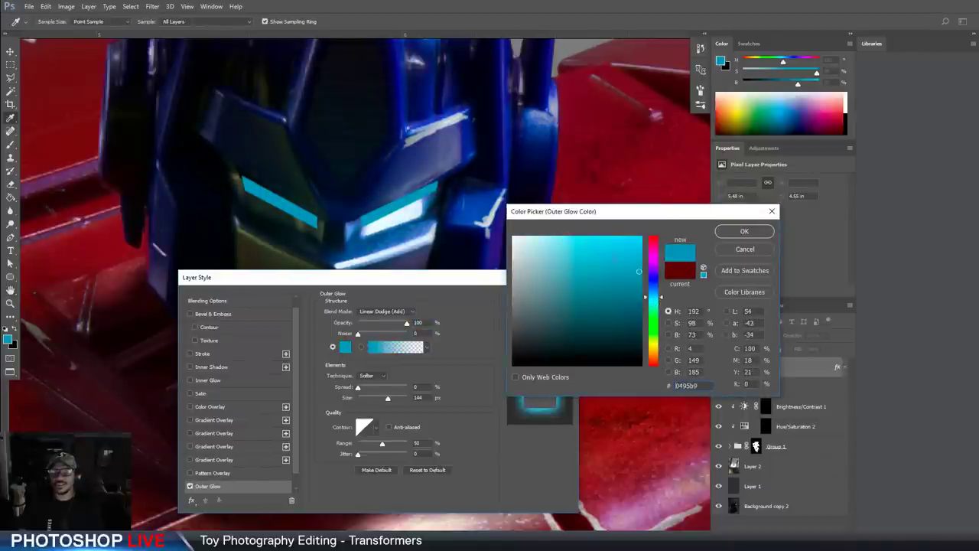
pyautogui.moveTo(616, 257)
pyautogui.mouseDown()
pyautogui.moveTo(625, 247)
pyautogui.moveTo(601, 242)
pyautogui.mouseUp()
pyautogui.click(720, 234)
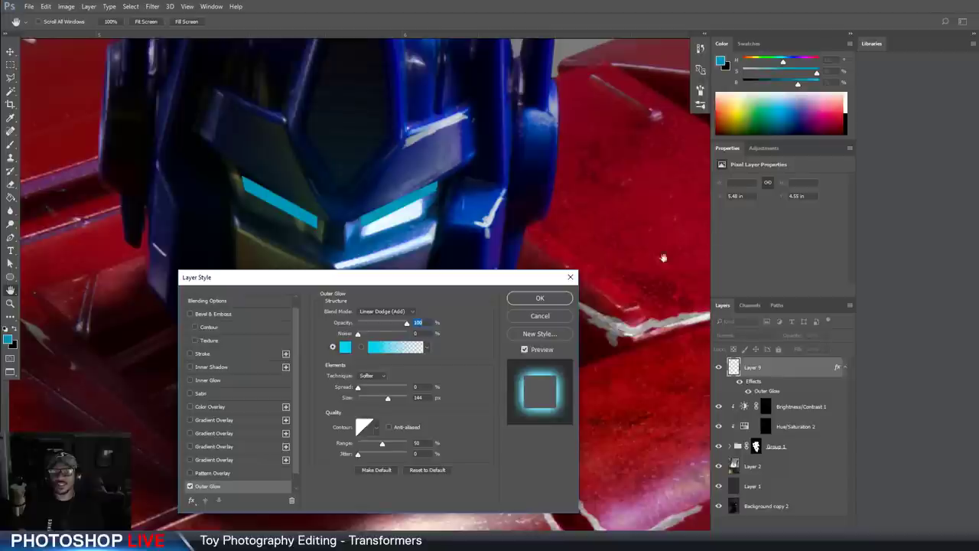
# Keep the outer glow in Linear Dodge (Add), tighten it to a size of 51 px with a small spread, and apply the style
pyautogui.click(387, 312)
pyautogui.click(387, 311)
pyautogui.moveTo(369, 392)
pyautogui.mouseDown()
pyautogui.moveTo(380, 391)
pyautogui.moveTo(365, 391)
pyautogui.moveTo(372, 403)
pyautogui.moveTo(365, 390)
pyautogui.mouseUp()
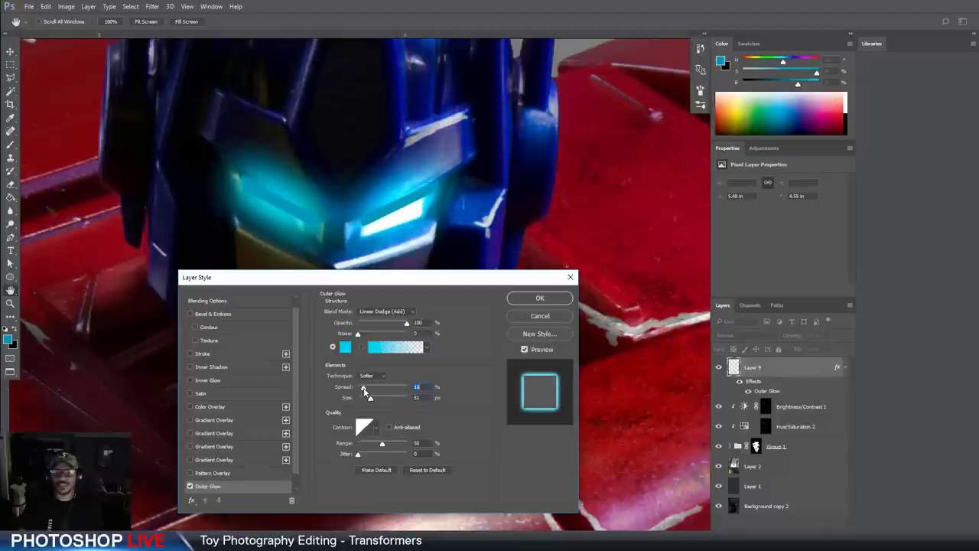
pyautogui.click(540, 297)
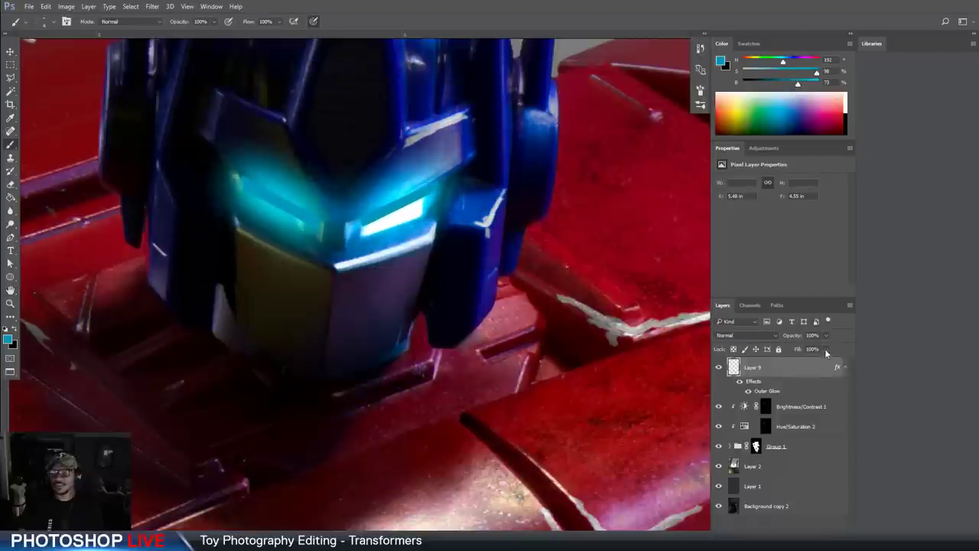
# Set the fill of Layer 9 to 99%
pyautogui.click(826, 348)
pyautogui.moveTo(827, 361)
pyautogui.mouseDown()
pyautogui.moveTo(795, 364)
pyautogui.moveTo(830, 361)
pyautogui.mouseUp()
pyautogui.click(736, 373)
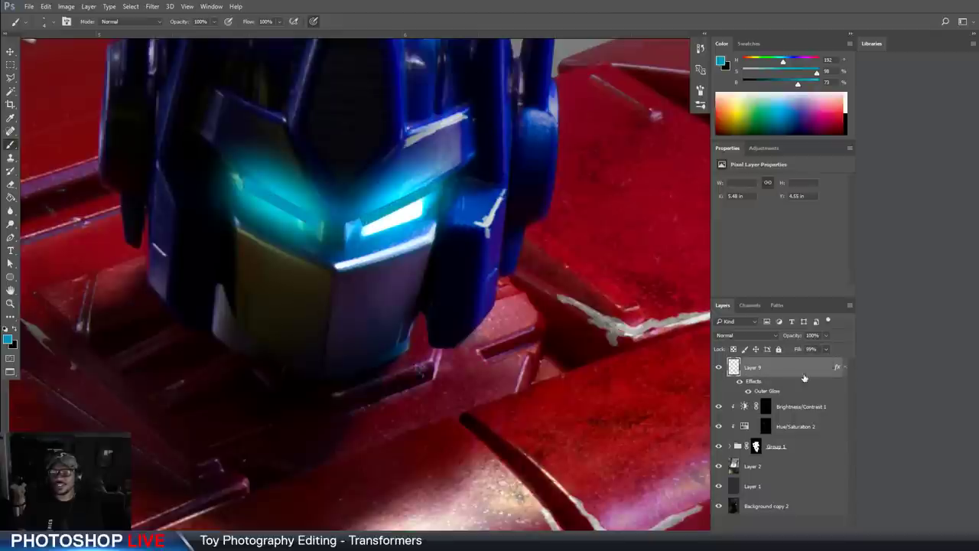
# Soften the eye shapes on Layer 9 with a Gaussian Blur of about 2.3 pixels
pyautogui.click(131, 6)
pyautogui.moveTo(168, 9)
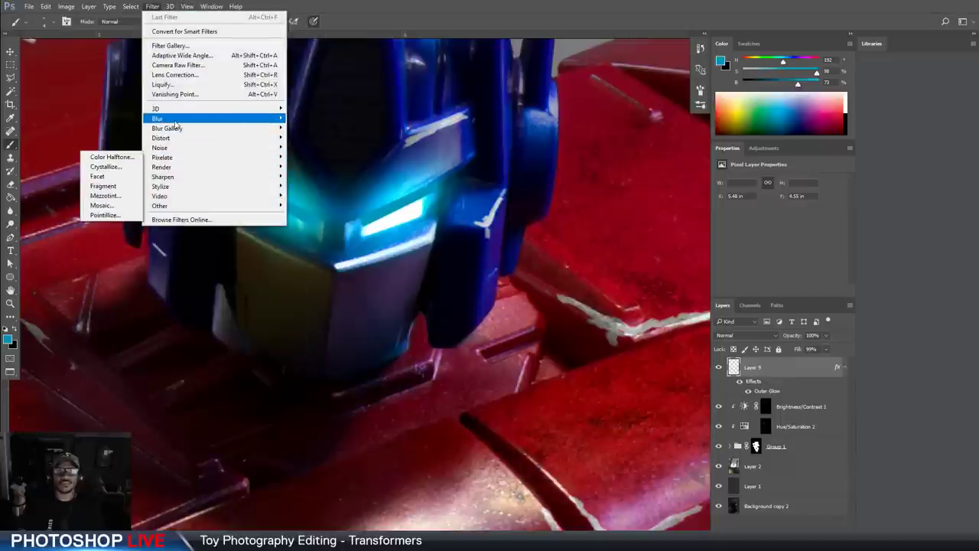
pyautogui.moveTo(170, 119)
pyautogui.click(107, 161)
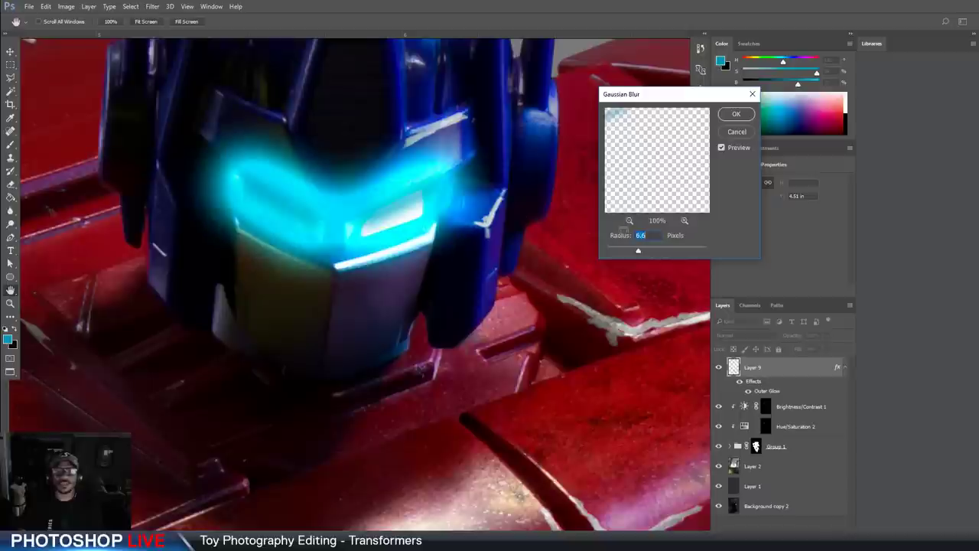
pyautogui.moveTo(638, 250); pyautogui.dragTo(617, 253)
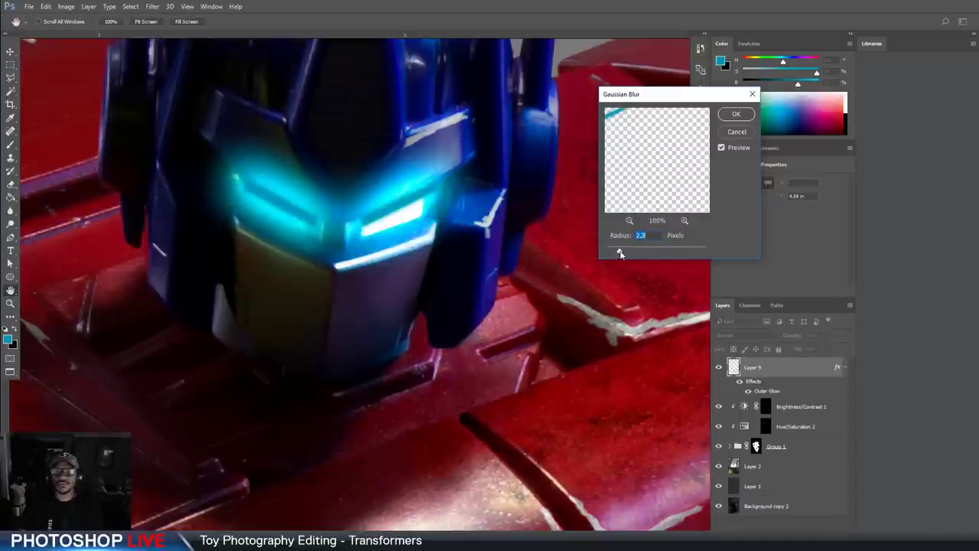
pyautogui.click(730, 131)
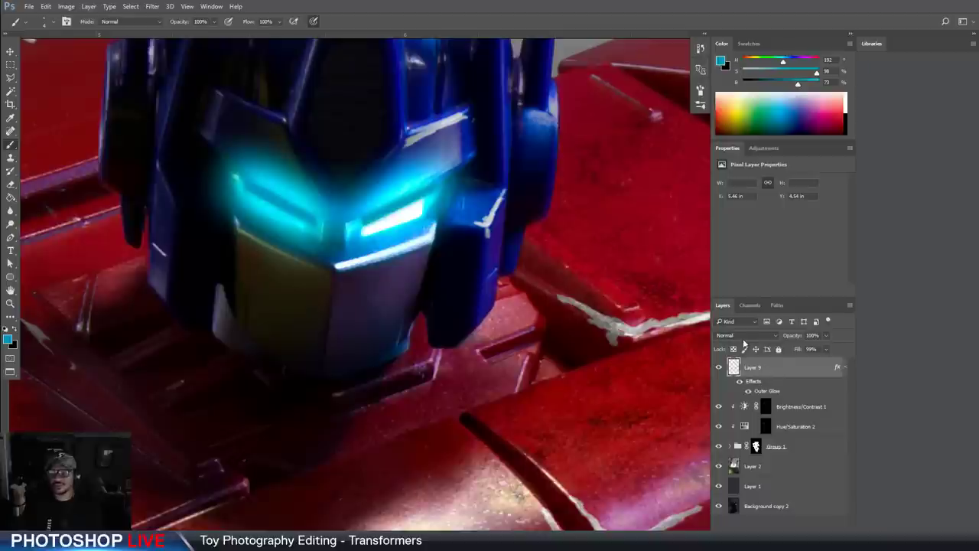
# Try the Color Dodge and Linear Dodge (Add) blend modes on Layer 9 and compare the eyes from farther away
pyautogui.click(740, 336)
pyautogui.click(728, 410)
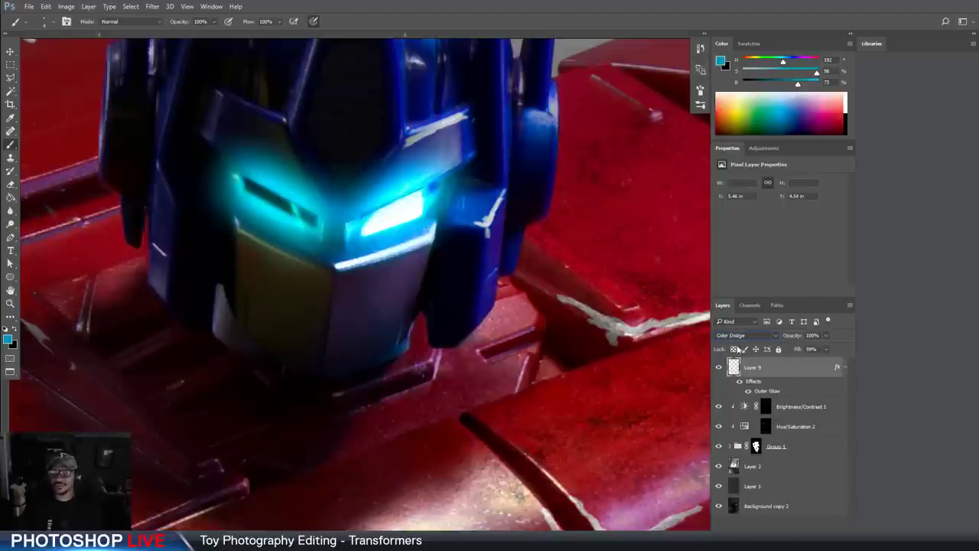
pyautogui.click(737, 336)
pyautogui.click(734, 406)
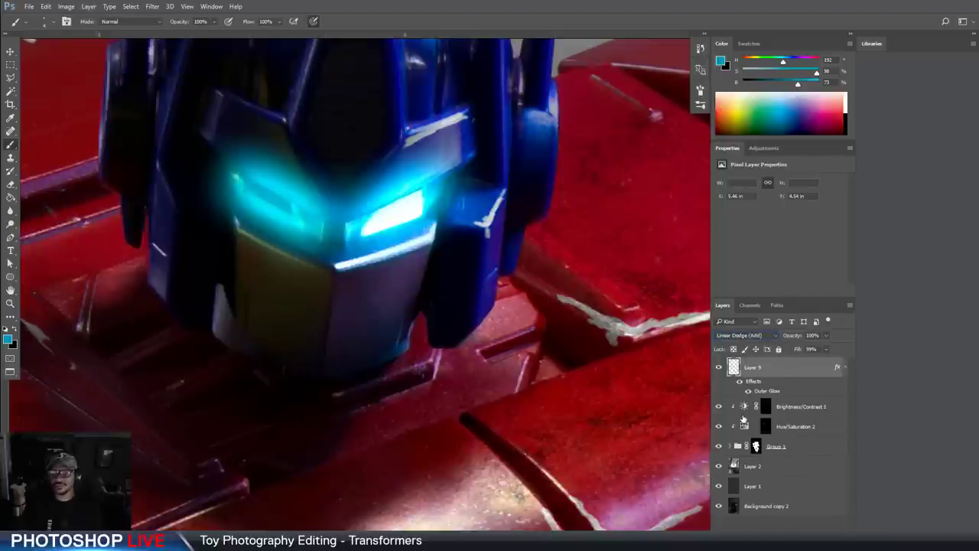
pyautogui.hotkey('ctrl', '-')
pyautogui.hotkey('ctrl', '-')
pyautogui.hotkey('ctrl', '-')
pyautogui.hotkey('ctrl', '-')
pyautogui.hotkey('ctrl', '-')
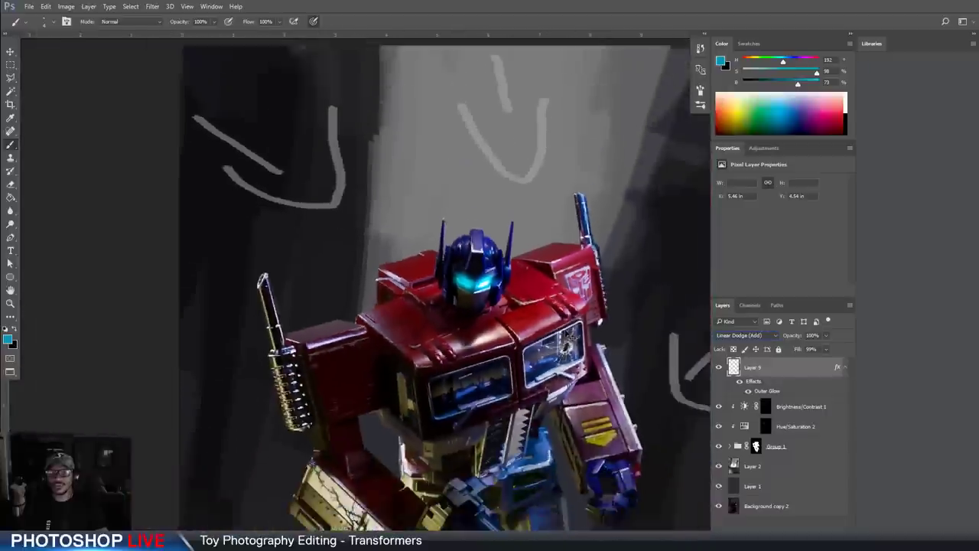
pyautogui.hotkey('ctrl', '+')
pyautogui.hotkey('ctrl', '+')
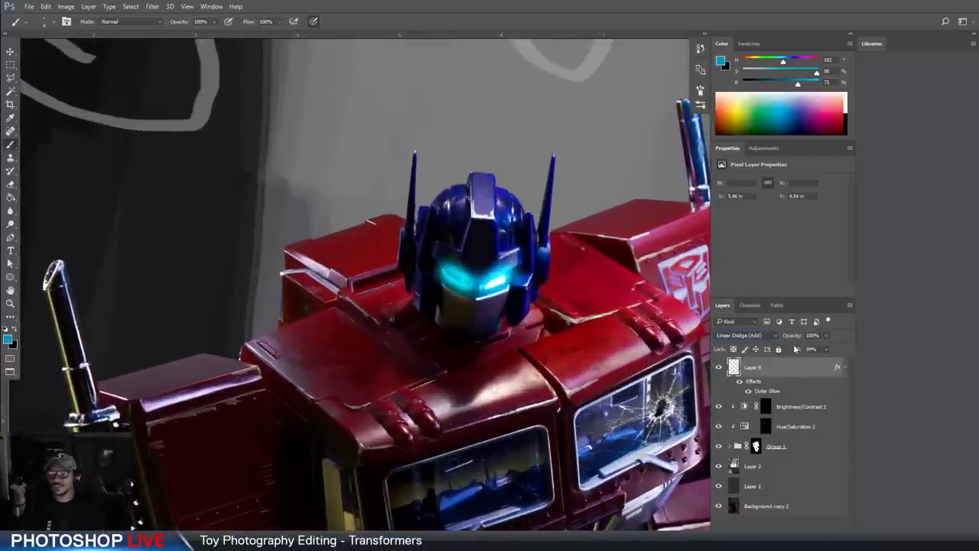
# Try a 72% fill on Layer 9 and return its blend mode to Normal
pyautogui.click(826, 351)
pyautogui.moveTo(828, 361); pyautogui.dragTo(813, 363)
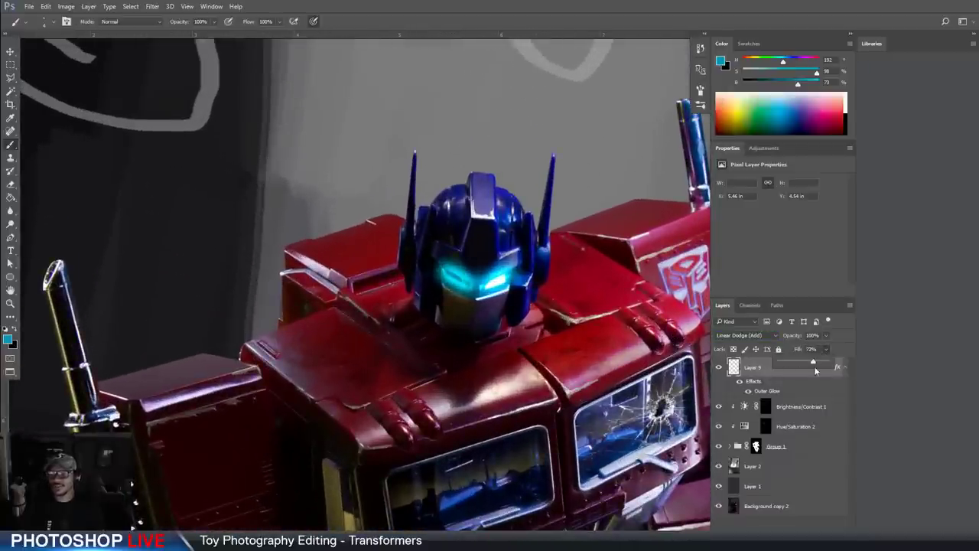
pyautogui.click(746, 335)
pyautogui.click(734, 338)
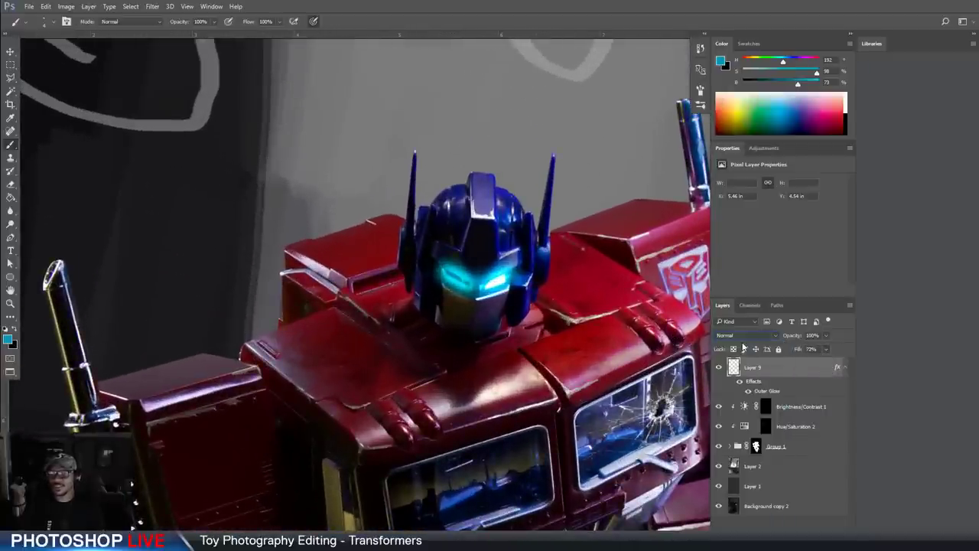
# Raise the fill of Layer 9 to 100%, leaving its layer style as it is
pyautogui.doubleClick(827, 370)
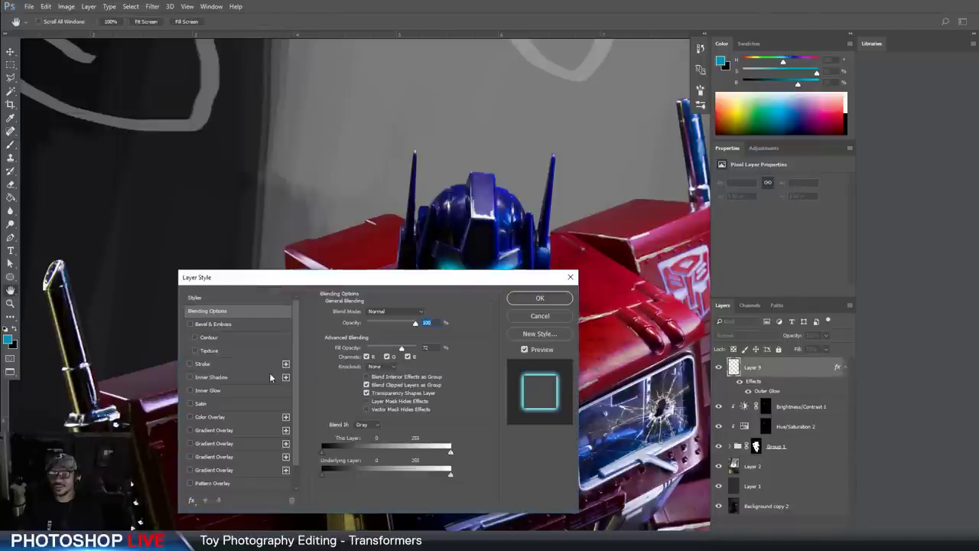
pyautogui.click(539, 316)
pyautogui.click(826, 348)
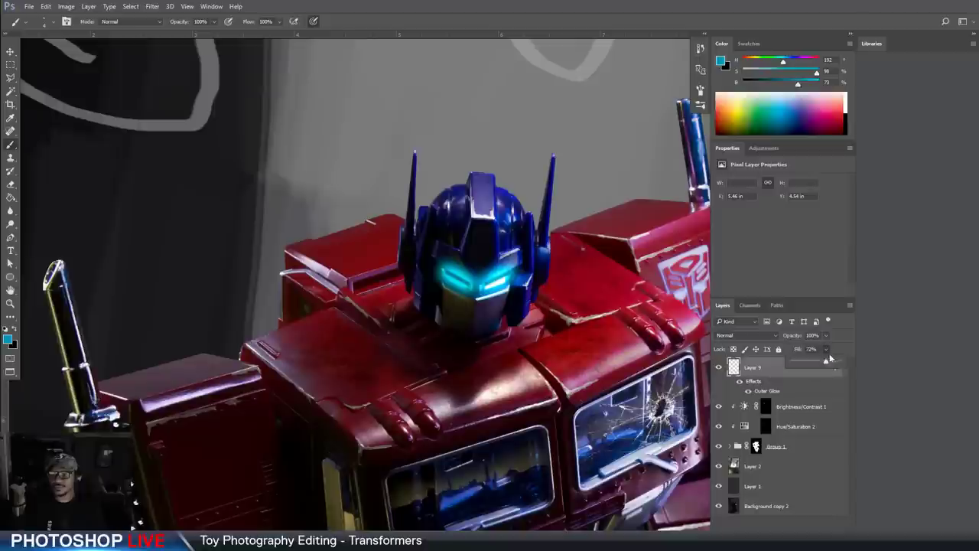
pyautogui.moveTo(827, 361); pyautogui.dragTo(839, 360)
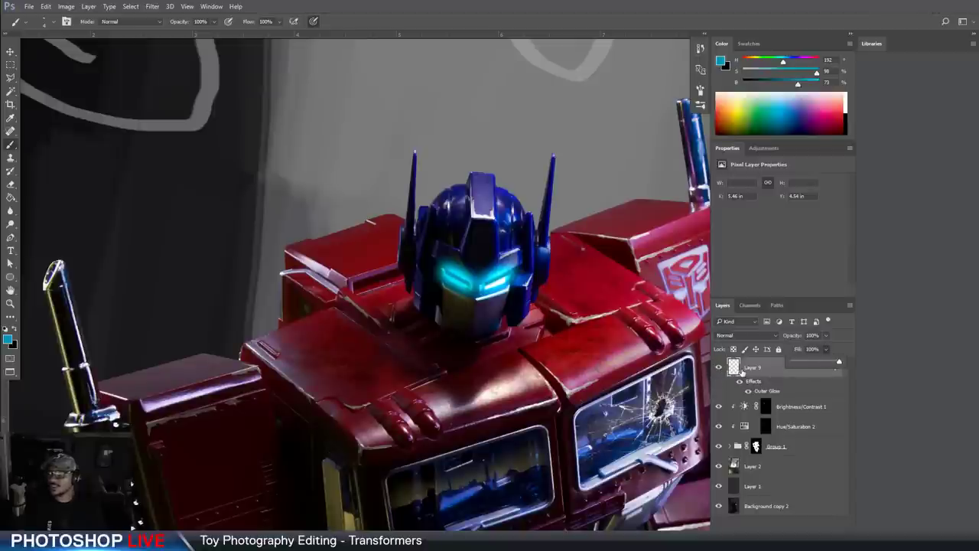
pyautogui.click(737, 371)
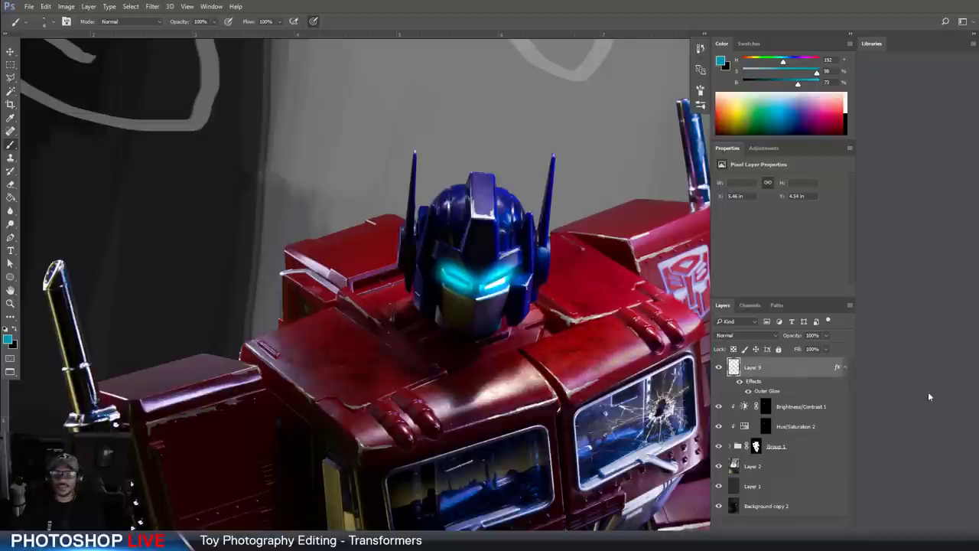
# Add a Hue/Saturation adjustment clipped to Layer 9 and raise its lightness to +76
pyautogui.click(790, 533)
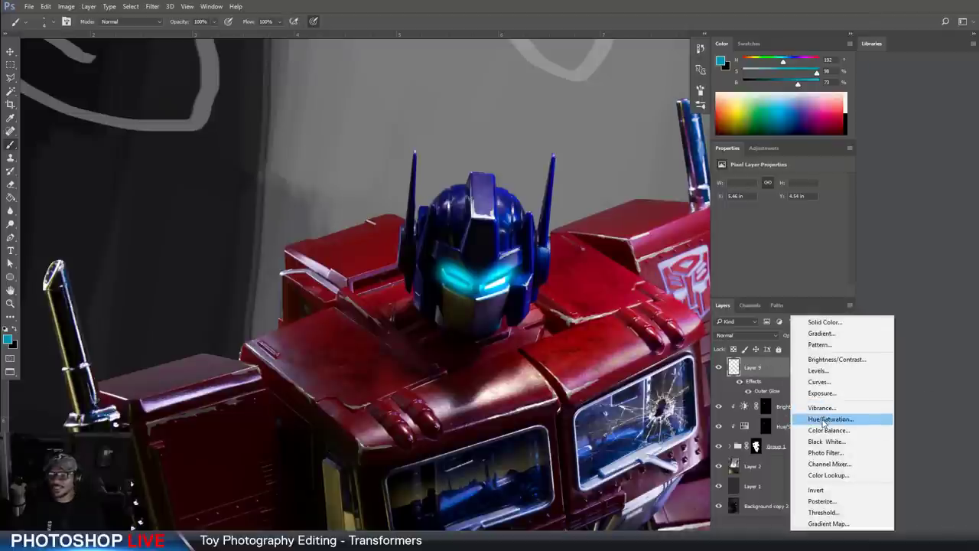
pyautogui.click(830, 419)
pyautogui.keyDown('alt'); pyautogui.click(741, 377); pyautogui.keyUp('alt')
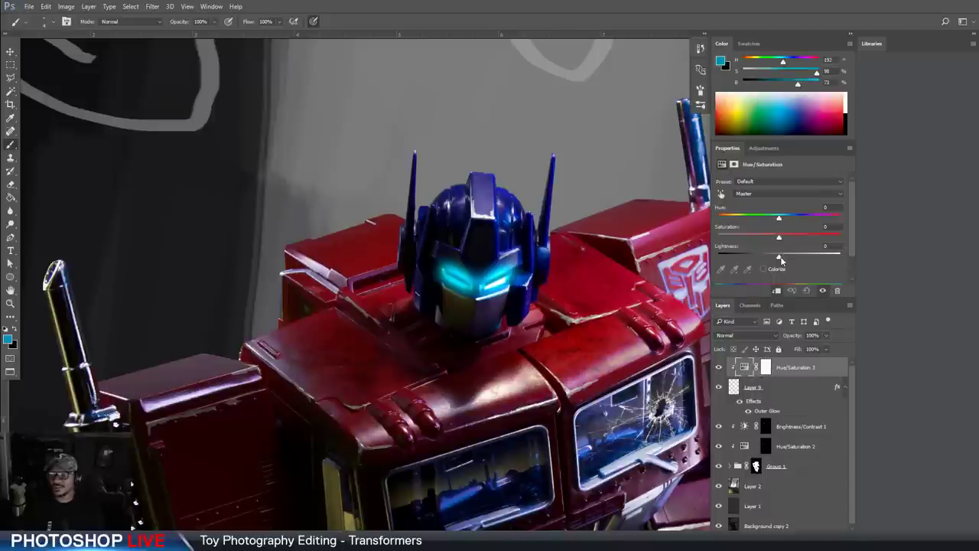
pyautogui.moveTo(780, 258); pyautogui.dragTo(826, 255)
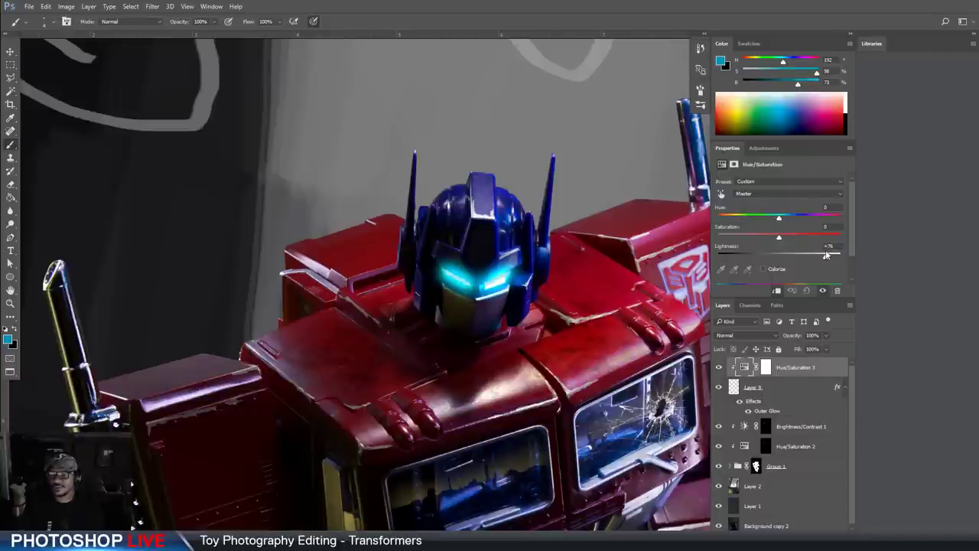
# Soften Layer 9's outer glow by lowering its opacity to about 70% and reducing its size, and apply the style
pyautogui.doubleClick(841, 388)
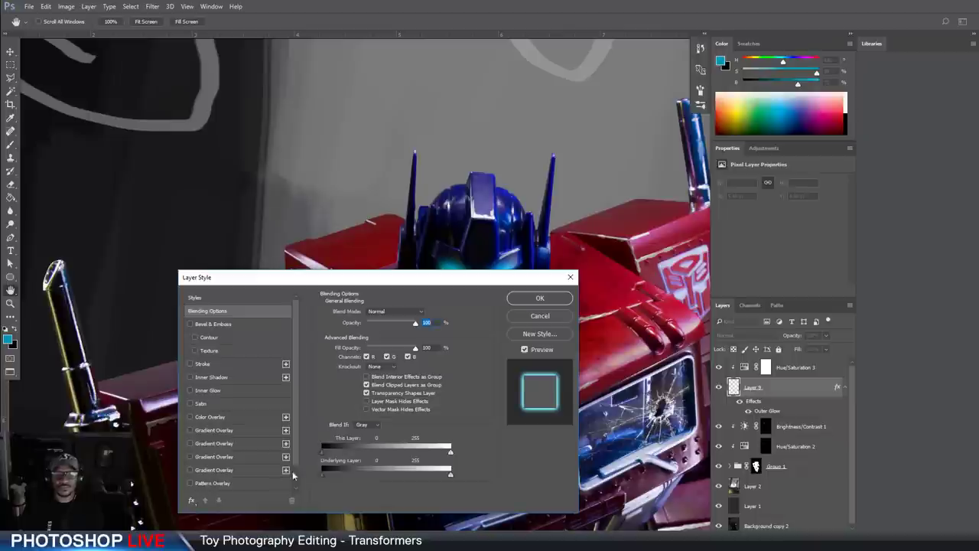
pyautogui.scroll(-1, 263, 418)
pyautogui.click(217, 473)
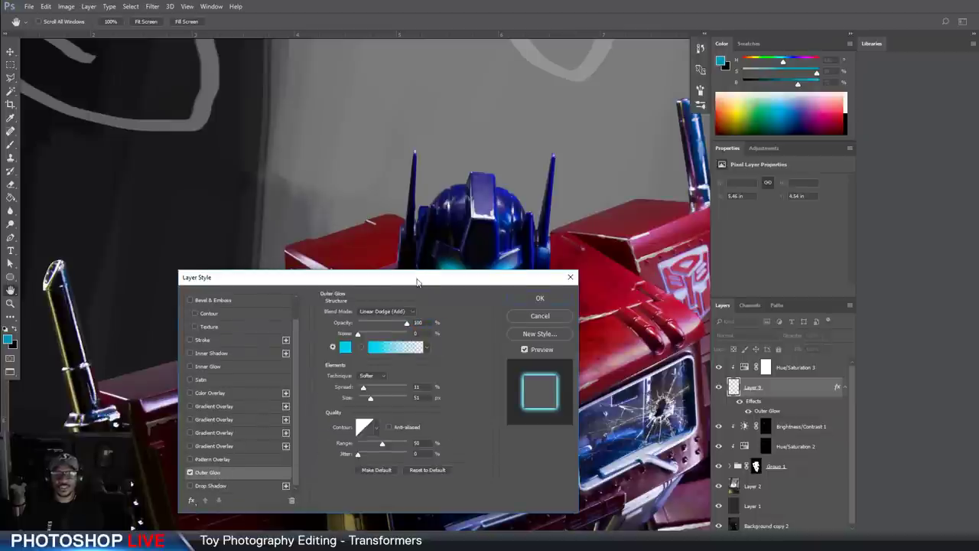
pyautogui.moveTo(417, 282); pyautogui.dragTo(392, 342)
pyautogui.moveTo(347, 458); pyautogui.dragTo(344, 449)
pyautogui.moveTo(381, 382); pyautogui.dragTo(368, 385)
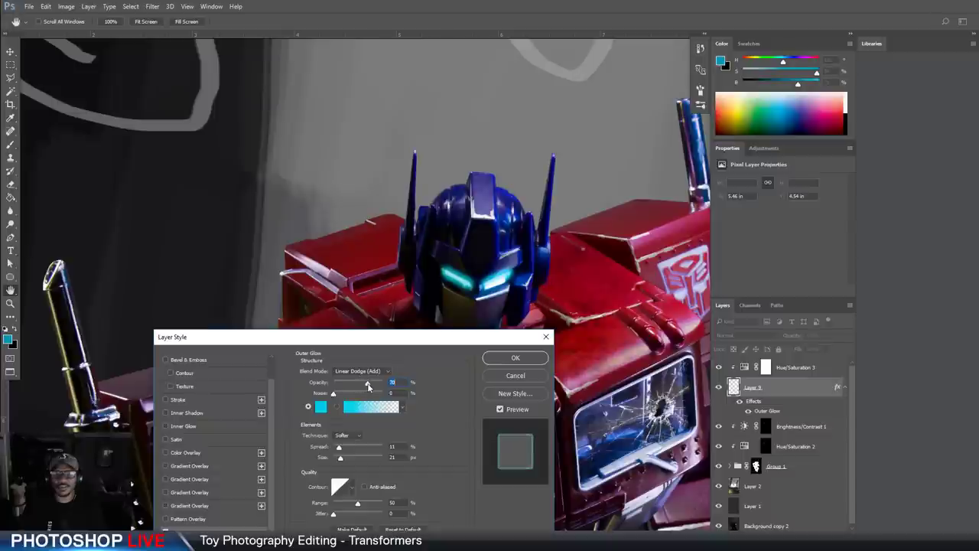
pyautogui.moveTo(341, 457); pyautogui.dragTo(344, 462)
pyautogui.click(516, 358)
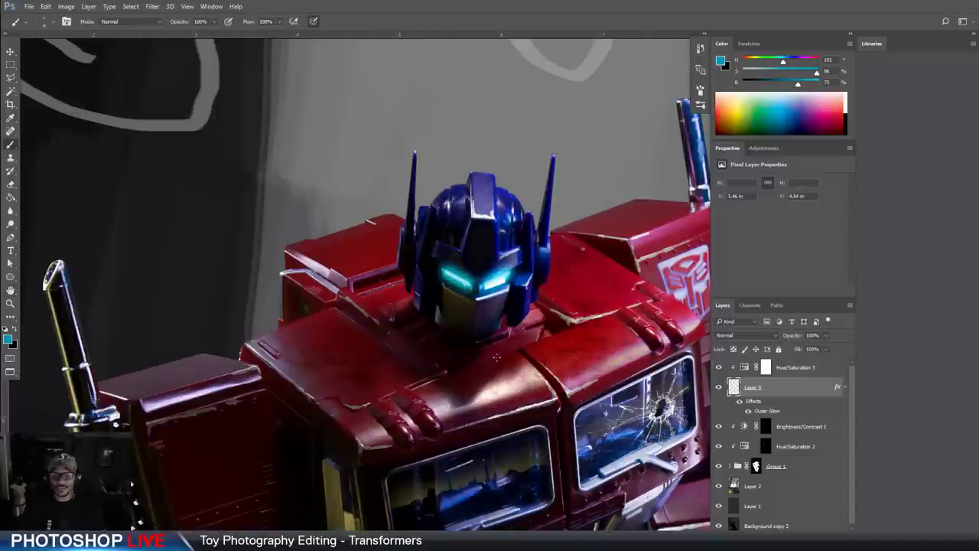
# Examine the whole figure to judge the glowing eyes against the rest of the composite
pyautogui.hotkey('ctrl', '-')
pyautogui.hotkey('ctrl', '-')
pyautogui.hotkey('ctrl', '-')
pyautogui.scroll(-3, 497, 364)
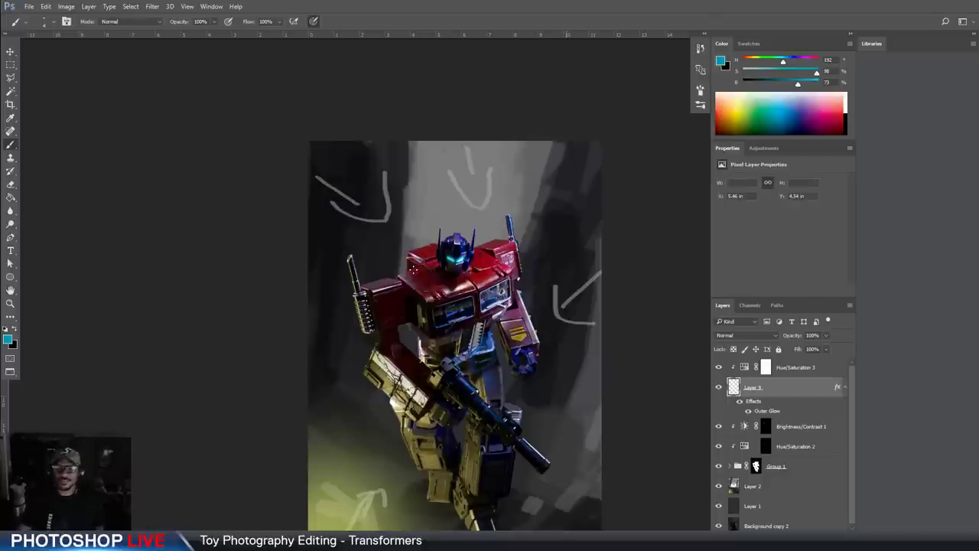
pyautogui.moveTo(503, 352); pyautogui.dragTo(483, 292)
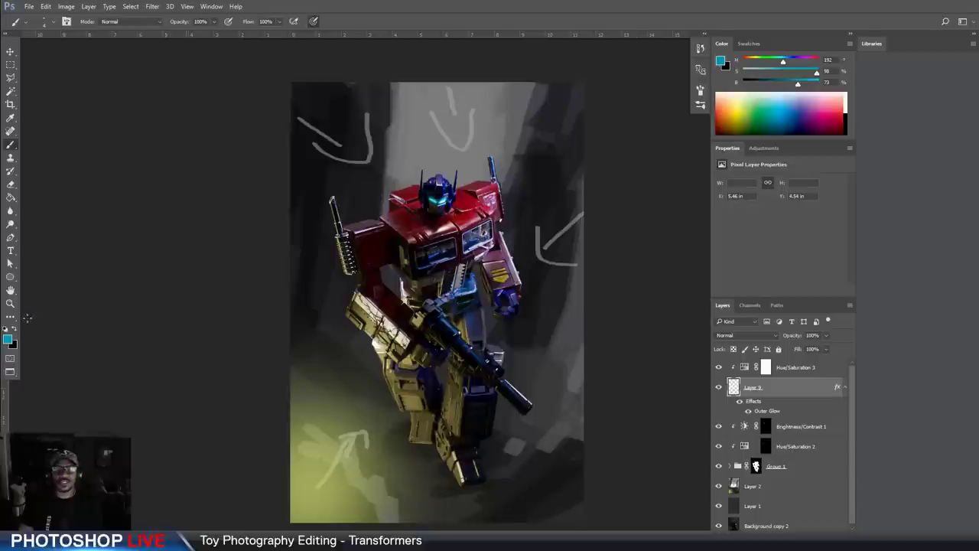
pyautogui.click(10, 303)
pyautogui.click(488, 261)
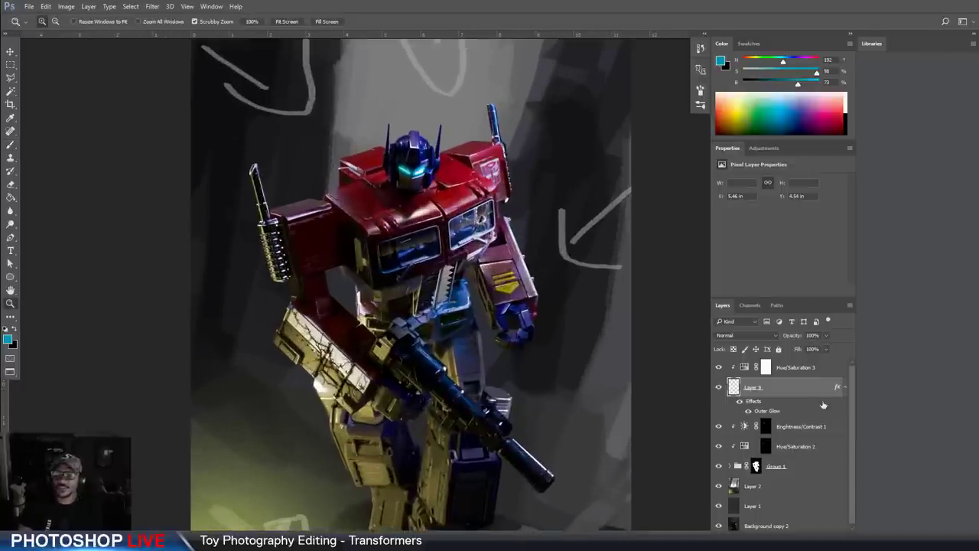
pyautogui.scroll(-1, 784, 407)
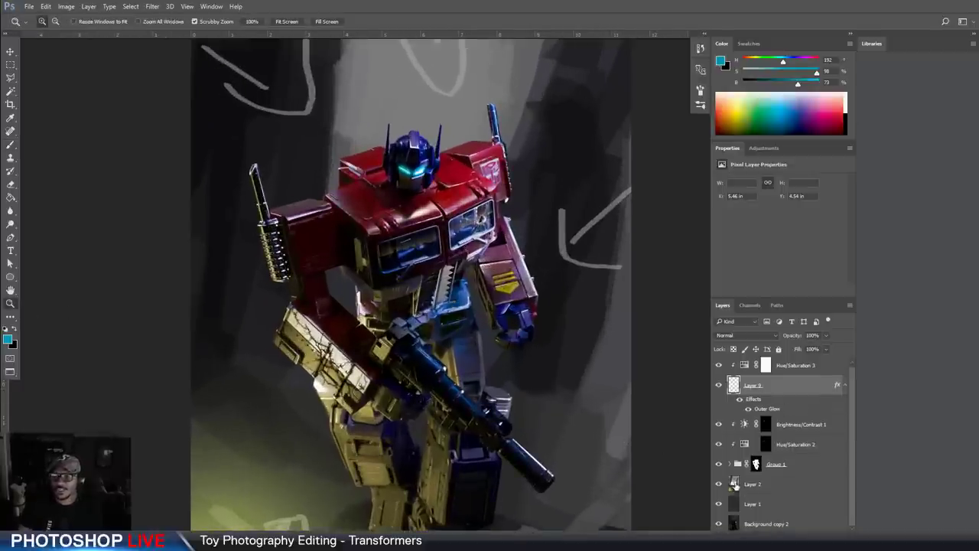
# Expand Group 1 and its nested Group 2 to reach the individual photo layers
pyautogui.click(727, 464)
pyautogui.click(729, 464)
pyautogui.scroll(-5, 789, 453)
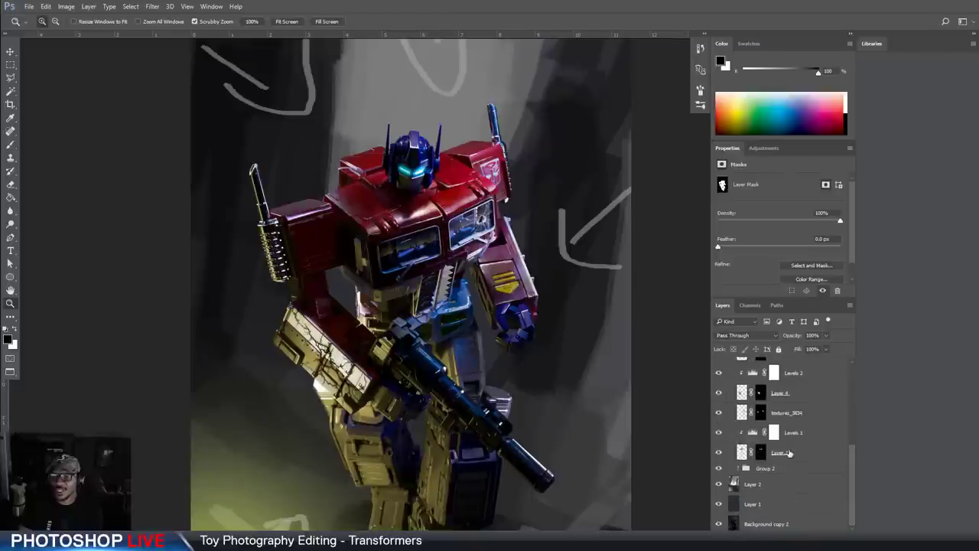
pyautogui.scroll(2, 729, 413)
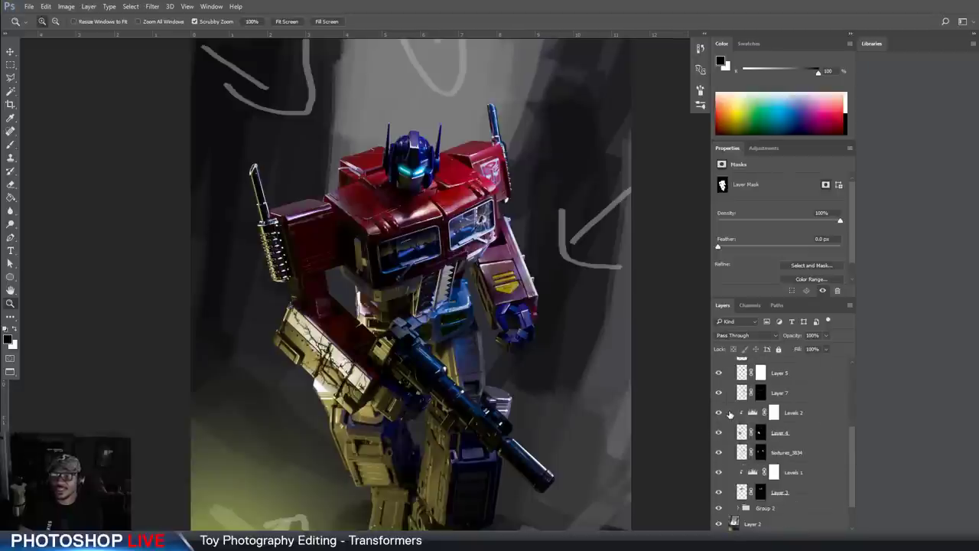
pyautogui.scroll(-2, 760, 398)
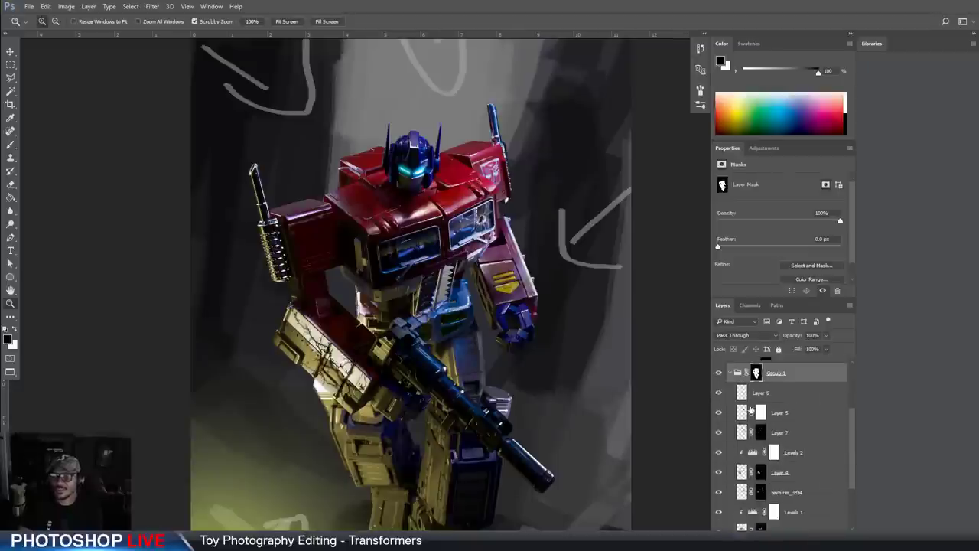
pyautogui.click(736, 469)
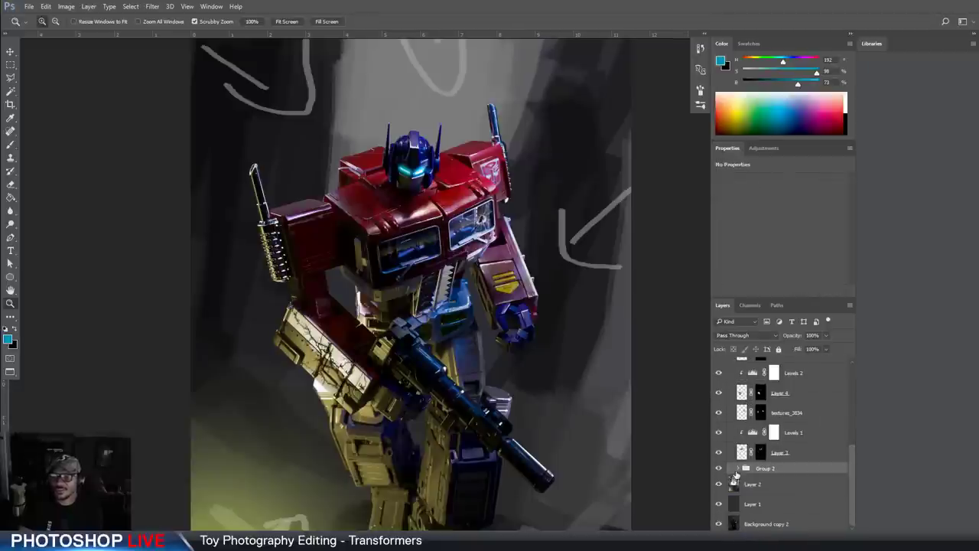
pyautogui.click(737, 468)
pyautogui.scroll(-4, 755, 467)
pyautogui.scroll(2, 758, 466)
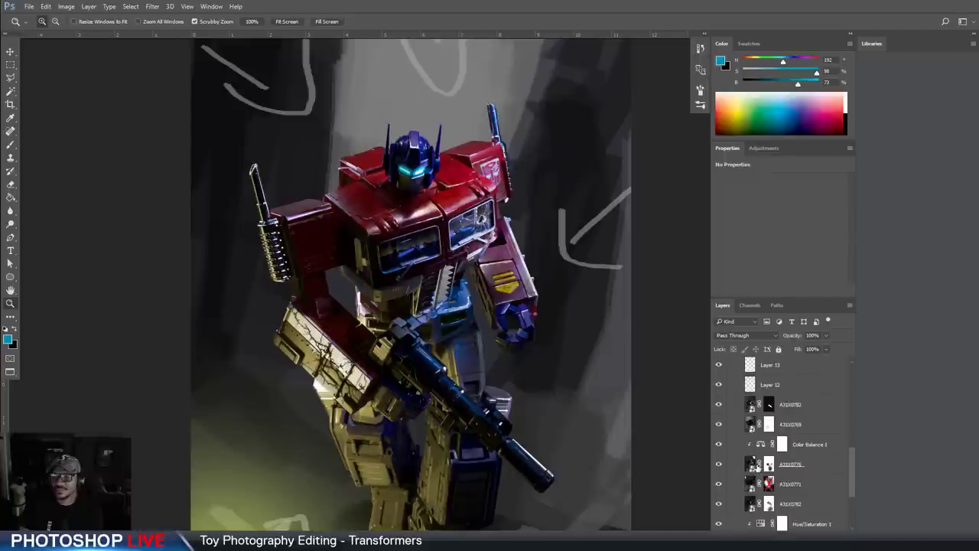
# Toggle the visibility of the upper A31X0782 layer and the A31X0769 layer to compare their lighting contributions
pyautogui.click(720, 405)
pyautogui.click(720, 405)
pyautogui.click(719, 424)
pyautogui.click(719, 423)
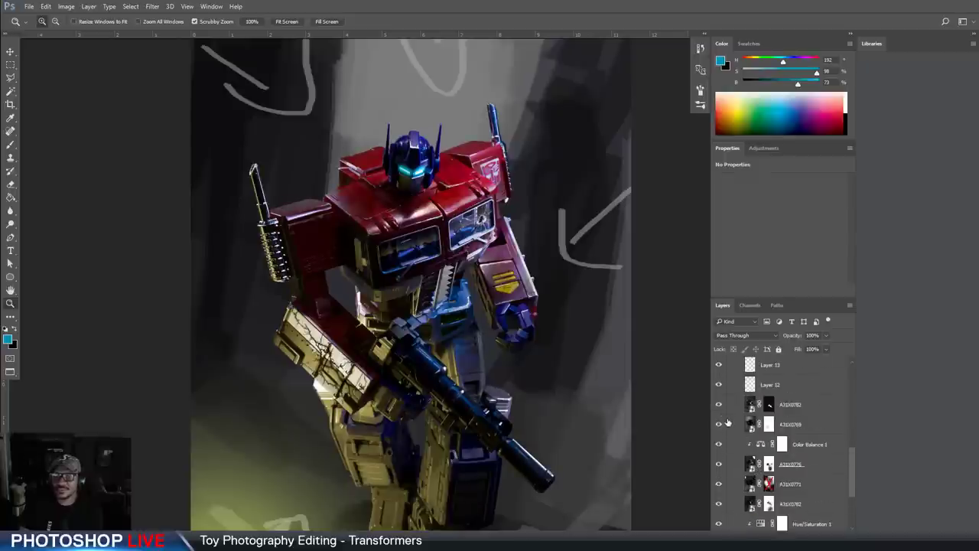
# Add a Brightness/Contrast adjustment clipped to the A31X0769 layer and set its brightness to 96
pyautogui.click(790, 423)
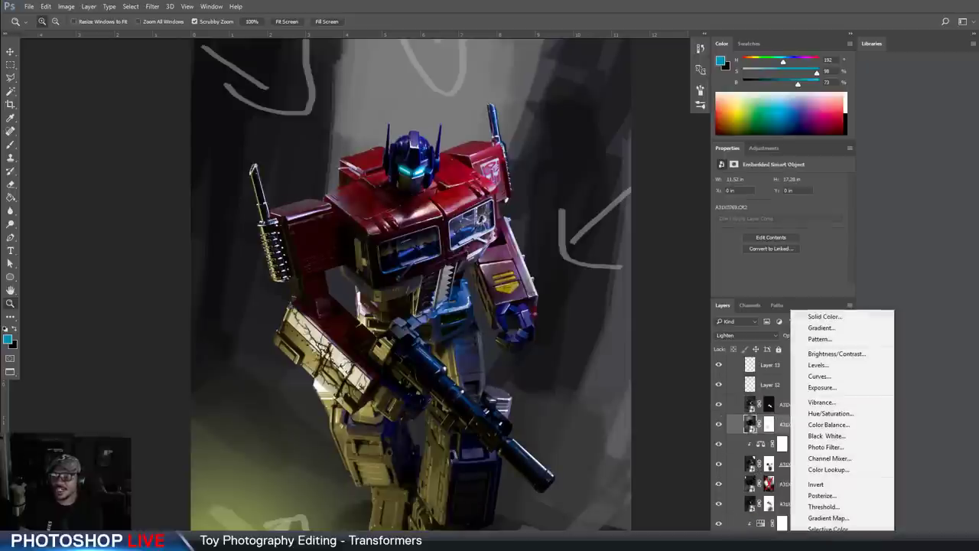
pyautogui.click(792, 544)
pyautogui.click(835, 353)
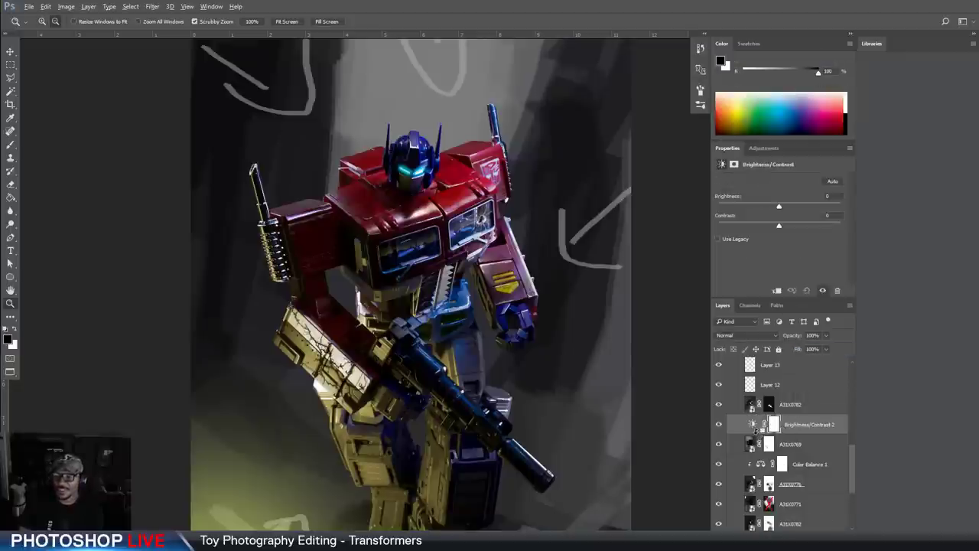
pyautogui.keyDown('alt'); pyautogui.click(753, 433); pyautogui.keyUp('alt')
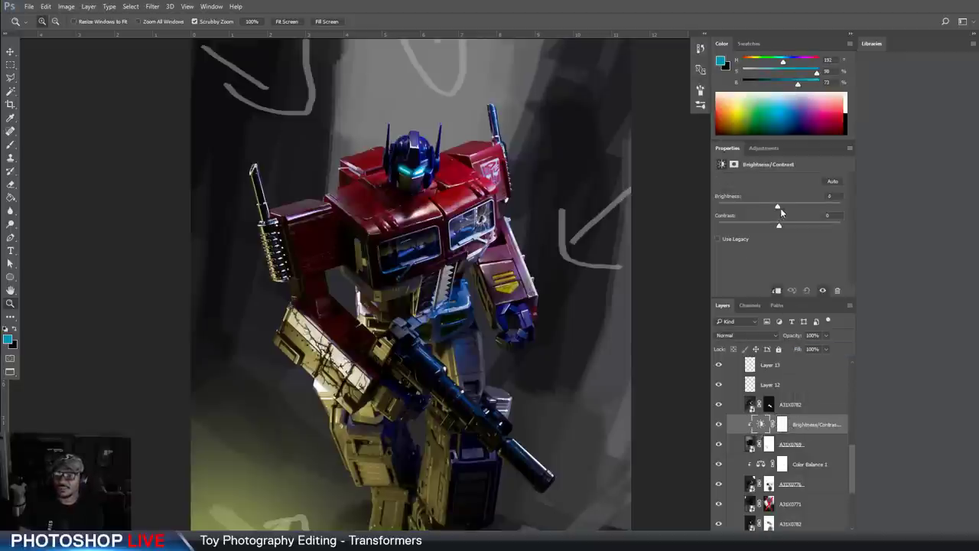
pyautogui.moveTo(780, 207); pyautogui.dragTo(816, 207)
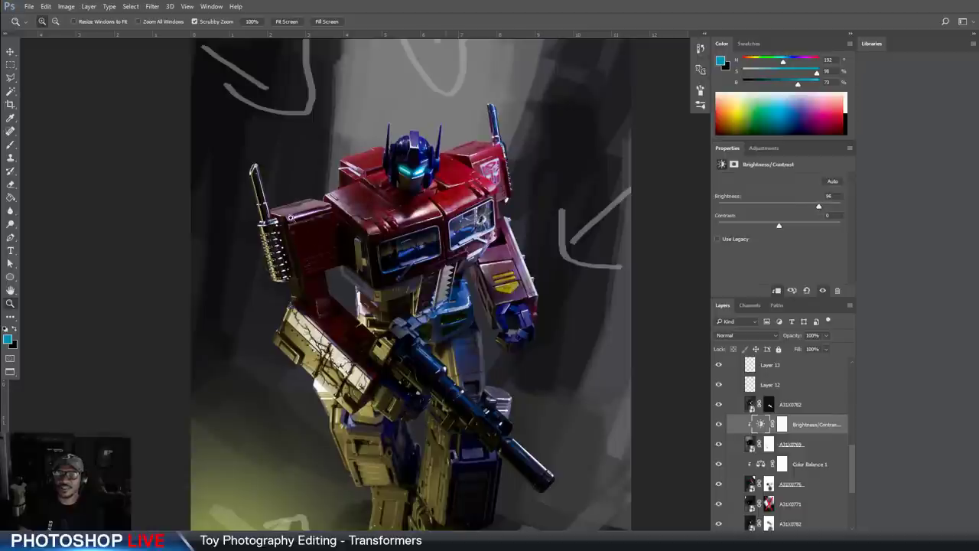
# Raise the brightness to 102 on the Brightness/Contrast adjustment clipped to the A31X0769 layer and slightly lower its contrast
pyautogui.moveTo(782, 227); pyautogui.dragTo(823, 209)
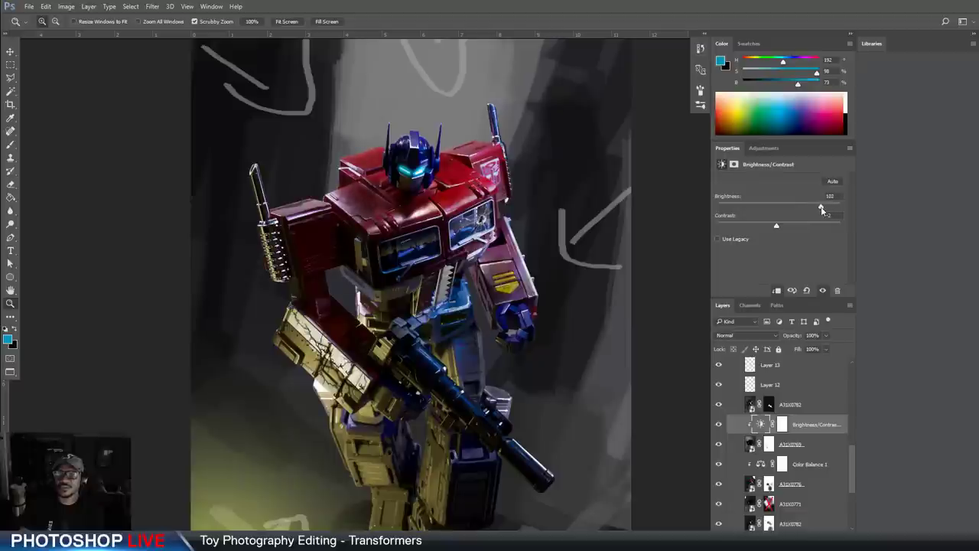
pyautogui.click(790, 535)
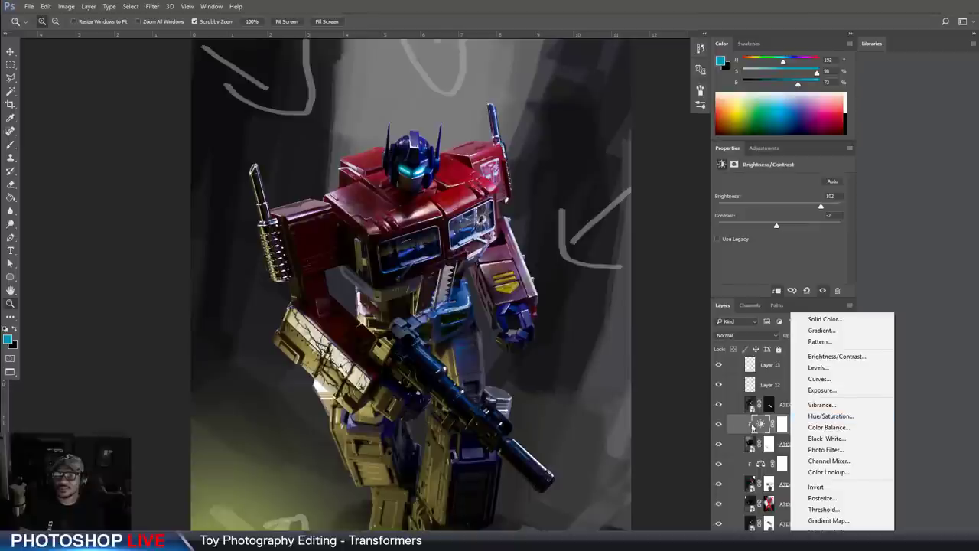
pyautogui.click(727, 429)
pyautogui.scroll(1, 798, 427)
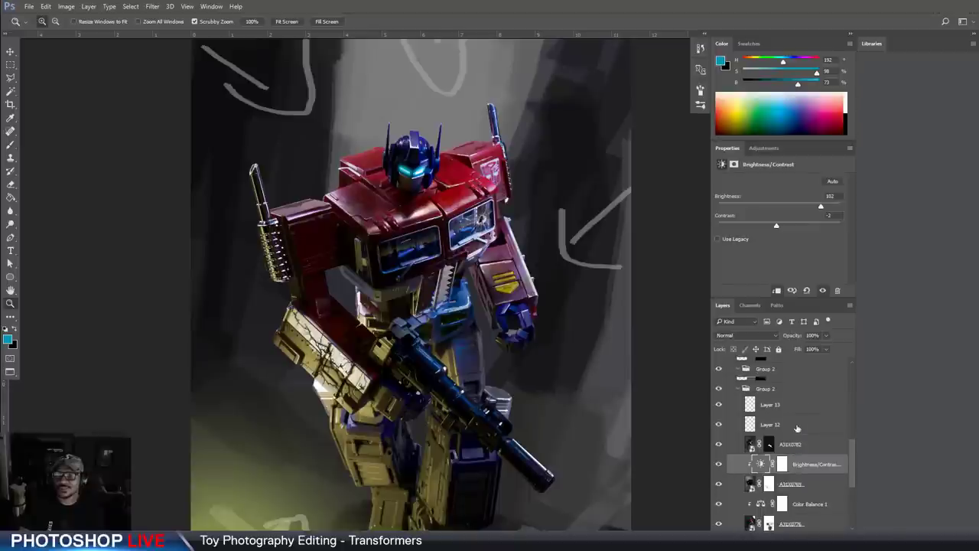
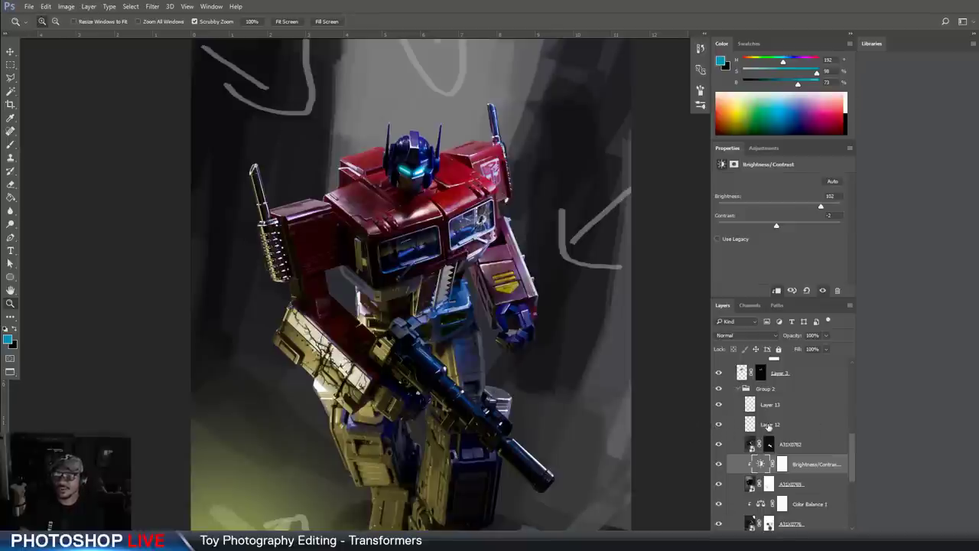
# Toggle the visibility of the Brightness/Contrast adjustment to compare the figure with and without the brightening
pyautogui.click(718, 464)
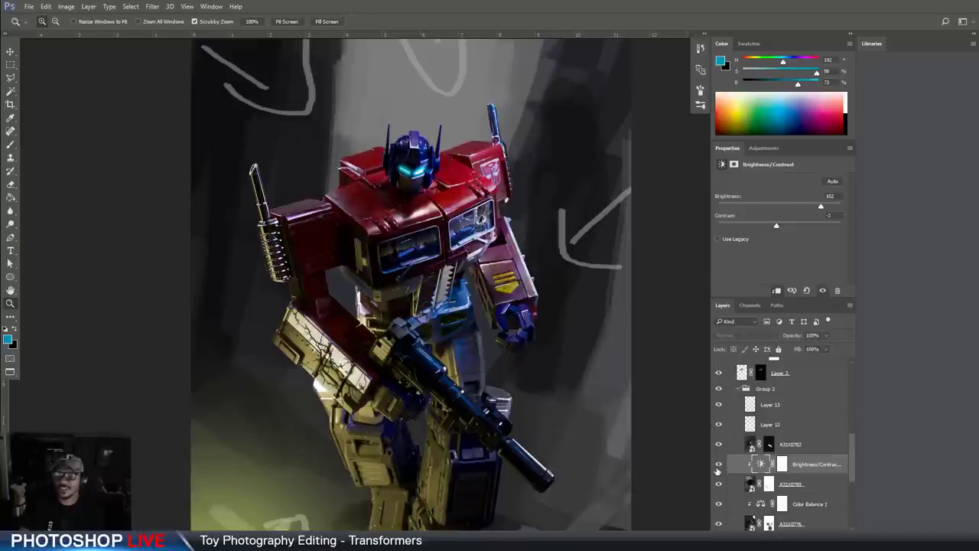
pyautogui.click(718, 464)
pyautogui.click(718, 464)
pyautogui.click(718, 464)
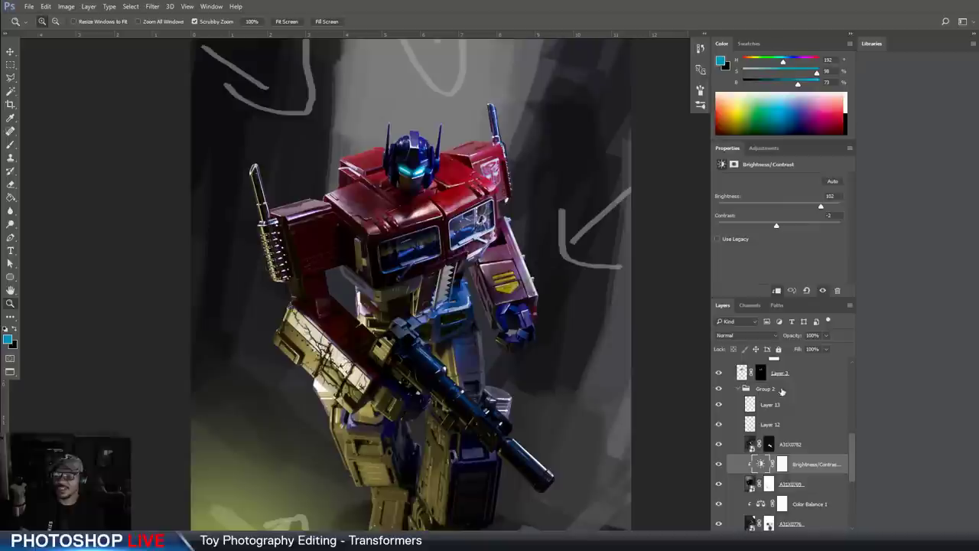
# Set the Brightness/Contrast adjustment's contrast to 37 and compare the figure with the adjustment hidden and shown
pyautogui.moveTo(792, 227); pyautogui.dragTo(815, 227)
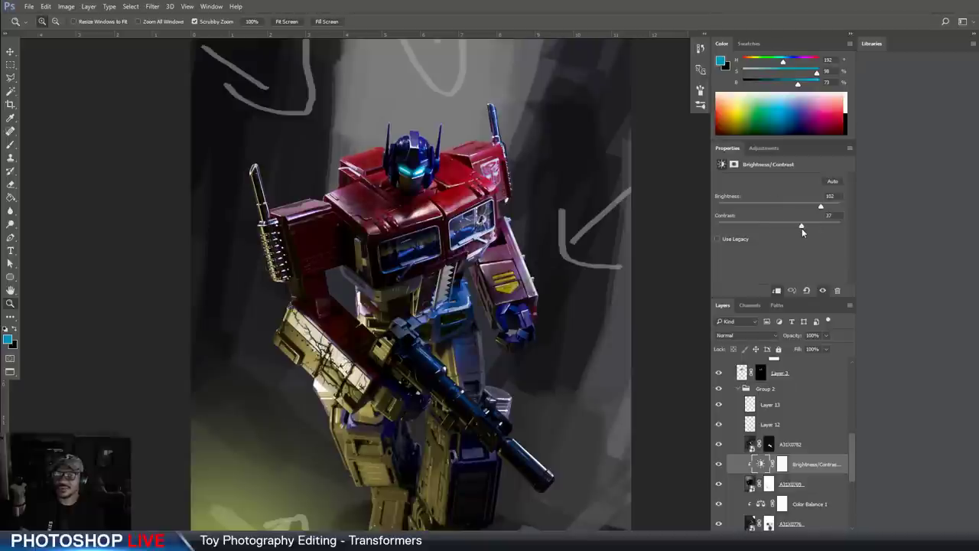
pyautogui.click(718, 464)
pyautogui.click(718, 464)
pyautogui.click(718, 464)
pyautogui.click(718, 464)
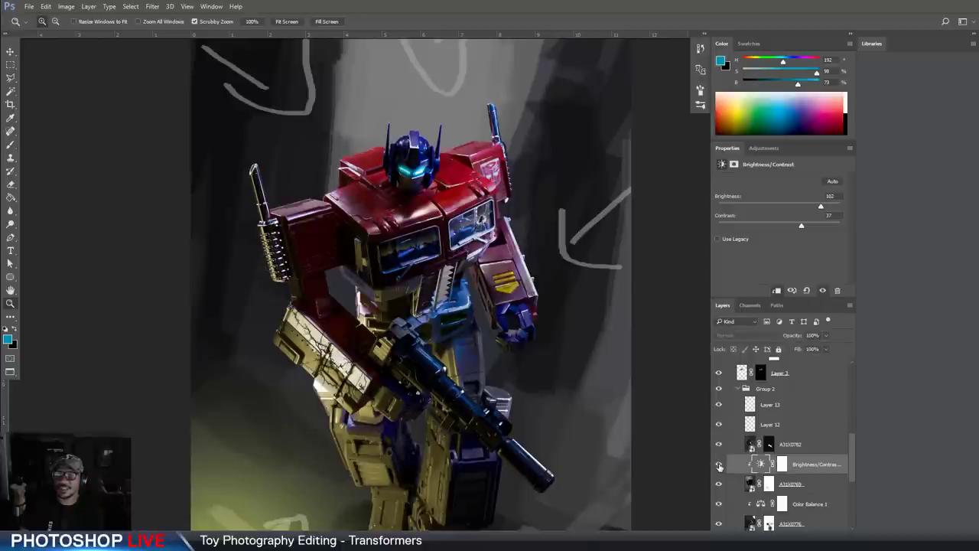
pyautogui.click(718, 464)
pyautogui.click(719, 464)
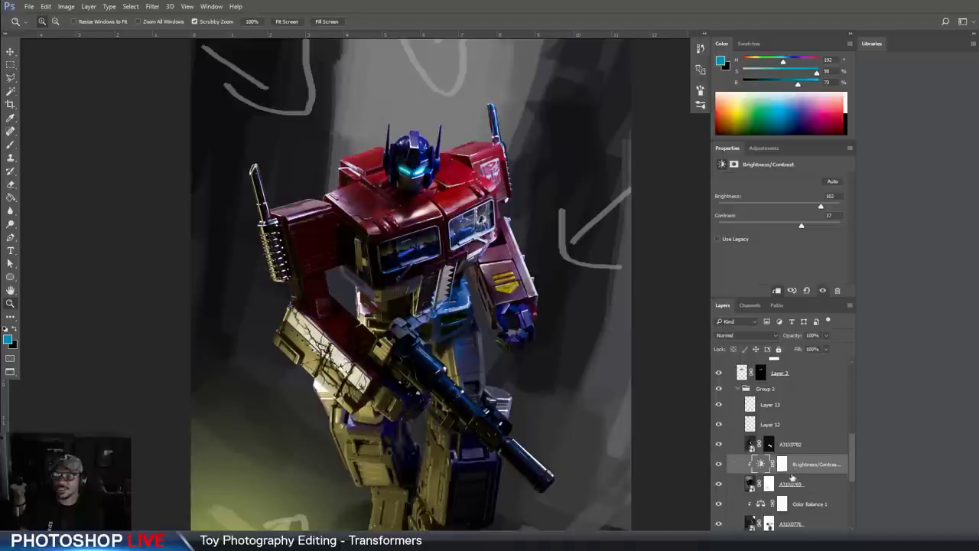
# Add a Color Balance adjustment above the clipped Brightness/Contrast, shifting its midtones strongly toward cyan and setting Yellow-Blue to +22
pyautogui.click(793, 535)
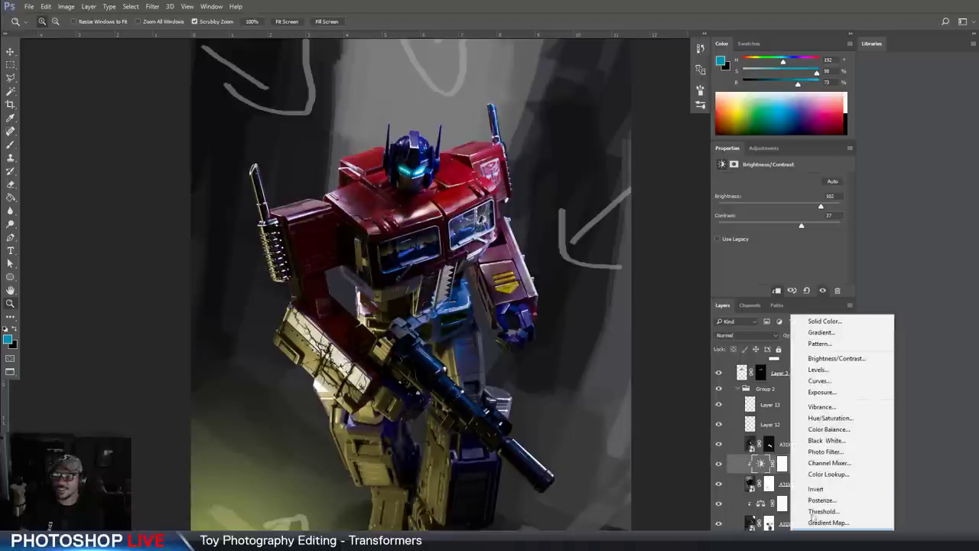
pyautogui.click(829, 429)
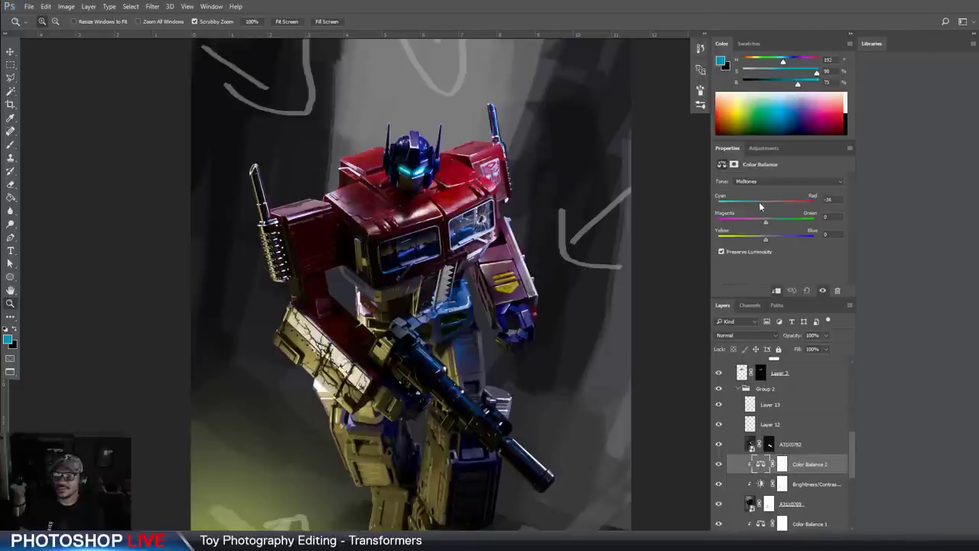
pyautogui.moveTo(738, 212); pyautogui.dragTo(773, 238)
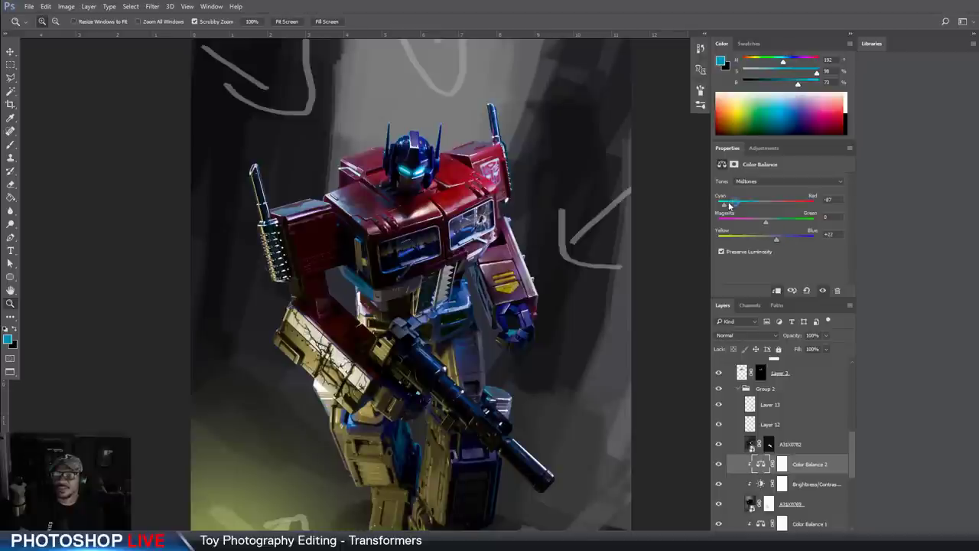
# Set the Cyan-Red balance of the new Color Balance adjustment's highlights to -46
pyautogui.click(759, 181)
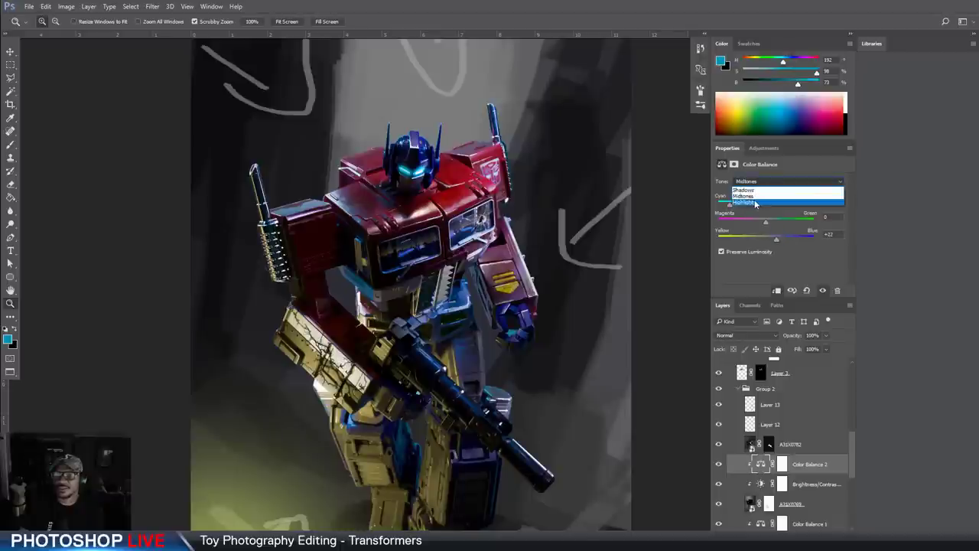
pyautogui.click(761, 203)
pyautogui.moveTo(748, 208)
pyautogui.mouseDown()
pyautogui.moveTo(766, 208)
pyautogui.moveTo(746, 214)
pyautogui.mouseUp()
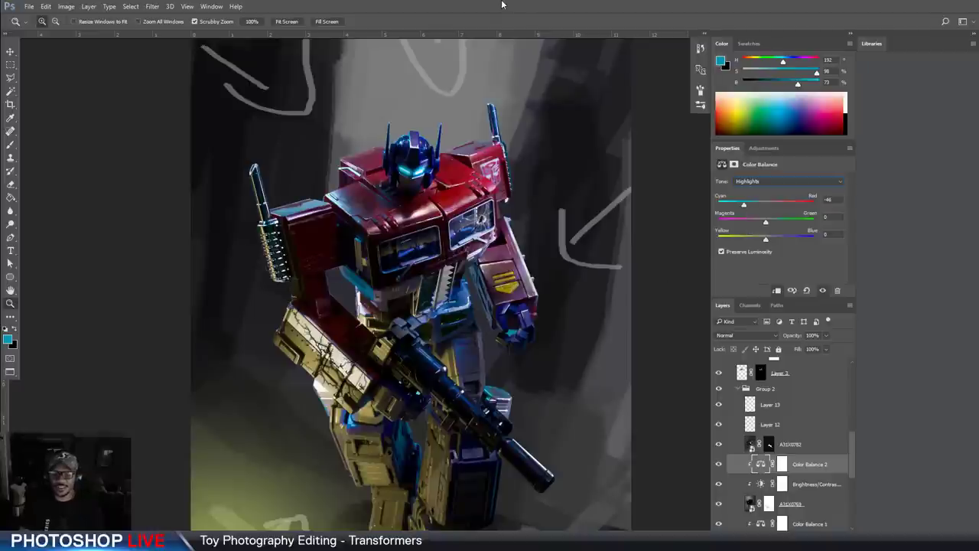
# Hide Layer 12 and add a new empty layer directly above it in Group 2
pyautogui.hotkey('ctrl', '-')
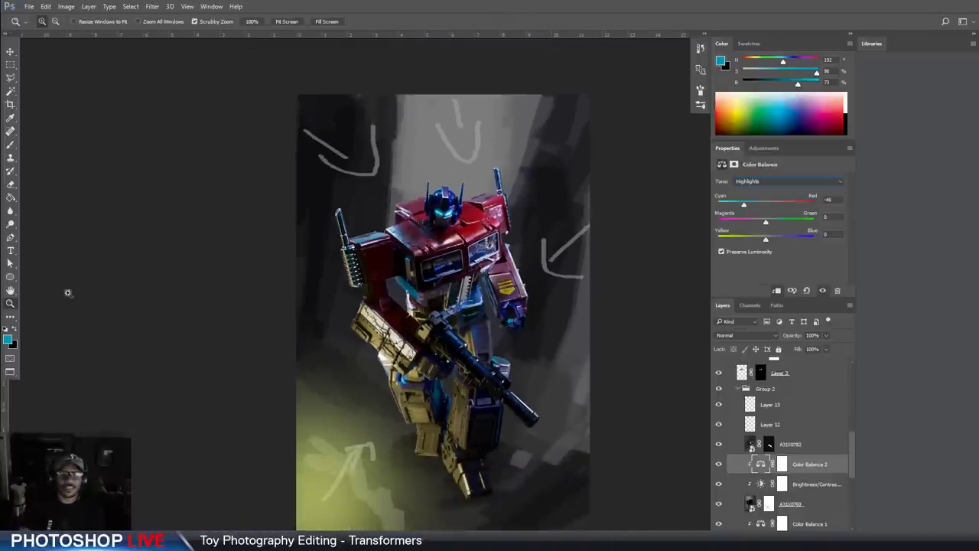
pyautogui.moveTo(387, 239); pyautogui.dragTo(488, 189)
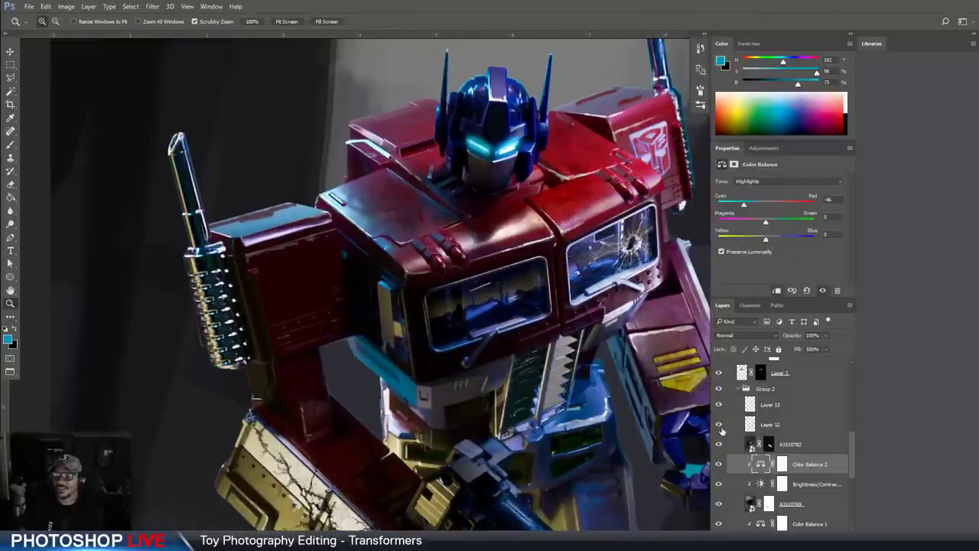
pyautogui.click(785, 426)
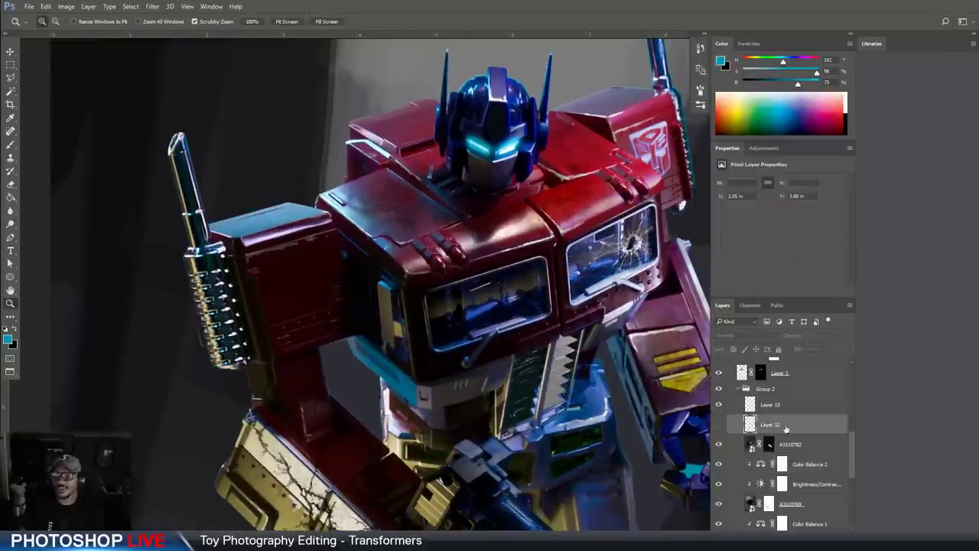
pyautogui.hotkey('ctrl', 'shift', 'alt', 'n')
pyautogui.moveTo(249, 222); pyautogui.dragTo(335, 195)
# Heal away the seam line along the blue top of the robot's shoulder on the image's left with the content-aware Spot Healing Brush
pyautogui.click(9, 134)
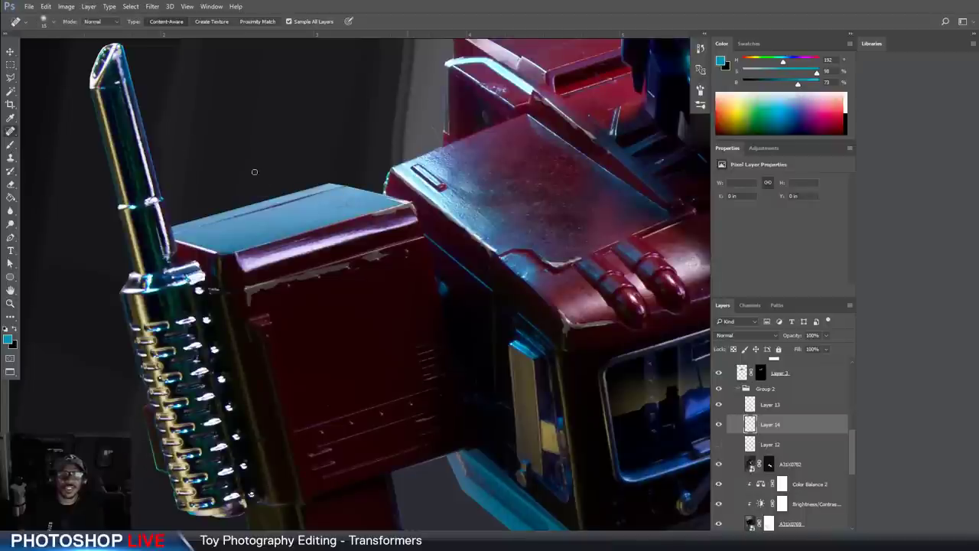
pyautogui.hotkey('ctrl', '+')
pyautogui.hotkey('ctrl', '+')
pyautogui.moveTo(337, 211); pyautogui.dragTo(544, 283)
pyautogui.press('[')
pyautogui.press('[')
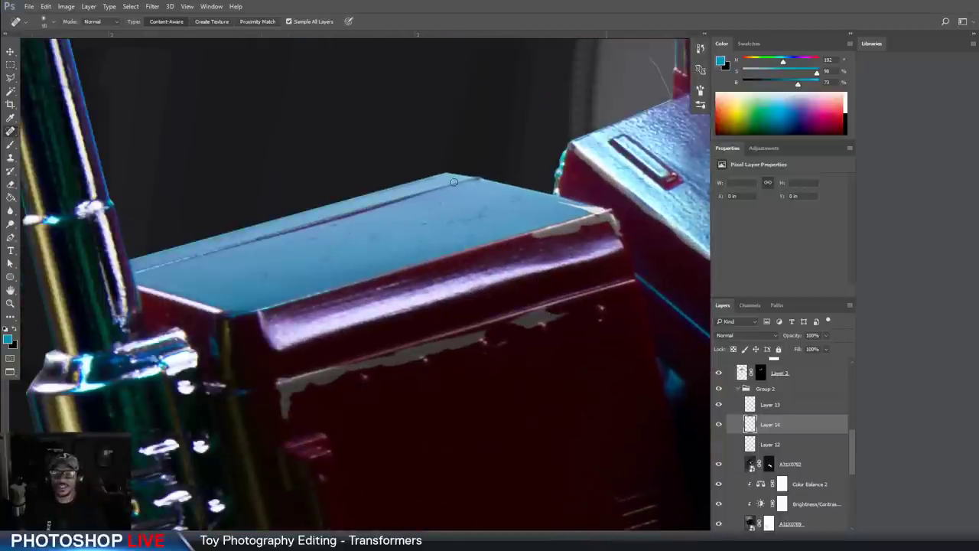
pyautogui.moveTo(141, 270); pyautogui.dragTo(463, 178)
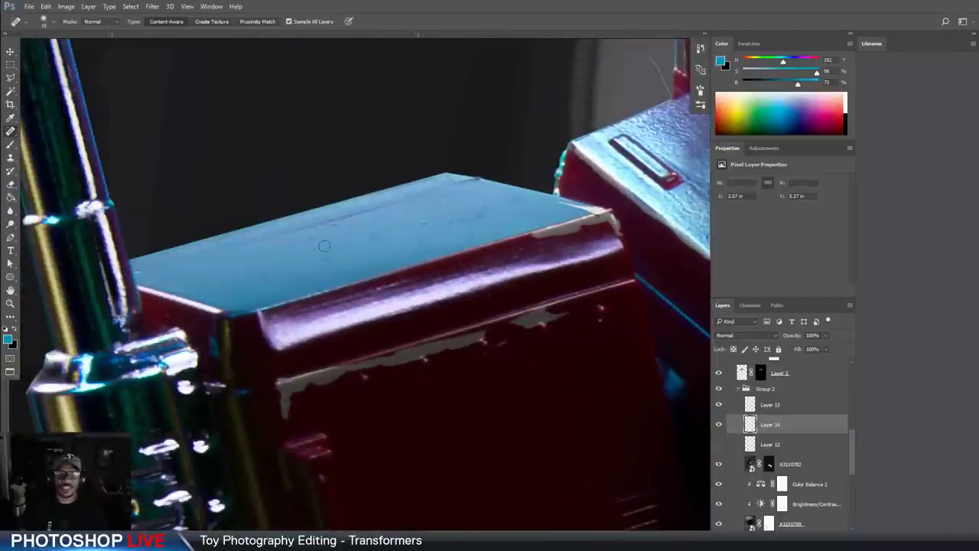
pyautogui.moveTo(412, 195); pyautogui.dragTo(241, 244)
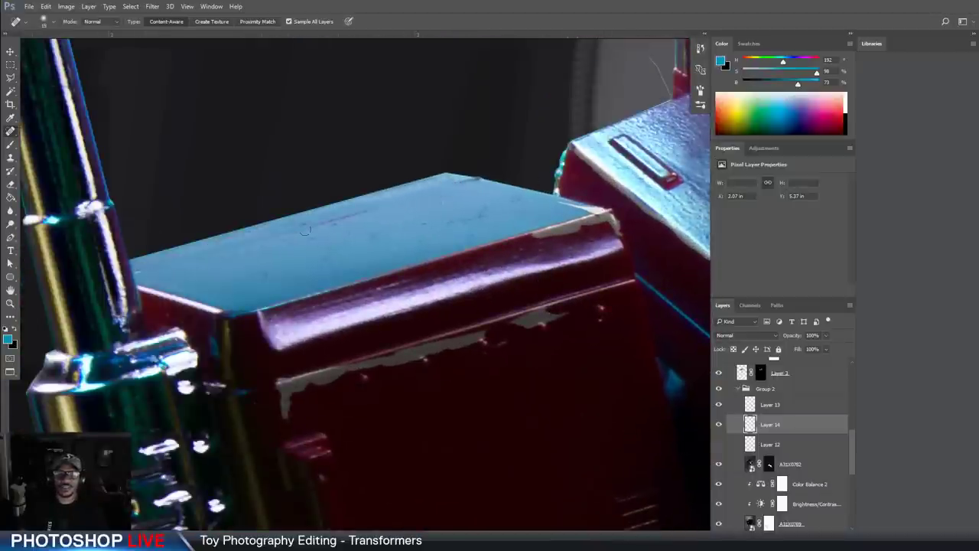
pyautogui.moveTo(373, 207); pyautogui.dragTo(245, 252)
pyautogui.click(140, 272)
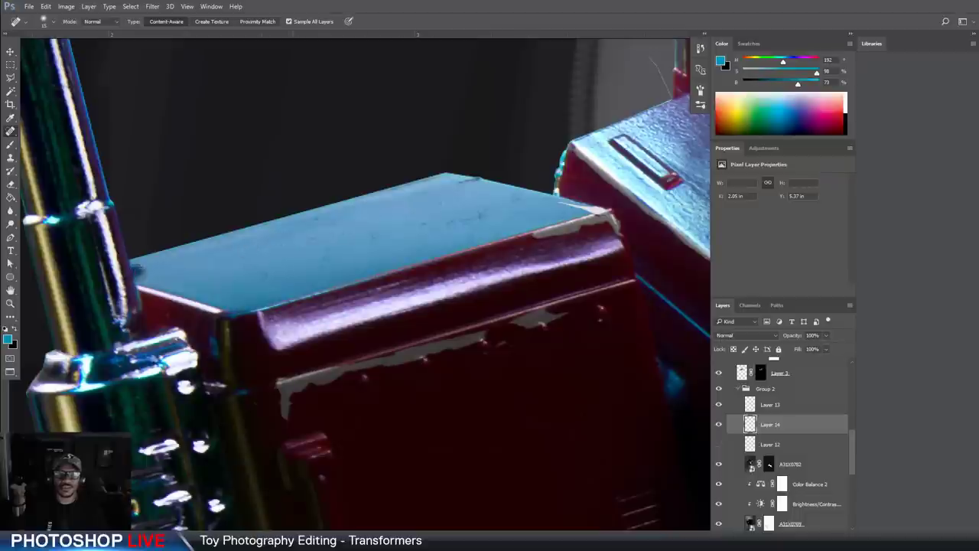
# Heal the dark notch and seam along the edge of the opposite shoulder's top, beside the head
pyautogui.moveTo(481, 177)
pyautogui.mouseDown()
pyautogui.moveTo(293, 262)
pyautogui.moveTo(271, 367)
pyautogui.mouseUp()
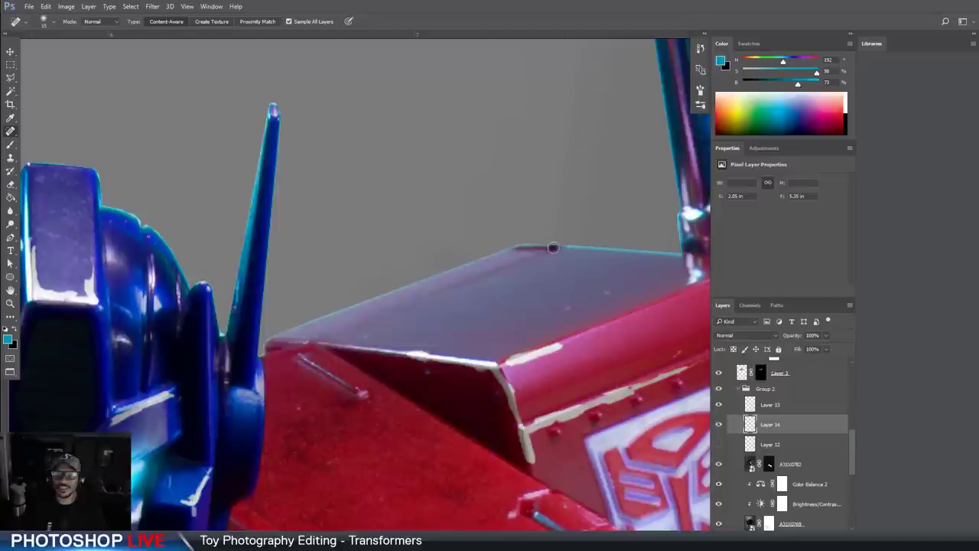
pyautogui.moveTo(552, 247)
pyautogui.mouseDown()
pyautogui.moveTo(522, 247)
pyautogui.moveTo(507, 264)
pyautogui.moveTo(307, 335)
pyautogui.mouseUp()
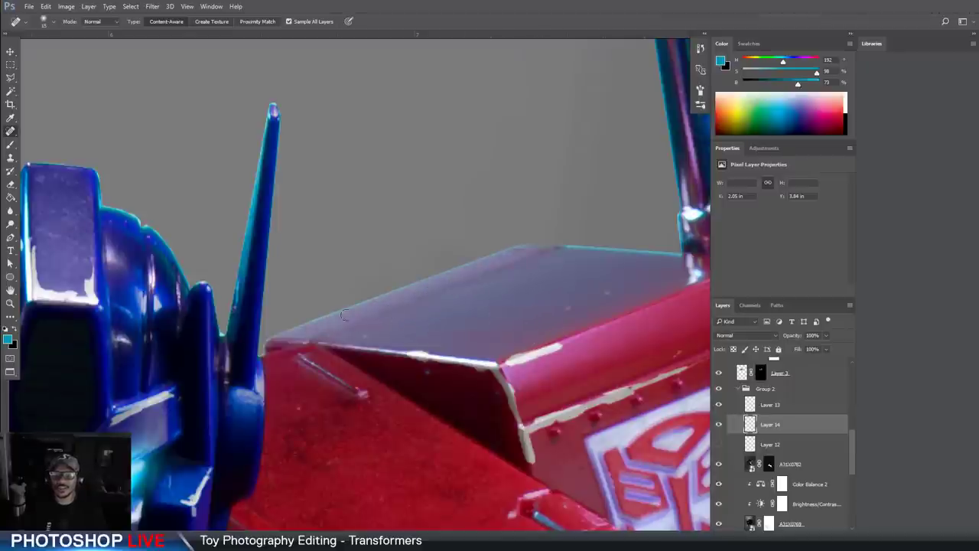
pyautogui.moveTo(376, 313); pyautogui.dragTo(365, 317)
pyautogui.moveTo(430, 297)
pyautogui.mouseDown()
pyautogui.moveTo(550, 250)
pyautogui.moveTo(485, 280)
pyautogui.mouseUp()
pyautogui.click(518, 256)
pyautogui.click(515, 264)
pyautogui.moveTo(536, 255)
pyautogui.mouseDown()
pyautogui.moveTo(551, 250)
pyautogui.moveTo(504, 264)
pyautogui.mouseUp()
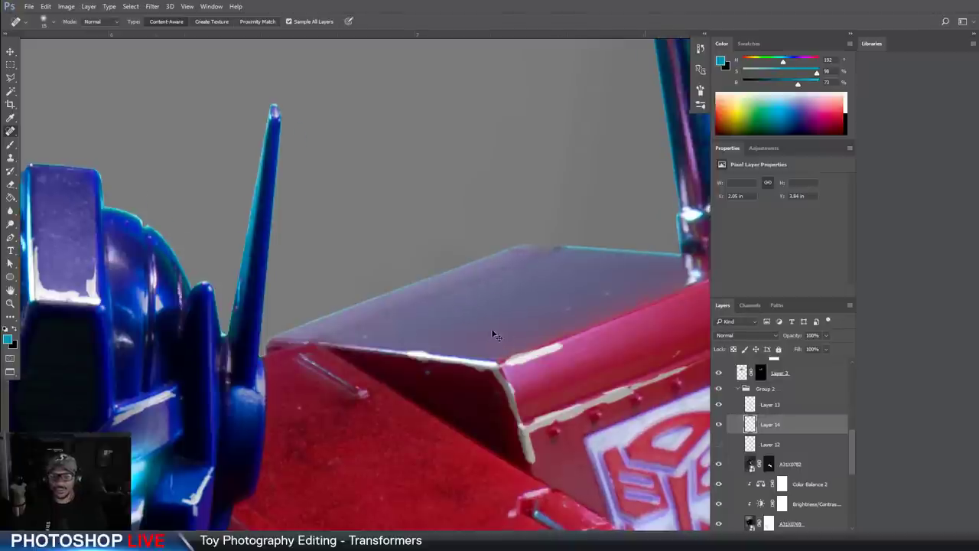
# Select Layer 2 for brush painting and sample the light blue of the shoulder's top as the foreground colour
pyautogui.scroll(-10, 494, 334)
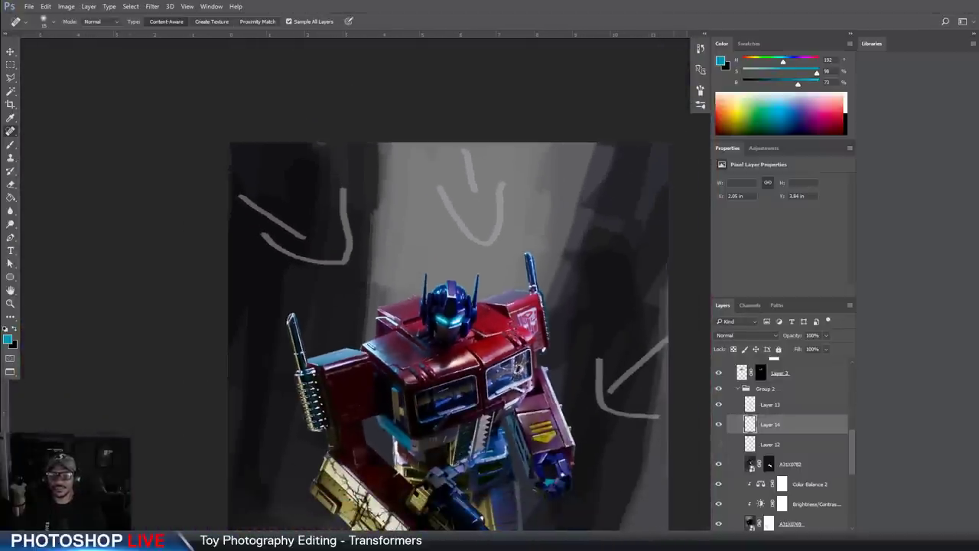
pyautogui.moveTo(470, 355); pyautogui.dragTo(449, 202)
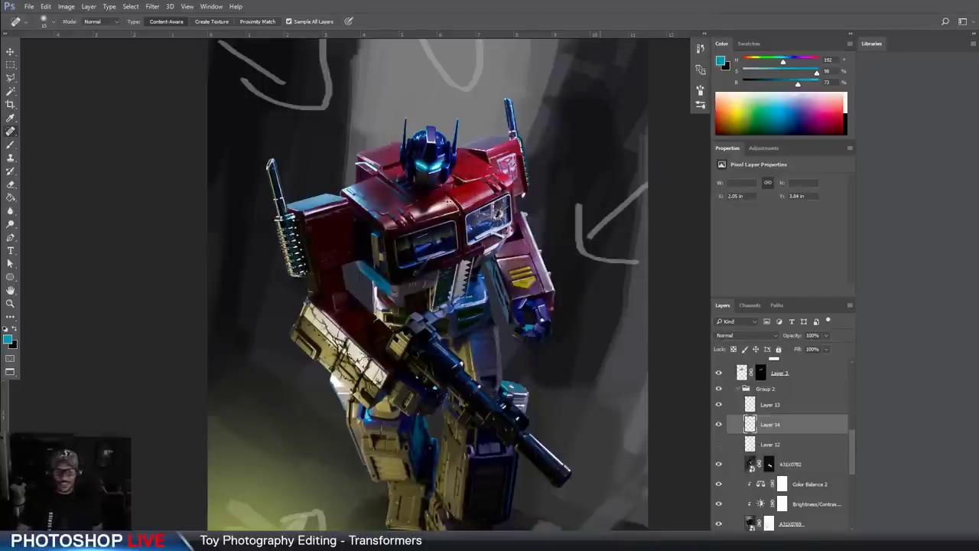
pyautogui.hotkey('ctrl', '-')
pyautogui.hotkey('ctrl', '-')
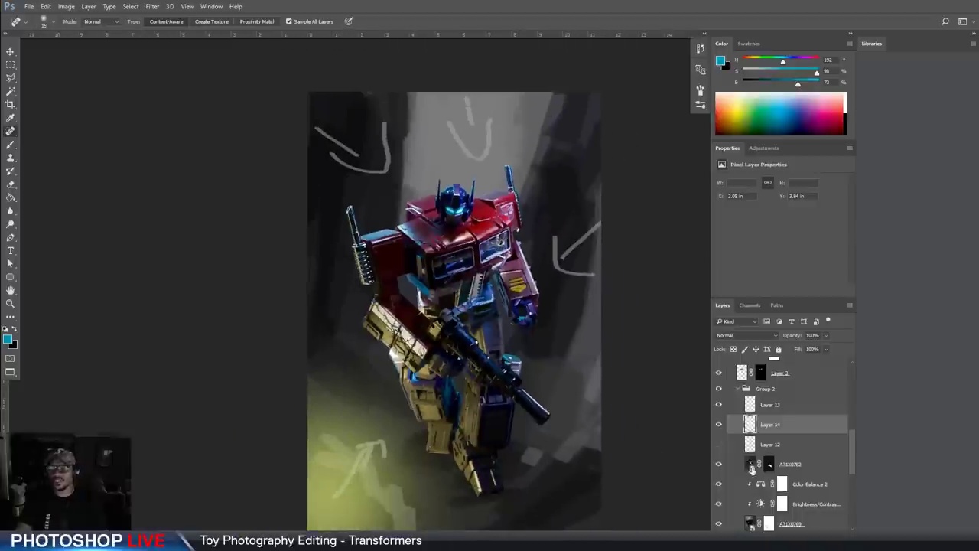
pyautogui.scroll(-5, 759, 464)
pyautogui.click(770, 487)
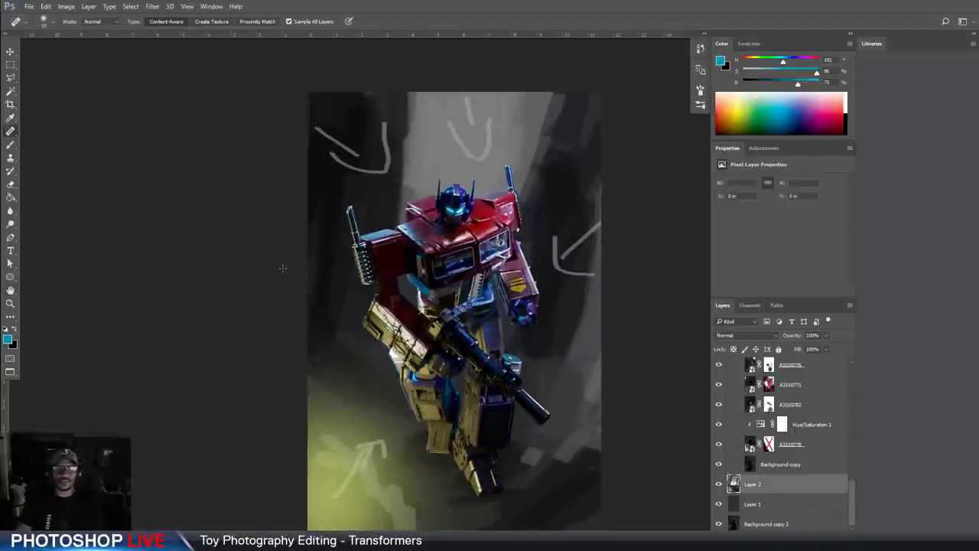
pyautogui.click(10, 144)
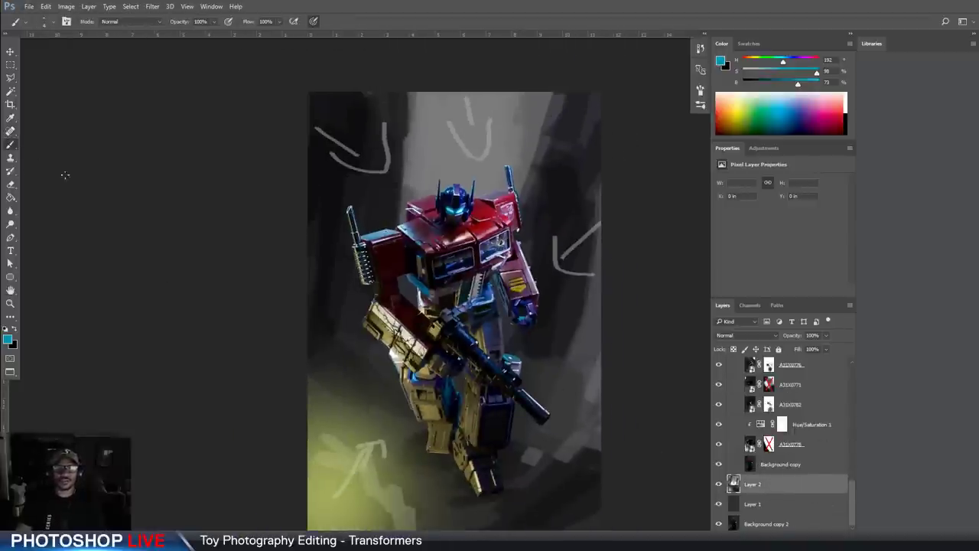
pyautogui.keyDown('alt'); pyautogui.click(392, 234); pyautogui.keyUp('alt')
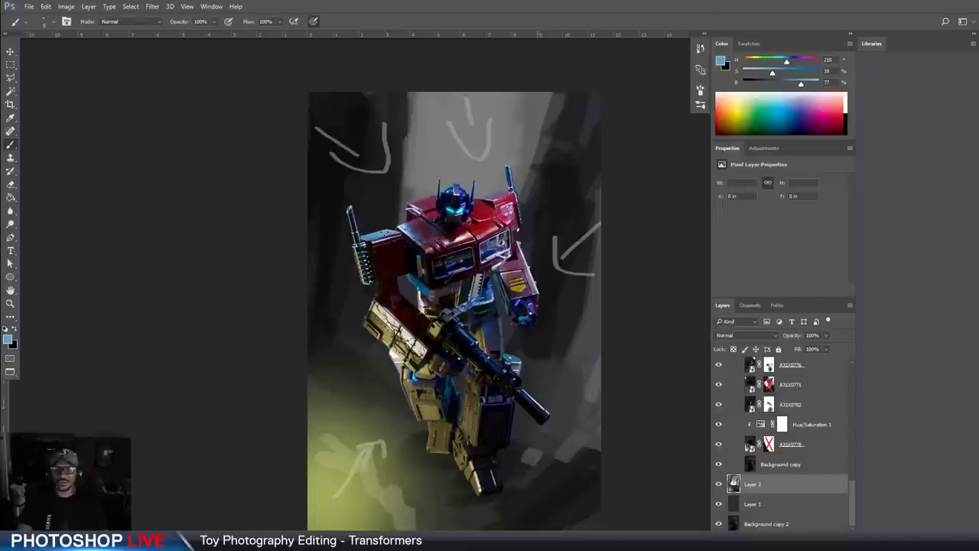
# Paint a light blue glow over the upper-left background behind the robot with a soft round brush enlarged up to 3200 px
pyautogui.click(53, 21)
pyautogui.doubleClick(89, 122)
pyautogui.press(']')
pyautogui.press(']')
pyautogui.press(']')
pyautogui.press(']')
pyautogui.press(']')
pyautogui.press(']')
pyautogui.press(']')
pyautogui.press(']')
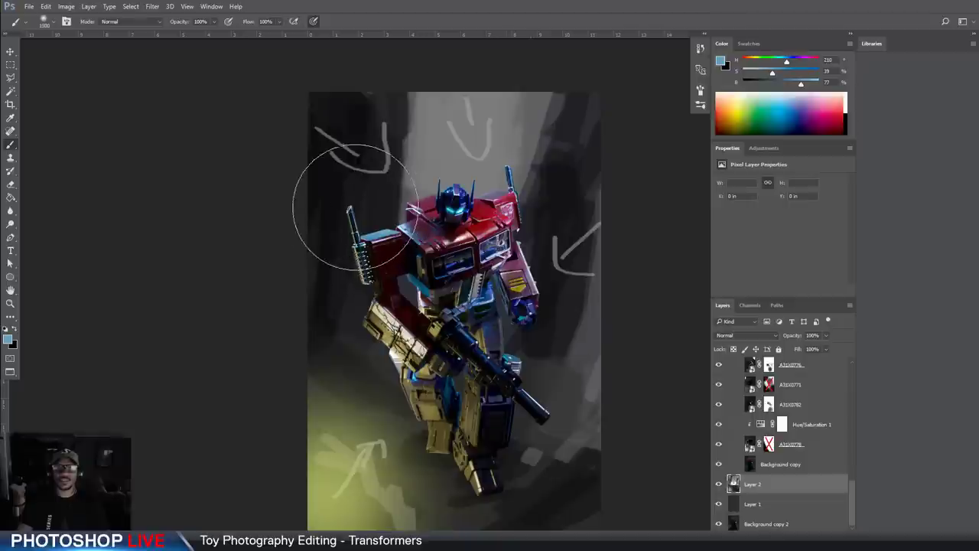
pyautogui.moveTo(291, 210); pyautogui.dragTo(344, 123)
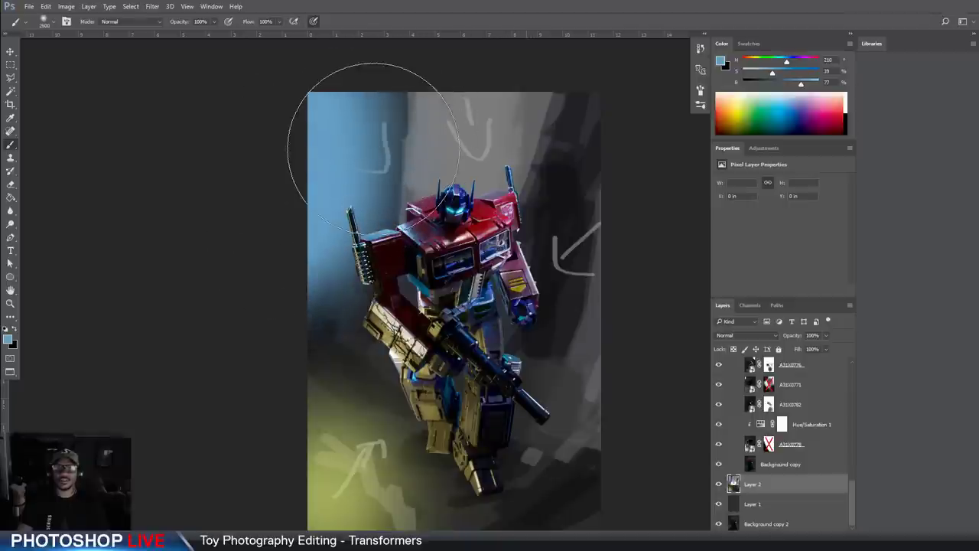
pyautogui.click(375, 146)
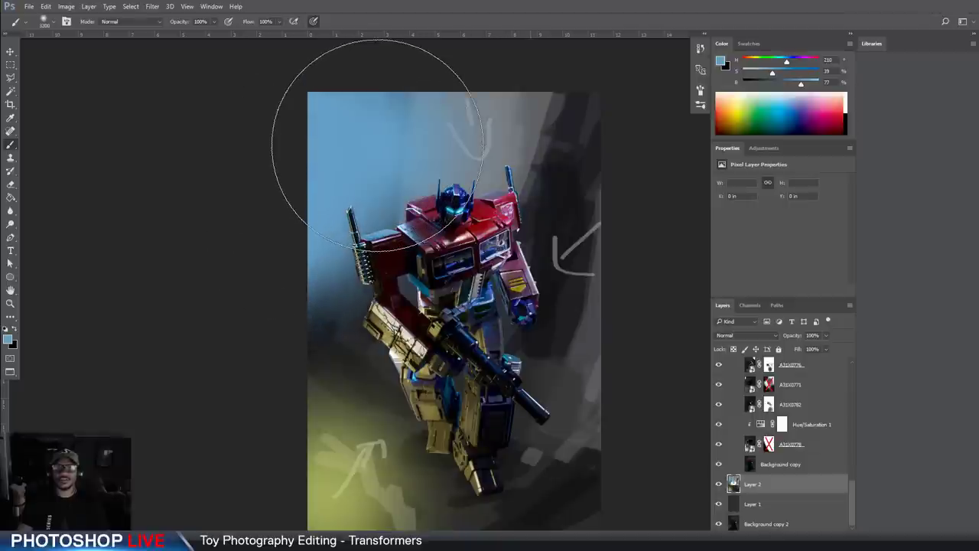
# Brighten the blue glow in the background's upper-left corner with two Color Dodge brush dabs at 20% opacity
pyautogui.click(156, 22)
pyautogui.click(113, 110)
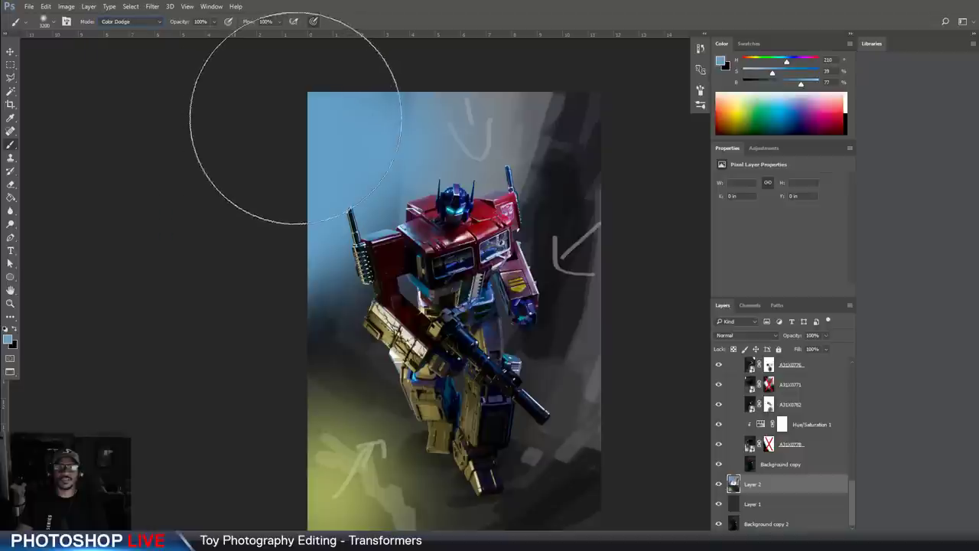
pyautogui.click(299, 117)
pyautogui.hotkey('ctrl', 'z')
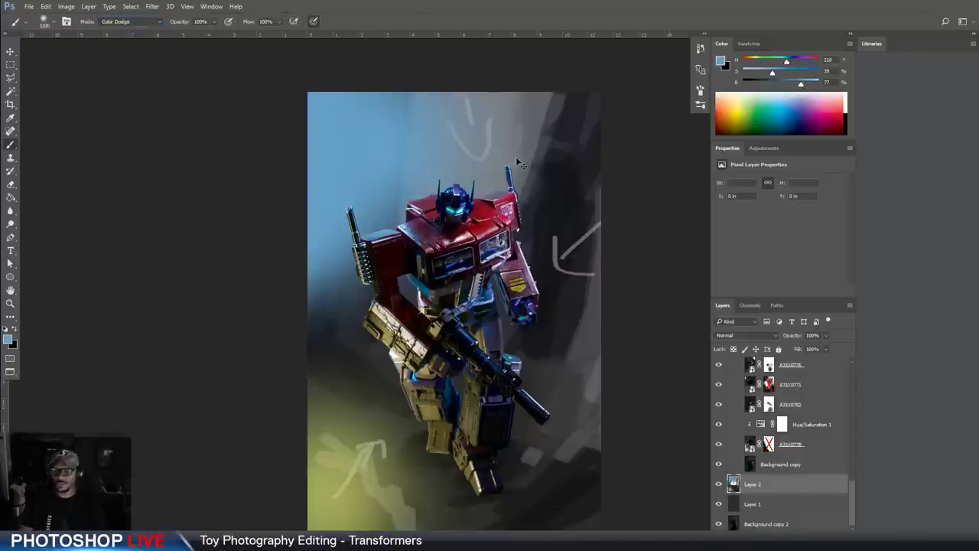
pyautogui.press('2')
pyautogui.click(298, 123)
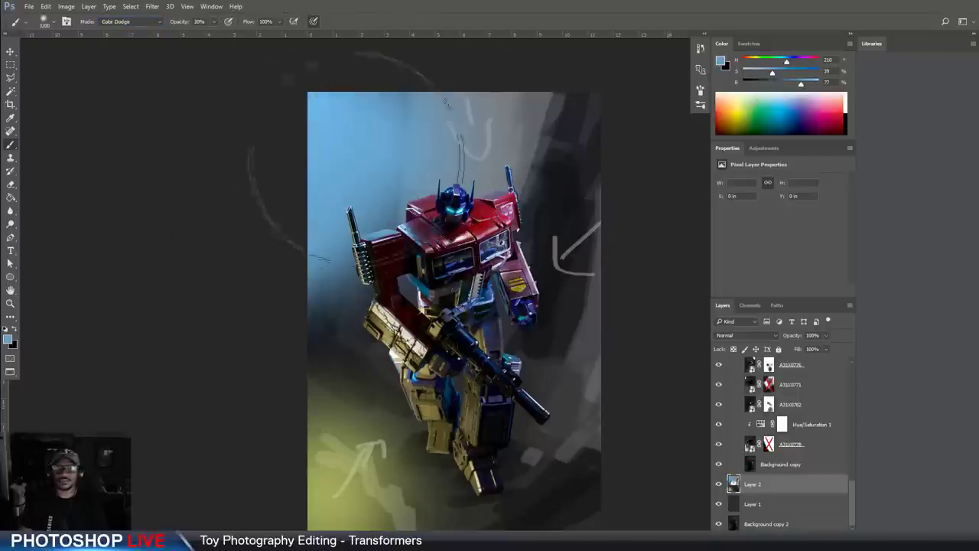
pyautogui.click(303, 123)
# Compare the composite with and without the lower backdrop layers by toggling their visibility, especially the painted Layer 2
pyautogui.moveTo(504, 373); pyautogui.dragTo(487, 335)
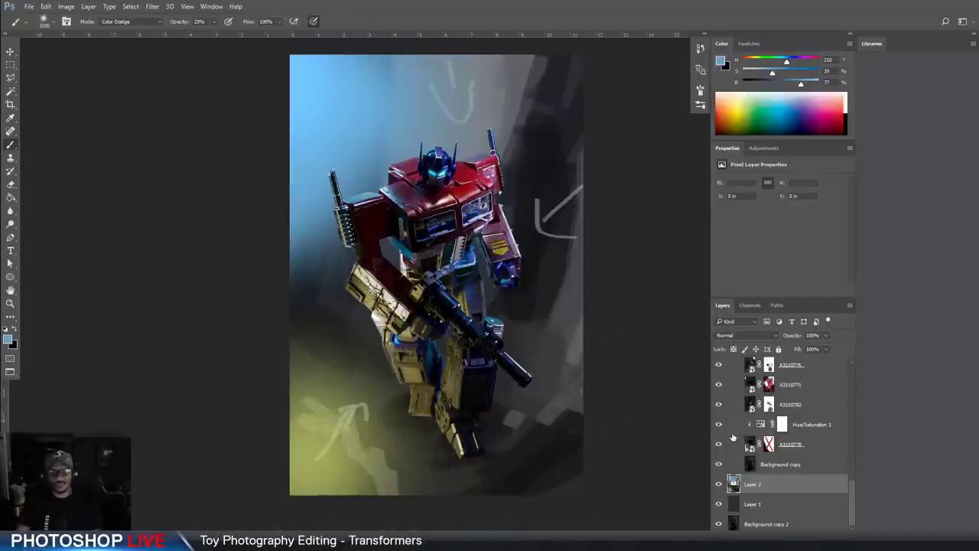
pyautogui.scroll(-3, 470, 311)
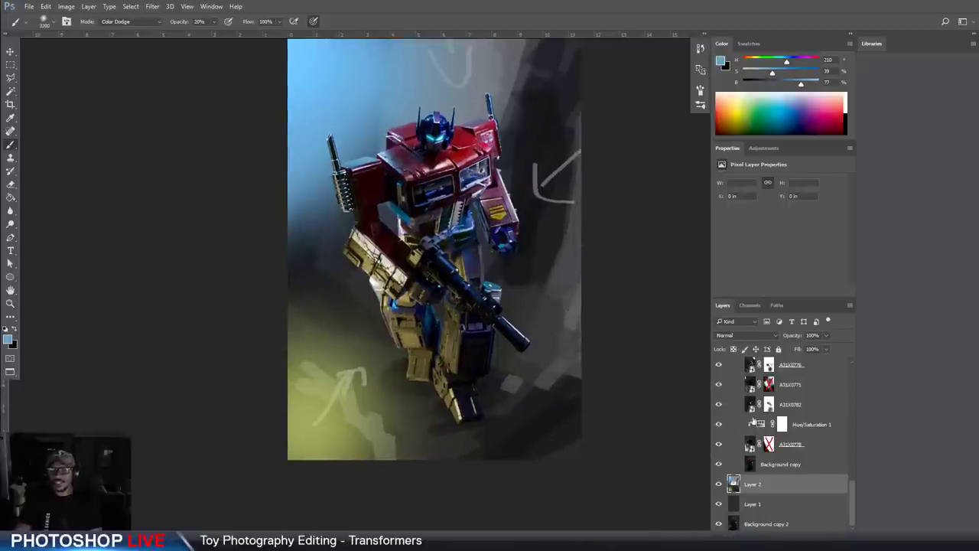
pyautogui.click(721, 468)
pyautogui.click(721, 468)
pyautogui.click(719, 482)
pyautogui.click(719, 482)
pyautogui.moveTo(454, 263); pyautogui.dragTo(401, 293)
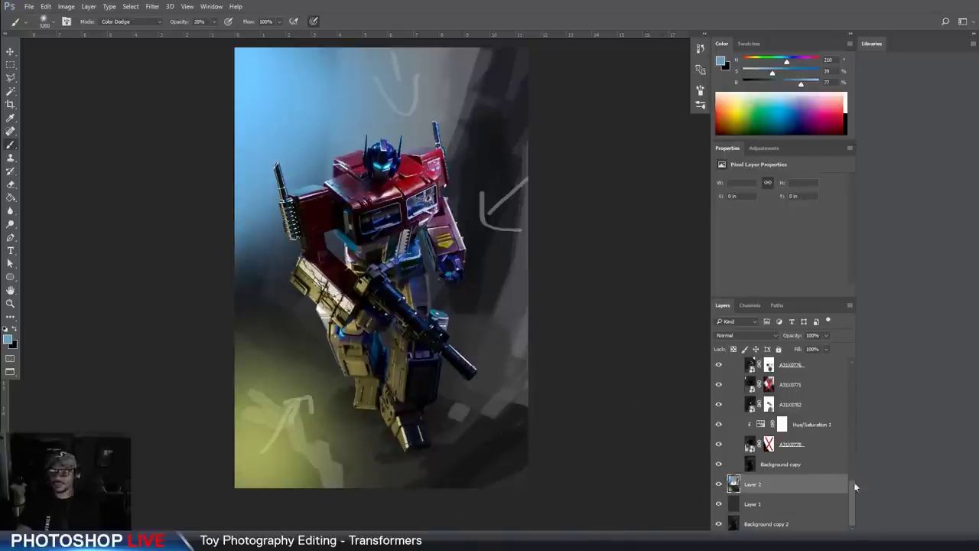
pyautogui.click(719, 504)
pyautogui.click(718, 504)
pyautogui.click(719, 483)
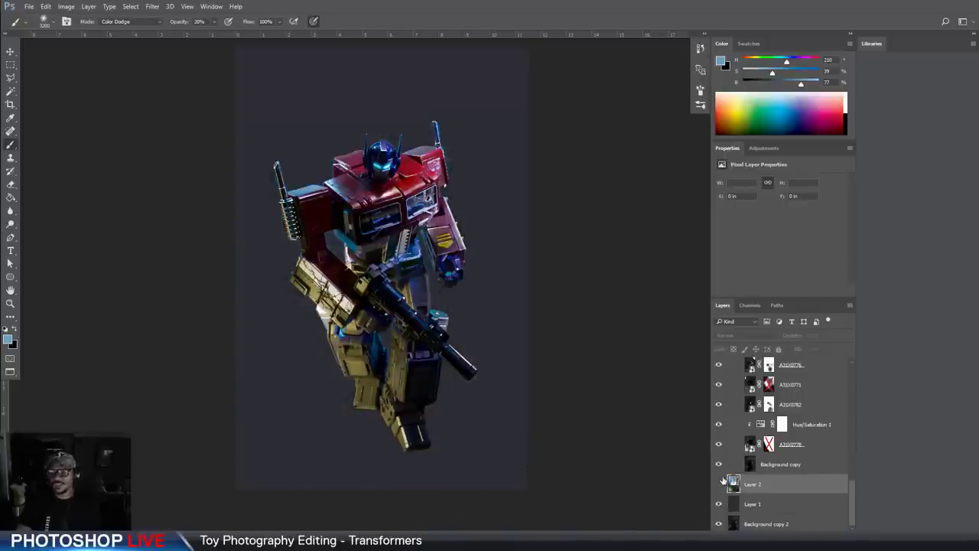
pyautogui.click(718, 484)
pyautogui.click(719, 483)
pyautogui.click(719, 483)
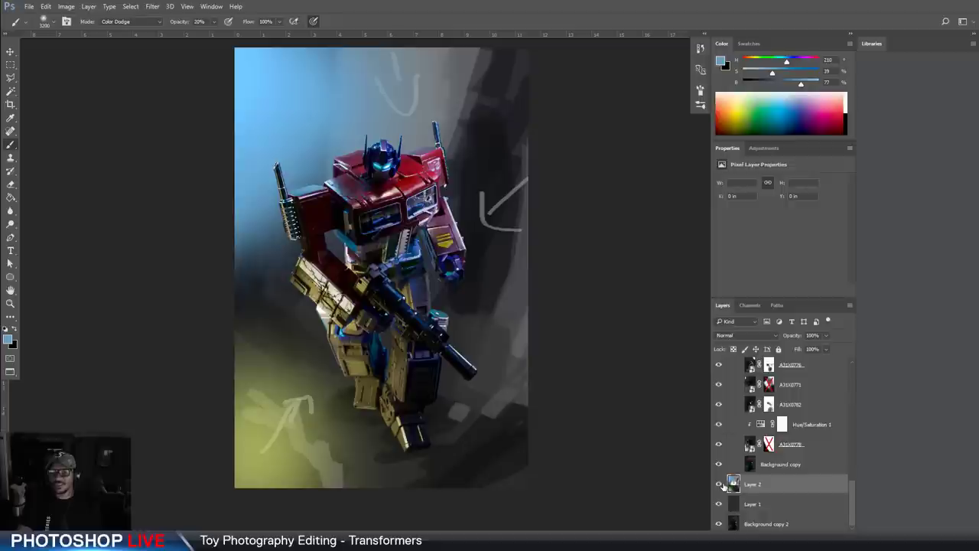
pyautogui.click(719, 483)
pyautogui.click(719, 483)
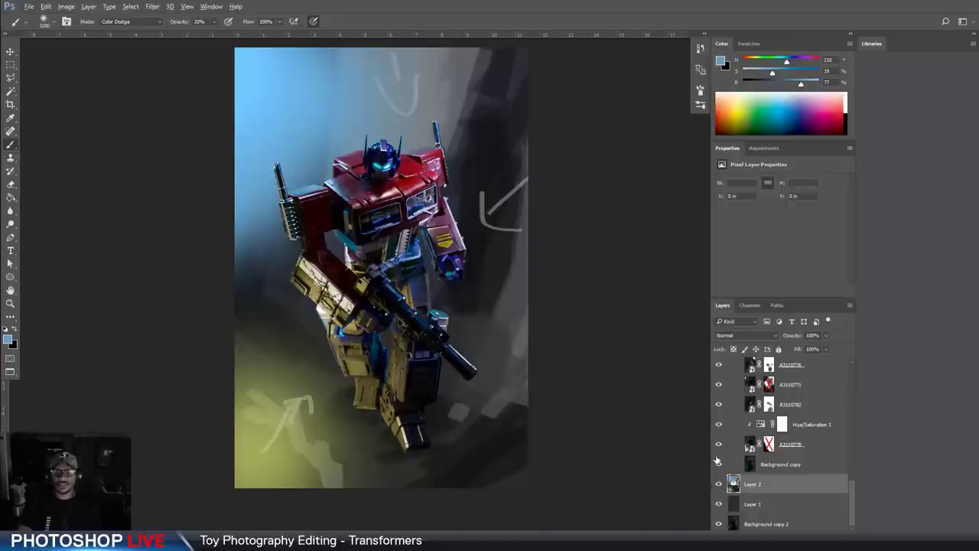
# Sample the dark grey of the floor near the feet and set the brush's blending mode to Normal
pyautogui.keyDown('alt'); pyautogui.click(465, 385); pyautogui.keyUp('alt')
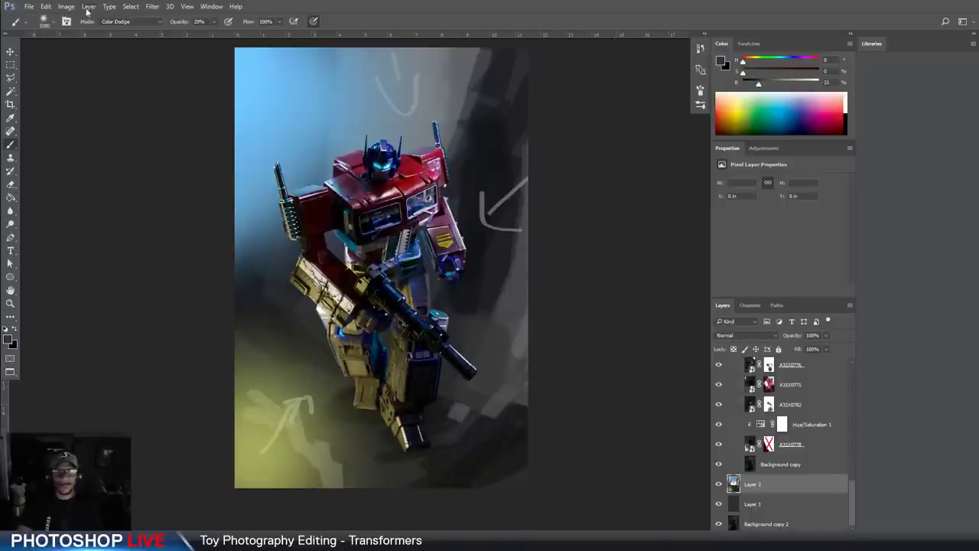
pyautogui.click(65, 21)
pyautogui.click(153, 23)
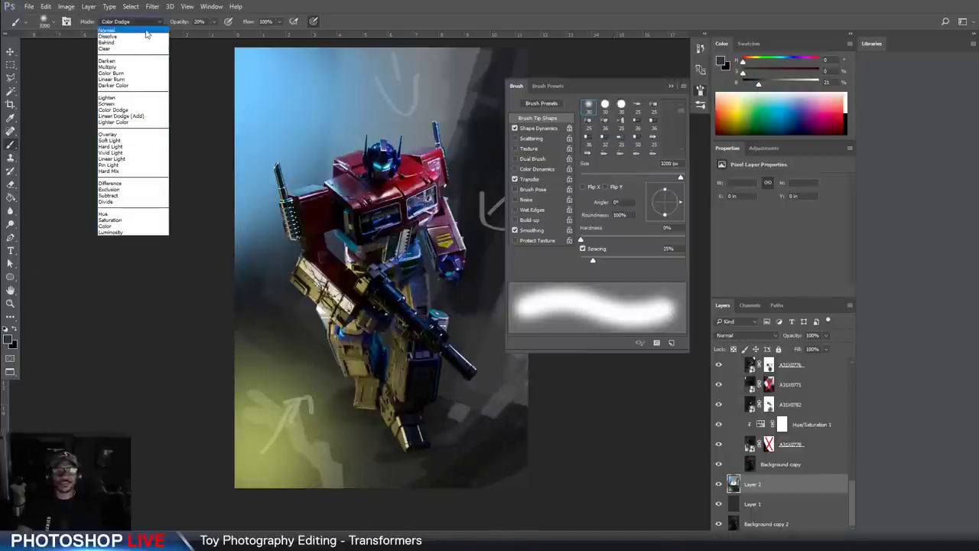
pyautogui.click(123, 23)
pyautogui.hotkey('ctrl', 'Tab')
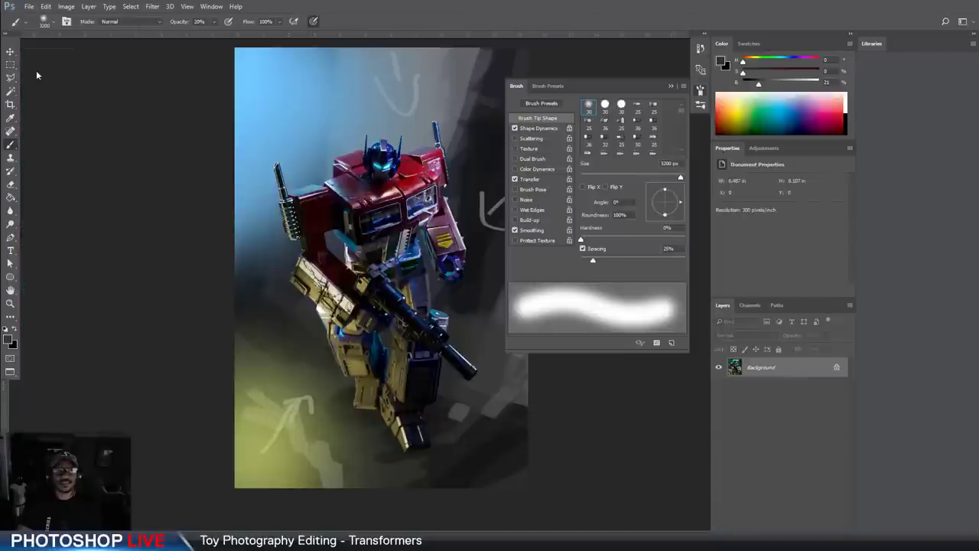
pyautogui.click(467, 5)
# Smooth the floor around the robot's feet with the sampled dark grey, using a 1700 px brush at 100% opacity
pyautogui.moveTo(376, 309); pyautogui.dragTo(367, 272)
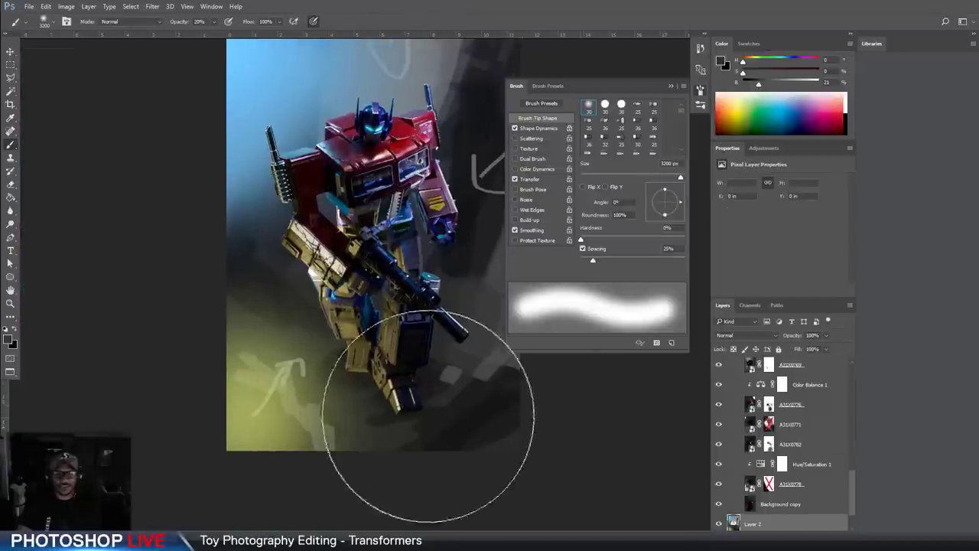
pyautogui.hotkey('ctrl', '+')
pyautogui.moveTo(374, 393); pyautogui.dragTo(393, 362)
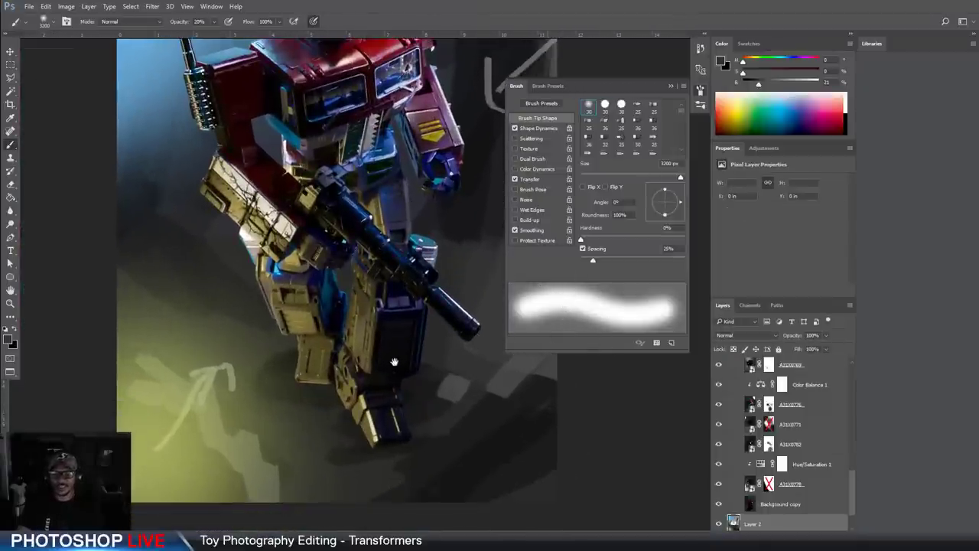
pyautogui.press('[')
pyautogui.press('[')
pyautogui.press('[')
pyautogui.press('[')
pyautogui.press('[')
pyautogui.press('[')
pyautogui.press('[')
pyautogui.press('[')
pyautogui.press('[')
pyautogui.press('[')
pyautogui.press('[')
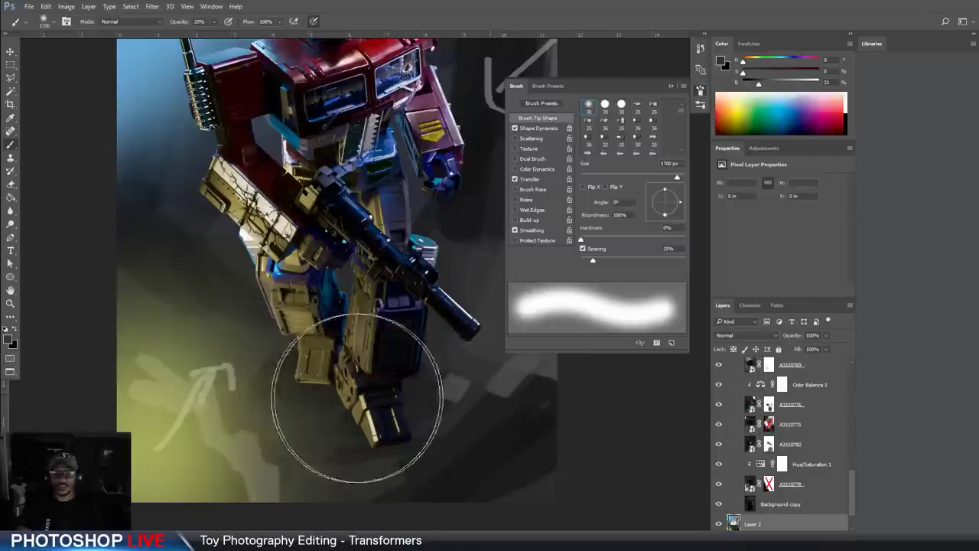
pyautogui.click(515, 87)
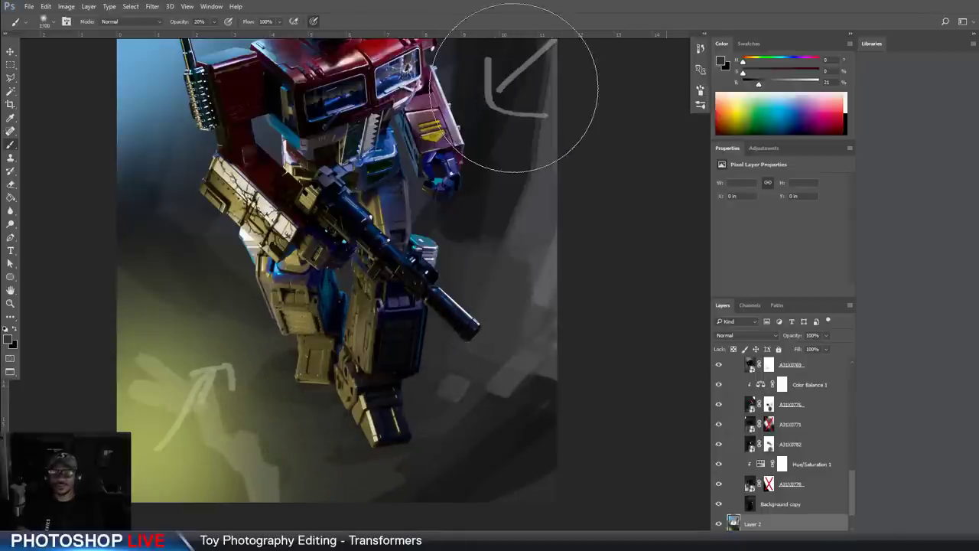
pyautogui.moveTo(210, 23)
pyautogui.mouseDown()
pyautogui.moveTo(232, 35)
pyautogui.moveTo(262, 4)
pyautogui.mouseUp()
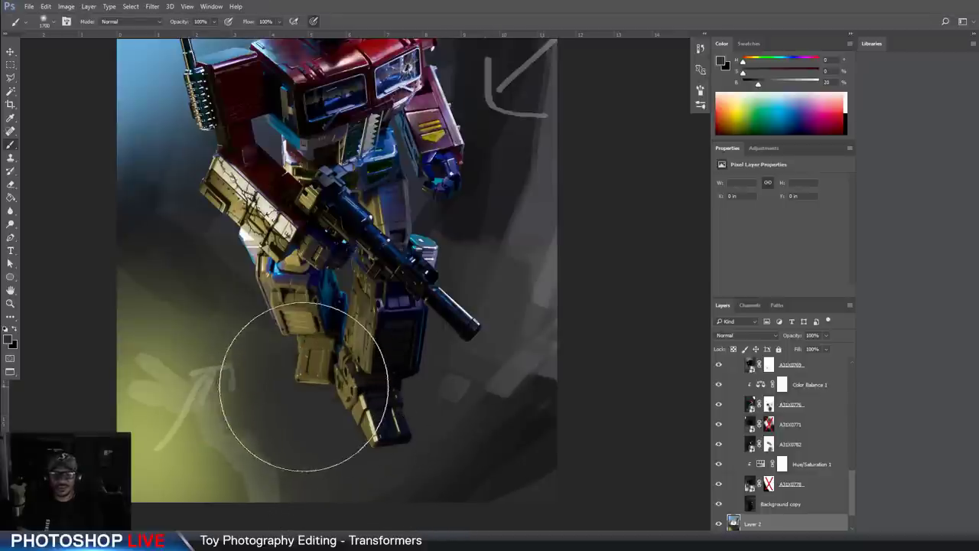
pyautogui.hotkey('ctrl', '-')
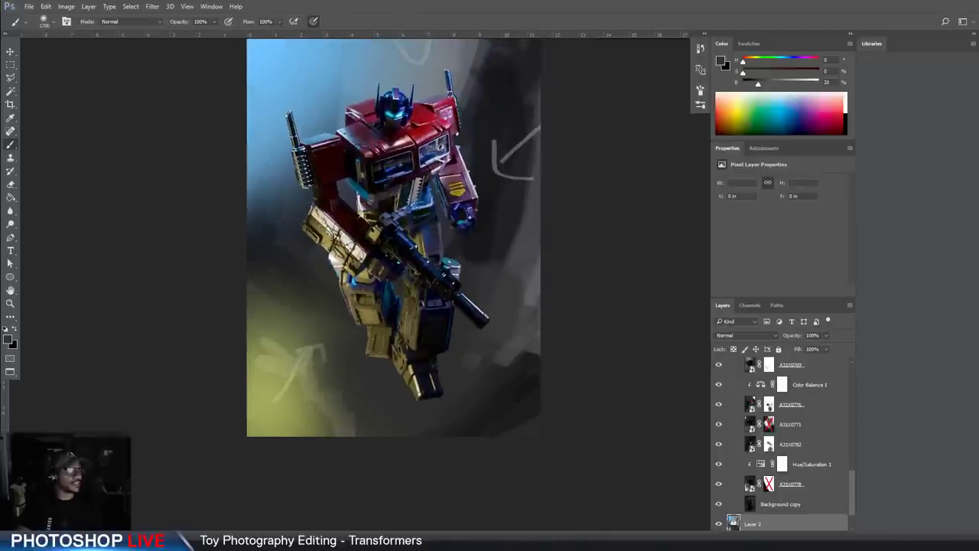
# Switch to ACDSee Quick View, view the beirut1_f.jpg and street-edited.jpg photos, and close both
pyautogui.hotkey('alt', 'Tab')
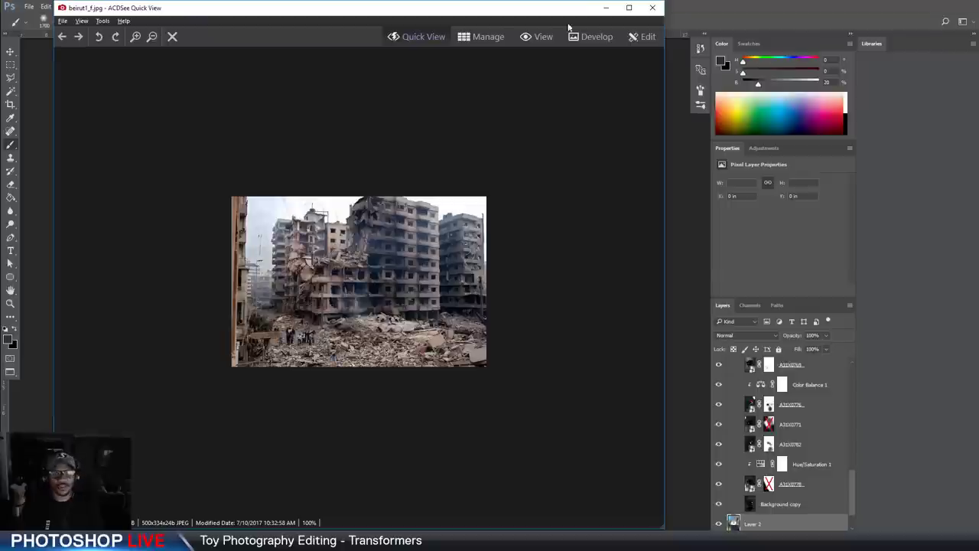
pyautogui.click(653, 8)
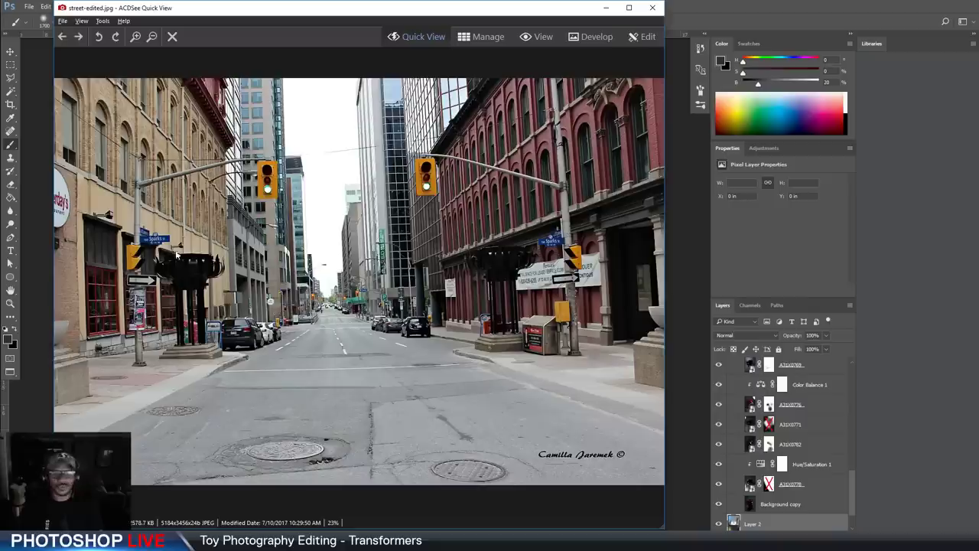
pyautogui.click(650, 9)
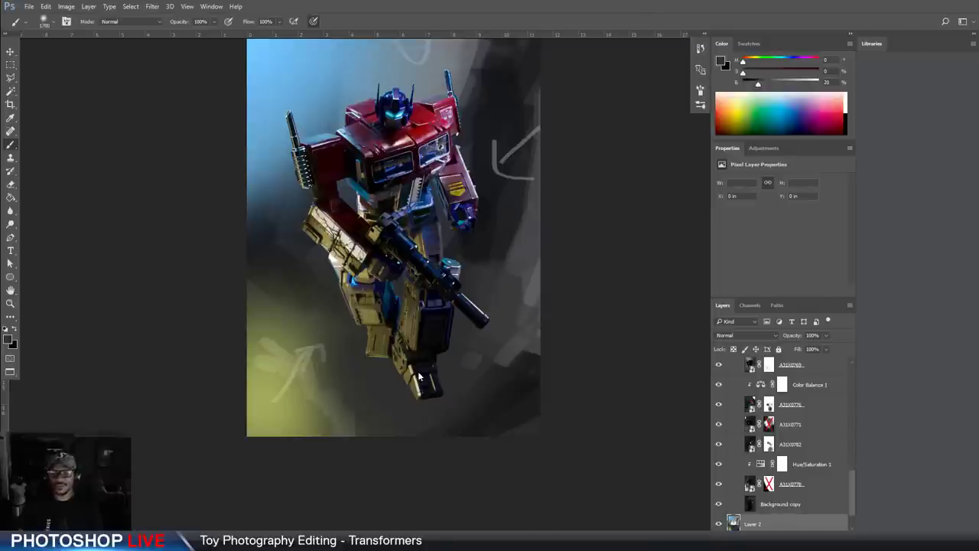
# Place the street-edited photo above Layer 2 behind the robot and enlarge it to fill the whole canvas
pyautogui.moveTo(419, 380); pyautogui.dragTo(418, 376)
pyautogui.moveTo(540, 140); pyautogui.dragTo(938, 6)
pyautogui.moveTo(485, 503); pyautogui.dragTo(420, 361)
pyautogui.press('Return')
pyautogui.hotkey('ctrl', '-')
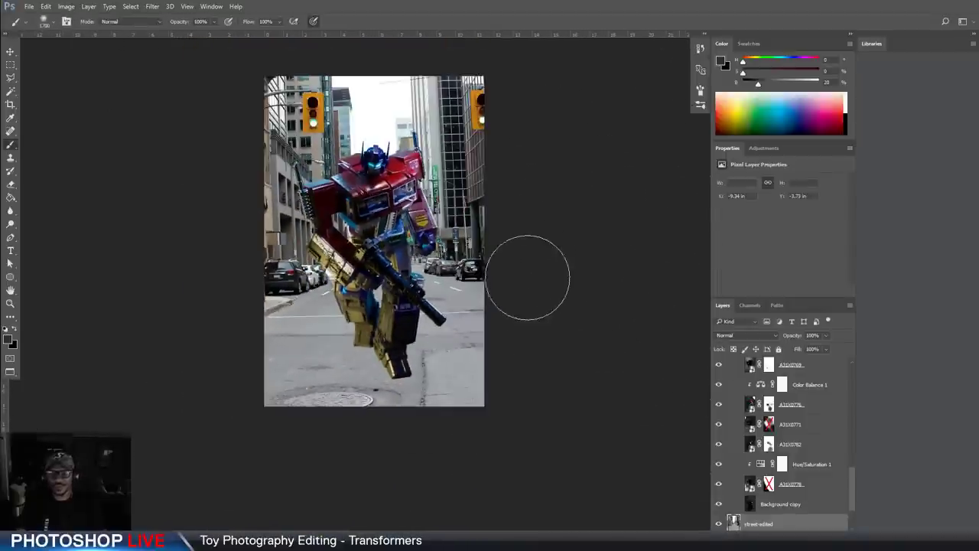
# Add a layer mask to the street-edited layer and hide the photo's sky and upper buildings with black paint
pyautogui.scroll(-3, 812, 516)
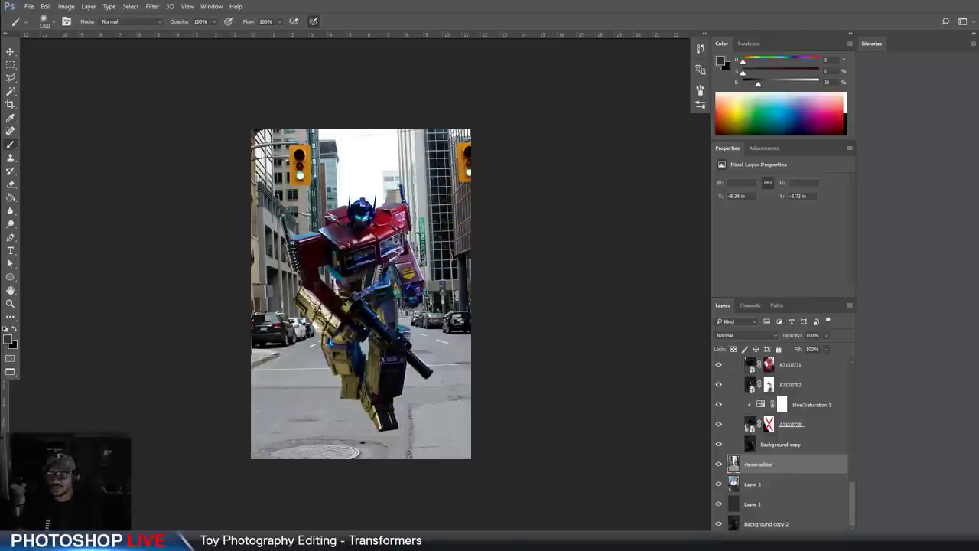
pyautogui.click(792, 536)
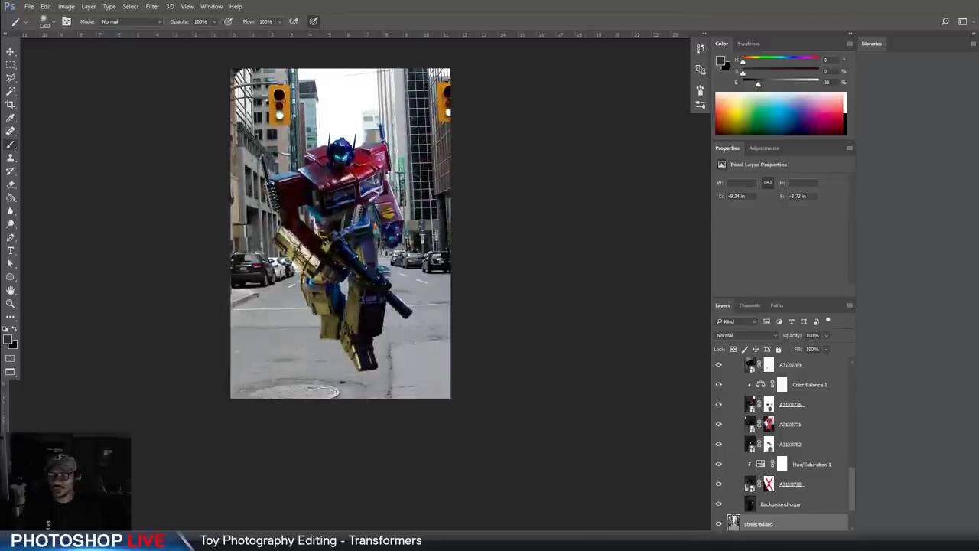
pyautogui.click(778, 536)
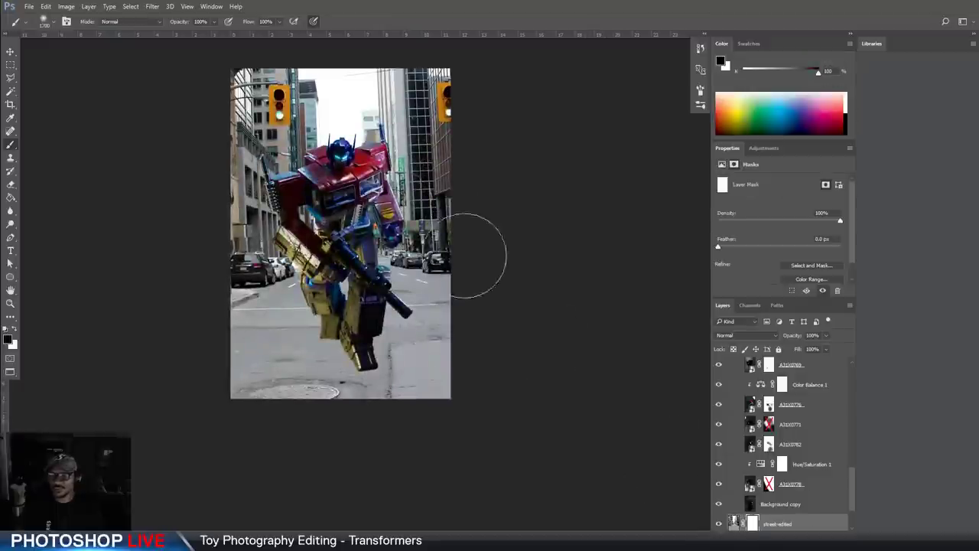
pyautogui.moveTo(464, 123); pyautogui.dragTo(222, 93)
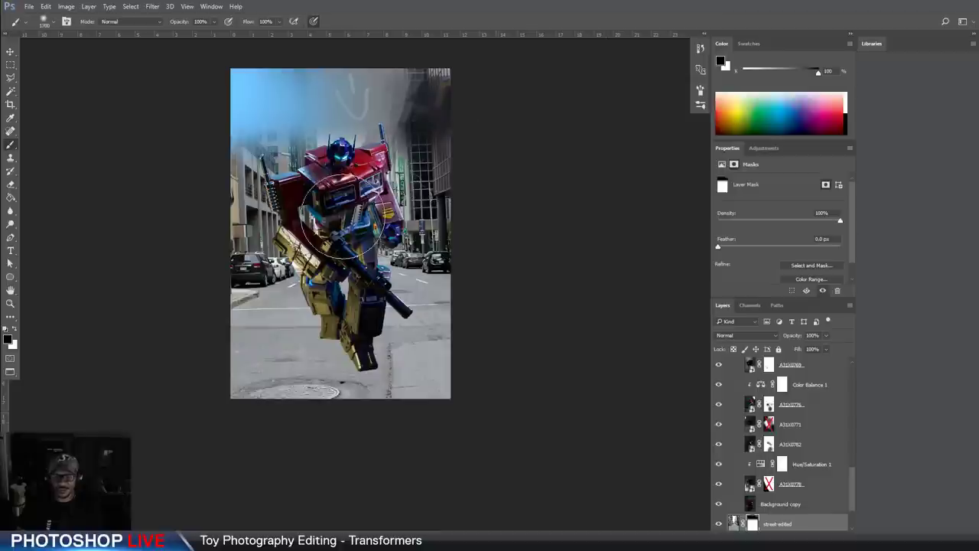
# Enlarge the mask brush to 2800 px and hide the remaining buildings and cars, keeping only the pavement beneath the robot
pyautogui.press(']')
pyautogui.press(']')
pyautogui.moveTo(455, 178); pyautogui.dragTo(246, 179)
pyautogui.press(']')
pyautogui.press(']')
pyautogui.press(']')
pyautogui.press(']')
pyautogui.press(']')
pyautogui.press(']')
pyautogui.press(']')
pyautogui.press(']')
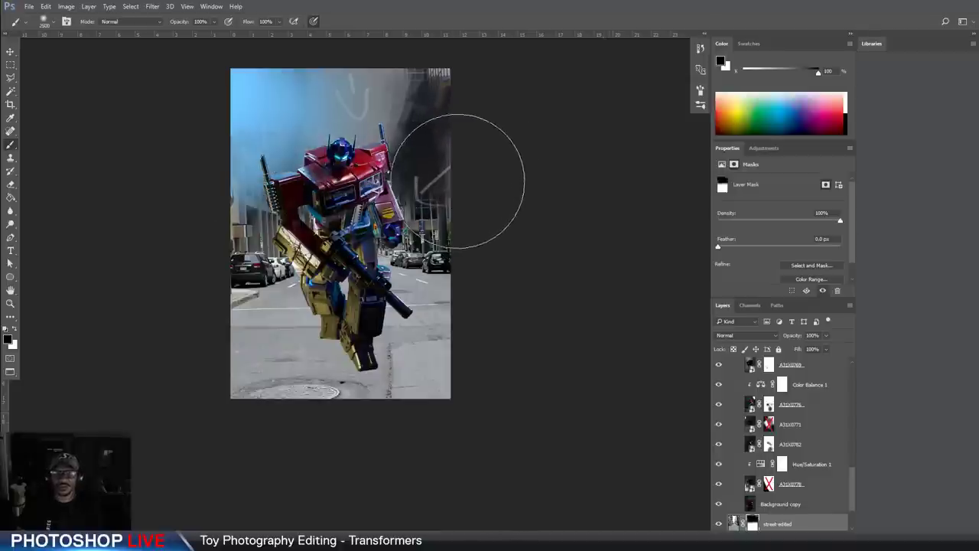
pyautogui.moveTo(448, 171)
pyautogui.mouseDown()
pyautogui.moveTo(288, 237)
pyautogui.moveTo(203, 240)
pyautogui.moveTo(155, 211)
pyautogui.moveTo(163, 105)
pyautogui.mouseUp()
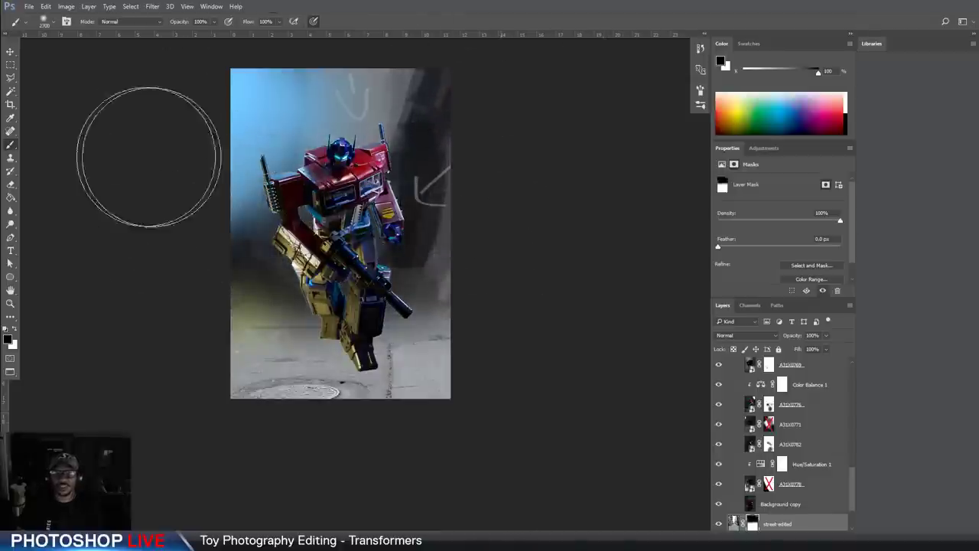
pyautogui.moveTo(186, 252); pyautogui.dragTo(464, 229)
pyautogui.press(']')
pyautogui.hotkey('ctrl', '=')
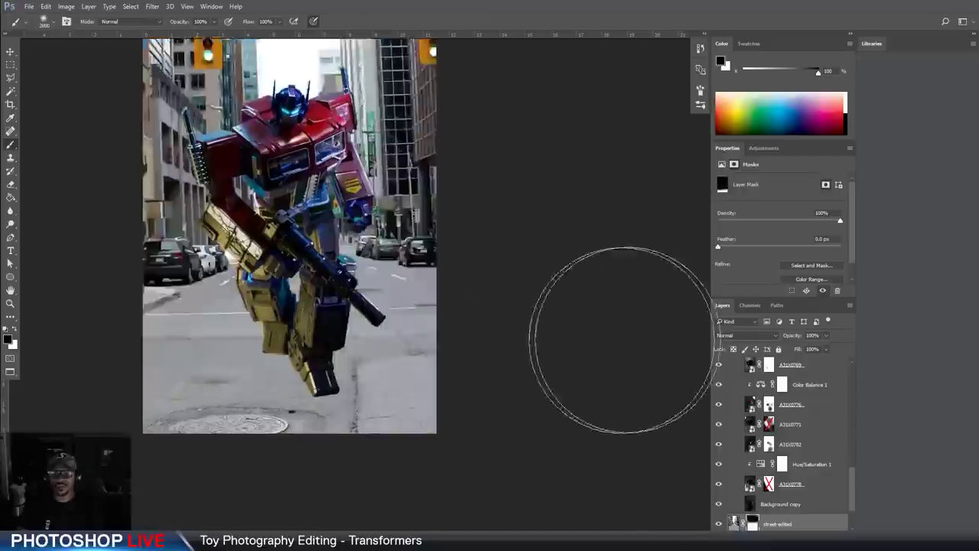
pyautogui.moveTo(372, 345); pyautogui.dragTo(474, 332)
# Add a Levels adjustment above the street-edited layer and clip it to that layer
pyautogui.scroll(-1, 841, 497)
pyautogui.scroll(1, 807, 496)
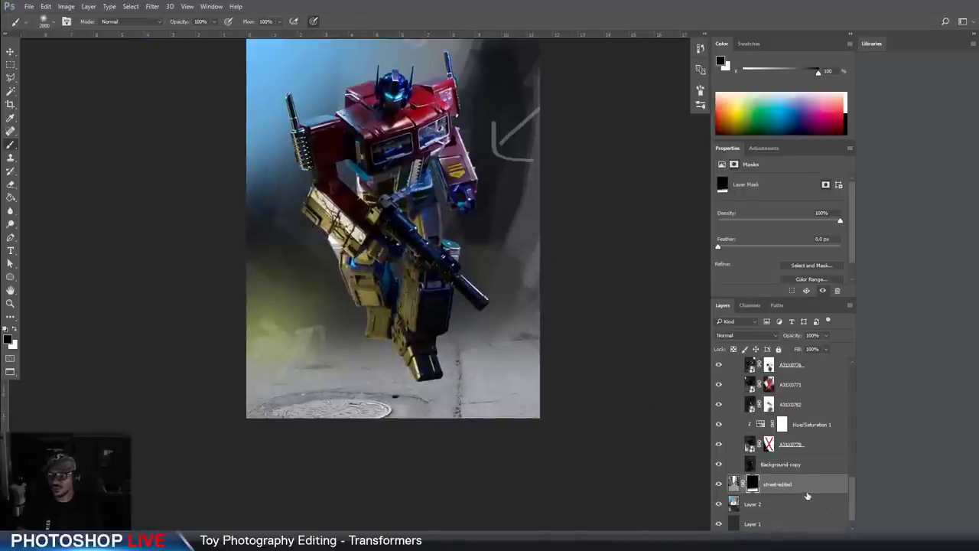
pyautogui.click(793, 538)
pyautogui.click(813, 368)
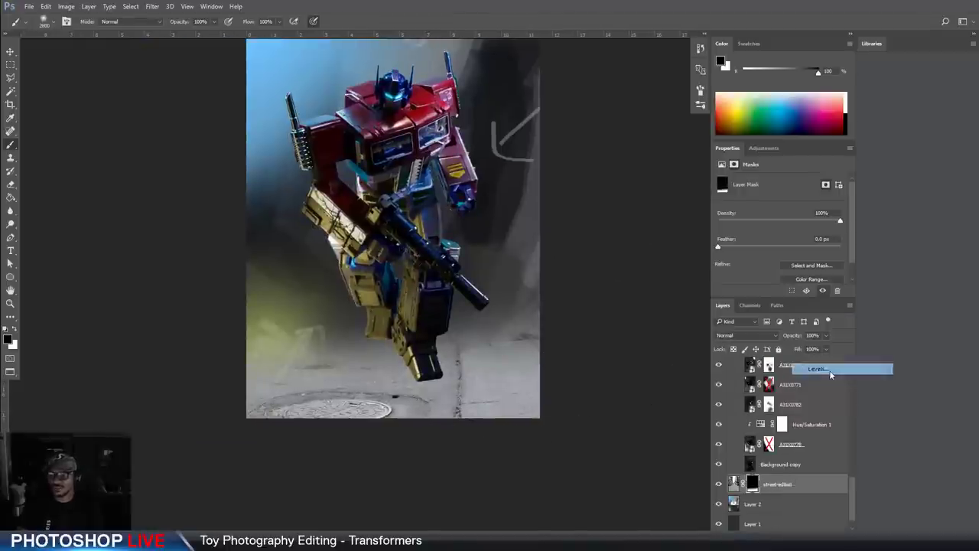
pyautogui.keyDown('alt'); pyautogui.click(751, 493); pyautogui.keyUp('alt')
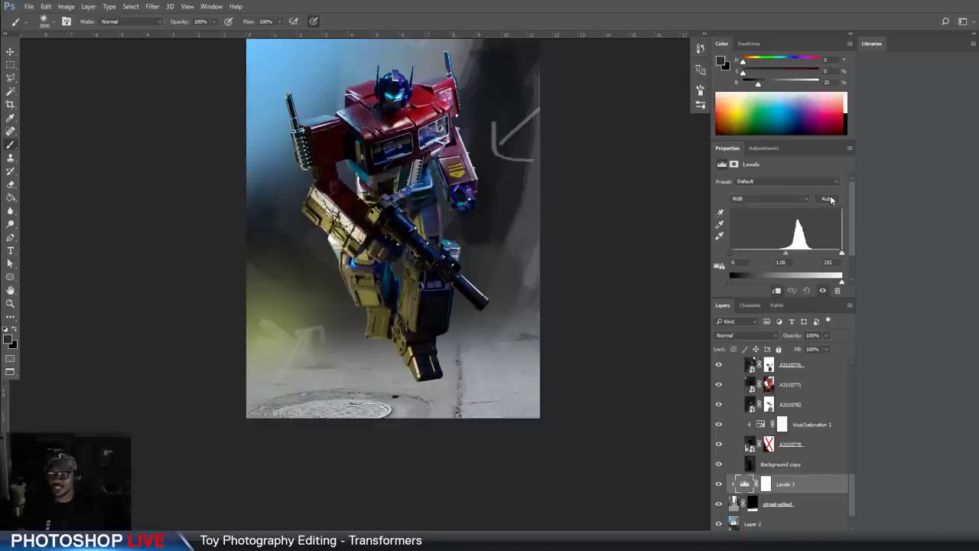
# Darken the pavement in Levels with input black at 56, midtones at 0.42 and a reduced output white
pyautogui.moveTo(772, 258); pyautogui.dragTo(811, 254)
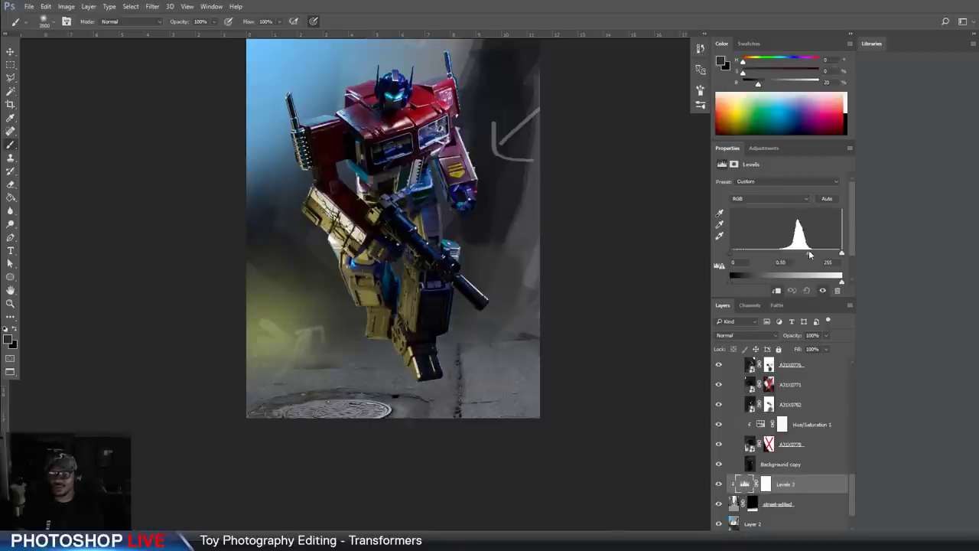
pyautogui.moveTo(747, 259); pyautogui.dragTo(755, 256)
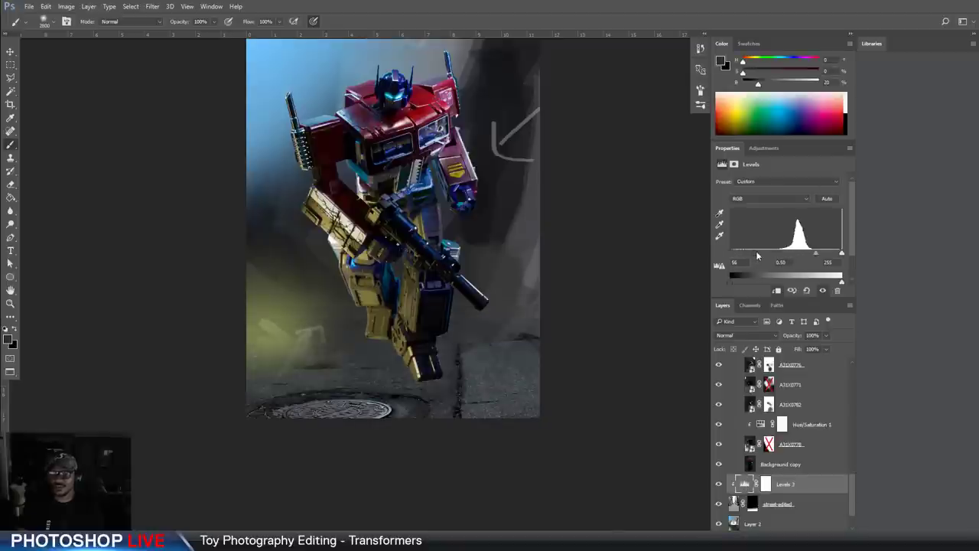
pyautogui.moveTo(817, 259); pyautogui.dragTo(820, 260)
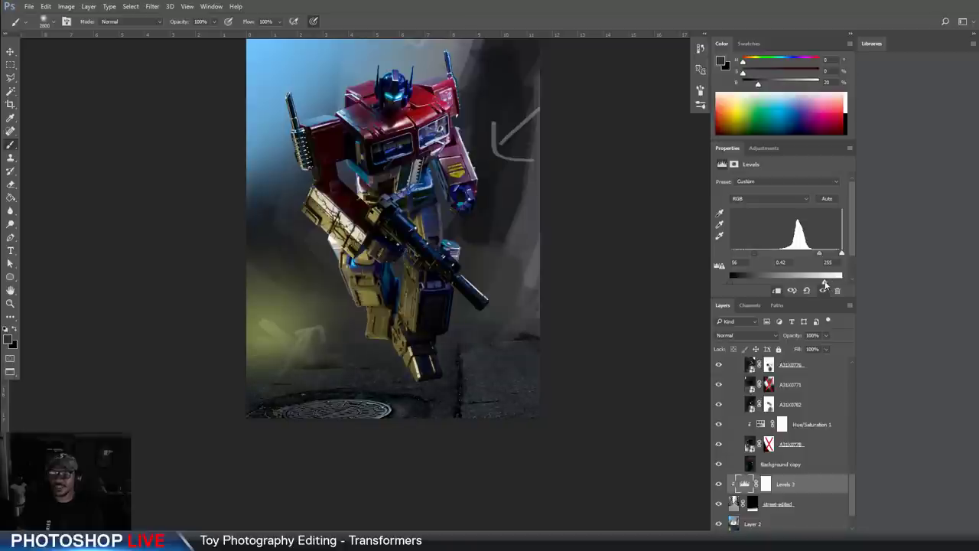
# Mask out the pavement in the image's lower-left corner on the street-edited layer so the yellow-green glow shows through
pyautogui.scroll(2, 431, 237)
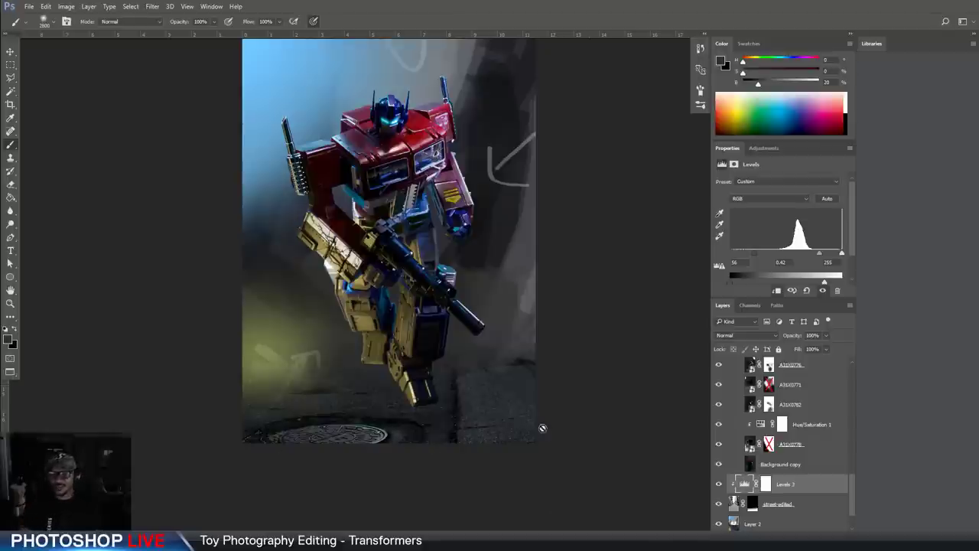
pyautogui.click(766, 484)
pyautogui.click(759, 507)
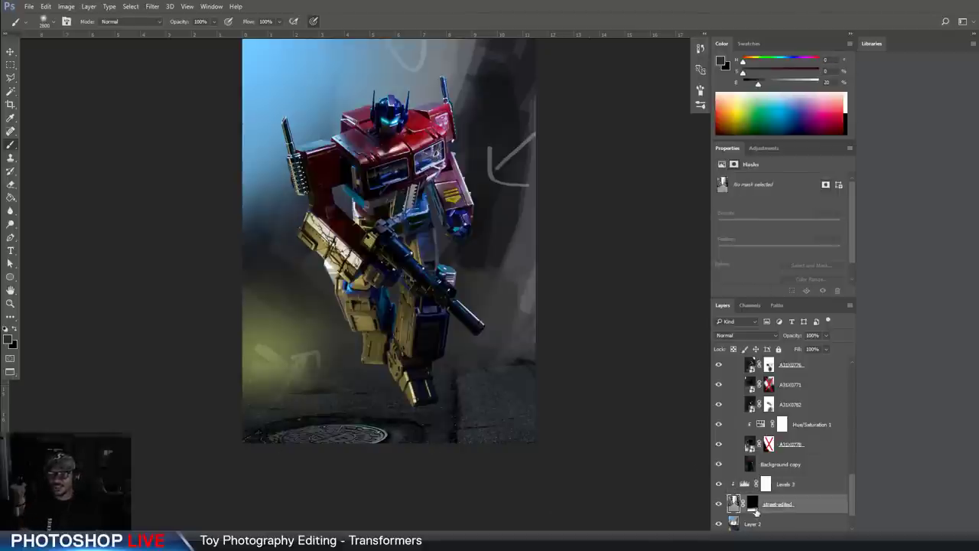
pyautogui.moveTo(216, 418)
pyautogui.mouseDown()
pyautogui.moveTo(251, 408)
pyautogui.moveTo(316, 436)
pyautogui.mouseUp()
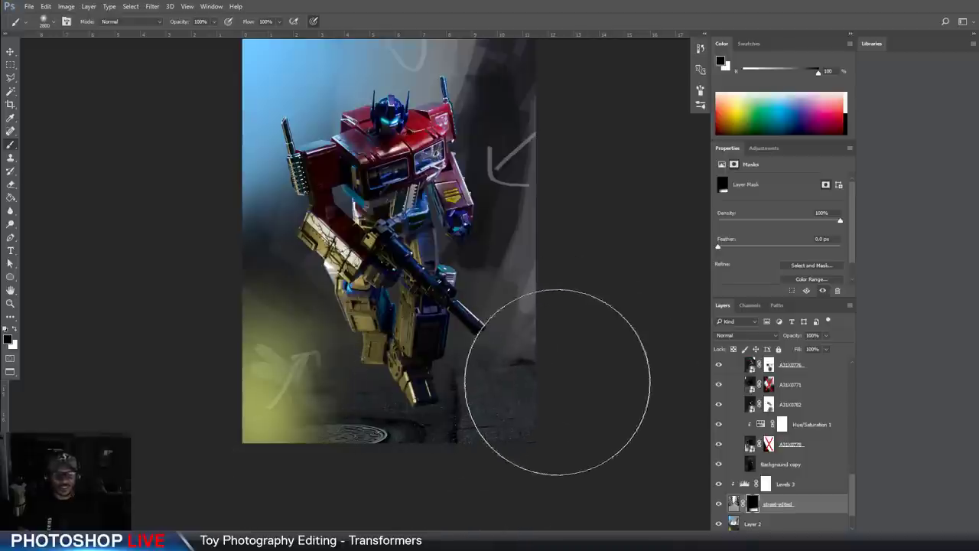
pyautogui.moveTo(498, 273); pyautogui.dragTo(484, 277)
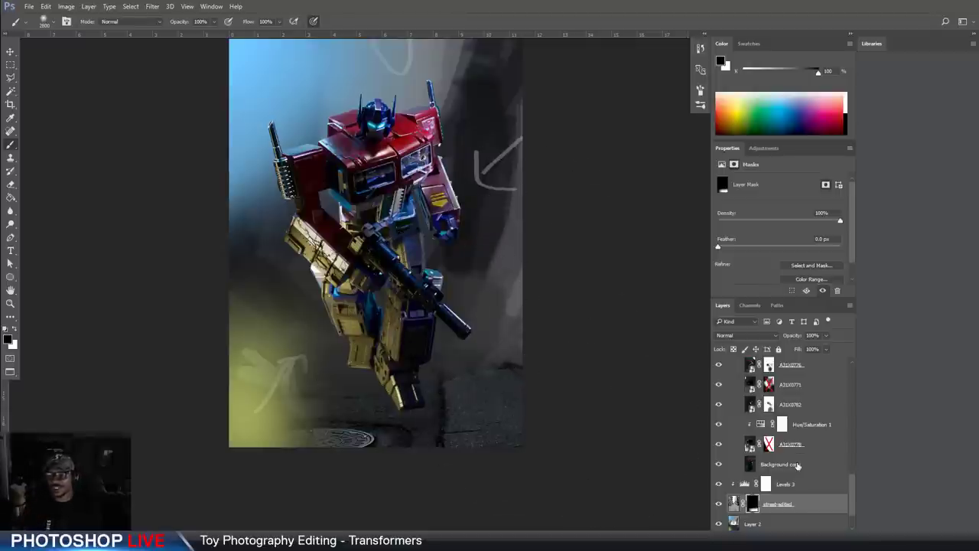
# Collapse the robot's image group and create a new blank layer directly above the pavement's Levels adjustment
pyautogui.scroll(5, 788, 495)
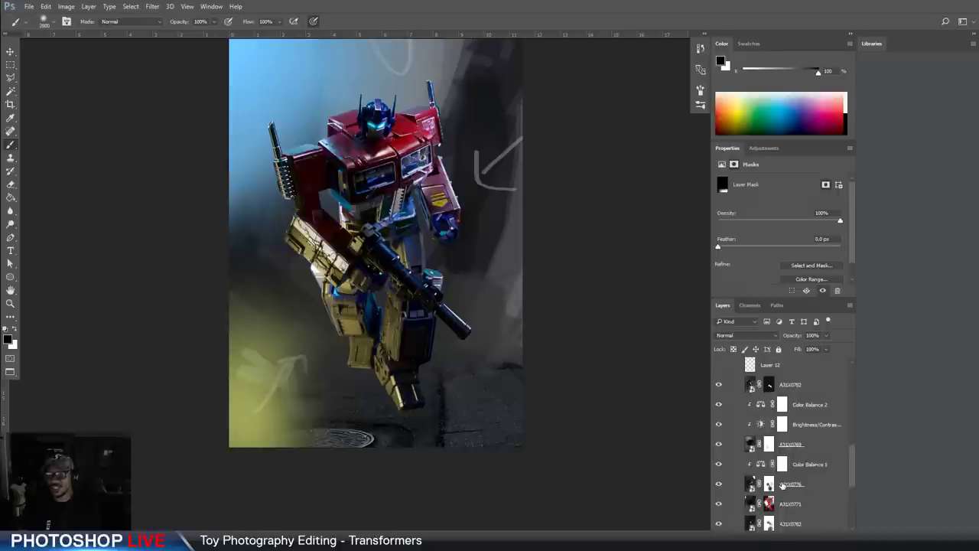
pyautogui.scroll(3, 757, 384)
pyautogui.click(739, 428)
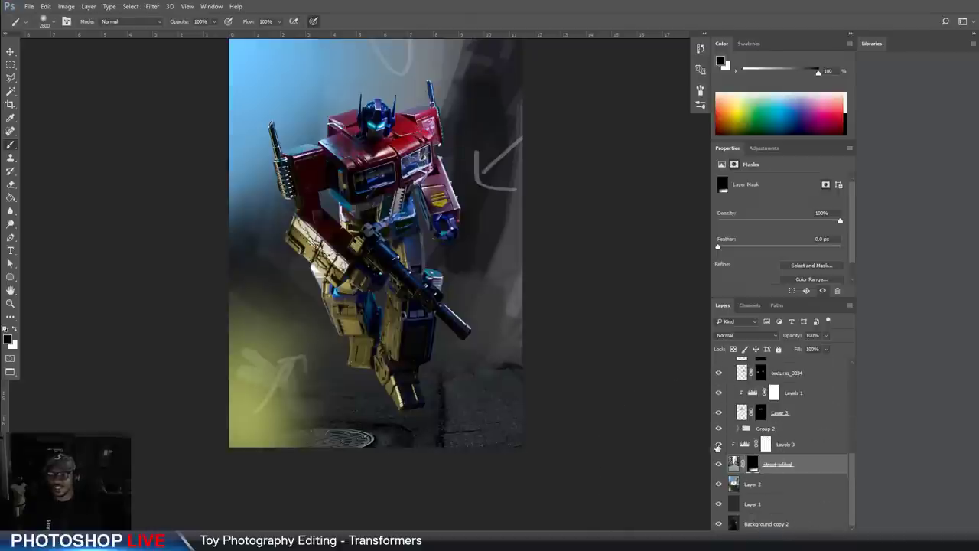
pyautogui.click(788, 445)
pyautogui.hotkey('ctrl', 'shift', 'alt', 'n')
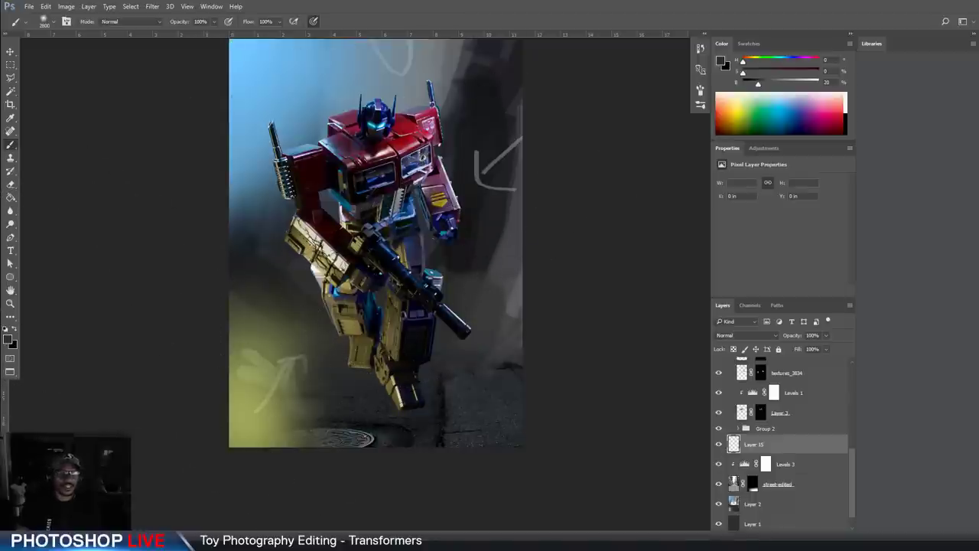
# Reduce the Brush size to about 90 px for painting close around the robot's feet
pyautogui.click(11, 304)
pyautogui.click(400, 398)
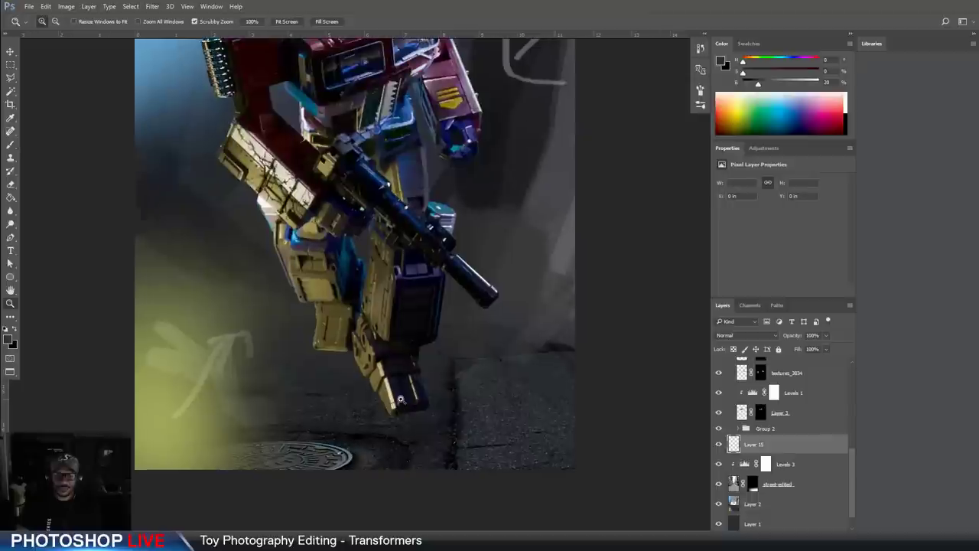
pyautogui.click(10, 144)
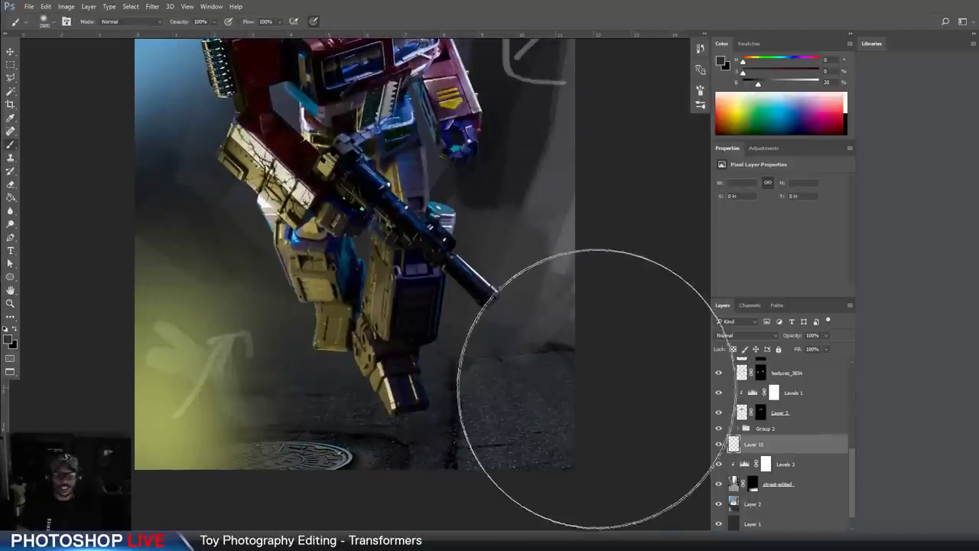
pyautogui.press('[')
pyautogui.press('[')
pyautogui.press('[')
pyautogui.press('[')
pyautogui.press('[')
pyautogui.press('[')
pyautogui.press('[')
pyautogui.press('[')
pyautogui.press('[')
pyautogui.press('[')
pyautogui.press('[')
pyautogui.press('[')
pyautogui.press('[')
pyautogui.press('[')
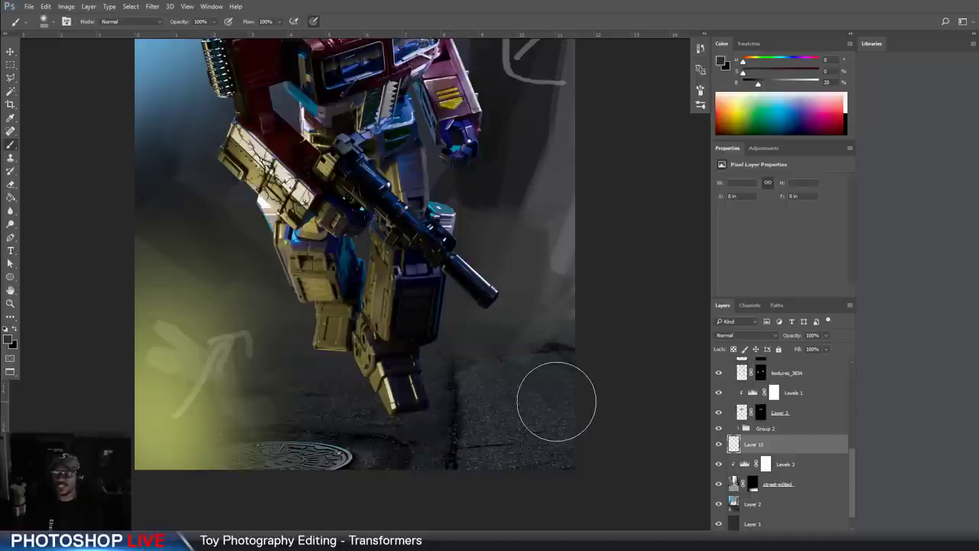
pyautogui.hotkey('ctrl', 'Tab')
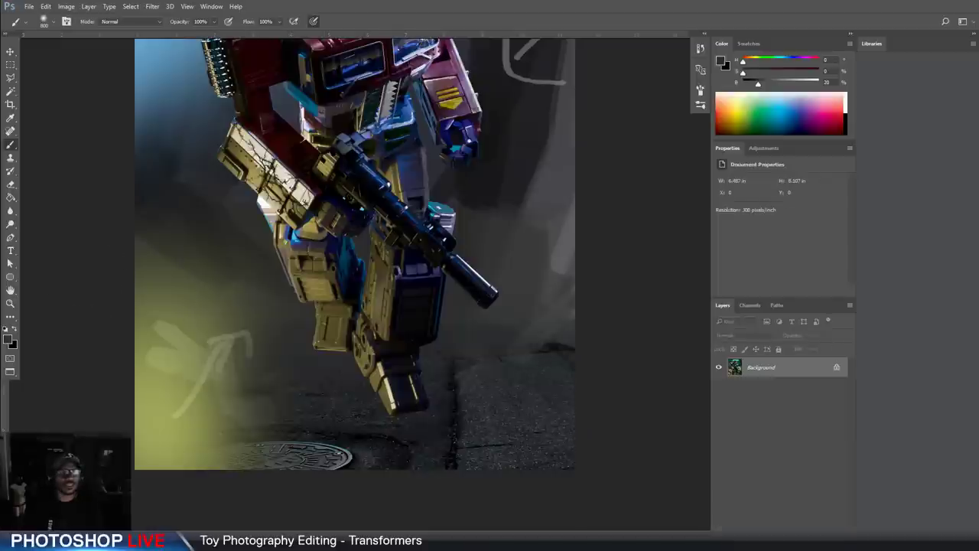
pyautogui.hotkey('ctrl', 'z')
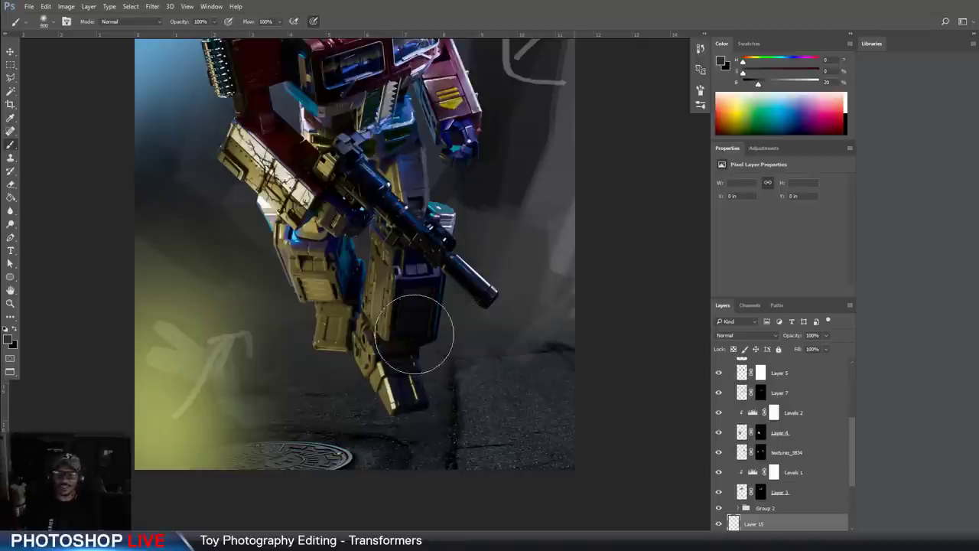
pyautogui.scroll(6, 413, 385)
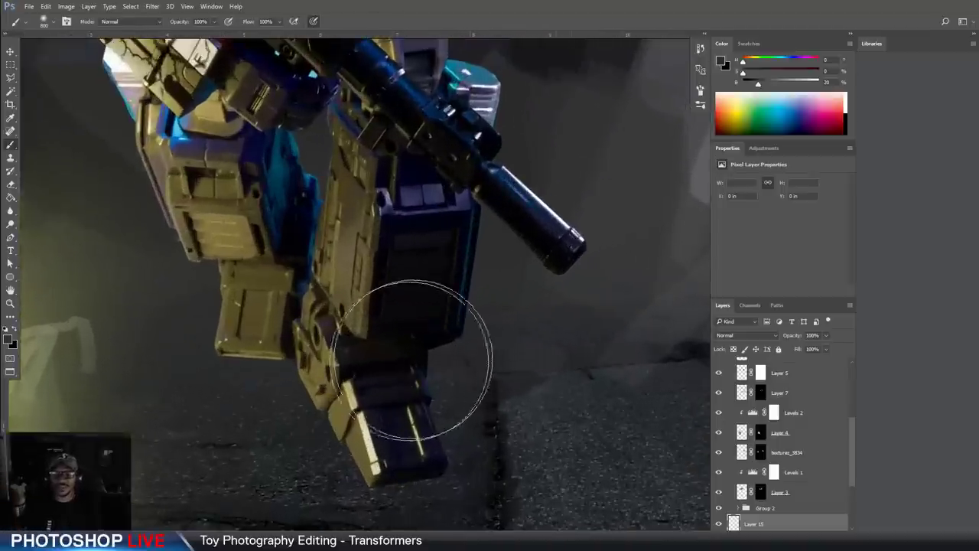
pyautogui.press('[')
pyautogui.press('[')
pyautogui.press('[')
pyautogui.press('[')
pyautogui.press('[')
pyautogui.press('[')
pyautogui.press('[')
pyautogui.press('[')
pyautogui.press('[')
pyautogui.press('[')
pyautogui.press('[')
pyautogui.press('[')
pyautogui.press('[')
pyautogui.press('[')
pyautogui.press('[')
pyautogui.press('[')
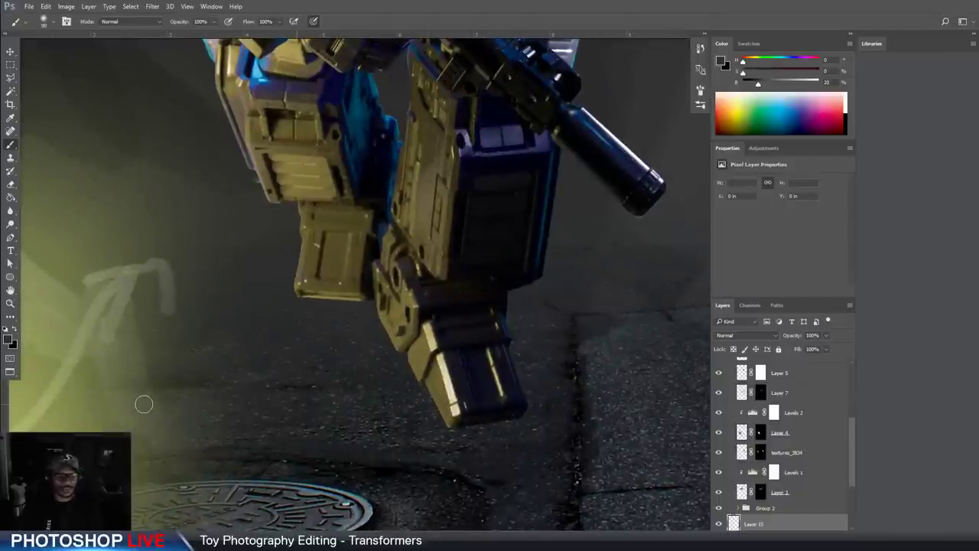
# Paint thin black contact shadows on the new layer along the undersides of the robot's rear and front feet
pyautogui.press('d')
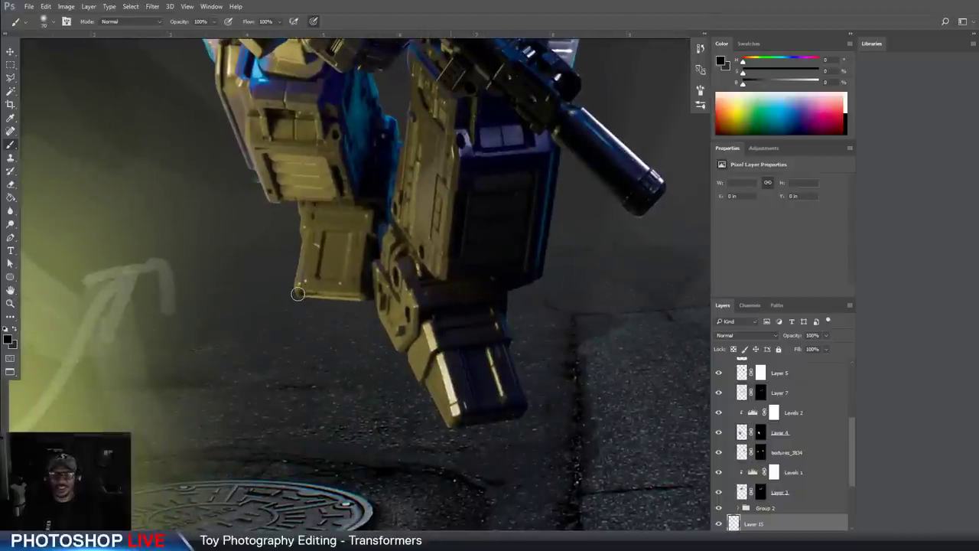
pyautogui.moveTo(311, 295)
pyautogui.mouseDown()
pyautogui.moveTo(365, 300)
pyautogui.moveTo(357, 308)
pyautogui.moveTo(363, 299)
pyautogui.mouseUp()
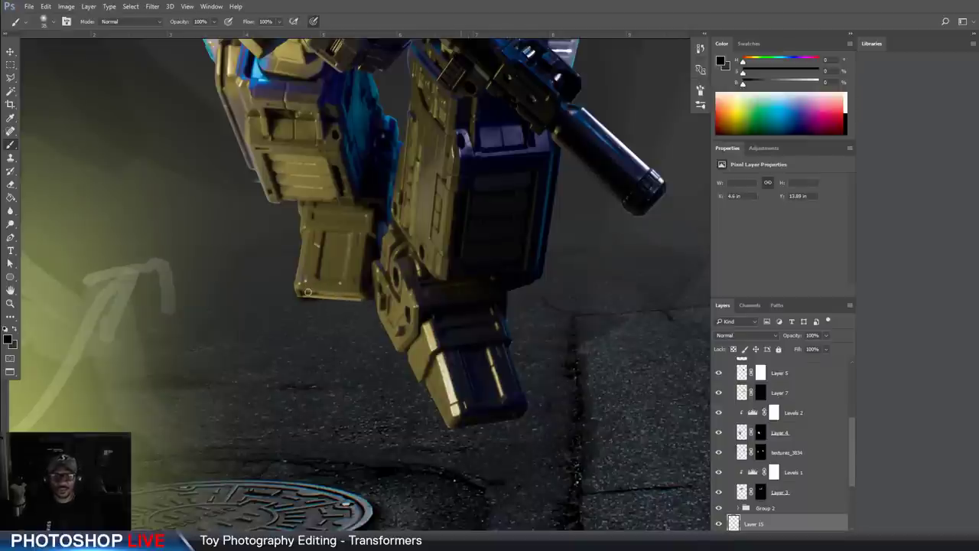
pyautogui.hotkey('ctrl', 'z')
pyautogui.moveTo(369, 301); pyautogui.dragTo(309, 289)
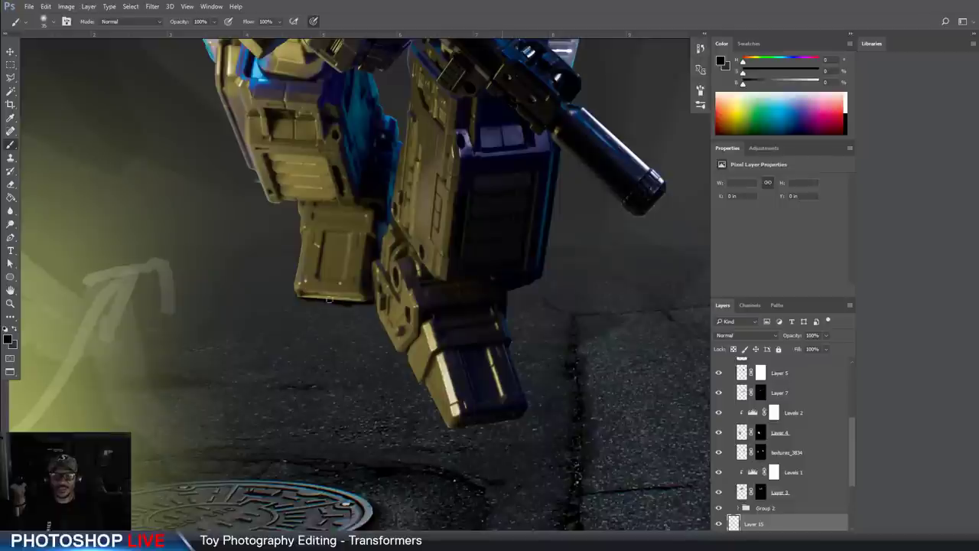
pyautogui.moveTo(392, 308); pyautogui.dragTo(381, 316)
pyautogui.moveTo(402, 354)
pyautogui.mouseDown()
pyautogui.moveTo(448, 427)
pyautogui.moveTo(498, 420)
pyautogui.mouseUp()
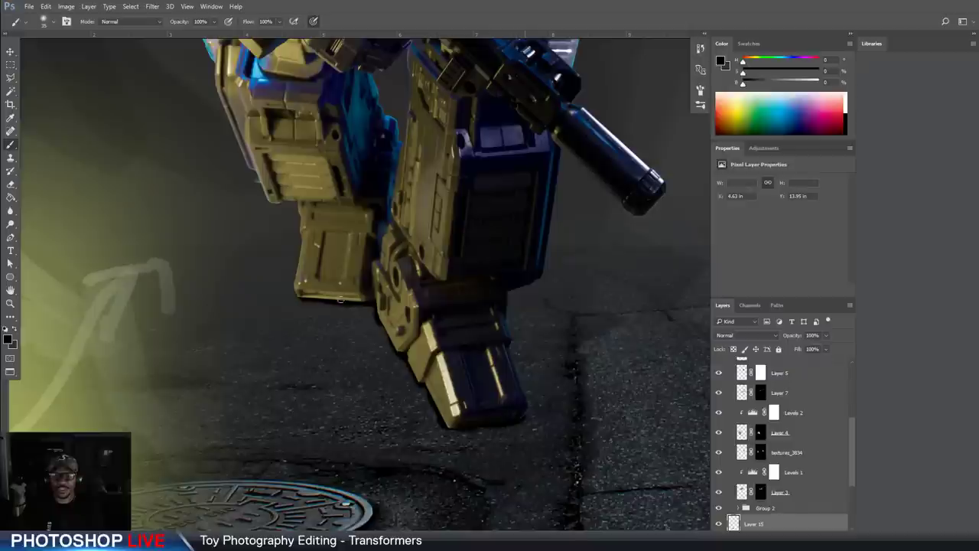
pyautogui.moveTo(340, 300); pyautogui.dragTo(311, 301)
# Trim the excess black below both feet with the Eraser, enlarging it to 70 px, and touch up the front toe's shadow with the Brush
pyautogui.click(10, 185)
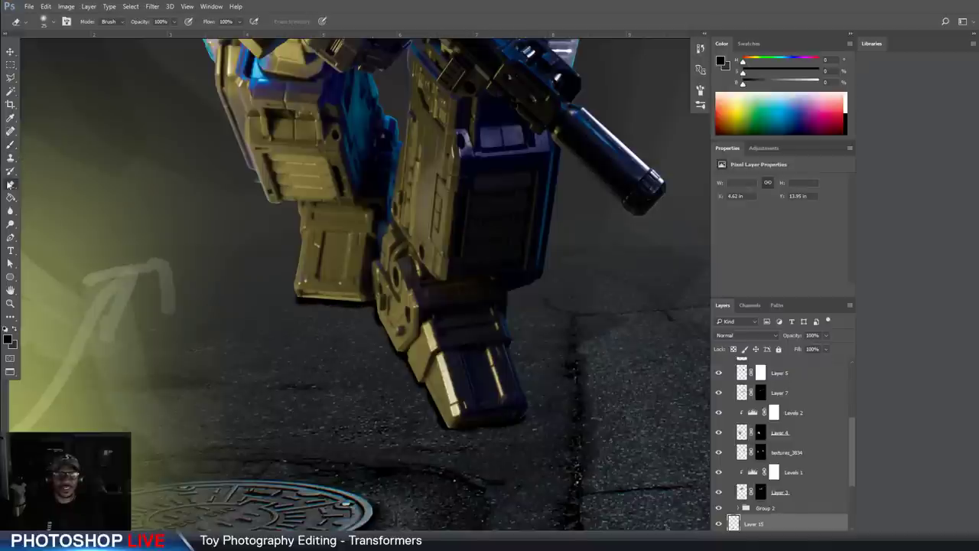
pyautogui.press(']')
pyautogui.press(']')
pyautogui.press(']')
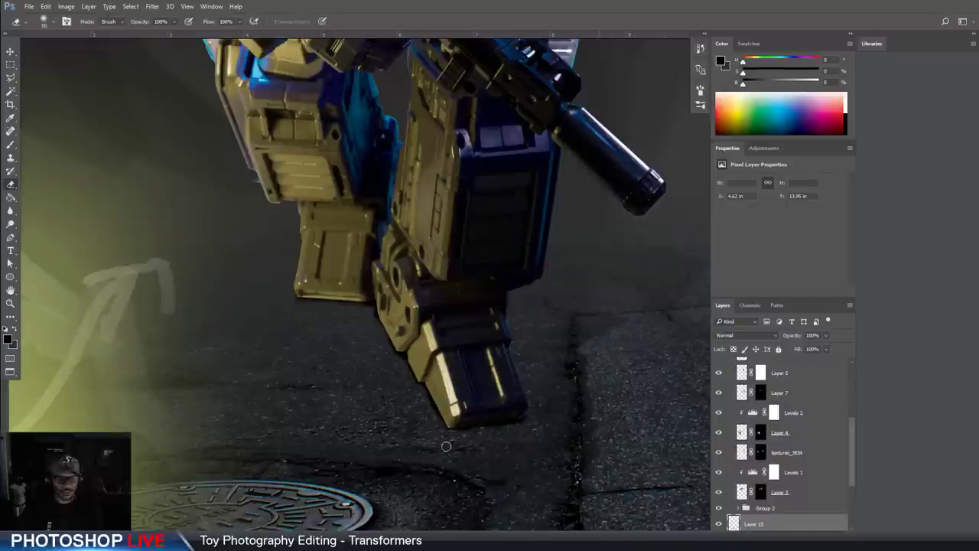
pyautogui.press('b')
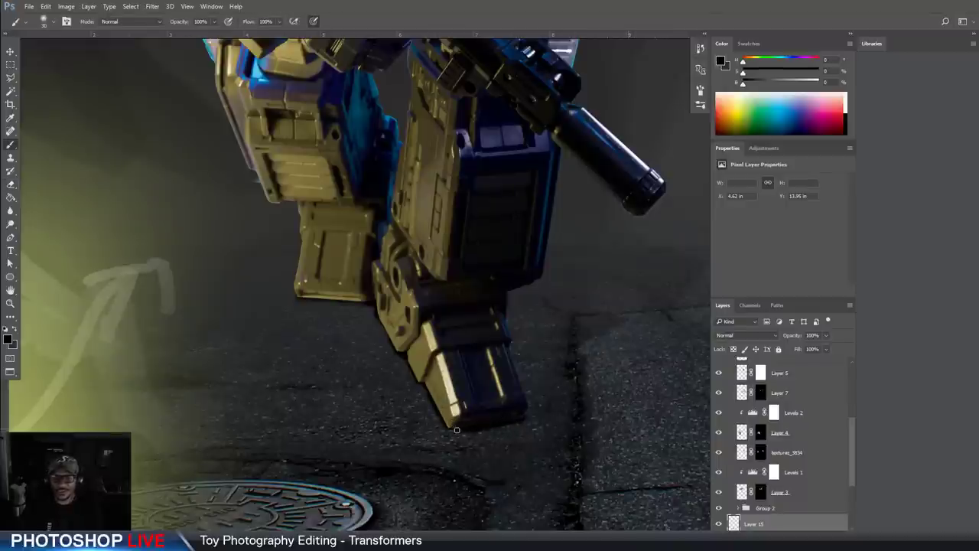
pyautogui.press('e')
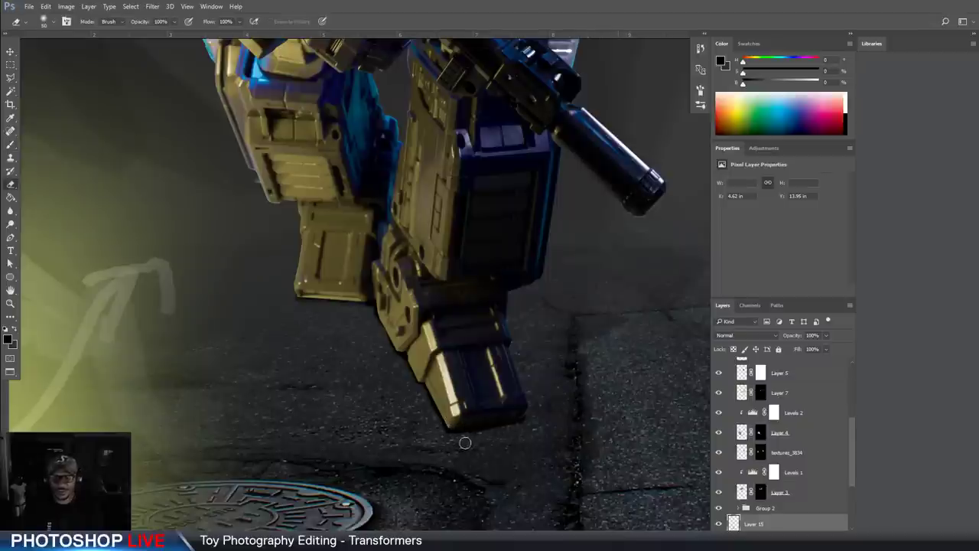
pyautogui.press(']')
pyautogui.press(']')
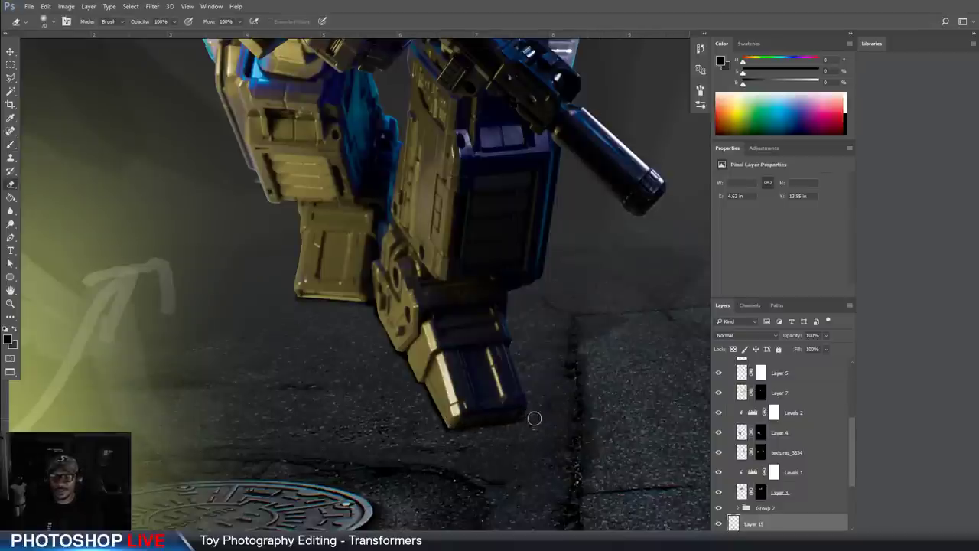
# Create a blank layer directly below the contact shadow layer and switch to the Brush tool
pyautogui.hotkey('ctrl', '-')
pyautogui.hotkey('ctrl', '-')
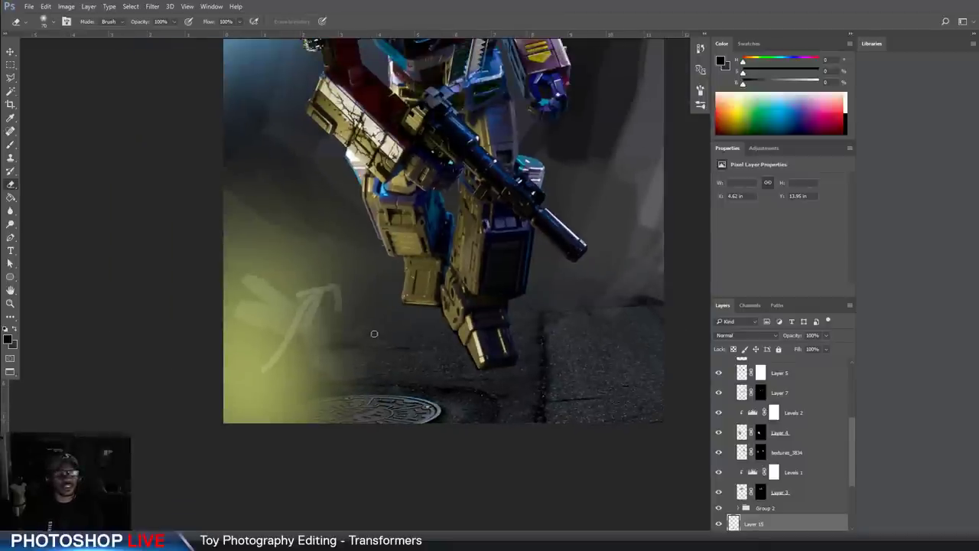
pyautogui.scroll(4, 374, 333)
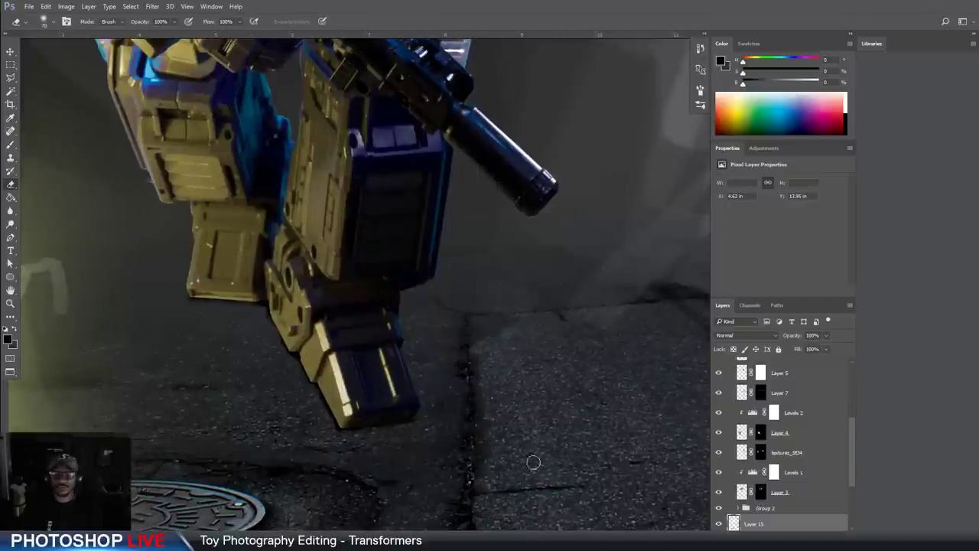
pyautogui.scroll(-2, 514, 413)
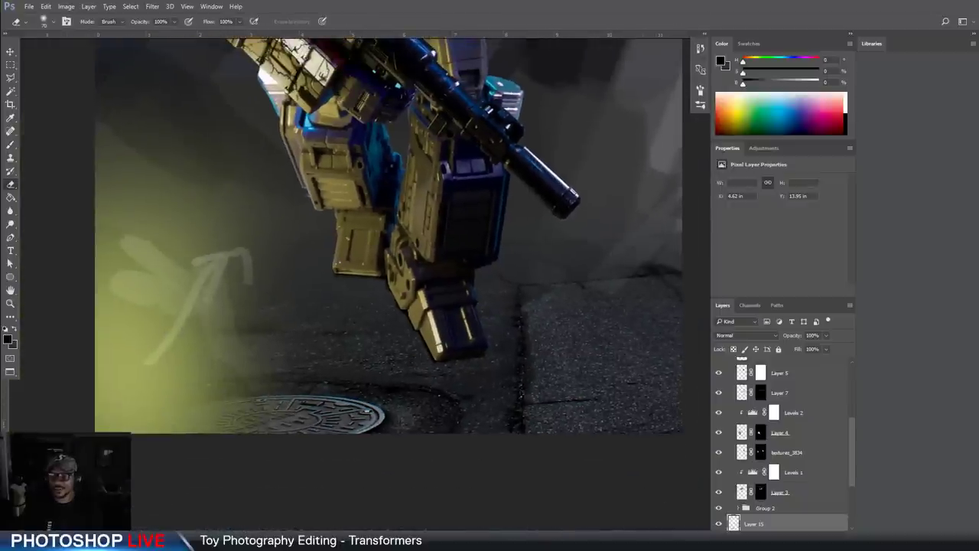
pyautogui.scroll(-1, 352, 344)
pyautogui.scroll(-3, 803, 482)
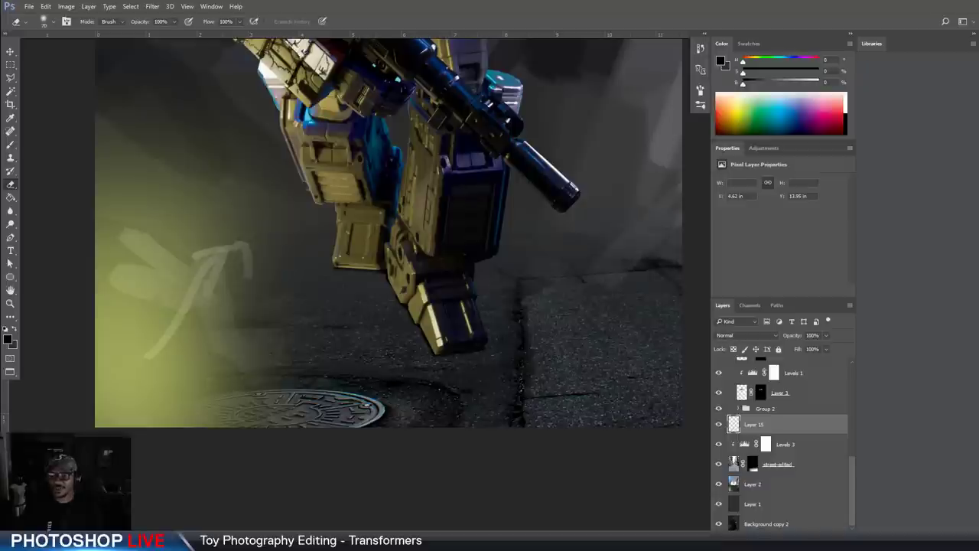
pyautogui.hotkey('ctrl', 'shift', 'alt', 'n')
pyautogui.moveTo(786, 428); pyautogui.dragTo(788, 451)
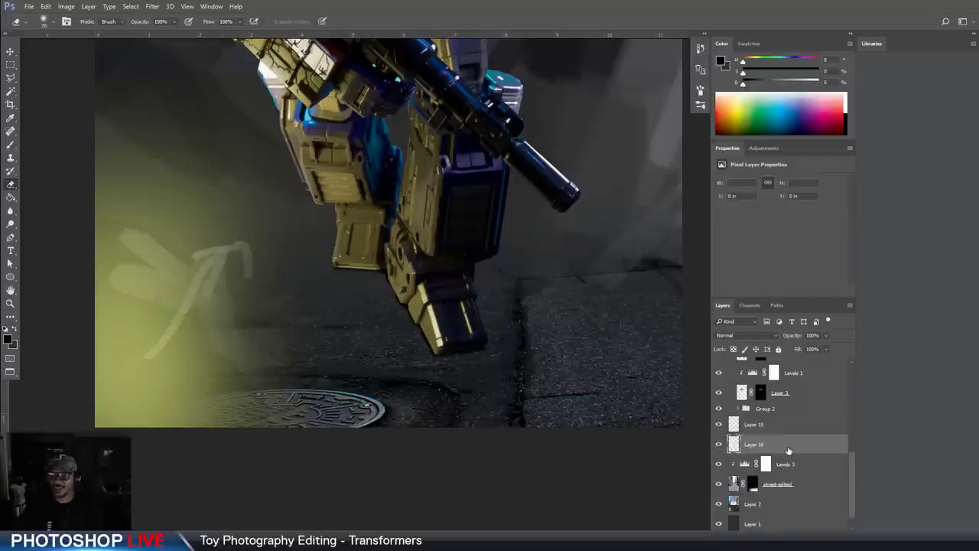
pyautogui.click(10, 145)
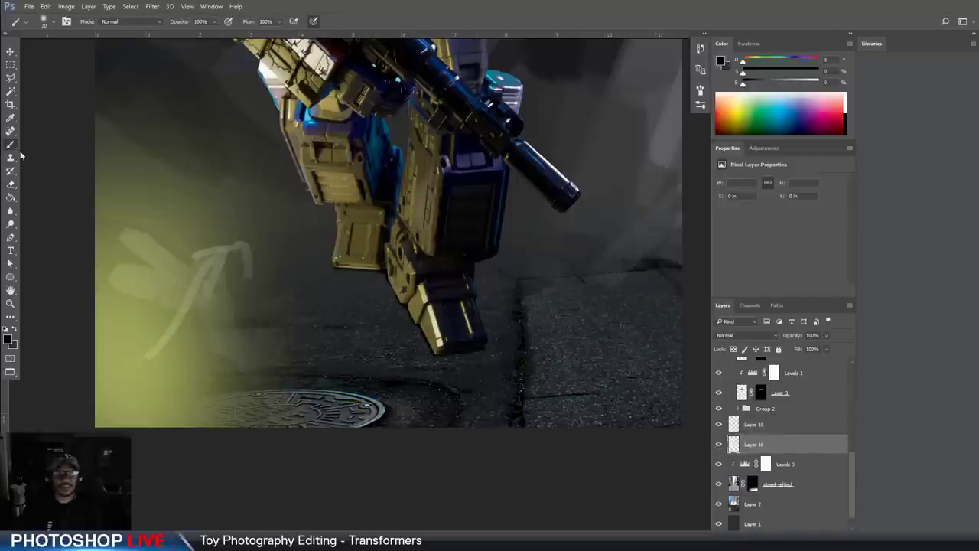
pyautogui.click(53, 22)
pyautogui.click(235, 6)
pyautogui.click(53, 23)
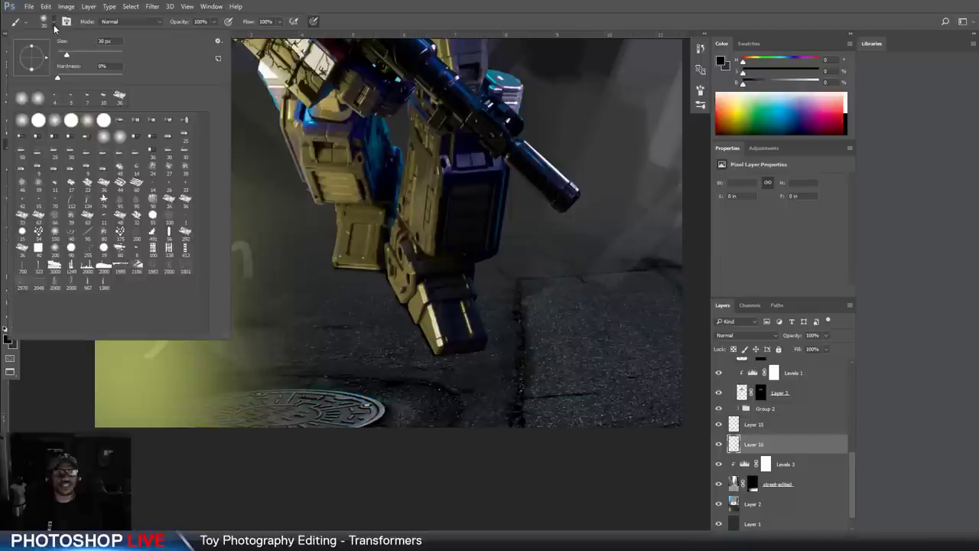
pyautogui.click(473, 4)
pyautogui.moveTo(487, 255); pyautogui.dragTo(480, 283)
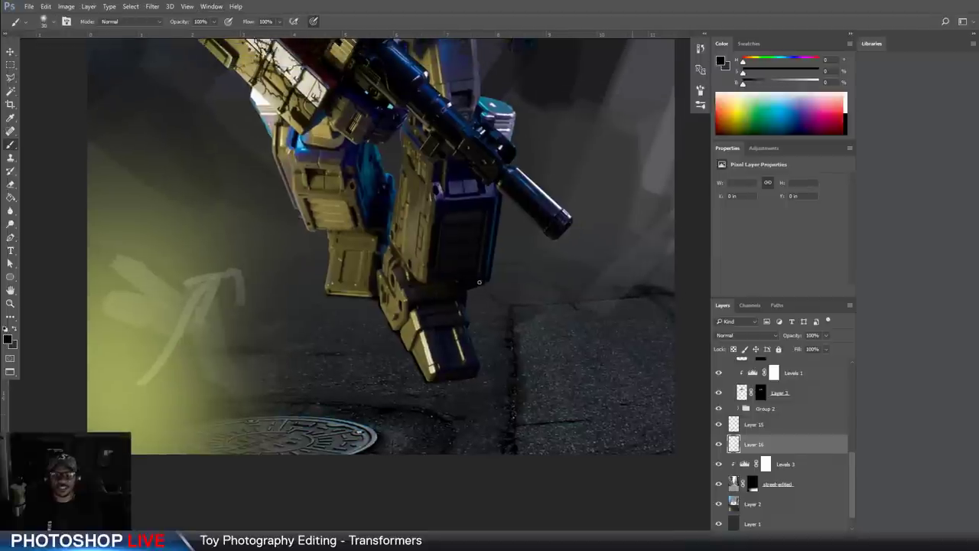
pyautogui.scroll(-1, 475, 286)
pyautogui.moveTo(471, 333); pyautogui.dragTo(401, 331)
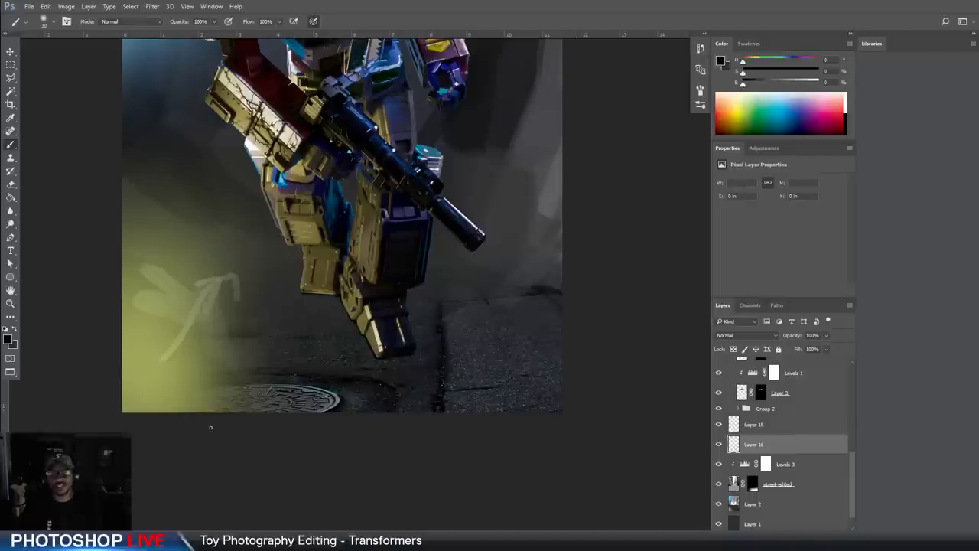
# Paint a soft black shadow beside the robot's front leg with a 600 px brush at 50% opacity
pyautogui.press(']')
pyautogui.press(']')
pyautogui.press(']')
pyautogui.press(']')
pyautogui.press(']')
pyautogui.press(']')
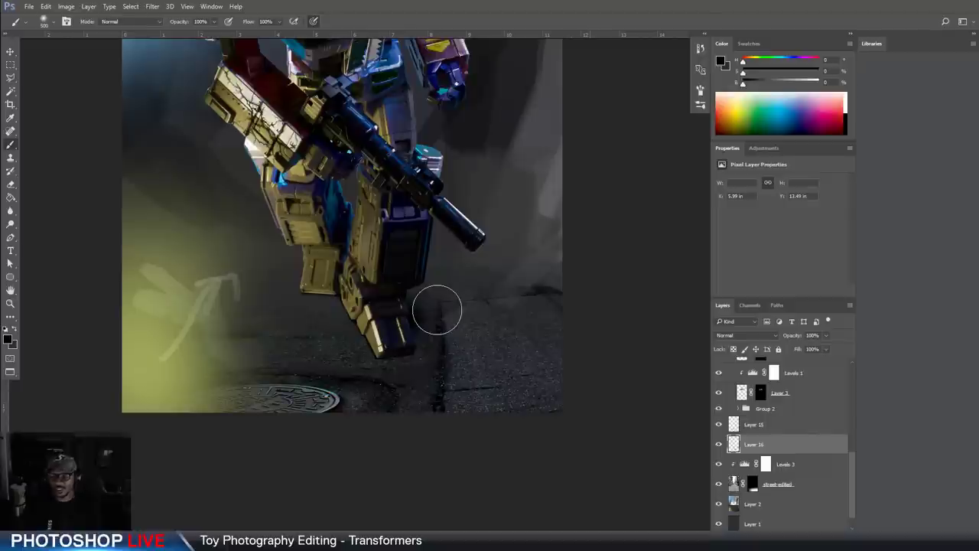
pyautogui.press('5')
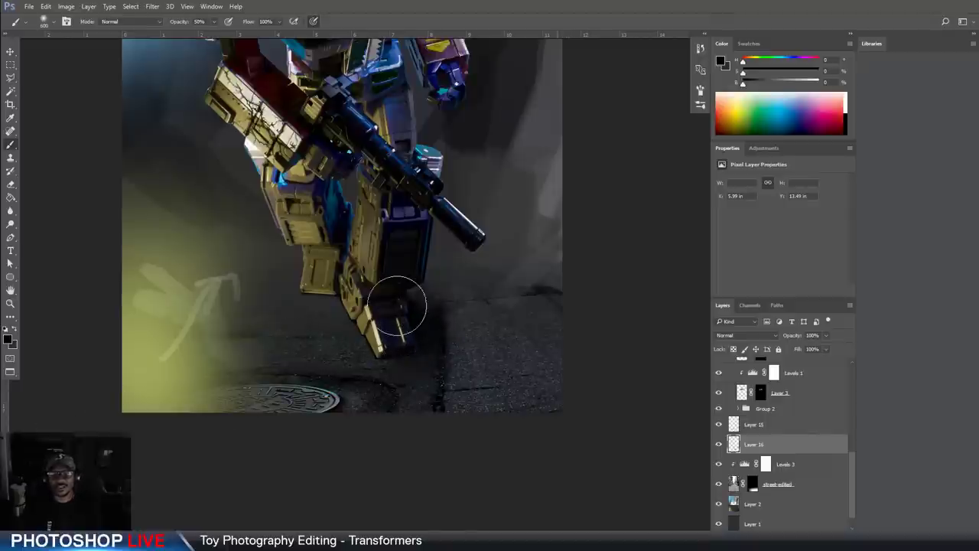
pyautogui.moveTo(406, 293)
pyautogui.mouseDown()
pyautogui.moveTo(427, 303)
pyautogui.moveTo(415, 327)
pyautogui.moveTo(440, 306)
pyautogui.moveTo(384, 293)
pyautogui.moveTo(443, 256)
pyautogui.moveTo(400, 270)
pyautogui.moveTo(453, 263)
pyautogui.moveTo(443, 299)
pyautogui.moveTo(477, 285)
pyautogui.moveTo(425, 323)
pyautogui.moveTo(452, 295)
pyautogui.mouseUp()
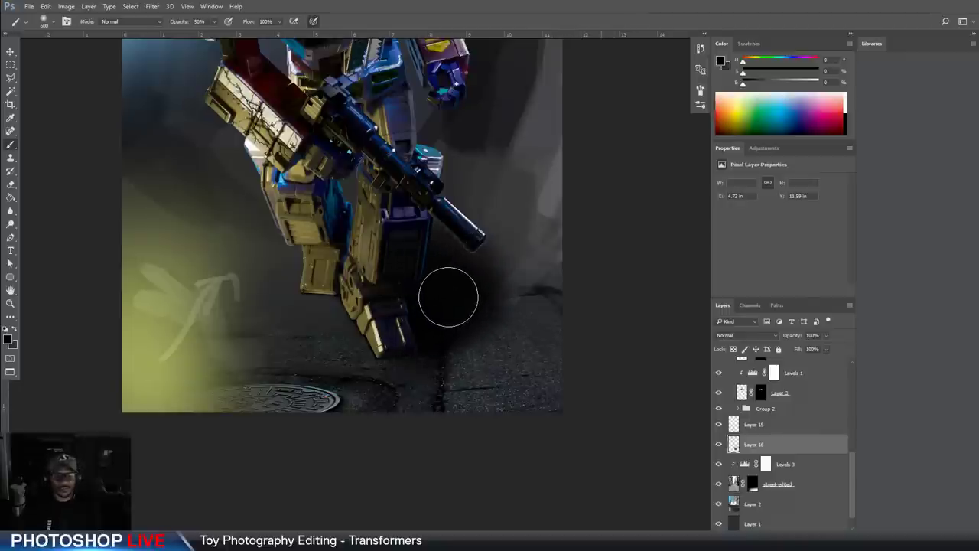
# Blend the shadow into the pavement with alternating dark grey and black strokes from the front leg toward the image's right edge
pyautogui.press('x')
pyautogui.click(410, 208)
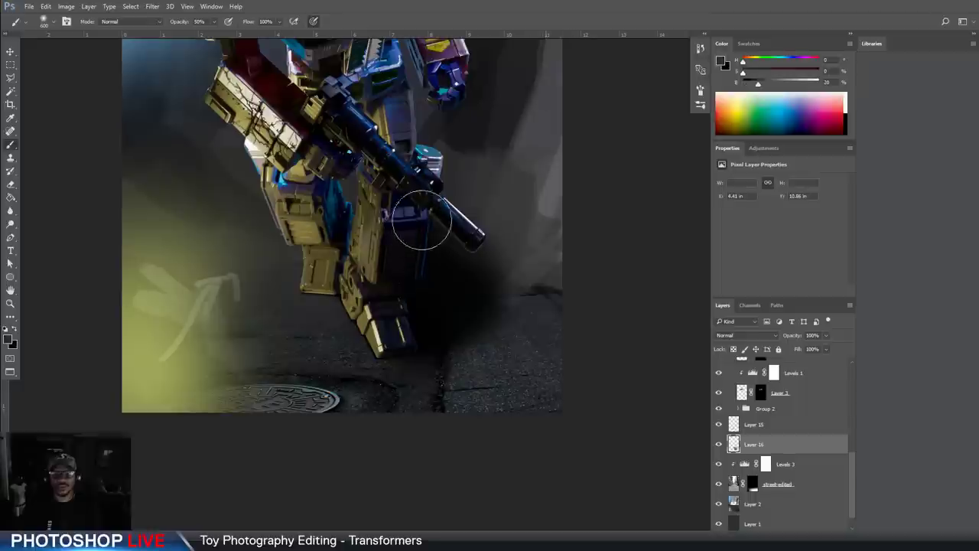
pyautogui.moveTo(421, 221)
pyautogui.mouseDown()
pyautogui.moveTo(451, 223)
pyautogui.moveTo(440, 238)
pyautogui.mouseUp()
pyautogui.press('x')
pyautogui.moveTo(397, 283)
pyautogui.mouseDown()
pyautogui.moveTo(448, 278)
pyautogui.moveTo(447, 308)
pyautogui.moveTo(556, 254)
pyautogui.moveTo(455, 280)
pyautogui.moveTo(393, 268)
pyautogui.moveTo(439, 248)
pyautogui.moveTo(367, 290)
pyautogui.mouseUp()
pyautogui.press('x')
pyautogui.moveTo(504, 317)
pyautogui.mouseDown()
pyautogui.moveTo(452, 366)
pyautogui.moveTo(481, 339)
pyautogui.moveTo(465, 358)
pyautogui.moveTo(482, 322)
pyautogui.moveTo(466, 331)
pyautogui.moveTo(459, 319)
pyautogui.moveTo(516, 297)
pyautogui.moveTo(593, 293)
pyautogui.mouseUp()
pyautogui.press('x')
pyautogui.moveTo(535, 281)
pyautogui.mouseDown()
pyautogui.moveTo(544, 271)
pyautogui.moveTo(555, 286)
pyautogui.mouseUp()
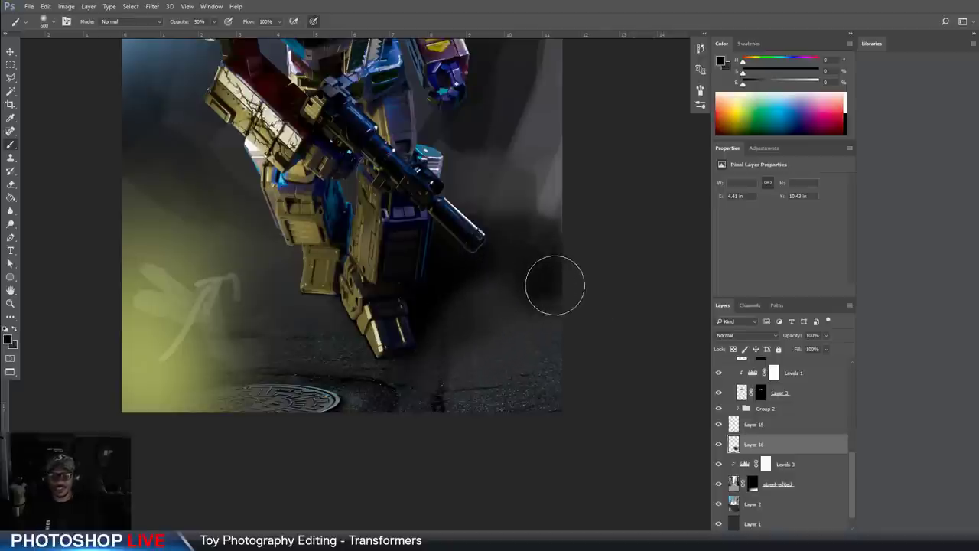
# Paint a solid black cast shadow at 100% brush opacity from the front foot past the gun toward the image's right edge
pyautogui.press('0')
pyautogui.hotkey('ctrl', '0')
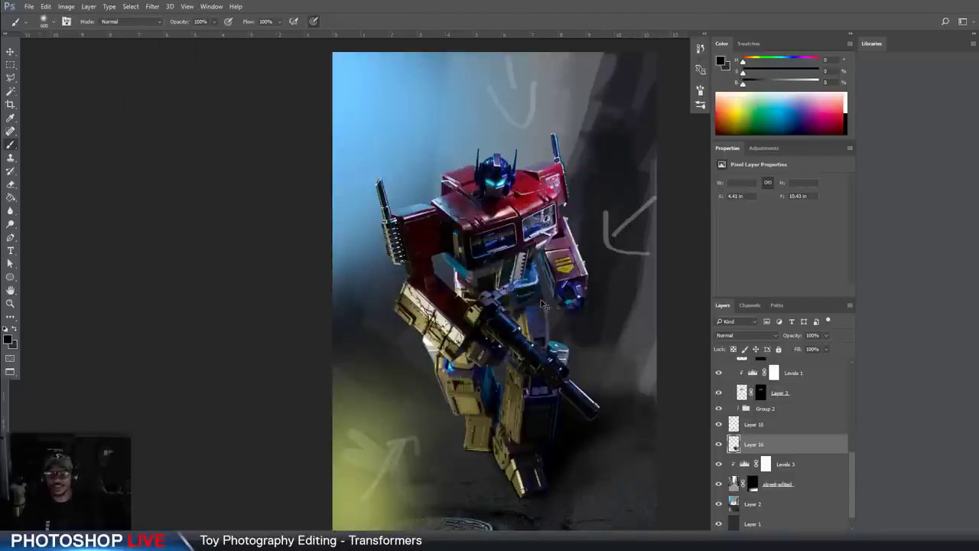
pyautogui.moveTo(543, 338); pyautogui.dragTo(386, 262)
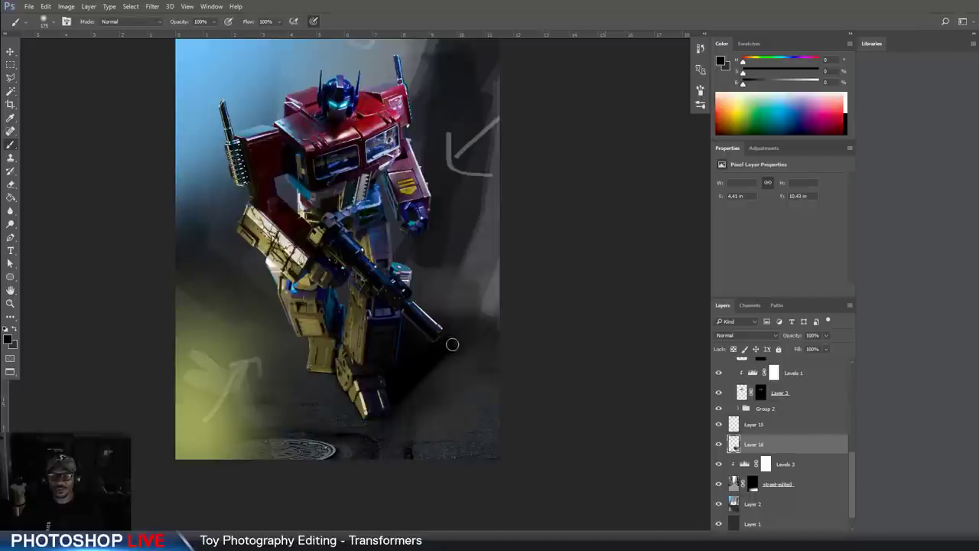
pyautogui.press(']')
pyautogui.press(']')
pyautogui.moveTo(452, 345)
pyautogui.mouseDown()
pyautogui.moveTo(467, 344)
pyautogui.moveTo(483, 320)
pyautogui.mouseUp()
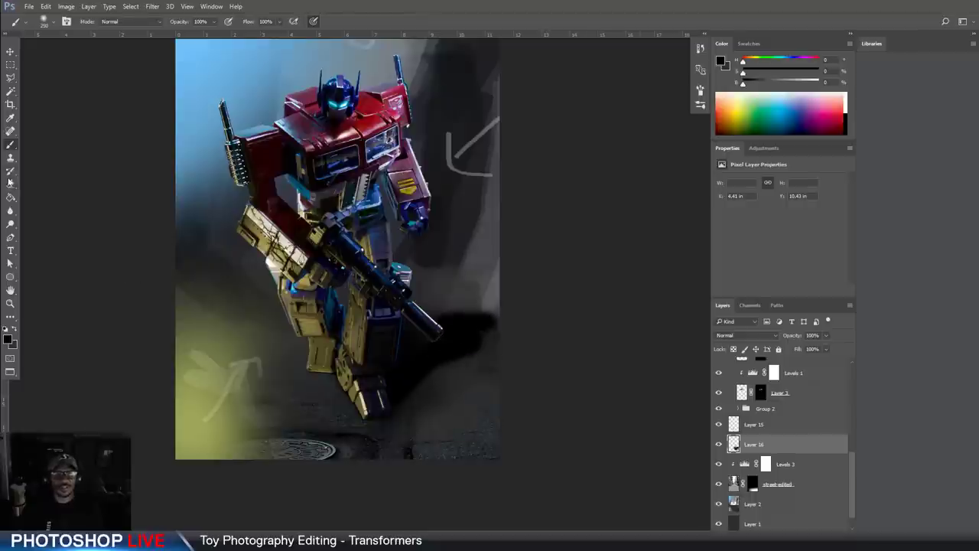
# Fade the cast shadow's far end near the image's right edge with an Eraser enlarged to about 1900 px
pyautogui.click(10, 183)
pyautogui.press(']')
pyautogui.press(']')
pyautogui.press(']')
pyautogui.press(']')
pyautogui.press(']')
pyautogui.press(']')
pyautogui.press(']')
pyautogui.press(']')
pyautogui.press(']')
pyautogui.press(']')
pyautogui.press(']')
pyautogui.press(']')
pyautogui.press(']')
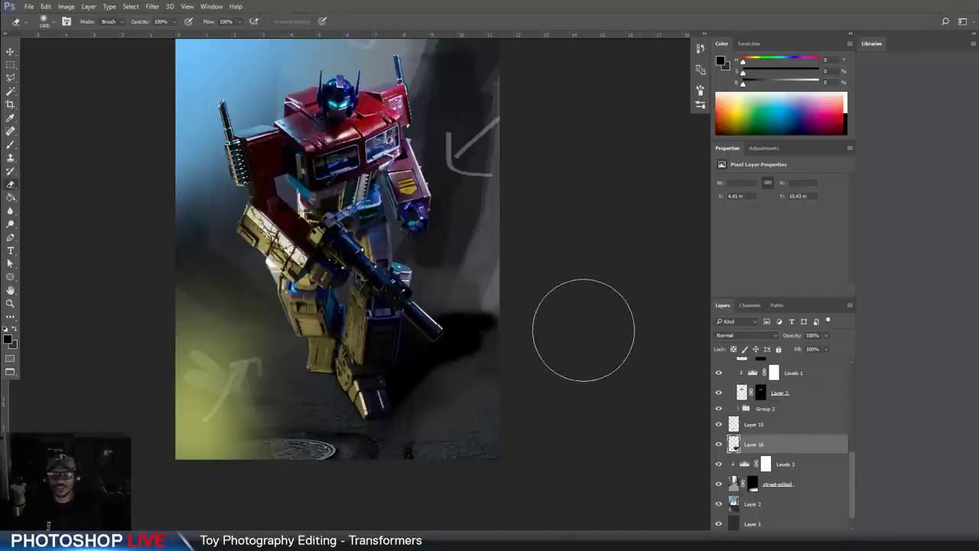
pyautogui.moveTo(568, 314); pyautogui.dragTo(533, 351)
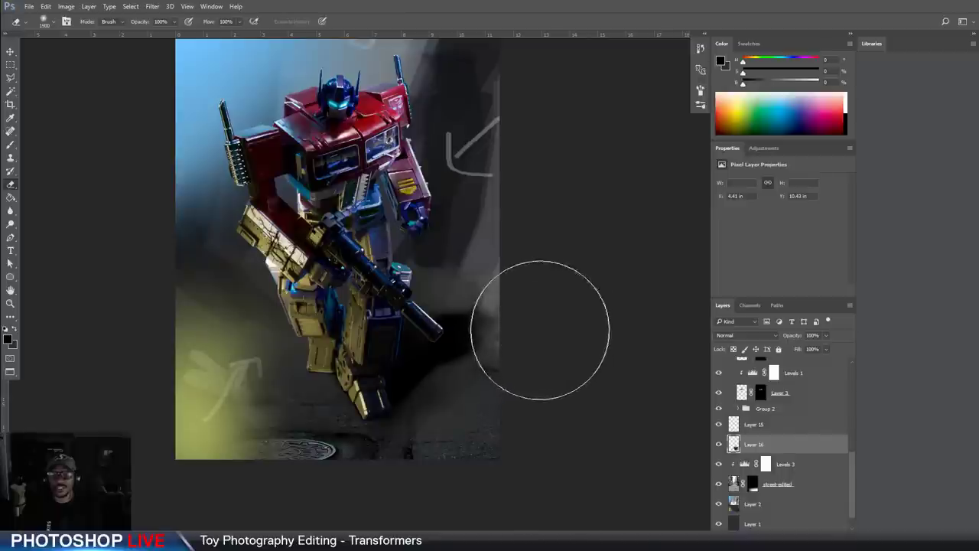
# Soften the cast shadow's outer edge near the image's right border with the Eraser at 50% opacity and about 2200 px
pyautogui.press(']')
pyautogui.press(']')
pyautogui.press(']')
pyautogui.press(']')
pyautogui.press(']')
pyautogui.press(']')
pyautogui.press(']')
pyautogui.press('5')
pyautogui.moveTo(553, 313)
pyautogui.mouseDown()
pyautogui.moveTo(502, 321)
pyautogui.moveTo(556, 308)
pyautogui.moveTo(527, 321)
pyautogui.mouseUp()
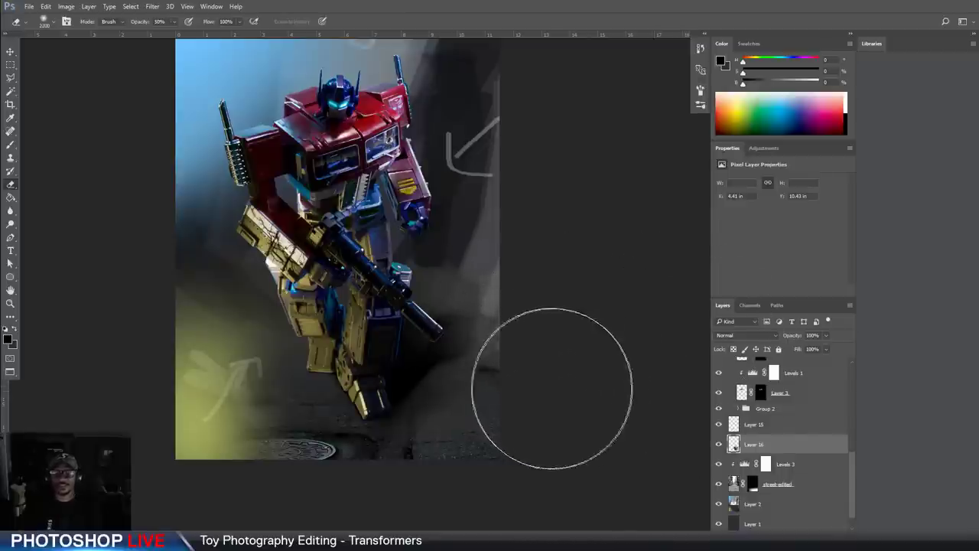
pyautogui.press('[')
pyautogui.press('[')
pyautogui.press('[')
pyautogui.press('[')
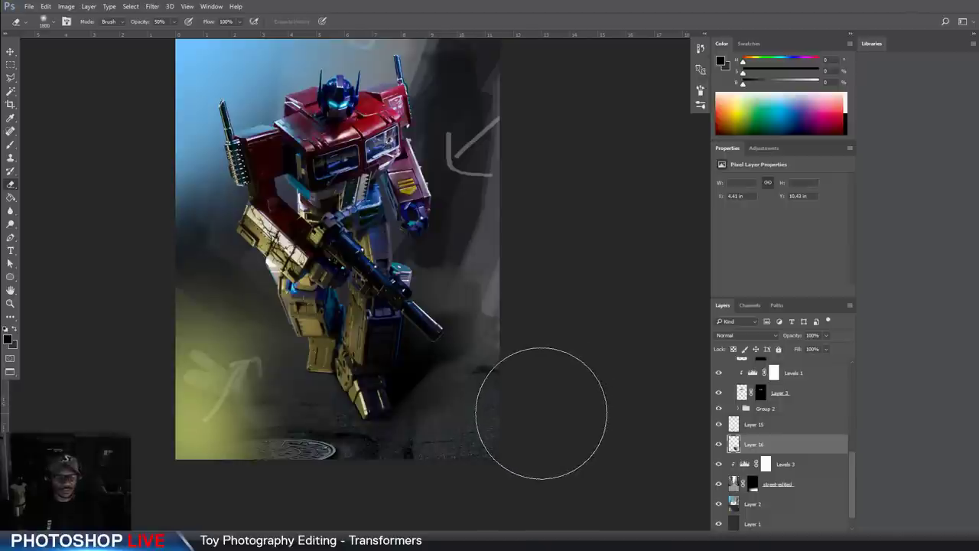
# Touch up the cast shadow between the front foot and the gun tip with a 600 px black brush
pyautogui.press('b')
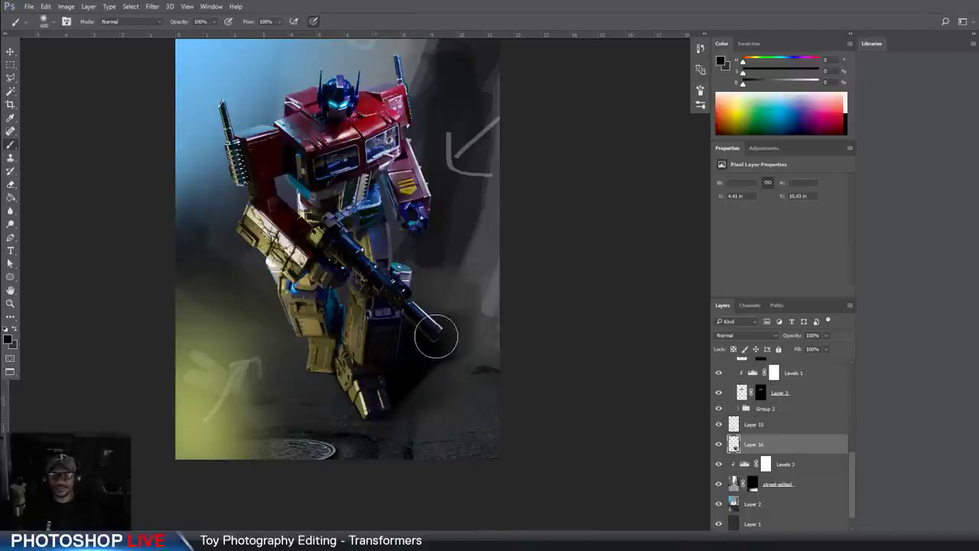
pyautogui.moveTo(467, 310); pyautogui.dragTo(497, 309)
pyautogui.moveTo(409, 387); pyautogui.dragTo(459, 332)
# Add a new layer above Layer 16 and paint a soft black shadow behind the rear foot with a 1200 px brush
pyautogui.hotkey('ctrl', 'shift', 'alt', 'n')
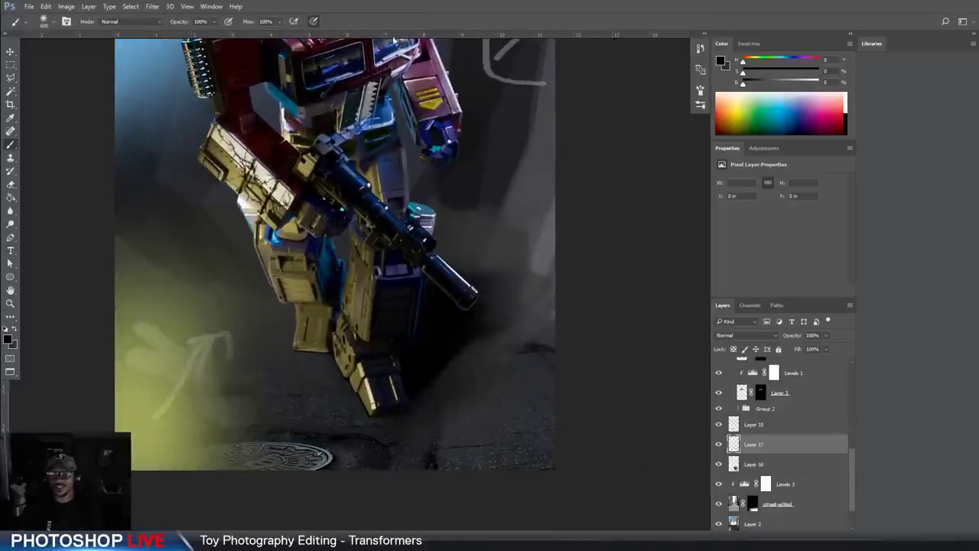
pyautogui.moveTo(478, 236); pyautogui.dragTo(487, 309)
pyautogui.moveTo(465, 237); pyautogui.dragTo(466, 230)
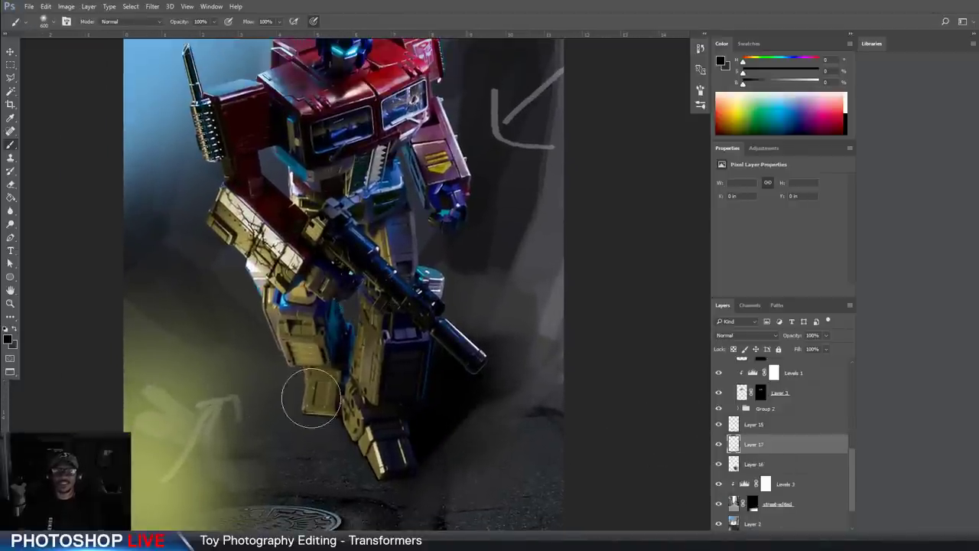
pyautogui.moveTo(488, 284); pyautogui.dragTo(506, 247)
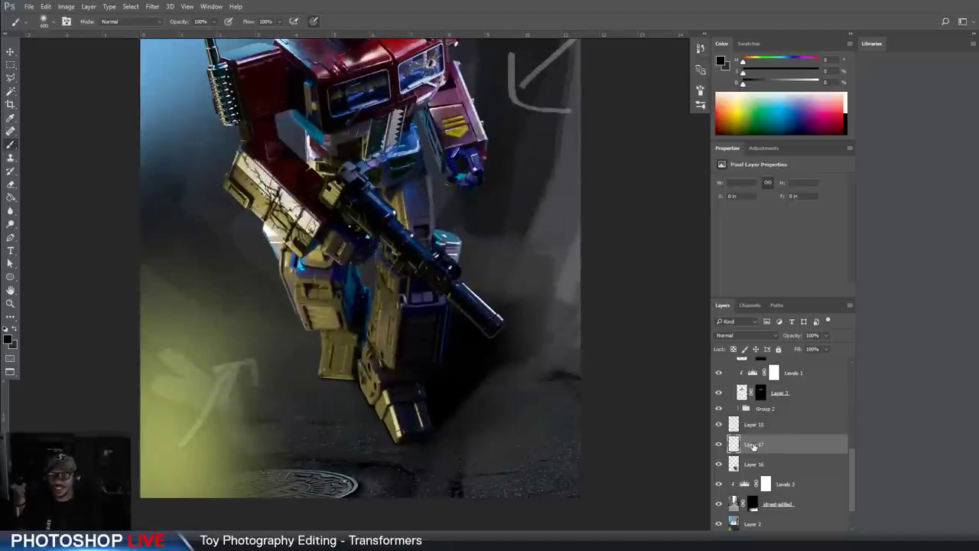
pyautogui.press(']')
pyautogui.press(']')
pyautogui.press(']')
pyautogui.press(']')
pyautogui.press(']')
pyautogui.press(']')
pyautogui.press(']')
pyautogui.moveTo(330, 348)
pyautogui.mouseDown()
pyautogui.moveTo(424, 405)
pyautogui.moveTo(329, 321)
pyautogui.mouseUp()
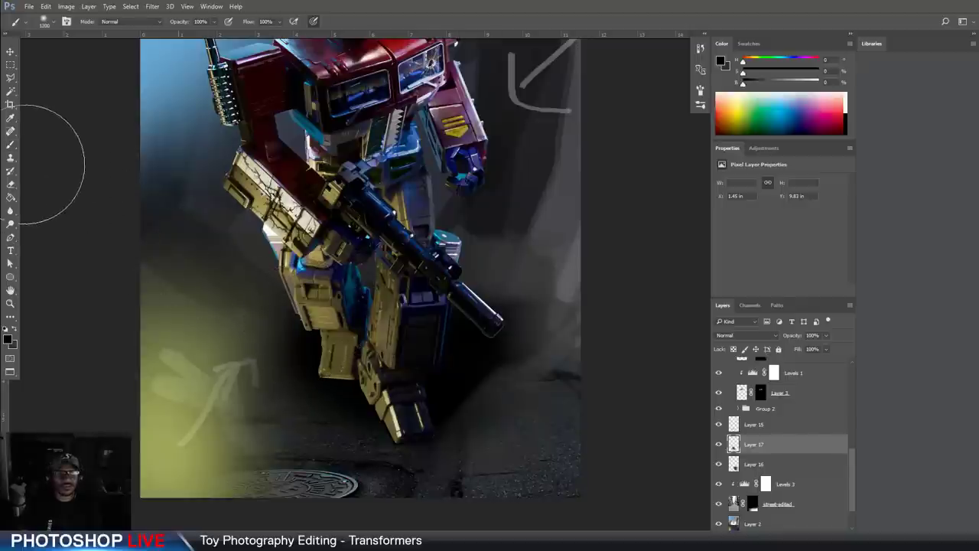
# Erase the rear-foot shadow's spill over the yellow glow and nearby pavement with the Eraser at 50% opacity
pyautogui.press('e')
pyautogui.press('[')
pyautogui.press('[')
pyautogui.press('[')
pyautogui.press('[')
pyautogui.press('[')
pyautogui.press('[')
pyautogui.press('[')
pyautogui.press('[')
pyautogui.press('[')
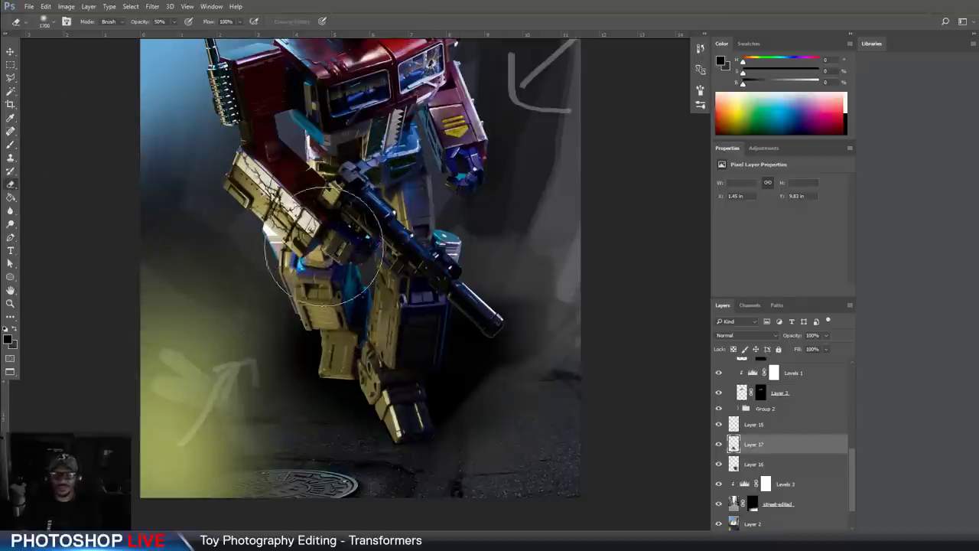
pyautogui.press(']')
pyautogui.press(']')
pyautogui.press(']')
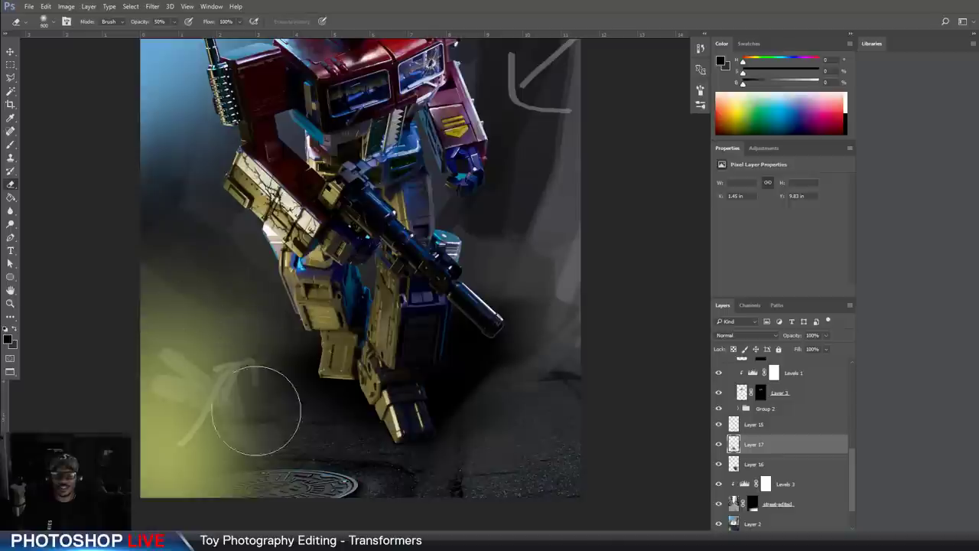
pyautogui.moveTo(258, 453)
pyautogui.mouseDown()
pyautogui.moveTo(197, 361)
pyautogui.moveTo(219, 373)
pyautogui.moveTo(211, 385)
pyautogui.moveTo(252, 402)
pyautogui.moveTo(207, 360)
pyautogui.mouseUp()
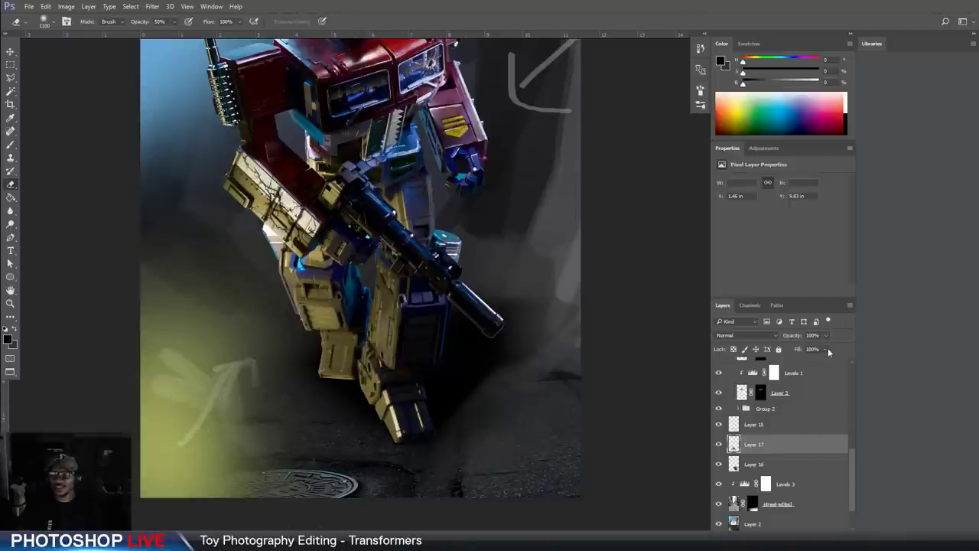
# Darken the ground beside the front foot with a 1200 px black brush and thin the rear-foot shadow with a 700 px Eraser at 50%
pyautogui.moveTo(381, 381); pyautogui.dragTo(361, 335)
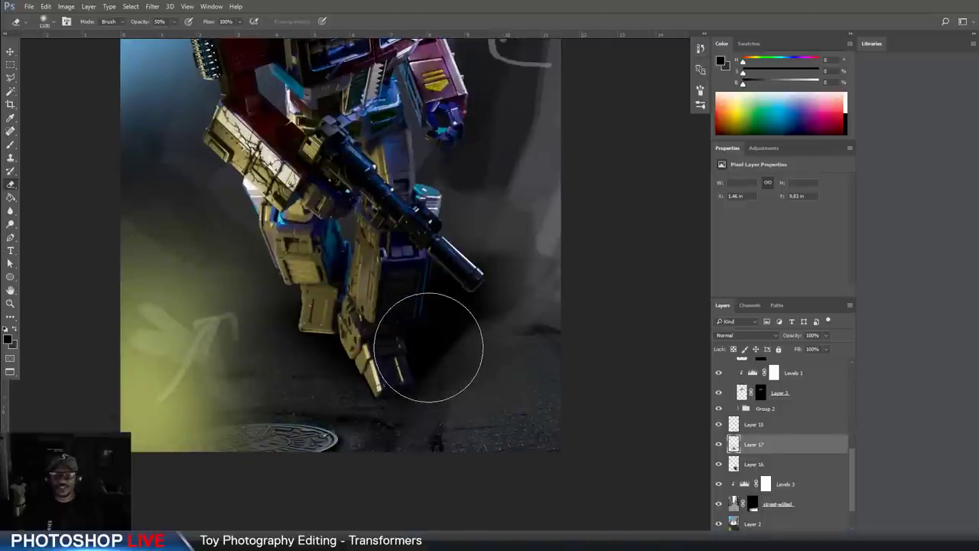
pyautogui.click(10, 145)
pyautogui.moveTo(448, 345)
pyautogui.mouseDown()
pyautogui.moveTo(444, 360)
pyautogui.moveTo(469, 284)
pyautogui.mouseUp()
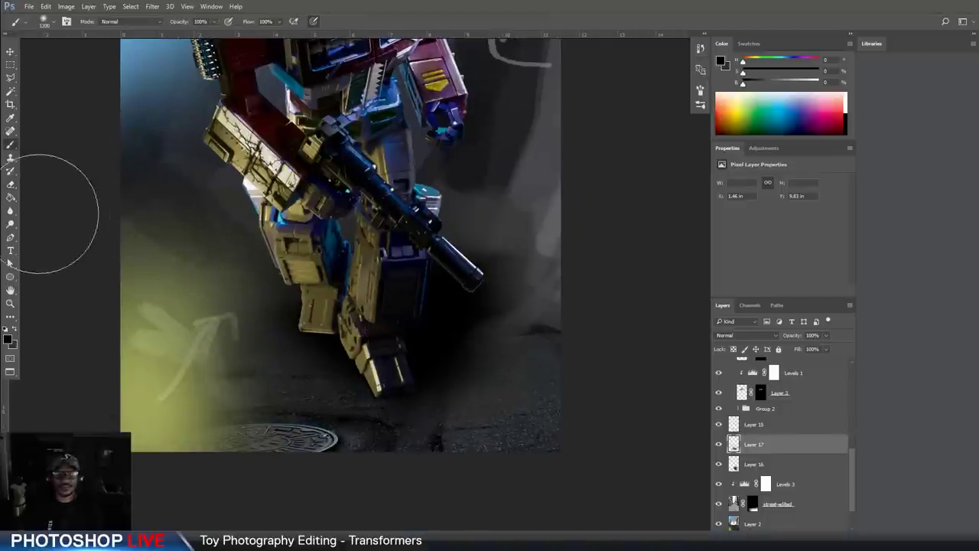
pyautogui.click(10, 184)
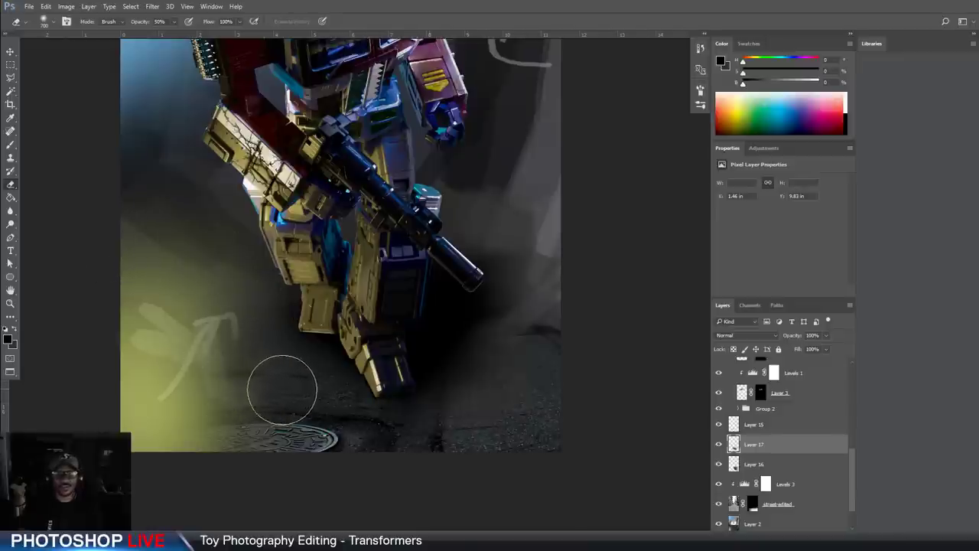
pyautogui.hotkey('ctrl', '-')
pyautogui.hotkey('ctrl', '-')
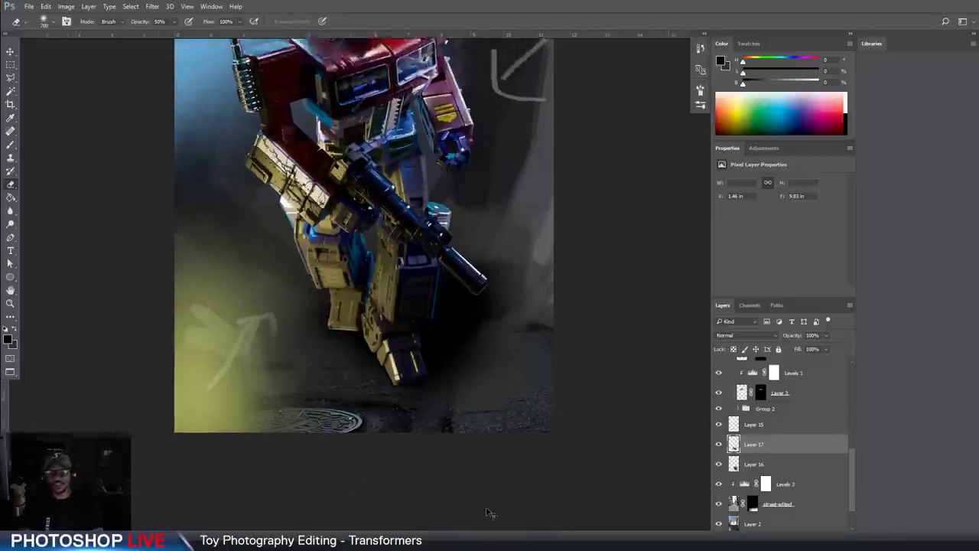
pyautogui.moveTo(602, 371); pyautogui.dragTo(535, 380)
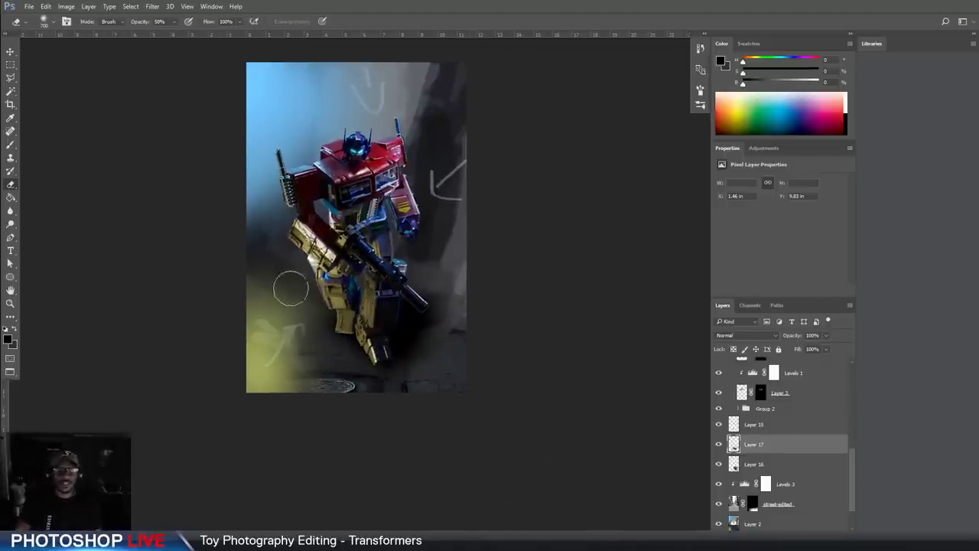
pyautogui.press('b')
pyautogui.click(303, 320)
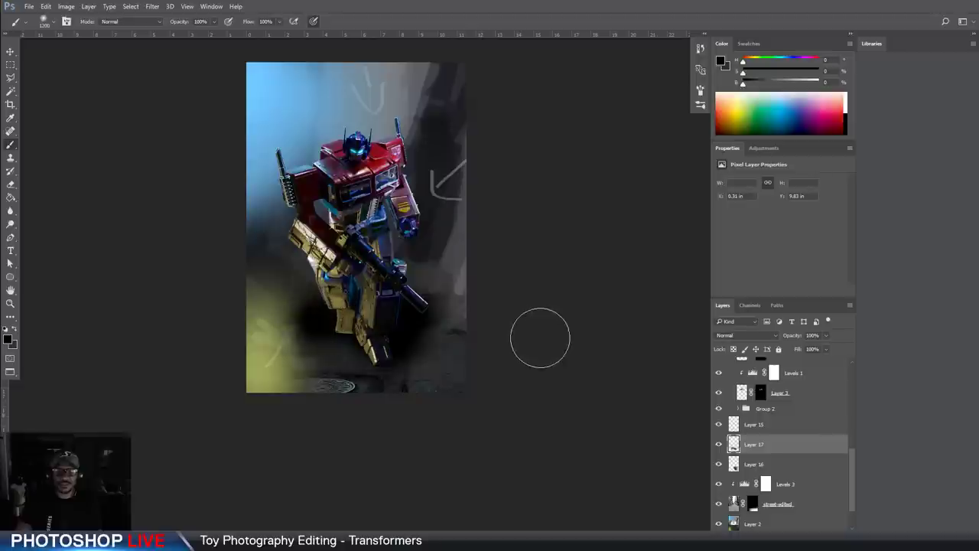
pyautogui.hotkey('ctrl', 'z')
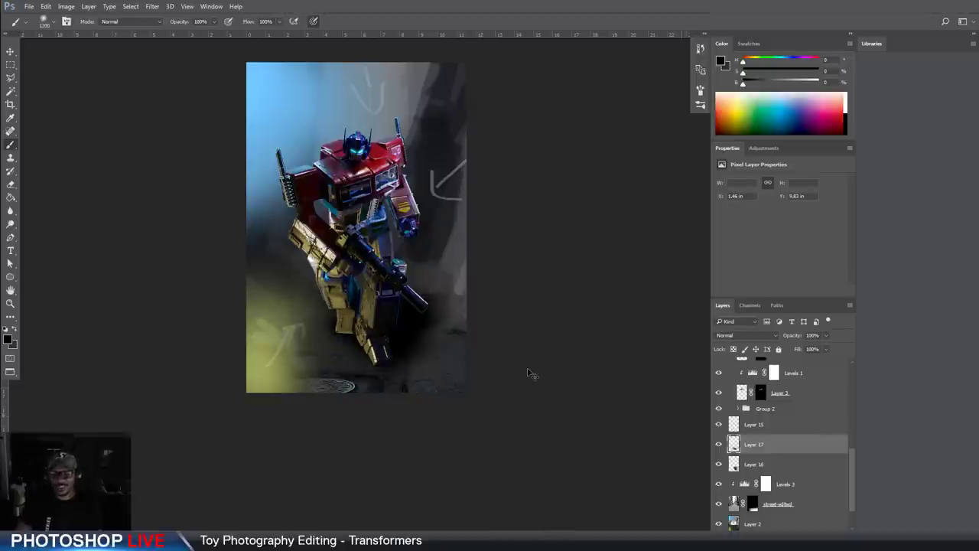
# Compare the robot's grounding with and without the shadows by toggling the visibility of Layer 17 and Layer 16
pyautogui.hotkey('ctrl', '+')
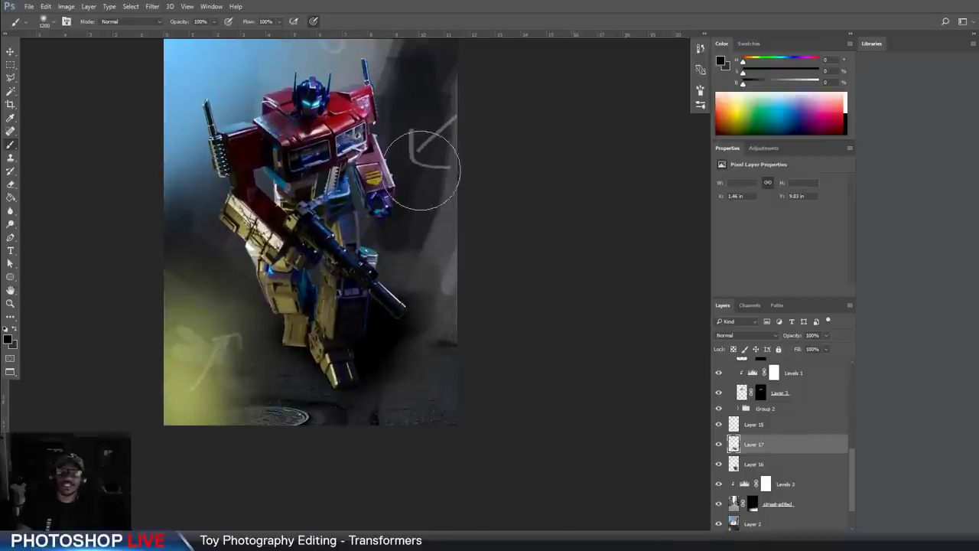
pyautogui.moveTo(428, 70); pyautogui.dragTo(442, 150)
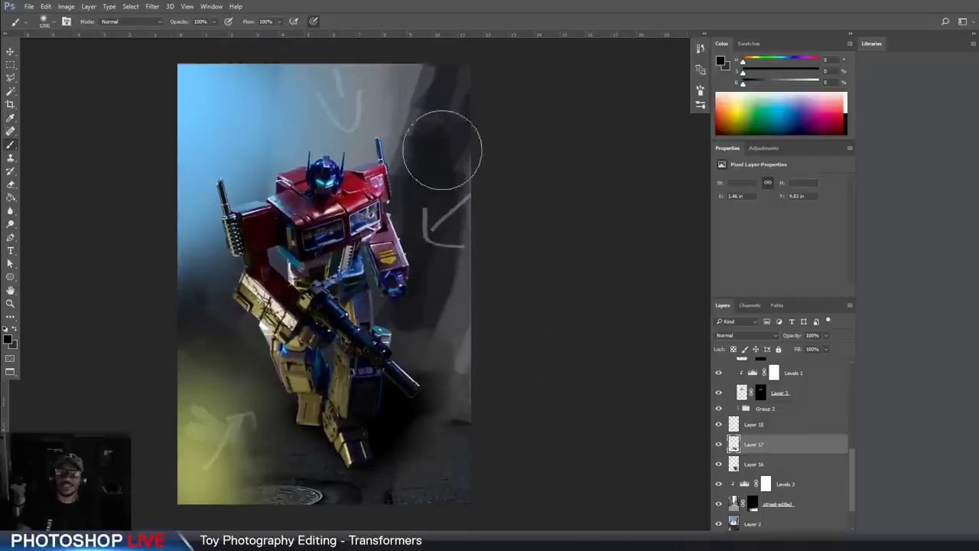
pyautogui.click(717, 445)
pyautogui.click(716, 444)
pyautogui.click(719, 464)
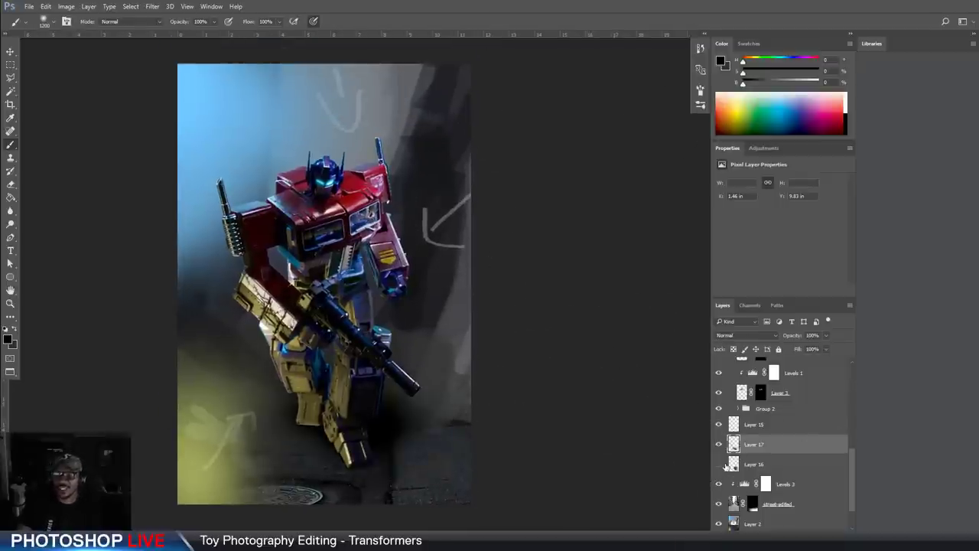
pyautogui.click(719, 465)
pyautogui.click(761, 464)
pyautogui.click(718, 445)
pyautogui.click(718, 460)
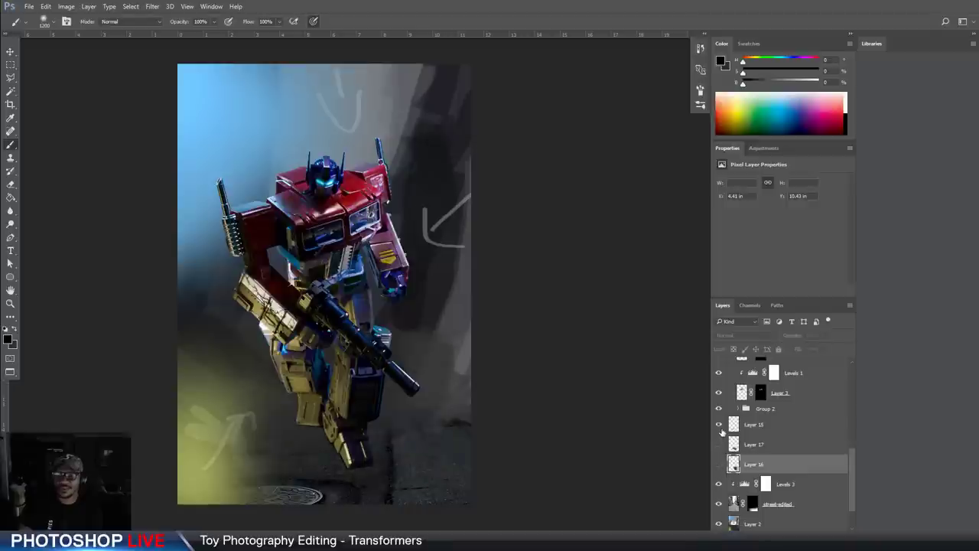
pyautogui.moveTo(407, 441); pyautogui.dragTo(453, 378)
pyautogui.hotkey('ctrl', '+')
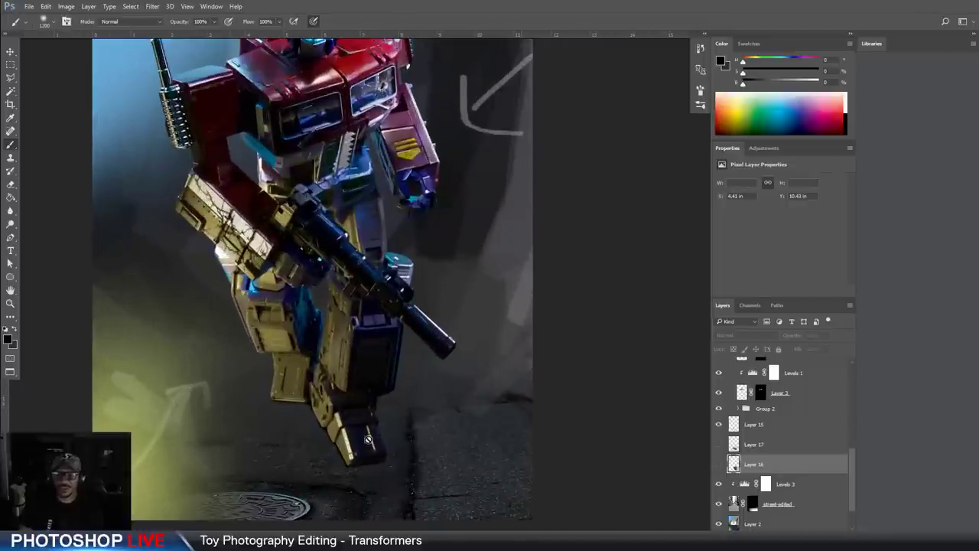
pyautogui.moveTo(368, 439); pyautogui.dragTo(378, 424)
pyautogui.click(718, 465)
pyautogui.click(718, 444)
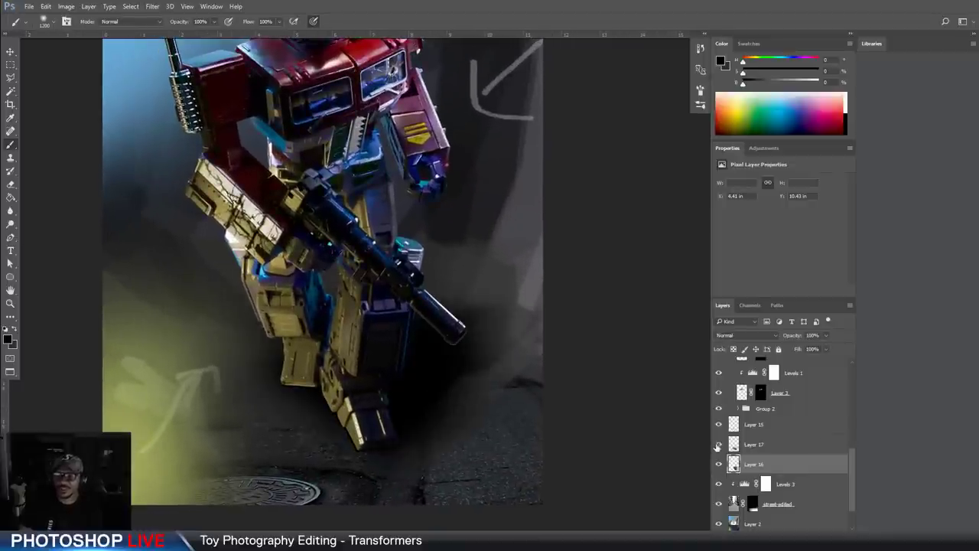
# Hide Layer 17 and Layer 15 to isolate the cast shadow, and add a white layer mask to Layer 16
pyautogui.click(717, 445)
pyautogui.click(718, 464)
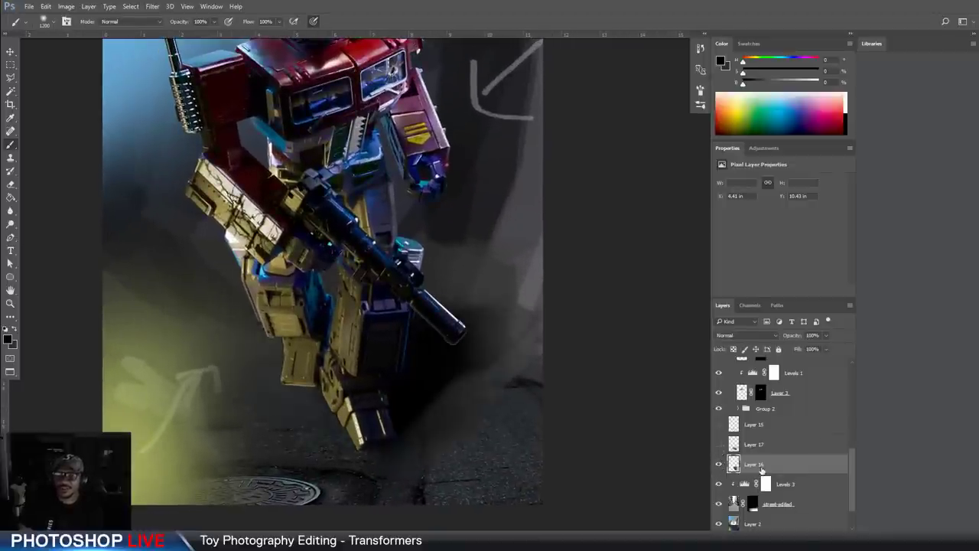
pyautogui.moveTo(822, 361); pyautogui.dragTo(820, 364)
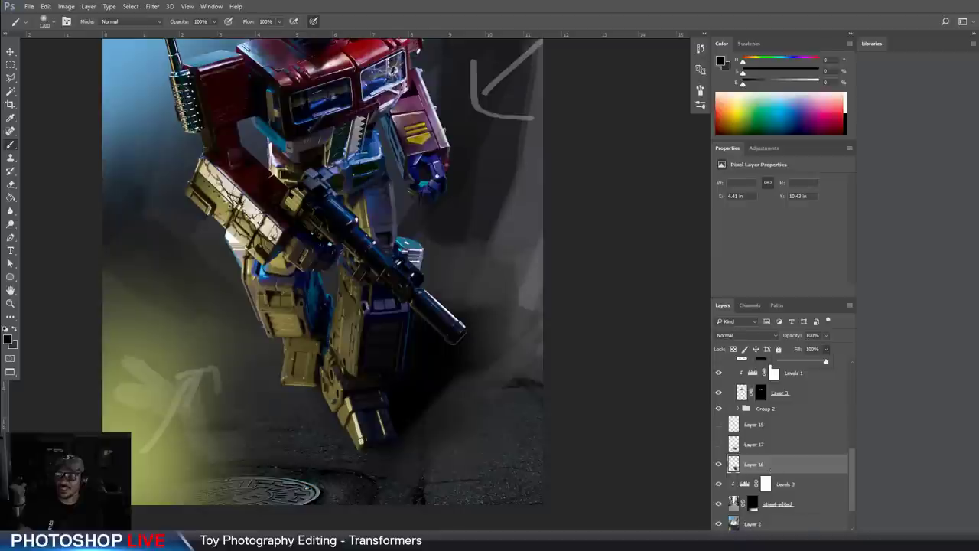
pyautogui.click(777, 535)
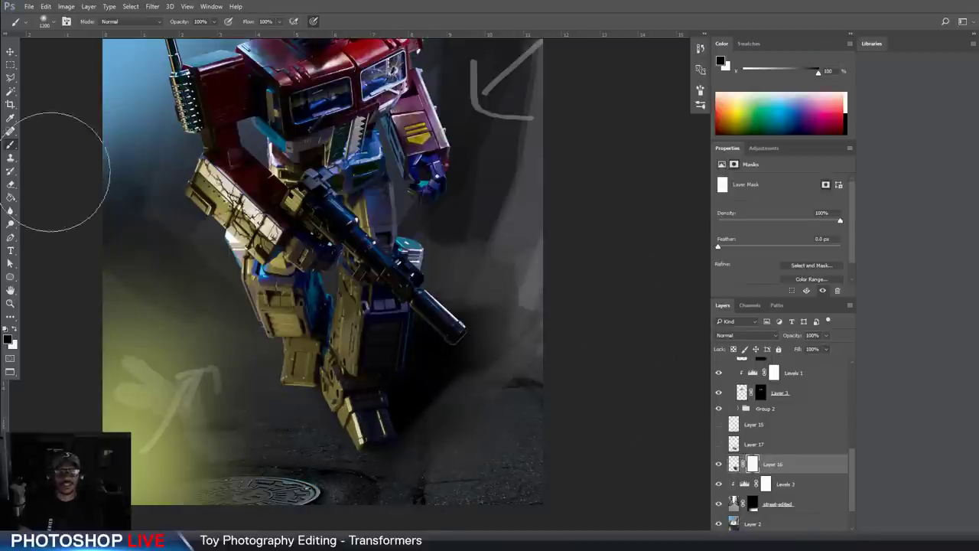
# Paint black on Layer 16's mask to fade the cast shadow around the gun tip, reducing the brush opacity to 50% at about 1400–1500 px
pyautogui.press(']')
pyautogui.moveTo(463, 345)
pyautogui.mouseDown()
pyautogui.moveTo(489, 330)
pyautogui.moveTo(418, 433)
pyautogui.moveTo(439, 369)
pyautogui.moveTo(362, 431)
pyautogui.mouseUp()
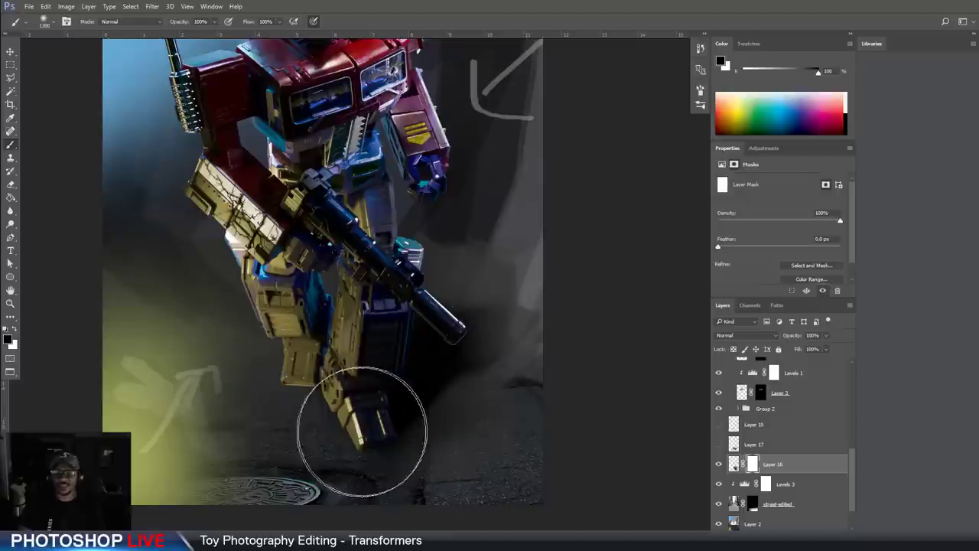
pyautogui.press('[')
pyautogui.click(480, 327)
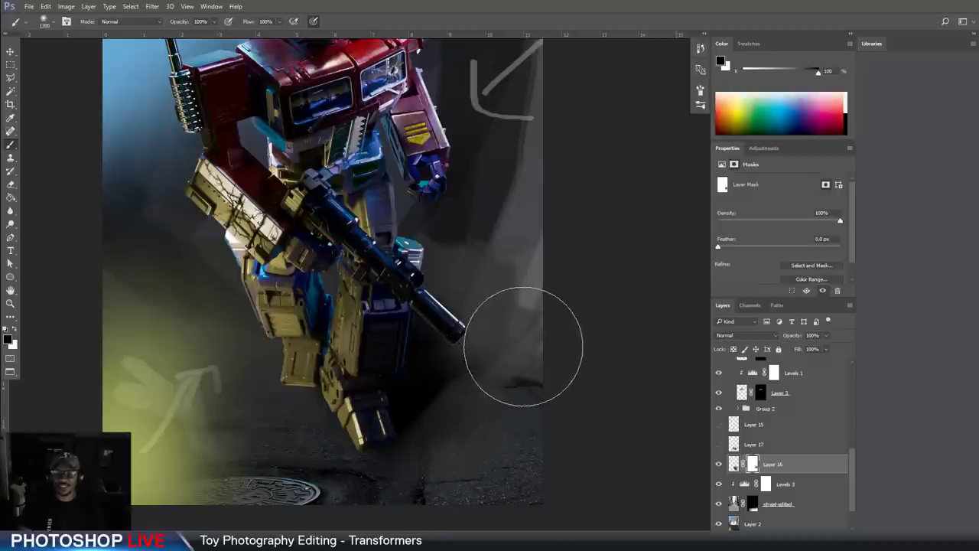
pyautogui.press(']')
pyautogui.press('5')
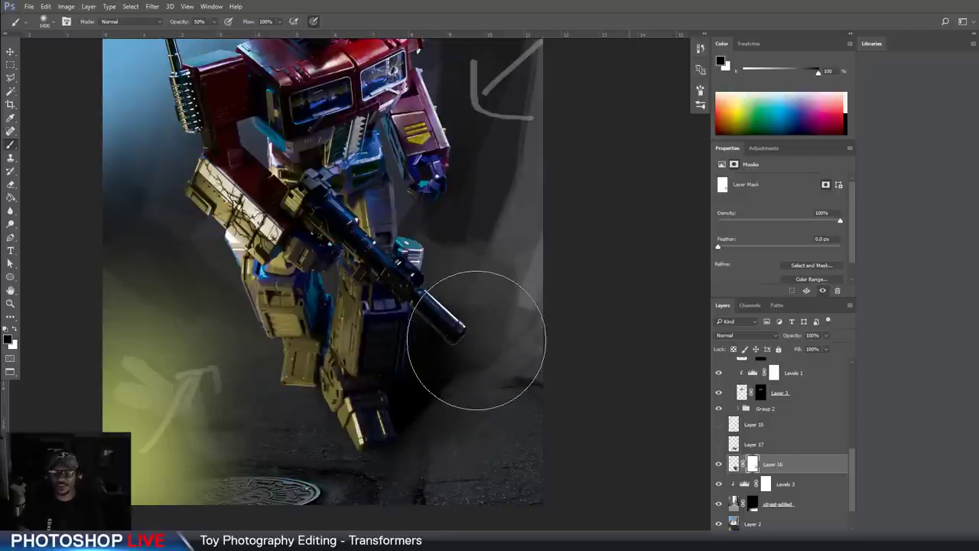
pyautogui.press(']')
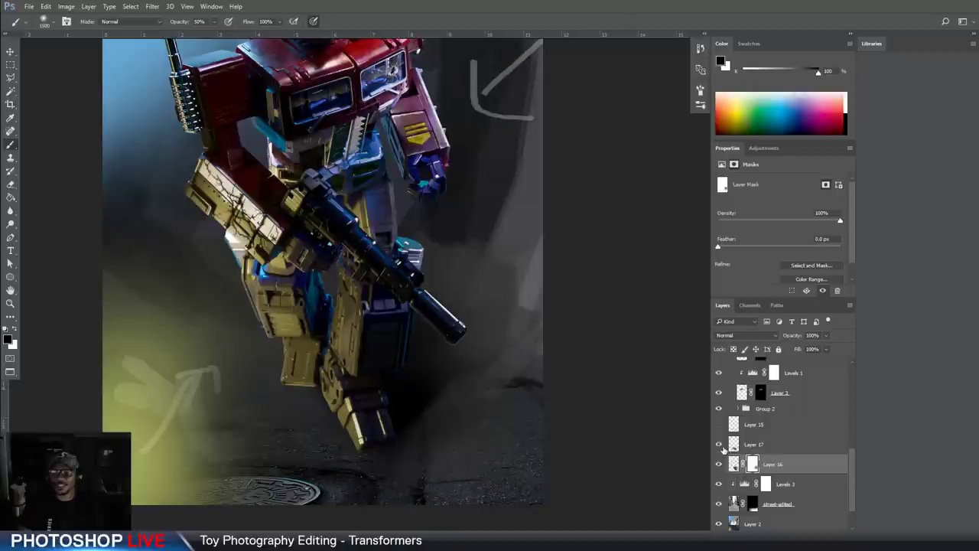
# Set Layer 17's fill to 66% and mask back its shadow near the gun tip with a 1600 px black brush at 50% opacity
pyautogui.click(732, 443)
pyautogui.click(826, 349)
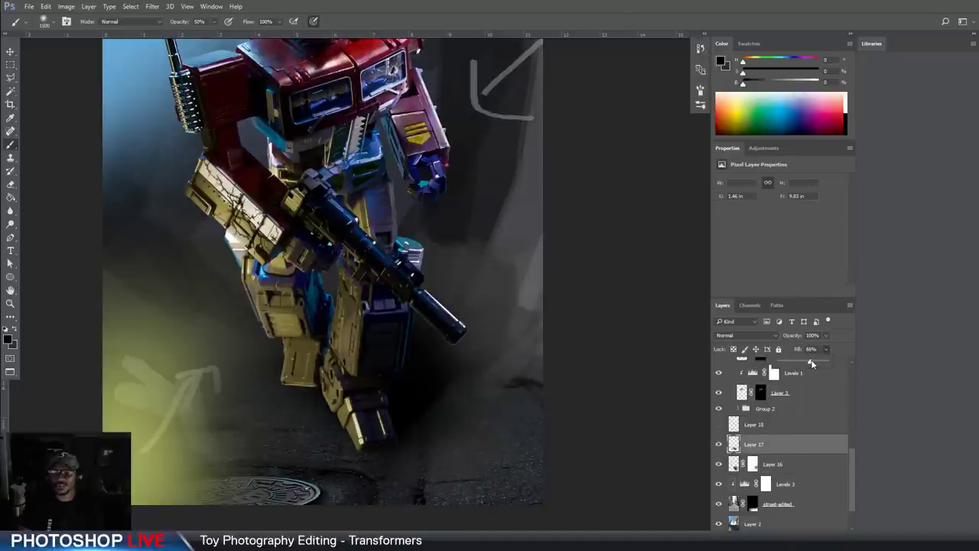
pyautogui.press(']')
pyautogui.click(466, 351)
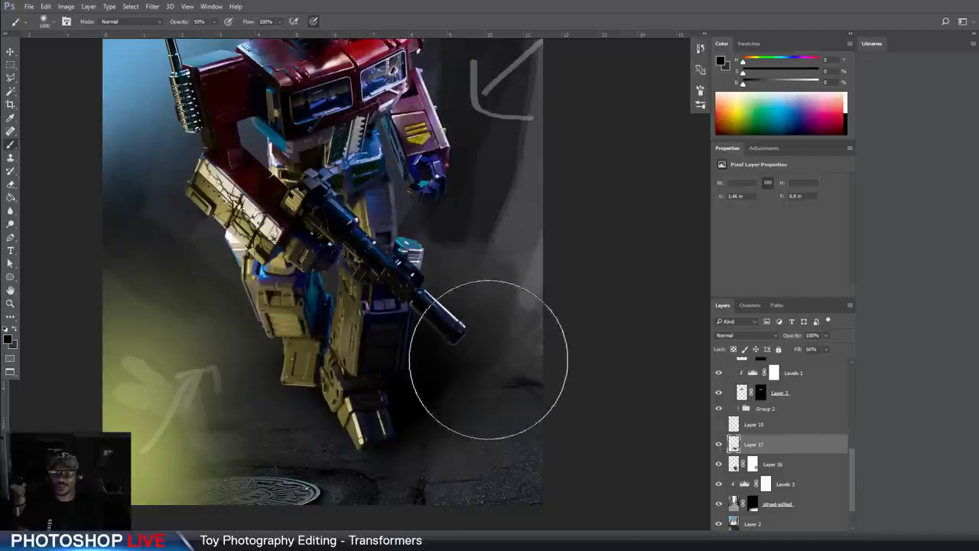
pyautogui.hotkey('ctrl', 'z')
pyautogui.click(771, 535)
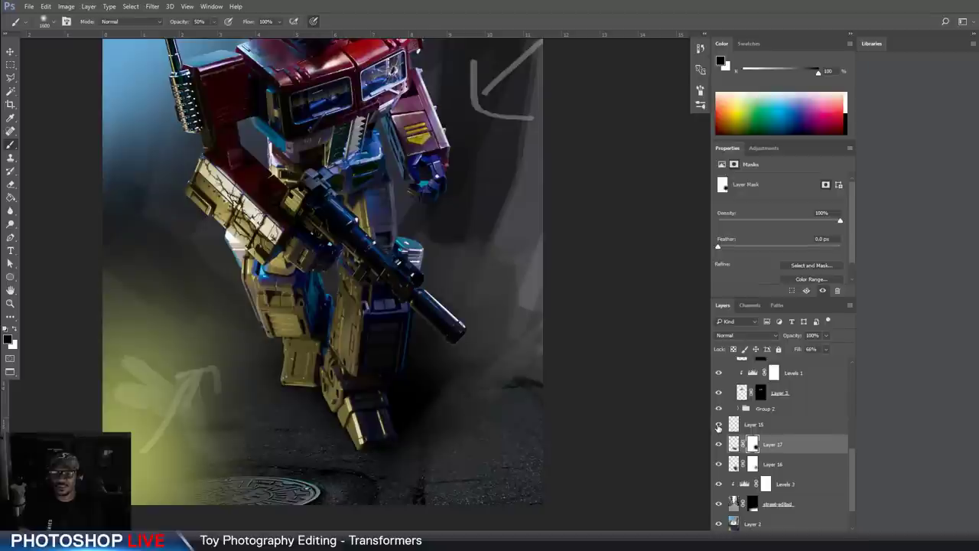
# Turn Layer 15 back on and make it the active layer
pyautogui.click(780, 422)
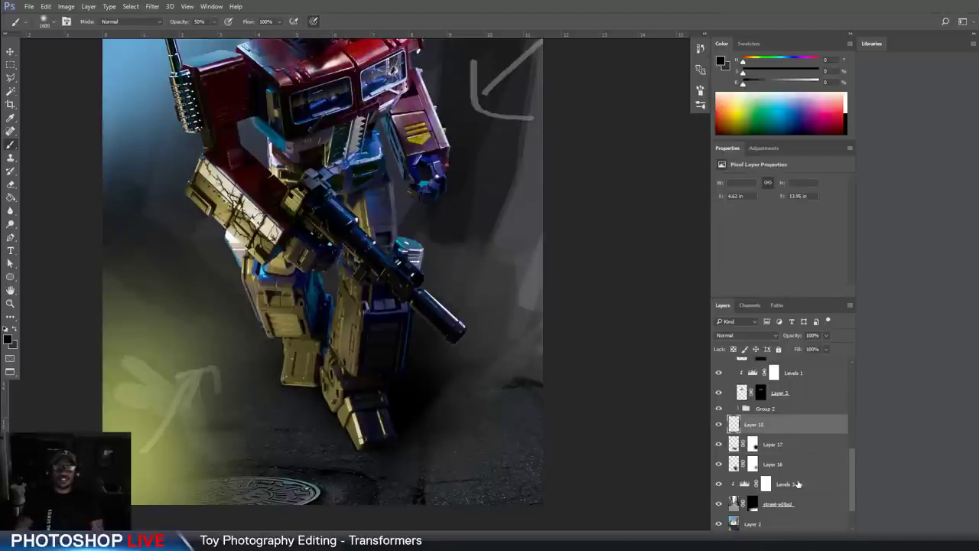
pyautogui.hotkey('ctrl', '-')
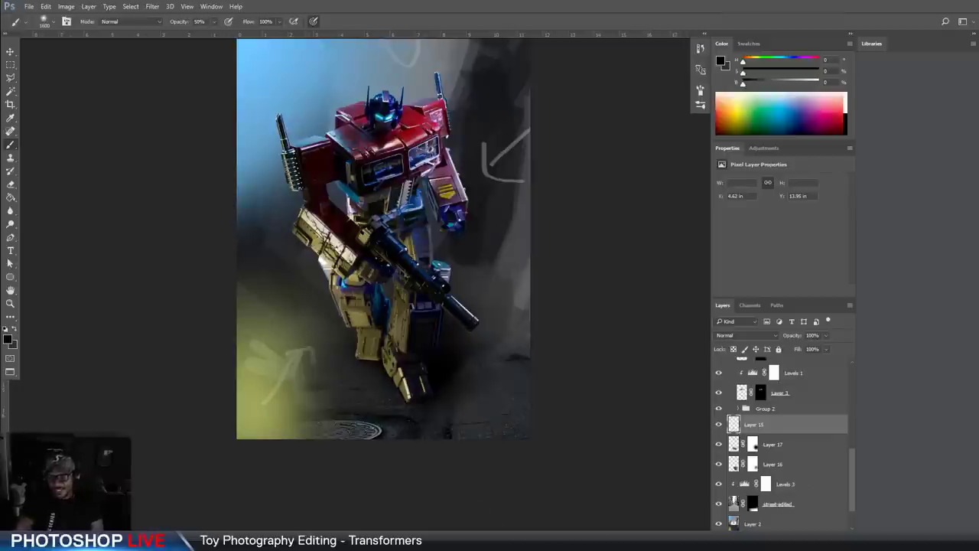
# Toggle Layer 16's visibility off and on to judge its shadow, and inspect the whole figure against the background
pyautogui.click(719, 464)
pyautogui.click(719, 463)
pyautogui.click(790, 464)
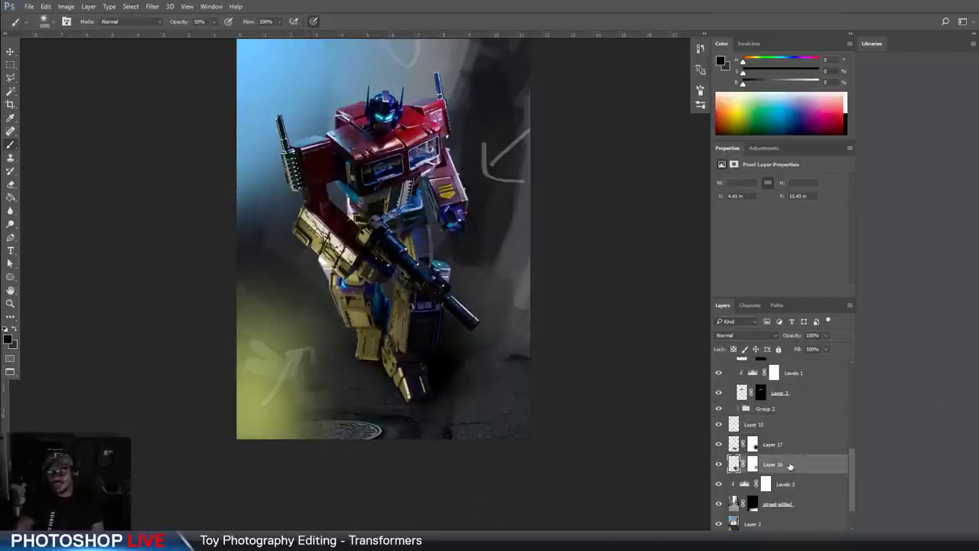
pyautogui.click(717, 464)
pyautogui.click(717, 464)
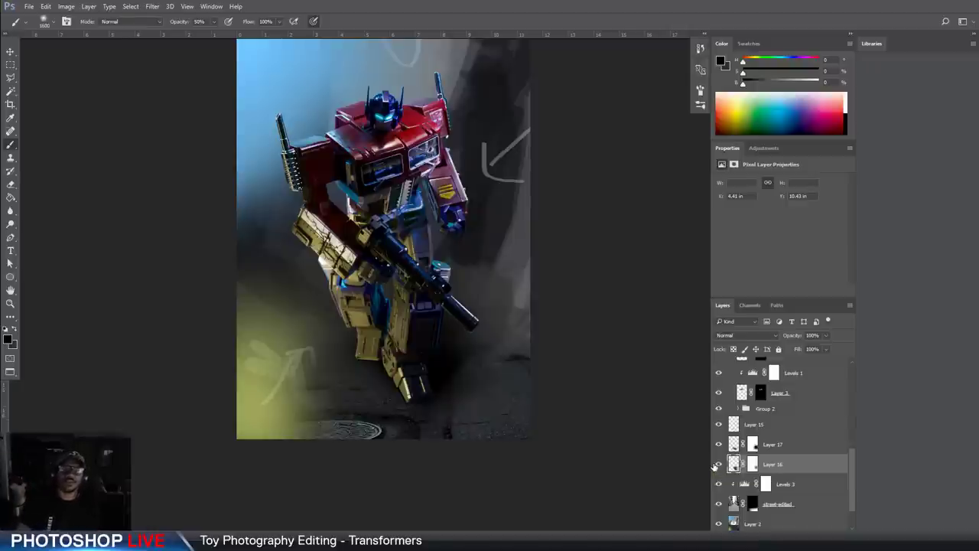
pyautogui.scroll(3, 512, 332)
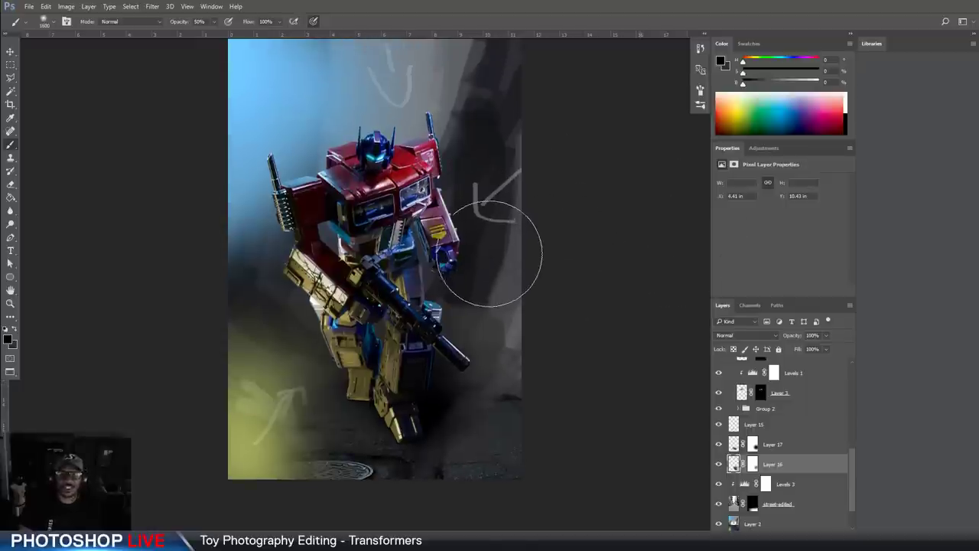
pyautogui.moveTo(442, 269); pyautogui.dragTo(466, 266)
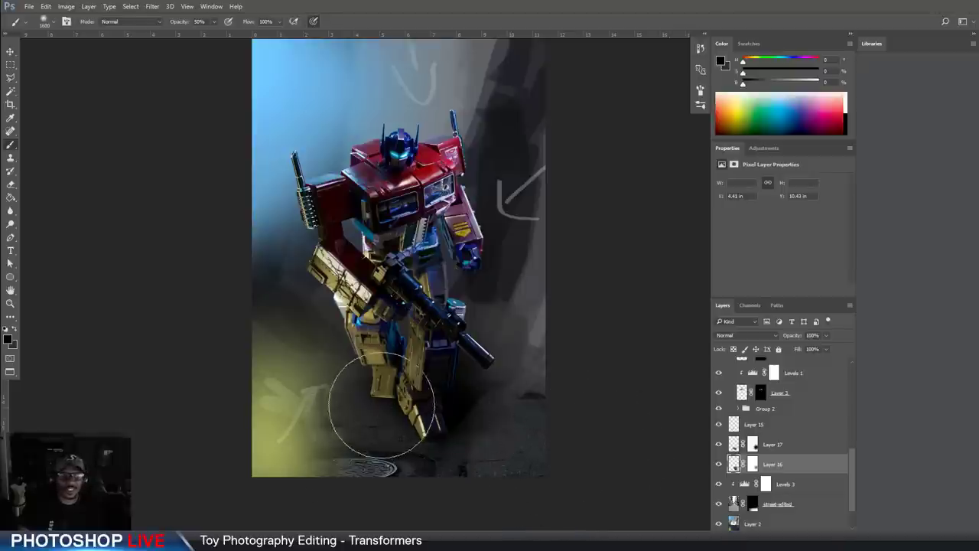
pyautogui.moveTo(437, 189); pyautogui.dragTo(439, 249)
# Show Postprocess.jpg in a floating window beside the composite and compare its color treatment around the robot's upper body
pyautogui.hotkey('ctrl', 'Tab')
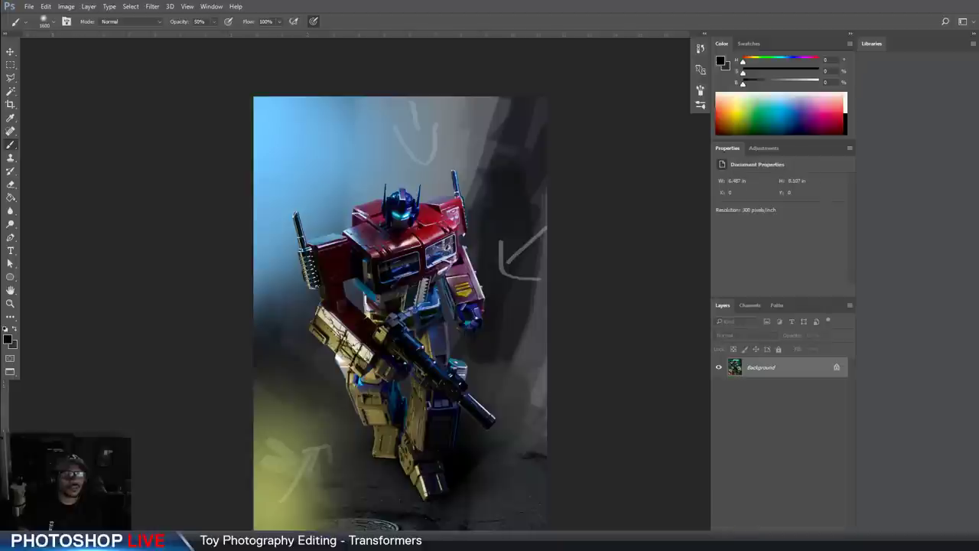
pyautogui.moveTo(0, 31); pyautogui.dragTo(239, 87)
pyautogui.press('f')
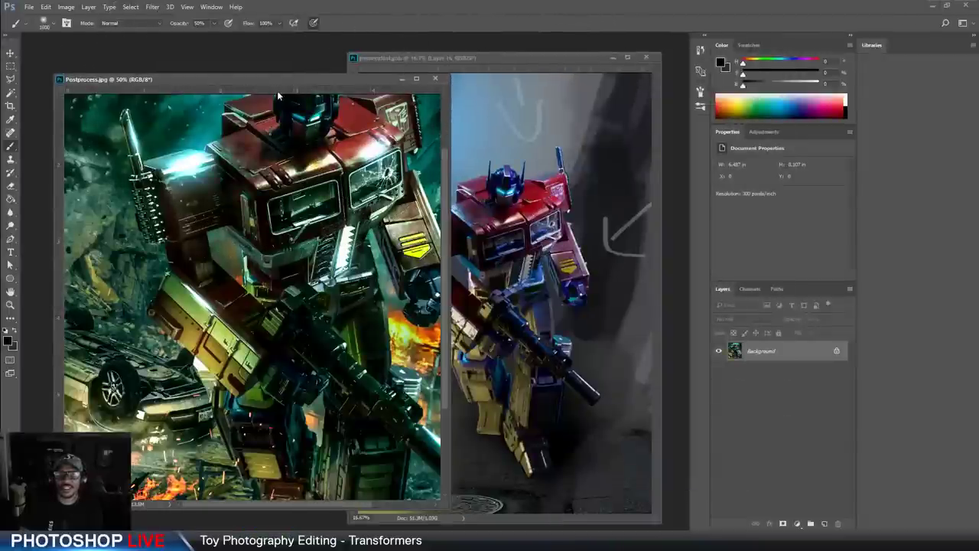
pyautogui.moveTo(355, 170); pyautogui.dragTo(321, 244)
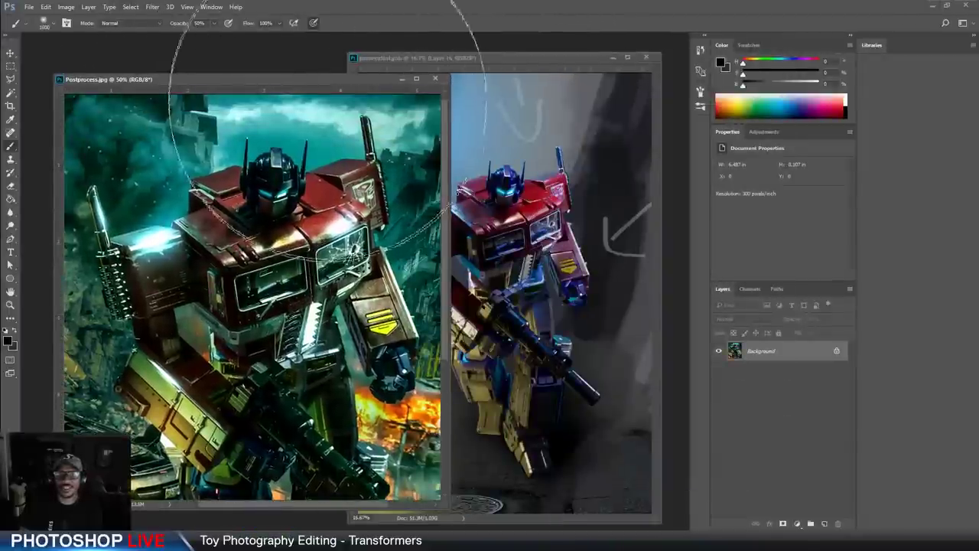
pyautogui.moveTo(319, 79); pyautogui.dragTo(348, 74)
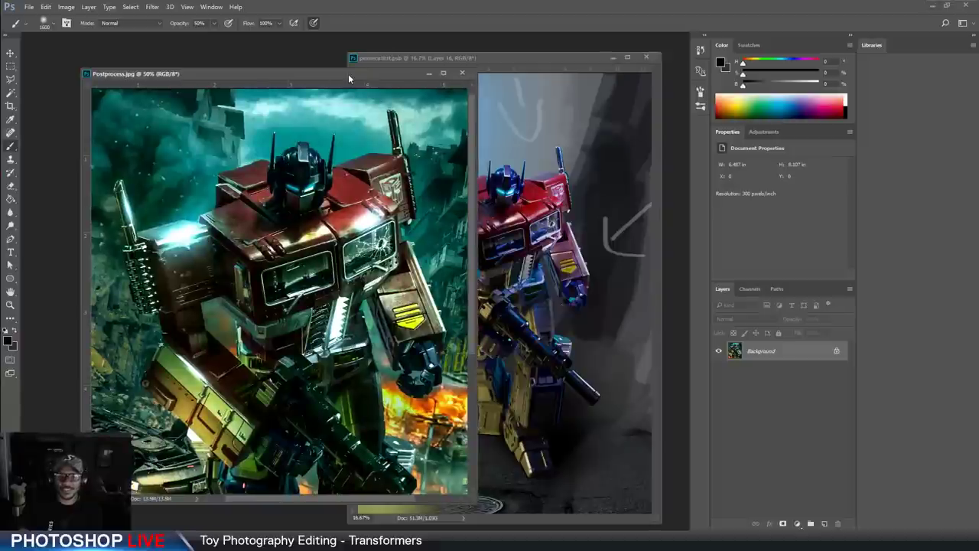
pyautogui.moveTo(348, 74); pyautogui.dragTo(0, 50)
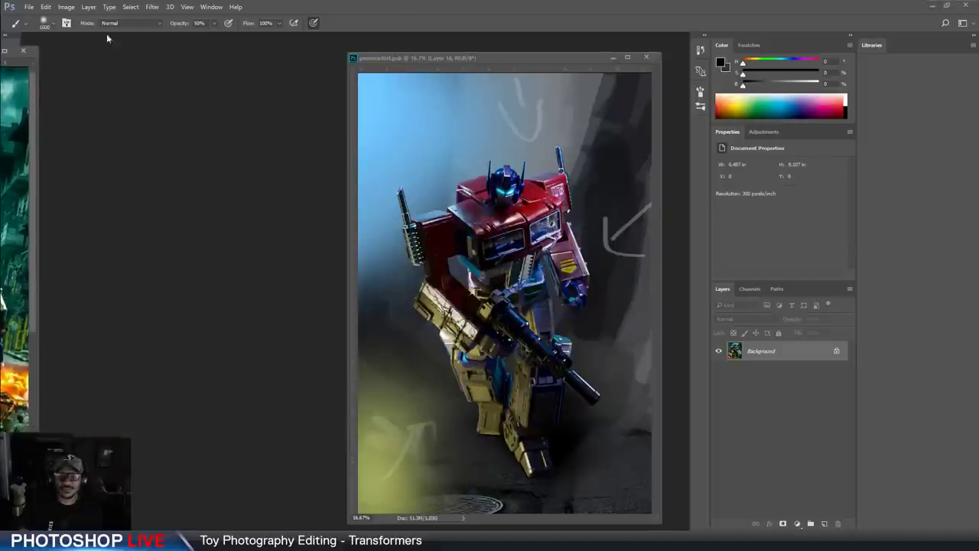
# Center the primecuttut.psb window at 12.5% zoom and make the topmost adjustment layer, Hue/Saturation 3, active
pyautogui.moveTo(564, 52); pyautogui.dragTo(472, 41)
pyautogui.hotkey('ctrl', '-')
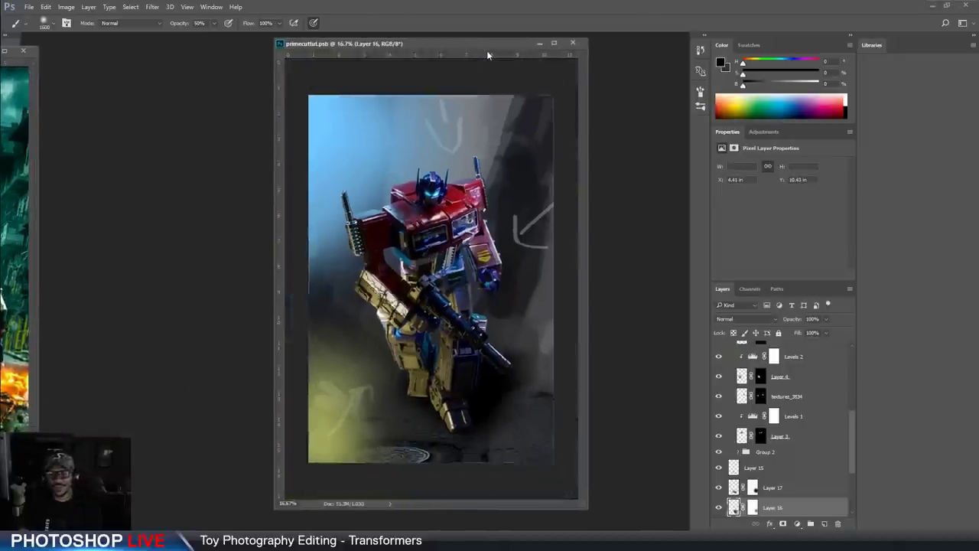
pyautogui.scroll(5, 788, 433)
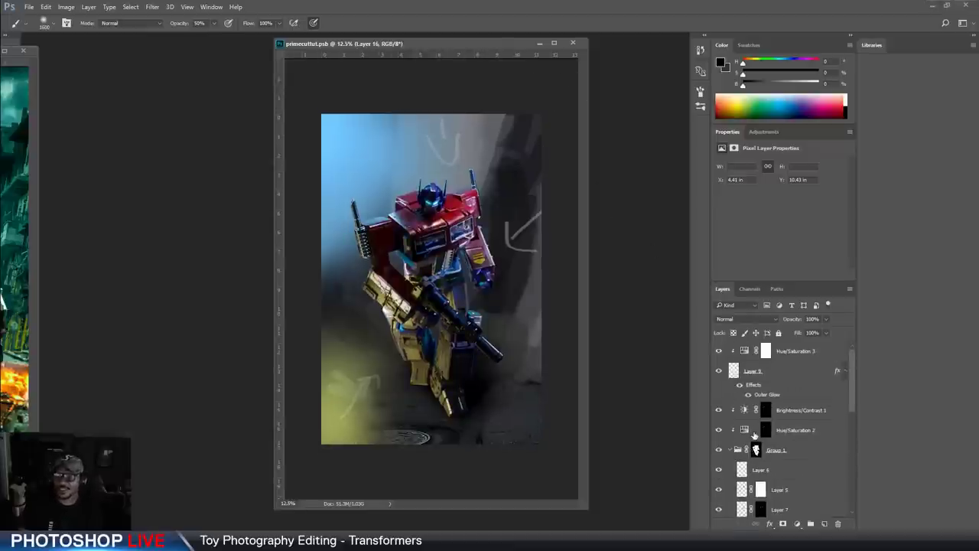
pyautogui.click(805, 356)
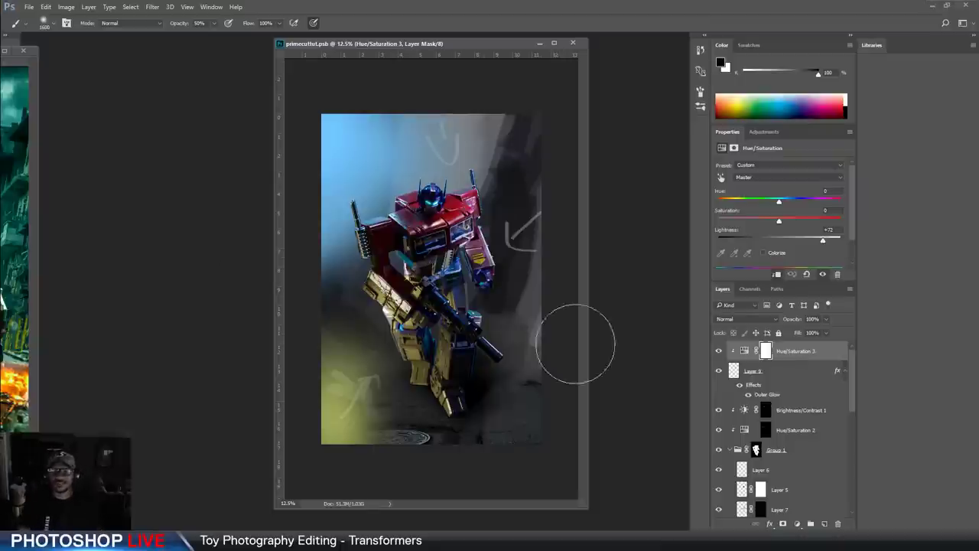
# Review the full Postprocess.jpg reference at 33.3%, and return to the composite in full-screen view at 16.7%
pyautogui.moveTo(2, 50); pyautogui.dragTo(271, 44)
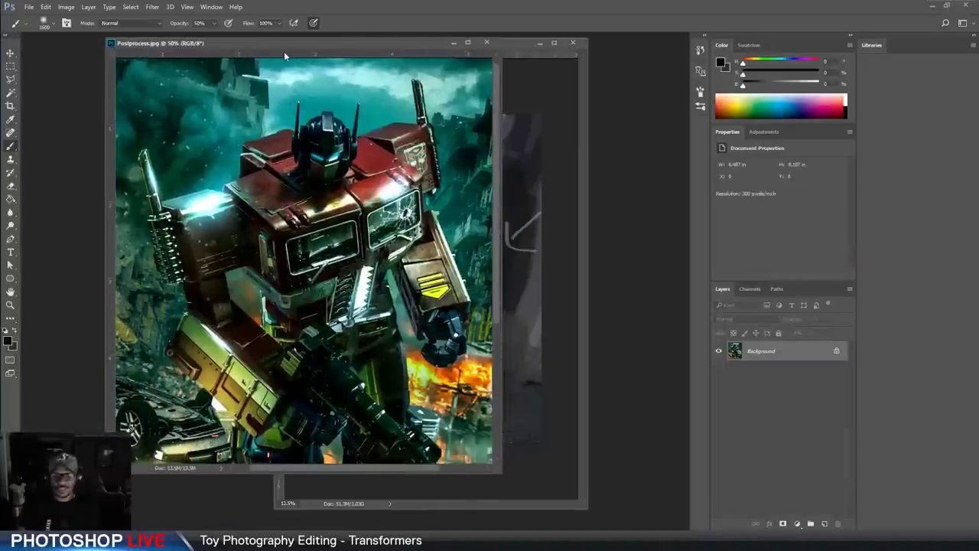
pyautogui.hotkey('ctrl', '-')
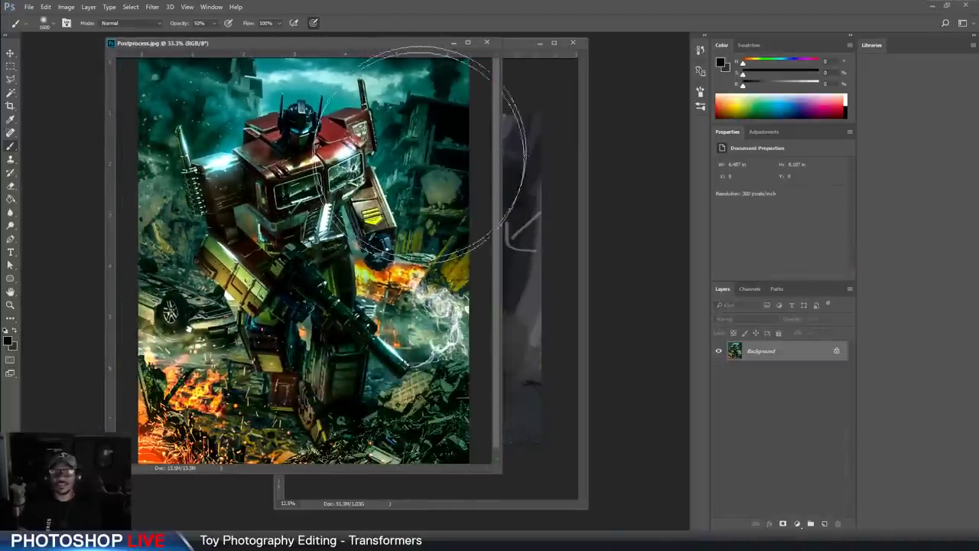
pyautogui.click(487, 42)
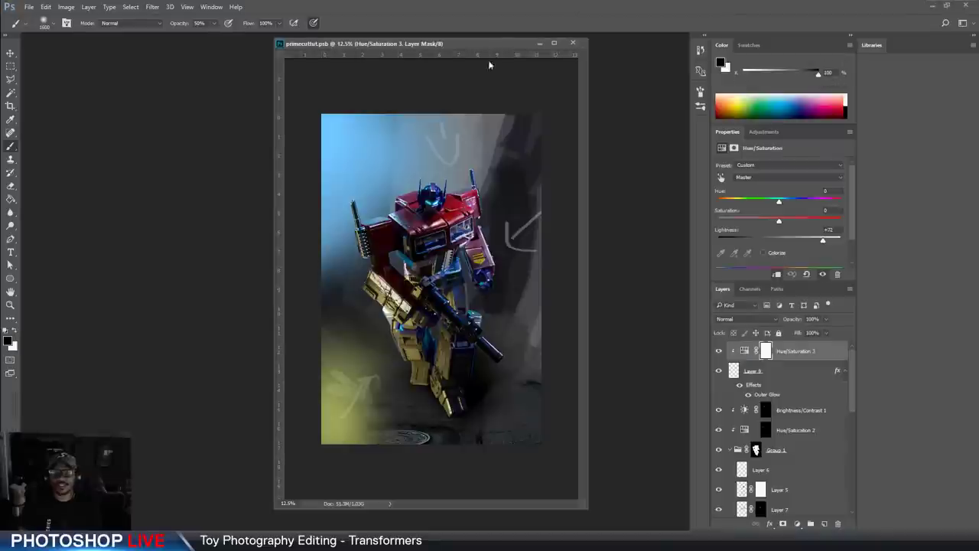
pyautogui.hotkey('ctrl', '+')
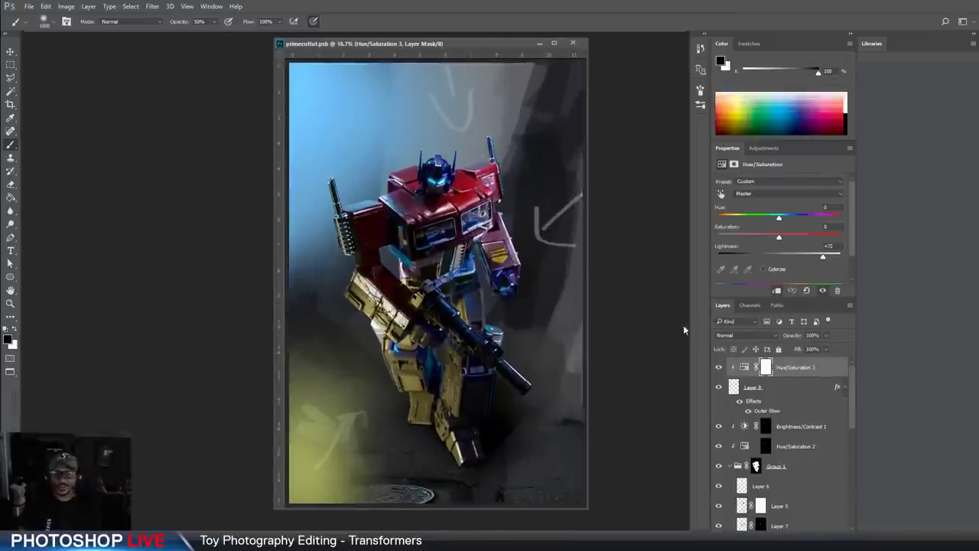
pyautogui.press('f')
pyautogui.moveTo(559, 268); pyautogui.dragTo(493, 272)
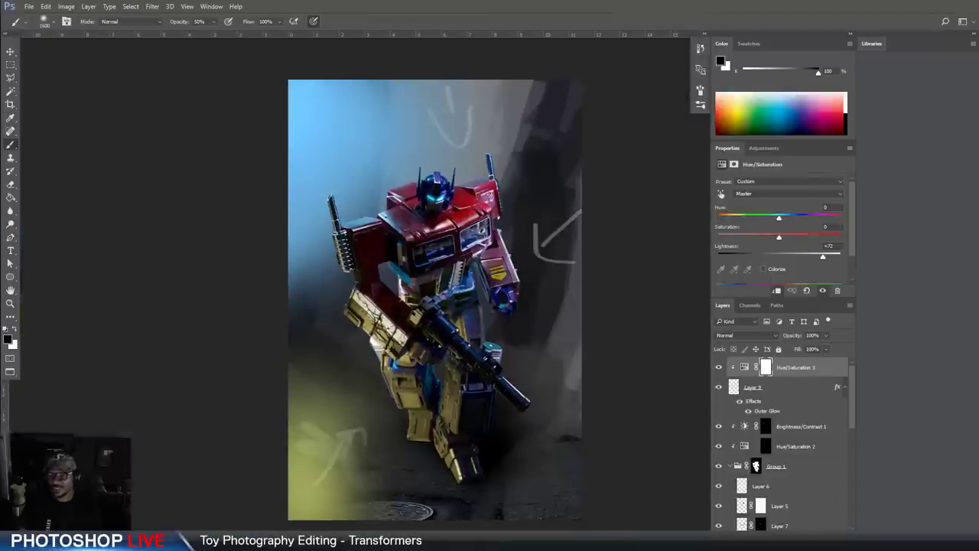
# Add a Color Balance adjustment layer above Hue/Saturation 3 and set its midtones to Cyan–Red -10 and Magenta–Green +23
pyautogui.click(790, 535)
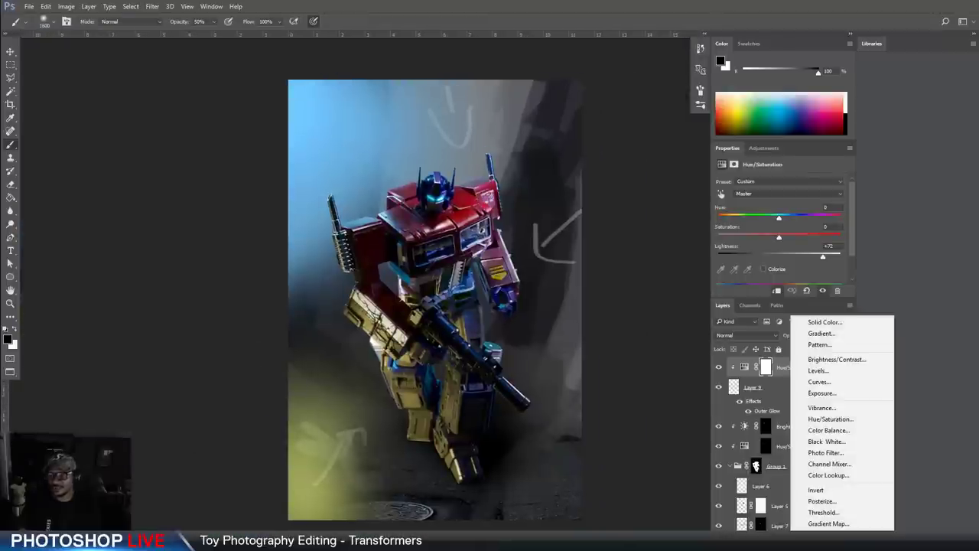
pyautogui.click(838, 430)
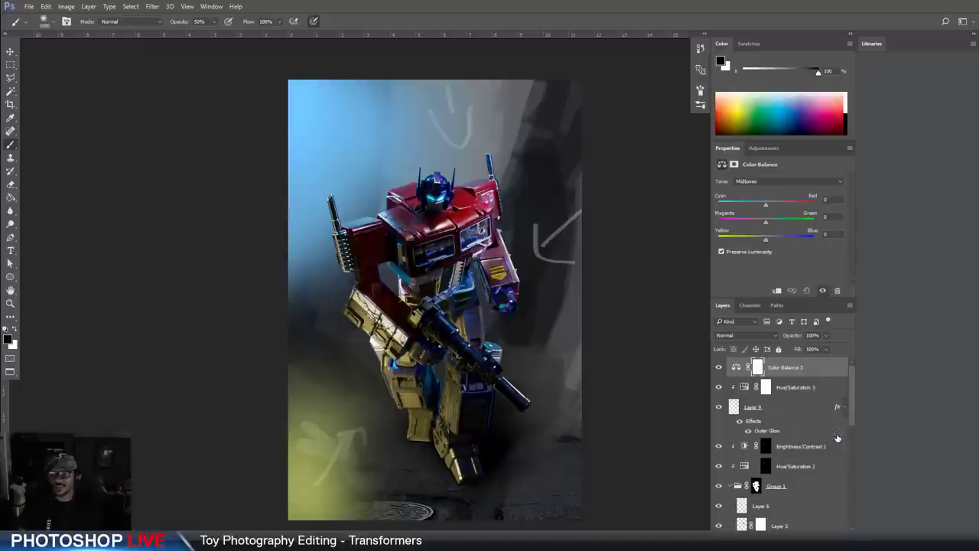
pyautogui.click(736, 367)
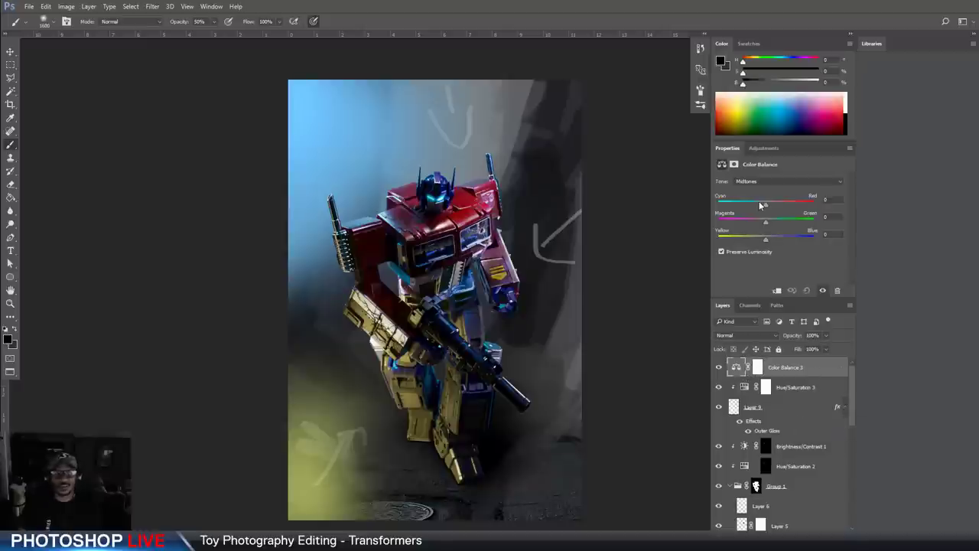
pyautogui.moveTo(766, 222); pyautogui.dragTo(784, 224)
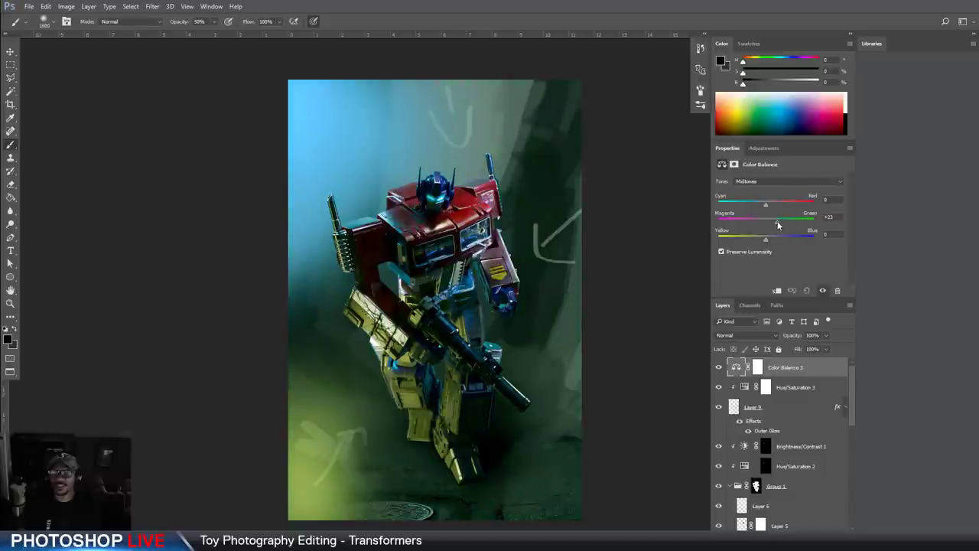
pyautogui.moveTo(765, 204); pyautogui.dragTo(758, 207)
# Set the Color Balance highlights to Cyan–Red -11, Magenta–Green +5 and Yellow–Blue +17
pyautogui.click(761, 178)
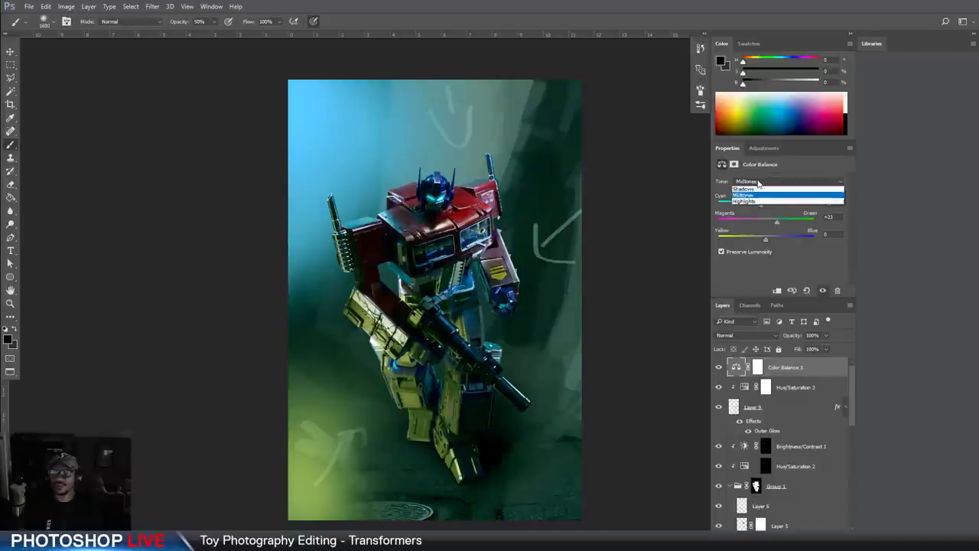
pyautogui.click(764, 204)
pyautogui.moveTo(766, 205); pyautogui.dragTo(772, 229)
pyautogui.click(773, 241)
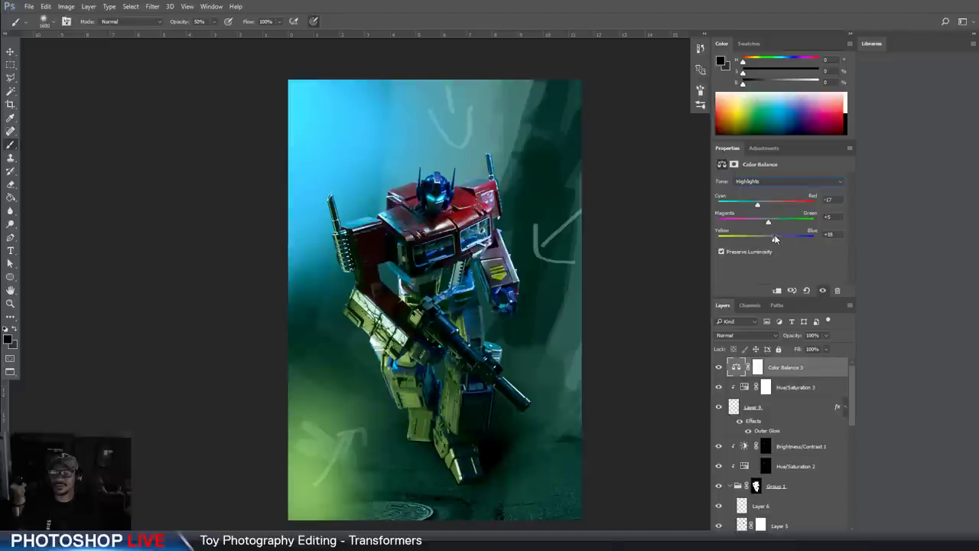
pyautogui.moveTo(757, 206); pyautogui.dragTo(760, 207)
# Check the Color Balance shadows range and raise the highlights' Magenta–Green value to +12
pyautogui.click(747, 182)
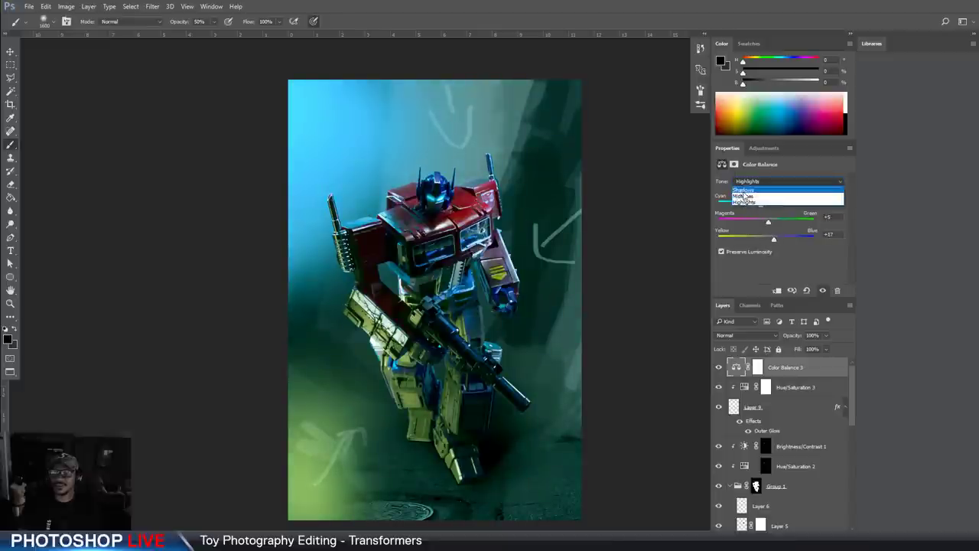
pyautogui.click(751, 187)
pyautogui.moveTo(757, 212); pyautogui.dragTo(767, 209)
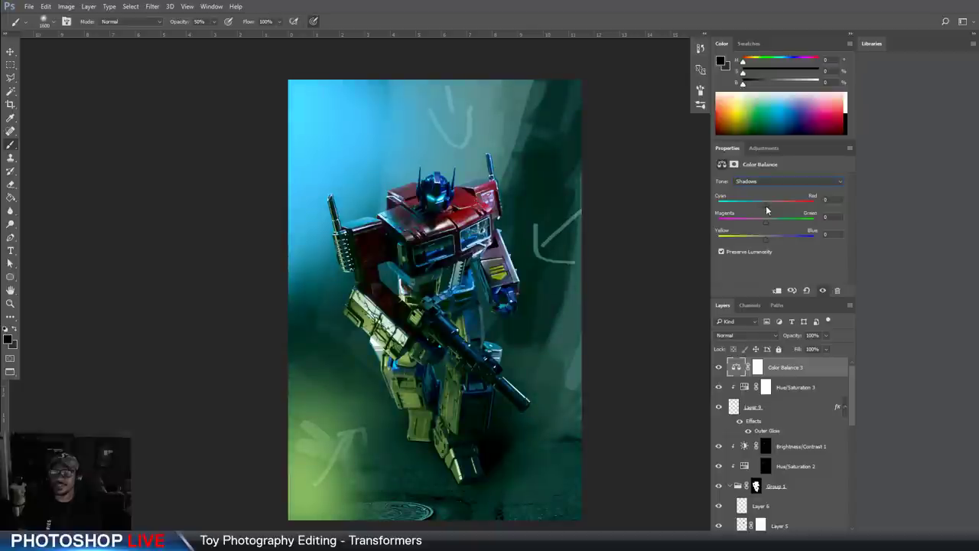
pyautogui.click(758, 181)
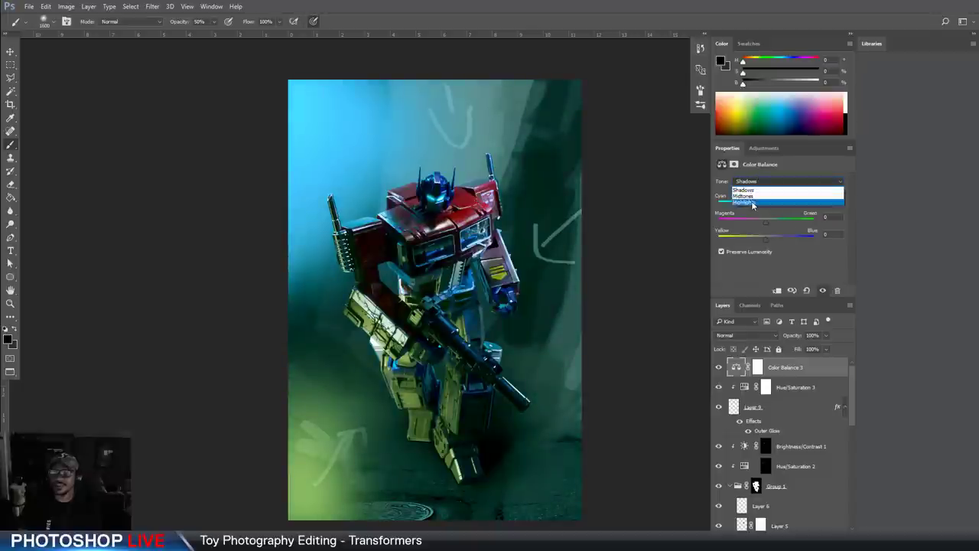
pyautogui.click(753, 201)
# Set the Color Balance midtones to Magenta–Green +39 and Yellow–Blue +10
pyautogui.click(772, 181)
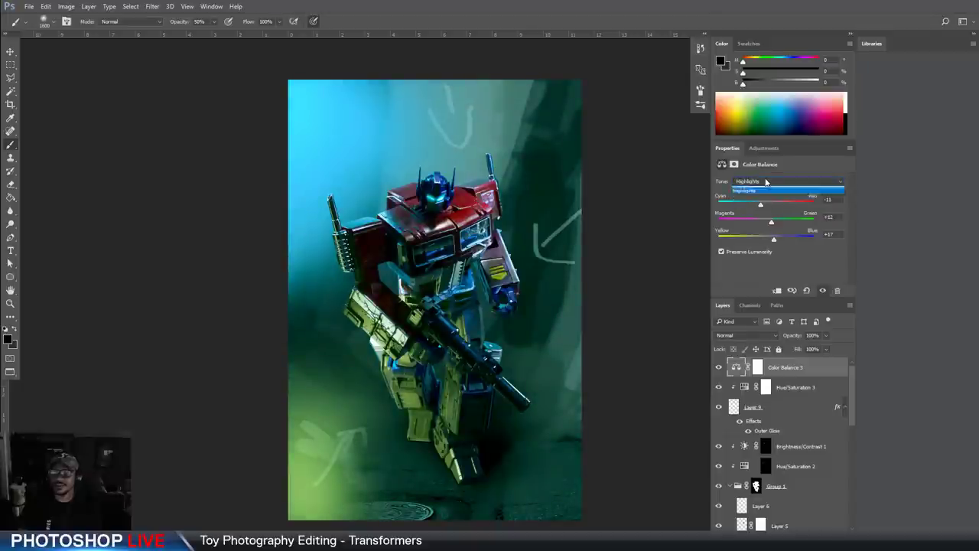
pyautogui.click(769, 194)
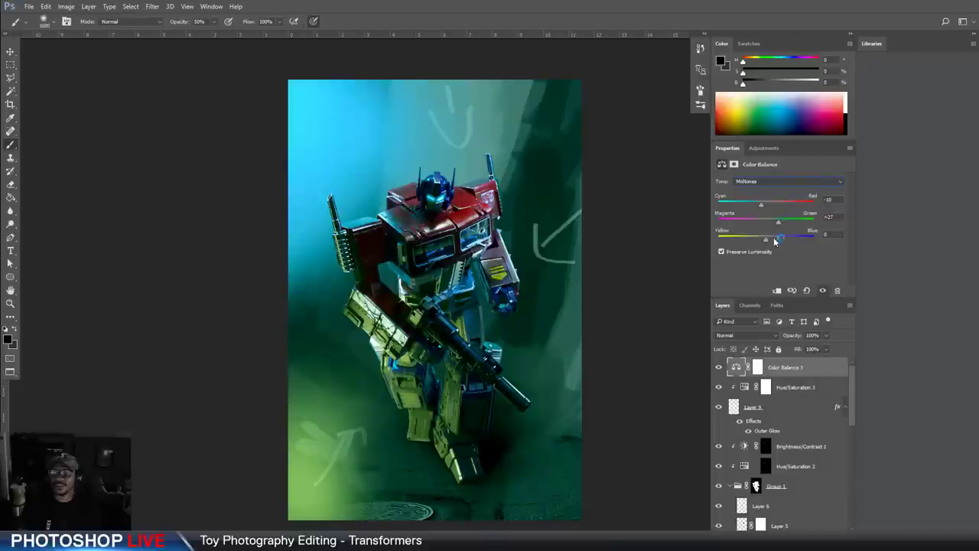
pyautogui.moveTo(775, 238); pyautogui.dragTo(770, 238)
pyautogui.moveTo(779, 223); pyautogui.dragTo(776, 226)
pyautogui.scroll(-2, 516, 290)
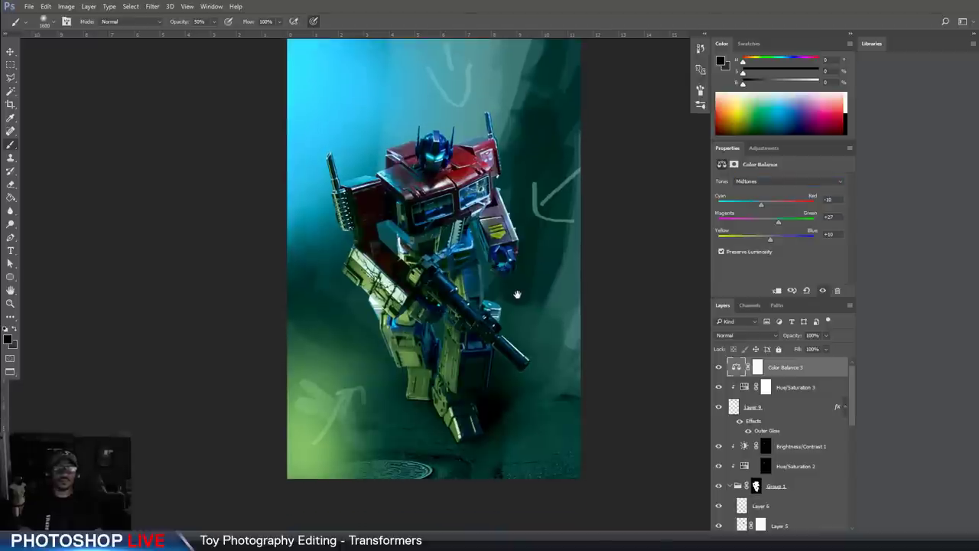
pyautogui.click(765, 181)
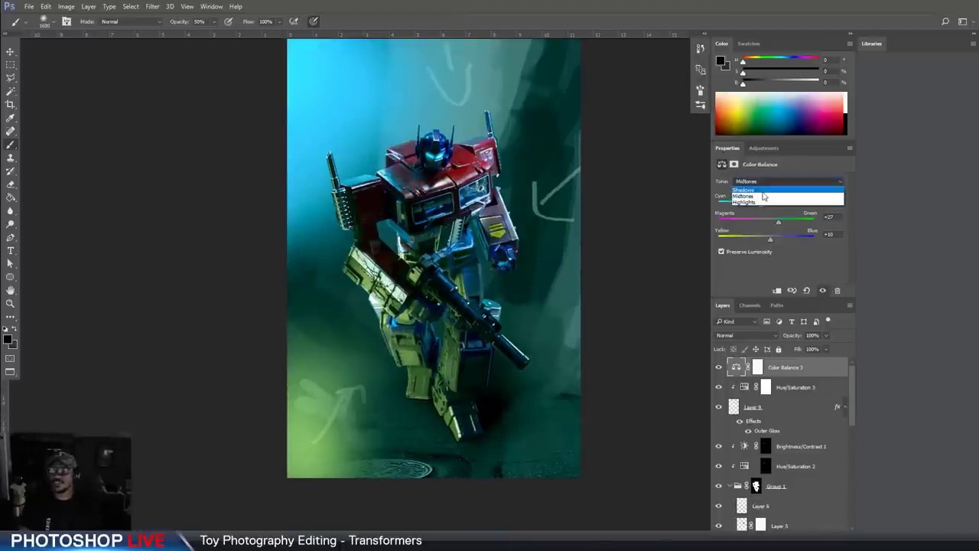
pyautogui.click(763, 196)
pyautogui.click(786, 223)
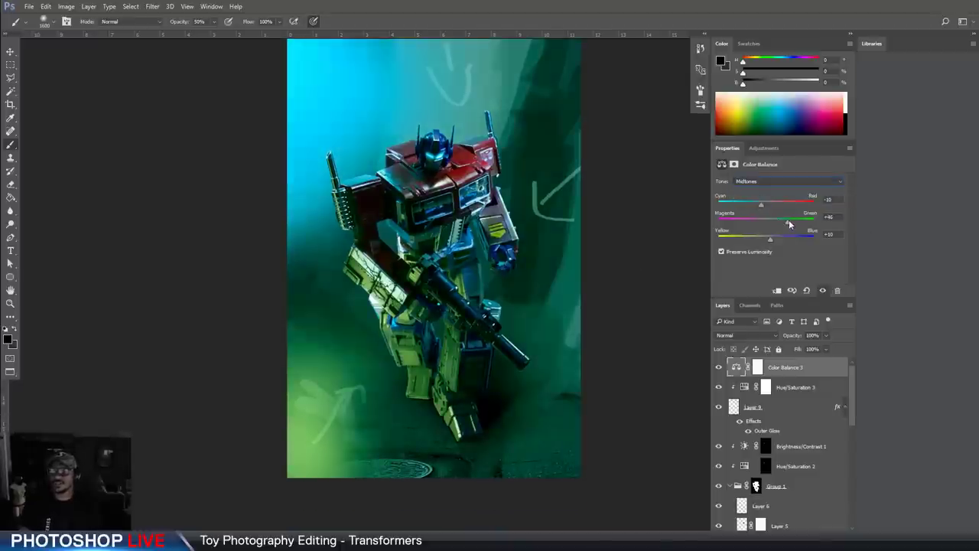
# Set the Color Balance highlights' Yellow–Blue value to -5, and bring up Postprocess.jpg beside the composite for comparison
pyautogui.click(761, 181)
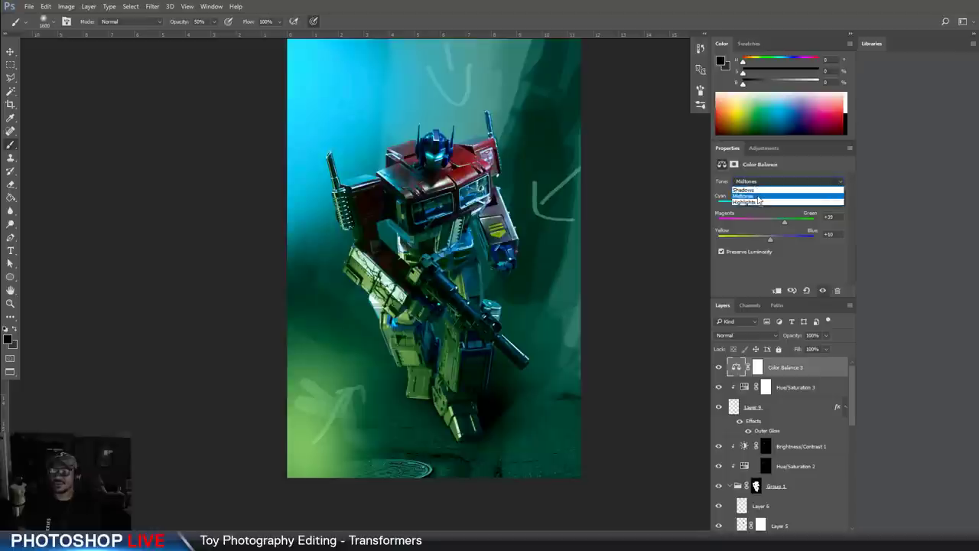
pyautogui.click(752, 203)
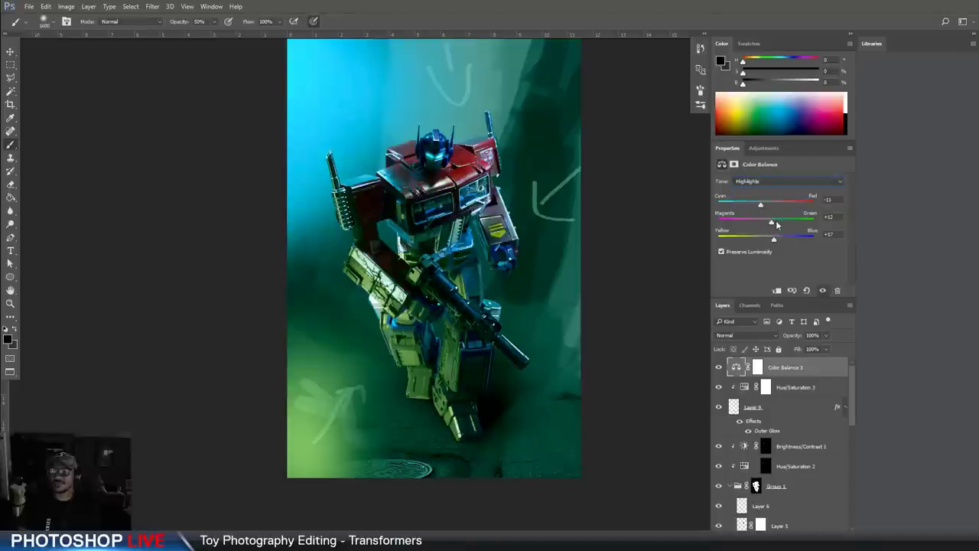
pyautogui.moveTo(768, 243); pyautogui.dragTo(762, 243)
pyautogui.scroll(1, 449, 331)
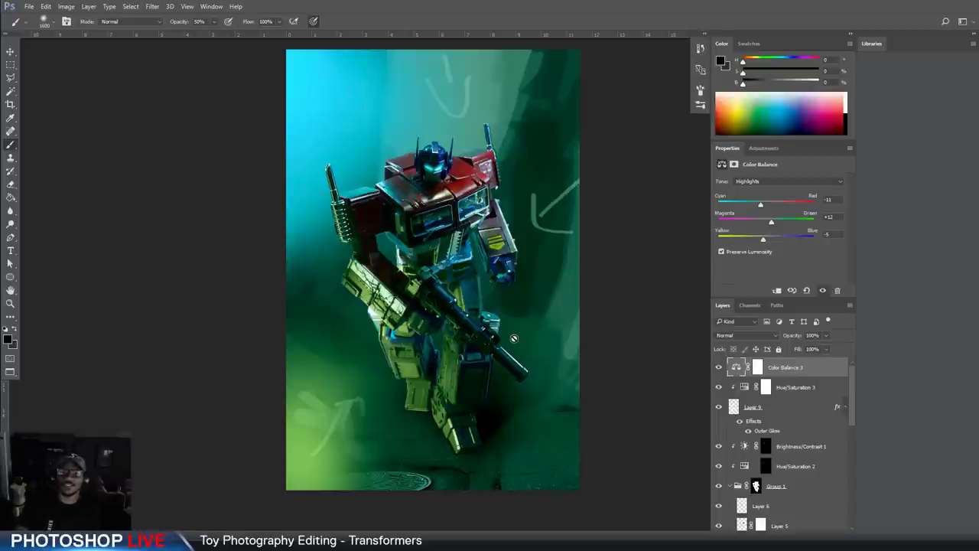
pyautogui.hotkey('ctrl', 'Tab')
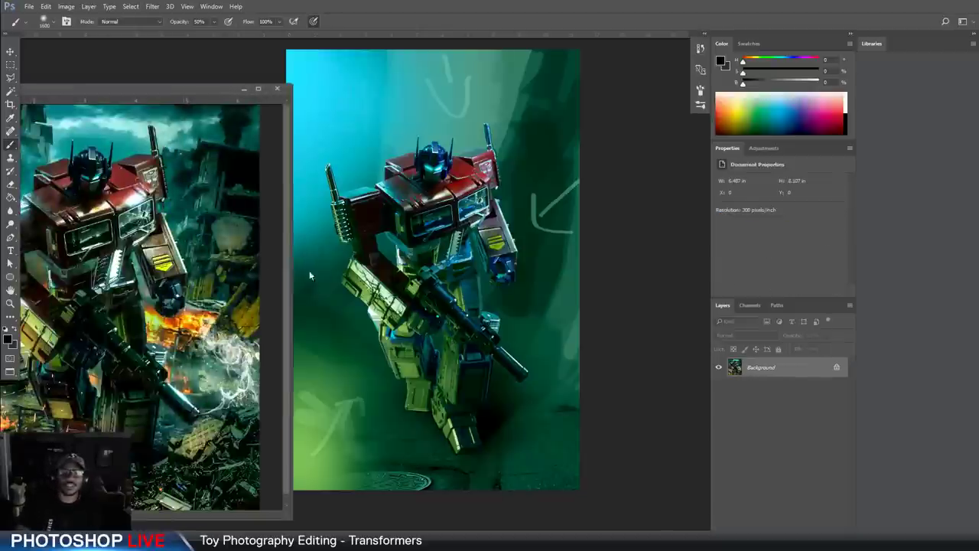
# Put Postprocess.jpg aside and add a new layer above Color Balance 3 in the composite
pyautogui.moveTo(158, 96); pyautogui.dragTo(0, 95)
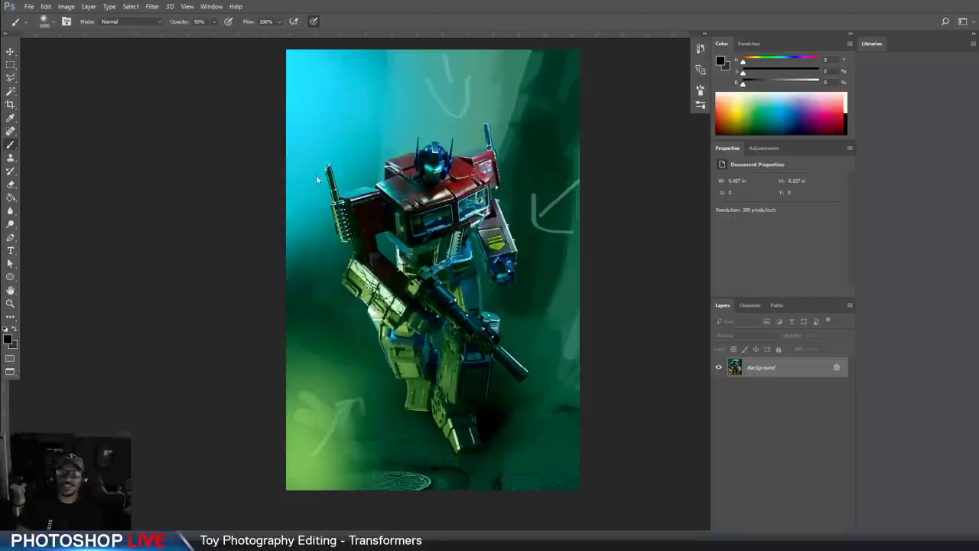
pyautogui.click(382, 209)
pyautogui.moveTo(381, 209); pyautogui.dragTo(314, 190)
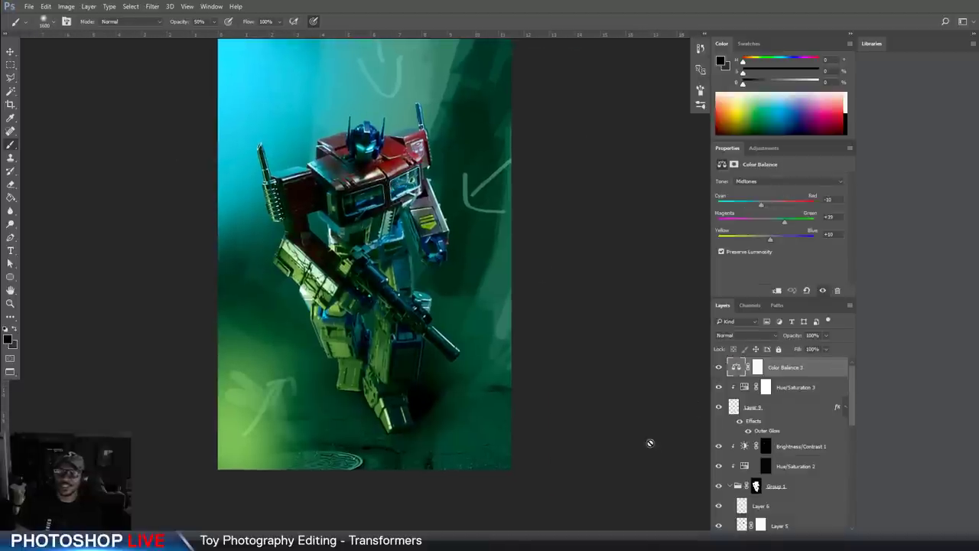
pyautogui.moveTo(438, 371); pyautogui.dragTo(448, 364)
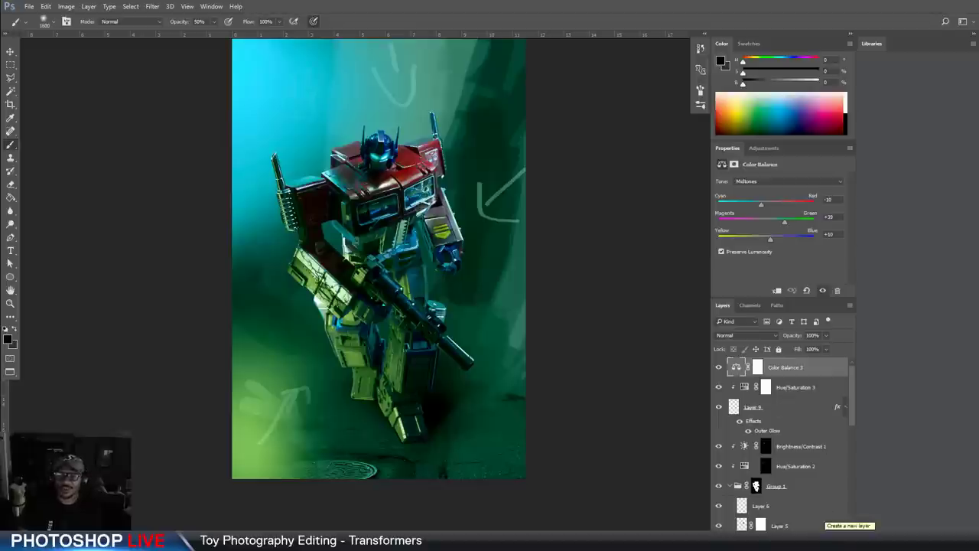
pyautogui.click(823, 535)
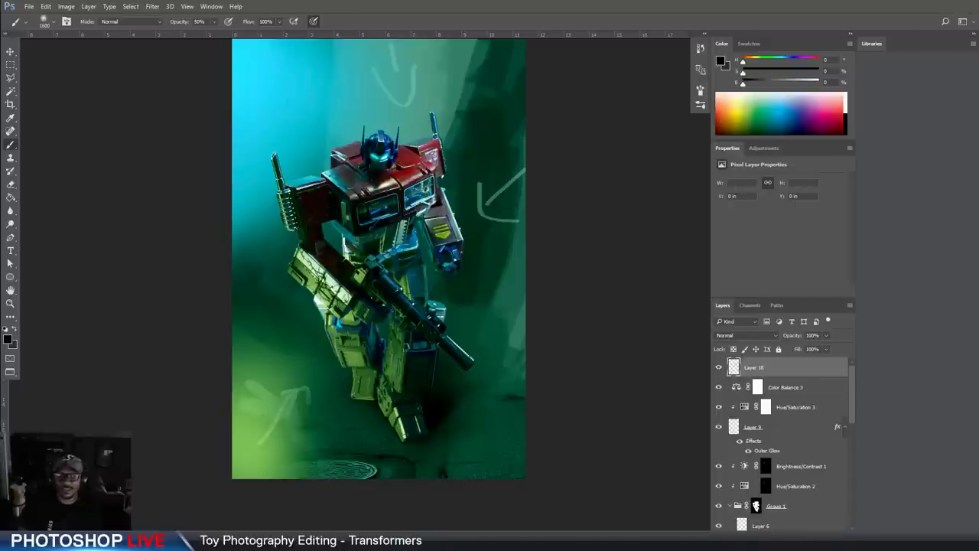
# Check the composite against Postprocess.jpg once more, and stamp a merged copy of all visible layers onto the new top layer
pyautogui.moveTo(2, 100); pyautogui.dragTo(155, 100)
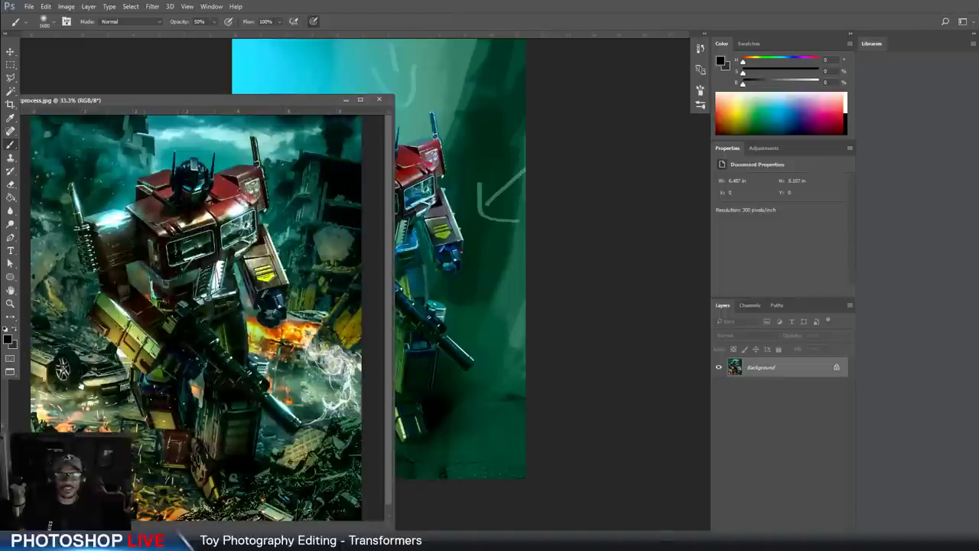
pyautogui.moveTo(254, 102); pyautogui.dragTo(0, 90)
pyautogui.click(468, 125)
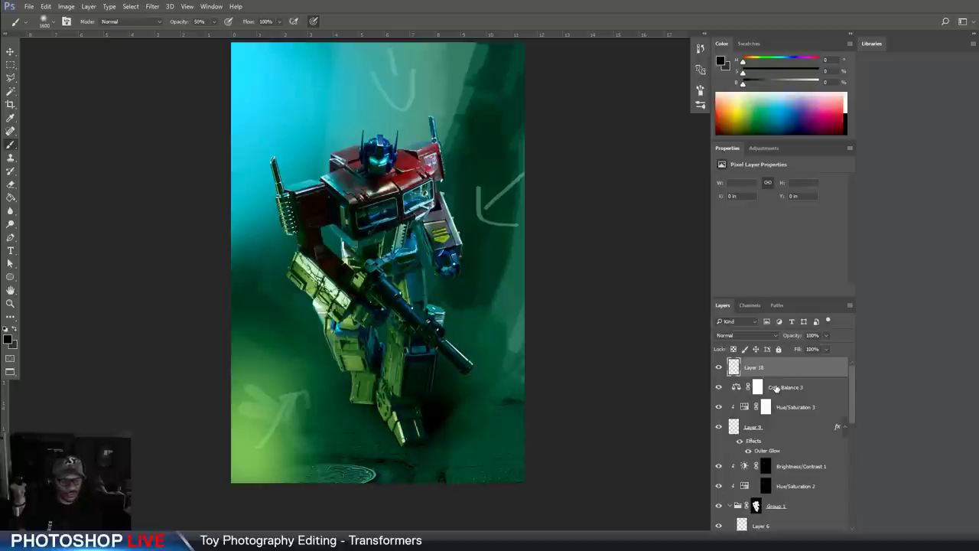
pyautogui.hotkey('ctrl', 'shift', 'e')
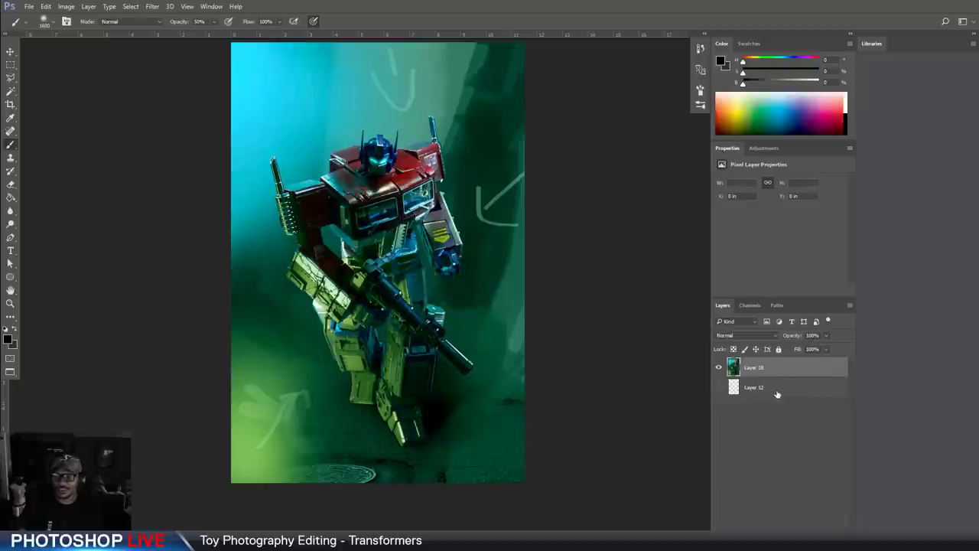
pyautogui.hotkey('ctrl', 'z')
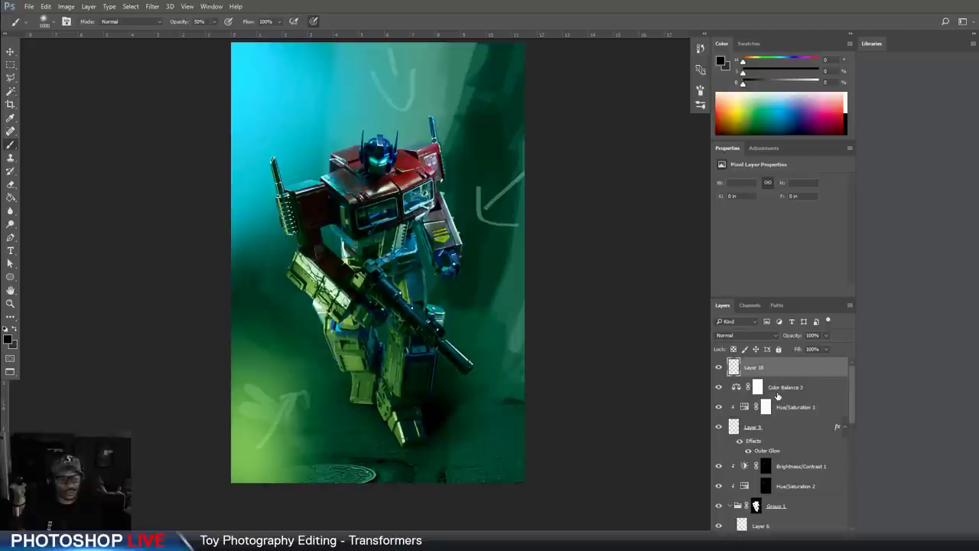
pyautogui.hotkey('ctrl', 'alt', 'shift', 'e')
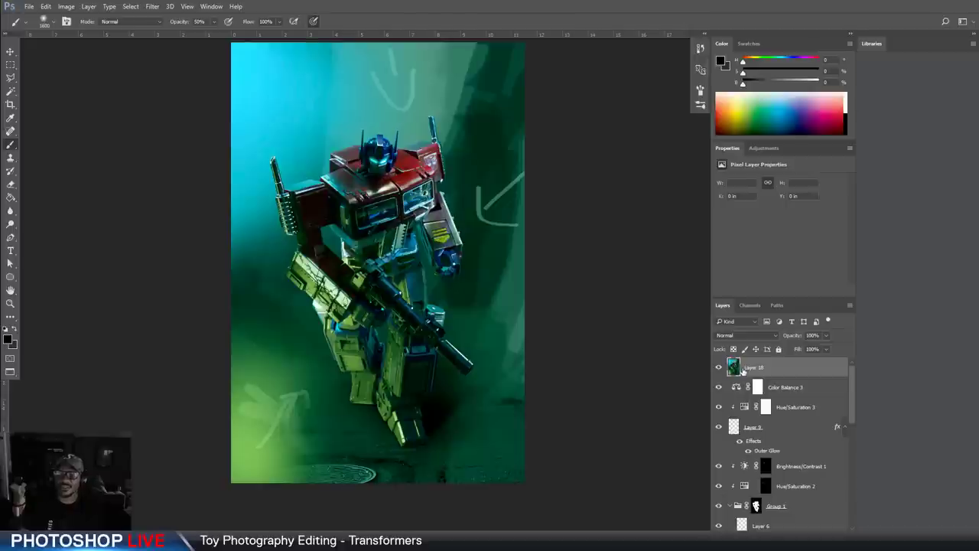
# Apply the Camera Raw Filter to the stamped layer with Clarity +85, Shadows +24 and Blacks -1
pyautogui.click(152, 6)
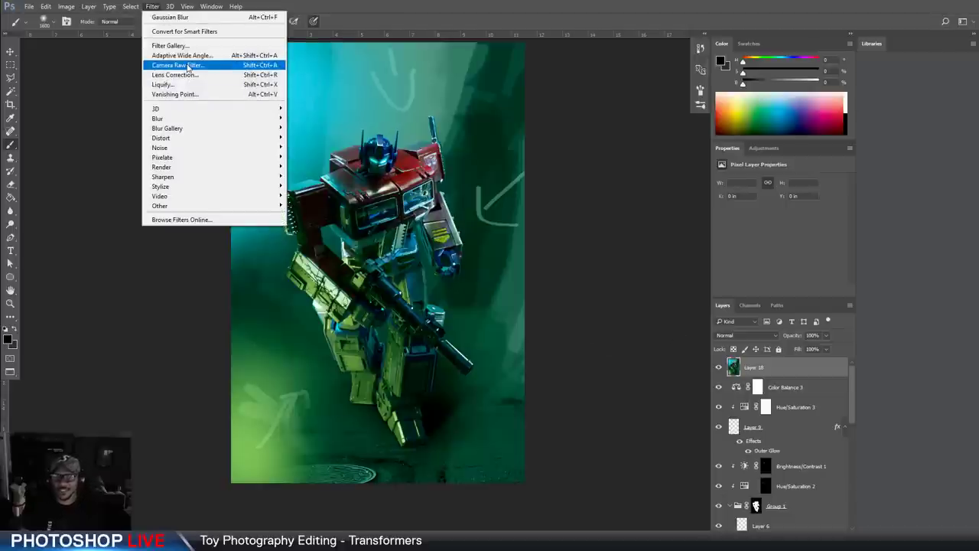
pyautogui.click(187, 67)
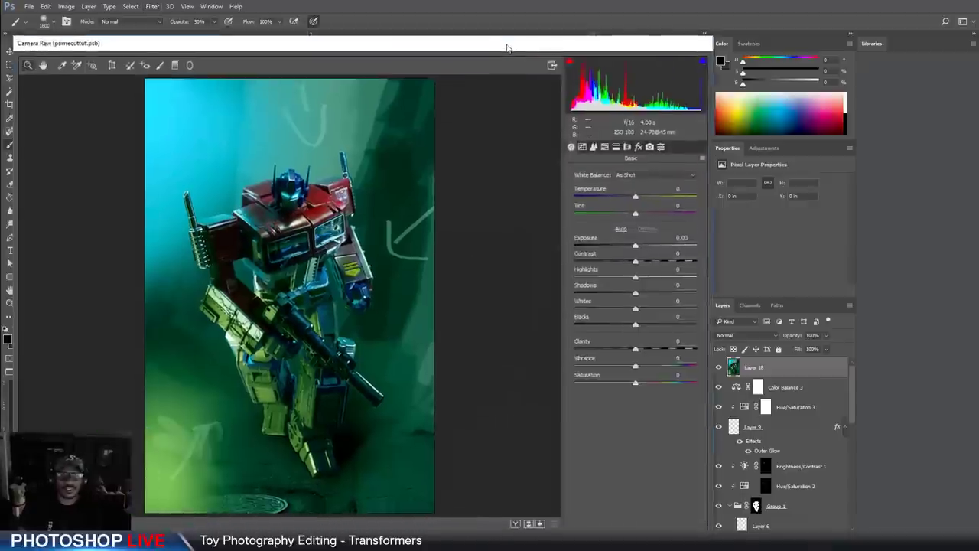
pyautogui.moveTo(505, 45); pyautogui.dragTo(533, 41)
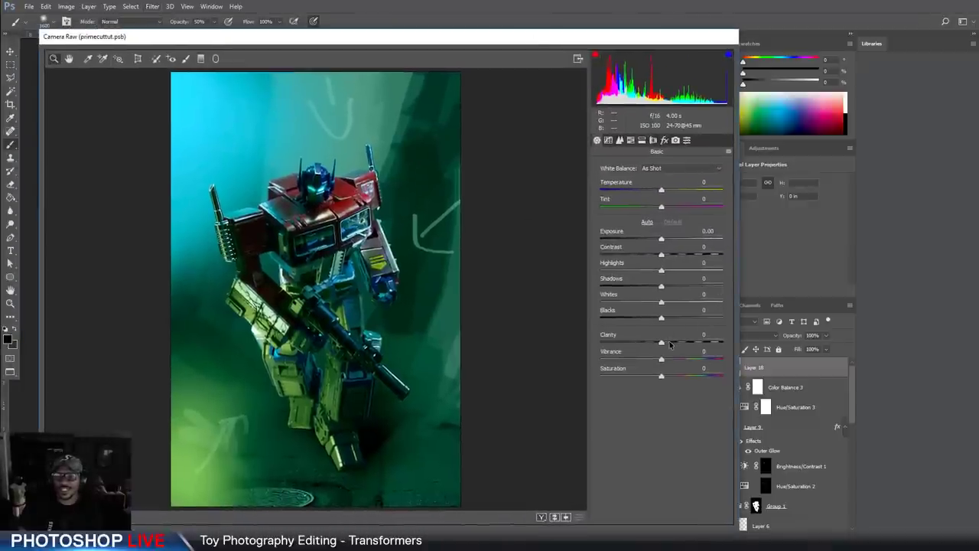
pyautogui.moveTo(670, 345); pyautogui.dragTo(713, 343)
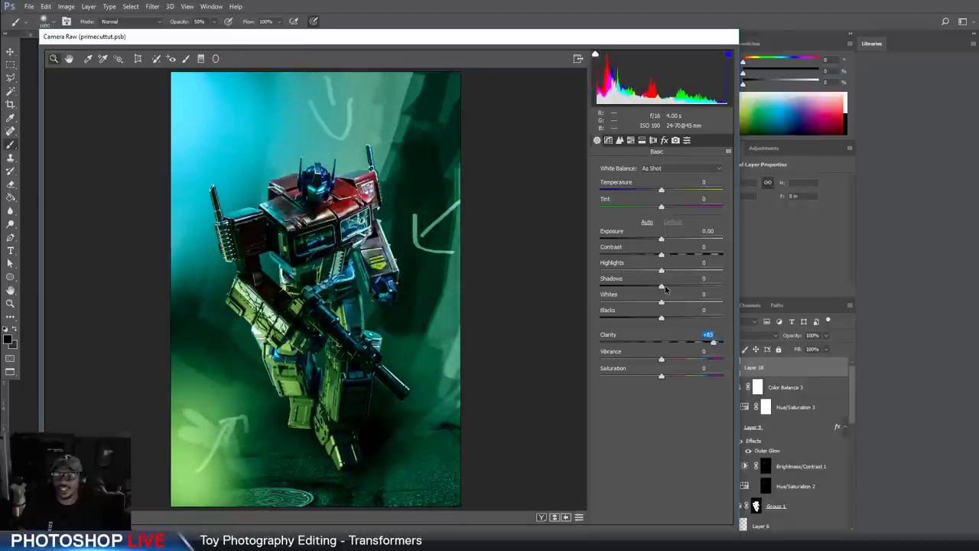
pyautogui.moveTo(662, 286); pyautogui.dragTo(691, 285)
pyautogui.moveTo(661, 317); pyautogui.dragTo(661, 317)
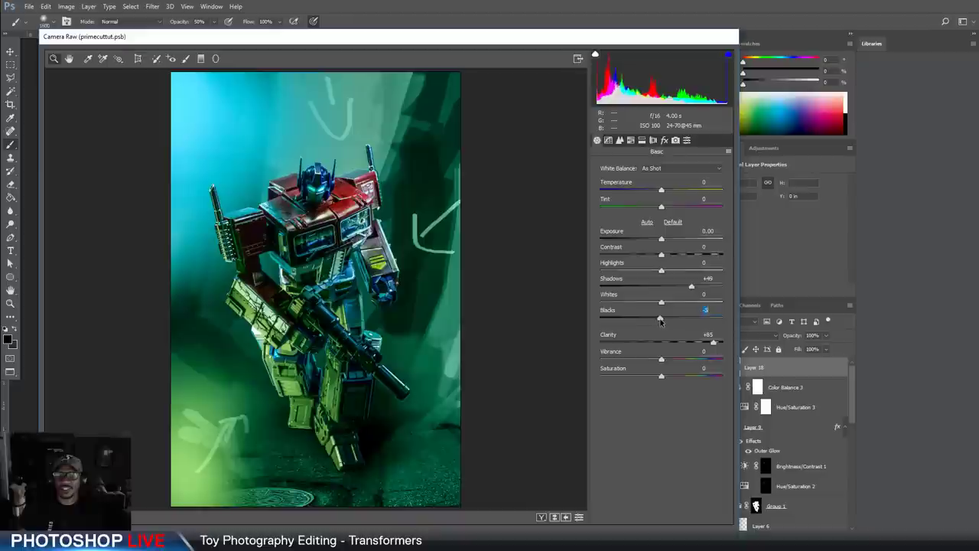
pyautogui.moveTo(691, 285); pyautogui.dragTo(675, 290)
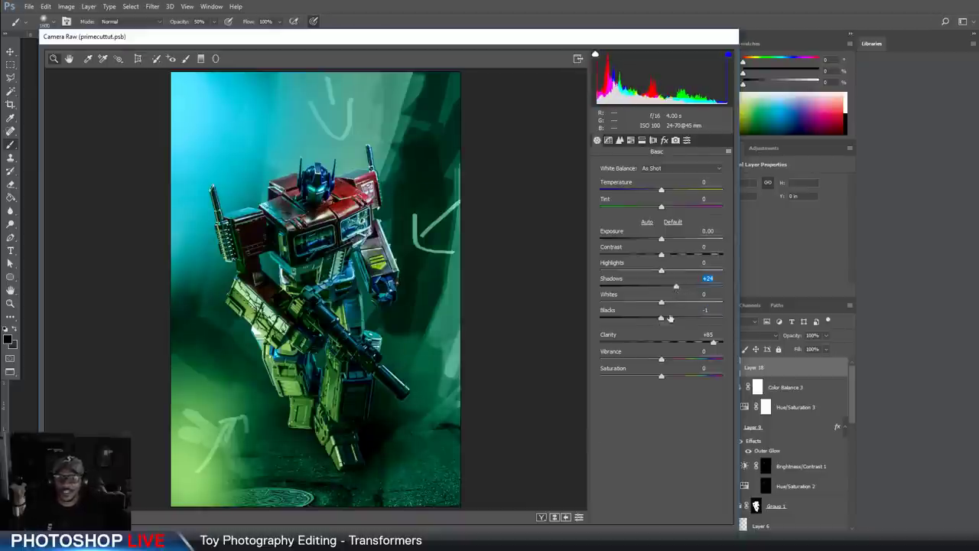
pyautogui.press('Return')
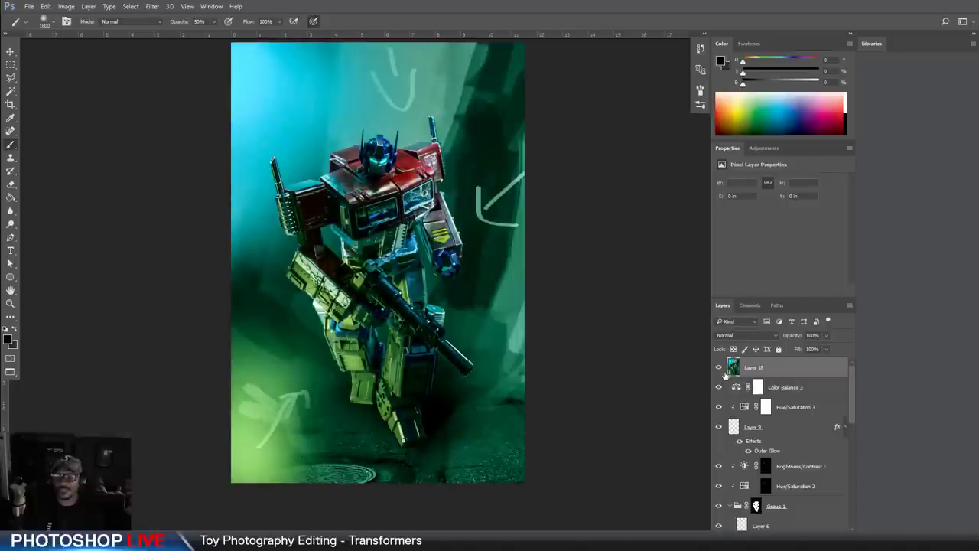
# Compare the composite with and without the Camera Raw layer by toggling its visibility
pyautogui.click(721, 370)
pyautogui.click(721, 370)
pyautogui.click(723, 371)
pyautogui.click(723, 371)
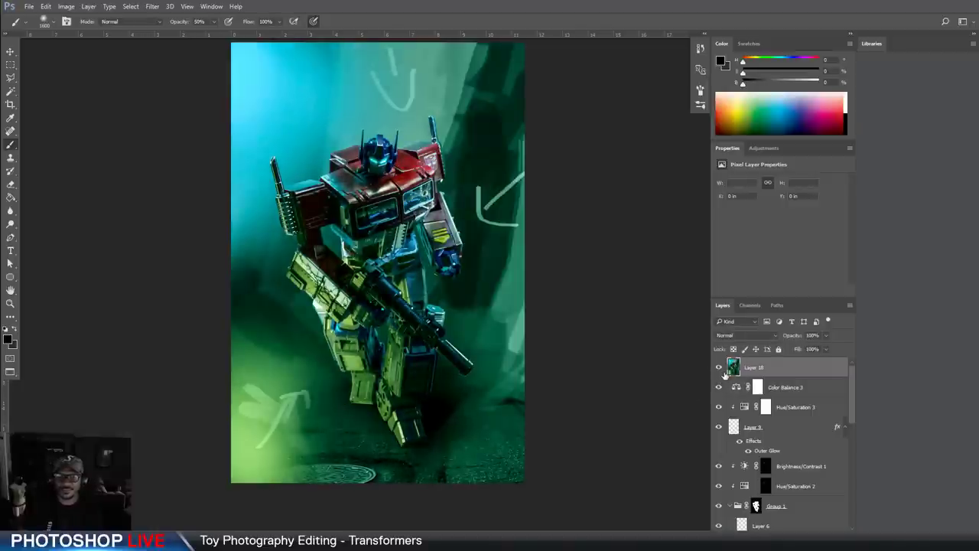
pyautogui.click(723, 371)
pyautogui.click(724, 370)
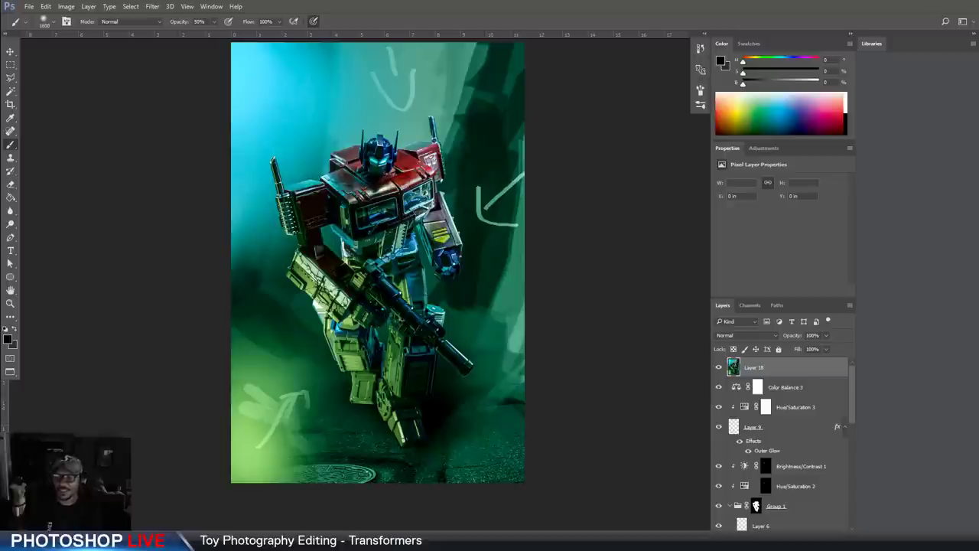
# Add a new empty layer above the Camera Raw layer, and bring FS_TitleBar_Network_Flare.tif in front of the windowed composite
pyautogui.hotkey('ctrl', 'shift', 'alt', 'n')
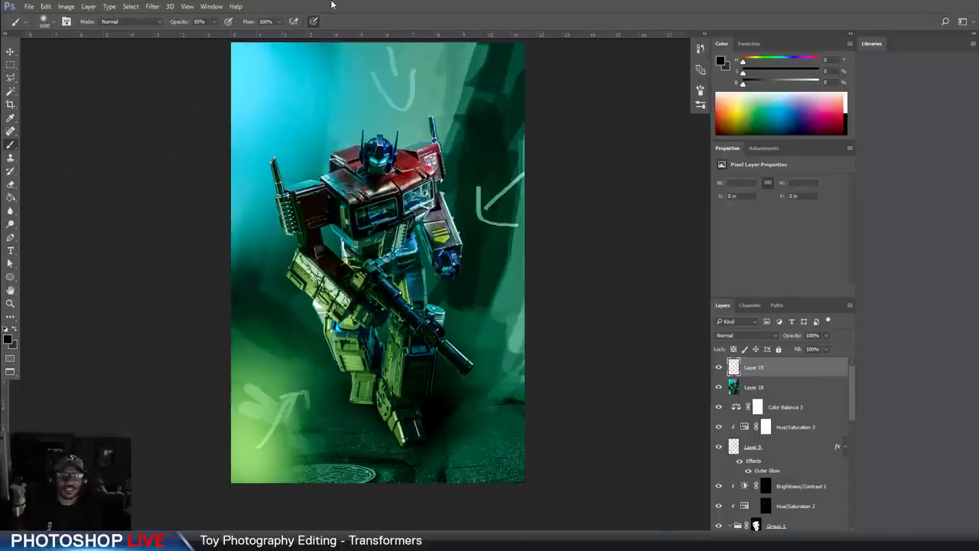
pyautogui.press('f')
pyautogui.press('f')
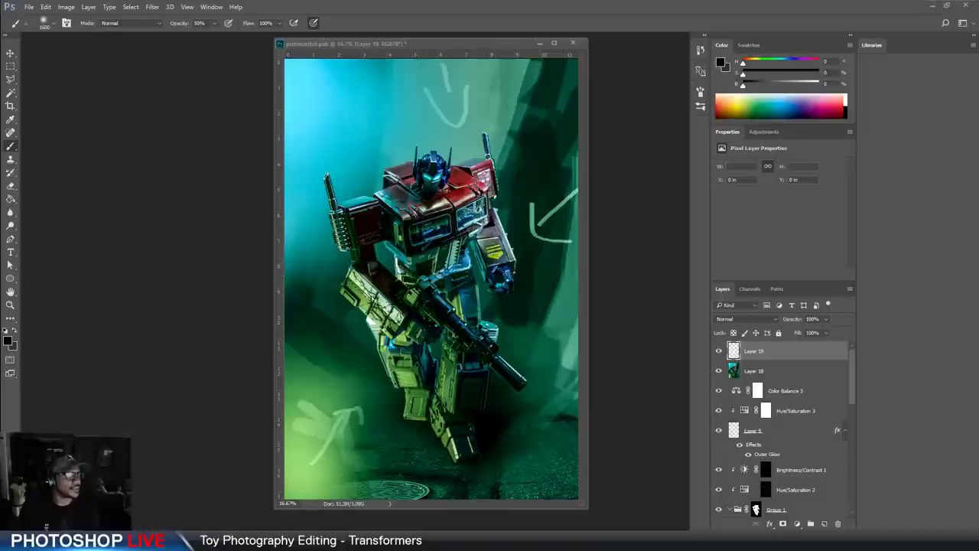
pyautogui.moveTo(0, 253); pyautogui.dragTo(205, 253)
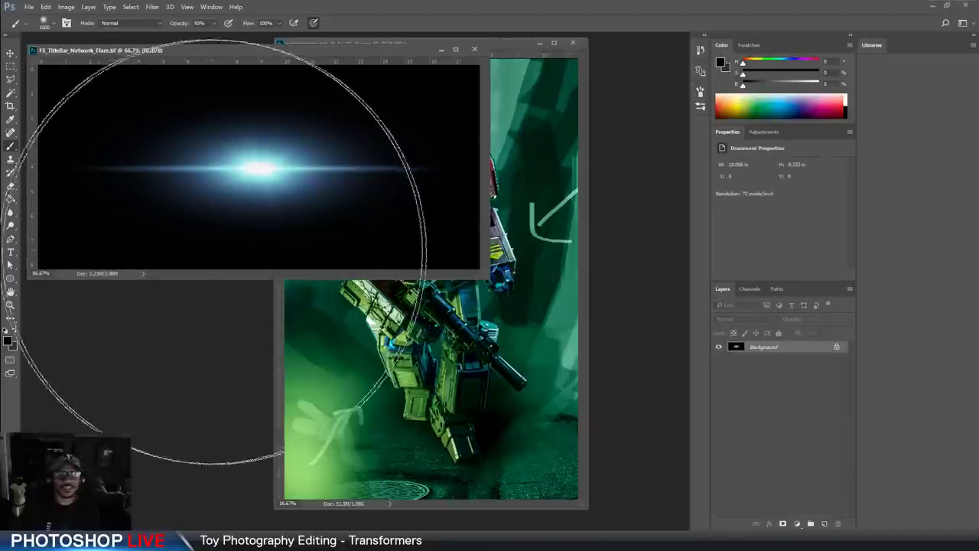
pyautogui.moveTo(297, 51); pyautogui.dragTo(313, 59)
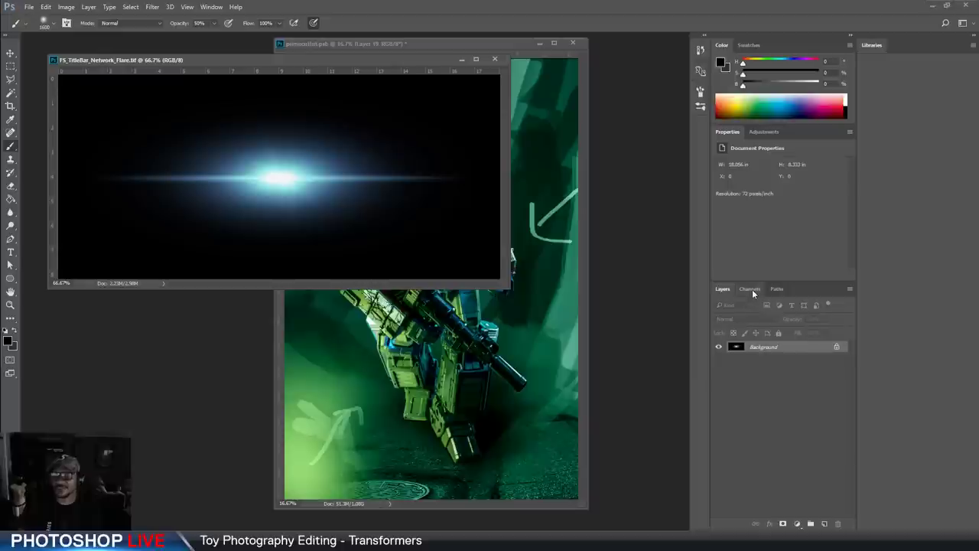
# Copy the flare image into the composite as a new layer, accepting the color profile conversion, and close the flare file
pyautogui.press('v')
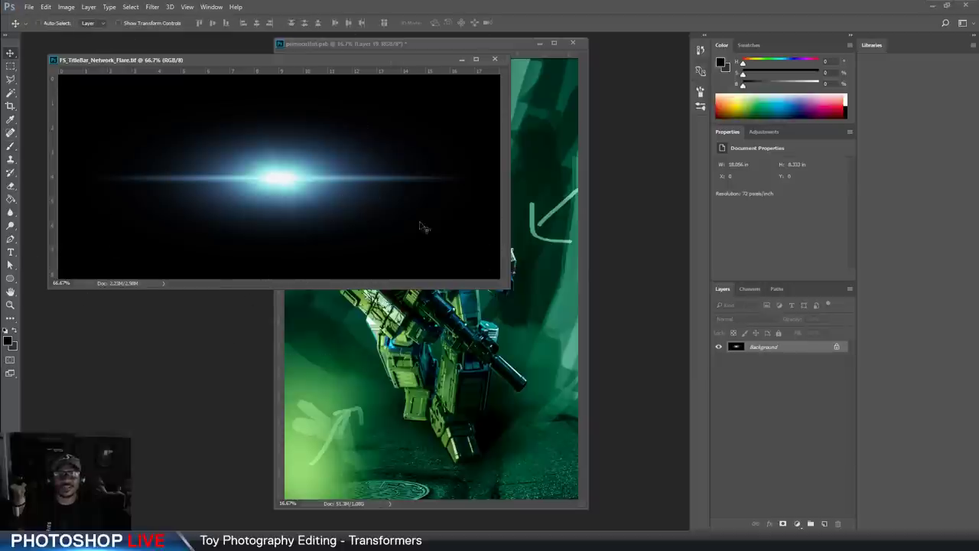
pyautogui.moveTo(348, 221); pyautogui.dragTo(445, 346)
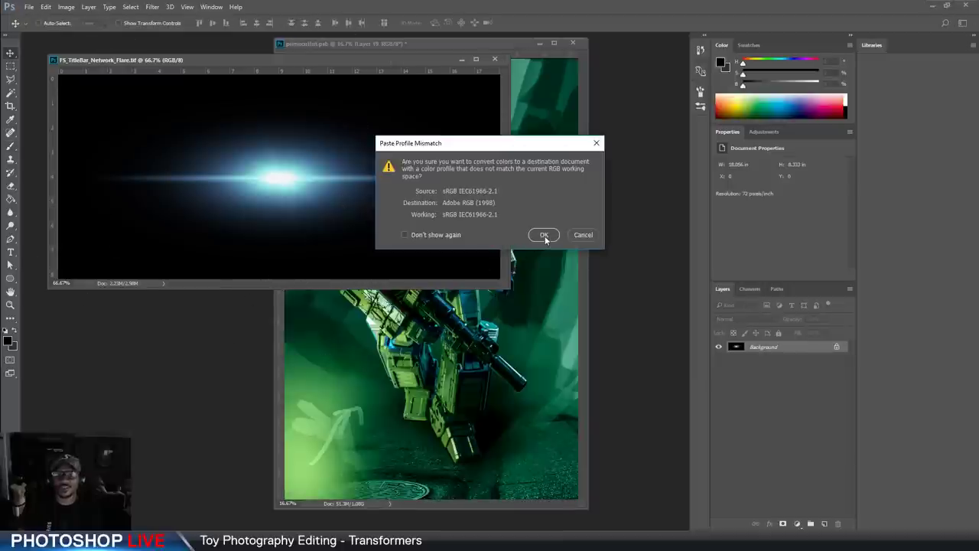
pyautogui.click(575, 234)
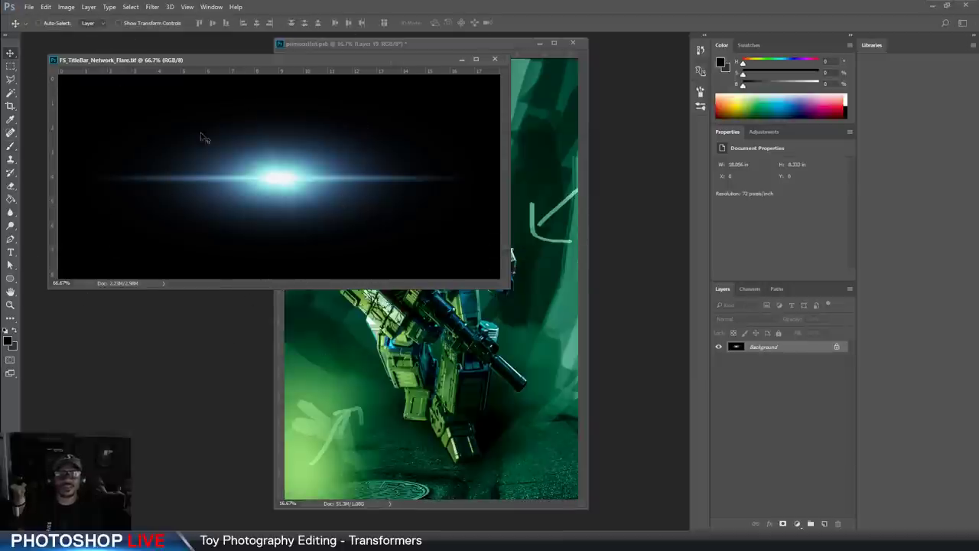
pyautogui.moveTo(204, 138); pyautogui.dragTo(417, 272)
pyautogui.click(542, 235)
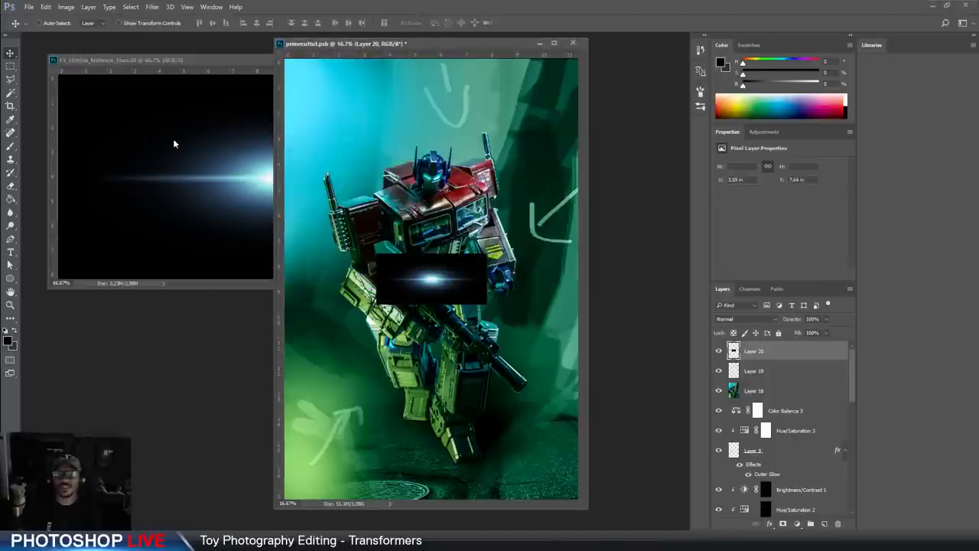
pyautogui.click(174, 144)
pyautogui.click(503, 60)
pyautogui.moveTo(481, 45); pyautogui.dragTo(418, 46)
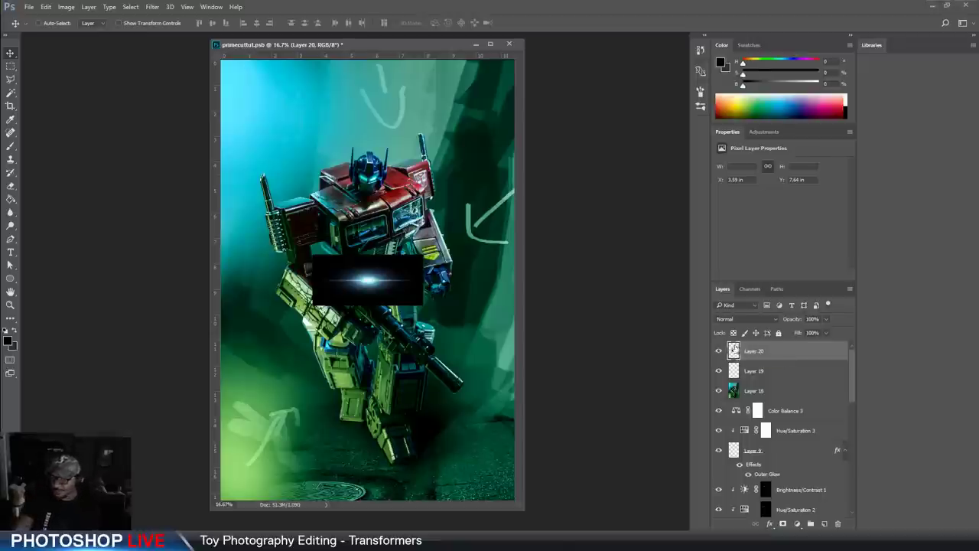
# Convert the flare layer to a smart object and show the composite in full-screen mode
pyautogui.rightClick(748, 353)
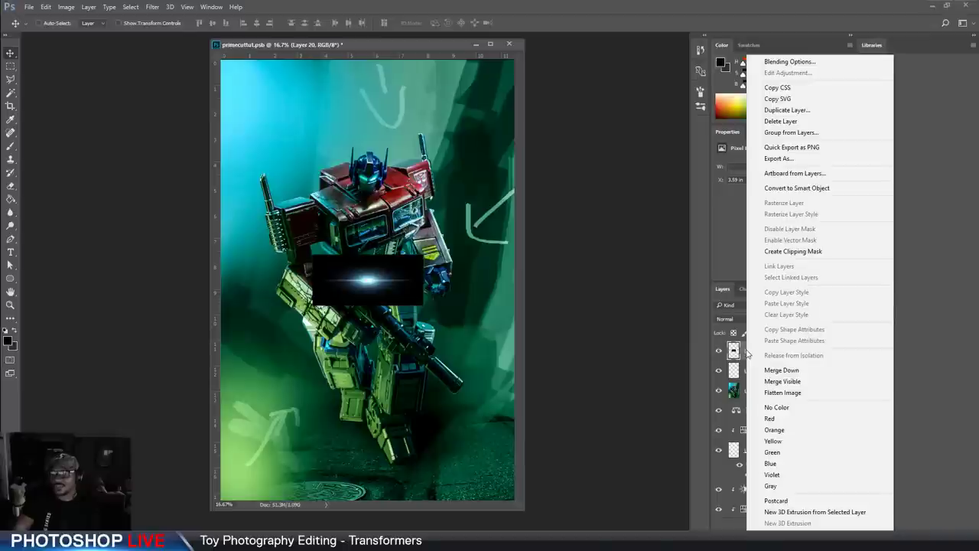
pyautogui.click(801, 188)
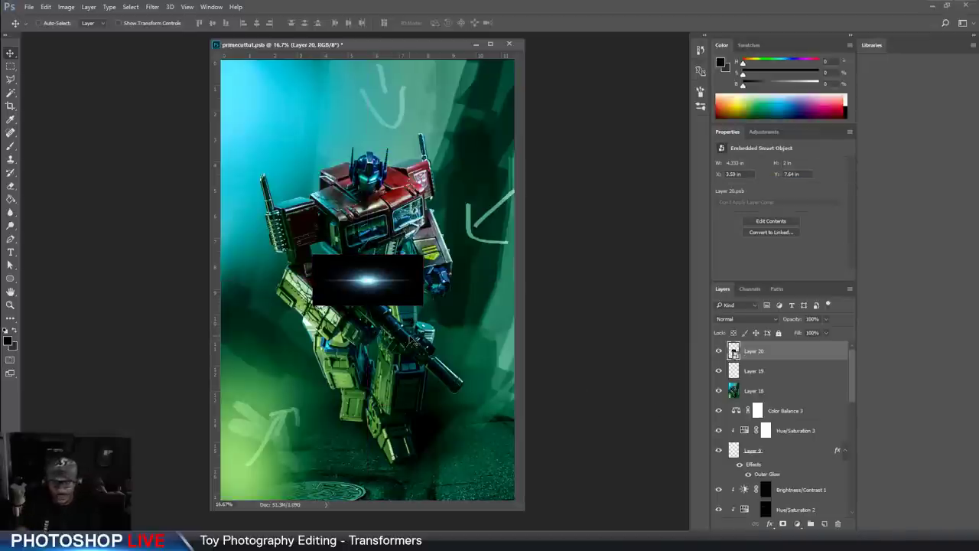
pyautogui.press('f')
# Scale the flare smart object to about 61%, rotate it about -25°, and place it over the robot's upper chest above the windshield
pyautogui.click(16, 307)
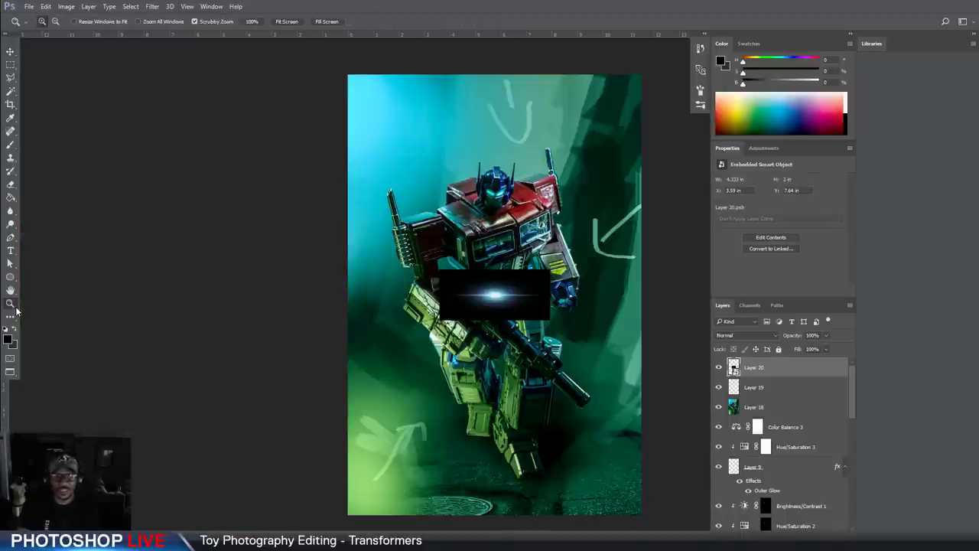
pyautogui.click(536, 291)
pyautogui.hotkey('ctrl', 't')
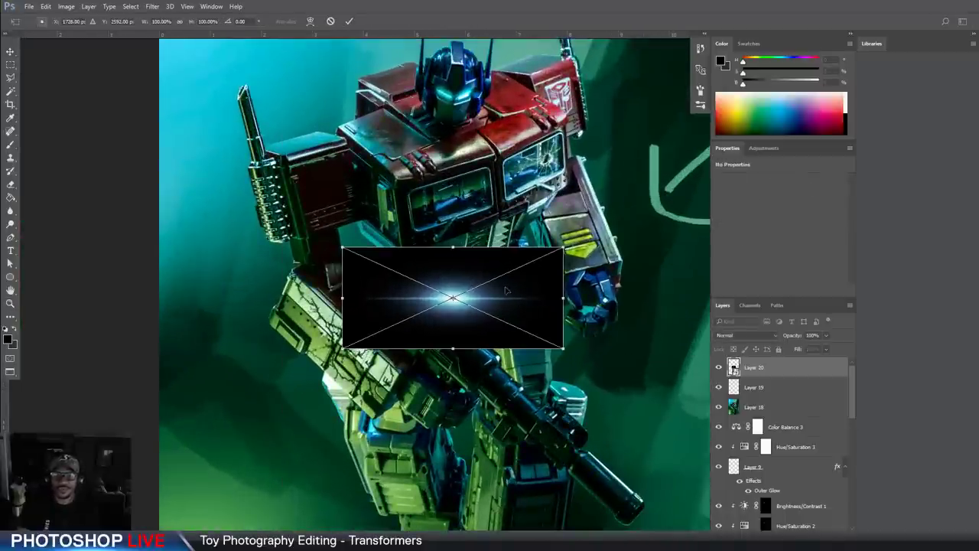
pyautogui.moveTo(577, 313); pyautogui.dragTo(629, 229)
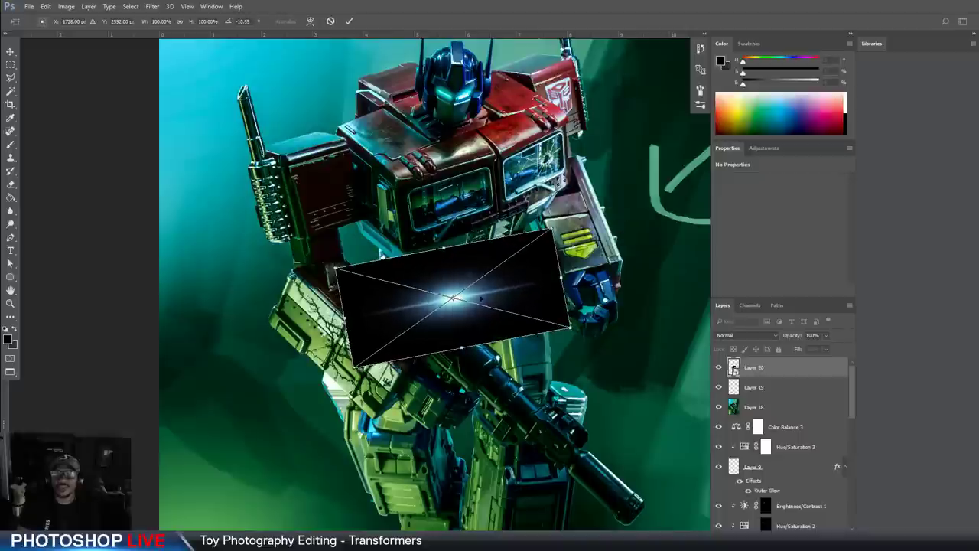
pyautogui.moveTo(503, 289); pyautogui.dragTo(574, 176)
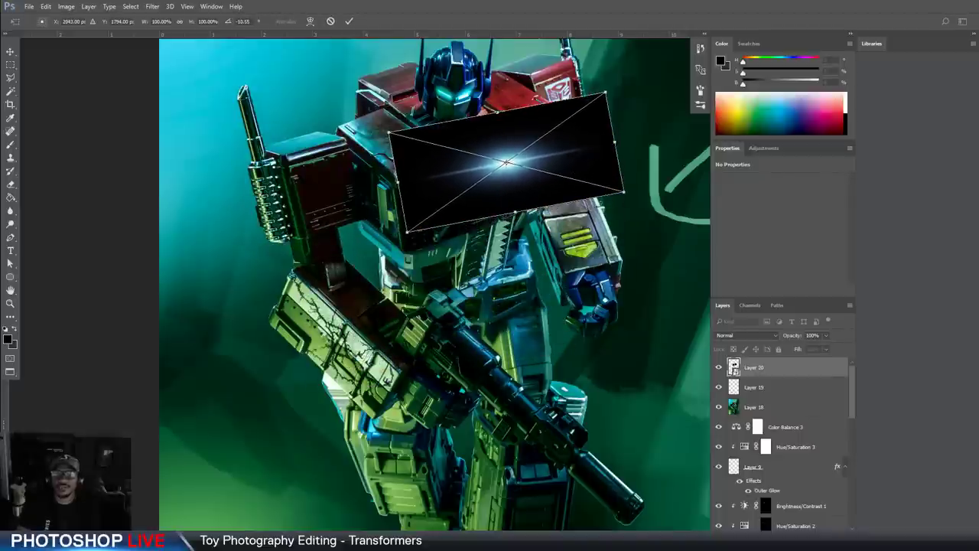
pyautogui.moveTo(617, 330); pyautogui.dragTo(527, 396)
pyautogui.moveTo(588, 231); pyautogui.dragTo(581, 188)
pyautogui.moveTo(434, 250); pyautogui.dragTo(446, 214)
pyautogui.moveTo(509, 102); pyautogui.dragTo(448, 176)
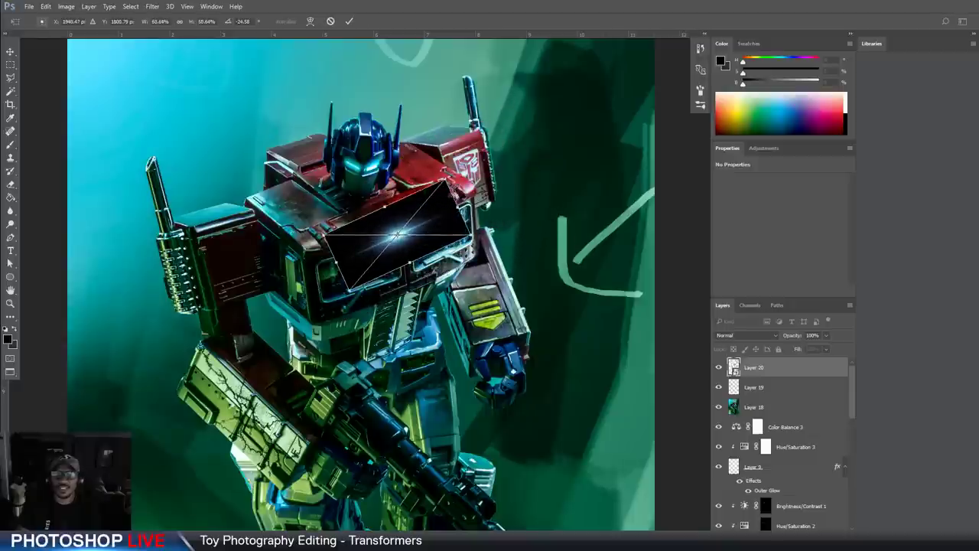
pyautogui.moveTo(403, 255); pyautogui.dragTo(429, 235)
pyautogui.press('Return')
pyautogui.press('z')
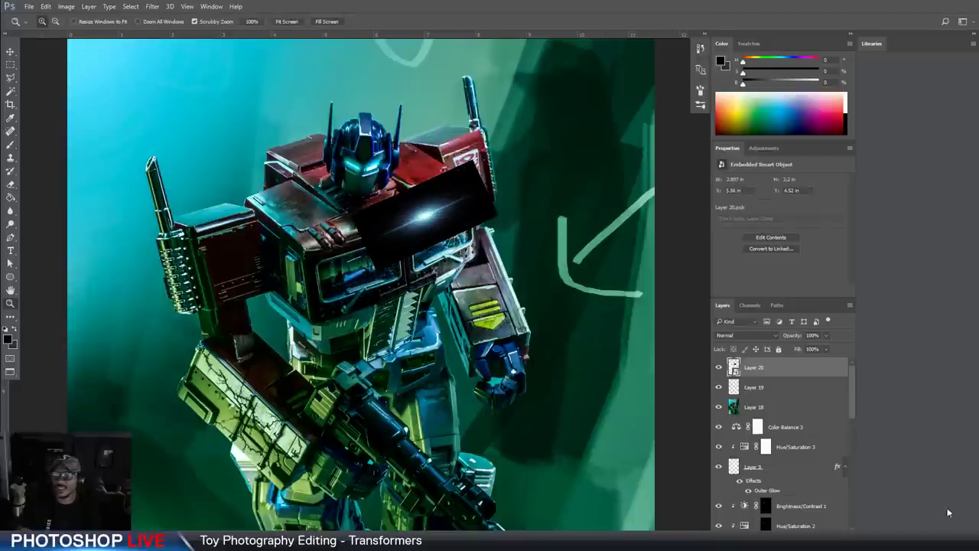
# Set the flare layer's blending mode to Linear Dodge (Add) and reposition it over the highlight above the robot's windshield
pyautogui.click(730, 335)
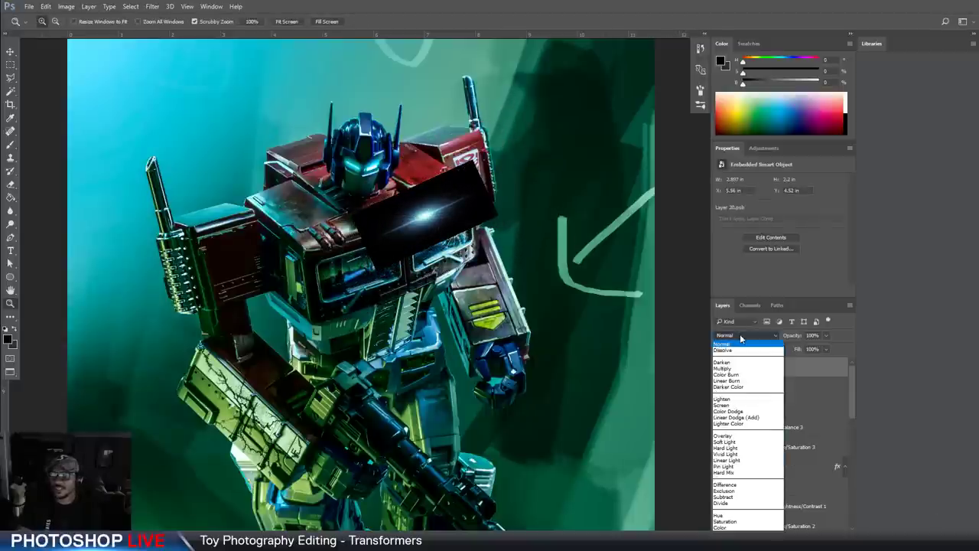
pyautogui.click(738, 417)
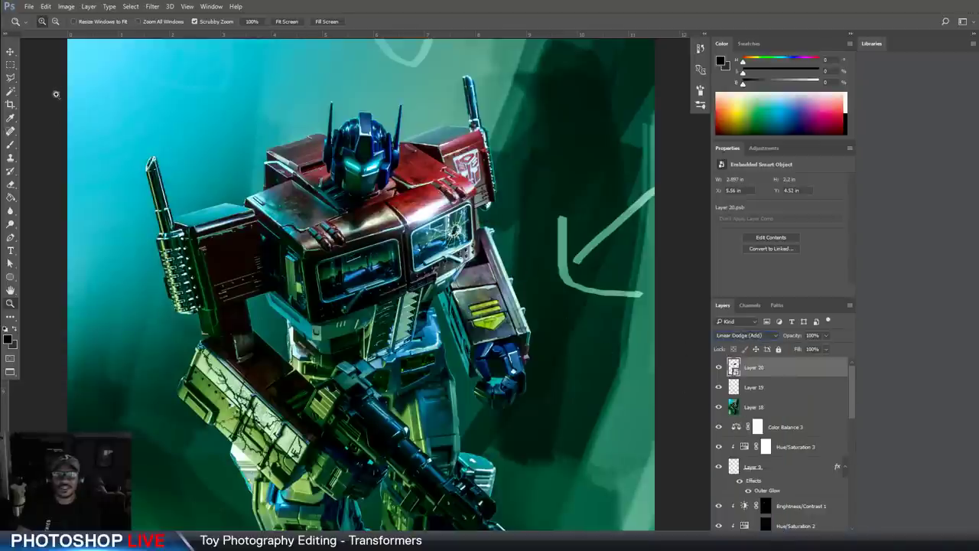
pyautogui.click(11, 51)
pyautogui.moveTo(393, 230); pyautogui.dragTo(403, 223)
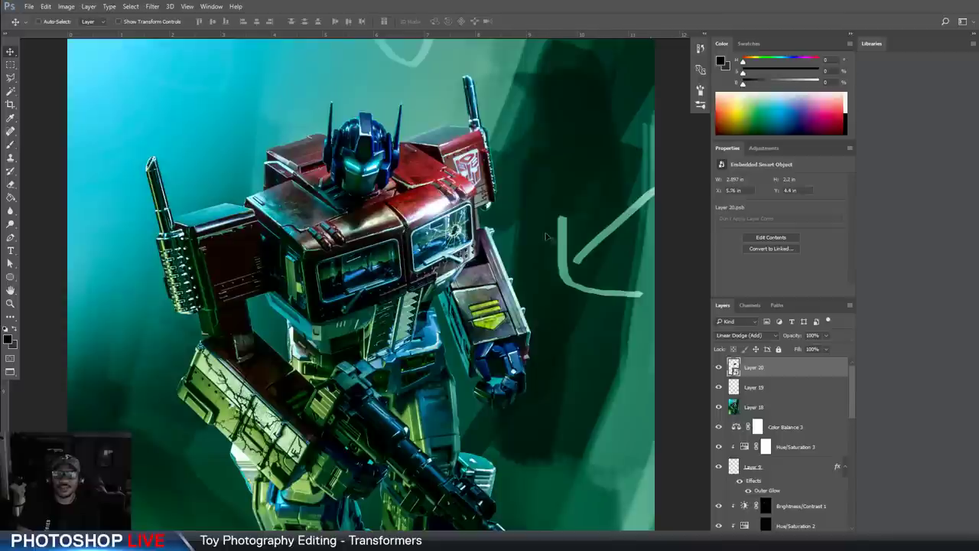
pyautogui.moveTo(544, 234); pyautogui.dragTo(540, 235)
# Scale the chest flare to about 72% and shift it back over the red panel above the windshield
pyautogui.hotkey('ctrl', 't')
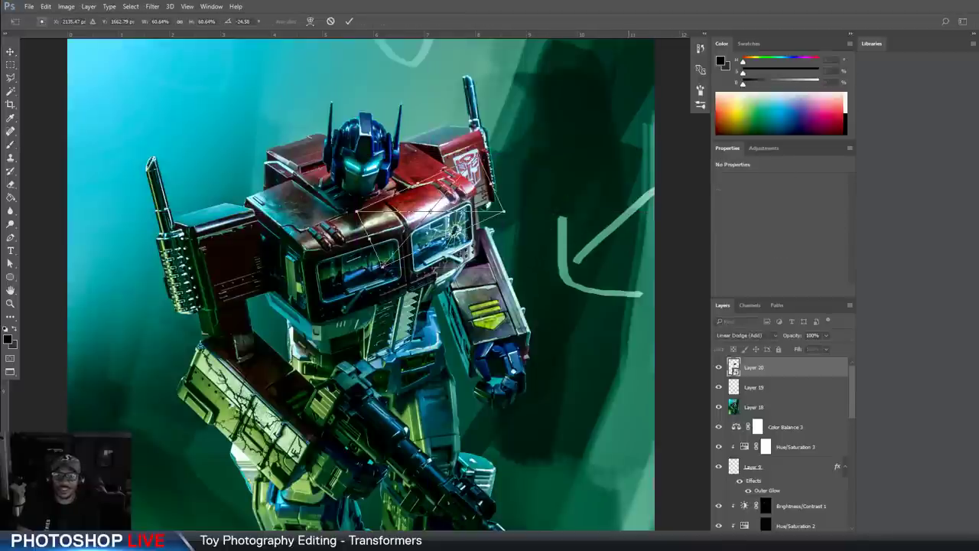
pyautogui.moveTo(383, 266); pyautogui.dragTo(365, 287)
pyautogui.moveTo(415, 253); pyautogui.dragTo(420, 243)
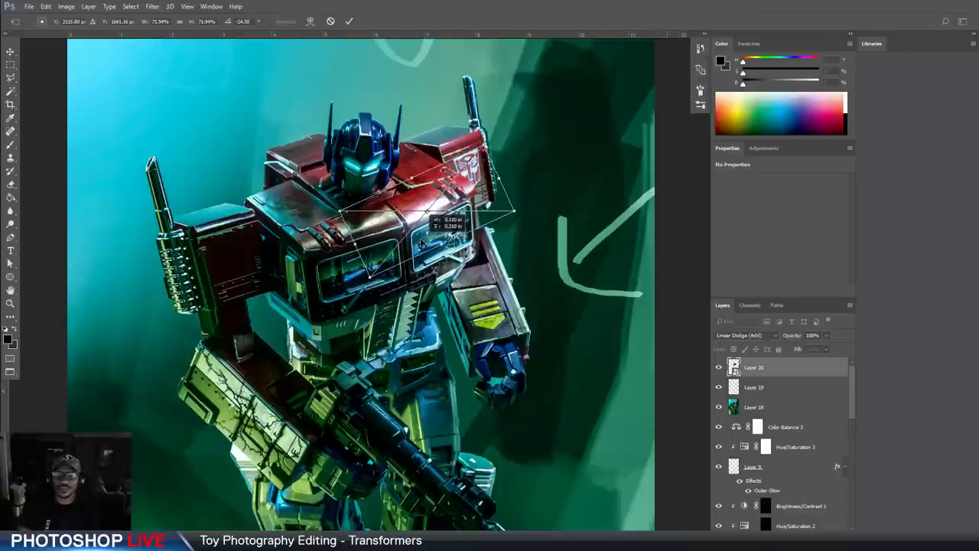
pyautogui.press('Return')
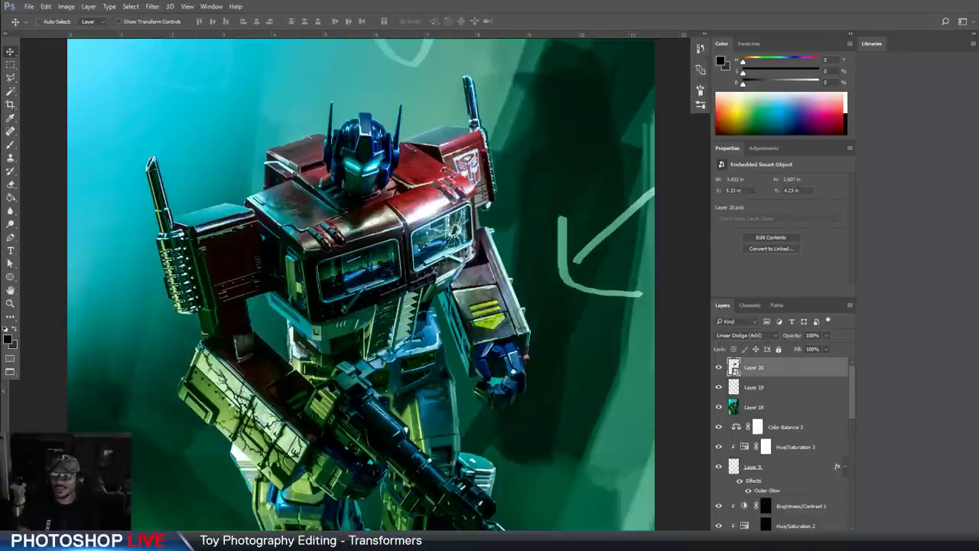
# Add a layer mask to the chest flare and paint out its spill with a 300 px black brush at 50% opacity
pyautogui.click(774, 535)
pyautogui.click(9, 145)
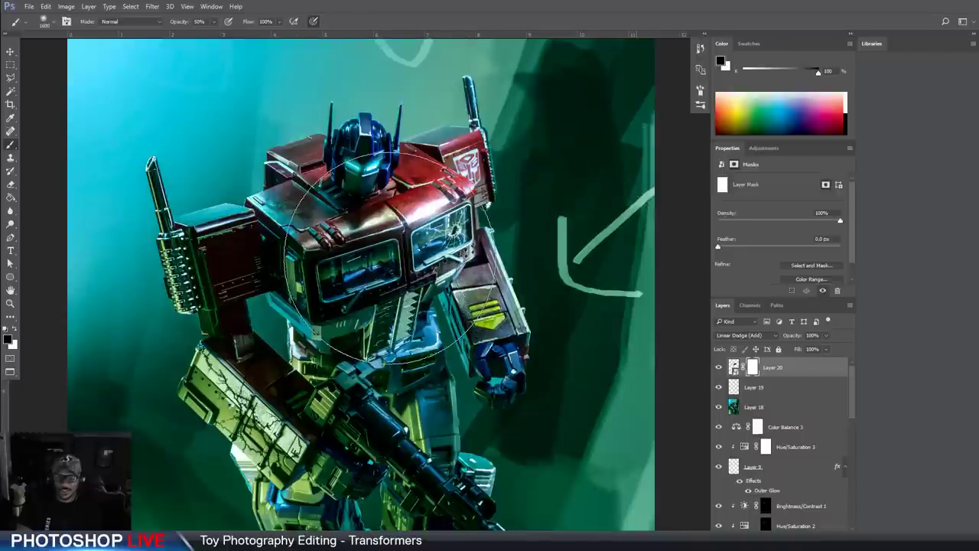
pyautogui.press('[')
pyautogui.press('[')
pyautogui.press('[')
pyautogui.press('[')
pyautogui.press('[')
pyautogui.press('[')
pyautogui.press('[')
pyautogui.press('[')
pyautogui.press('[')
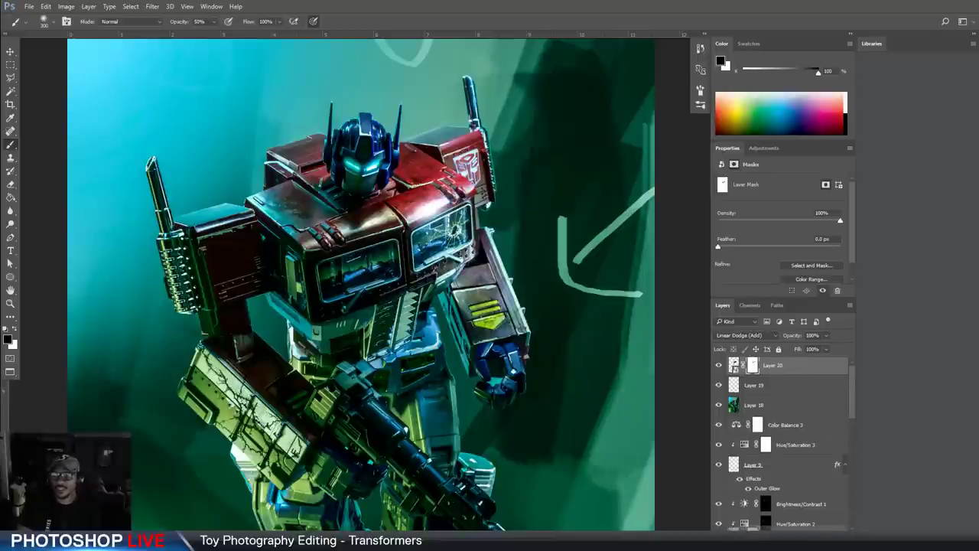
# Duplicate the chest flare, then shrink and rotate the copy to fit the upper edge of the arm below the shoulder exhaust stack
pyautogui.hotkey('ctrl', 'j')
pyautogui.hotkey('ctrl', 't')
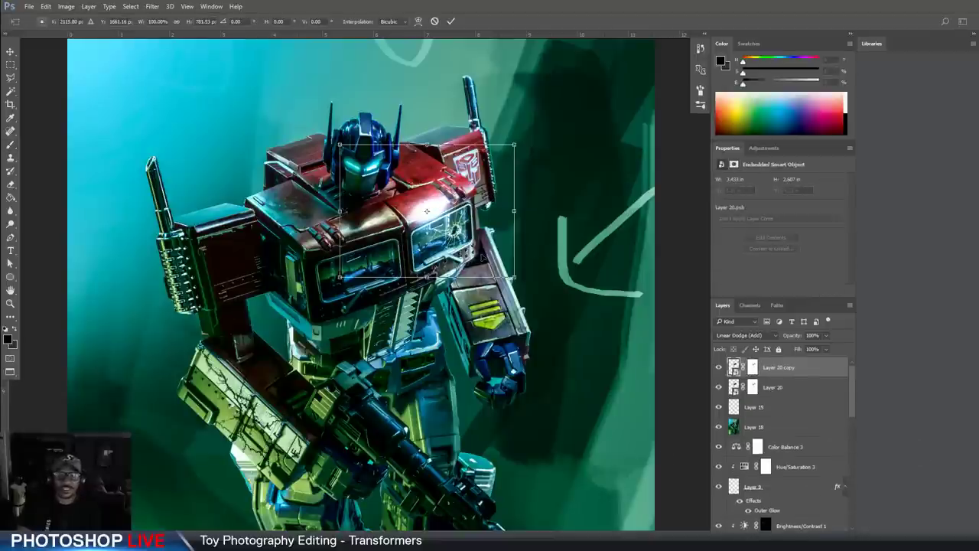
pyautogui.moveTo(524, 253); pyautogui.dragTo(407, 393)
pyautogui.moveTo(408, 243); pyautogui.dragTo(270, 256)
pyautogui.moveTo(313, 165); pyautogui.dragTo(276, 188)
pyautogui.moveTo(260, 215); pyautogui.dragTo(268, 200)
pyautogui.press('Return')
pyautogui.press('b')
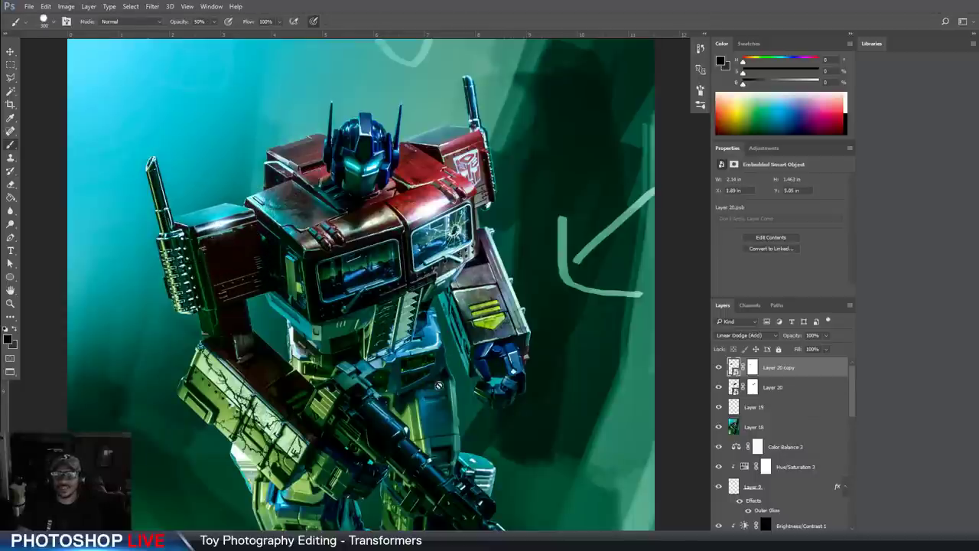
# Duplicate the upper-arm flare and rotate and resize the copy along the cracked forearm's upper edge, about 2.93 by 3.21 in
pyautogui.hotkey('ctrl', 'j')
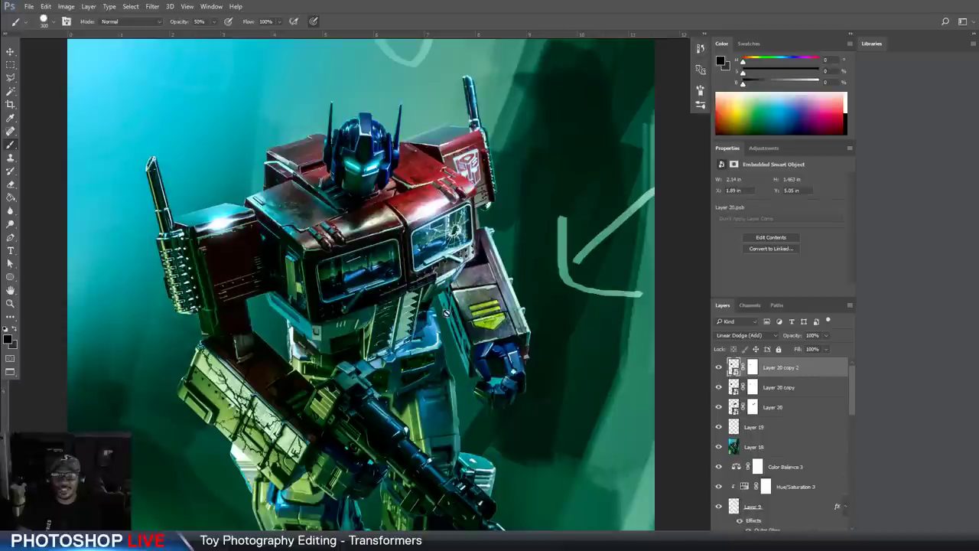
pyautogui.hotkey('ctrl', 't')
pyautogui.moveTo(288, 180); pyautogui.dragTo(391, 288)
pyautogui.moveTo(239, 233); pyautogui.dragTo(234, 376)
pyautogui.moveTo(209, 328); pyautogui.dragTo(169, 250)
pyautogui.moveTo(327, 391)
pyautogui.mouseDown()
pyautogui.moveTo(332, 372)
pyautogui.moveTo(296, 413)
pyautogui.mouseUp()
pyautogui.press('Return')
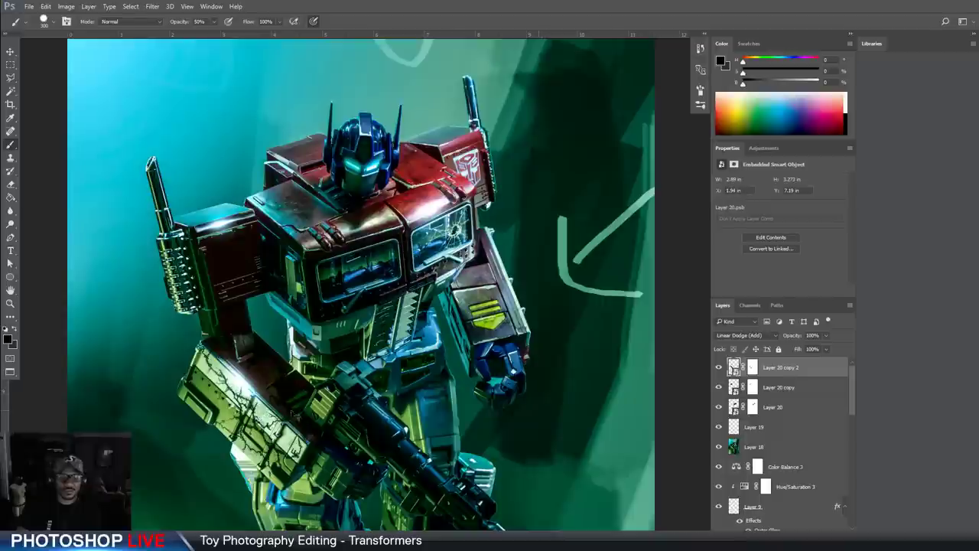
pyautogui.hotkey('ctrl', 't')
pyautogui.moveTo(386, 357); pyautogui.dragTo(389, 346)
pyautogui.press('Return')
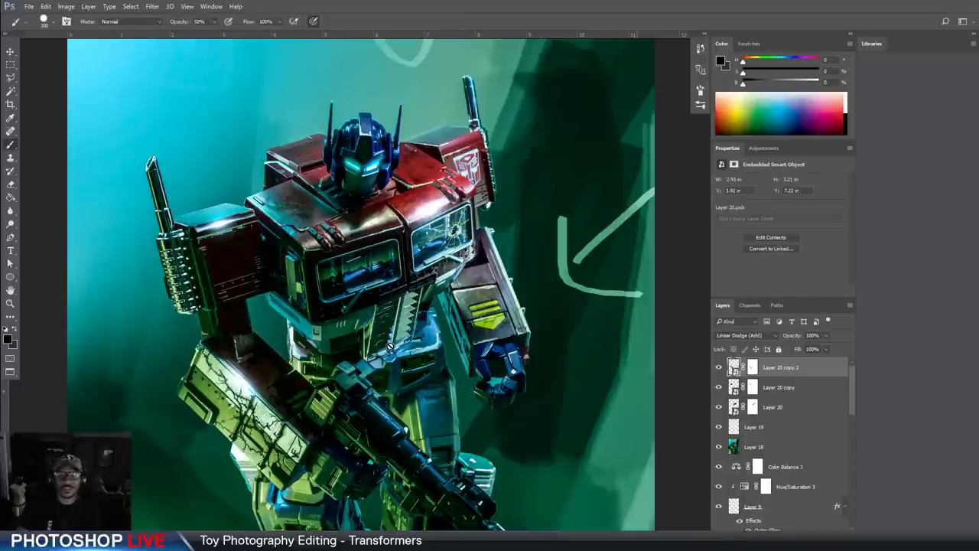
# Duplicate the forearm flare, move the copy onto the gun barrel near the muzzle, and scale it to about 131%
pyautogui.hscroll(3, 390, 347)
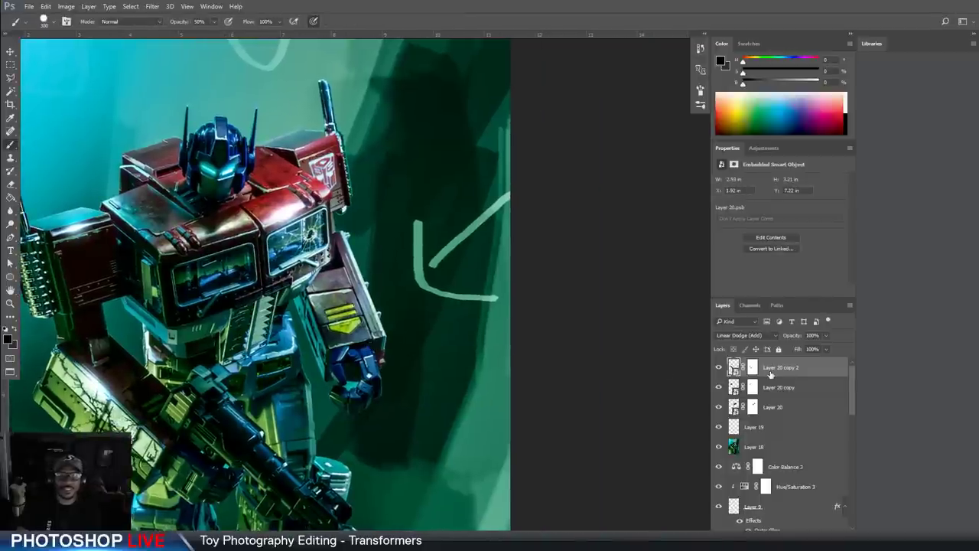
pyautogui.scroll(-4, 666, 461)
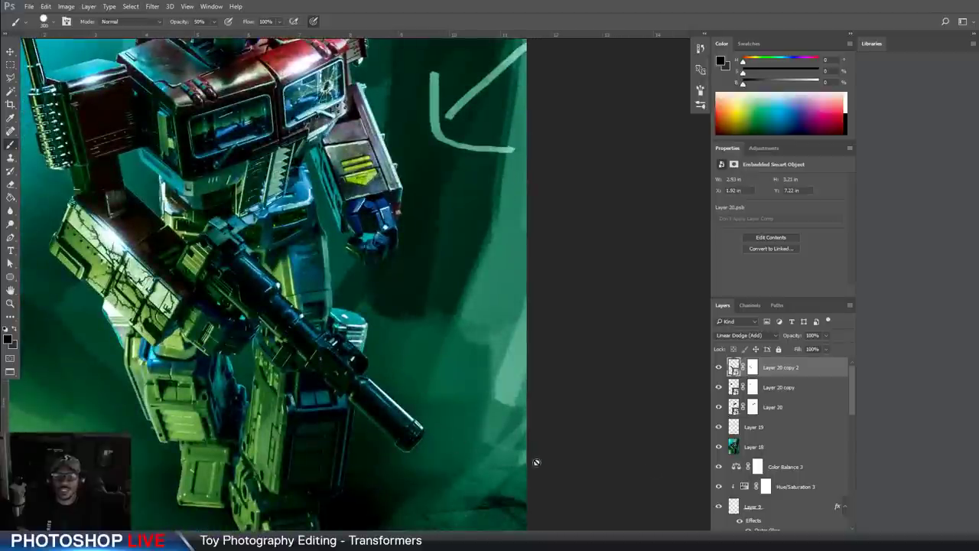
pyautogui.hotkey('ctrl', 'j')
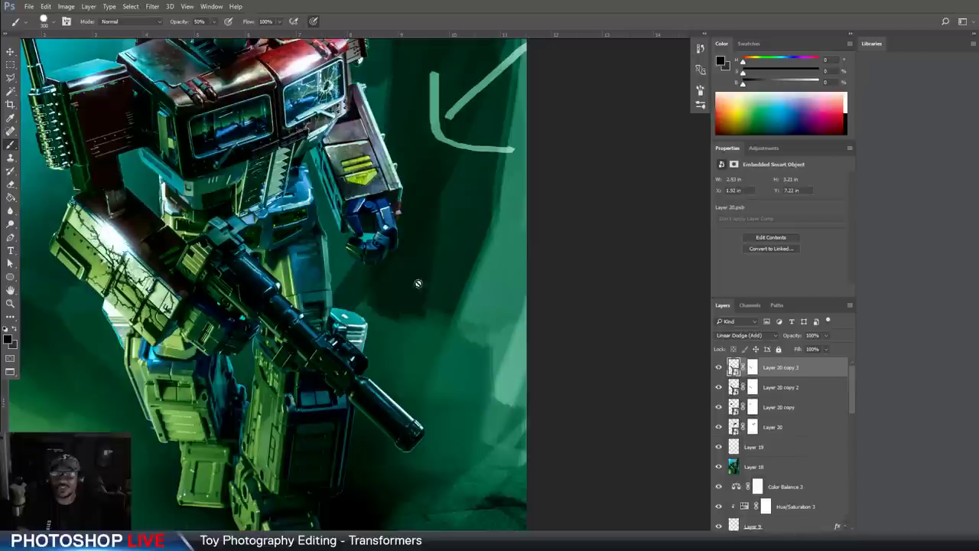
pyautogui.click(149, 157)
pyautogui.click(524, 212)
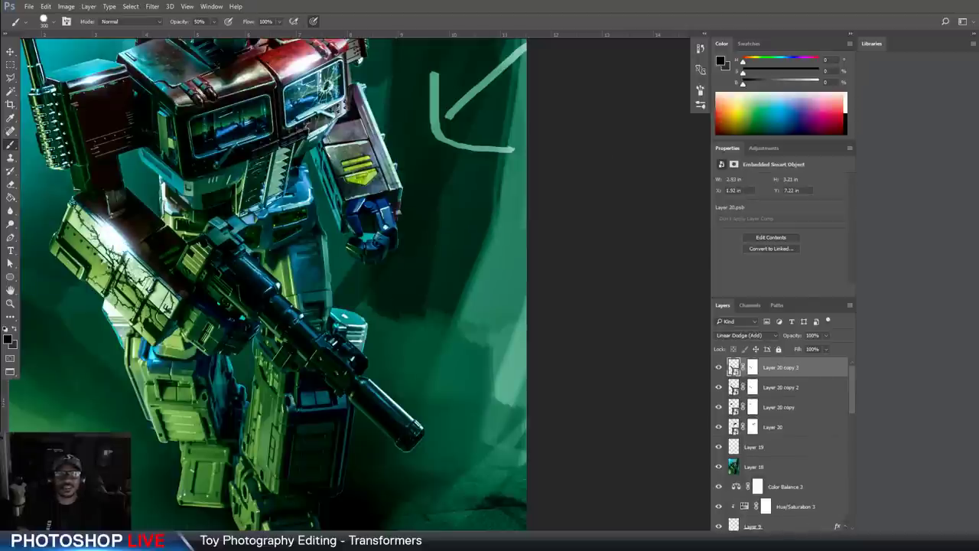
pyautogui.press('v')
pyautogui.moveTo(402, 246); pyautogui.dragTo(536, 319)
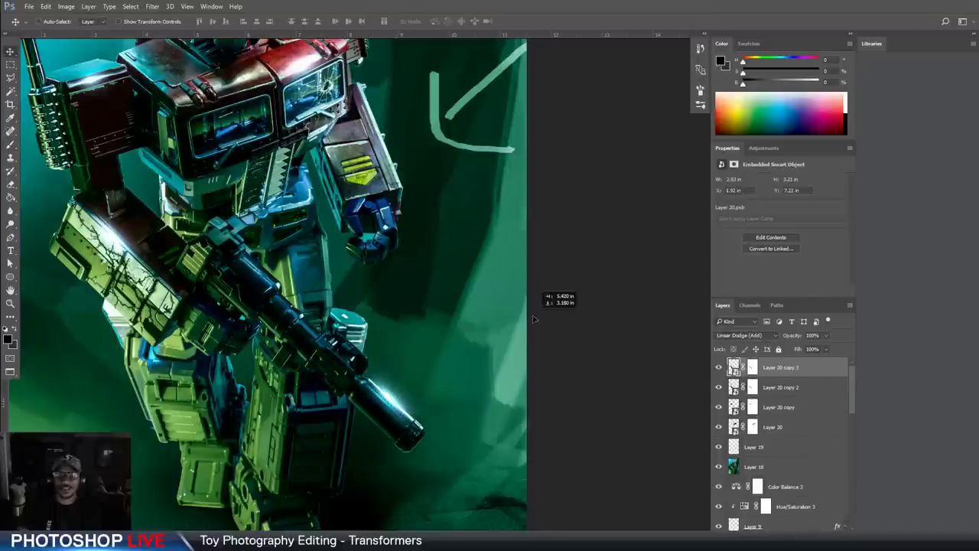
pyautogui.hotkey('ctrl', 't')
pyautogui.moveTo(464, 314); pyautogui.dragTo(510, 264)
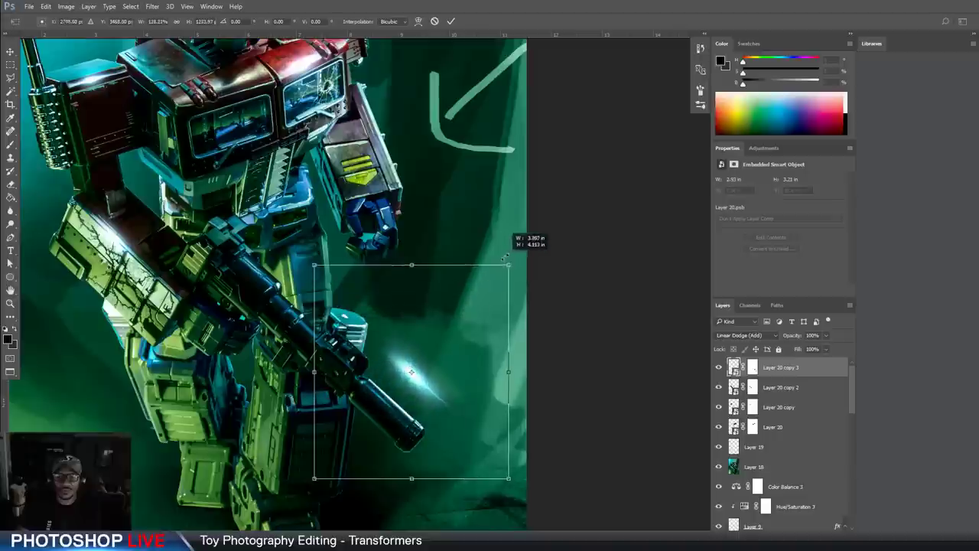
pyautogui.moveTo(475, 330); pyautogui.dragTo(455, 361)
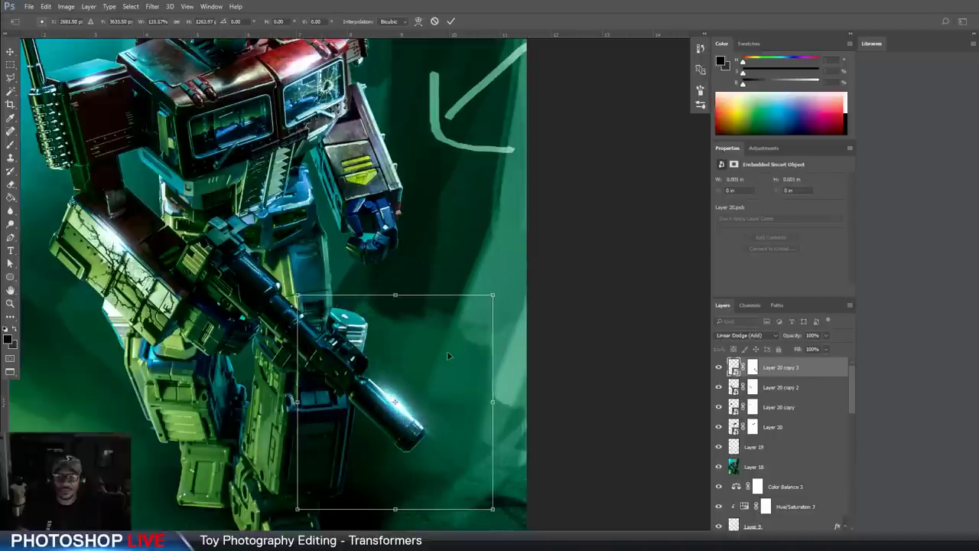
pyautogui.press('Return')
# Paint black on the gun-barrel flare's layer mask with a soft brush at 50% opacity to trim the glow around the barrel
pyautogui.click(752, 368)
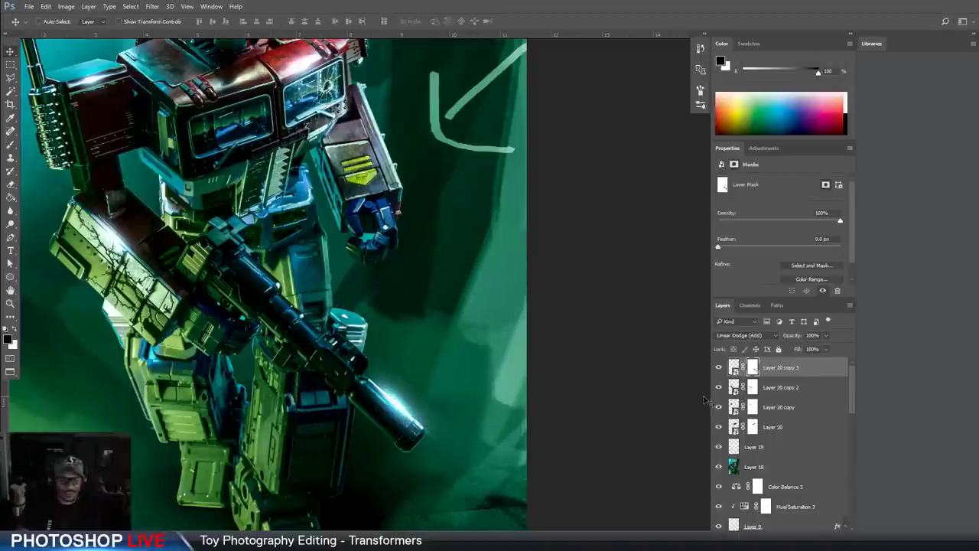
pyautogui.press('b')
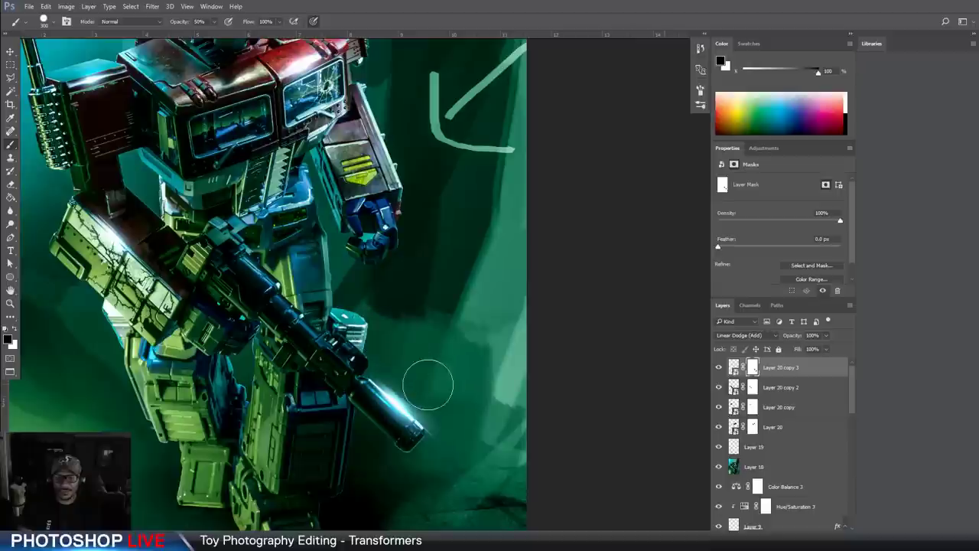
pyautogui.click(54, 24)
pyautogui.click(467, 47)
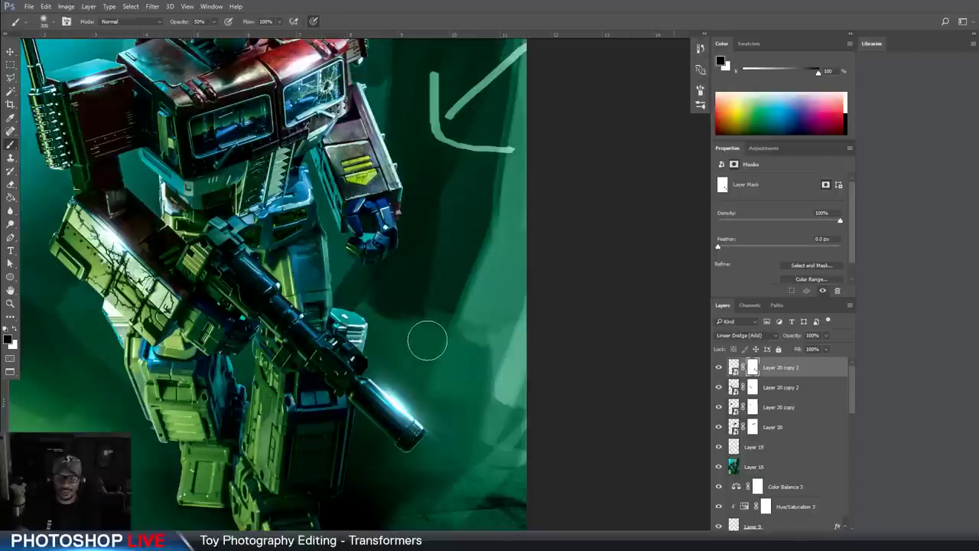
pyautogui.press(']')
pyautogui.press(']')
pyautogui.press(']')
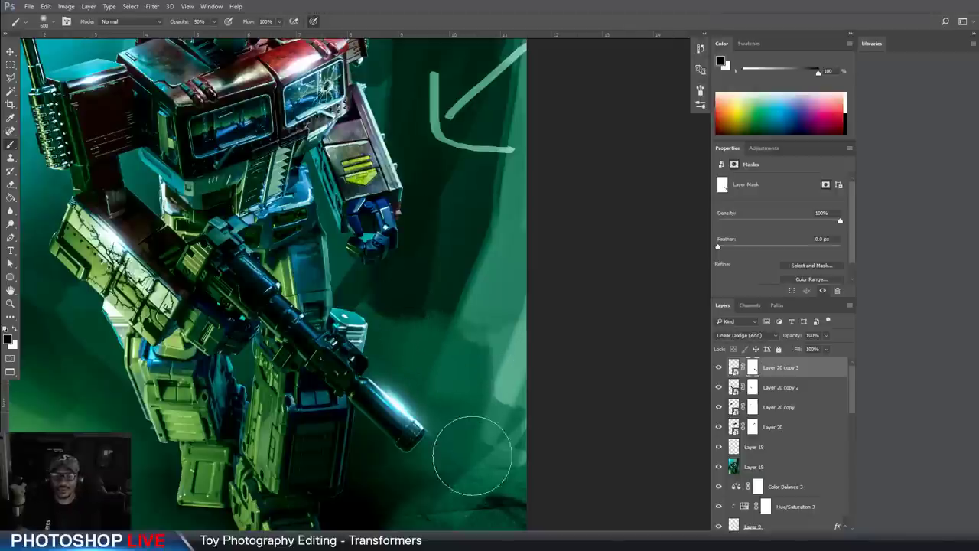
pyautogui.press('[')
pyautogui.press('[')
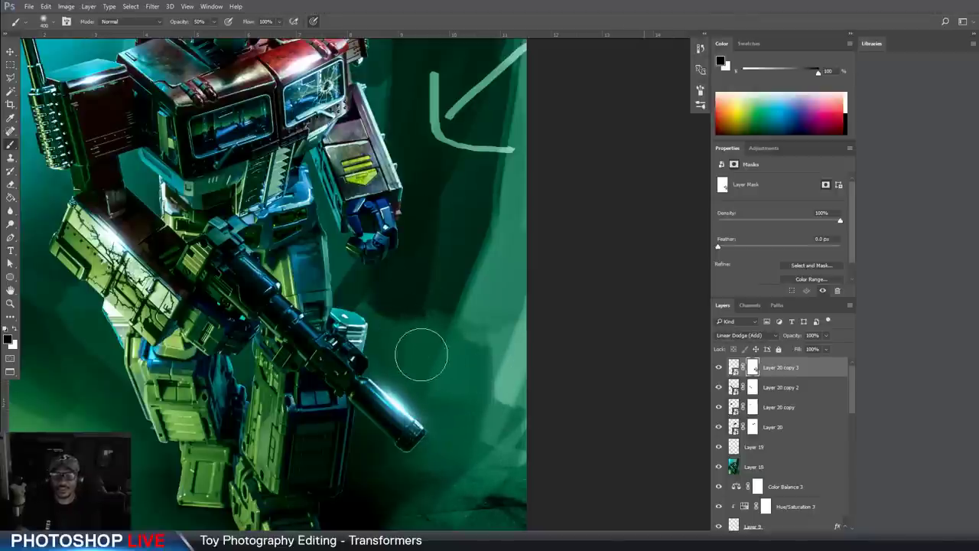
# Duplicate the gun-barrel flare, rotate the copy about -126°, scale it to about 125%, and place it on the abdomen below the windshield
pyautogui.hotkey('ctrl', '0')
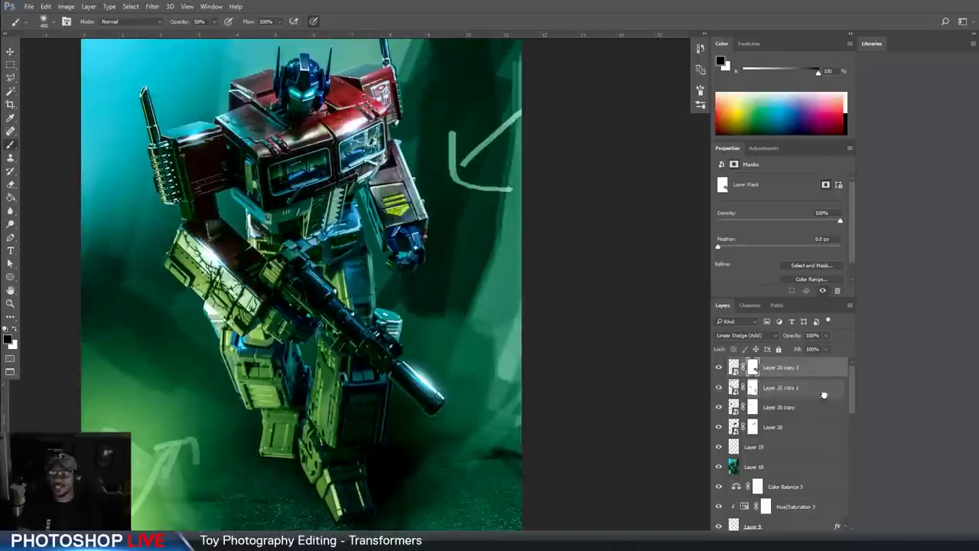
pyautogui.hotkey('ctrl', 'j')
pyautogui.hotkey('ctrl', 't')
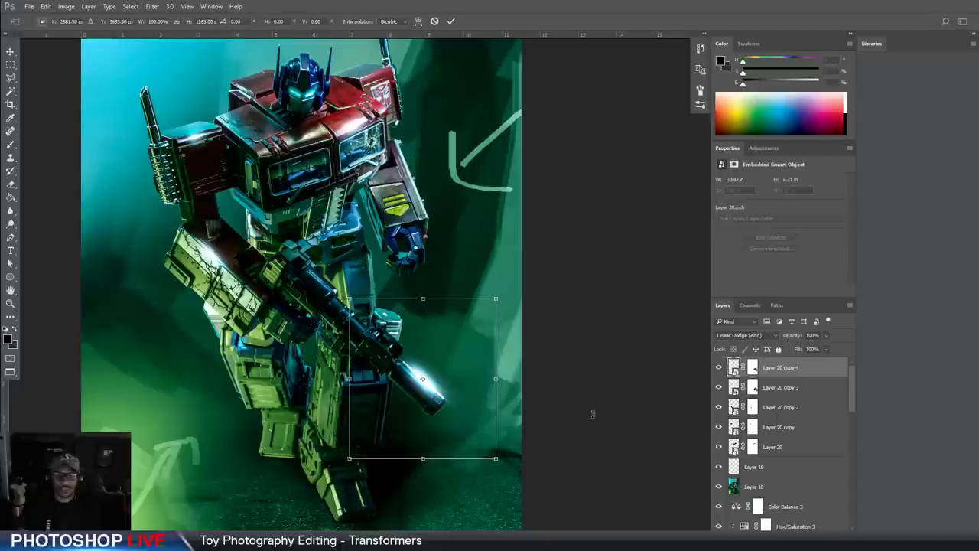
pyautogui.moveTo(592, 410); pyautogui.dragTo(435, 359)
pyautogui.moveTo(461, 408); pyautogui.dragTo(371, 230)
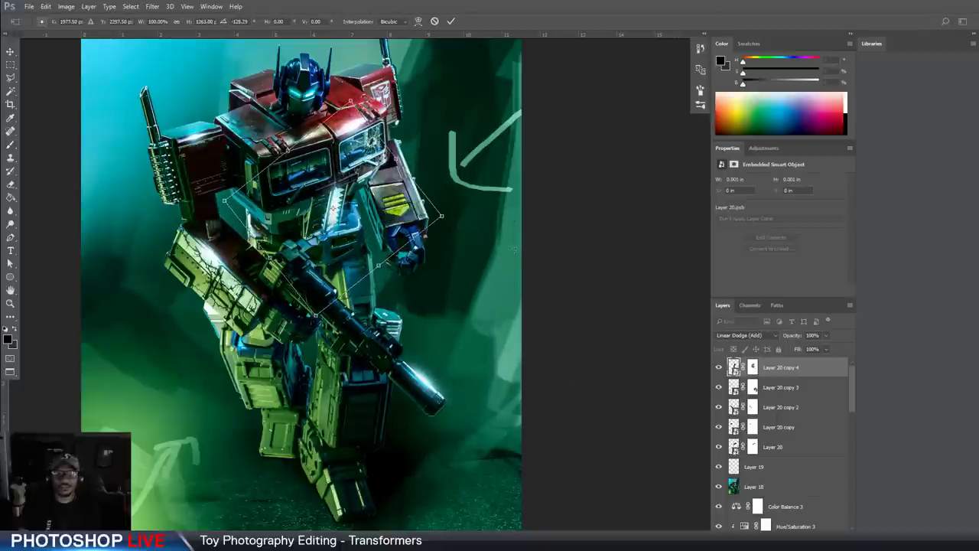
pyautogui.moveTo(491, 231); pyautogui.dragTo(490, 239)
pyautogui.moveTo(354, 102); pyautogui.dragTo(364, 49)
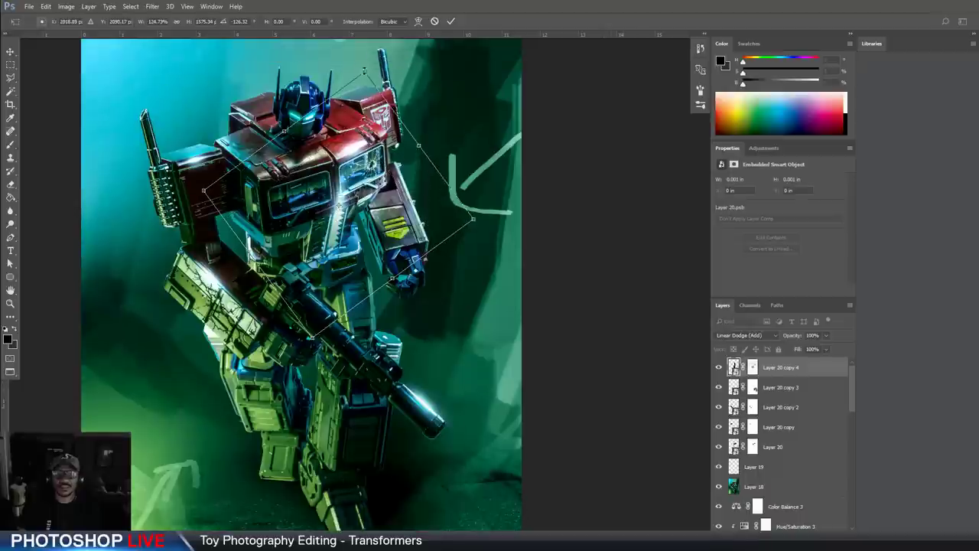
pyautogui.moveTo(391, 205)
pyautogui.mouseDown()
pyautogui.moveTo(392, 238)
pyautogui.moveTo(389, 216)
pyautogui.mouseUp()
pyautogui.press('Return')
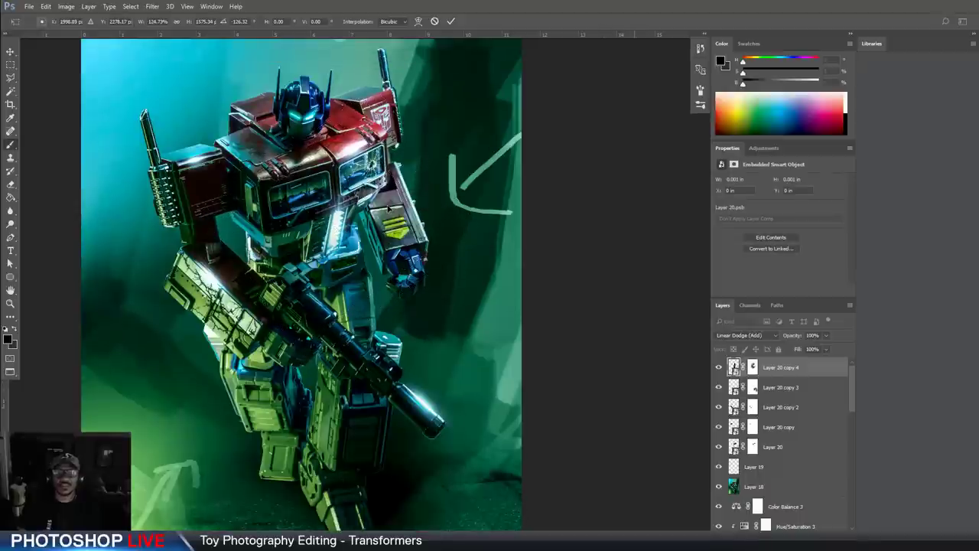
# Blend the abdomen flare by painting black on its layer mask with a 400 px soft brush at 50% opacity
pyautogui.press('b')
pyautogui.click(752, 367)
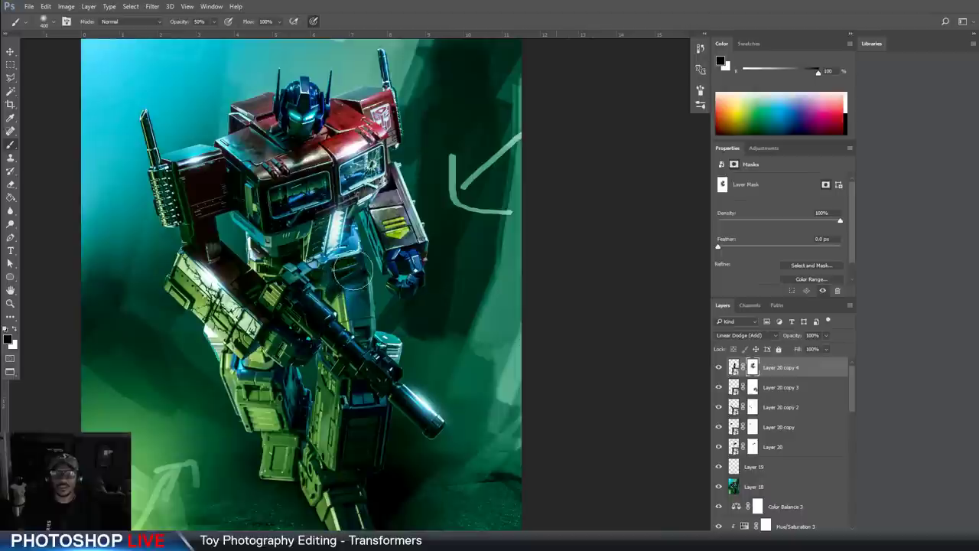
pyautogui.moveTo(297, 345); pyautogui.dragTo(349, 341)
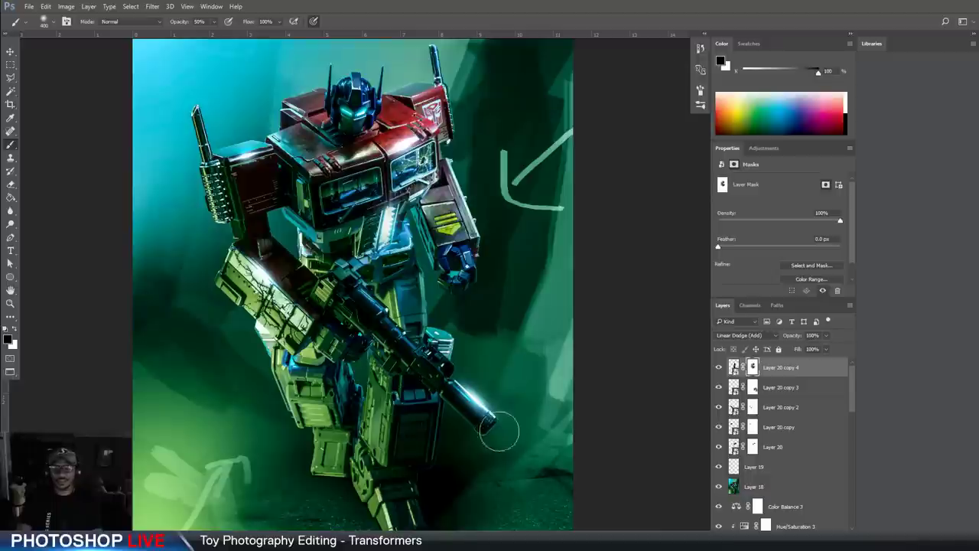
# Check the flare layers' visibility to identify the gun-barrel flare, activate its layer mask, and inspect the glow around the muzzle
pyautogui.click(719, 407)
pyautogui.click(720, 406)
pyautogui.doubleClick(725, 396)
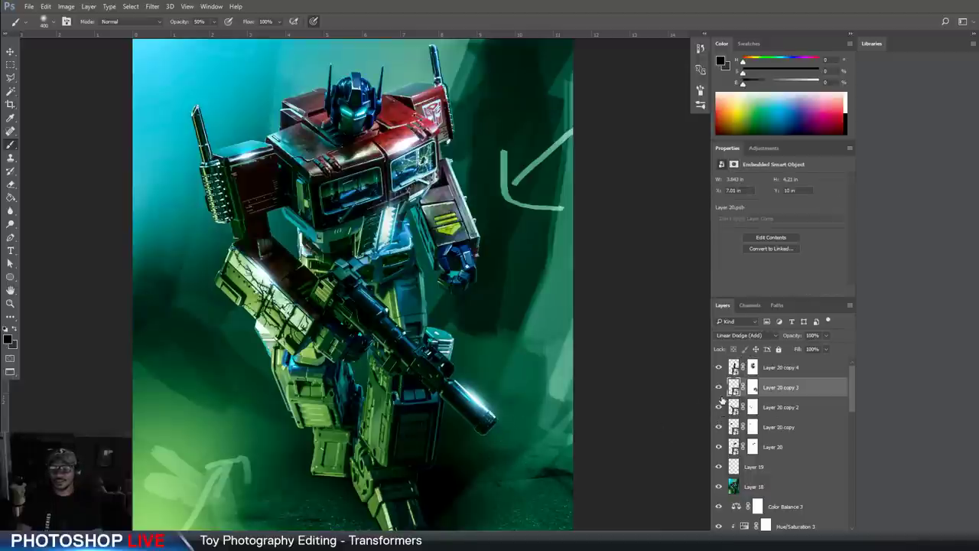
pyautogui.press('Return')
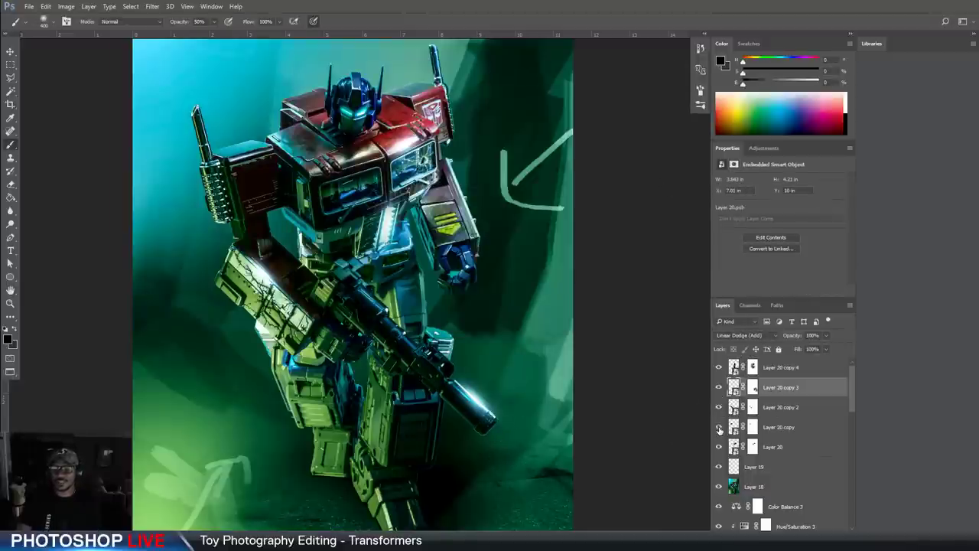
pyautogui.click(753, 388)
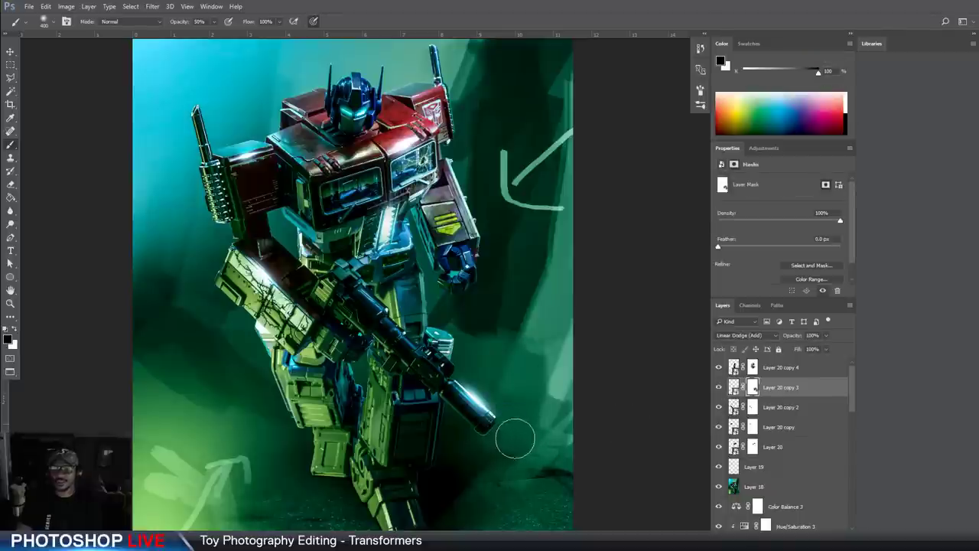
pyautogui.moveTo(494, 465); pyautogui.dragTo(495, 381)
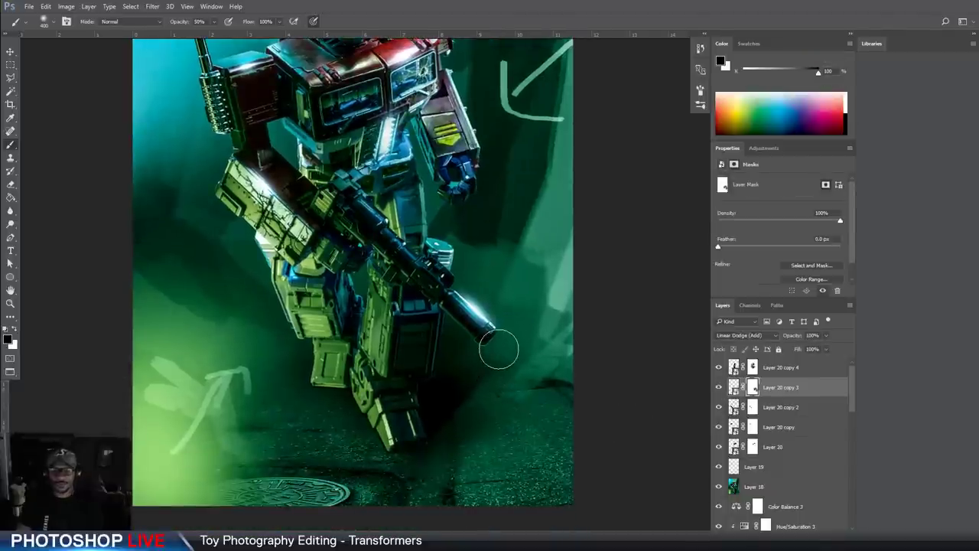
pyautogui.scroll(-3, 499, 348)
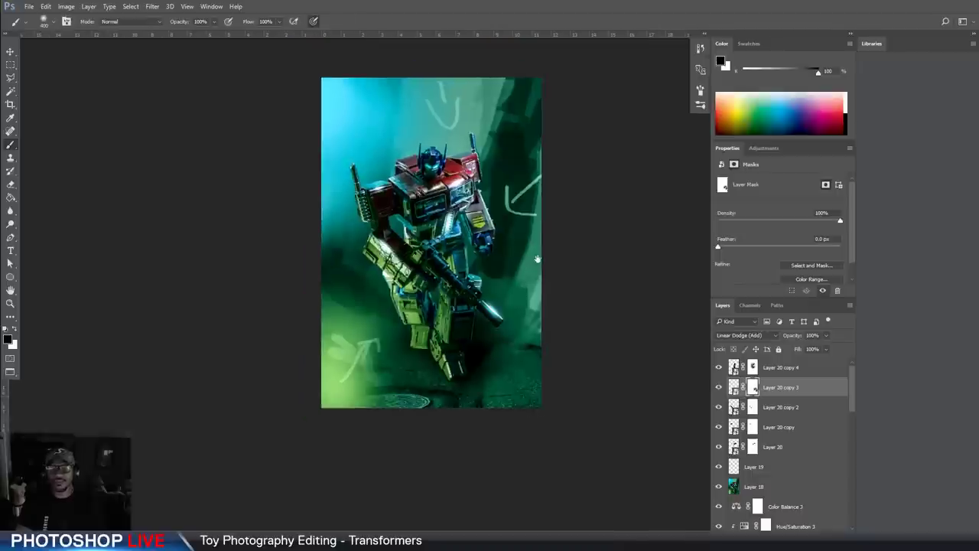
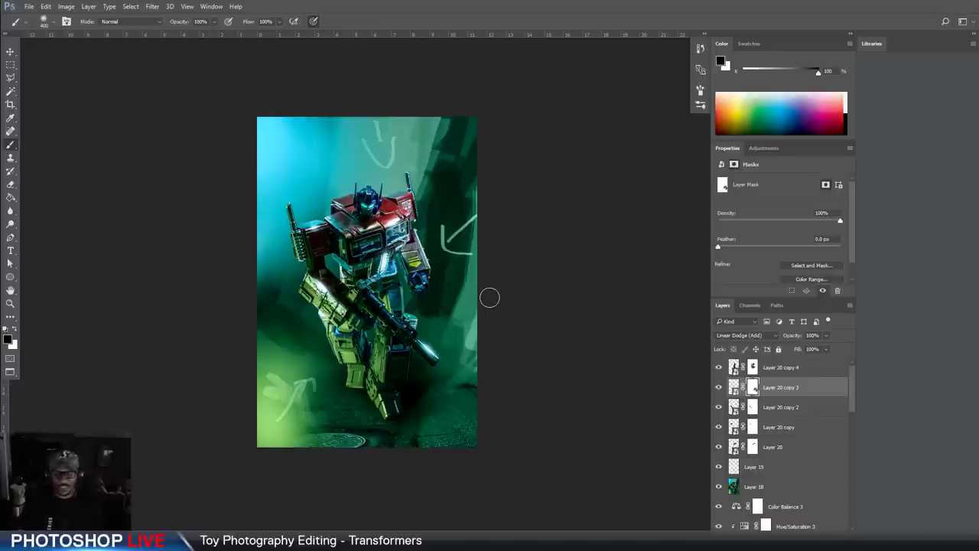
pyautogui.keyDown('ctrl'); pyautogui.click(489, 297); pyautogui.keyUp('ctrl')
pyautogui.keyDown('ctrl'); pyautogui.click(490, 298); pyautogui.keyUp('ctrl')
pyautogui.moveTo(413, 351); pyautogui.dragTo(510, 316)
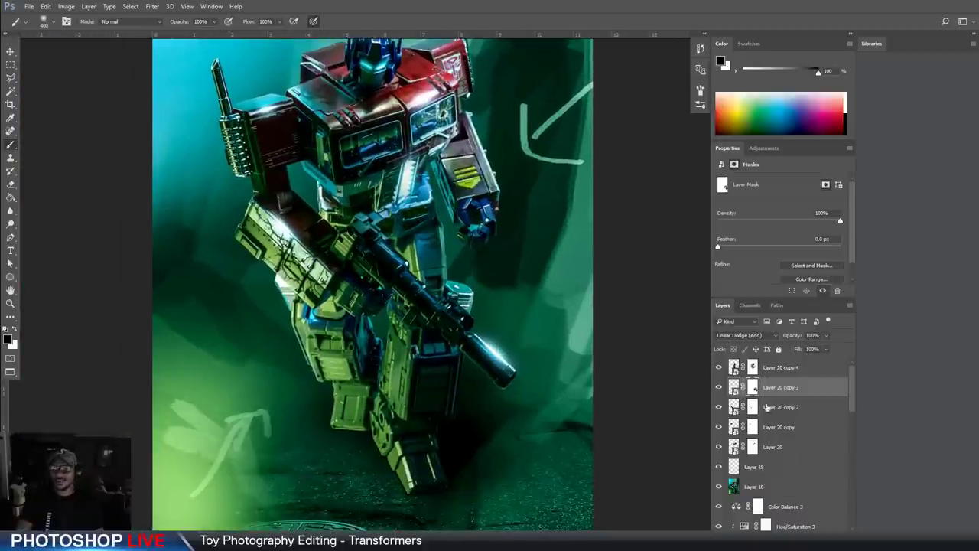
# Add a new empty layer above all the flare layers at the top of the layer stack
pyautogui.scroll(-5, 795, 487)
pyautogui.scroll(-3, 796, 487)
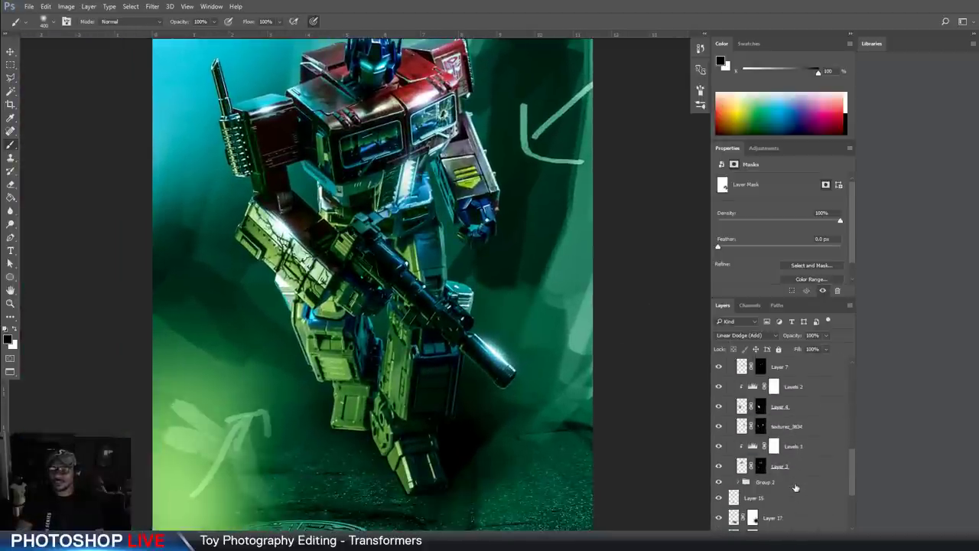
pyautogui.scroll(2, 796, 487)
pyautogui.scroll(8, 795, 487)
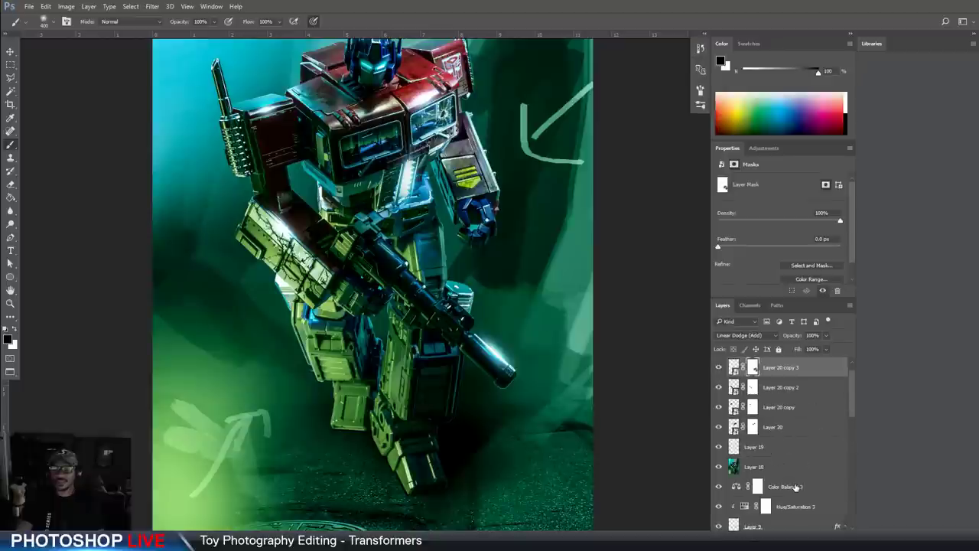
pyautogui.scroll(1, 795, 487)
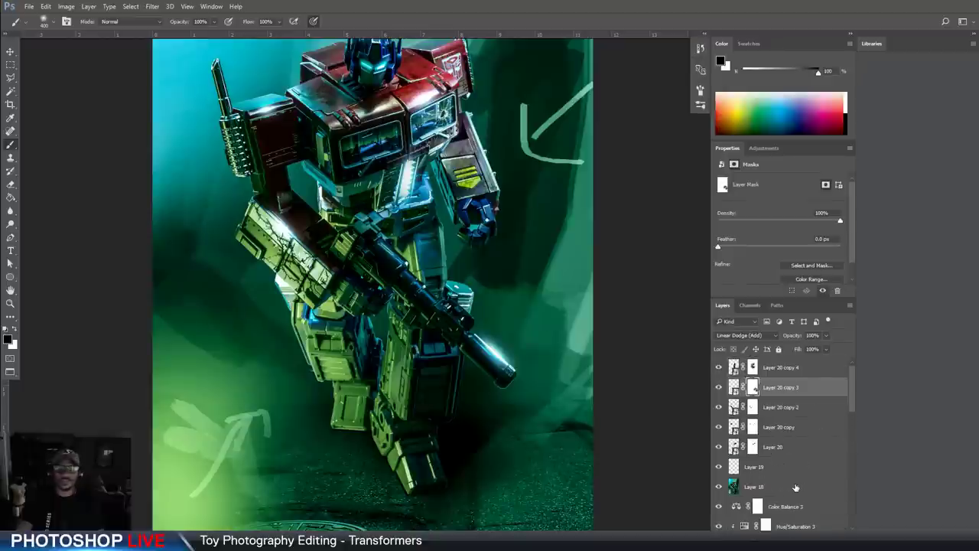
pyautogui.click(780, 368)
pyautogui.hotkey('ctrl', 'shift', 'alt', 'n')
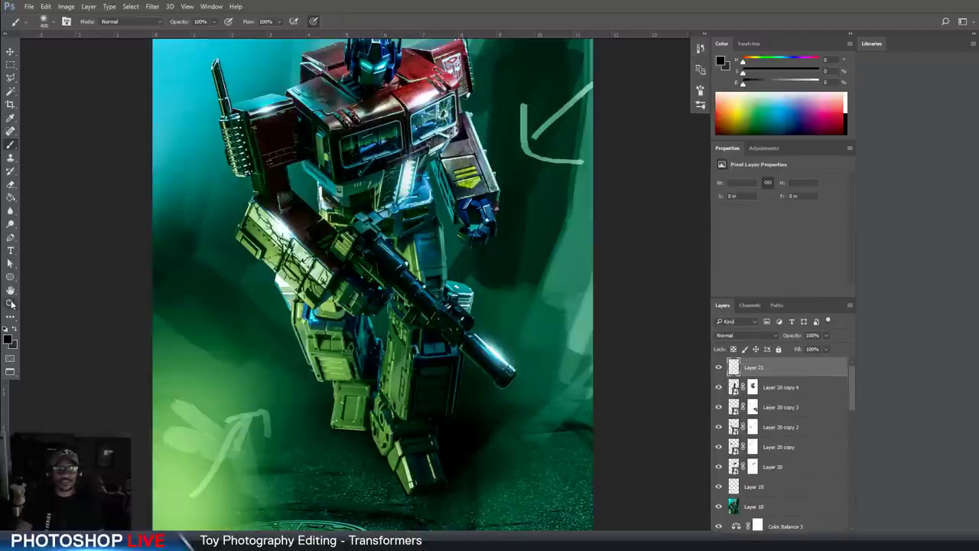
# Remove the small mark and the bright round spot from the robot's blue hand with a content-aware Spot Healing Brush sampling all layers
pyautogui.click(11, 303)
pyautogui.moveTo(498, 201); pyautogui.dragTo(612, 200)
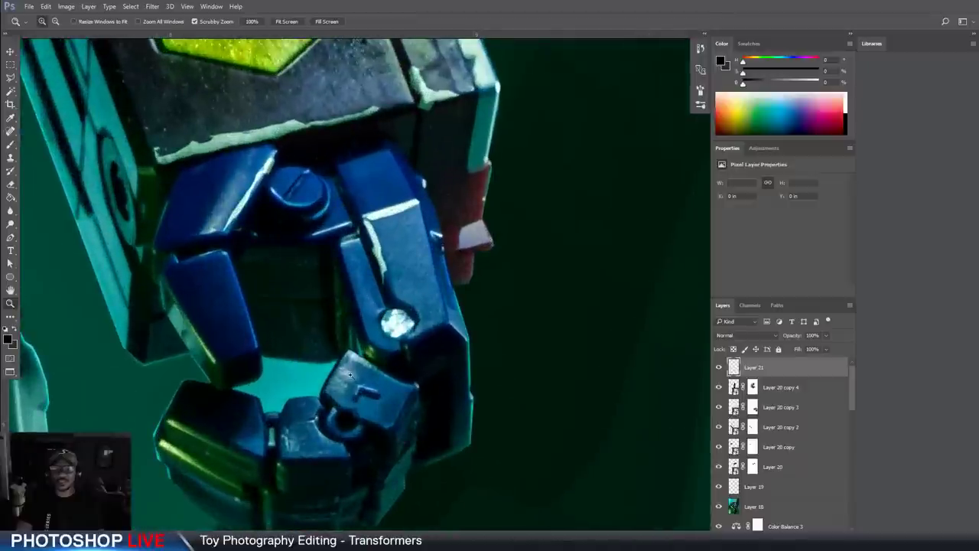
pyautogui.click(10, 130)
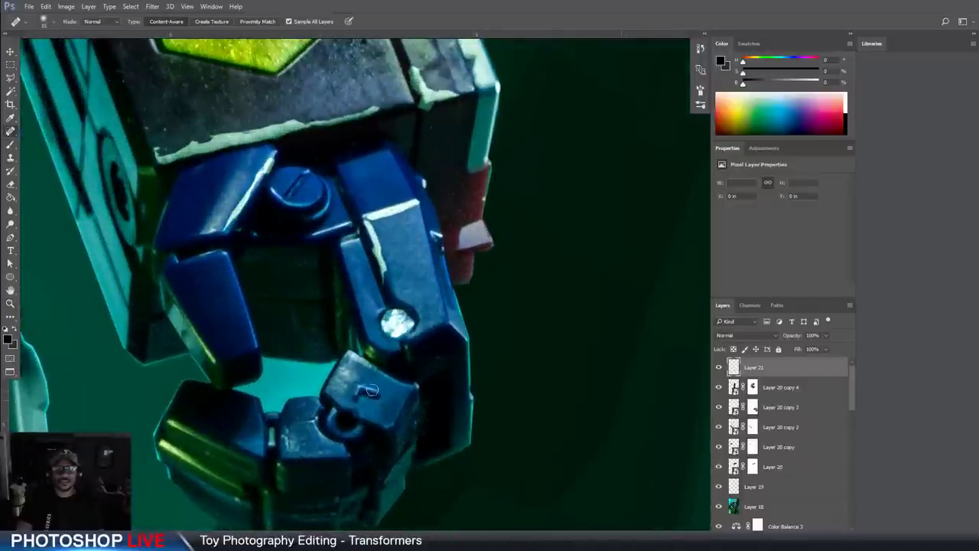
pyautogui.click(362, 394)
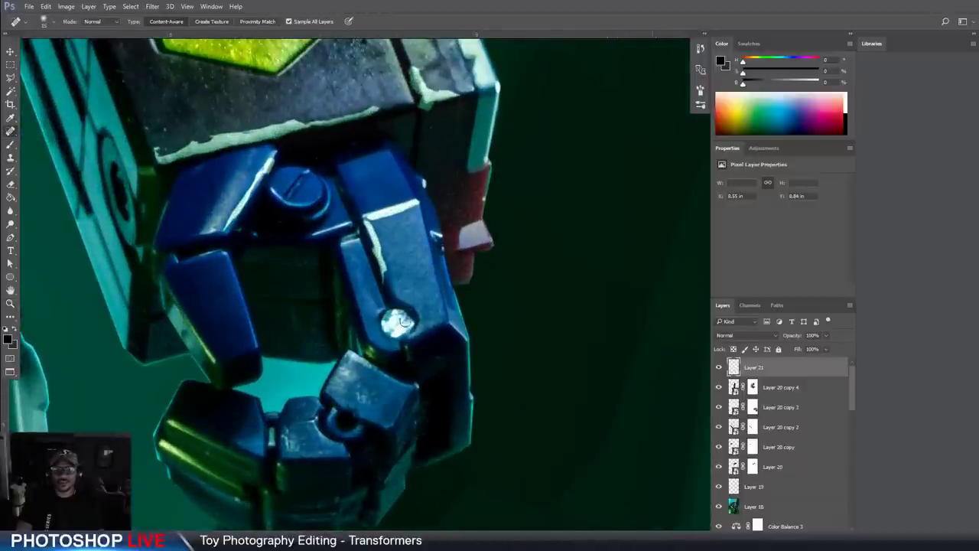
pyautogui.moveTo(400, 322)
pyautogui.mouseDown()
pyautogui.moveTo(376, 321)
pyautogui.moveTo(392, 343)
pyautogui.moveTo(373, 313)
pyautogui.moveTo(395, 341)
pyautogui.moveTo(385, 307)
pyautogui.moveTo(413, 310)
pyautogui.mouseUp()
pyautogui.moveTo(400, 295)
pyautogui.mouseDown()
pyautogui.moveTo(412, 329)
pyautogui.moveTo(380, 312)
pyautogui.moveTo(390, 340)
pyautogui.moveTo(409, 312)
pyautogui.moveTo(394, 334)
pyautogui.moveTo(413, 322)
pyautogui.moveTo(406, 310)
pyautogui.moveTo(403, 337)
pyautogui.mouseUp()
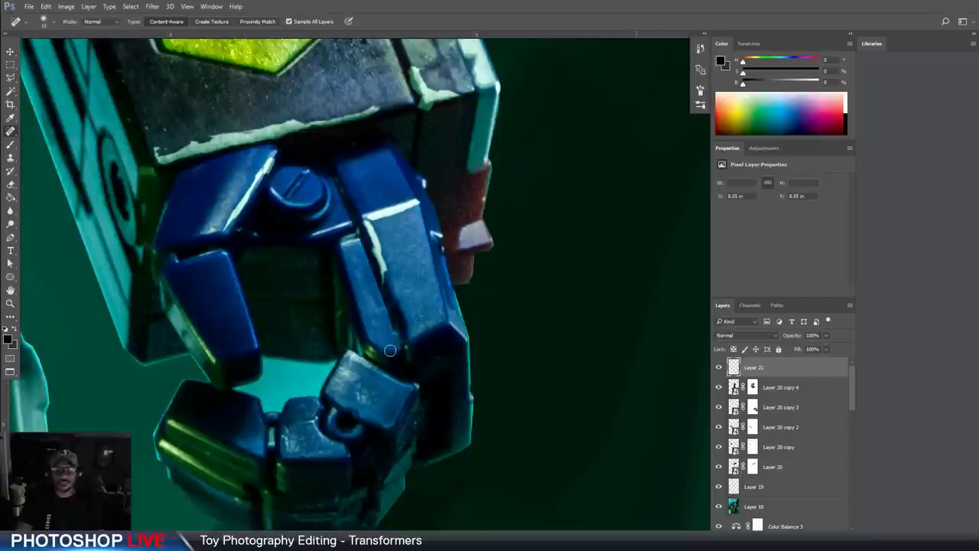
# Heal the white spot and surface blemishes on the pale part behind the gun, below the hand, using the Spot Healing Brush
pyautogui.scroll(-6, 390, 349)
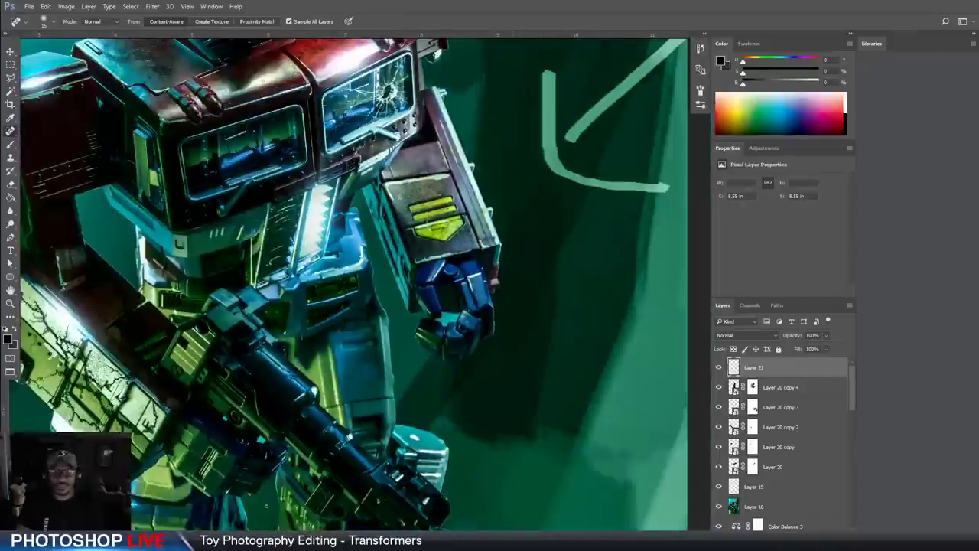
pyautogui.moveTo(375, 478); pyautogui.dragTo(463, 338)
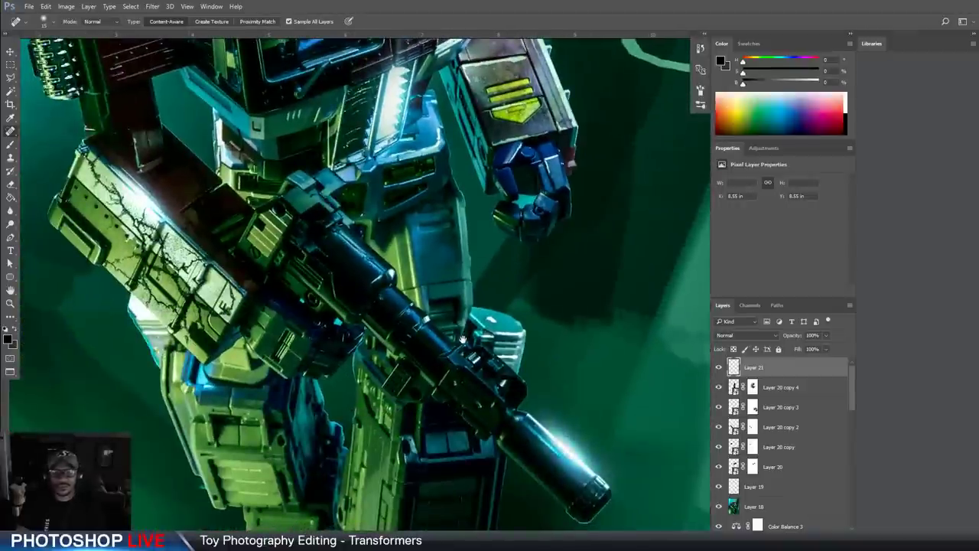
pyautogui.hotkey('ctrl', '0')
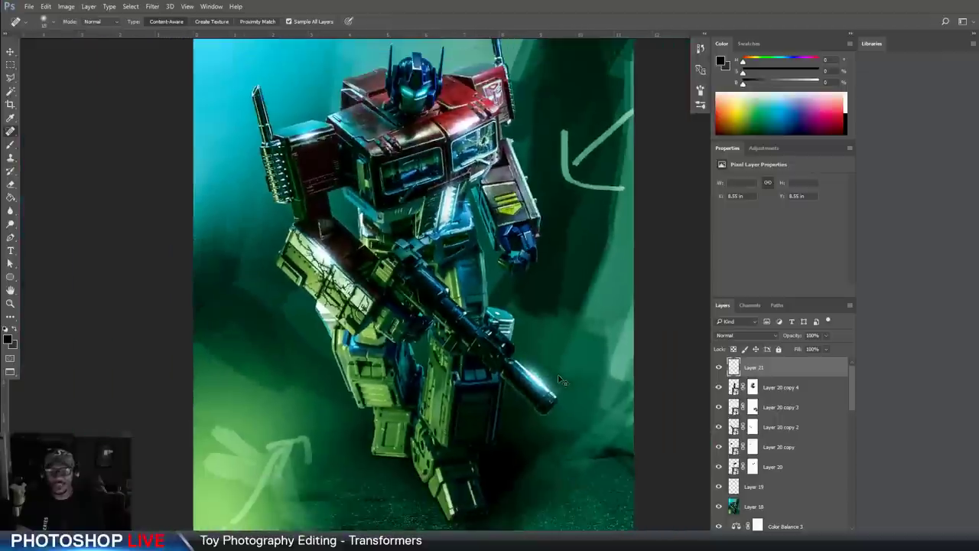
pyautogui.moveTo(501, 216); pyautogui.dragTo(466, 261)
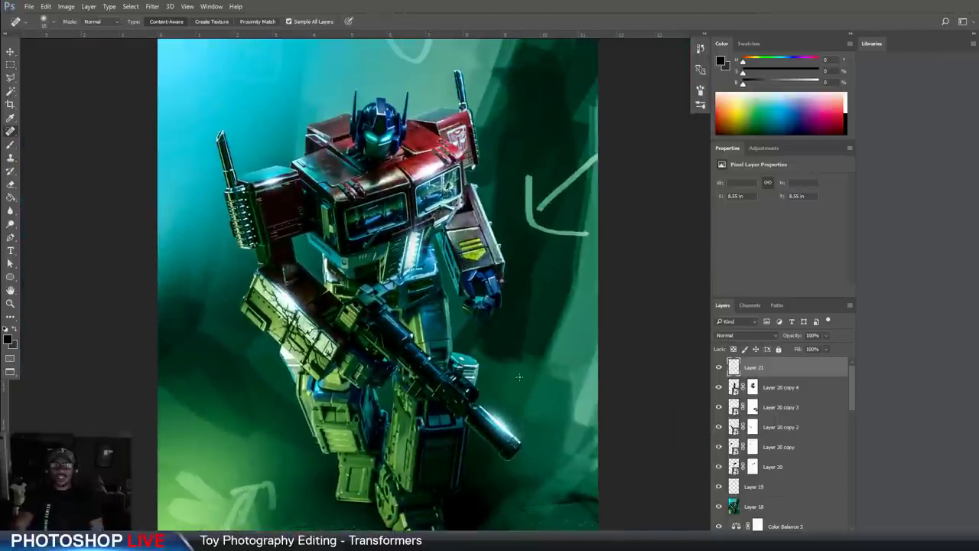
pyautogui.scroll(5, 496, 349)
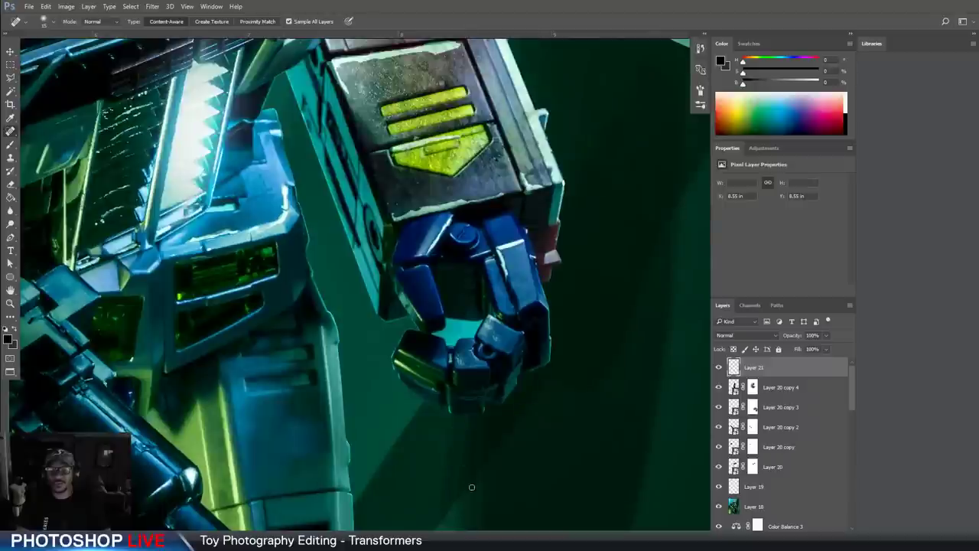
pyautogui.moveTo(472, 487); pyautogui.dragTo(503, 288)
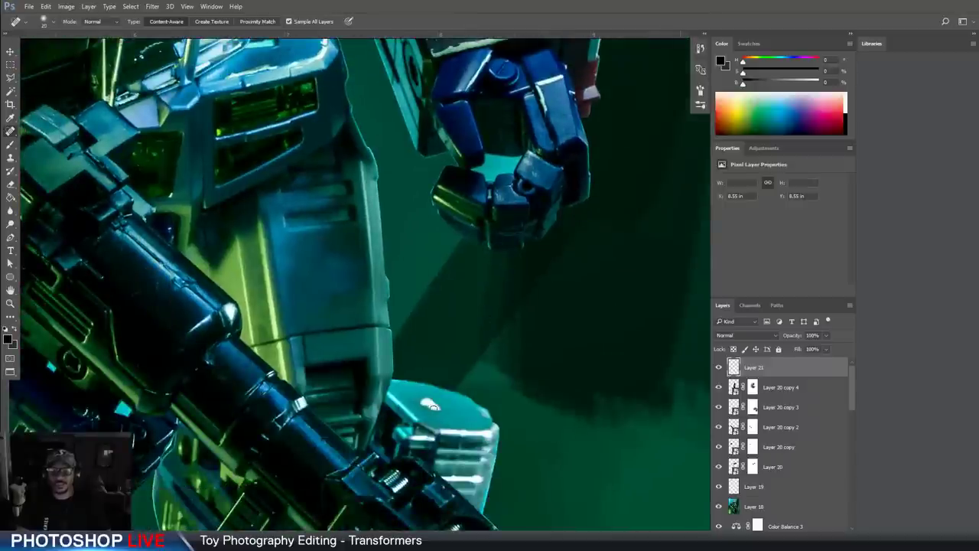
pyautogui.moveTo(430, 404)
pyautogui.mouseDown()
pyautogui.moveTo(463, 466)
pyautogui.moveTo(455, 485)
pyautogui.mouseUp()
pyautogui.moveTo(463, 442); pyautogui.dragTo(447, 482)
pyautogui.moveTo(260, 409); pyautogui.dragTo(533, 409)
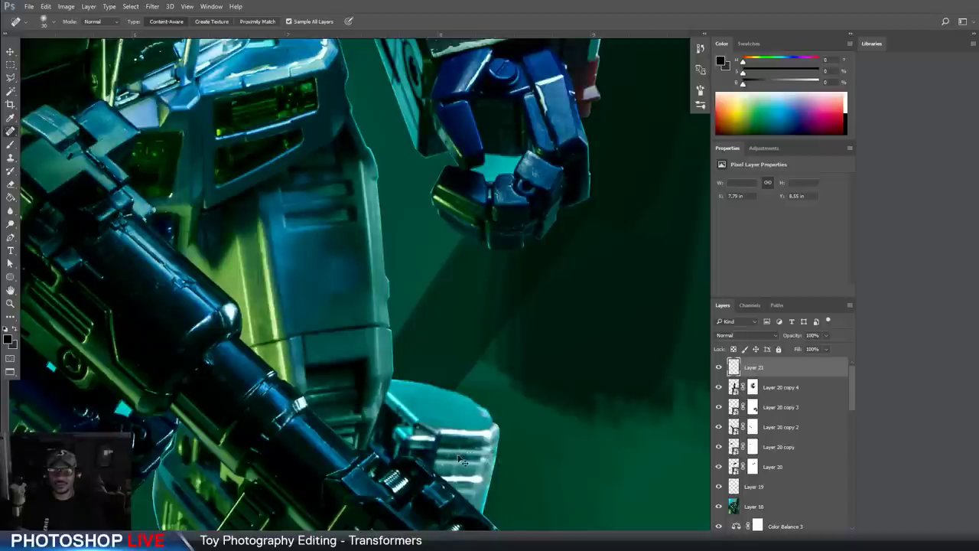
pyautogui.moveTo(457, 459); pyautogui.dragTo(451, 478)
pyautogui.click(459, 457)
# Heal the bright glint and the scratches along the gun's thick upper tube with a 30 px Spot Healing Brush
pyautogui.moveTo(138, 248); pyautogui.dragTo(501, 300)
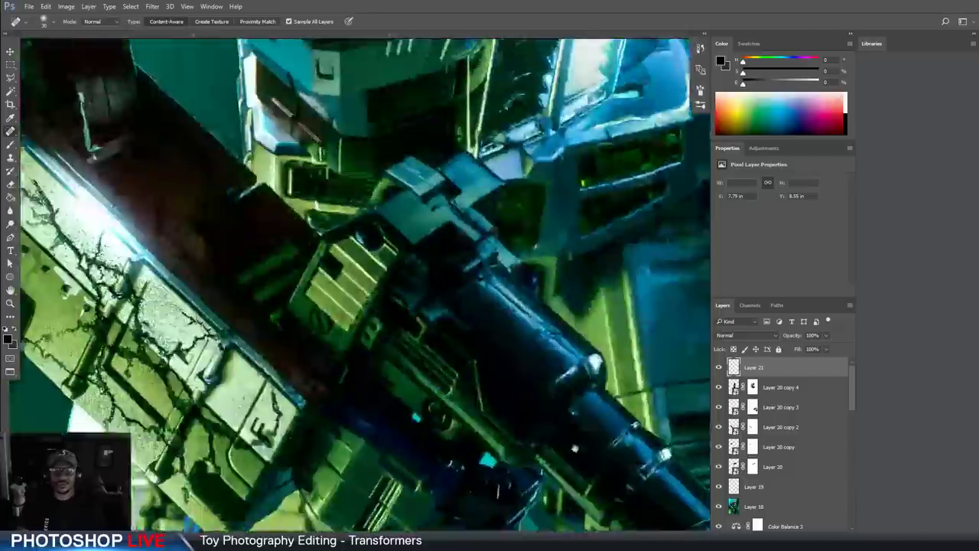
pyautogui.moveTo(250, 338)
pyautogui.mouseDown()
pyautogui.moveTo(261, 402)
pyautogui.moveTo(203, 399)
pyautogui.mouseUp()
pyautogui.moveTo(502, 400); pyautogui.dragTo(536, 426)
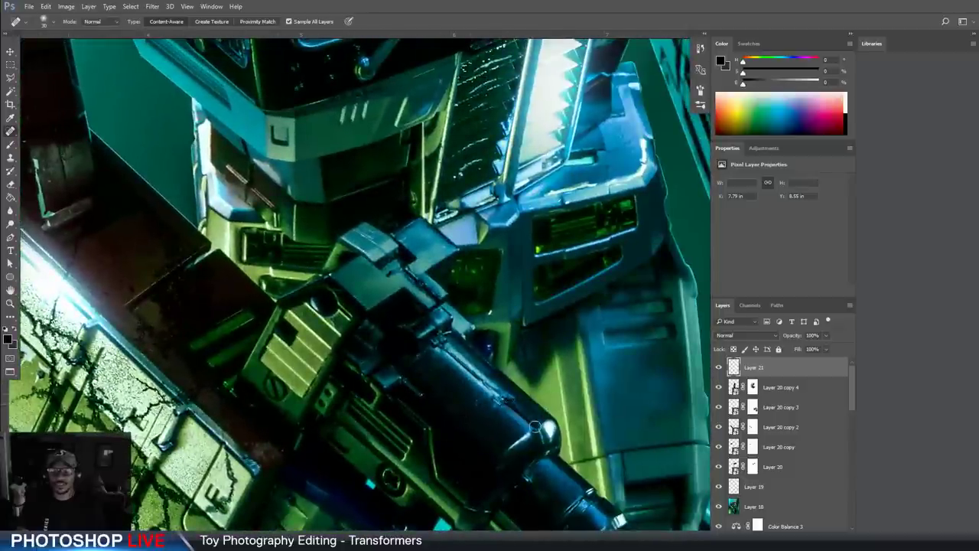
pyautogui.moveTo(444, 346); pyautogui.dragTo(501, 400)
pyautogui.moveTo(444, 348); pyautogui.dragTo(489, 391)
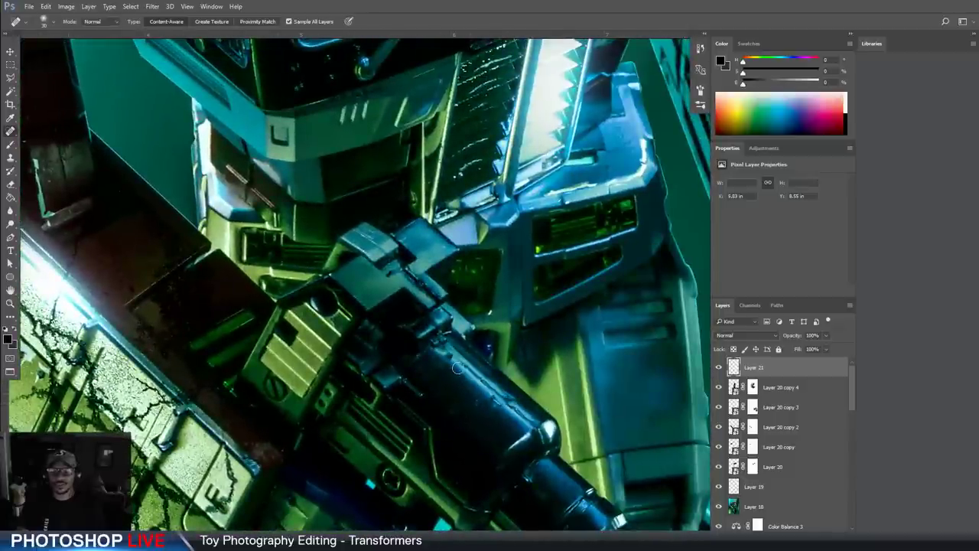
pyautogui.moveTo(453, 355); pyautogui.dragTo(471, 372)
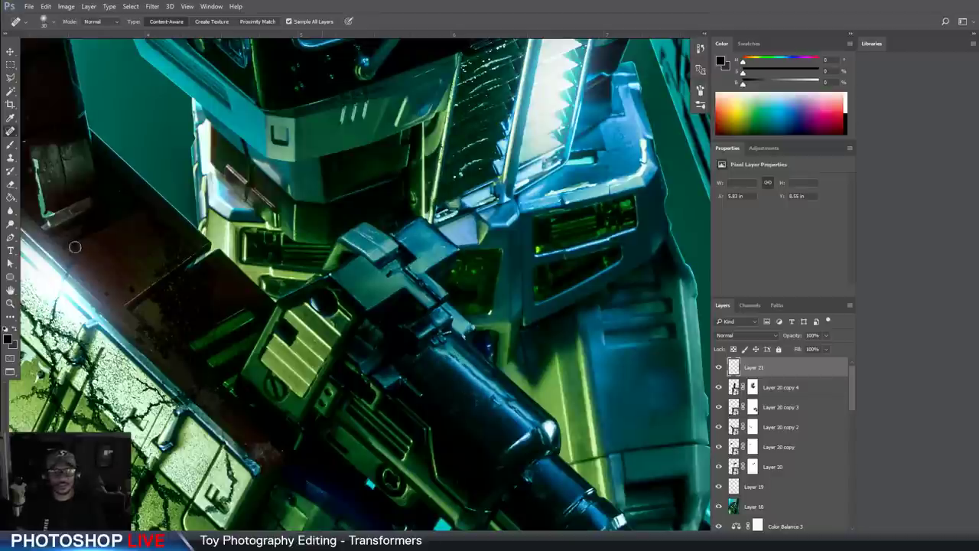
# Smooth the jagged scratch running through the blue highlight on the gun's upper tube using short Spot Healing Brush strokes, up to 25 px
pyautogui.click(11, 157)
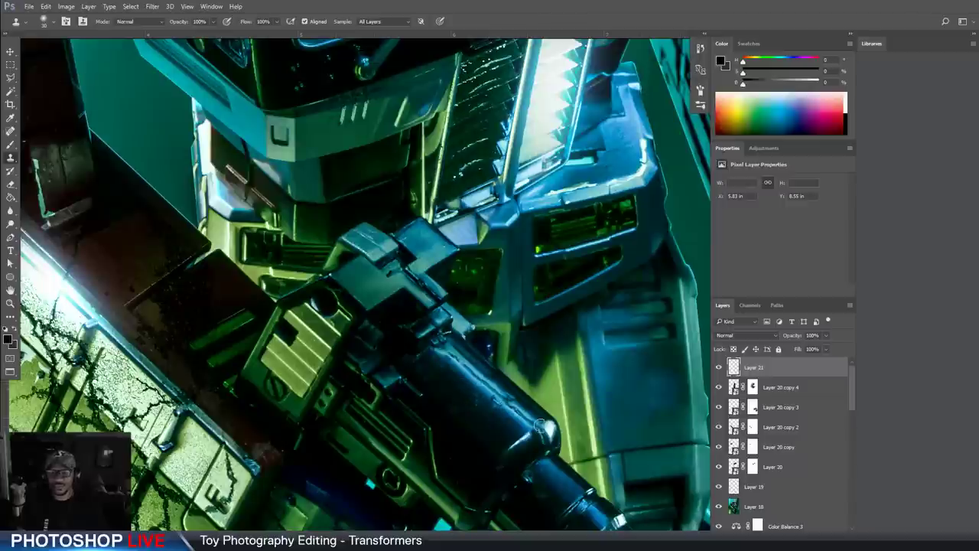
pyautogui.click(10, 131)
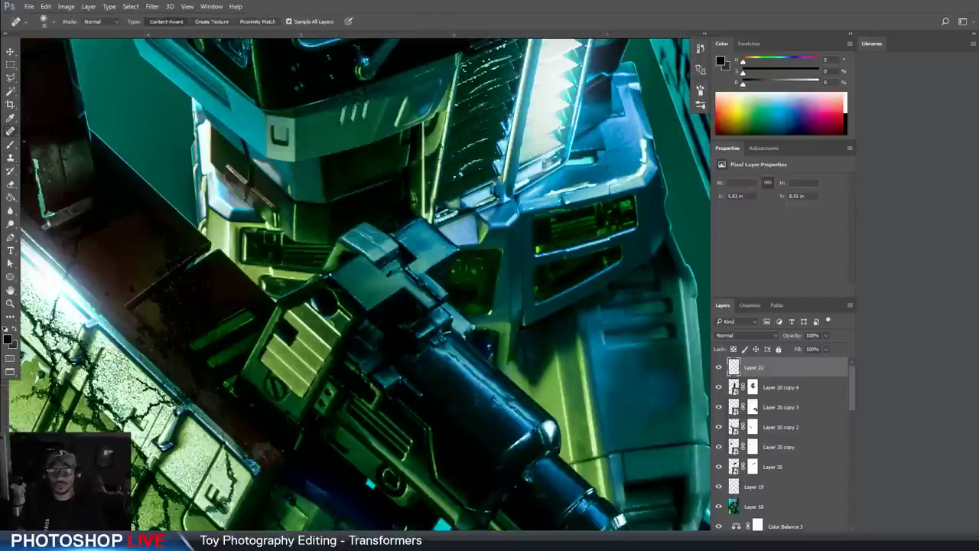
pyautogui.hotkey('ctrl', '+')
pyautogui.hotkey('ctrl', '+')
pyautogui.moveTo(482, 447); pyautogui.dragTo(420, 267)
pyautogui.press('[')
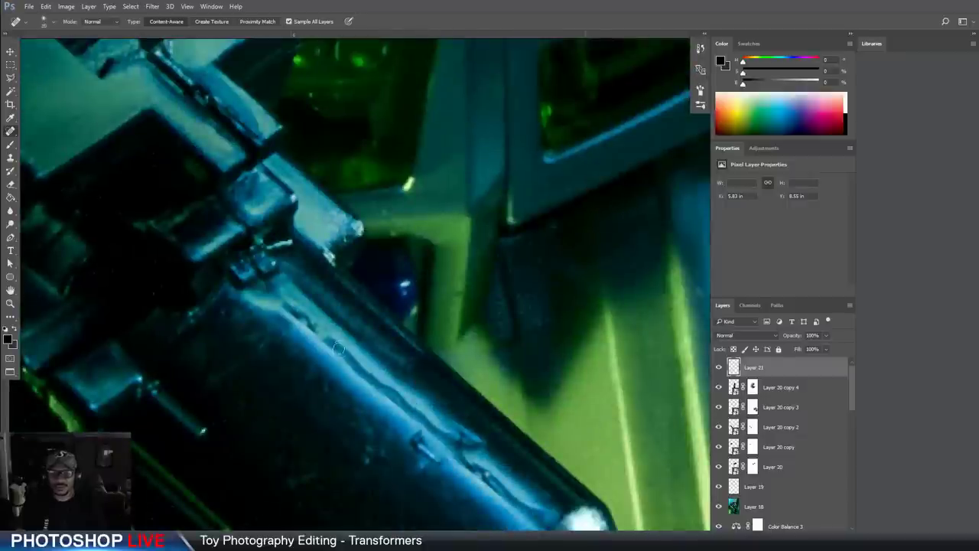
pyautogui.click(339, 347)
pyautogui.moveTo(349, 355); pyautogui.dragTo(381, 382)
pyautogui.press(']')
pyautogui.press(']')
pyautogui.press(']')
pyautogui.moveTo(326, 333); pyautogui.dragTo(409, 402)
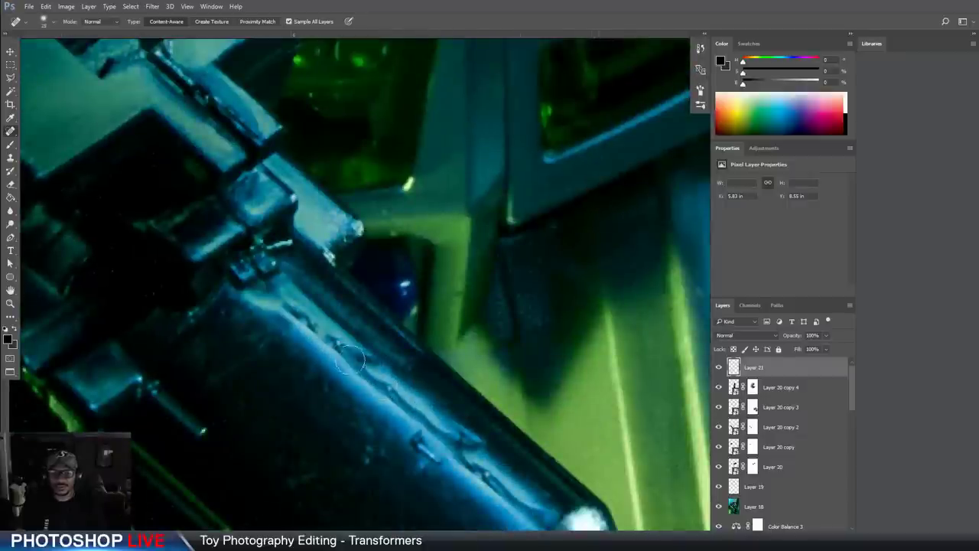
pyautogui.moveTo(349, 360); pyautogui.dragTo(403, 407)
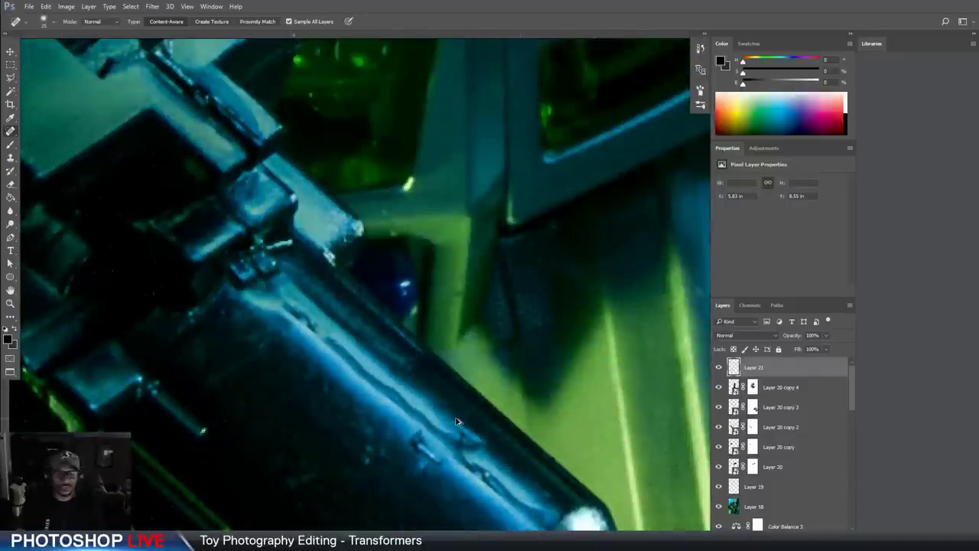
pyautogui.scroll(-4, 470, 437)
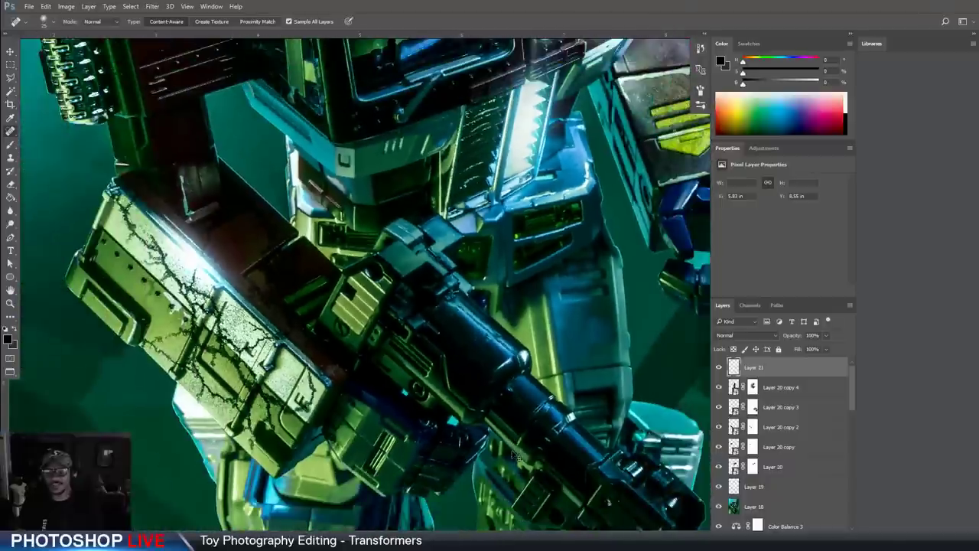
pyautogui.scroll(-3, 512, 449)
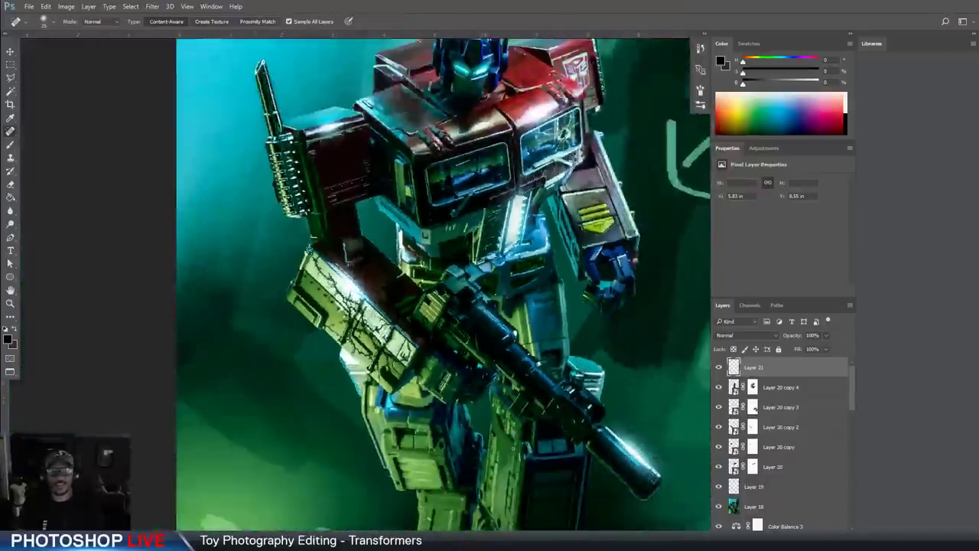
pyautogui.moveTo(603, 351); pyautogui.dragTo(518, 318)
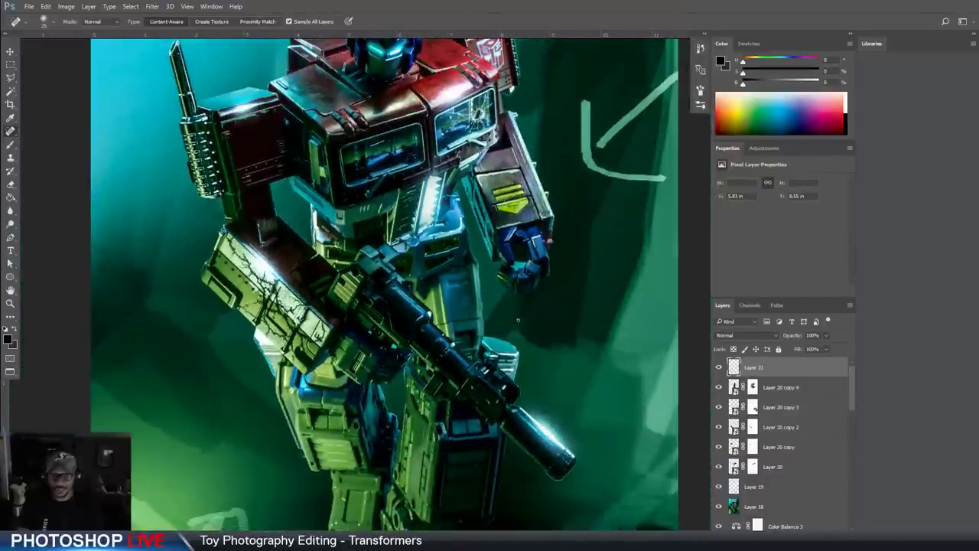
pyautogui.scroll(-2, 520, 321)
pyautogui.moveTo(432, 329)
pyautogui.mouseDown()
pyautogui.moveTo(430, 314)
pyautogui.moveTo(419, 325)
pyautogui.mouseUp()
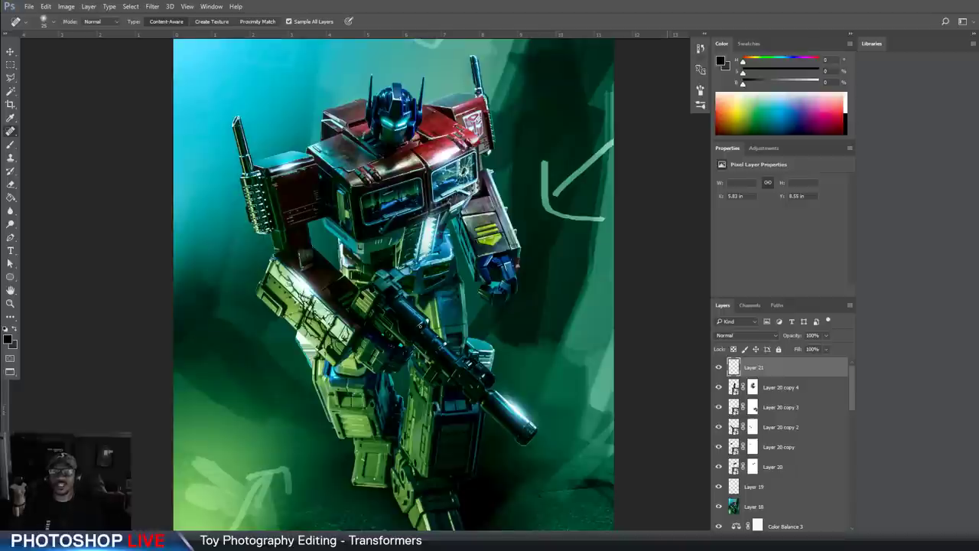
# Stamp all visible layers into a new merged layer at the top of the layer stack
pyautogui.click(807, 516)
pyautogui.click(793, 387)
pyautogui.click(793, 371)
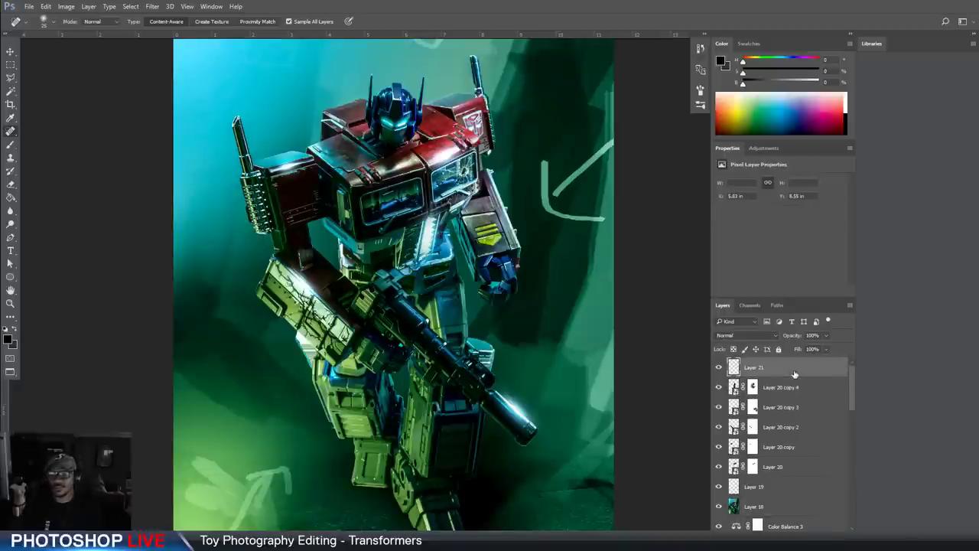
pyautogui.scroll(-3, 560, 402)
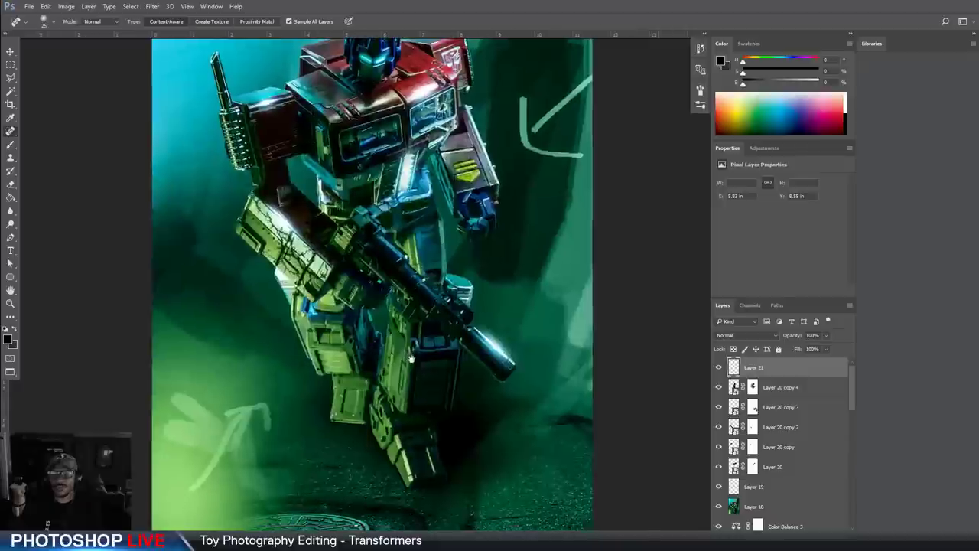
pyautogui.keyDown('shift'); pyautogui.click(767, 506); pyautogui.keyUp('shift')
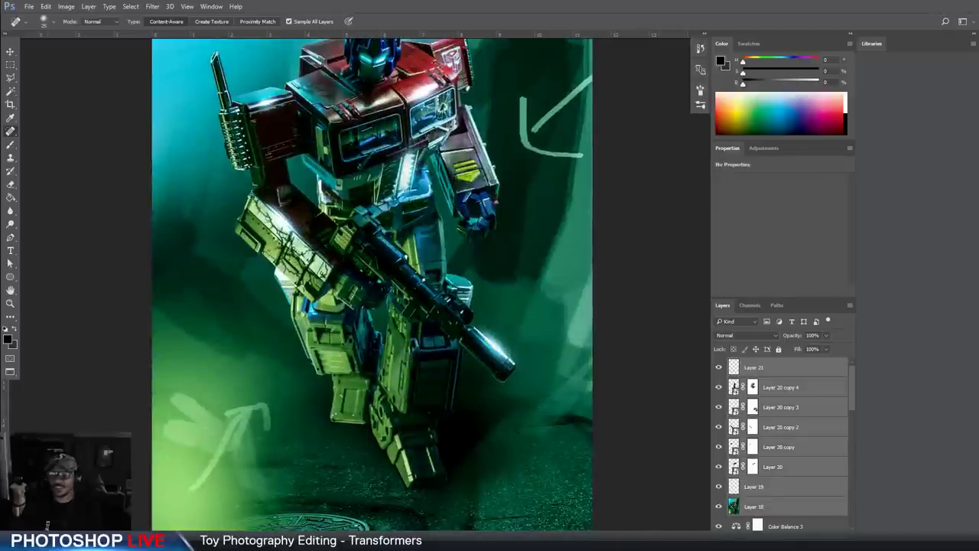
pyautogui.hotkey('ctrl', 'shift', 'alt', 'n')
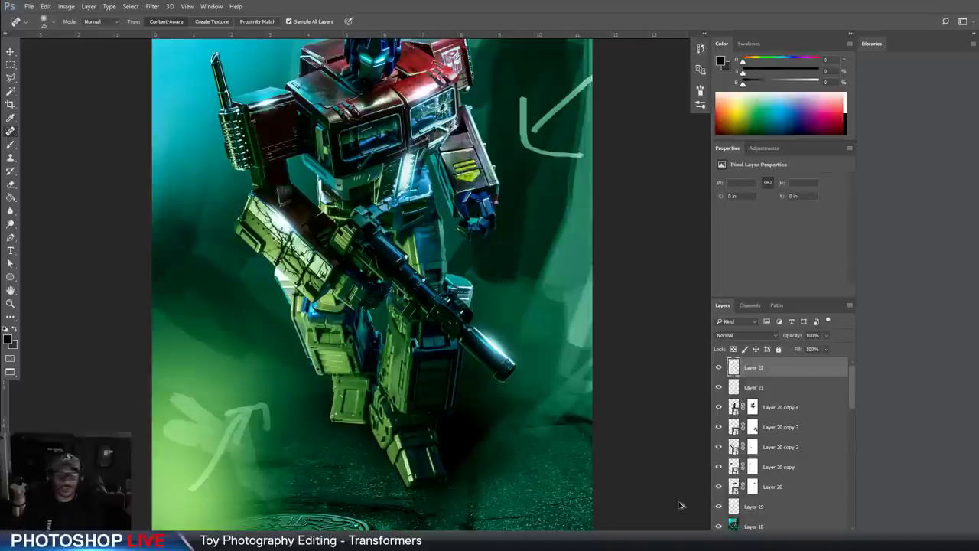
pyautogui.hotkey('ctrl', 'shift', 'alt', 'e')
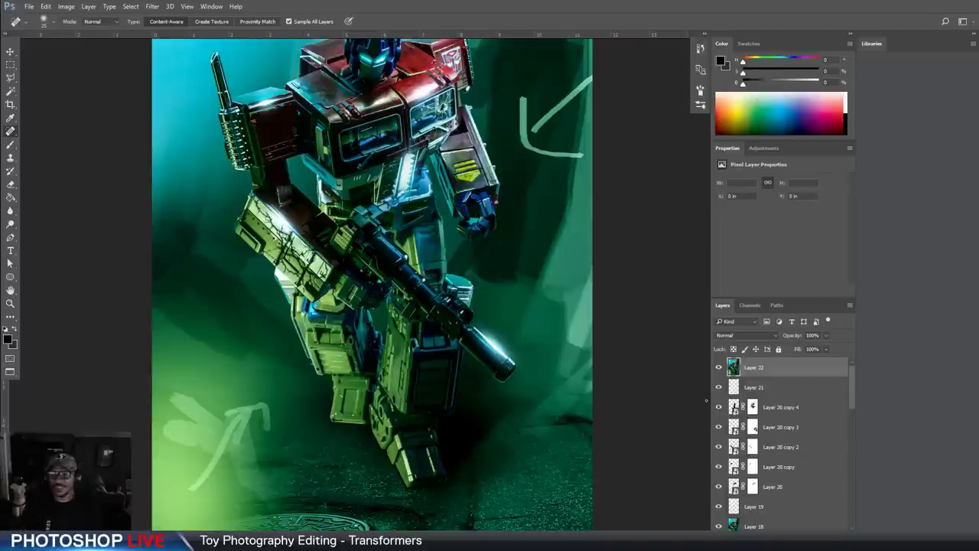
pyautogui.click(720, 368)
pyautogui.hotkey('ctrl', '-')
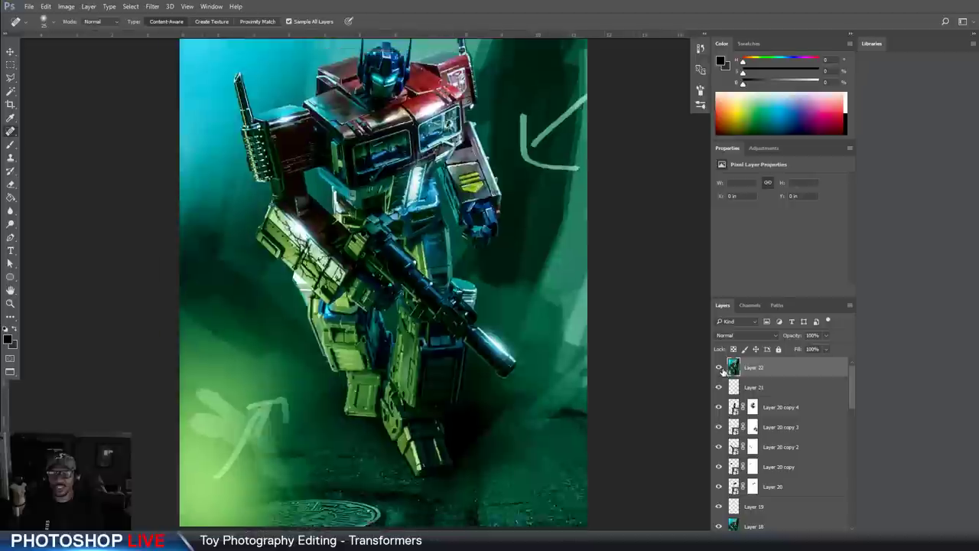
pyautogui.moveTo(457, 259); pyautogui.dragTo(444, 276)
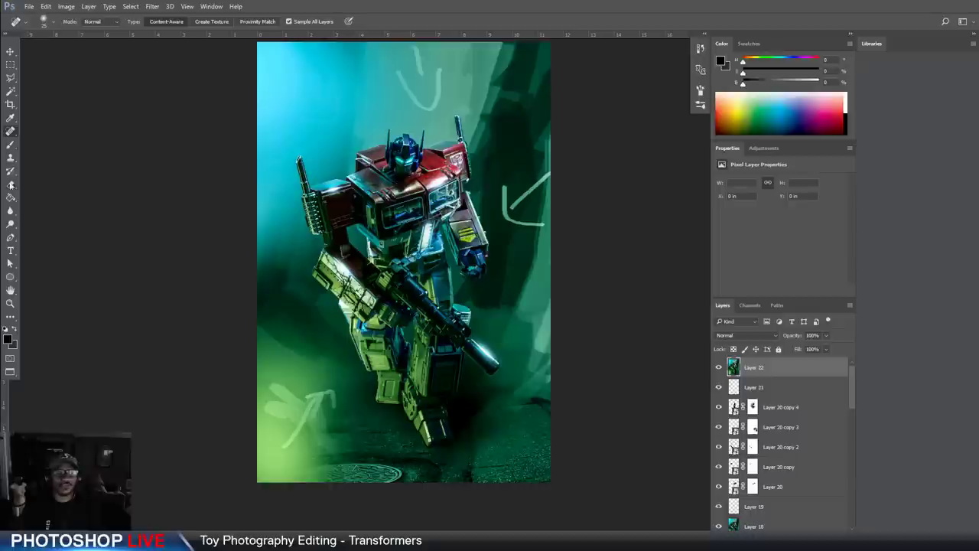
# Set the Brush tool to Color Dodge mode and sample the pale yellow-green from the glow in the image's lower-left area
pyautogui.click(9, 149)
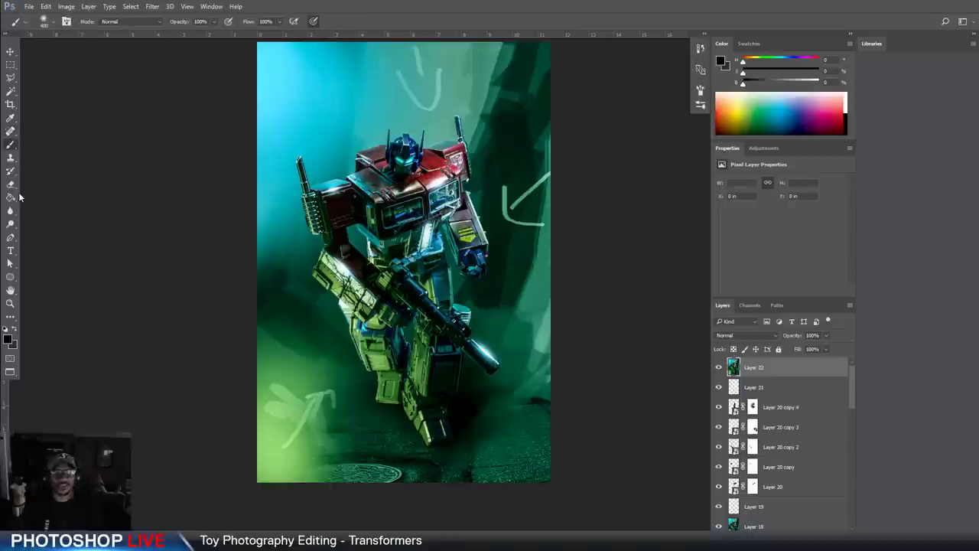
pyautogui.hotkey('ctrl', '+')
pyautogui.moveTo(358, 358); pyautogui.dragTo(373, 315)
pyautogui.click(141, 22)
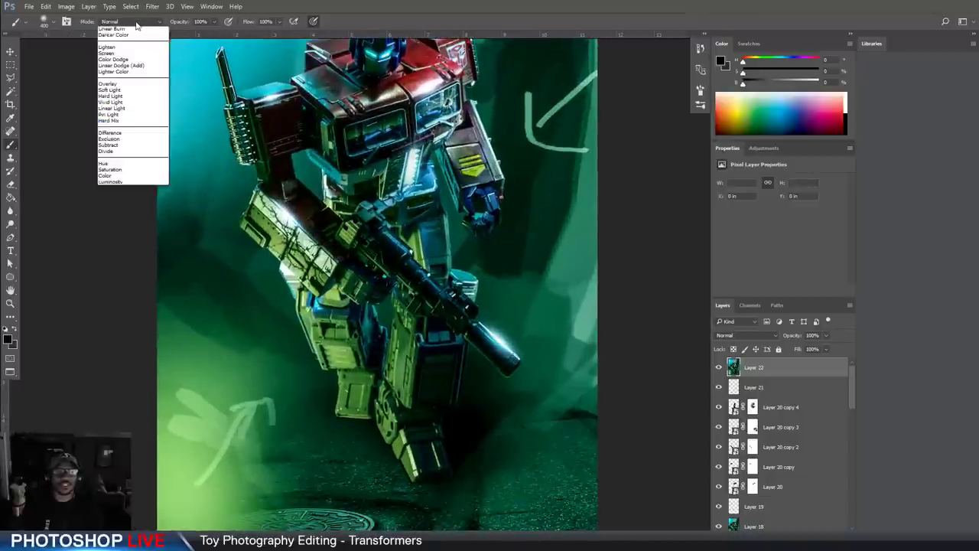
pyautogui.click(126, 100)
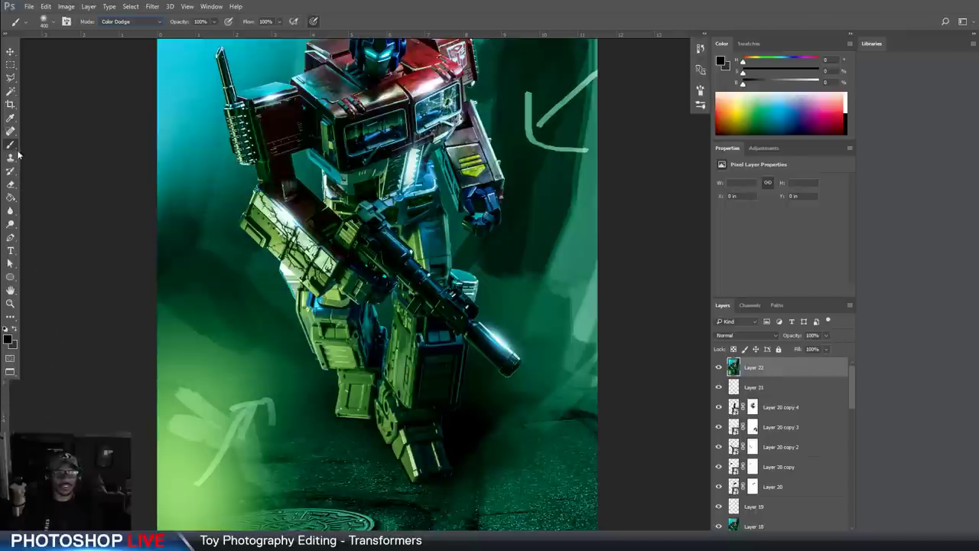
pyautogui.keyDown('alt'); pyautogui.click(177, 476); pyautogui.keyUp('alt')
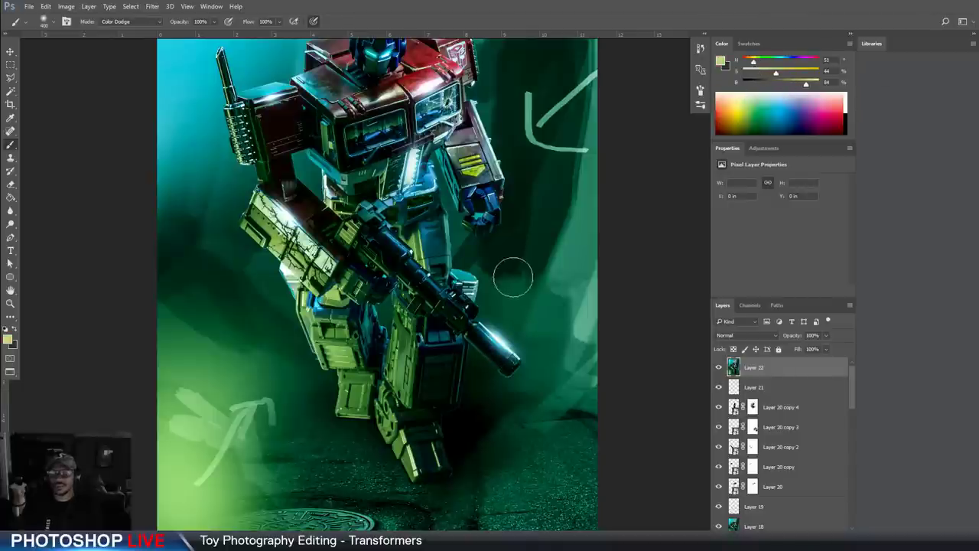
pyautogui.scroll(-2, 541, 304)
pyautogui.scroll(2, 400, 344)
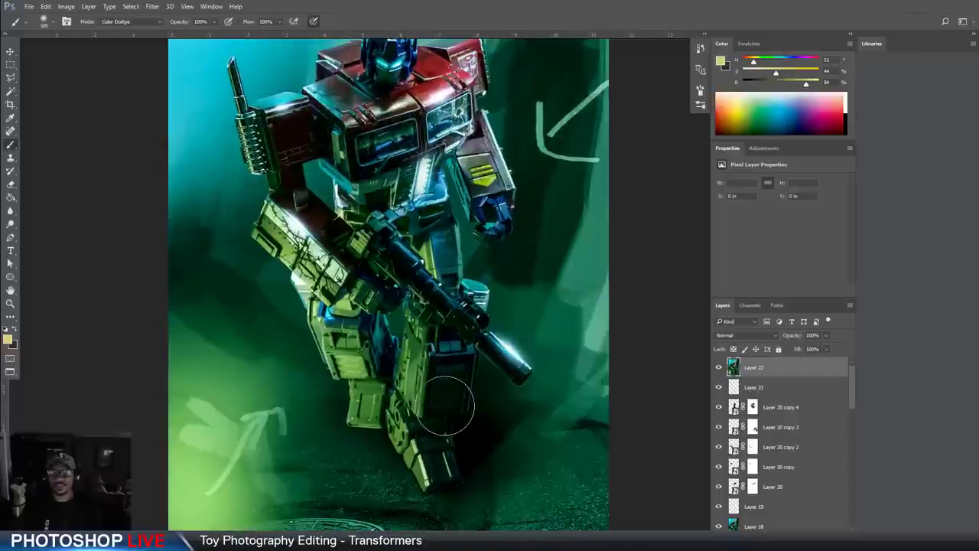
pyautogui.scroll(-2, 393, 400)
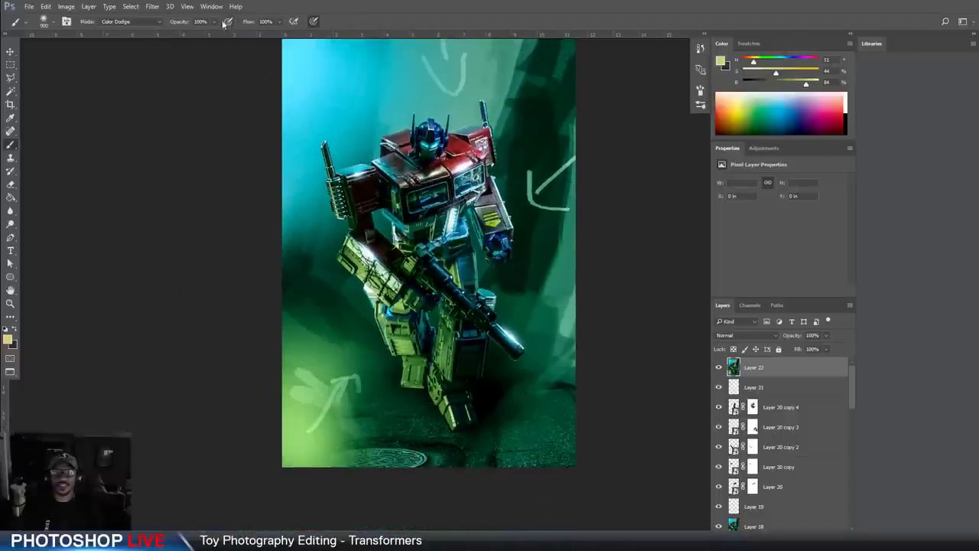
# Lower the brush opacity to 46% and dab a large Color Dodge glow over the lower-left corner of the image
pyautogui.click(262, 3)
pyautogui.moveTo(463, 380); pyautogui.dragTo(469, 335)
pyautogui.press(']')
pyautogui.press(']')
pyautogui.press(']')
pyautogui.press(']')
pyautogui.press(']')
pyautogui.press(']')
pyautogui.press(']')
pyautogui.press(']')
pyautogui.press(']')
pyautogui.press(']')
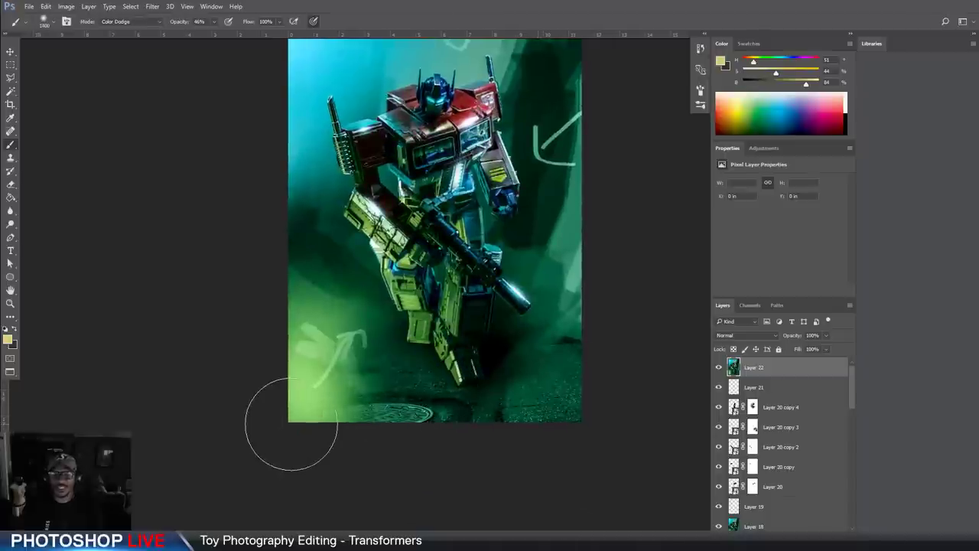
pyautogui.click(292, 426)
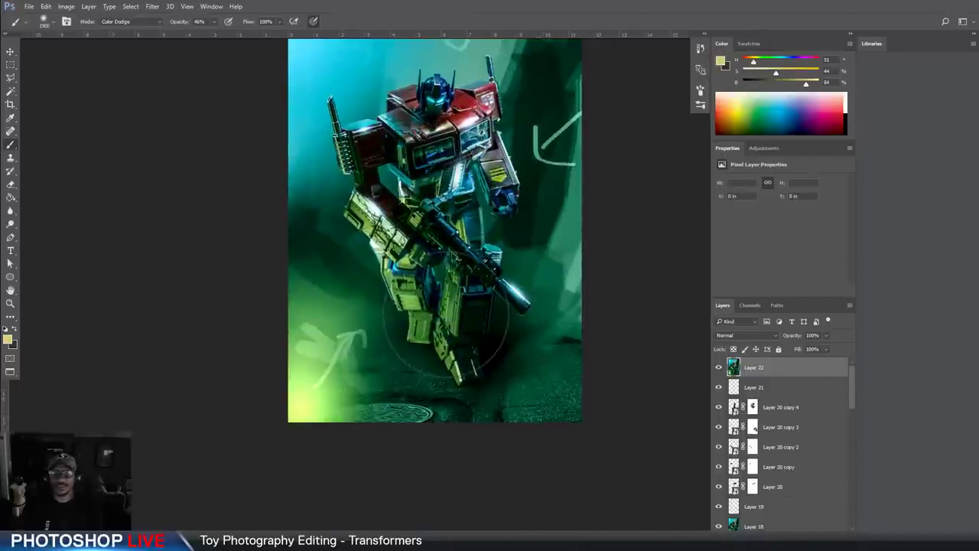
# Brighten the robot's rear foot with a single dab of a smaller Color Dodge brush
pyautogui.scroll(2, 455, 327)
pyautogui.press('[')
pyautogui.press('[')
pyautogui.press('[')
pyautogui.press('[')
pyautogui.press('[')
pyautogui.press('[')
pyautogui.moveTo(436, 330)
pyautogui.mouseDown()
pyautogui.moveTo(444, 344)
pyautogui.moveTo(410, 344)
pyautogui.mouseUp()
pyautogui.press('[')
pyautogui.press('[')
pyautogui.press('[')
pyautogui.press('[')
pyautogui.press('[')
pyautogui.press('[')
pyautogui.press('[')
pyautogui.press('[')
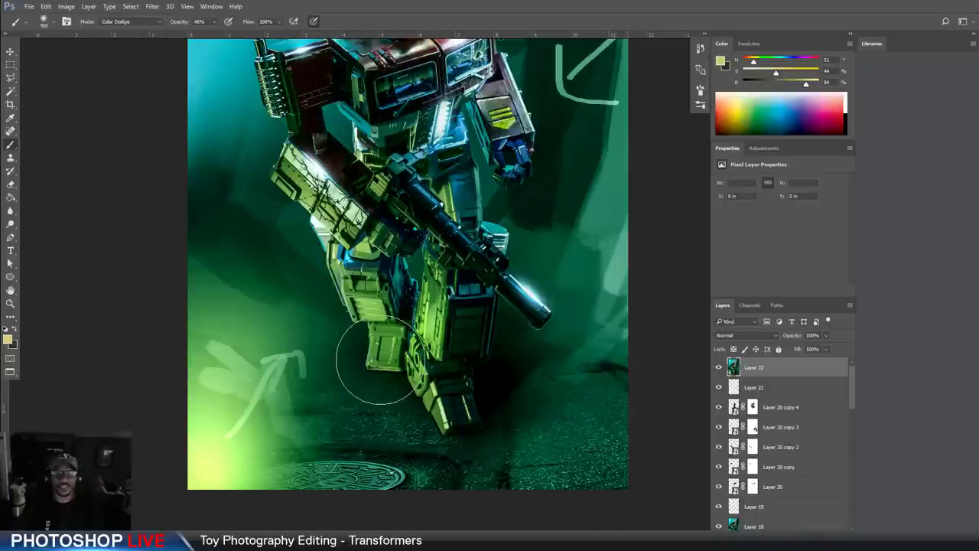
pyautogui.click(383, 339)
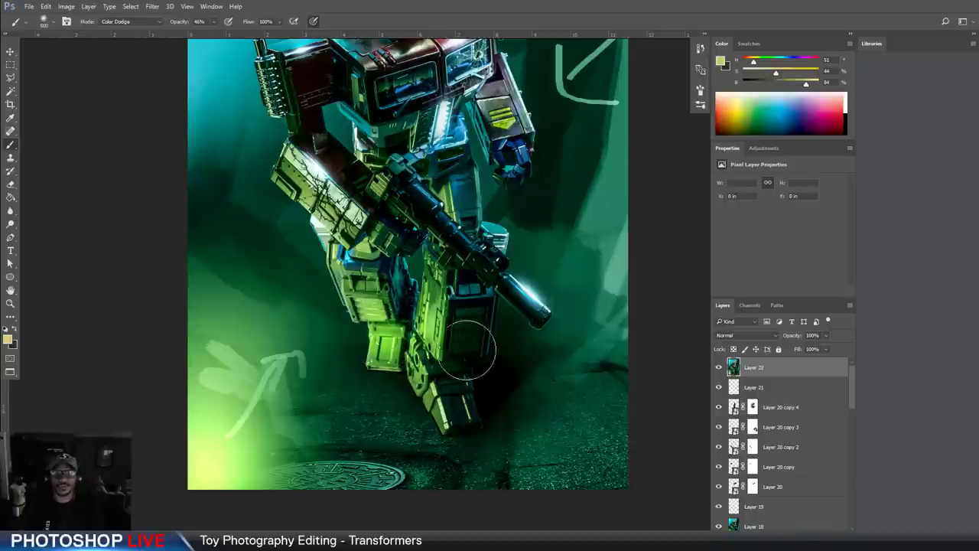
# Try an 800 px Color Dodge dab on the pale panel of the rear lower leg and undo it
pyautogui.press(']')
pyautogui.press(']')
pyautogui.press(']')
pyautogui.click(373, 303)
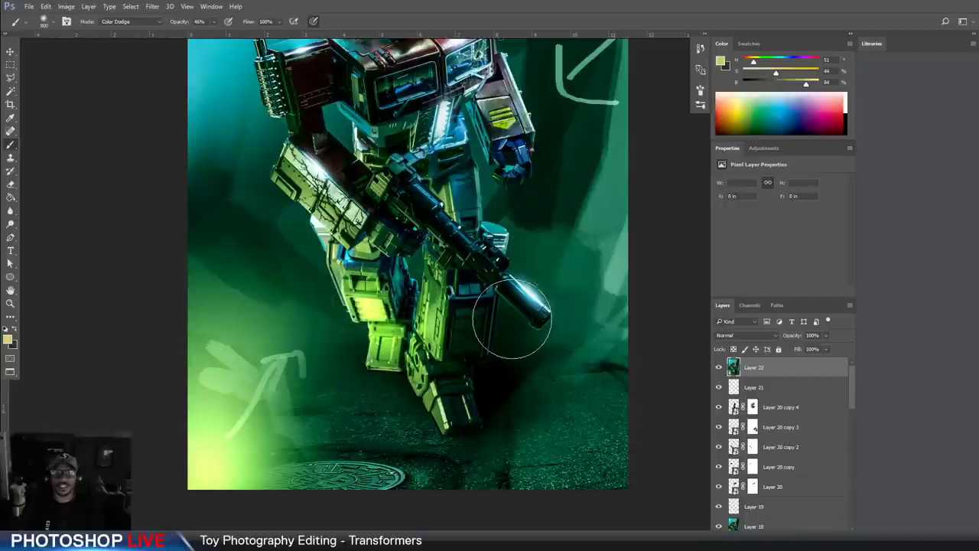
pyautogui.hotkey('ctrl', 'z')
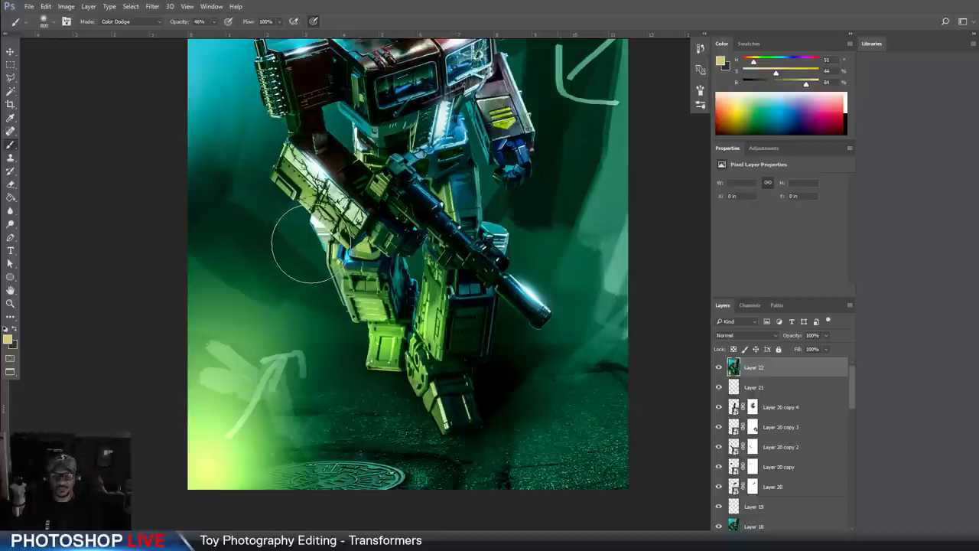
# Brighten the lower edge of the cracked forearm and the waist highlight with the Color Dodge brush at 46% opacity
pyautogui.moveTo(289, 222); pyautogui.dragTo(317, 202)
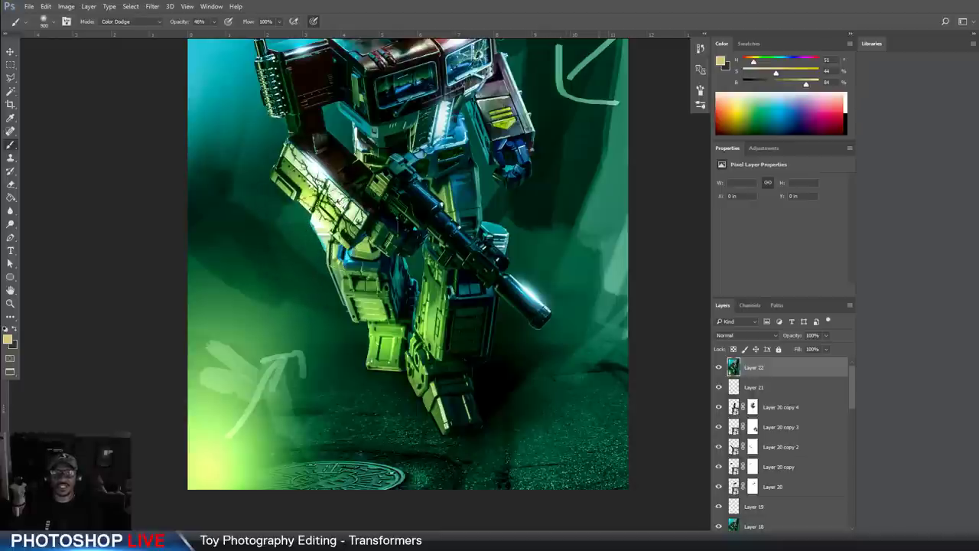
pyautogui.moveTo(435, 249); pyautogui.dragTo(358, 367)
pyautogui.moveTo(288, 243)
pyautogui.mouseDown()
pyautogui.moveTo(268, 210)
pyautogui.moveTo(283, 211)
pyautogui.mouseUp()
pyautogui.hotkey('ctrl', 'z')
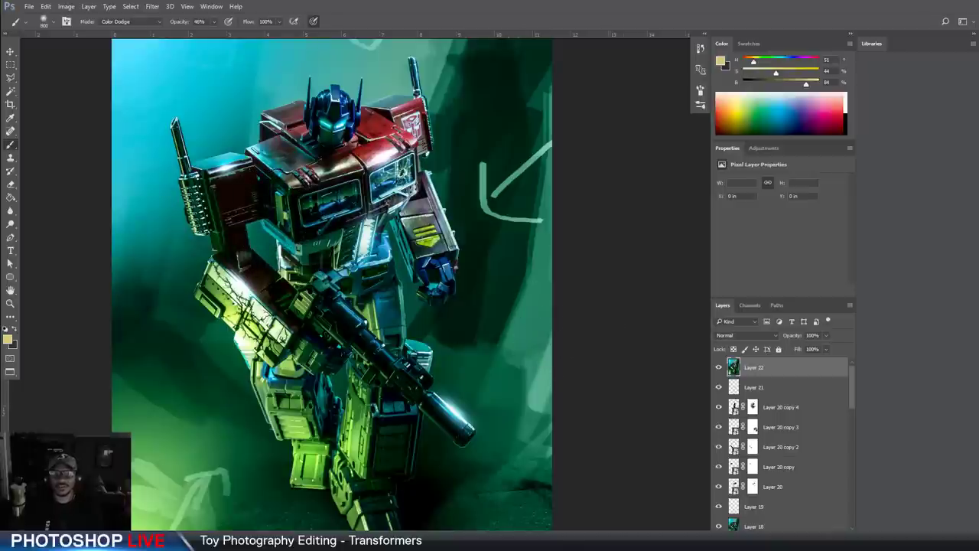
pyautogui.click(385, 268)
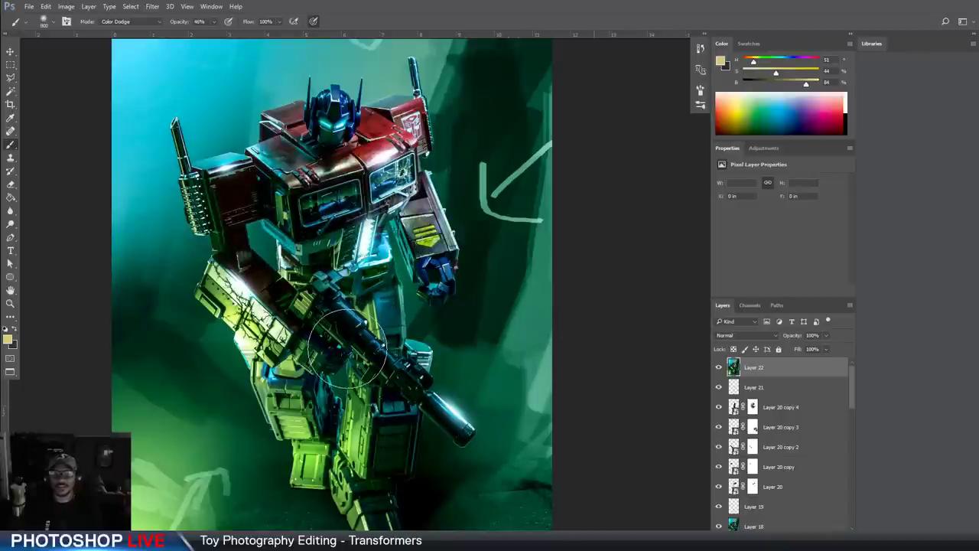
# Set the Color Dodge brush to 20% opacity and a size of 200 px
pyautogui.press('[')
pyautogui.press('[')
pyautogui.press('[')
pyautogui.press('[')
pyautogui.press('[')
pyautogui.press('[')
pyautogui.press('[')
pyautogui.press('[')
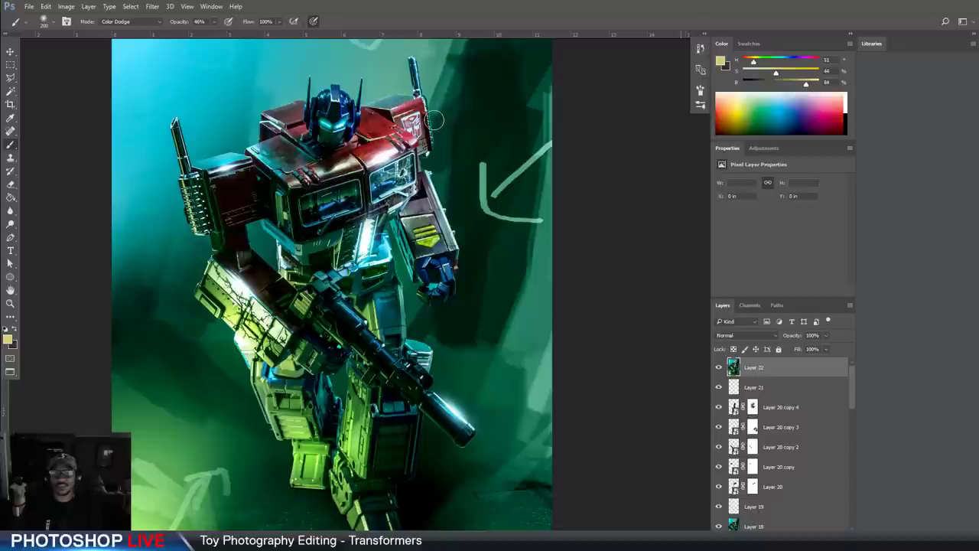
pyautogui.press(']')
pyautogui.press(']')
pyautogui.press(']')
pyautogui.press(']')
pyautogui.press(']')
pyautogui.press(']')
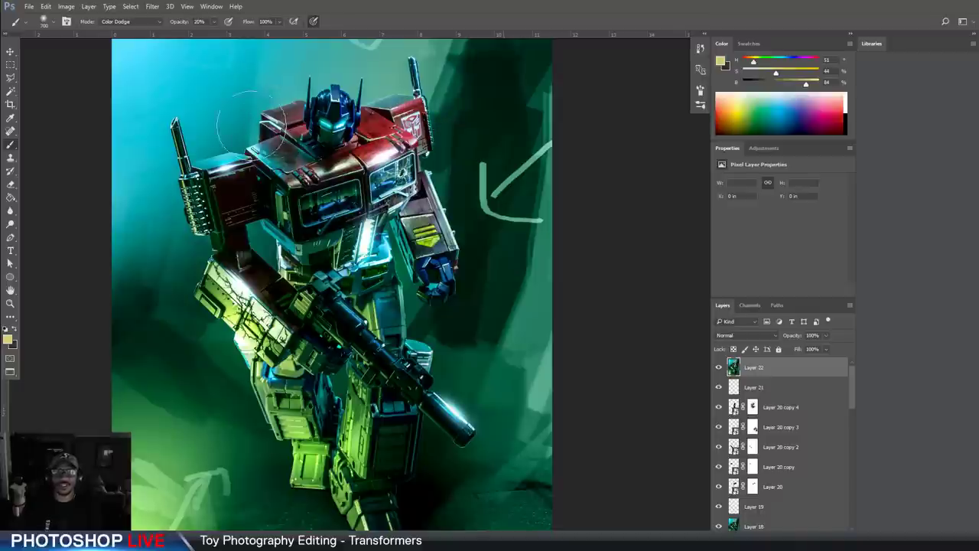
pyautogui.press('[')
pyautogui.press('[')
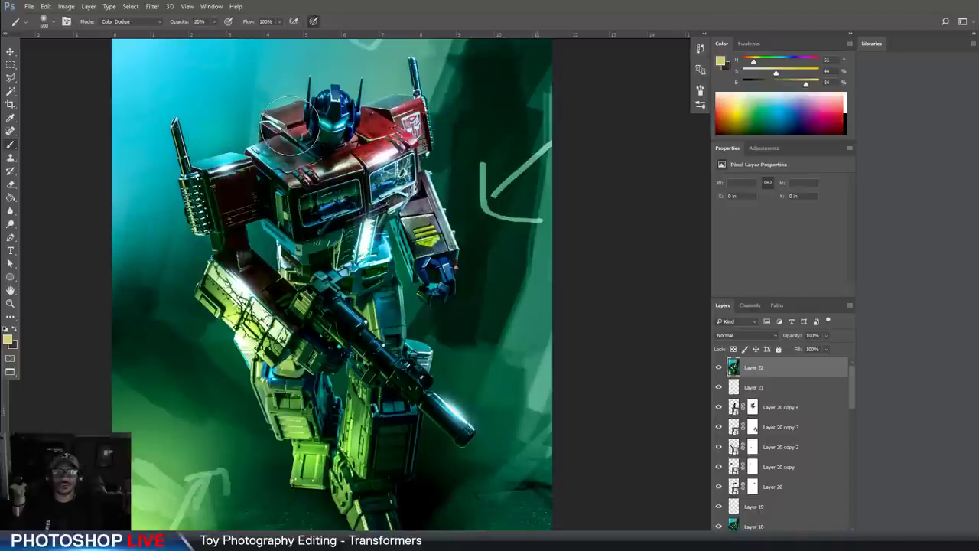
pyautogui.press('[')
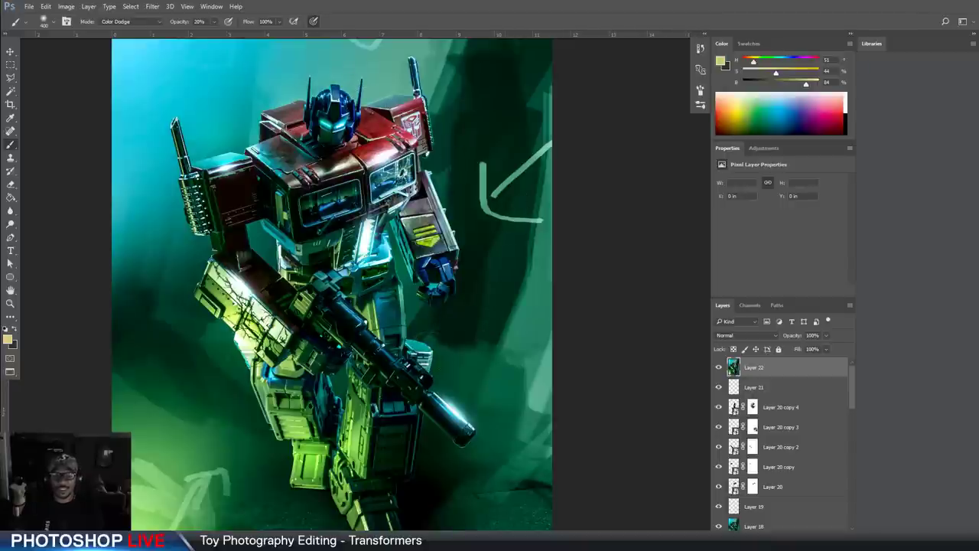
pyautogui.press('[')
pyautogui.press('[')
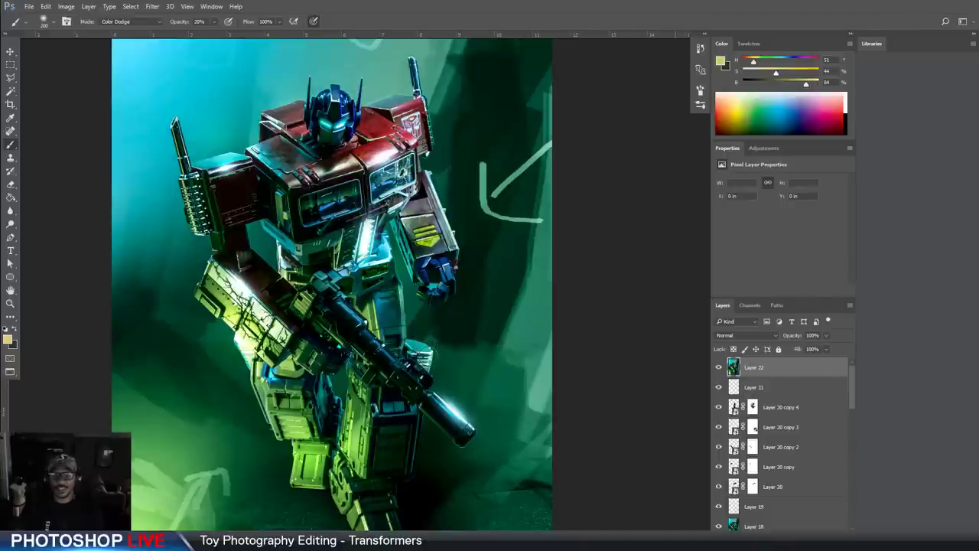
# Reset the colours to default black and white and activate the Burn tool with Midtones range and 25% exposure
pyautogui.scroll(-1, 544, 398)
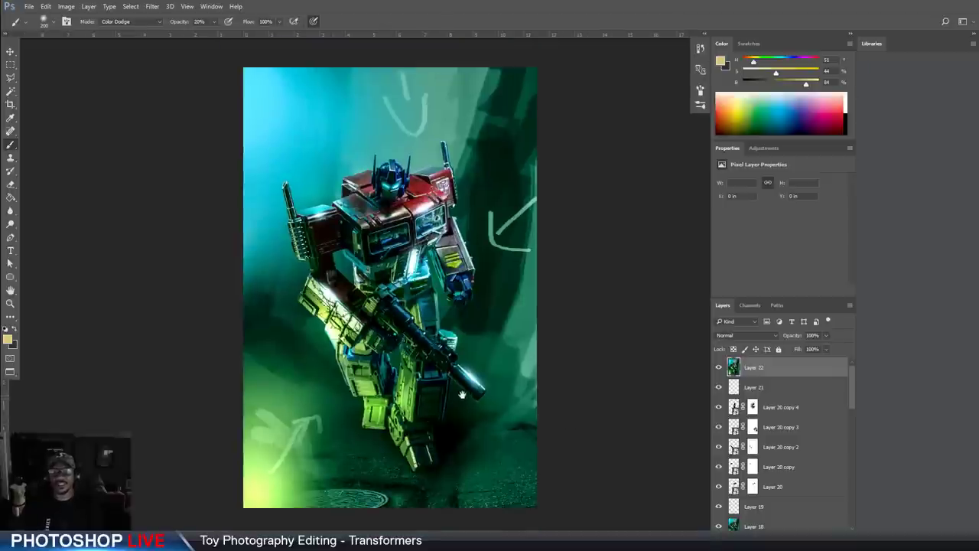
pyautogui.moveTo(466, 400); pyautogui.dragTo(448, 372)
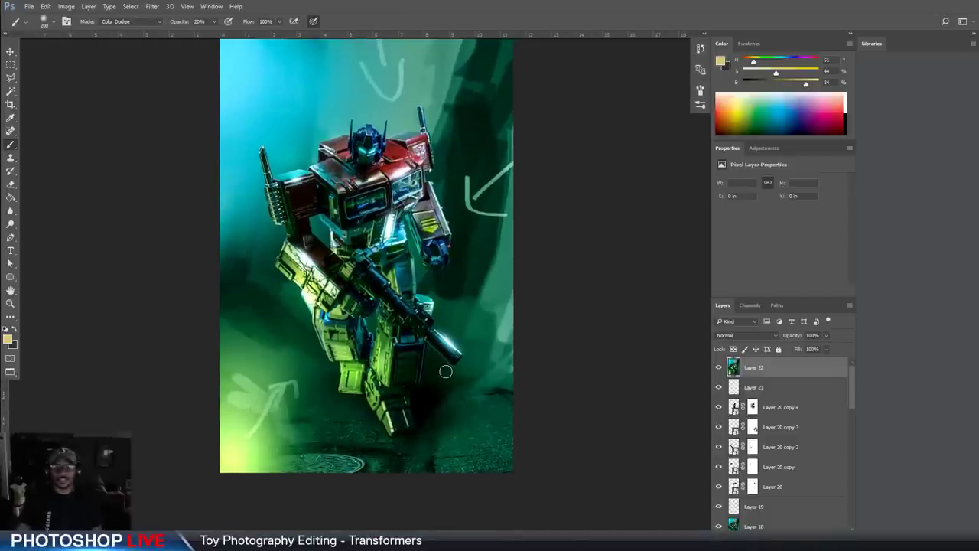
pyautogui.press('d')
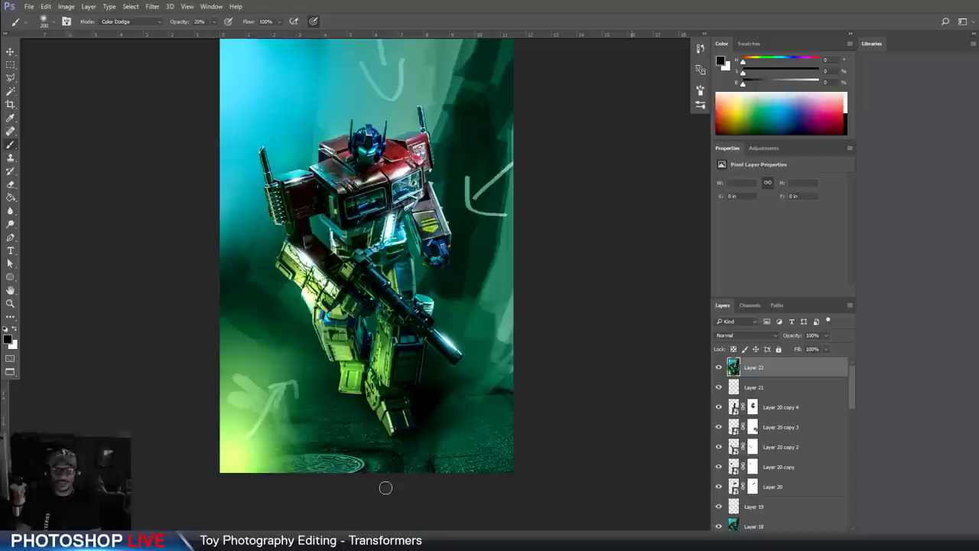
pyautogui.click(10, 211)
pyautogui.click(11, 237)
pyautogui.click(11, 225)
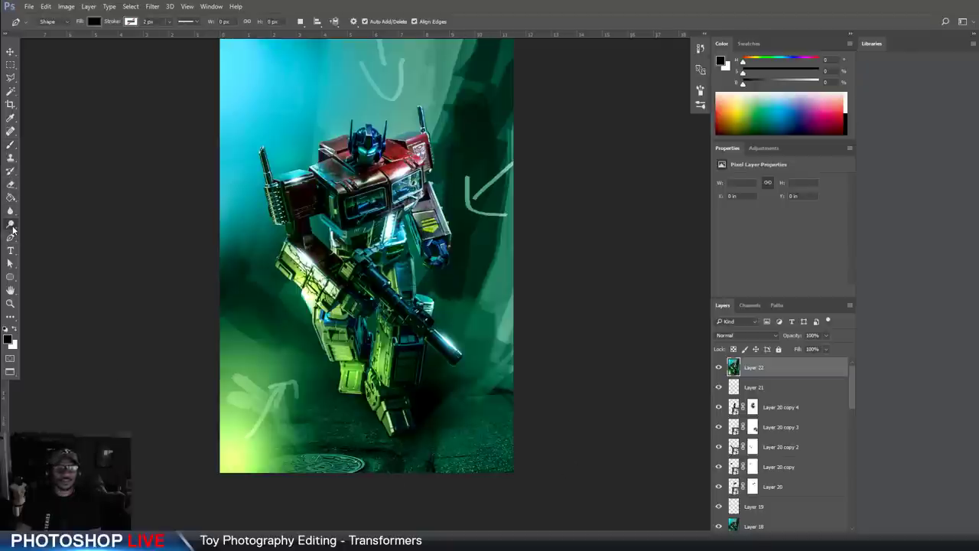
pyautogui.click(52, 233)
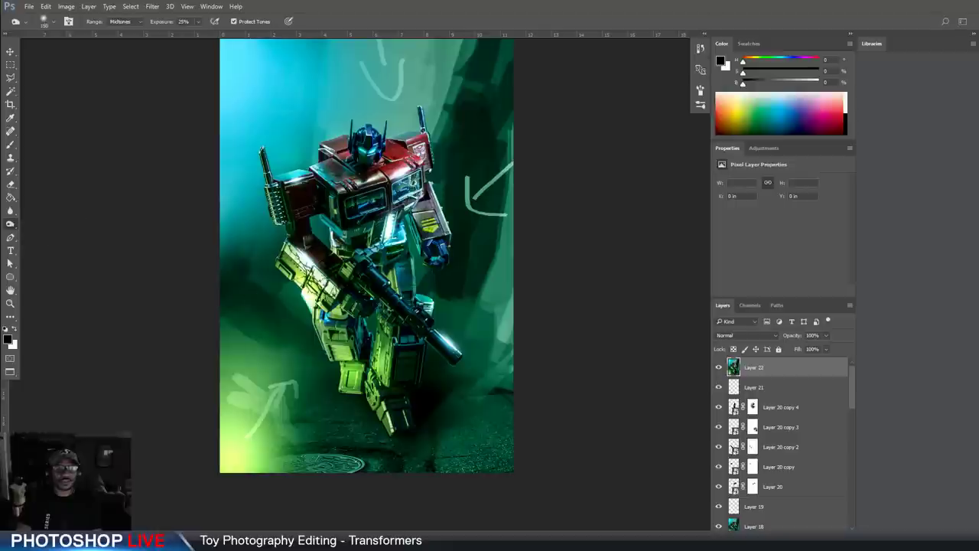
# Burn the shaded front leg beneath the gun with a large brush to deepen the shadow
pyautogui.press(']')
pyautogui.press(']')
pyautogui.press(']')
pyautogui.press(']')
pyautogui.press(']')
pyautogui.press(']')
pyautogui.press(']')
pyautogui.press(']')
pyautogui.press(']')
pyautogui.moveTo(428, 353)
pyautogui.mouseDown()
pyautogui.moveTo(413, 407)
pyautogui.moveTo(397, 405)
pyautogui.moveTo(393, 382)
pyautogui.moveTo(387, 430)
pyautogui.moveTo(379, 367)
pyautogui.mouseUp()
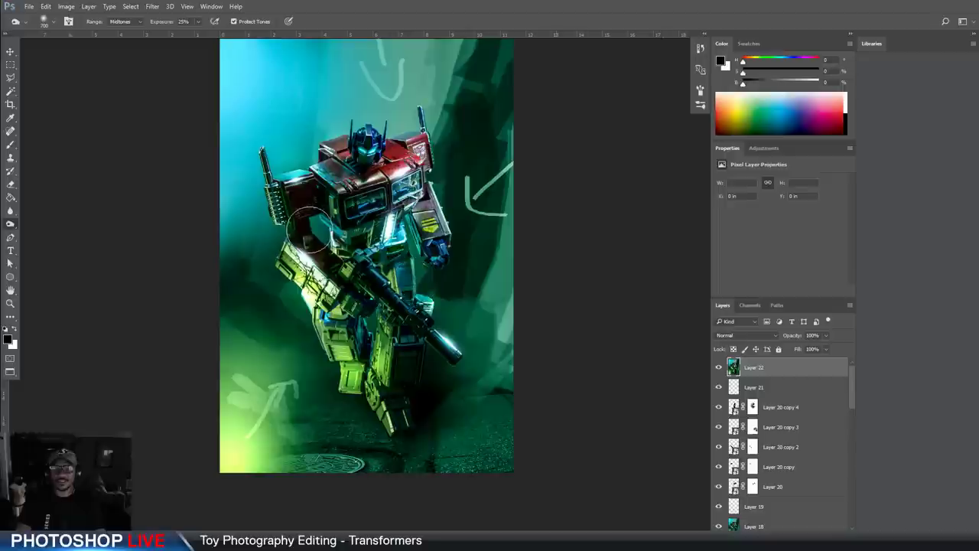
# Reduce the Burn tool's size to 500 px and return to the Color Dodge Brush tool
pyautogui.press('[')
pyautogui.press('[')
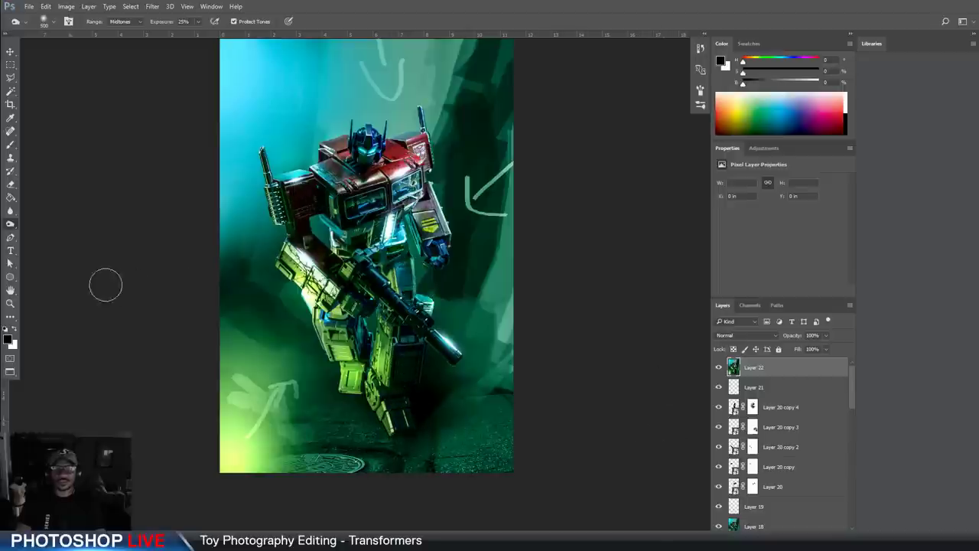
pyautogui.click(10, 145)
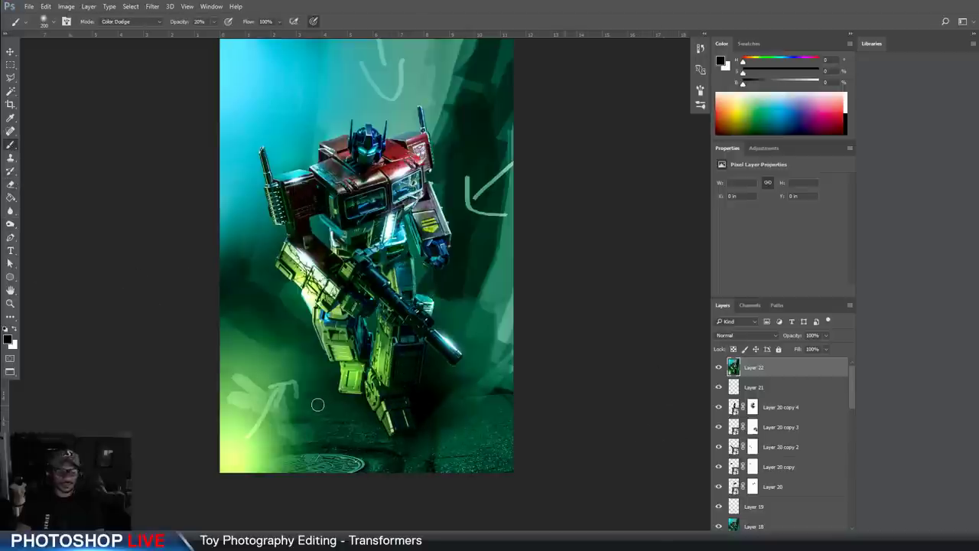
# Sample the yellow-green of the lower corner glow and dodge it onto the front foot with a 700 px brush
pyautogui.press('x')
pyautogui.keyDown('alt'); pyautogui.click(236, 449); pyautogui.keyUp('alt')
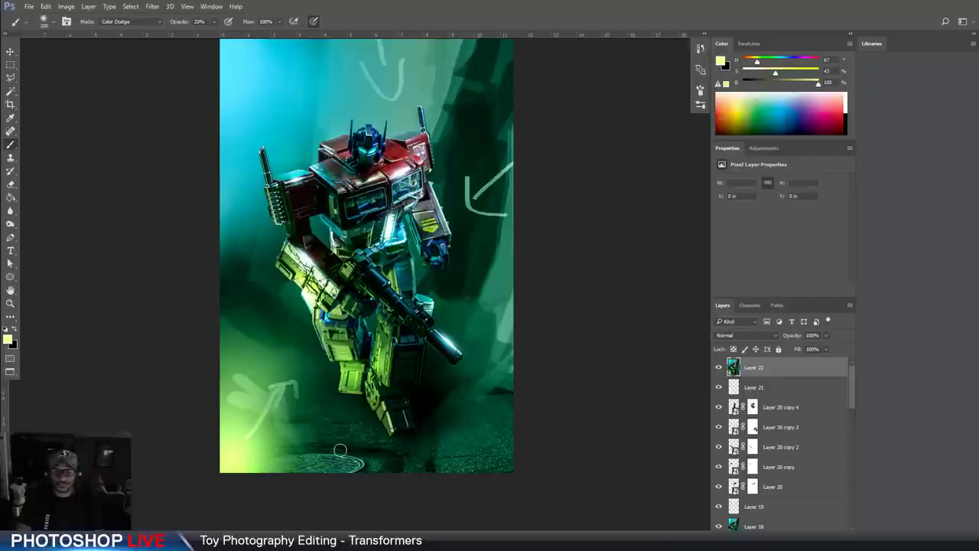
pyautogui.press(']')
pyautogui.press(']')
pyautogui.press(']')
pyautogui.press(']')
pyautogui.press(']')
pyautogui.press(']')
pyautogui.click(385, 417)
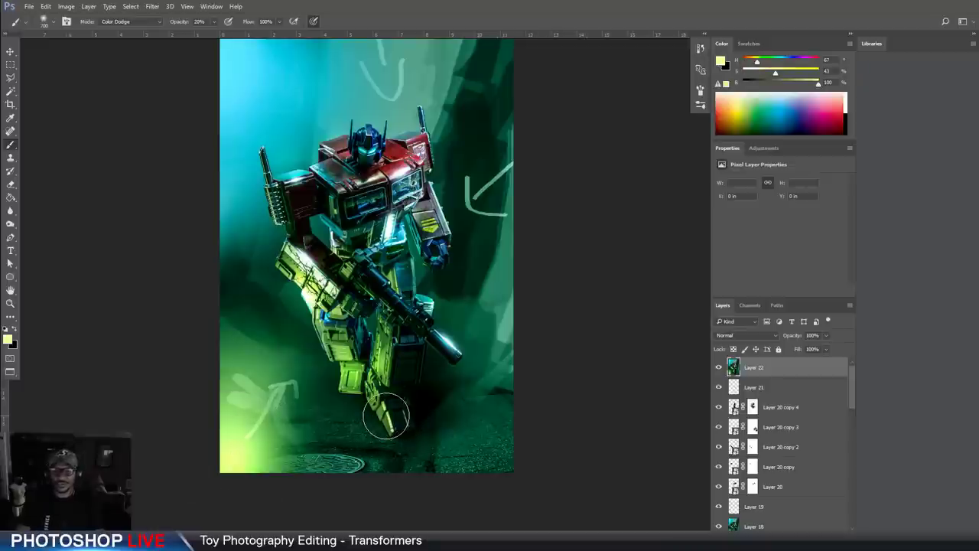
# Reduce the brush to 250 px and hide and reshow Layer 22 to compare the image before and after the dodging
pyautogui.press('[')
pyautogui.press('[')
pyautogui.press('[')
pyautogui.press('[')
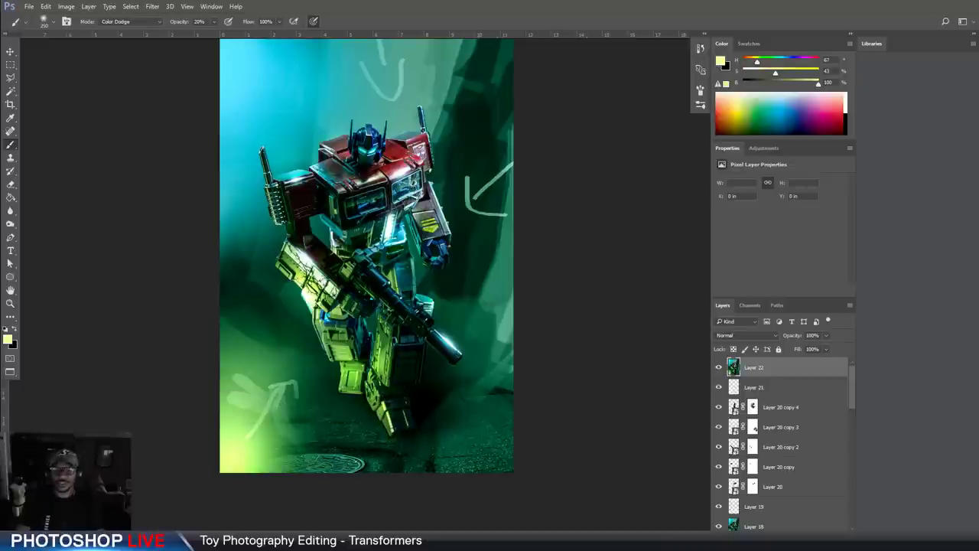
pyautogui.click(718, 367)
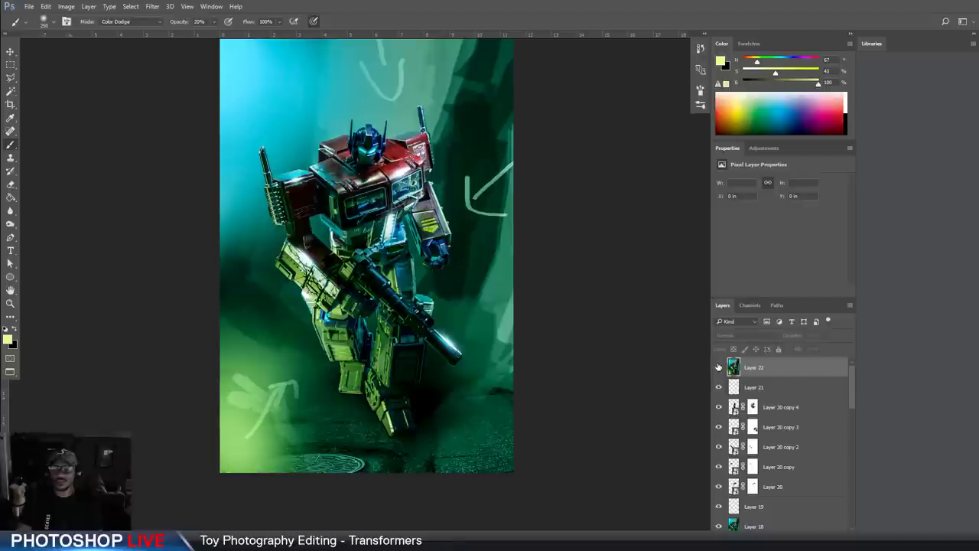
pyautogui.click(719, 367)
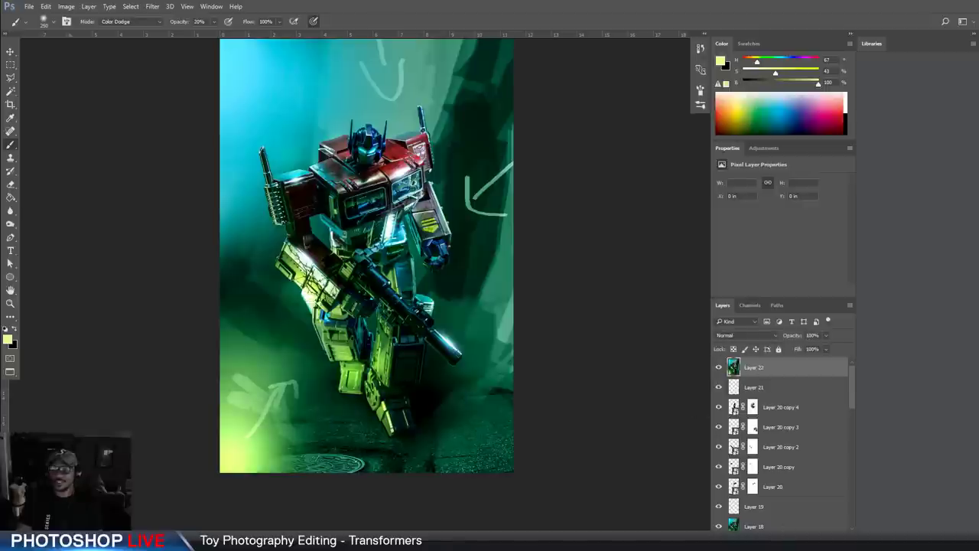
# Add a layer mask to Layer 22 and paint black around the feet with a 900 px Normal-mode brush at 20% opacity
pyautogui.click(776, 535)
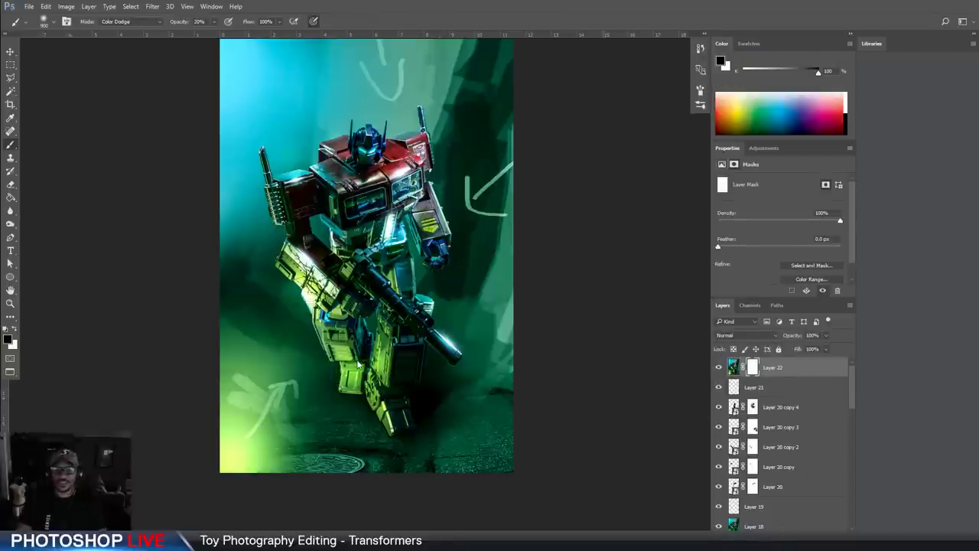
pyautogui.press(']')
pyautogui.press(']')
pyautogui.press('x')
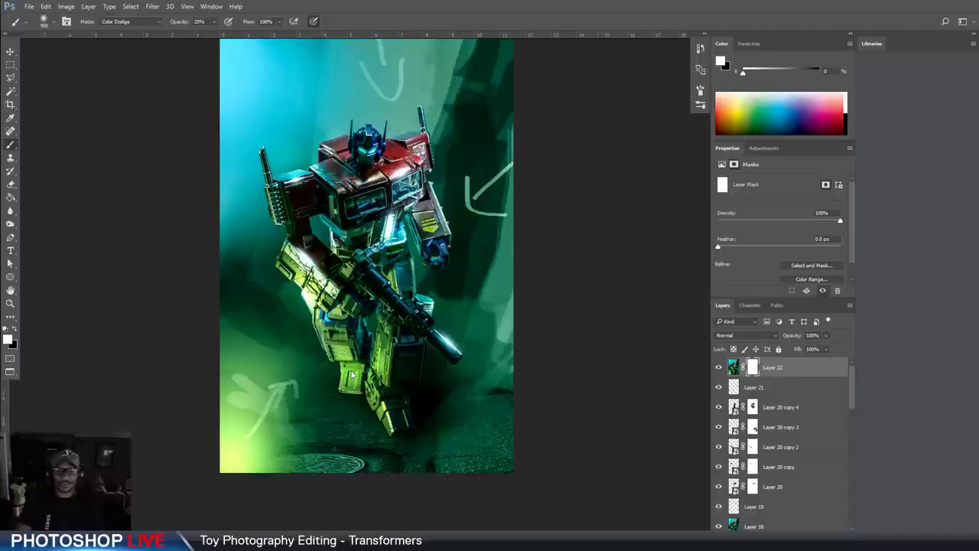
pyautogui.press('x')
pyautogui.click(137, 21)
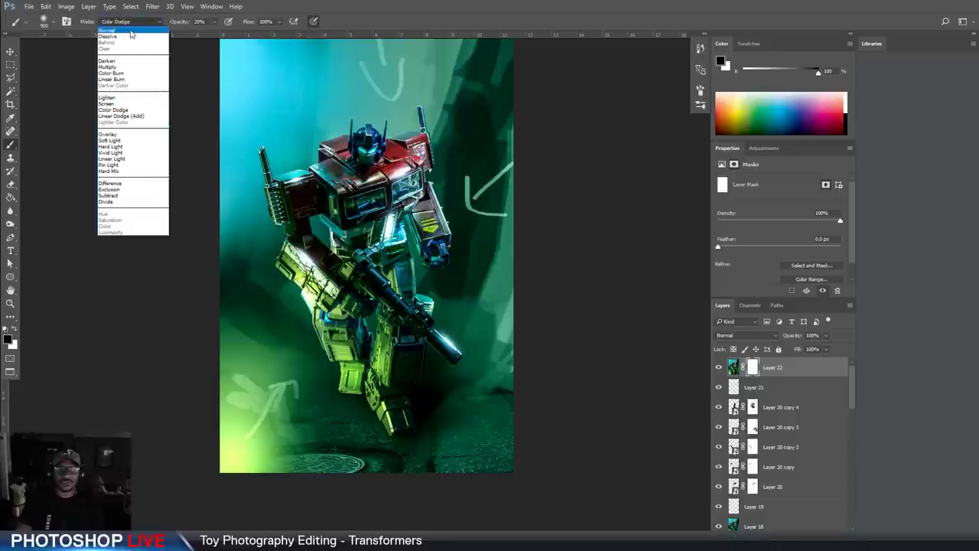
pyautogui.click(115, 24)
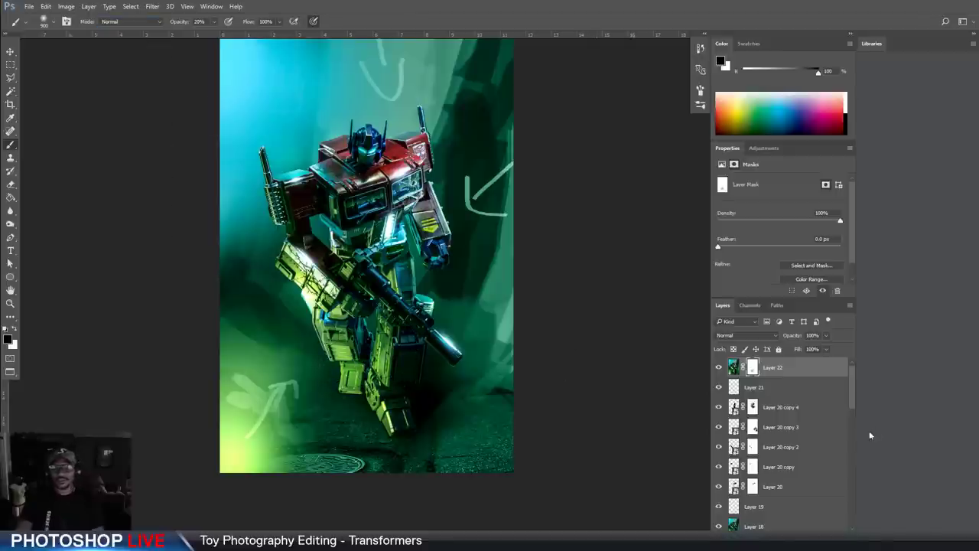
# Toggle the masked Layer 22 off and on twice to compare the retouched image with the version beneath
pyautogui.click(718, 368)
pyautogui.click(718, 367)
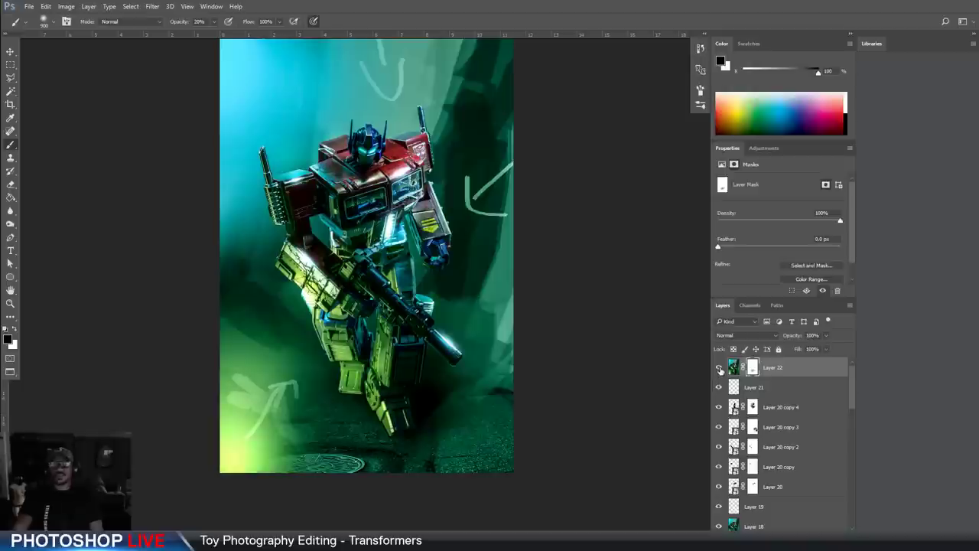
pyautogui.click(718, 367)
pyautogui.click(718, 367)
pyautogui.scroll(-3, 759, 378)
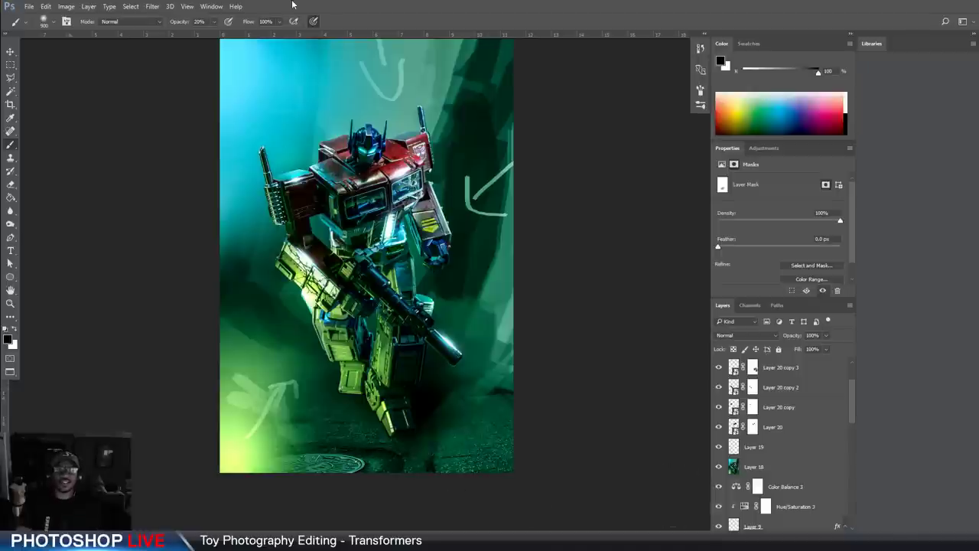
# Examine the robot, its glows and shadows and the surrounding background, both up close and as a whole
pyautogui.moveTo(368, 224); pyautogui.dragTo(380, 255)
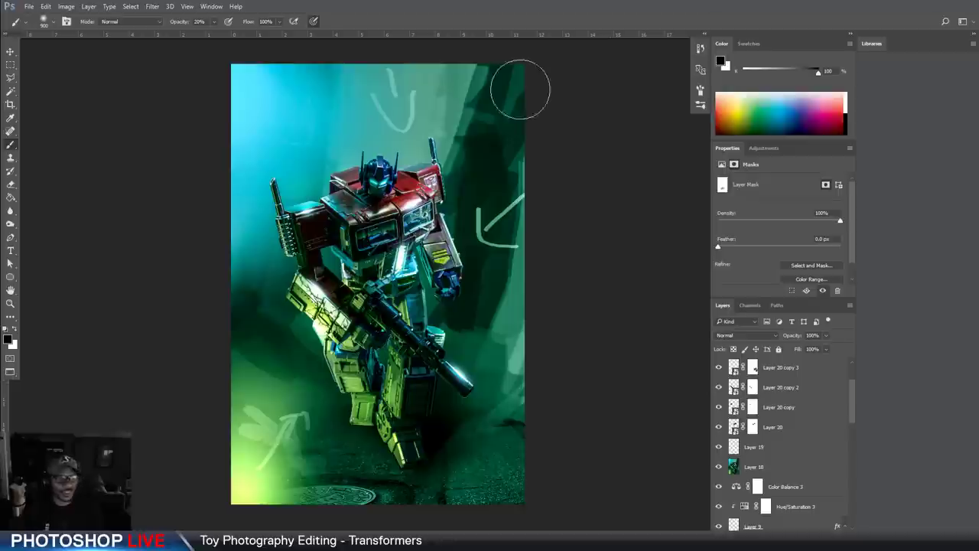
pyautogui.scroll(-1, 538, 110)
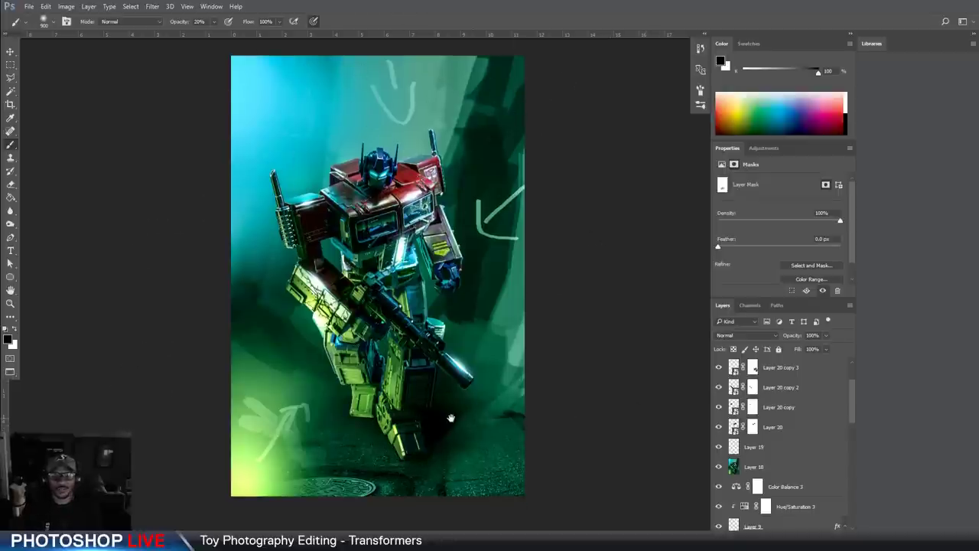
pyautogui.moveTo(452, 418); pyautogui.dragTo(395, 357)
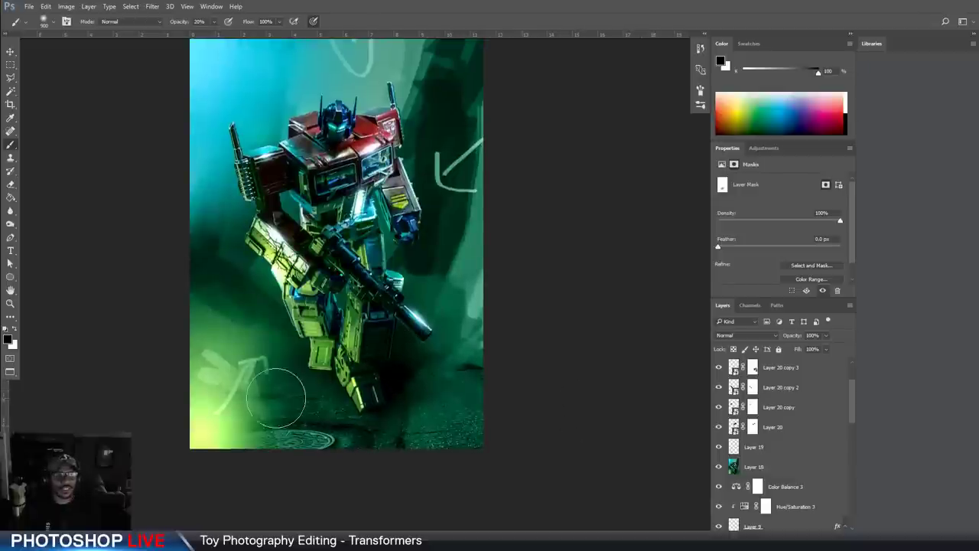
pyautogui.moveTo(383, 156); pyautogui.dragTo(396, 176)
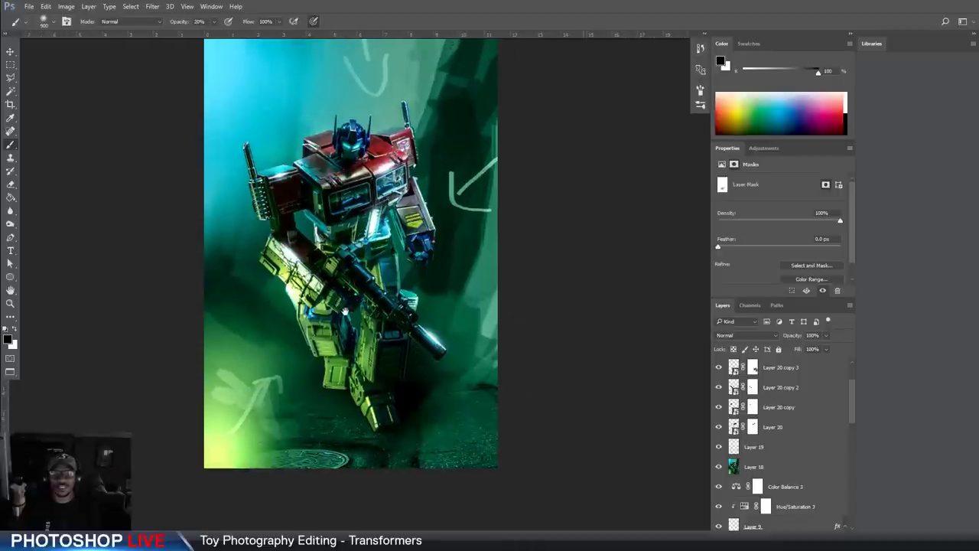
pyautogui.moveTo(337, 307); pyautogui.dragTo(362, 318)
pyautogui.click(10, 304)
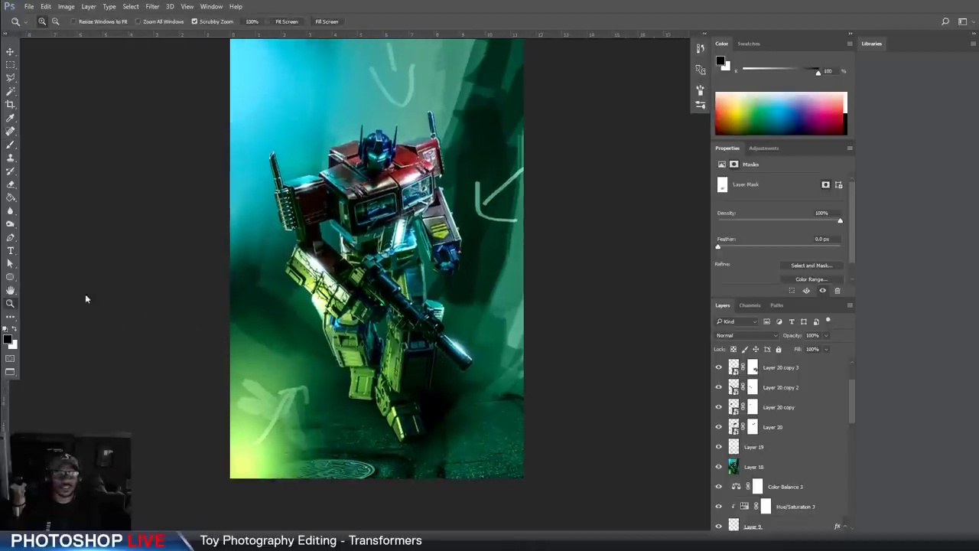
pyautogui.click(411, 225)
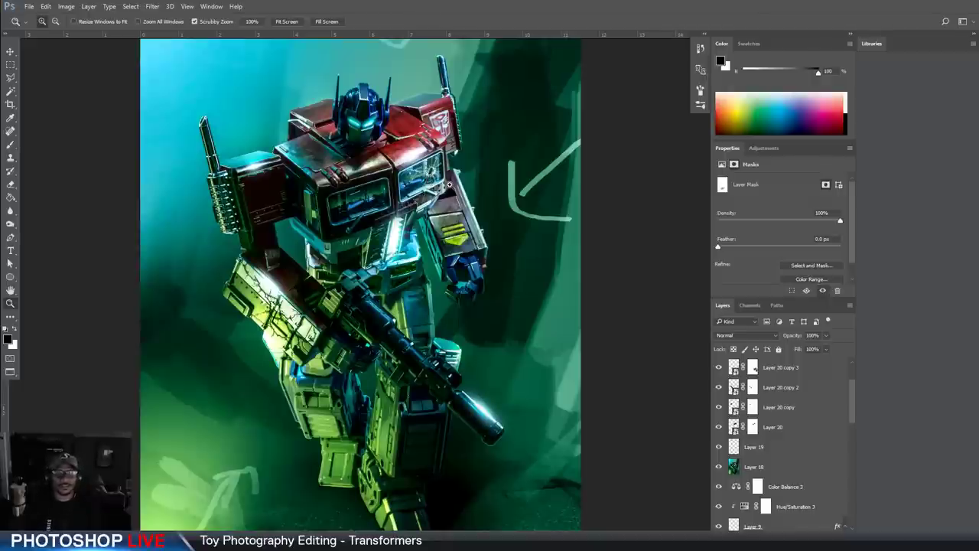
pyautogui.keyDown('alt'); pyautogui.click(387, 242); pyautogui.keyUp('alt')
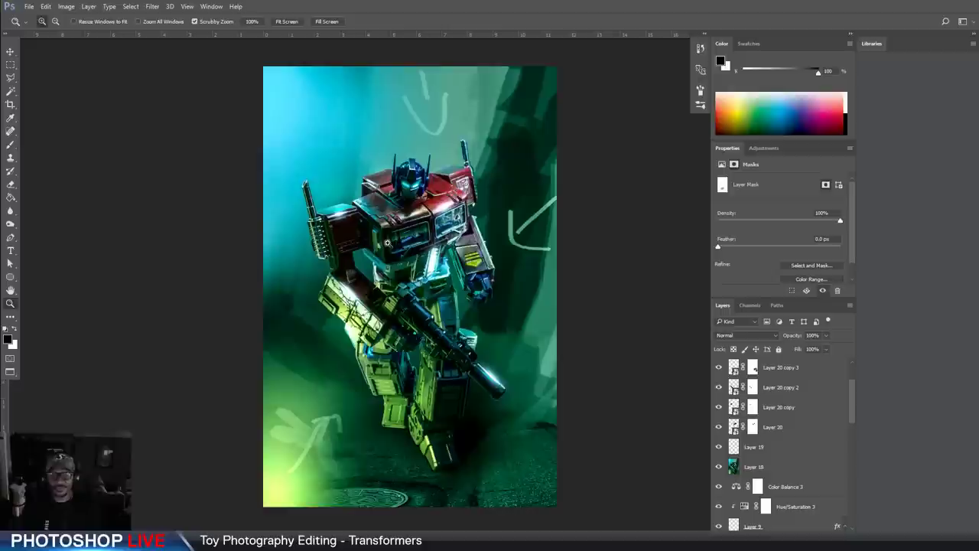